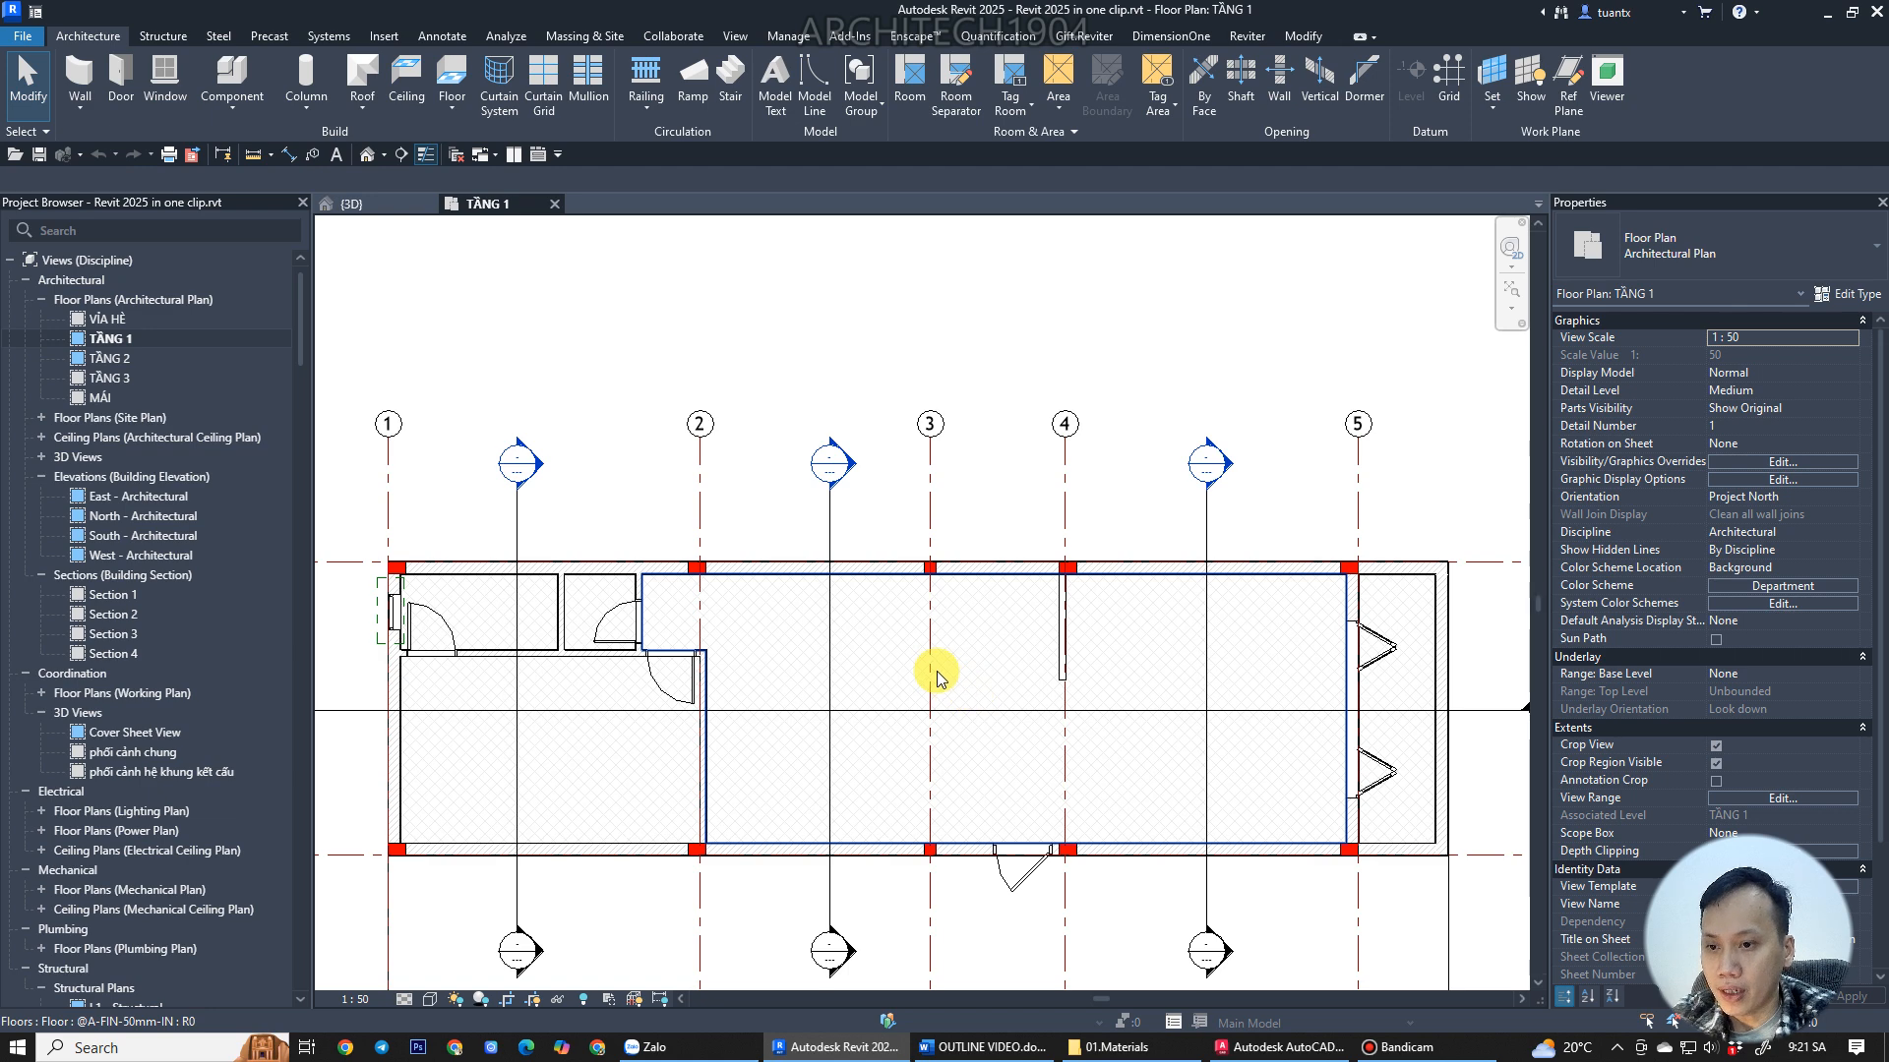
Start the Stair command on the floor plan and browse the available stair types.
{"action": "scroll", "coordinate": [788, 657], "scroll_direction": "up", "scroll_amount": 2}
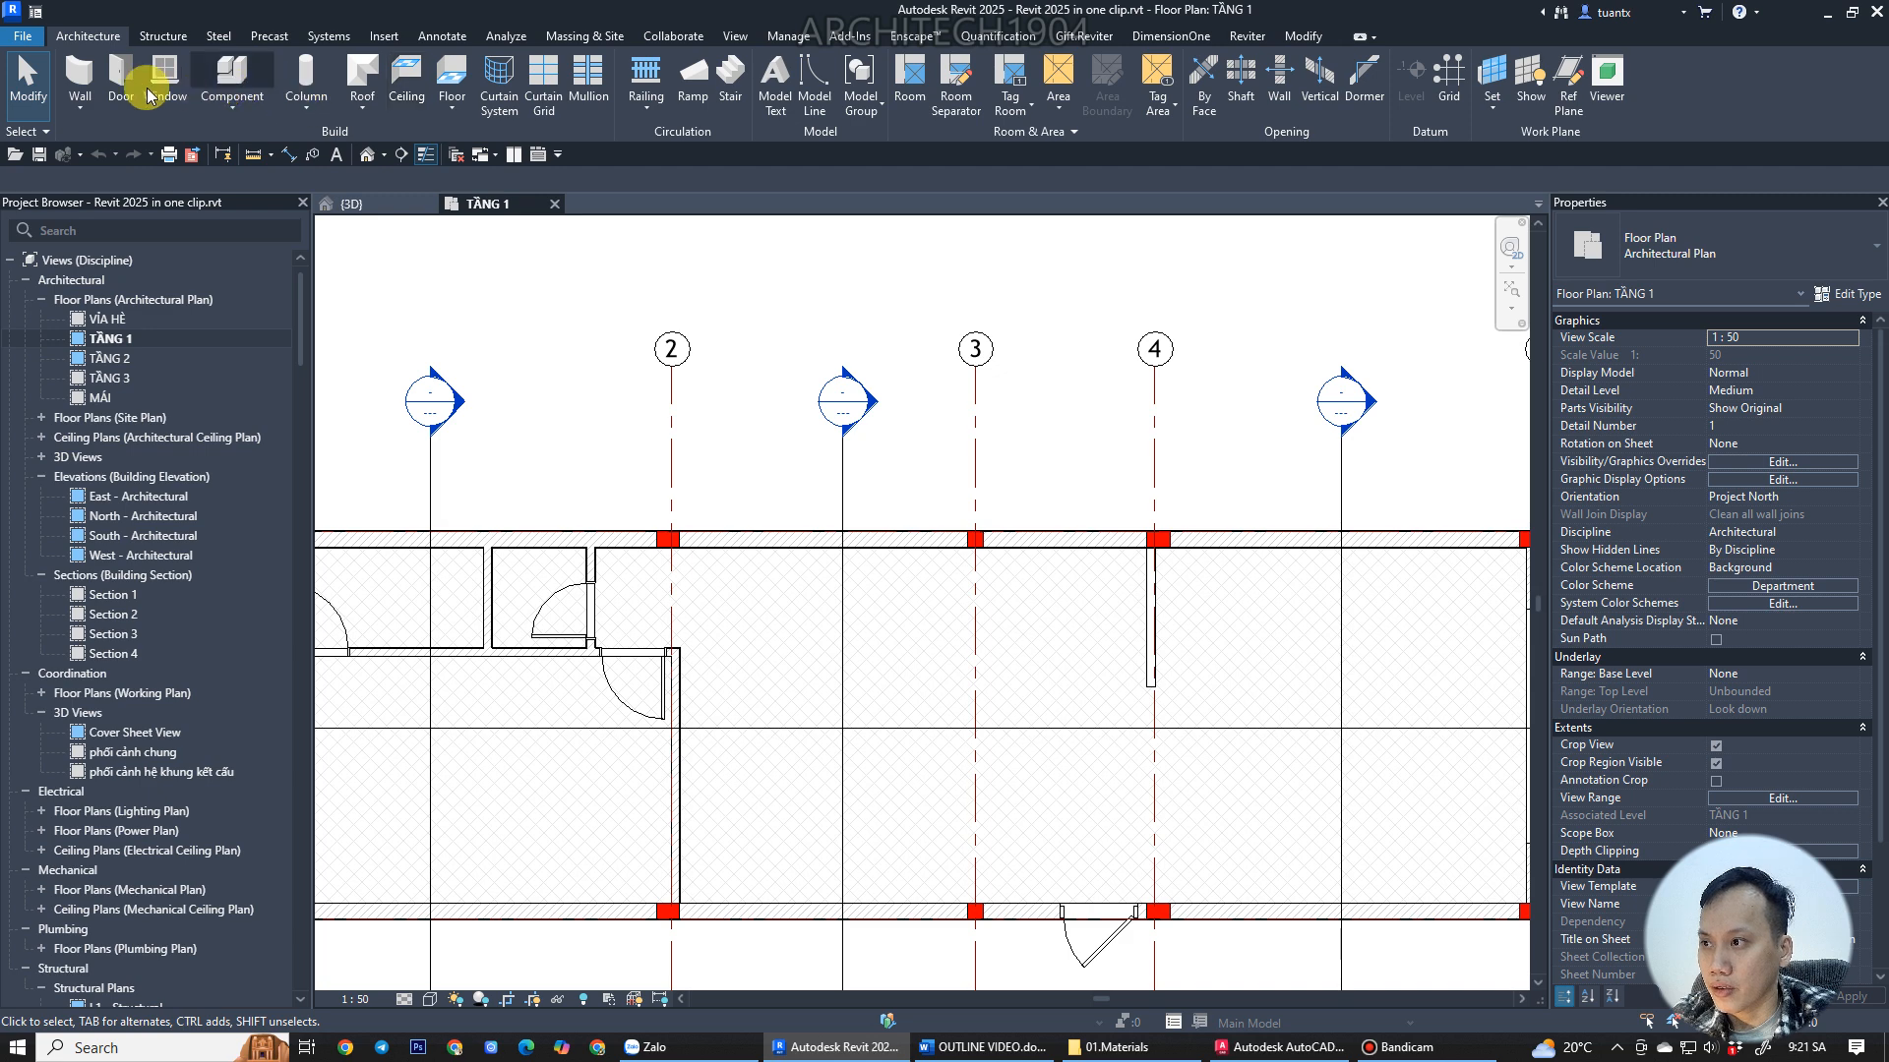
{"action": "left_click", "coordinate": [731, 97]}
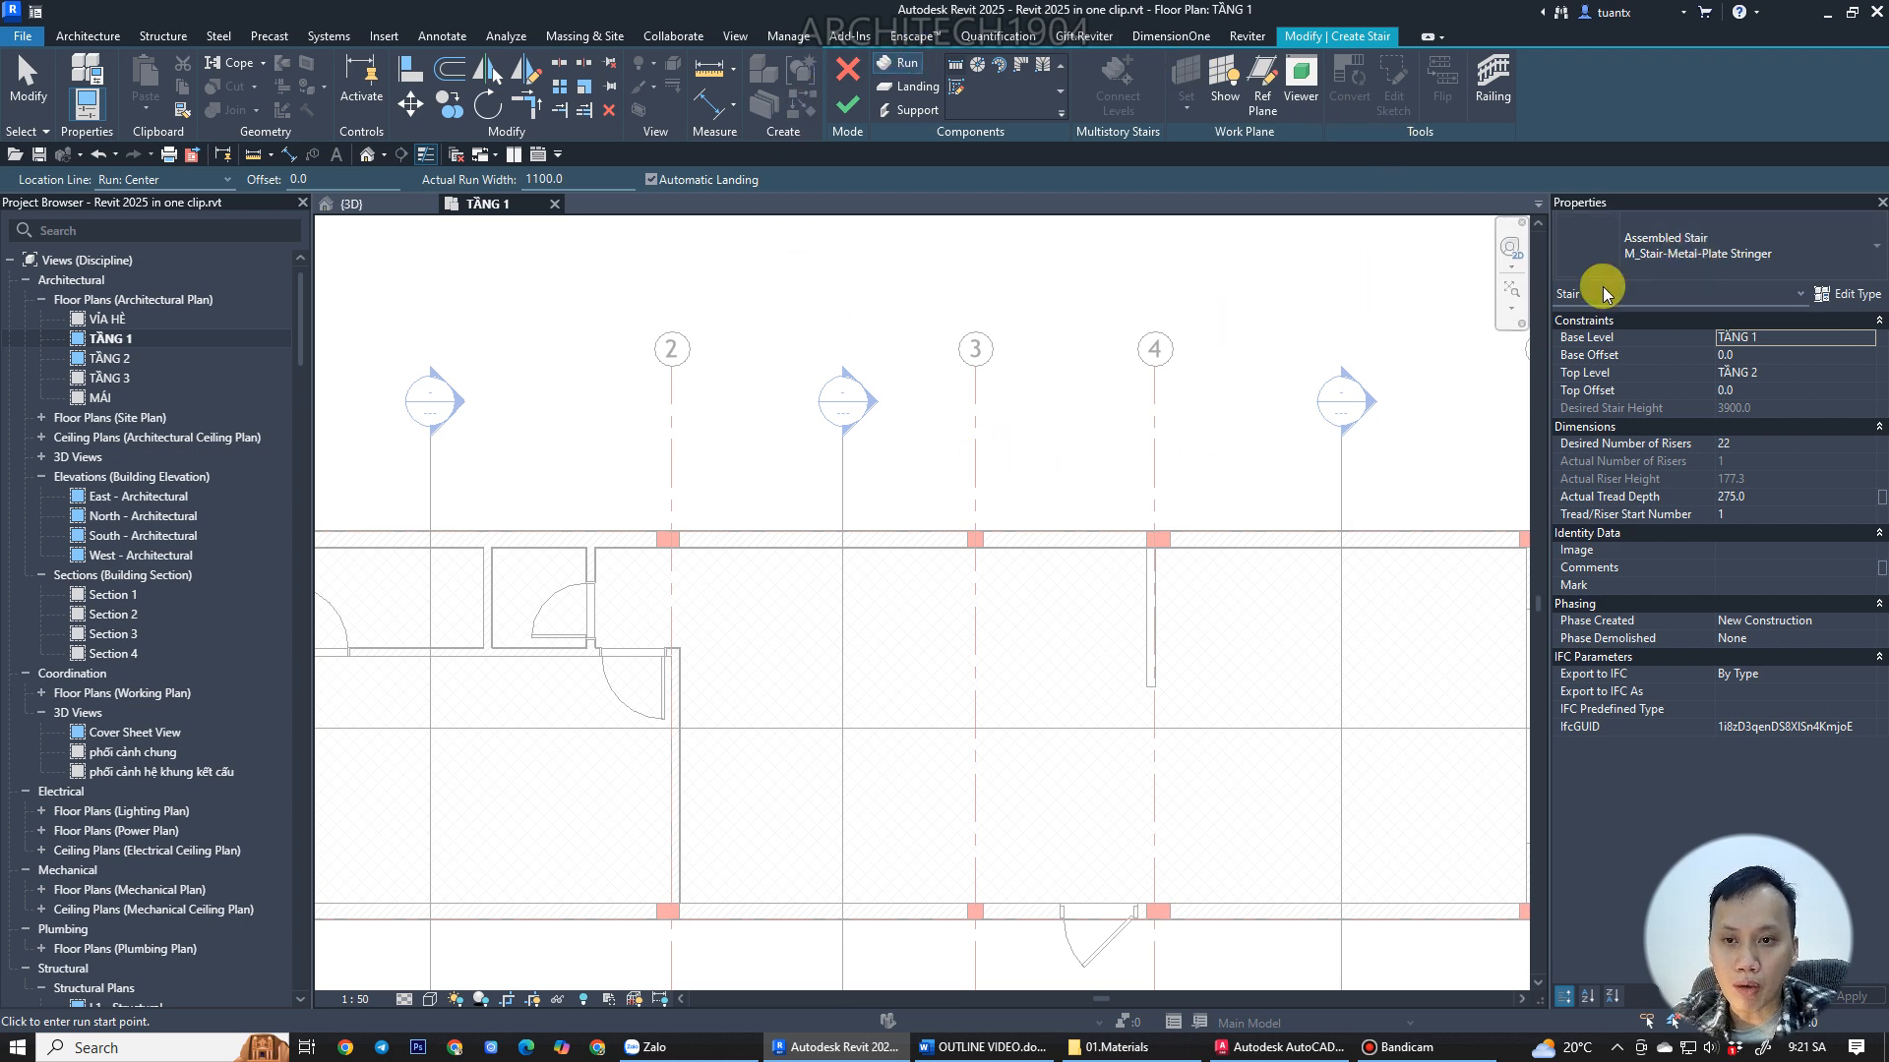
{"action": "left_click", "coordinate": [1696, 264]}
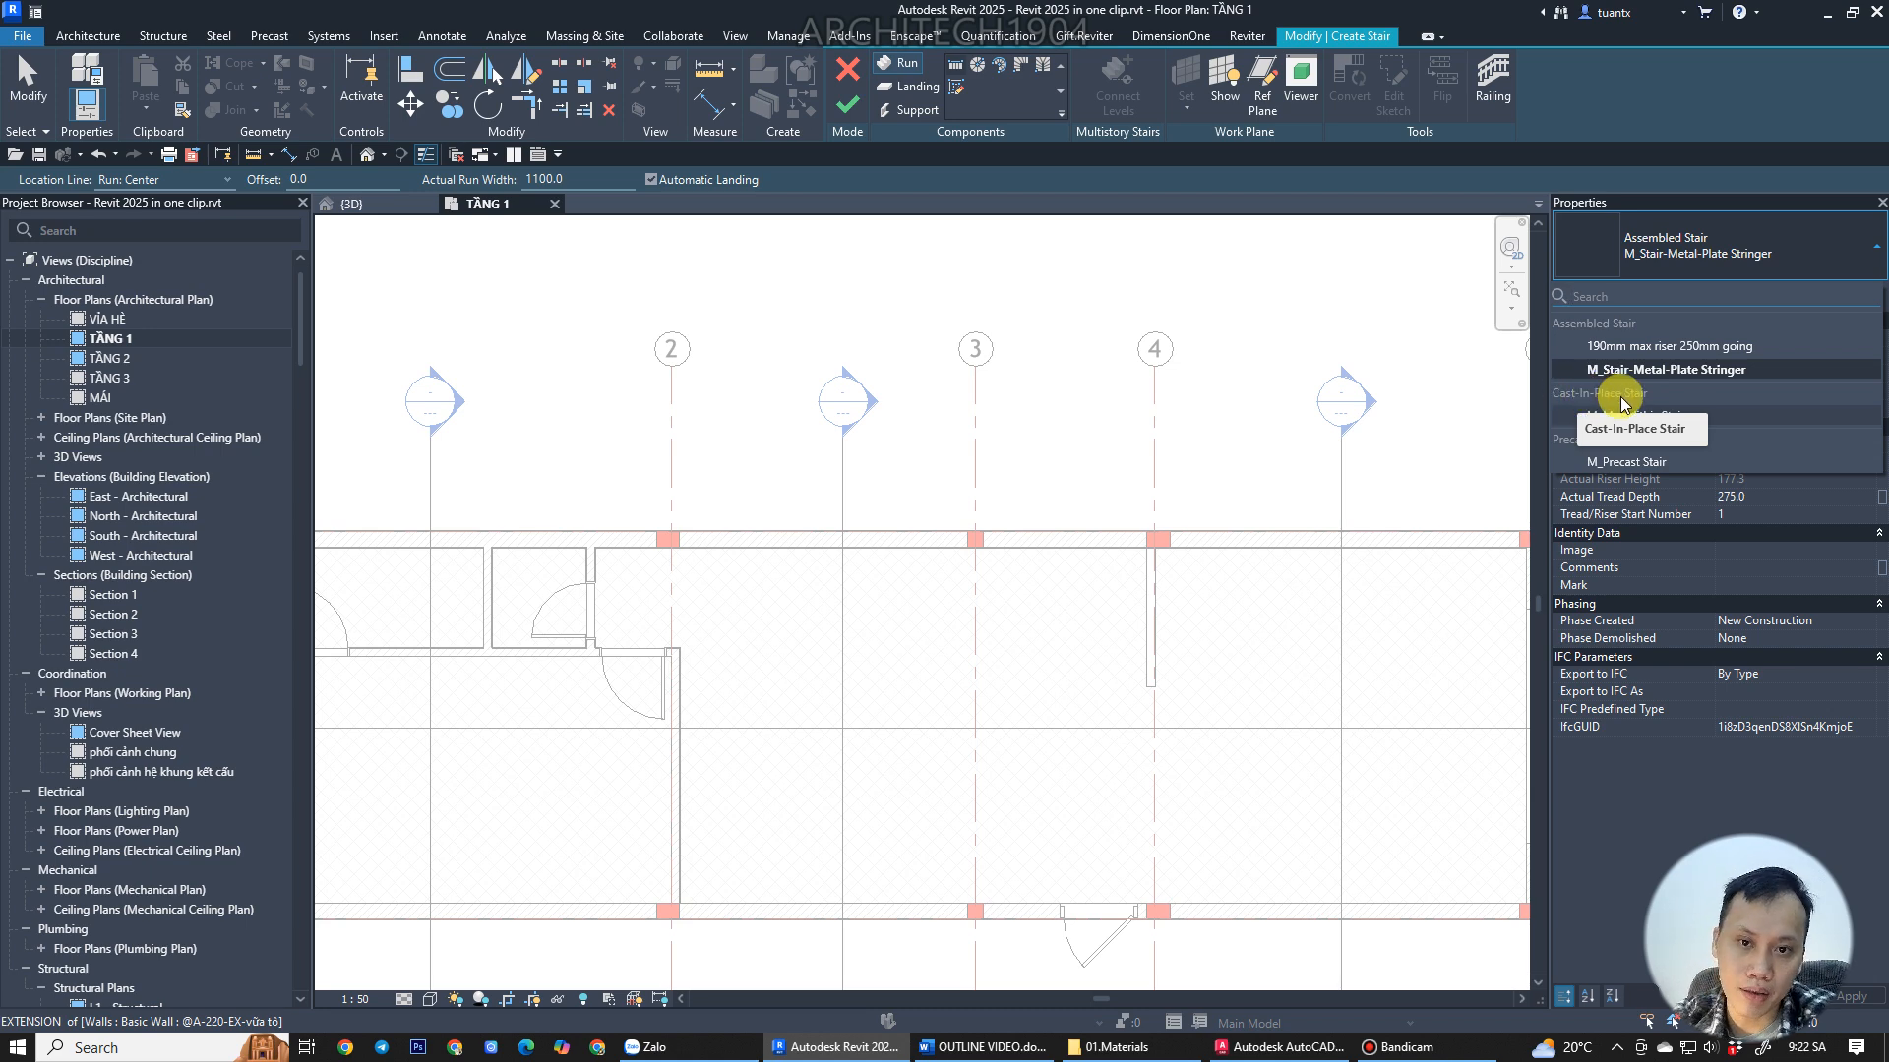
{"action": "left_click", "coordinate": [1586, 446]}
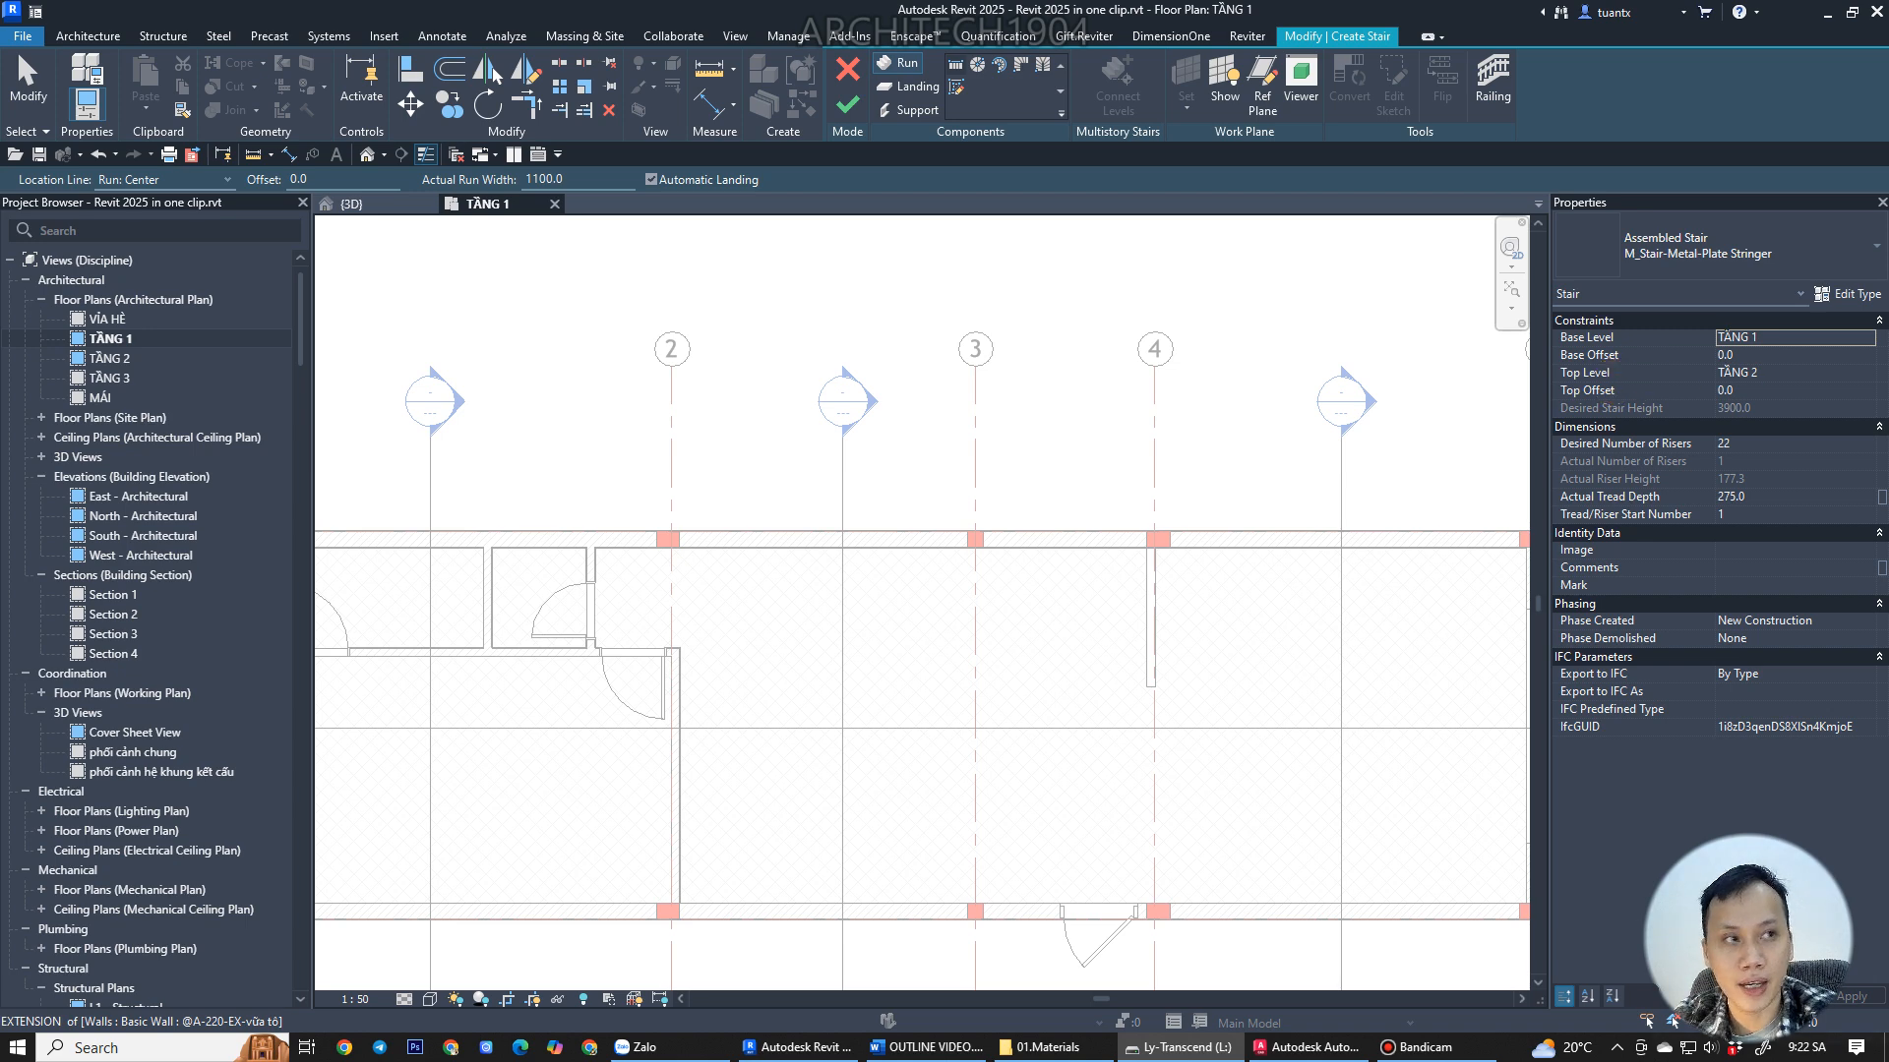
{"action": "left_click", "coordinate": [1631, 264]}
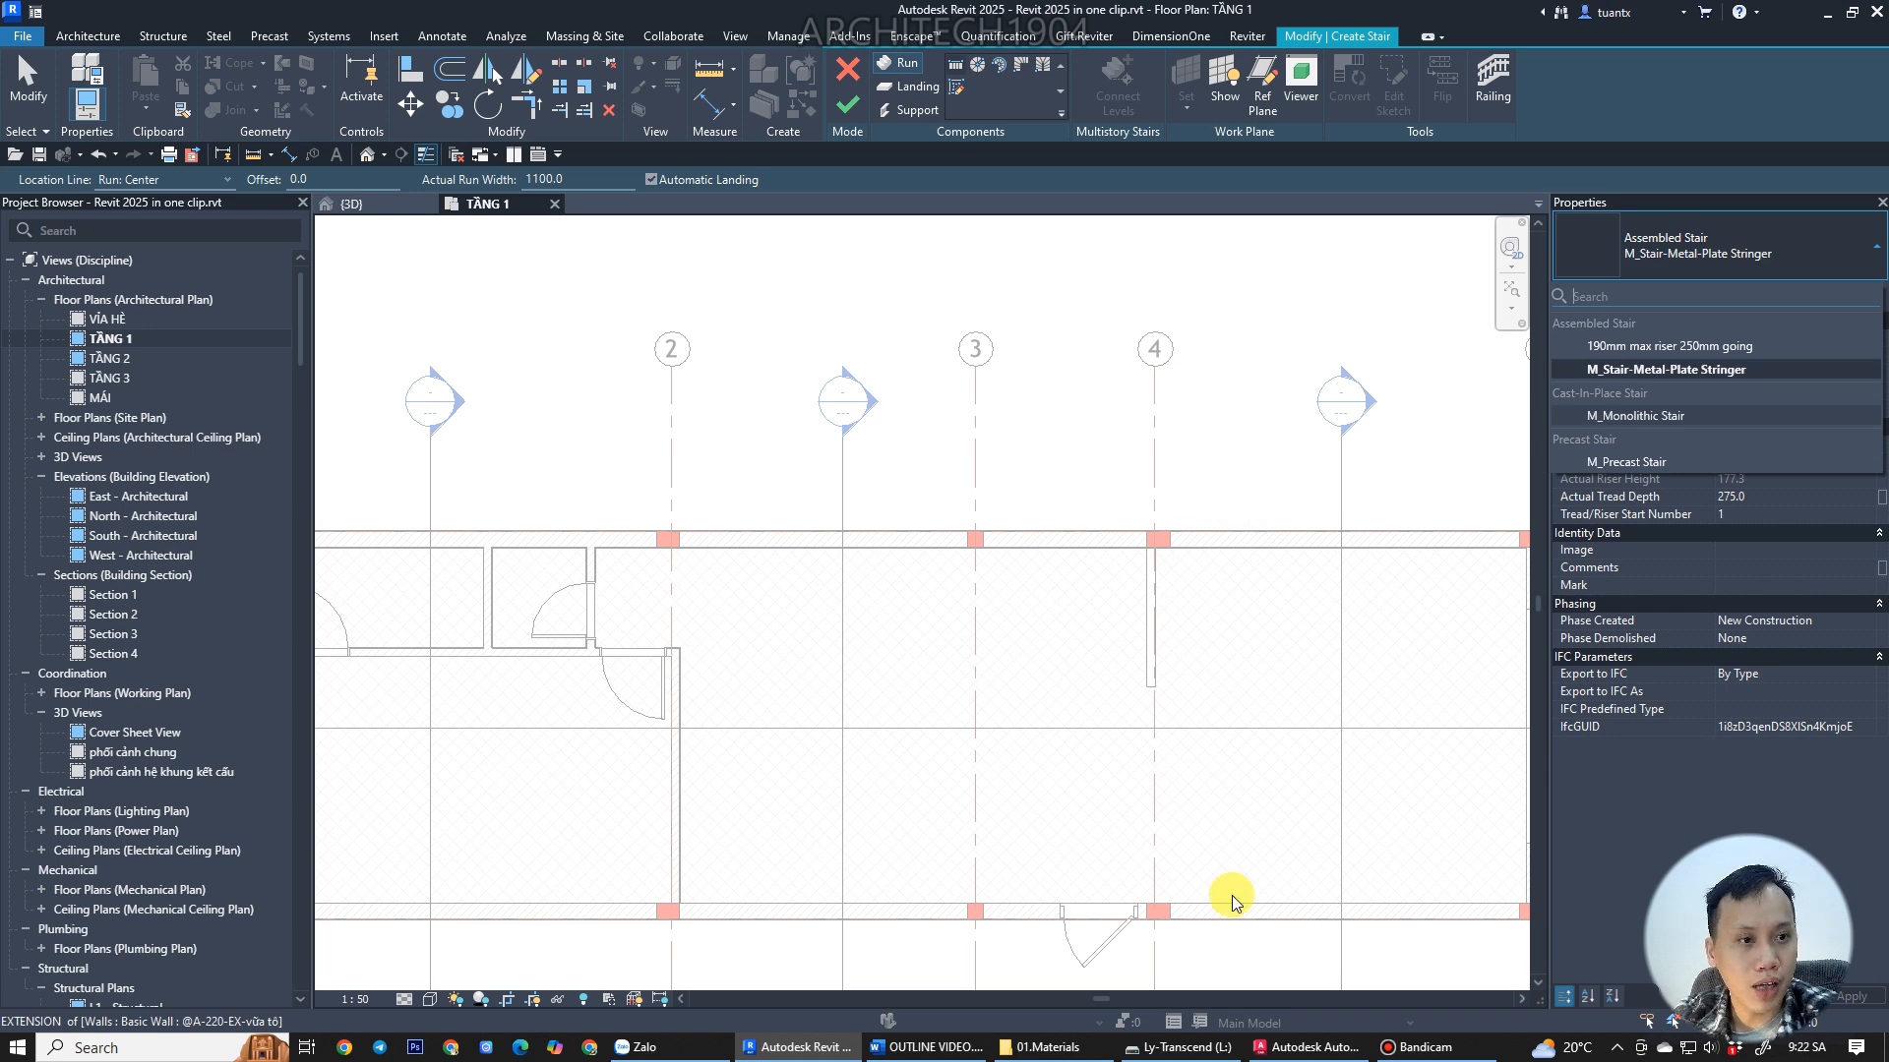
{"action": "left_click", "coordinate": [1348, 1013]}
Examine the staircase in the AutoCAD reference drawing, then return to Revit.
{"action": "left_click", "coordinate": [1343, 1047]}
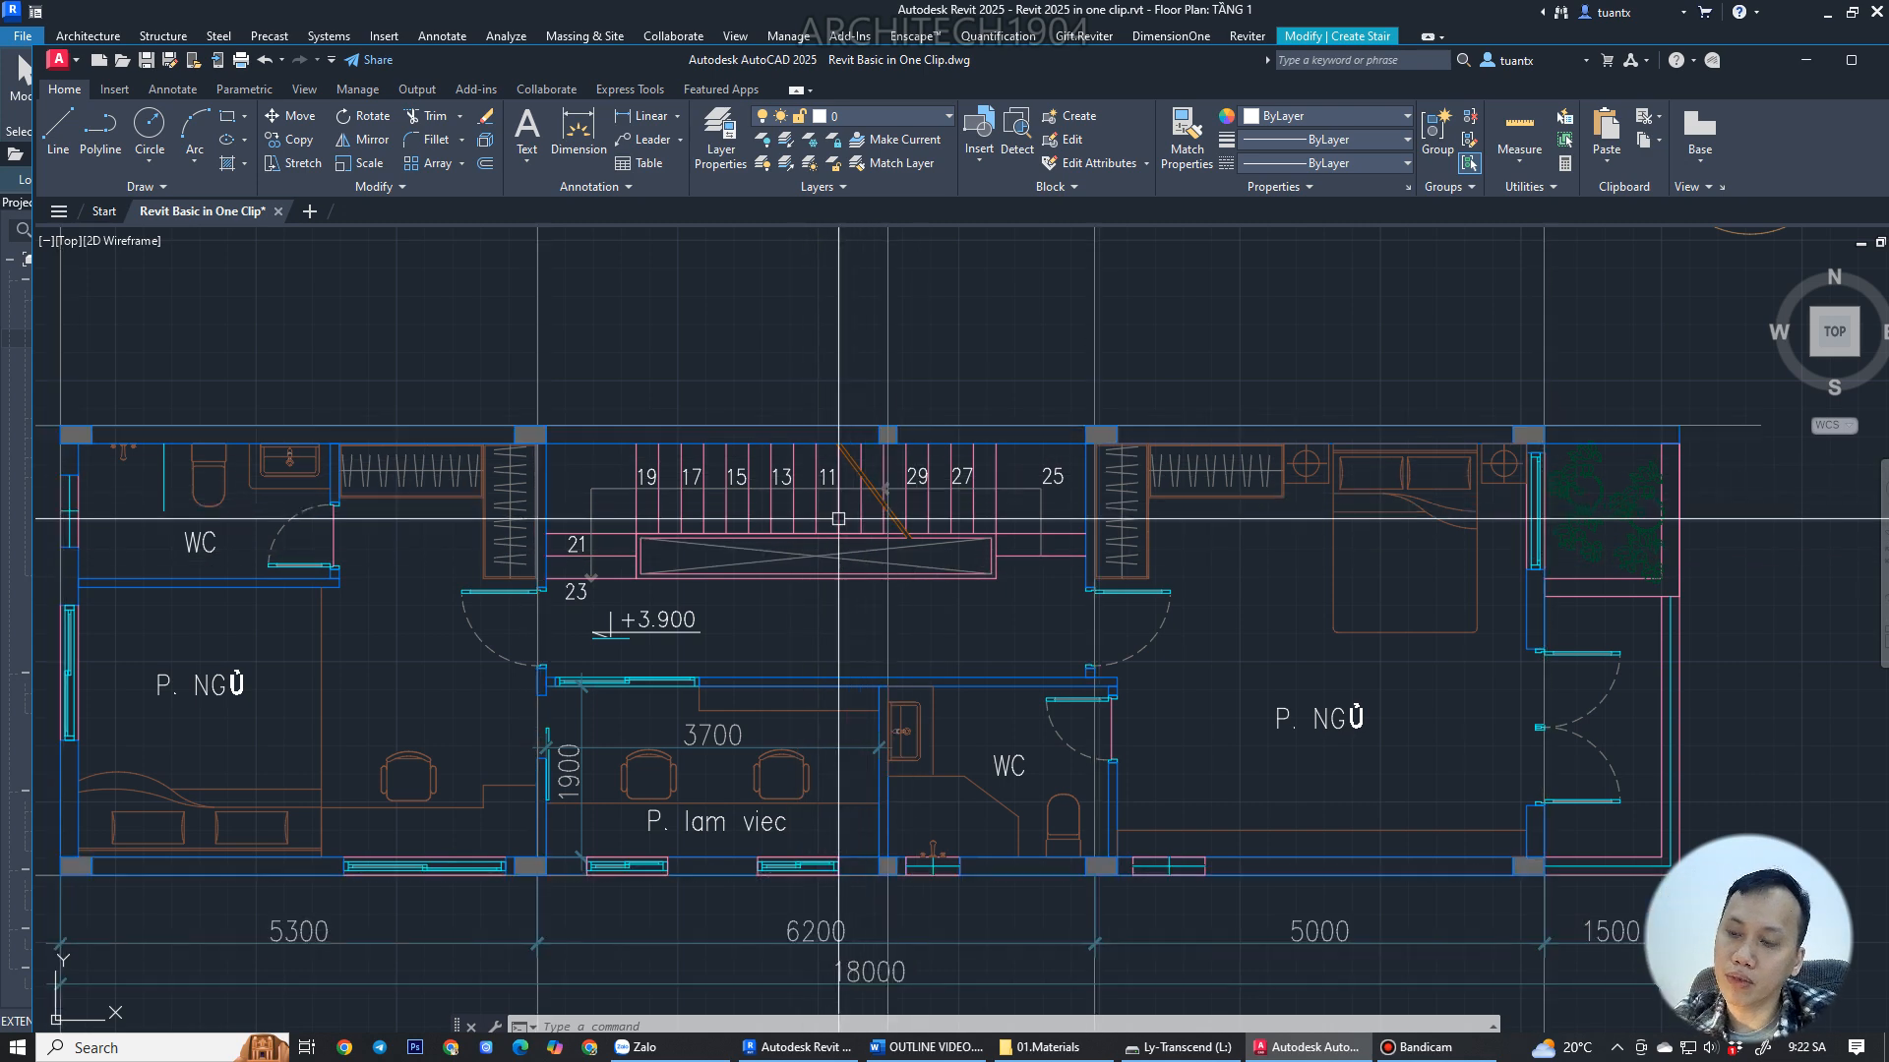
{"action": "left_click", "coordinate": [799, 1047]}
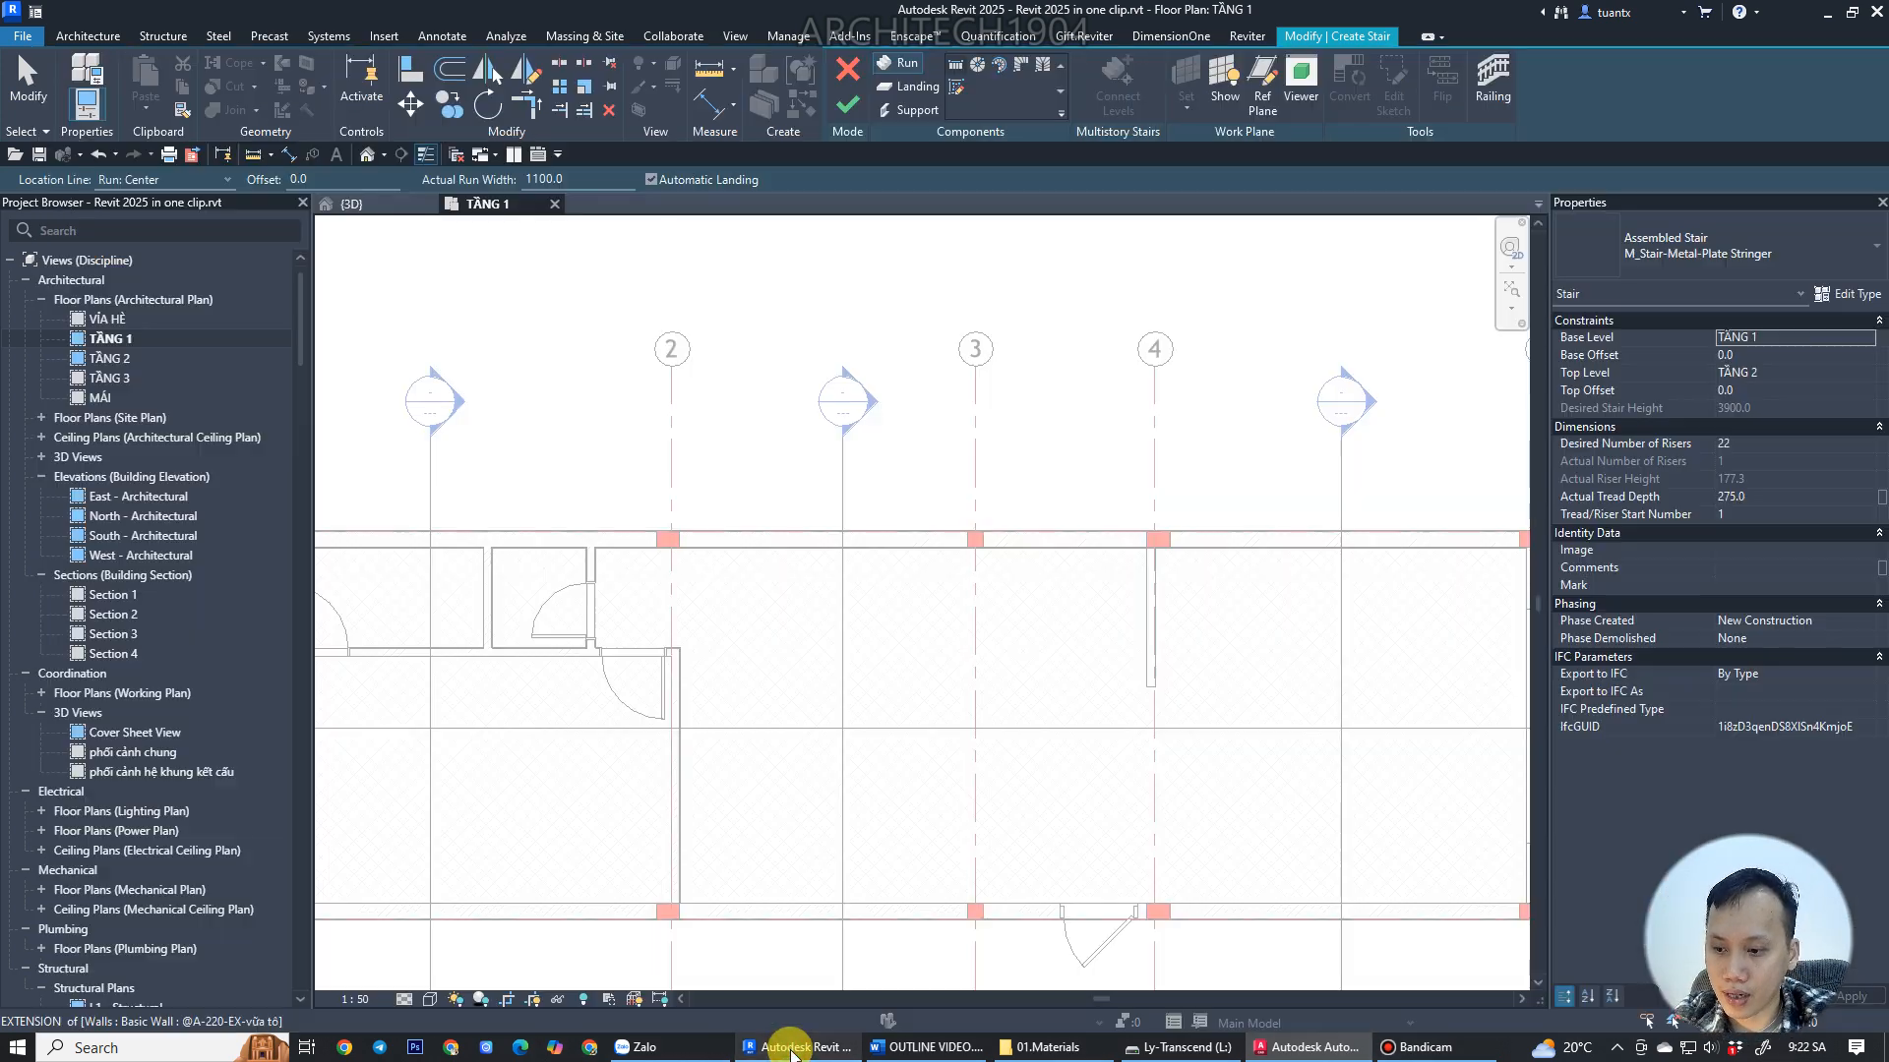
Switch the stair type to M_Monolithic Stair and duplicate it as a new type named @A-cầu thang trong nhà-01.
{"action": "left_click", "coordinate": [1720, 243]}
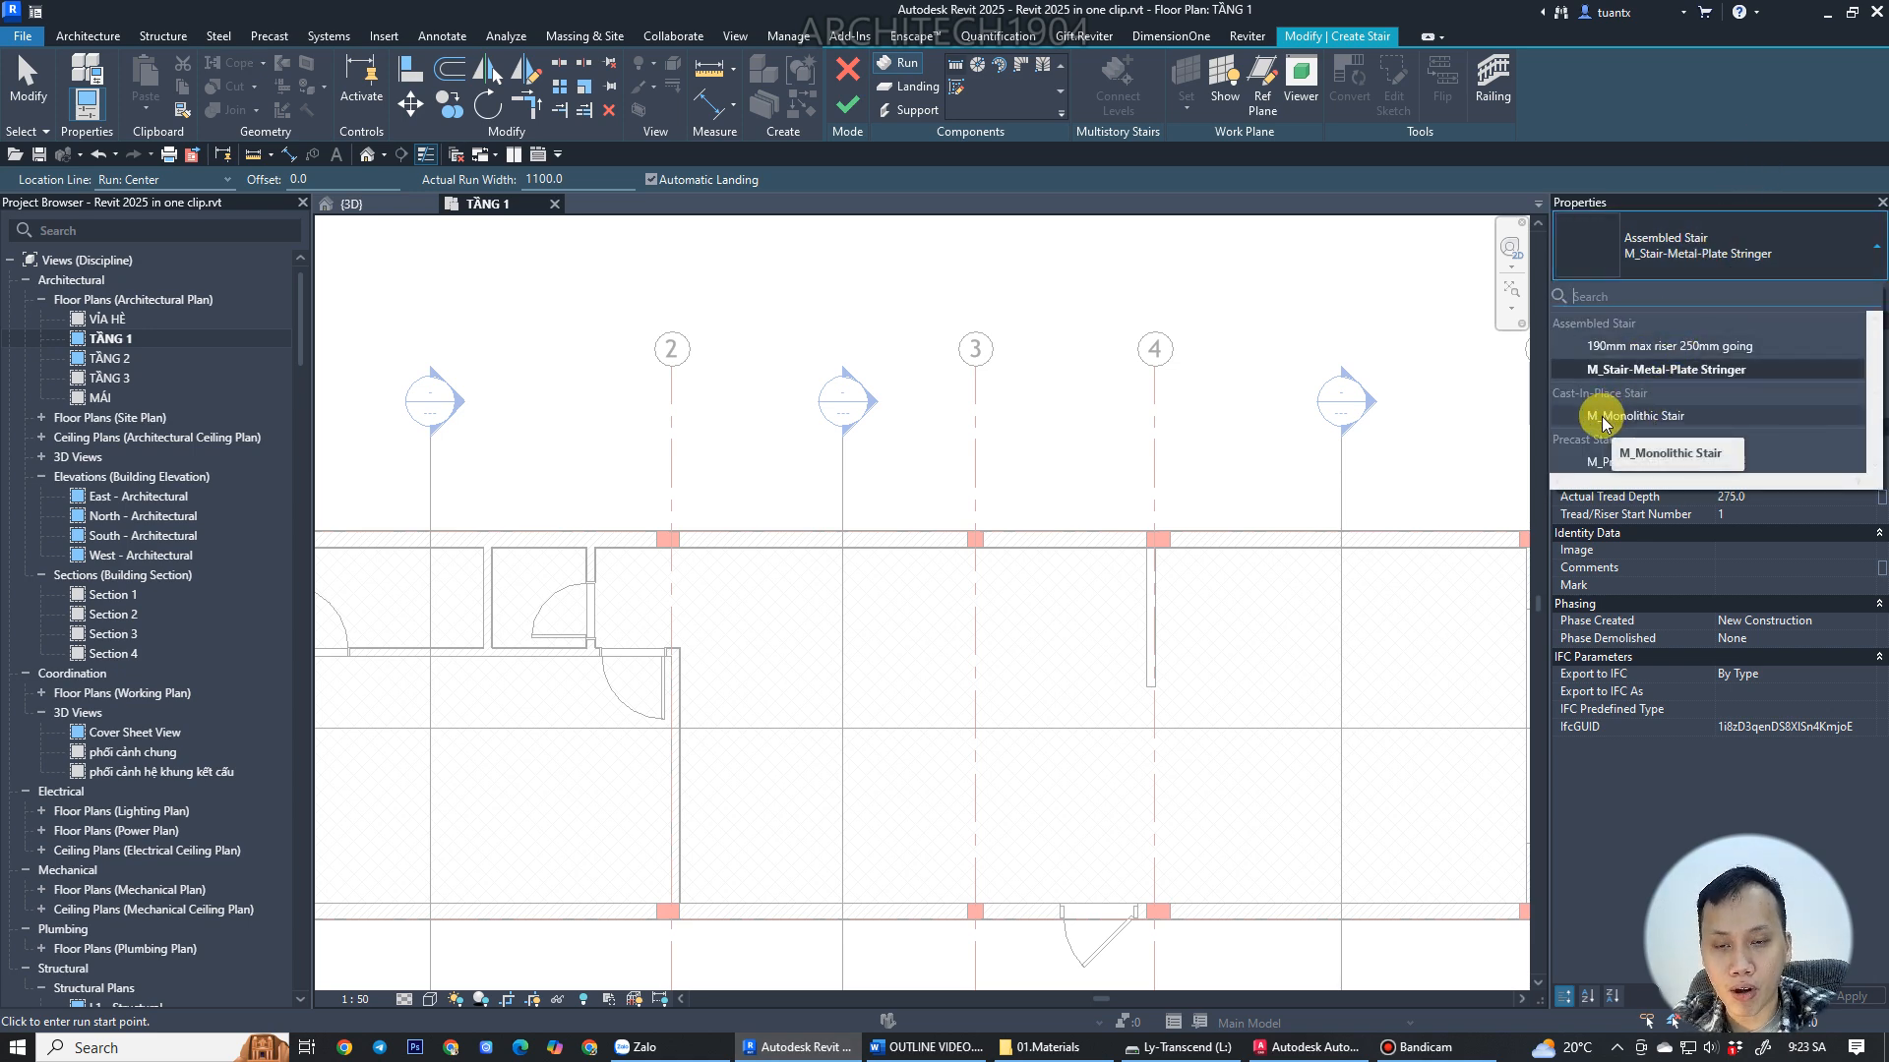
{"action": "left_click", "coordinate": [1688, 417]}
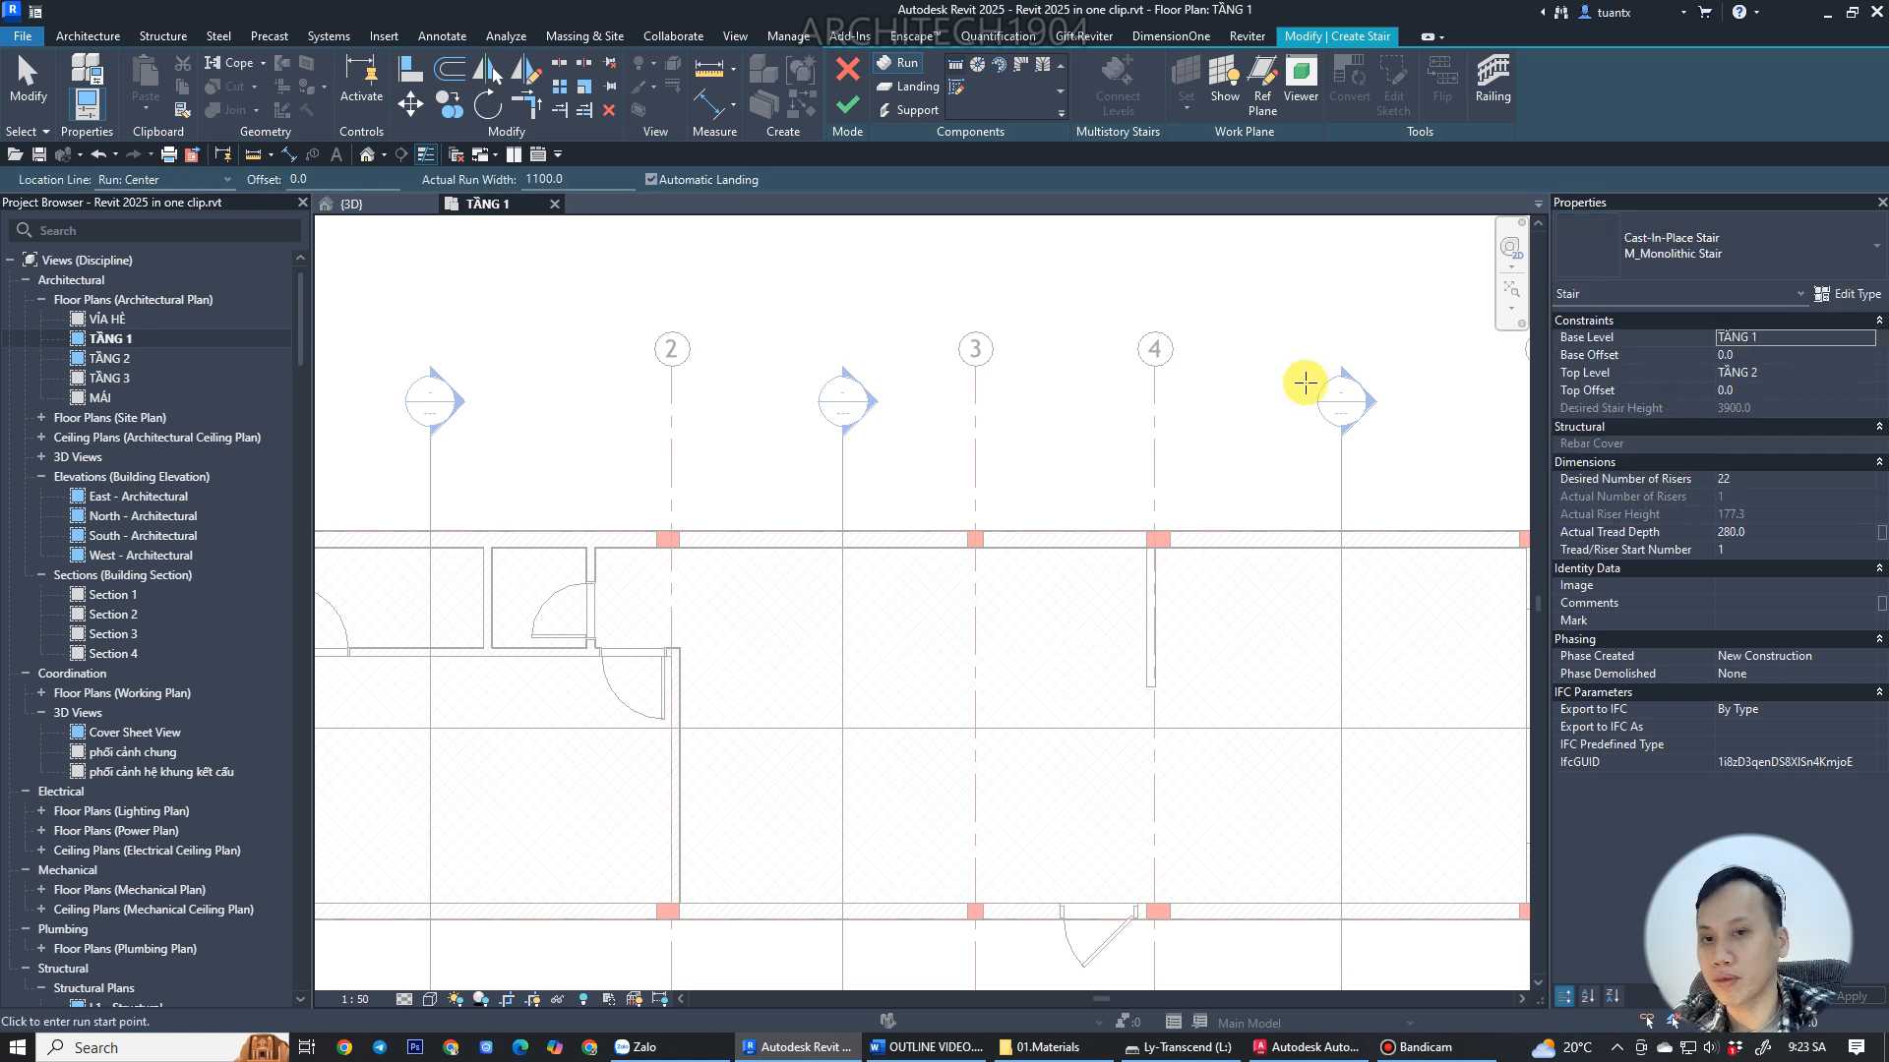
{"action": "left_click", "coordinate": [1857, 293]}
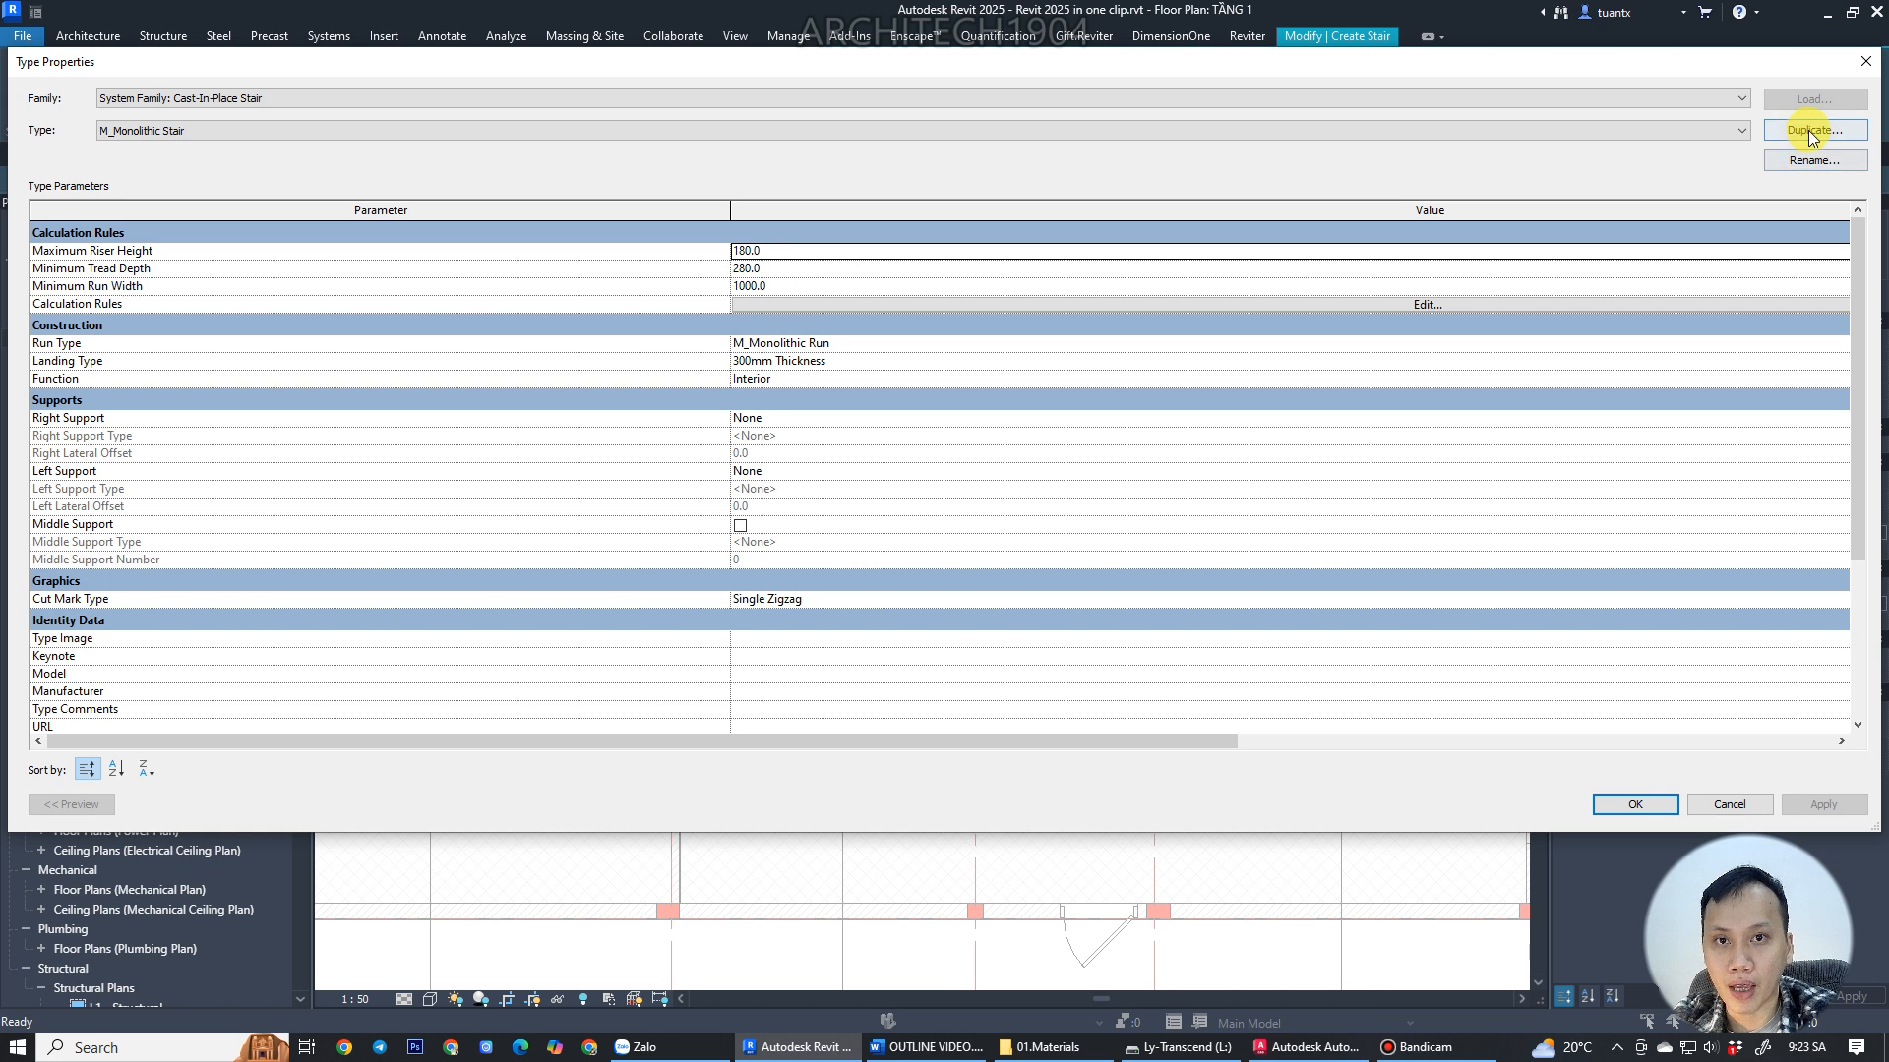
{"action": "left_click", "coordinate": [1808, 130]}
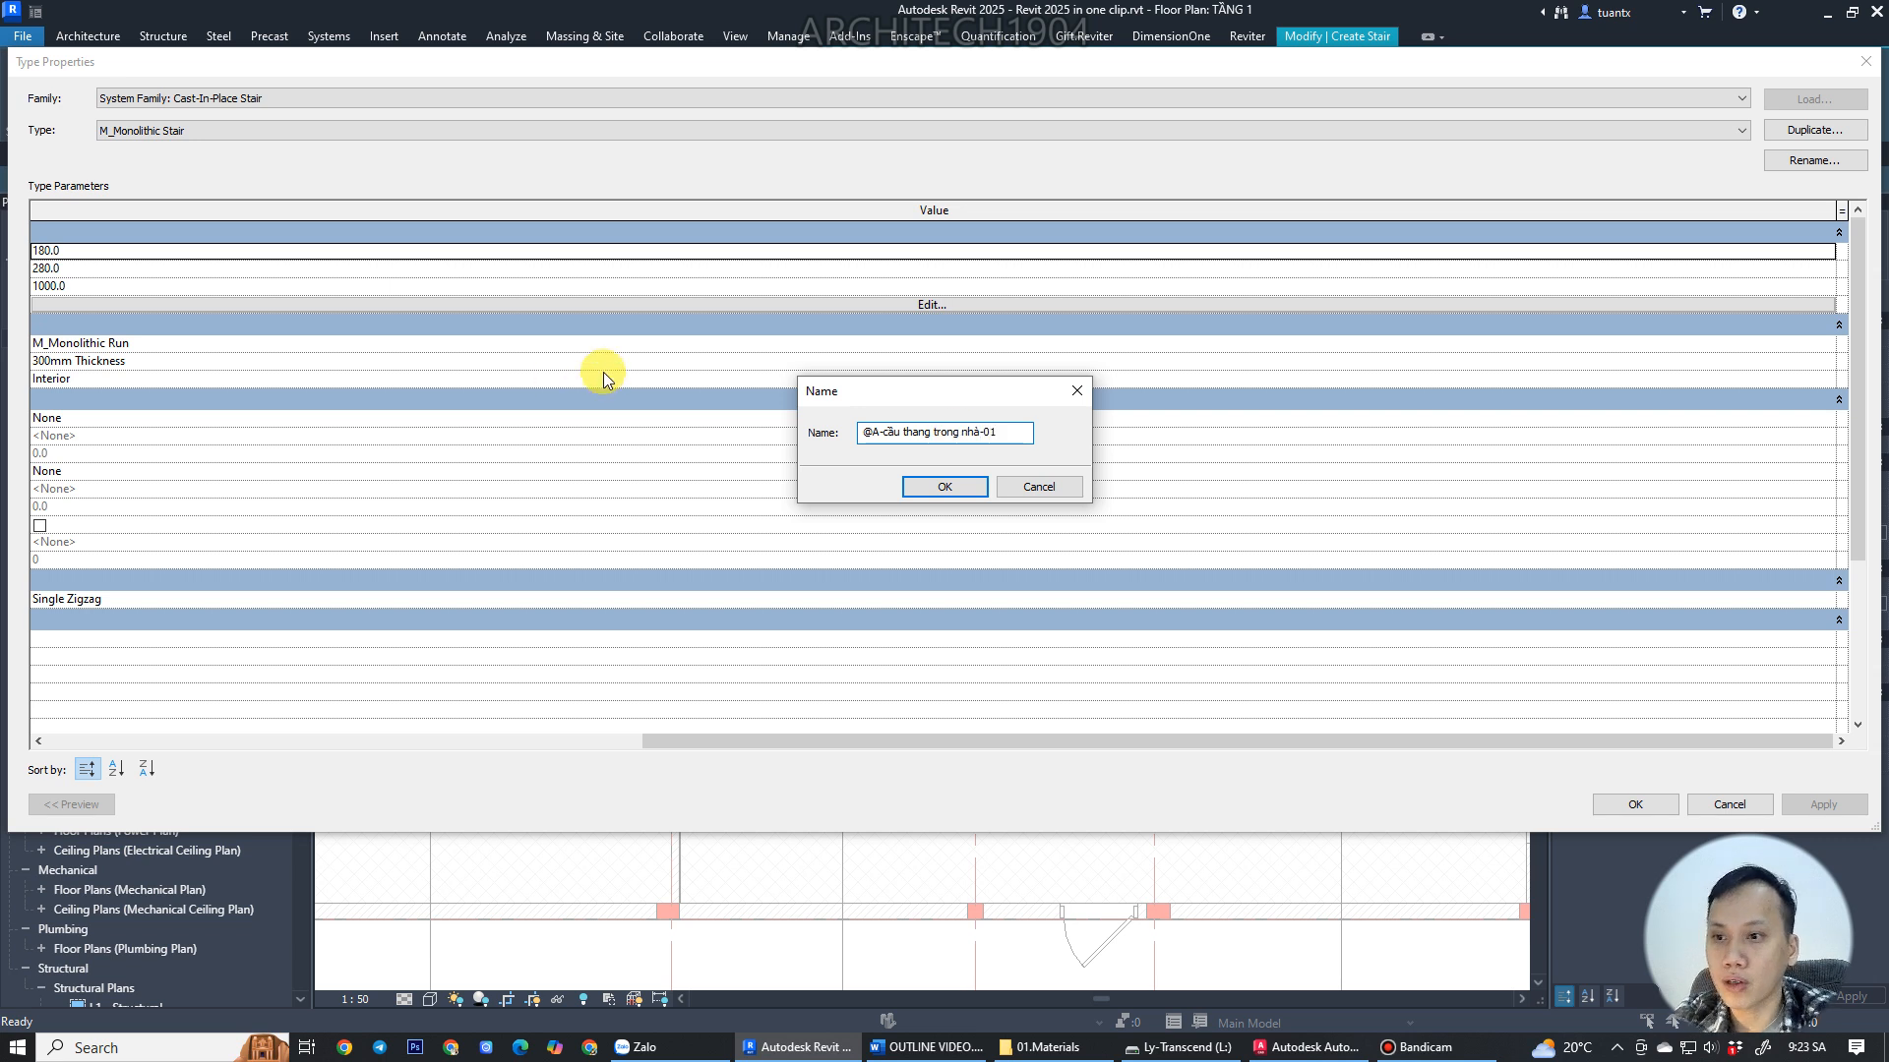
{"action": "left_click", "coordinate": [945, 486]}
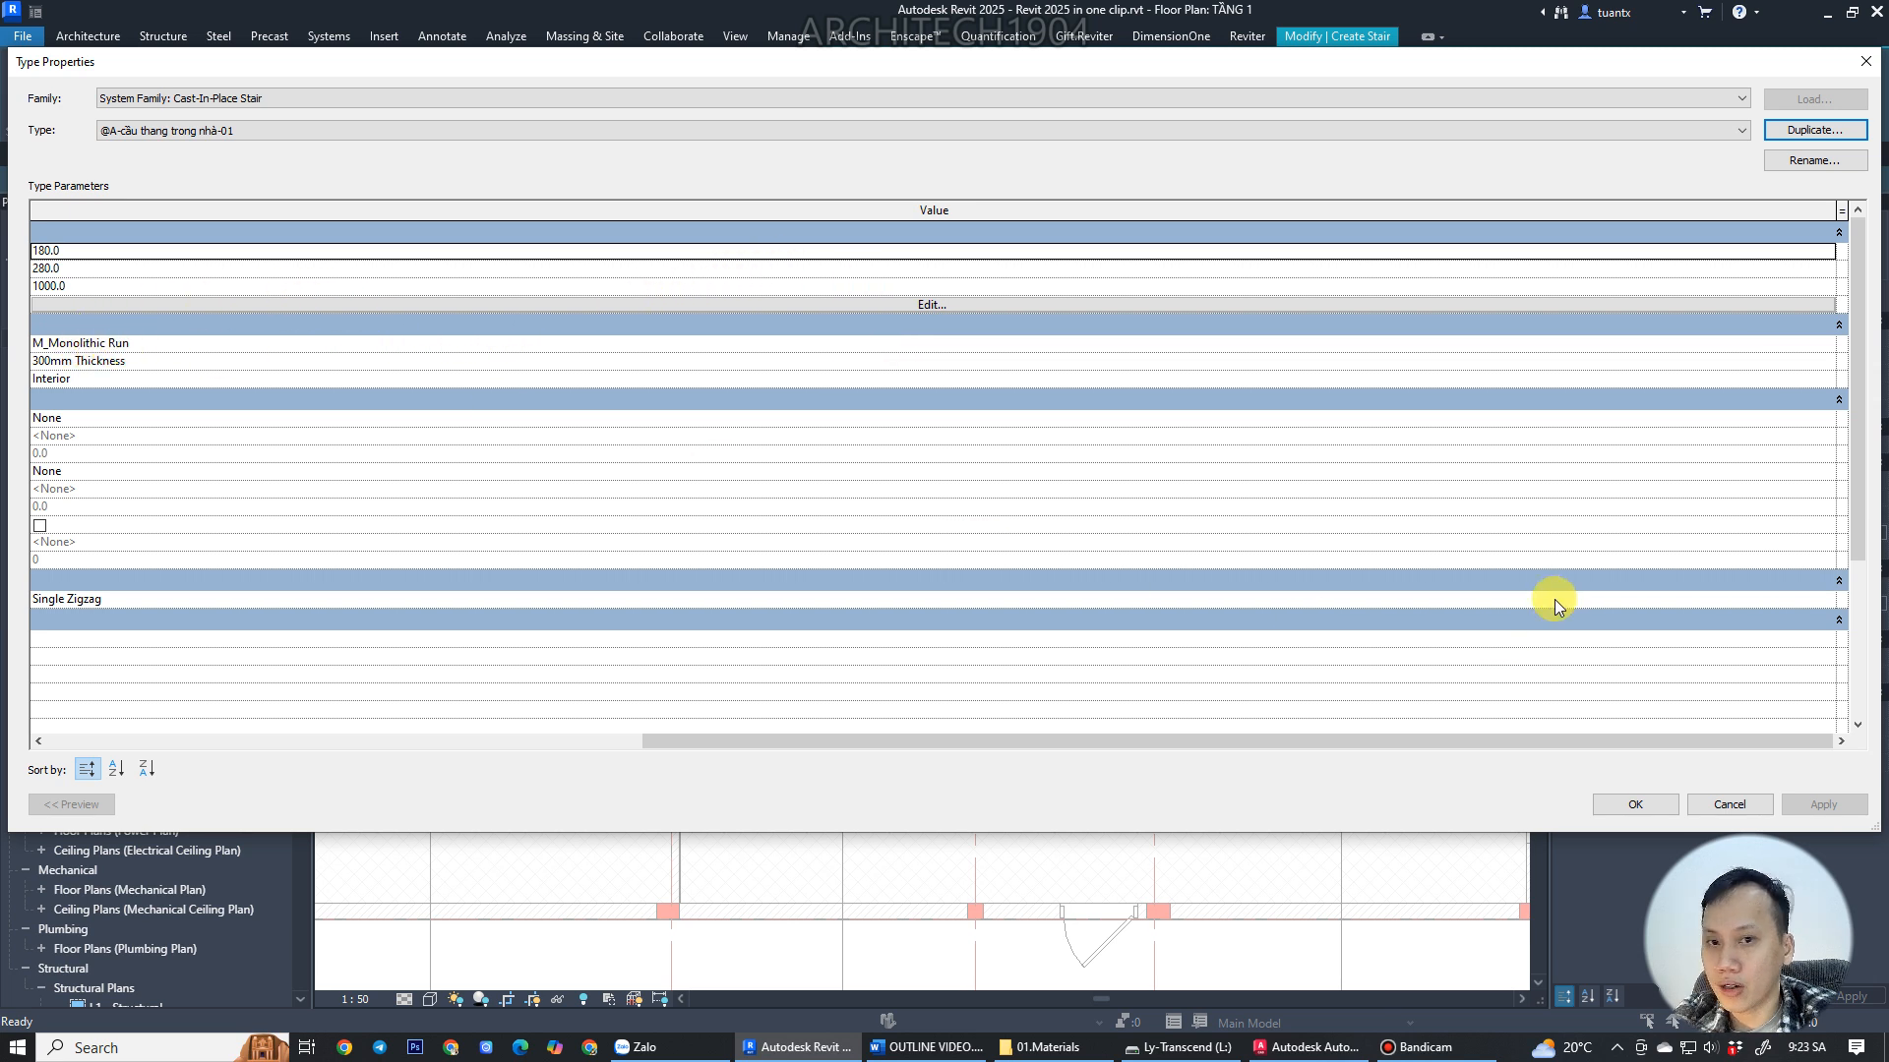
Review the new type's construction parameters and open the stair calculation rules.
{"action": "left_click_drag", "start_coordinate": [5, 292], "coordinate": [112, 295]}
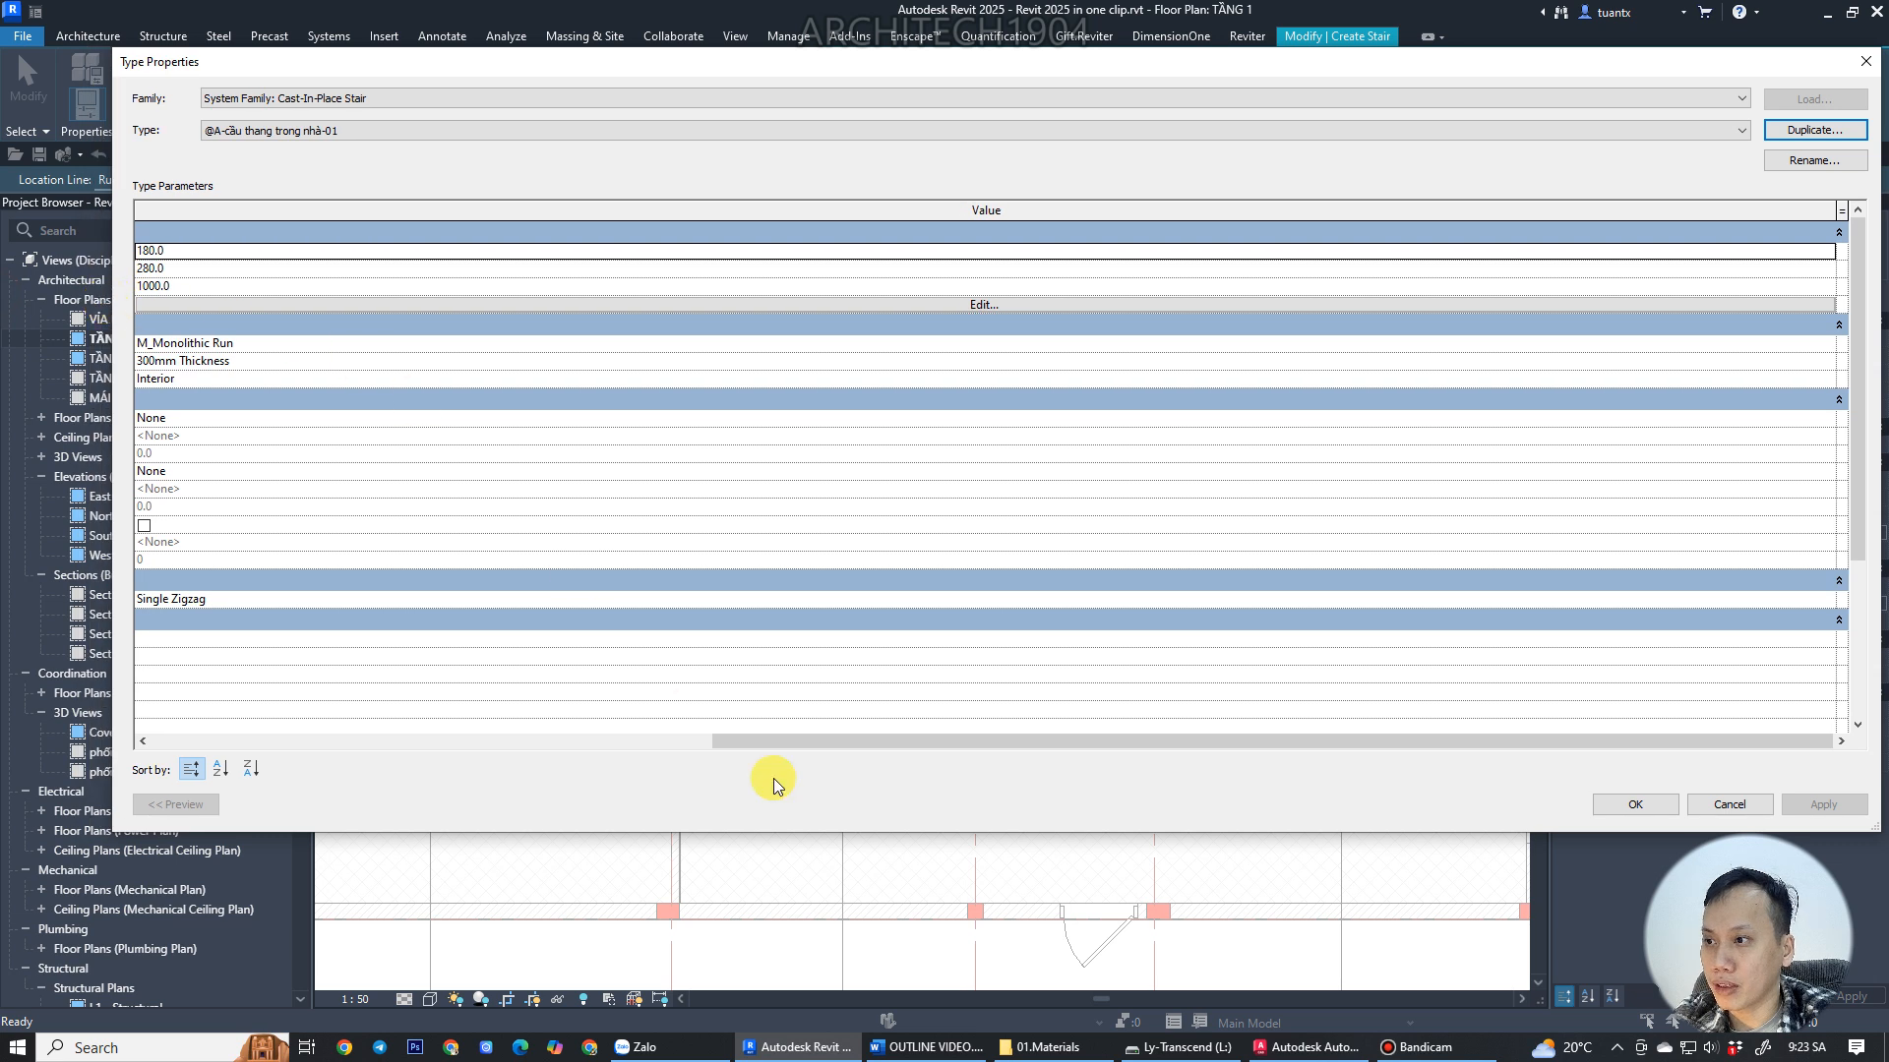
{"action": "left_click", "coordinate": [265, 345]}
{"action": "left_click", "coordinate": [285, 363]}
{"action": "left_click", "coordinate": [271, 380]}
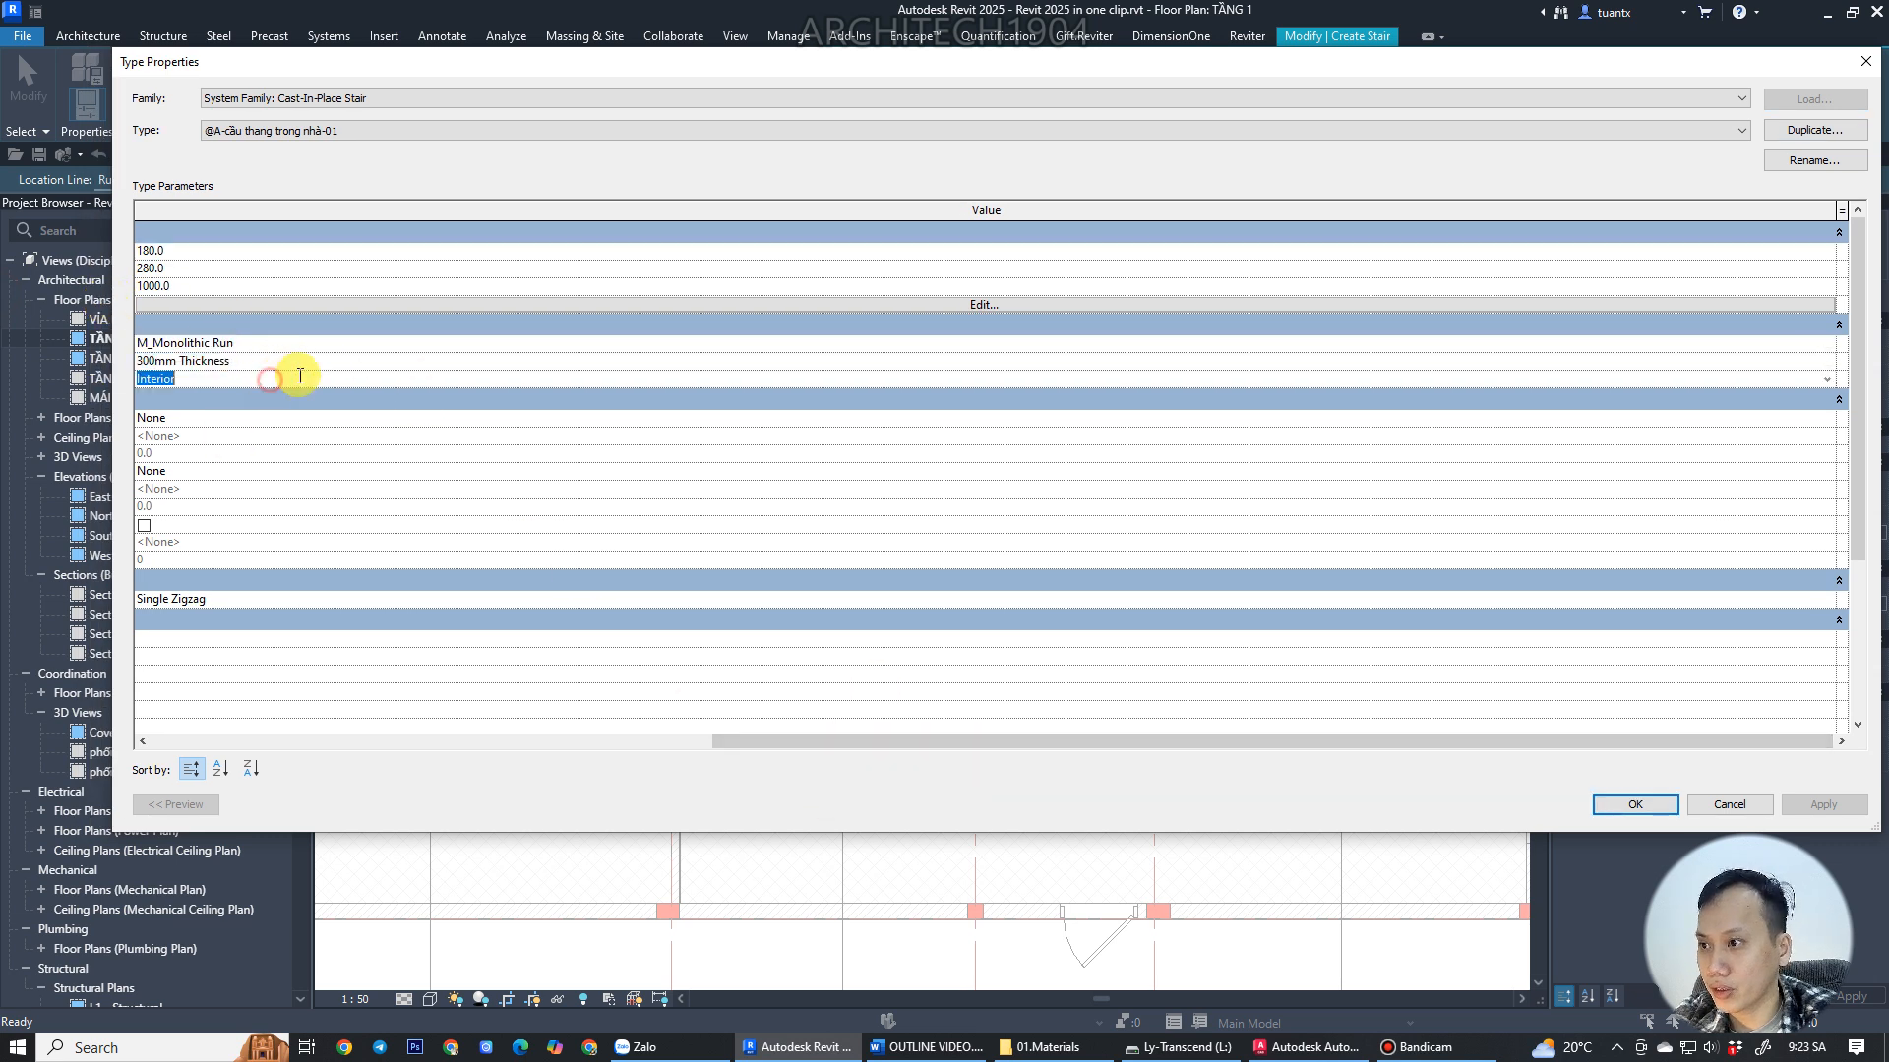
{"action": "left_click", "coordinate": [513, 304]}
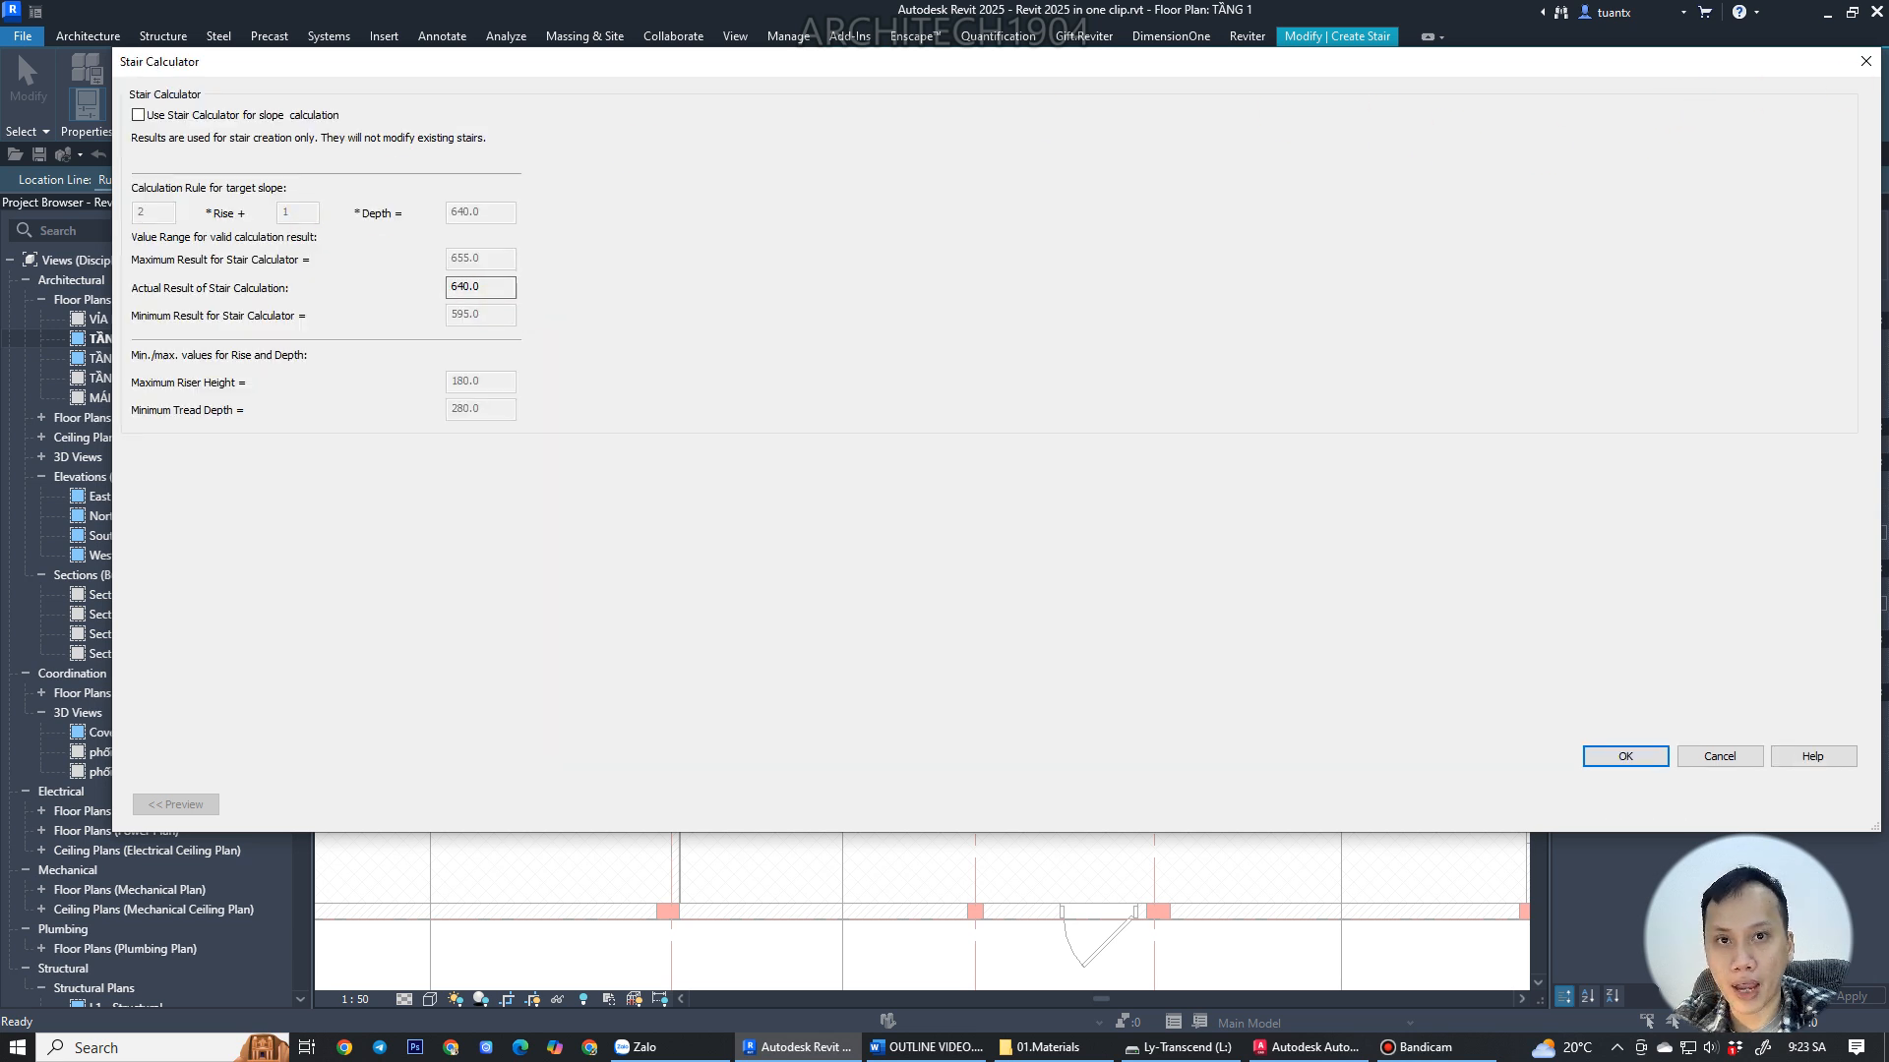
{"action": "left_click", "coordinate": [1861, 64]}
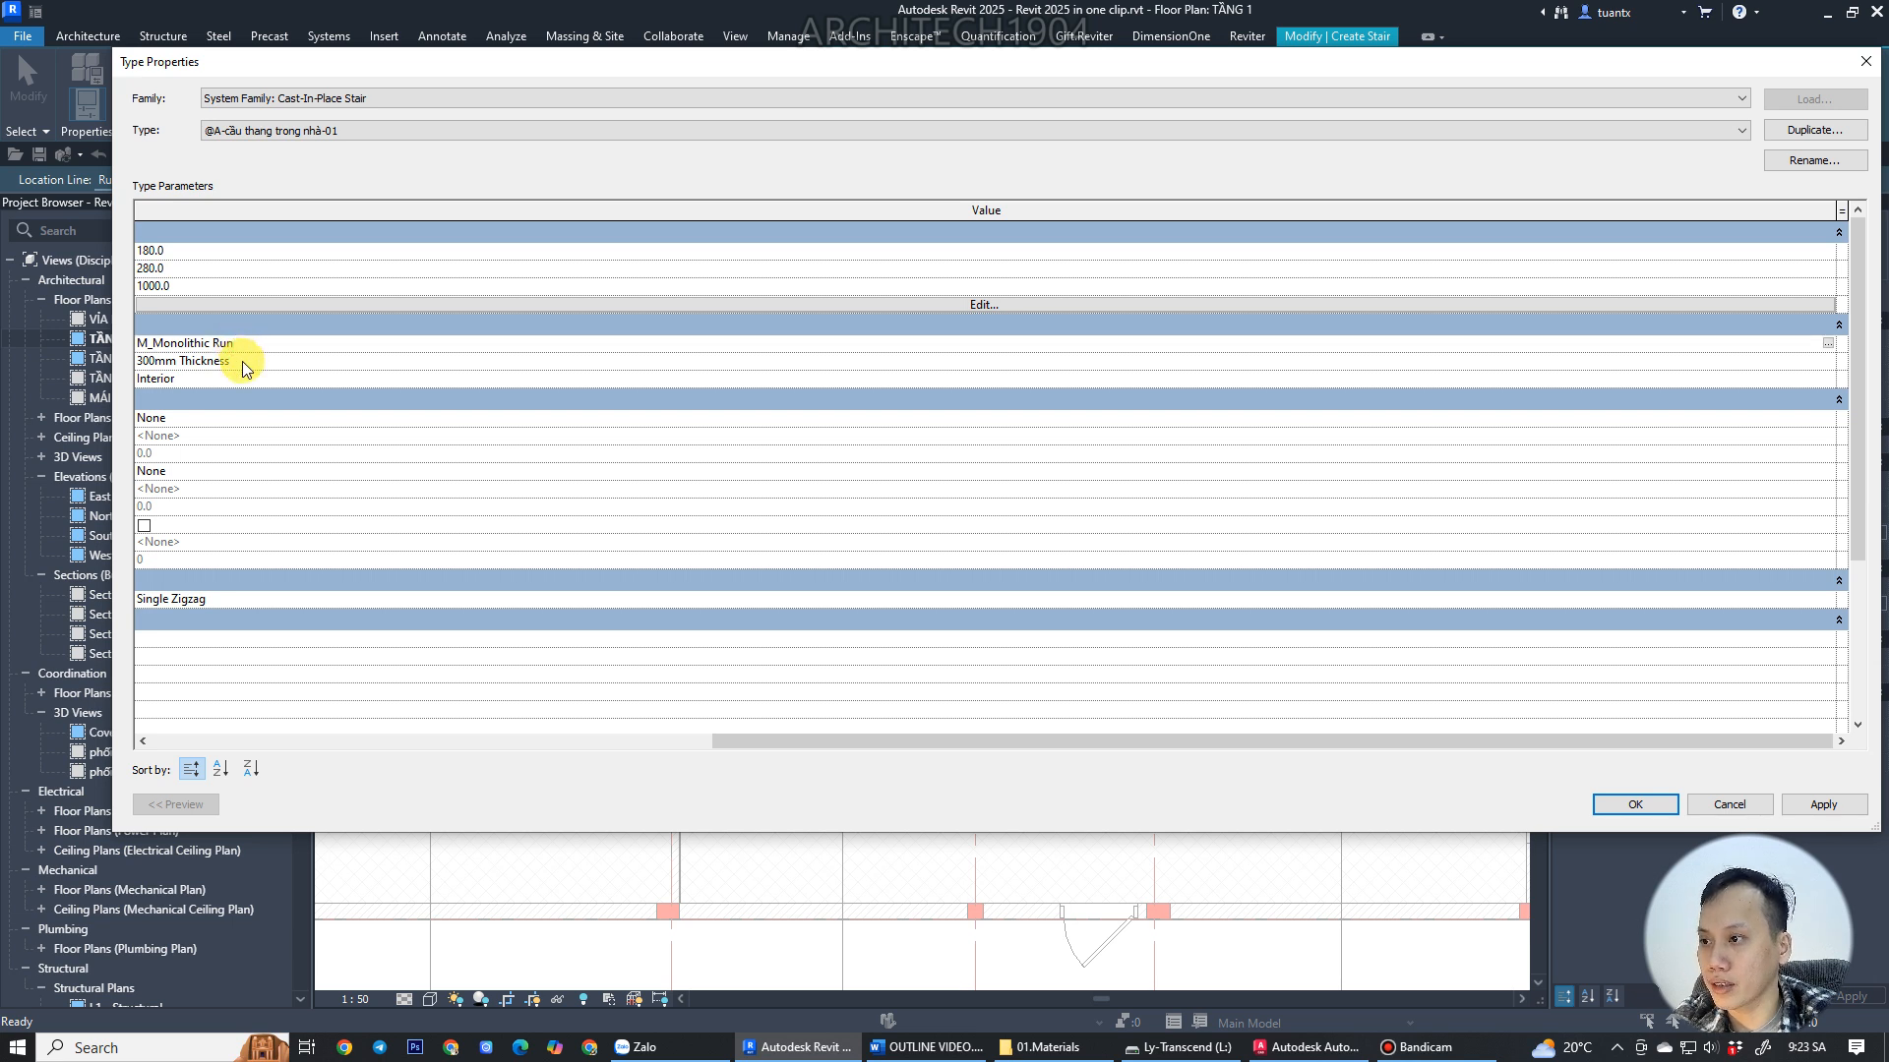
Check the stair Function options, keeping Interior.
{"action": "left_click", "coordinate": [242, 362]}
{"action": "left_click", "coordinate": [216, 380]}
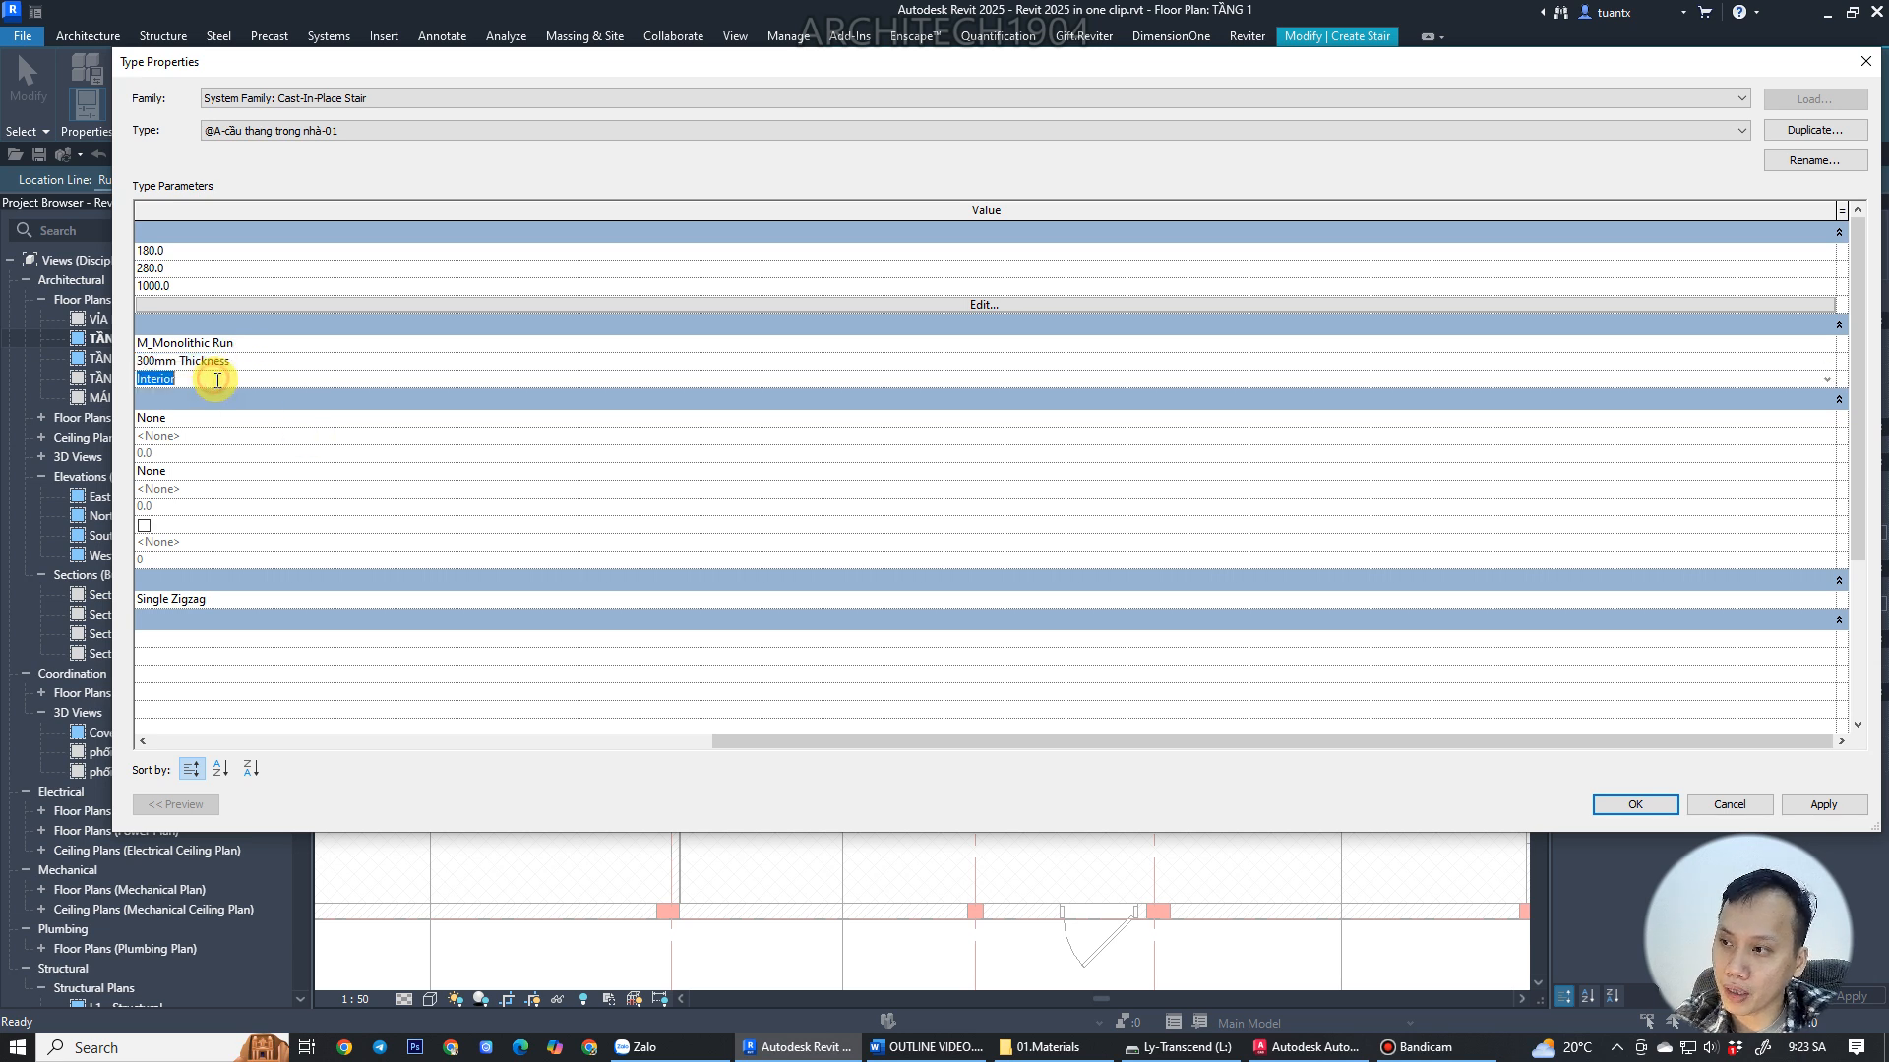
{"action": "left_click", "coordinate": [1825, 381]}
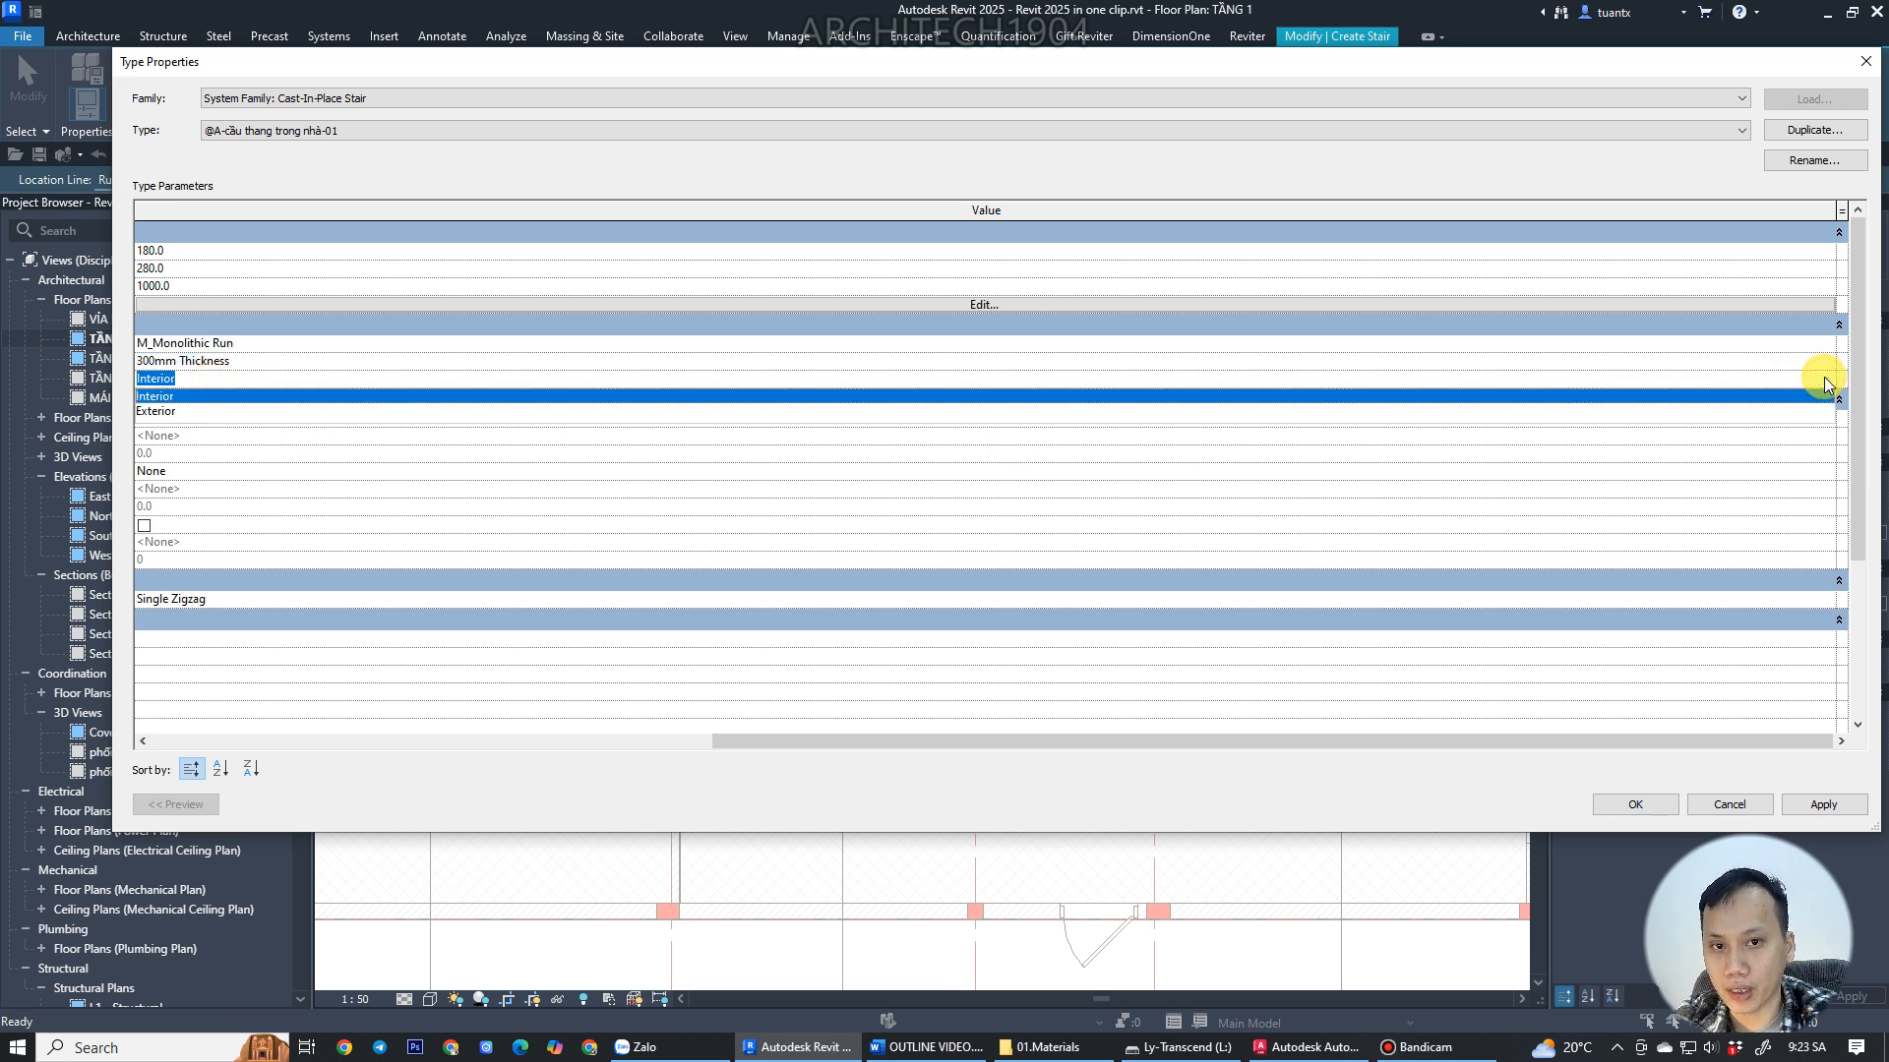
{"action": "left_click", "coordinate": [158, 398]}
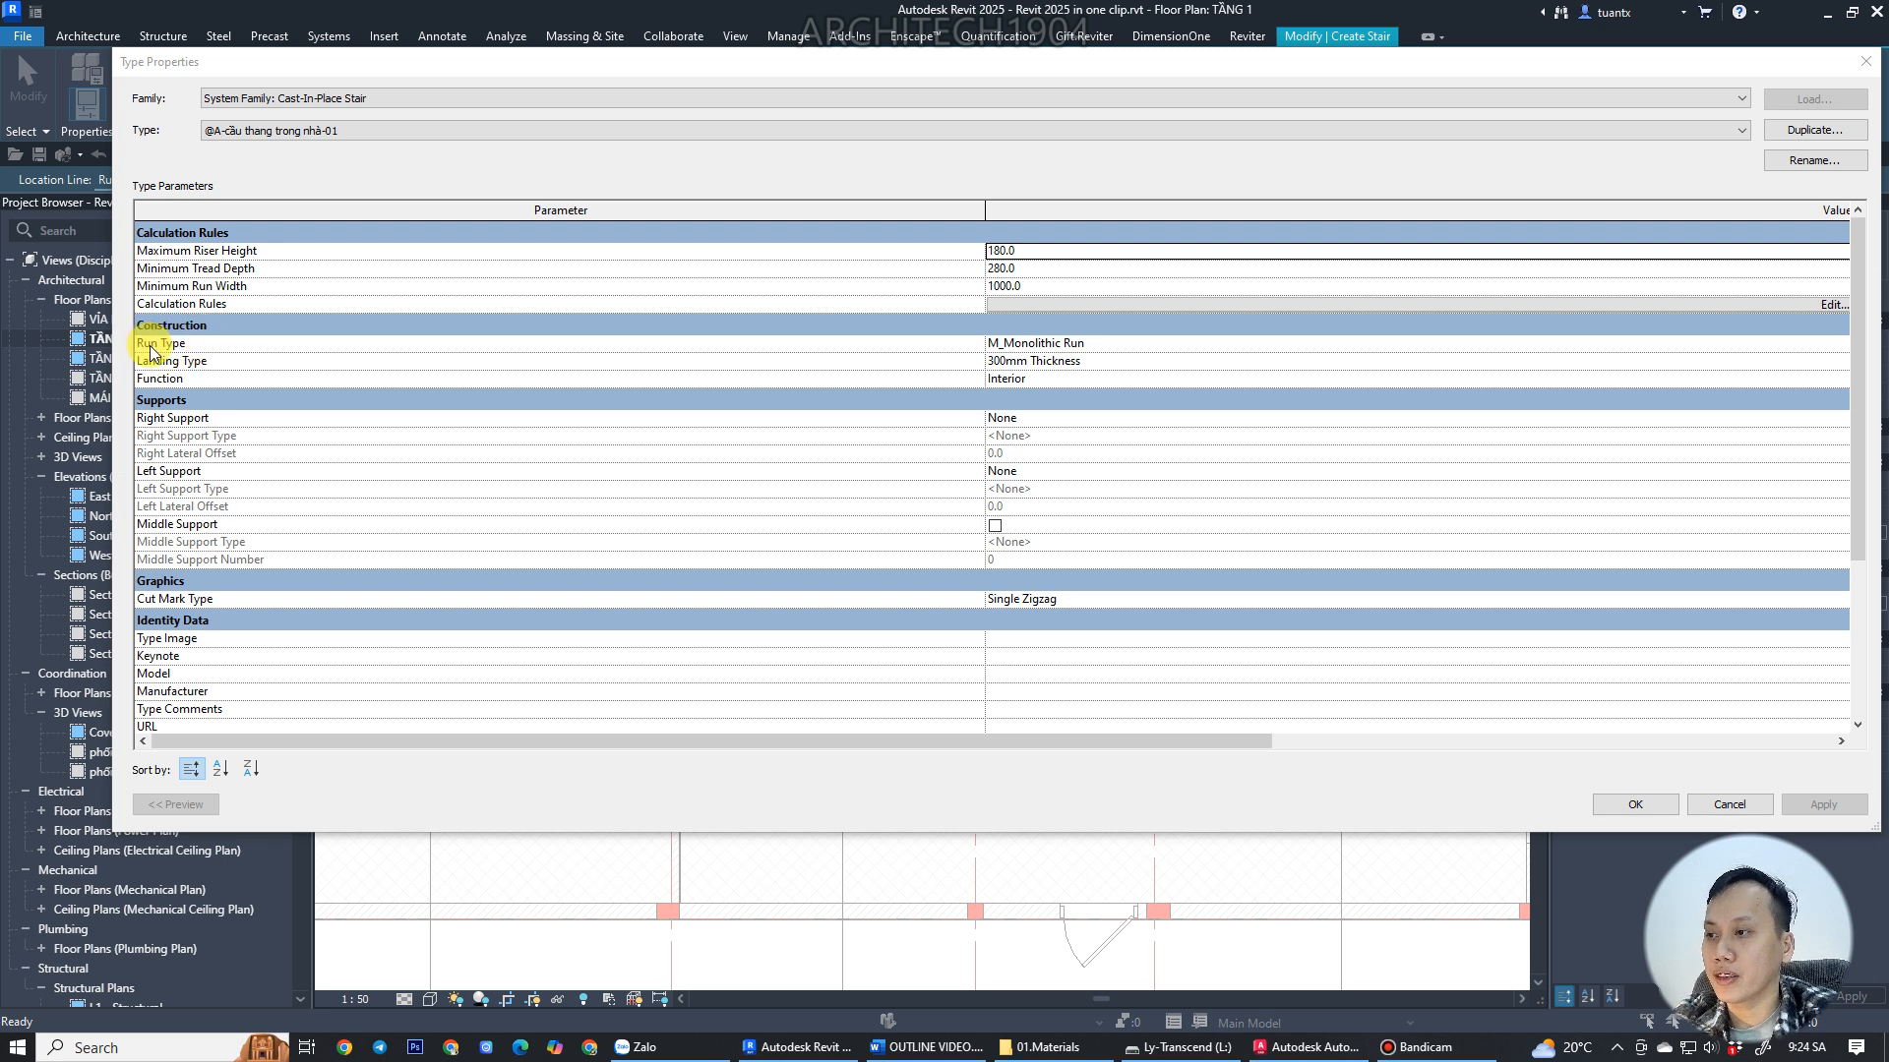
Review the M_Monolithic Run type properties and the landing type, then close the Type Properties dialog.
{"action": "left_click", "coordinate": [1803, 350]}
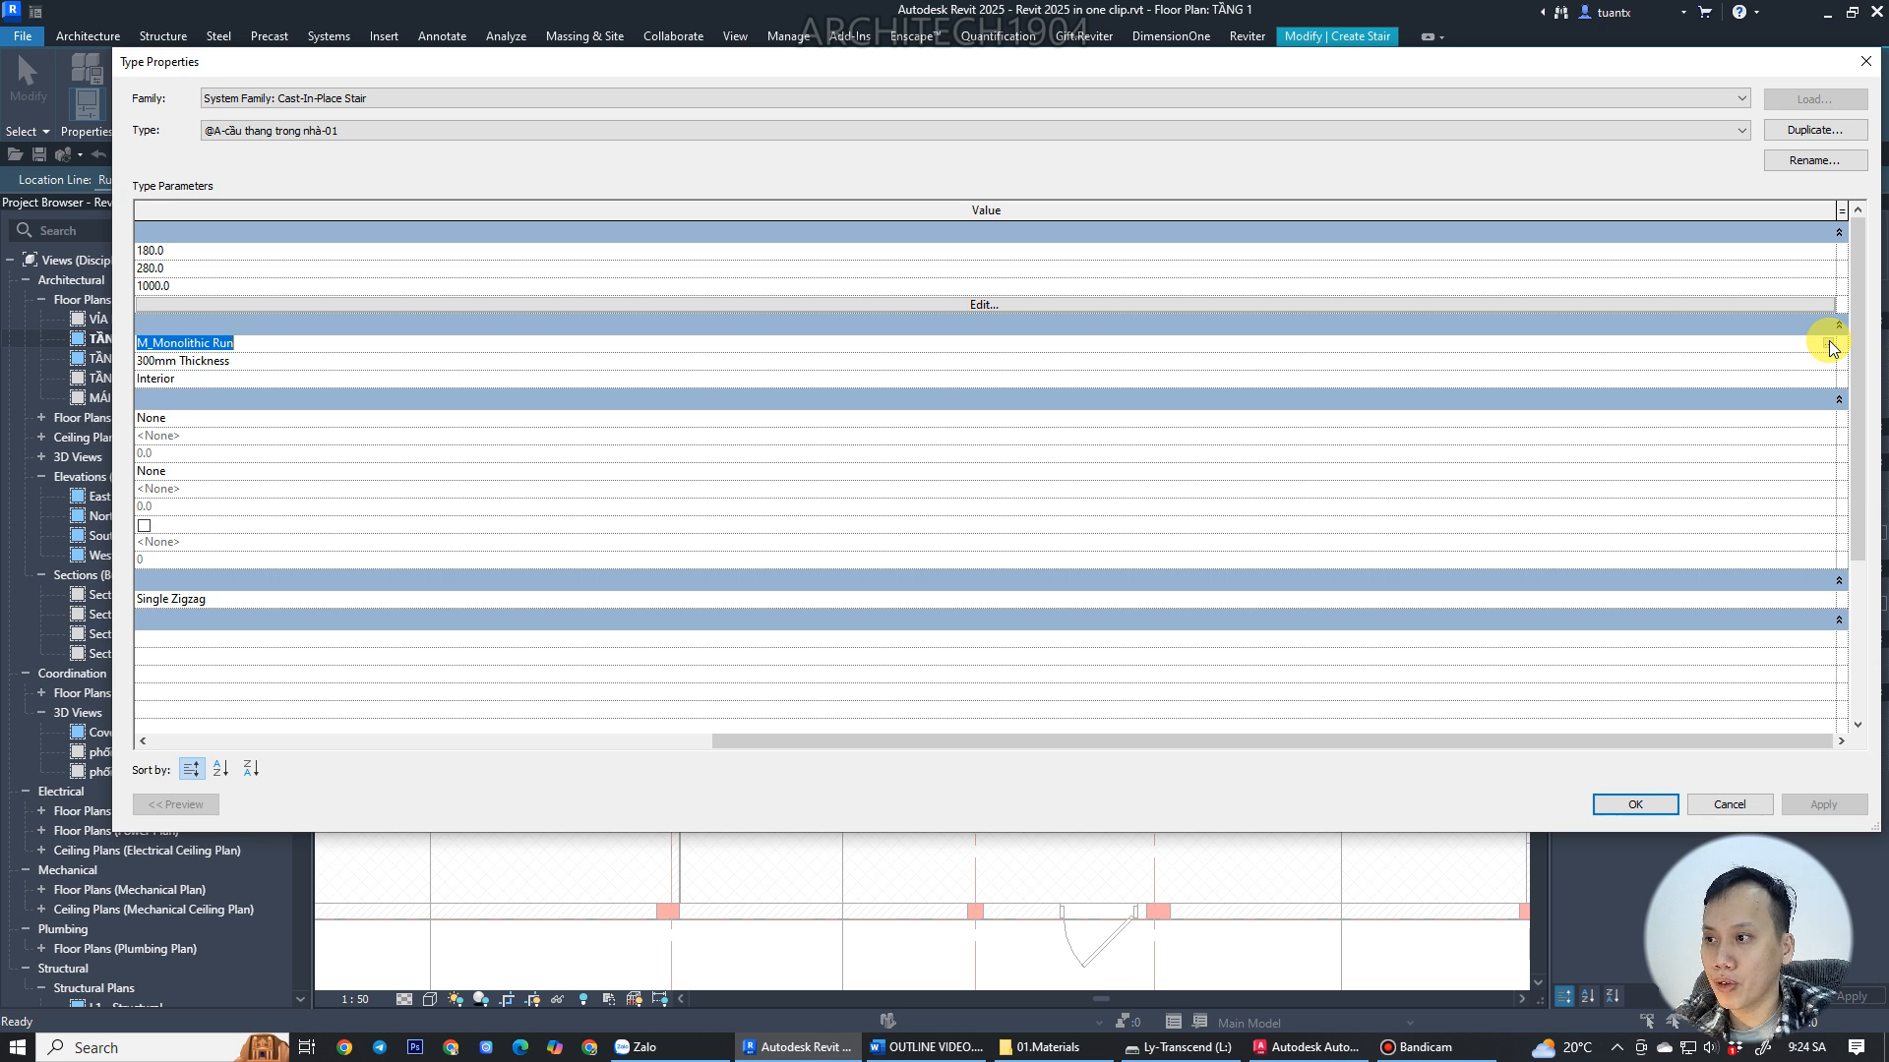
{"action": "left_click", "coordinate": [1828, 343]}
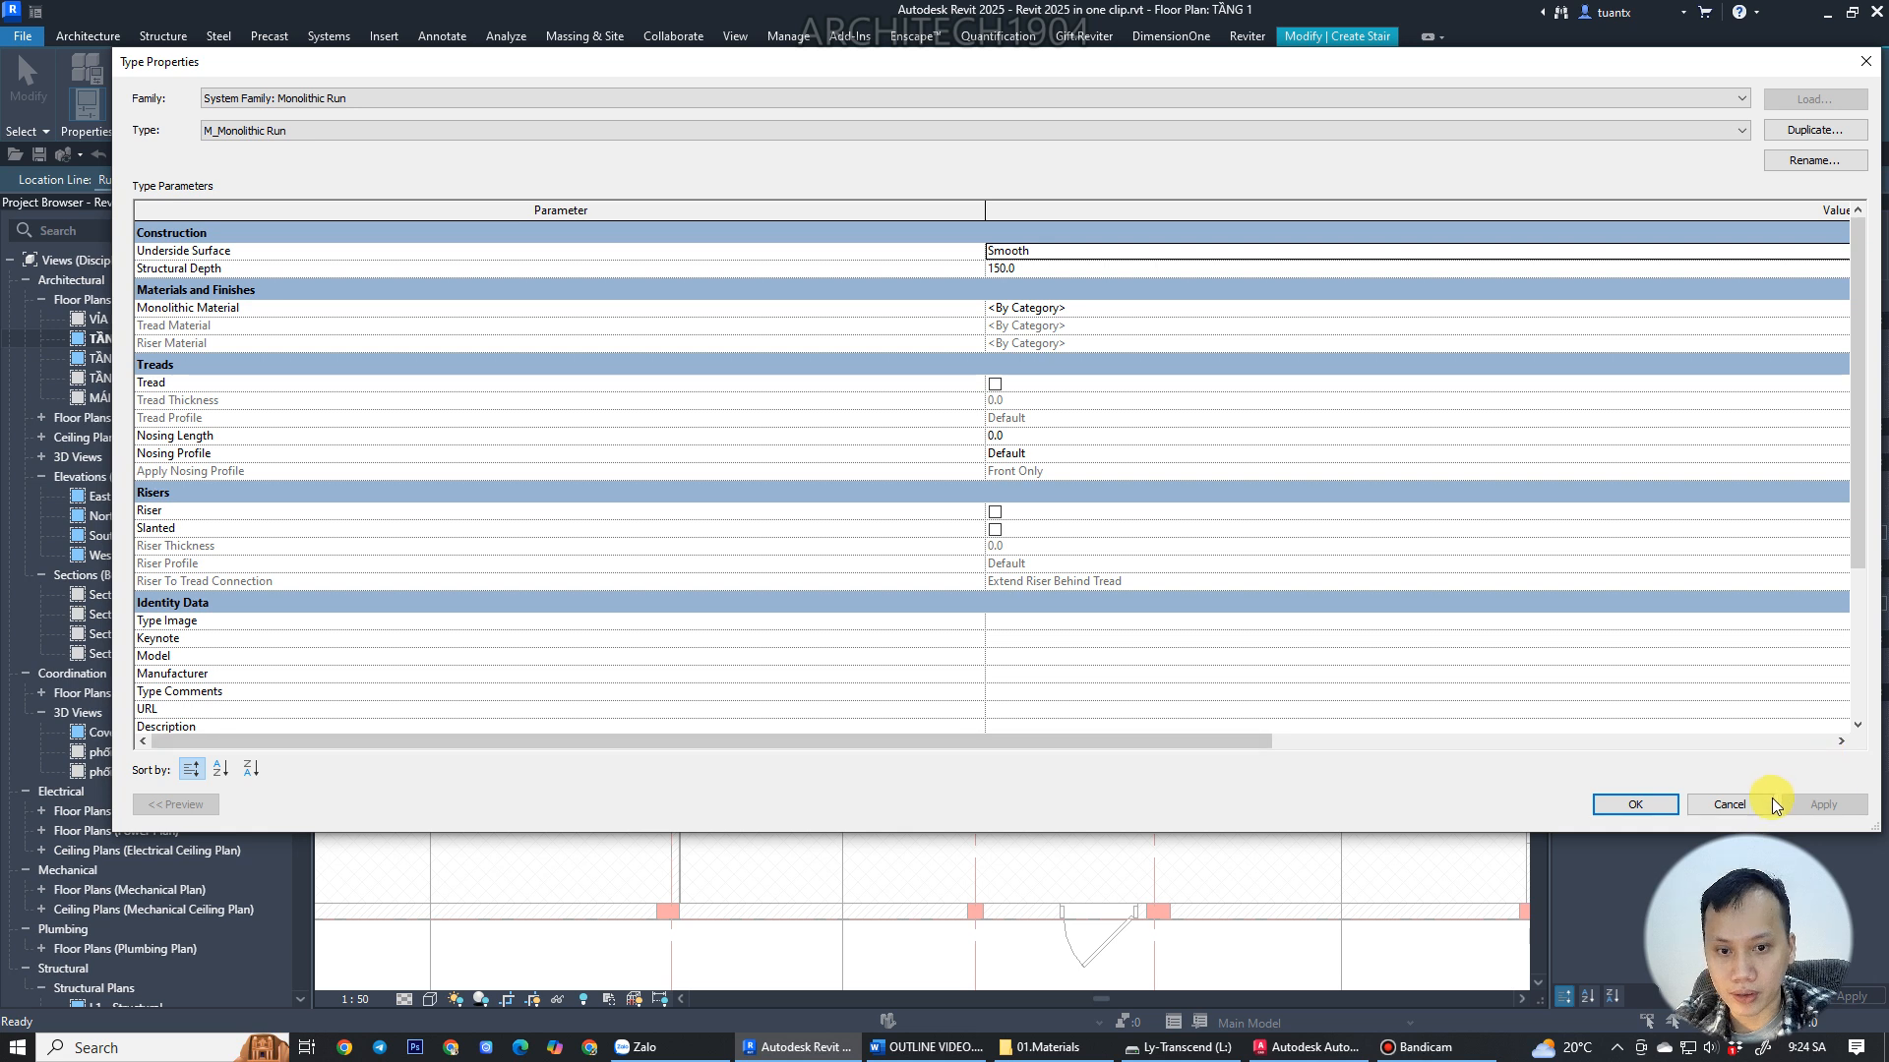
{"action": "left_click", "coordinate": [1635, 804]}
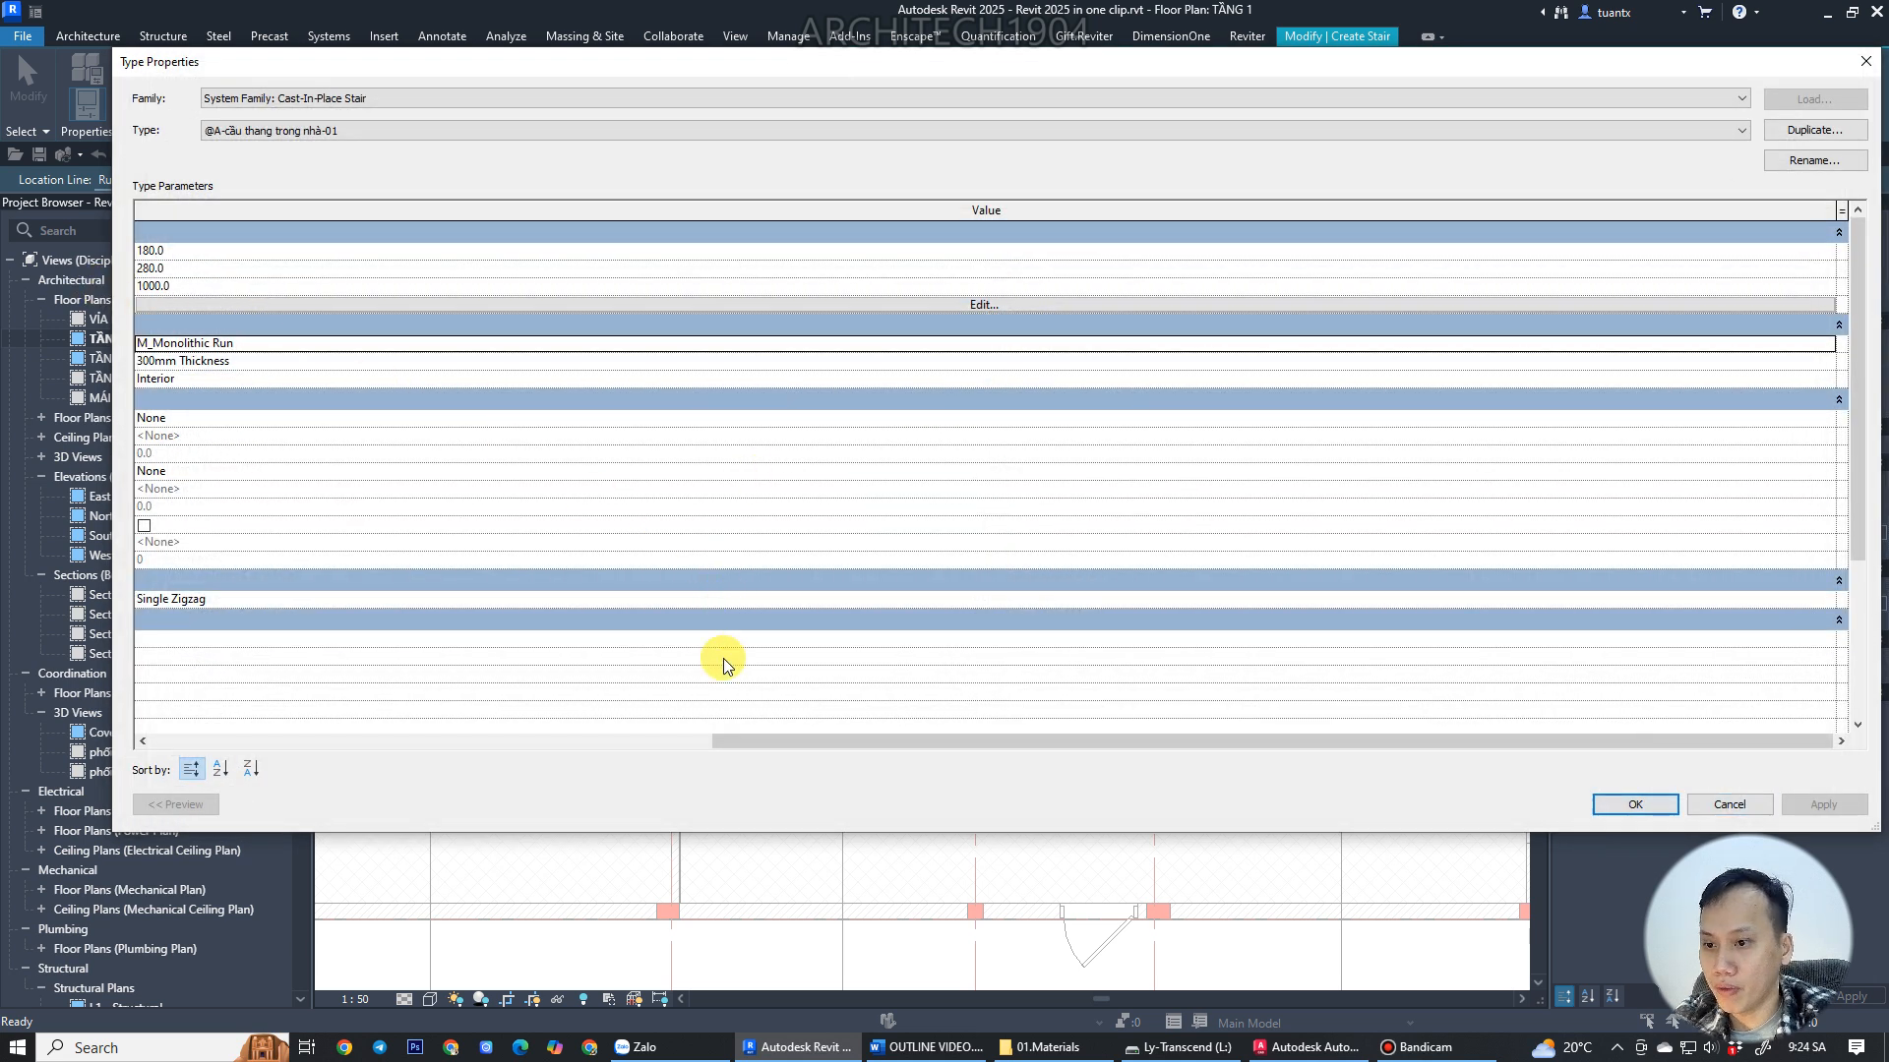
{"action": "left_click_drag", "start_coordinate": [736, 740], "coordinate": [182, 738]}
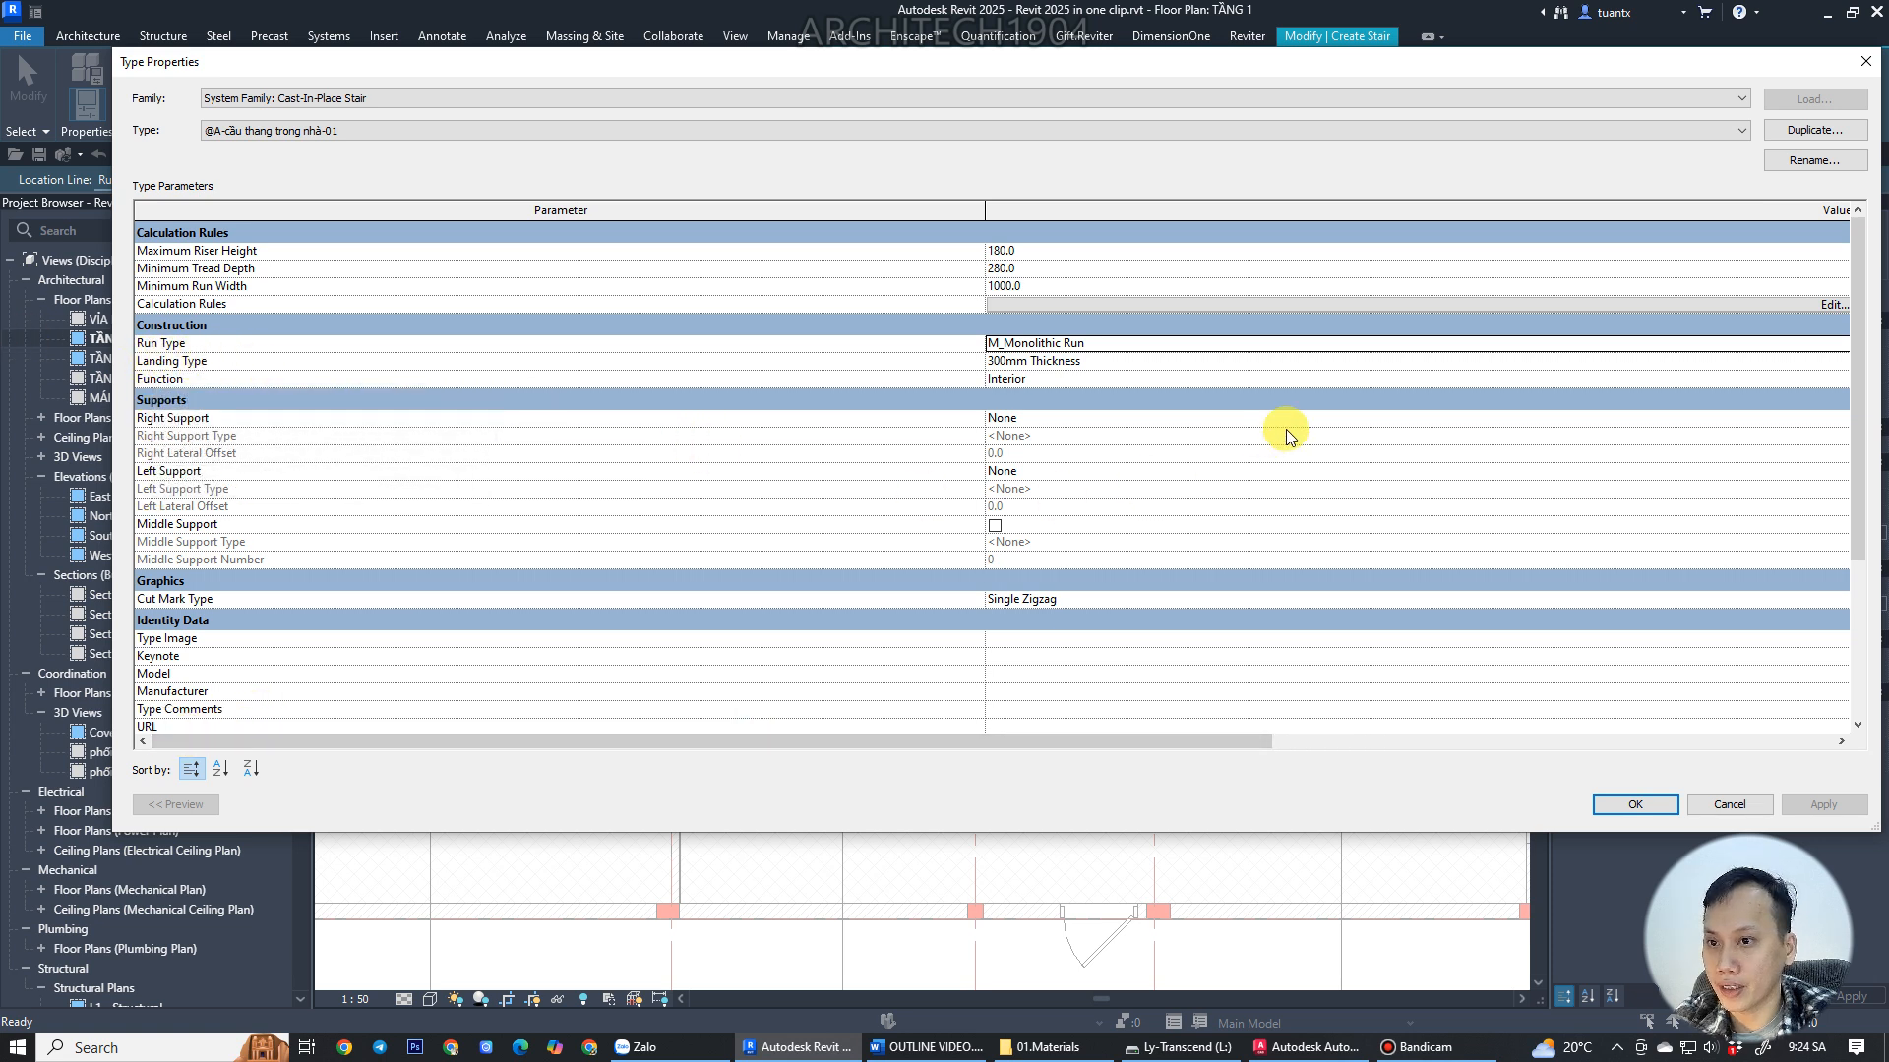
{"action": "left_click", "coordinate": [1319, 361]}
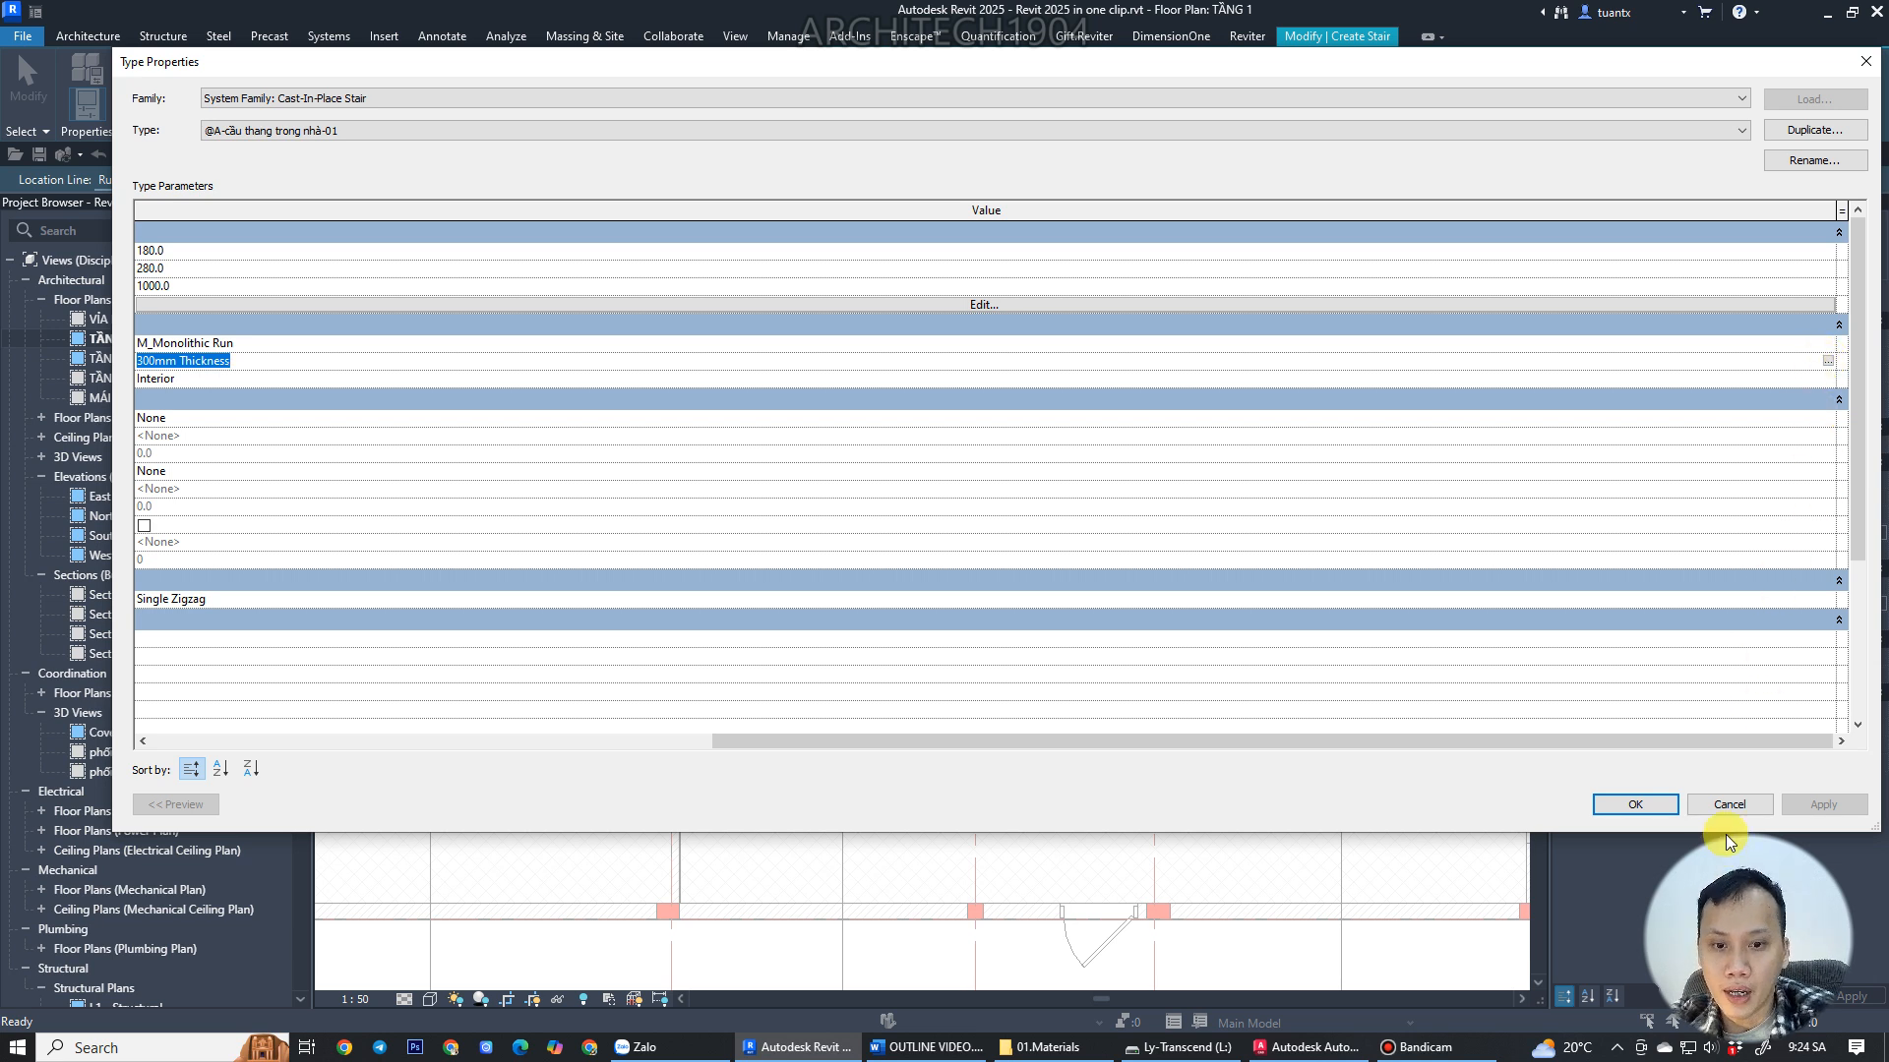
{"action": "left_click", "coordinate": [1724, 805]}
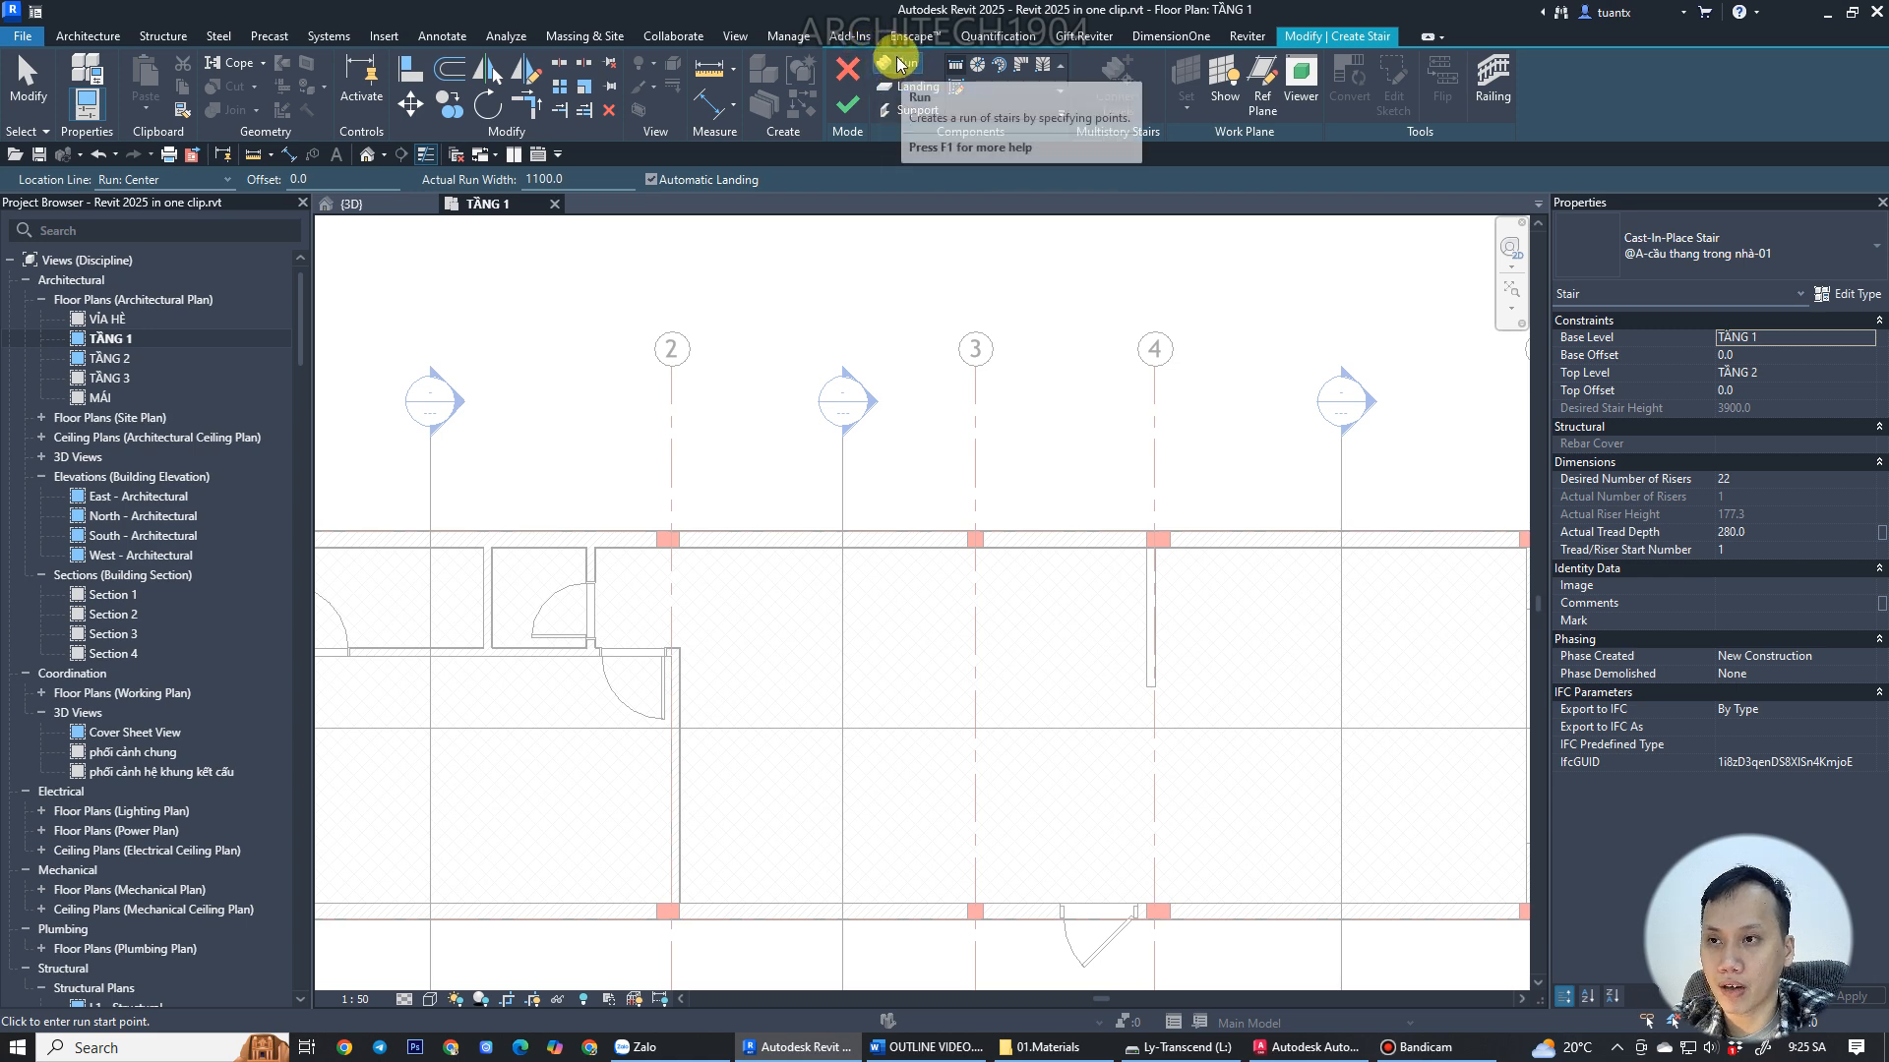
Examine the staircase layout and dimensions in the AutoCAD drawing, then return to Revit.
{"action": "scroll", "coordinate": [1177, 662], "scroll_direction": "up", "scroll_amount": 4}
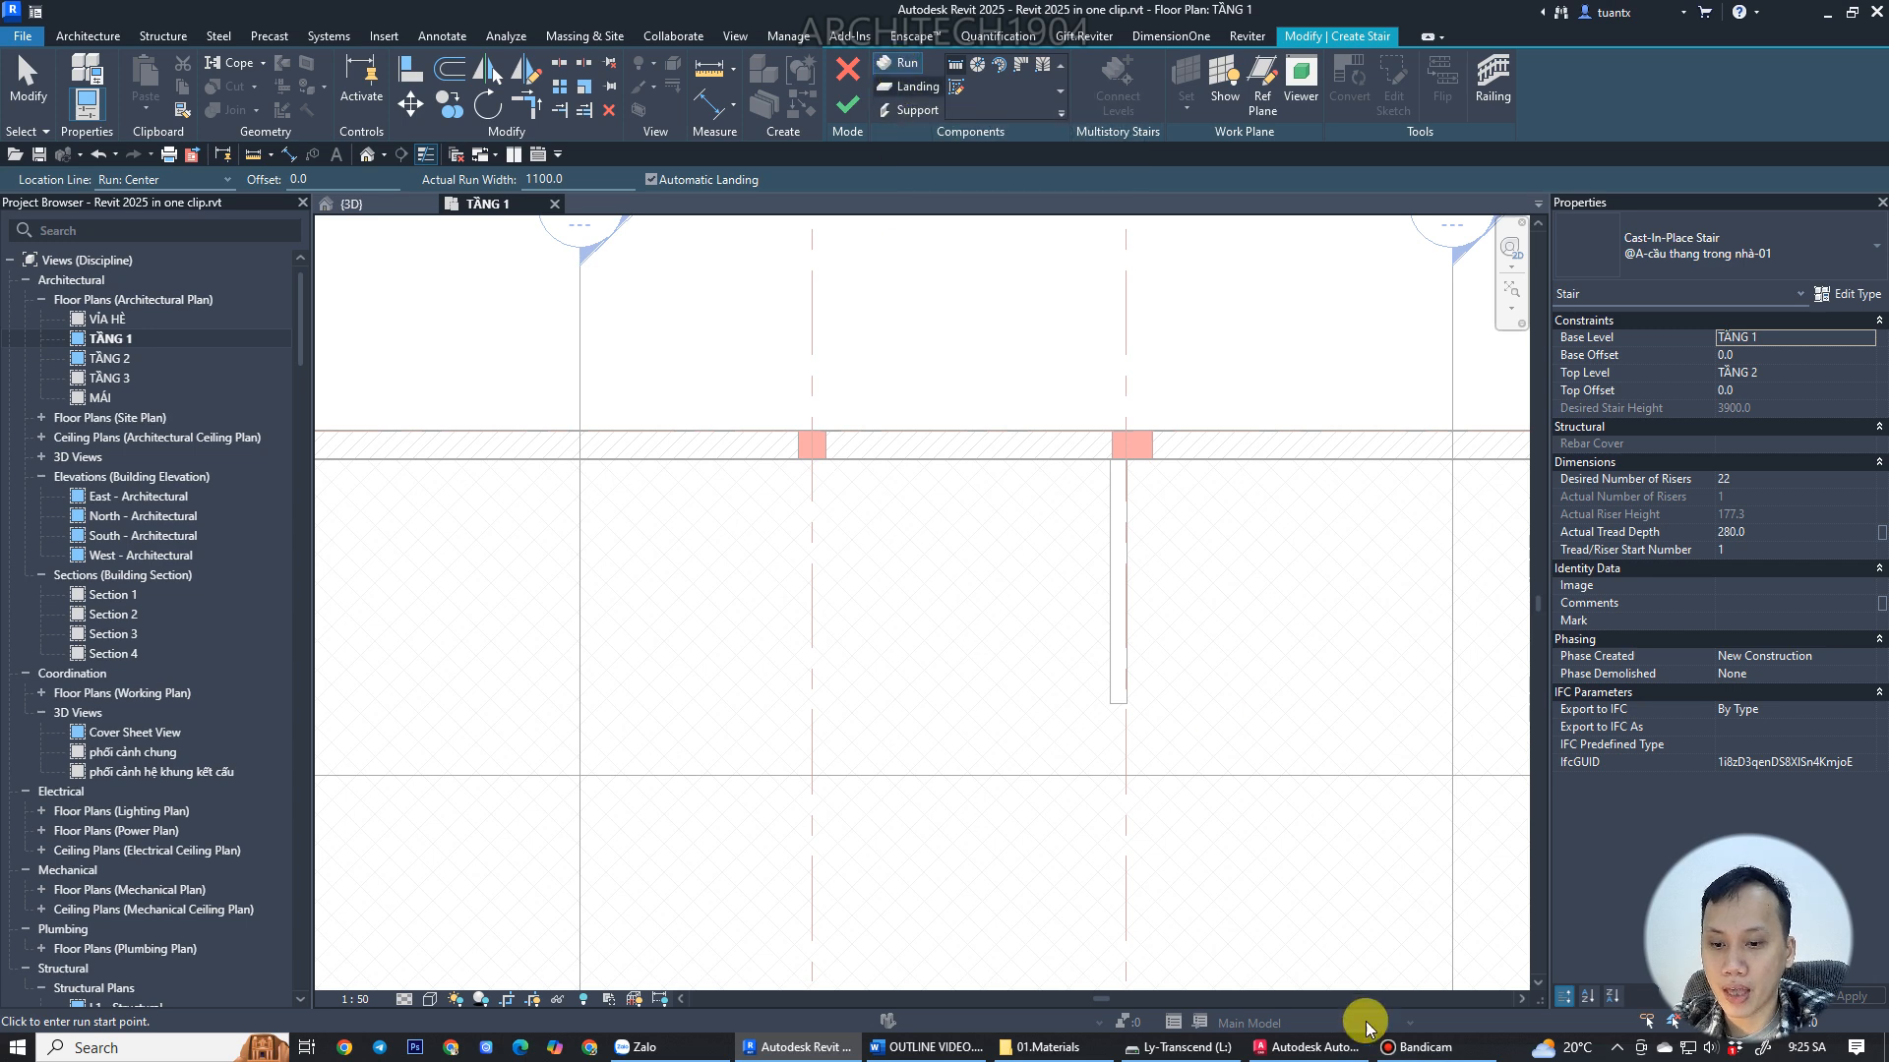
{"action": "left_click", "coordinate": [1307, 1047]}
{"action": "scroll", "coordinate": [1012, 632], "scroll_direction": "up", "scroll_amount": 4}
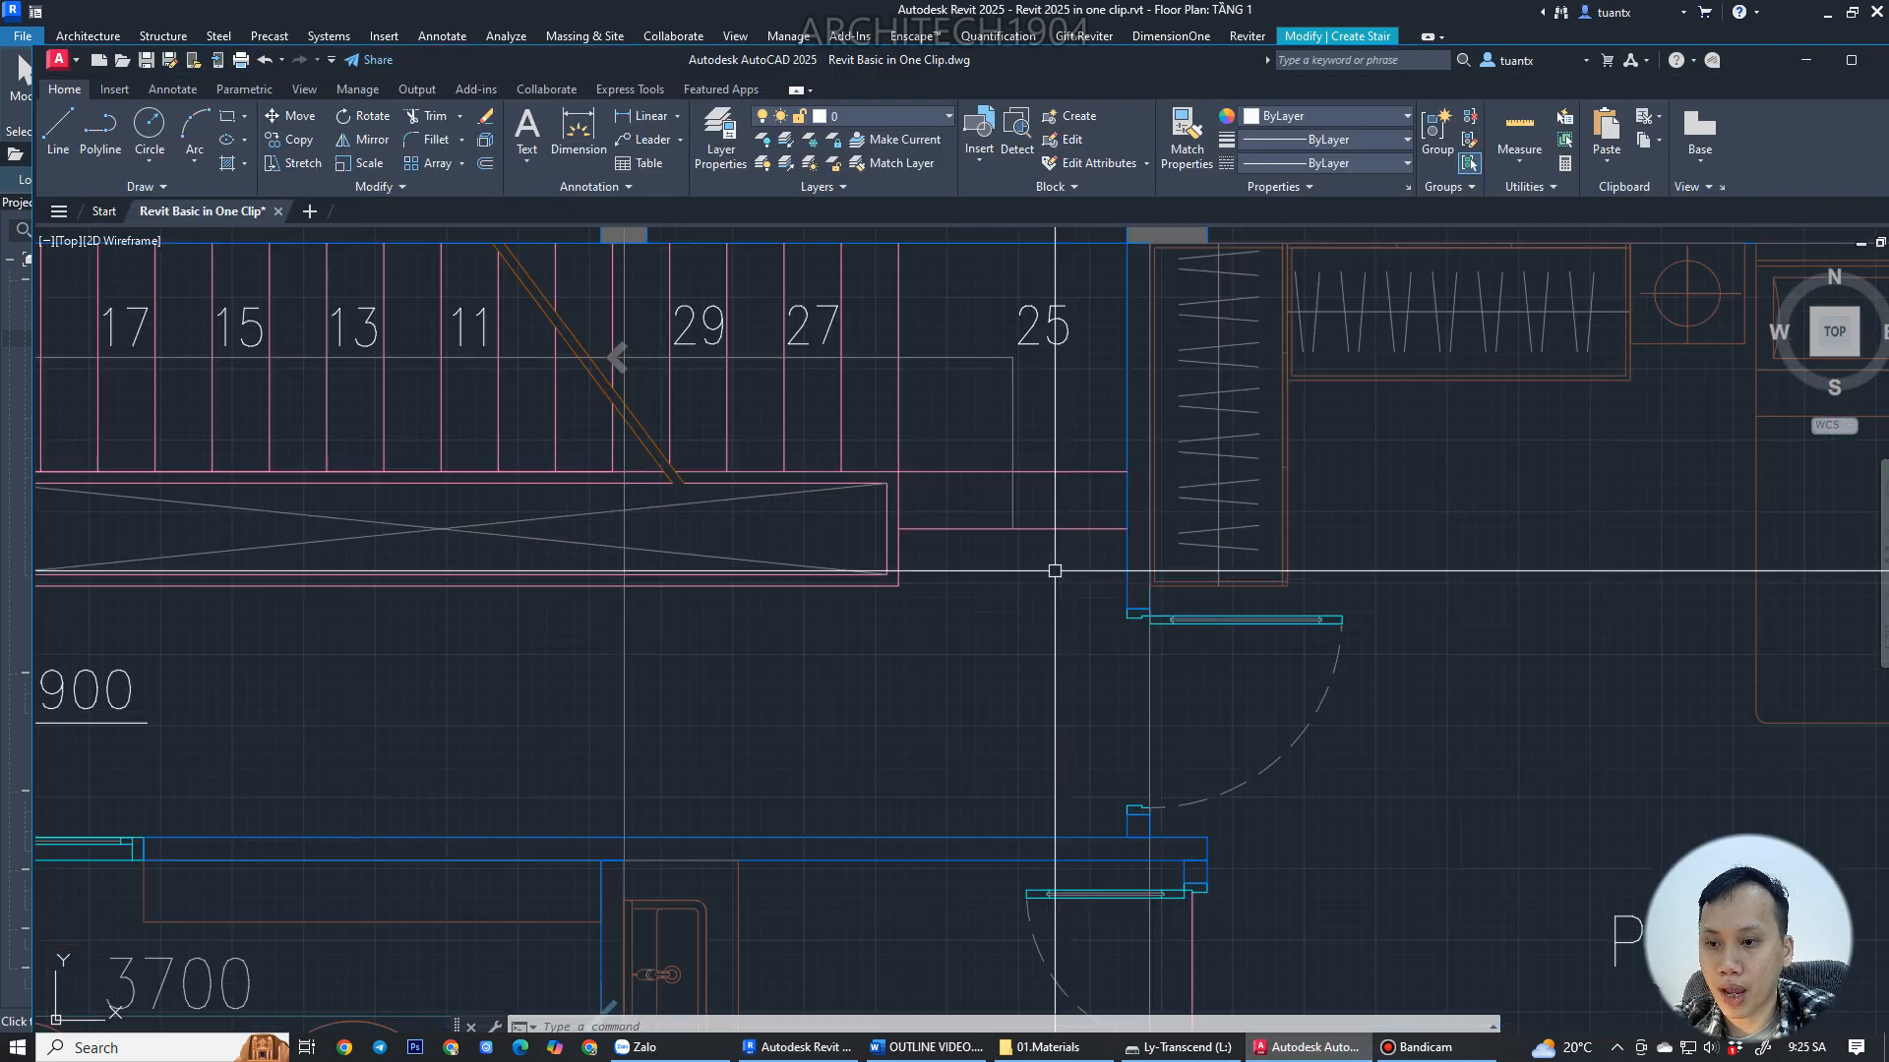
{"action": "middle_click_drag", "start_coordinate": [946, 544], "coordinate": [1047, 632]}
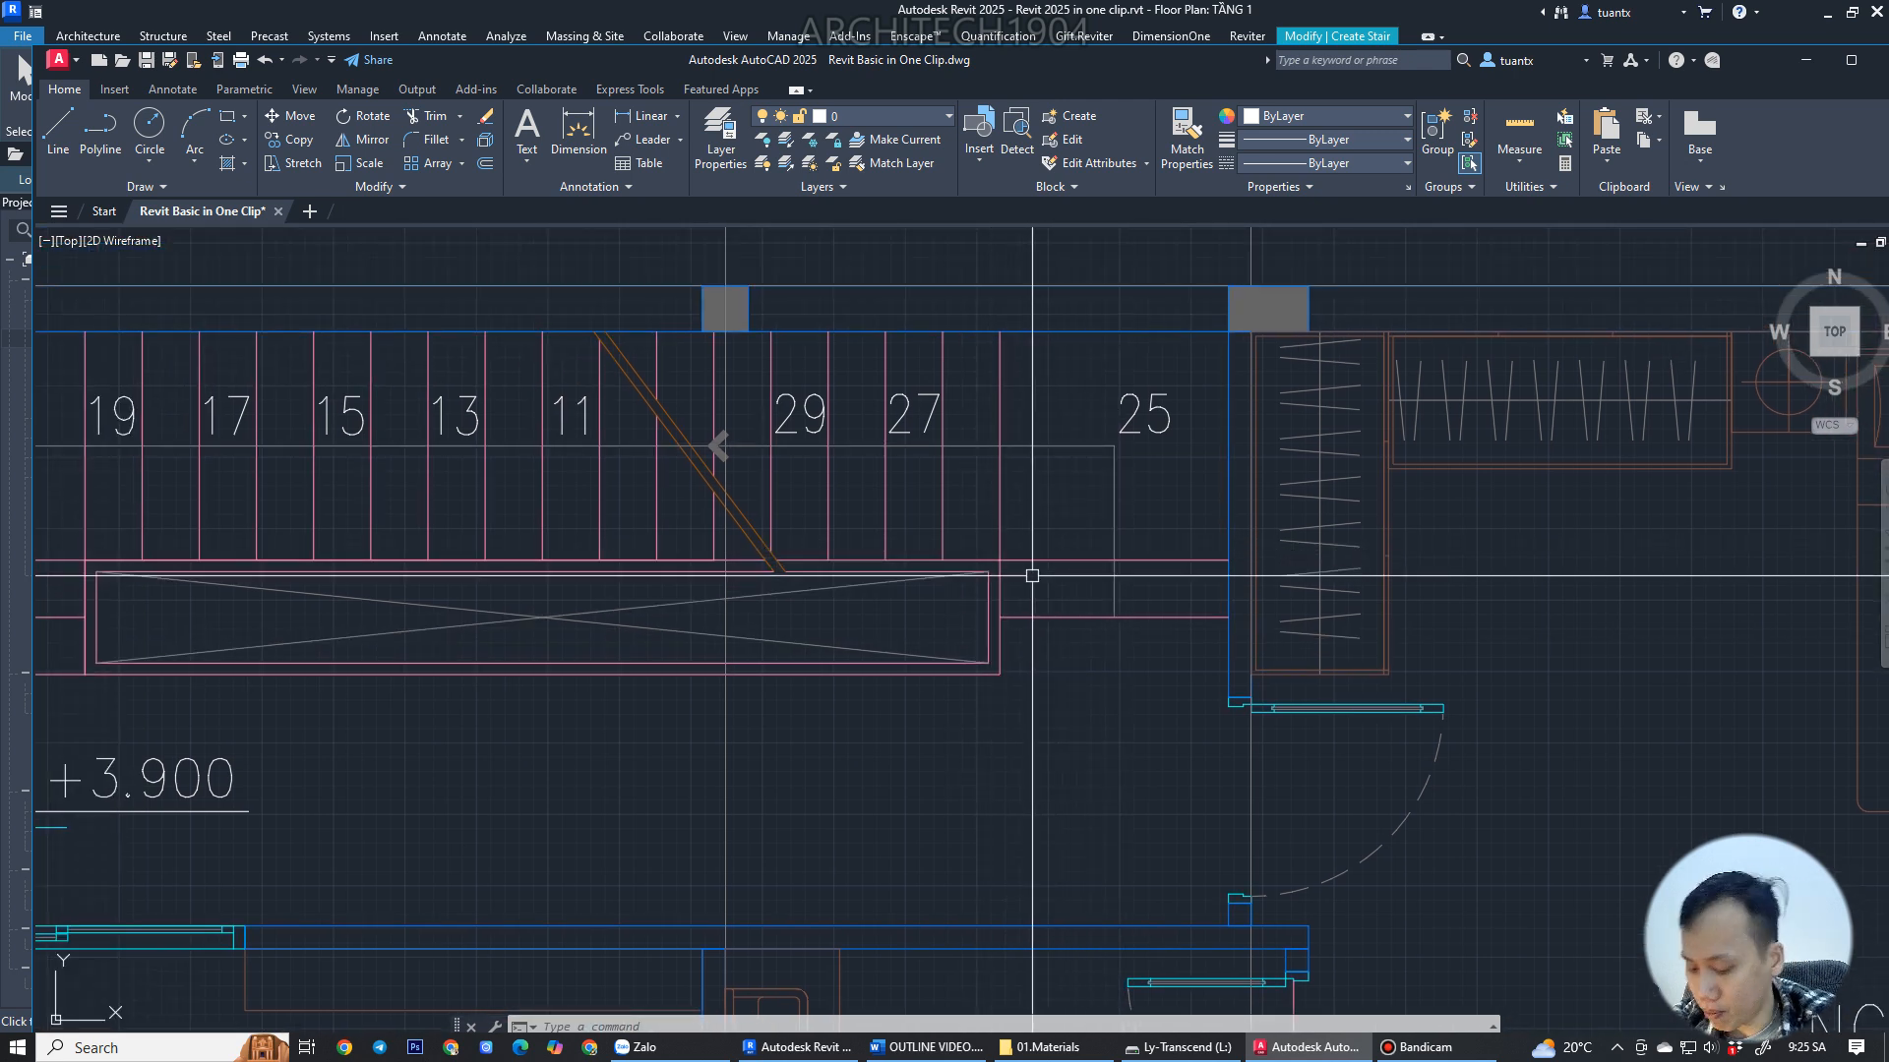
{"action": "middle_click_drag", "start_coordinate": [1024, 586], "coordinate": [1181, 611]}
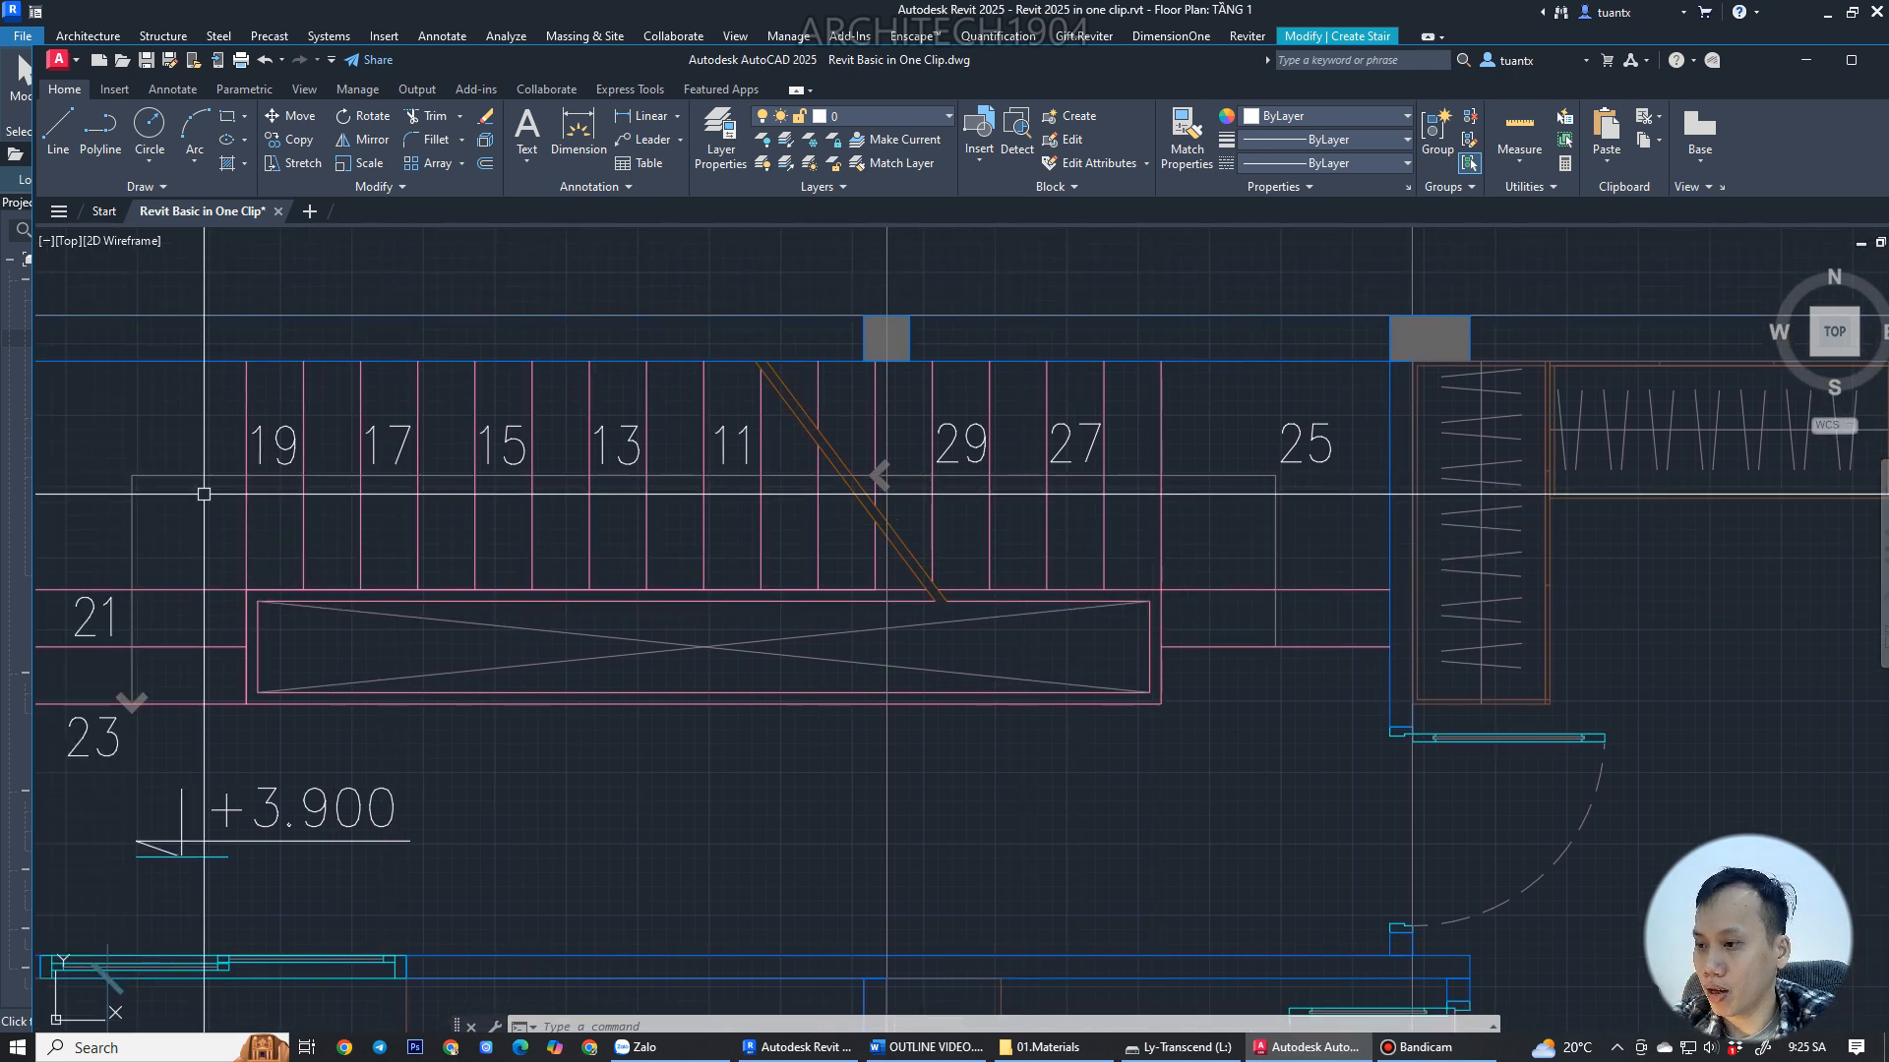
{"action": "middle_click_drag", "start_coordinate": [198, 497], "coordinate": [561, 476]}
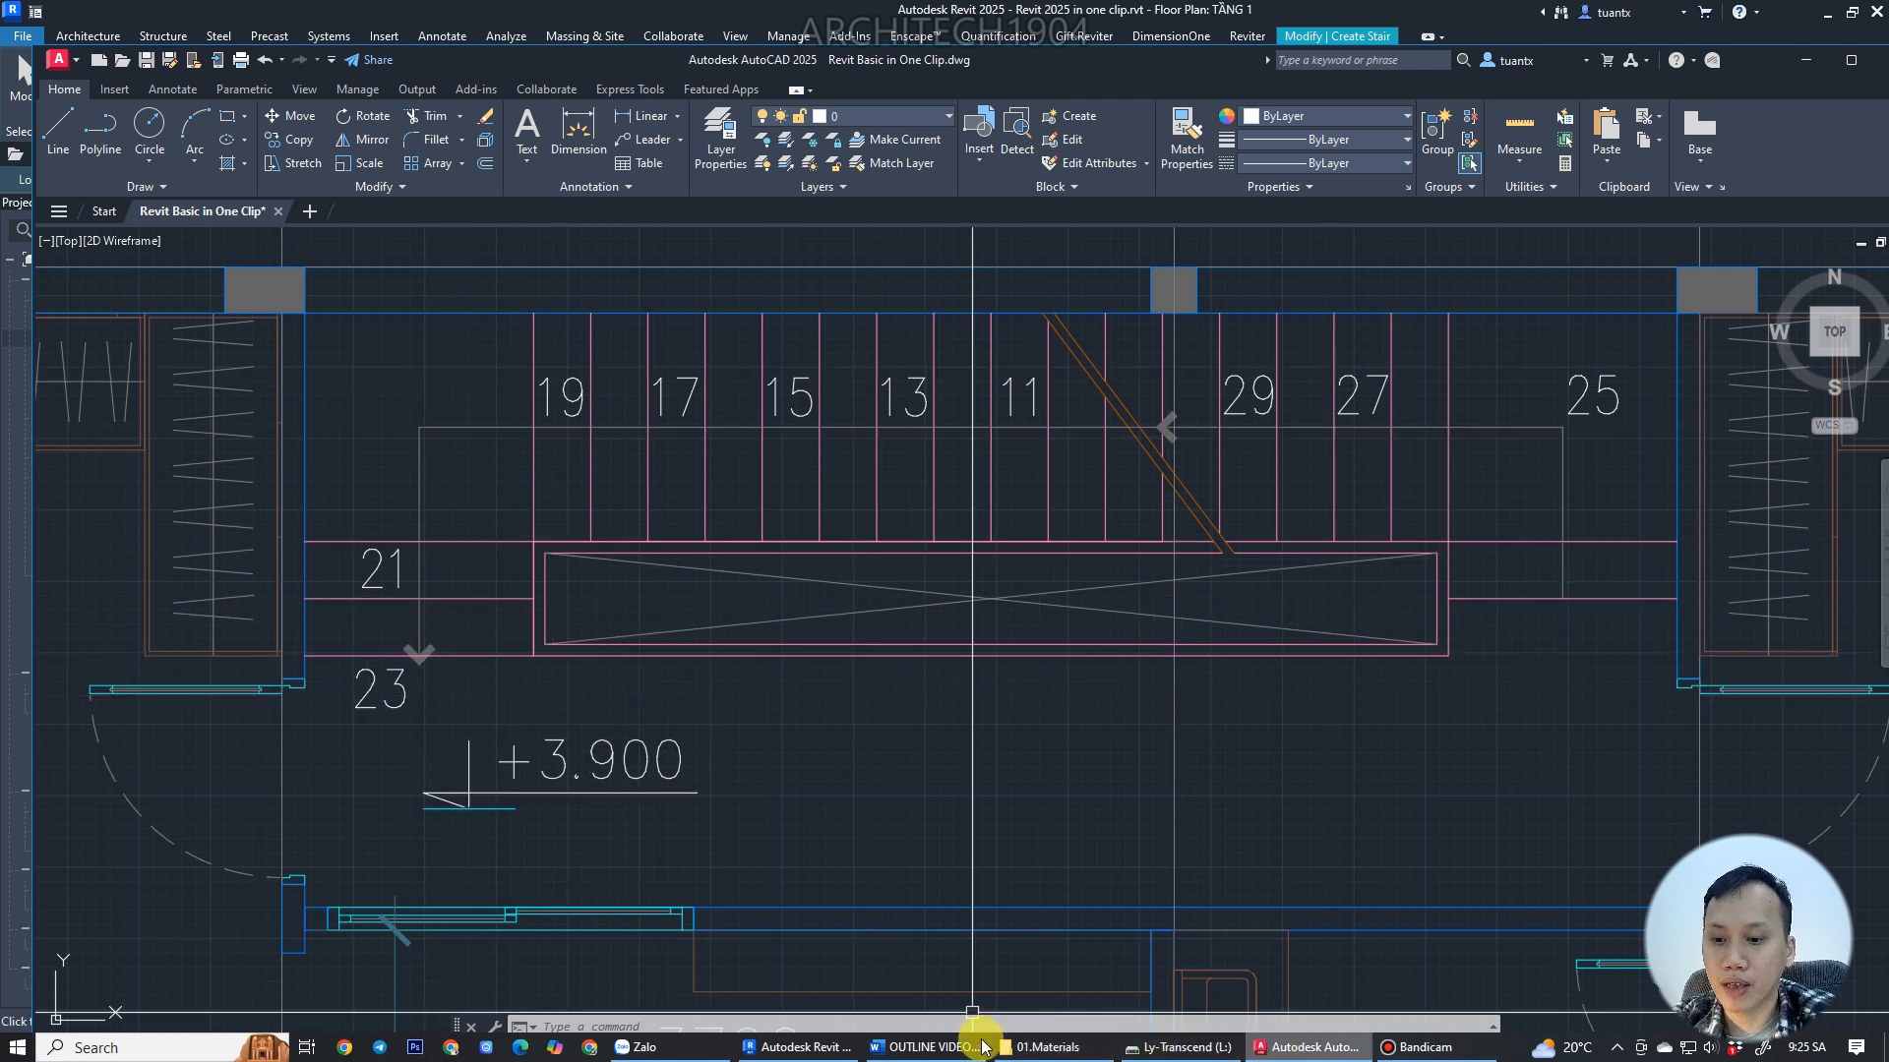
{"action": "left_click", "coordinate": [799, 1047]}
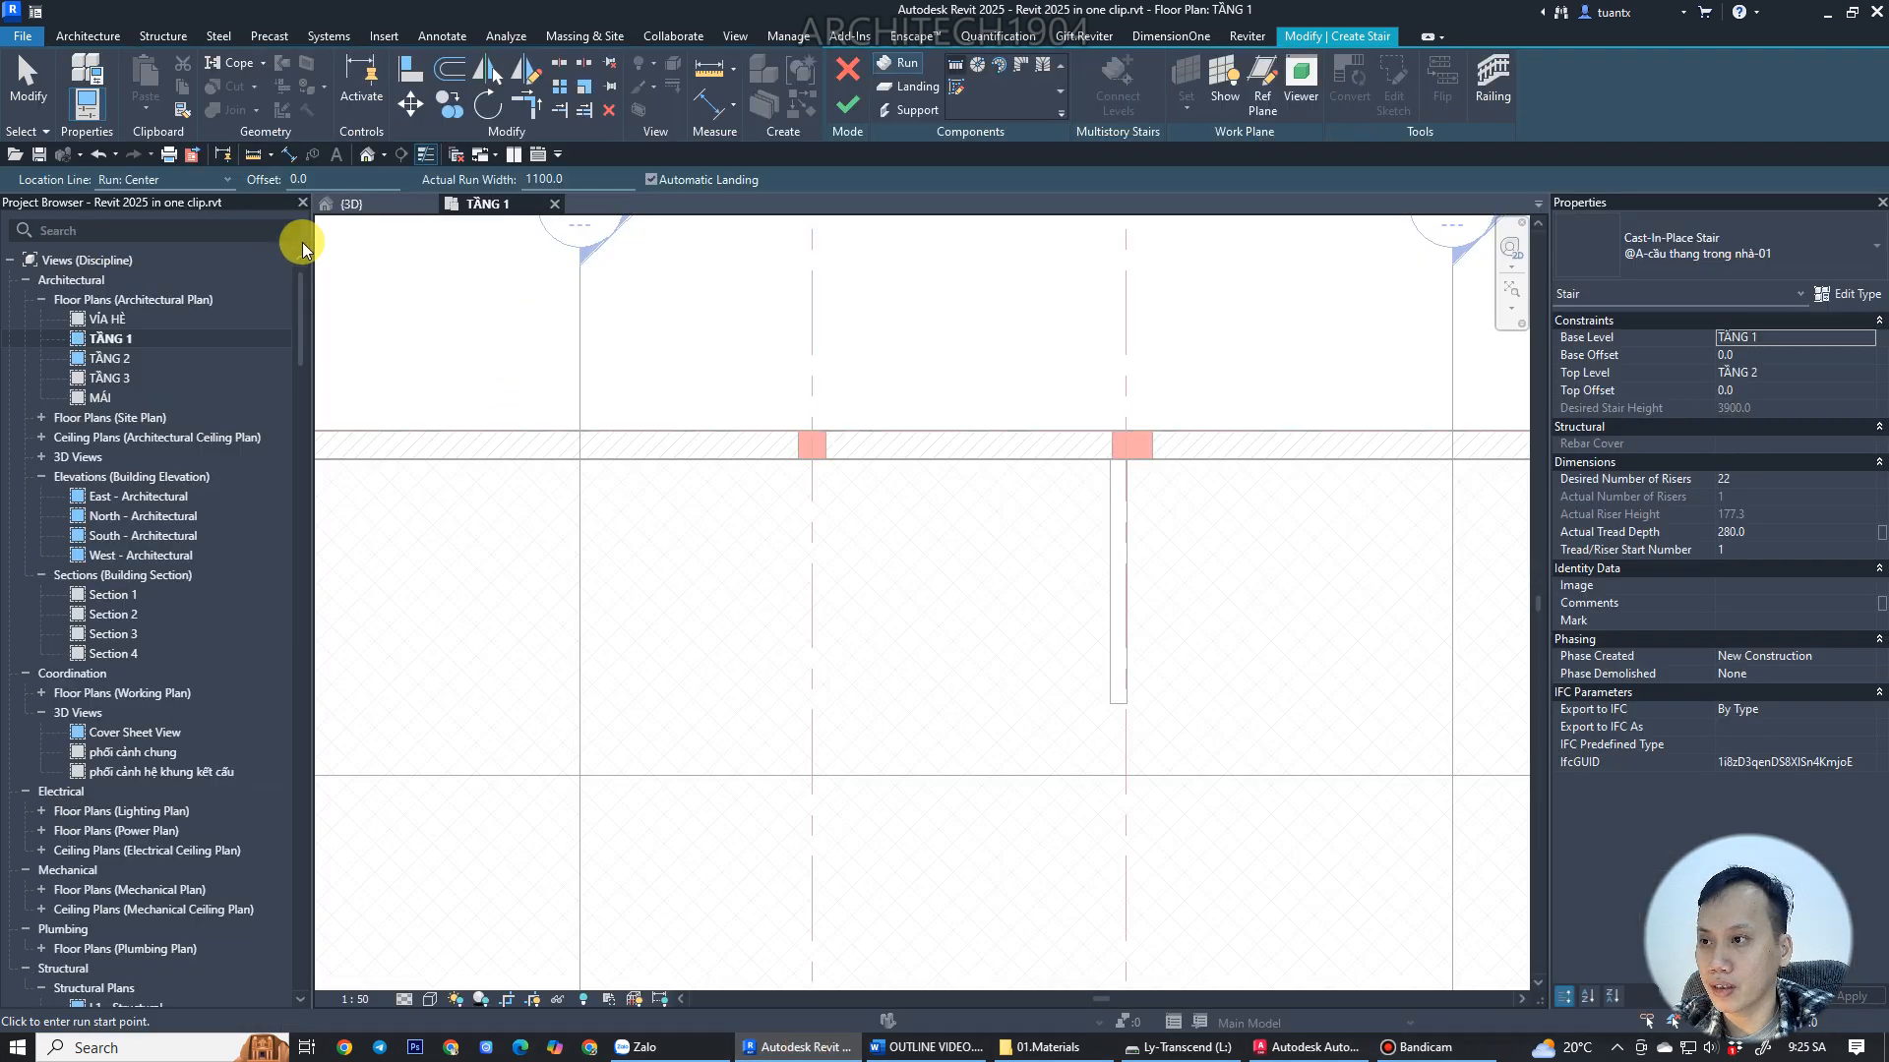
Set the stair's actual run width to 1000 mm, tread depth to 250 mm and desired number of risers to 23.
{"action": "left_click", "coordinate": [571, 180]}
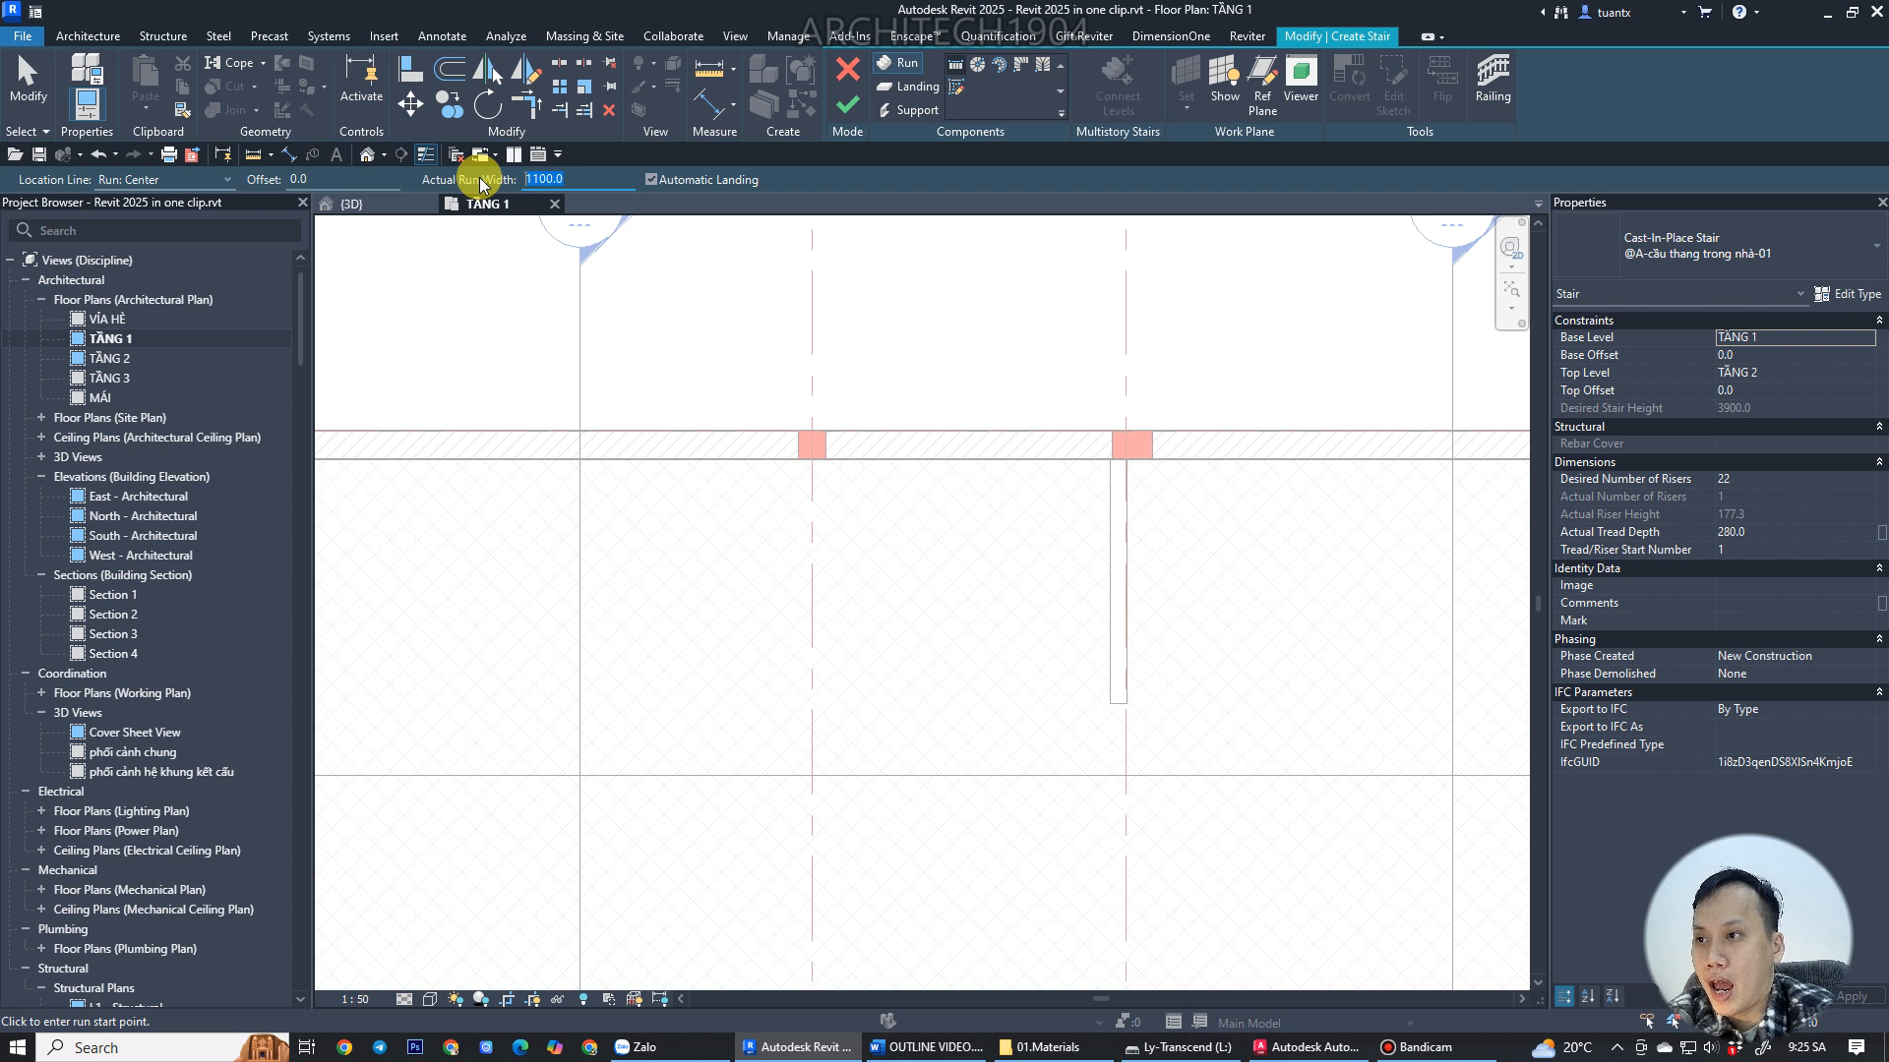
{"action": "type", "text": "1000"}
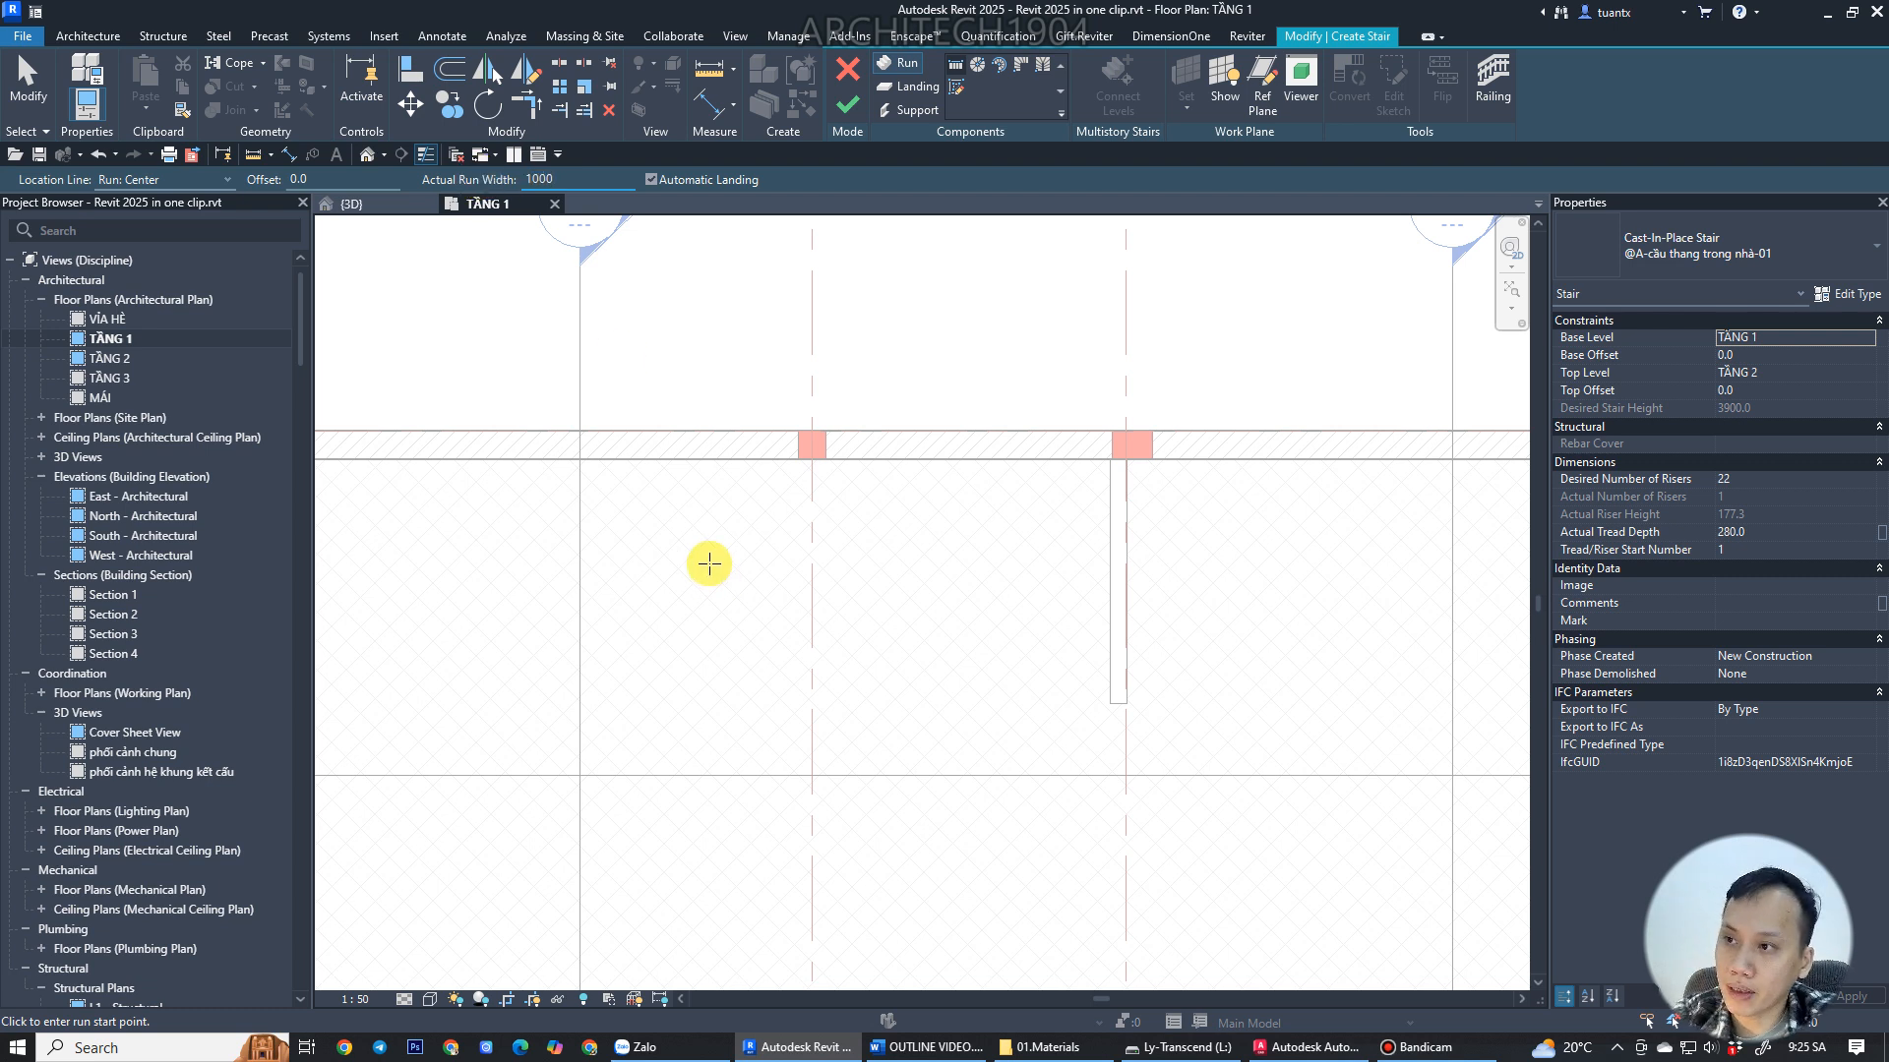
{"action": "left_click", "coordinate": [1813, 532]}
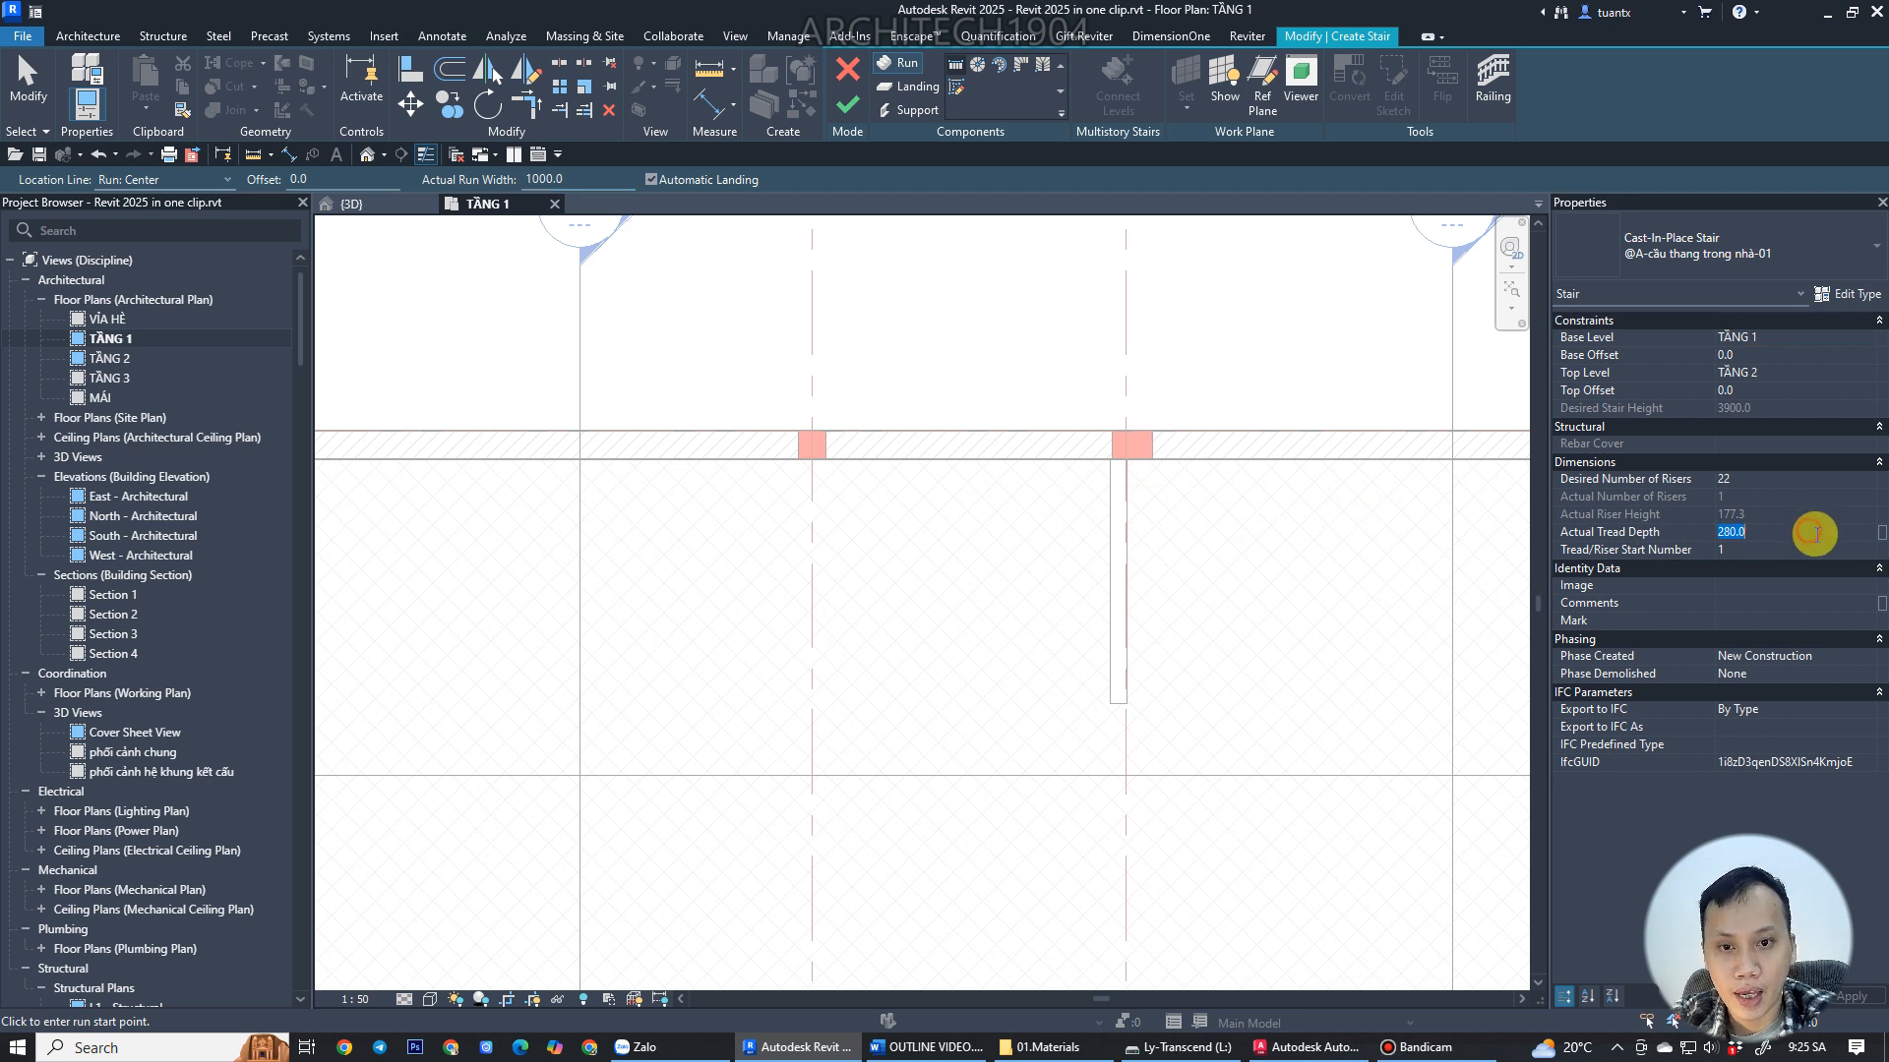
{"action": "type", "text": "25"}
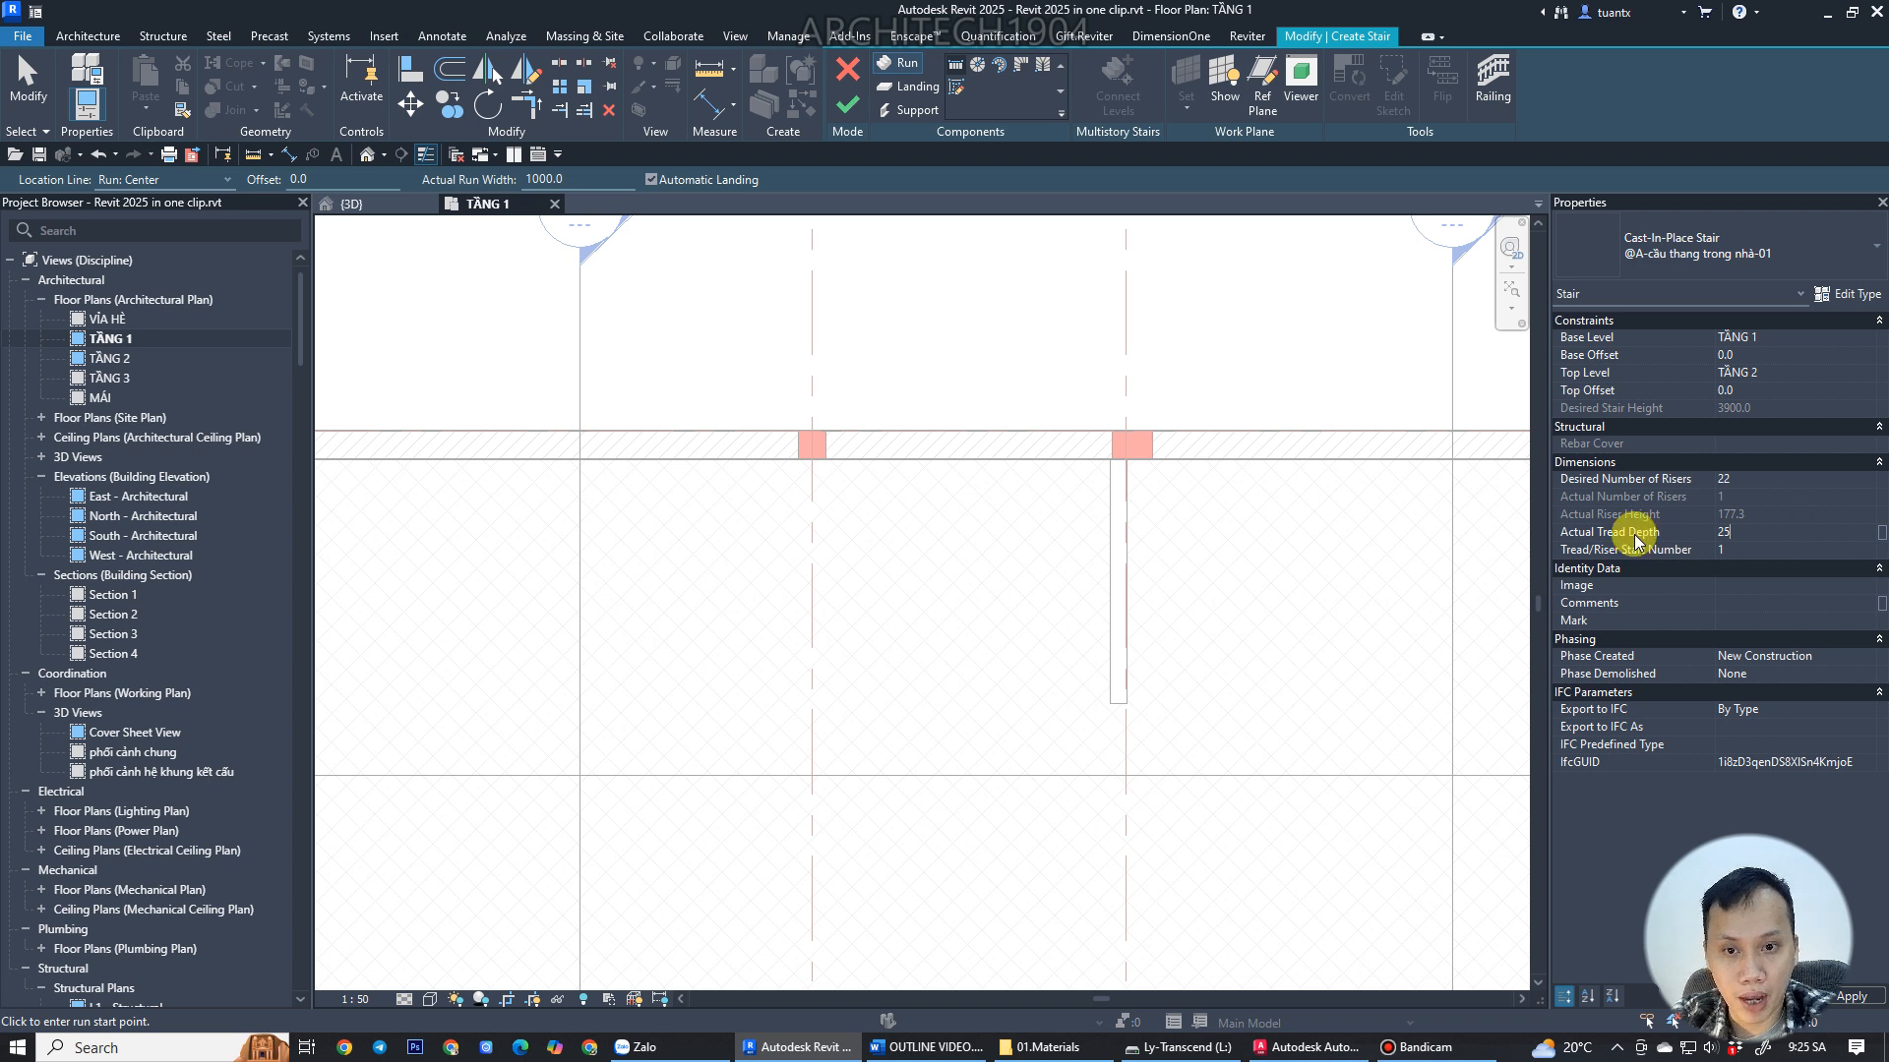
{"action": "type", "text": "0"}
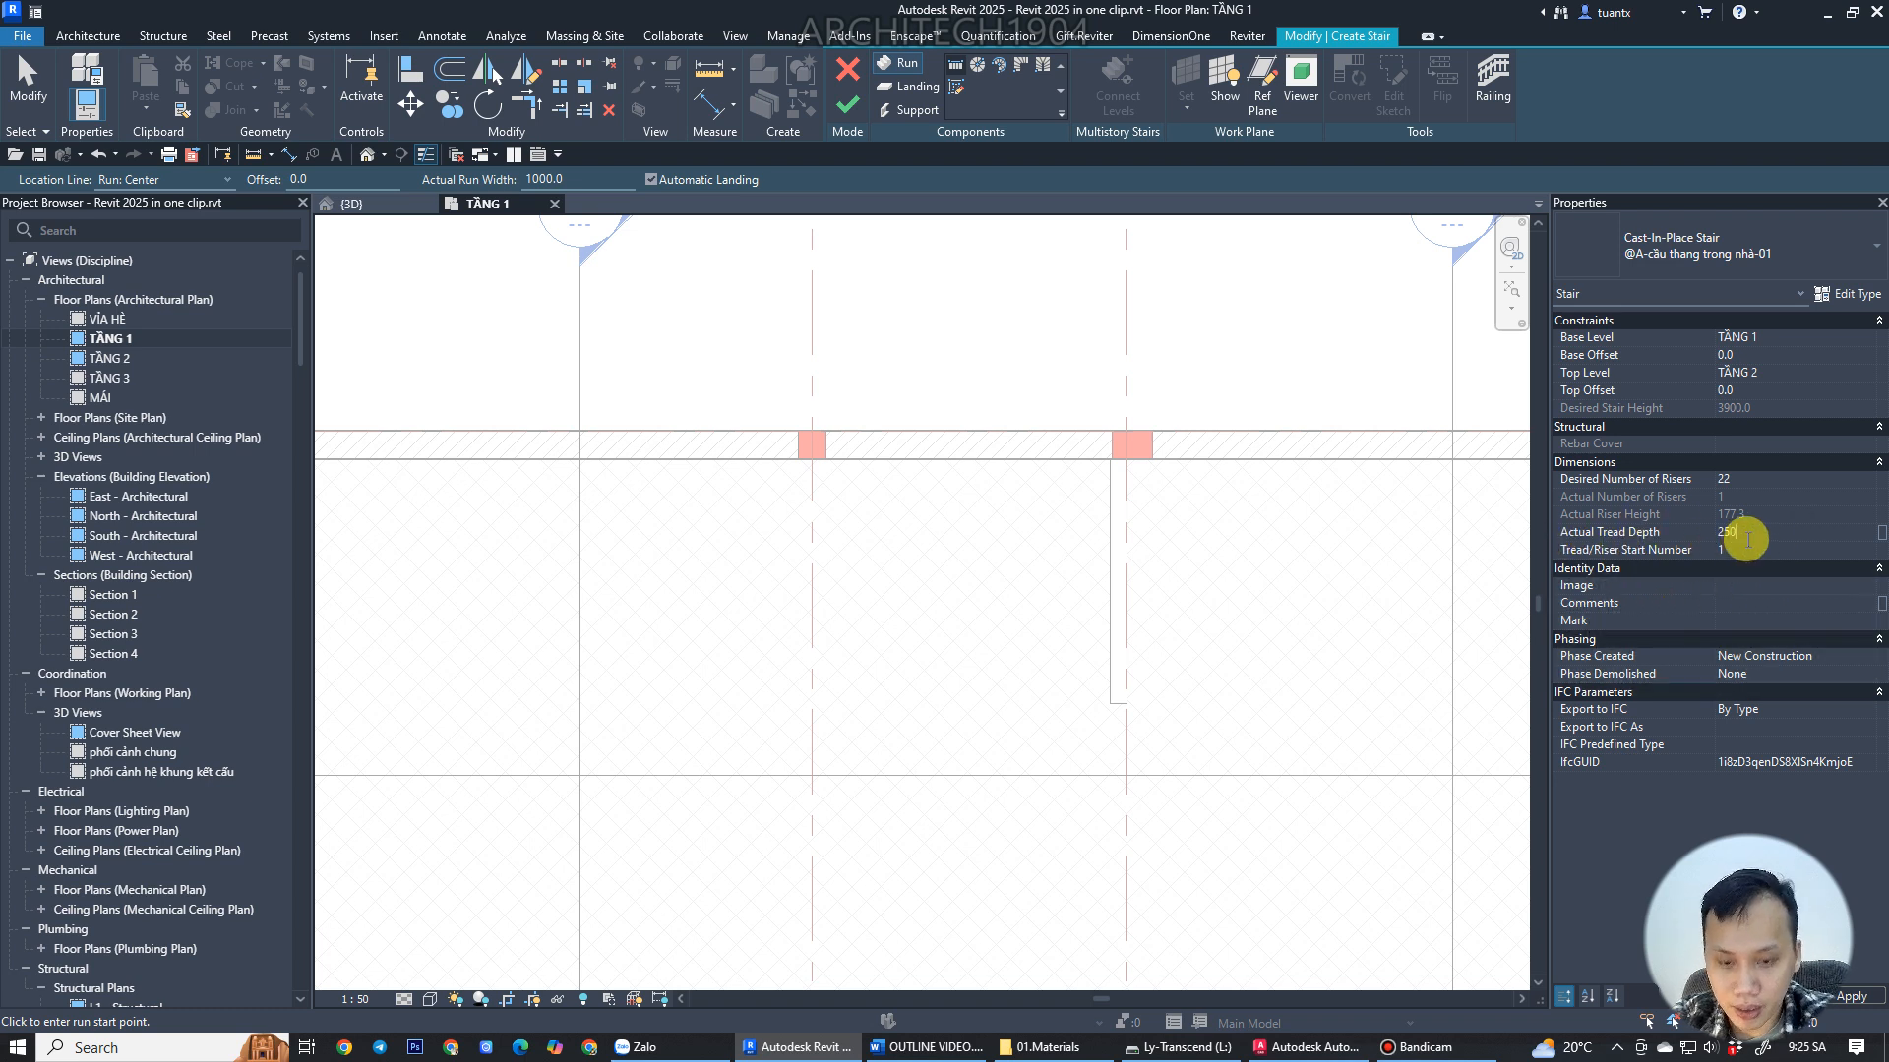
{"action": "left_click", "coordinate": [1840, 480]}
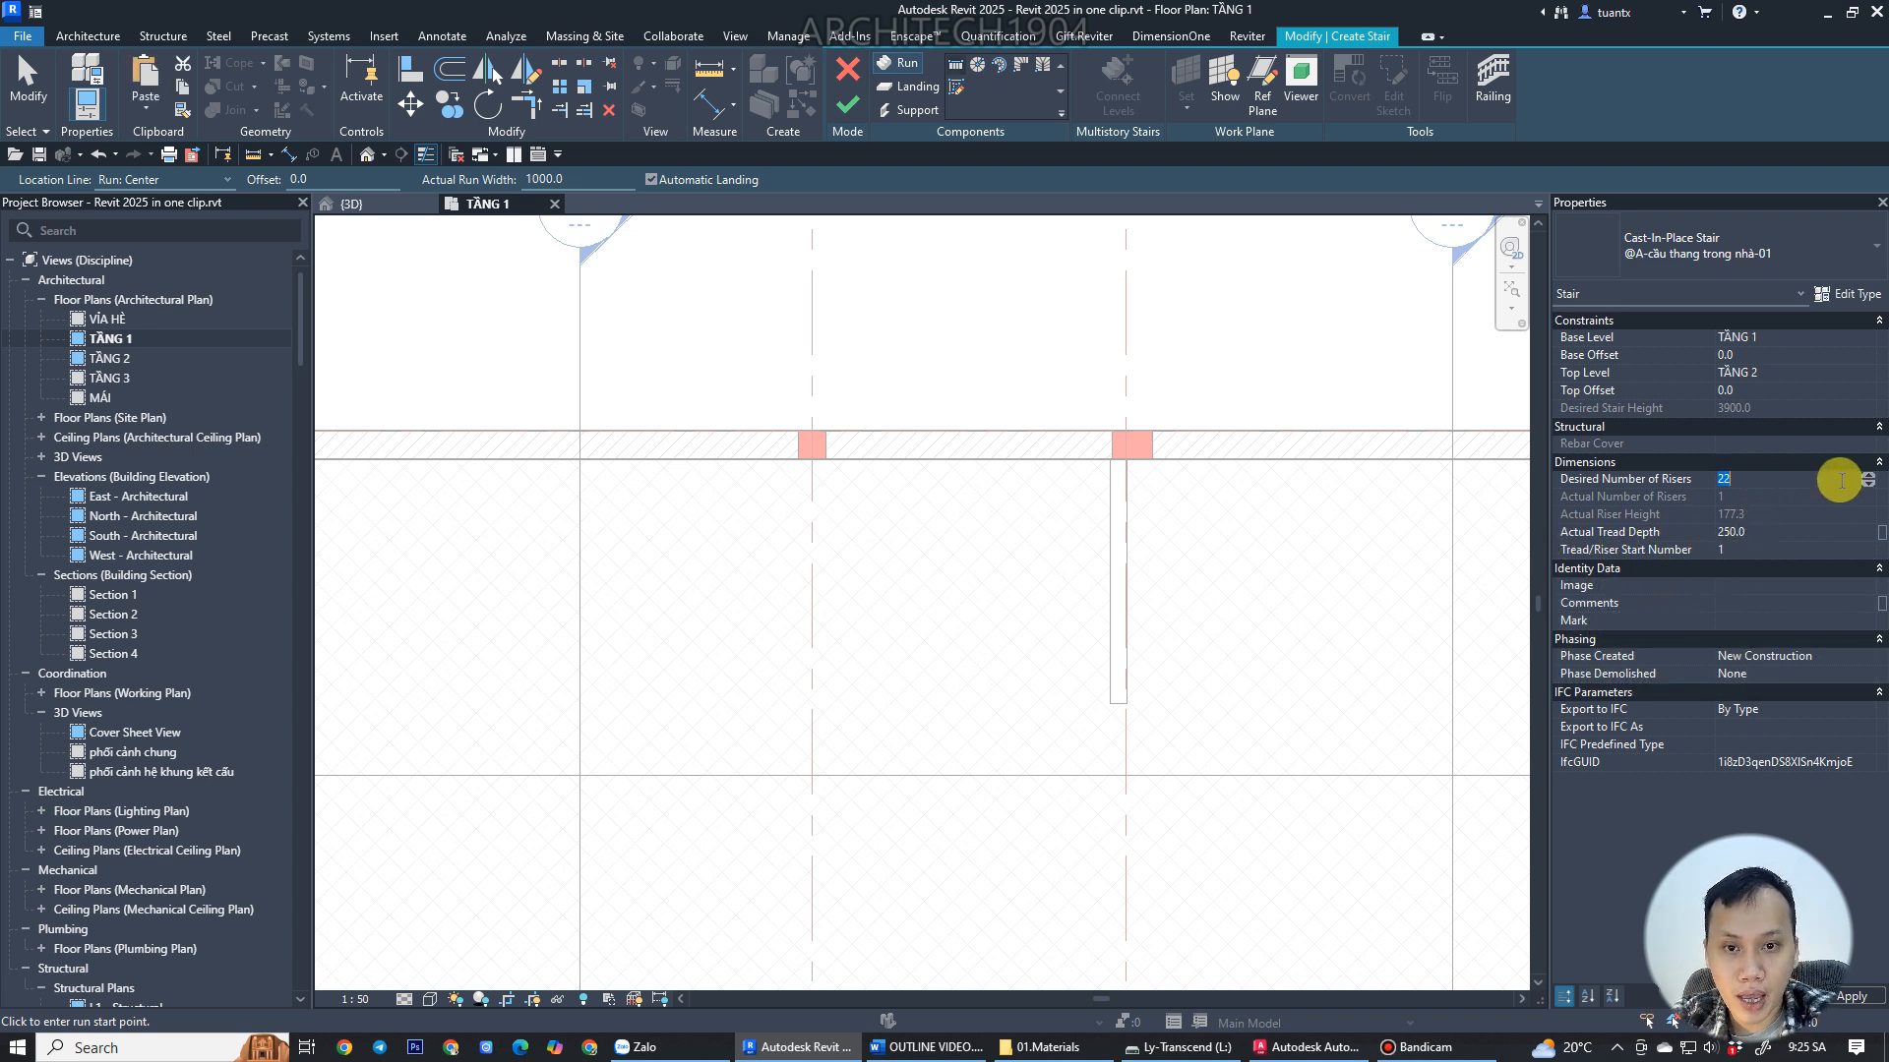
{"action": "left_click", "coordinate": [1869, 476]}
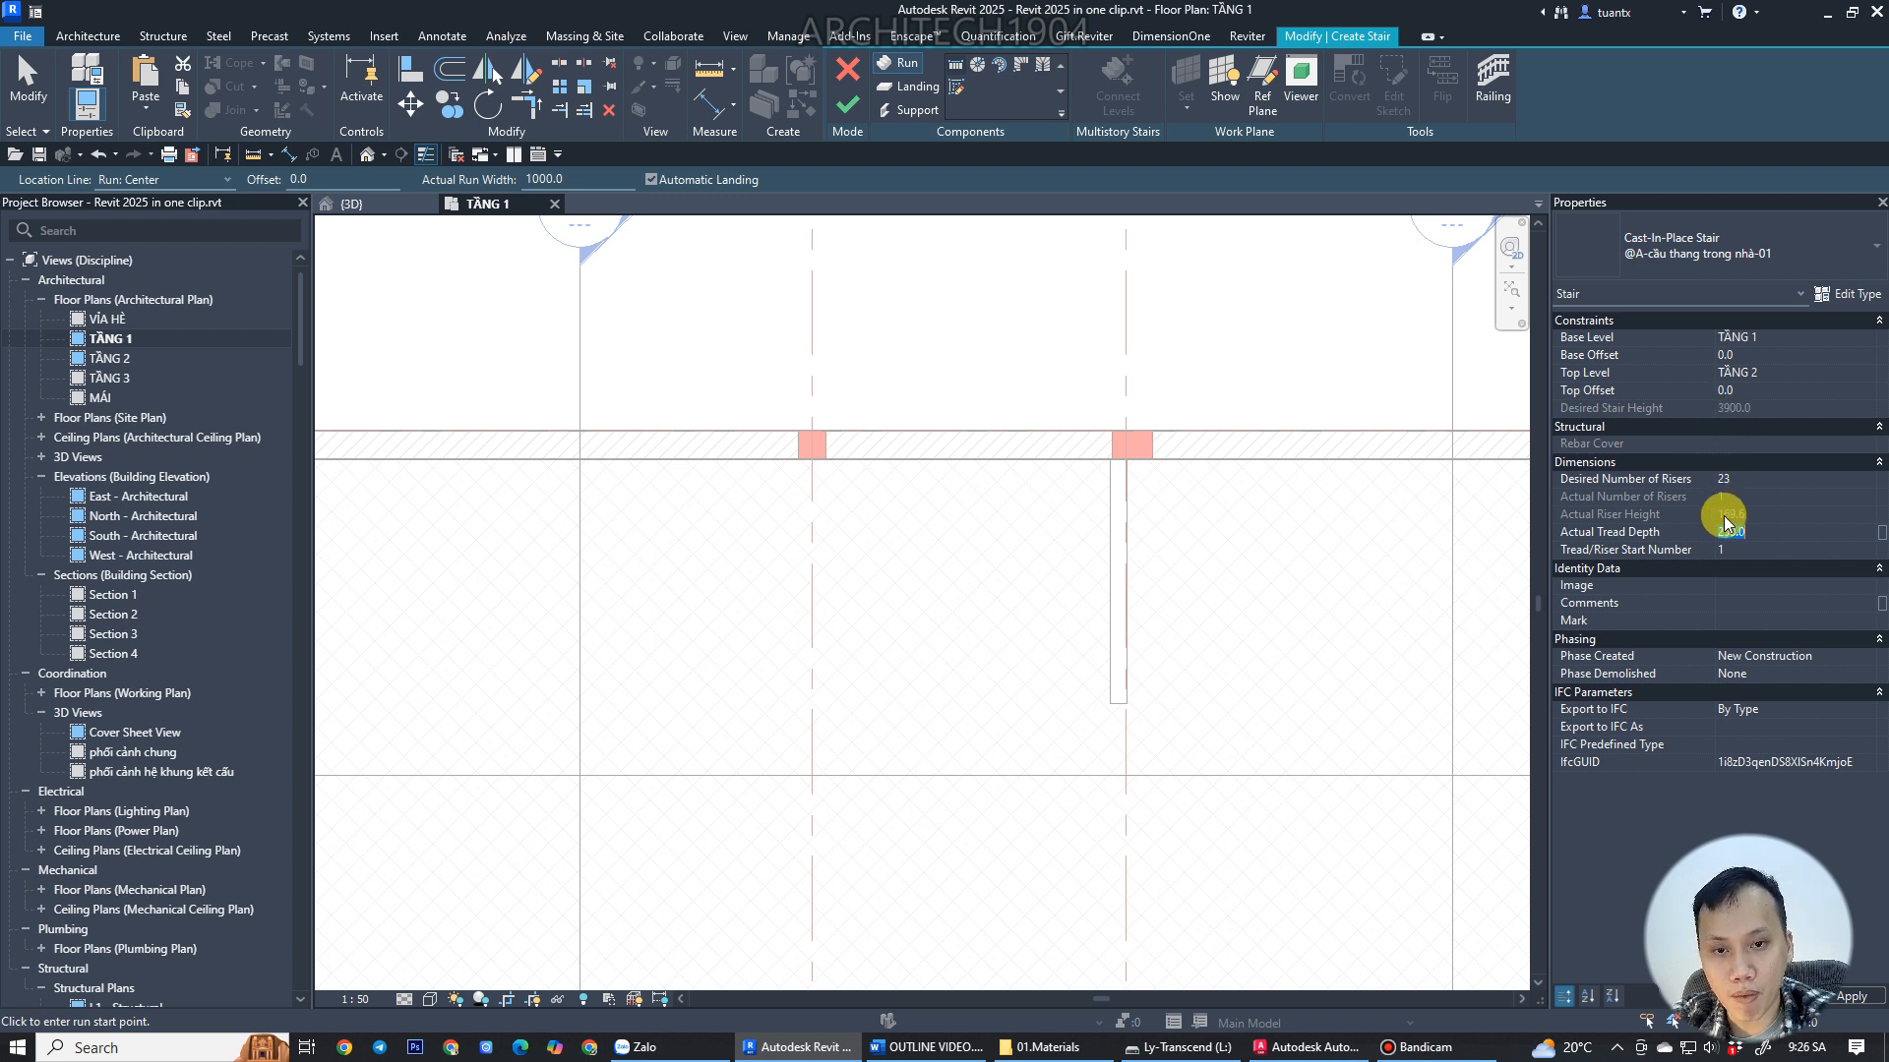
Compare the stair's position and flights in the AutoCAD drawing with the Revit floor plan.
{"action": "scroll", "coordinate": [1032, 676], "scroll_direction": "down", "scroll_amount": 1}
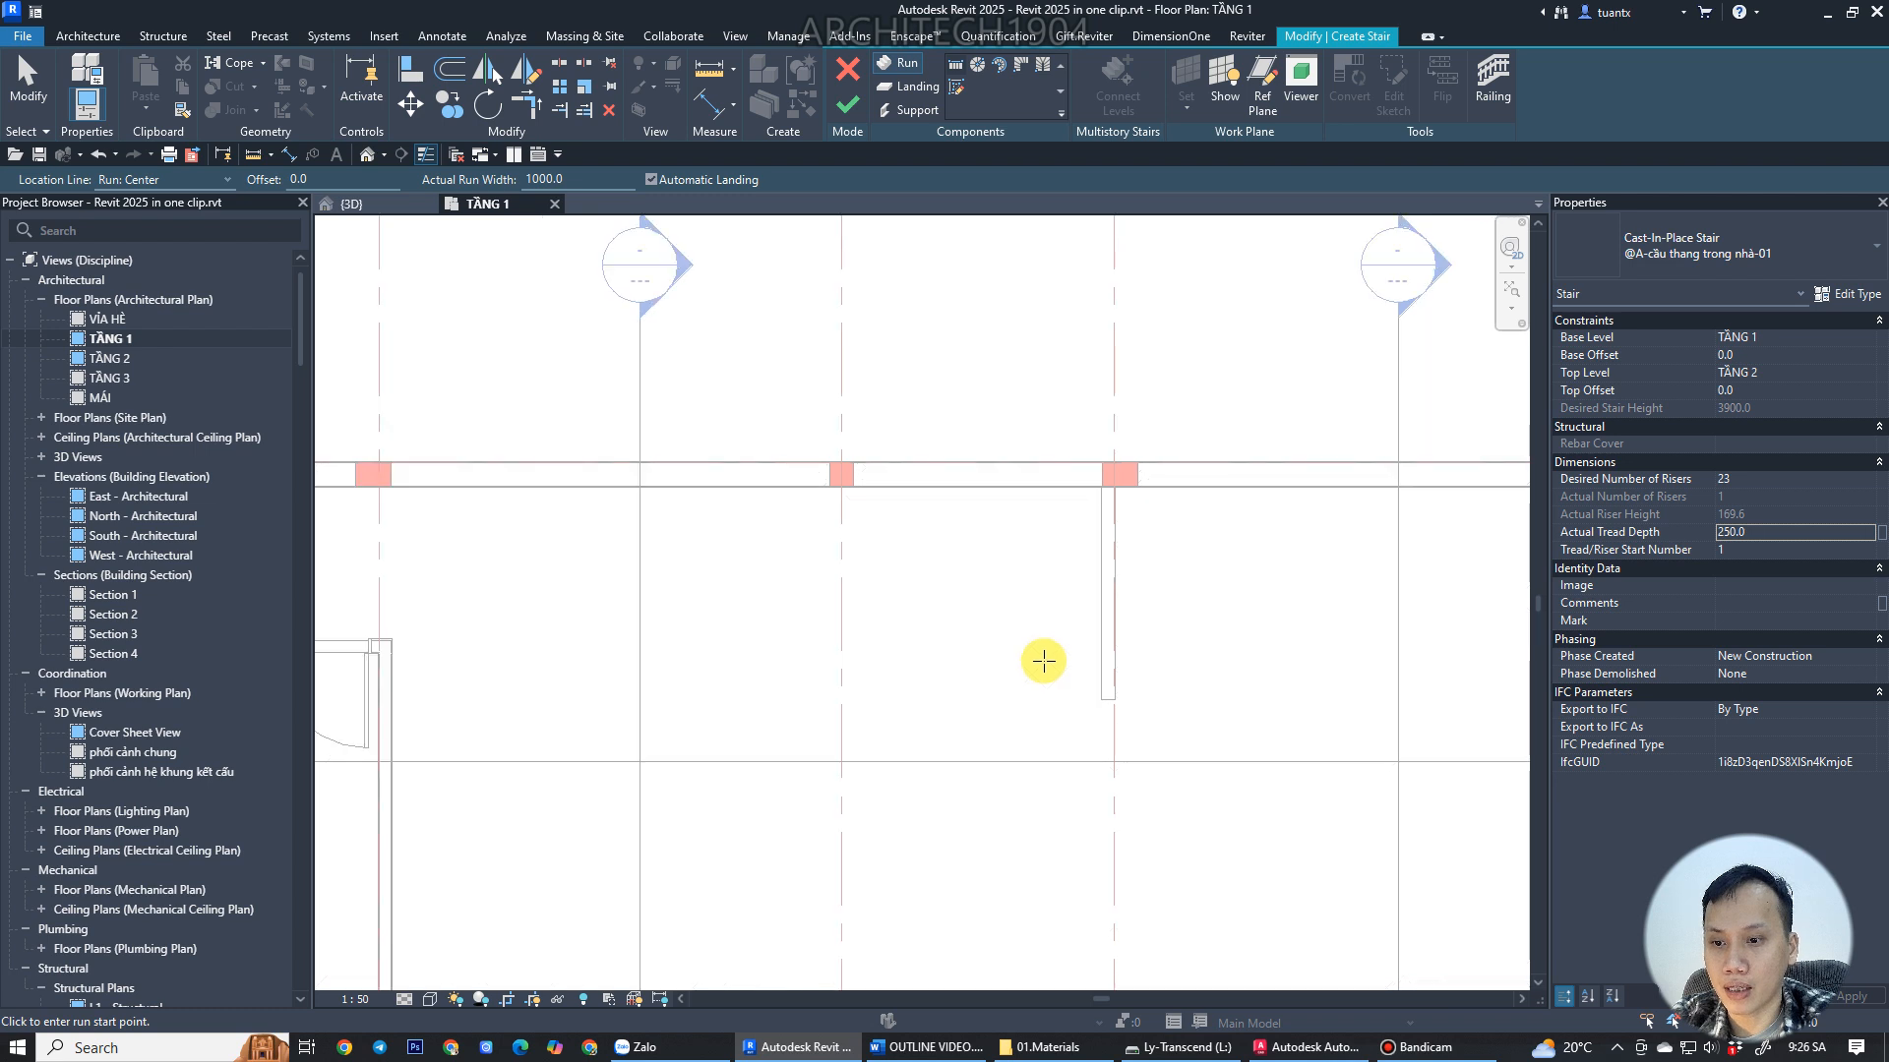
{"action": "scroll", "coordinate": [1013, 737], "scroll_direction": "down", "scroll_amount": 1}
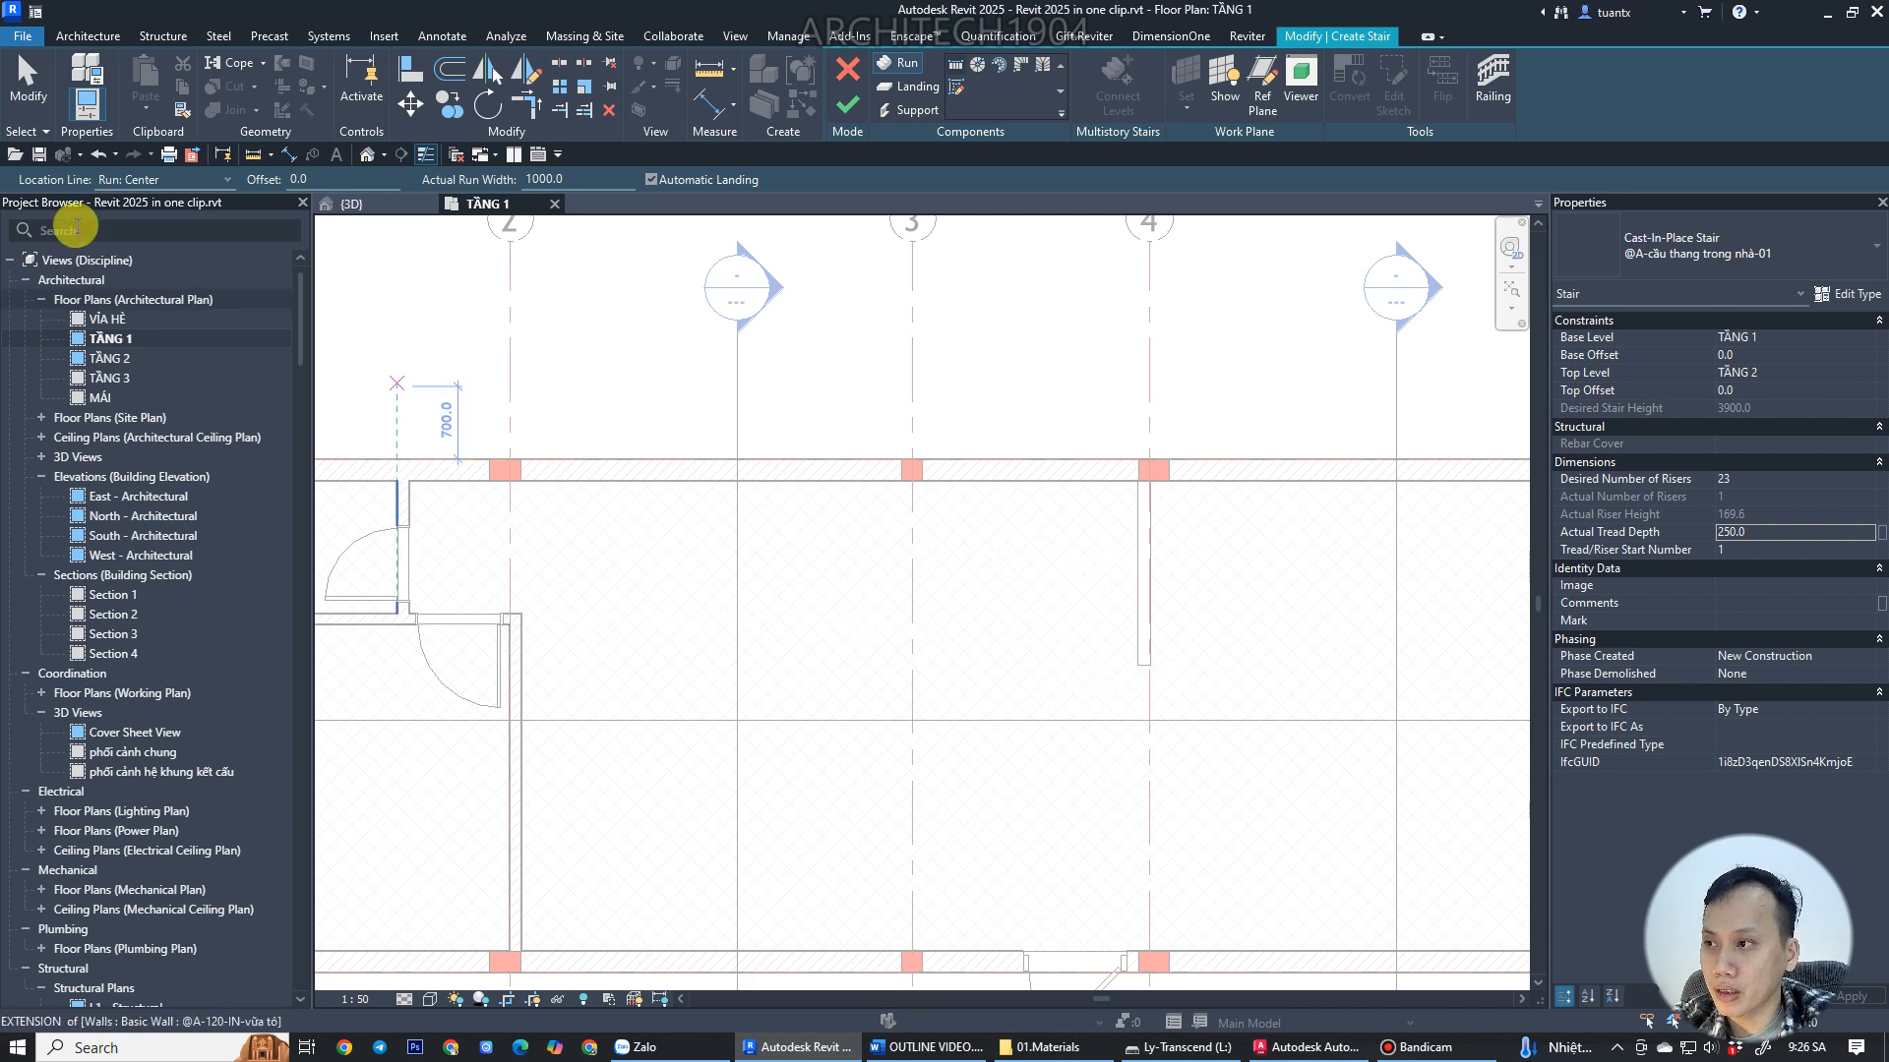
{"action": "left_click", "coordinate": [157, 182]}
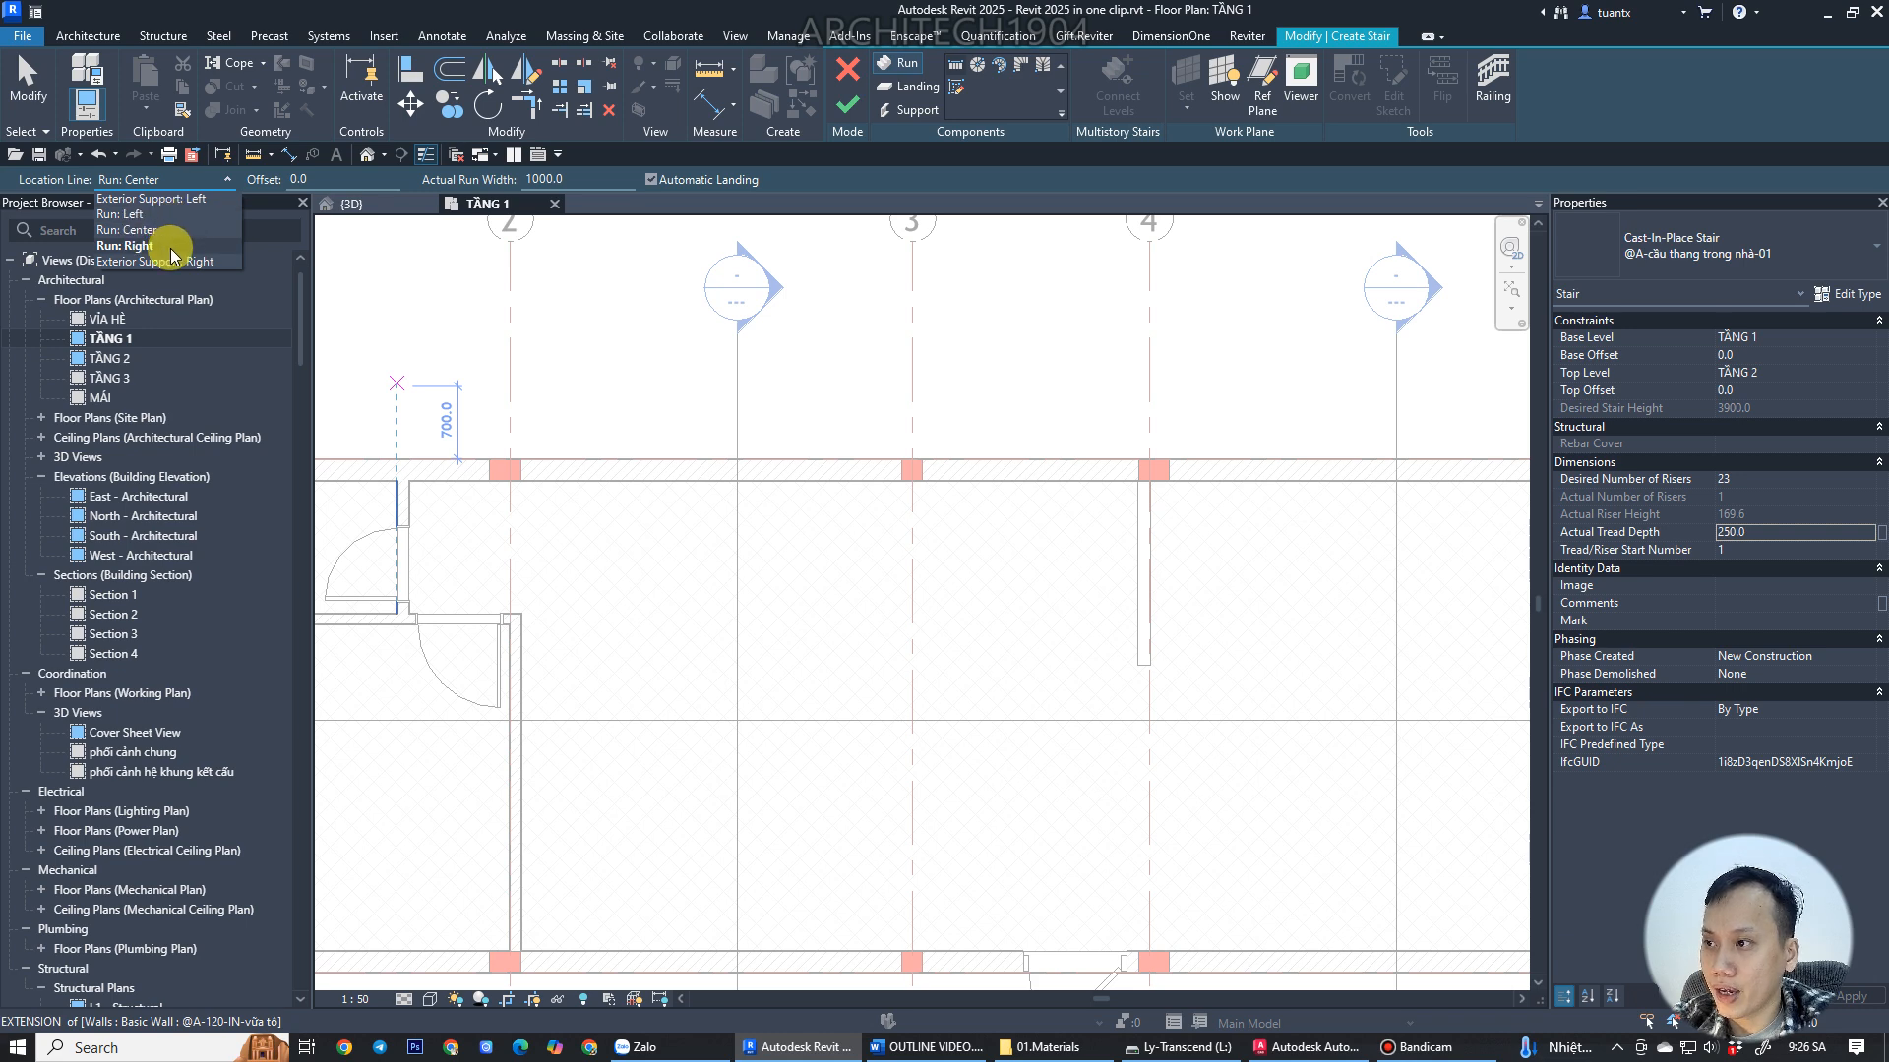
{"action": "left_click", "coordinate": [1308, 1047]}
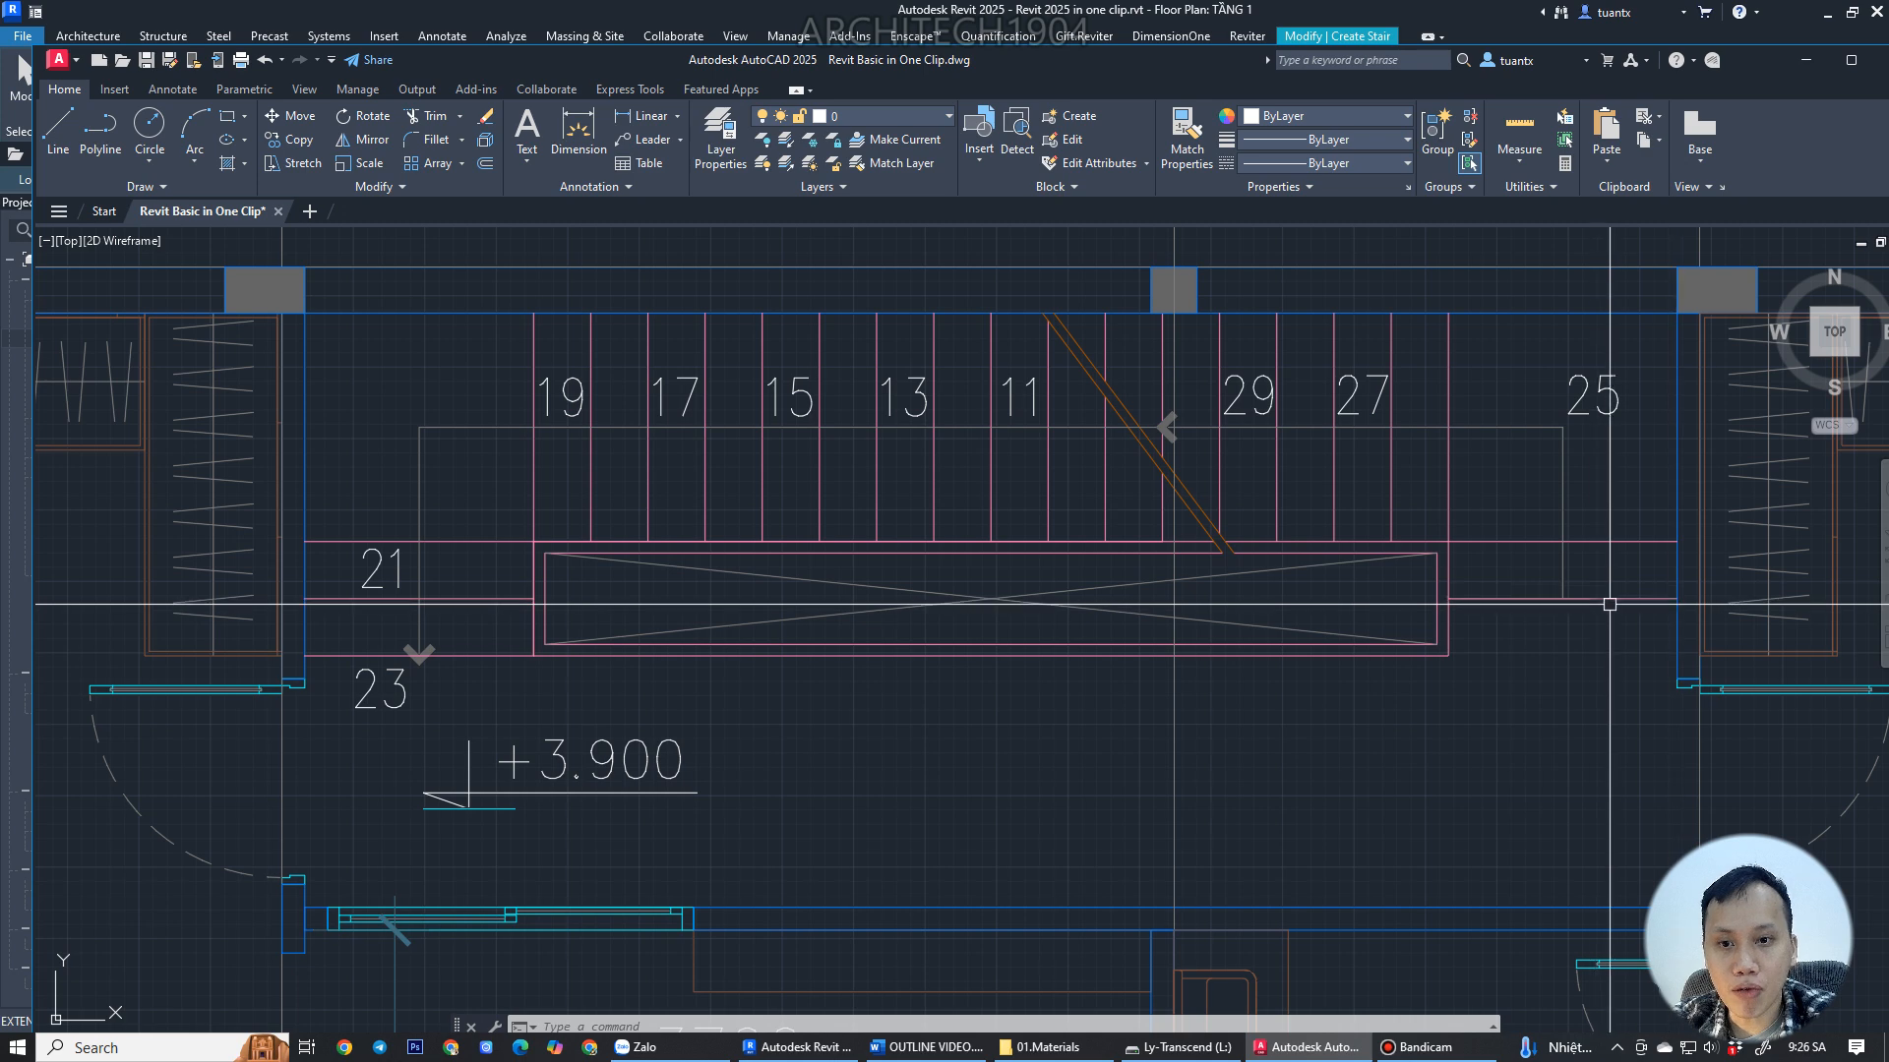
{"action": "scroll", "coordinate": [1517, 604], "scroll_direction": "down", "scroll_amount": 5}
{"action": "scroll", "coordinate": [1412, 604], "scroll_direction": "up", "scroll_amount": 7}
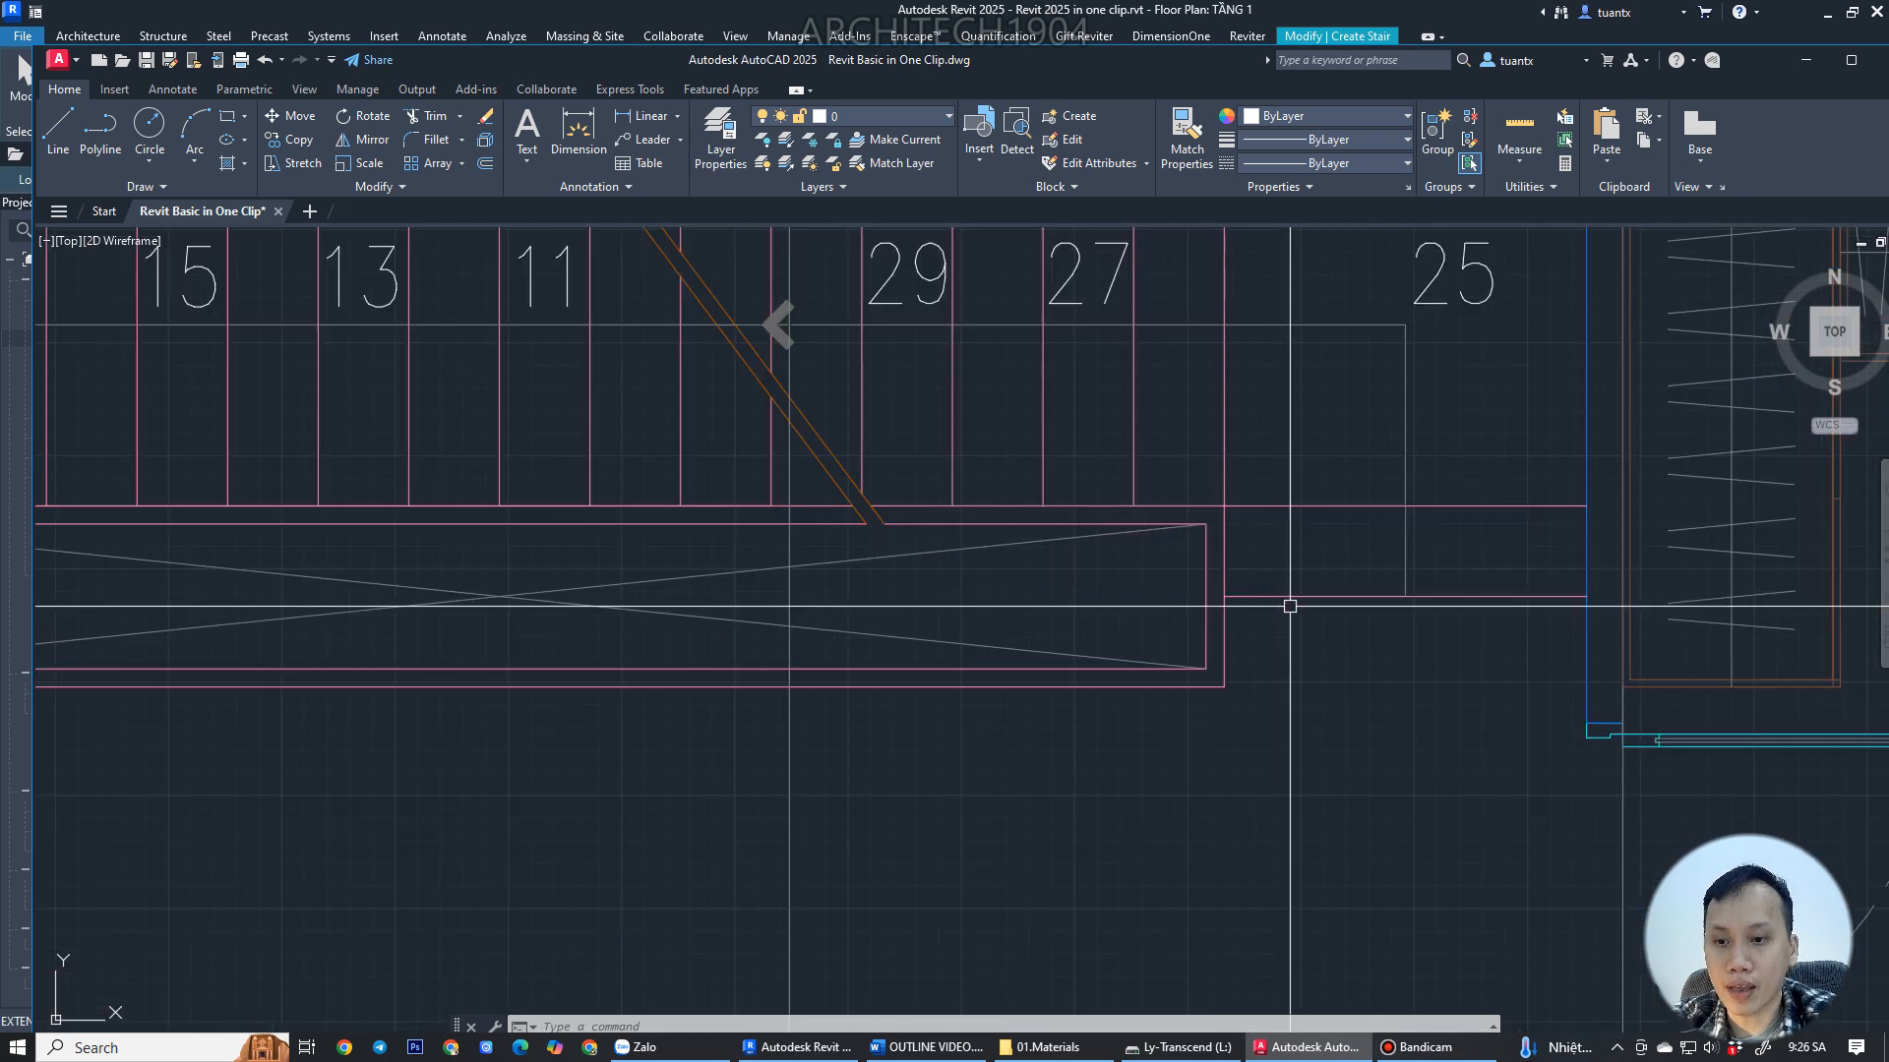
{"action": "middle_click_drag", "start_coordinate": [1369, 600], "coordinate": [1307, 658]}
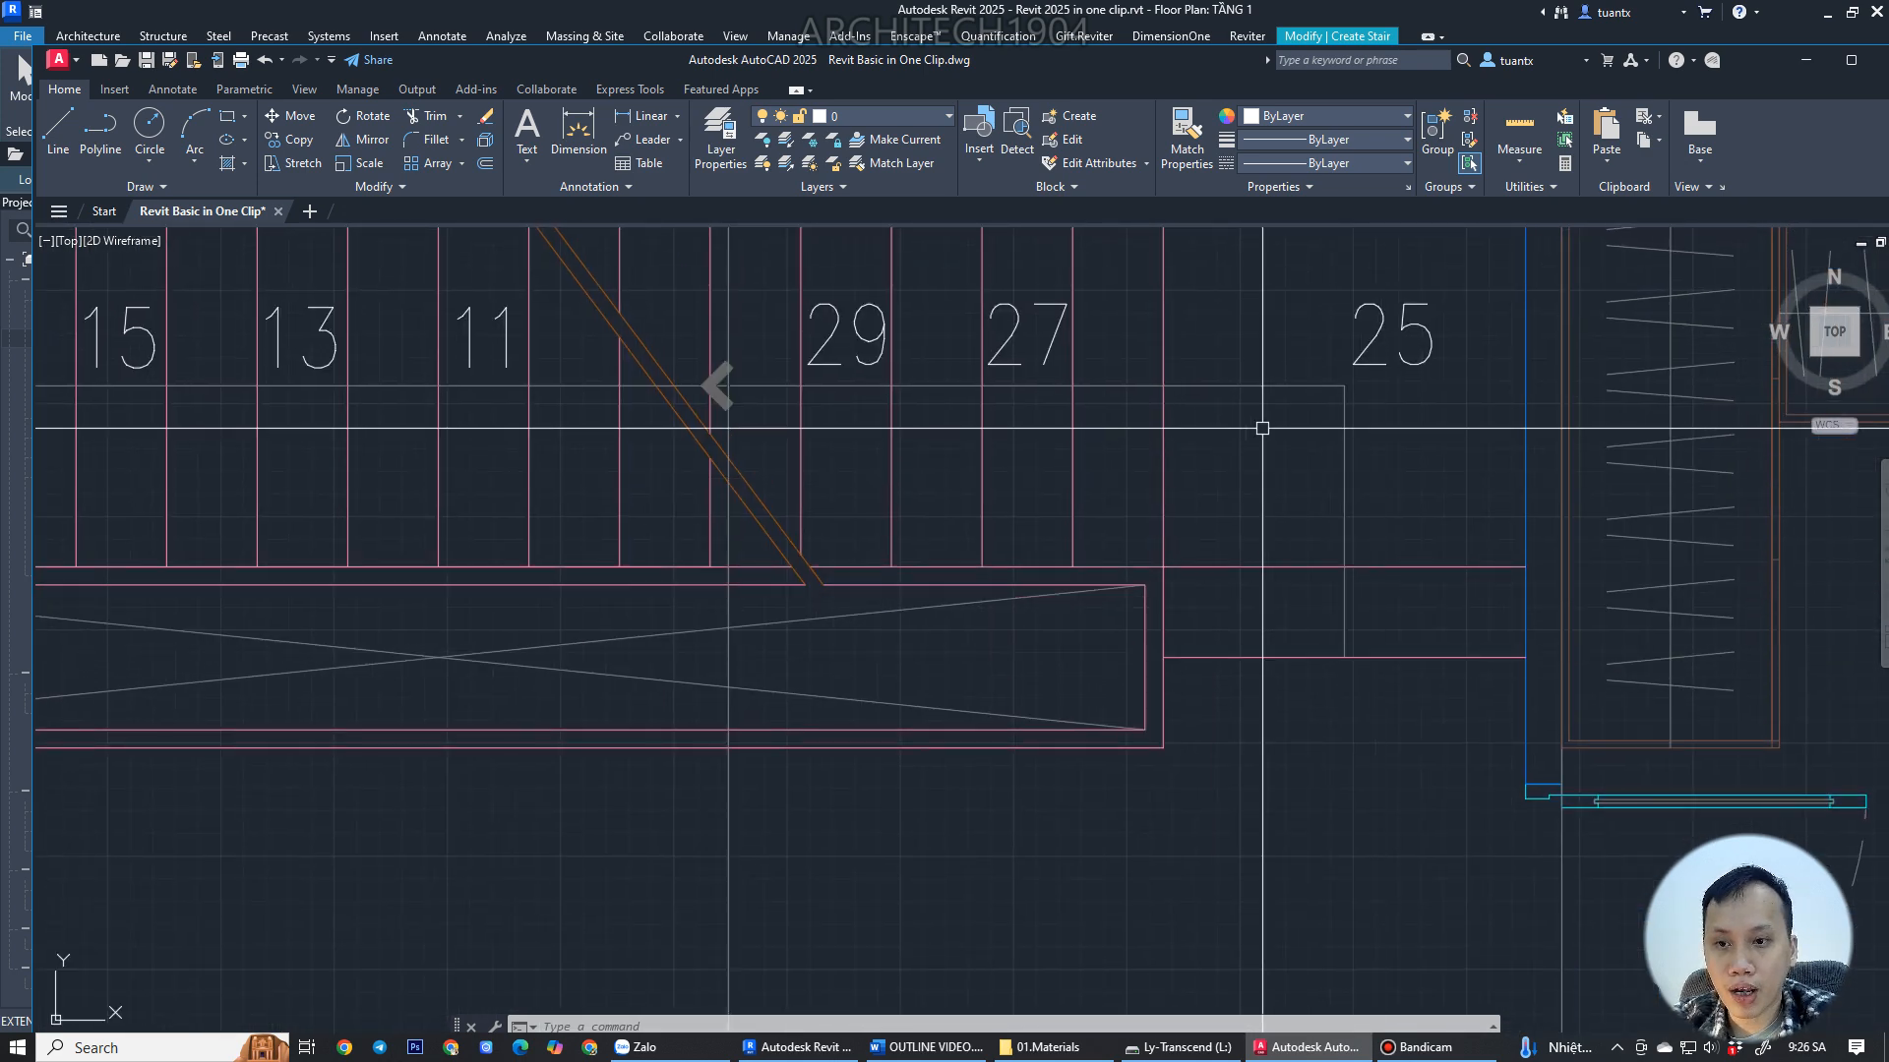
{"action": "scroll", "coordinate": [1516, 554], "scroll_direction": "down", "scroll_amount": 2}
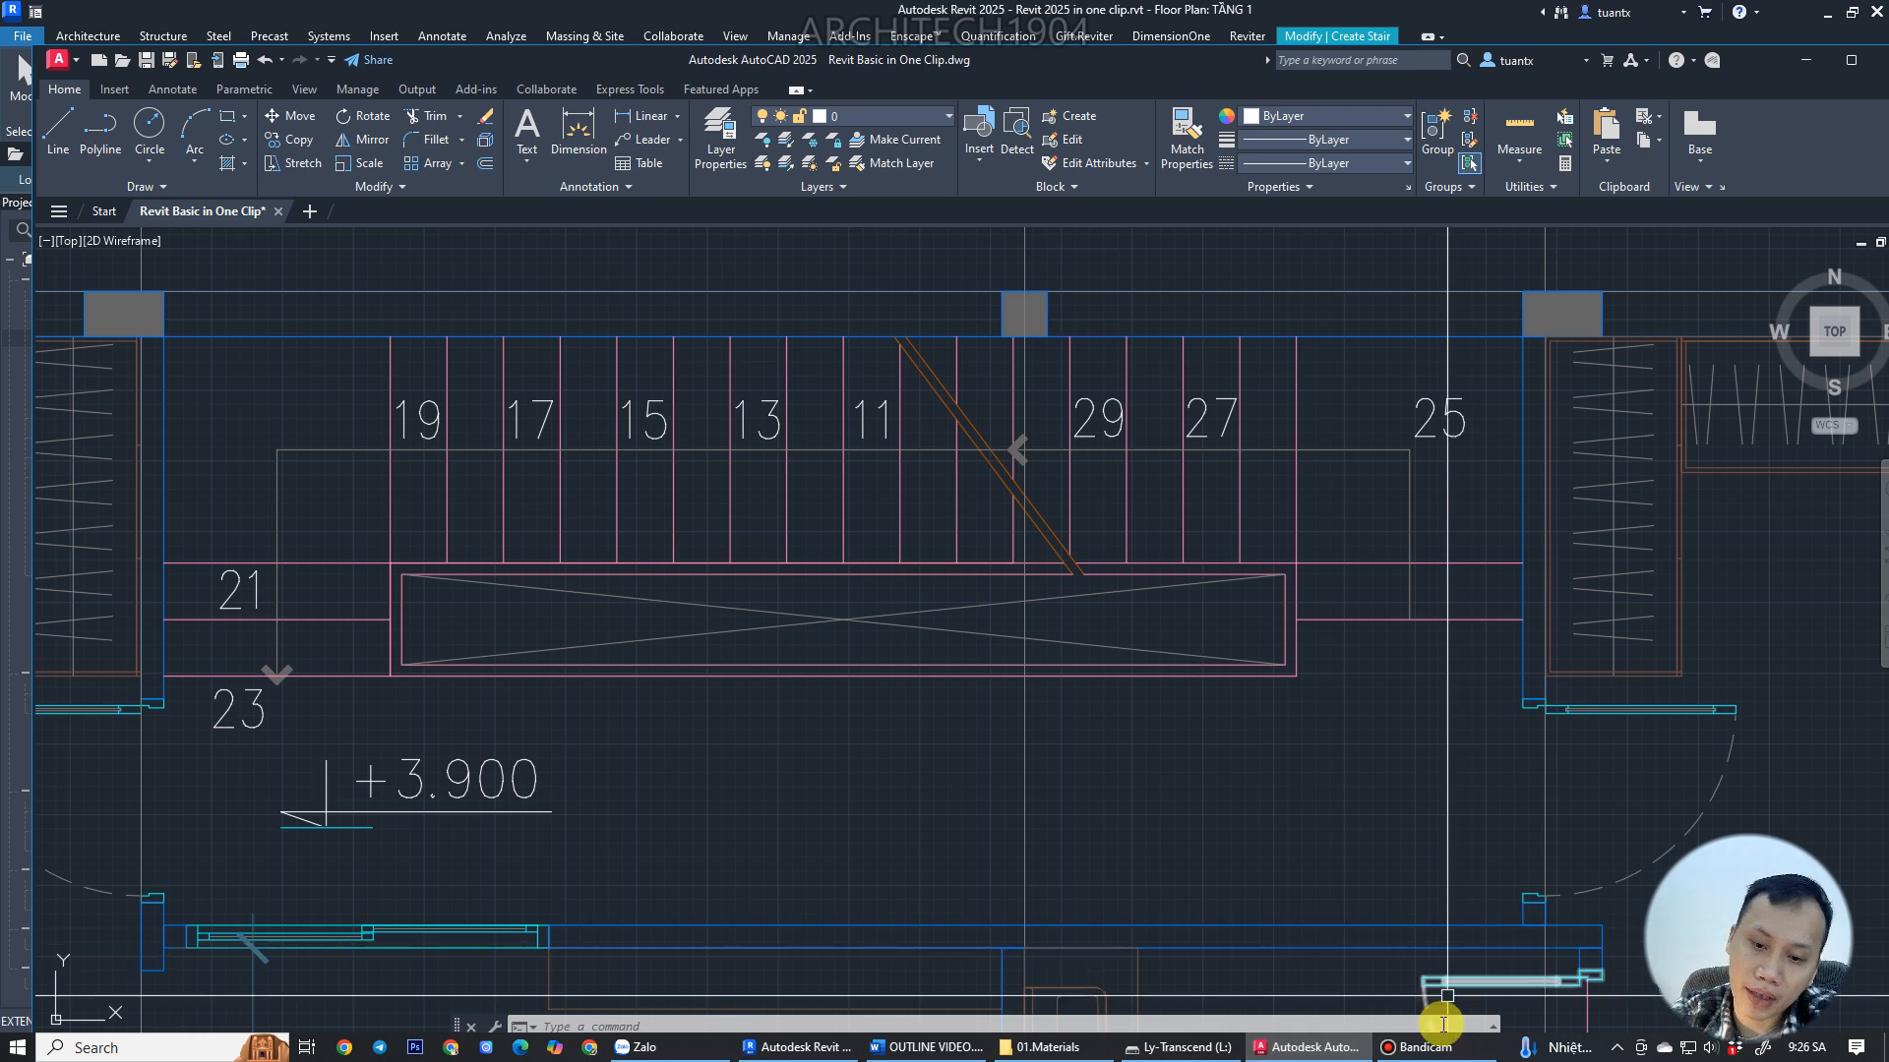
{"action": "left_click", "coordinate": [792, 1047]}
Set the run's location line to Run: Left.
{"action": "scroll", "coordinate": [1046, 683], "scroll_direction": "up", "scroll_amount": 2}
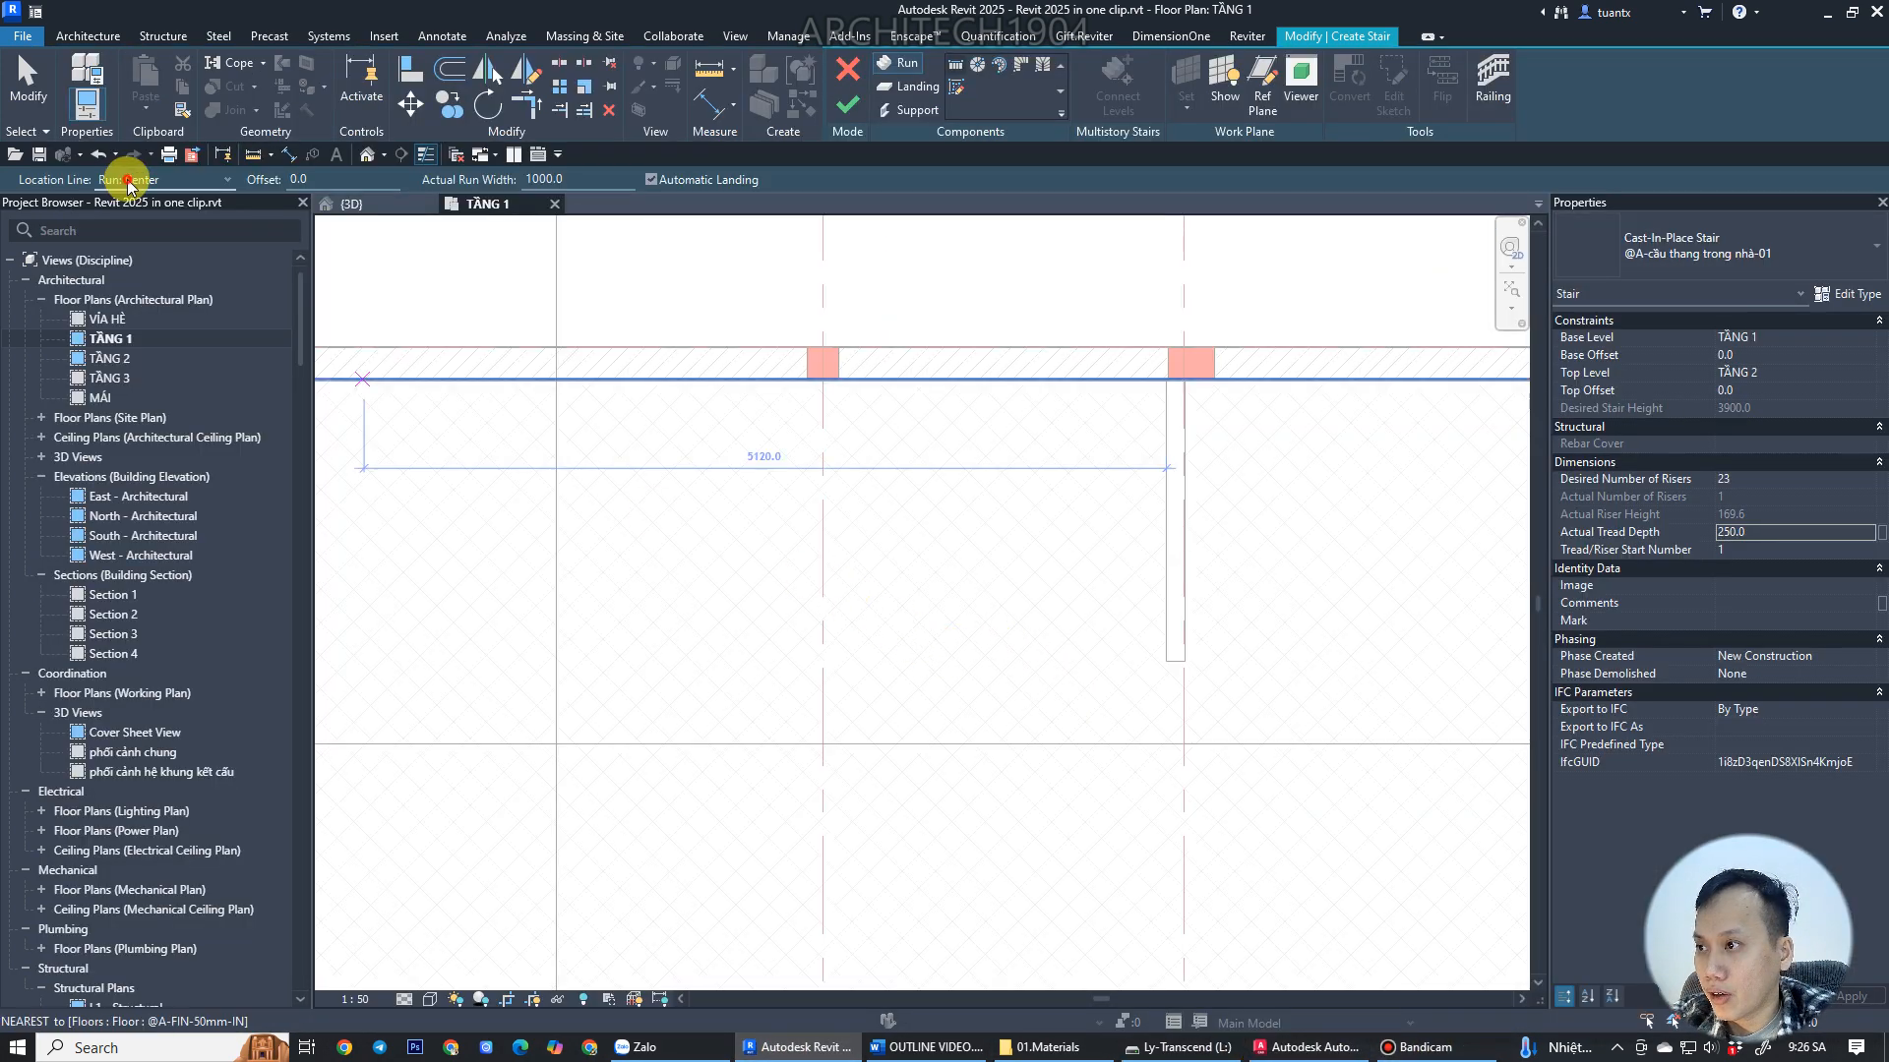
{"action": "left_click", "coordinate": [157, 179]}
{"action": "left_click", "coordinate": [138, 215]}
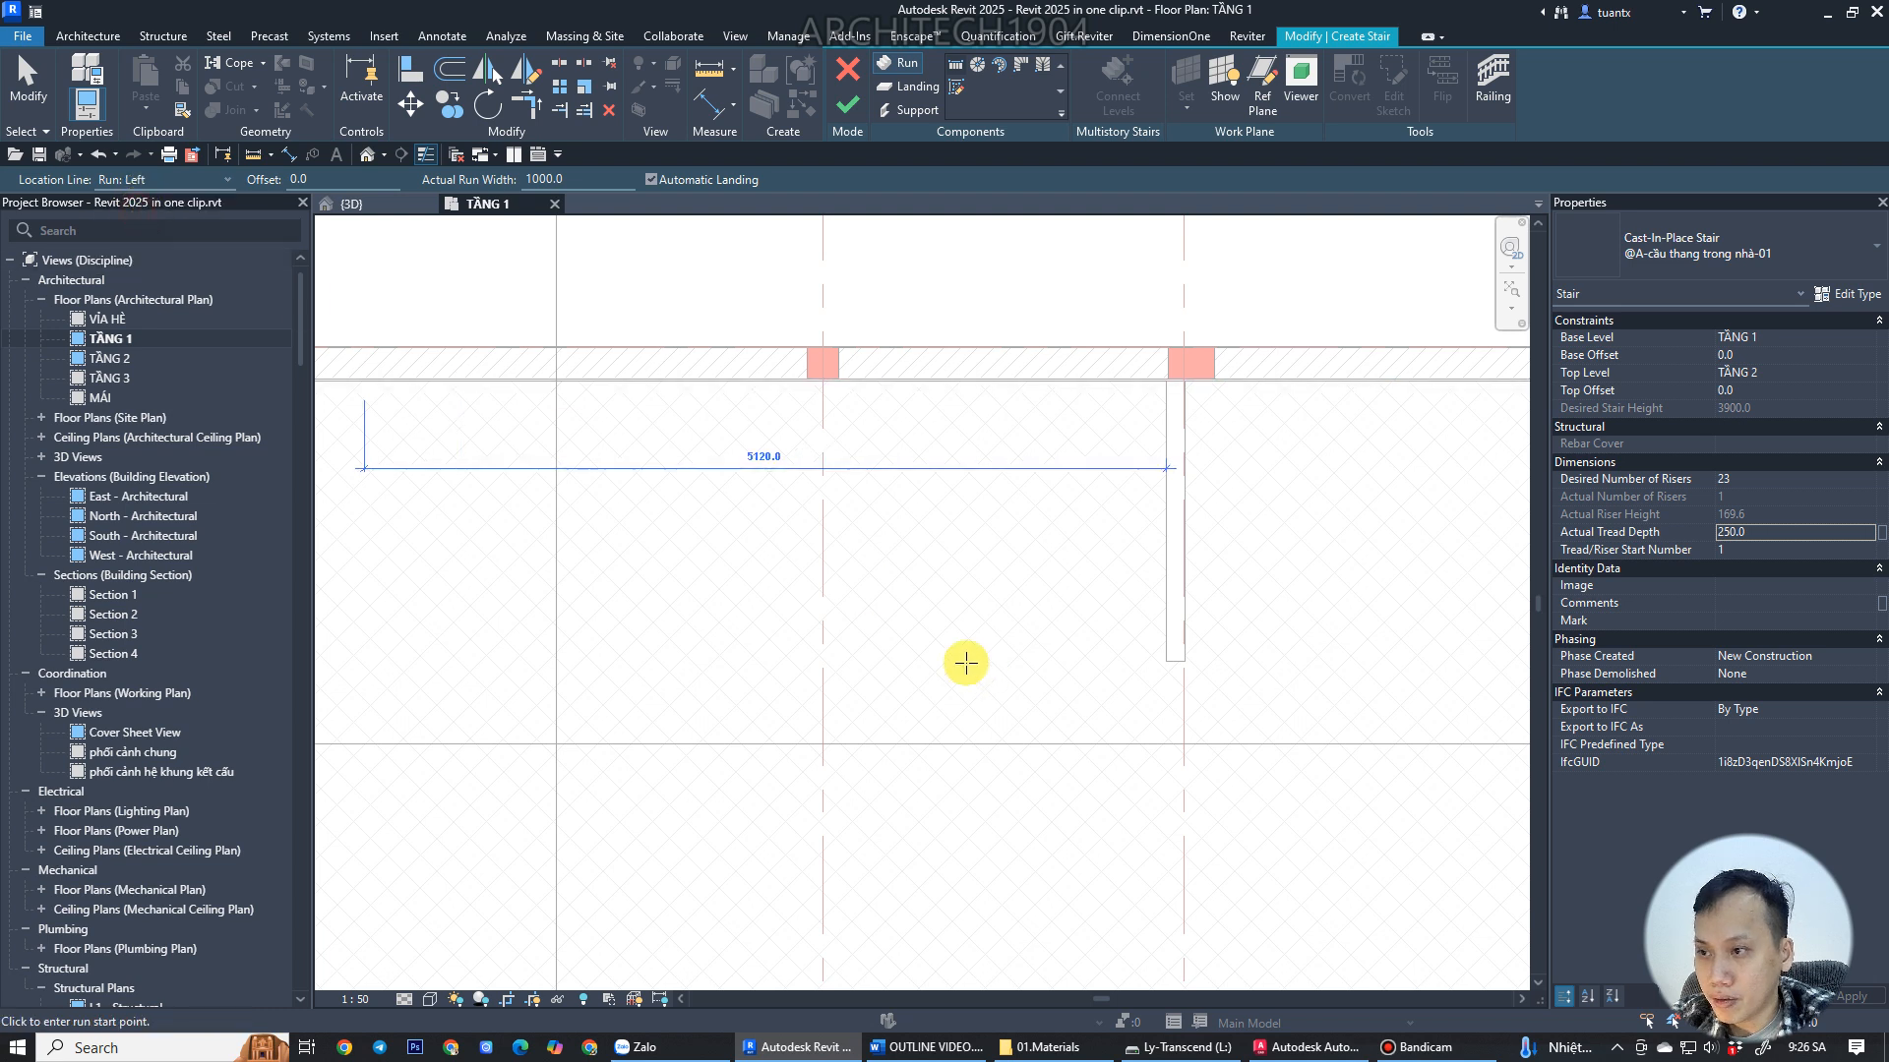
Sketch a short vertical first run about 500 mm long at the right end of the stair area.
{"action": "left_click", "coordinate": [961, 653]}
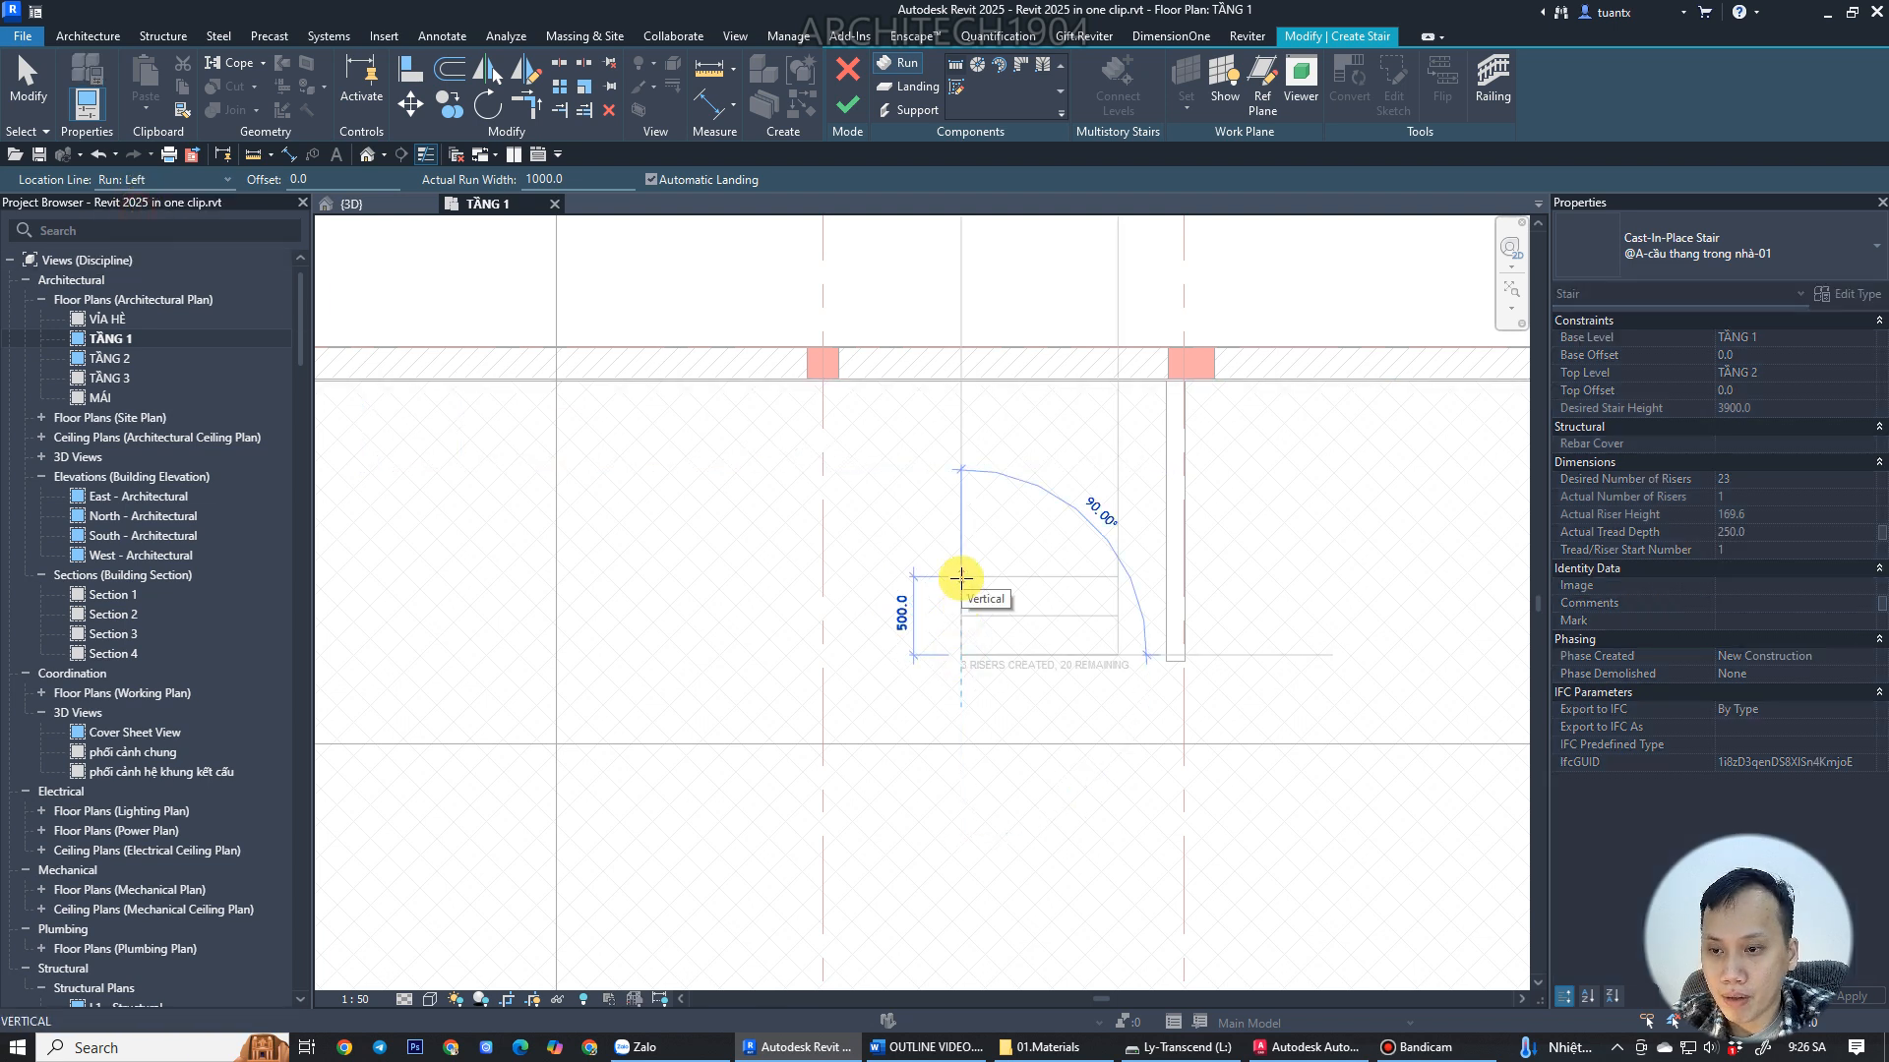
{"action": "left_click", "coordinate": [961, 578]}
{"action": "middle_click_drag", "start_coordinate": [852, 640], "coordinate": [1135, 611]}
{"action": "scroll", "coordinate": [1134, 611], "scroll_direction": "up", "scroll_amount": 1}
Sketch the long horizontal run leftward along the wall, about 4250 mm long.
{"action": "left_click", "coordinate": [1205, 528]}
{"action": "scroll", "coordinate": [919, 548], "scroll_direction": "down", "scroll_amount": 2}
{"action": "middle_click_drag", "start_coordinate": [920, 548], "coordinate": [1324, 575]}
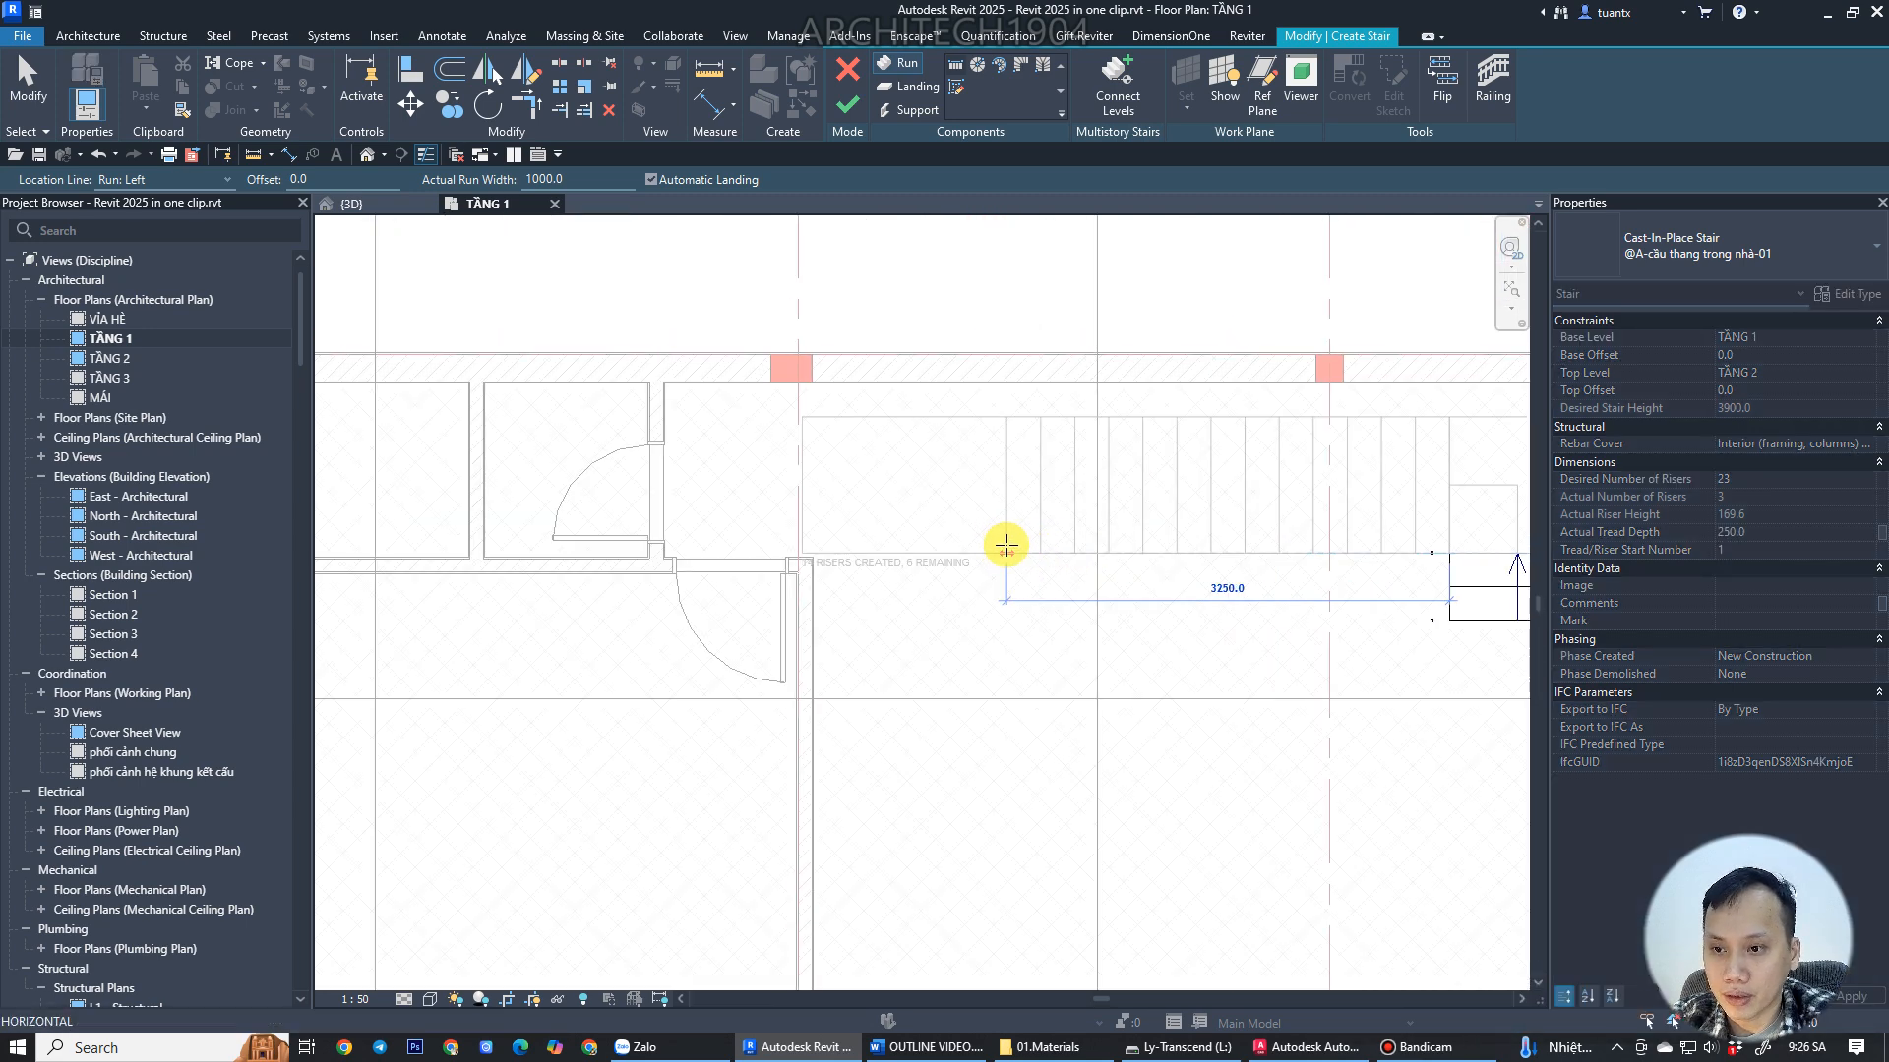
{"action": "left_click", "coordinate": [1315, 1052]}
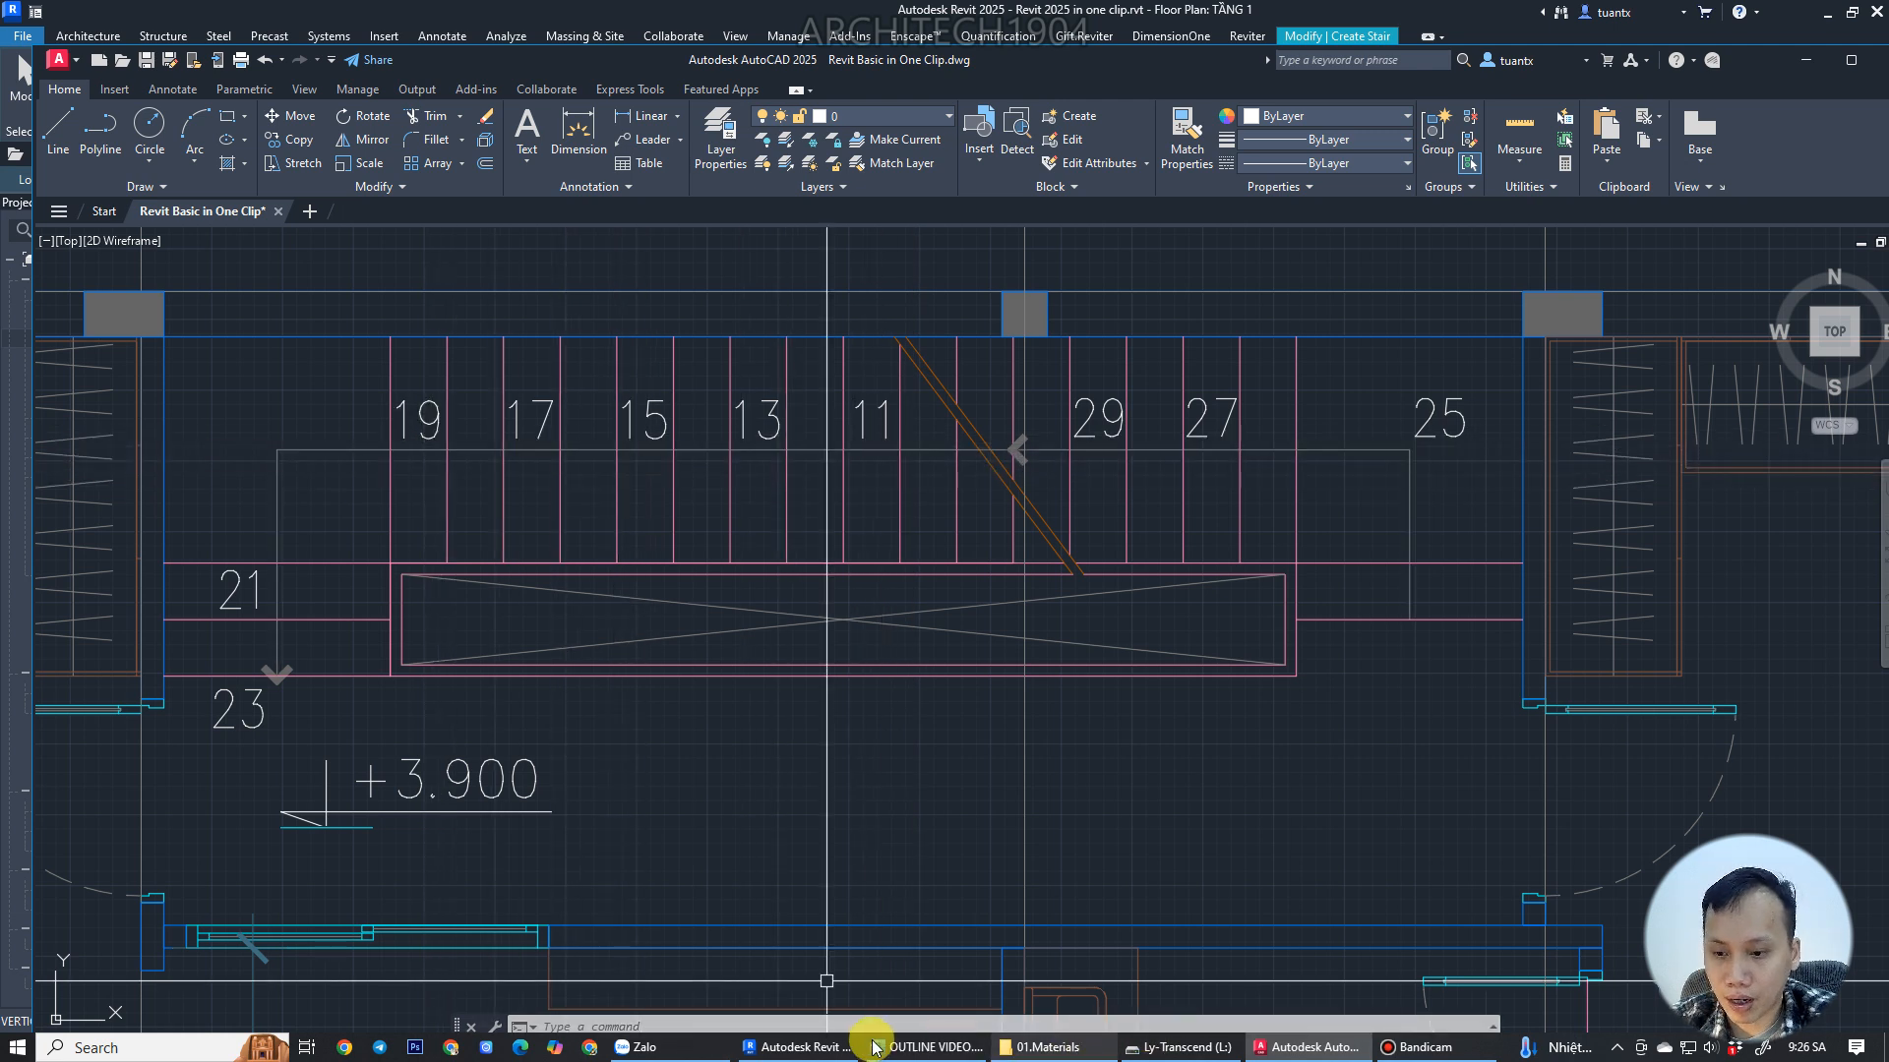
{"action": "left_click", "coordinate": [809, 1048]}
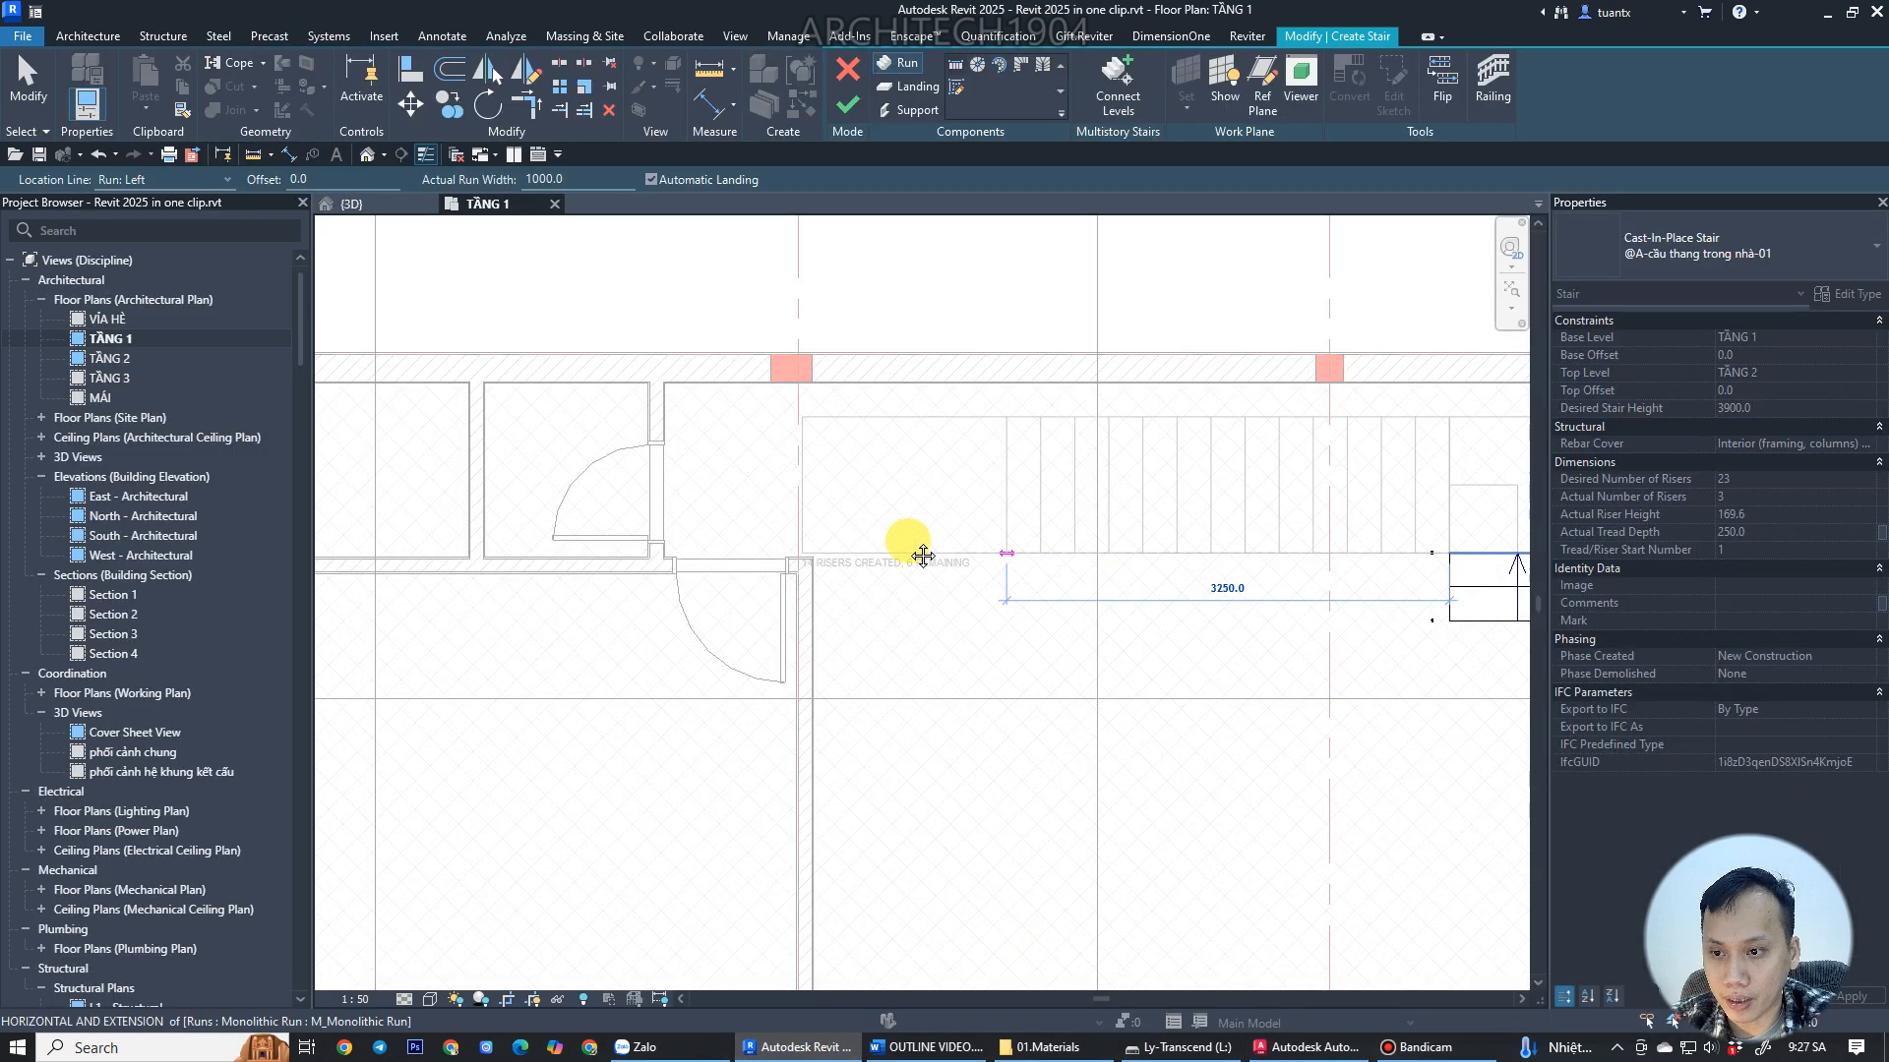
{"action": "scroll", "coordinate": [974, 502], "scroll_direction": "up", "scroll_amount": 2}
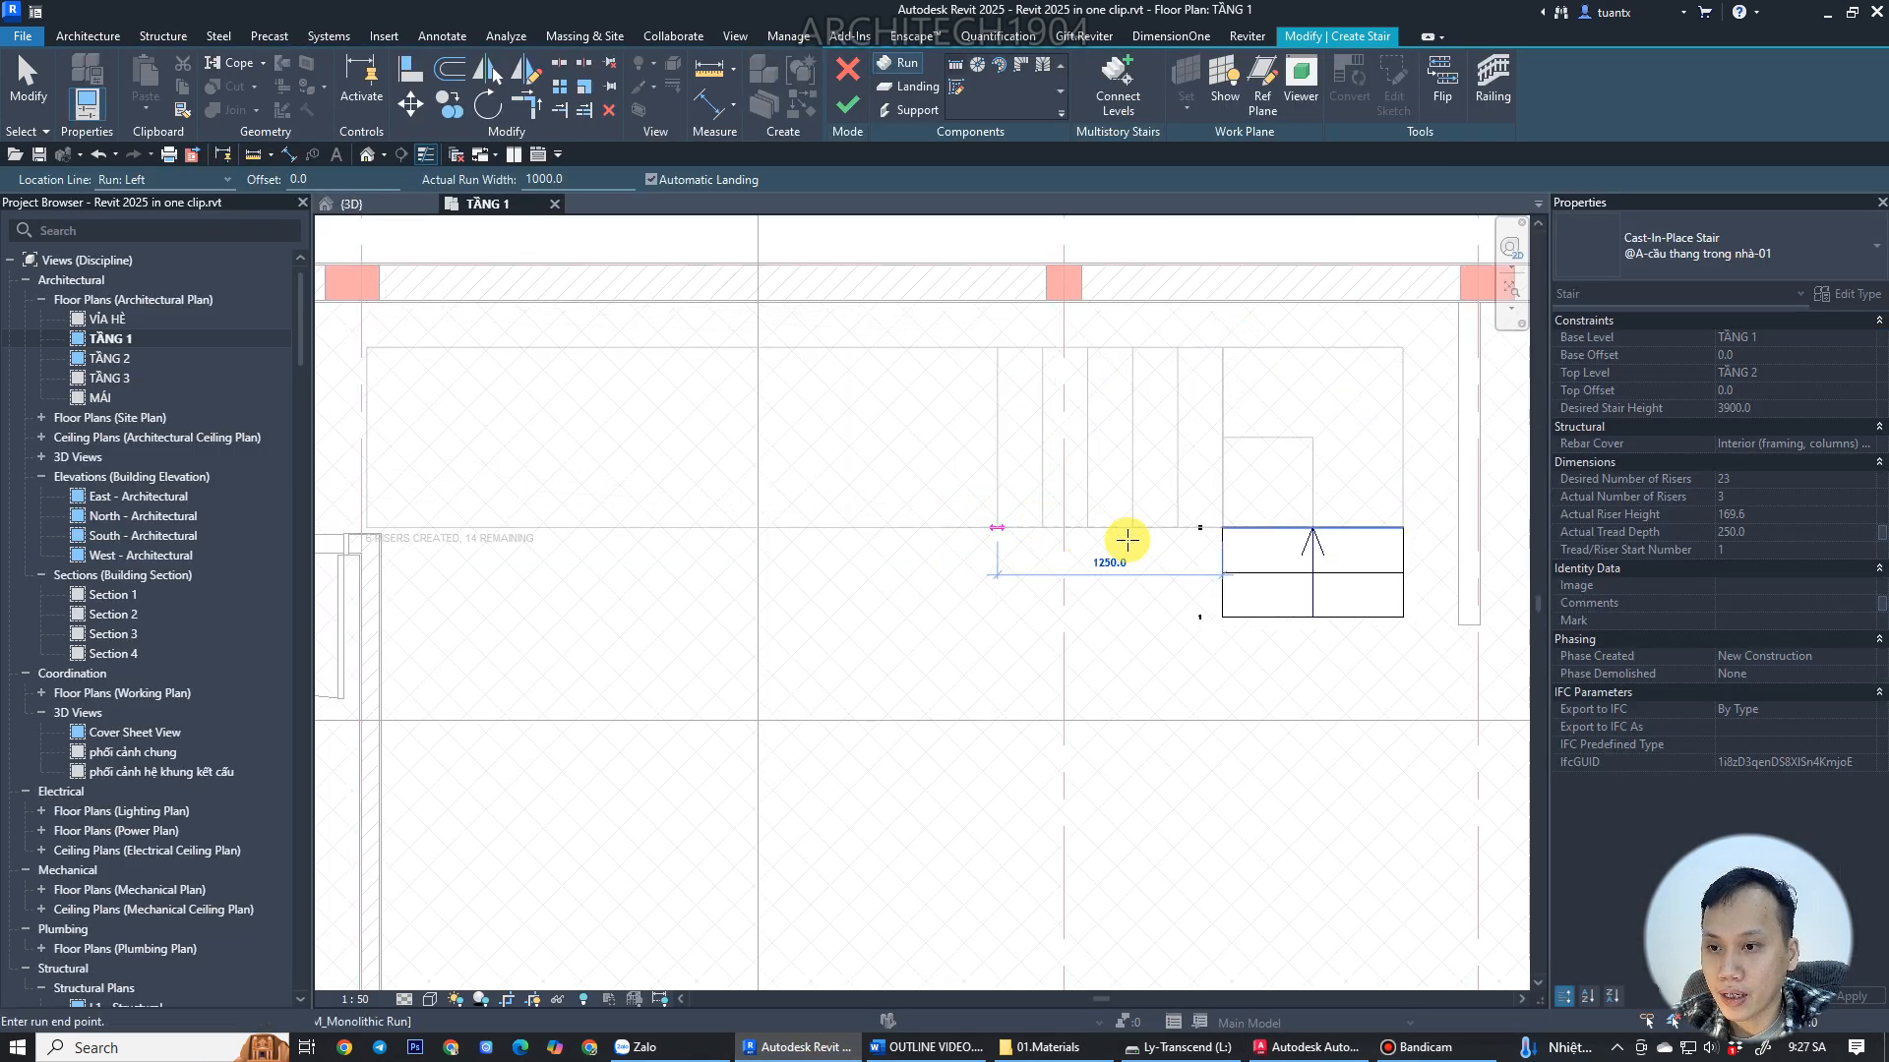
{"action": "middle_click_drag", "start_coordinate": [1033, 522], "coordinate": [1223, 540]}
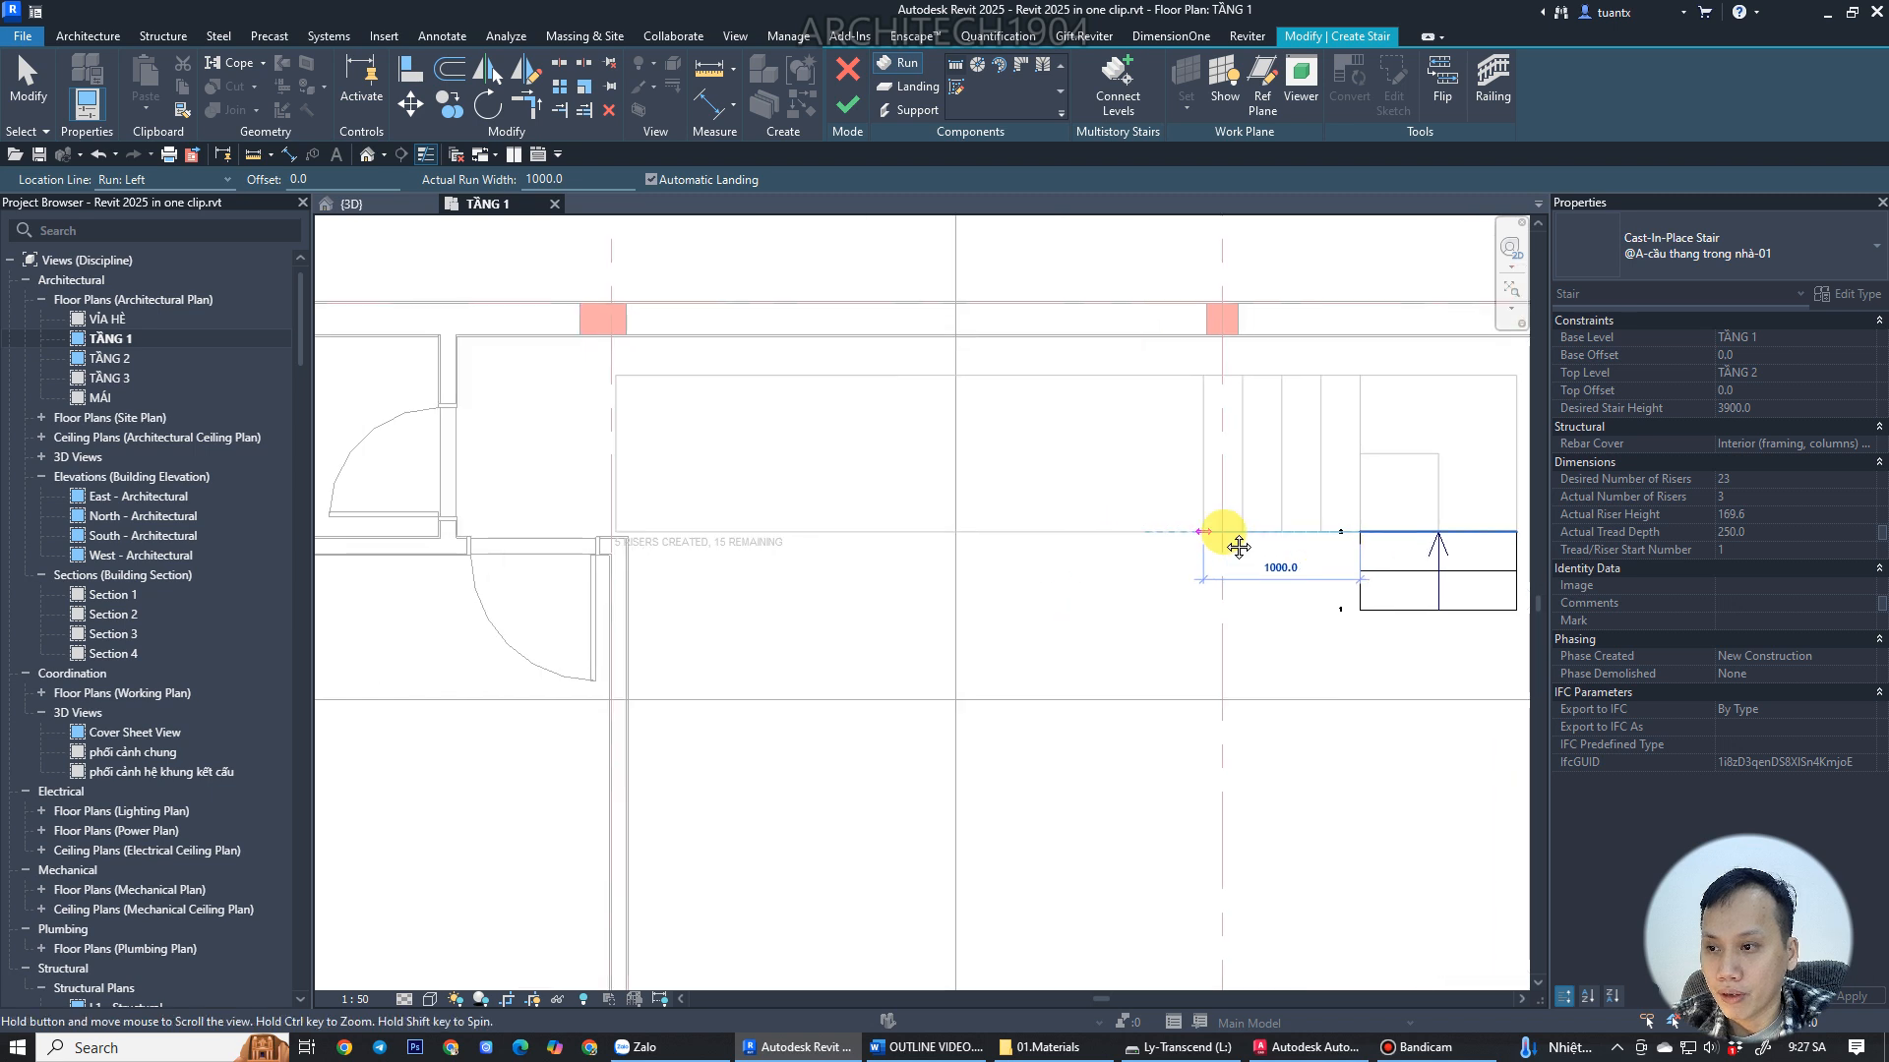
{"action": "scroll", "coordinate": [1224, 532], "scroll_direction": "down", "scroll_amount": 1}
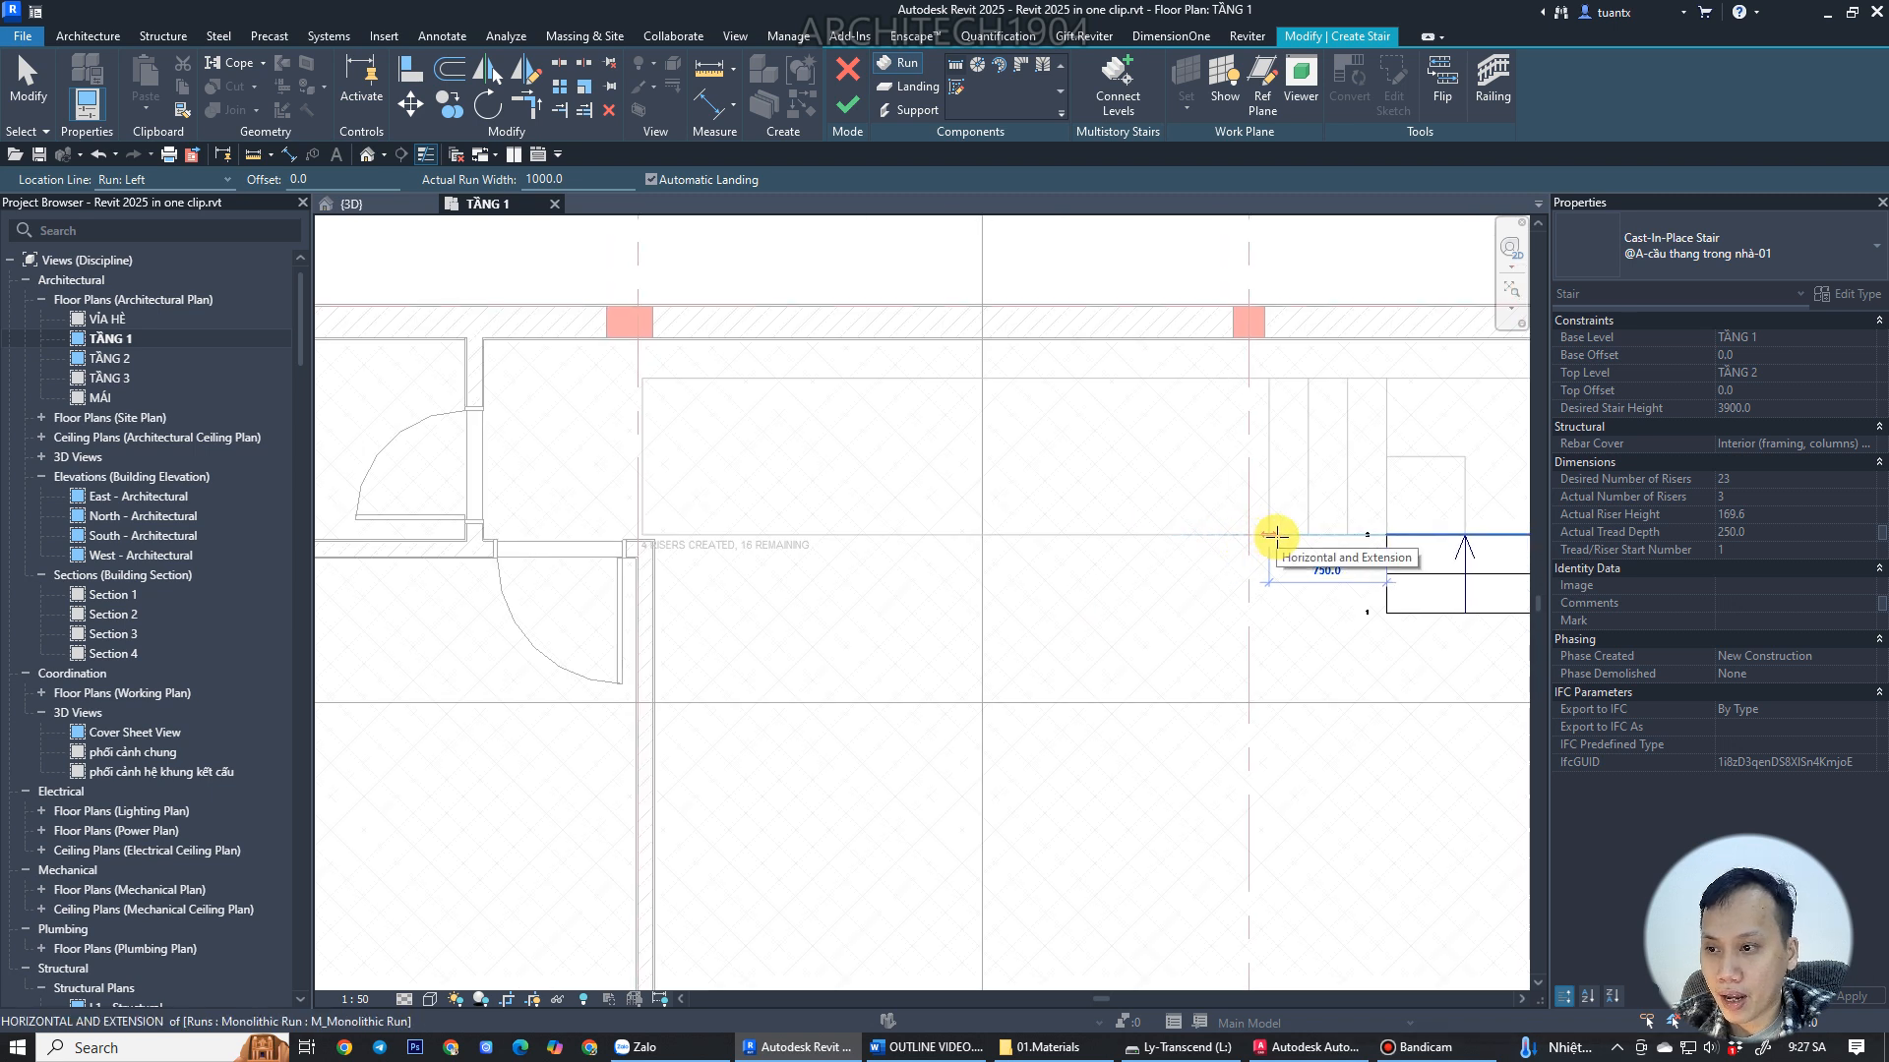
{"action": "scroll", "coordinate": [675, 523], "scroll_direction": "up", "scroll_amount": 2}
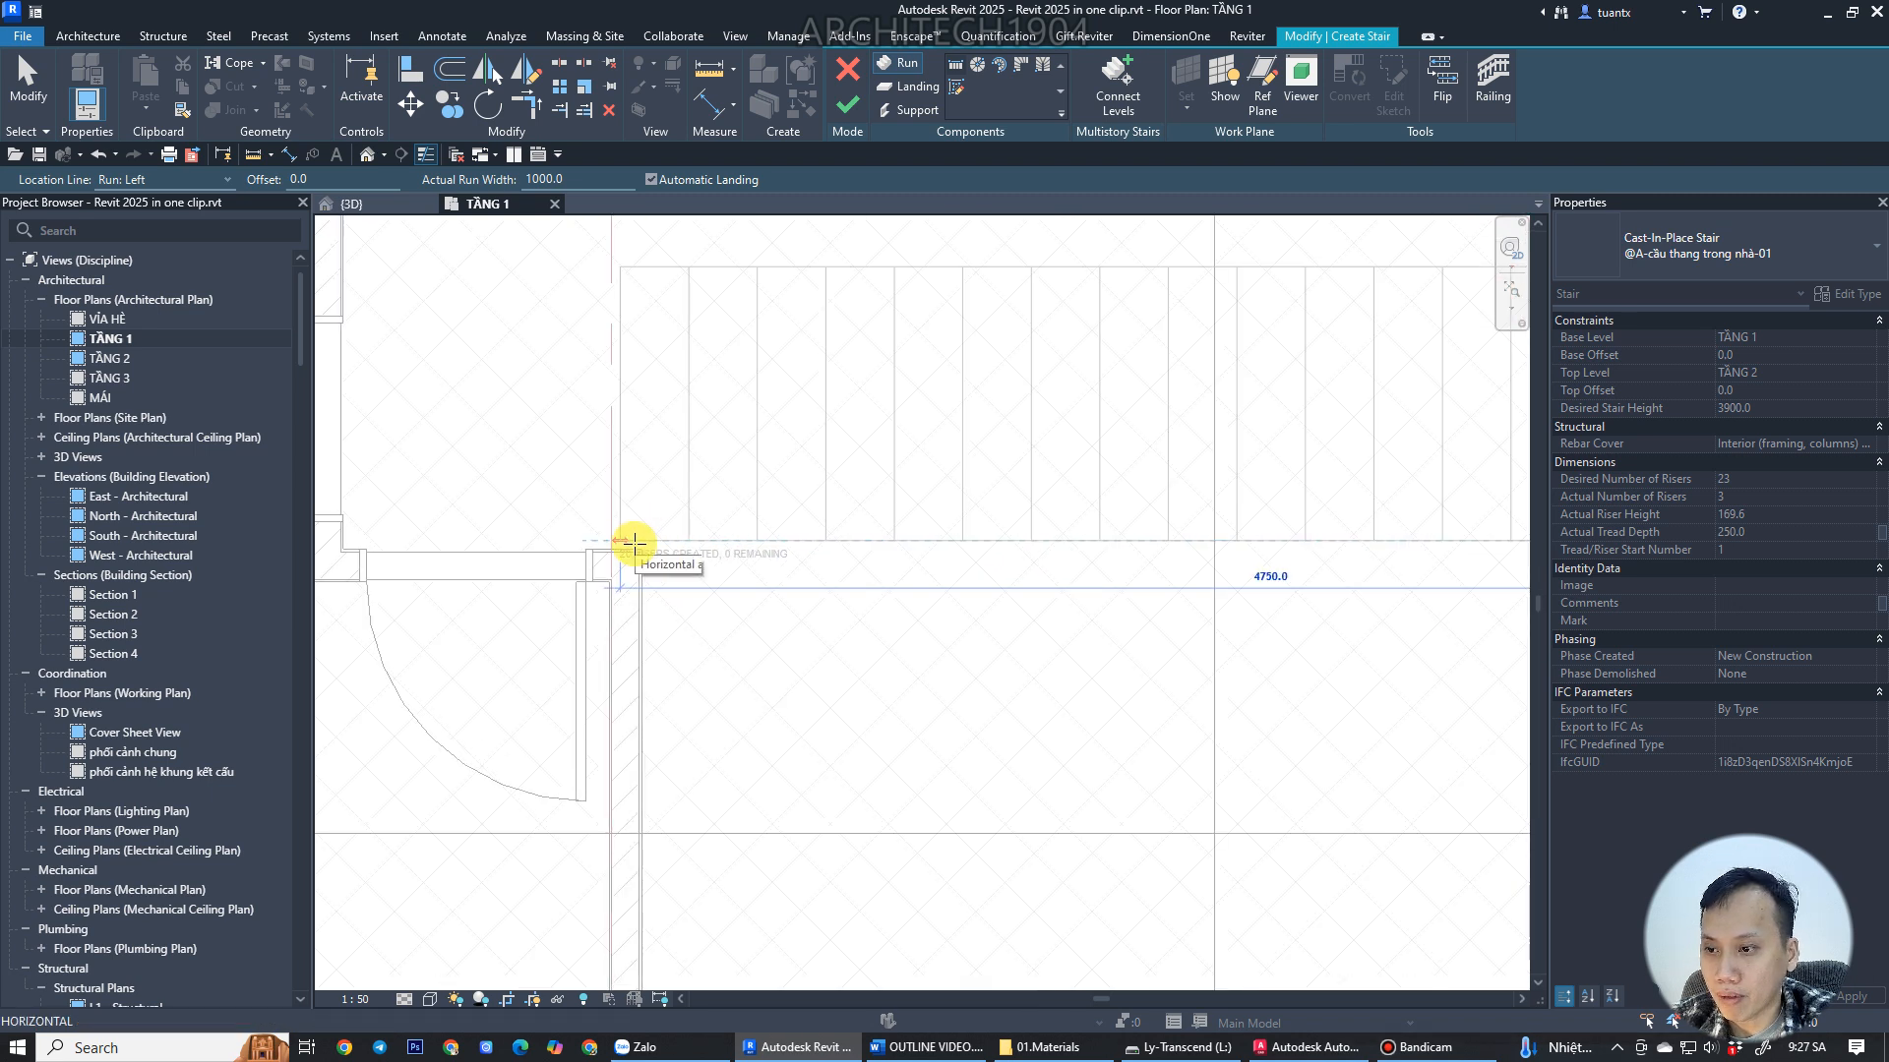
{"action": "left_click", "coordinate": [633, 542]}
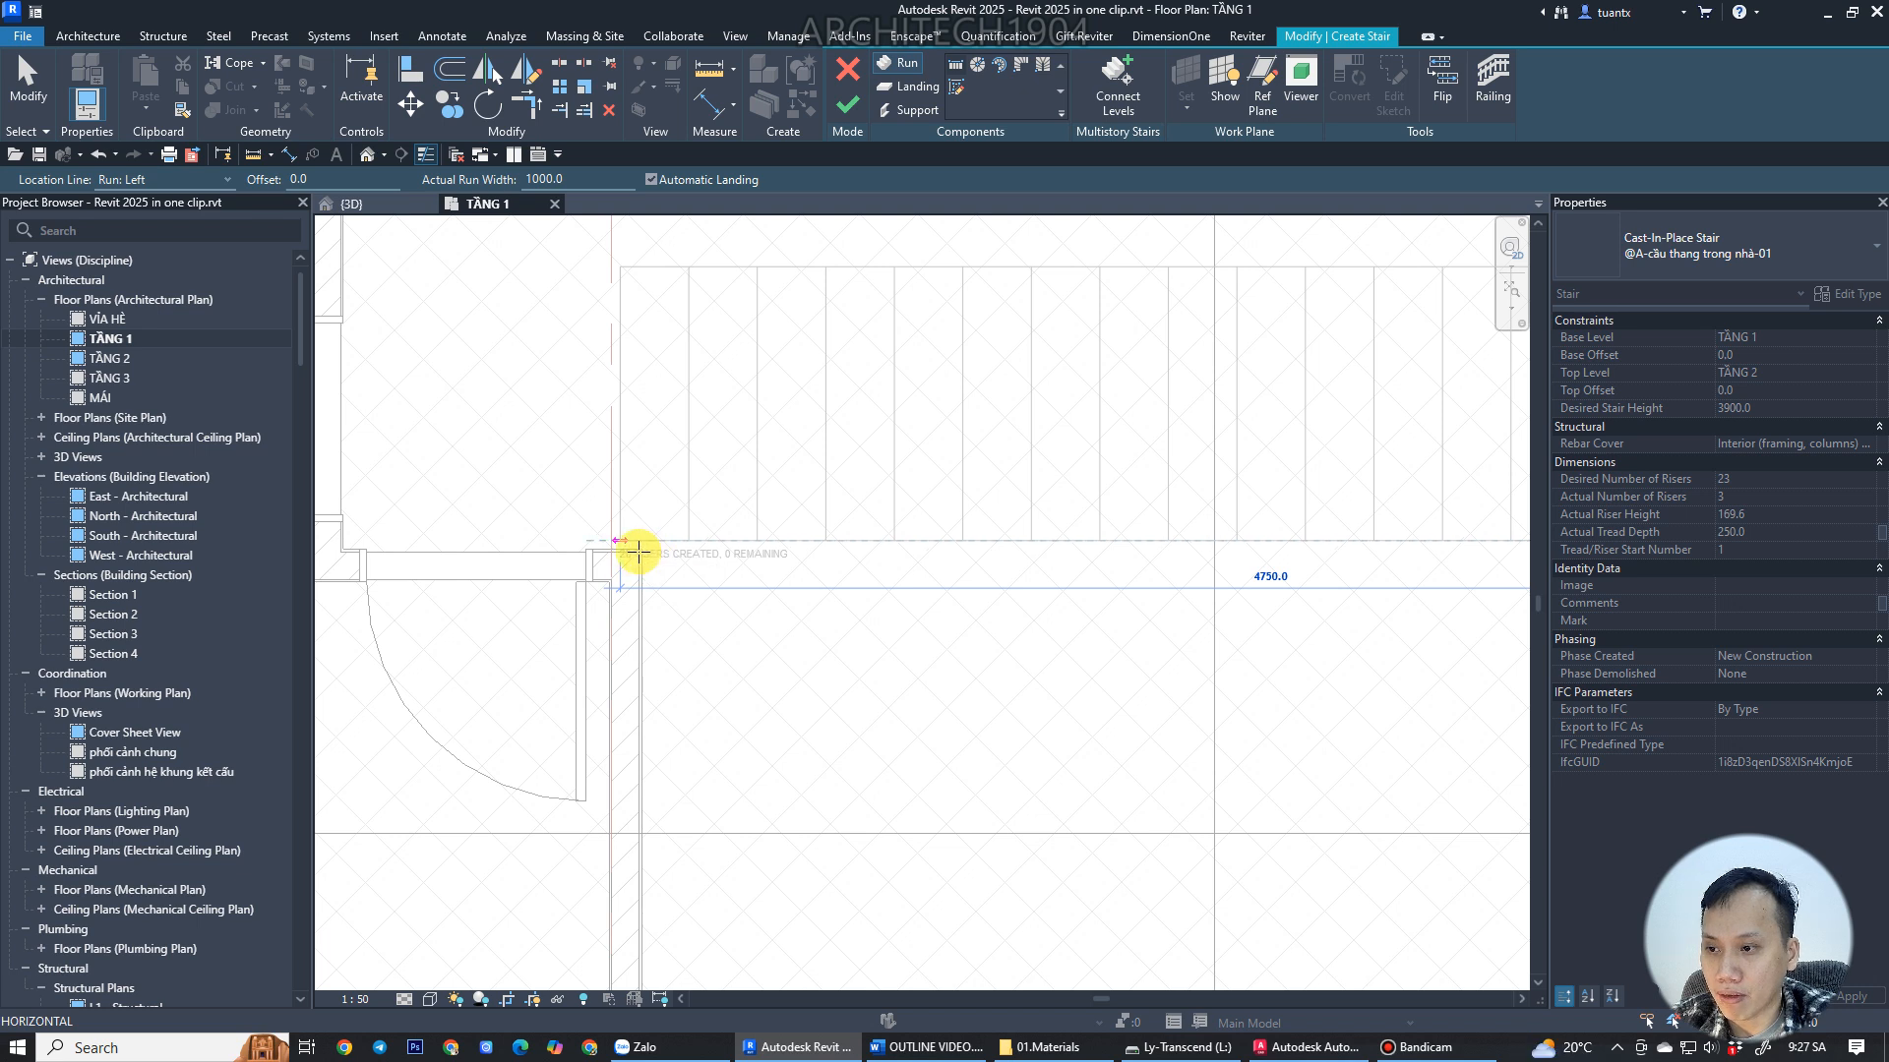
{"action": "scroll", "coordinate": [963, 560], "scroll_direction": "down", "scroll_amount": 2}
{"action": "middle_click_drag", "start_coordinate": [960, 560], "coordinate": [584, 535]}
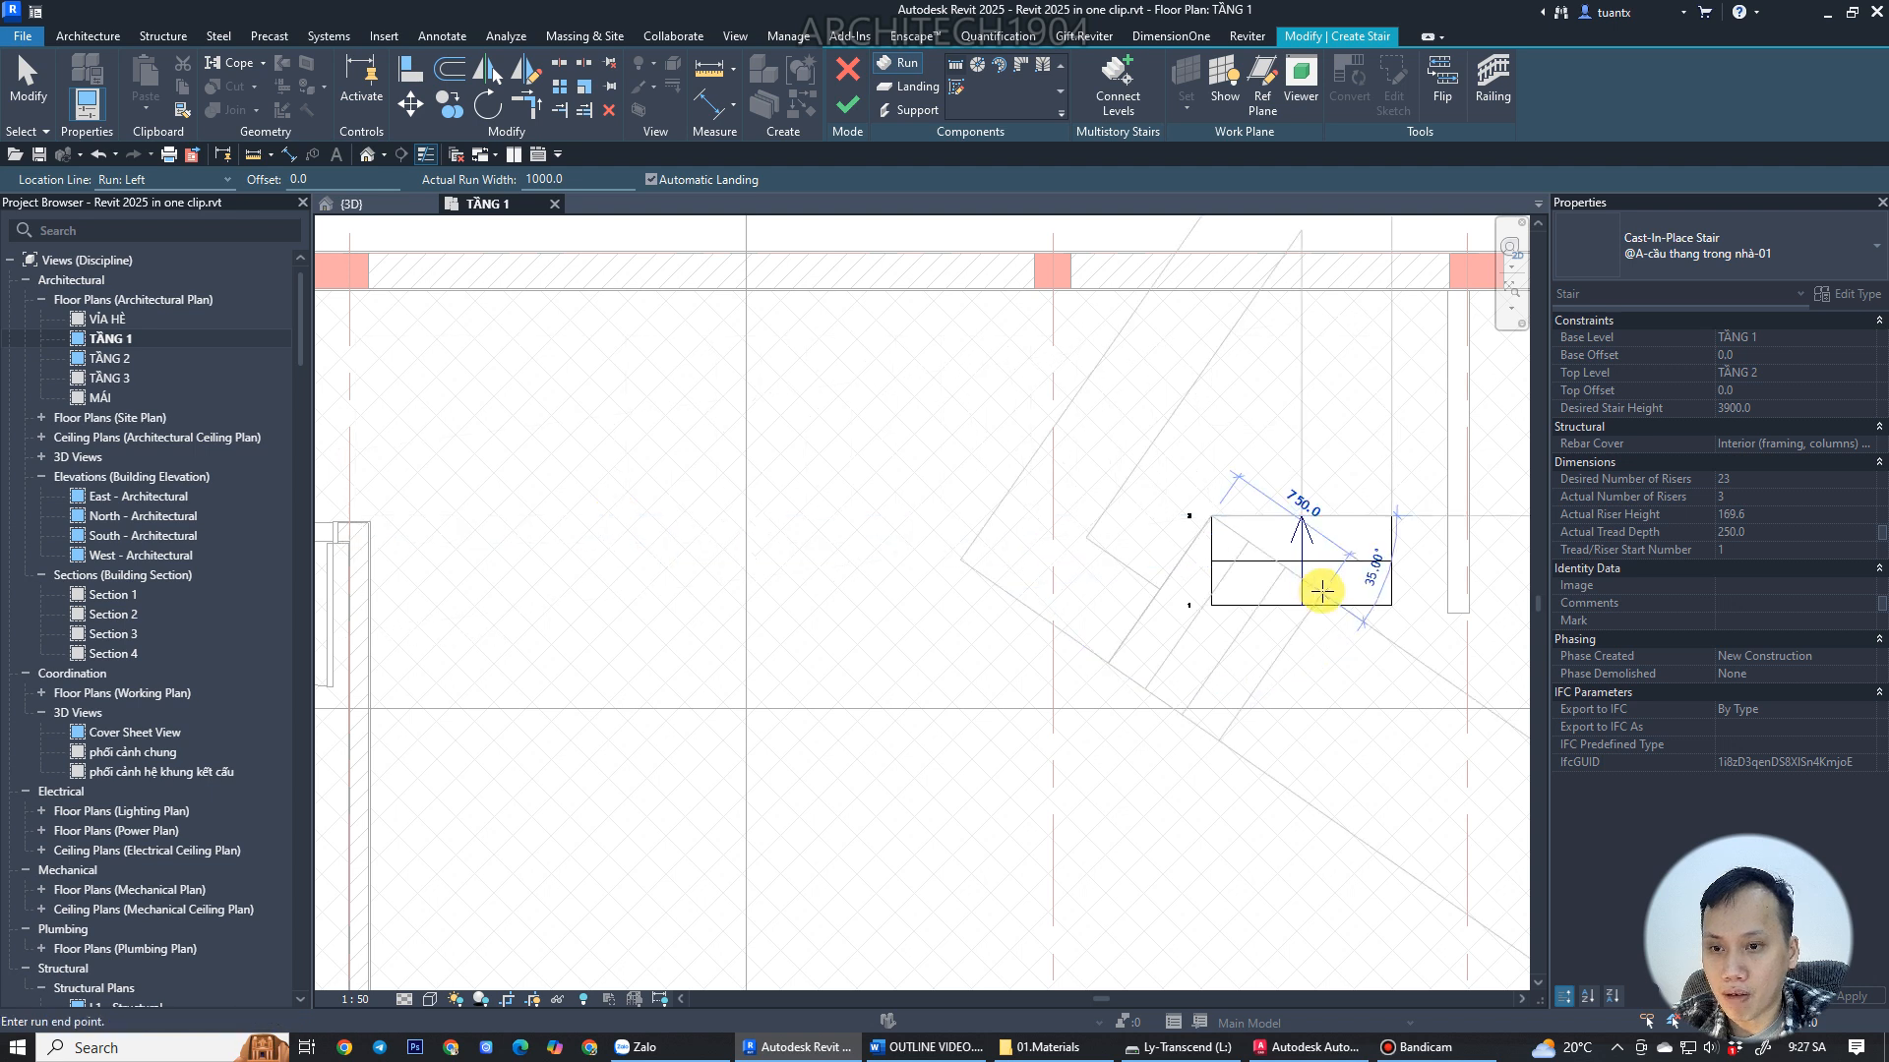
{"action": "middle_click_drag", "start_coordinate": [673, 512], "coordinate": [853, 520]}
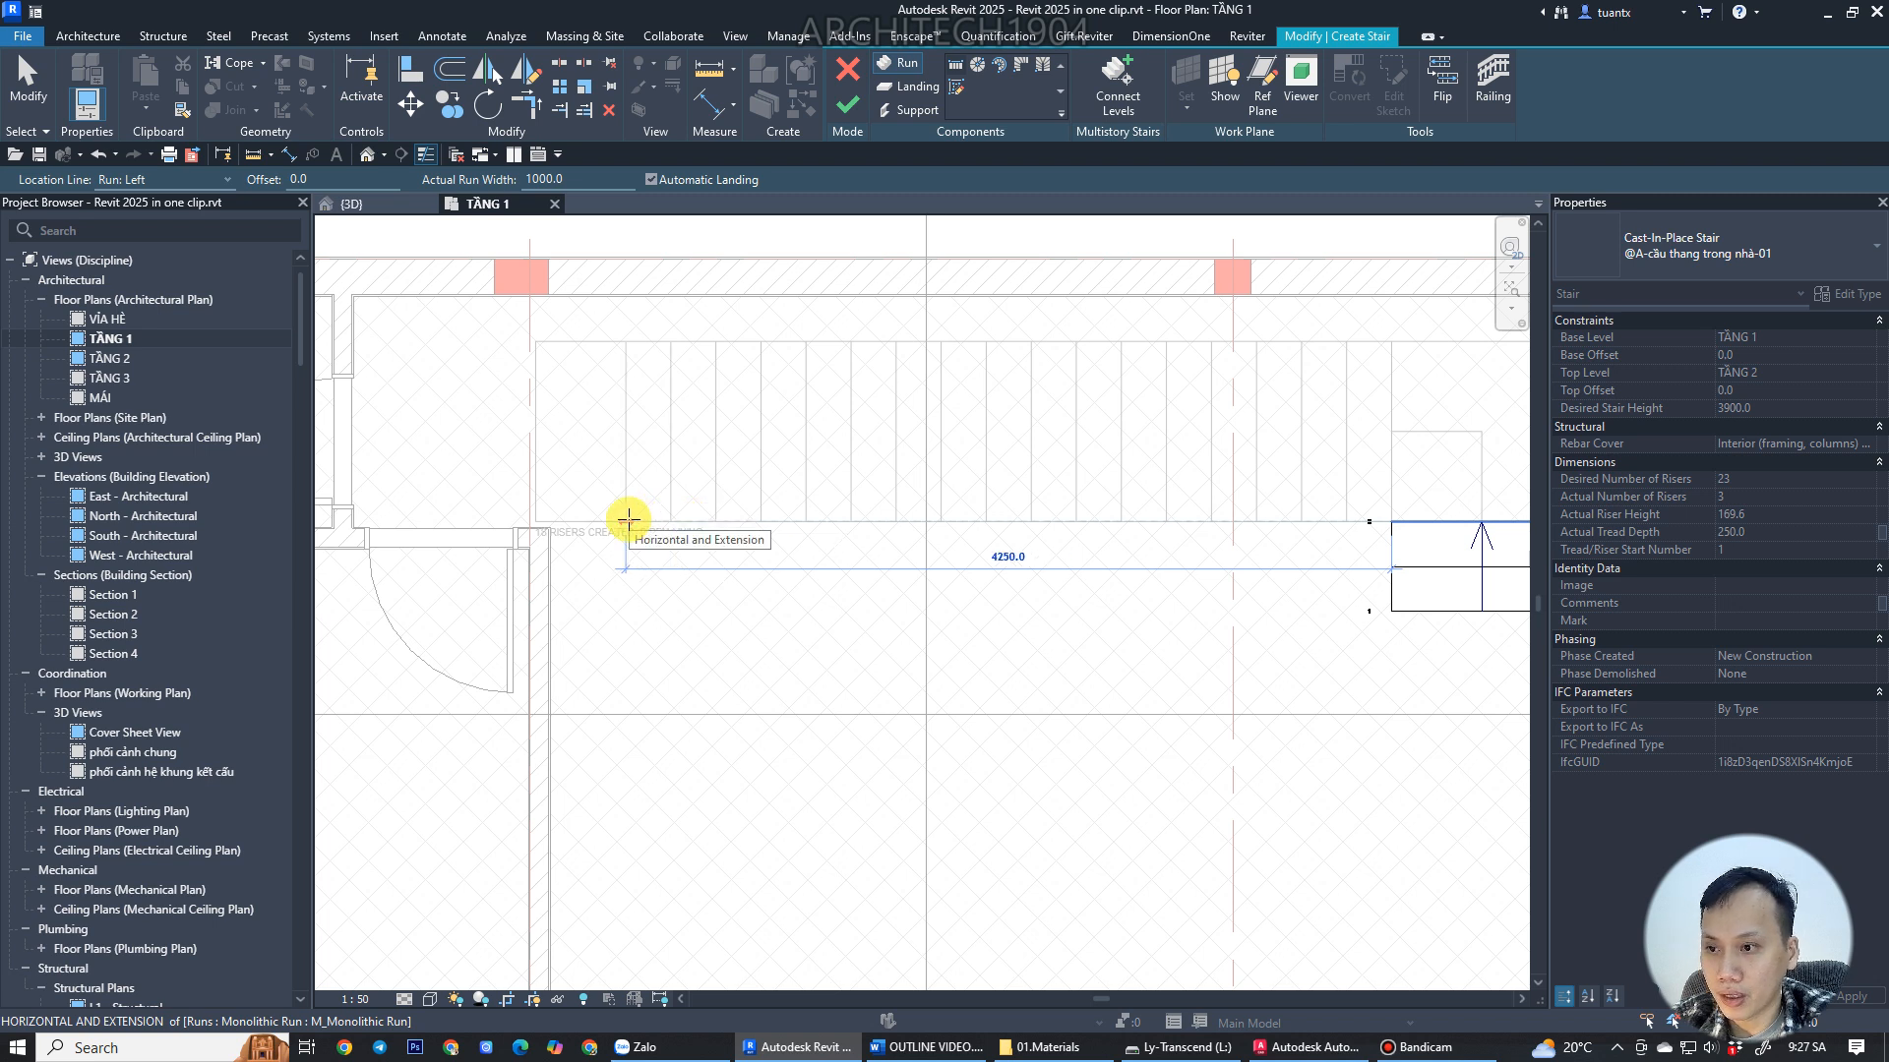
{"action": "left_click", "coordinate": [614, 518]}
Sketch a short downward run about 500 mm long at the left end of the flight.
{"action": "scroll", "coordinate": [709, 531], "scroll_direction": "down", "scroll_amount": 2}
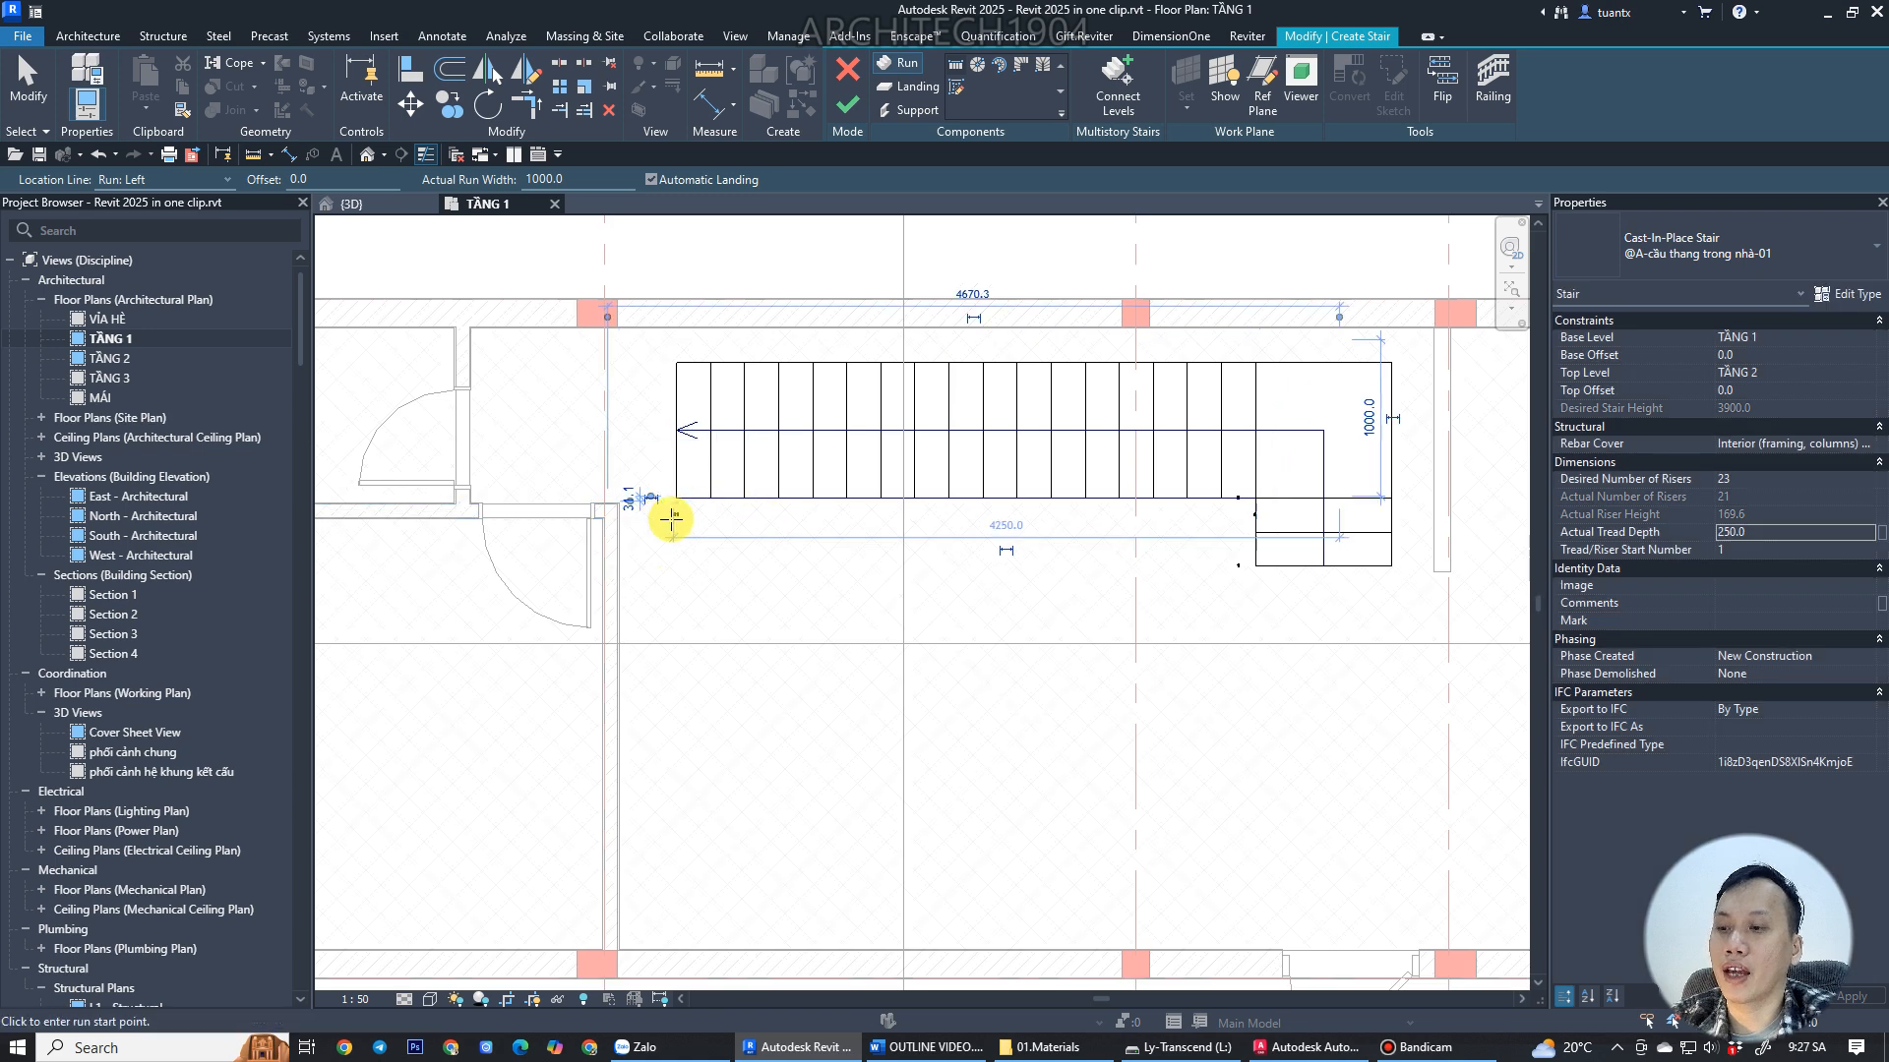
{"action": "scroll", "coordinate": [653, 514], "scroll_direction": "up", "scroll_amount": 4}
{"action": "left_click", "coordinate": [666, 493]}
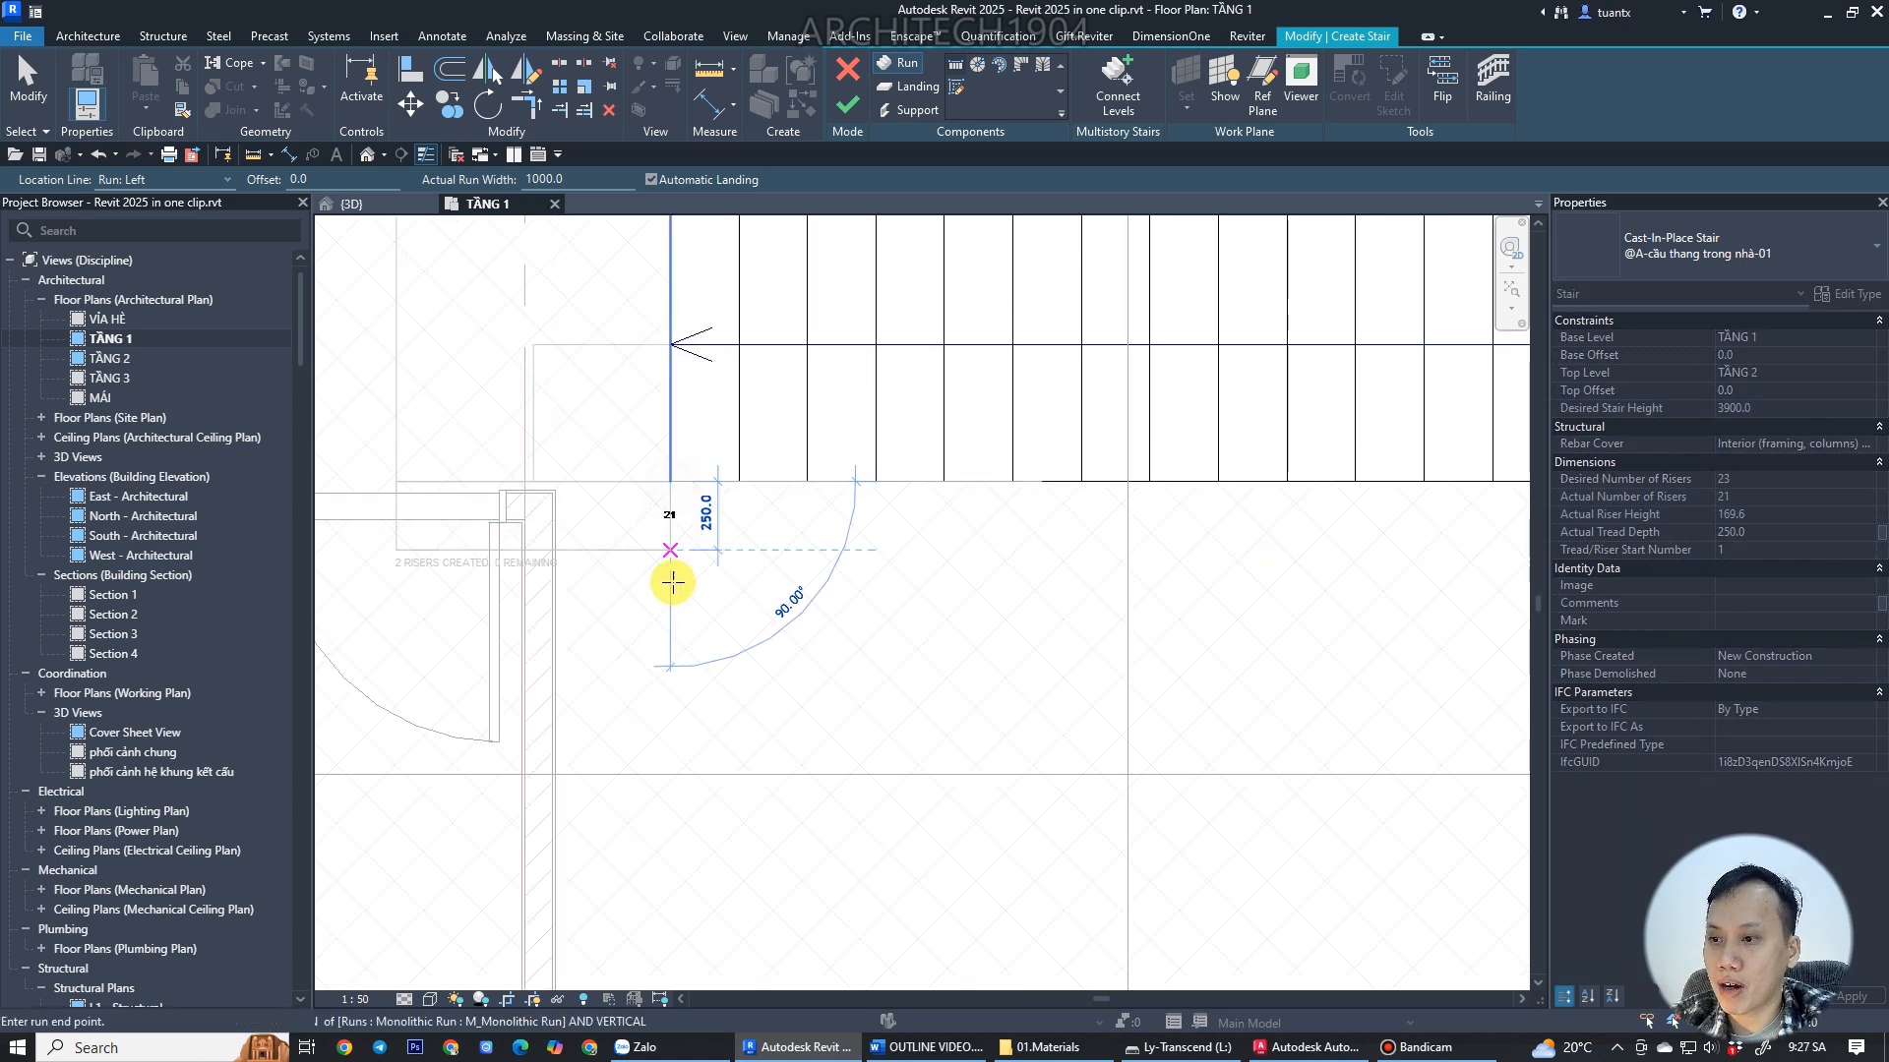
{"action": "left_click", "coordinate": [664, 665]}
{"action": "left_click", "coordinate": [1316, 1046]}
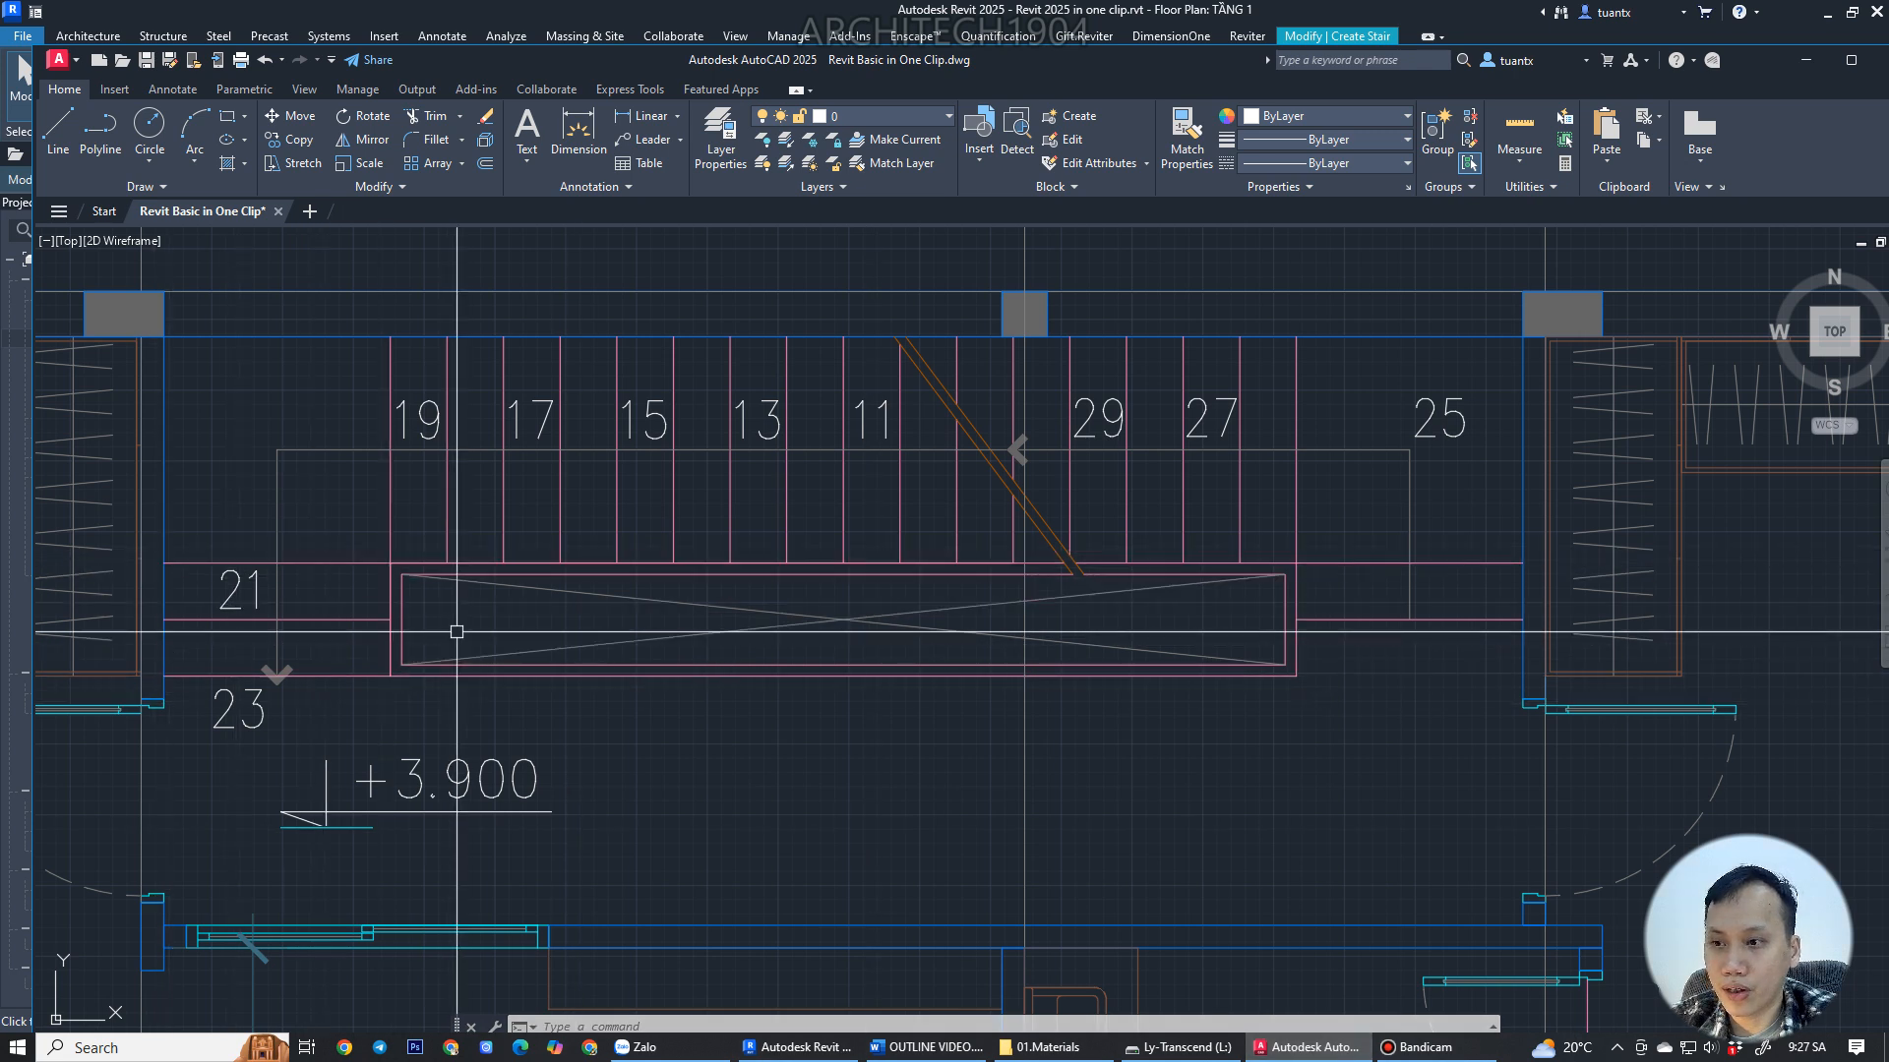
{"action": "left_click", "coordinate": [1328, 1052]}
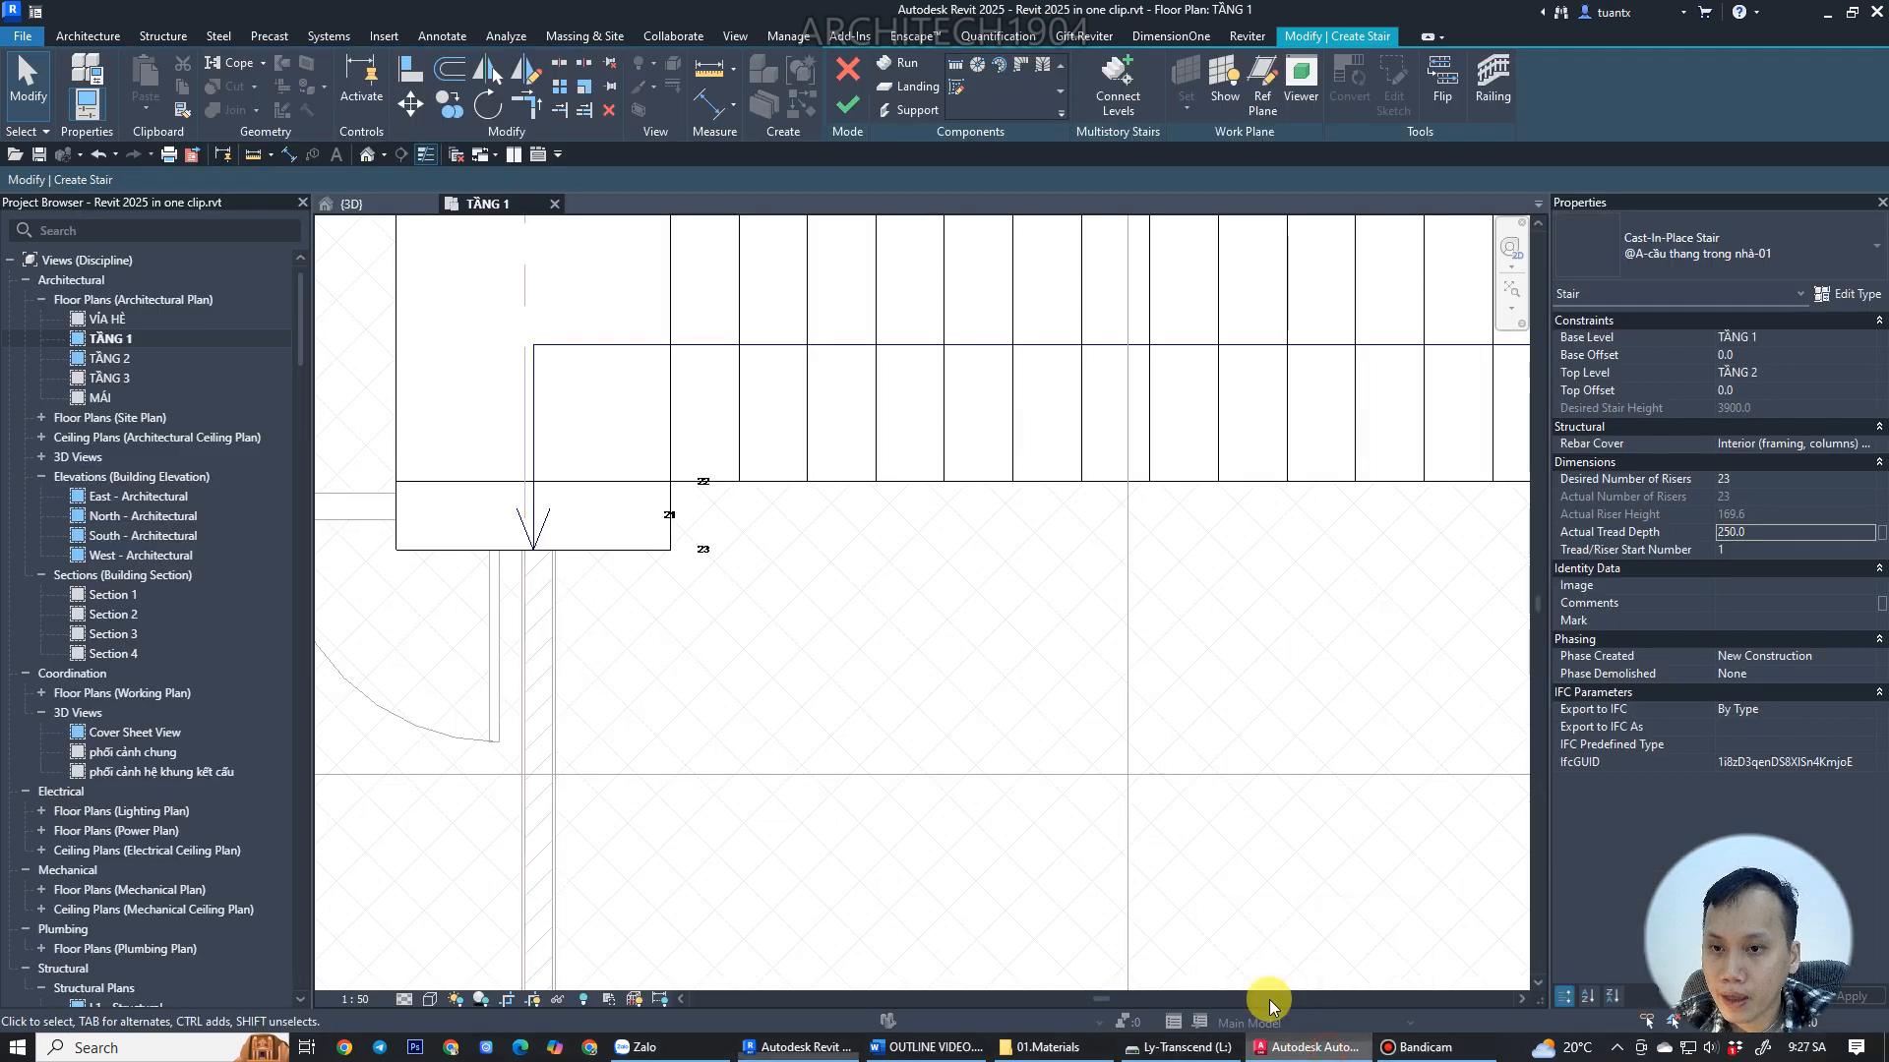
Delete the short end run and the landing at the left end of the stair.
{"action": "scroll", "coordinate": [897, 615], "scroll_direction": "down", "scroll_amount": 2}
{"action": "middle_click_drag", "start_coordinate": [897, 614], "coordinate": [570, 742]}
{"action": "scroll", "coordinate": [1114, 635], "scroll_direction": "down", "scroll_amount": 1}
{"action": "middle_click_drag", "start_coordinate": [1128, 651], "coordinate": [1218, 599]}
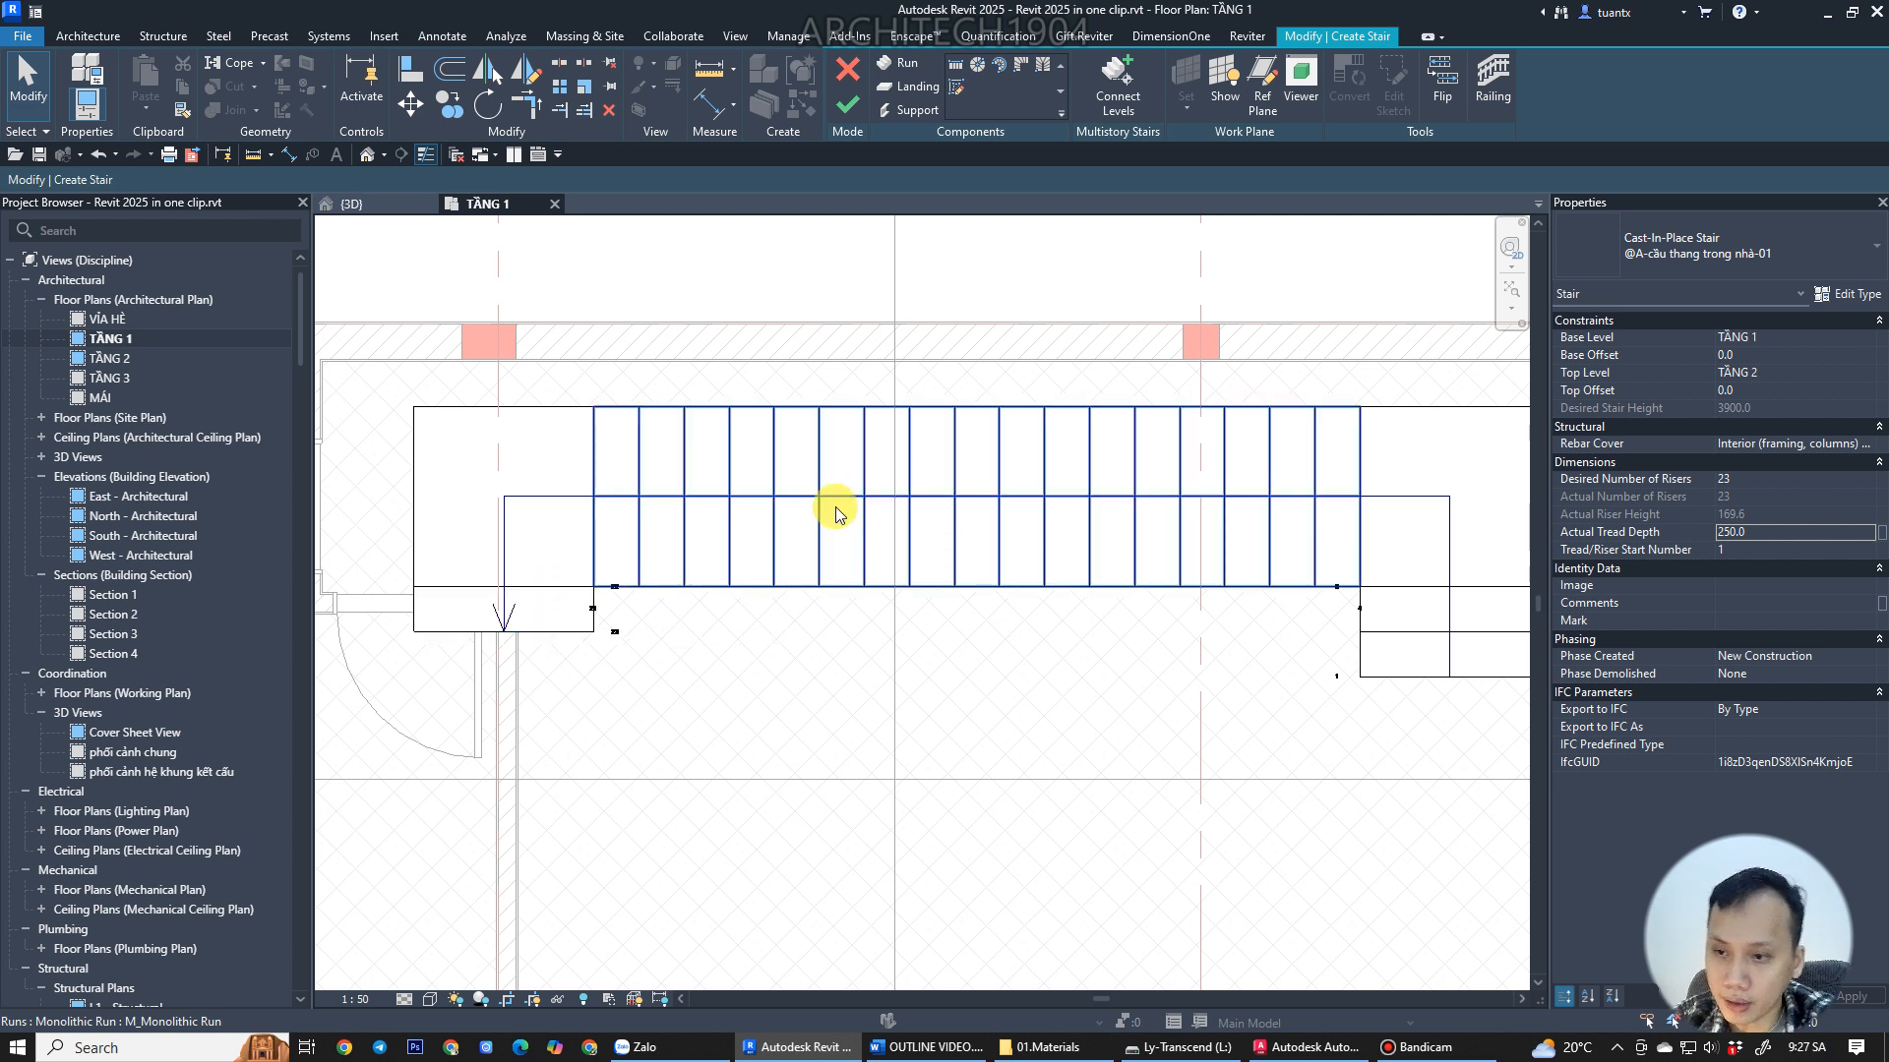
{"action": "left_click", "coordinate": [557, 610]}
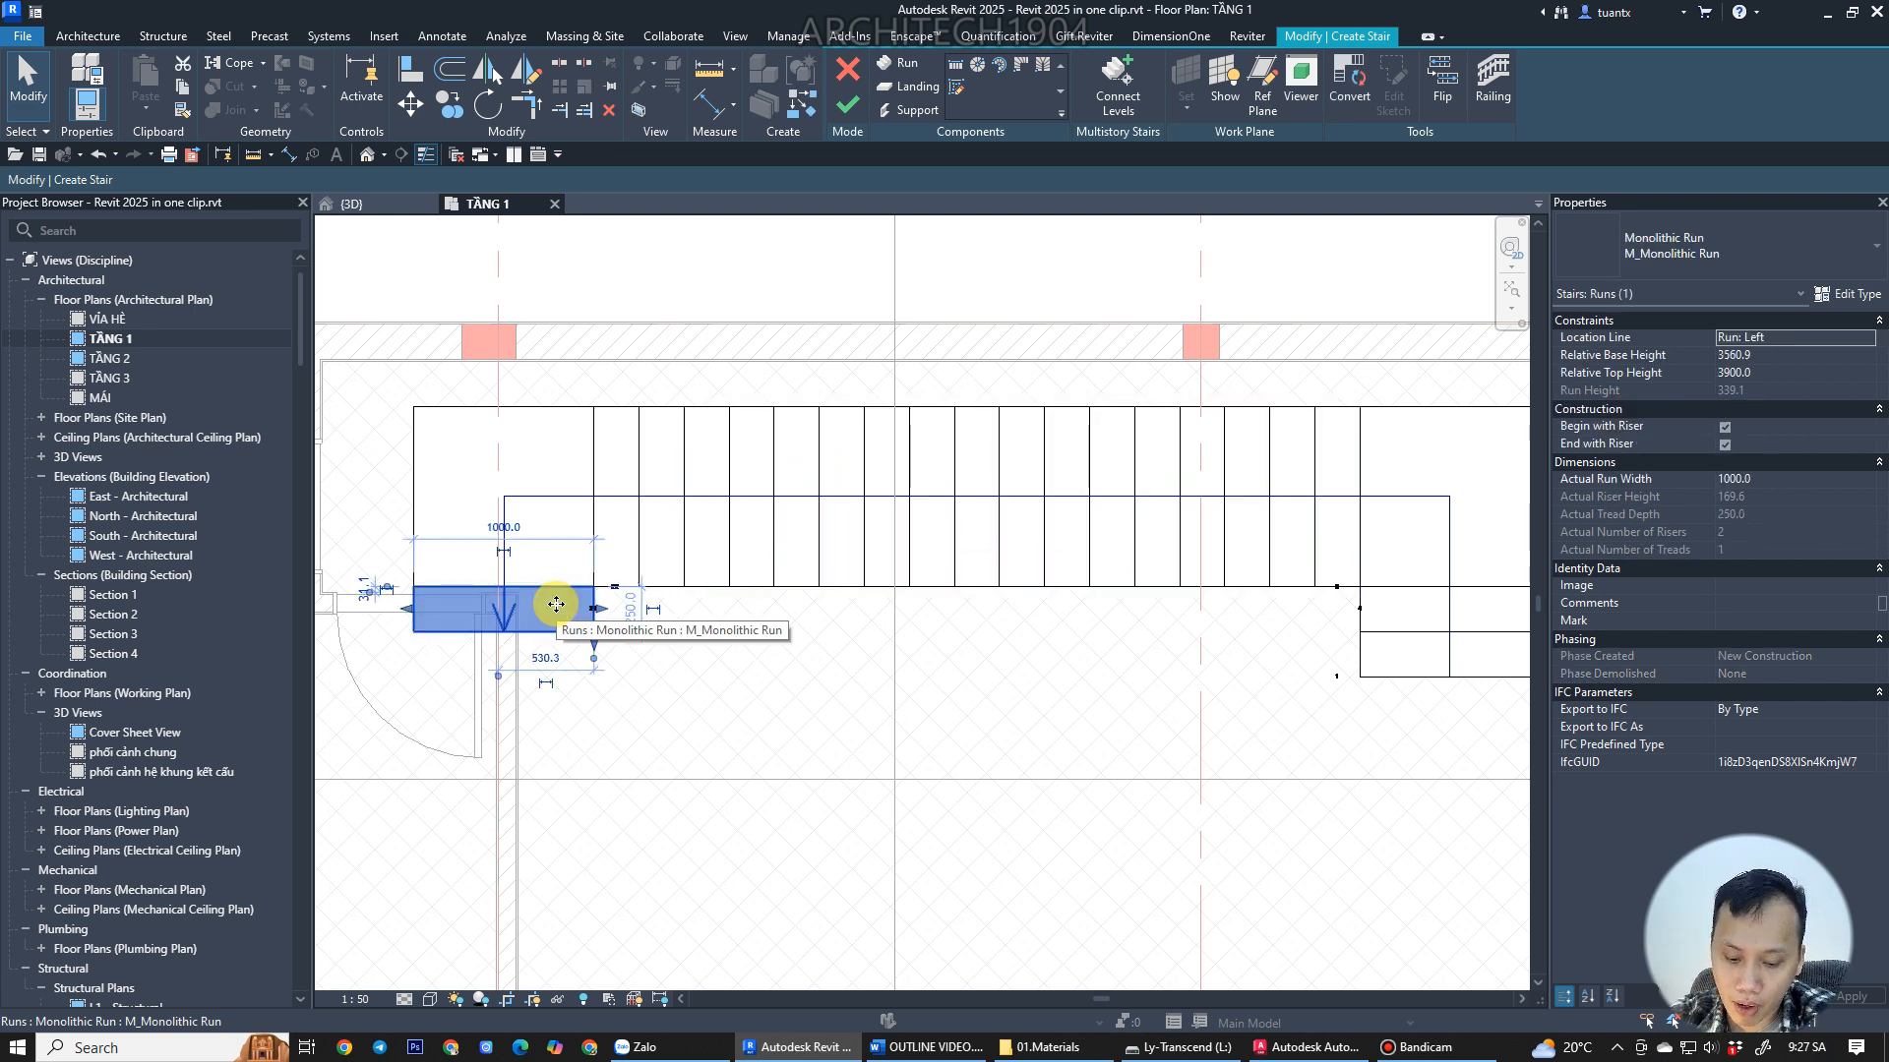
{"action": "key", "text": "Delete"}
{"action": "left_click", "coordinate": [566, 497]}
{"action": "key", "text": "Delete"}
Shorten the long horizontal run from its left end to about 4000 mm.
{"action": "left_click", "coordinate": [607, 503]}
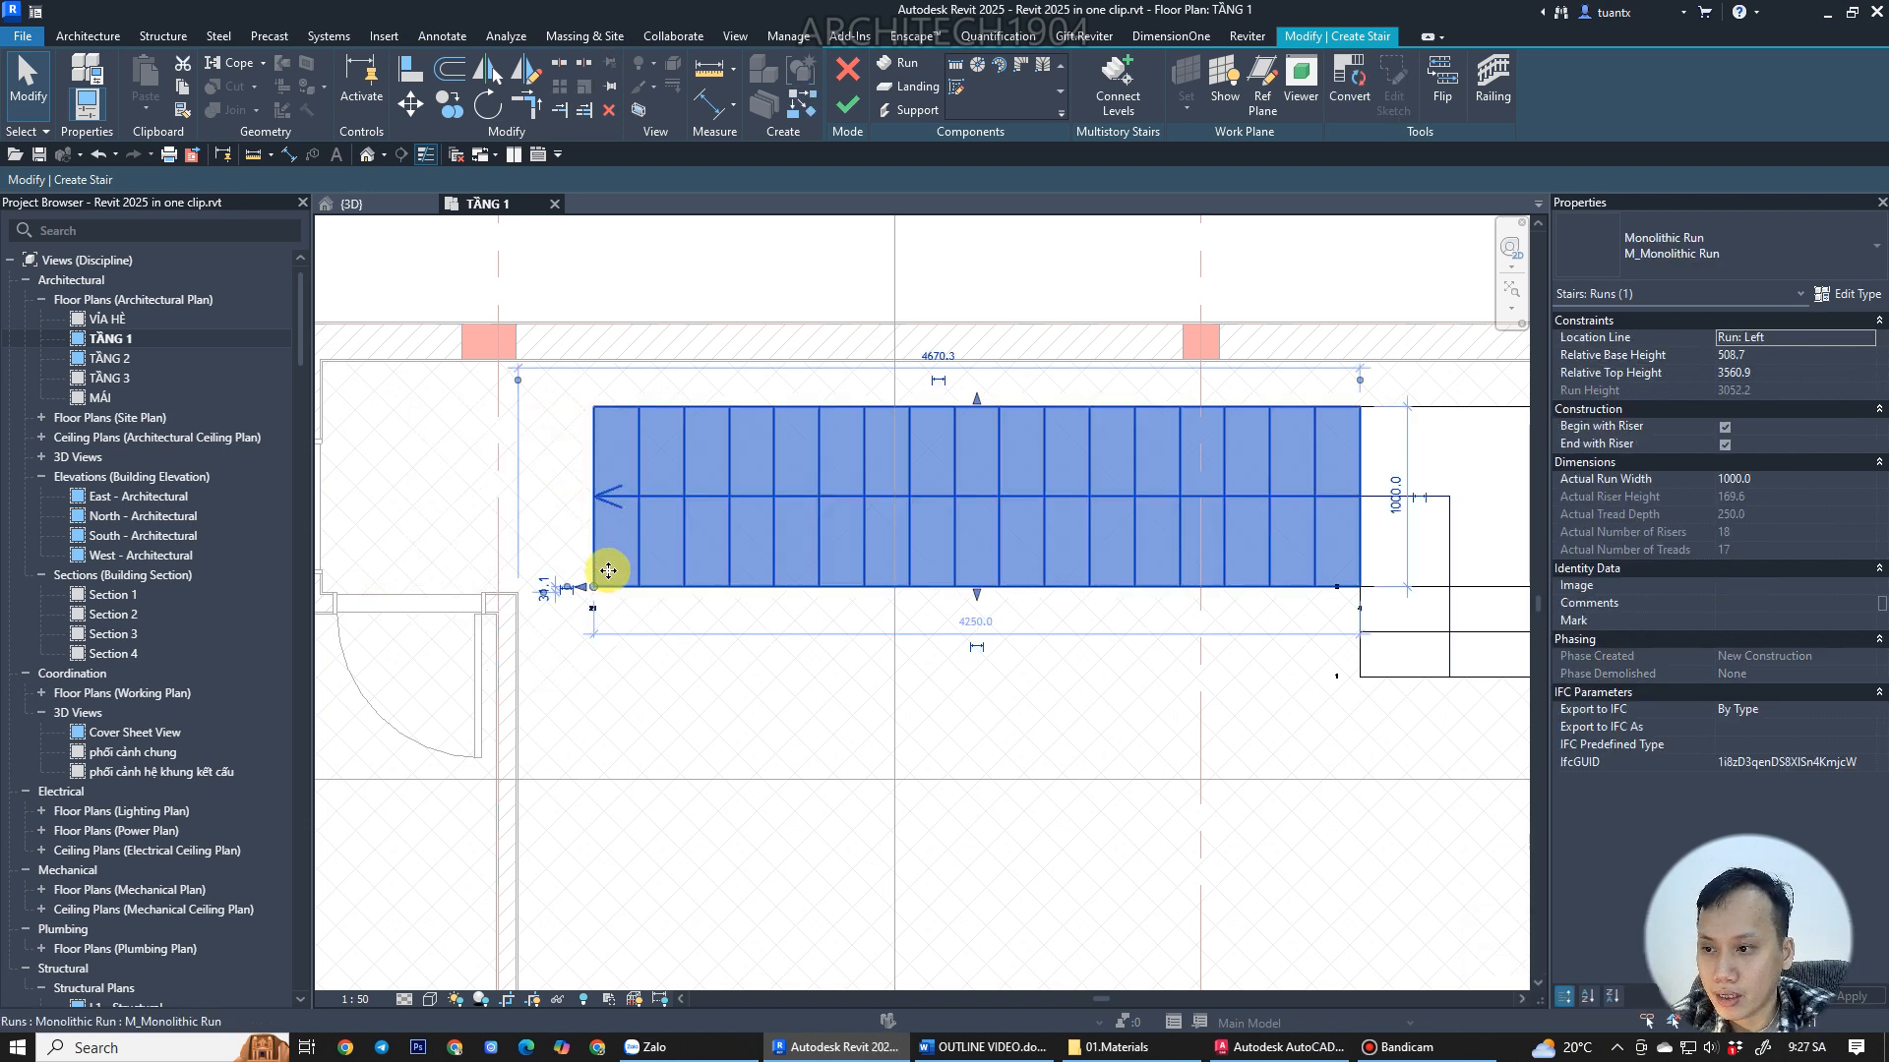
{"action": "scroll", "coordinate": [590, 585], "scroll_direction": "up", "scroll_amount": 2}
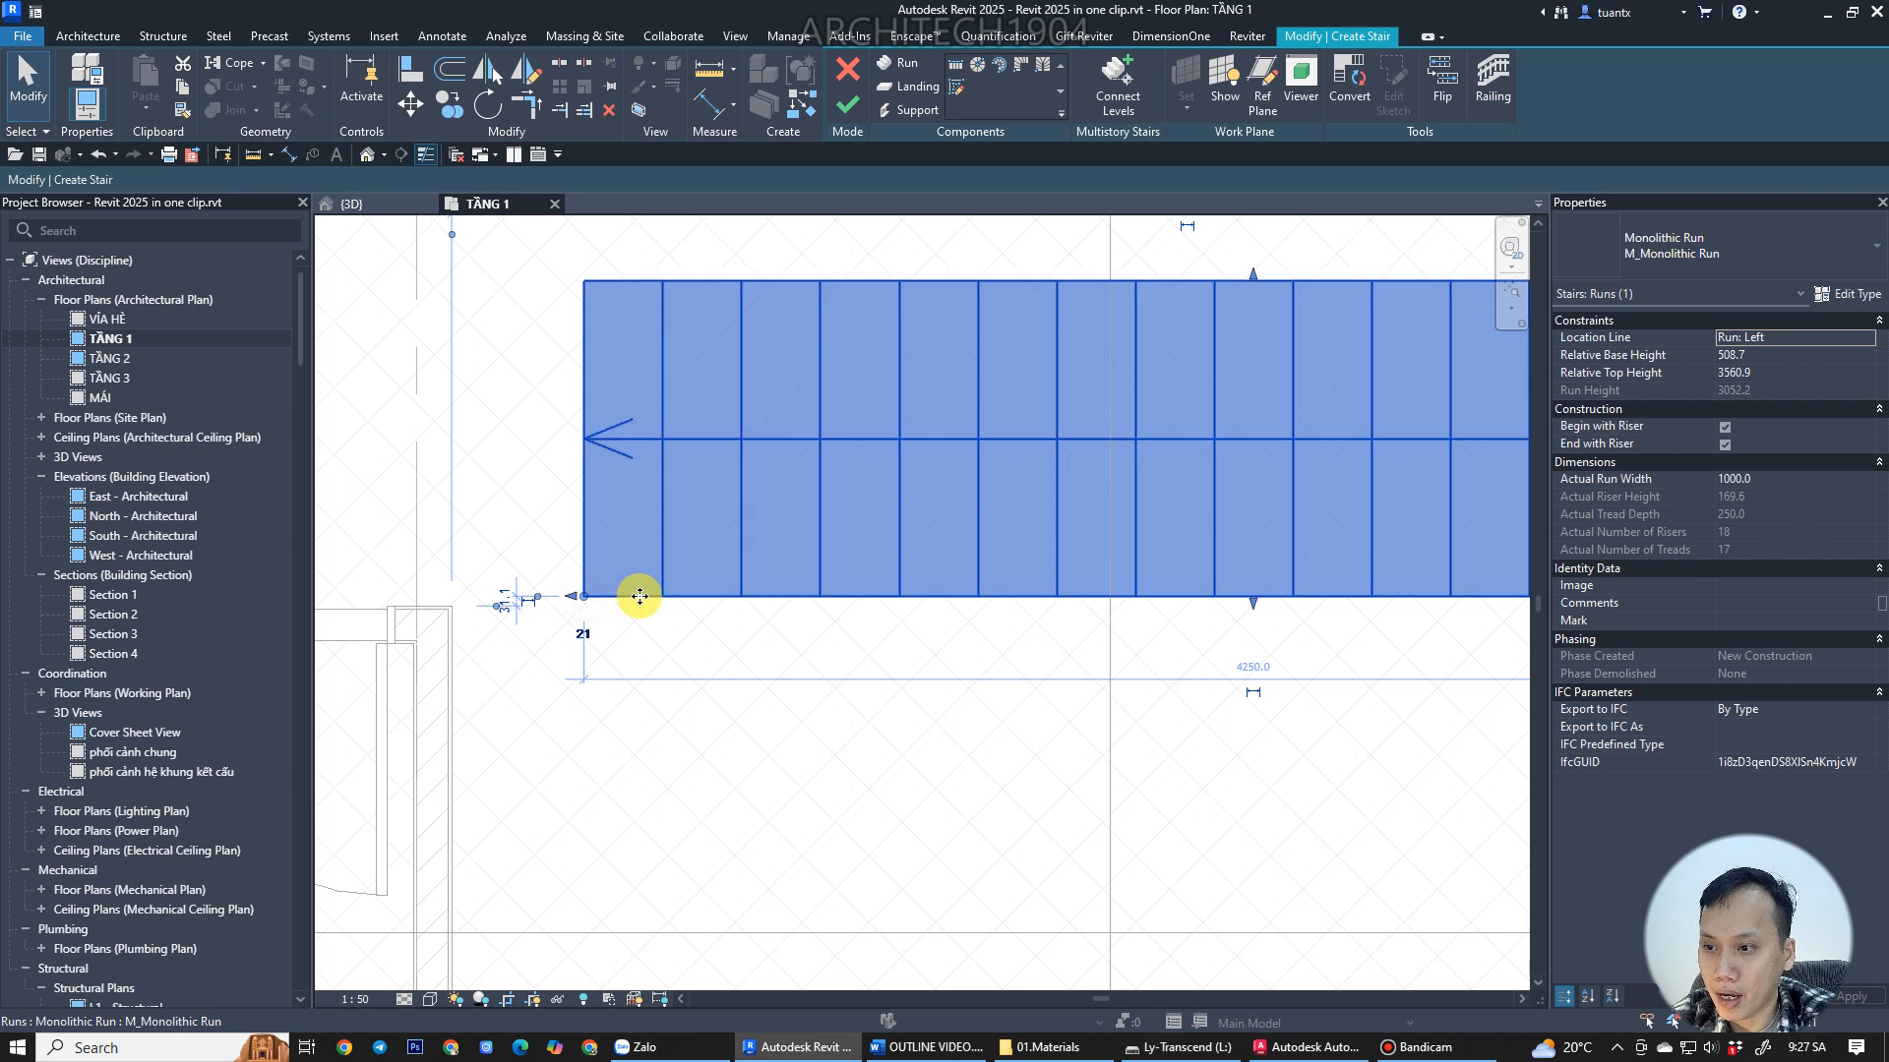
{"action": "left_click_drag", "start_coordinate": [605, 600], "coordinate": [662, 597]}
{"action": "scroll", "coordinate": [669, 597], "scroll_direction": "down", "scroll_amount": 3}
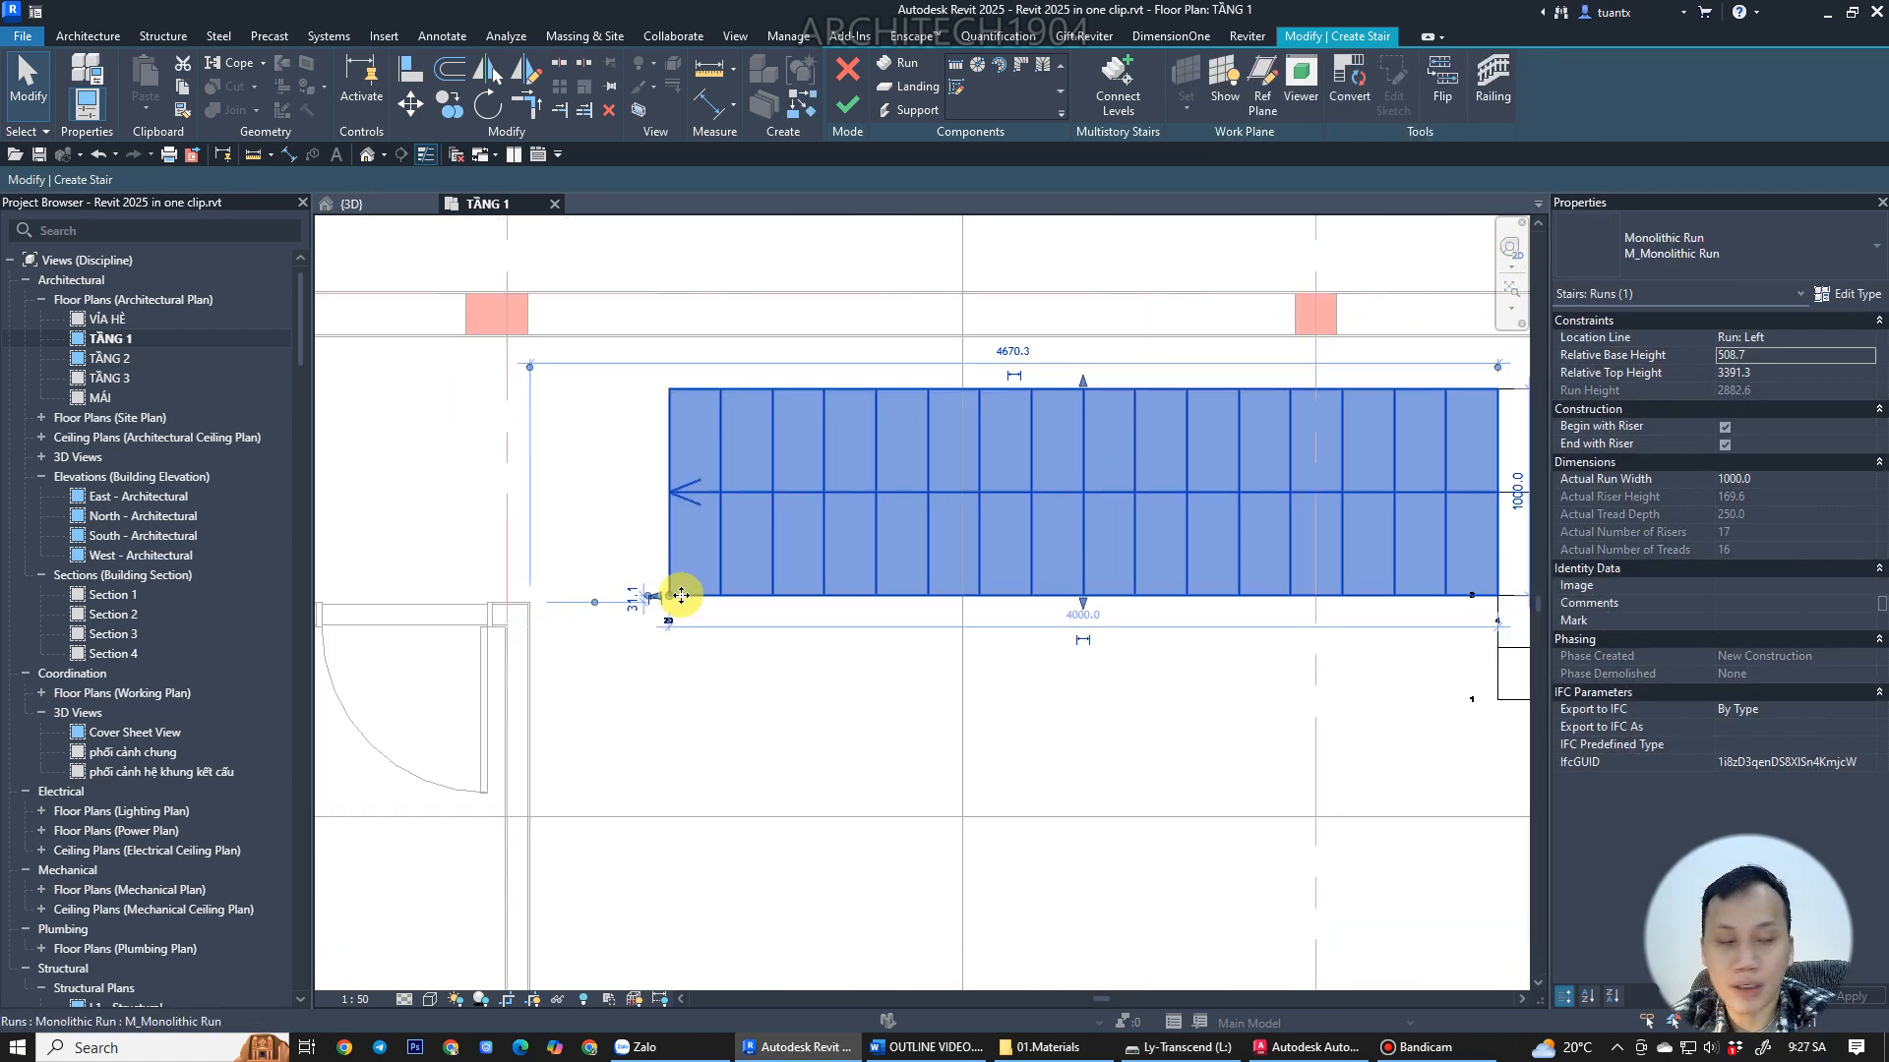
Sketch a short downward run starting from the left end of the long run.
{"action": "left_click", "coordinate": [907, 65]}
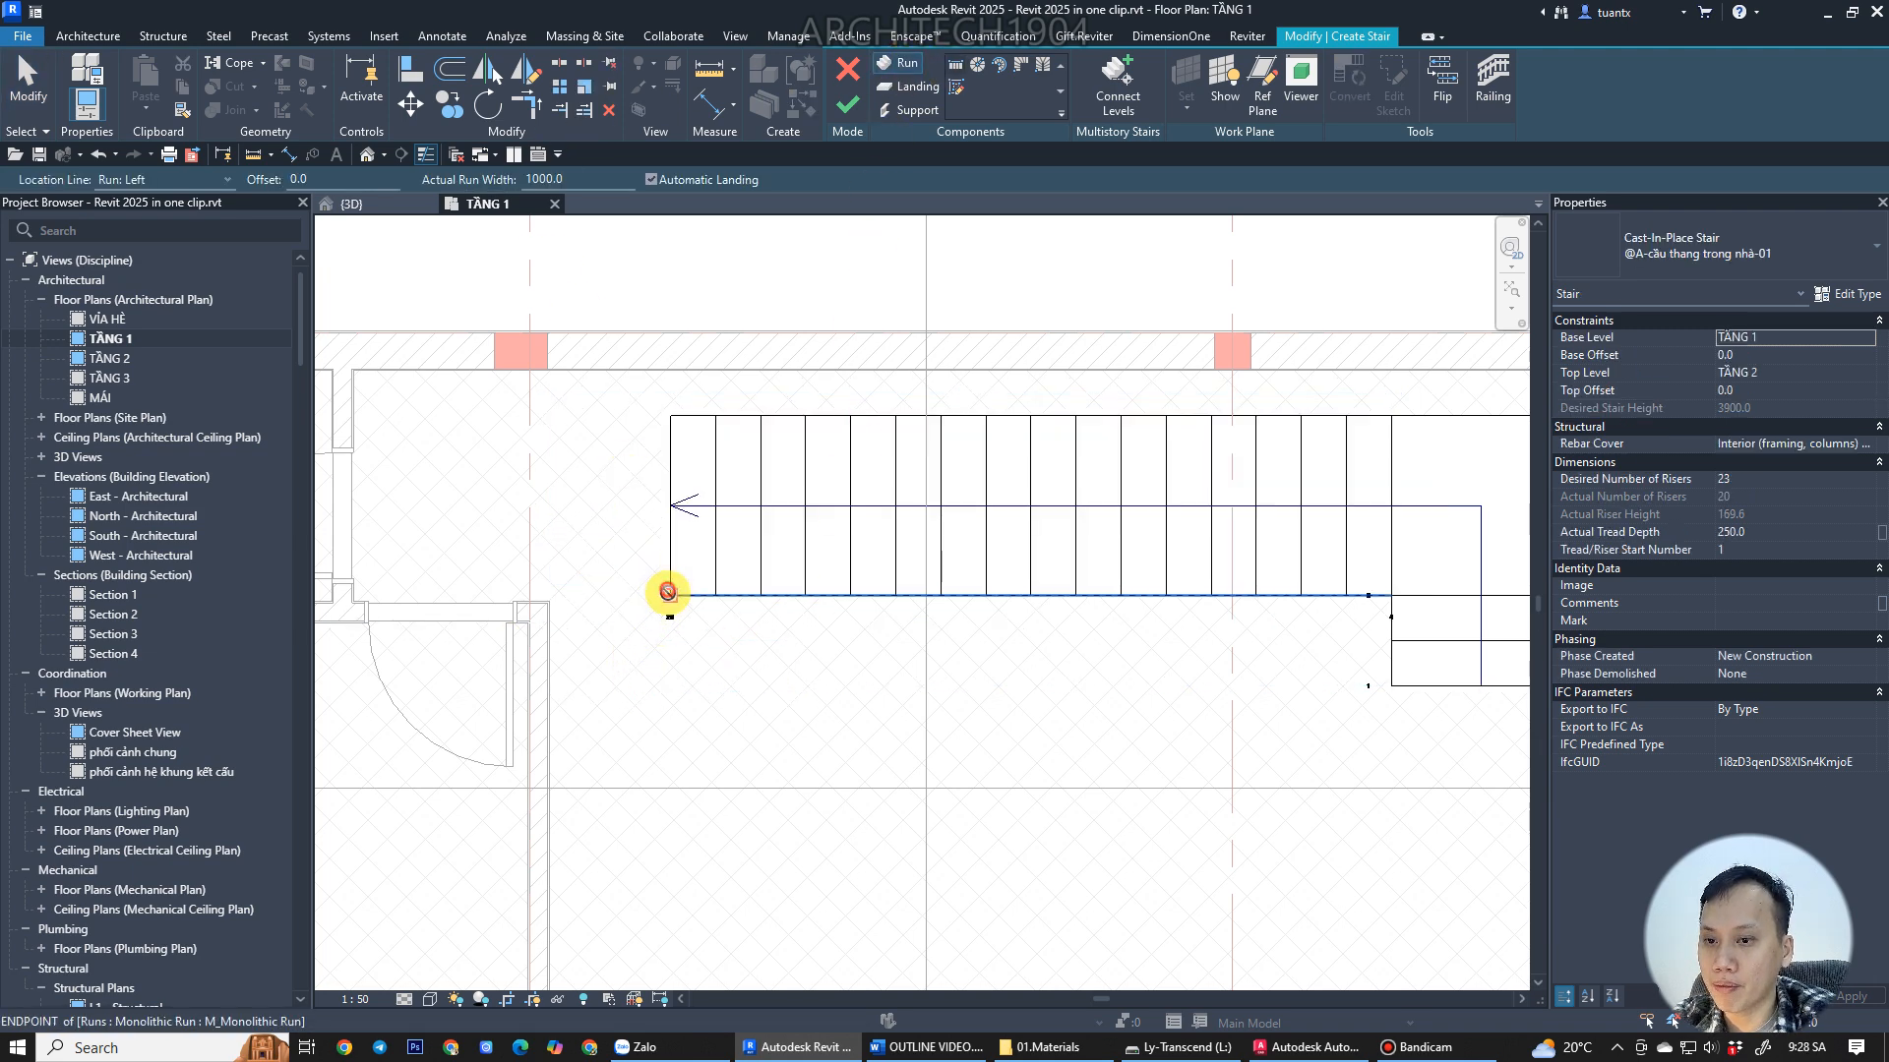
{"action": "left_click", "coordinate": [668, 593]}
{"action": "left_click", "coordinate": [673, 726]}
{"action": "scroll", "coordinate": [750, 655], "scroll_direction": "down", "scroll_amount": 2}
{"action": "key", "text": "Escape"}
Select all stair runs and landings and move them right so the right landing meets the wall face.
{"action": "middle_click_drag", "start_coordinate": [604, 647], "coordinate": [454, 648]}
{"action": "middle_click_drag", "start_coordinate": [608, 598], "coordinate": [802, 601]}
{"action": "left_click_drag", "start_coordinate": [543, 331], "coordinate": [1372, 836]}
{"action": "left_click", "coordinate": [409, 104]}
{"action": "scroll", "coordinate": [1254, 551], "scroll_direction": "up", "scroll_amount": 6}
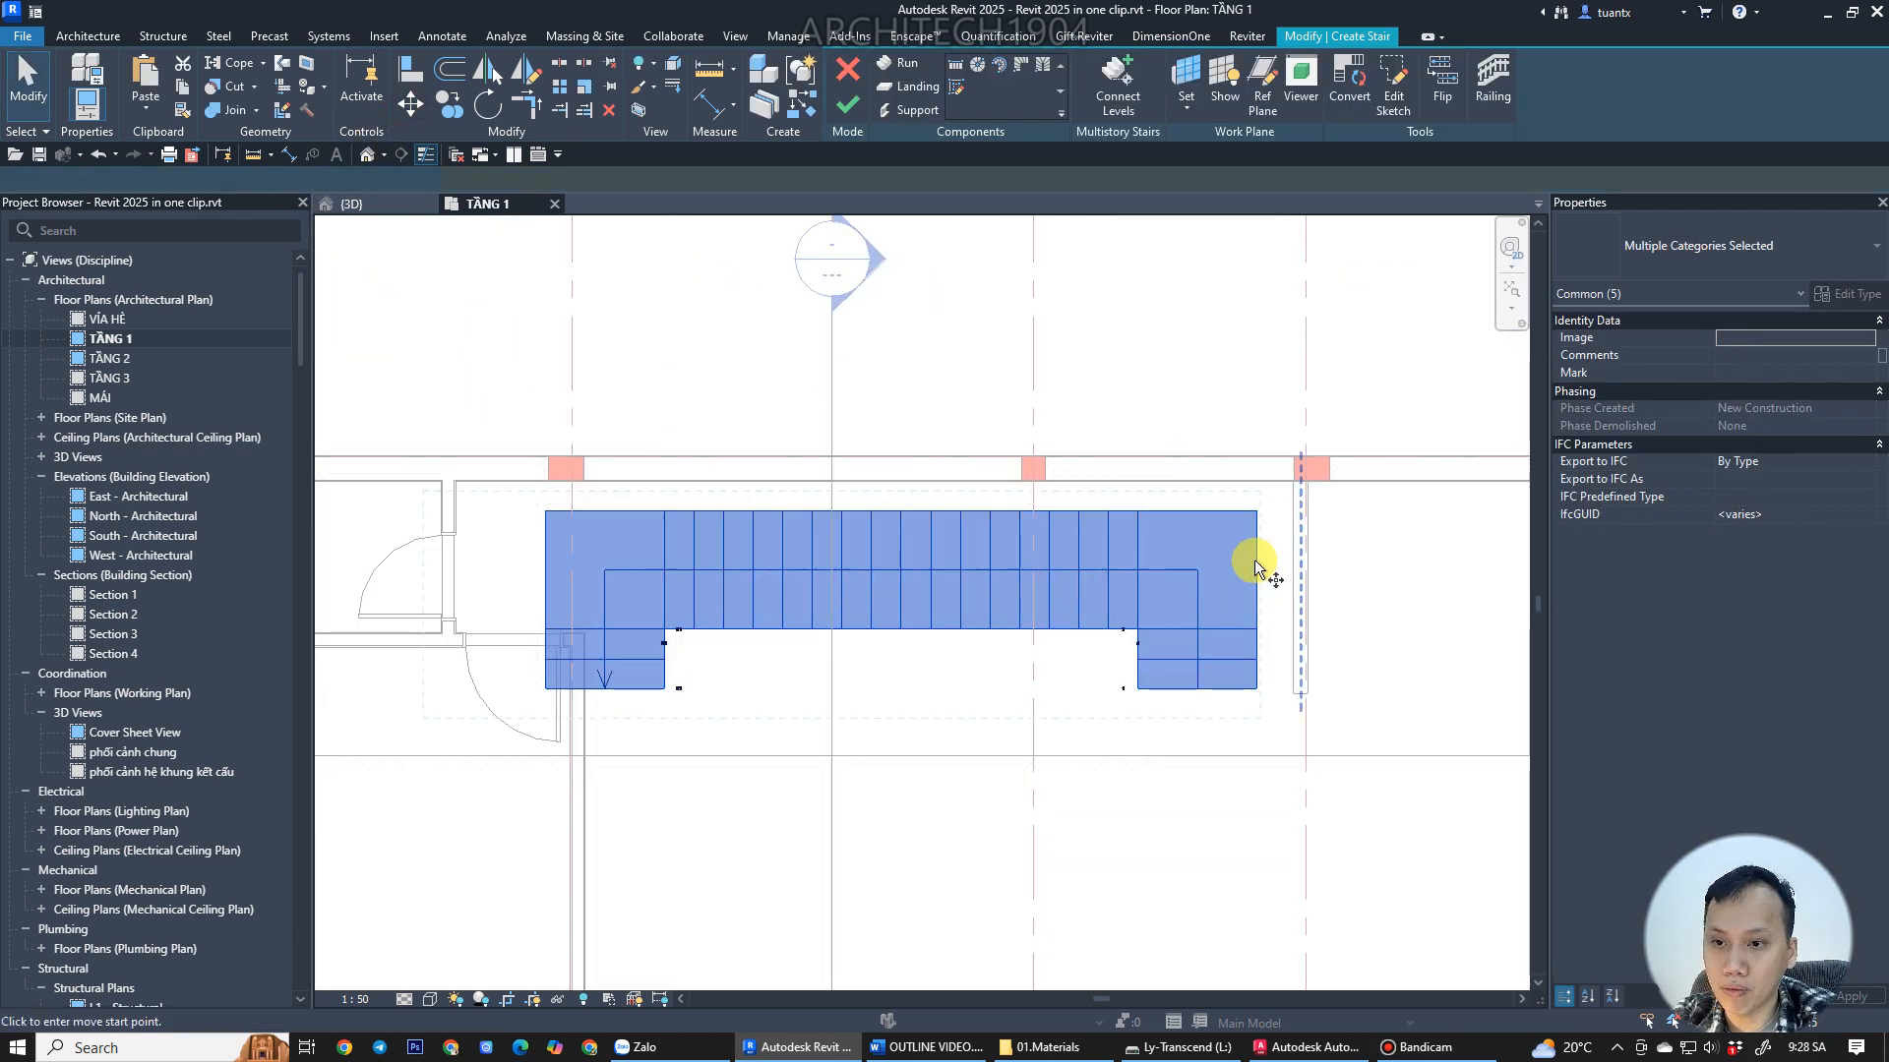
{"action": "middle_click_drag", "start_coordinate": [1256, 498], "coordinate": [1000, 592]}
{"action": "left_click", "coordinate": [995, 558]}
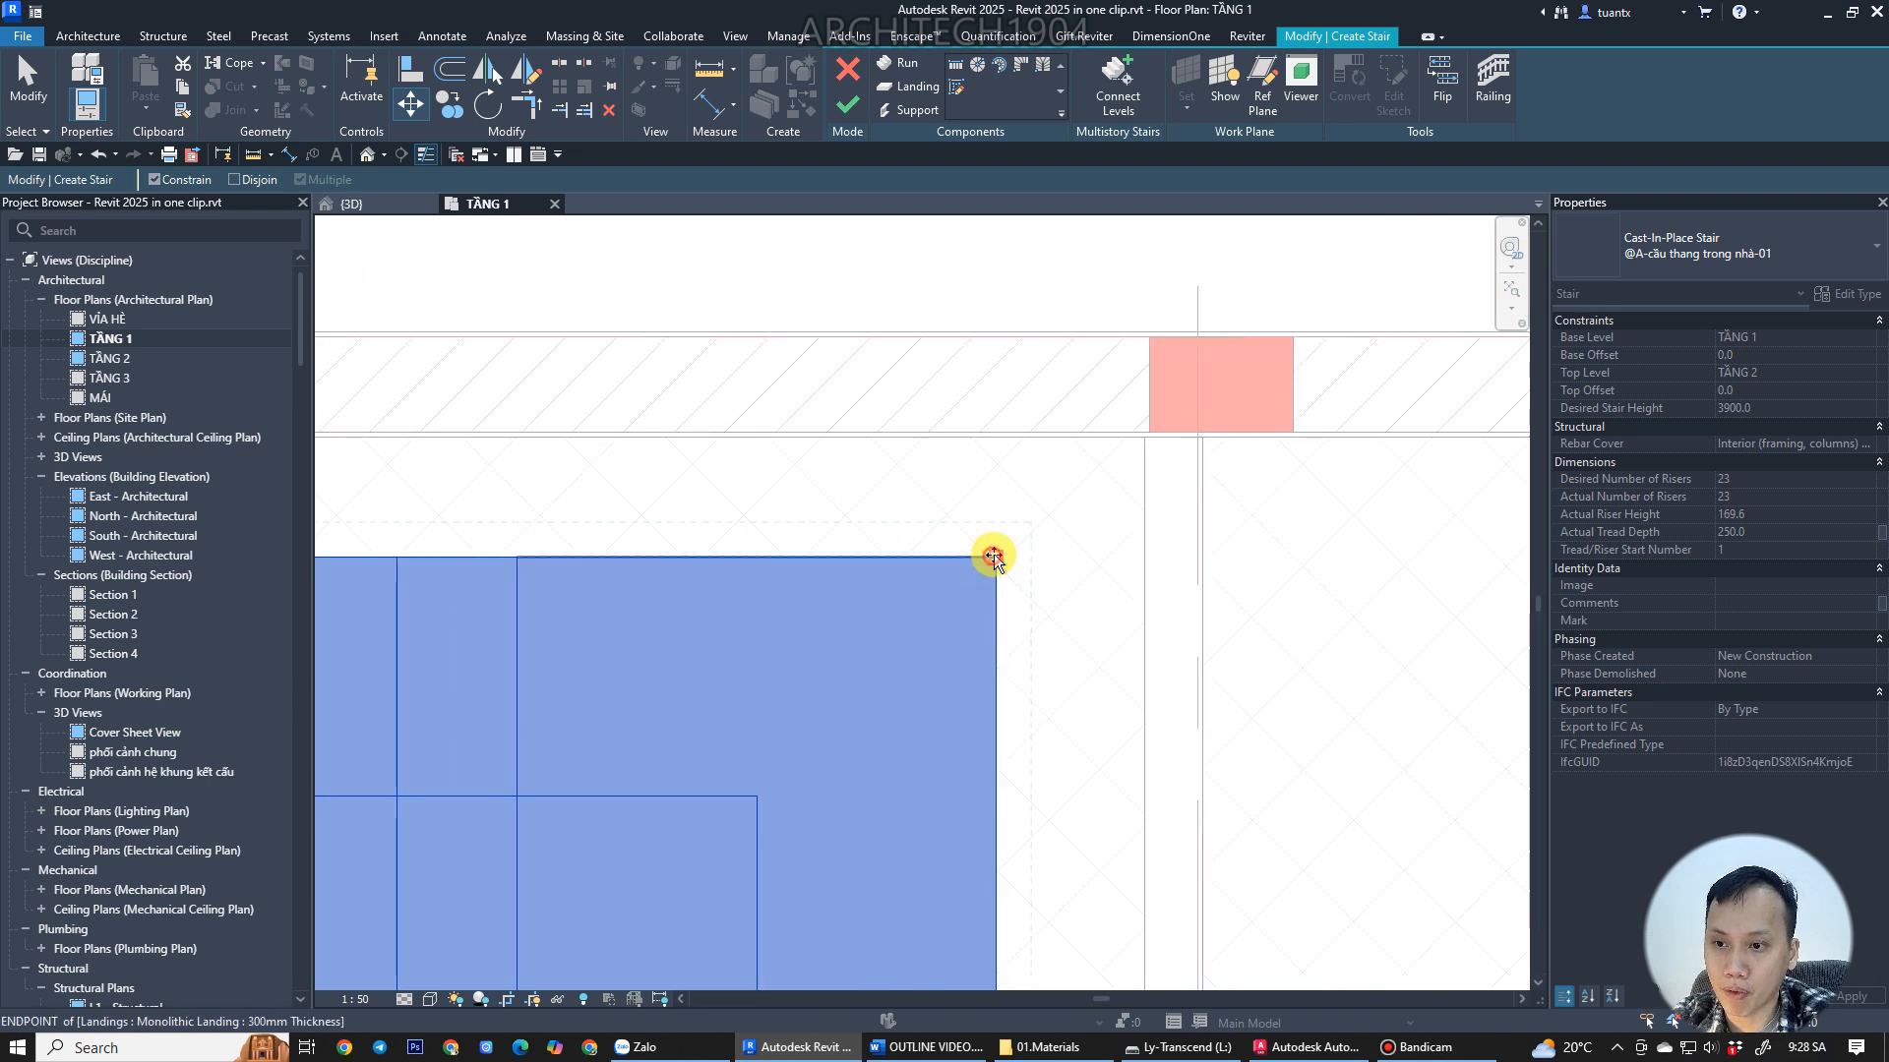
{"action": "left_click", "coordinate": [1141, 539]}
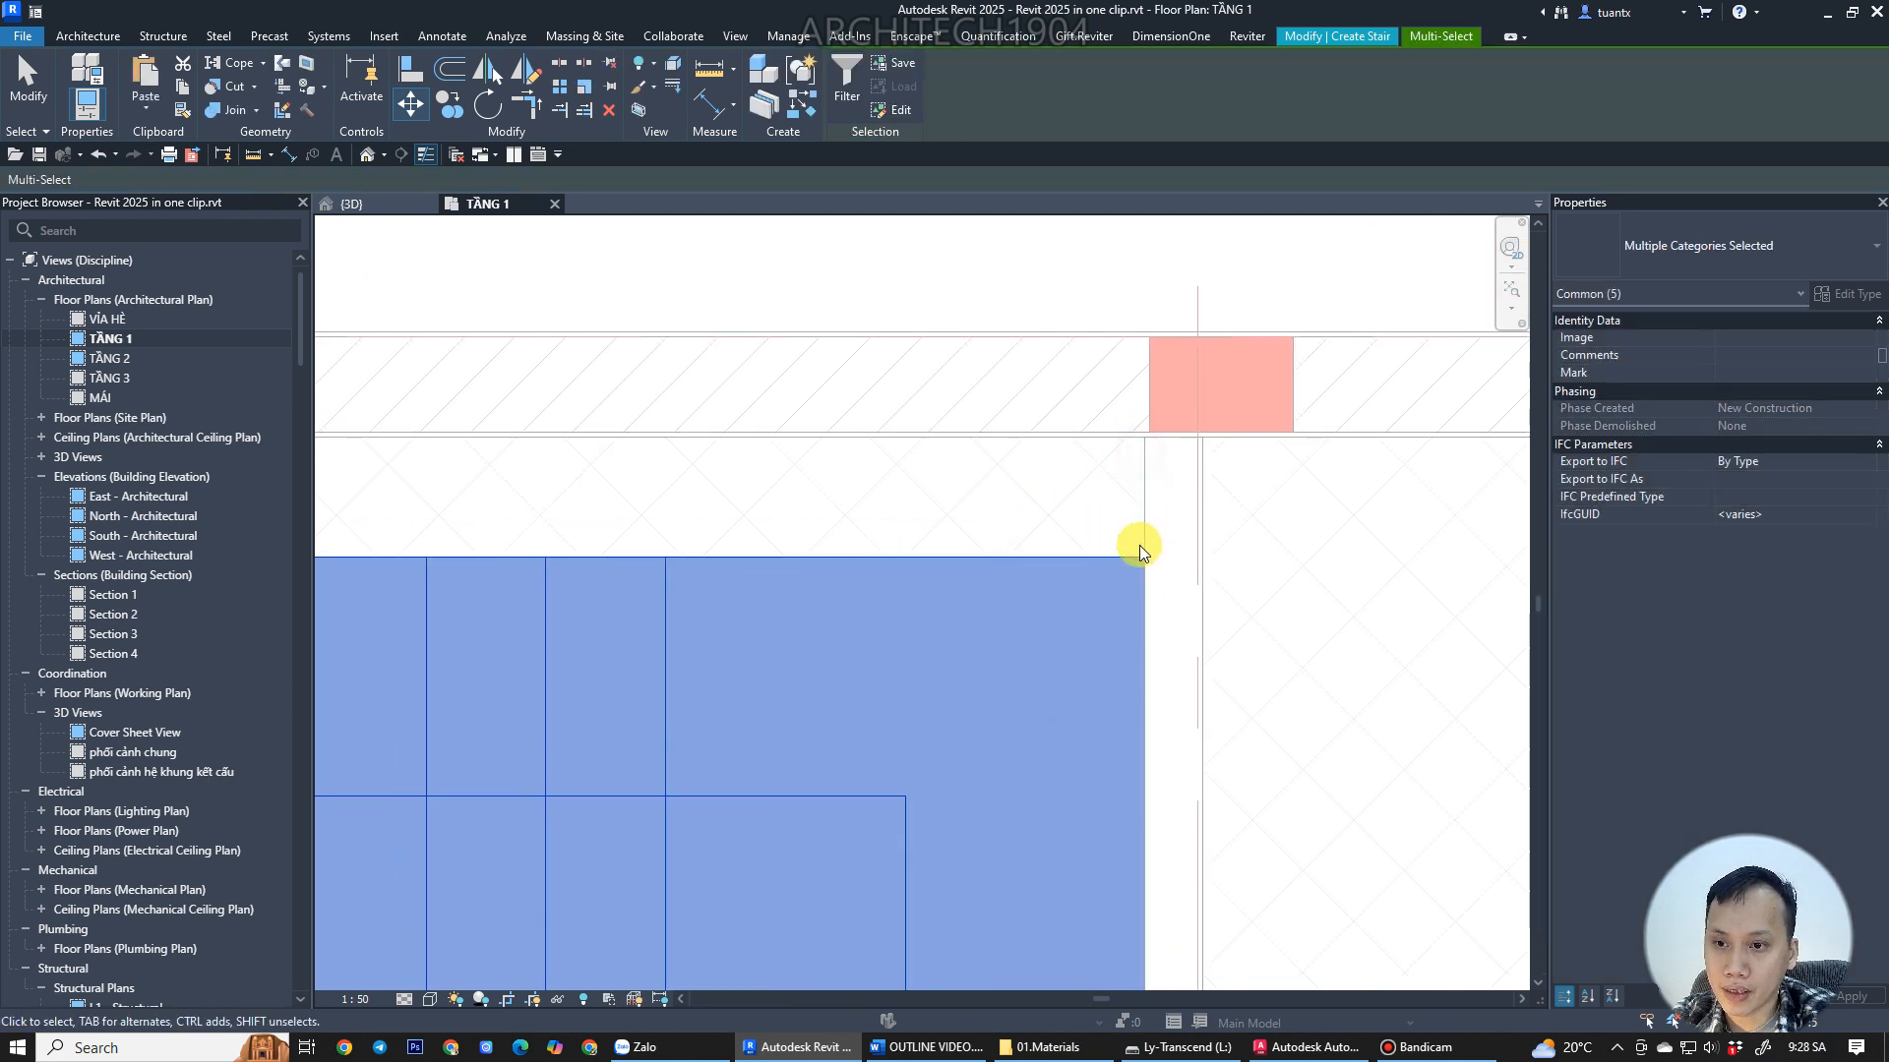
Compare the sketched stair layout with the staircase in the AutoCAD drawing.
{"action": "left_click_drag", "start_coordinate": [1123, 568], "coordinate": [1139, 439]}
{"action": "scroll", "coordinate": [1043, 523], "scroll_direction": "down", "scroll_amount": 5}
{"action": "middle_click_drag", "start_coordinate": [856, 575], "coordinate": [1400, 478]}
{"action": "middle_click_drag", "start_coordinate": [1342, 553], "coordinate": [953, 546]}
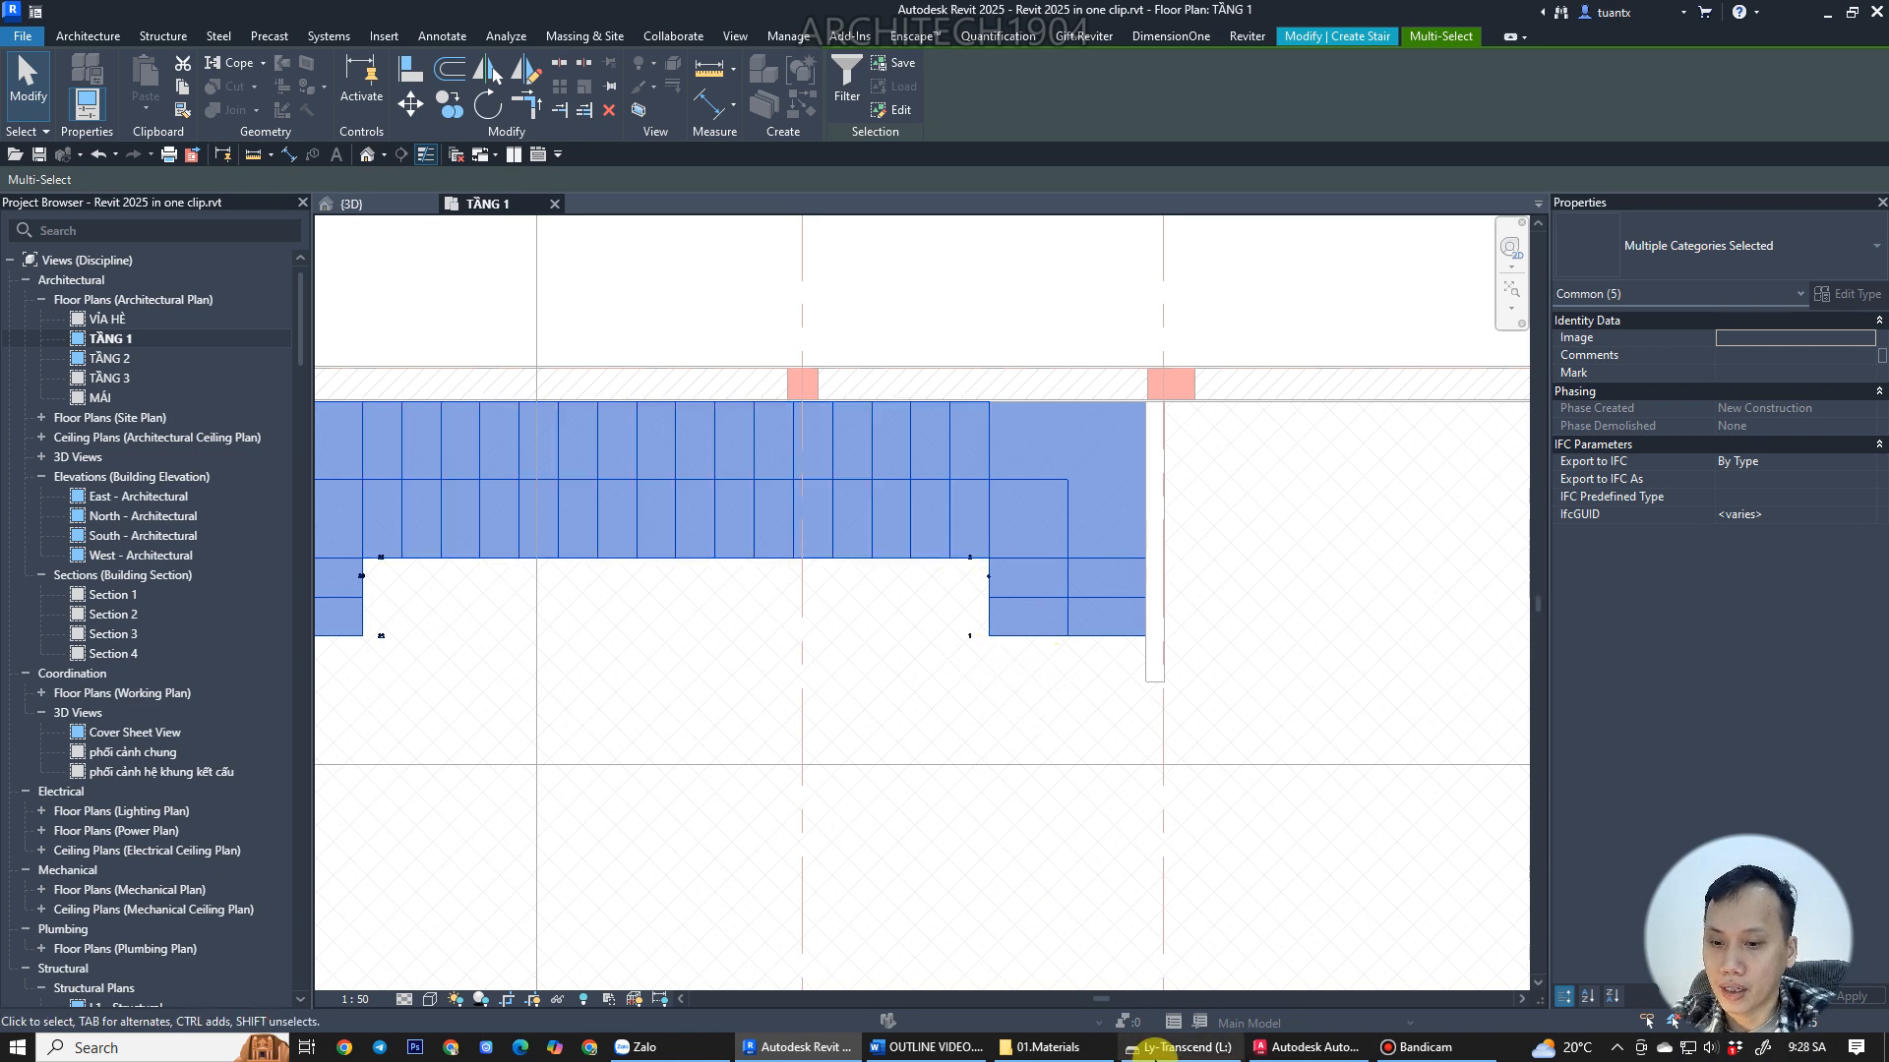
{"action": "left_click", "coordinate": [1308, 1048]}
{"action": "scroll", "coordinate": [1269, 634], "scroll_direction": "down", "scroll_amount": 3}
{"action": "middle_click_drag", "start_coordinate": [1269, 634], "coordinate": [1193, 974]}
{"action": "middle_click_drag", "start_coordinate": [1131, 602], "coordinate": [1085, 969]}
{"action": "middle_click_drag", "start_coordinate": [1151, 492], "coordinate": [1143, 861]}
{"action": "scroll", "coordinate": [1202, 481], "scroll_direction": "up", "scroll_amount": 4}
{"action": "scroll", "coordinate": [1170, 736], "scroll_direction": "down", "scroll_amount": 6}
{"action": "middle_click_drag", "start_coordinate": [1170, 738], "coordinate": [1151, 439]}
{"action": "scroll", "coordinate": [1133, 769], "scroll_direction": "up", "scroll_amount": 4}
{"action": "scroll", "coordinate": [1058, 895], "scroll_direction": "down", "scroll_amount": 4}
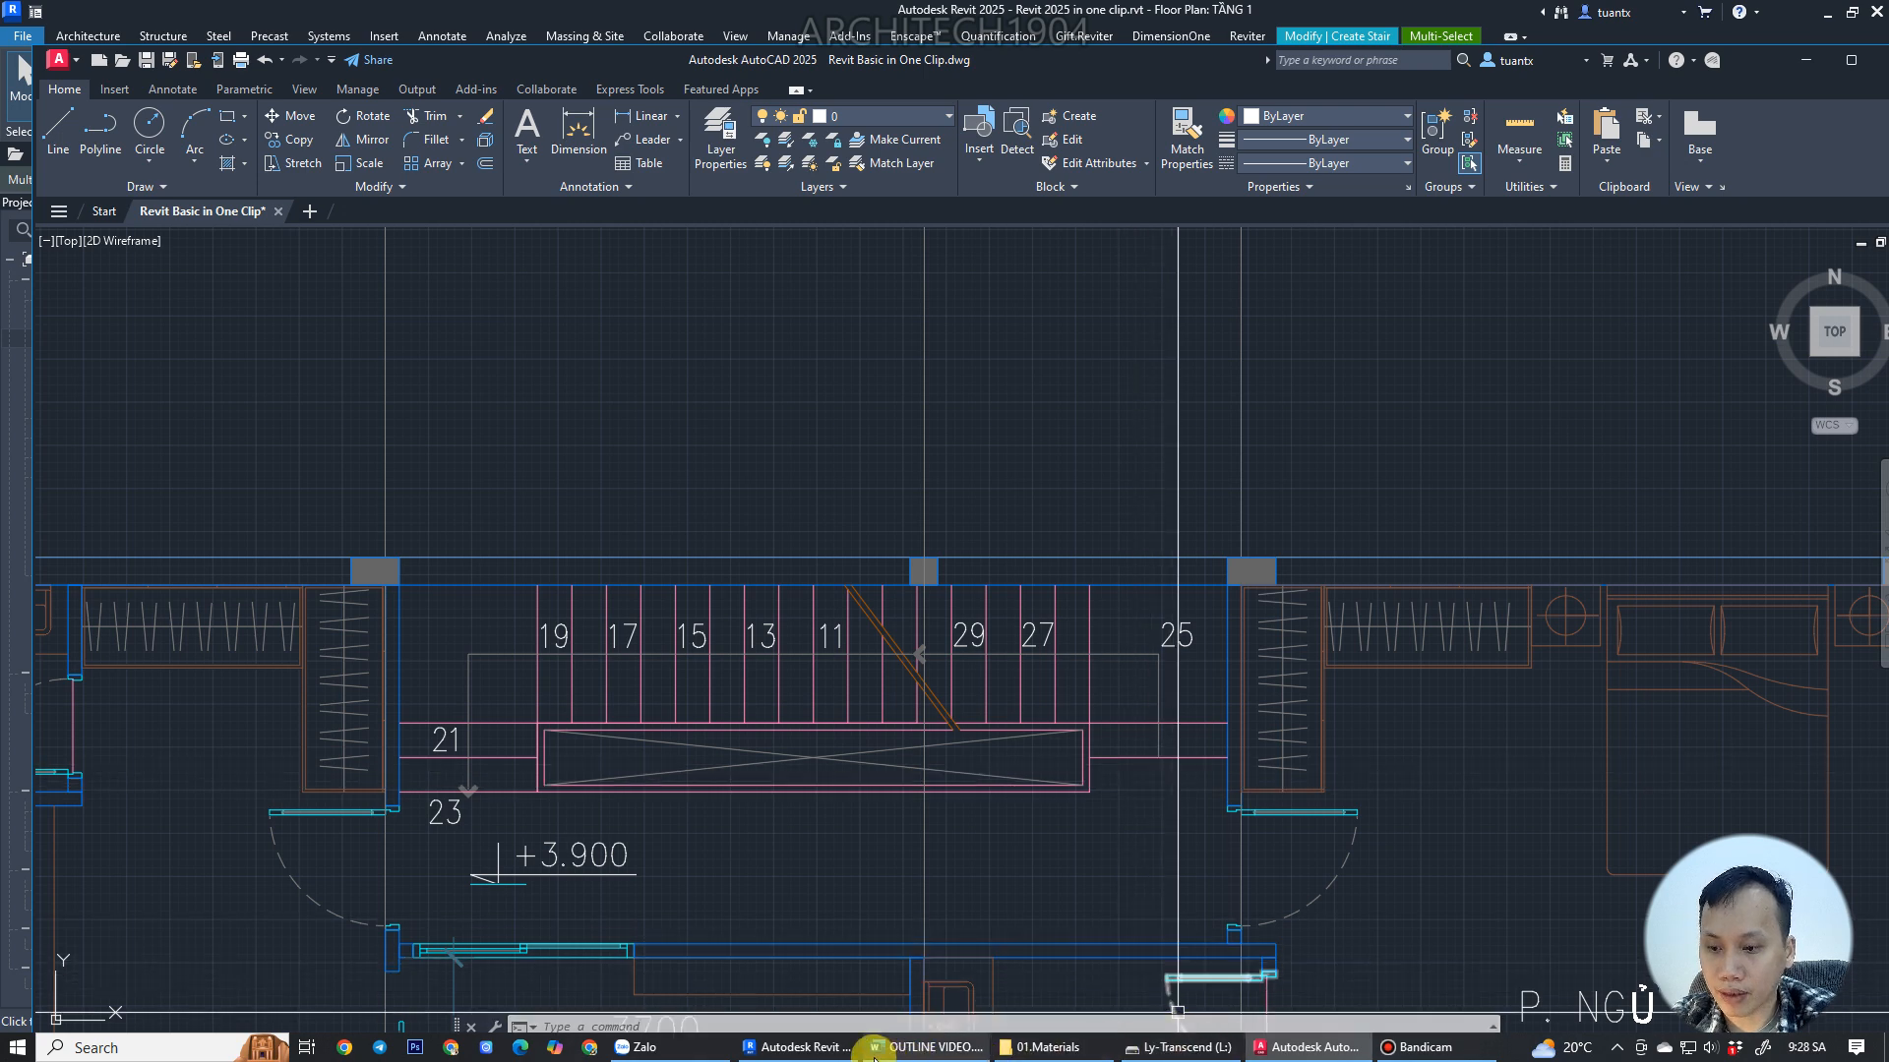
Return to Revit and finish the stair edit mode.
{"action": "left_click", "coordinate": [799, 1046]}
{"action": "scroll", "coordinate": [605, 595], "scroll_direction": "up", "scroll_amount": 1}
{"action": "middle_click_drag", "start_coordinate": [606, 594], "coordinate": [788, 616]}
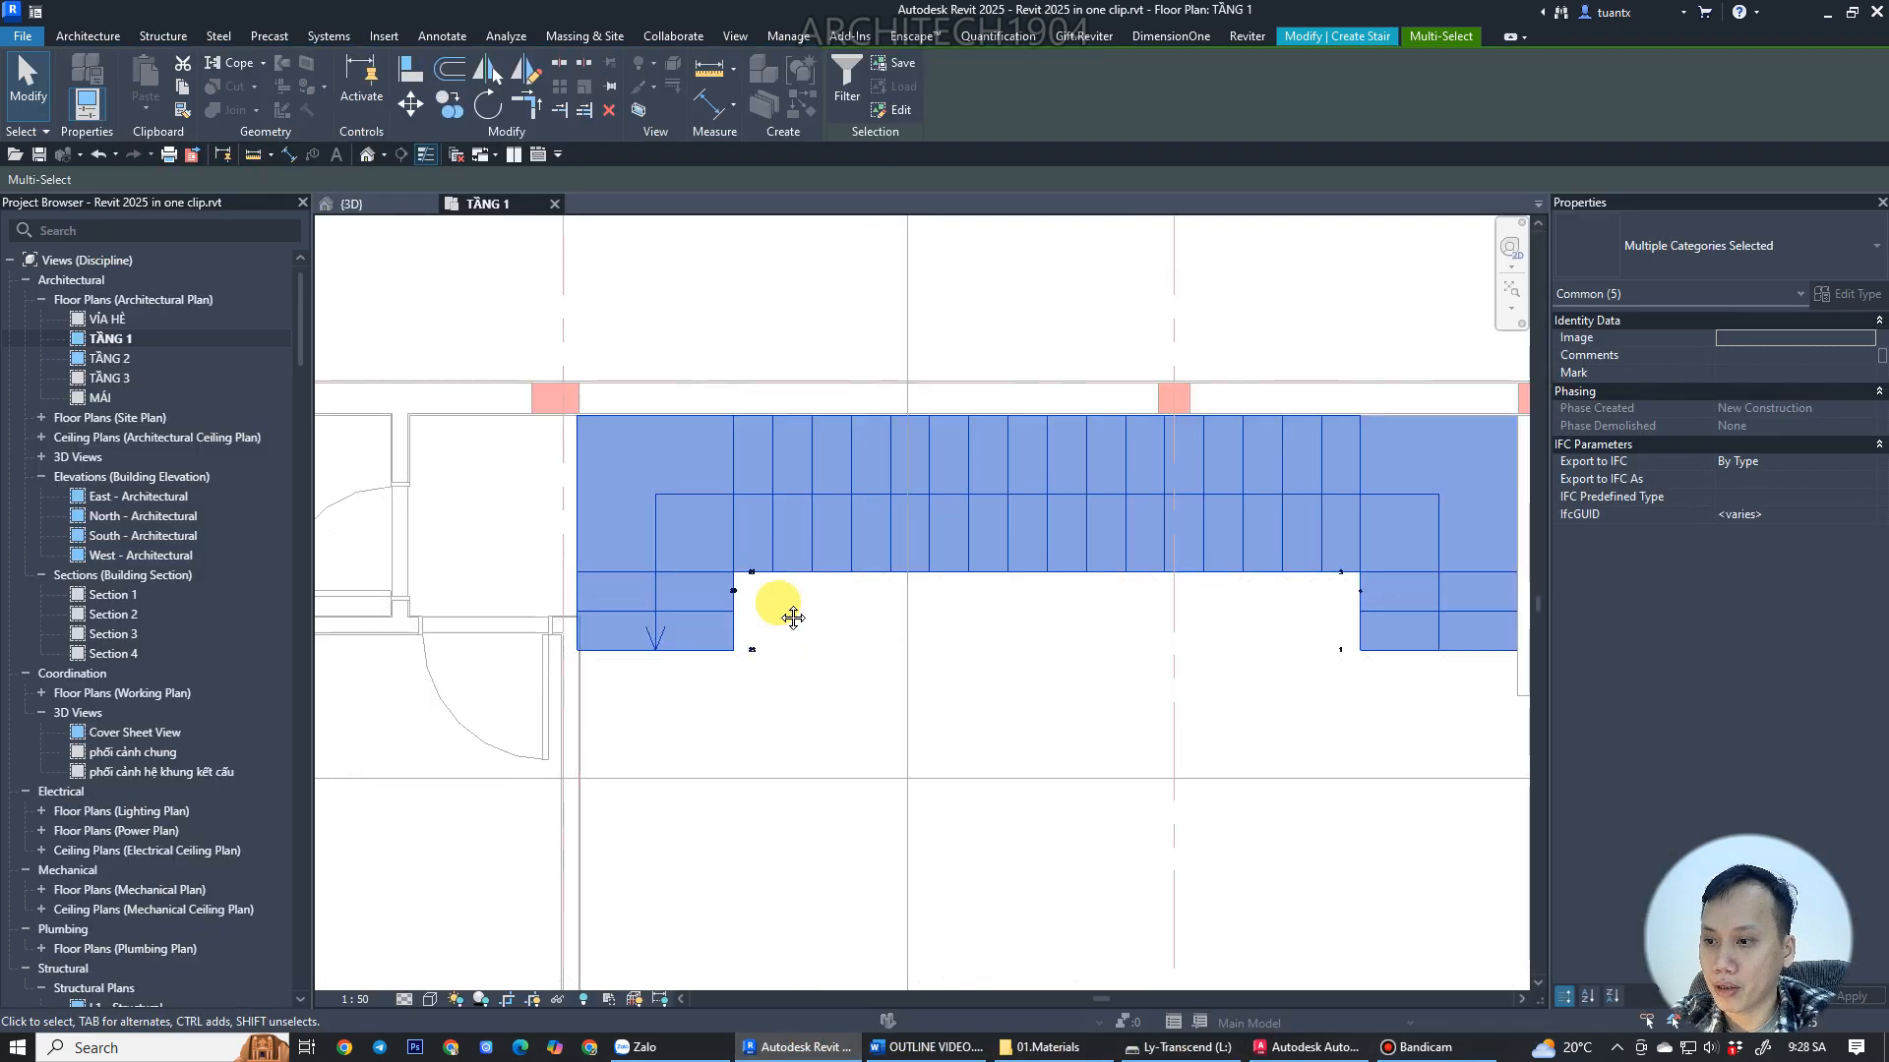
{"action": "scroll", "coordinate": [1152, 594], "scroll_direction": "up", "scroll_amount": 1}
{"action": "middle_click_drag", "start_coordinate": [1152, 595], "coordinate": [957, 658]}
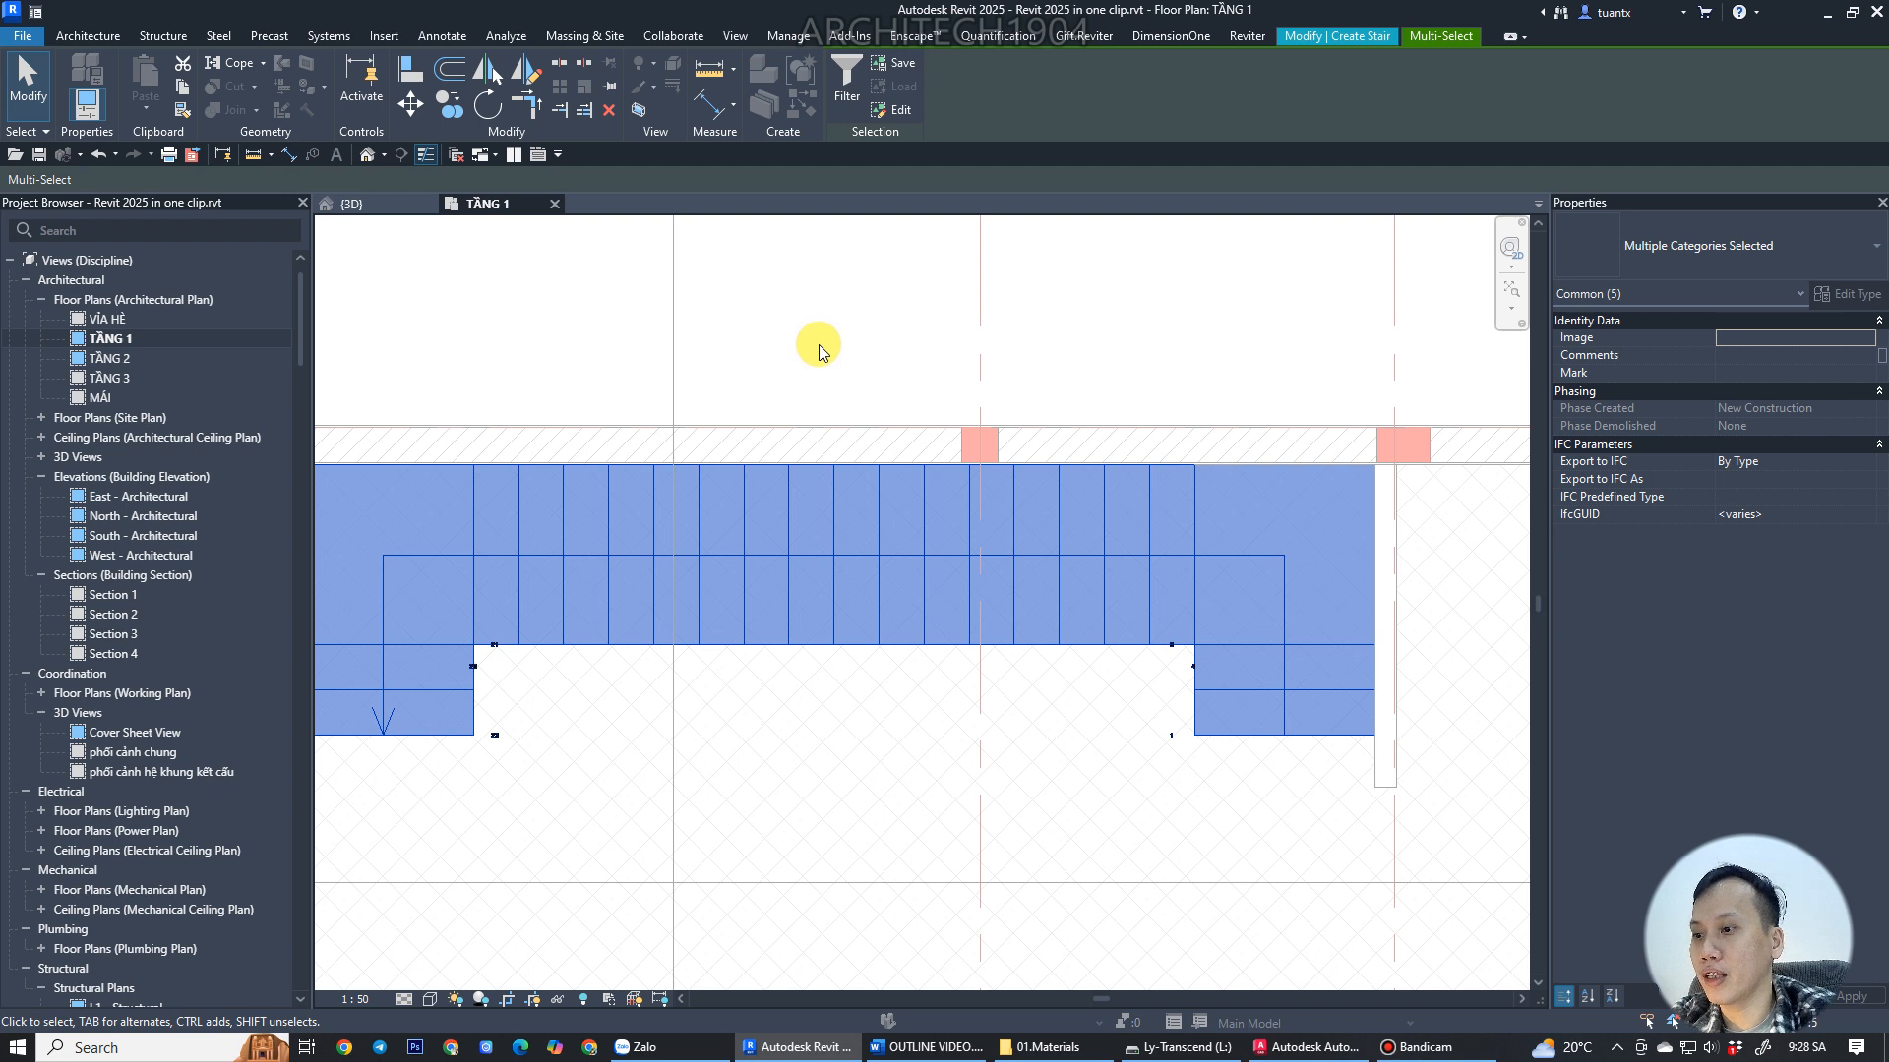
{"action": "scroll", "coordinate": [818, 342], "scroll_direction": "down", "scroll_amount": 2}
{"action": "left_click", "coordinate": [800, 305]}
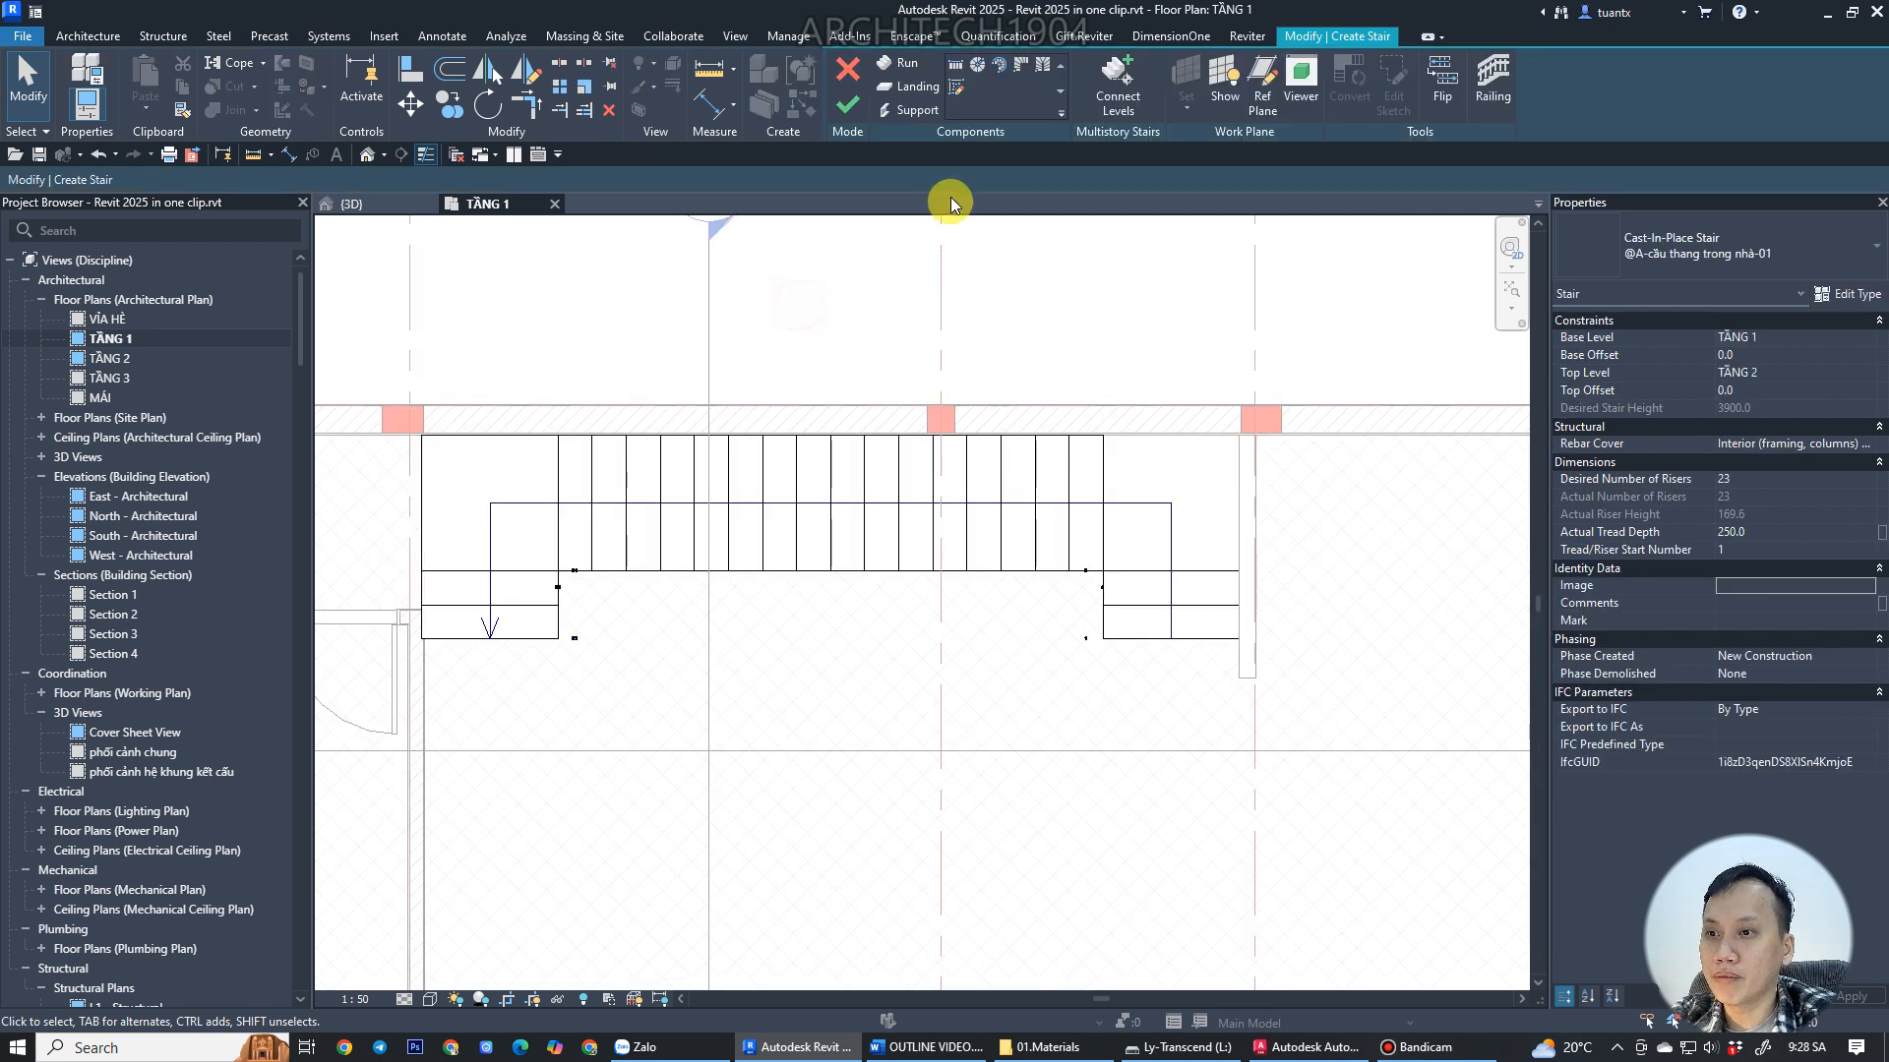
{"action": "left_click", "coordinate": [847, 102]}
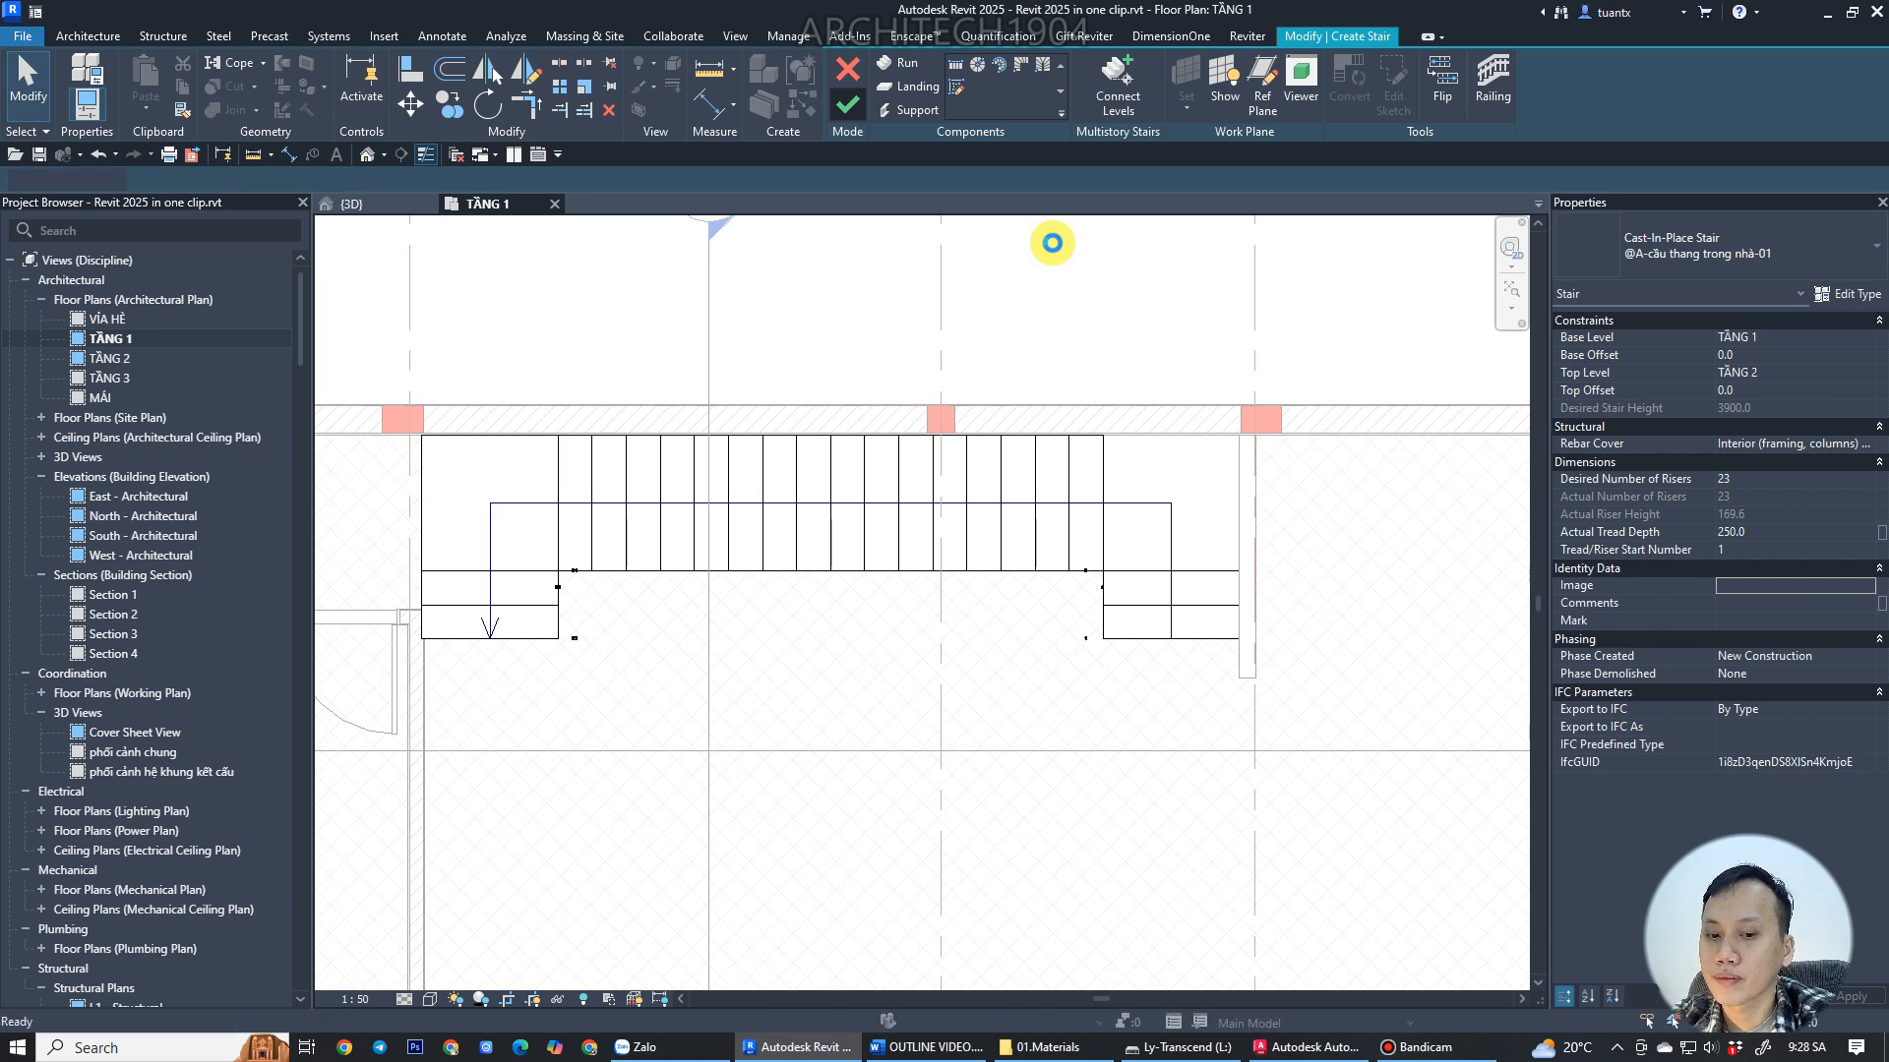
Select the finished stair and show it in 3D inside a section box.
{"action": "left_click", "coordinate": [1020, 469]}
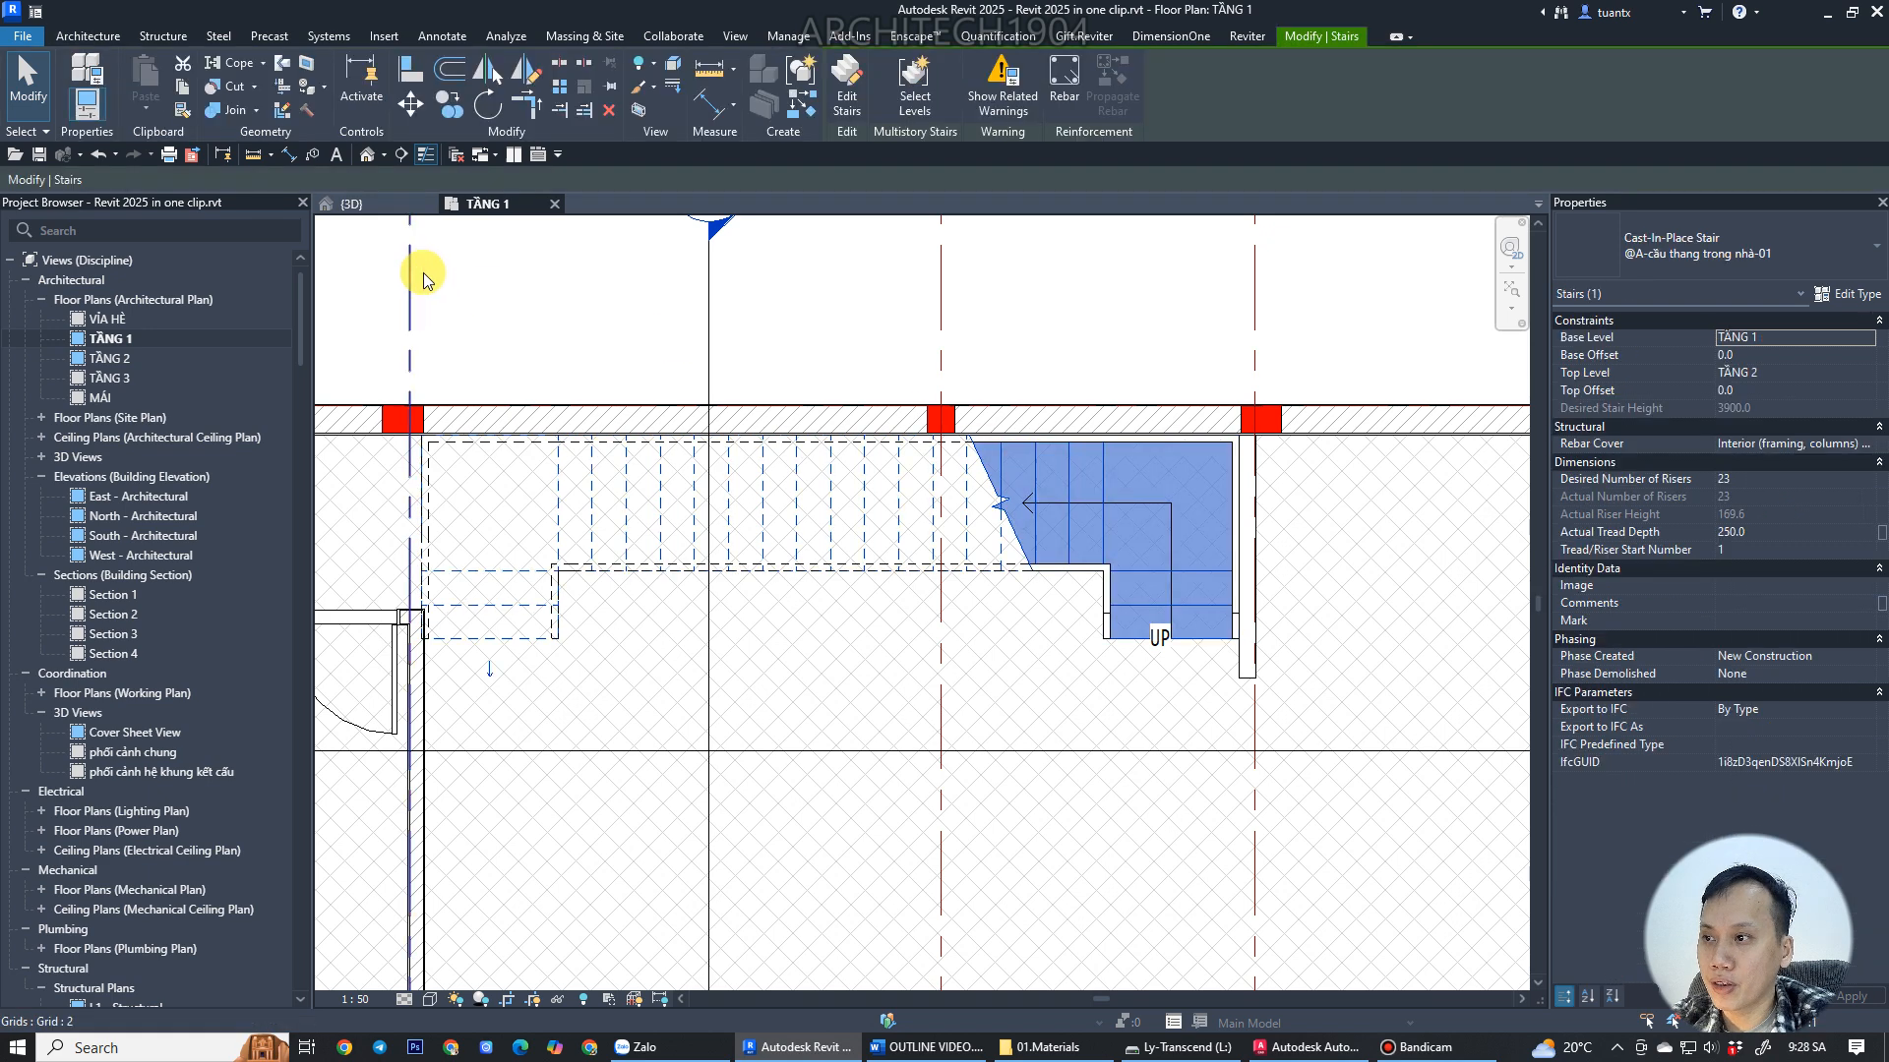
{"action": "left_click", "coordinate": [638, 106]}
{"action": "middle_click_drag", "start_coordinate": [678, 588], "coordinate": [740, 571], "text": "shift"}
{"action": "scroll", "coordinate": [841, 511], "scroll_direction": "up", "scroll_amount": 3}
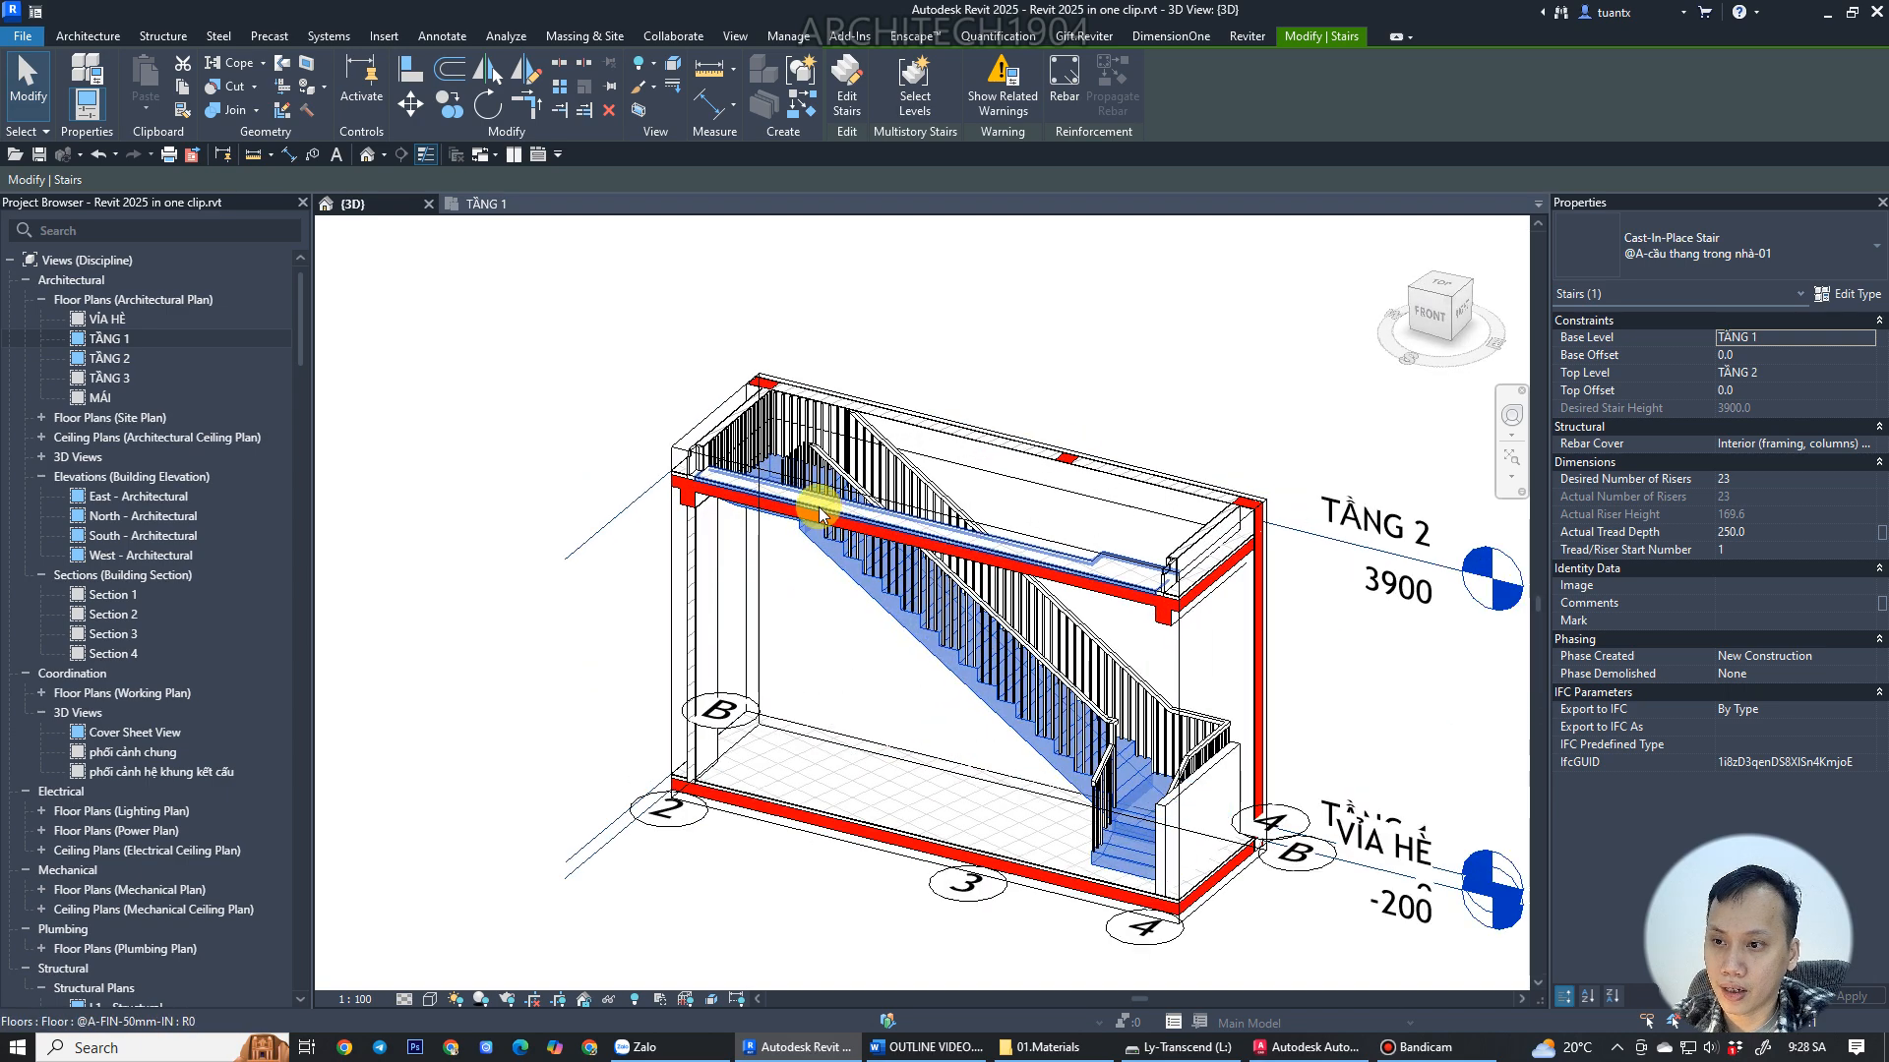
{"action": "scroll", "coordinate": [822, 519], "scroll_direction": "up", "scroll_amount": 3}
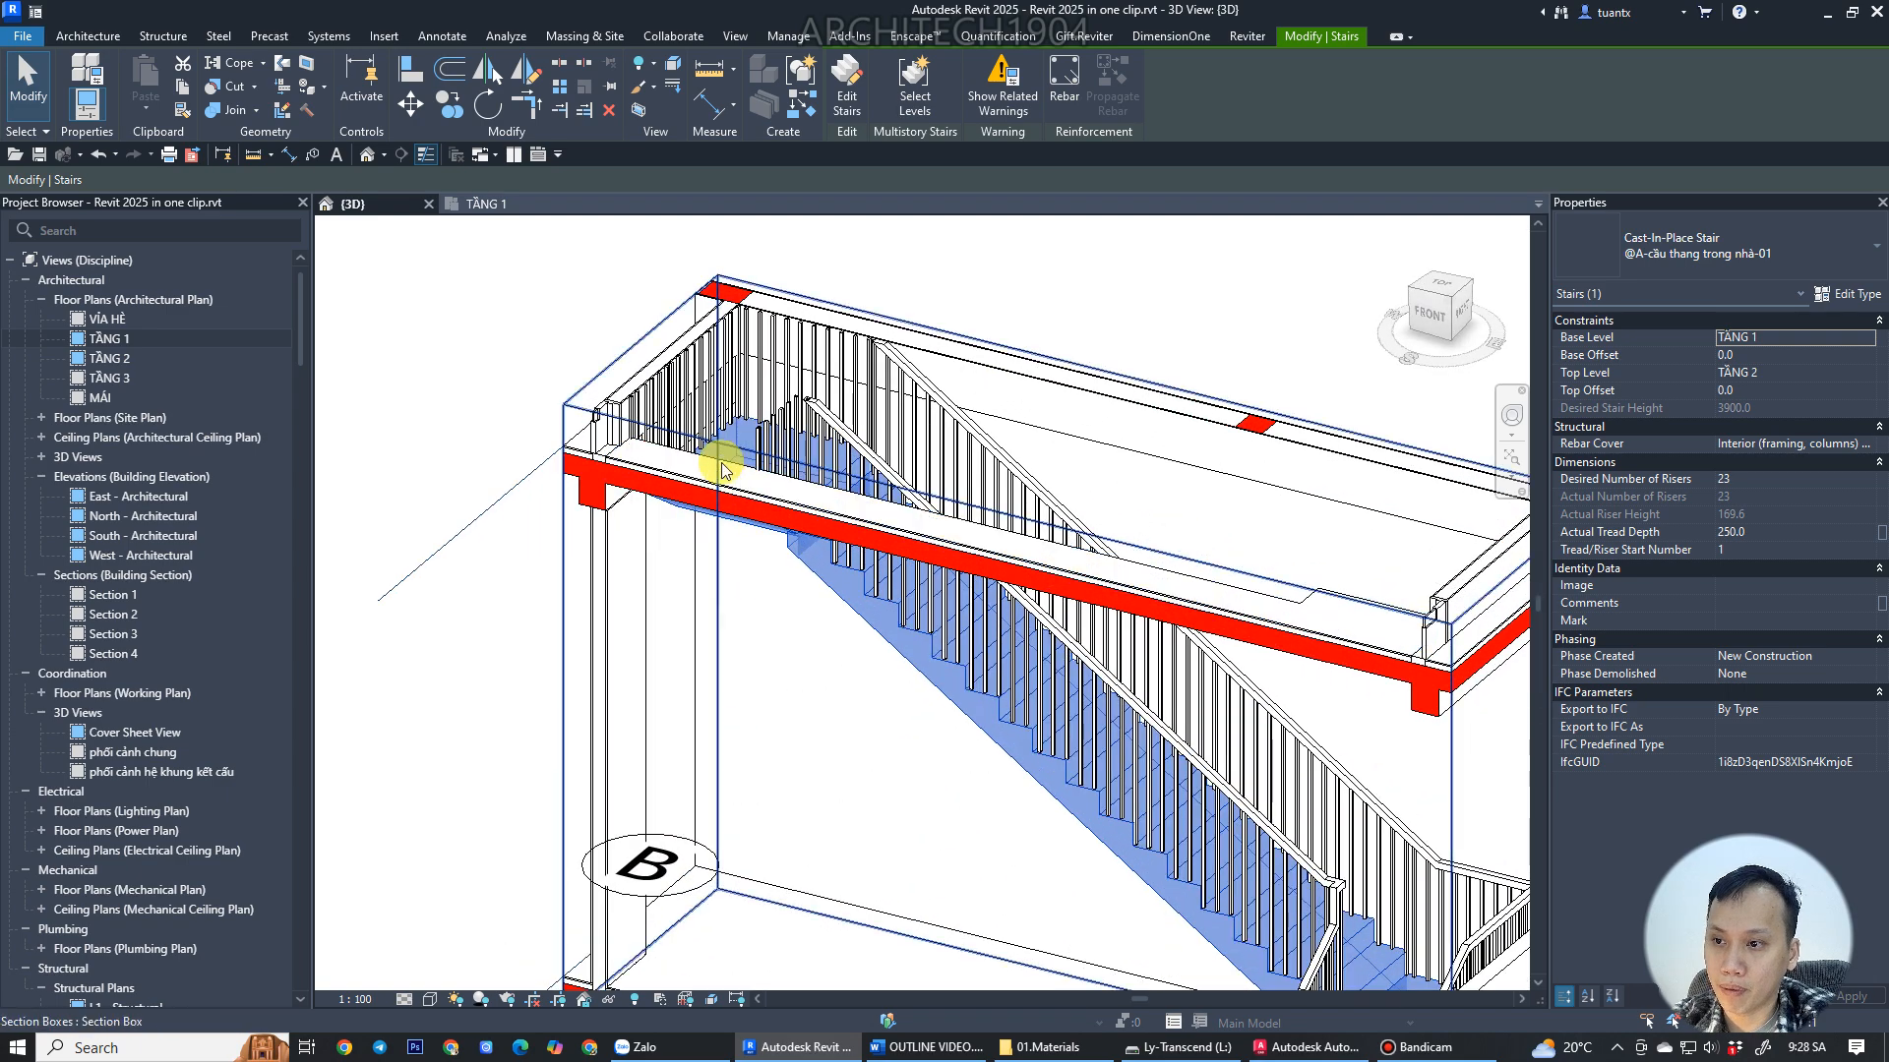
Raise the section box's top so the stair shows together with the upper floor.
{"action": "left_click", "coordinate": [569, 411]}
{"action": "scroll", "coordinate": [633, 413], "scroll_direction": "down", "scroll_amount": 3}
{"action": "middle_click_drag", "start_coordinate": [898, 431], "coordinate": [898, 497]}
{"action": "left_click_drag", "start_coordinate": [892, 495], "coordinate": [883, 338]}
{"action": "mouse_move", "coordinate": [845, 615]}
{"action": "left_mouse_down"}
{"action": "mouse_move", "coordinate": [717, 696]}
{"action": "mouse_move", "coordinate": [725, 662]}
{"action": "mouse_move", "coordinate": [738, 717]}
{"action": "mouse_move", "coordinate": [835, 640]}
{"action": "left_mouse_up"}
{"action": "middle_click_drag", "start_coordinate": [822, 657], "coordinate": [979, 630], "text": "shift"}
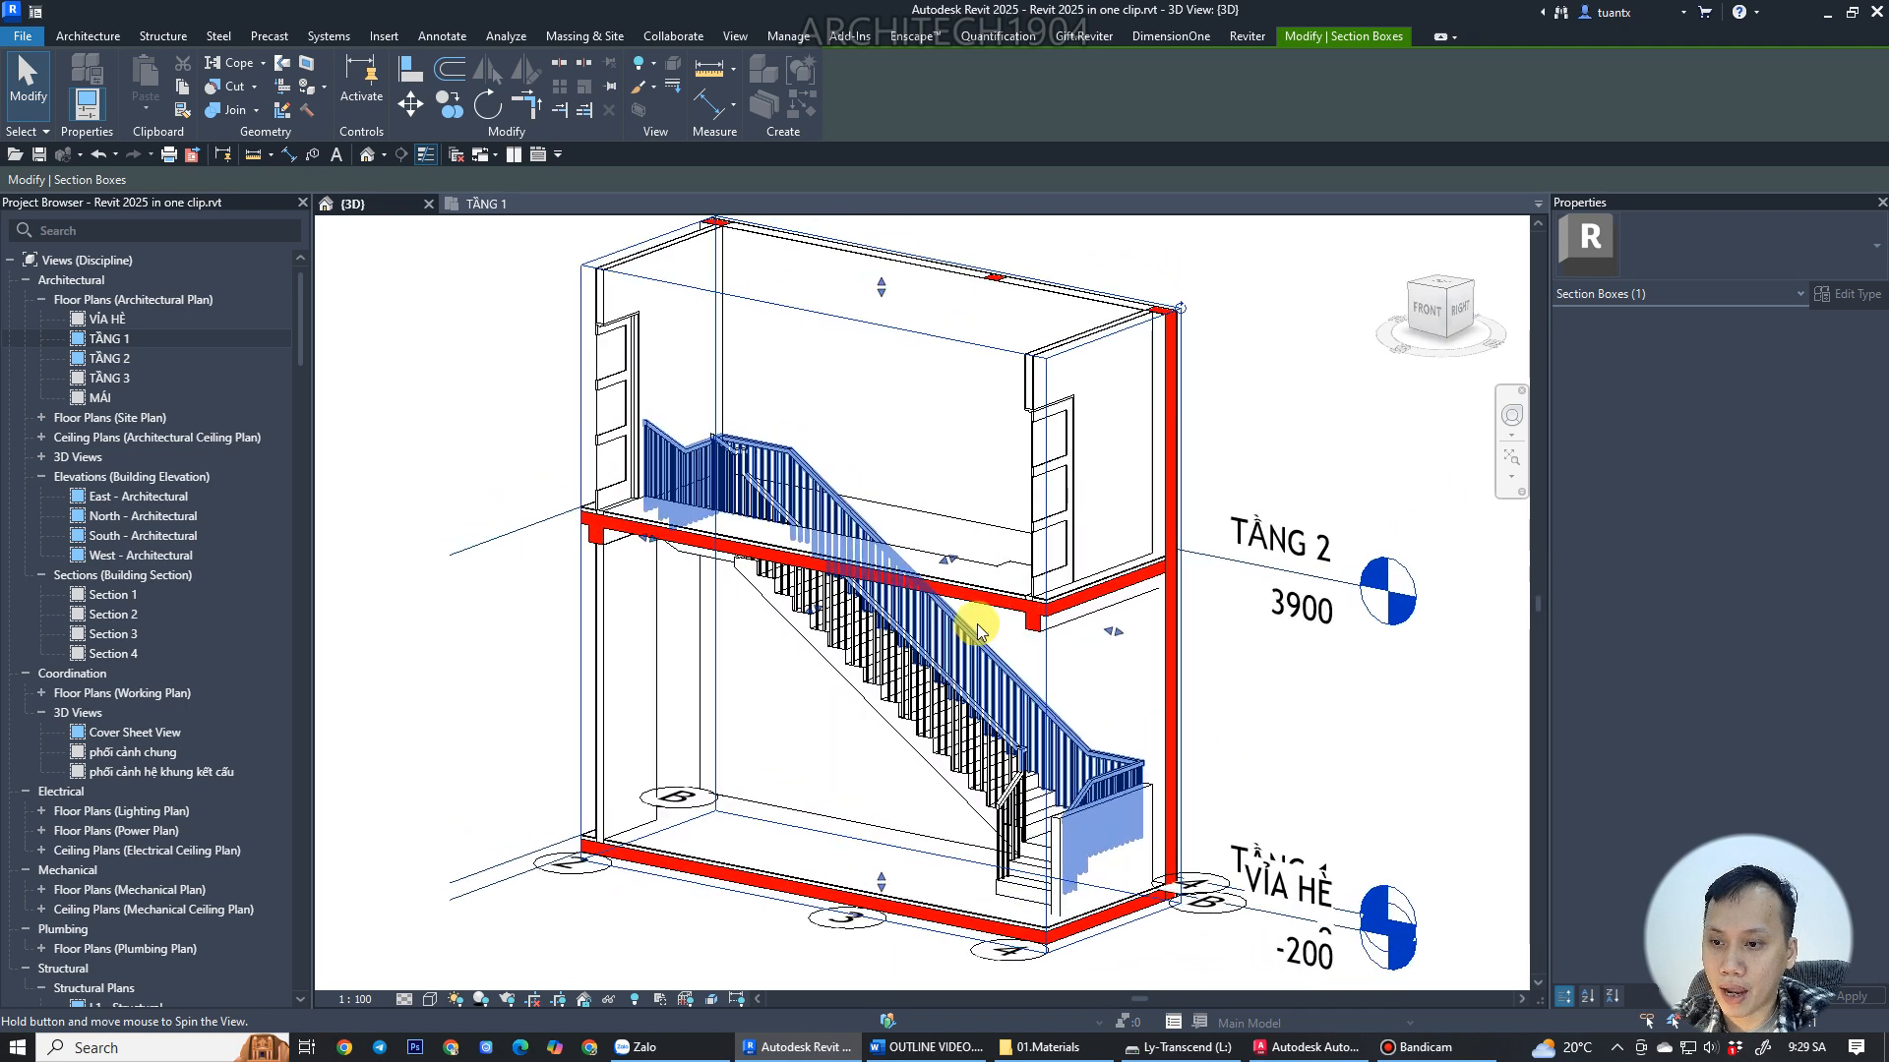
{"action": "scroll", "coordinate": [978, 629], "scroll_direction": "up", "scroll_amount": 3}
Inspect the stair and its railings from different angles in the 3D view.
{"action": "left_click", "coordinate": [971, 641]}
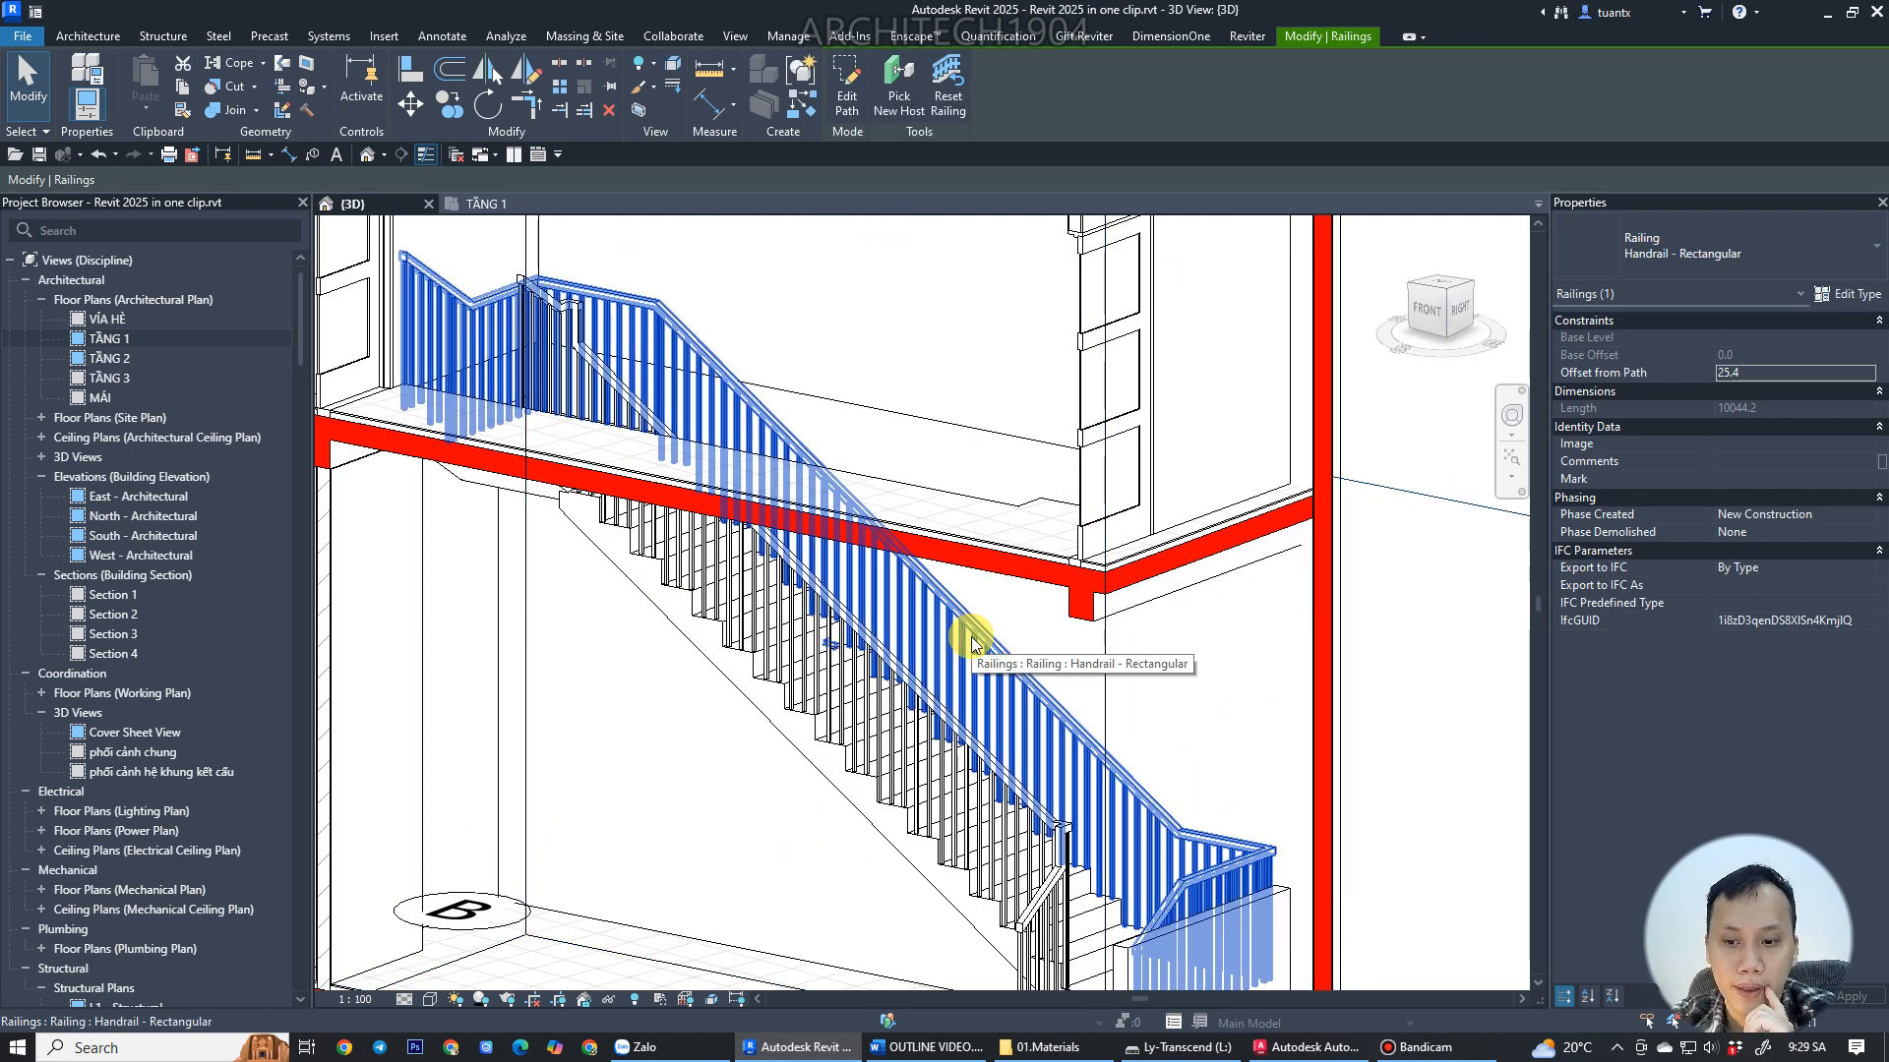
{"action": "key", "text": "Escape"}
{"action": "scroll", "coordinate": [971, 635], "scroll_direction": "down", "scroll_amount": 4}
{"action": "middle_click_drag", "start_coordinate": [863, 725], "coordinate": [843, 653], "text": "shift"}
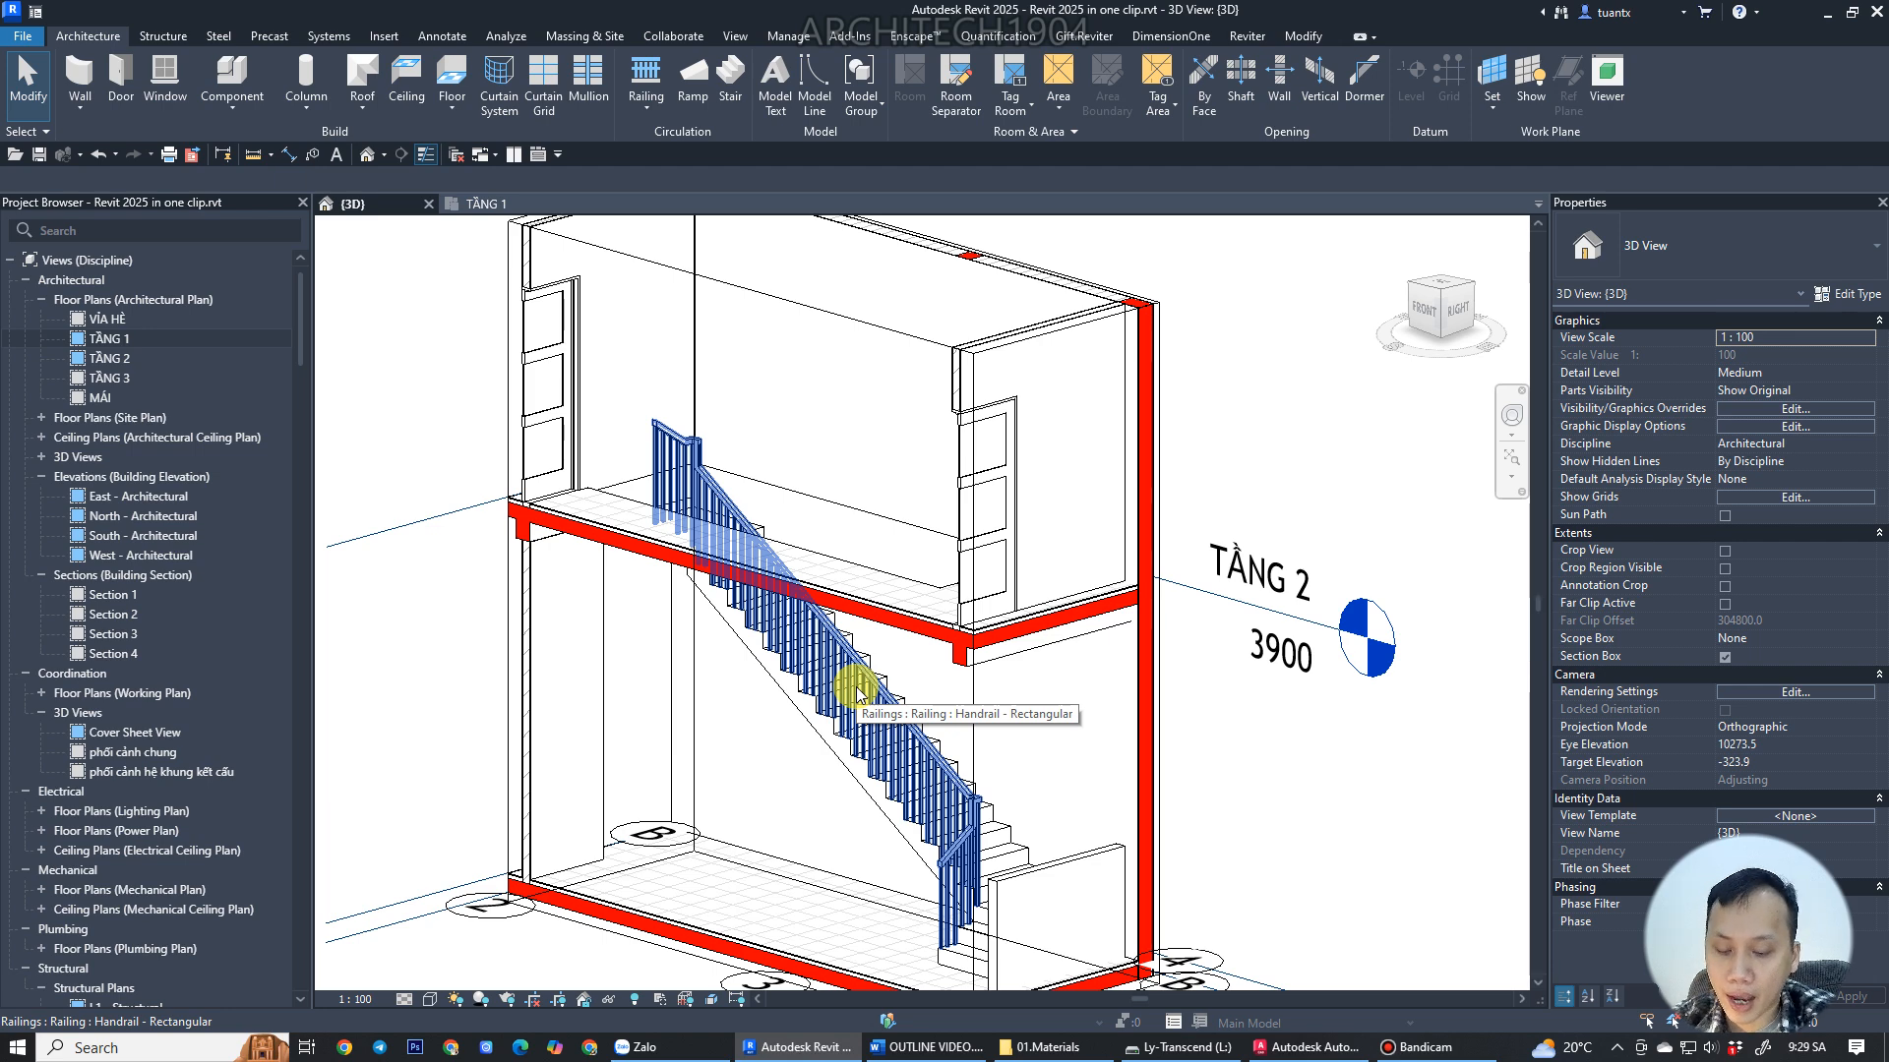
{"action": "left_click", "coordinate": [858, 691]}
{"action": "key", "text": "Escape"}
{"action": "middle_click_drag", "start_coordinate": [864, 674], "coordinate": [1003, 708], "text": "shift"}
{"action": "scroll", "coordinate": [859, 771], "scroll_direction": "up", "scroll_amount": 4}
{"action": "scroll", "coordinate": [859, 771], "scroll_direction": "up", "scroll_amount": 2}
{"action": "middle_click_drag", "start_coordinate": [860, 770], "coordinate": [877, 695], "text": "shift"}
{"action": "scroll", "coordinate": [891, 669], "scroll_direction": "down", "scroll_amount": 3}
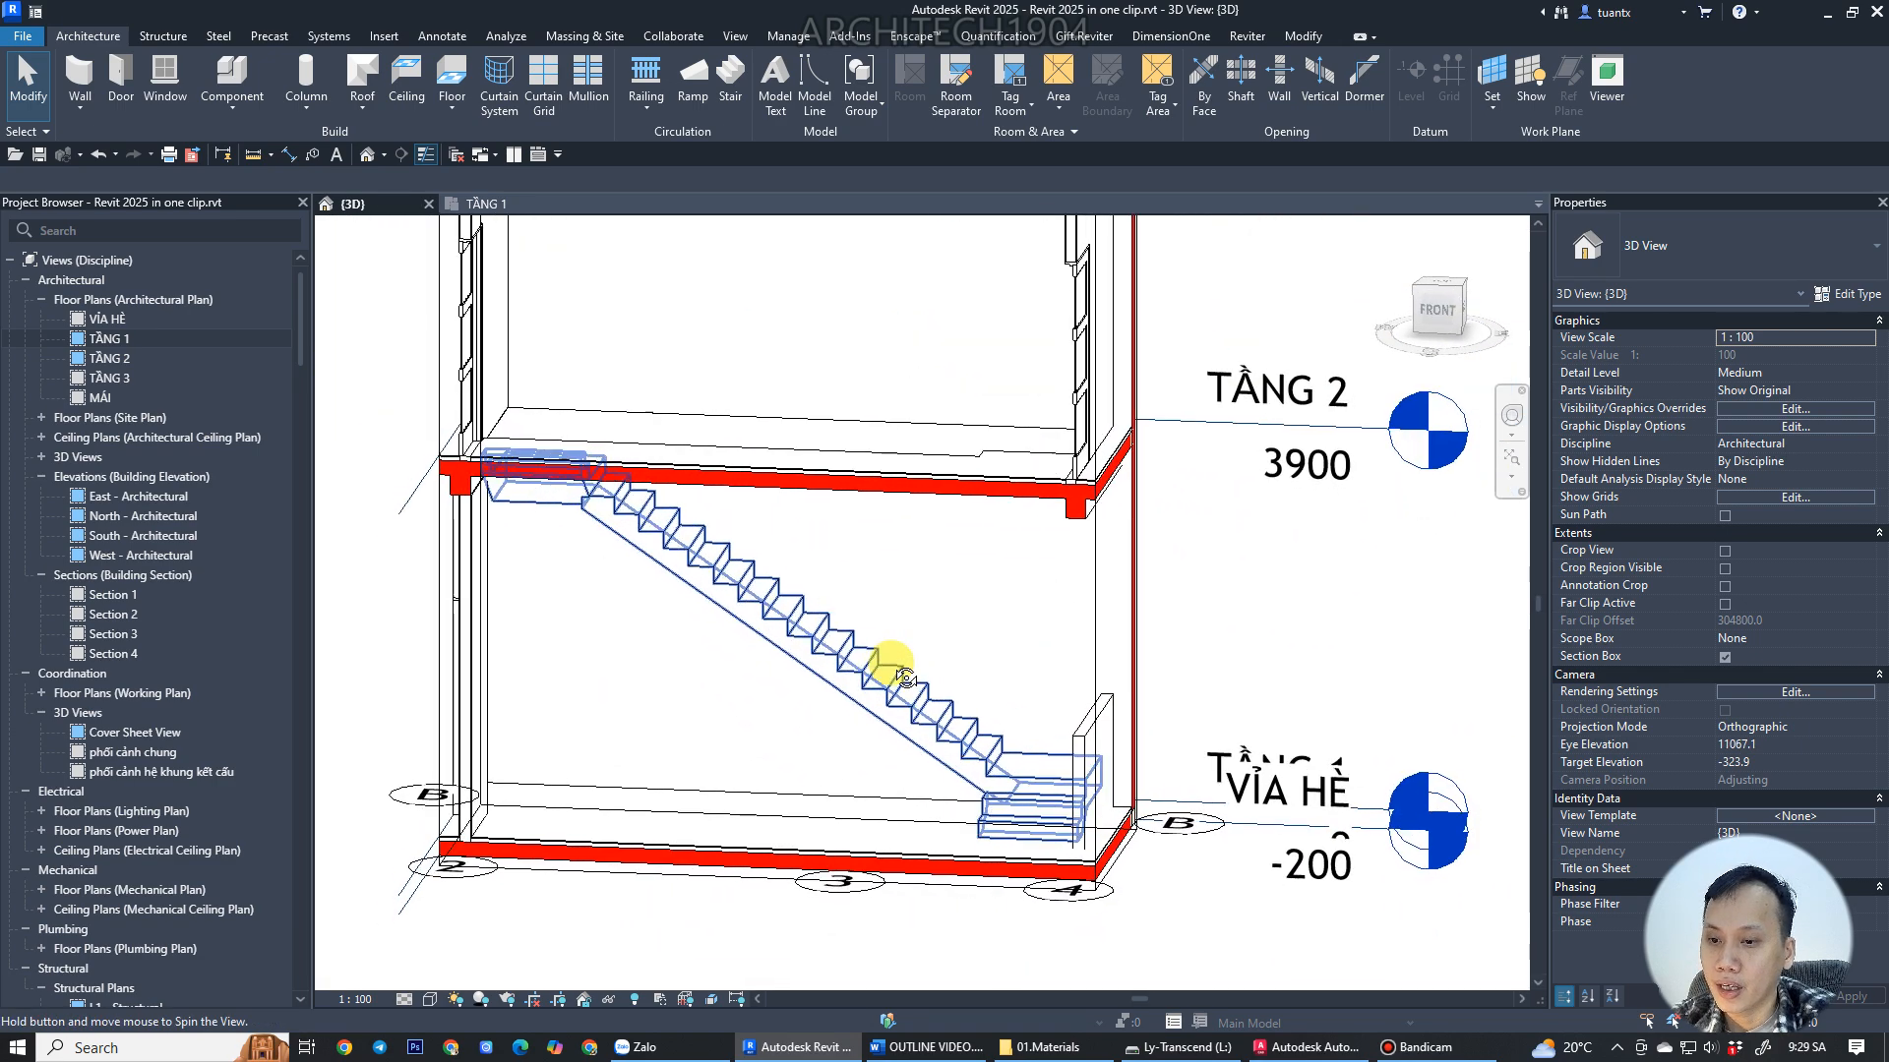
{"action": "scroll", "coordinate": [755, 727], "scroll_direction": "up", "scroll_amount": 3}
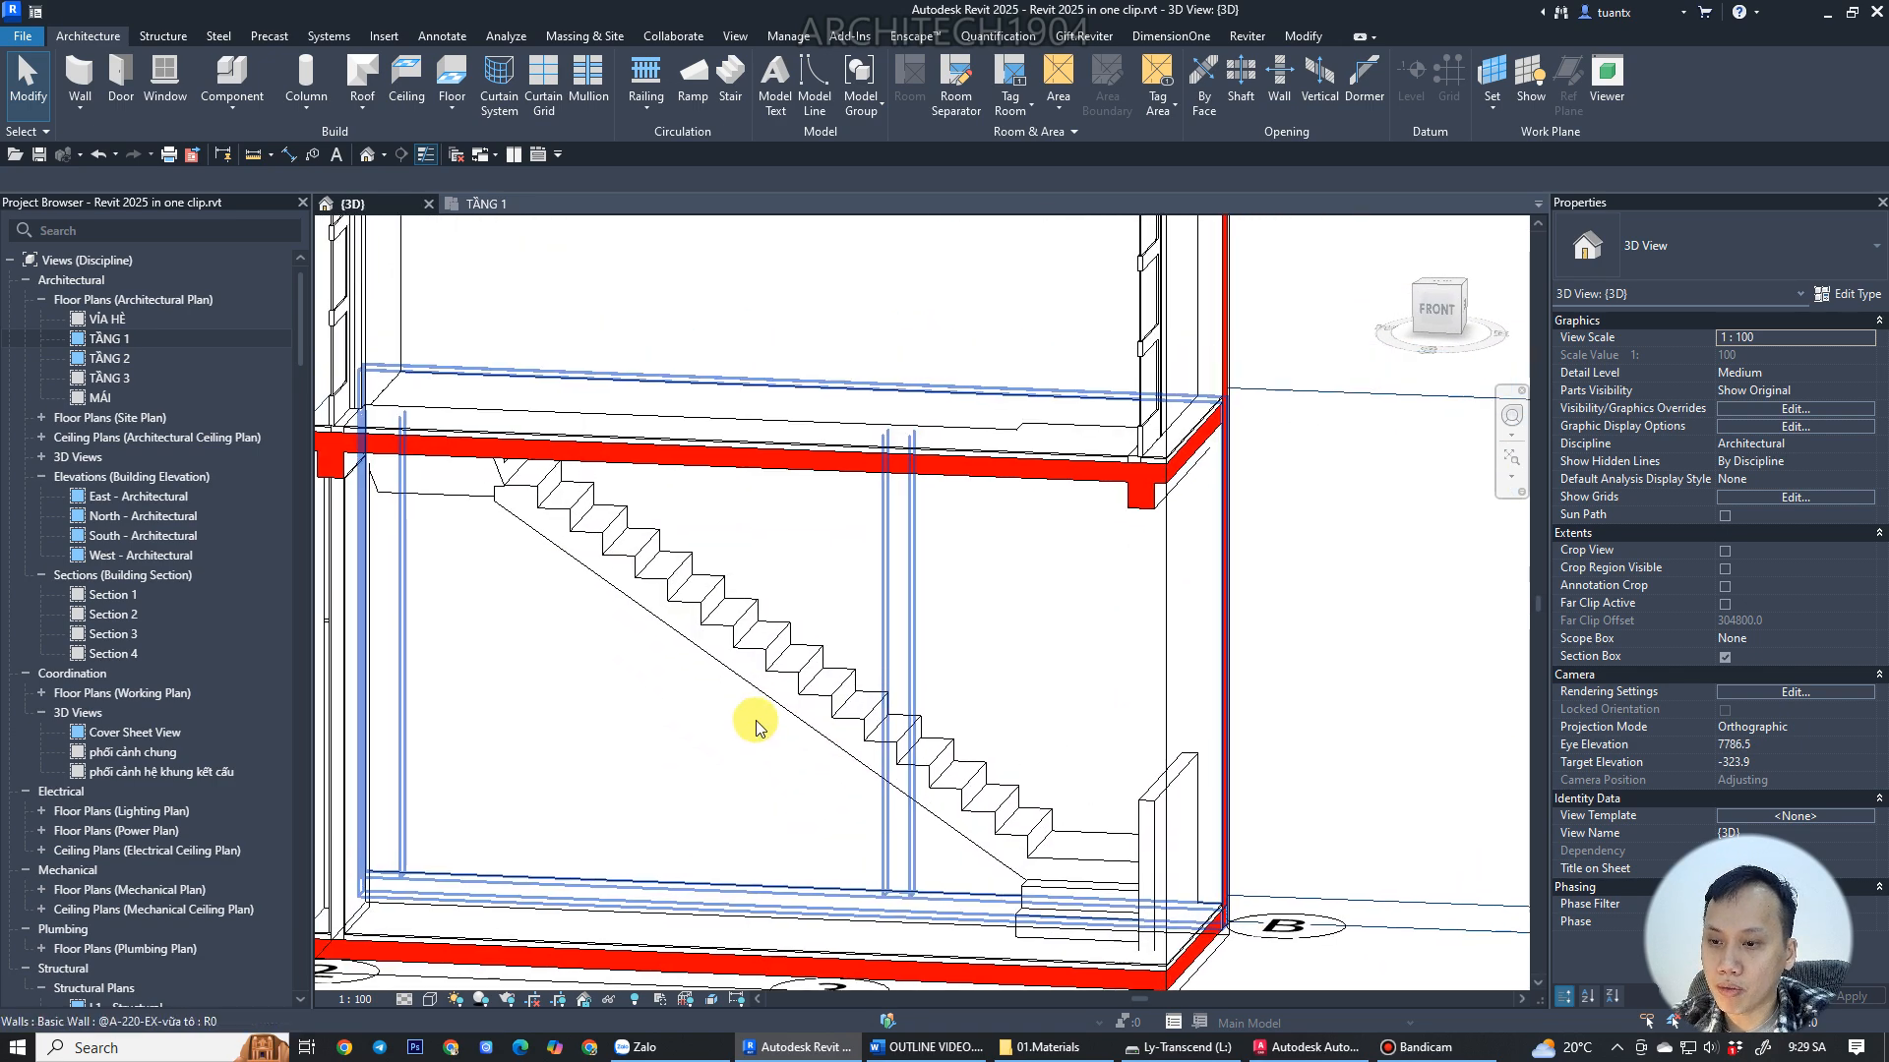
Open the stair's type properties and edit its run type M_Monolithic Run.
{"action": "left_click", "coordinate": [705, 595]}
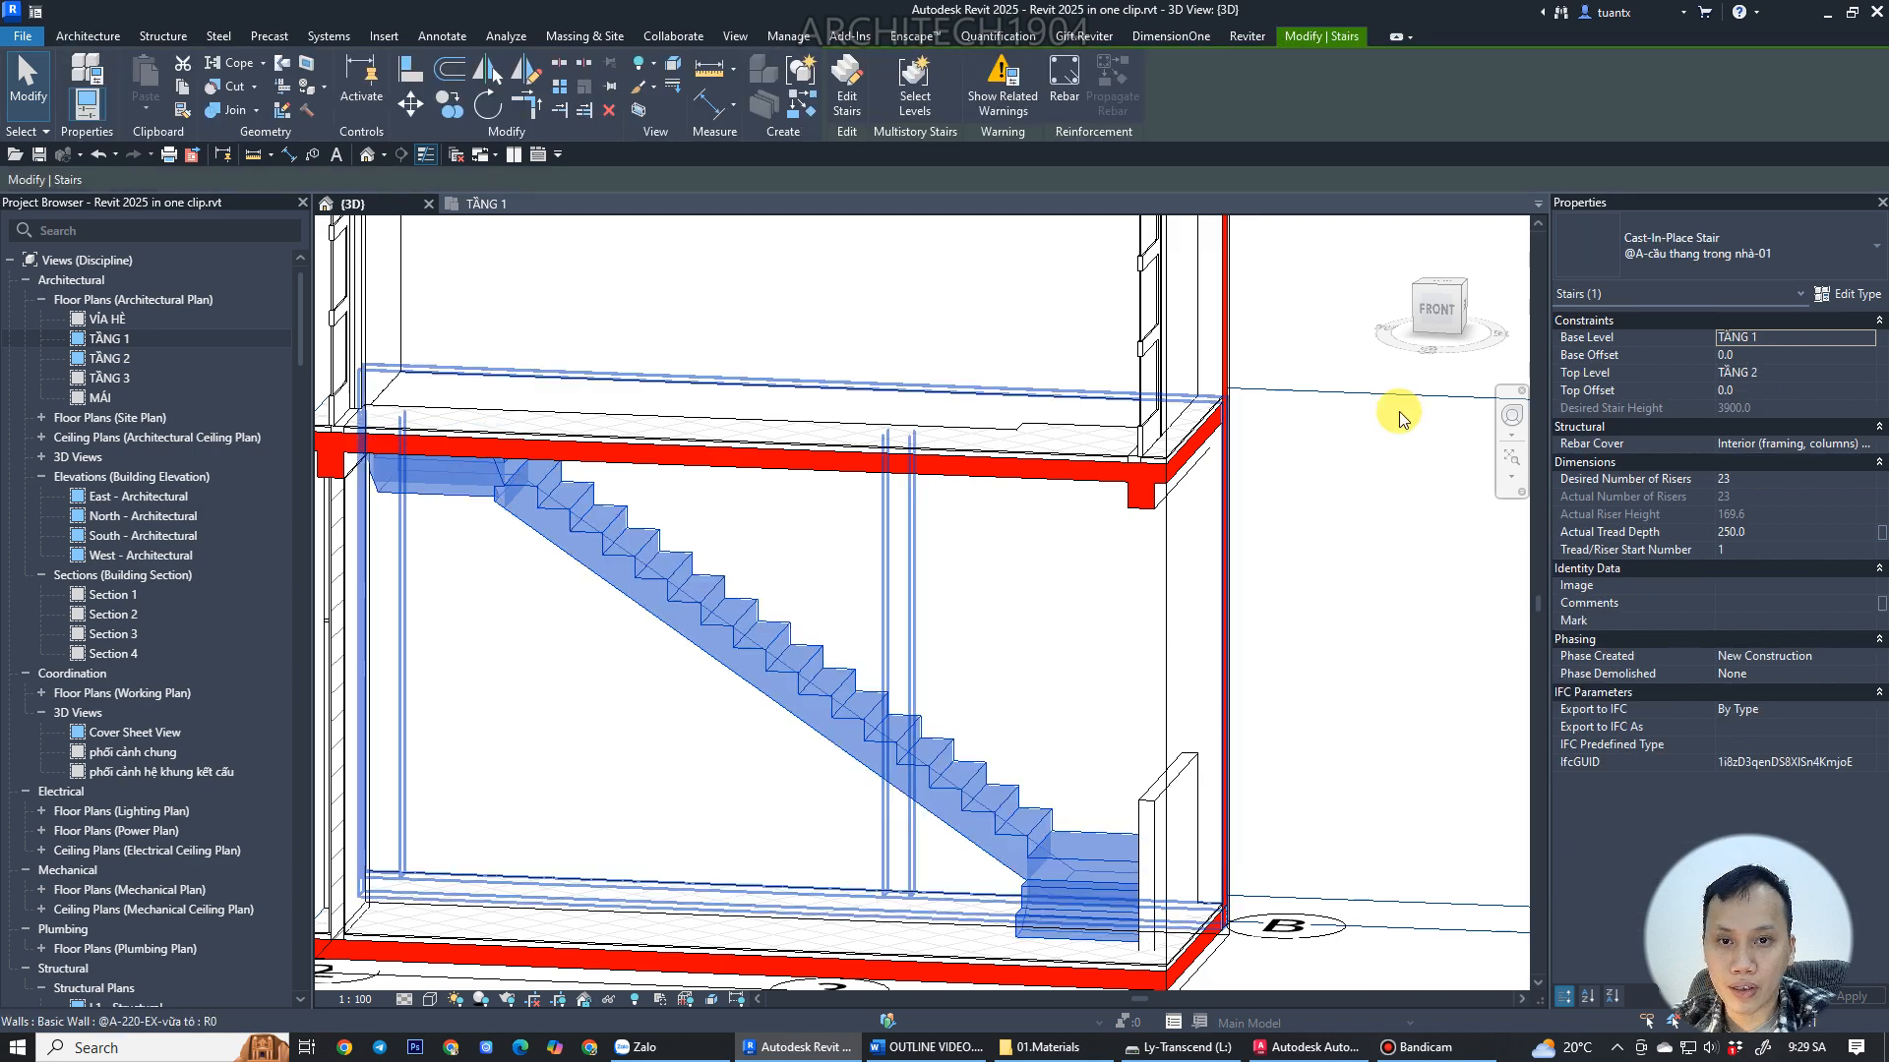
{"action": "left_click", "coordinate": [1848, 294]}
{"action": "left_click_drag", "start_coordinate": [974, 154], "coordinate": [964, 216]}
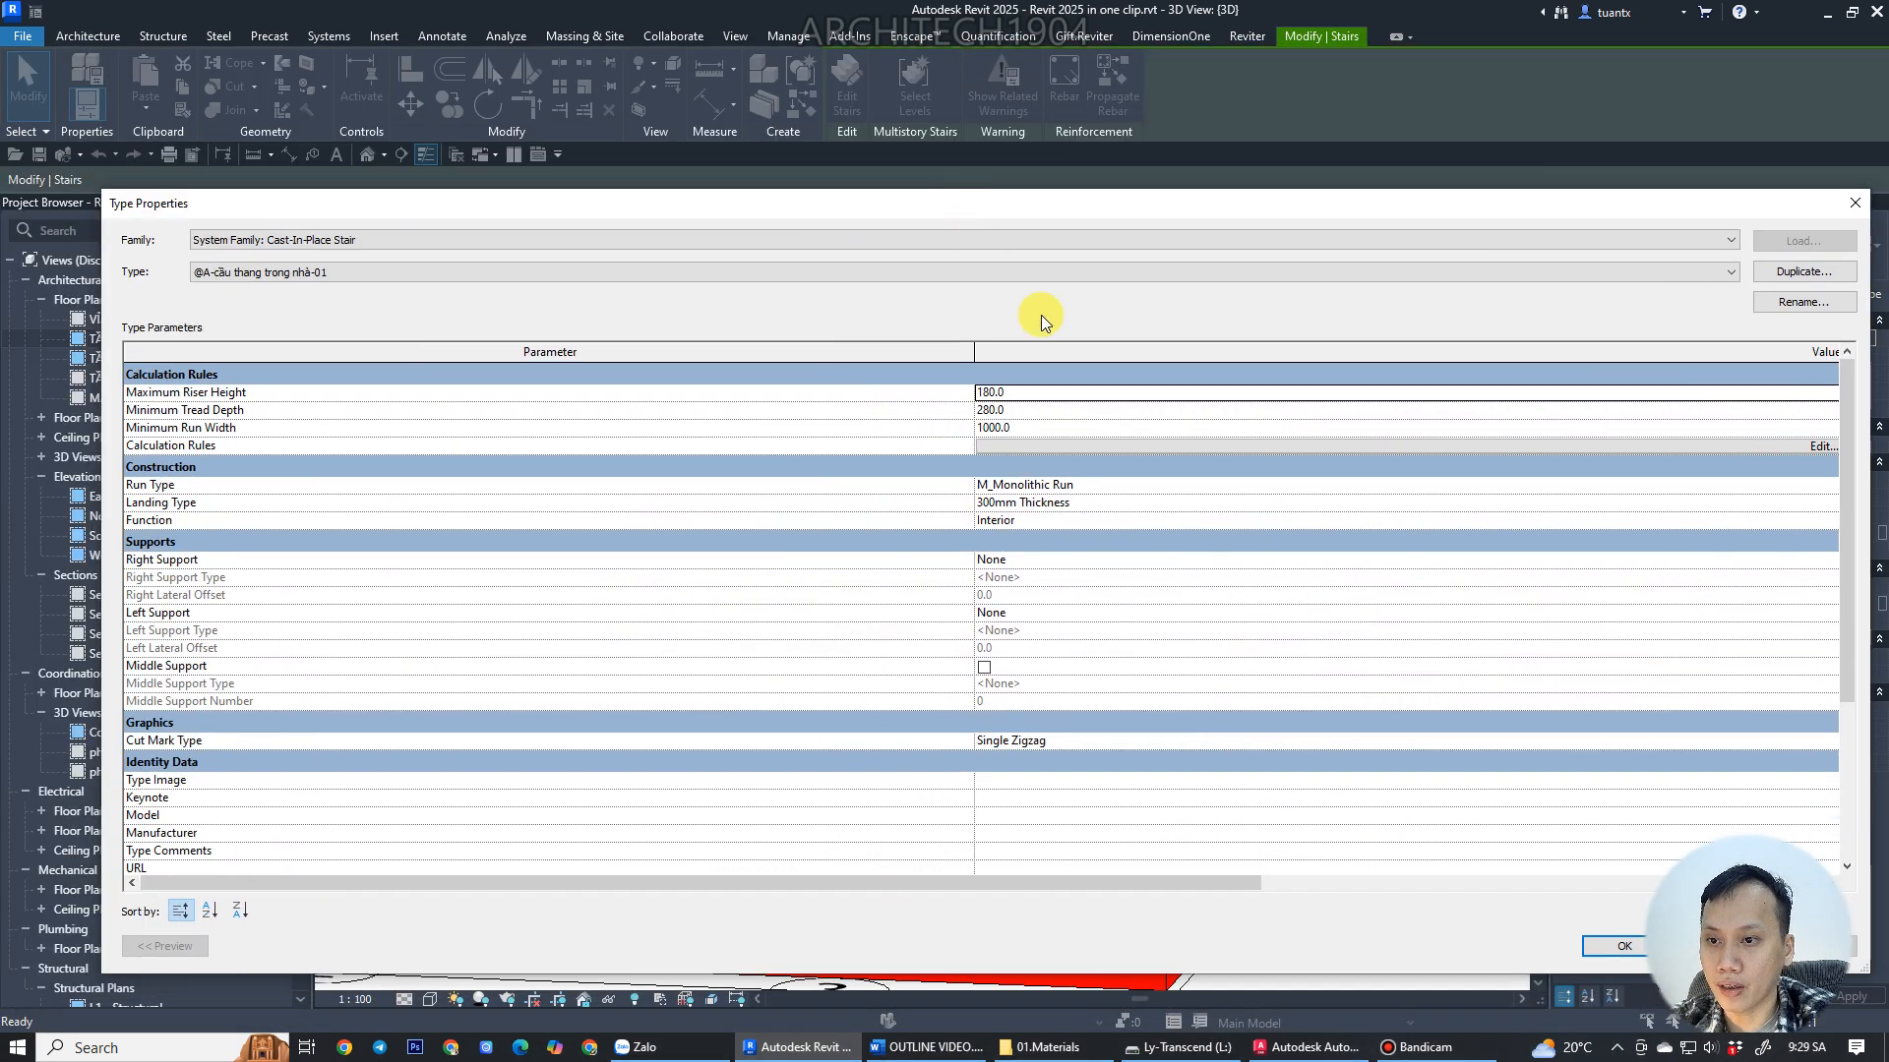
{"action": "left_click", "coordinate": [1159, 484]}
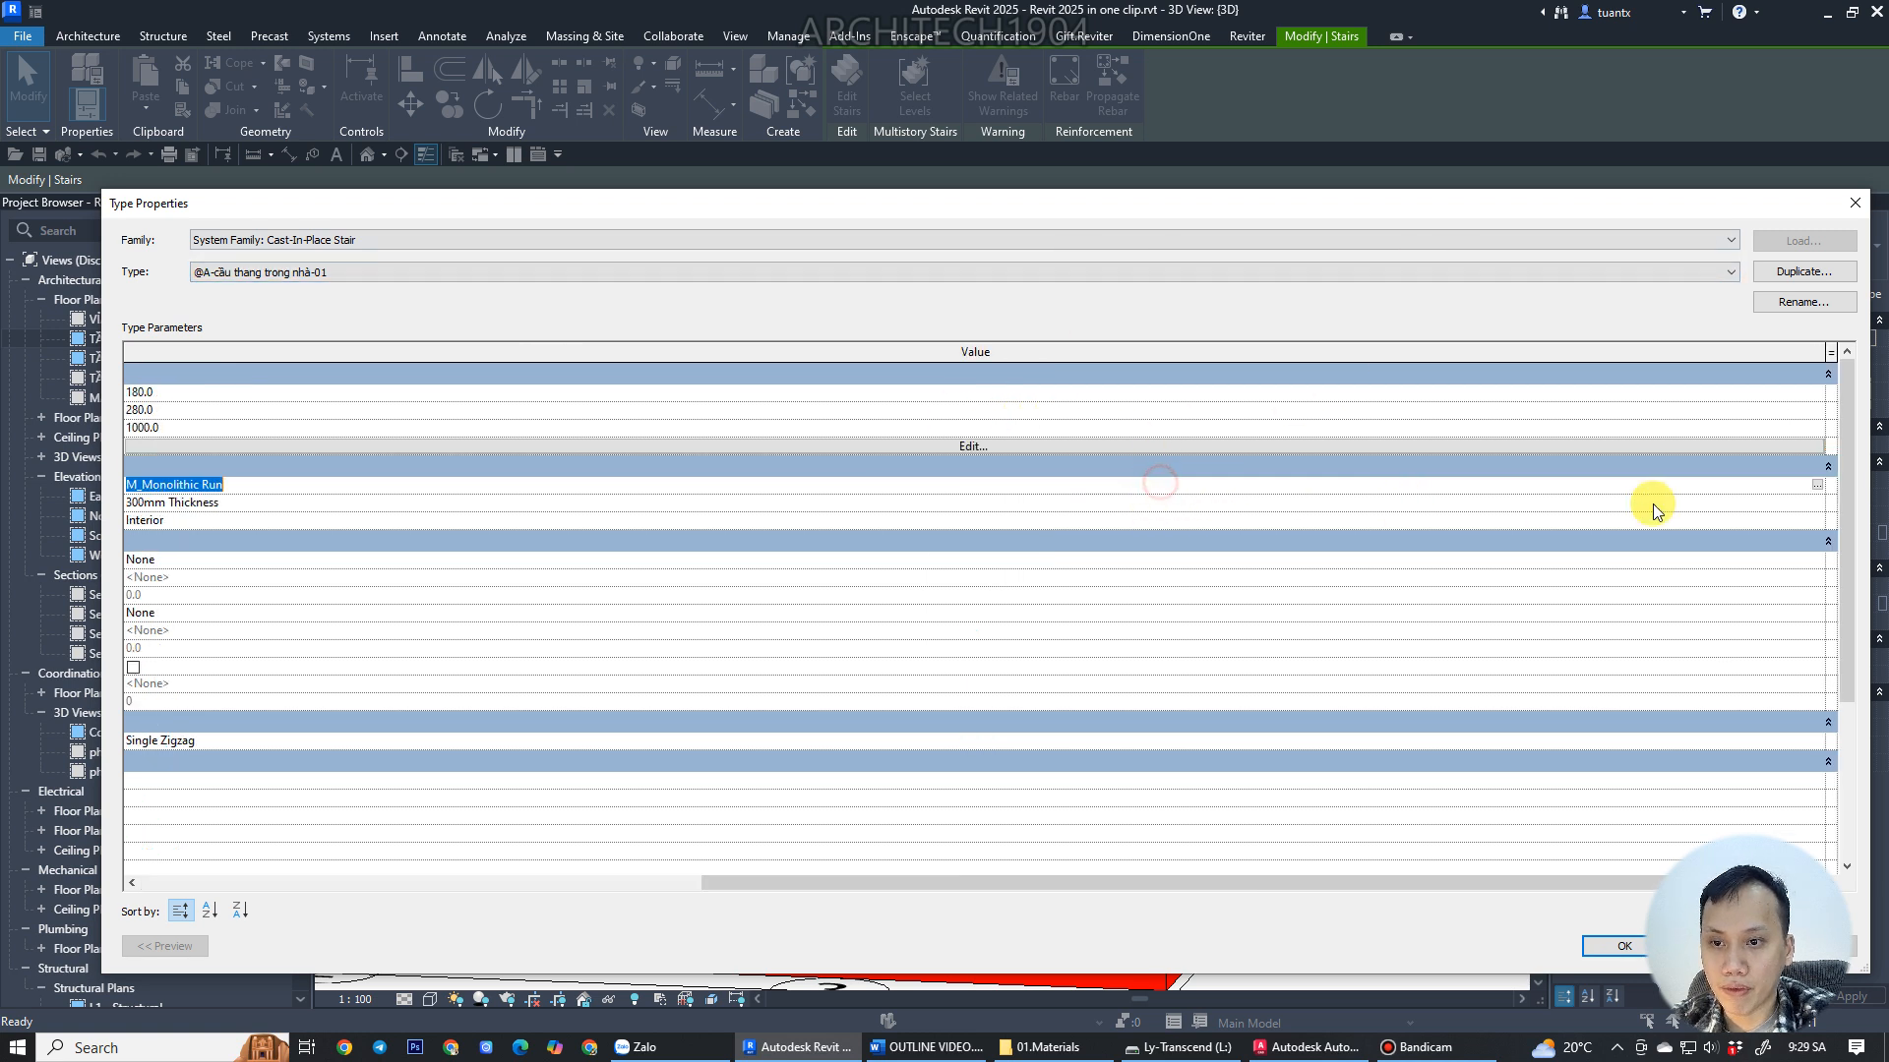
{"action": "left_click", "coordinate": [1817, 489]}
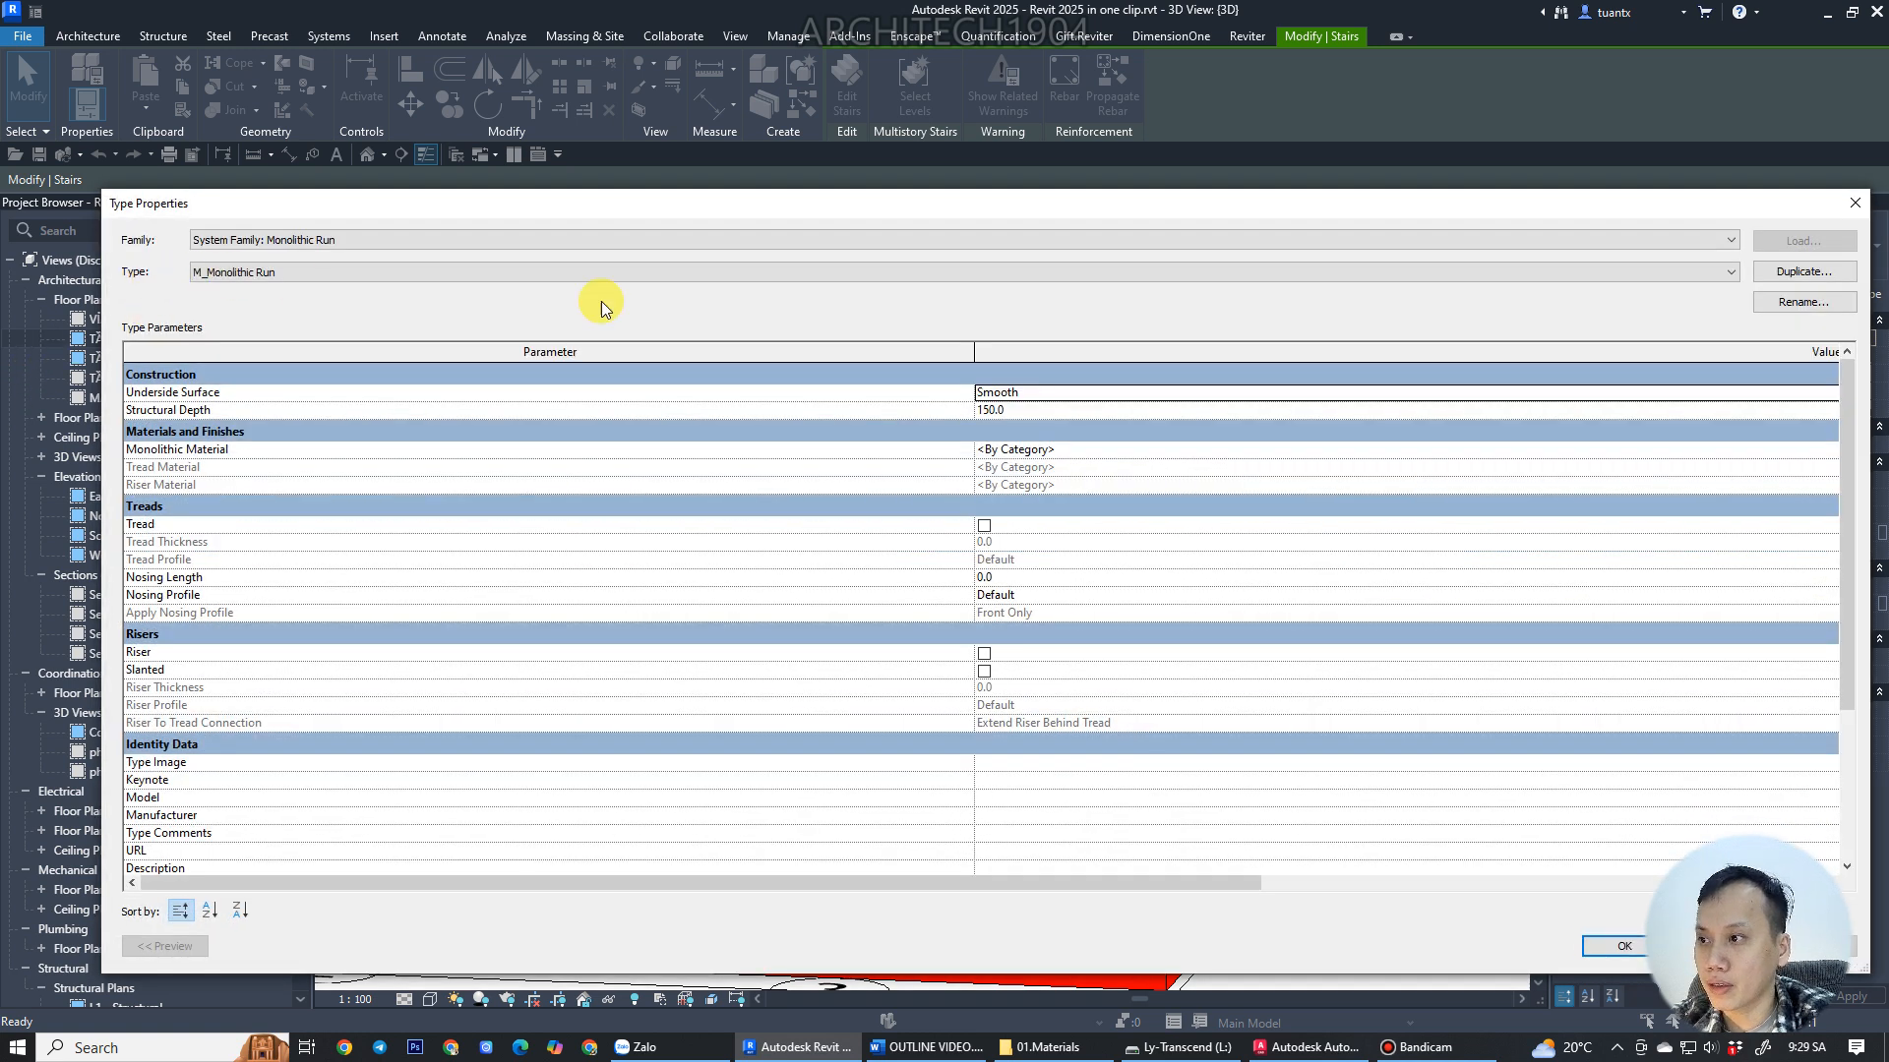
Duplicate the run type under the name @A-vế thang BTCT.
{"action": "left_click", "coordinate": [1803, 272]}
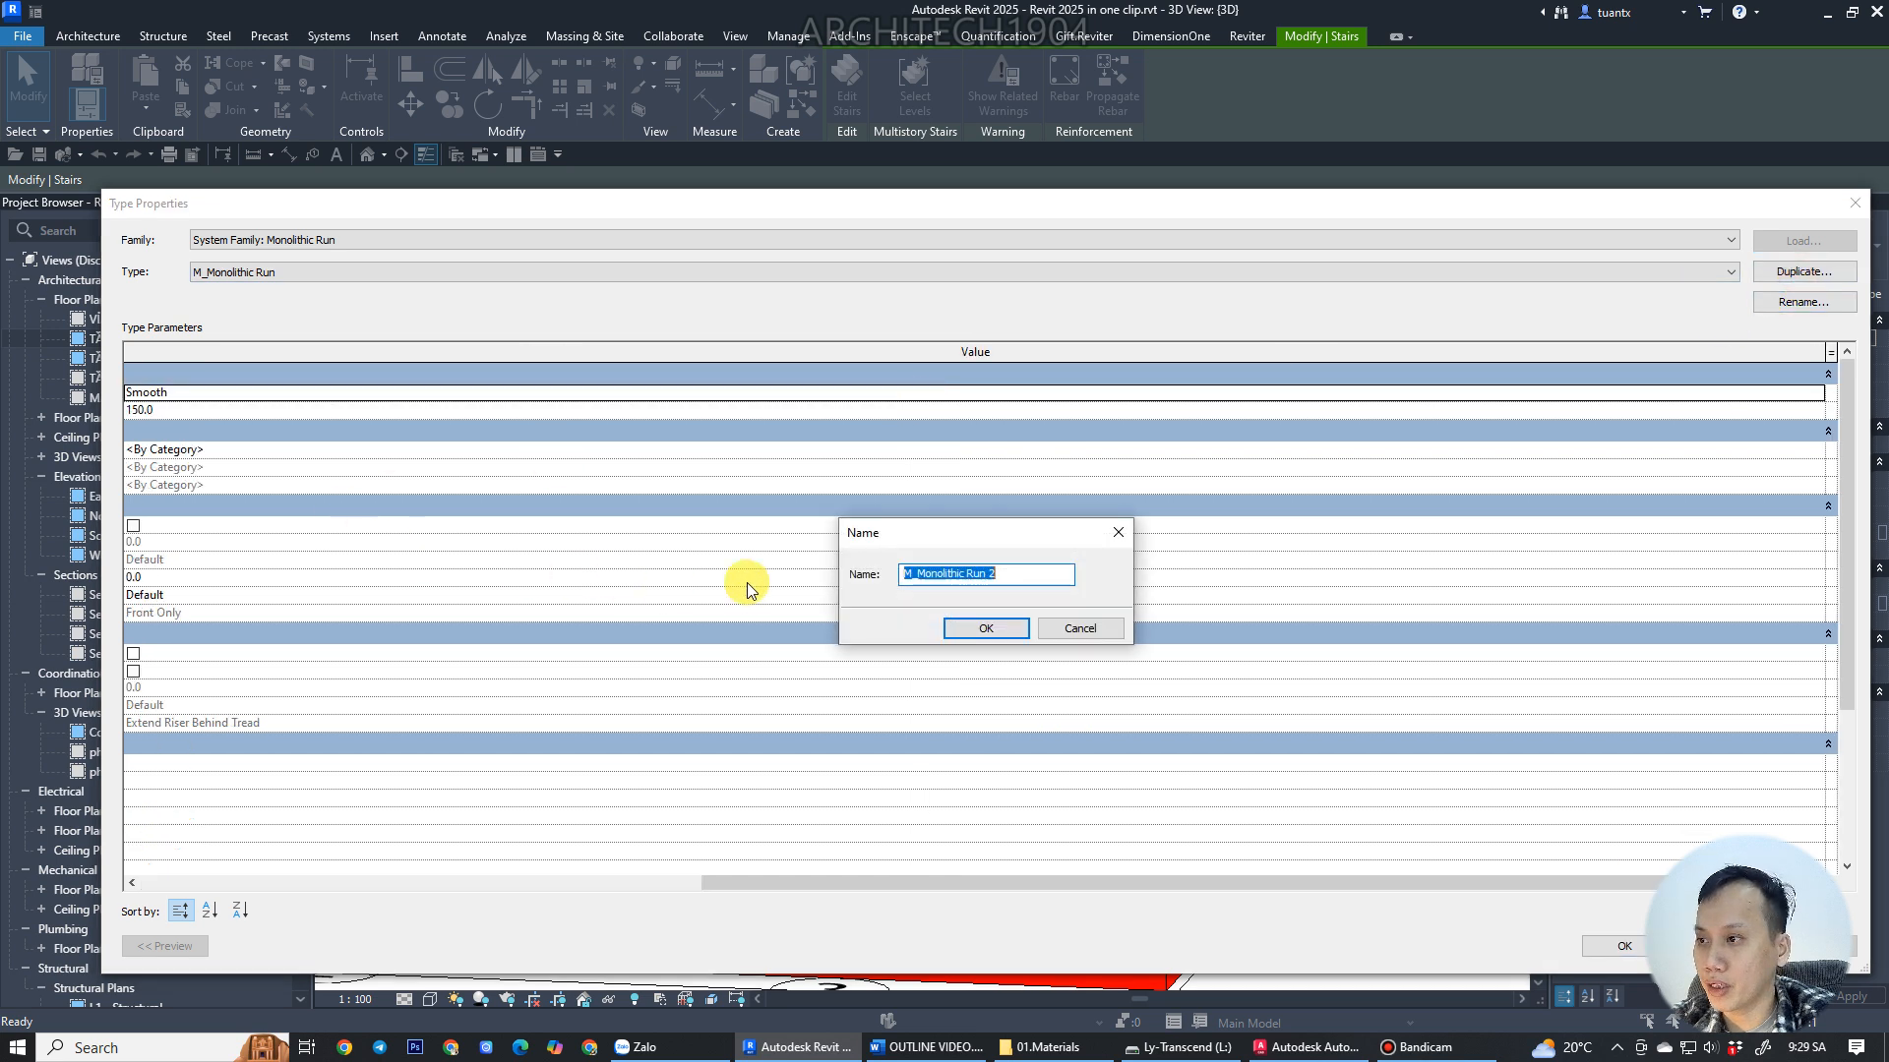
{"action": "type", "text": "@"}
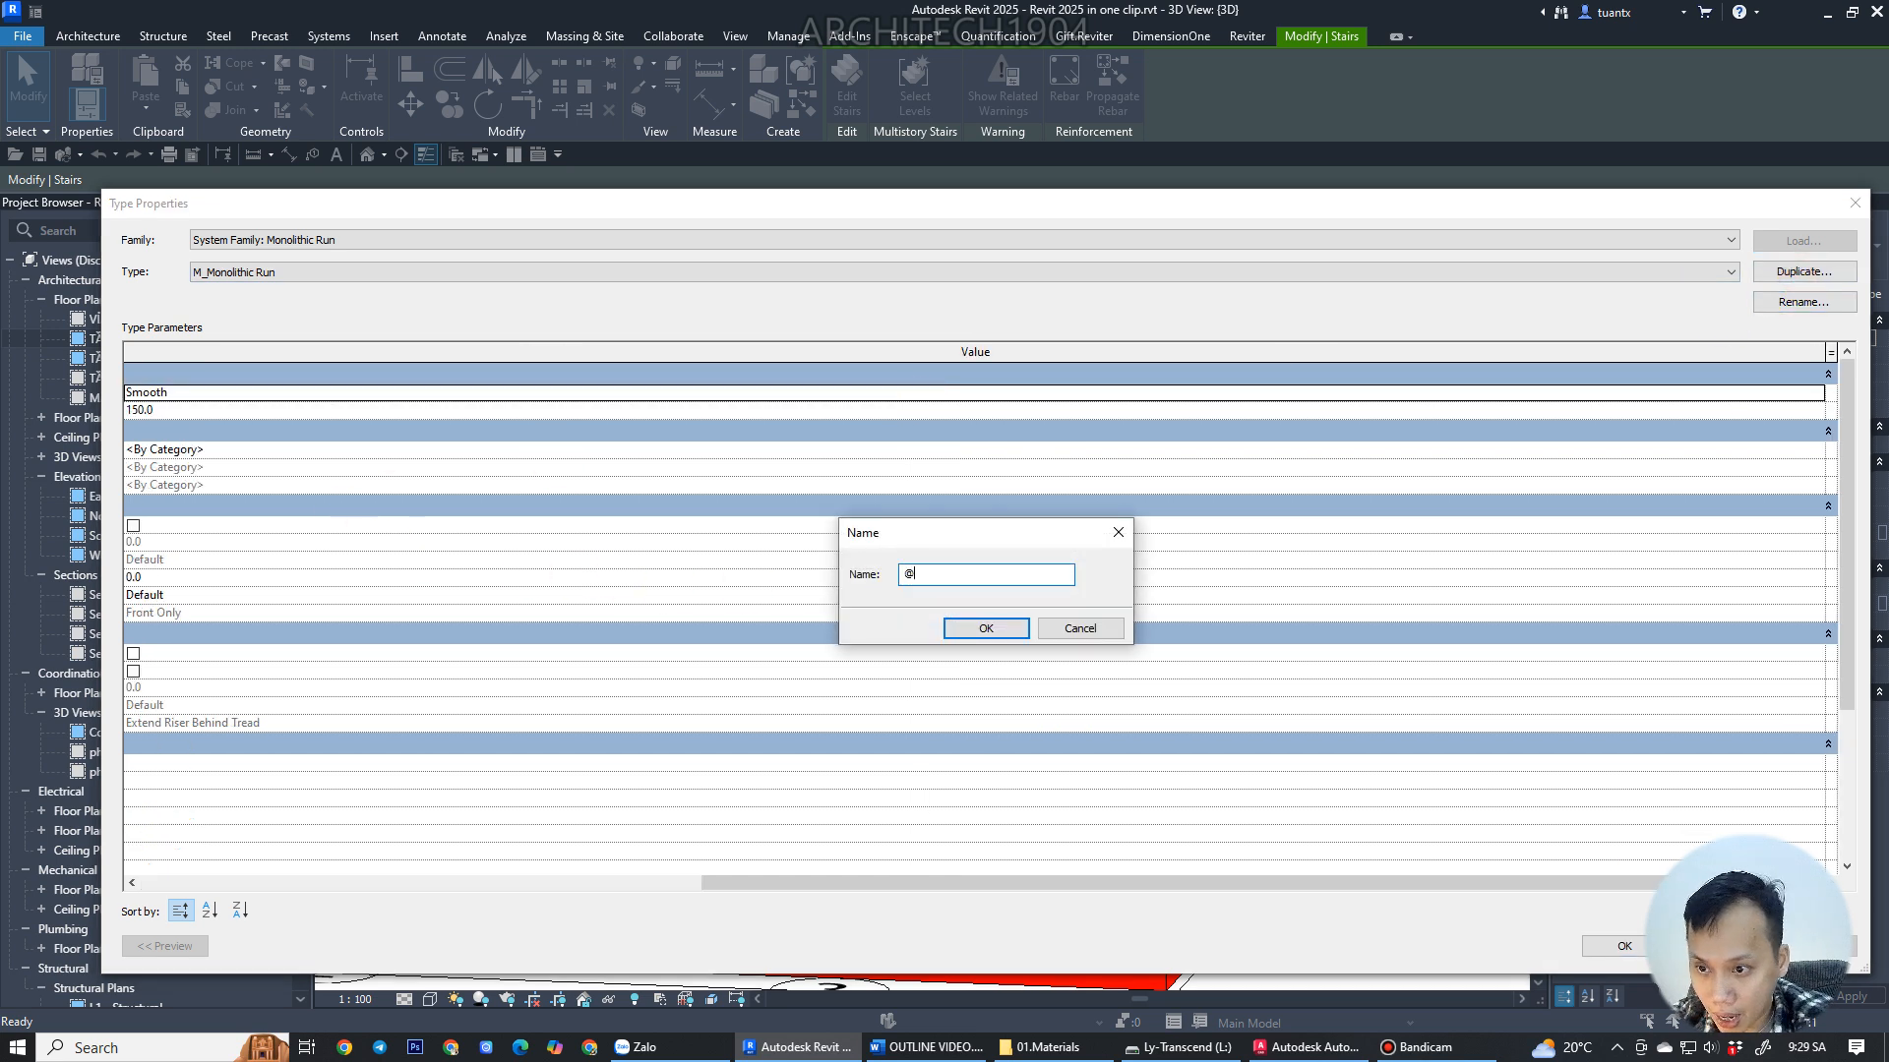
{"action": "type", "text": "A-vế thang BTCT"}
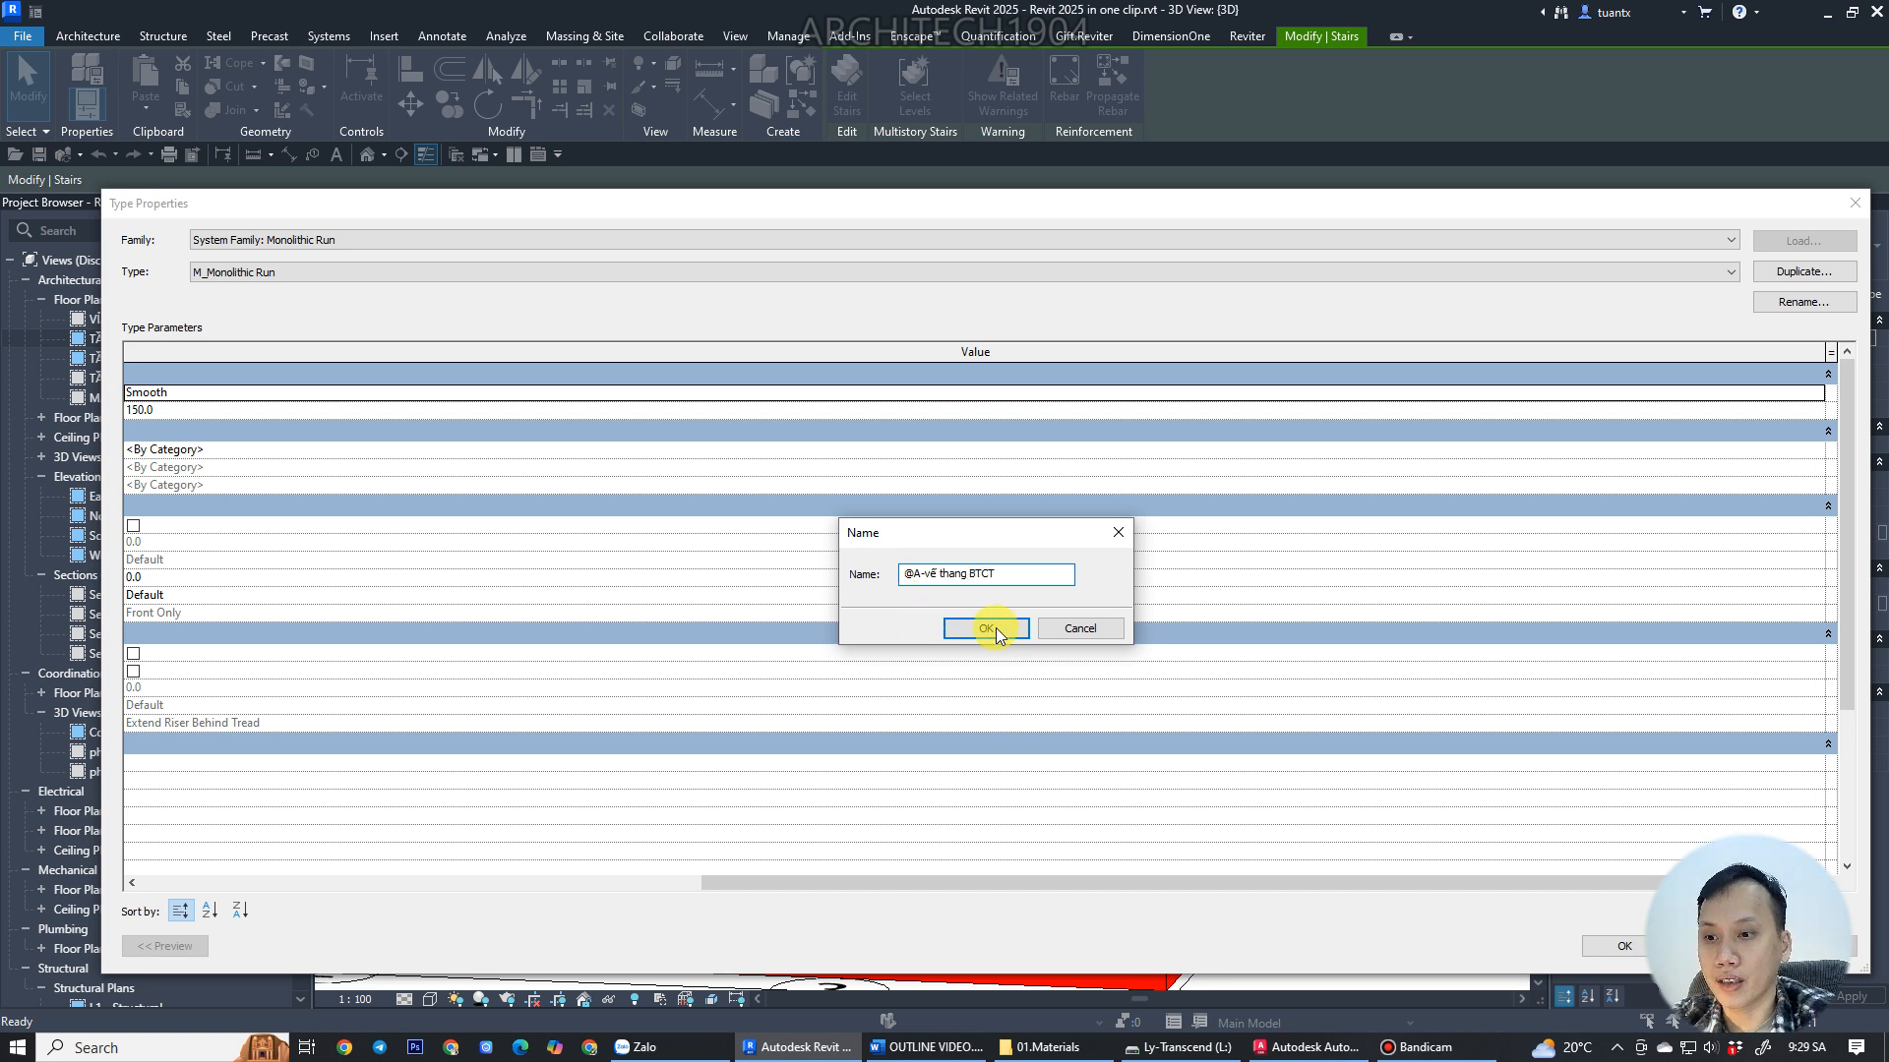
{"action": "left_click", "coordinate": [986, 628]}
Set the new run type's underside surface to Stepped and confirm.
{"action": "left_click_drag", "start_coordinate": [1047, 882], "coordinate": [413, 777]}
{"action": "left_click_drag", "start_coordinate": [101, 527], "coordinate": [577, 539]}
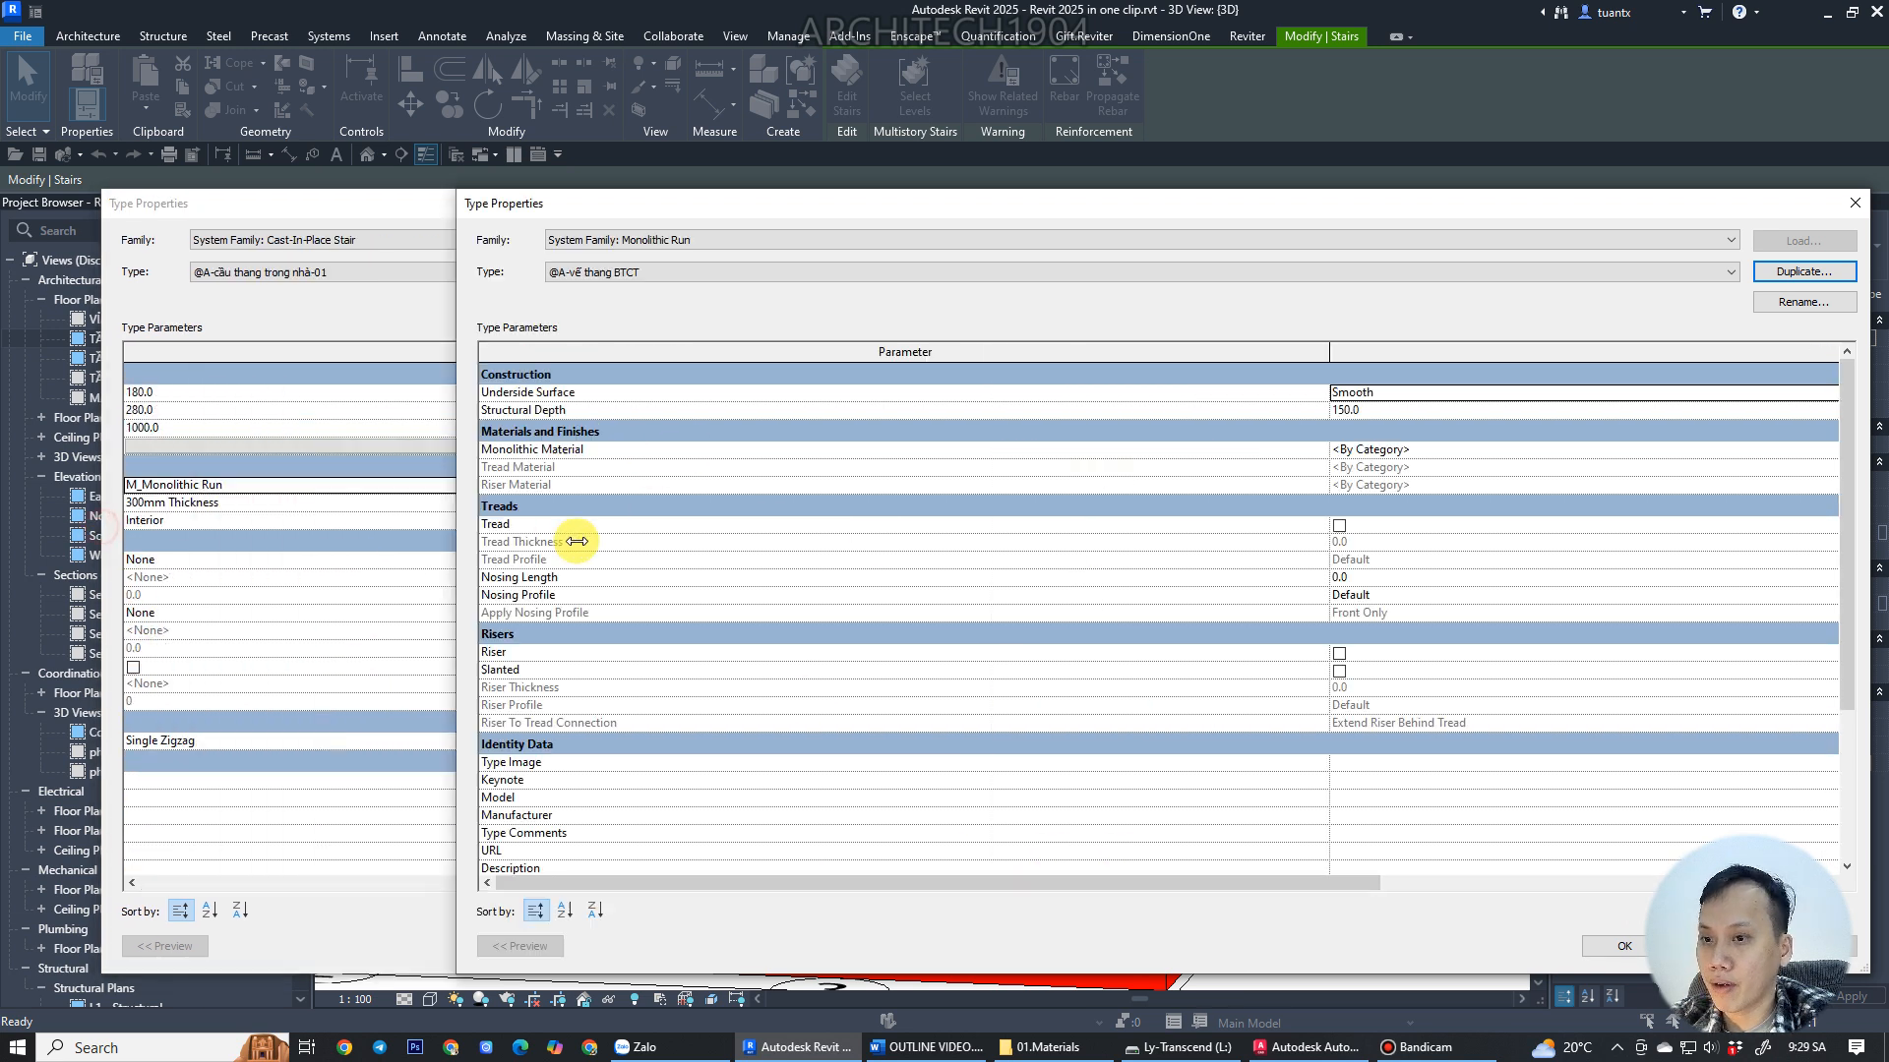
{"action": "left_click_drag", "start_coordinate": [854, 204], "coordinate": [317, 155]}
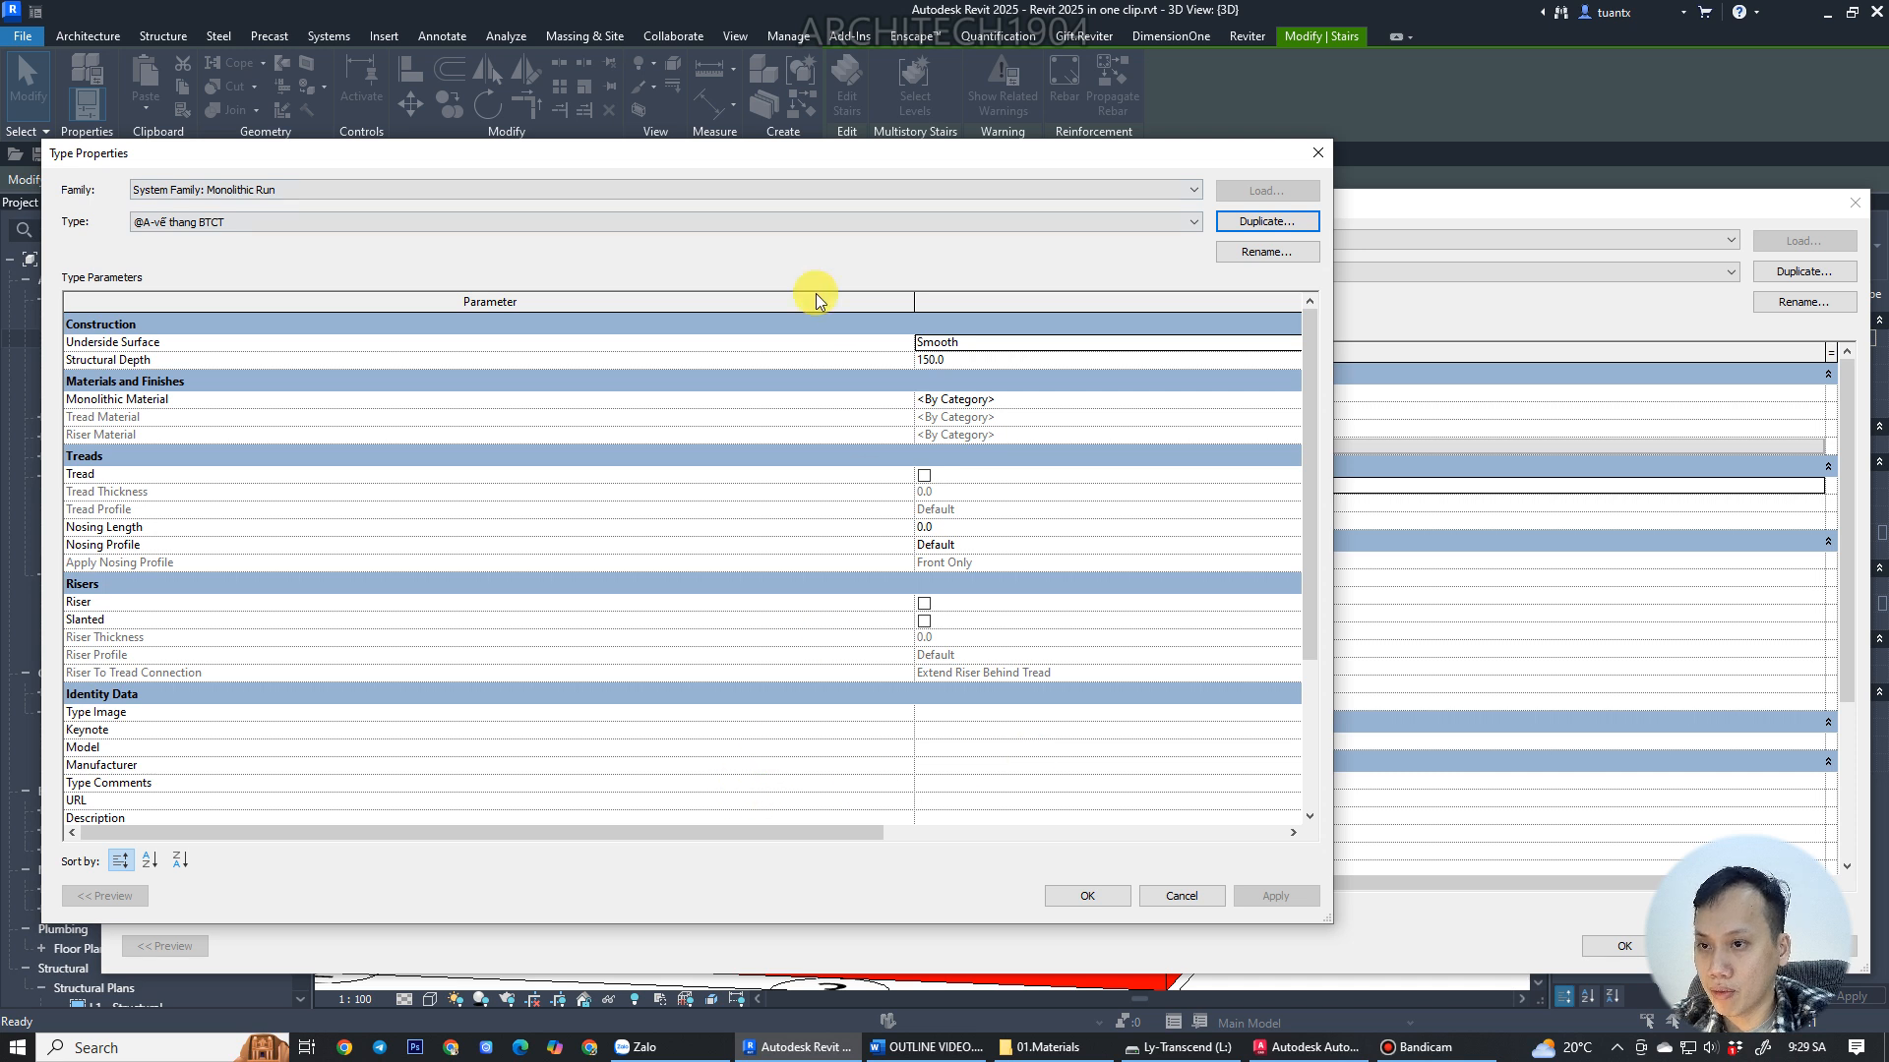
{"action": "left_click_drag", "start_coordinate": [821, 161], "coordinate": [1026, 161]}
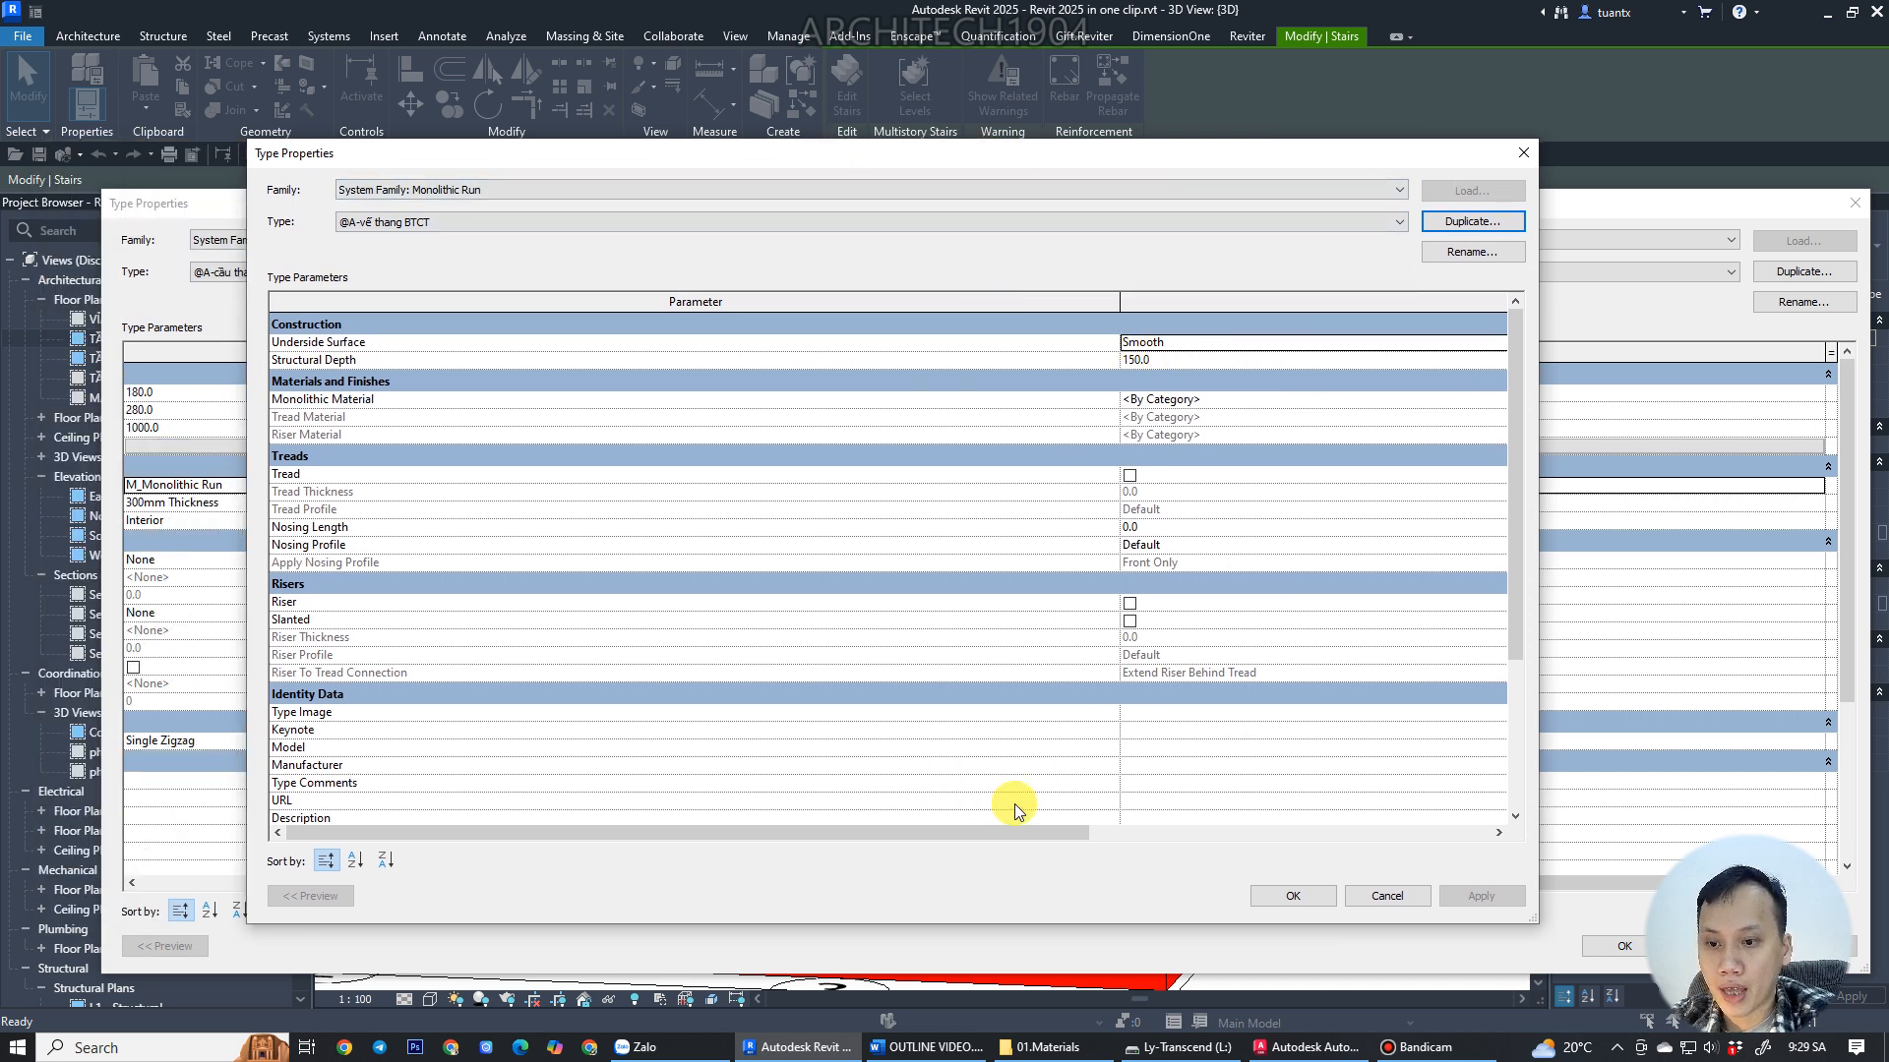
{"action": "left_click", "coordinate": [1205, 342]}
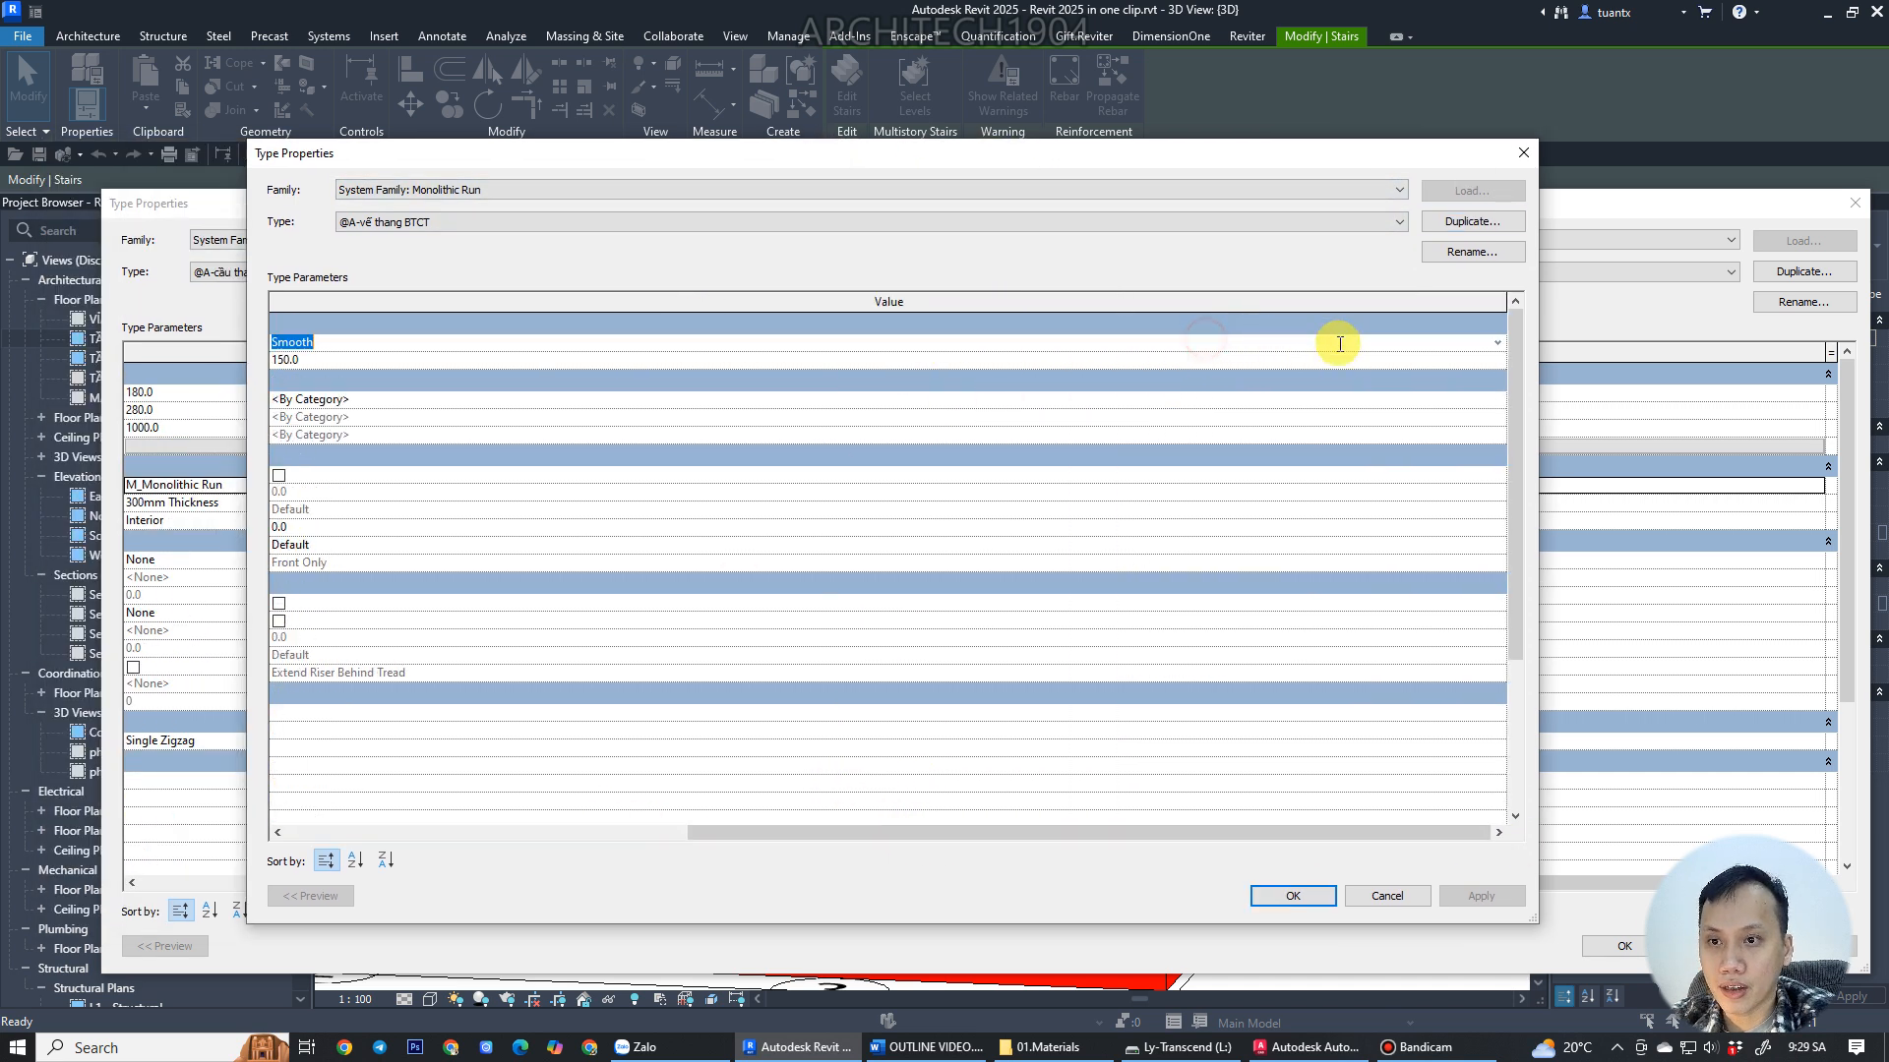
{"action": "left_click", "coordinate": [1497, 342]}
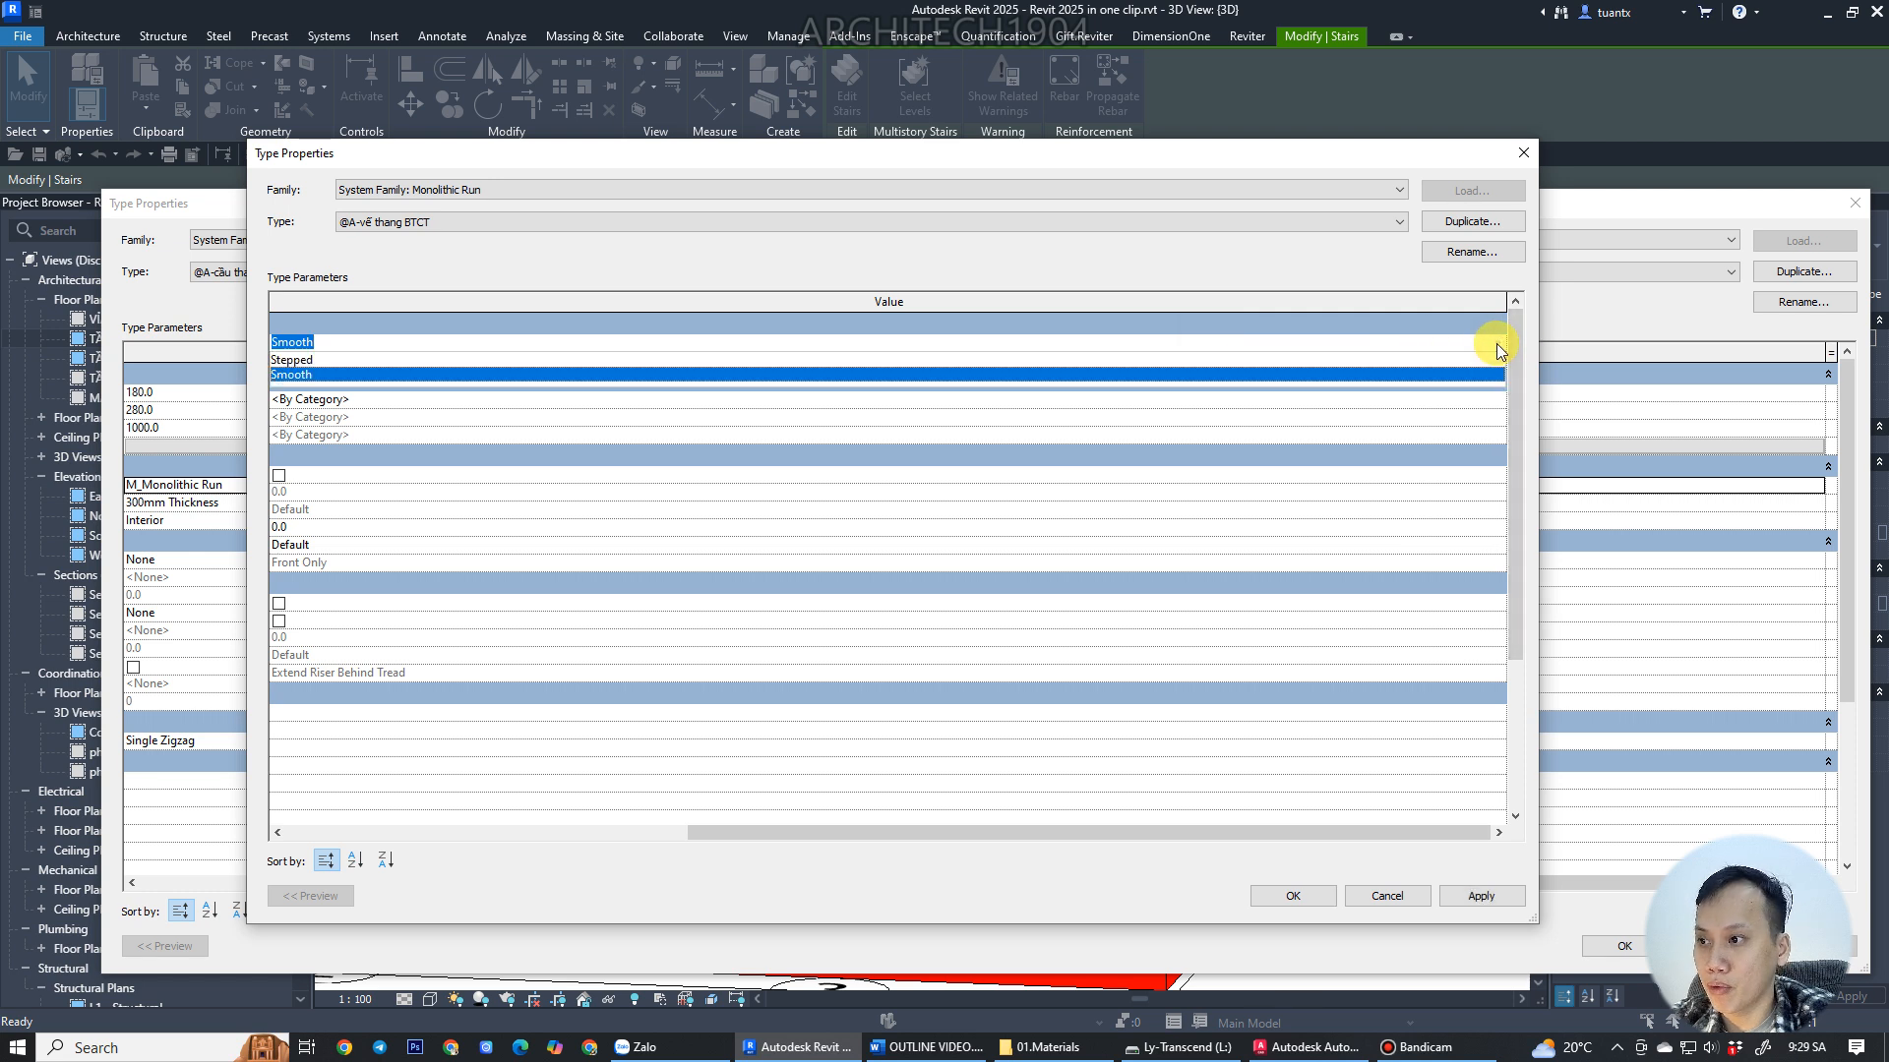
{"action": "left_click", "coordinate": [298, 360]}
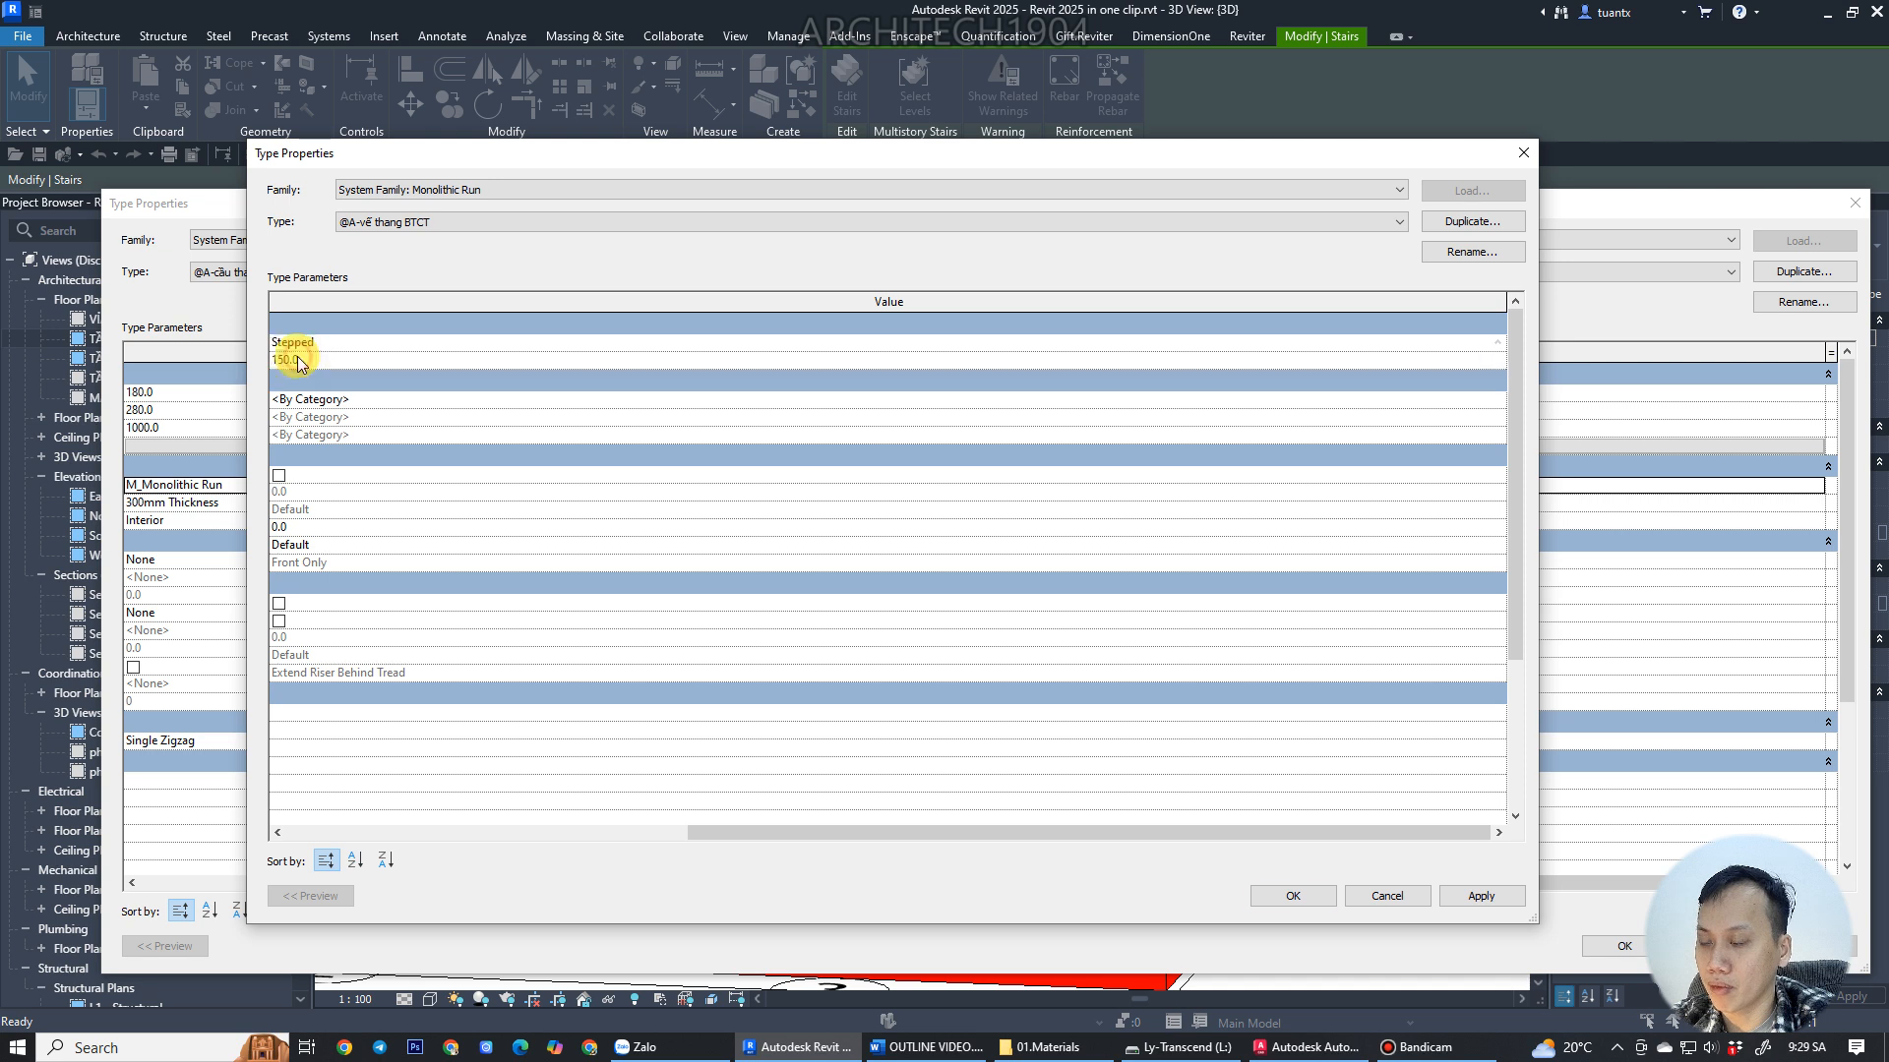
{"action": "left_click", "coordinate": [1282, 898]}
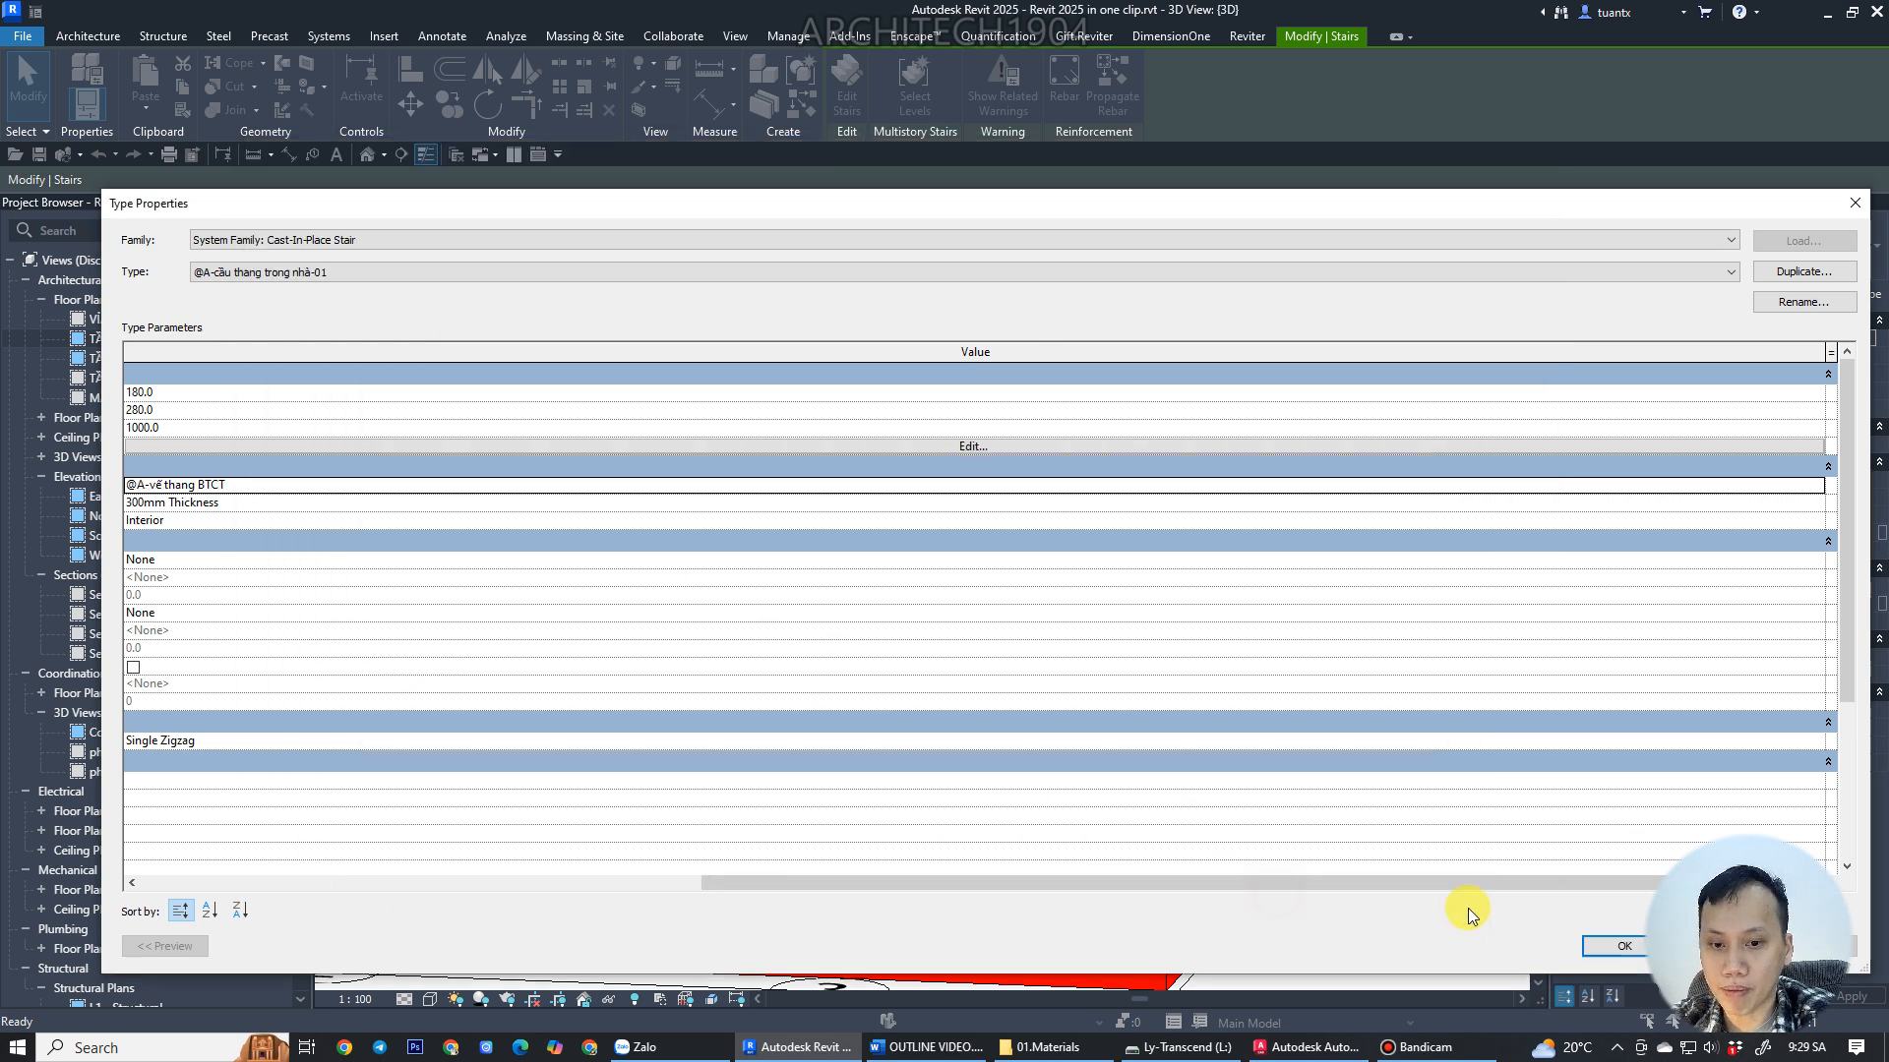
Reopen the stair's run type and set its underside surface to Smooth with a structural depth of 100 mm.
{"action": "left_click", "coordinate": [1590, 950]}
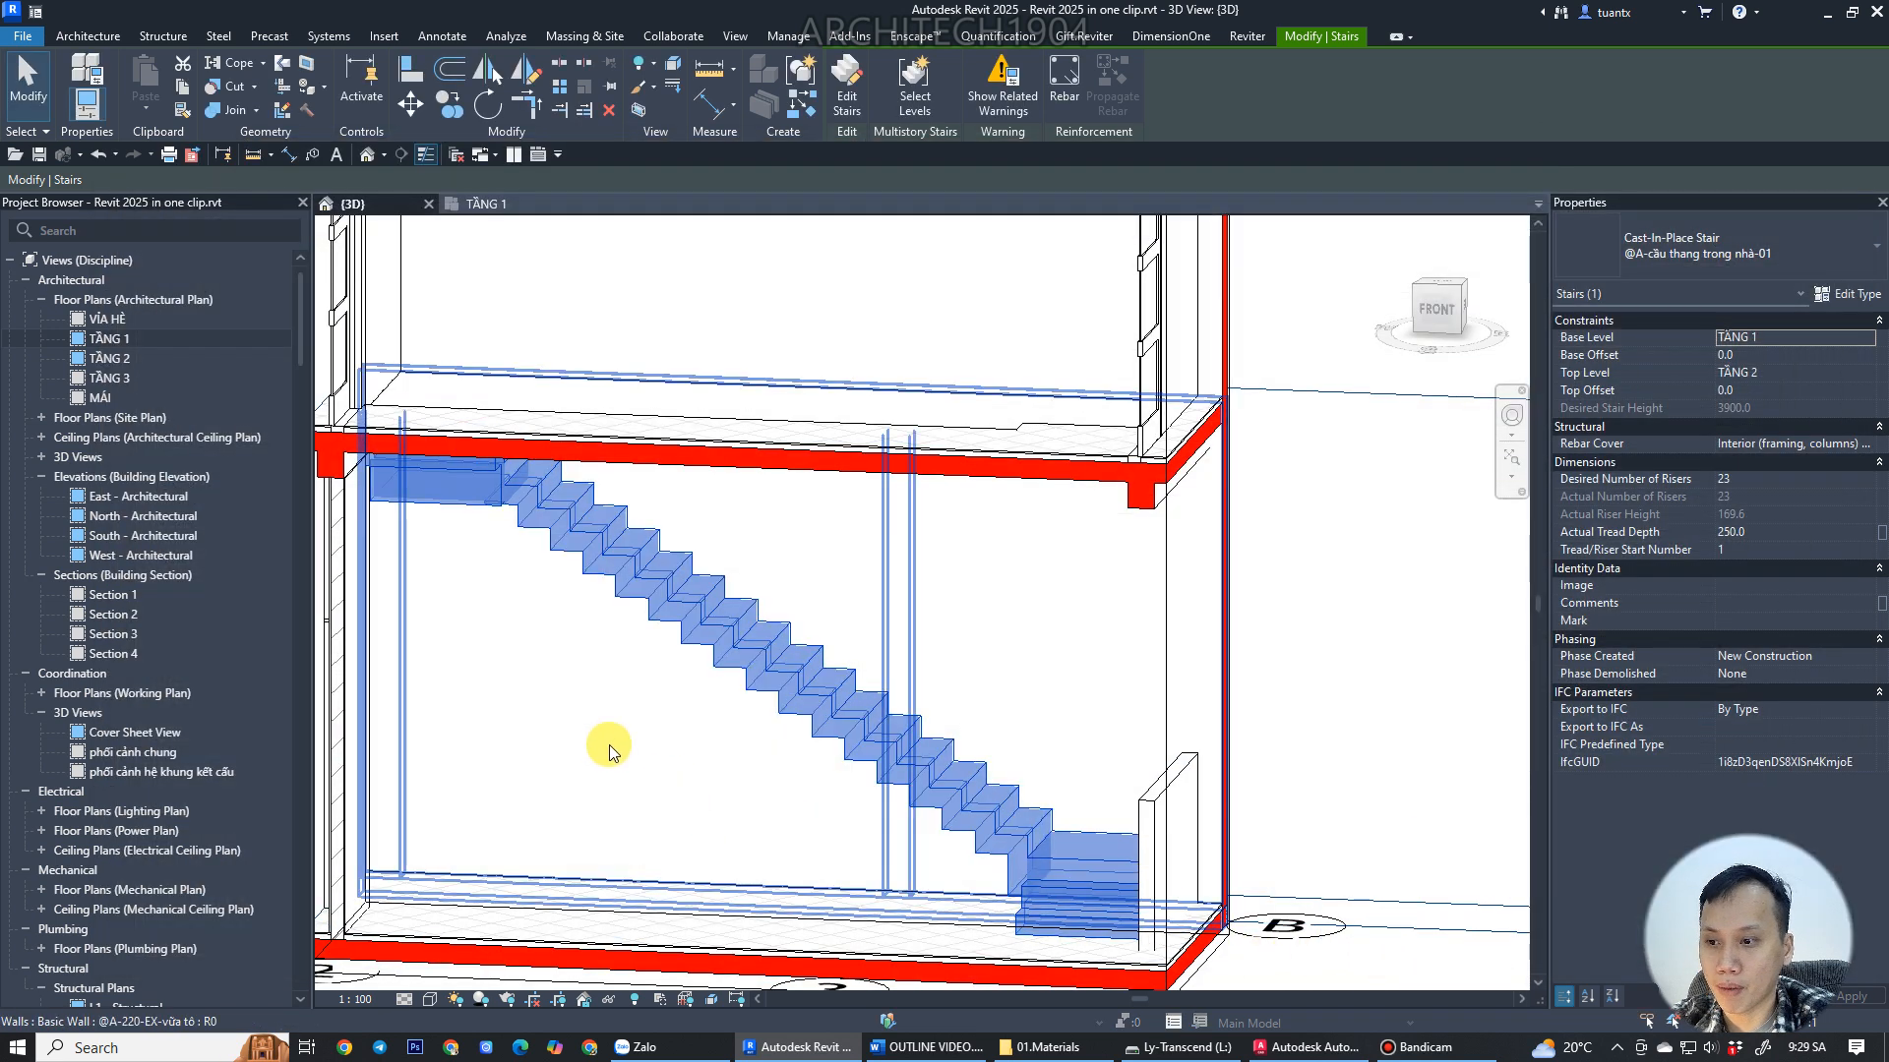
{"action": "left_click", "coordinate": [697, 624]}
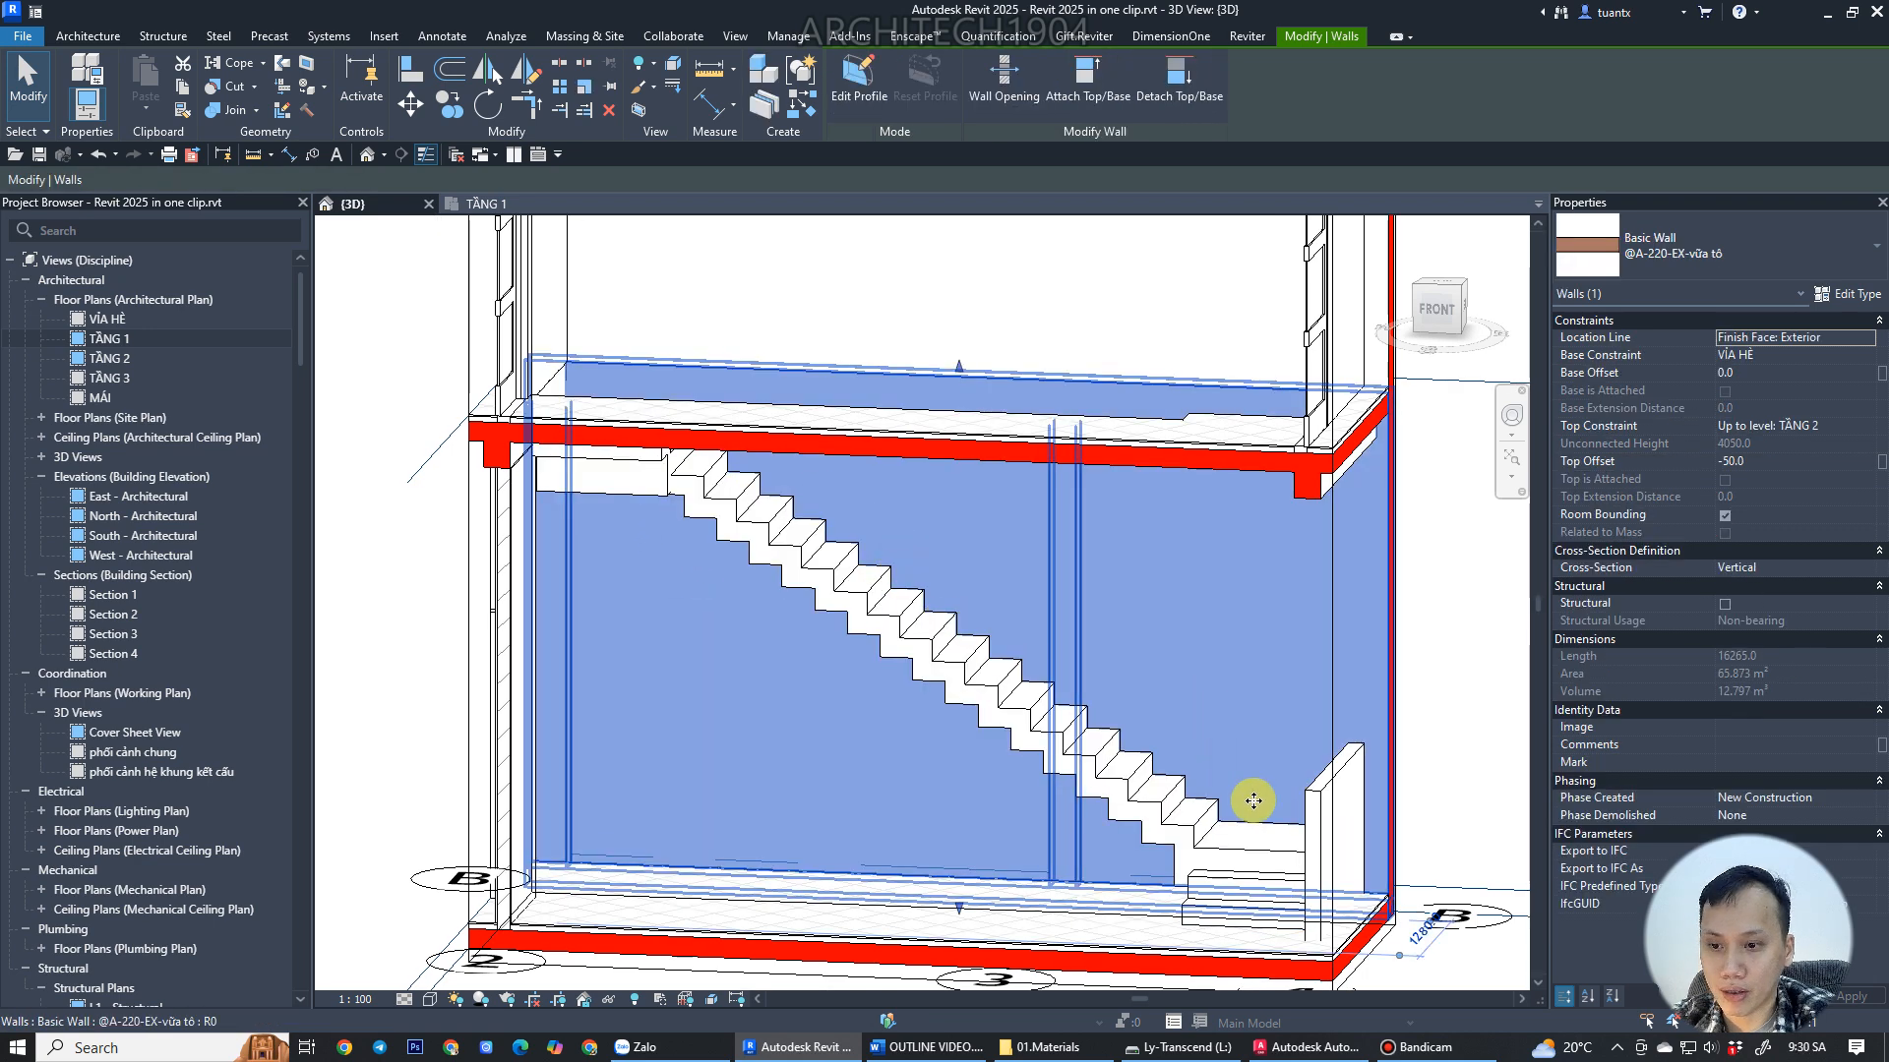
{"action": "left_click", "coordinate": [843, 574]}
{"action": "left_click", "coordinate": [1828, 301]}
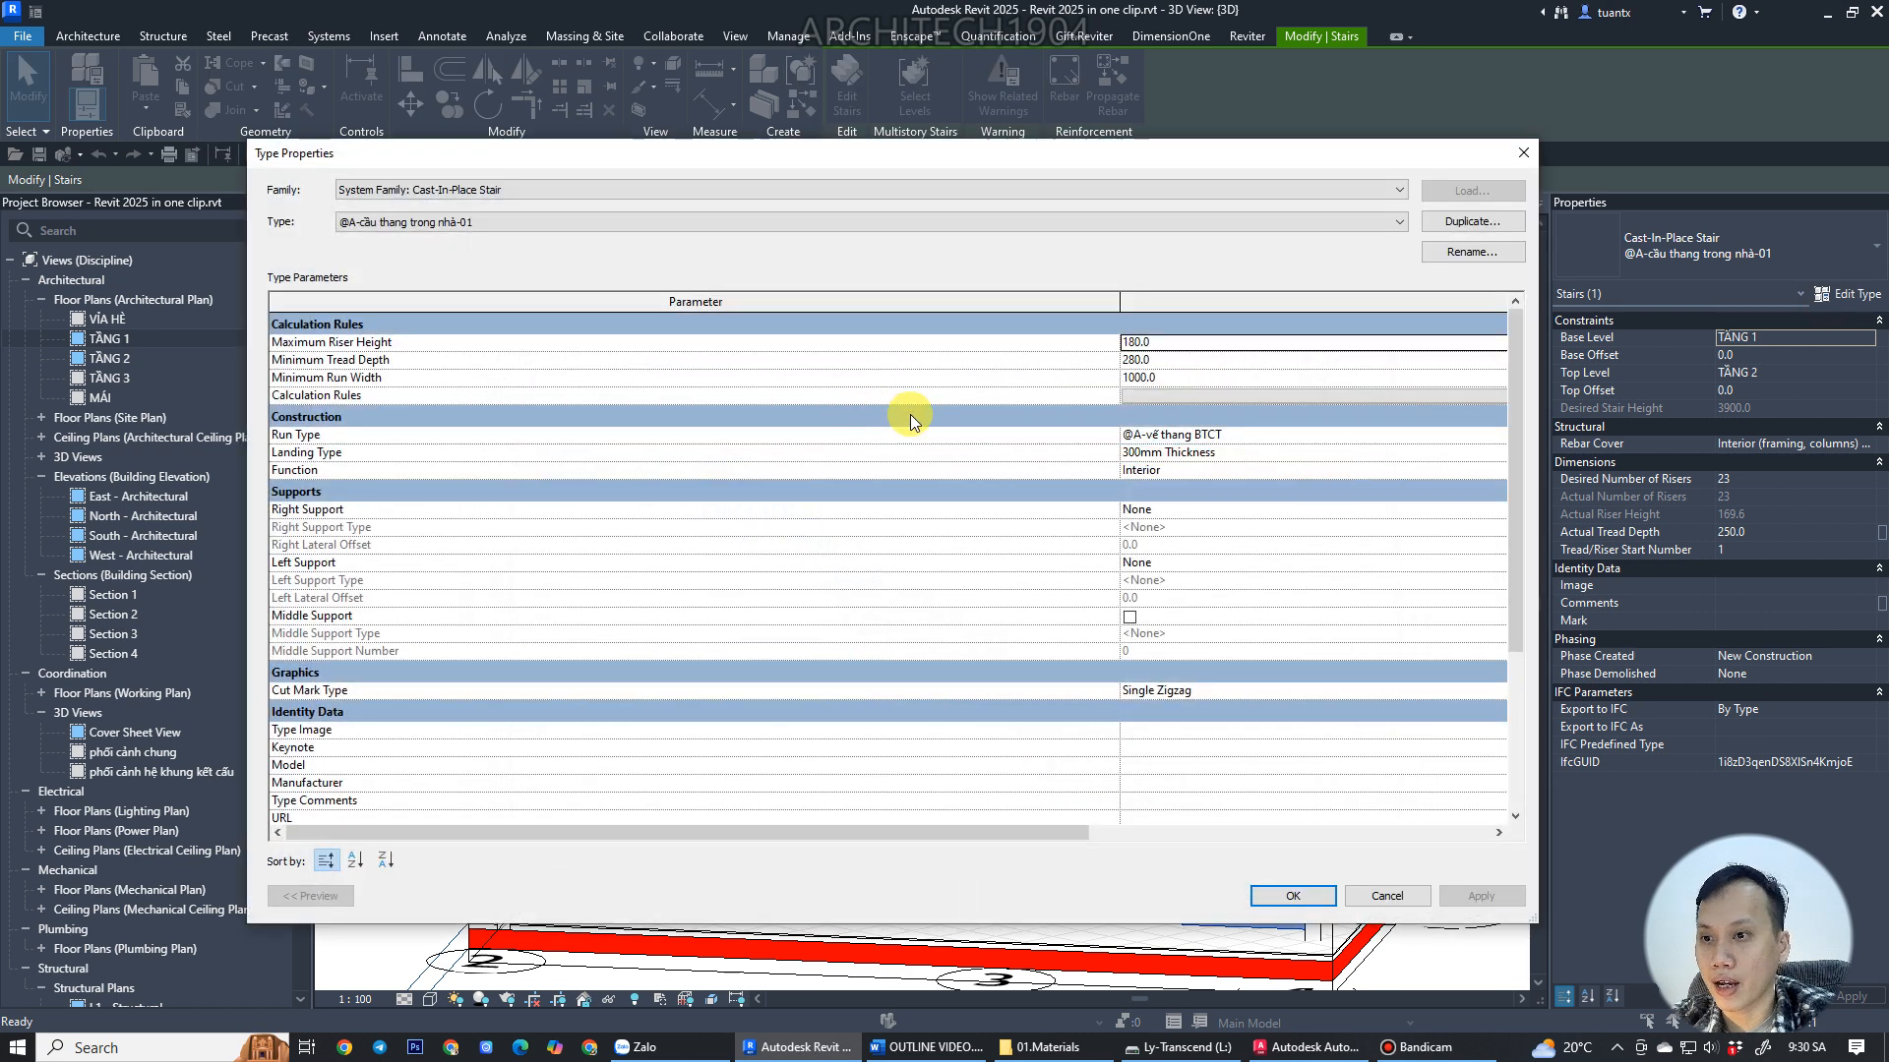
{"action": "left_click", "coordinate": [1199, 435]}
{"action": "left_click", "coordinate": [1497, 442]}
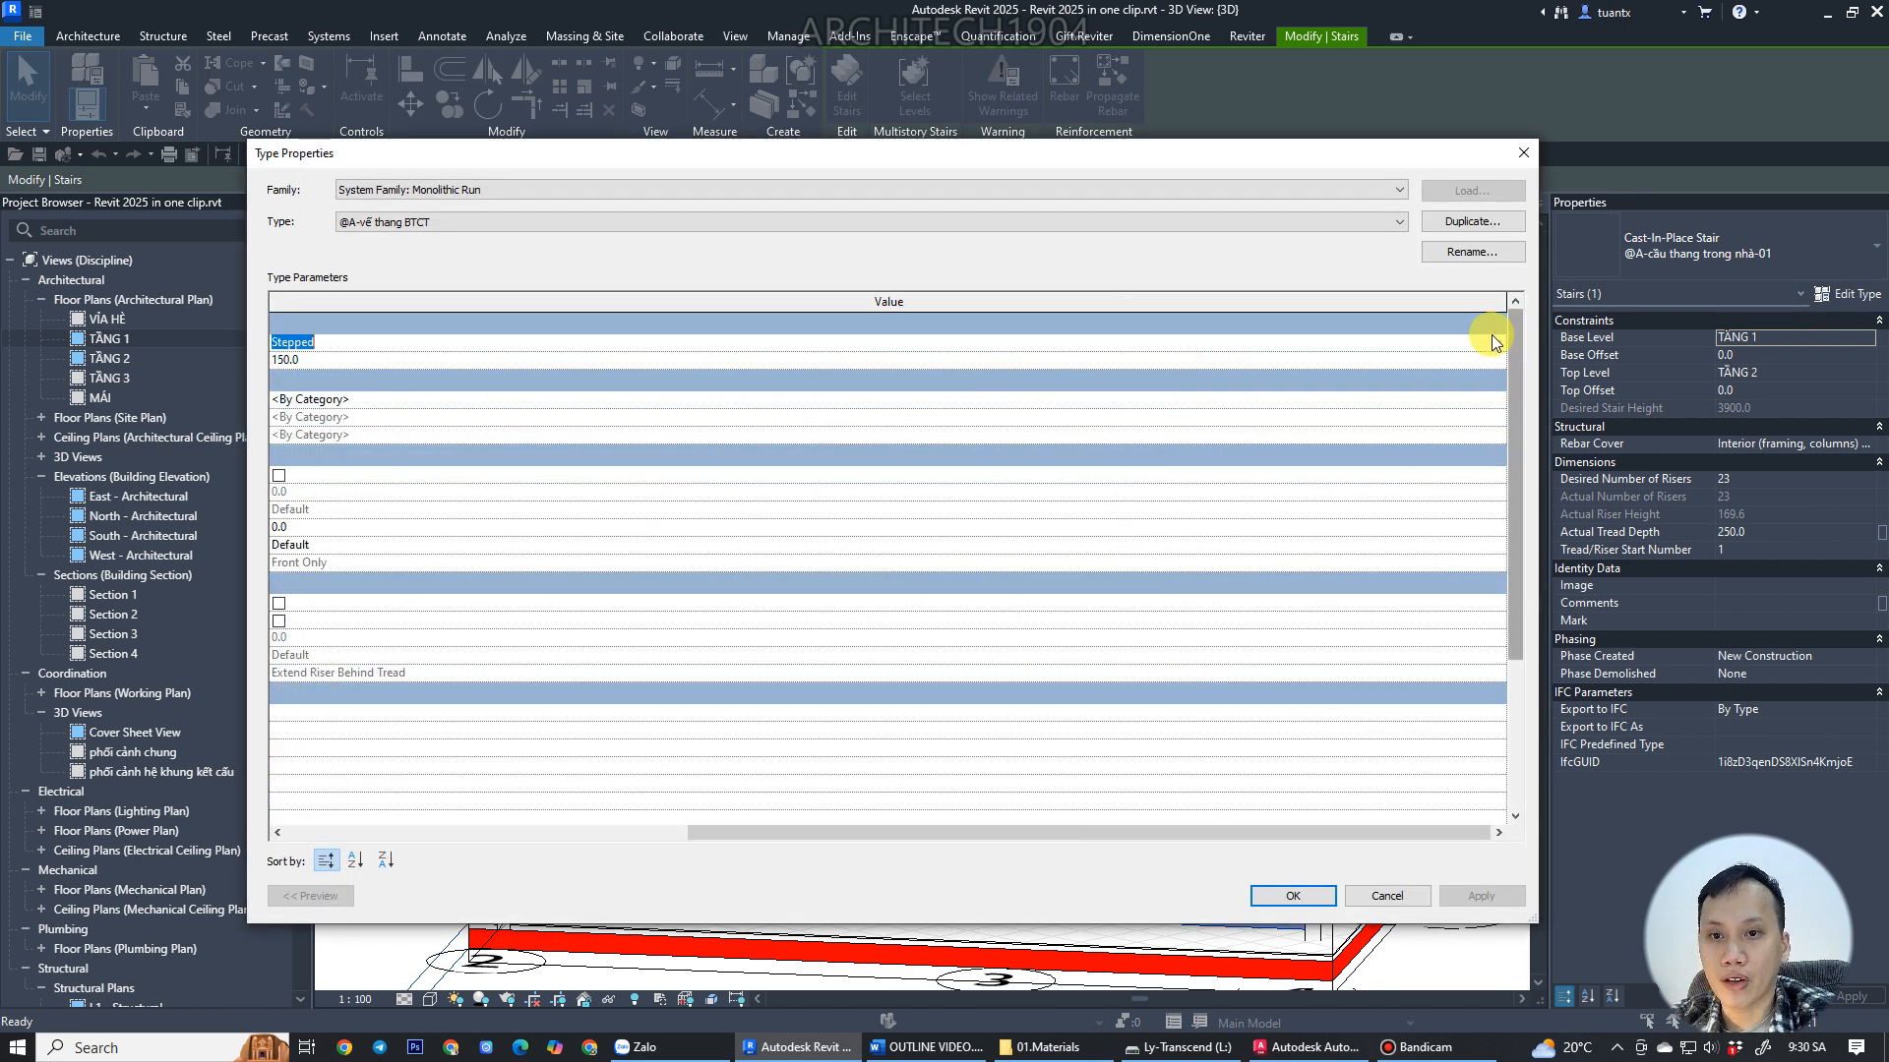
{"action": "left_click", "coordinate": [1496, 341]}
{"action": "left_click", "coordinate": [423, 375]}
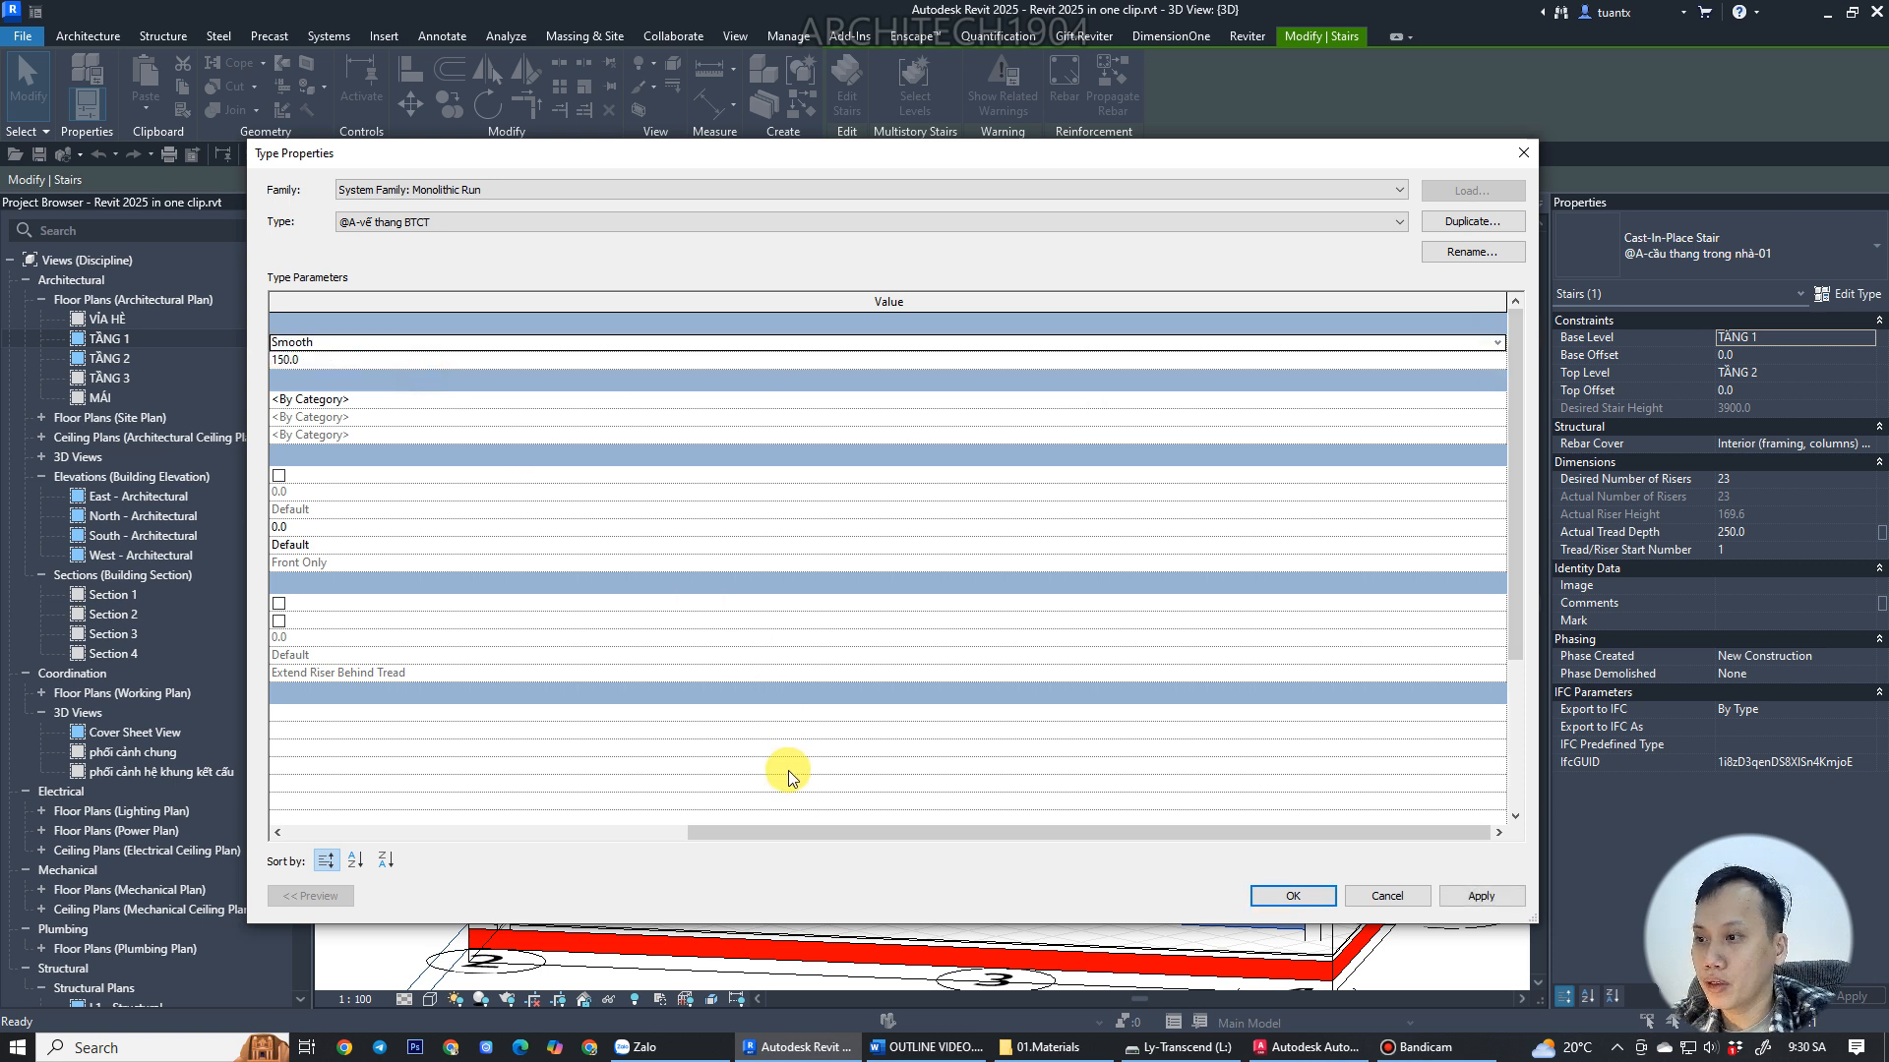
{"action": "left_click_drag", "start_coordinate": [778, 832], "coordinate": [439, 834]}
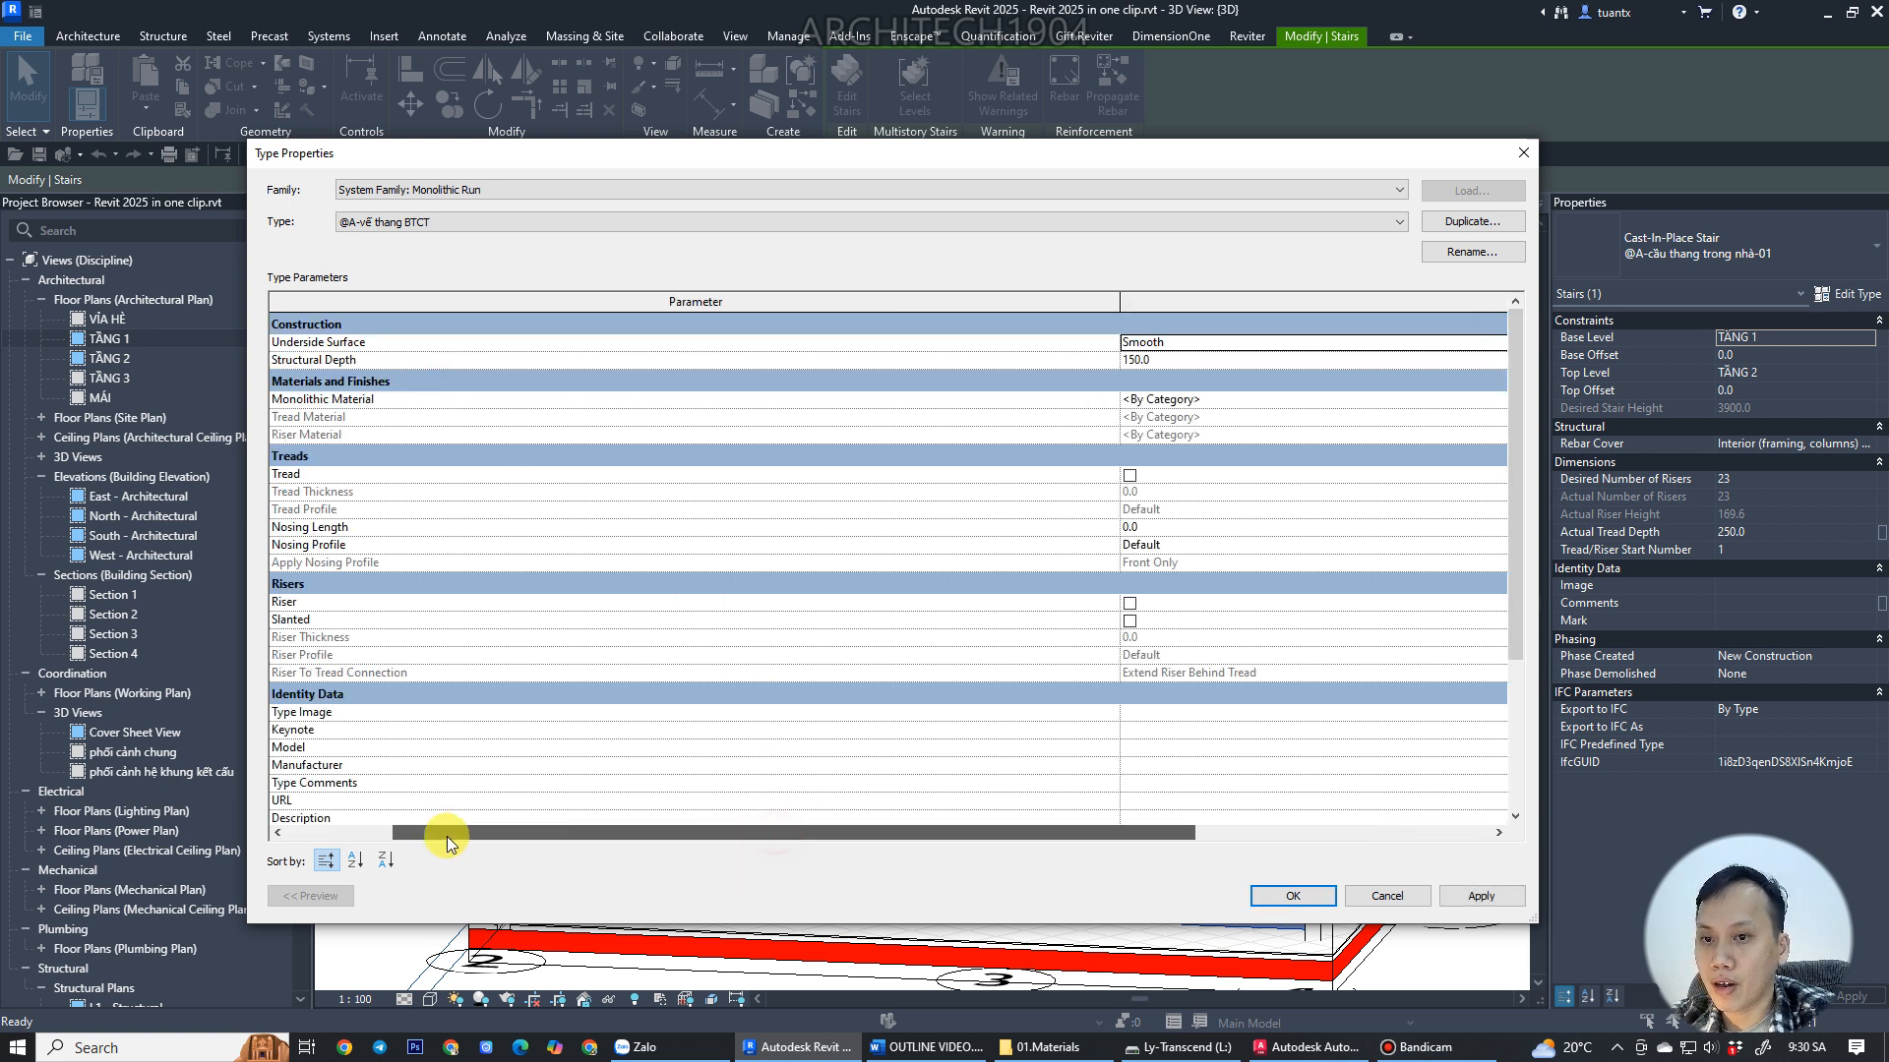
{"action": "left_click", "coordinate": [1191, 359]}
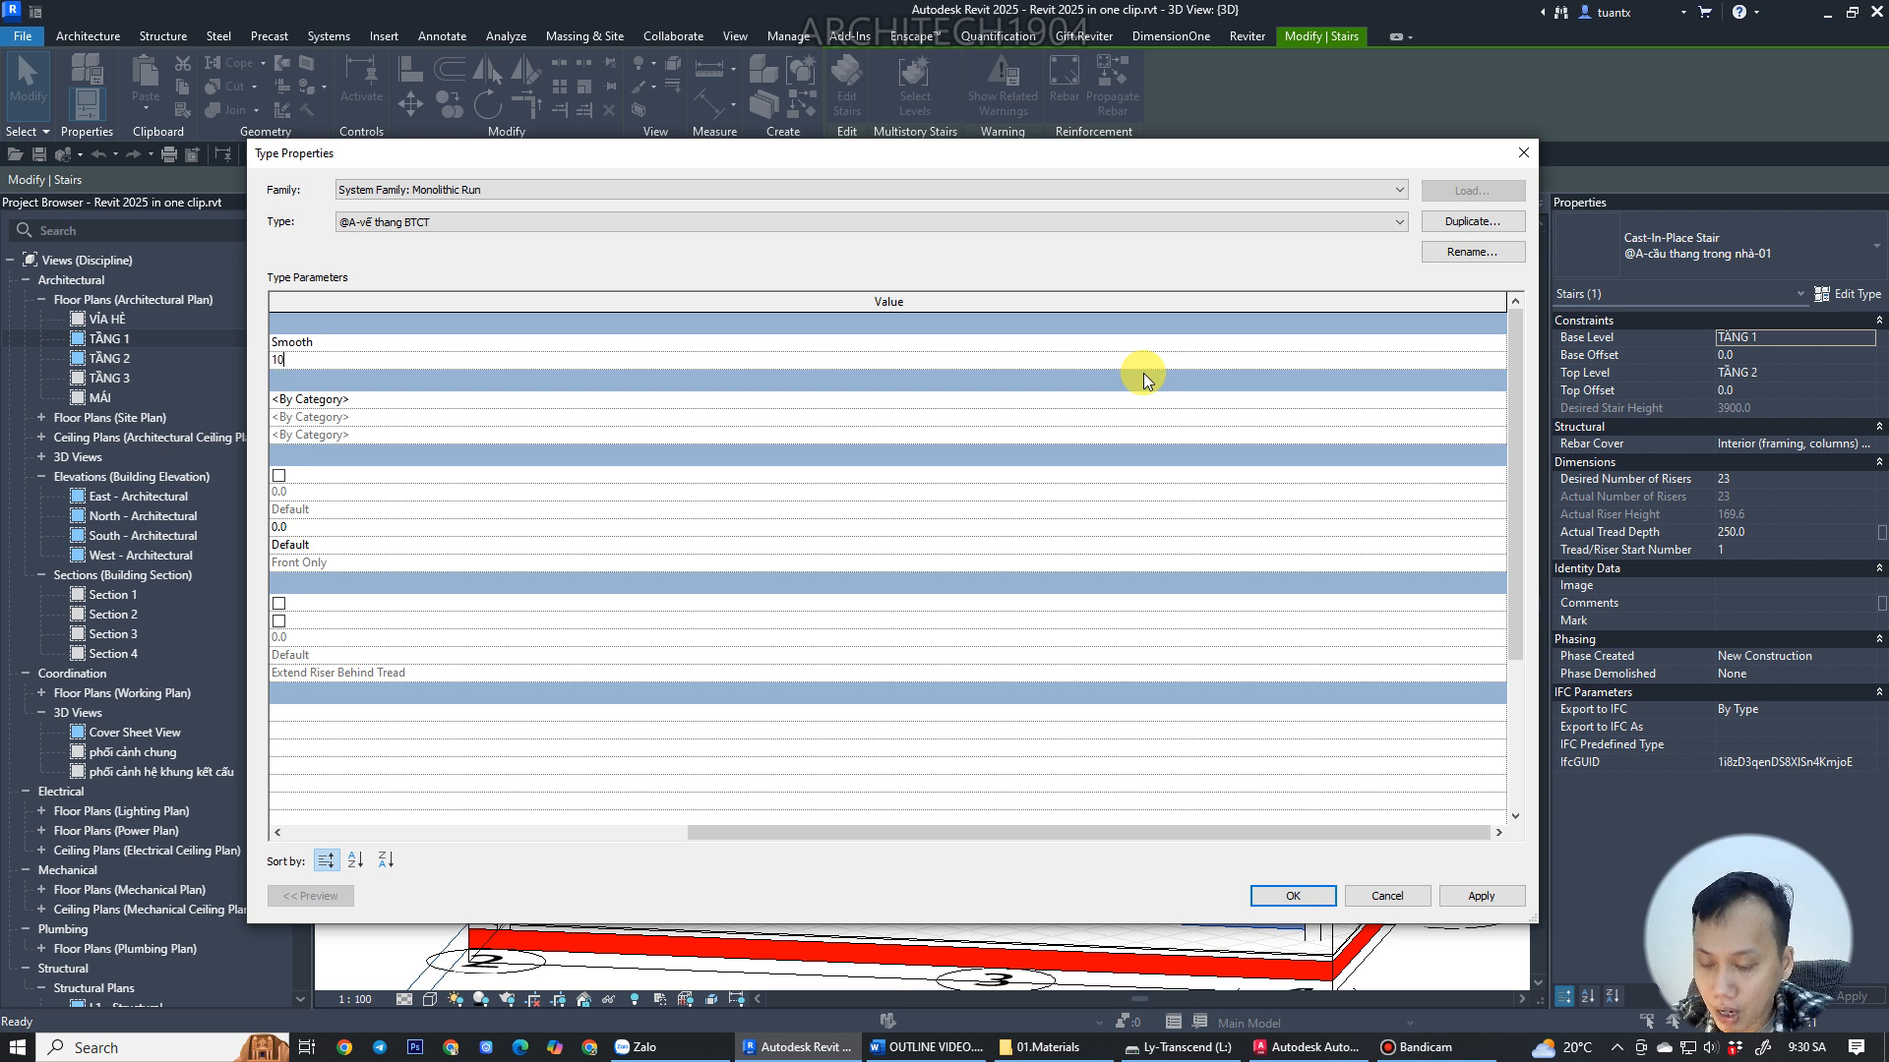
{"action": "left_click", "coordinate": [1268, 903]}
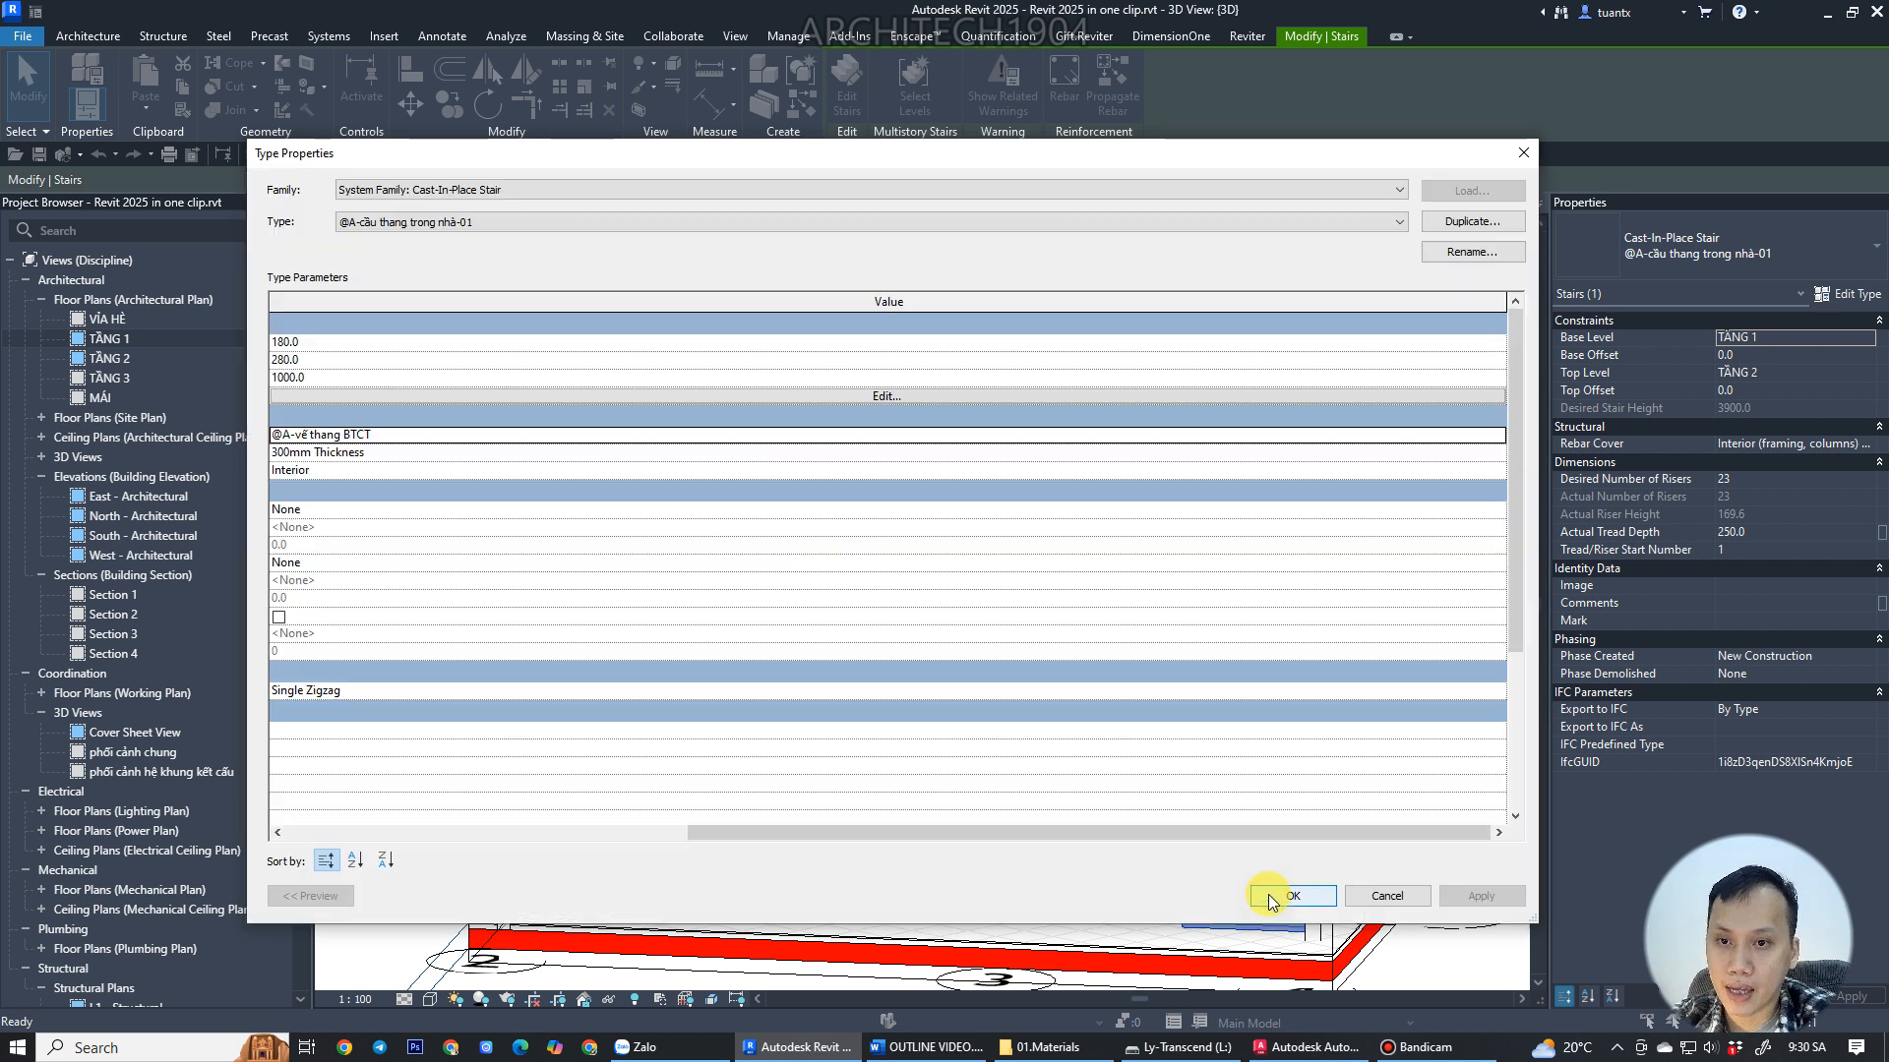
Reopen the run type @A-vế thang BTCT and enable treads on it.
{"action": "left_click_drag", "start_coordinate": [1236, 831], "coordinate": [771, 830]}
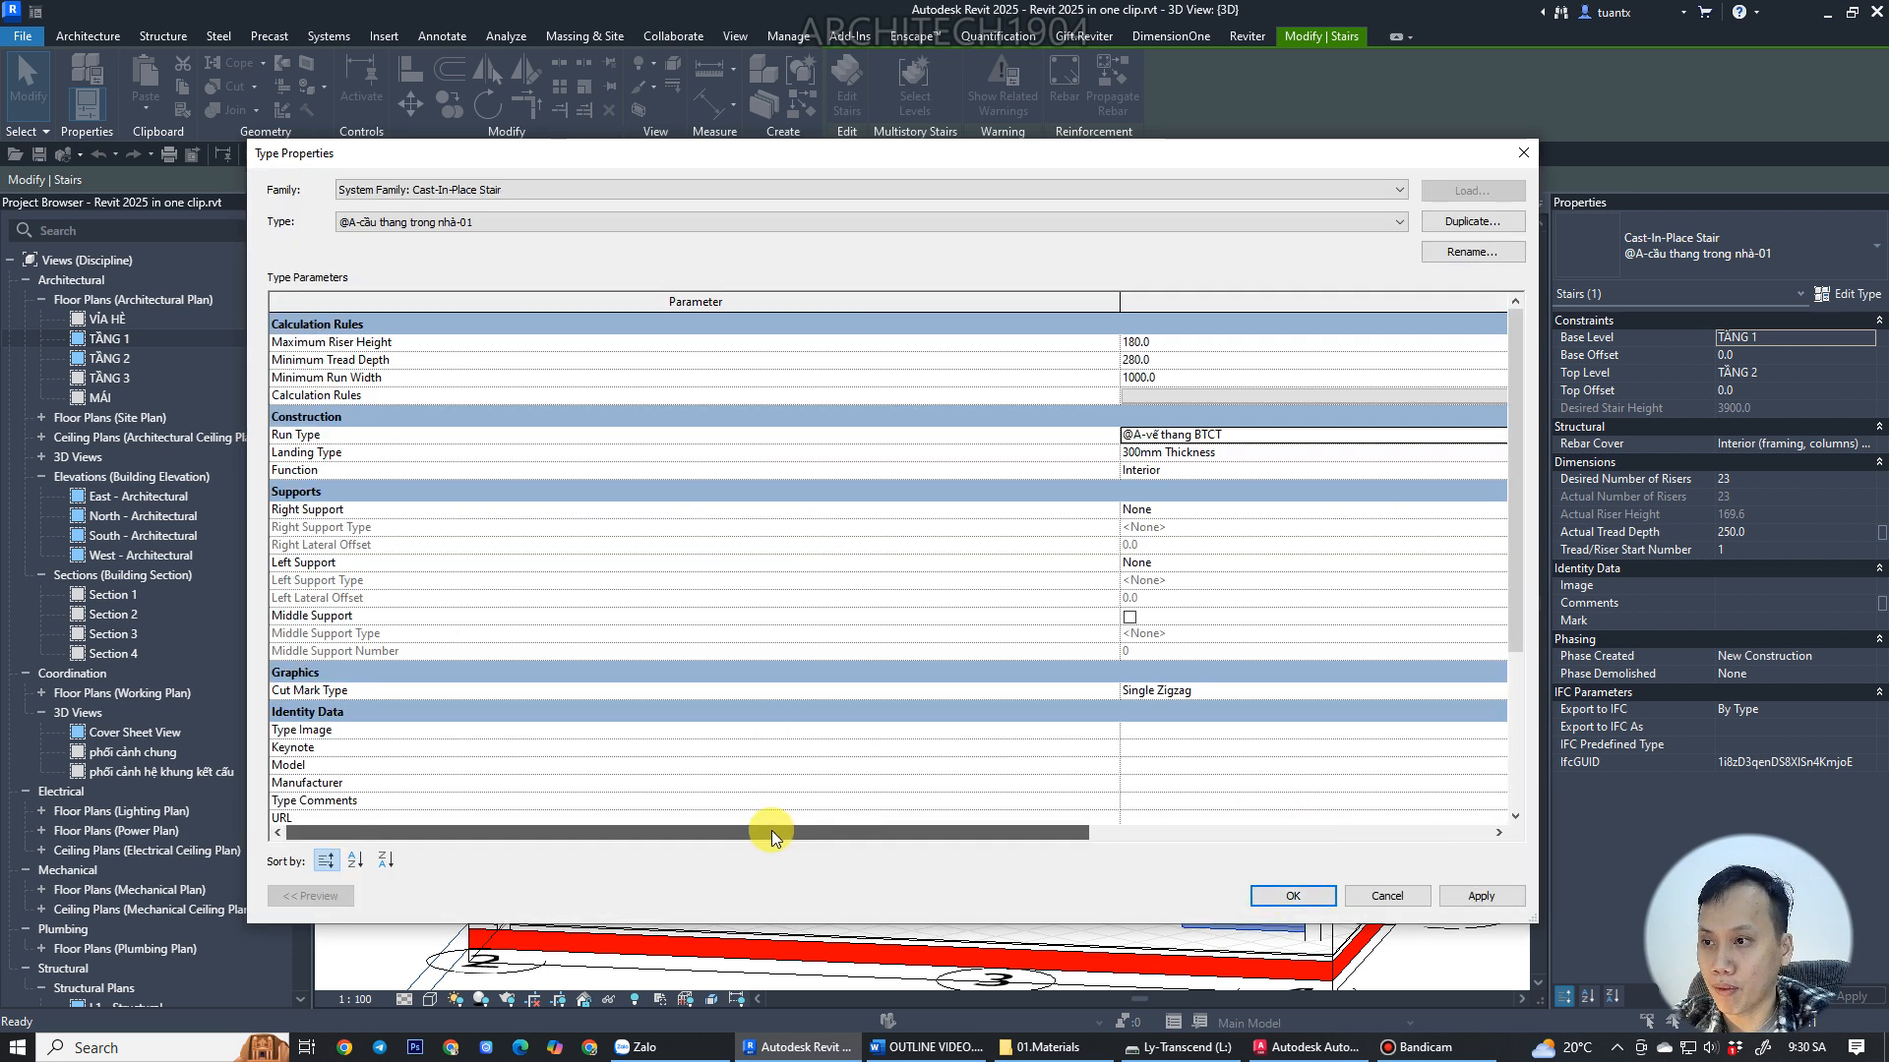
{"action": "left_click", "coordinate": [1223, 435]}
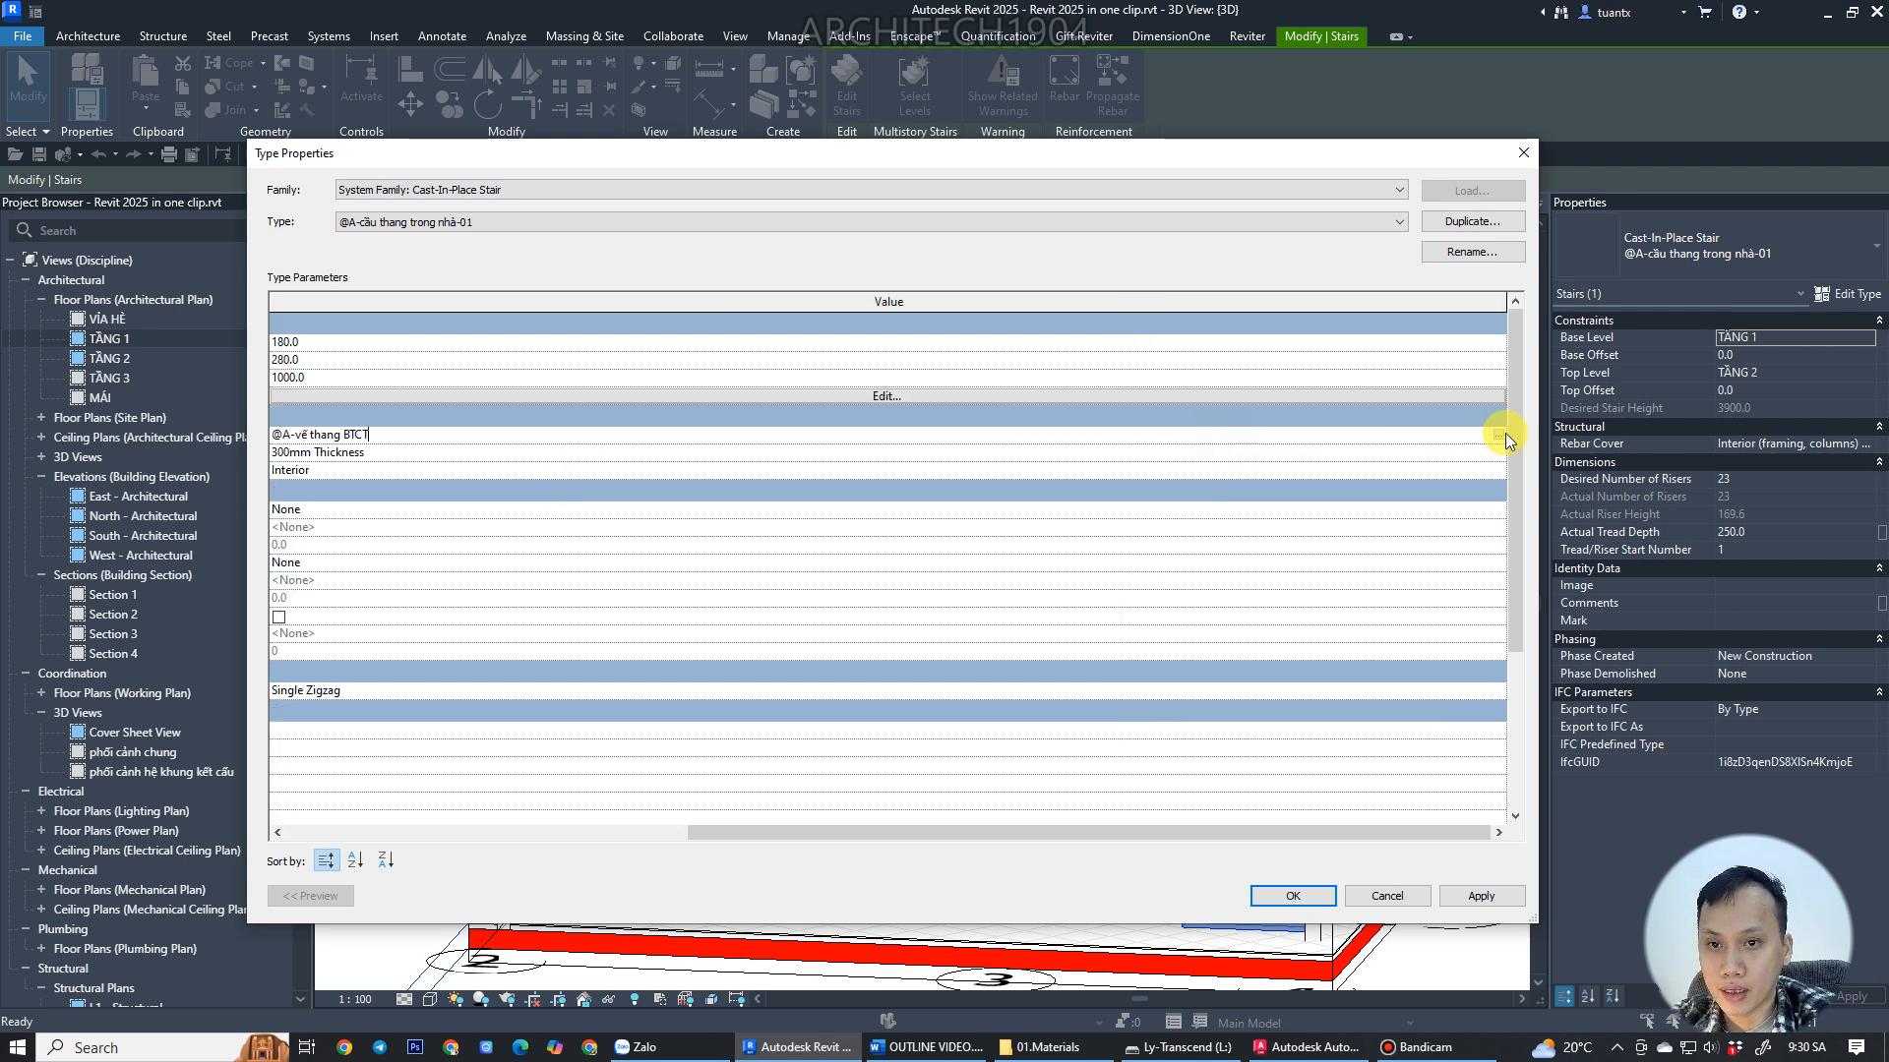
{"action": "left_click", "coordinate": [1497, 435]}
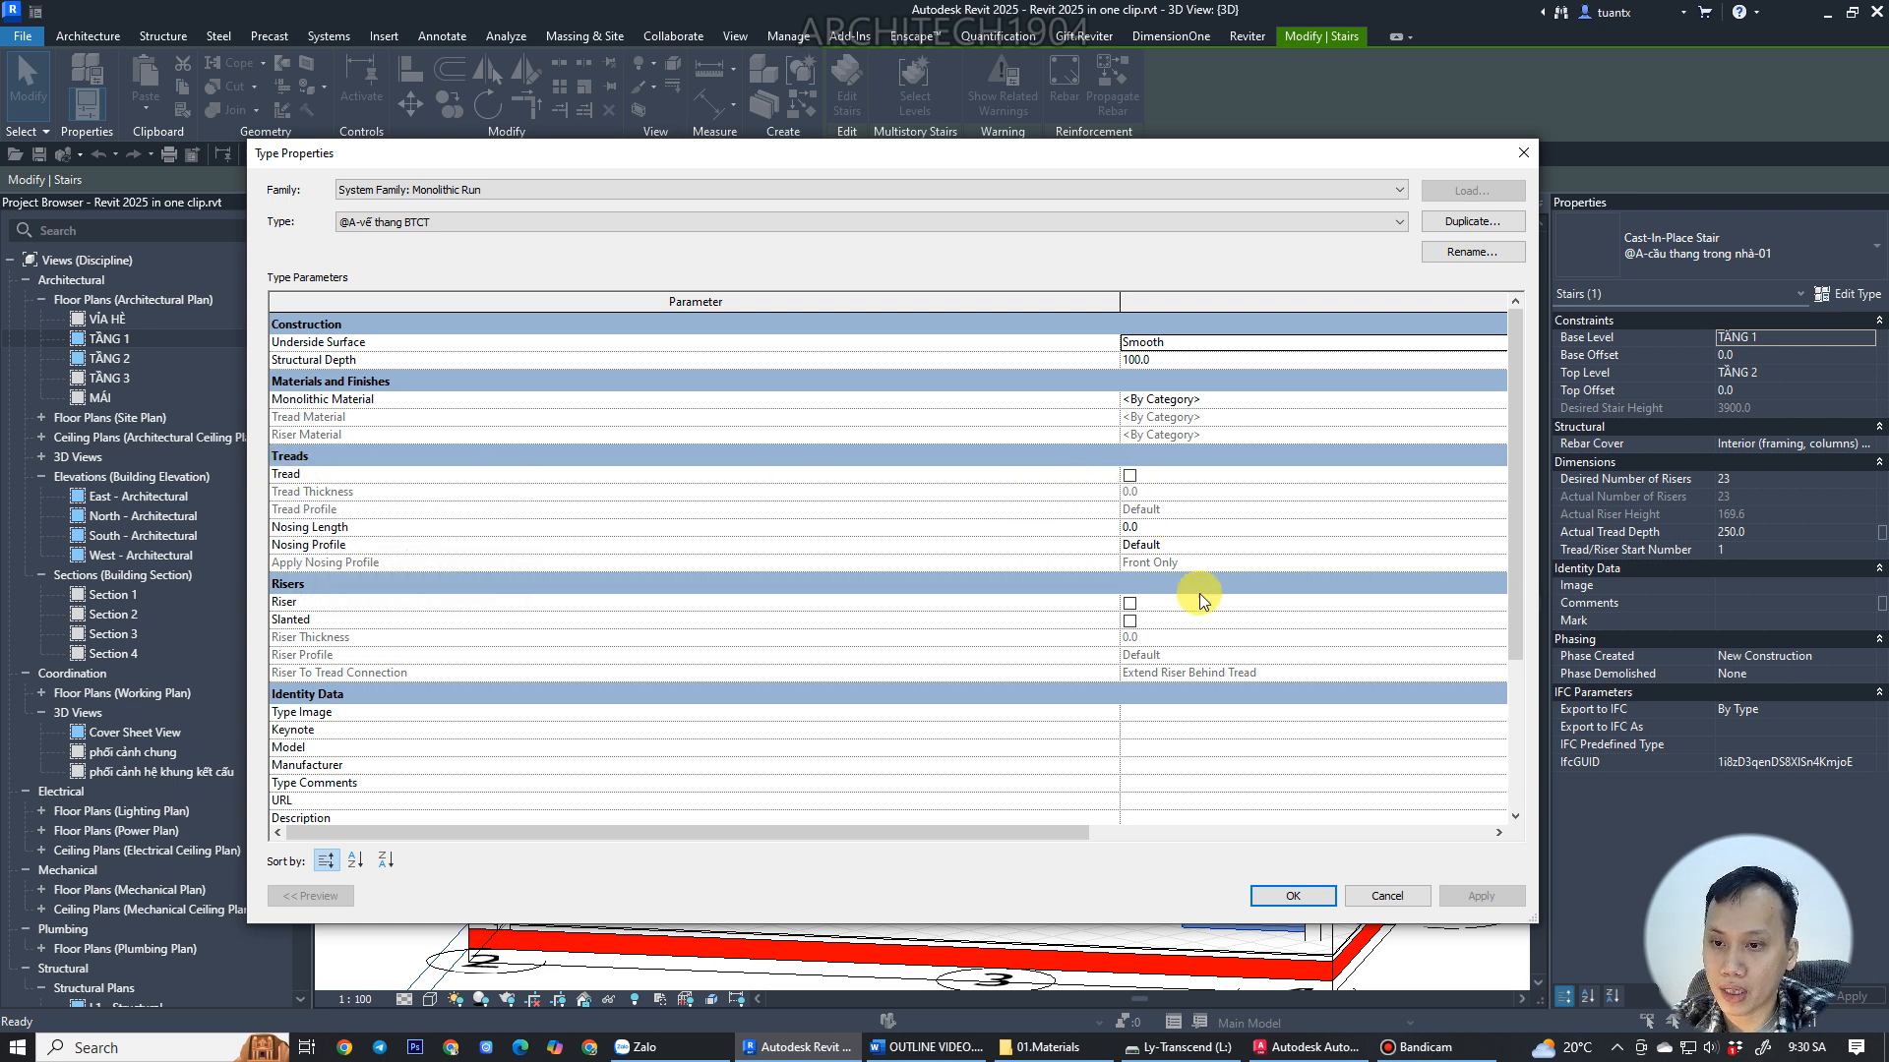
{"action": "left_click", "coordinate": [1128, 476]}
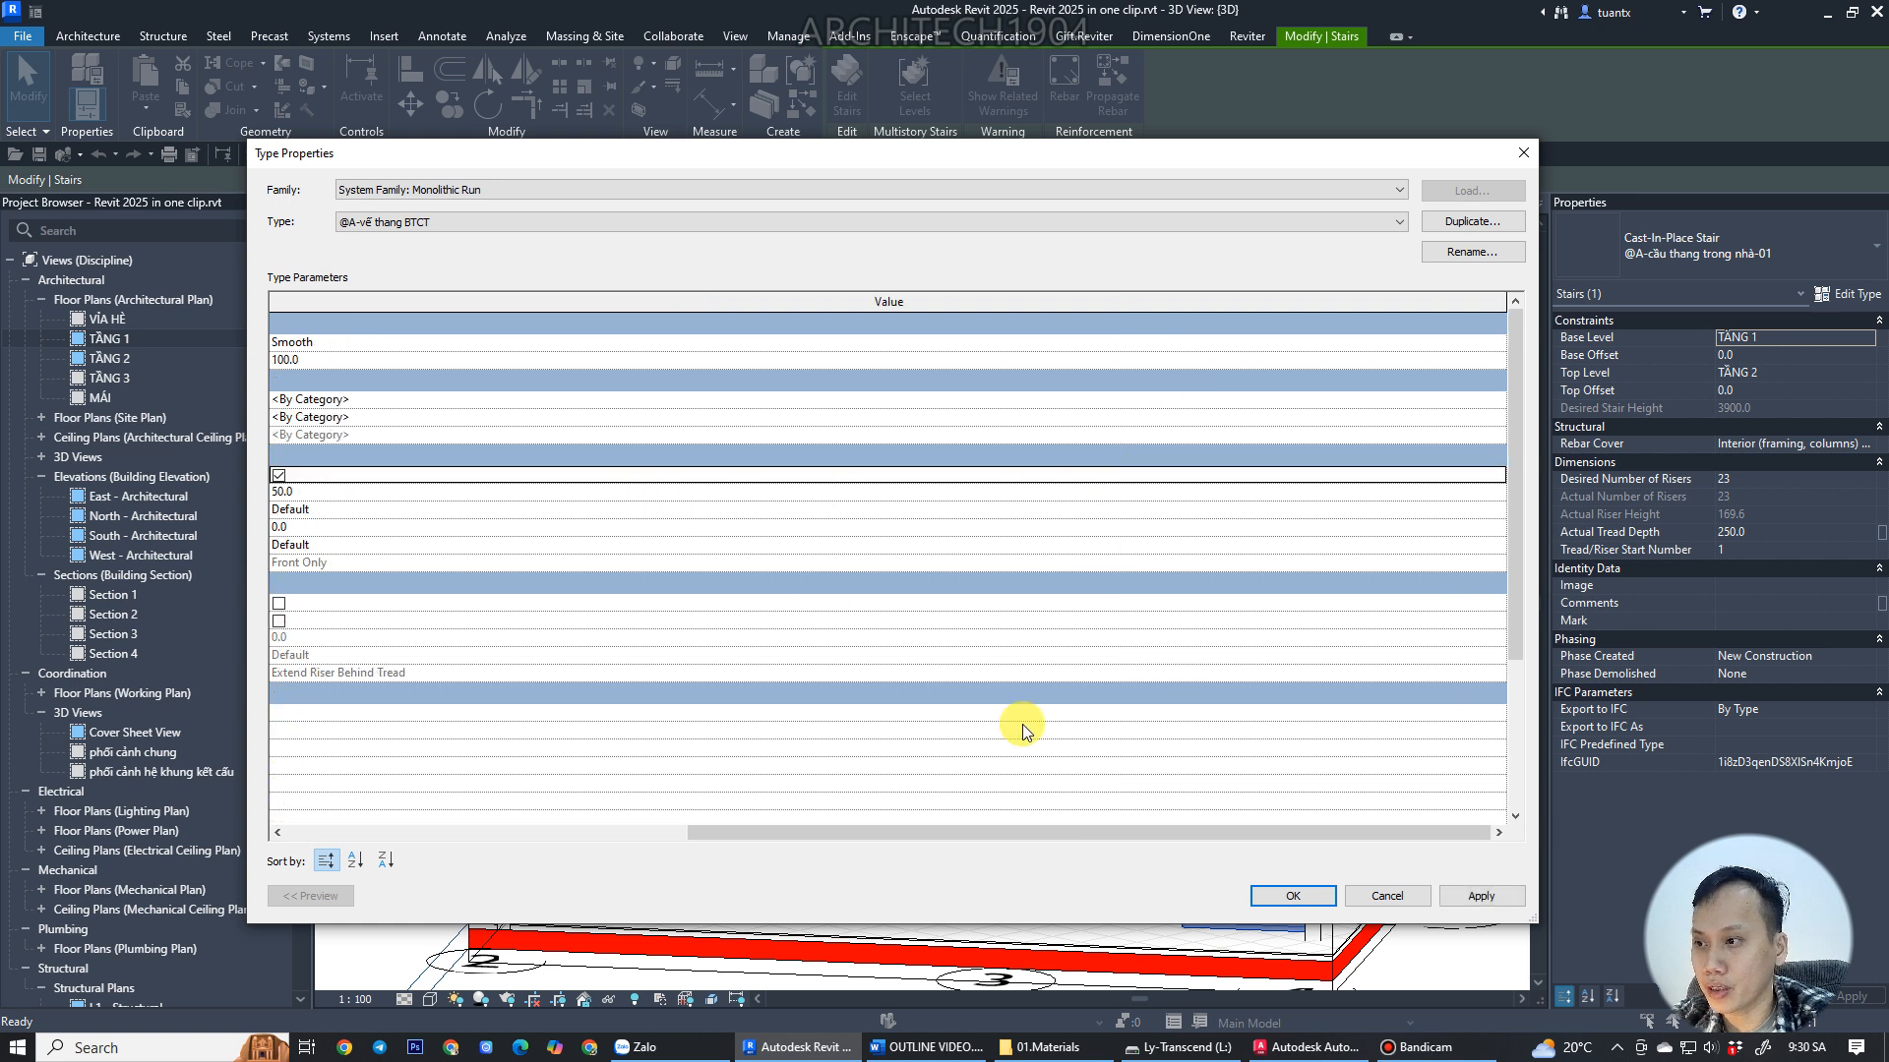
{"action": "left_click_drag", "start_coordinate": [1029, 836], "coordinate": [647, 821]}
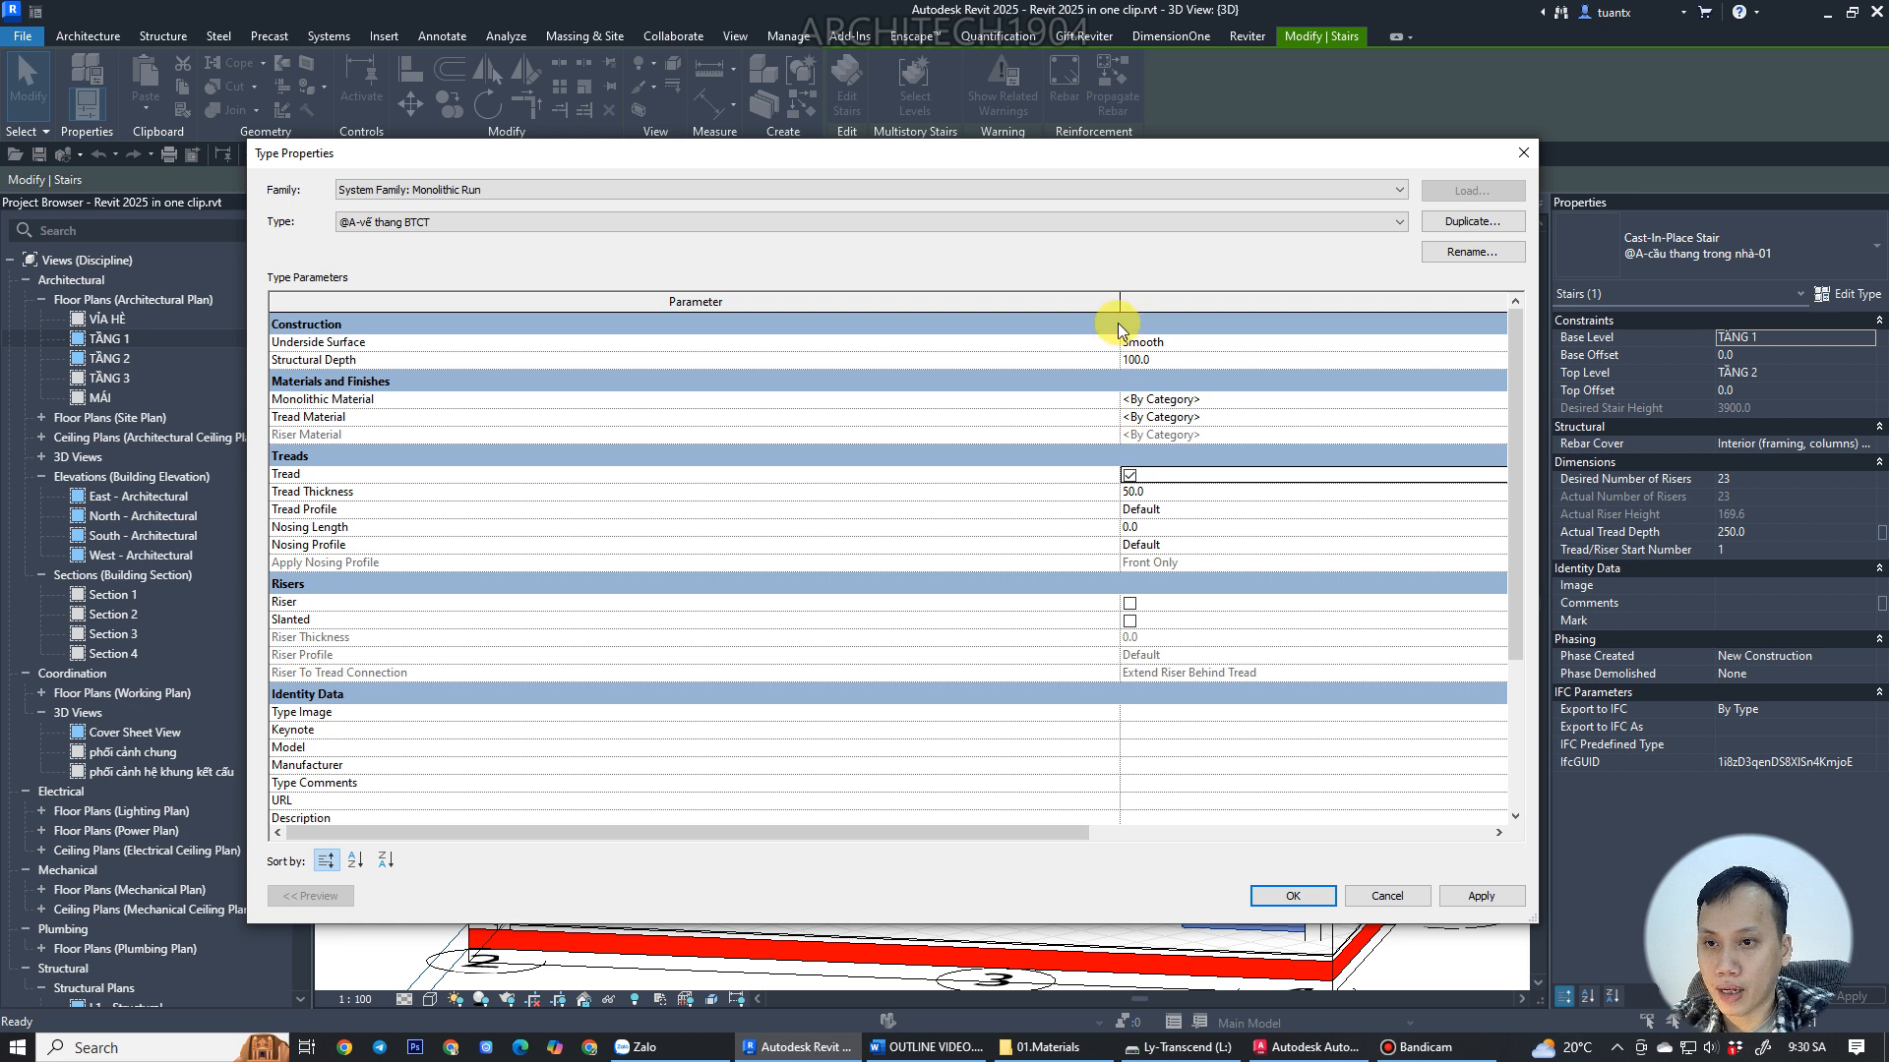
{"action": "left_click_drag", "start_coordinate": [1091, 295], "coordinate": [979, 295]}
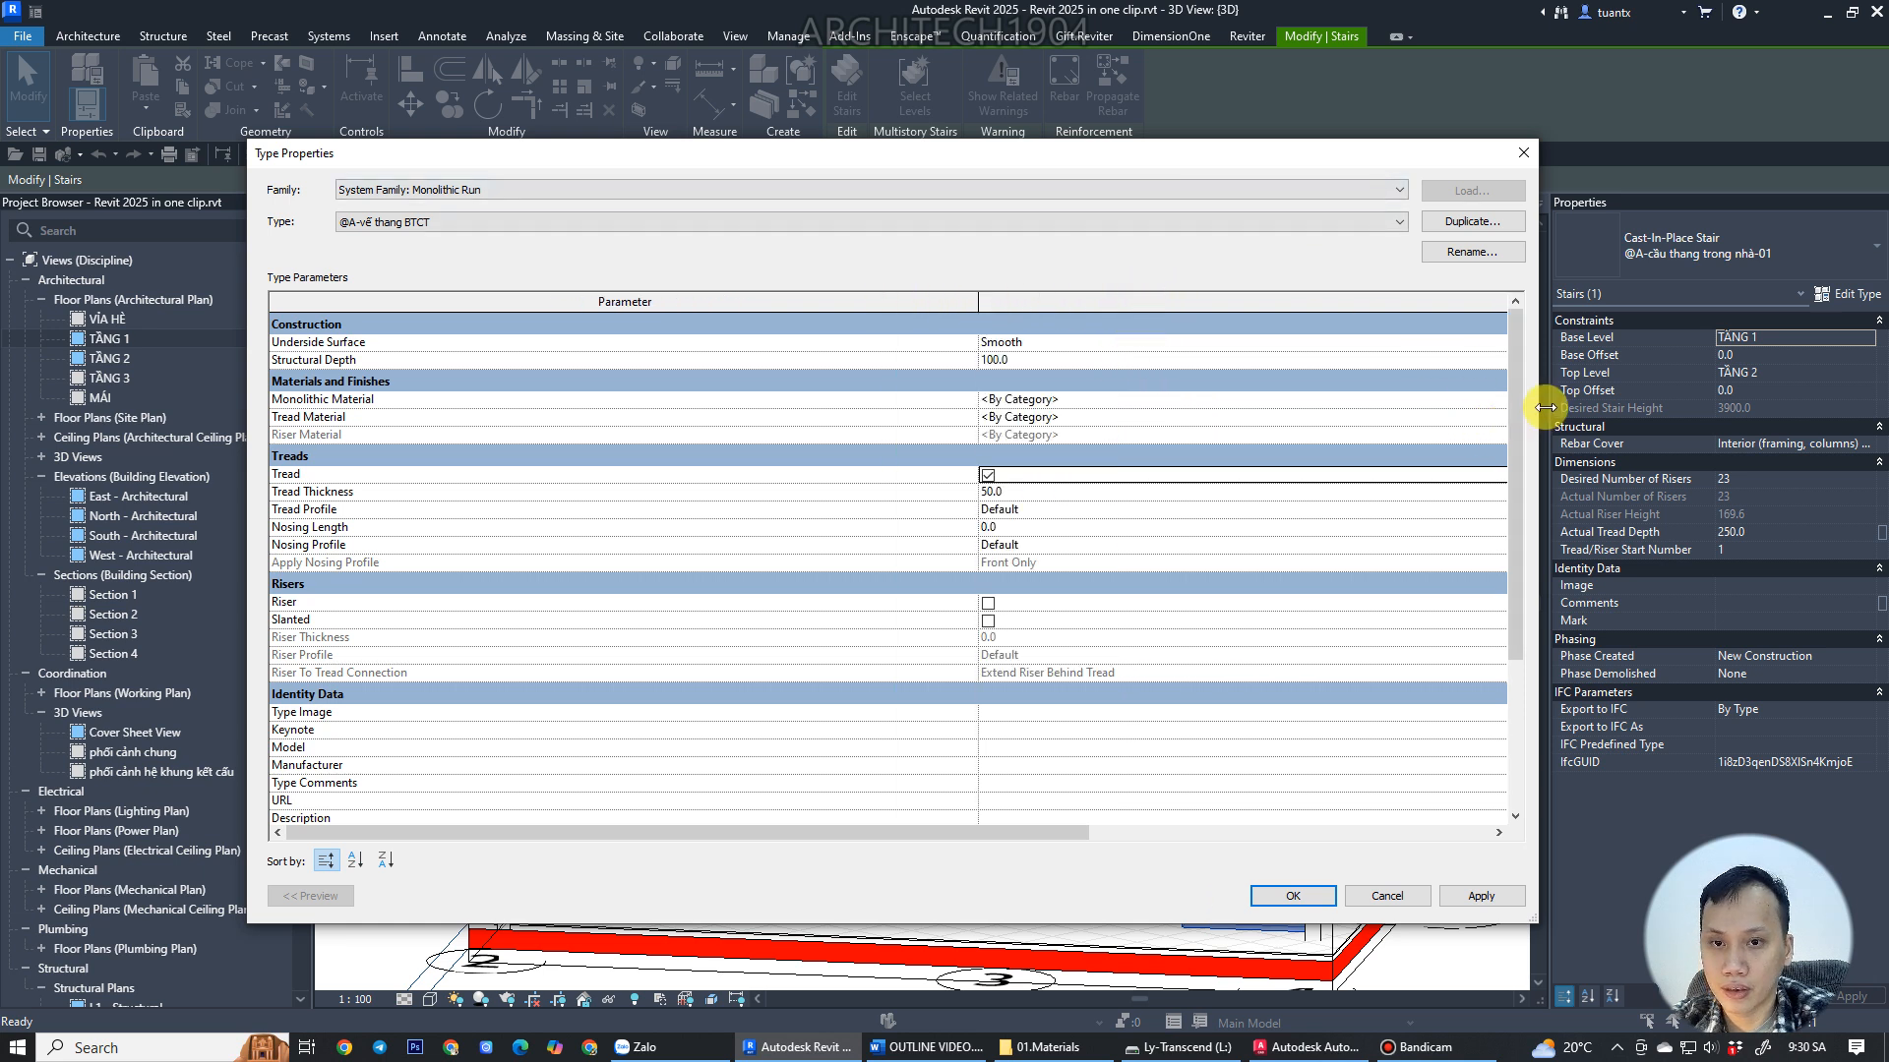
{"action": "left_click", "coordinate": [1065, 458]}
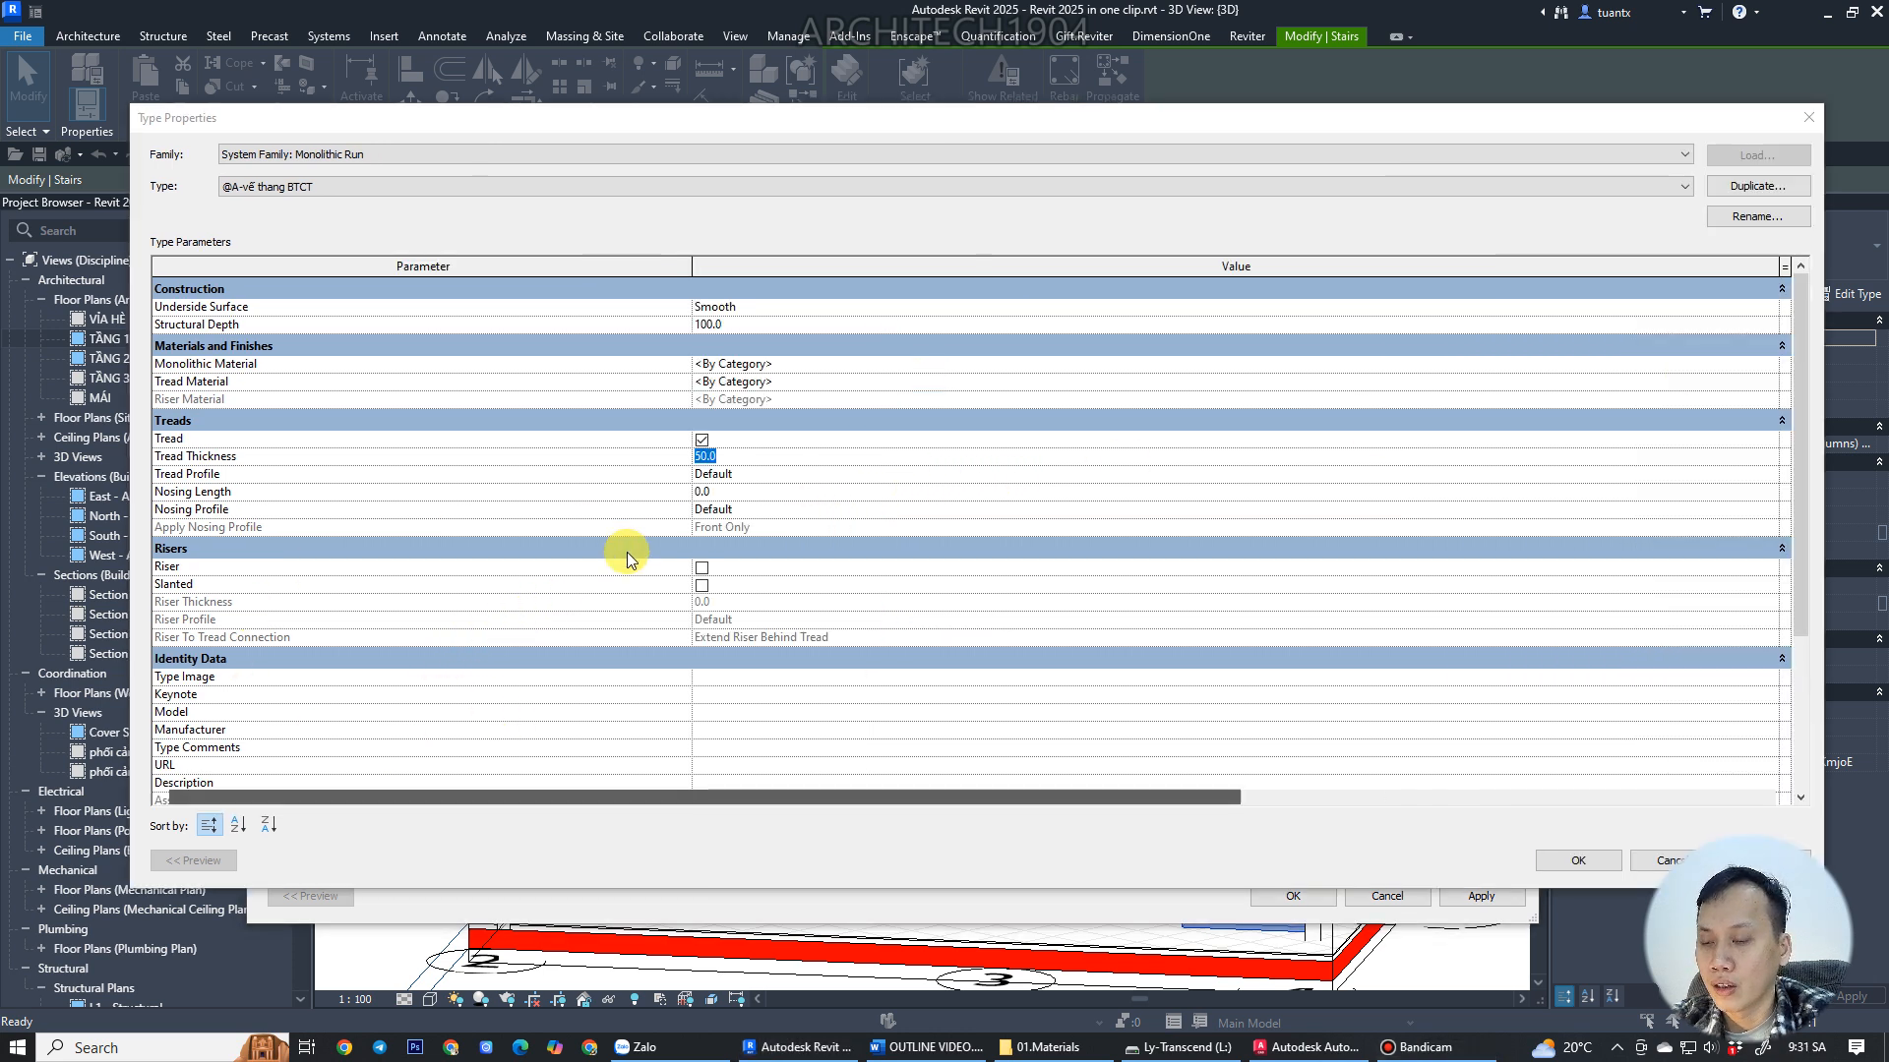
Set the tread thickness and nosing length to 20 mm, and enable risers 10 mm thick.
{"action": "left_click", "coordinate": [746, 461]}
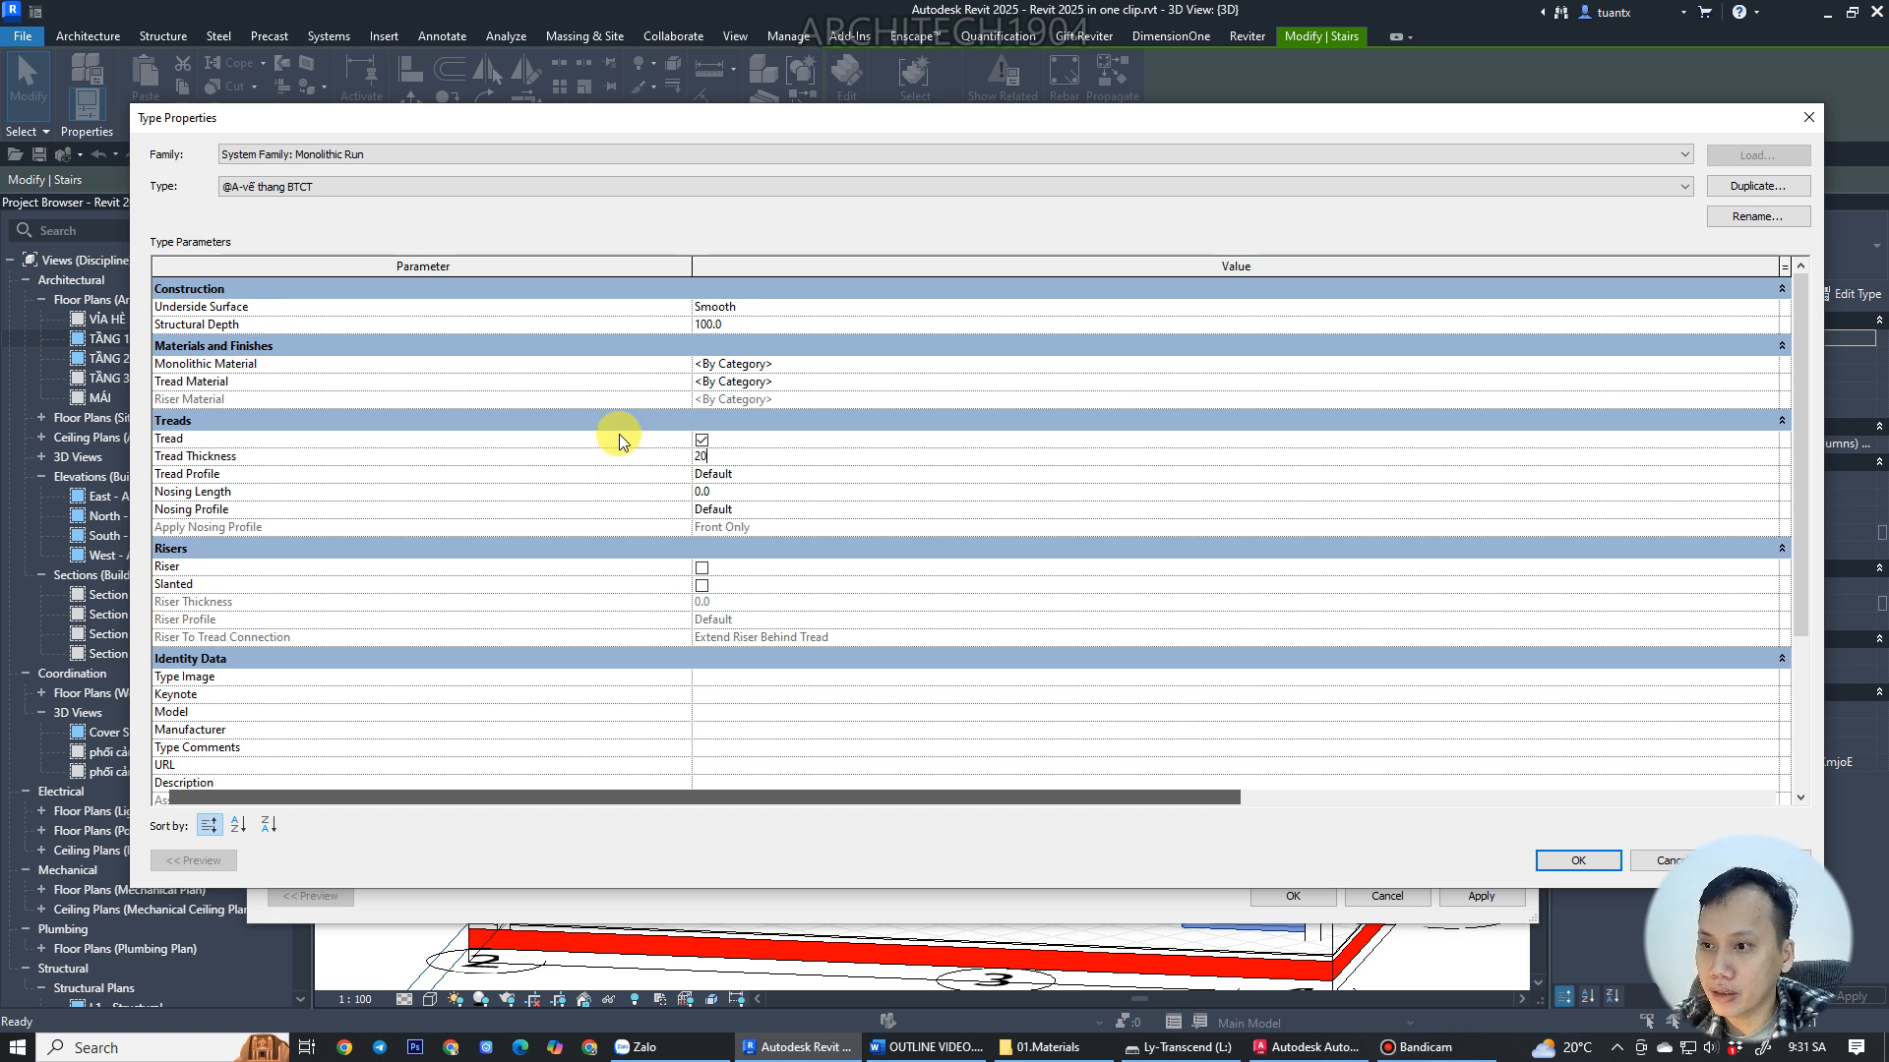
{"action": "left_click", "coordinate": [752, 478]}
{"action": "left_click", "coordinate": [744, 495]}
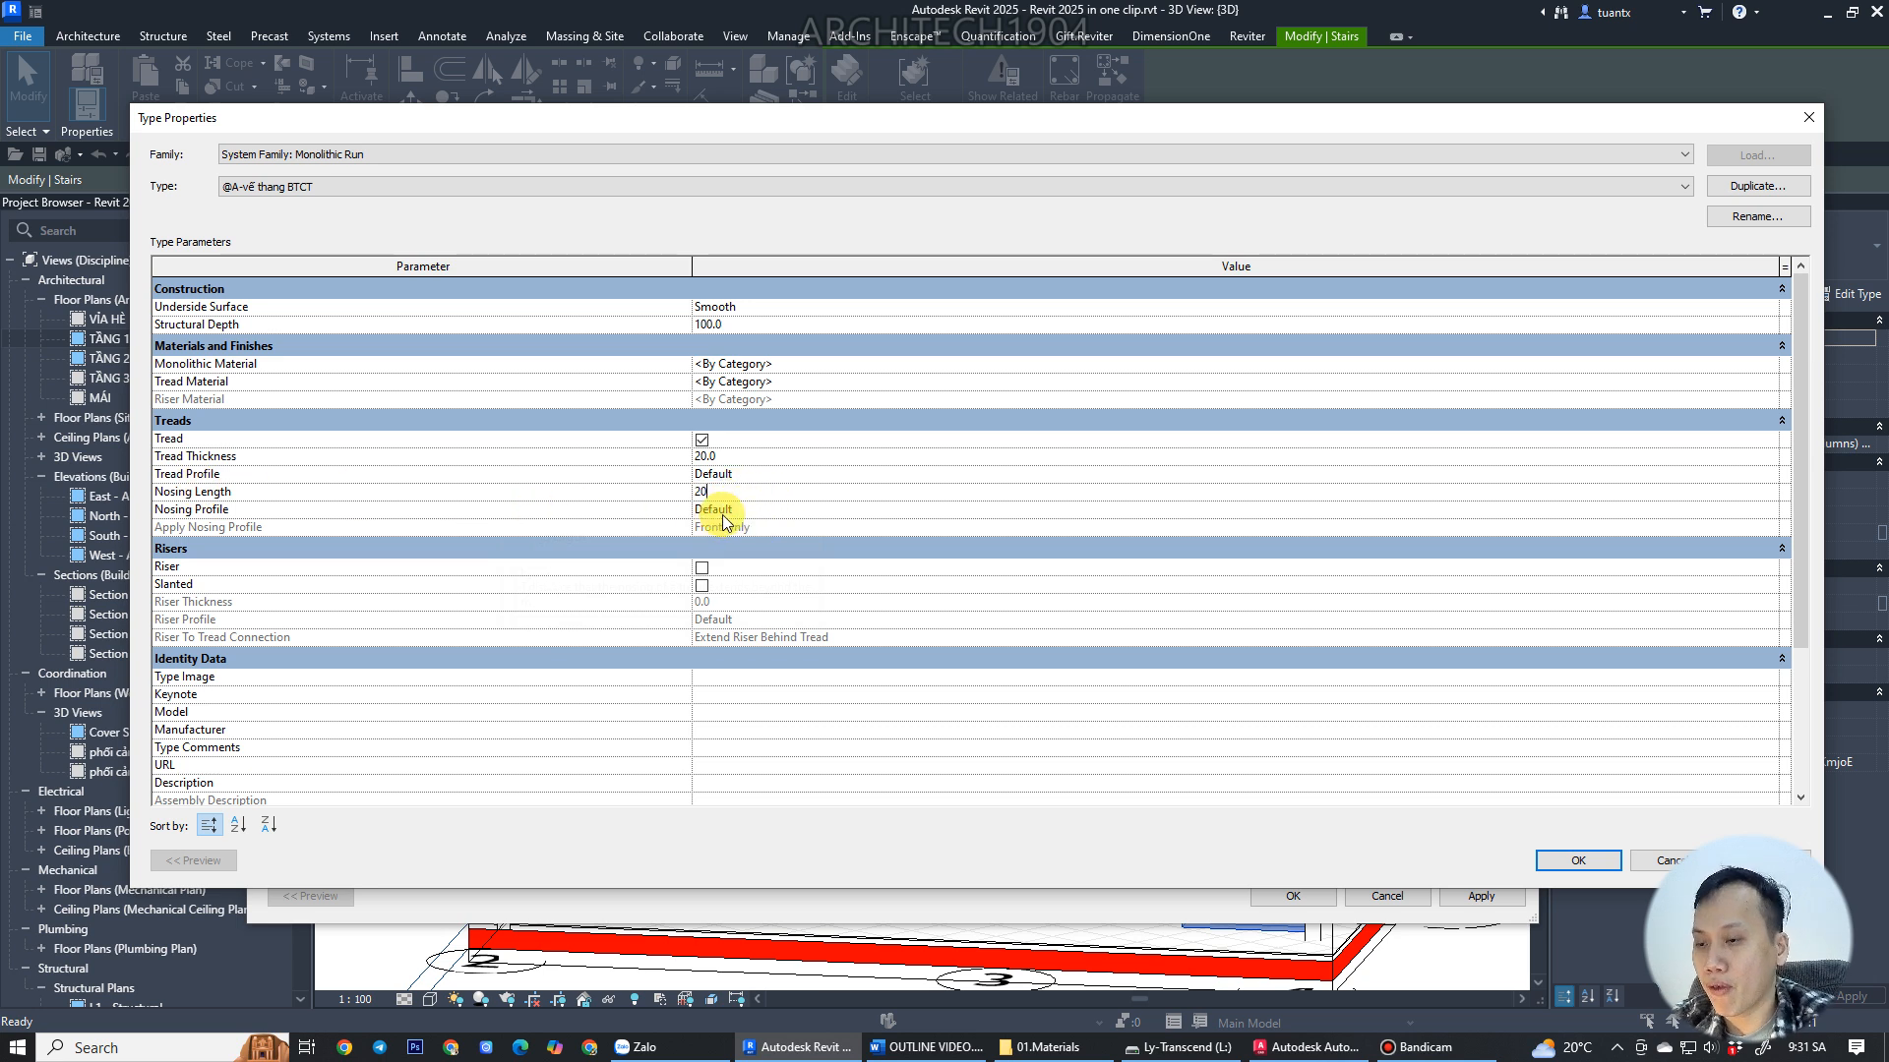
{"action": "left_click", "coordinate": [748, 455]}
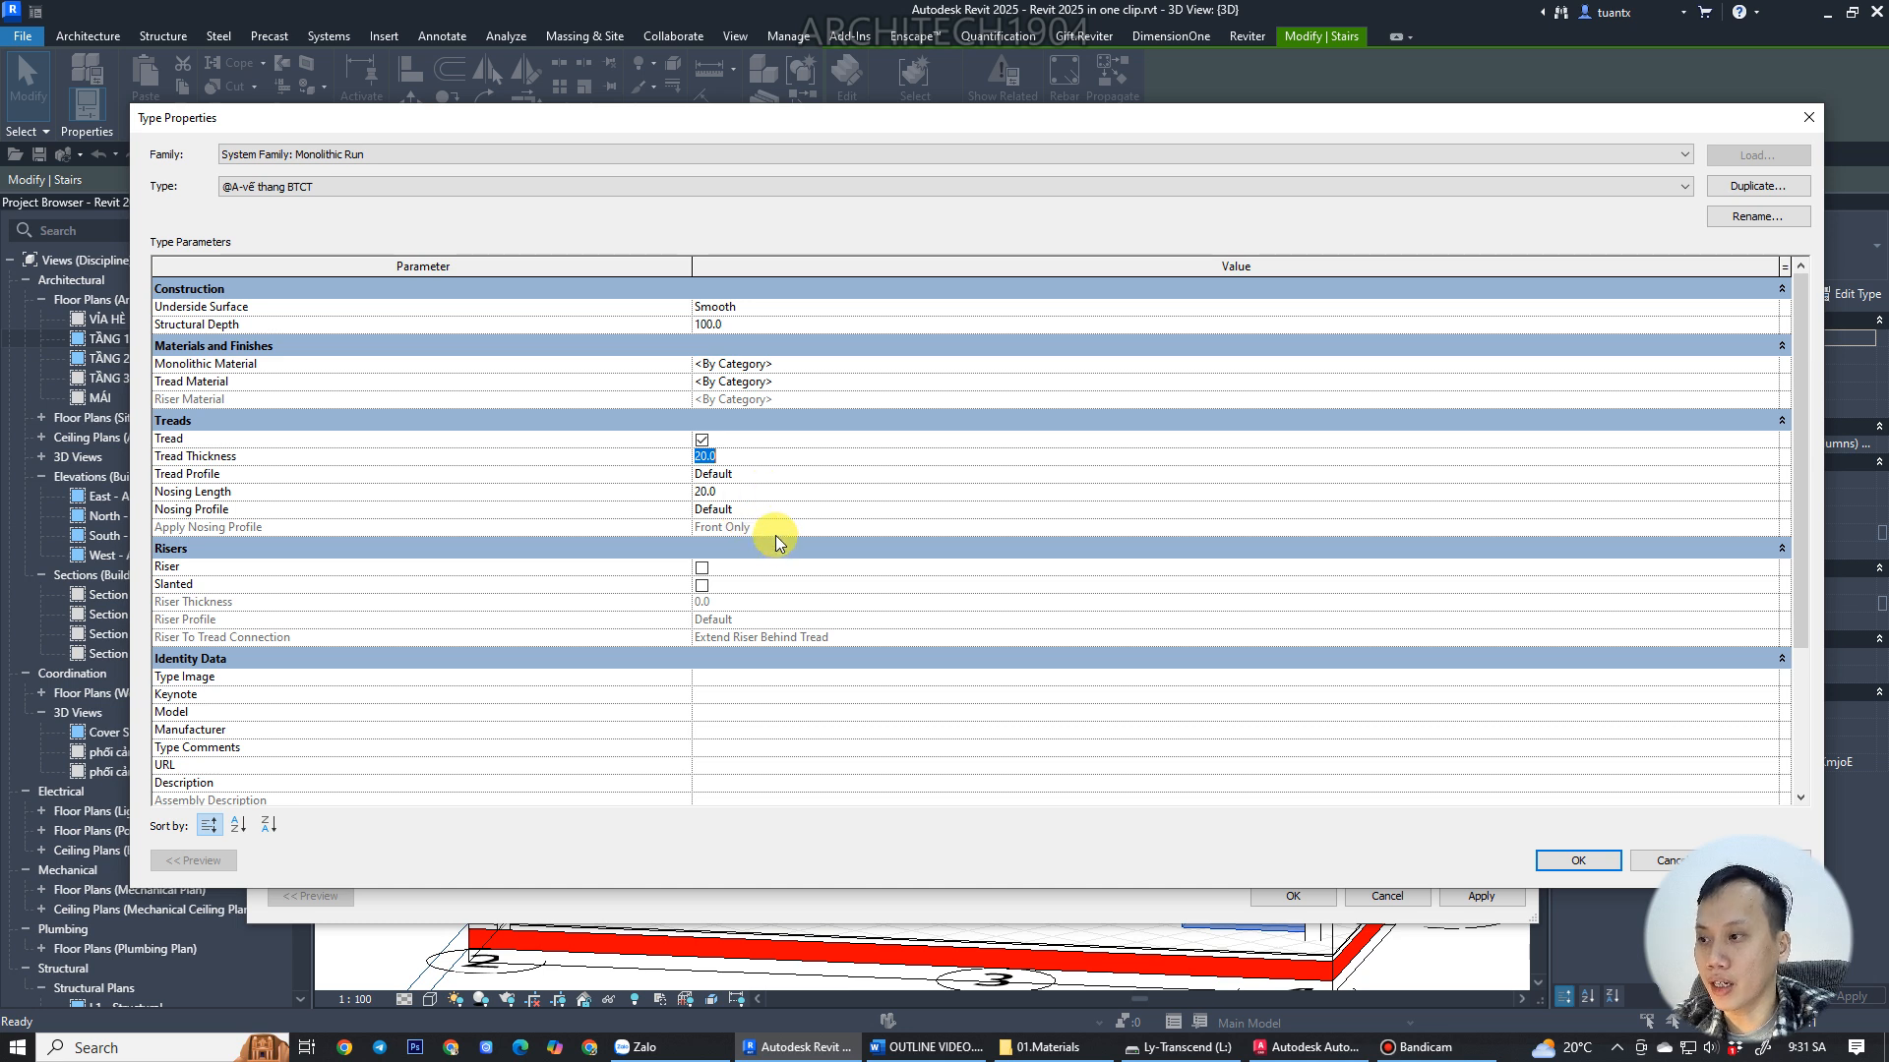
{"action": "left_click", "coordinate": [701, 568]}
{"action": "left_click", "coordinate": [735, 604]}
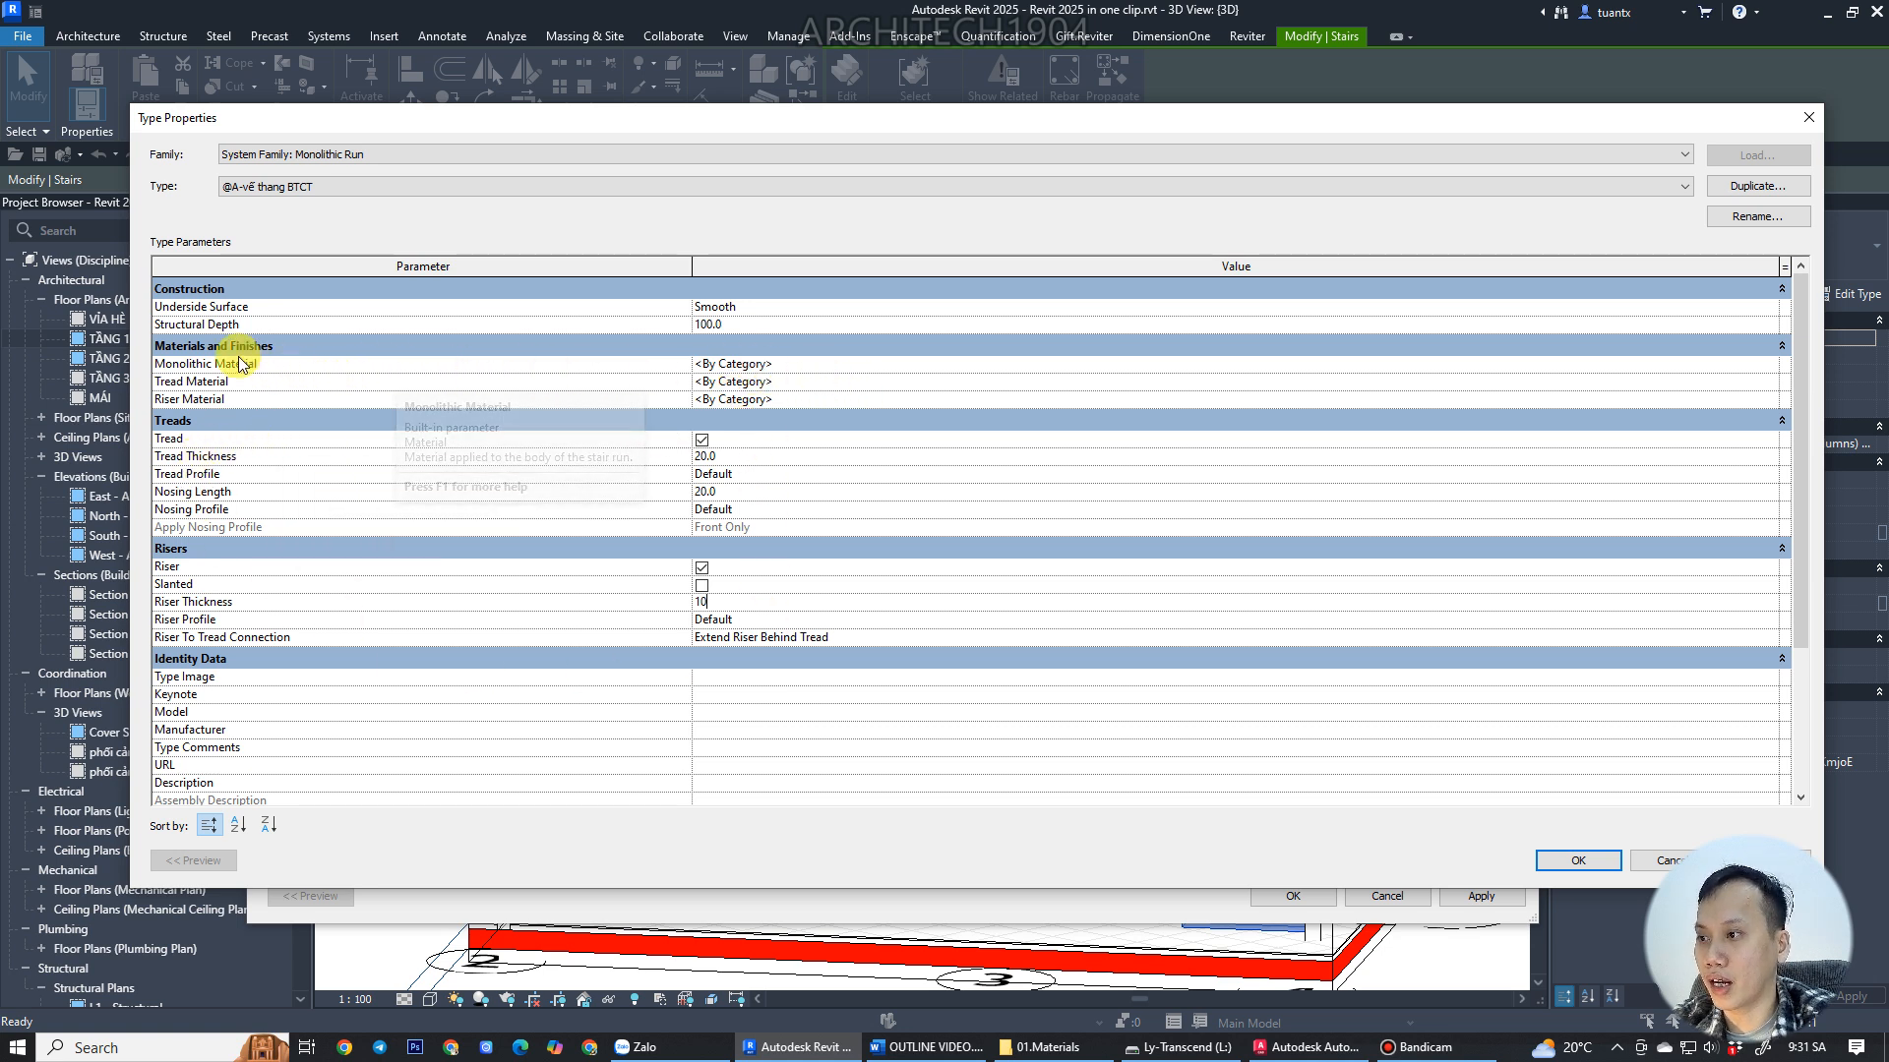
Assign @A-BTCT as the run's monolithic material and @A-Granite 01 to treads and risers, then confirm.
{"action": "left_click", "coordinate": [907, 366]}
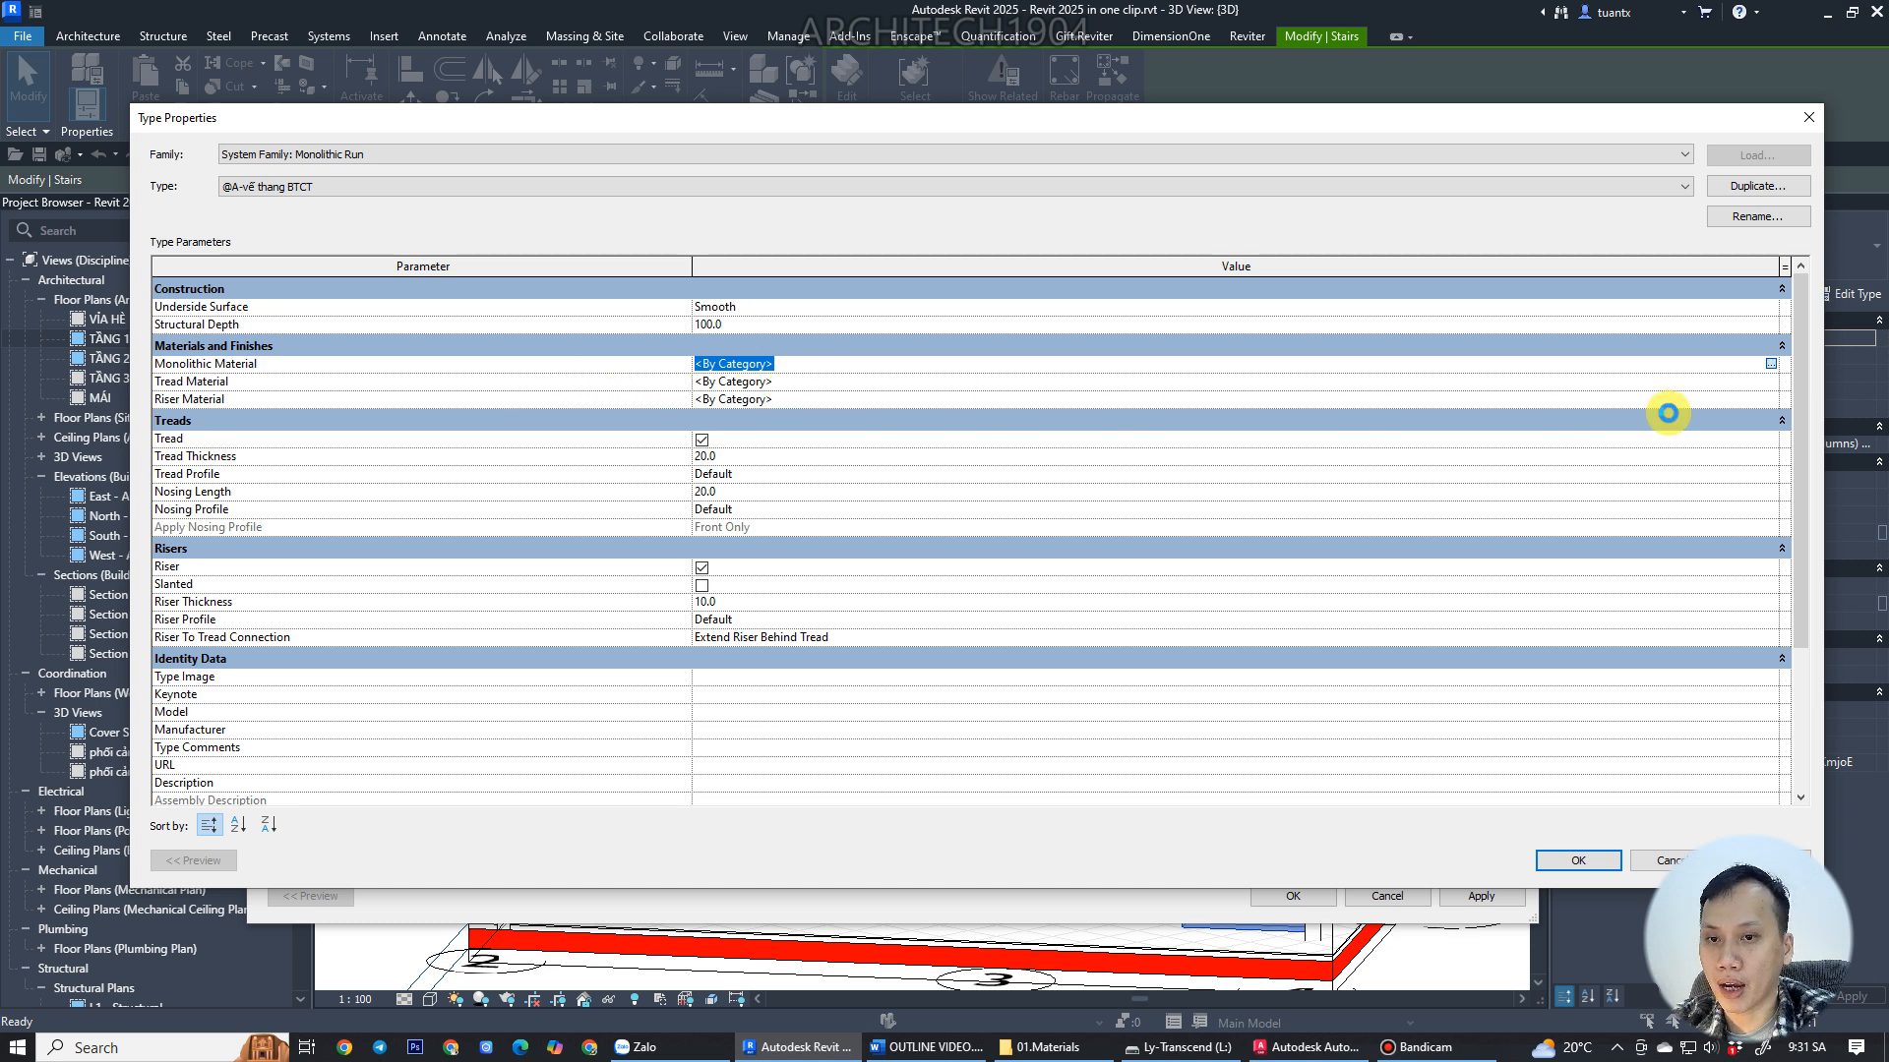
{"action": "left_click", "coordinate": [1770, 368]}
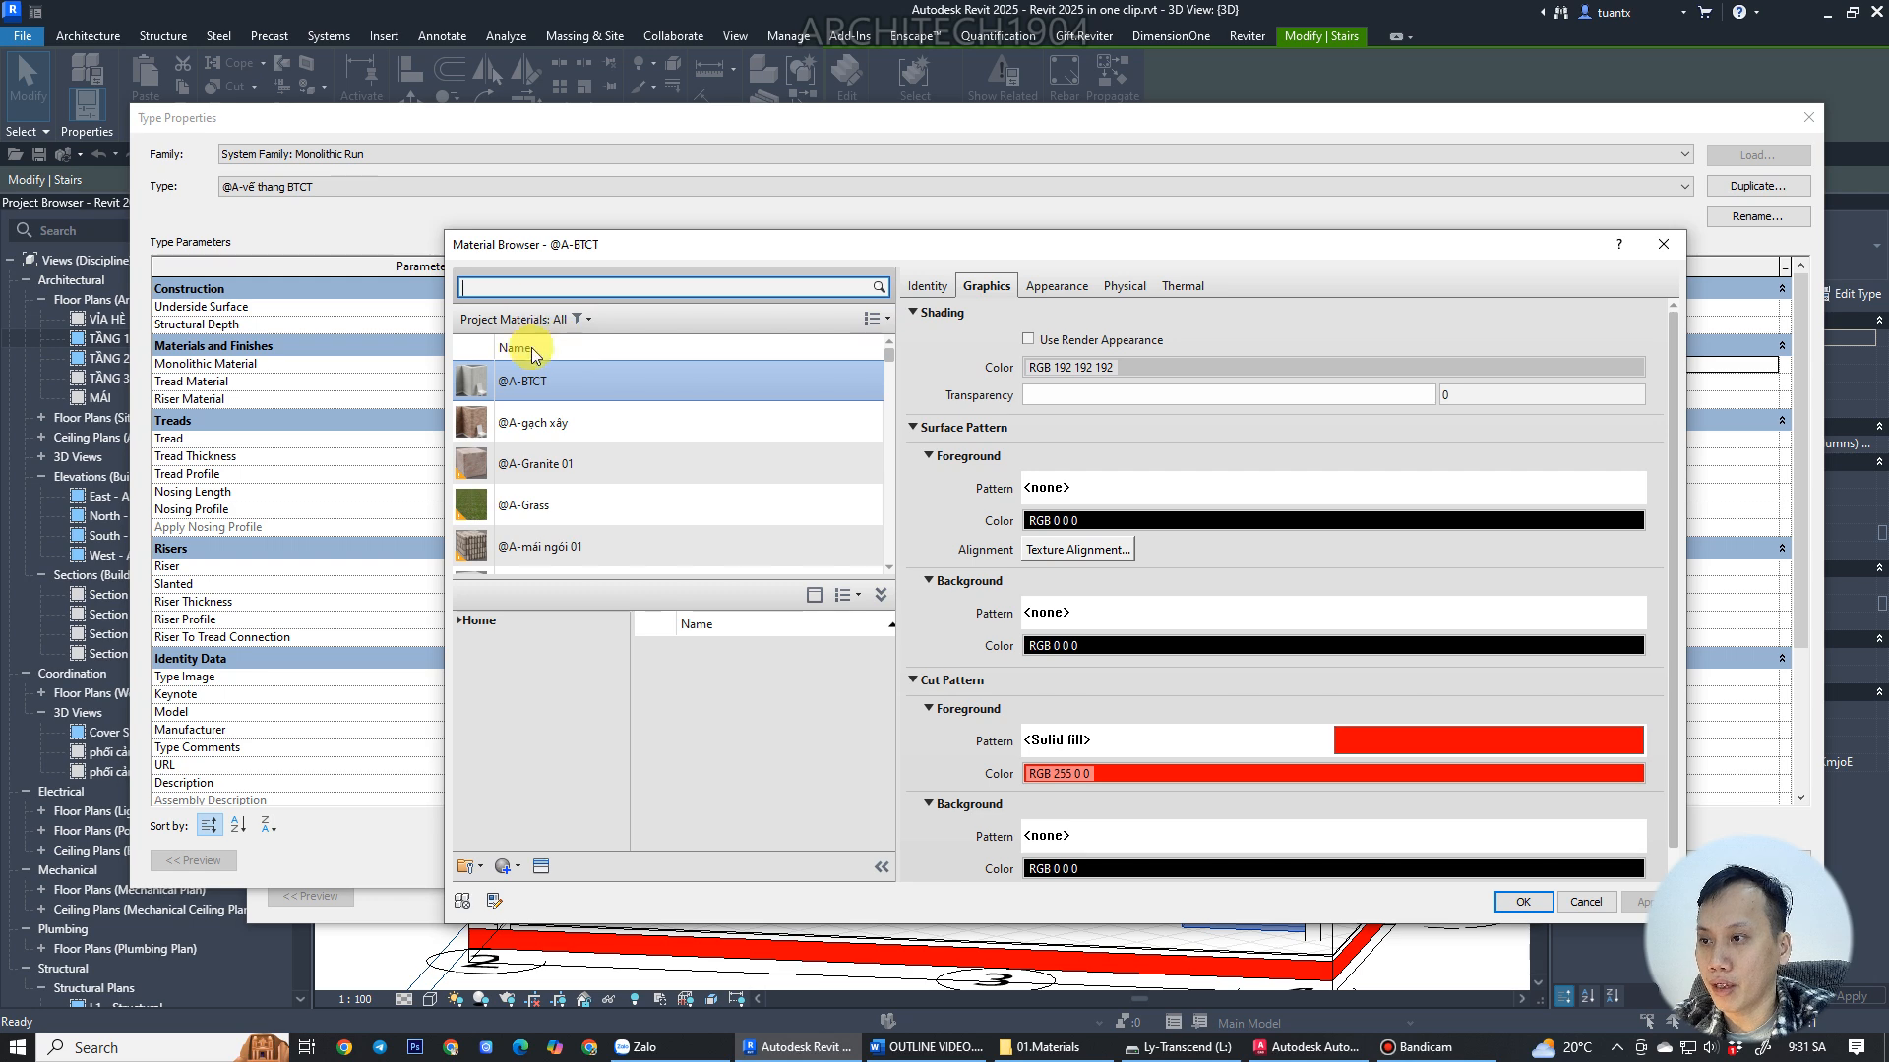
{"action": "left_click", "coordinate": [518, 379]}
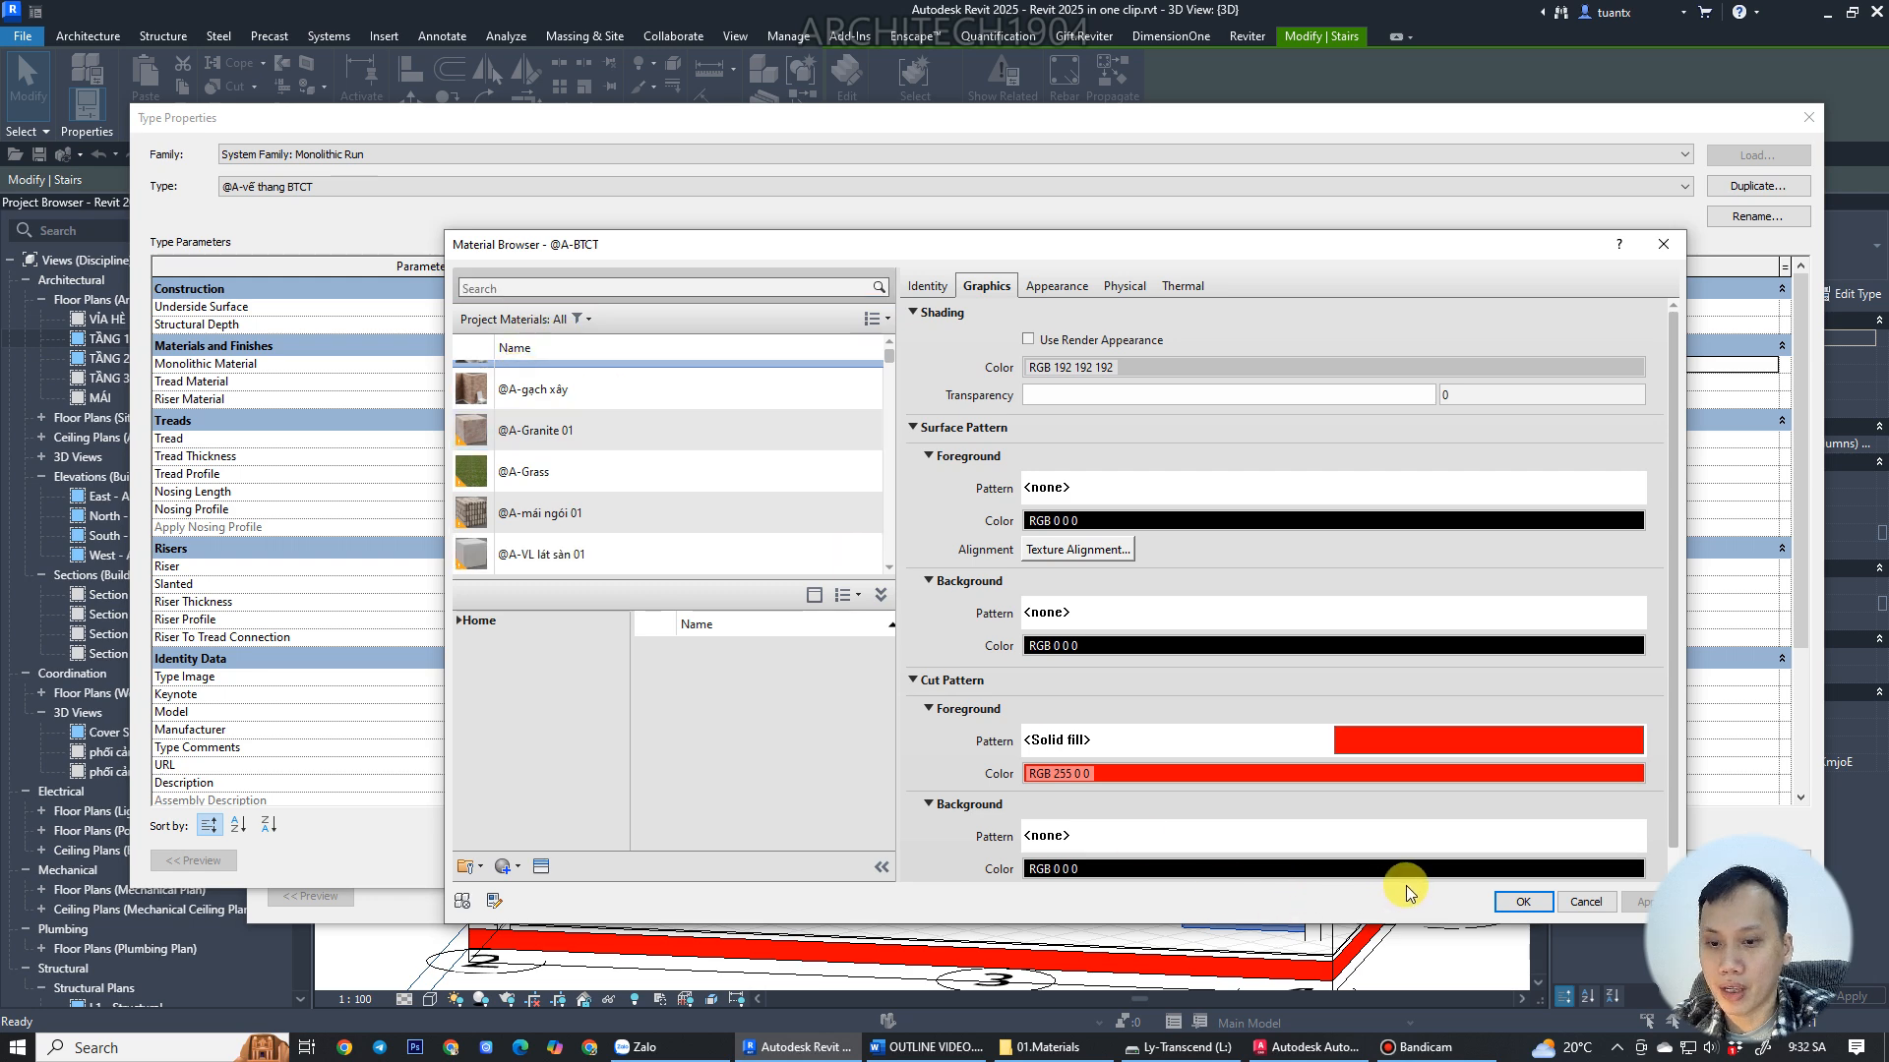
{"action": "left_click", "coordinate": [1523, 901]}
{"action": "left_click", "coordinate": [942, 380]}
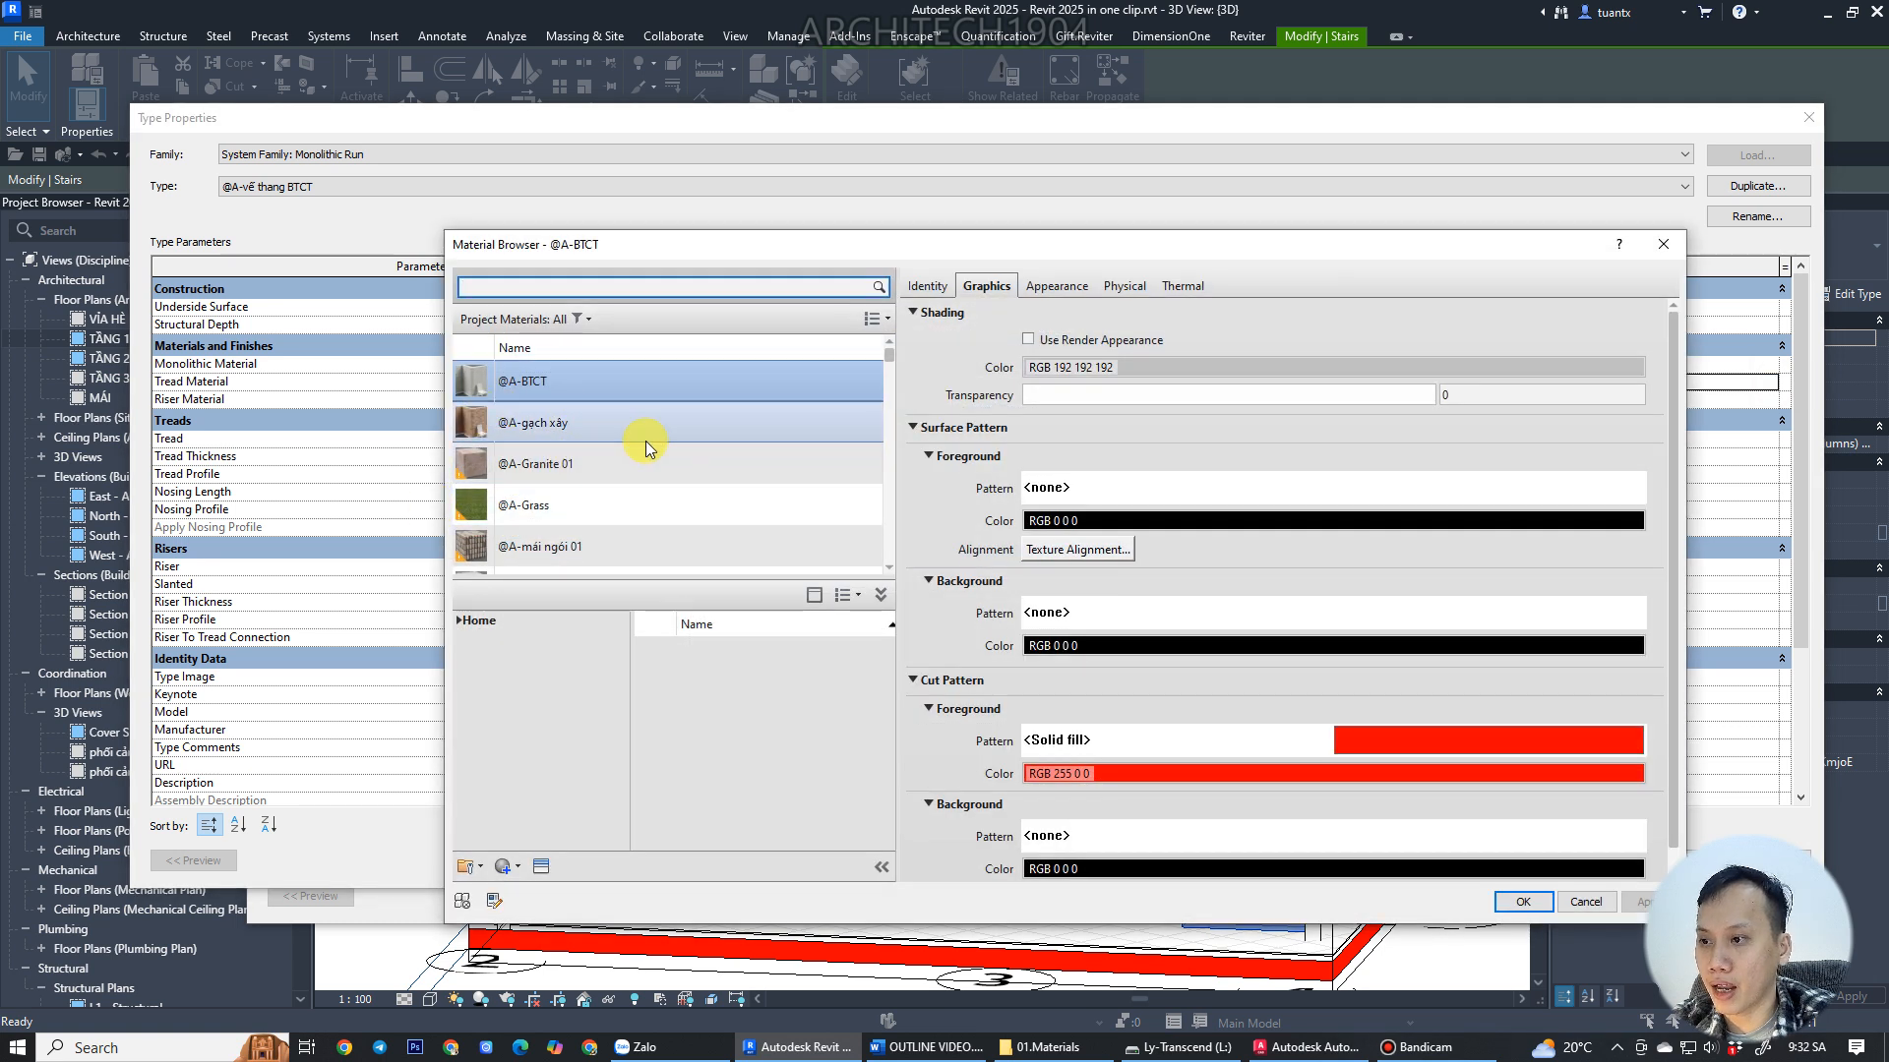
{"action": "left_click", "coordinate": [567, 464]}
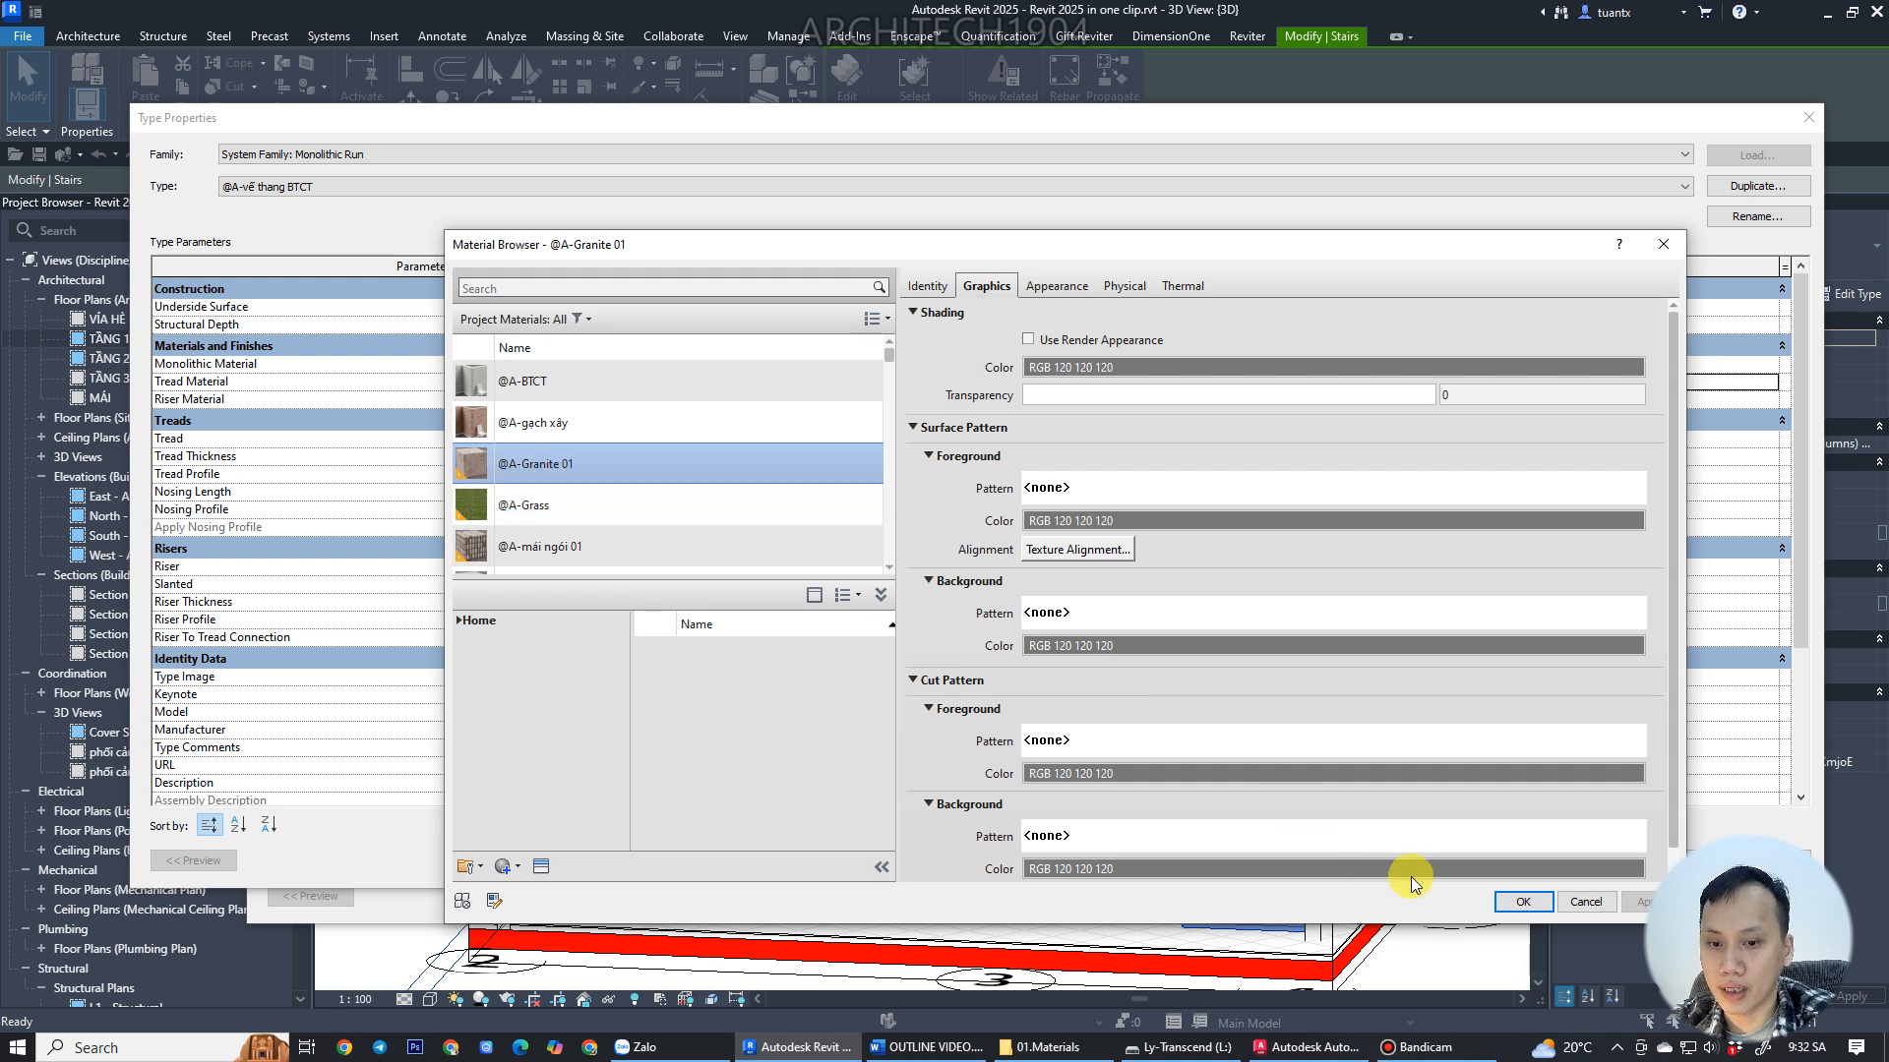
{"action": "left_click", "coordinate": [1515, 902]}
{"action": "left_click", "coordinate": [784, 382]}
{"action": "key", "text": "ctrl+c"}
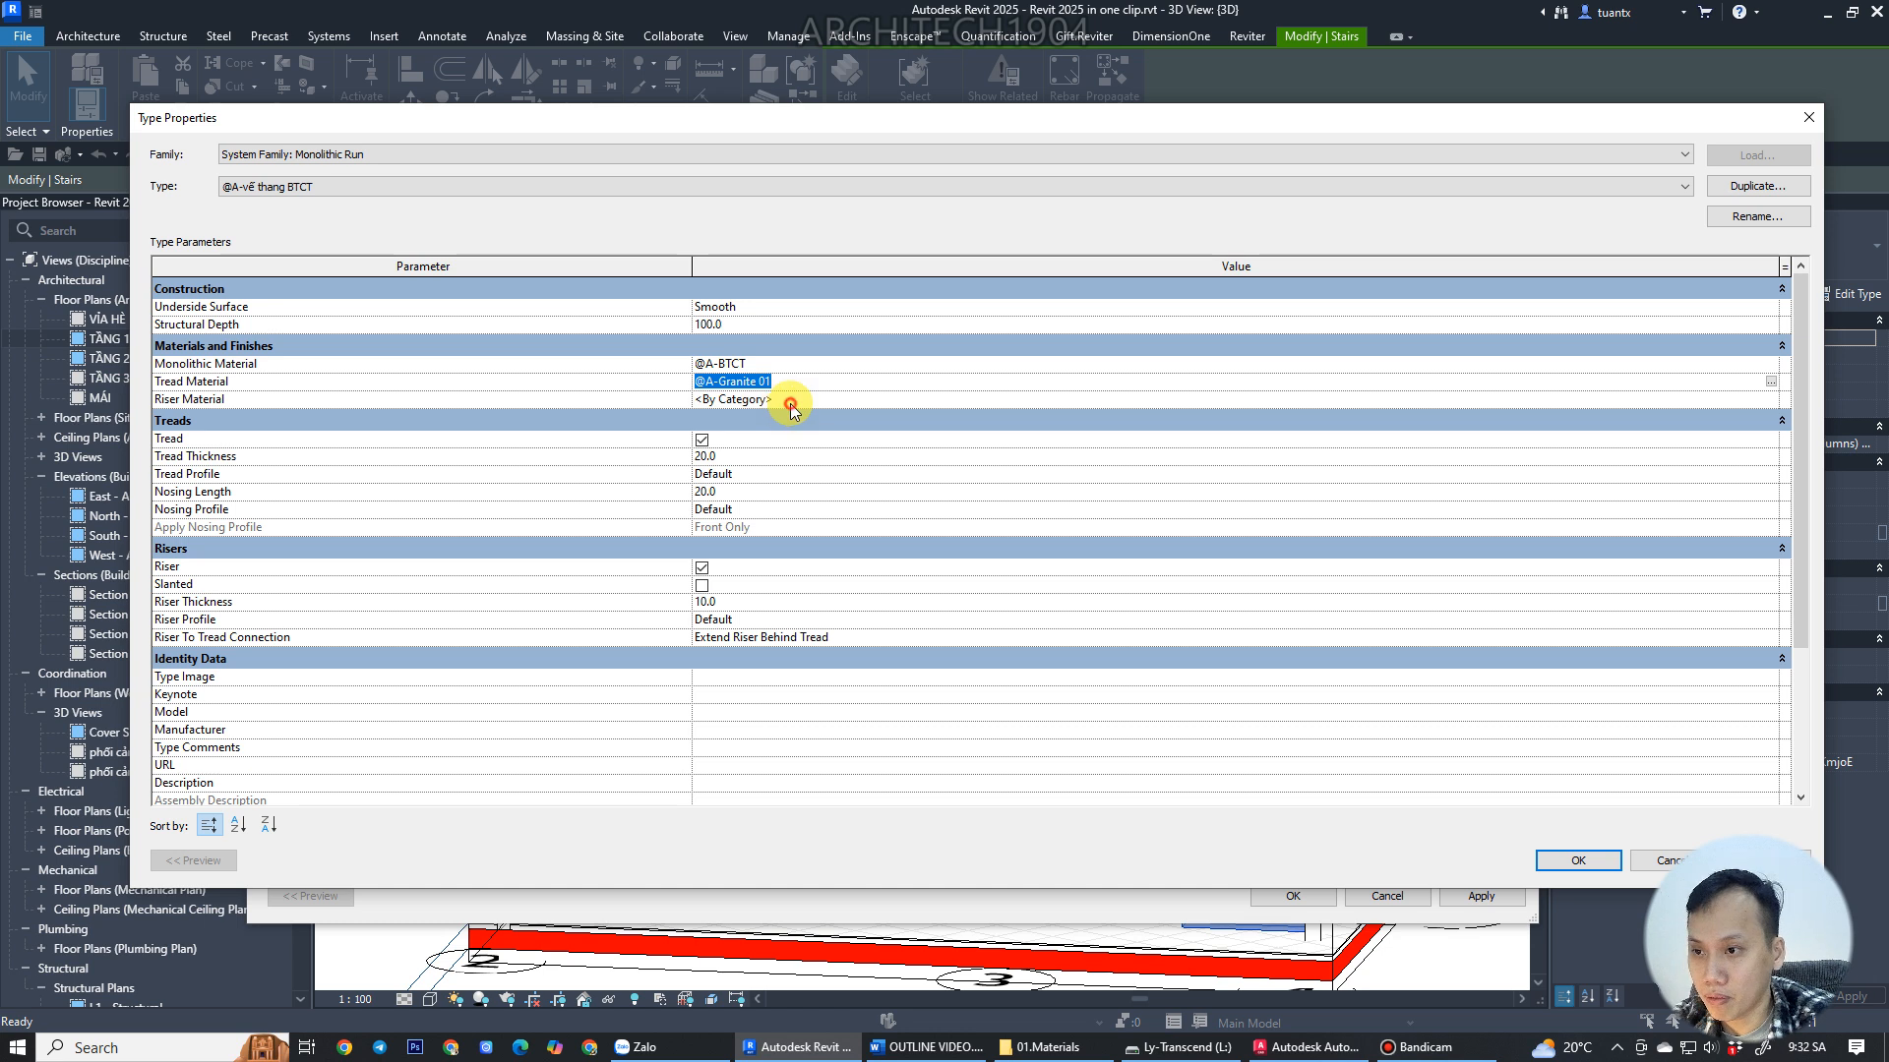
{"action": "left_click", "coordinate": [787, 399]}
{"action": "key", "text": "ctrl+v"}
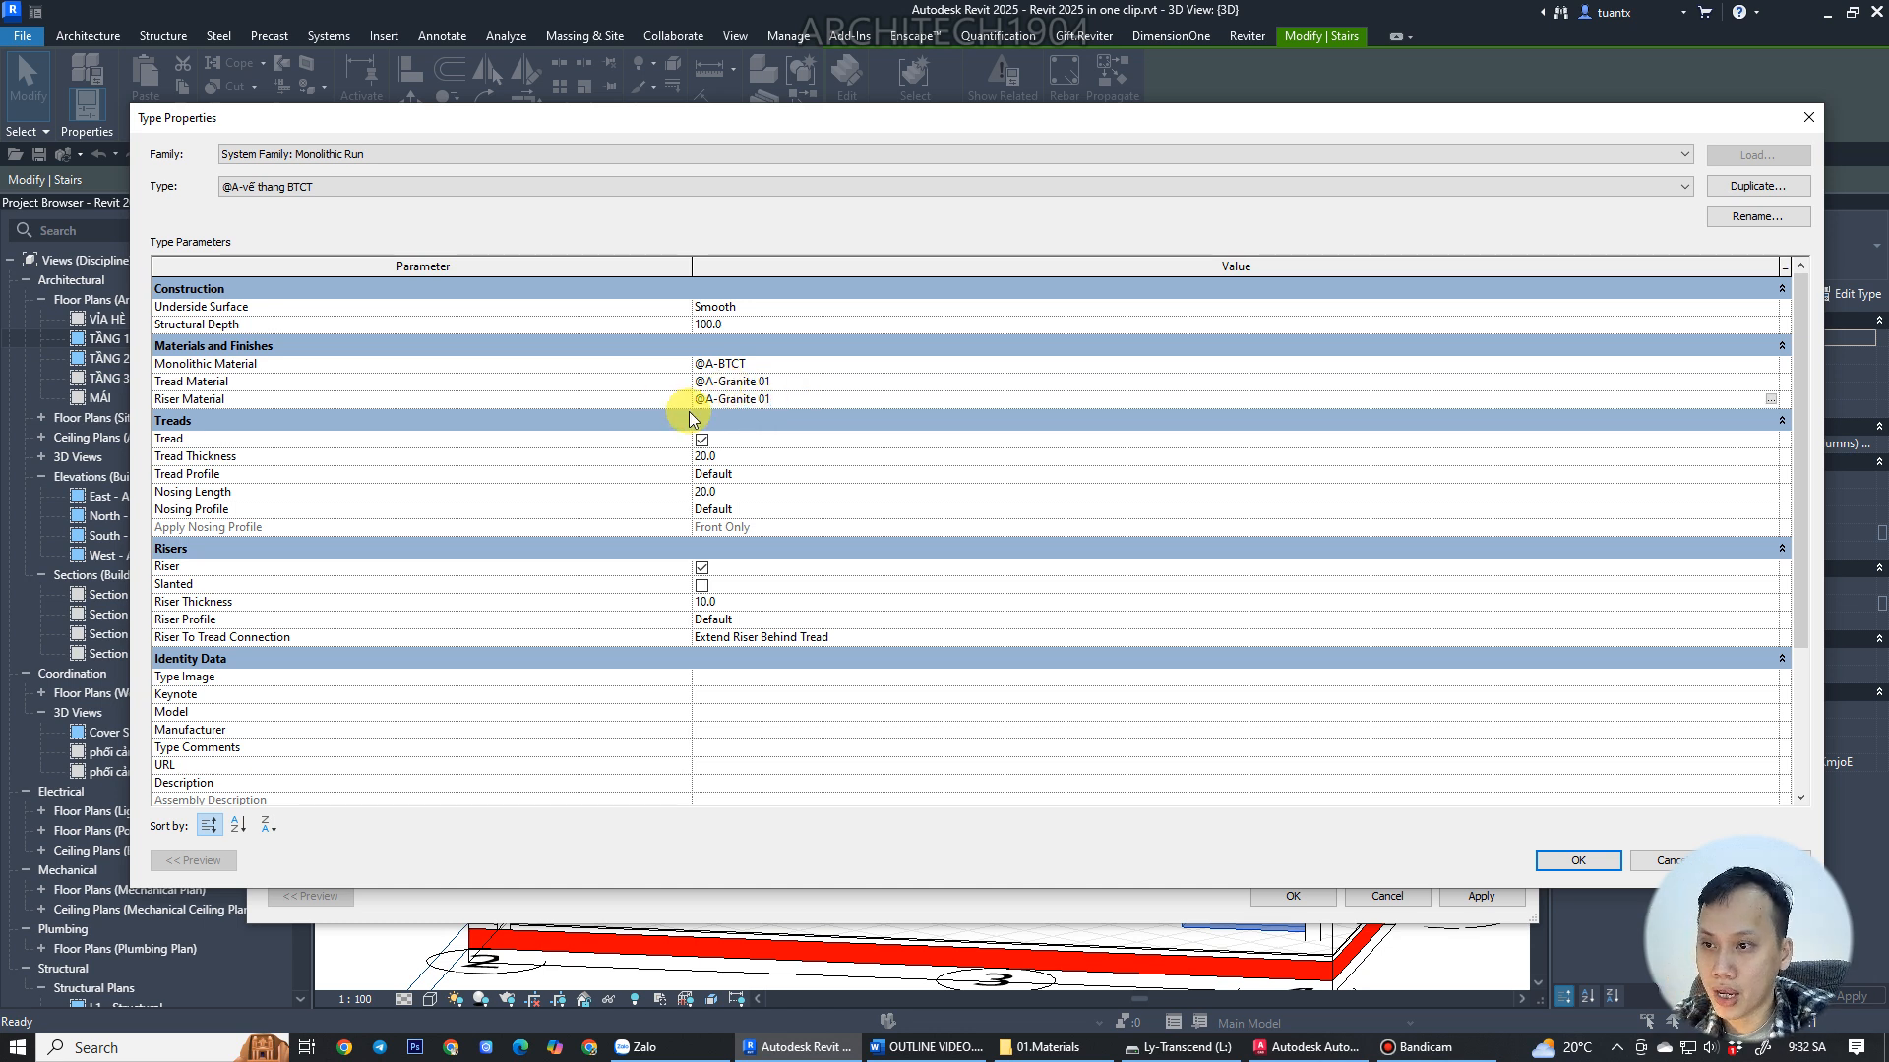
{"action": "left_click", "coordinate": [1537, 861]}
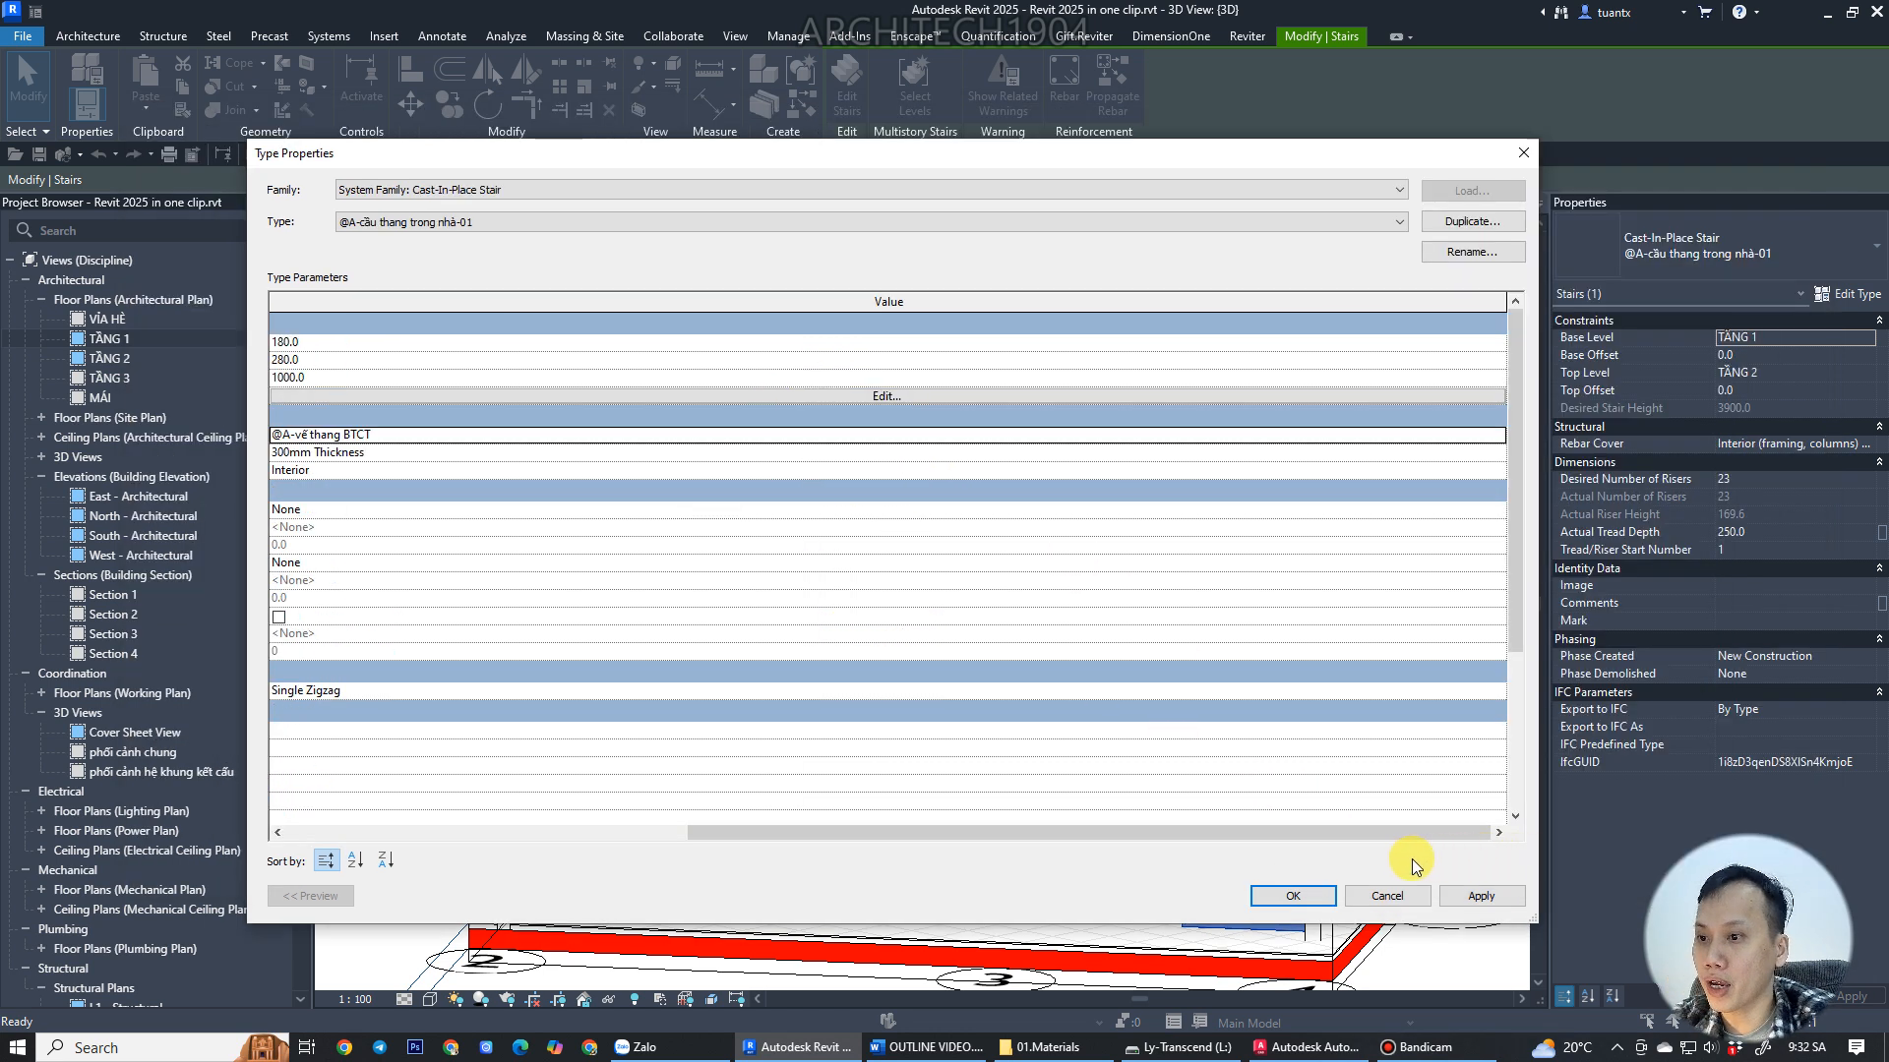
Open the stair's landing type 300mm Thickness and duplicate it as @A-chiếu nghỉ-01.
{"action": "left_click_drag", "start_coordinate": [965, 830], "coordinate": [506, 805]}
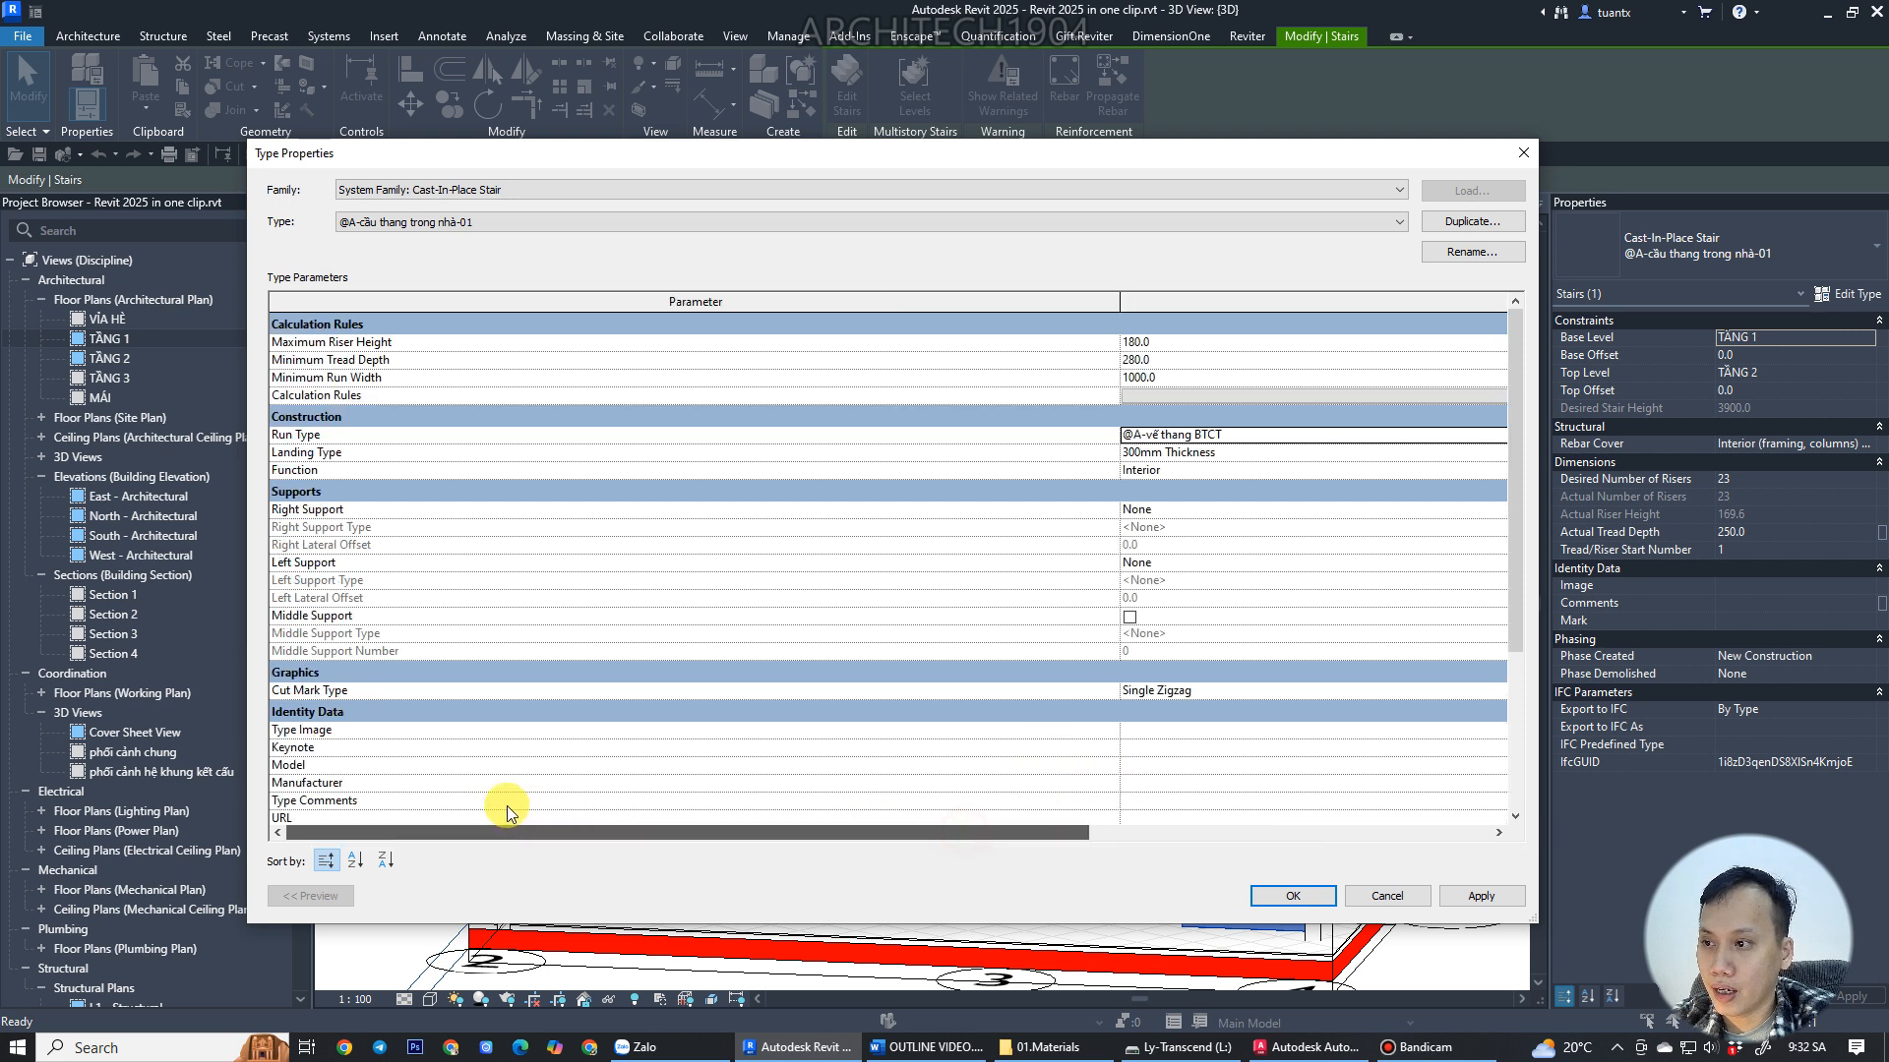
{"action": "left_click_drag", "start_coordinate": [1122, 298], "coordinate": [538, 302]}
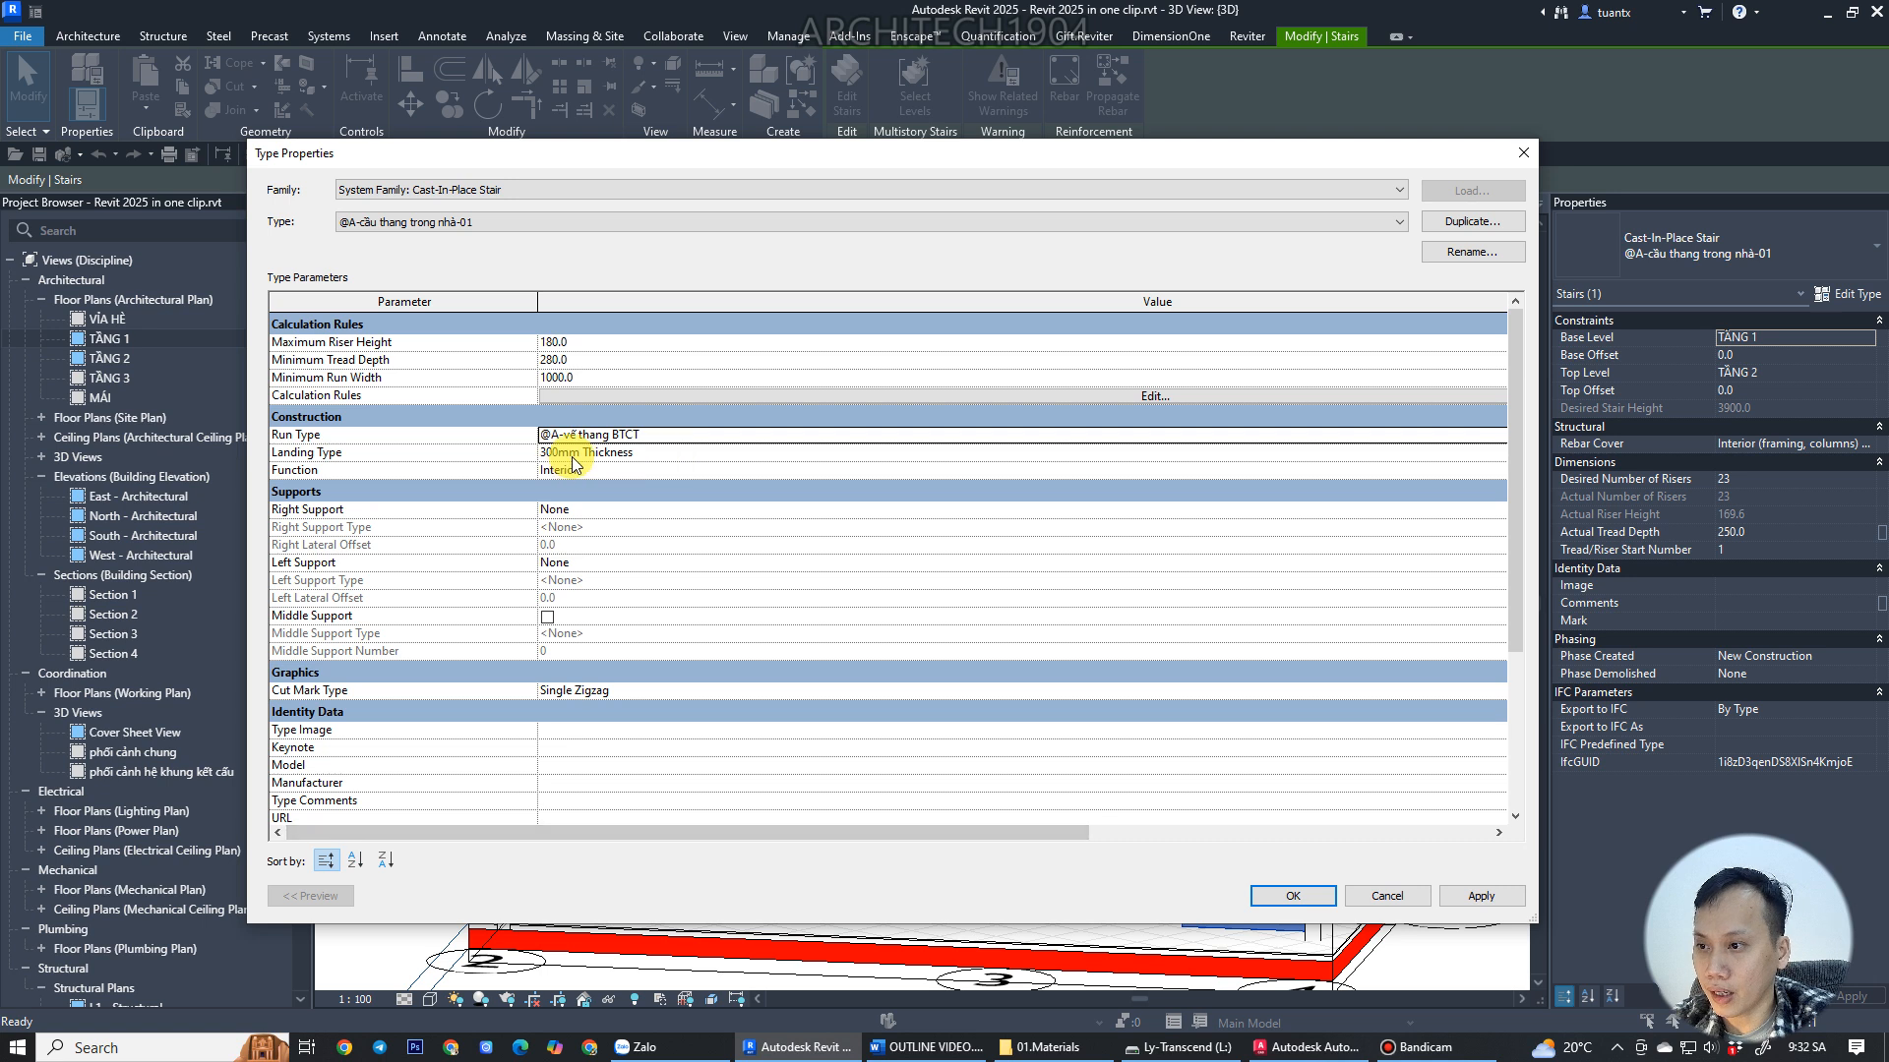
{"action": "left_click", "coordinate": [879, 455]}
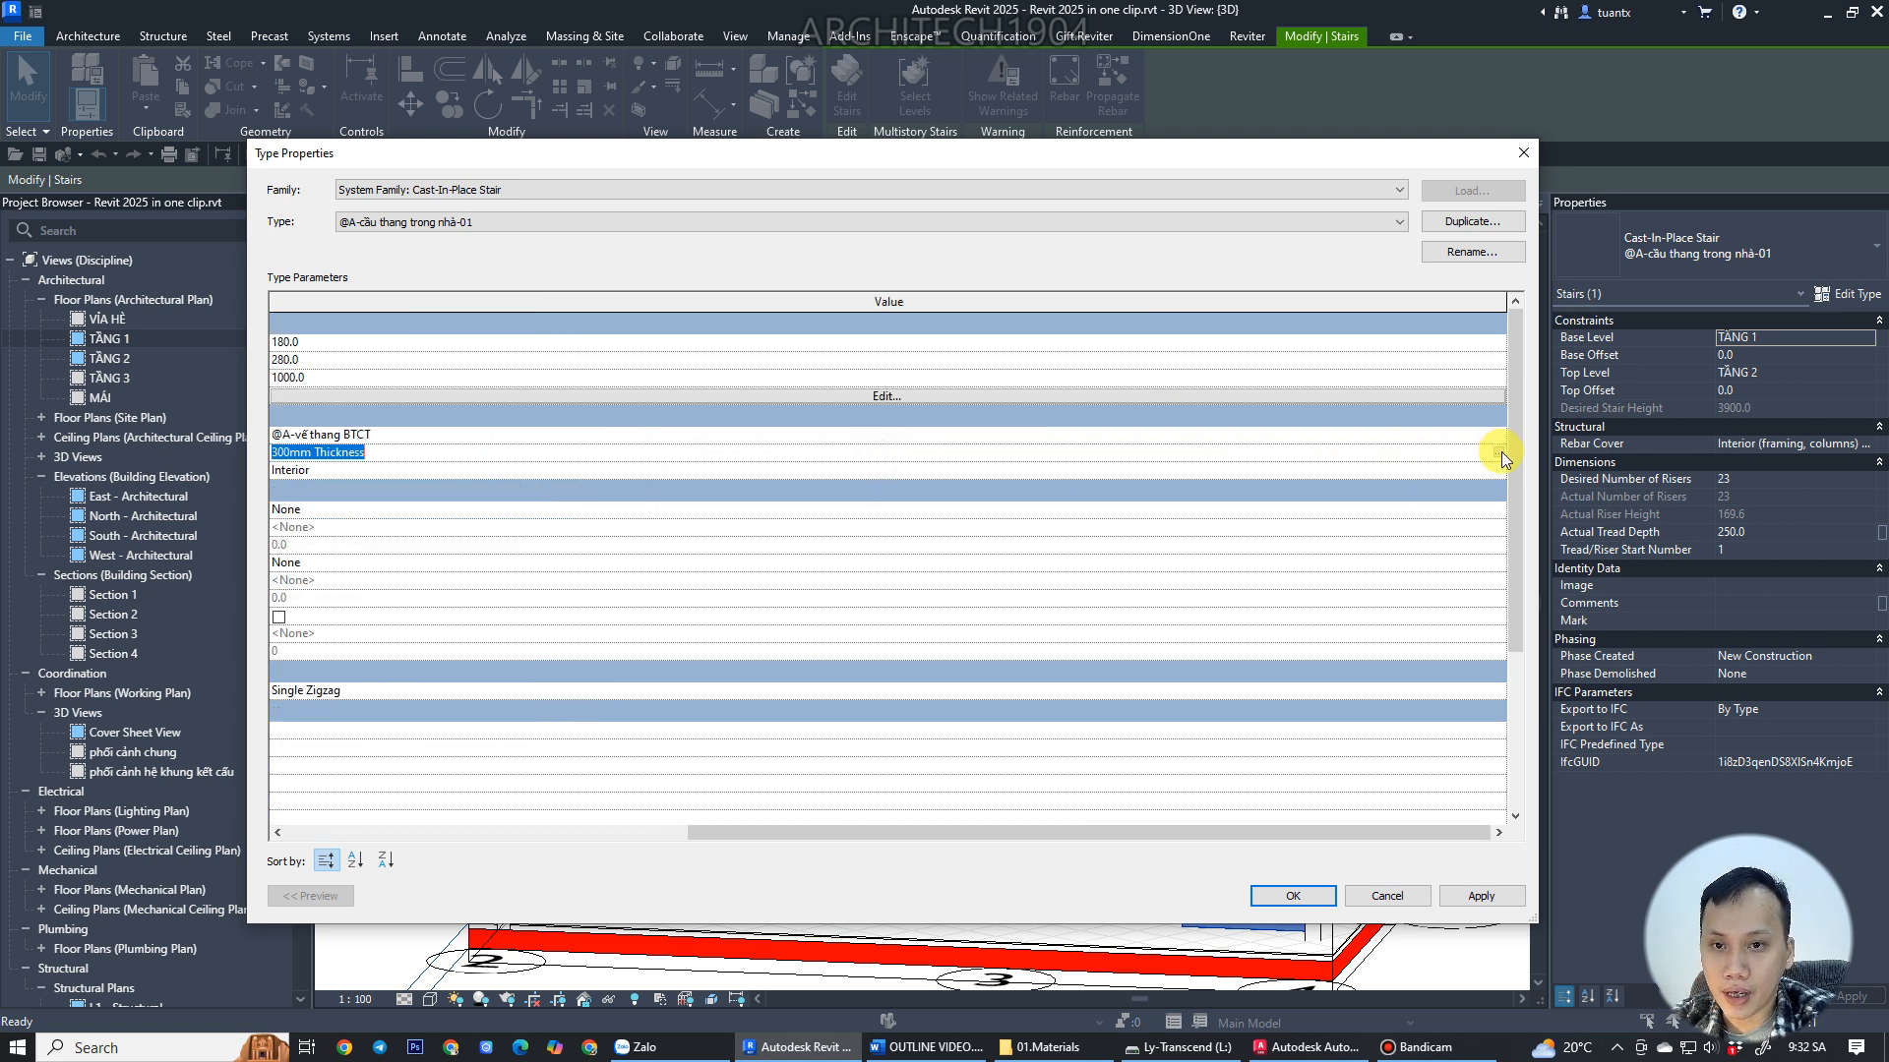
{"action": "left_click_drag", "start_coordinate": [1131, 836], "coordinate": [339, 826]}
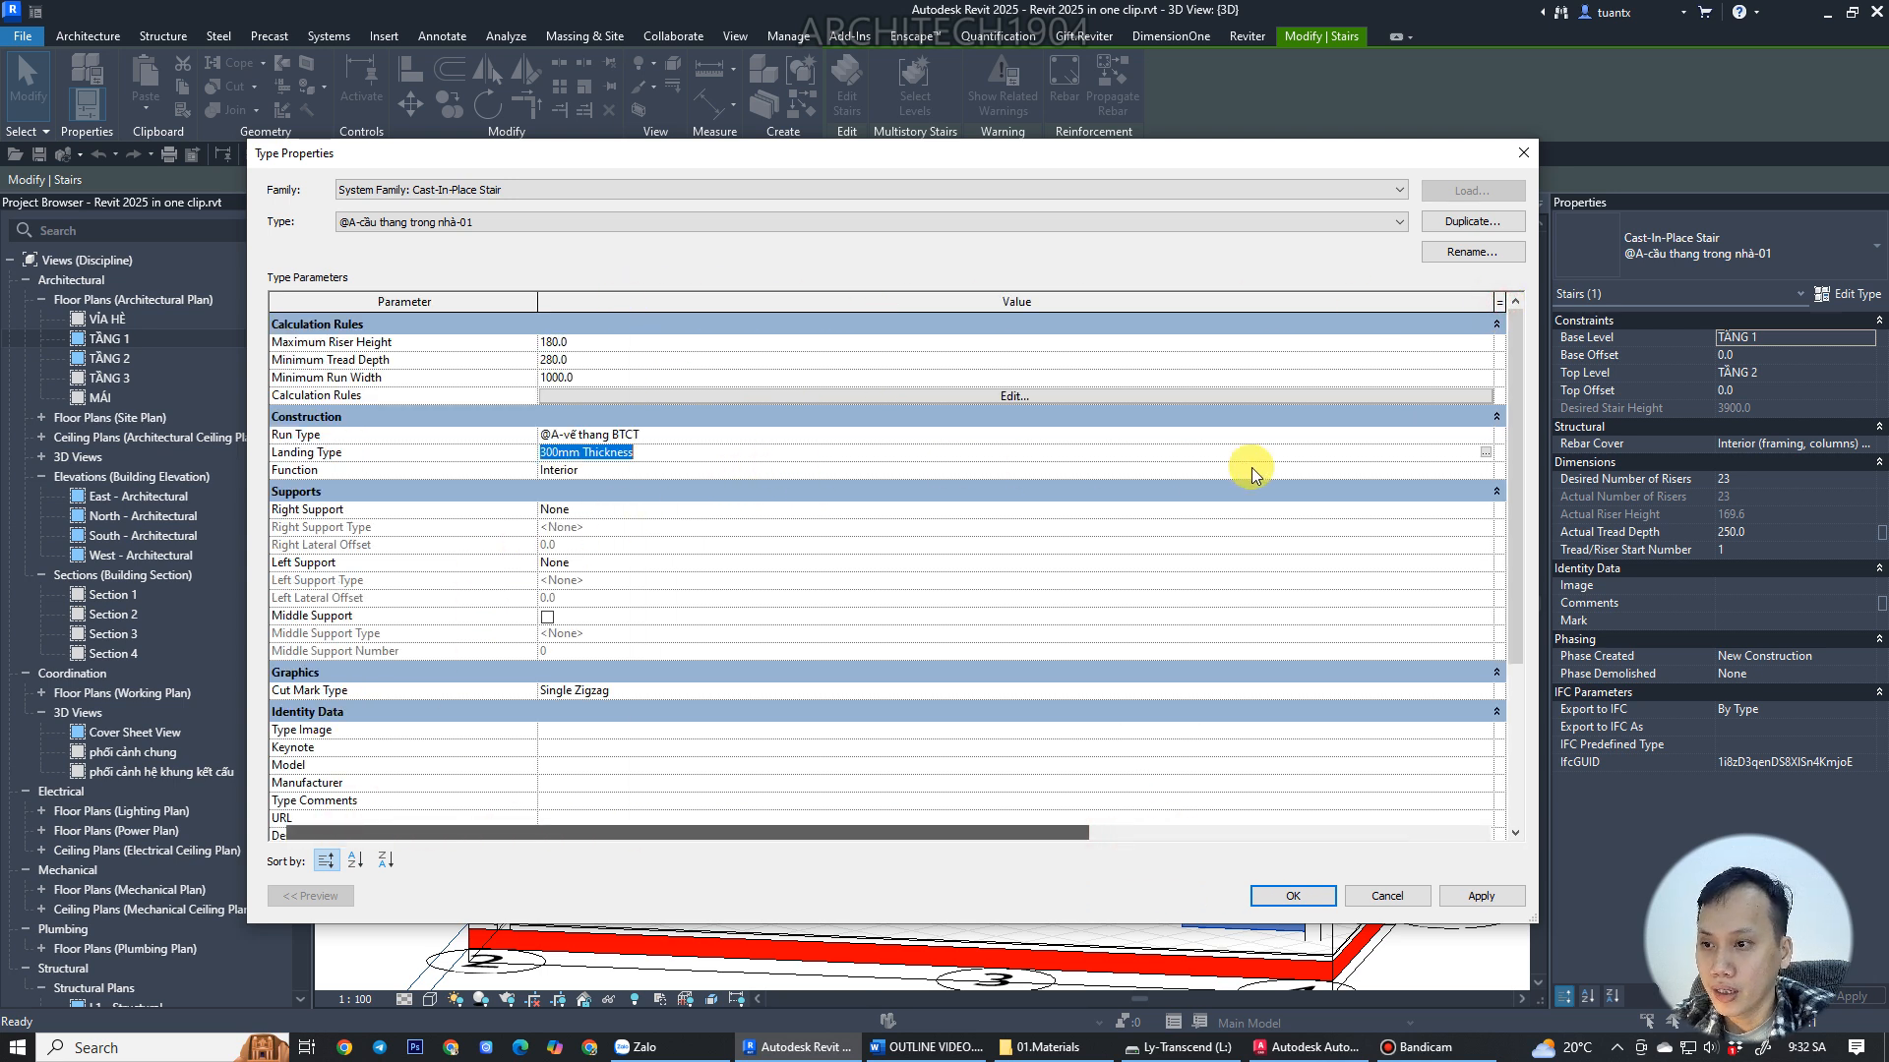
{"action": "left_click", "coordinate": [1481, 456]}
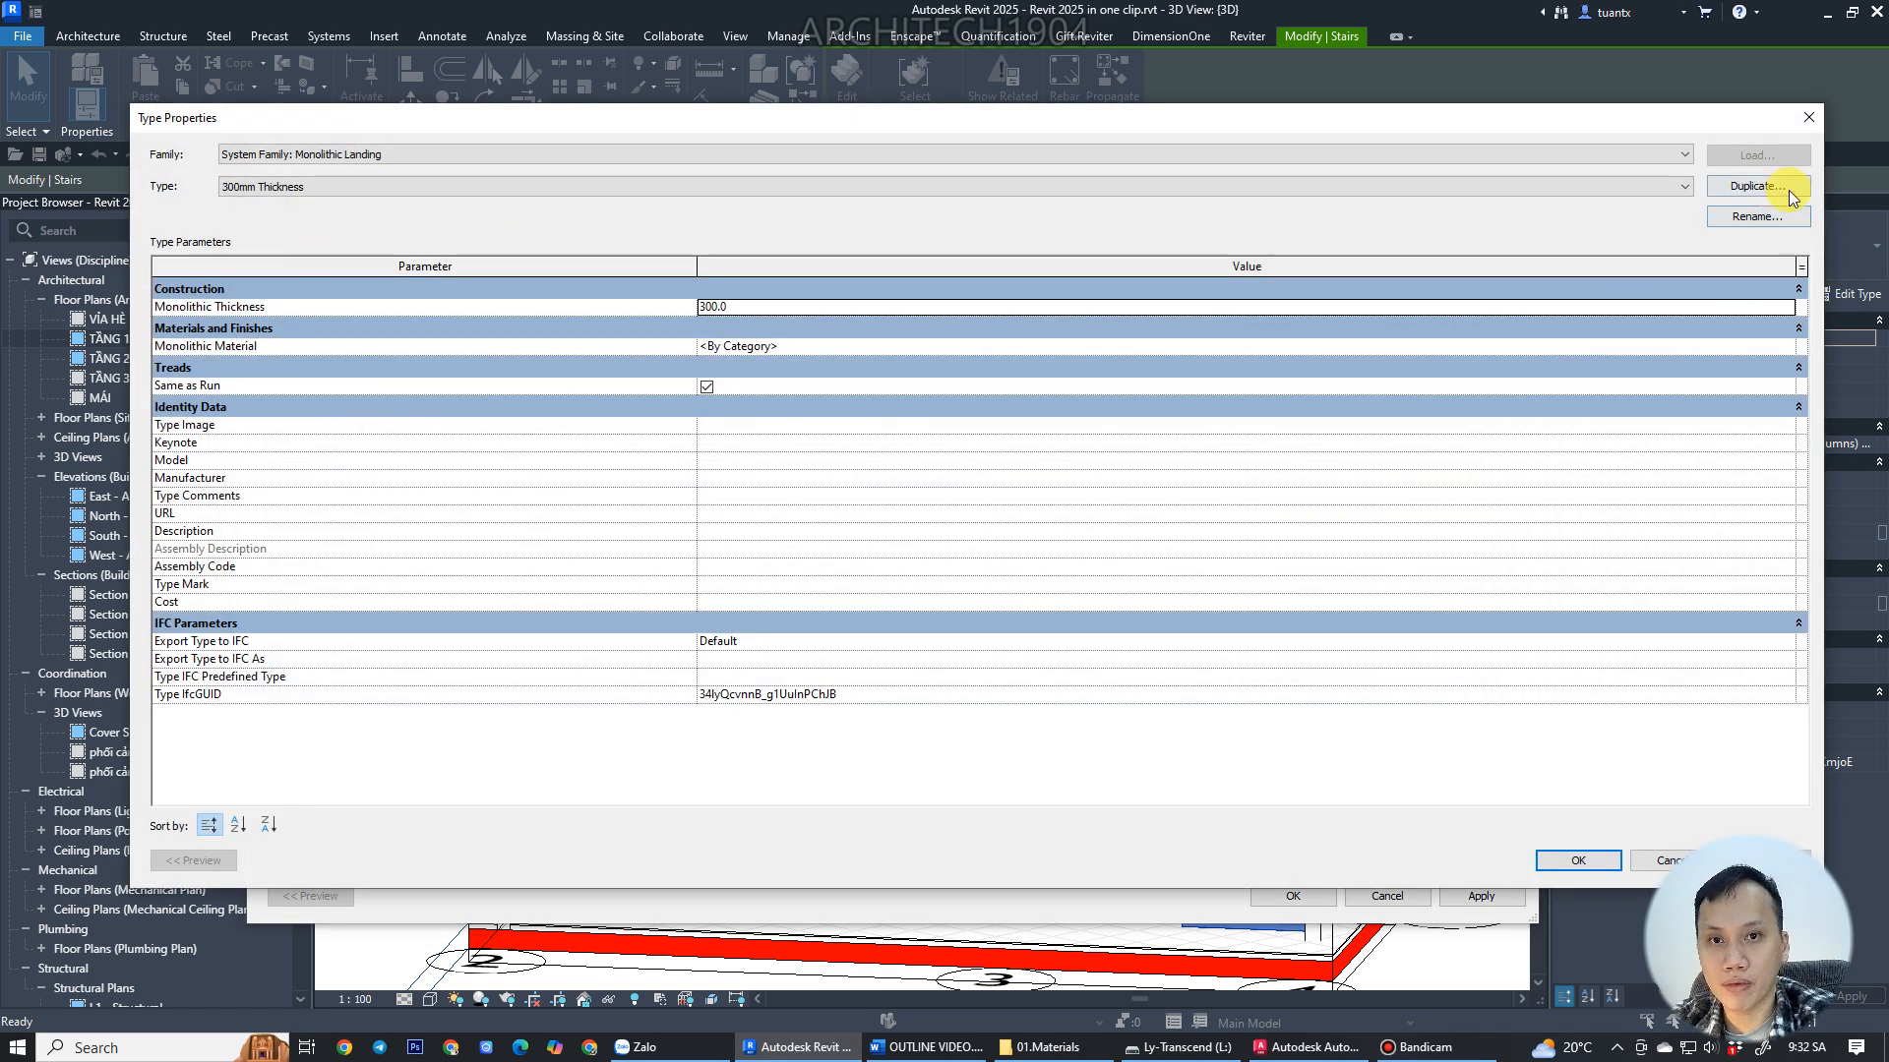
{"action": "left_click", "coordinate": [1741, 196]}
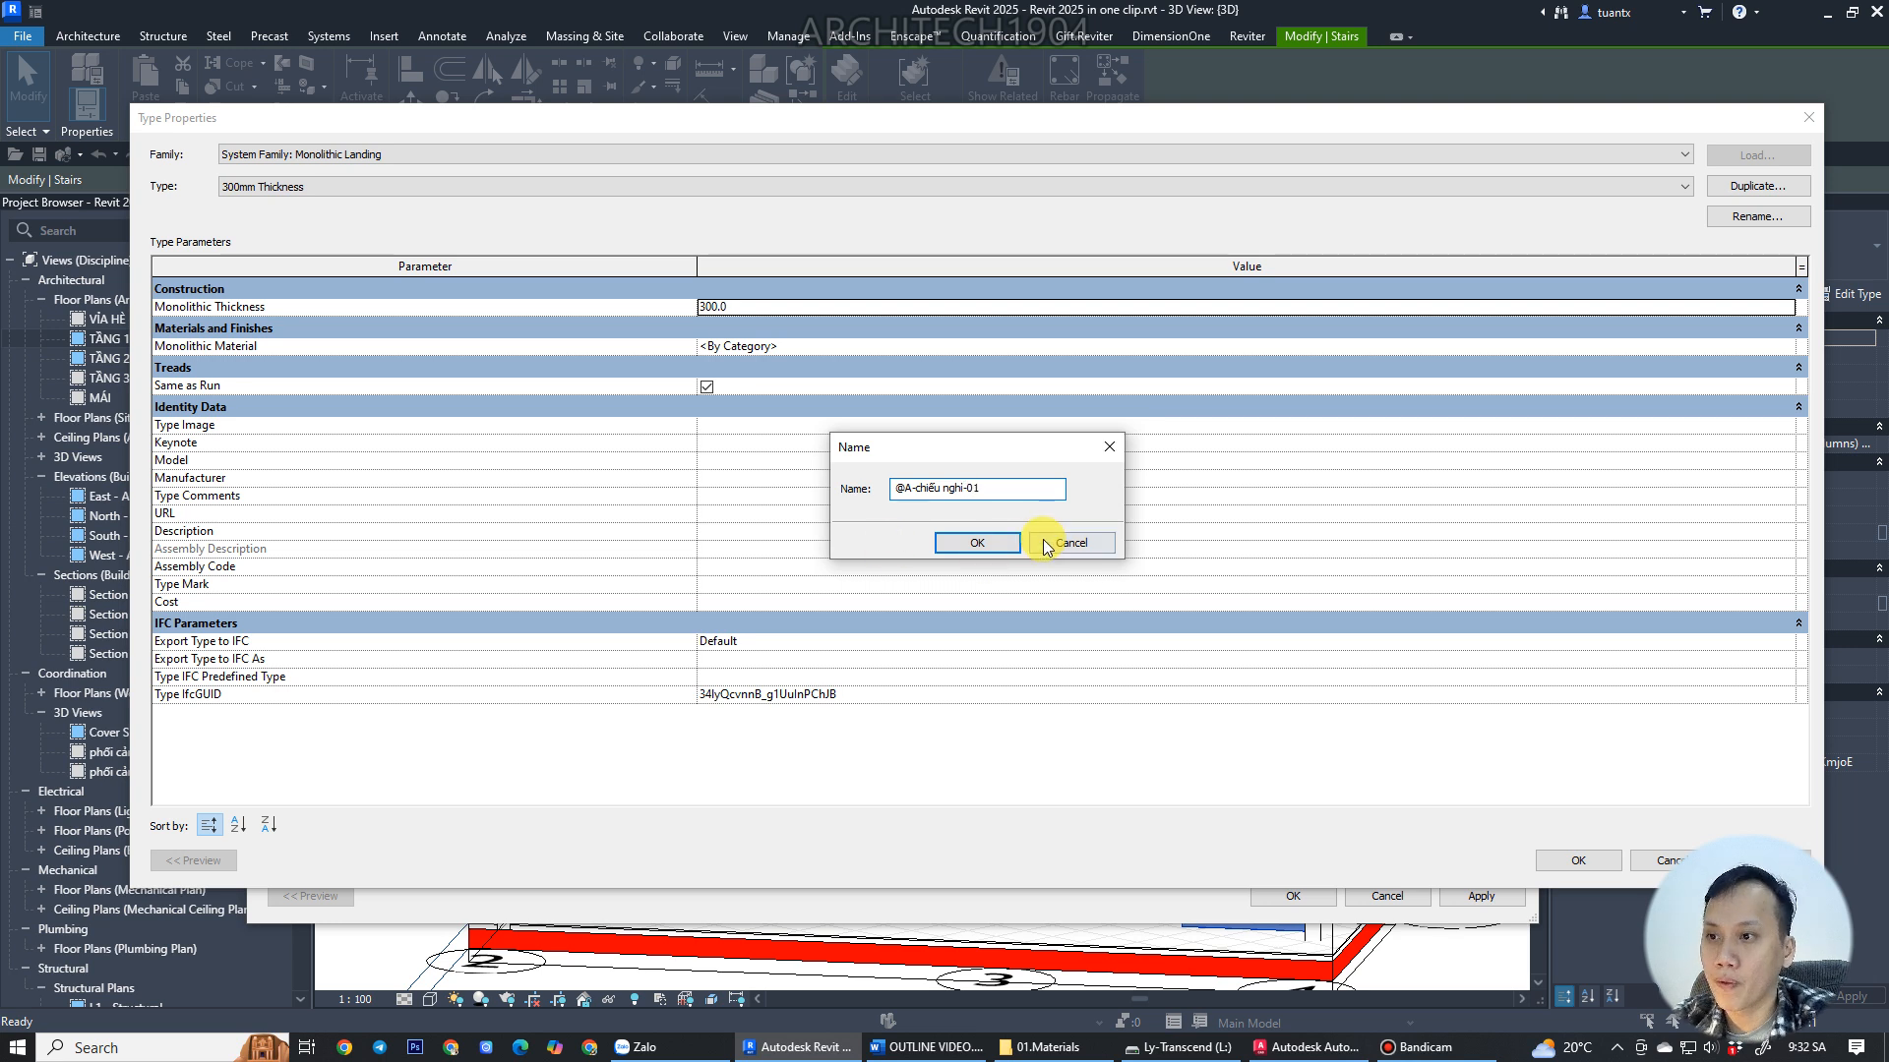
{"action": "left_click", "coordinate": [992, 544]}
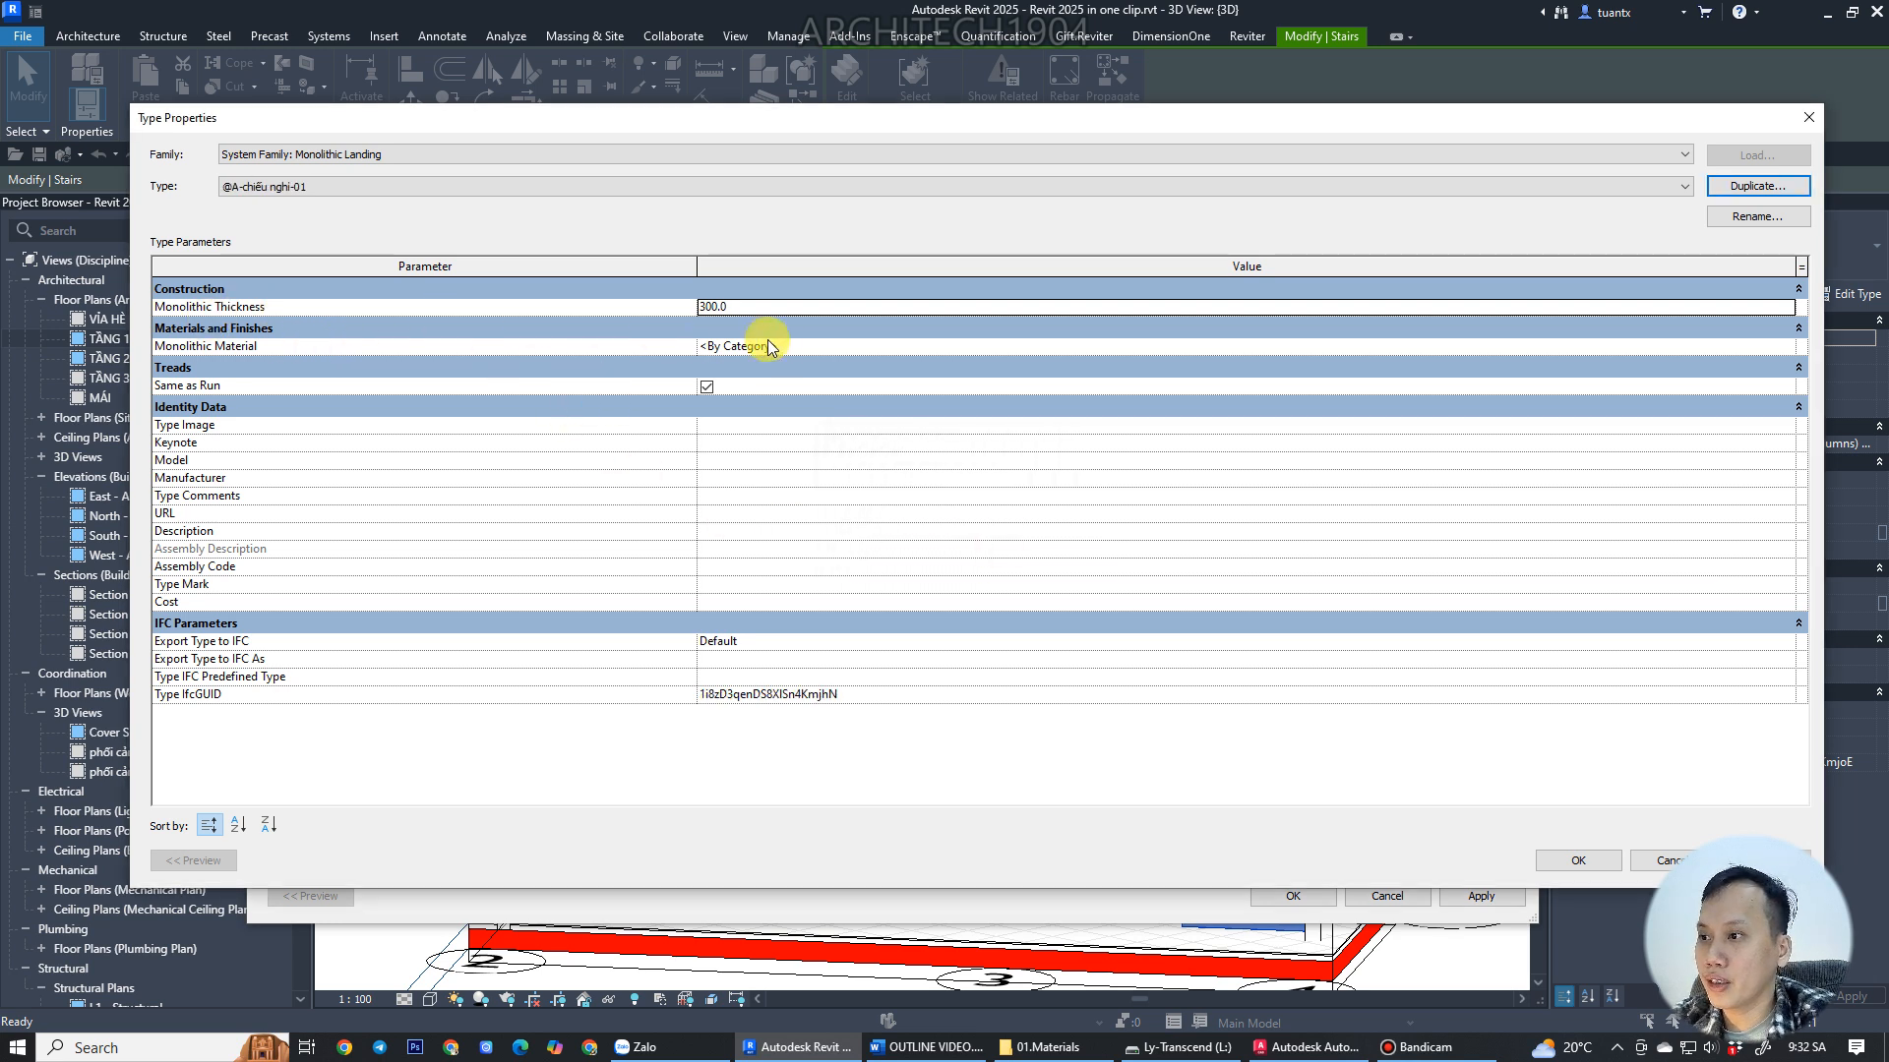
Set the landing type's monolithic thickness to 100 and its monolithic material to @A-BTCT, then confirm both type dialogs.
{"action": "left_click", "coordinate": [751, 308]}
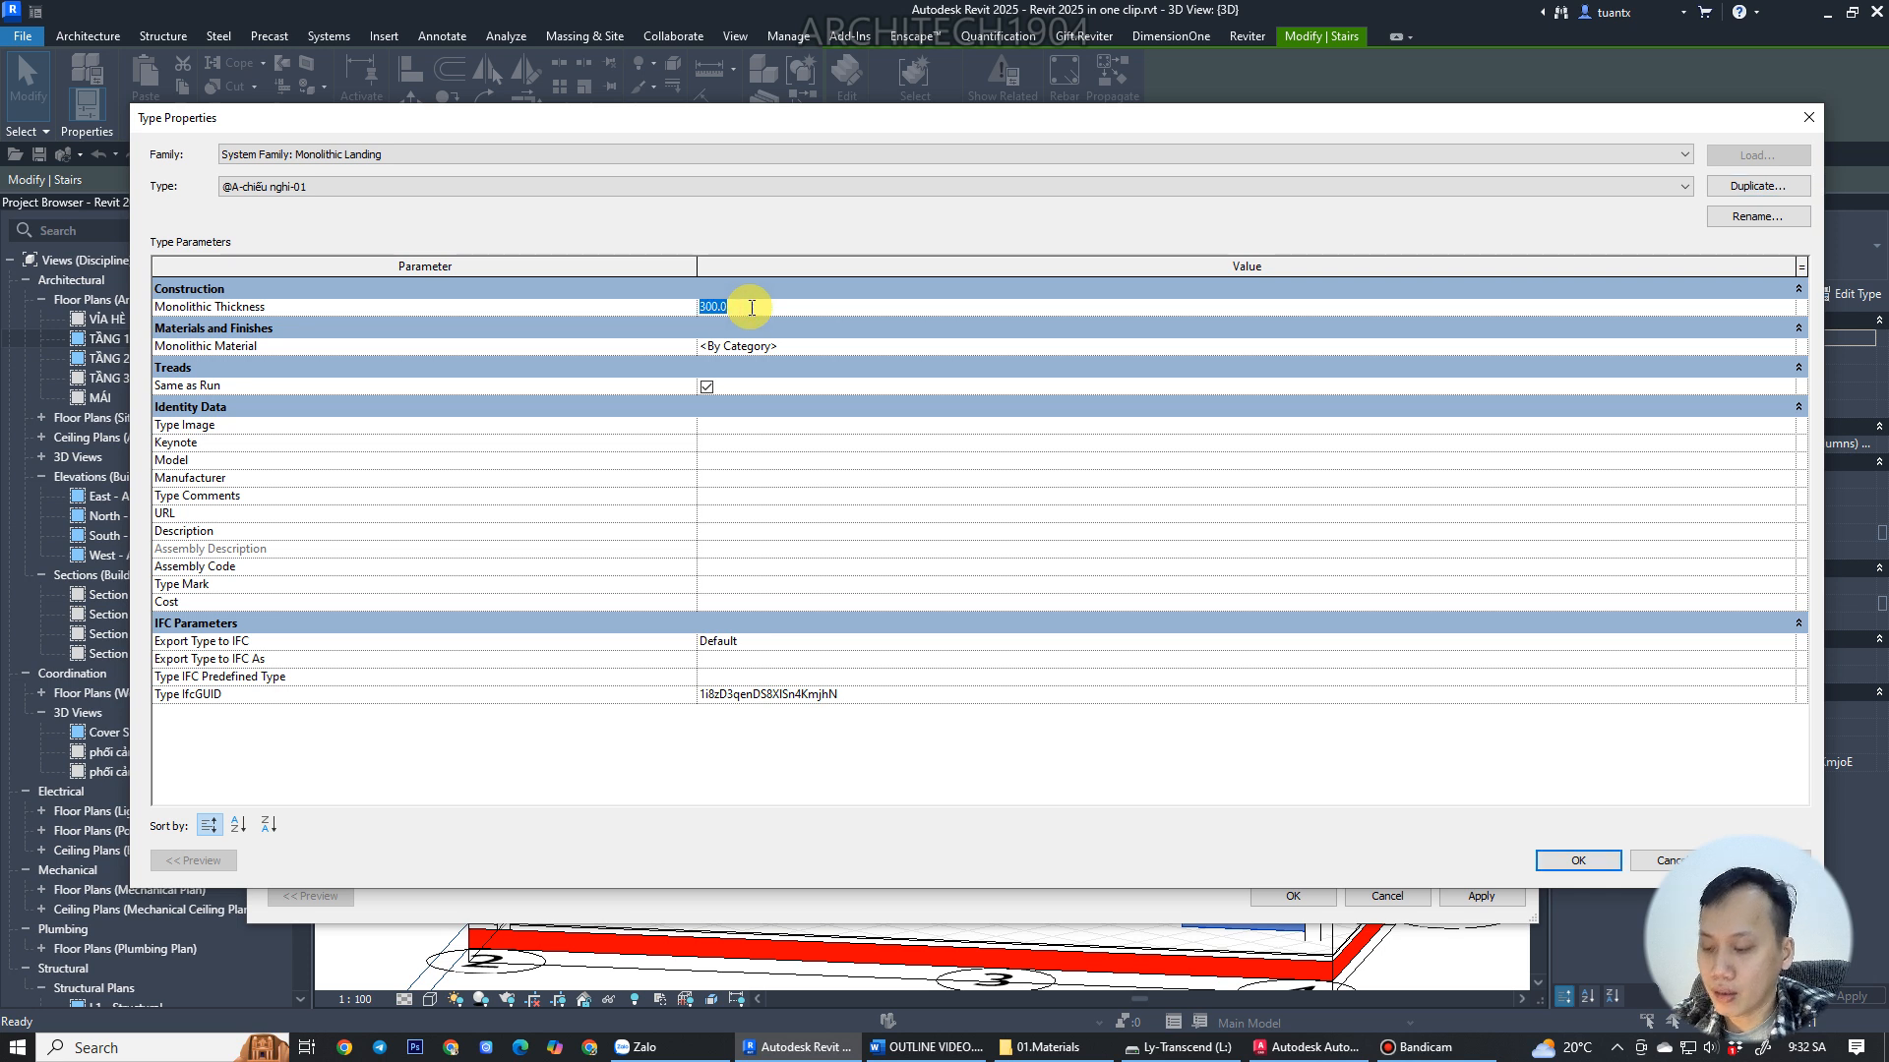
{"action": "type", "text": "100"}
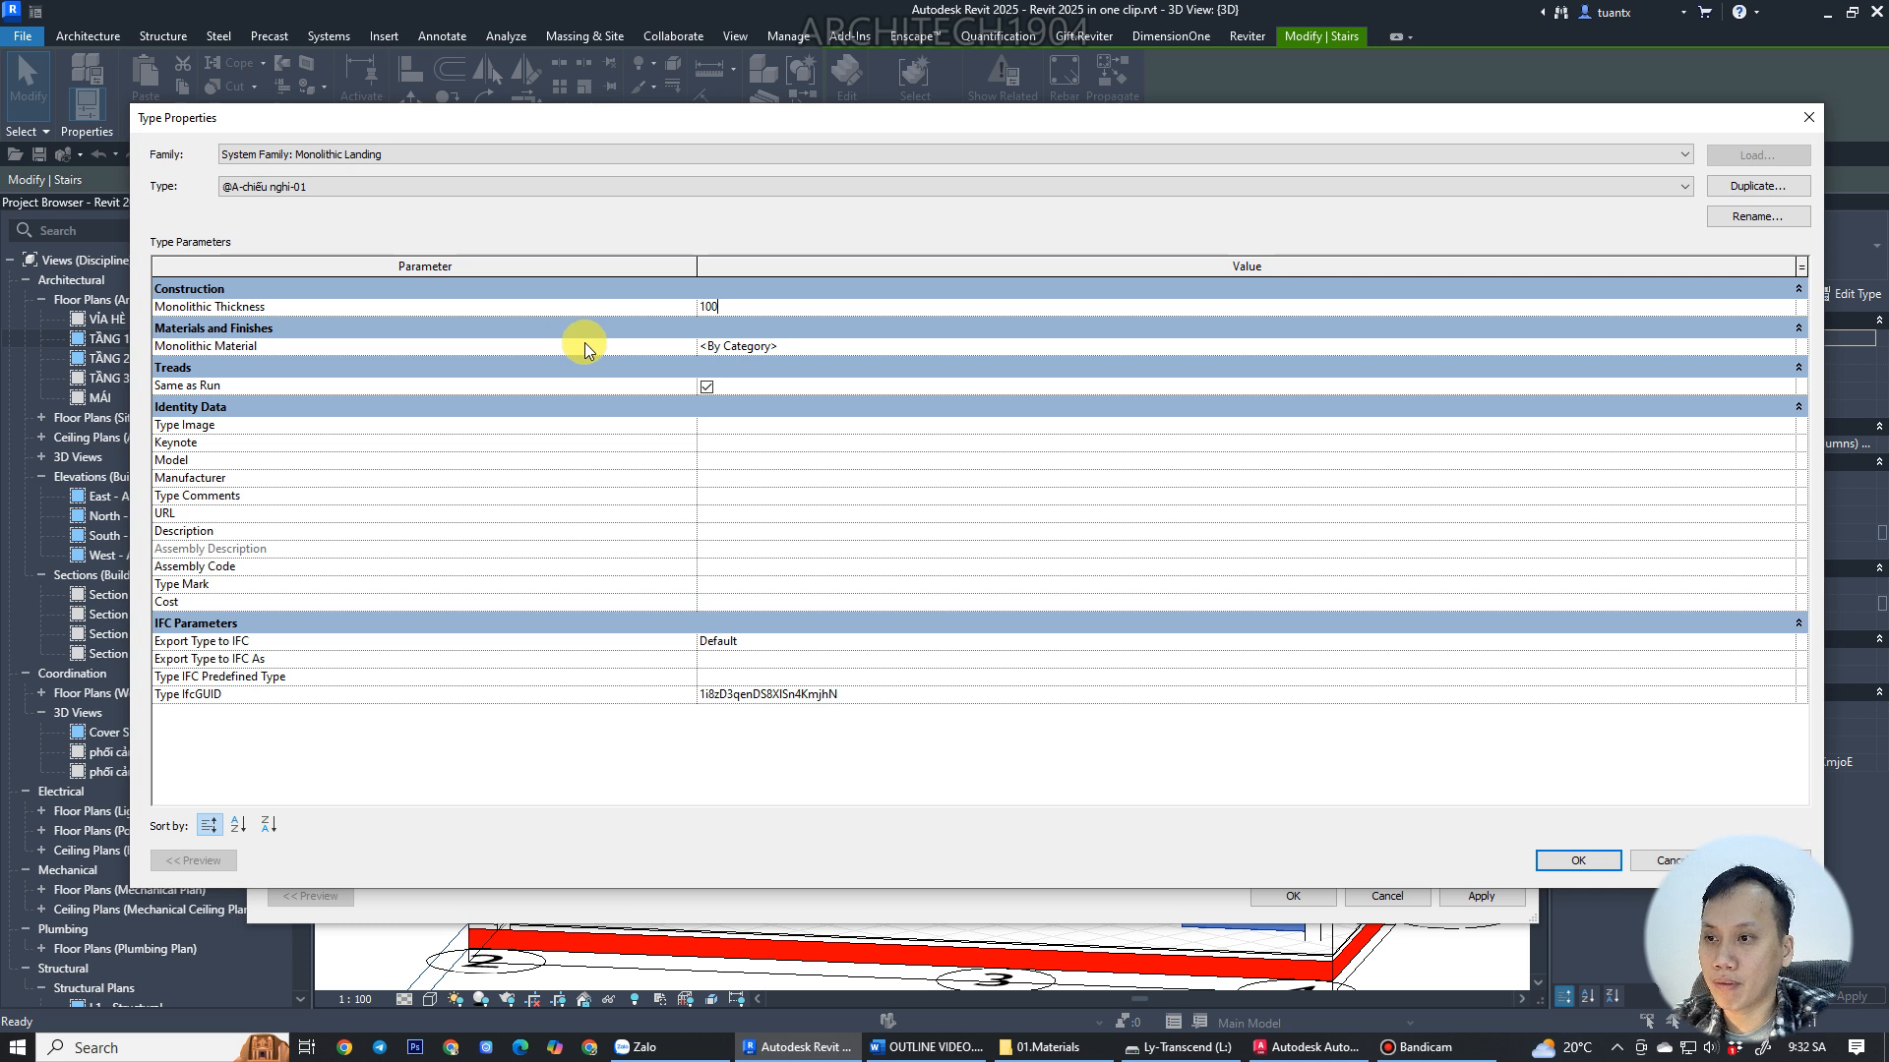
{"action": "left_click", "coordinate": [791, 344]}
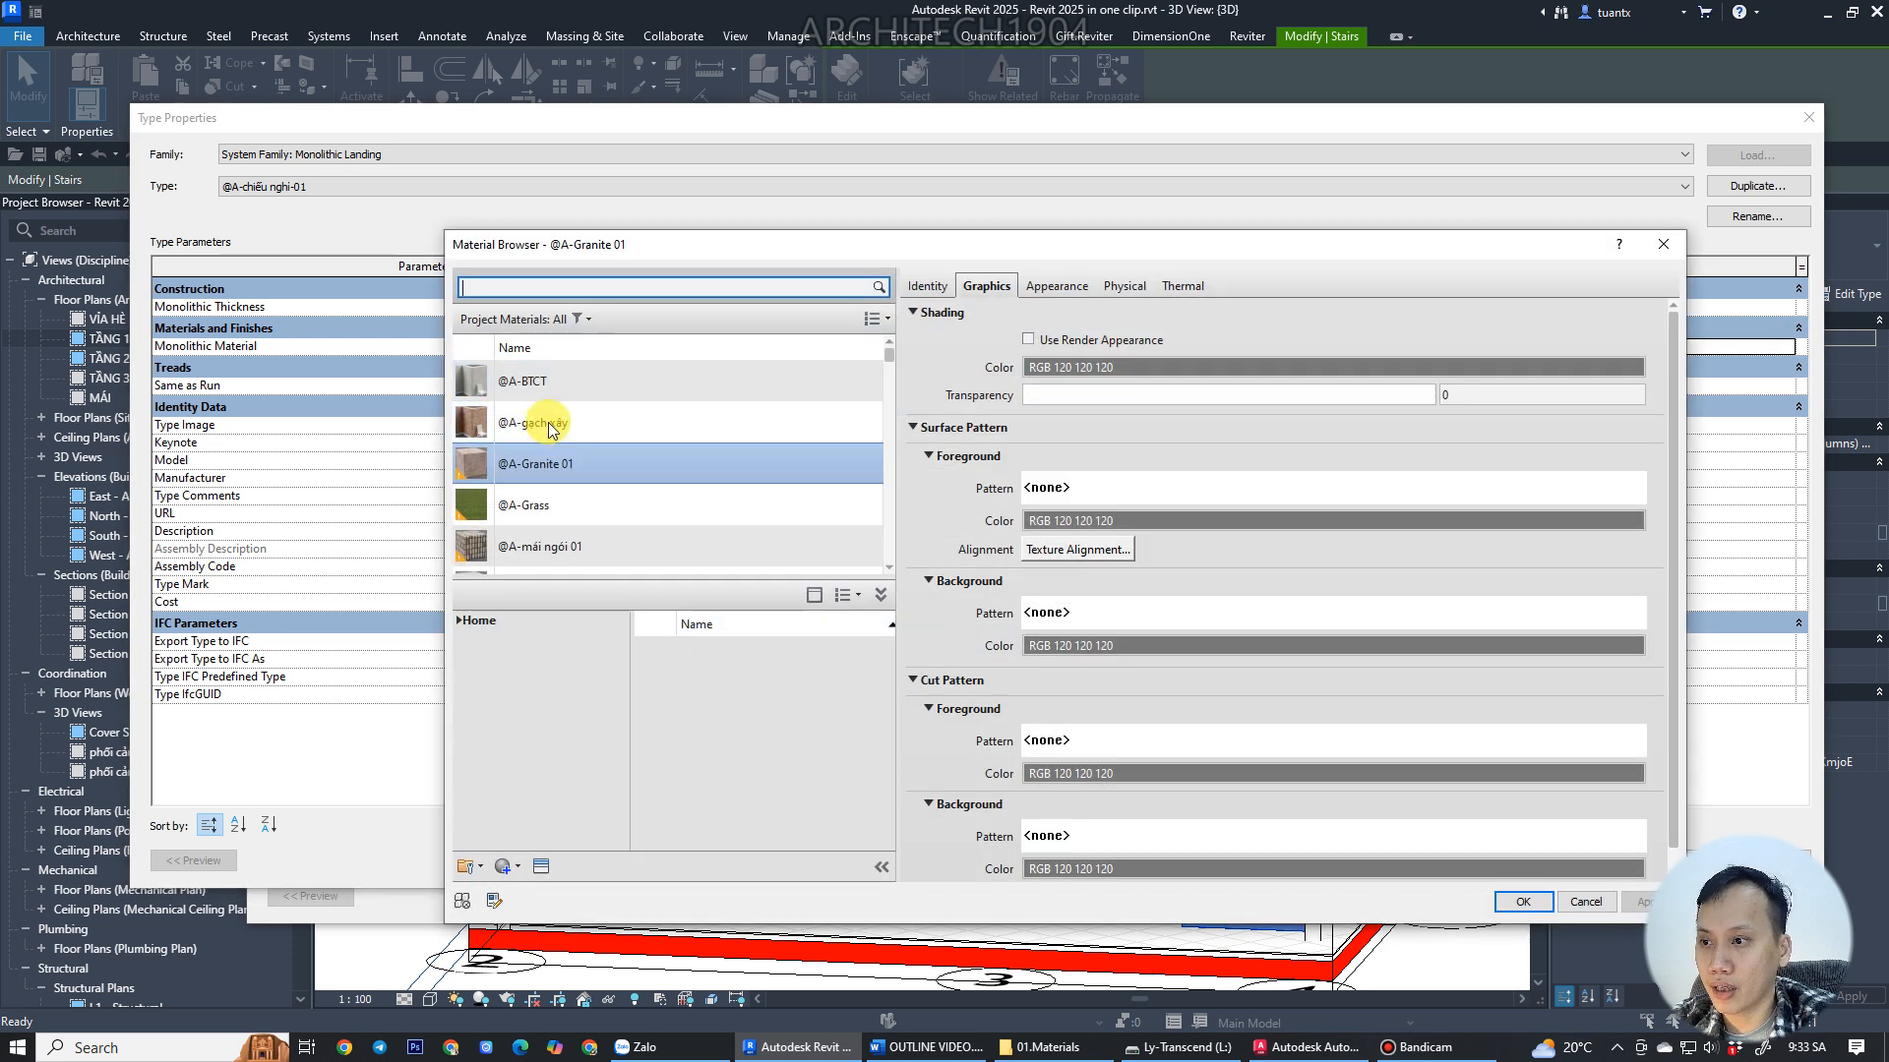
{"action": "left_click", "coordinate": [544, 377]}
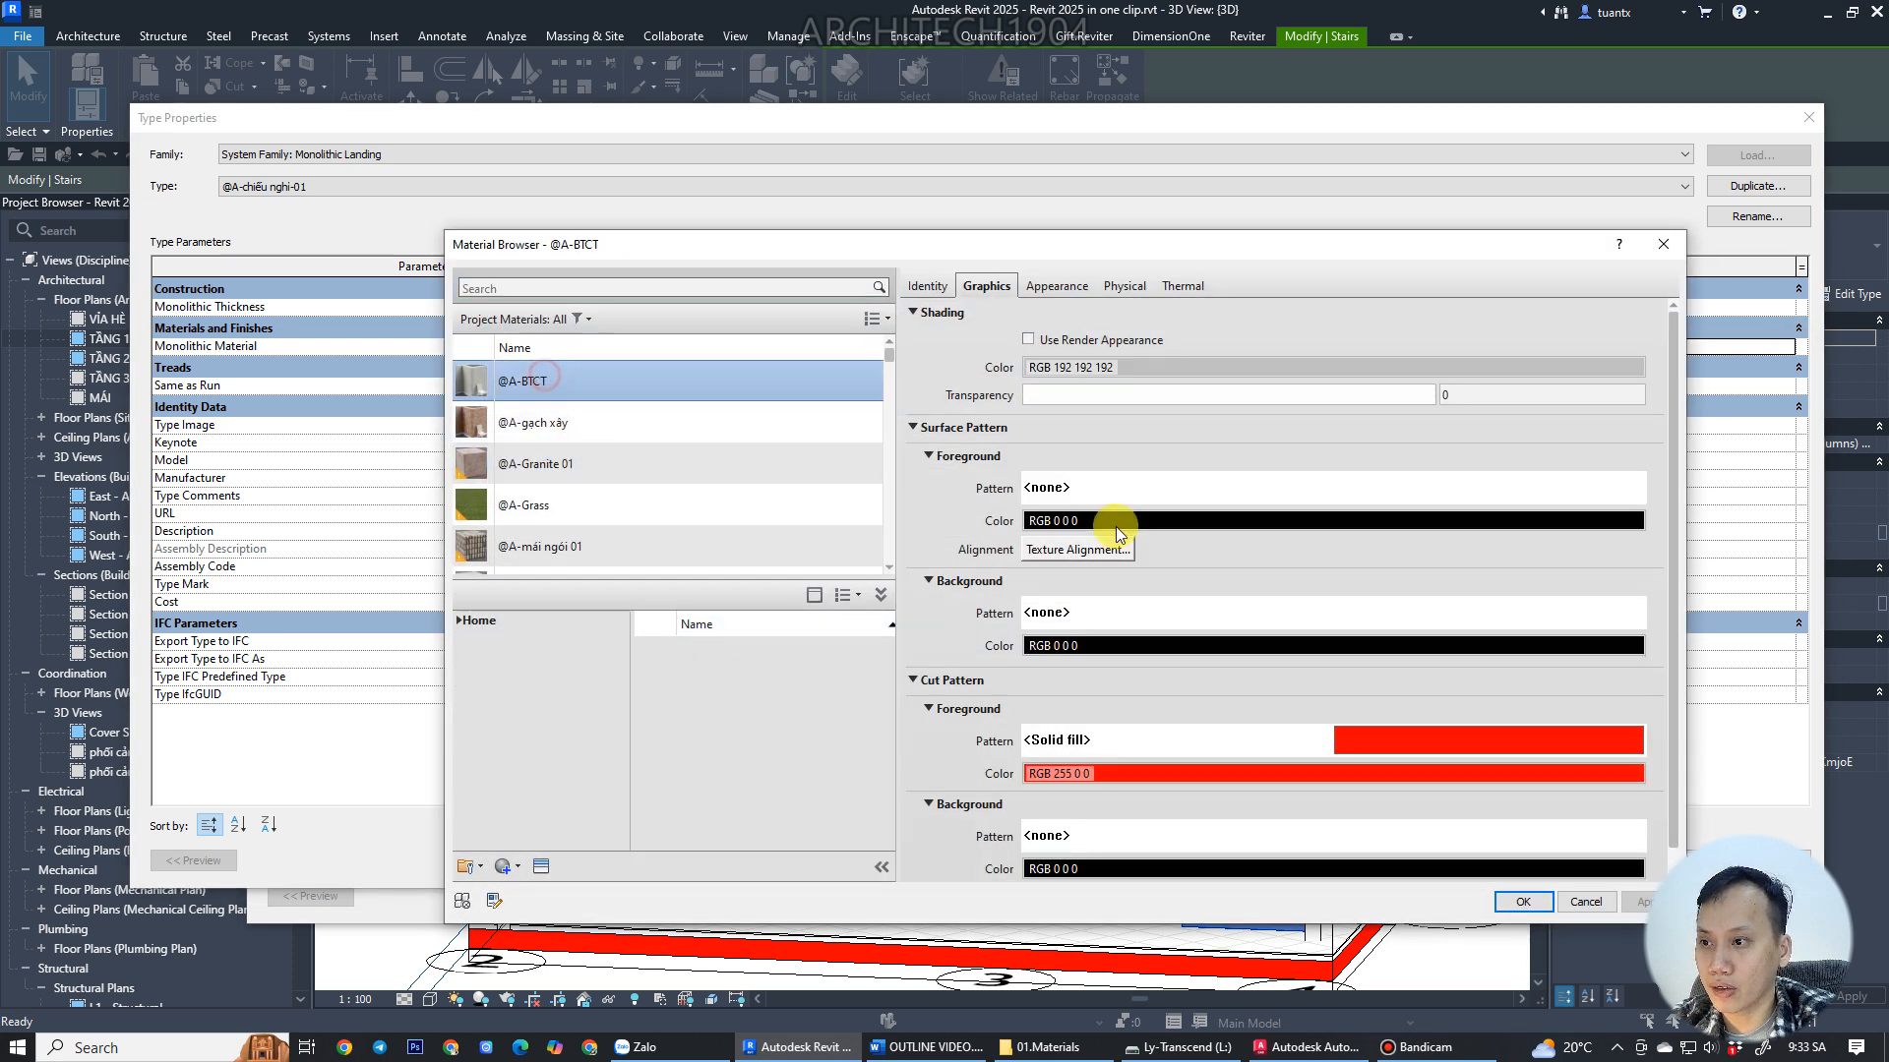
{"action": "left_click", "coordinate": [1523, 901]}
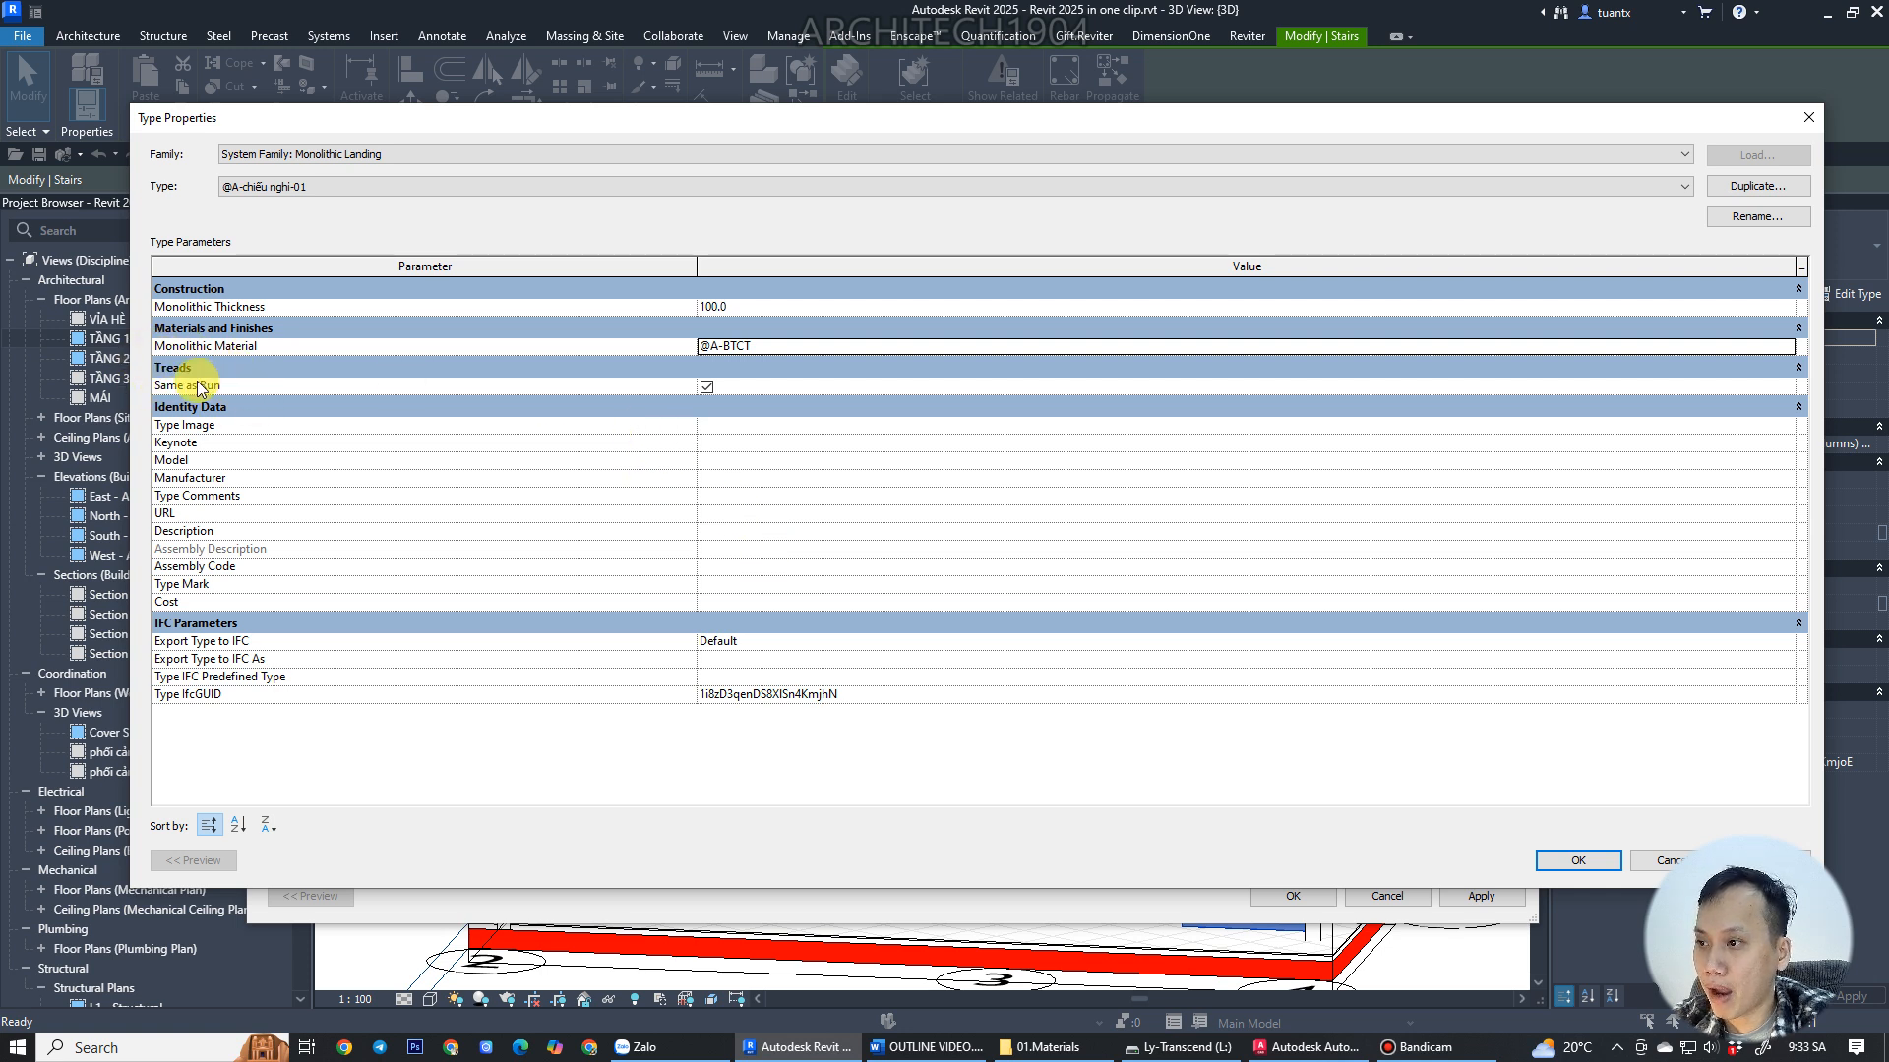
{"action": "left_click", "coordinate": [707, 388]}
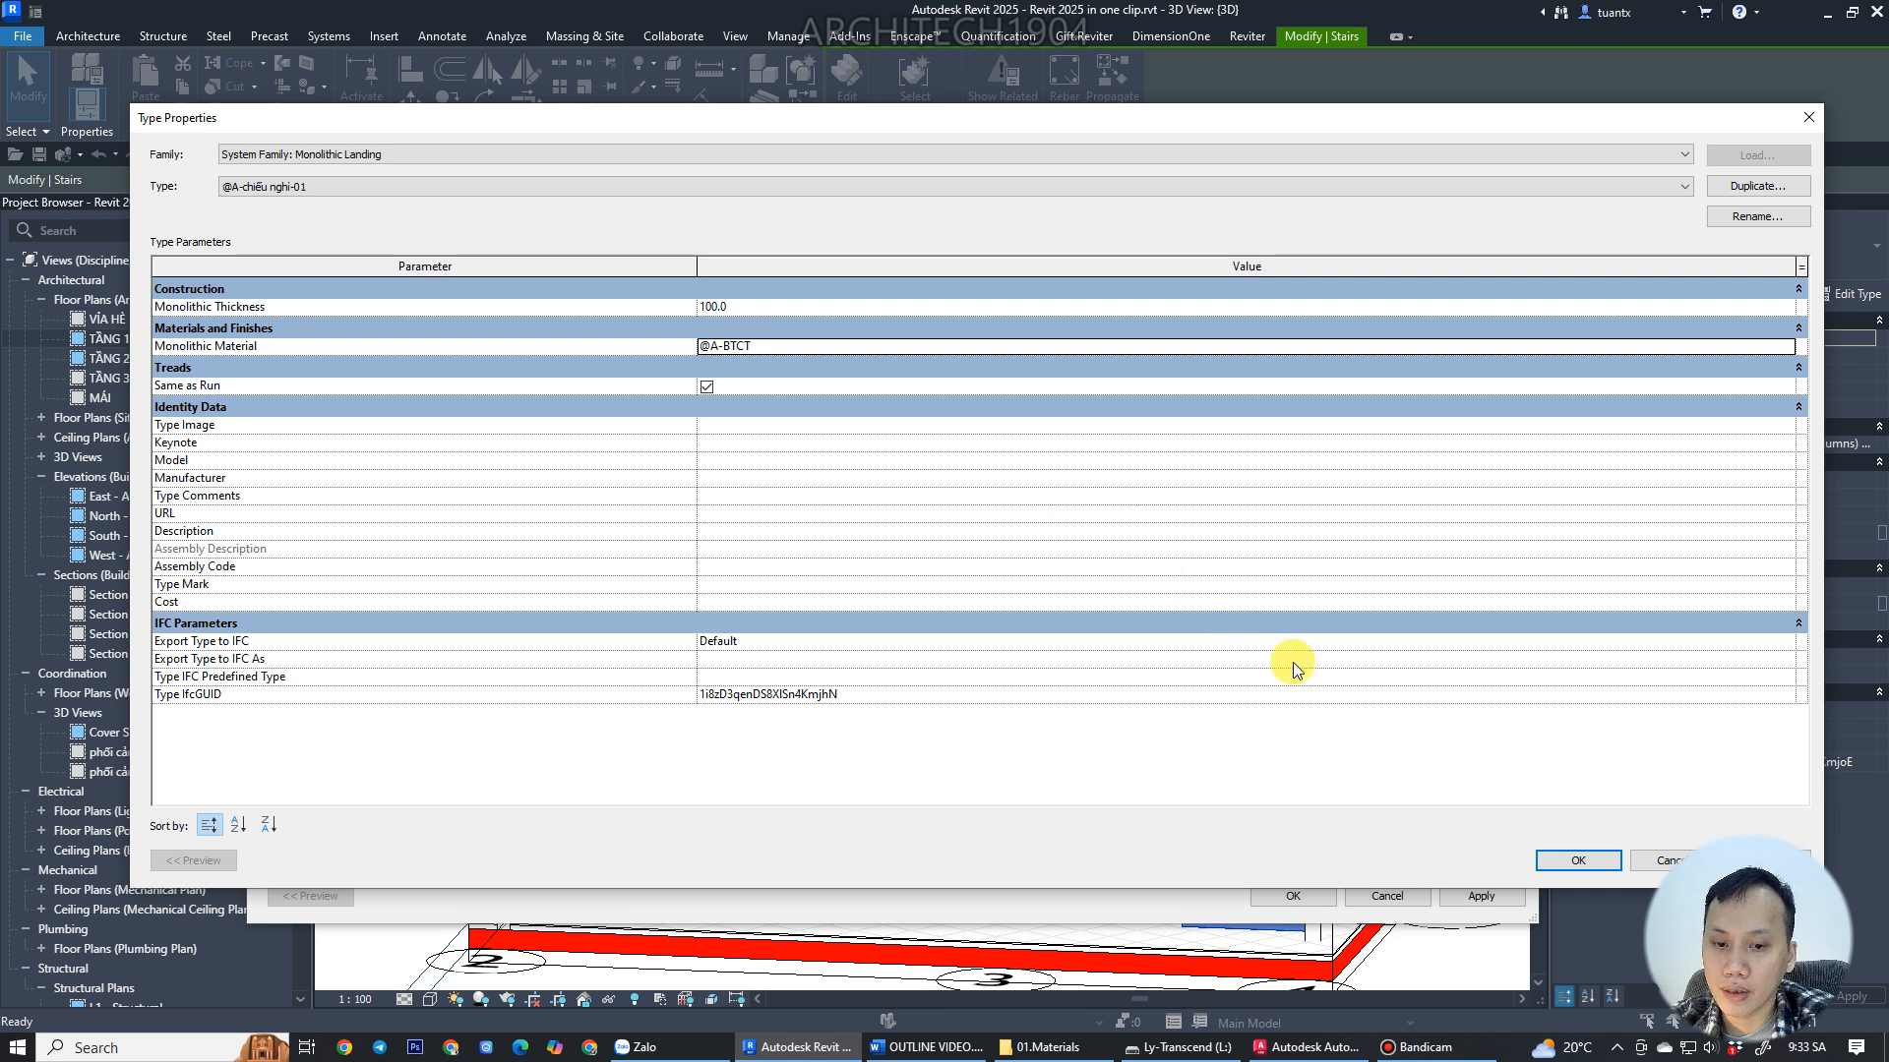
{"action": "left_click", "coordinate": [1577, 861]}
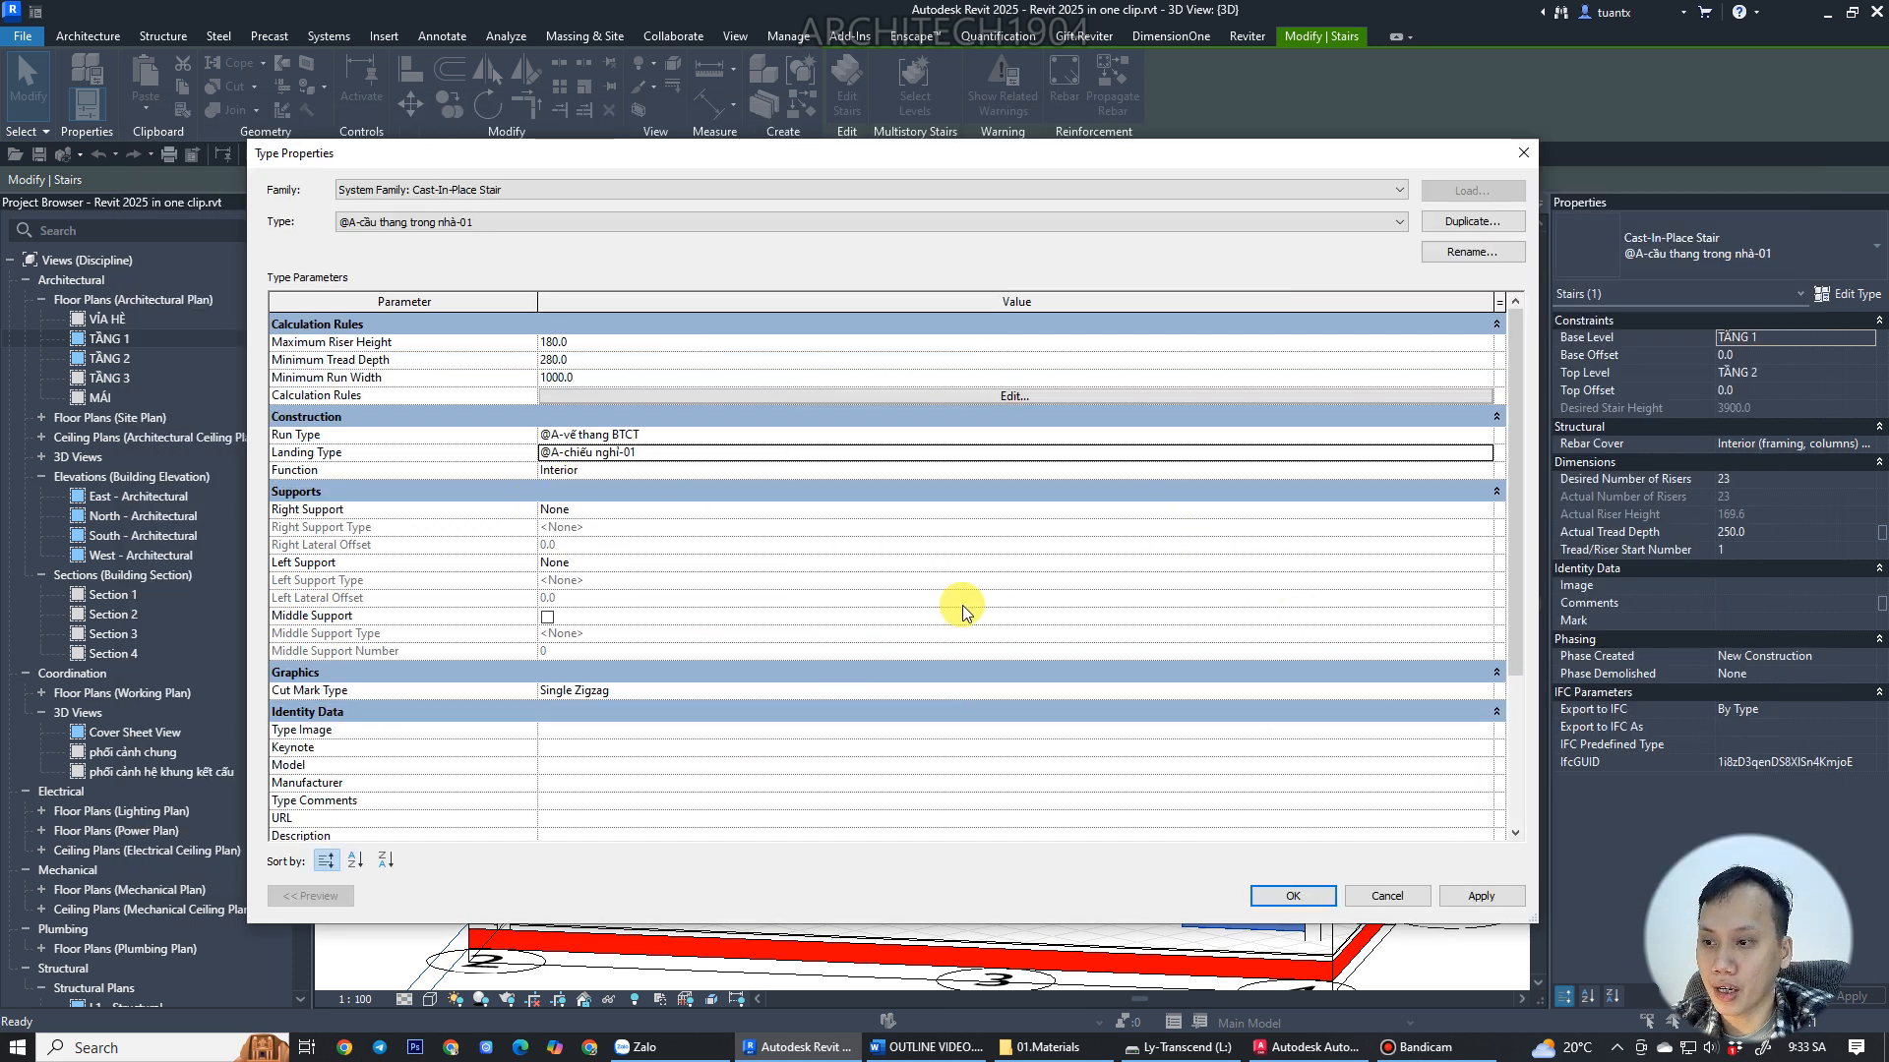
{"action": "left_click", "coordinate": [1288, 895]}
Examine the landing thickness and risers of the stair up close in the 3D view.
{"action": "middle_click_drag", "start_coordinate": [813, 715], "coordinate": [919, 696], "text": "shift"}
{"action": "scroll", "coordinate": [906, 665], "scroll_direction": "up", "scroll_amount": 5}
{"action": "scroll", "coordinate": [906, 665], "scroll_direction": "up", "scroll_amount": 6}
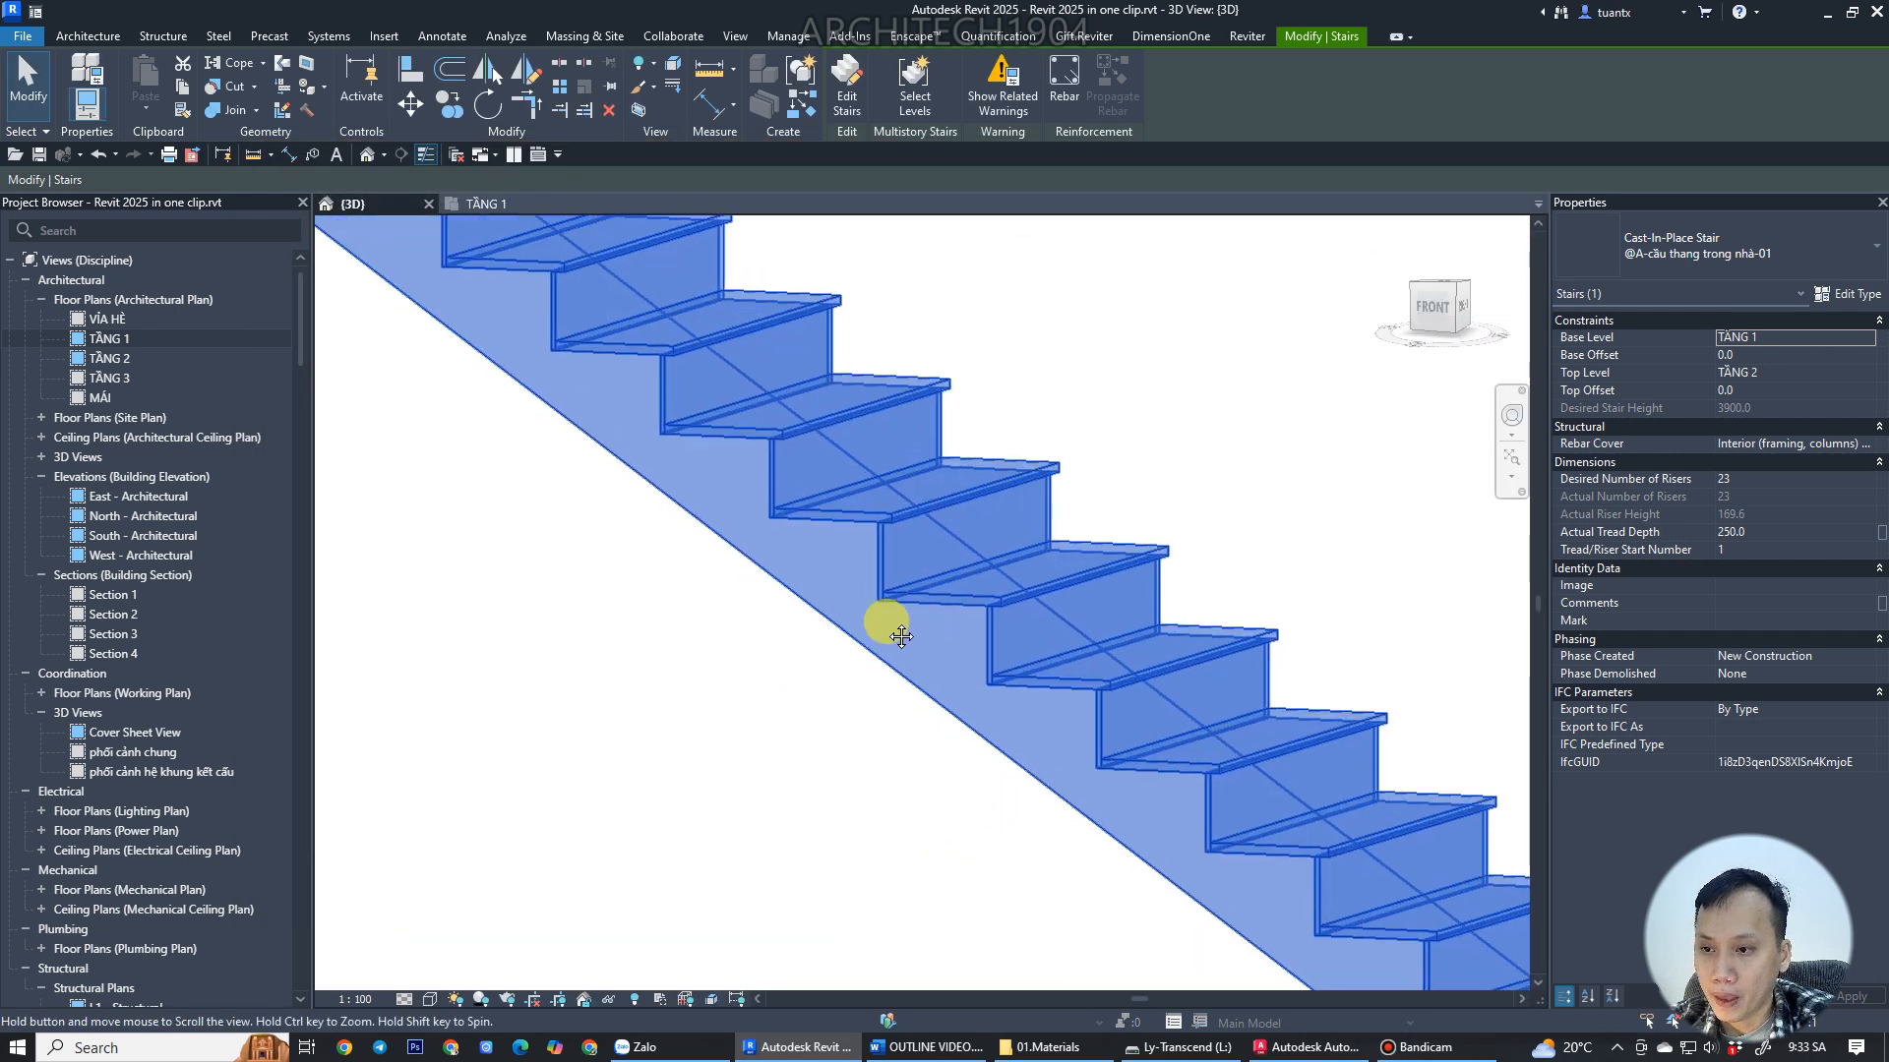
{"action": "left_click", "coordinate": [1156, 458]}
{"action": "scroll", "coordinate": [864, 426], "scroll_direction": "up", "scroll_amount": 5}
{"action": "scroll", "coordinate": [707, 445], "scroll_direction": "up", "scroll_amount": 2}
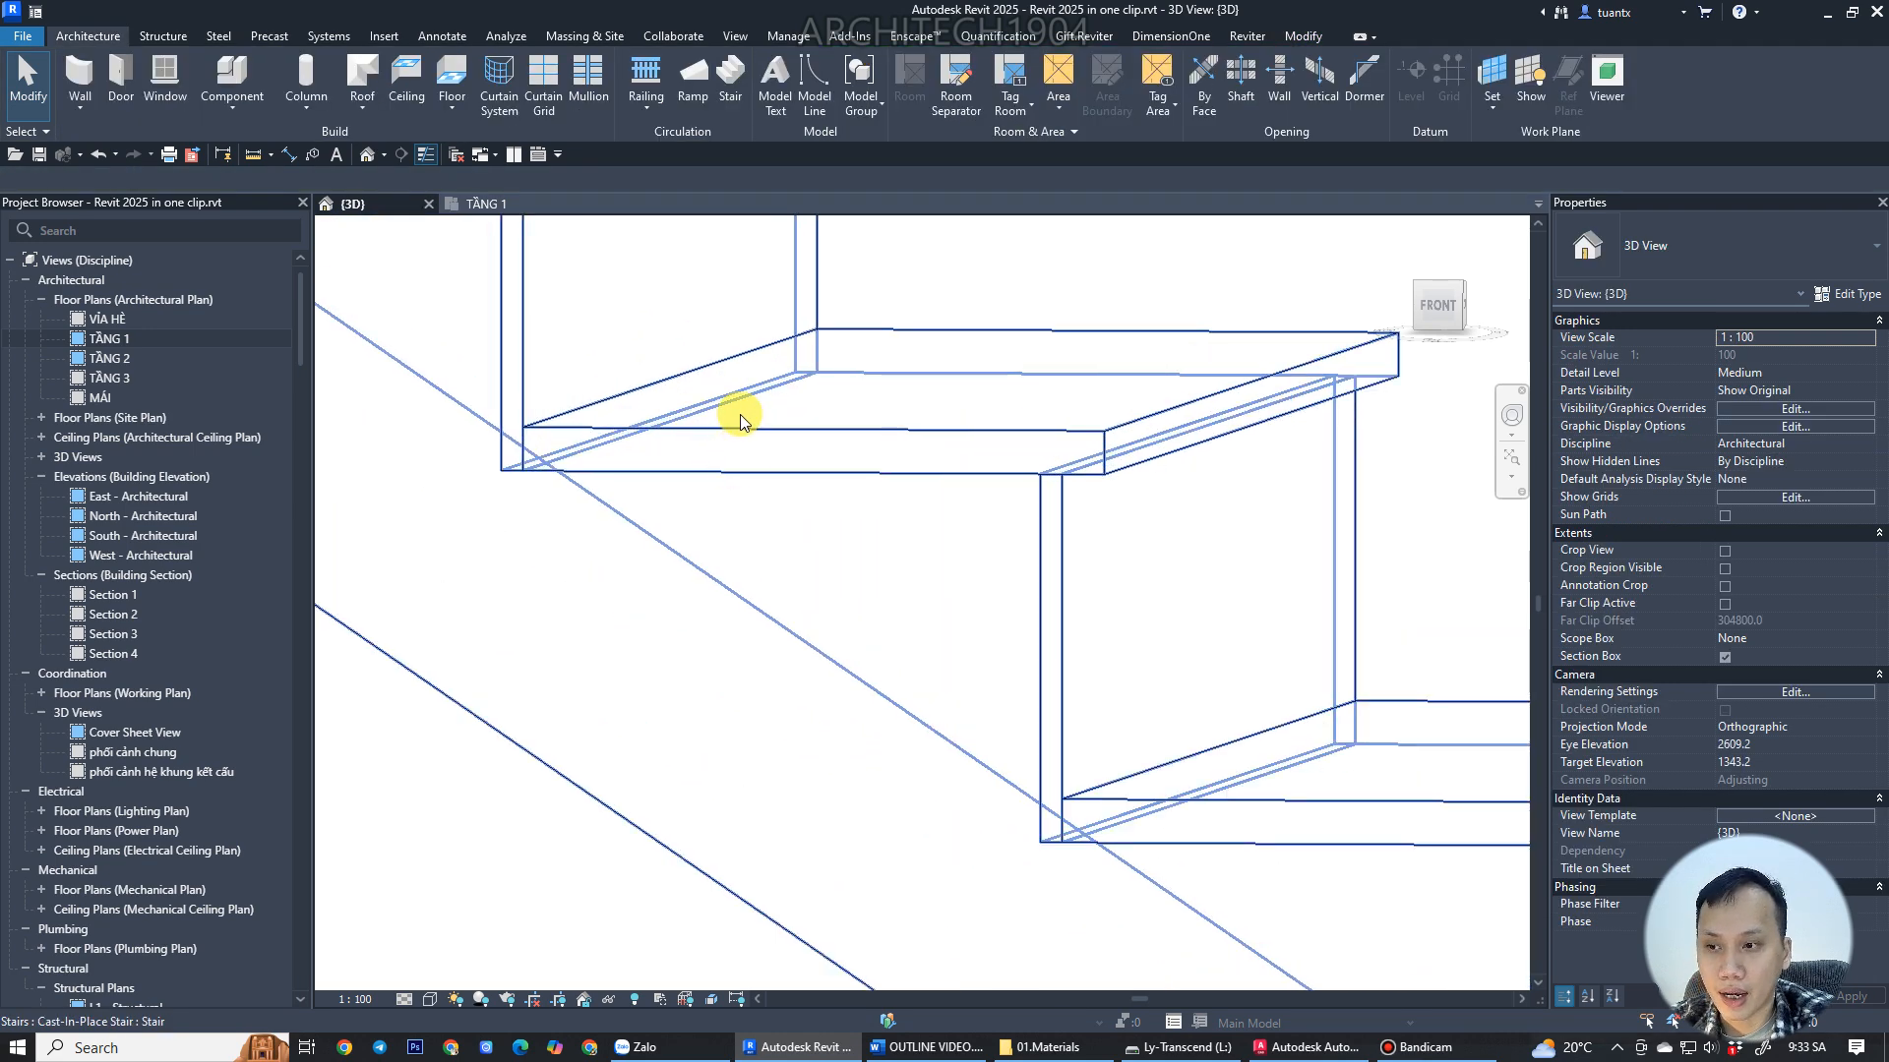
{"action": "key", "text": "ctrl+alt+d"}
{"action": "mouse_move", "coordinate": [733, 425]}
{"action": "left_mouse_down"}
{"action": "mouse_move", "coordinate": [736, 471]}
{"action": "mouse_move", "coordinate": [750, 438]}
{"action": "mouse_move", "coordinate": [755, 464]}
{"action": "left_mouse_up"}
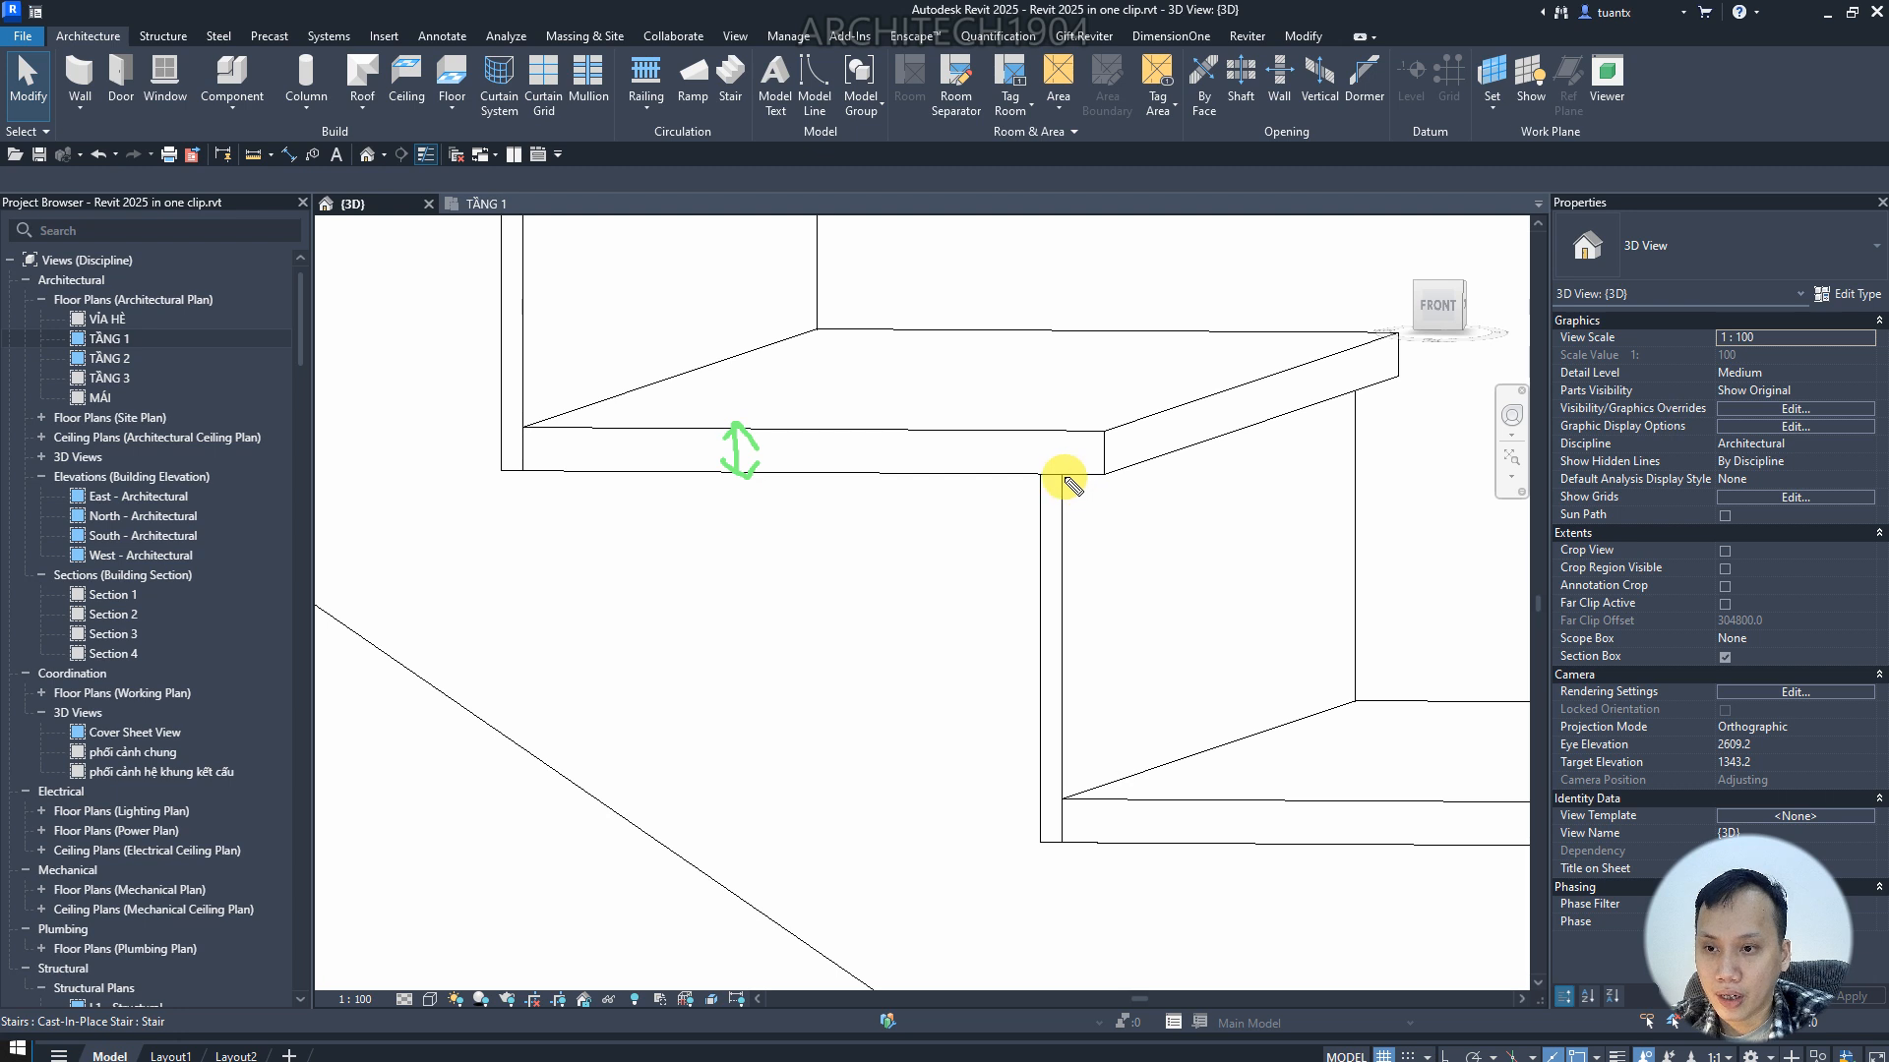
{"action": "mouse_move", "coordinate": [1061, 459]}
{"action": "left_mouse_down"}
{"action": "mouse_move", "coordinate": [1062, 482]}
{"action": "mouse_move", "coordinate": [1105, 480]}
{"action": "left_mouse_up"}
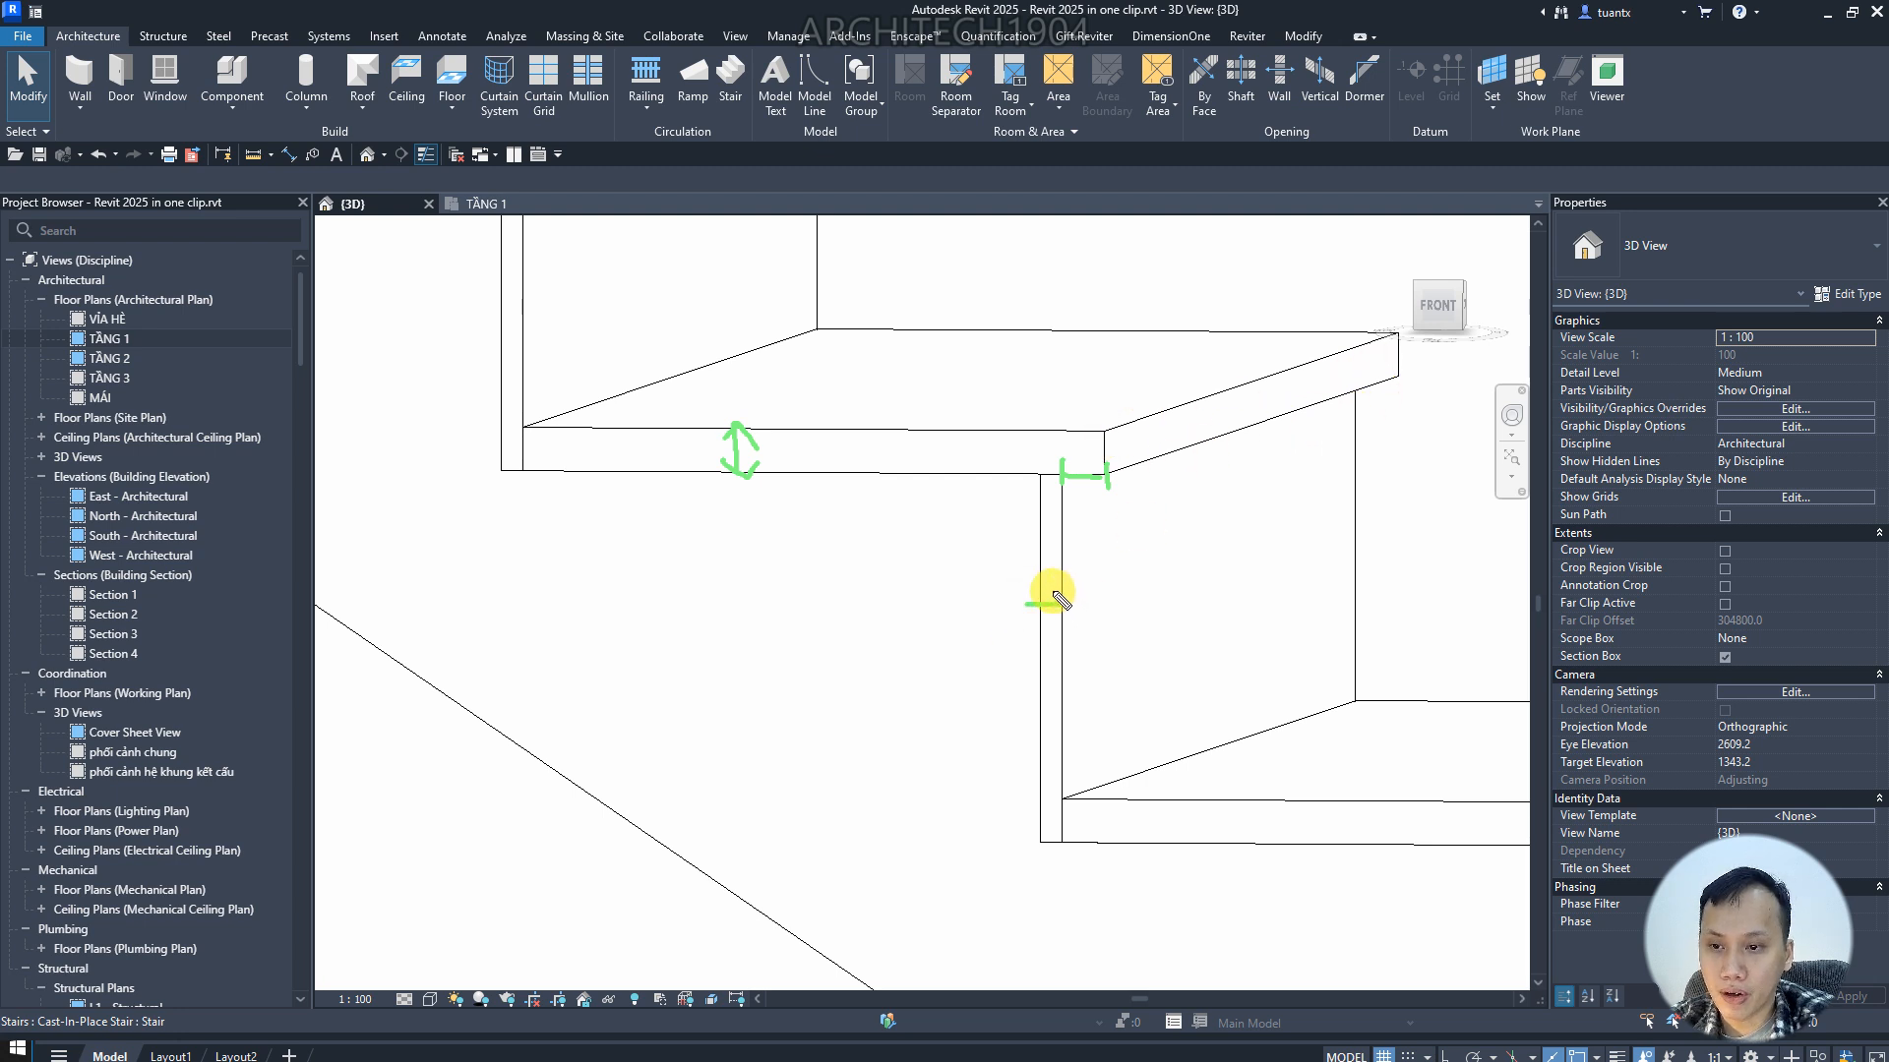
{"action": "left_click_drag", "start_coordinate": [1026, 604], "coordinate": [1050, 615]}
{"action": "mouse_move", "coordinate": [1093, 536]}
{"action": "left_mouse_down"}
{"action": "mouse_move", "coordinate": [1093, 572]}
{"action": "mouse_move", "coordinate": [1096, 552]}
{"action": "mouse_move", "coordinate": [1138, 573]}
{"action": "mouse_move", "coordinate": [1164, 540]}
{"action": "mouse_move", "coordinate": [1153, 575]}
{"action": "mouse_move", "coordinate": [1285, 506]}
{"action": "mouse_move", "coordinate": [1287, 569]}
{"action": "left_mouse_up"}
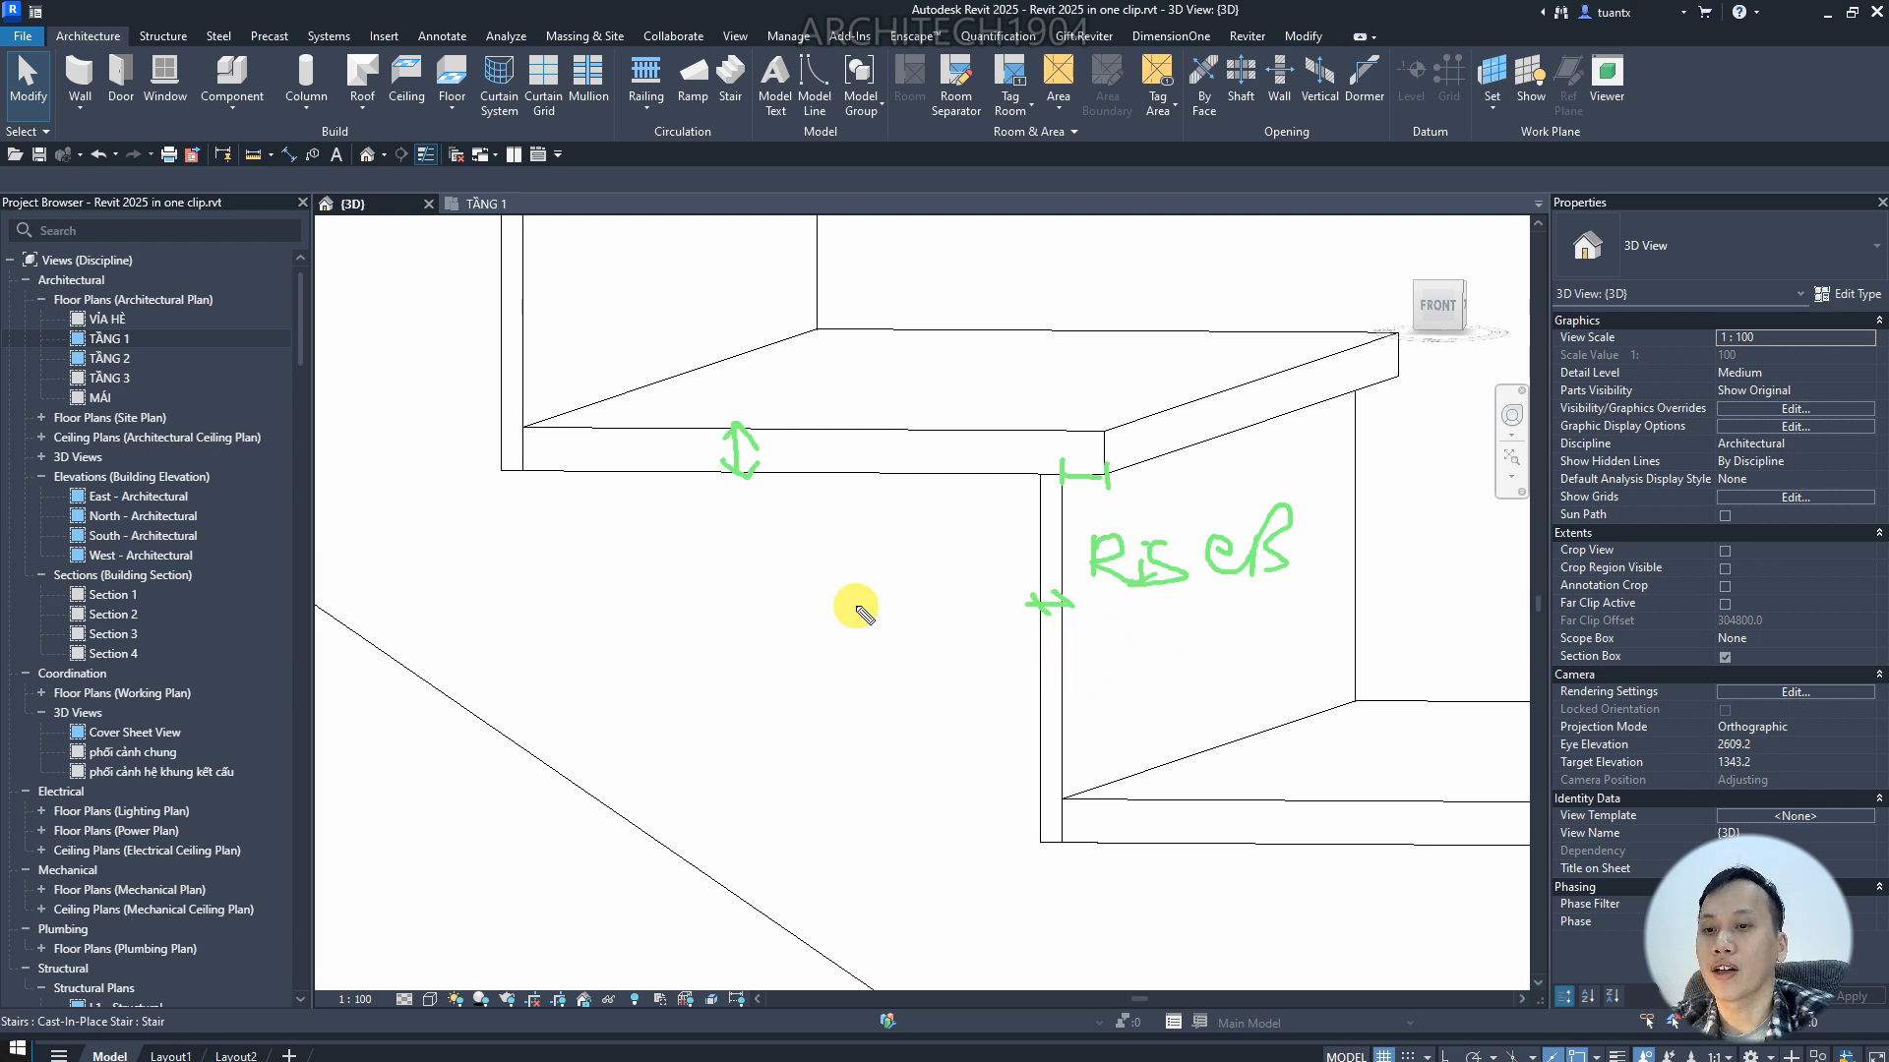
{"action": "mouse_move", "coordinate": [501, 474]}
{"action": "left_mouse_down"}
{"action": "mouse_move", "coordinate": [364, 618]}
{"action": "mouse_move", "coordinate": [444, 628]}
{"action": "left_mouse_up"}
{"action": "left_click_drag", "start_coordinate": [476, 472], "coordinate": [506, 504]}
{"action": "left_click_drag", "start_coordinate": [475, 597], "coordinate": [500, 639]}
{"action": "mouse_move", "coordinate": [536, 588]}
{"action": "left_mouse_down"}
{"action": "mouse_move", "coordinate": [616, 624]}
{"action": "mouse_move", "coordinate": [628, 590]}
{"action": "left_mouse_up"}
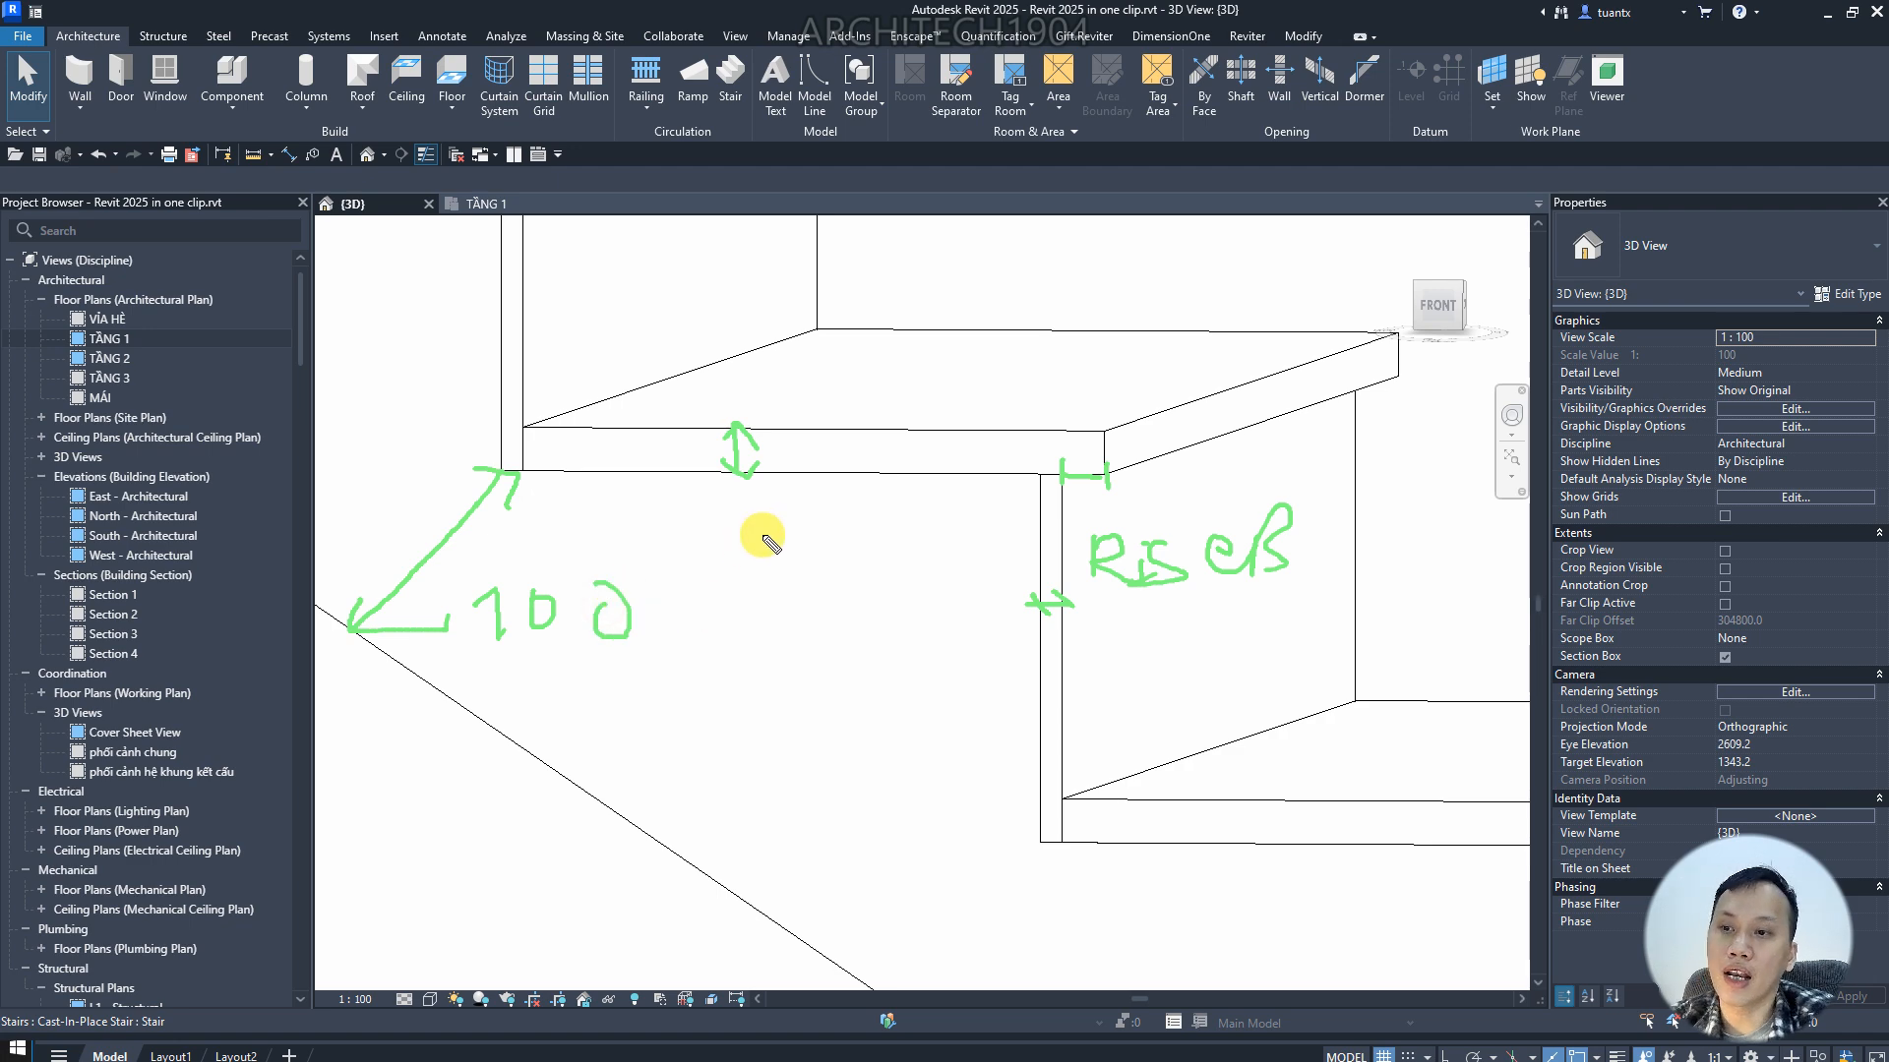
{"action": "key", "text": "Escape"}
{"action": "scroll", "coordinate": [771, 451], "scroll_direction": "down", "scroll_amount": 6}
{"action": "scroll", "coordinate": [757, 470], "scroll_direction": "down", "scroll_amount": 5}
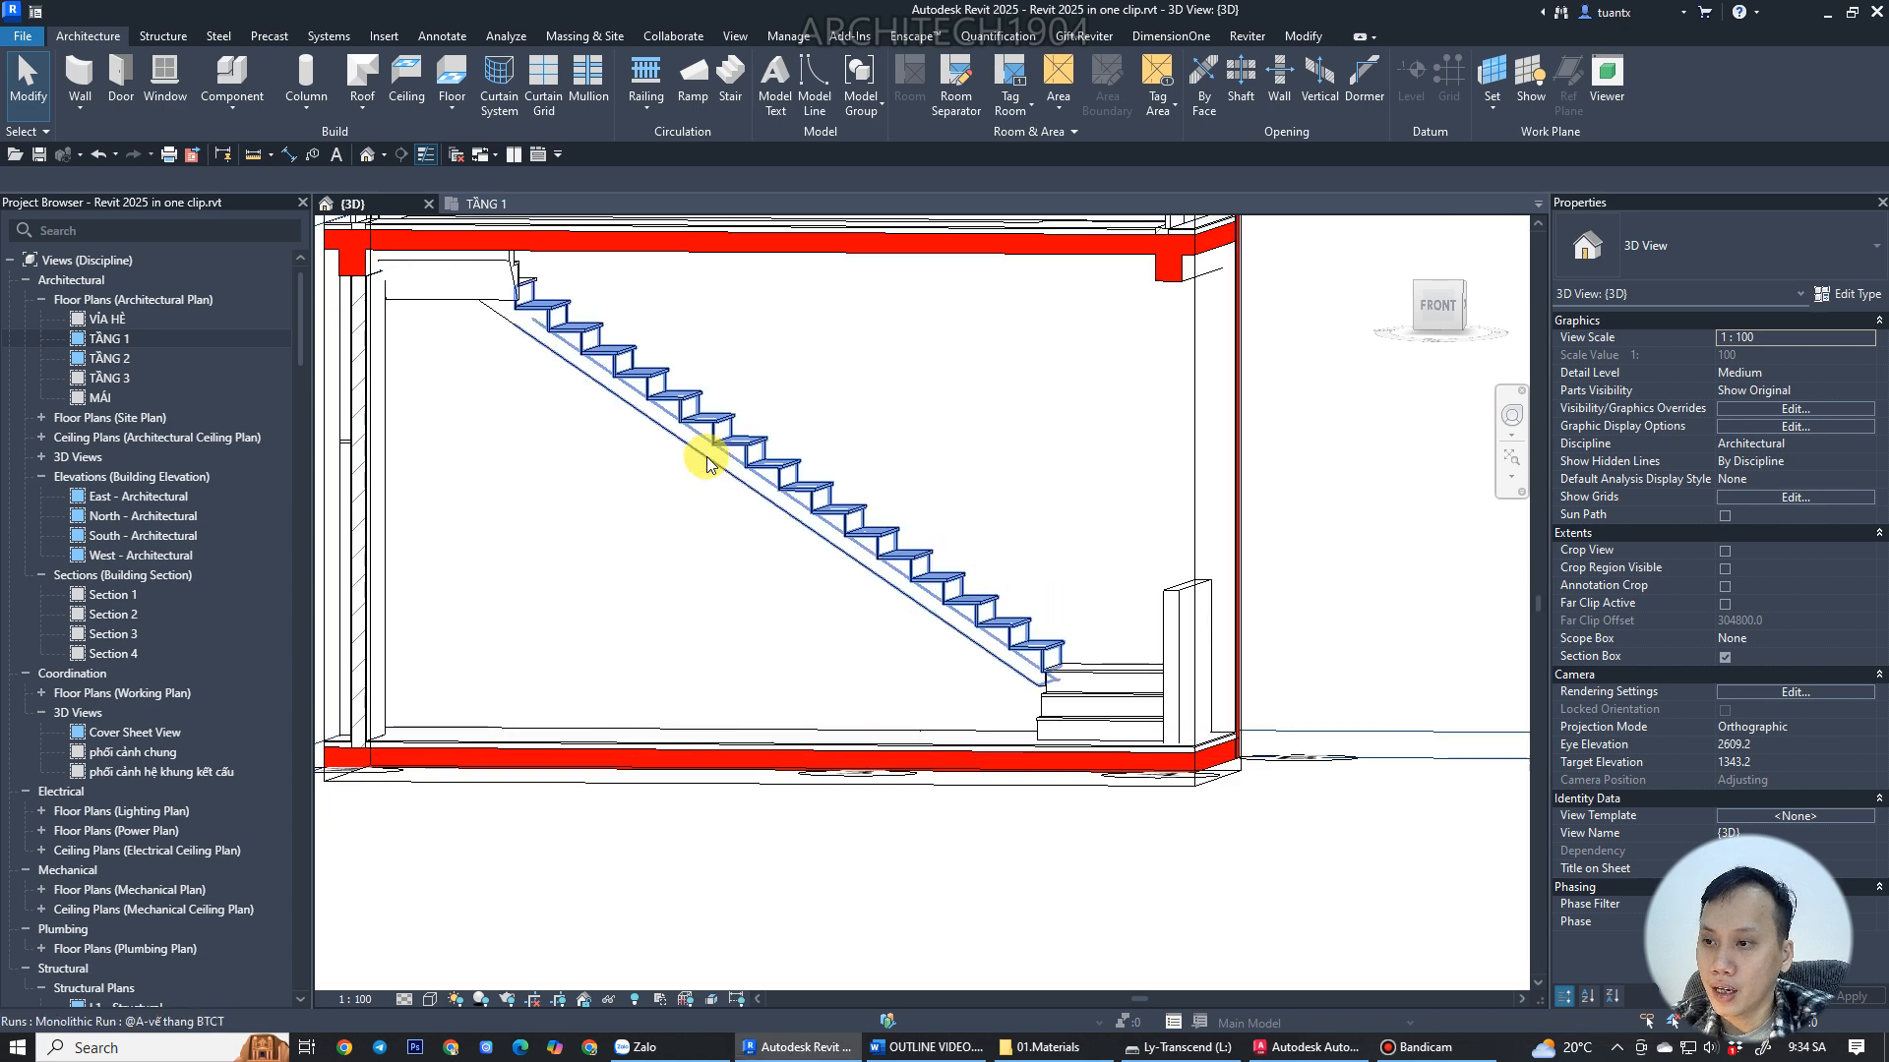
Orbit around the stair in the 3D view to inspect the landing and its underside.
{"action": "scroll", "coordinate": [998, 561], "scroll_direction": "up", "scroll_amount": 4}
{"action": "middle_click_drag", "start_coordinate": [998, 561], "coordinate": [1330, 626], "text": "shift"}
{"action": "scroll", "coordinate": [1269, 638], "scroll_direction": "down", "scroll_amount": 5}
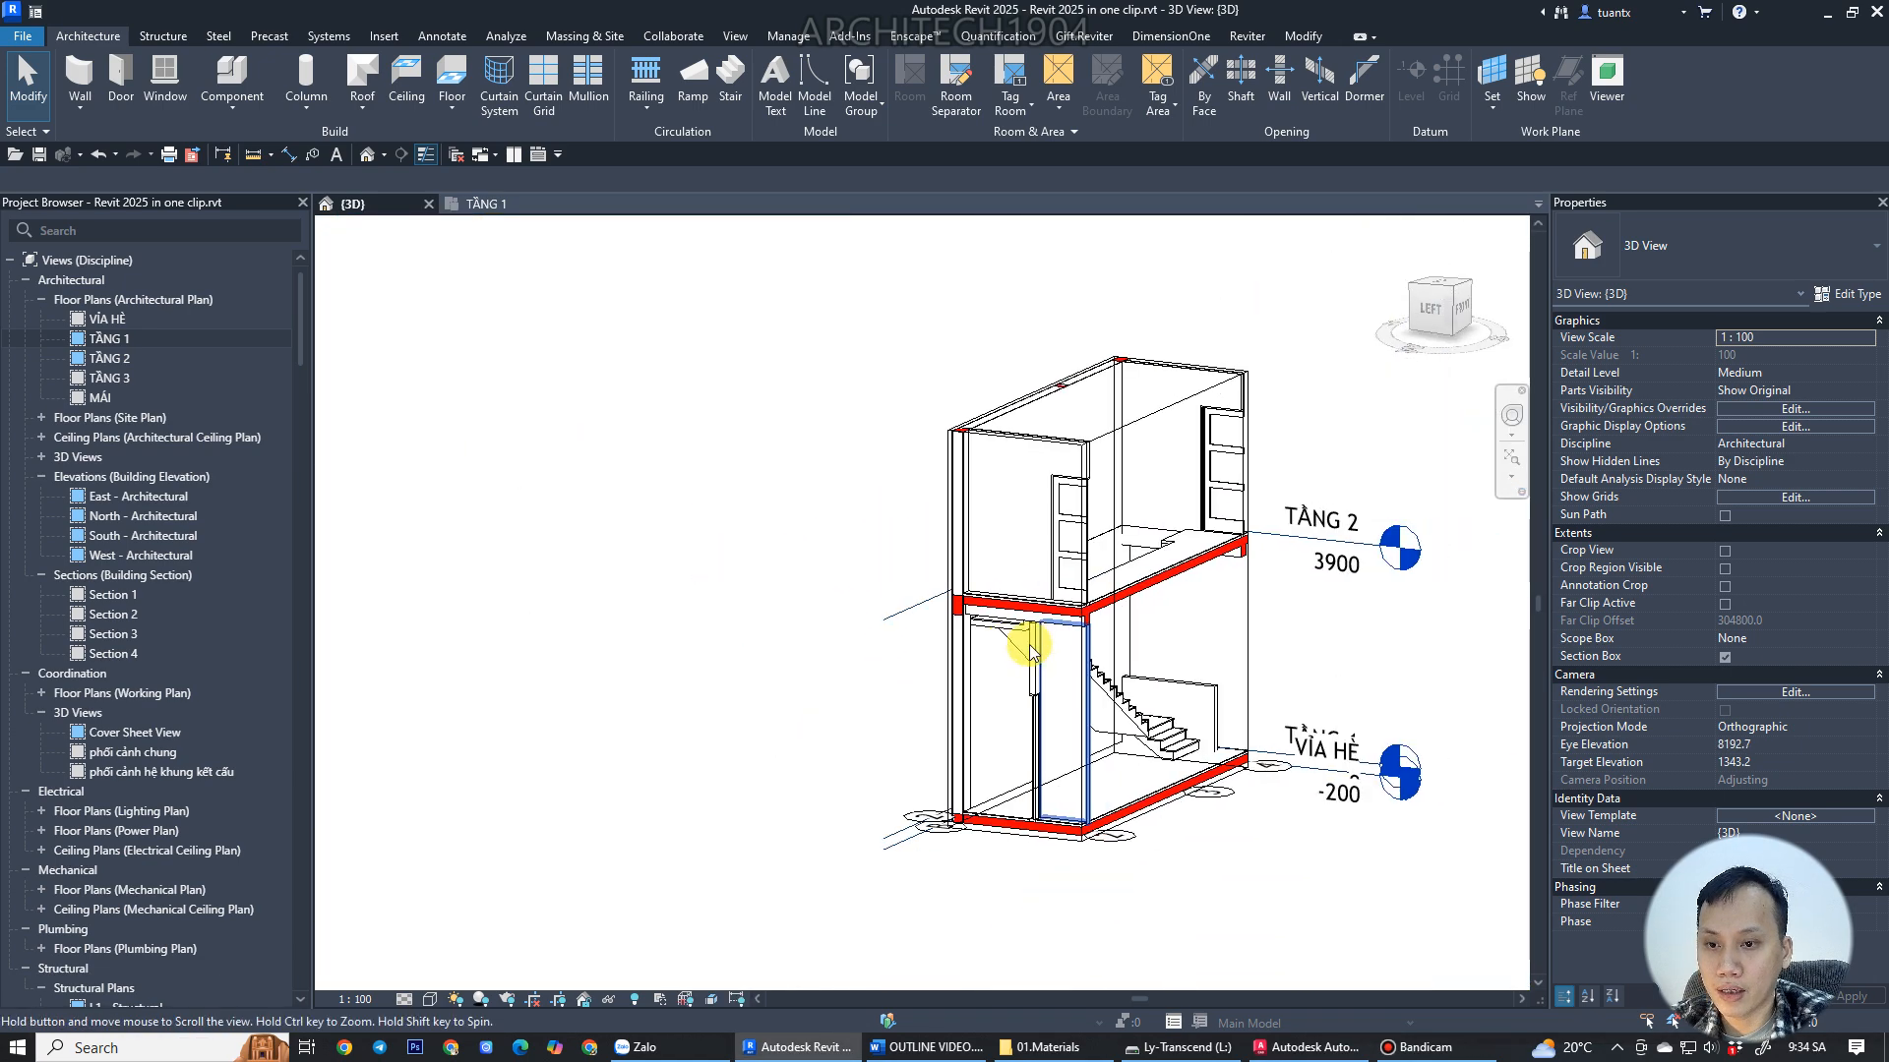
{"action": "scroll", "coordinate": [906, 605], "scroll_direction": "up", "scroll_amount": 6}
{"action": "scroll", "coordinate": [872, 595], "scroll_direction": "up", "scroll_amount": 6}
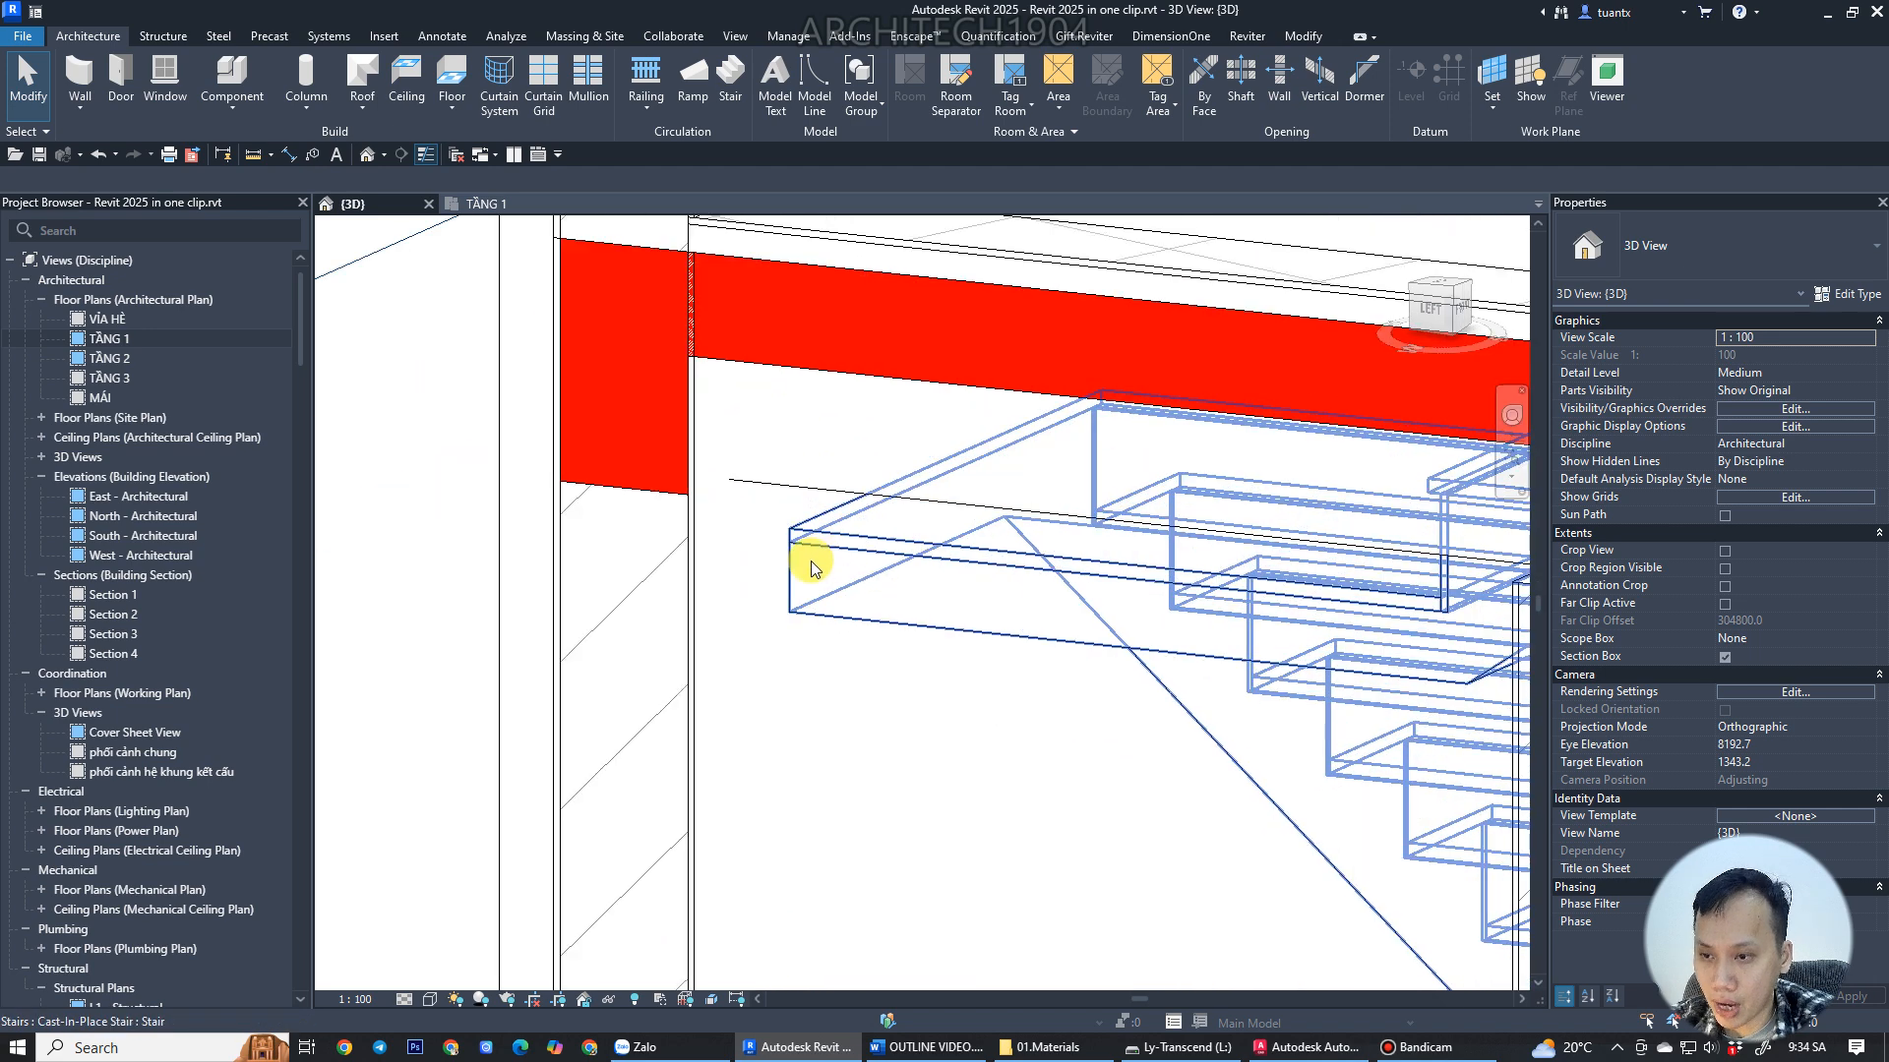
{"action": "key", "text": "ctrl+alt+d"}
{"action": "mouse_move", "coordinate": [831, 541]}
{"action": "left_mouse_down"}
{"action": "mouse_move", "coordinate": [820, 672]}
{"action": "mouse_move", "coordinate": [854, 610]}
{"action": "mouse_move", "coordinate": [831, 542]}
{"action": "mouse_move", "coordinate": [932, 622]}
{"action": "mouse_move", "coordinate": [932, 644]}
{"action": "left_mouse_up"}
{"action": "left_click_drag", "start_coordinate": [953, 598], "coordinate": [954, 600]}
{"action": "mouse_move", "coordinate": [1010, 602]}
{"action": "left_mouse_down"}
{"action": "mouse_move", "coordinate": [1016, 631]}
{"action": "mouse_move", "coordinate": [1013, 603]}
{"action": "left_mouse_up"}
{"action": "key", "text": "Escape"}
{"action": "scroll", "coordinate": [1021, 617], "scroll_direction": "down", "scroll_amount": 6}
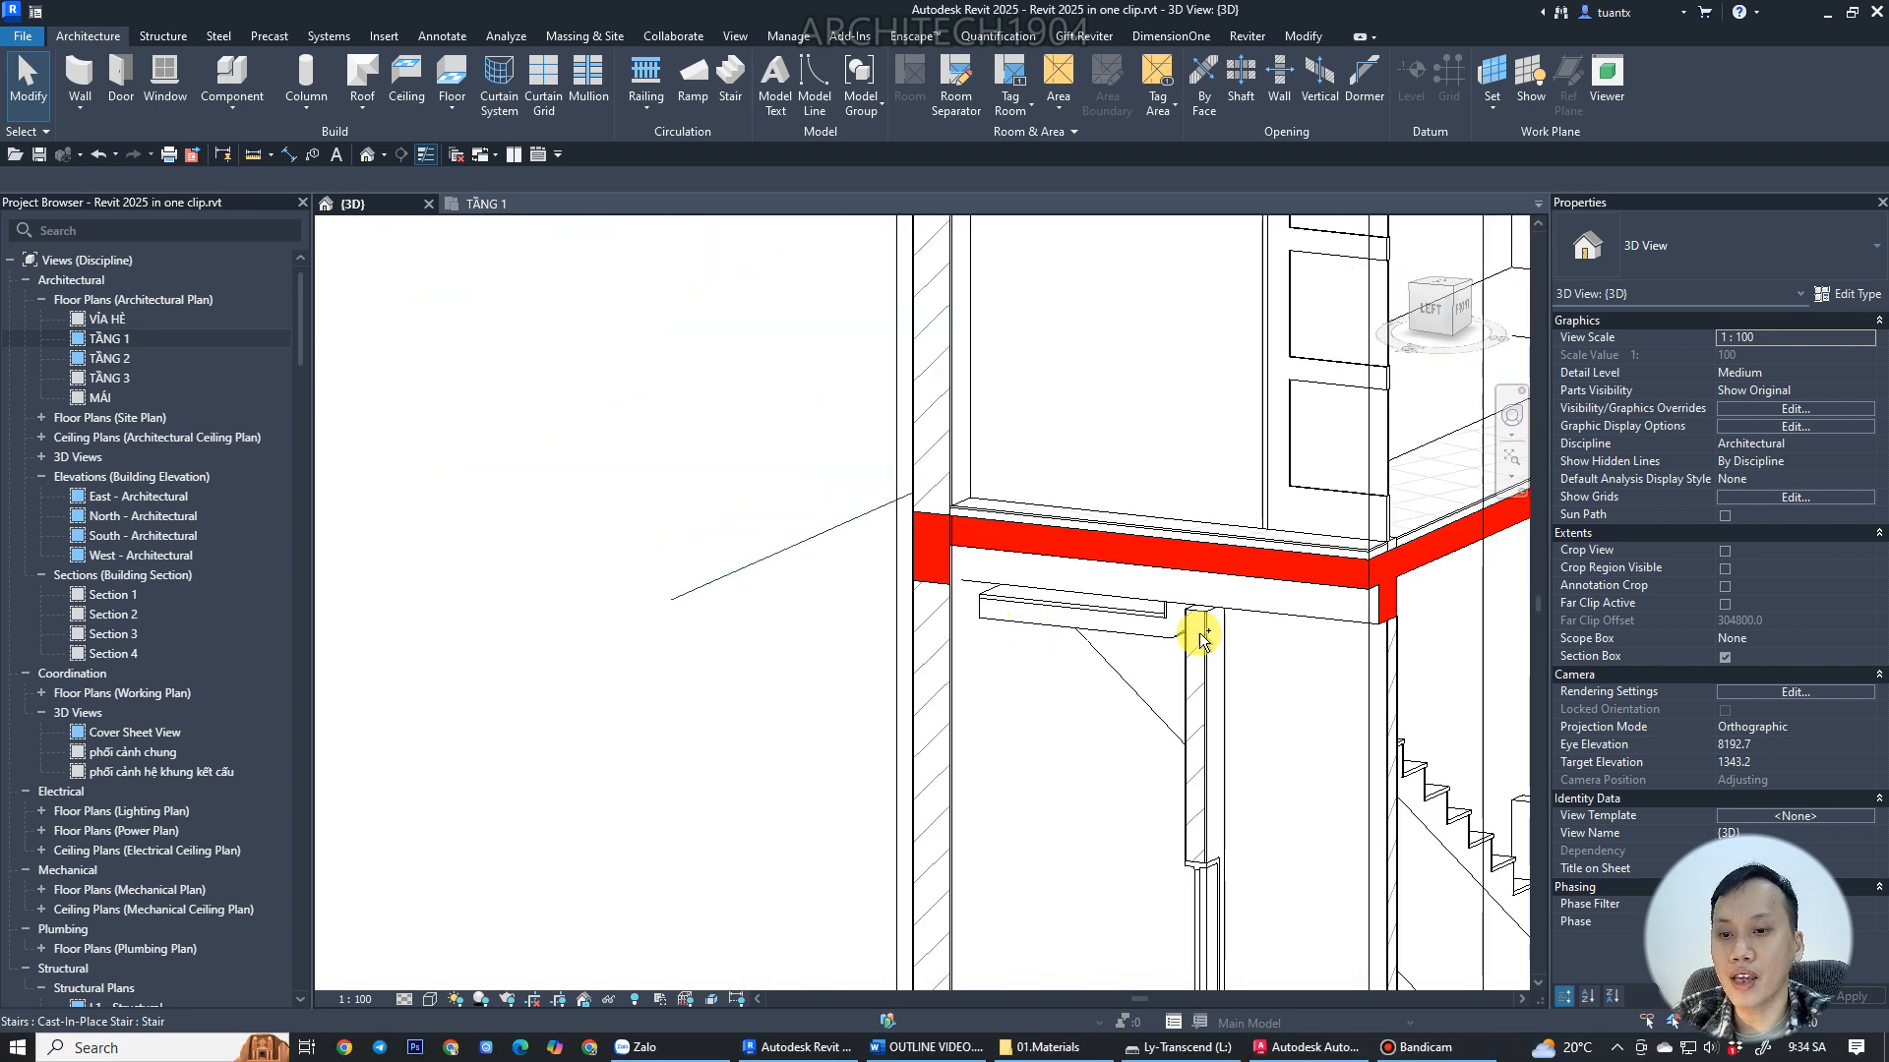
{"action": "left_click", "coordinate": [1085, 681]}
{"action": "middle_click_drag", "start_coordinate": [1108, 692], "coordinate": [1028, 582], "text": "shift"}
{"action": "middle_click_drag", "start_coordinate": [1028, 583], "coordinate": [586, 417]}
{"action": "middle_click_drag", "start_coordinate": [995, 649], "coordinate": [1077, 729], "text": "shift"}
{"action": "middle_click_drag", "start_coordinate": [1076, 730], "coordinate": [911, 534]}
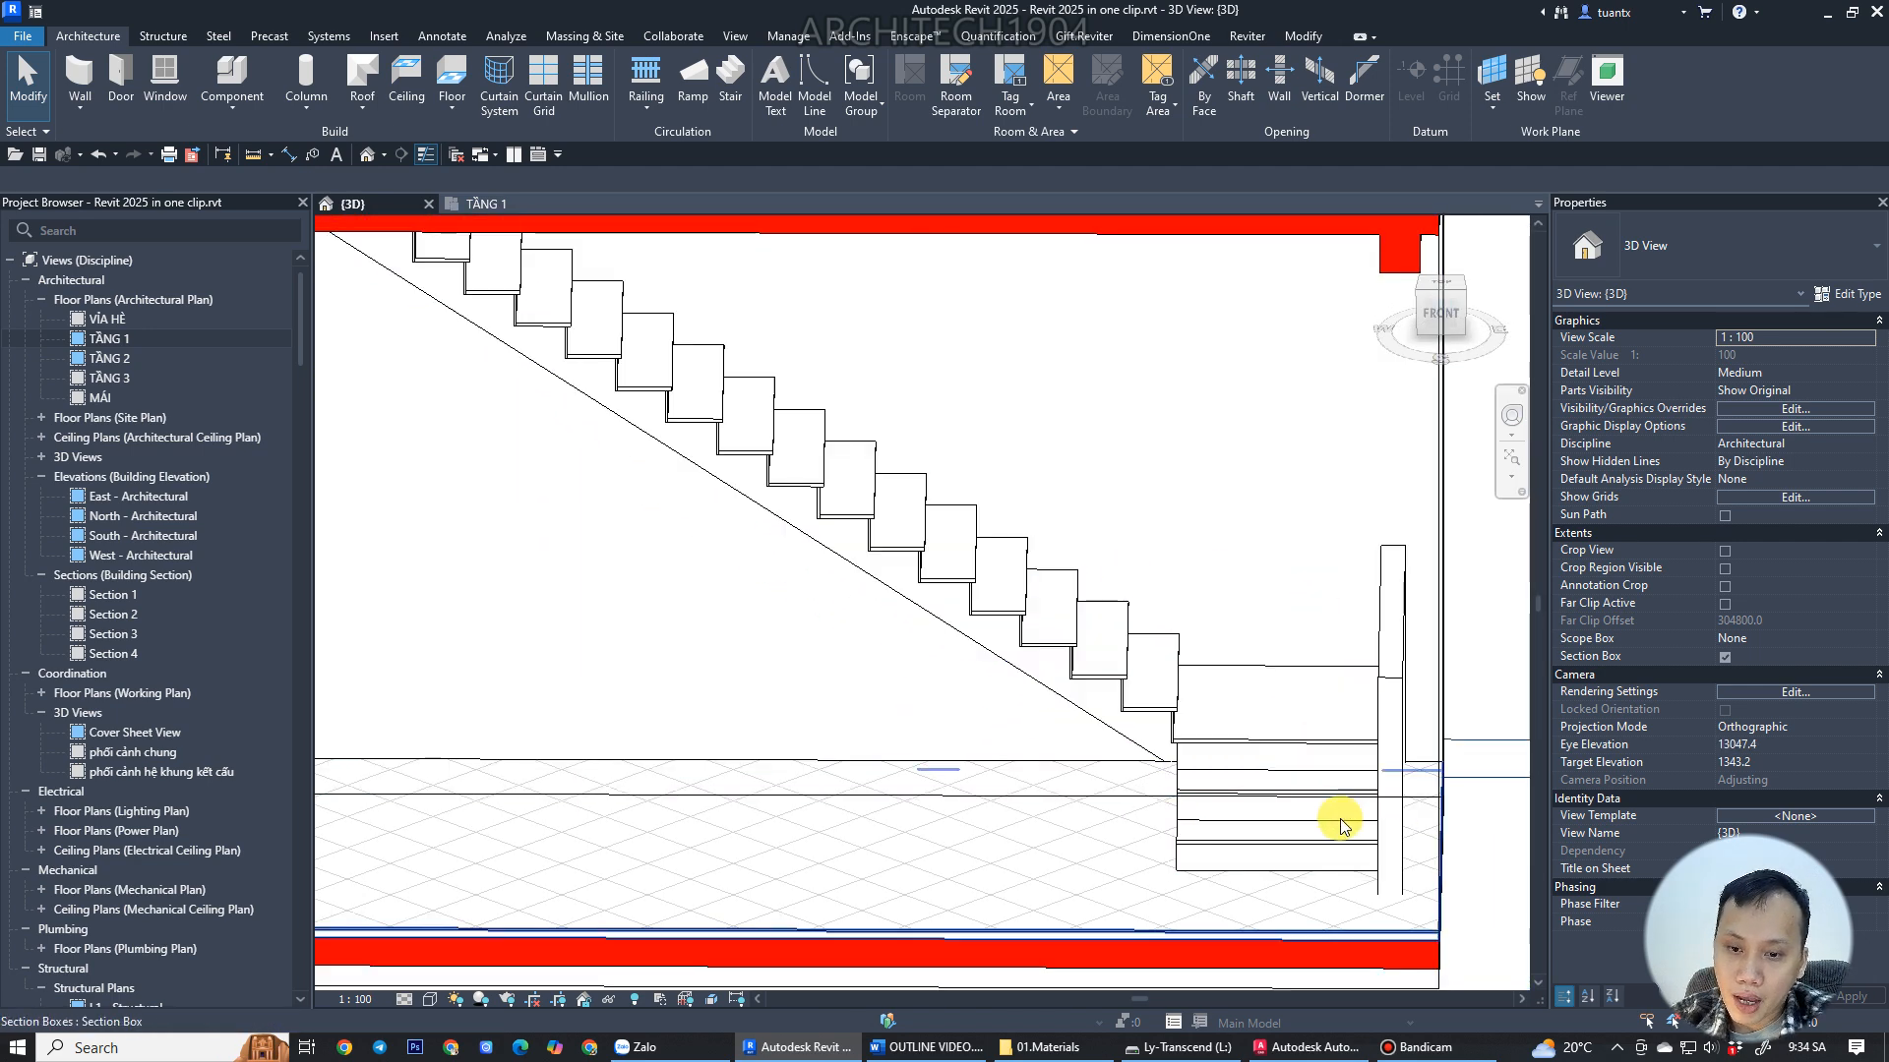
Compare the stair's runs and landing in the TẦNG 1 plan with the 3D view.
{"action": "left_click", "coordinate": [486, 202]}
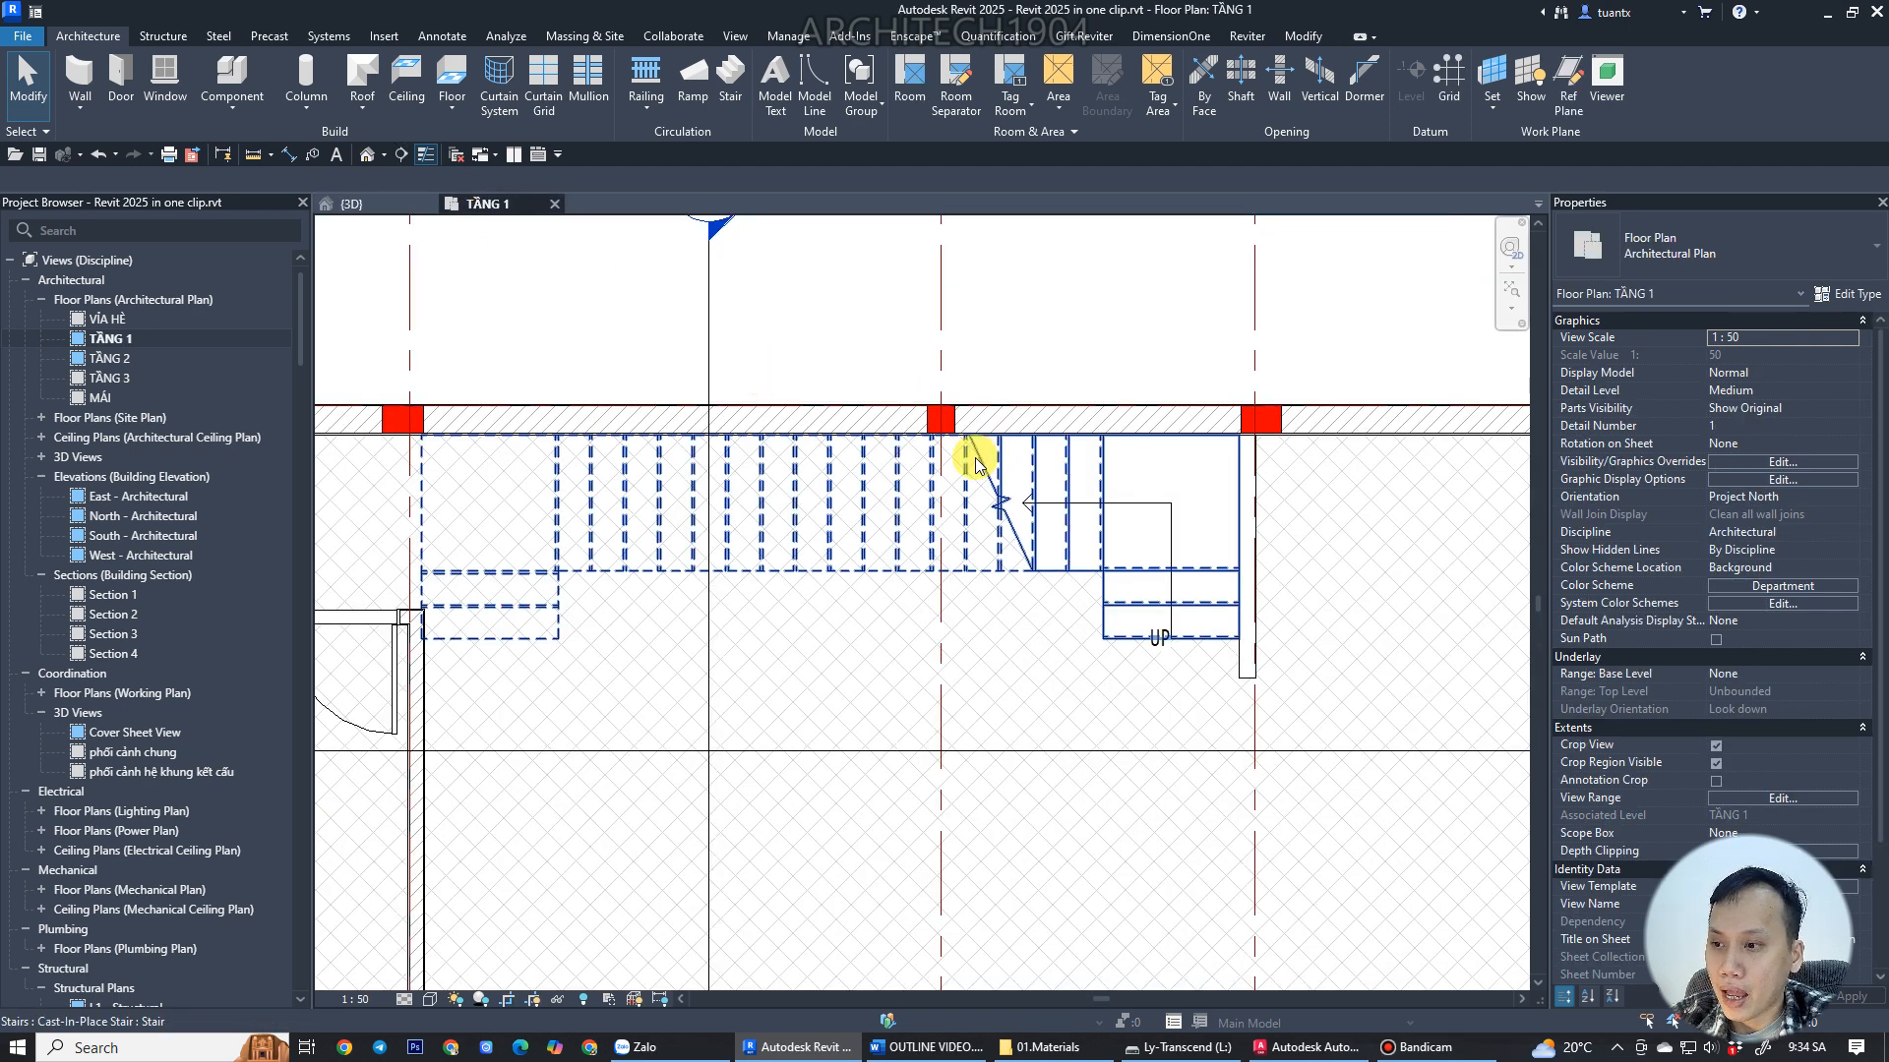
{"action": "middle_click_drag", "start_coordinate": [518, 602], "coordinate": [639, 578]}
{"action": "scroll", "coordinate": [1114, 582], "scroll_direction": "up", "scroll_amount": 5}
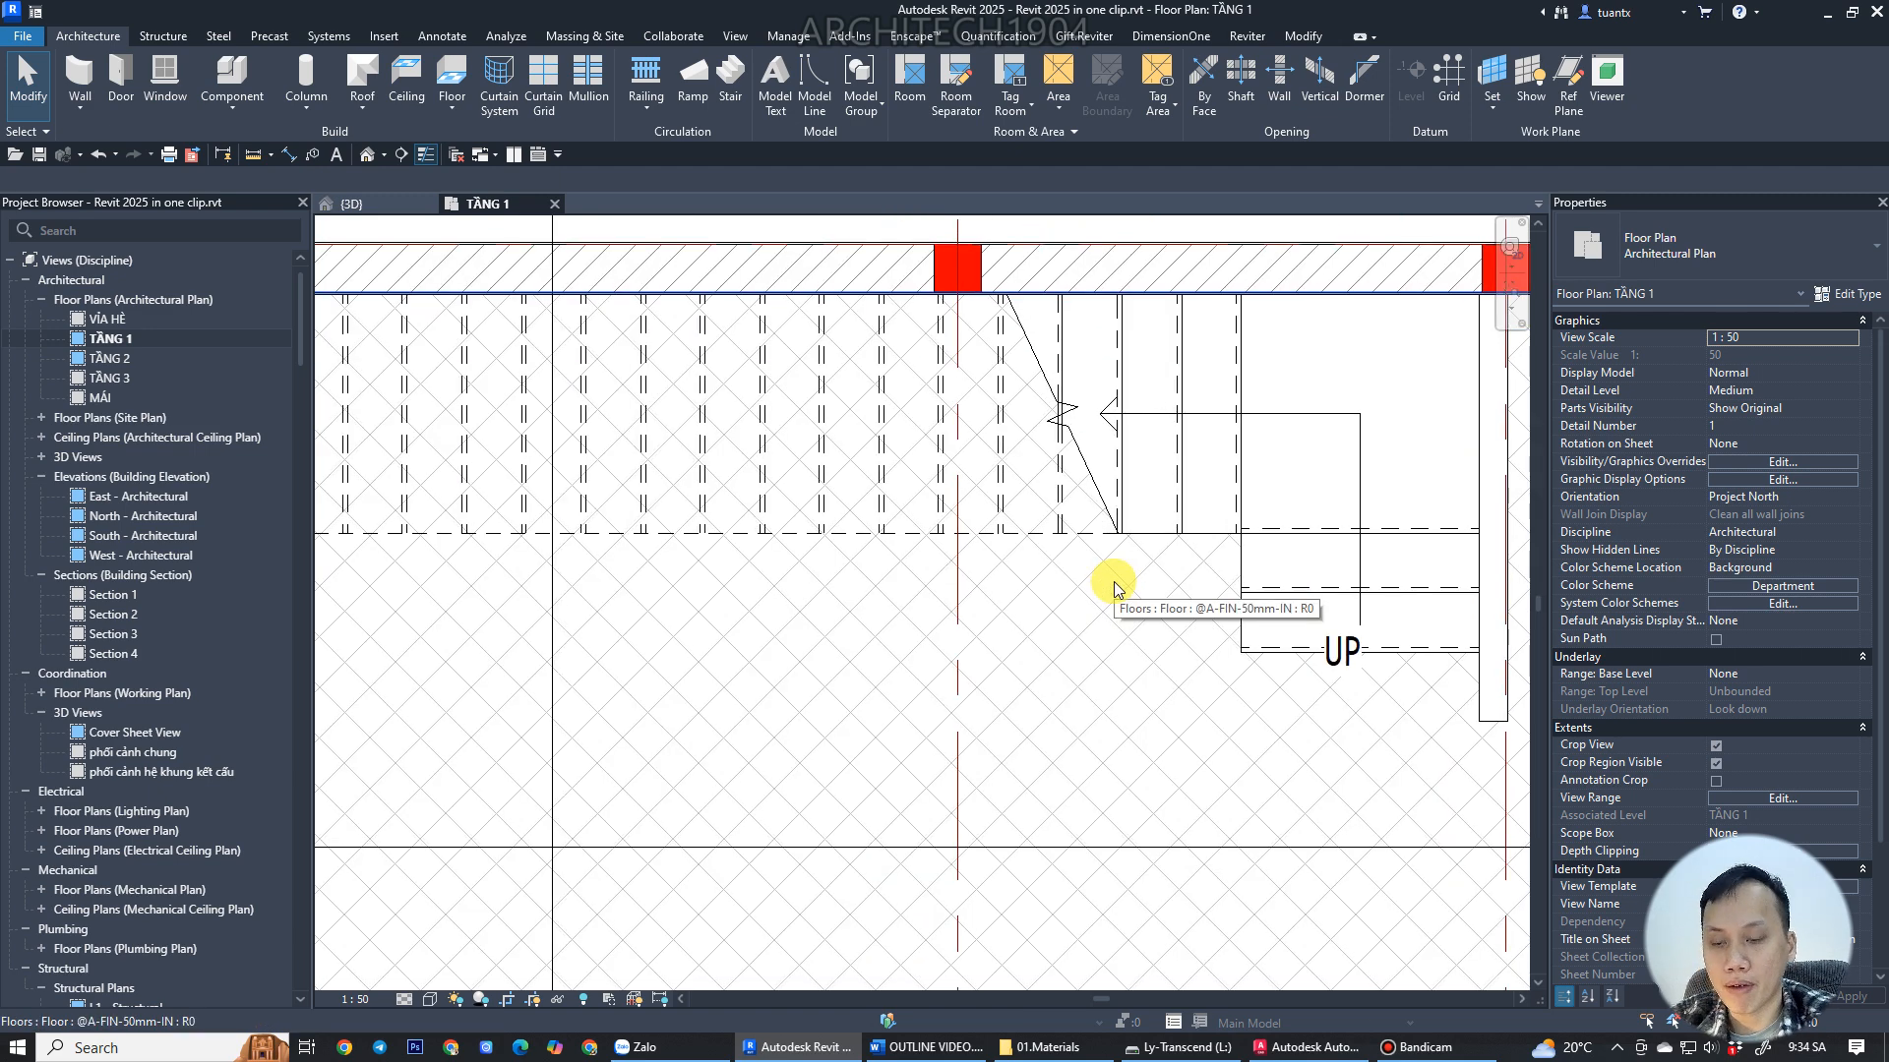
{"action": "scroll", "coordinate": [1259, 492], "scroll_direction": "up", "scroll_amount": 4}
{"action": "middle_click_drag", "start_coordinate": [1277, 540], "coordinate": [996, 532]}
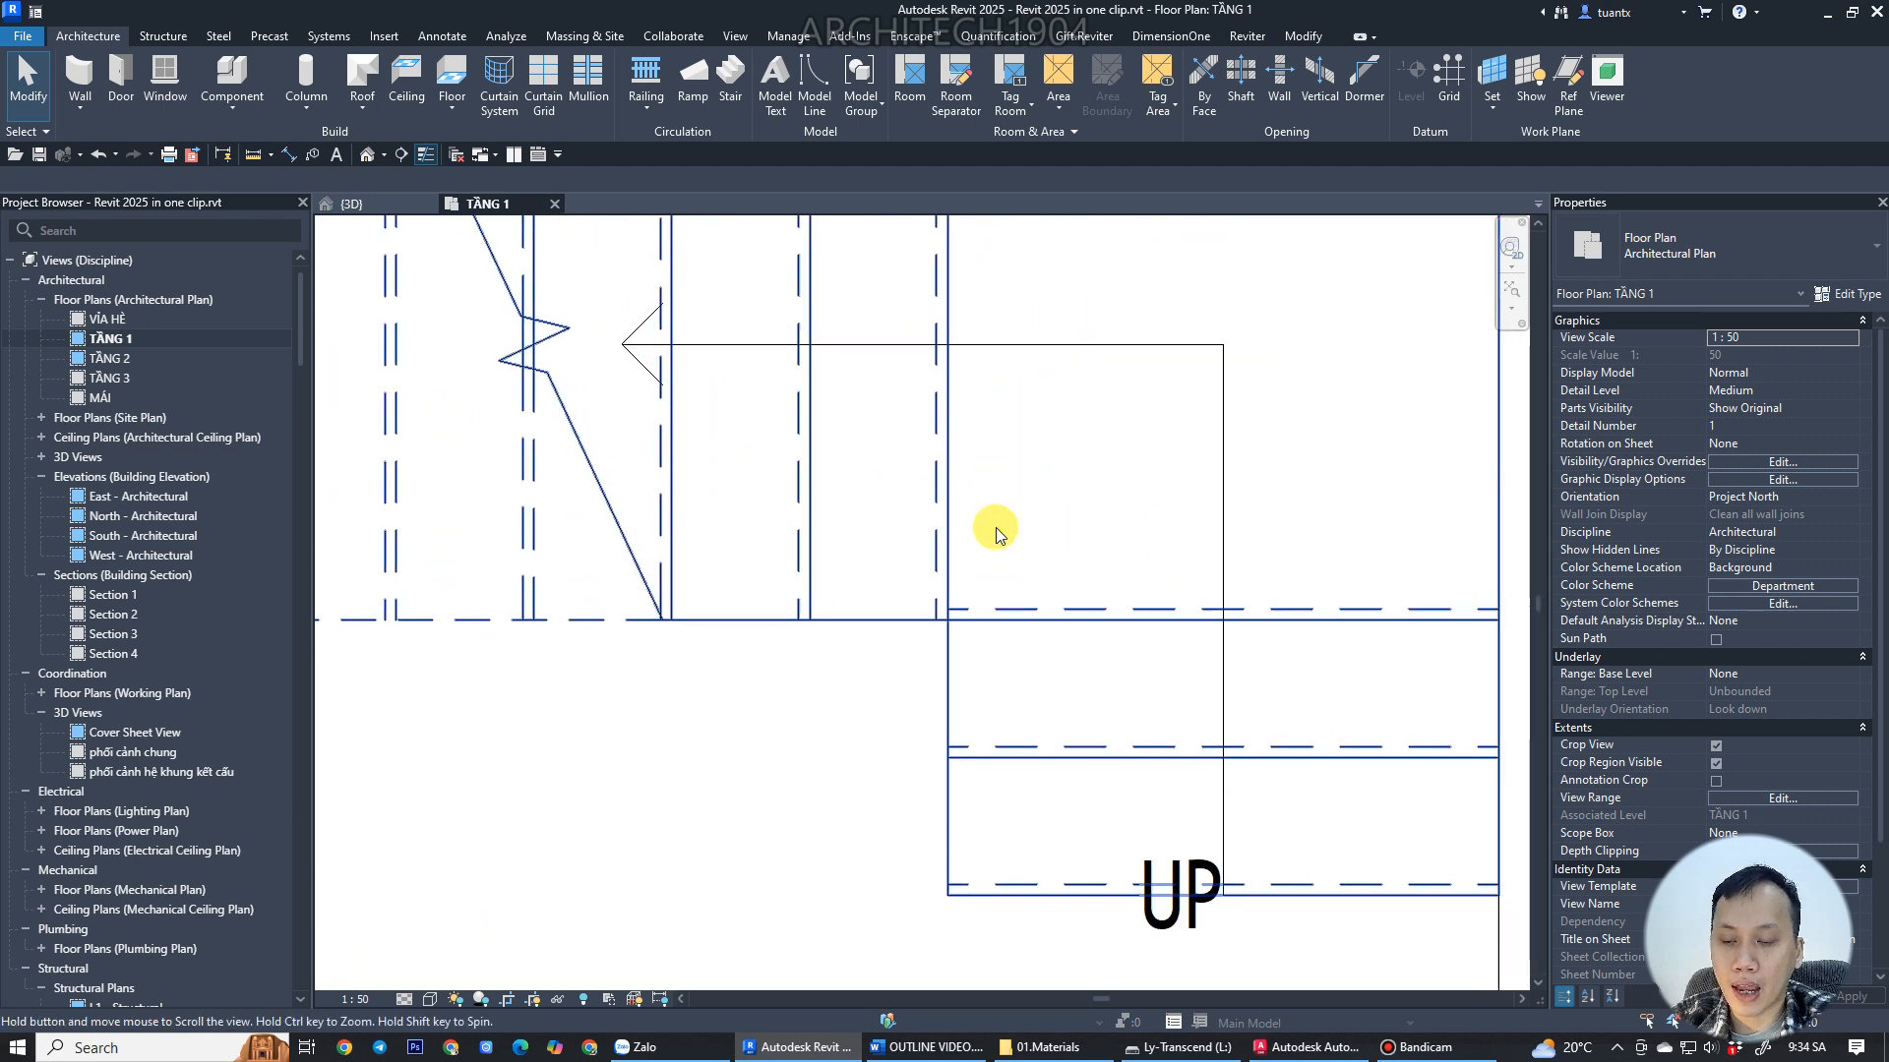
{"action": "scroll", "coordinate": [1053, 611], "scroll_direction": "up", "scroll_amount": 3}
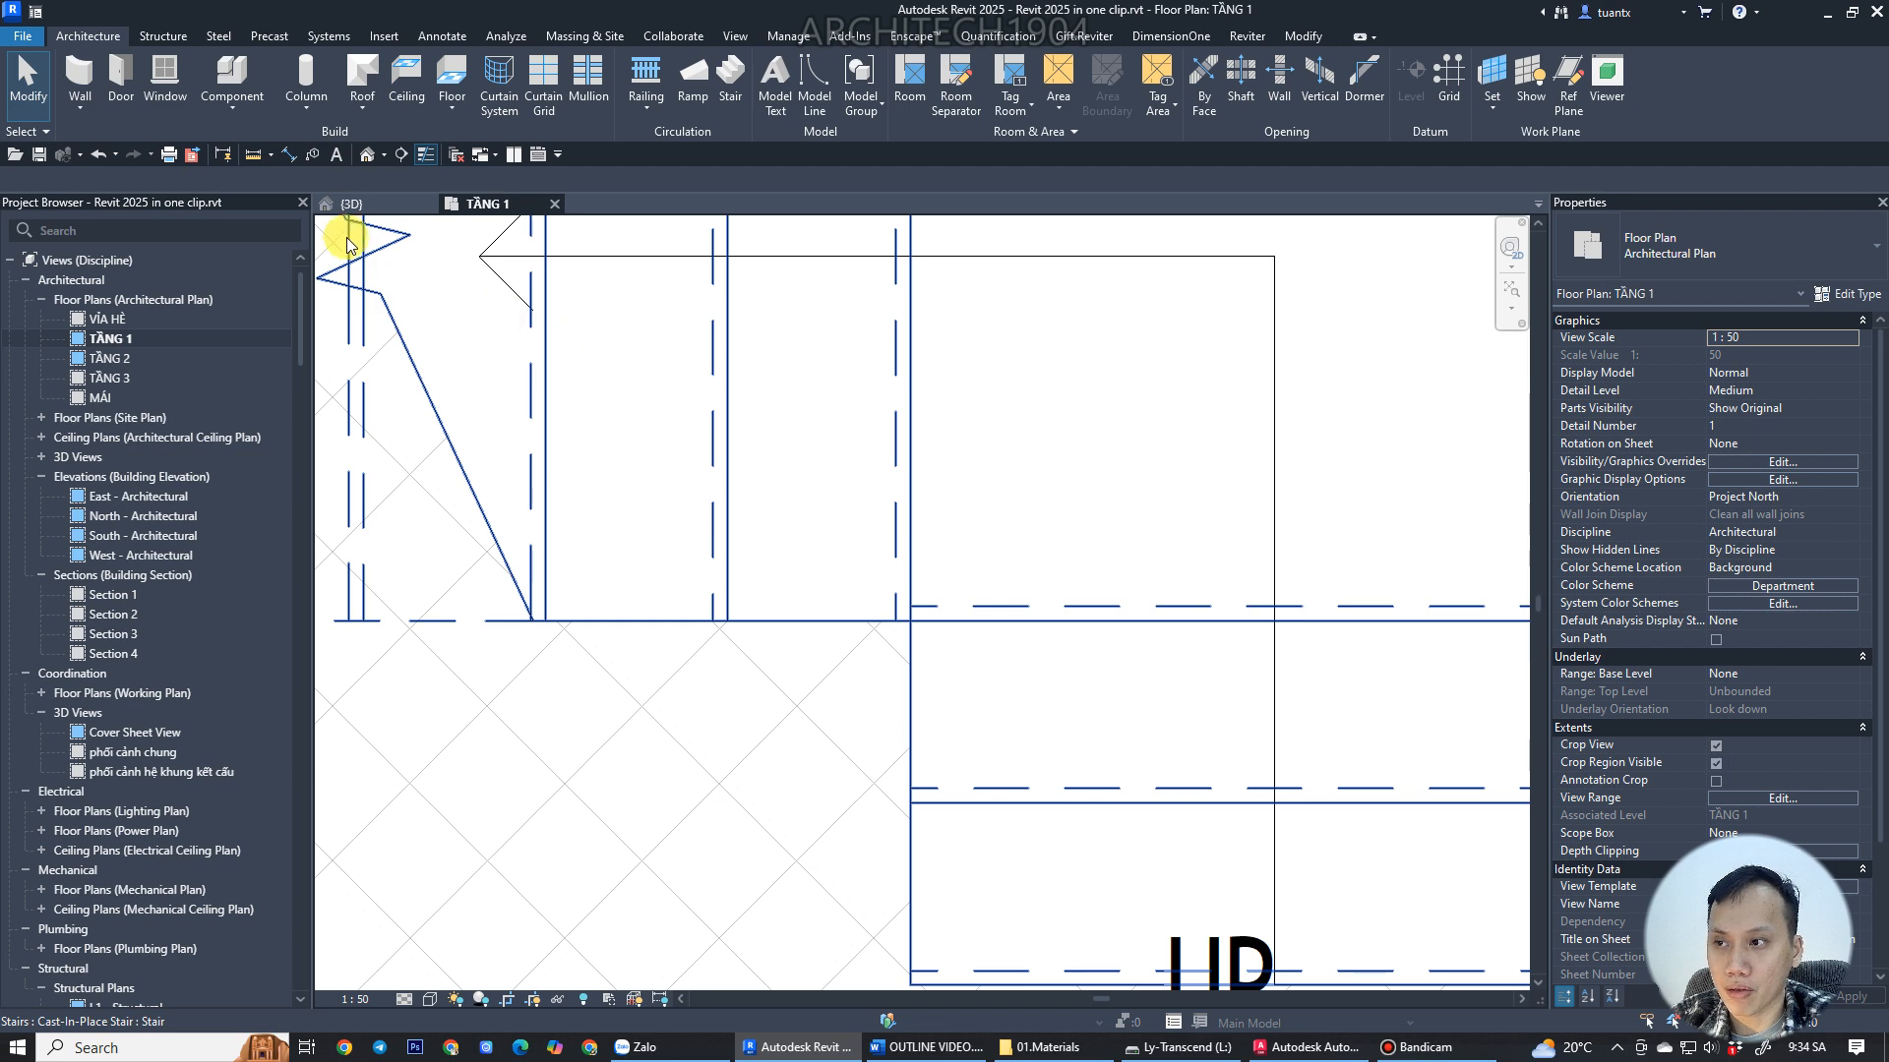
{"action": "left_click", "coordinate": [350, 203]}
{"action": "scroll", "coordinate": [881, 537], "scroll_direction": "up", "scroll_amount": 5}
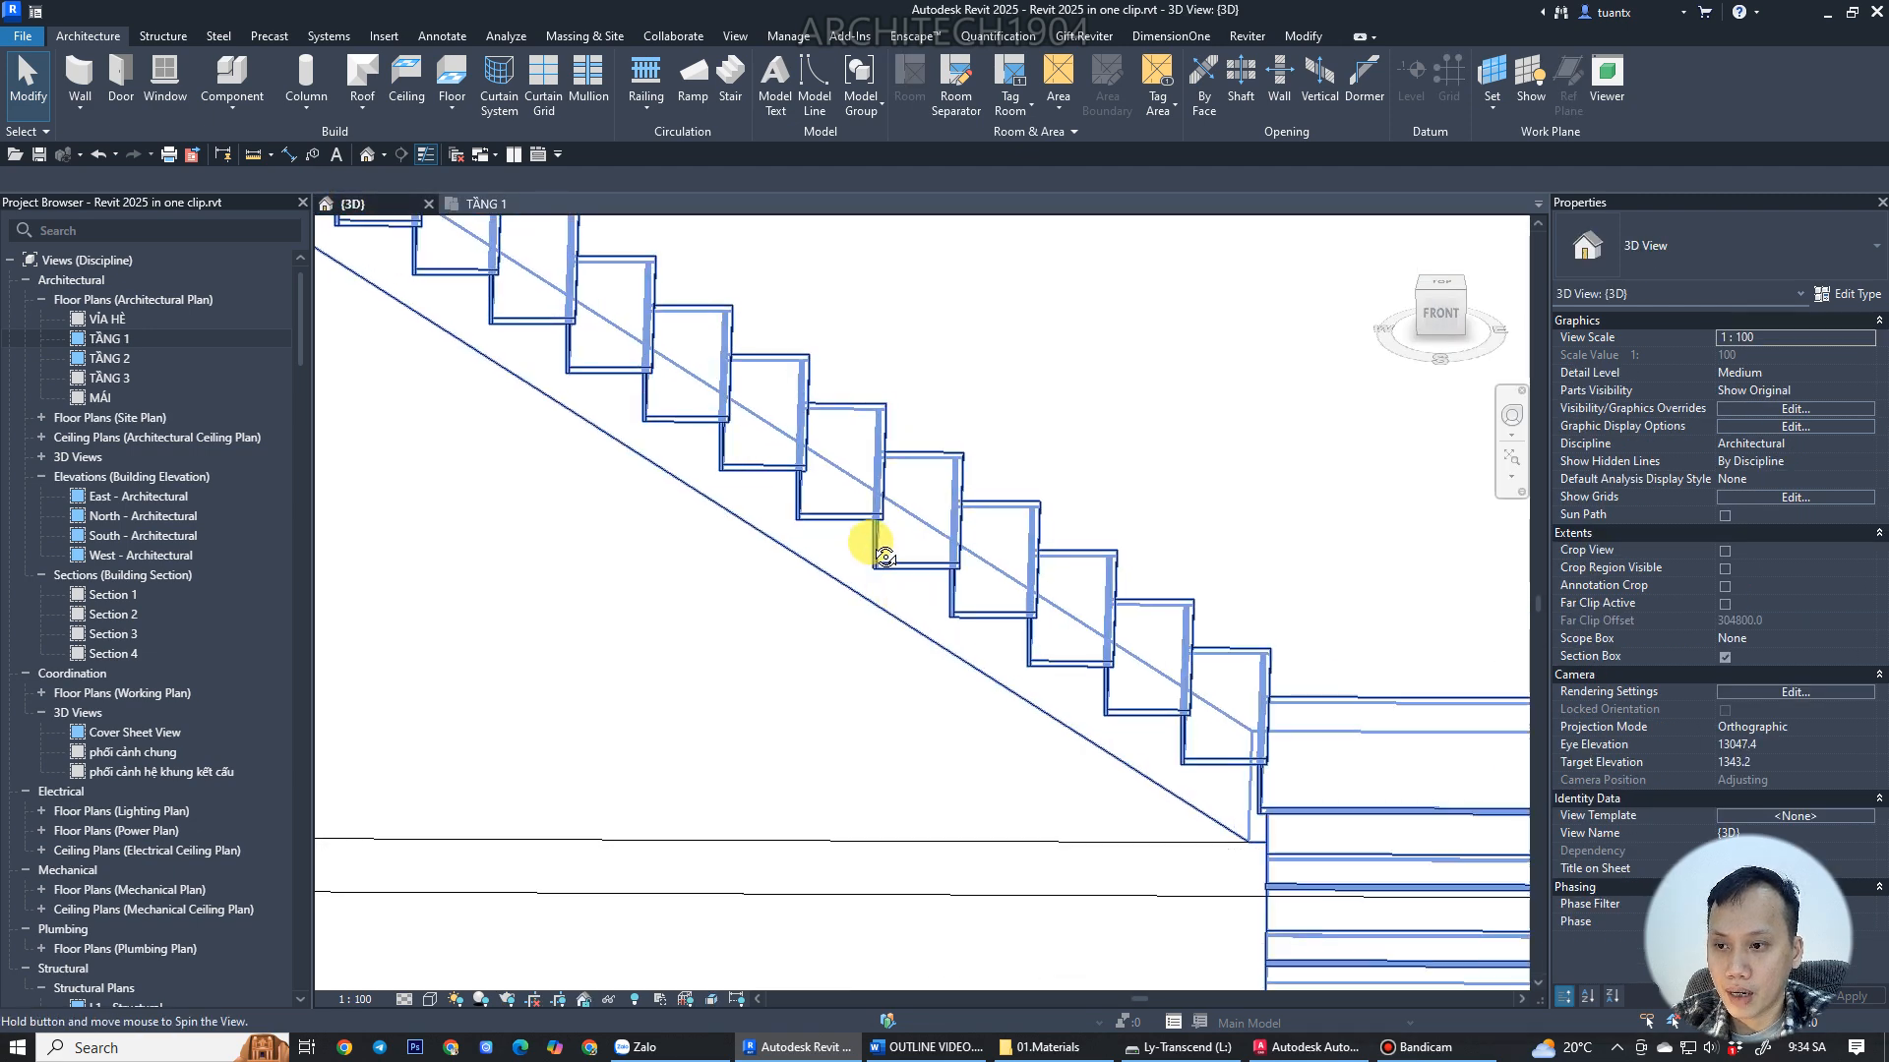
{"action": "scroll", "coordinate": [879, 519], "scroll_direction": "up", "scroll_amount": 3}
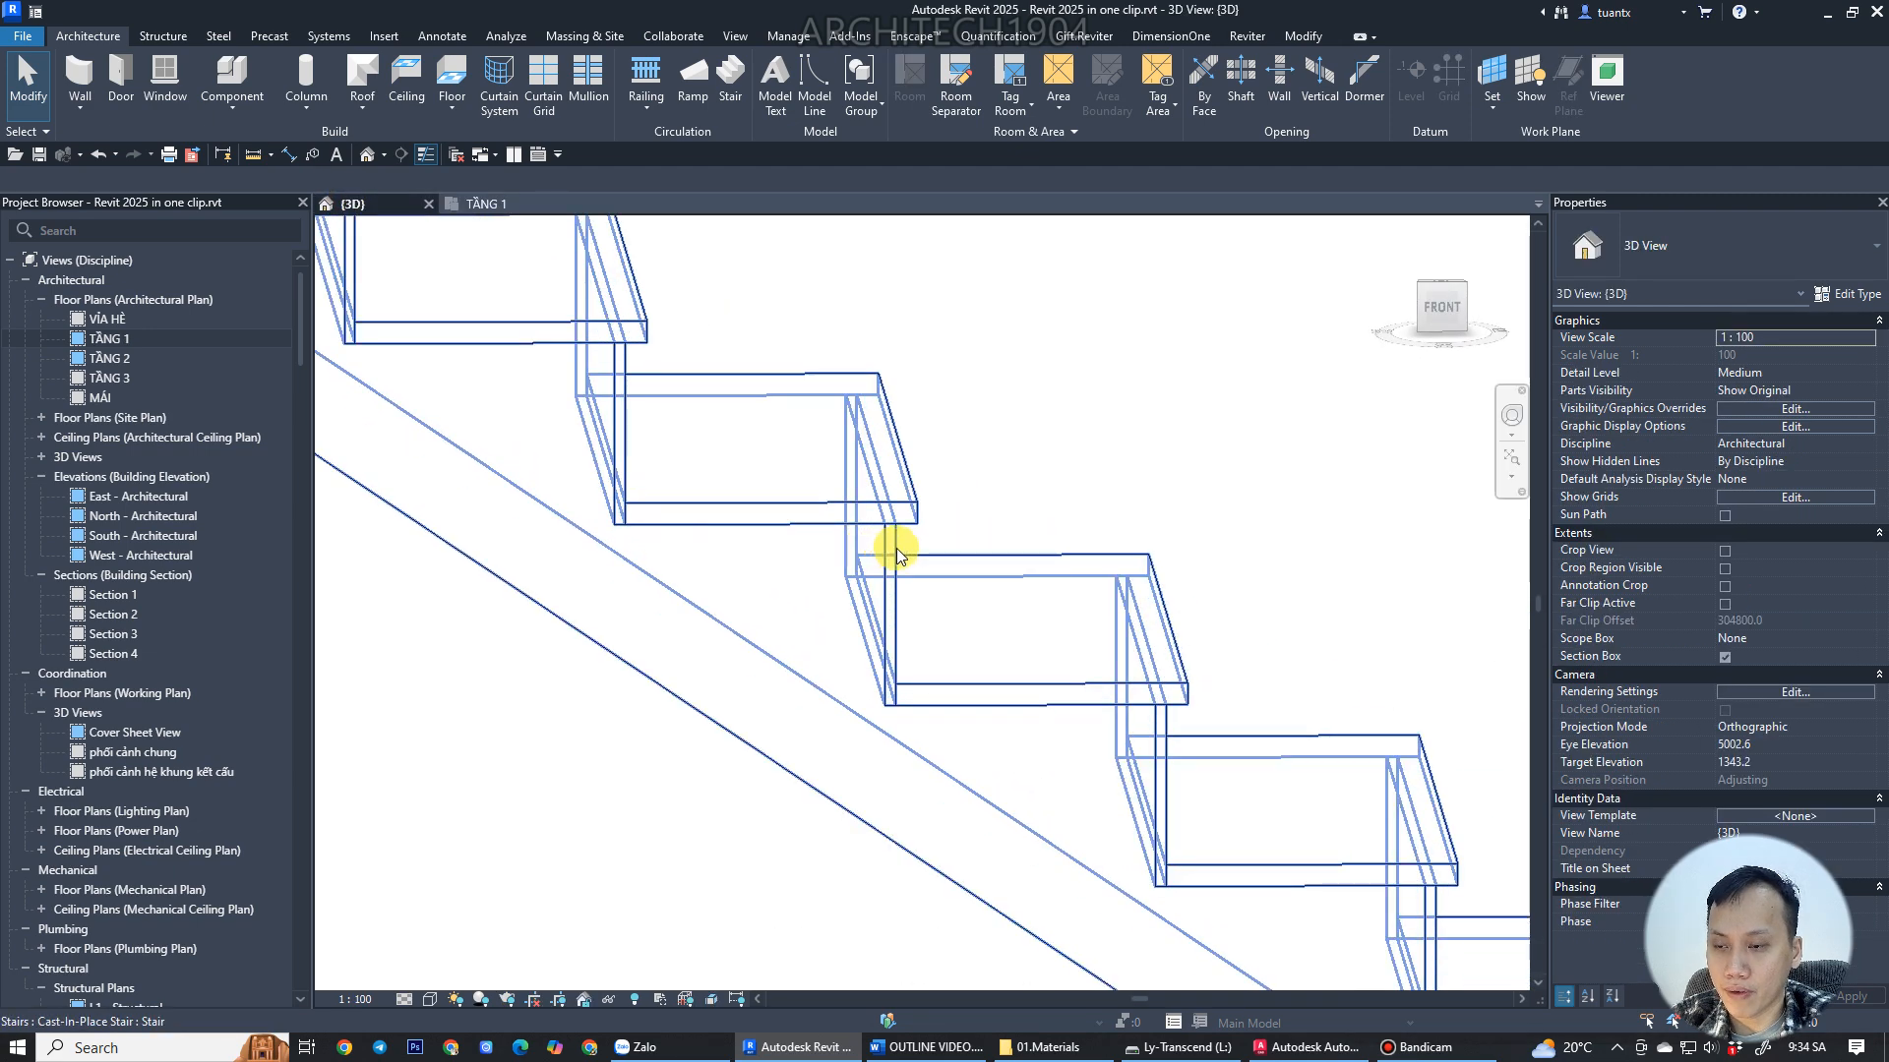
{"action": "scroll", "coordinate": [924, 521], "scroll_direction": "up", "scroll_amount": 4}
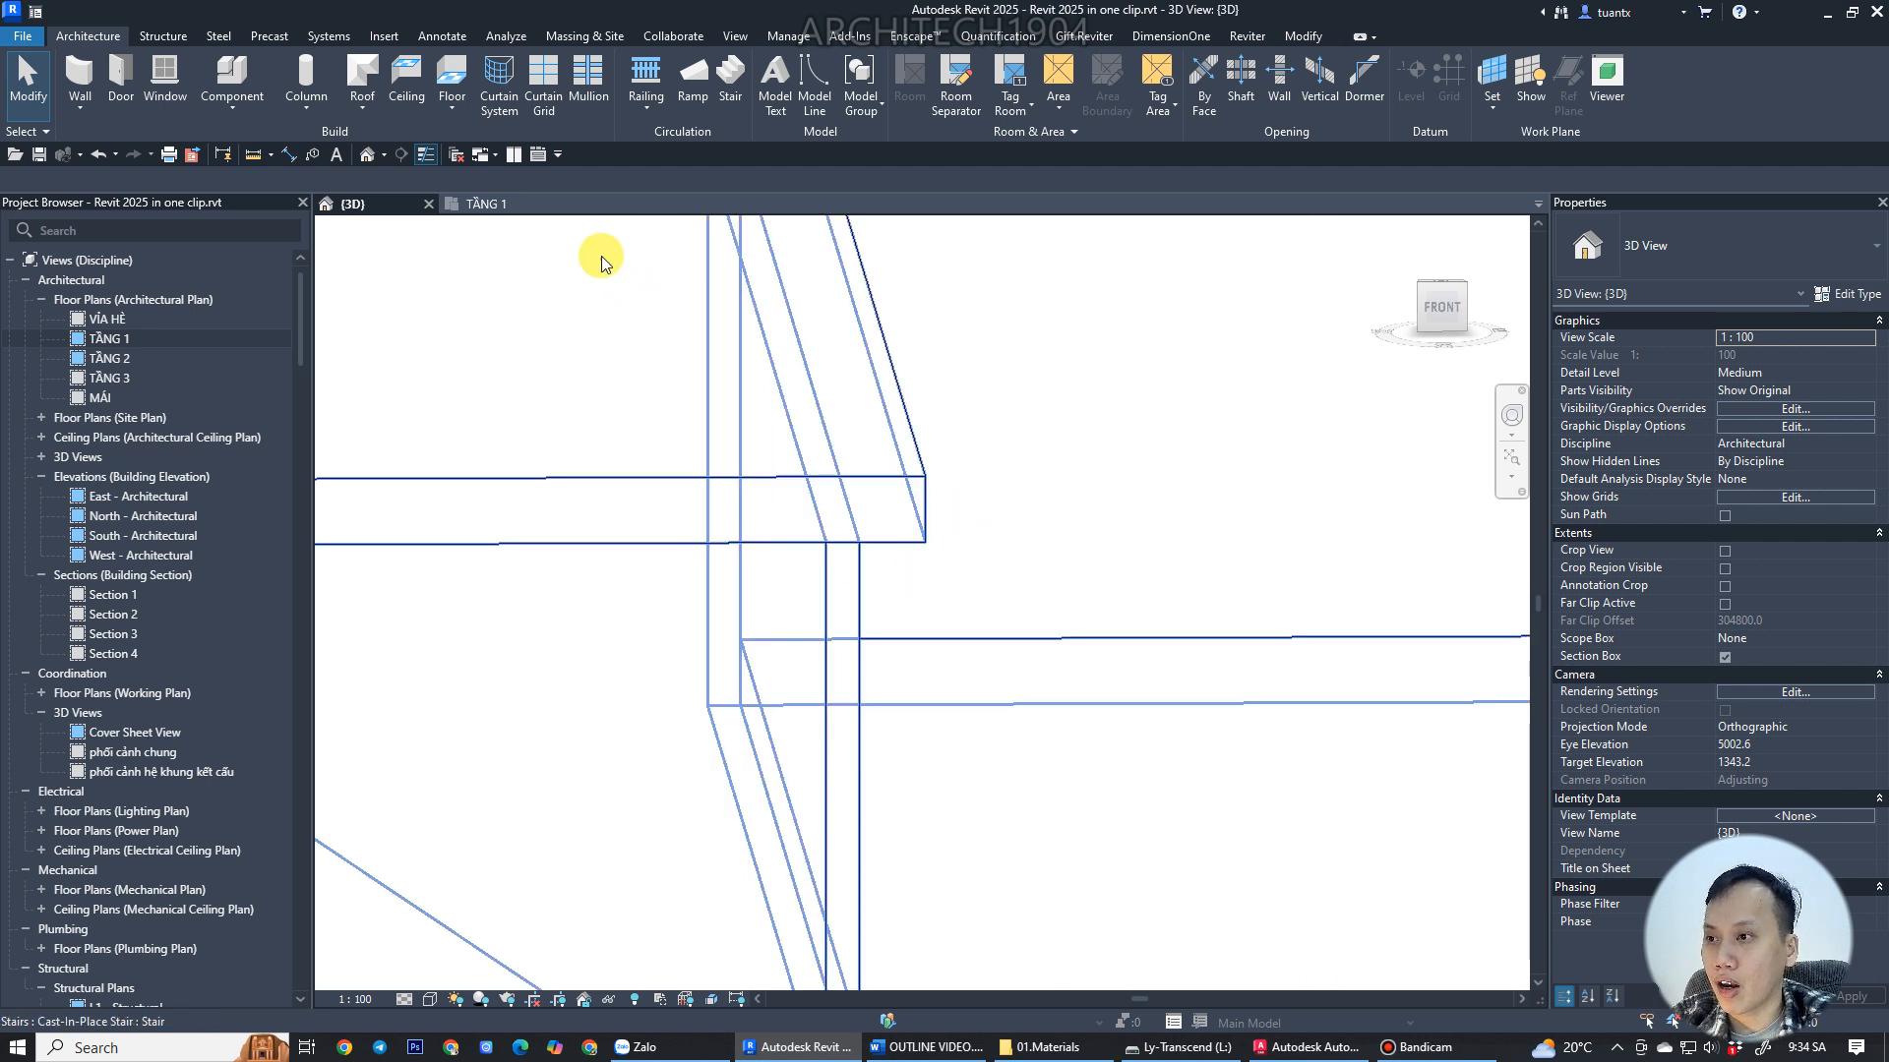
{"action": "left_click", "coordinate": [496, 205]}
{"action": "scroll", "coordinate": [841, 394], "scroll_direction": "down", "scroll_amount": 4}
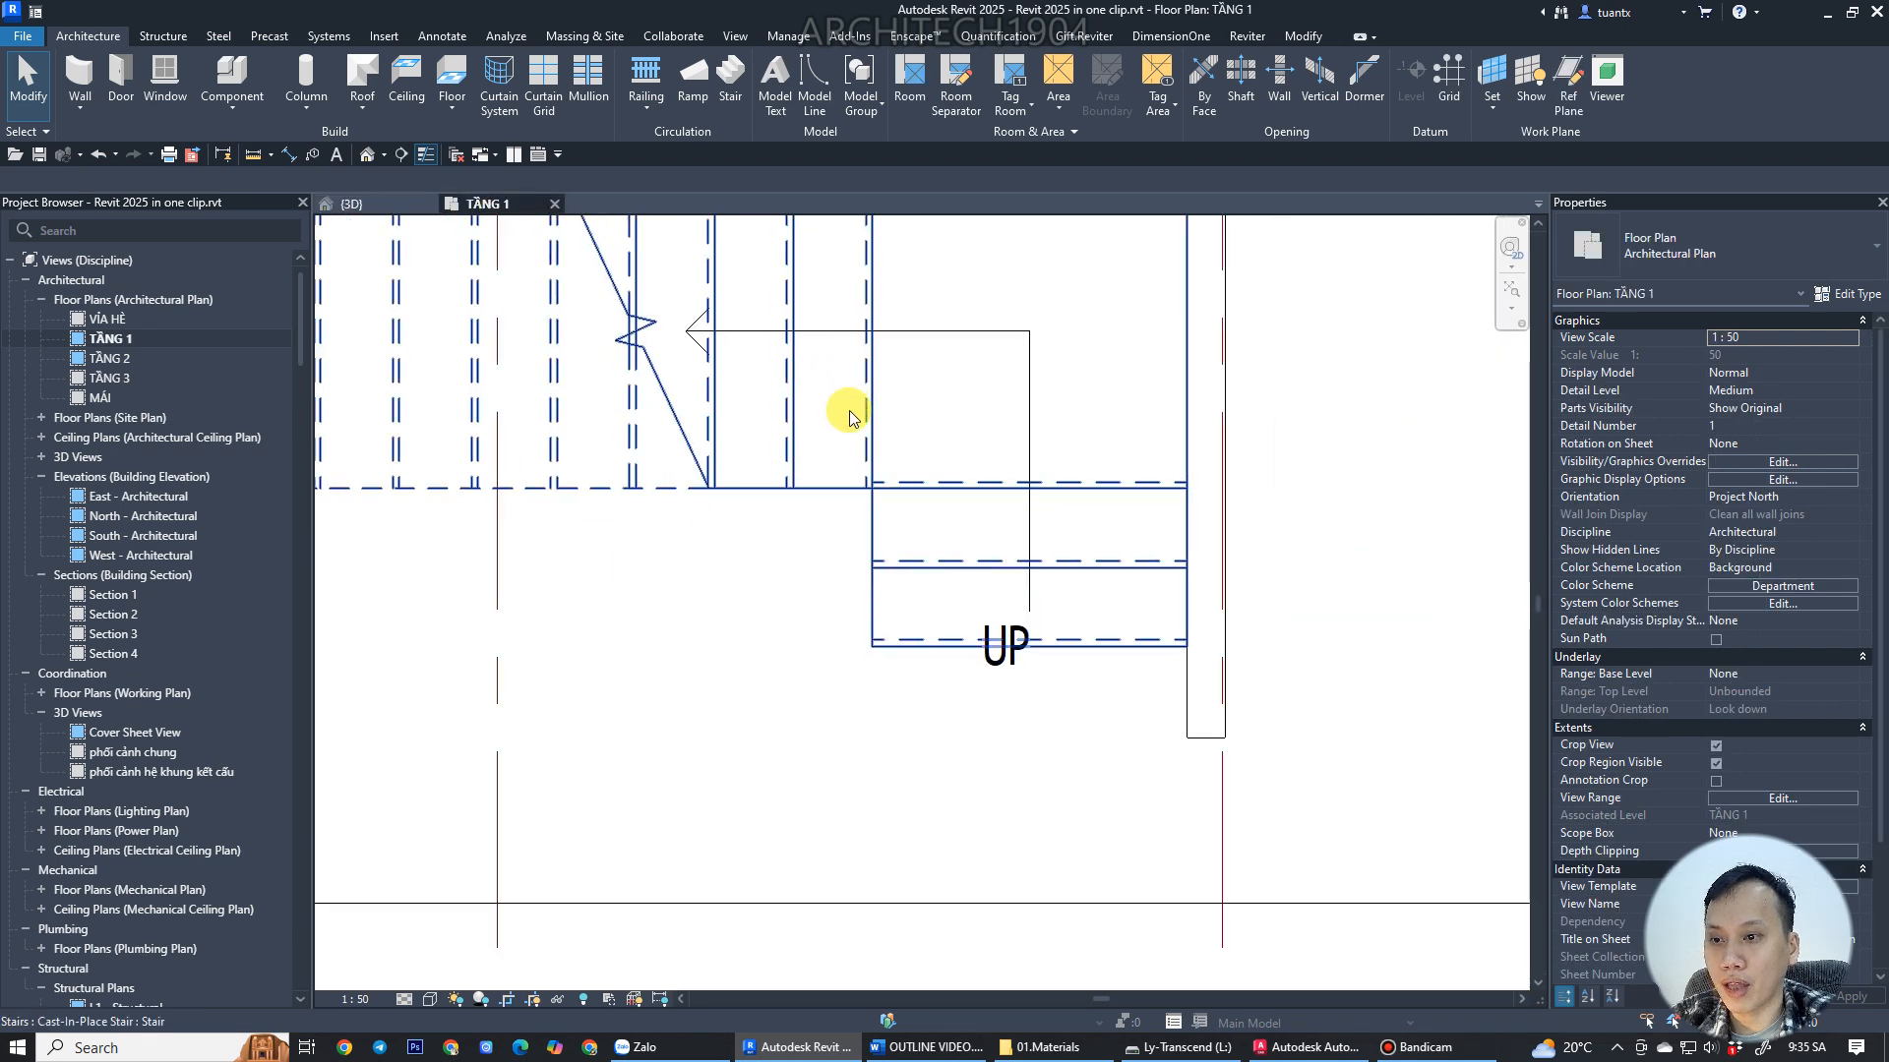
{"action": "scroll", "coordinate": [1138, 538], "scroll_direction": "down", "scroll_amount": 2}
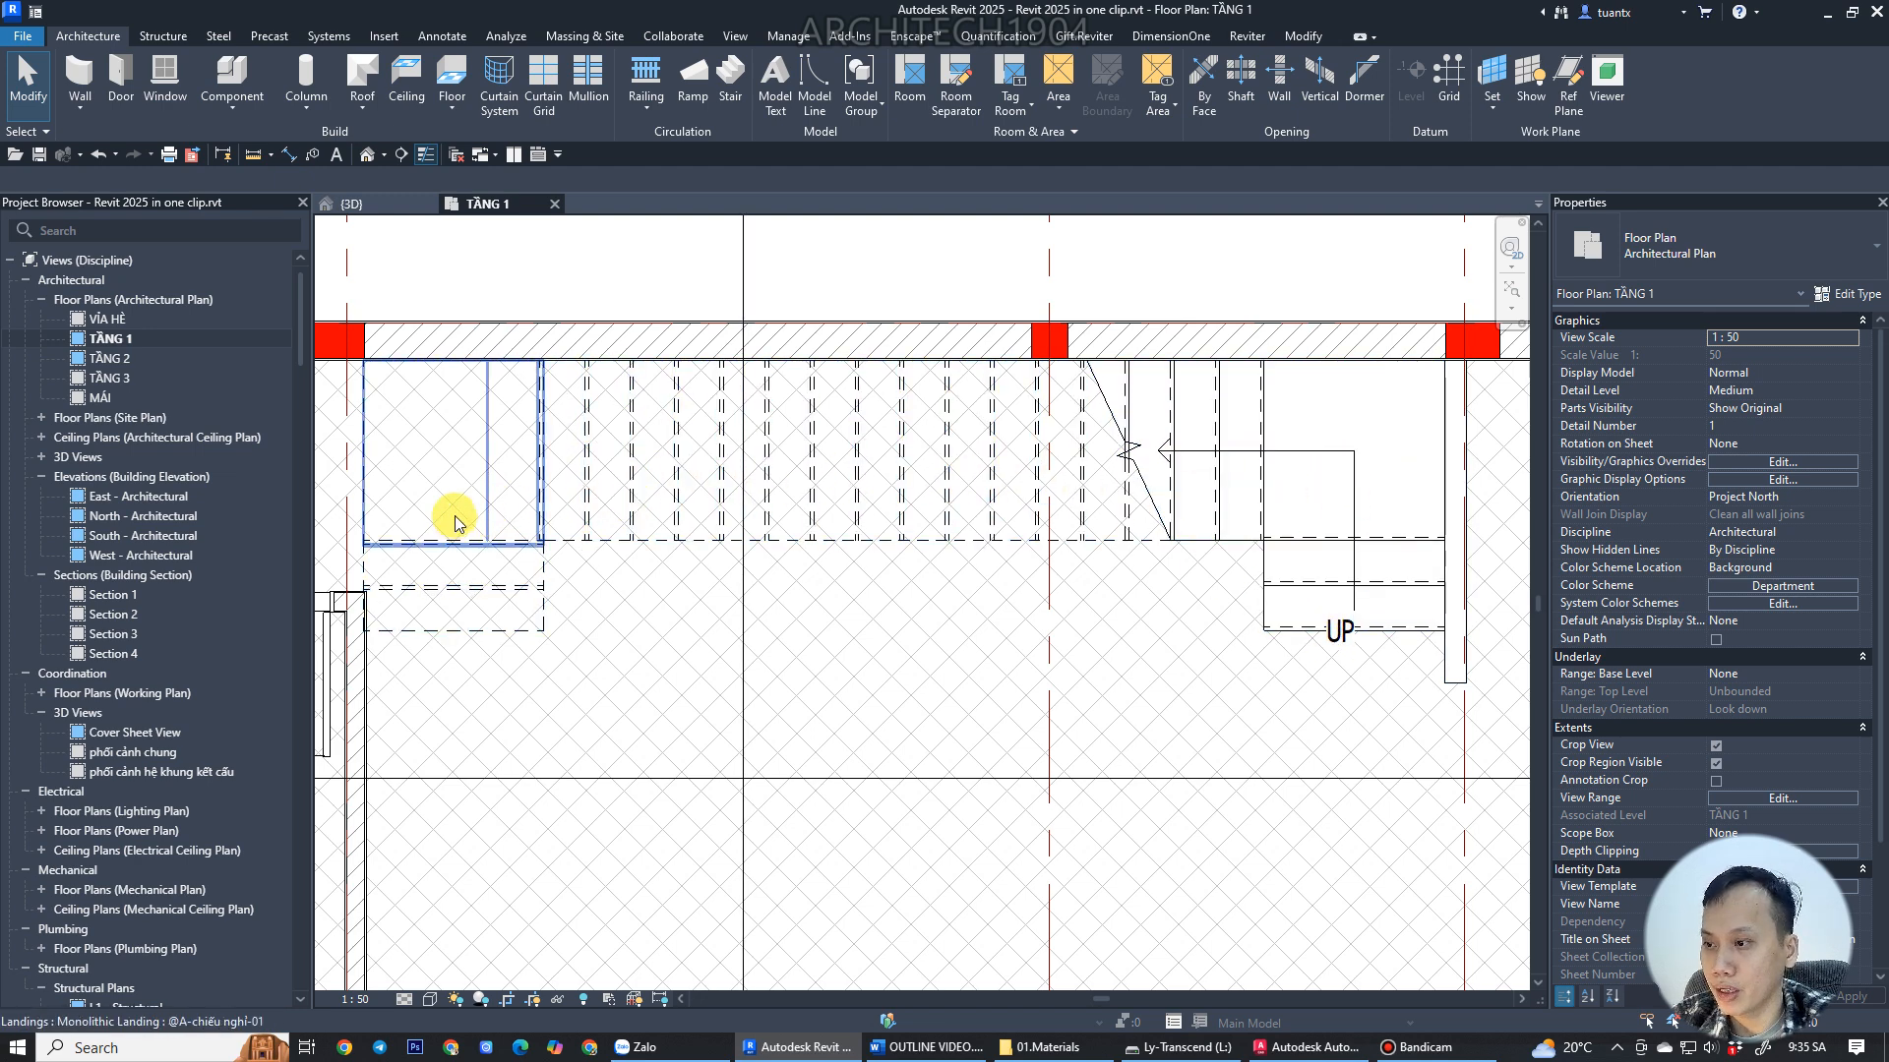
{"action": "scroll", "coordinate": [438, 674], "scroll_direction": "up", "scroll_amount": 3}
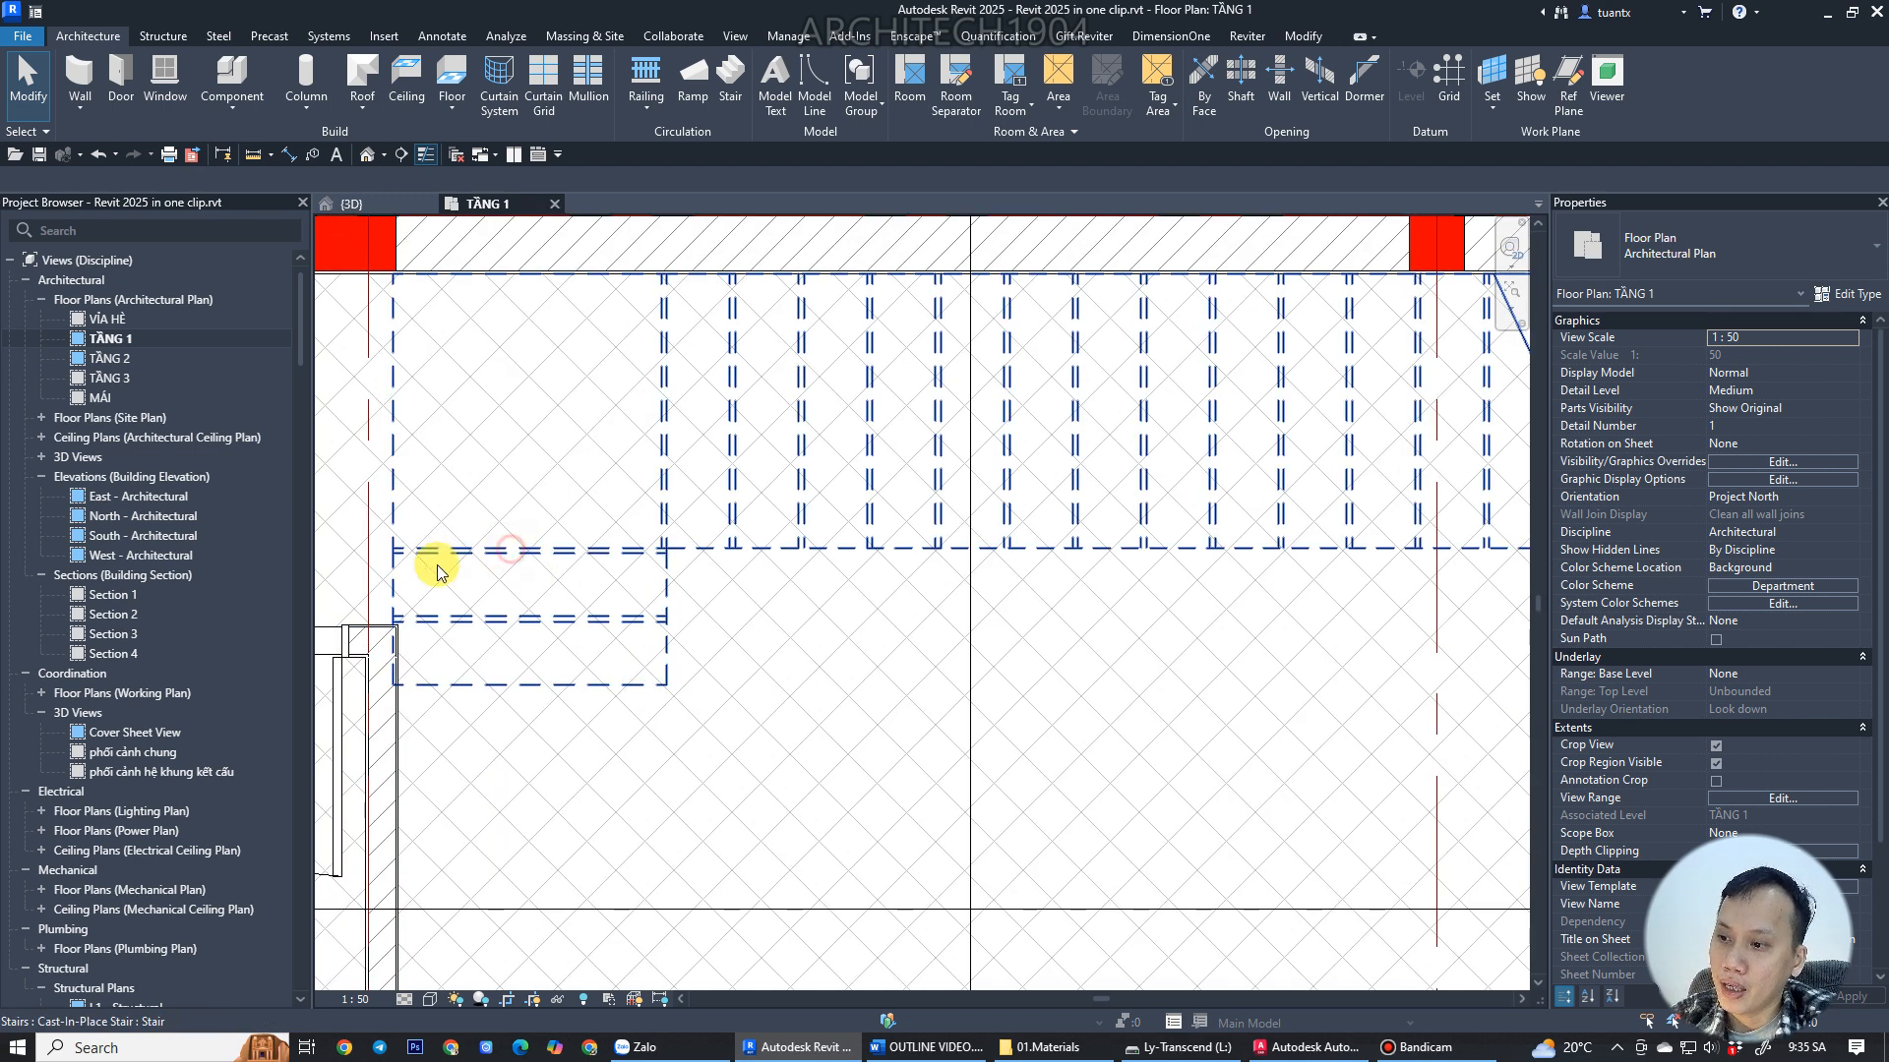
{"action": "left_click", "coordinate": [434, 560]}
{"action": "scroll", "coordinate": [452, 581], "scroll_direction": "up", "scroll_amount": 2}
{"action": "scroll", "coordinate": [458, 655], "scroll_direction": "up", "scroll_amount": 2}
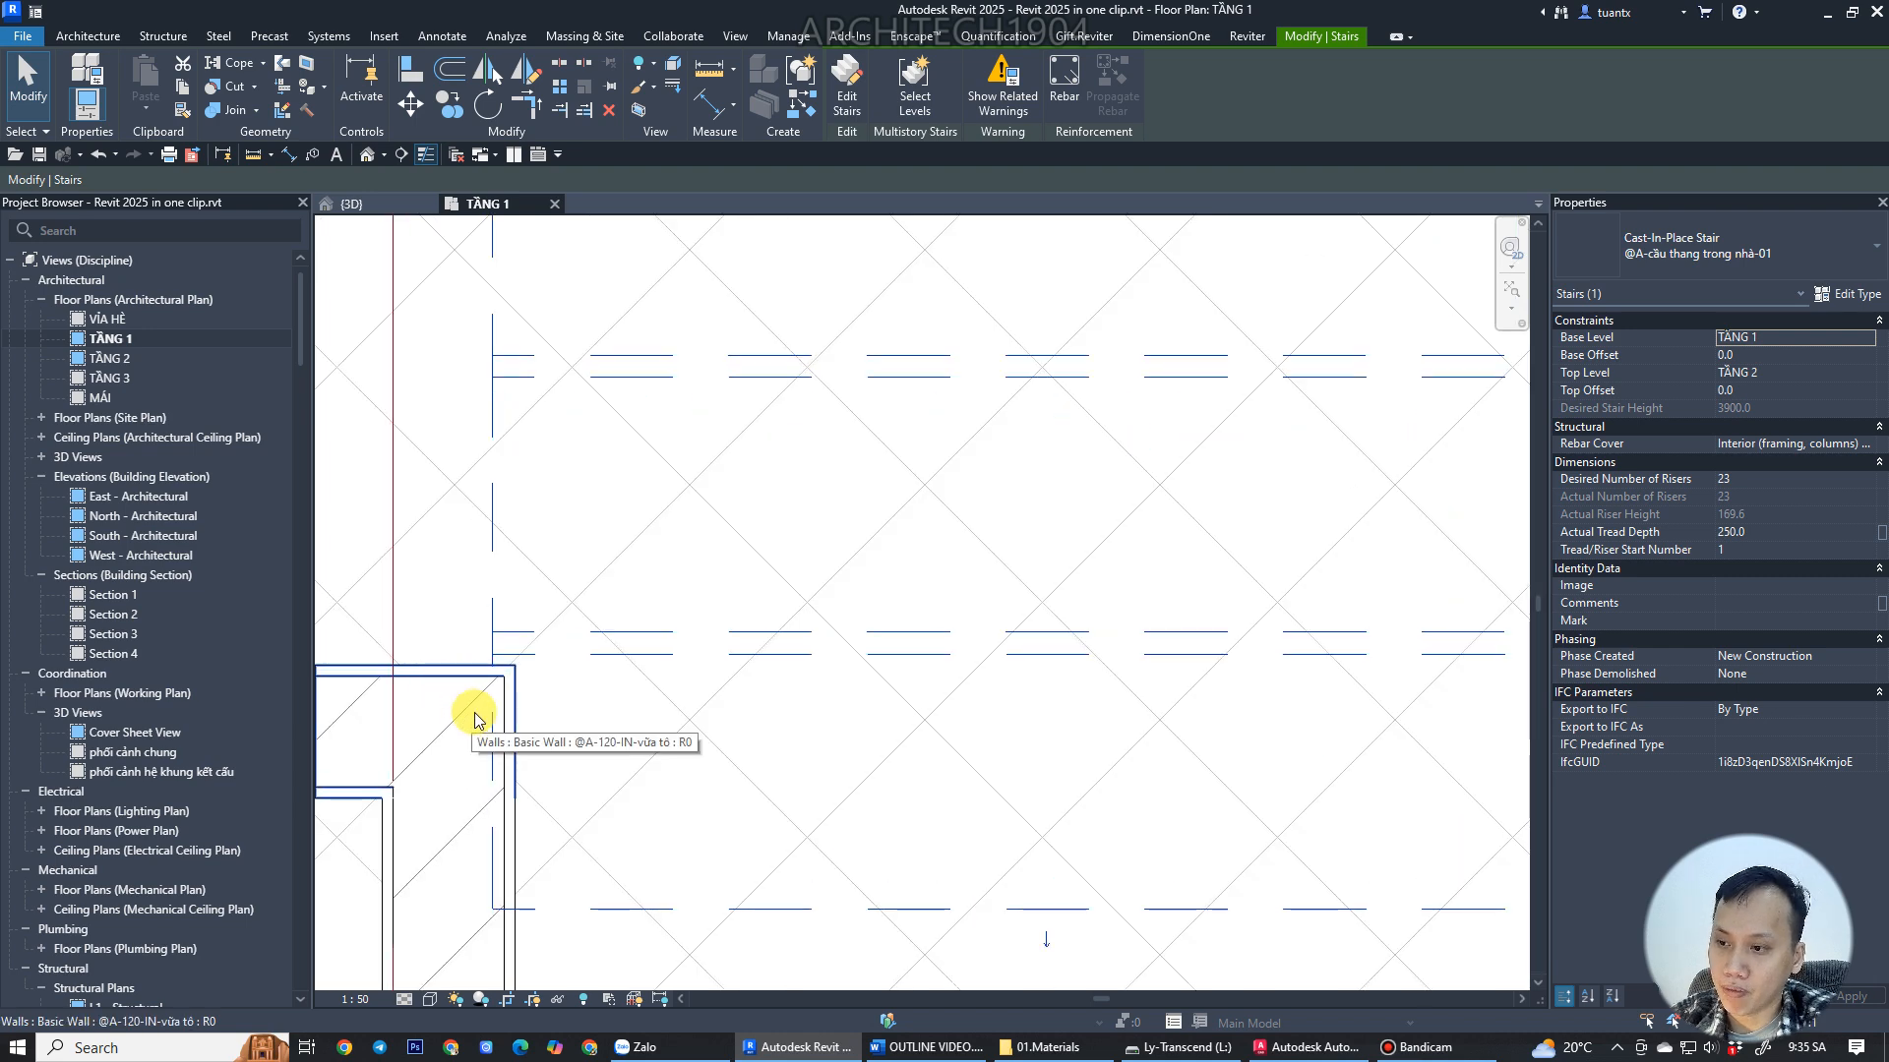
{"action": "scroll", "coordinate": [477, 695], "scroll_direction": "down", "scroll_amount": 2}
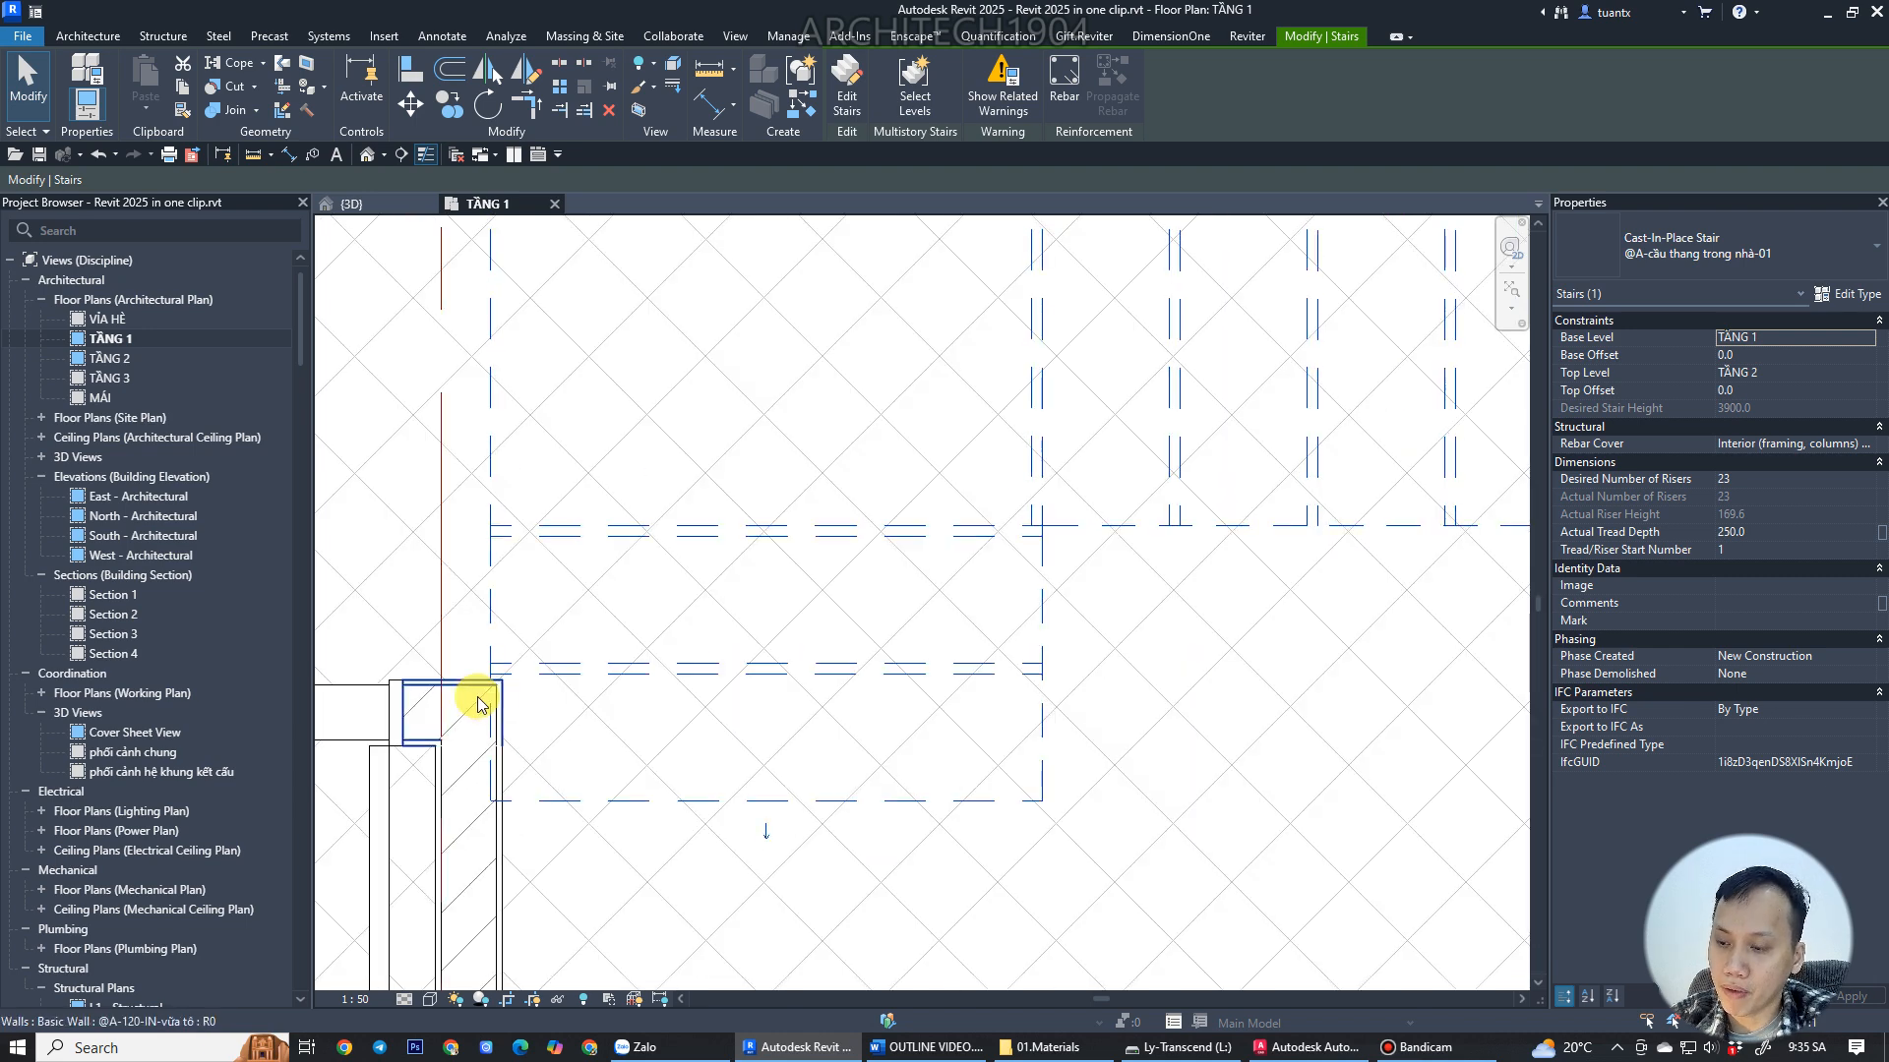
{"action": "scroll", "coordinate": [477, 699], "scroll_direction": "down", "scroll_amount": 2}
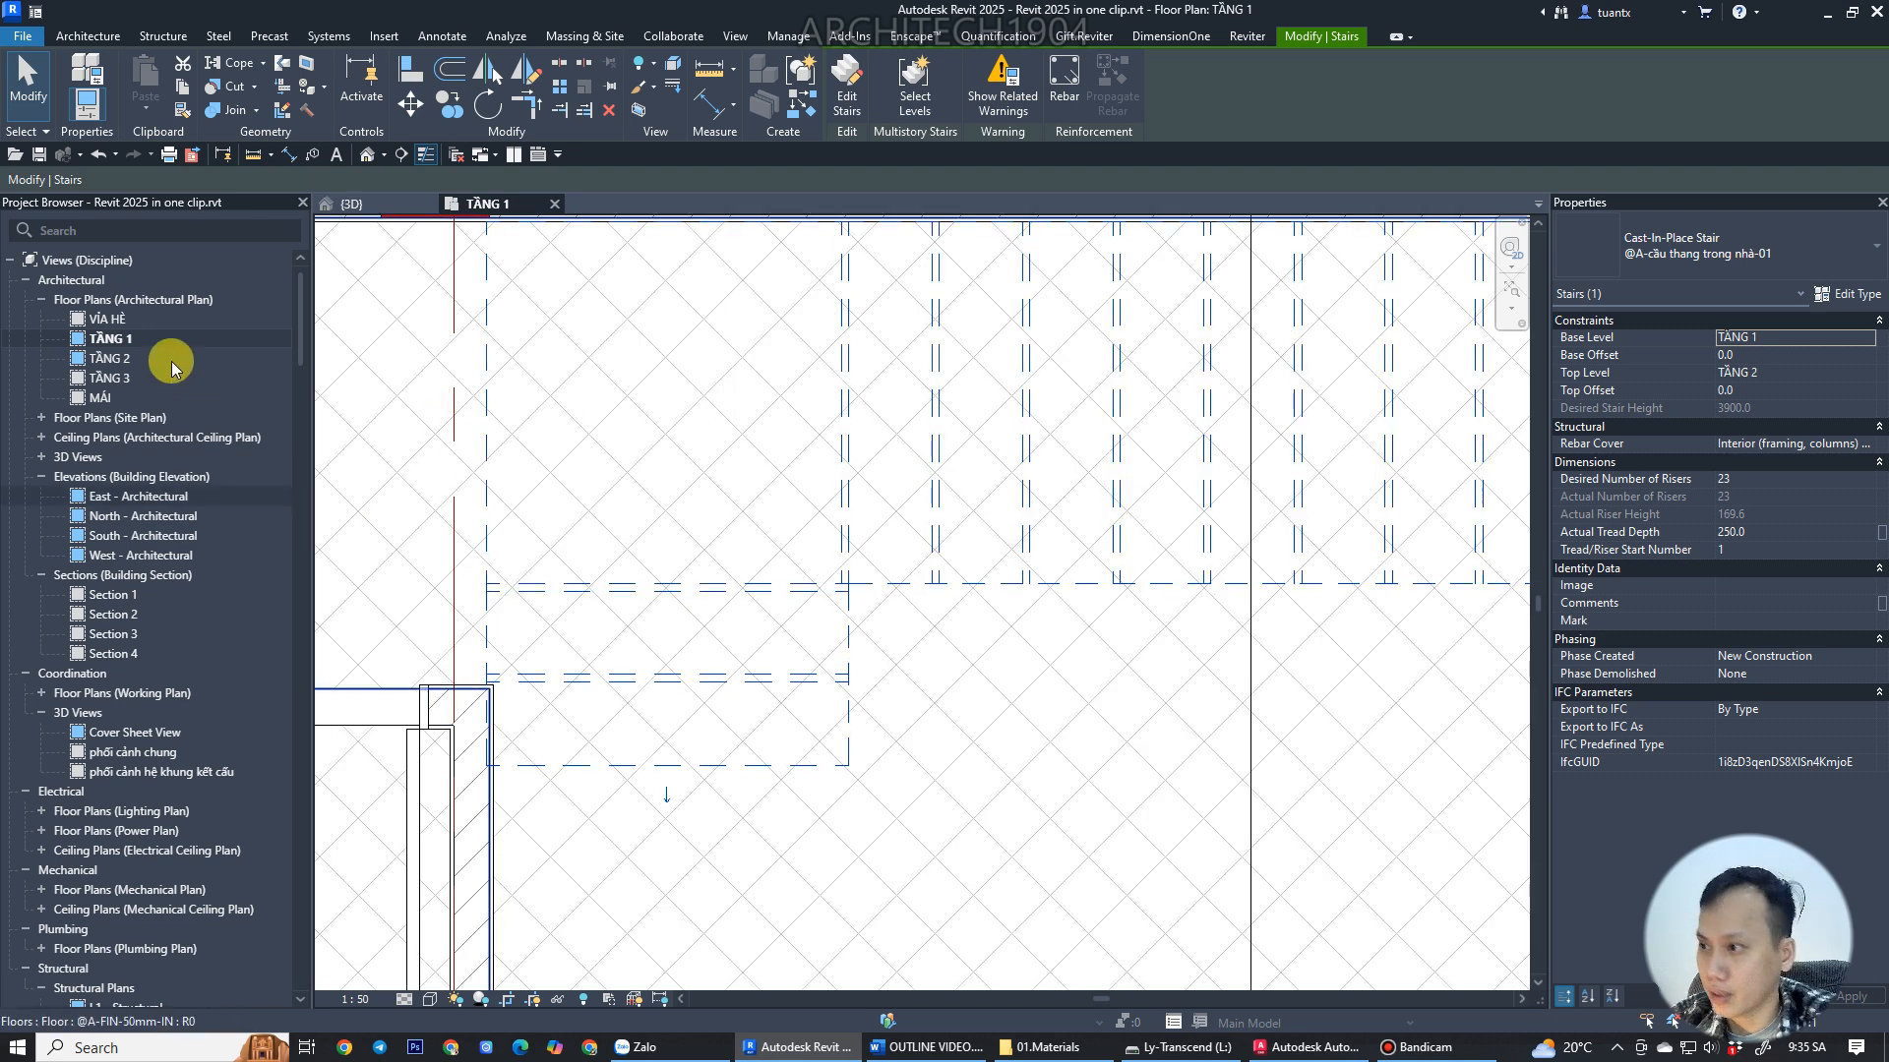
Open the TẦNG 2 floor plan and inspect the stair's upper end there.
{"action": "double_click", "coordinate": [92, 360]}
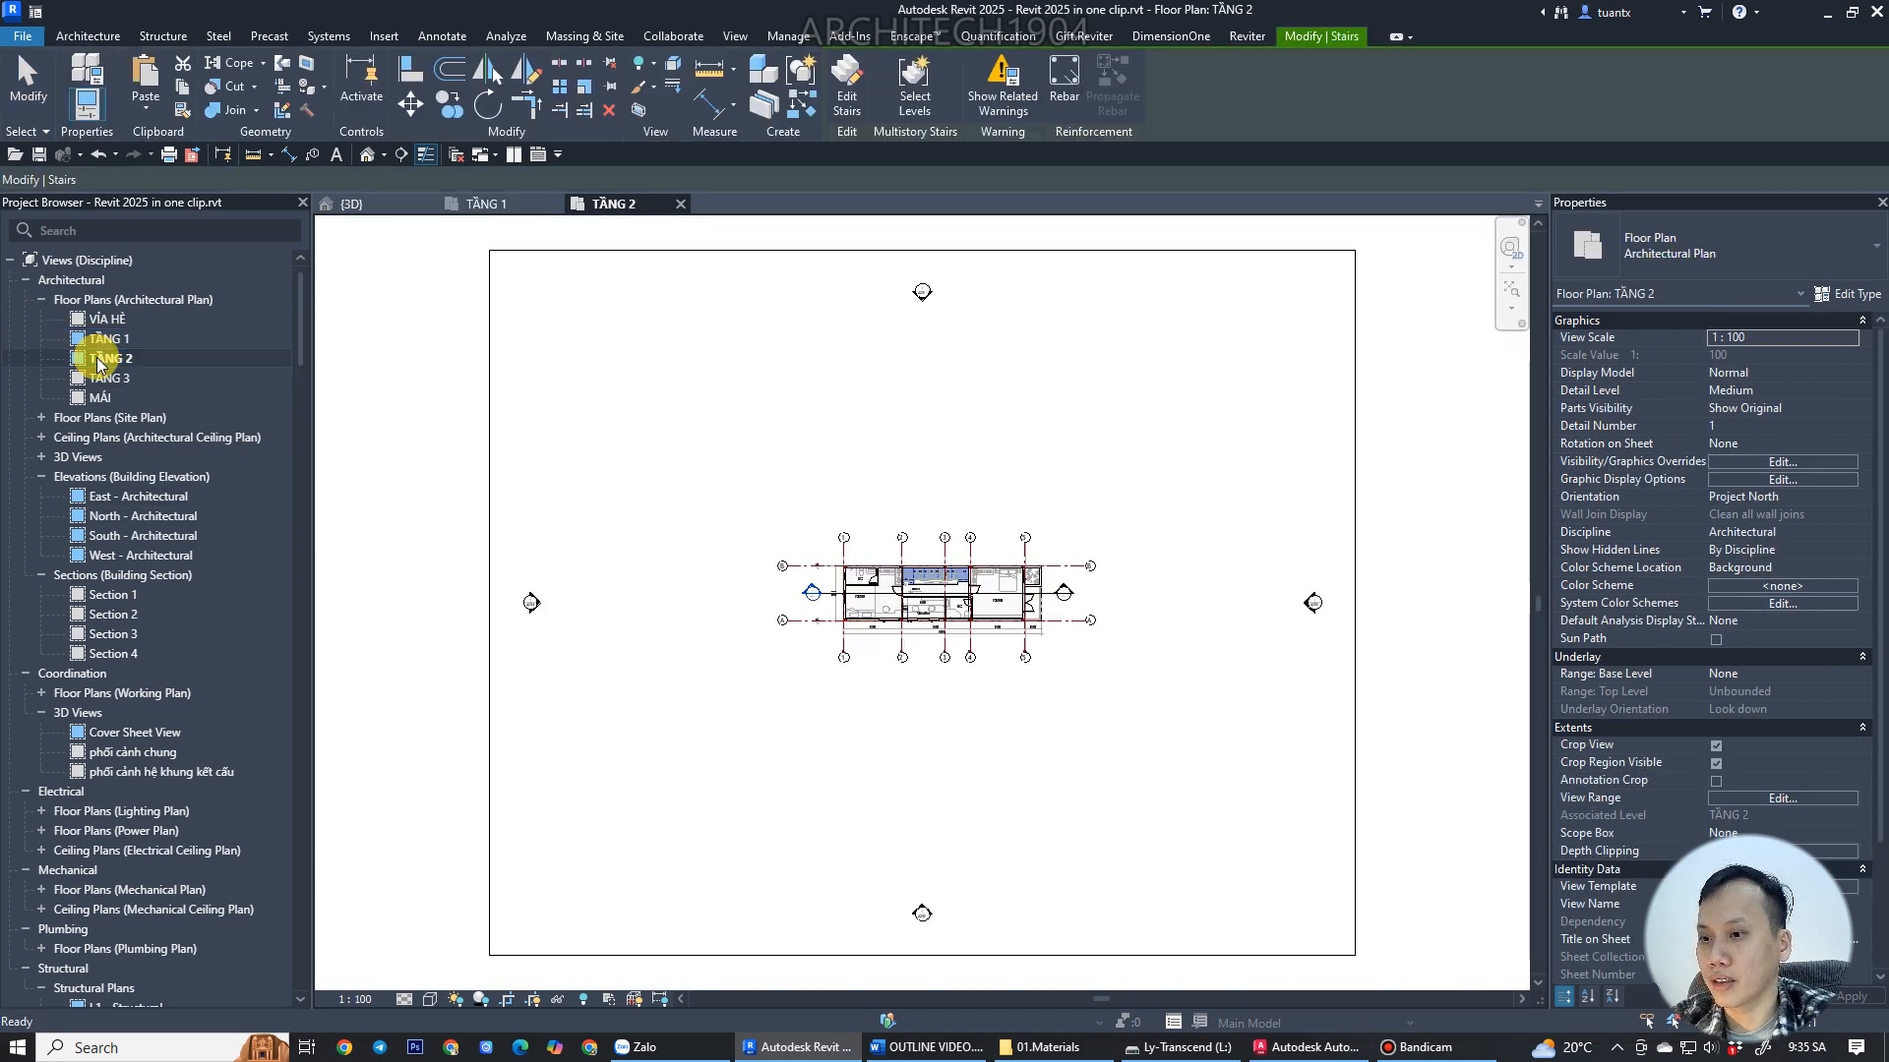
{"action": "scroll", "coordinate": [952, 589], "scroll_direction": "up", "scroll_amount": 8}
{"action": "key", "text": "Escape"}
{"action": "left_click", "coordinate": [740, 618]}
{"action": "scroll", "coordinate": [718, 634], "scroll_direction": "up", "scroll_amount": 3}
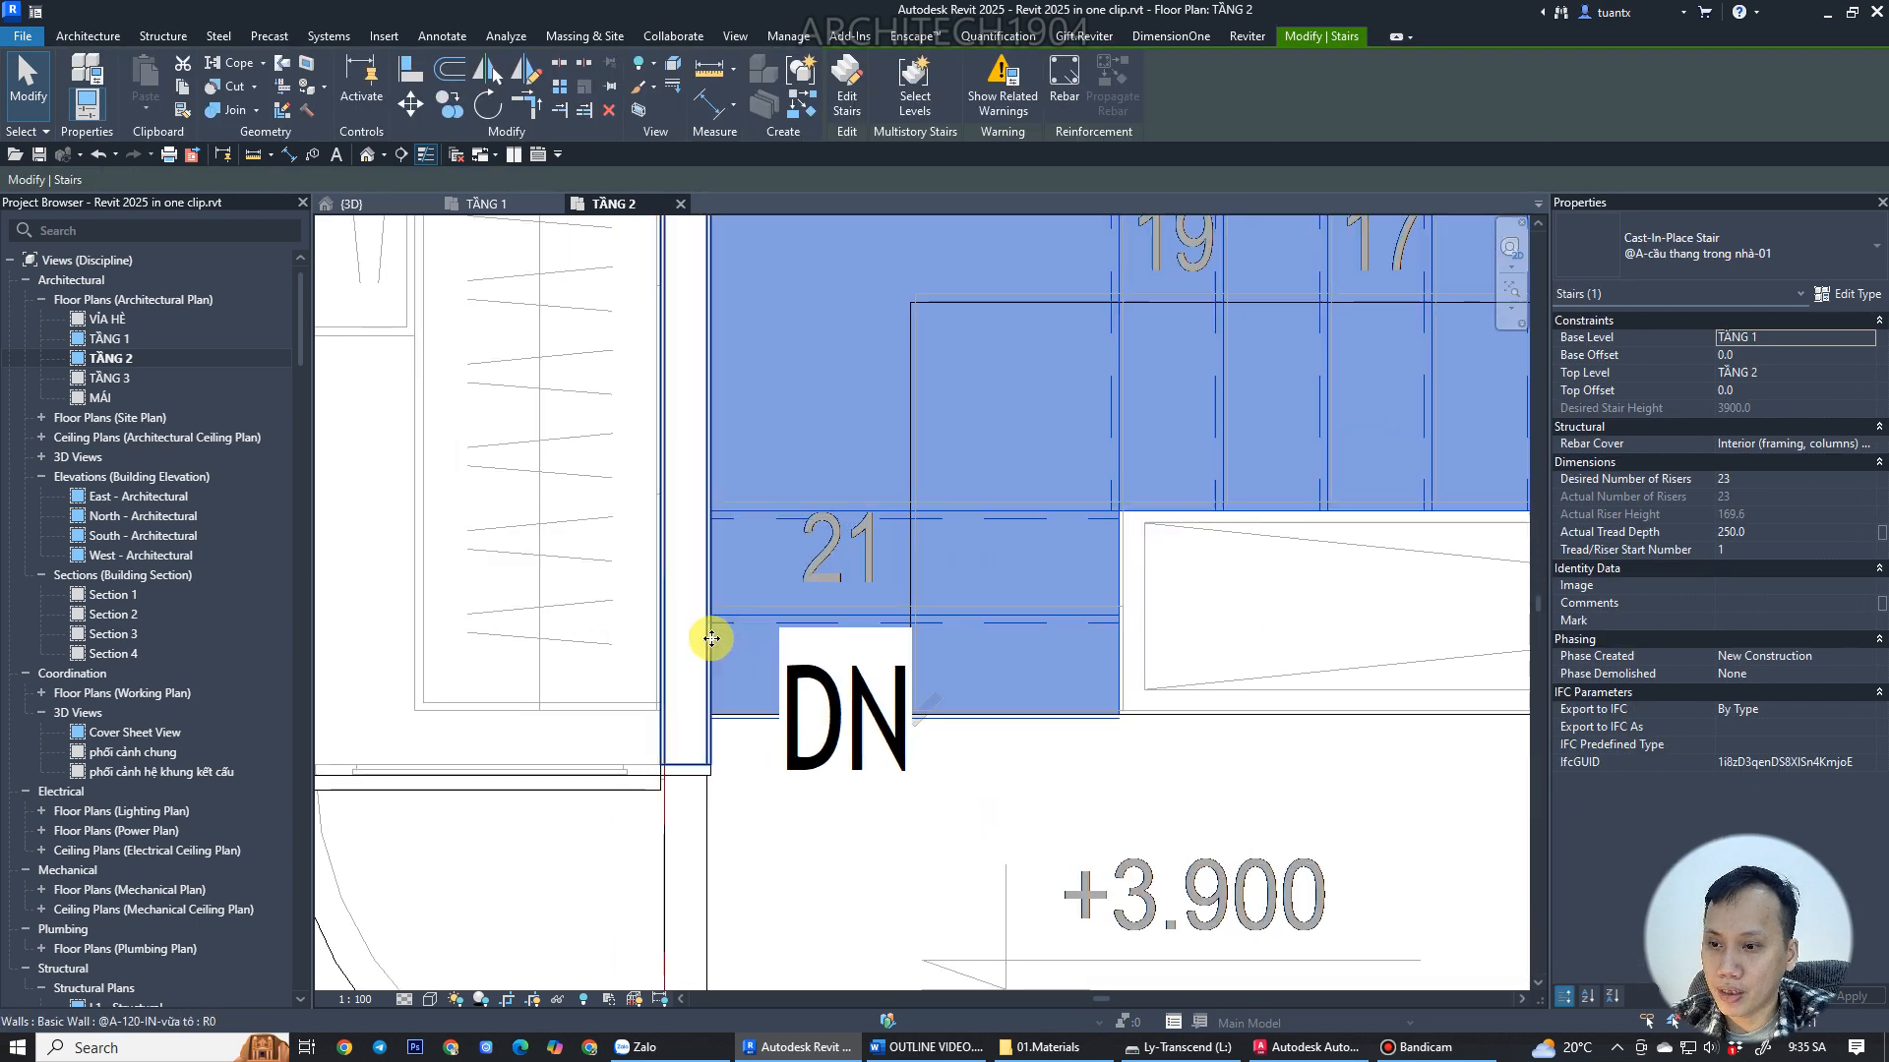
{"action": "scroll", "coordinate": [728, 644], "scroll_direction": "down", "scroll_amount": 5}
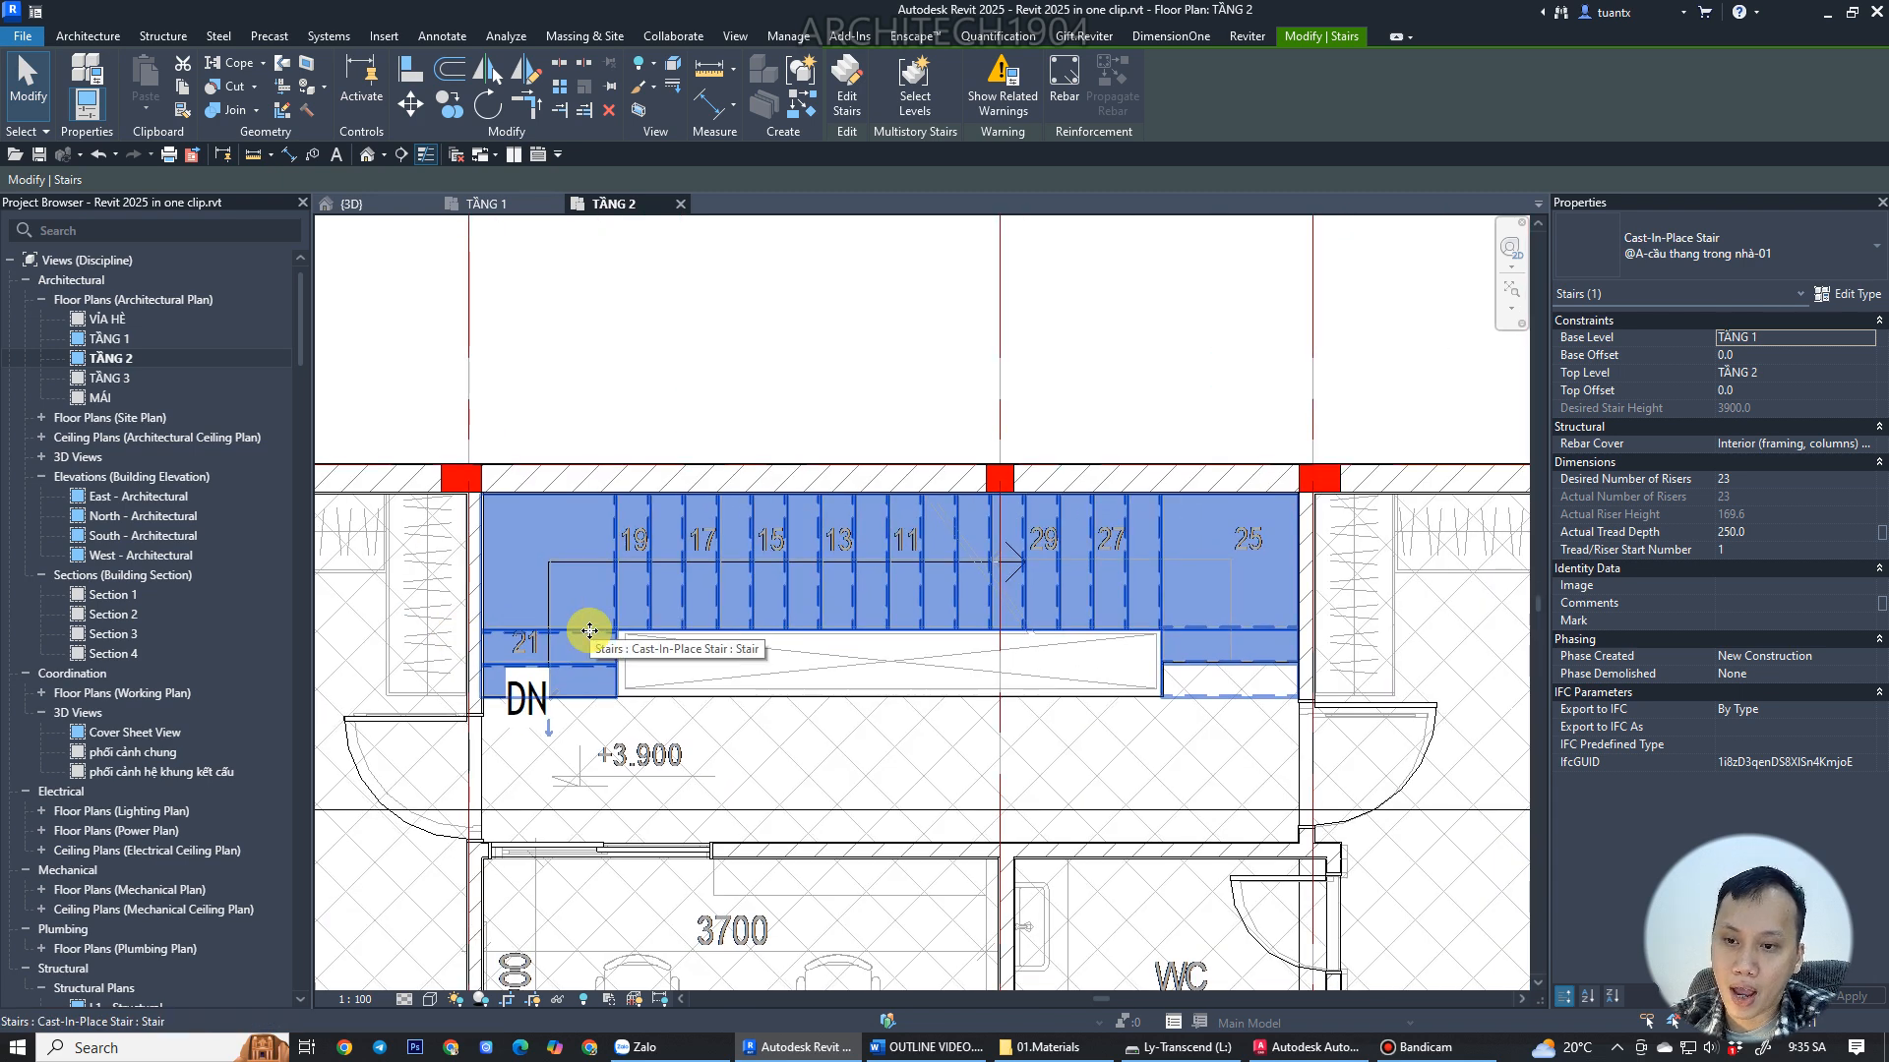
{"action": "middle_click_drag", "start_coordinate": [650, 684], "coordinate": [895, 603]}
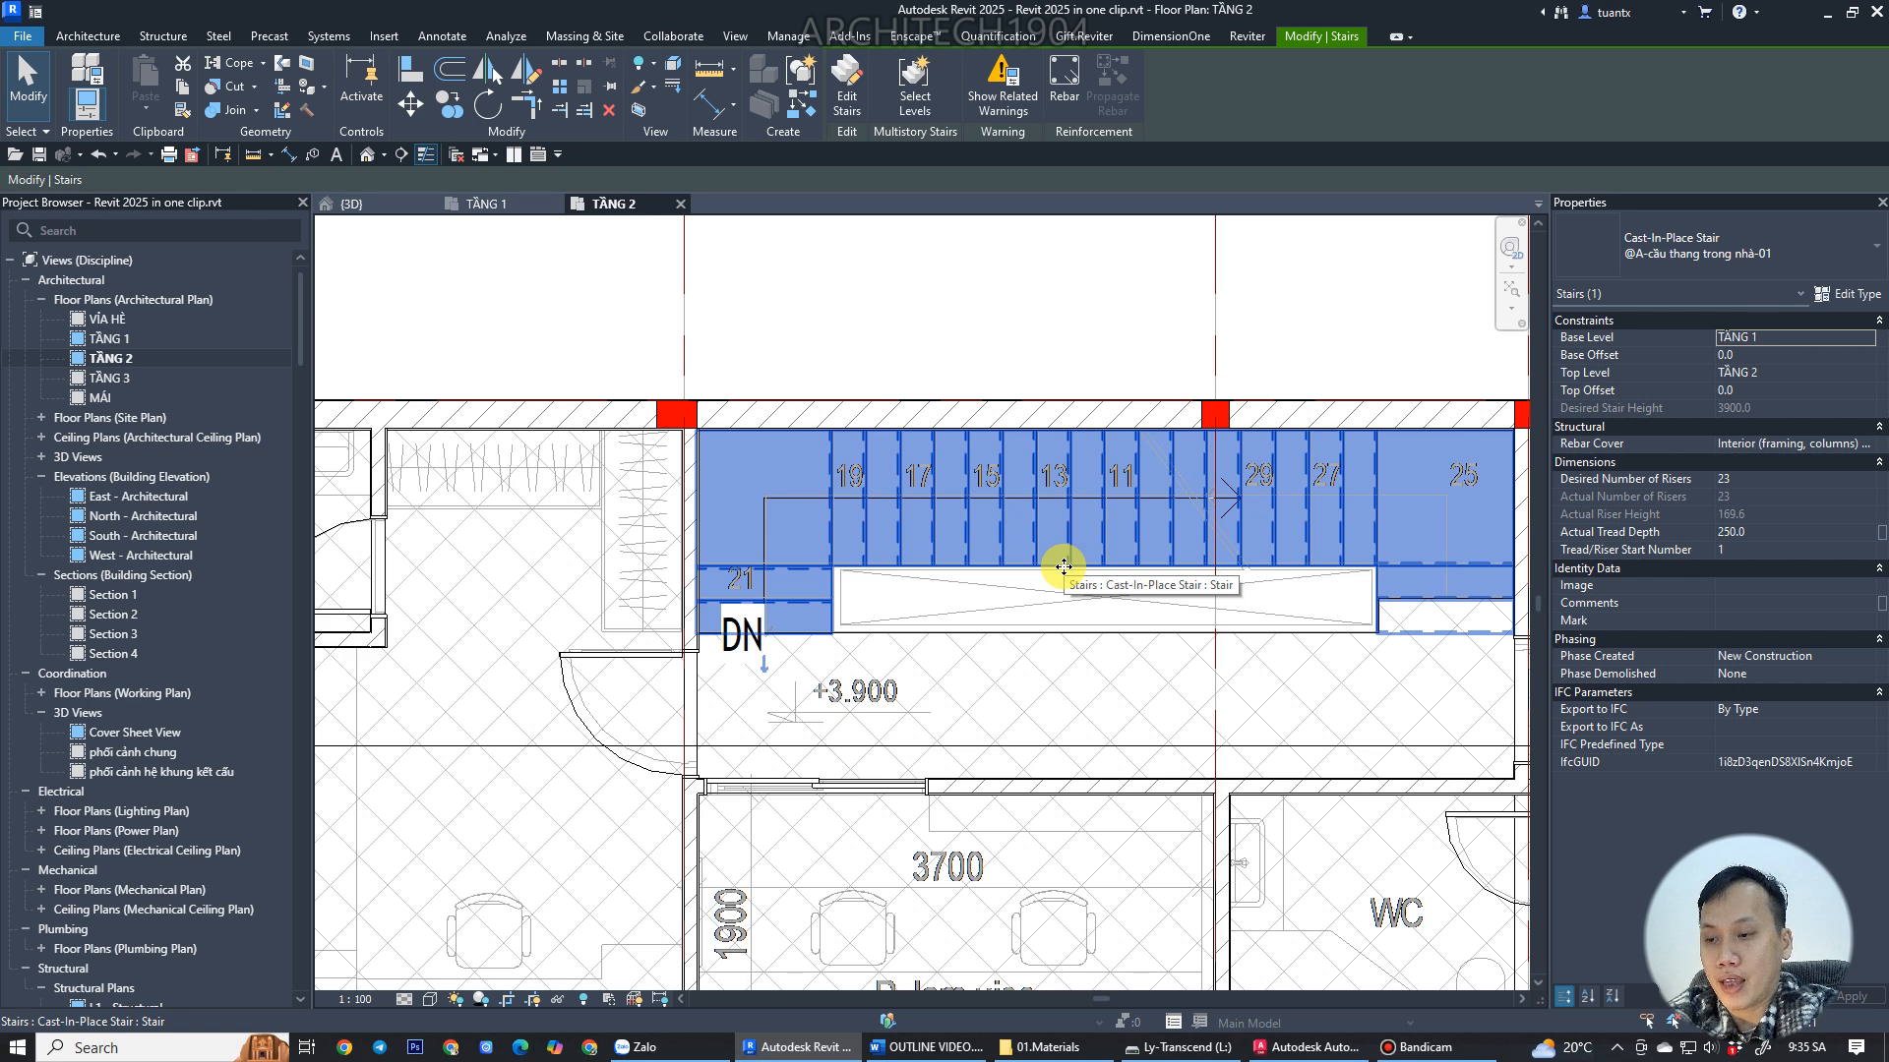
Move the wall beside the stair's lower landing on TẦNG 2 a short distance toward the stair.
{"action": "scroll", "coordinate": [749, 596], "scroll_direction": "up", "scroll_amount": 2}
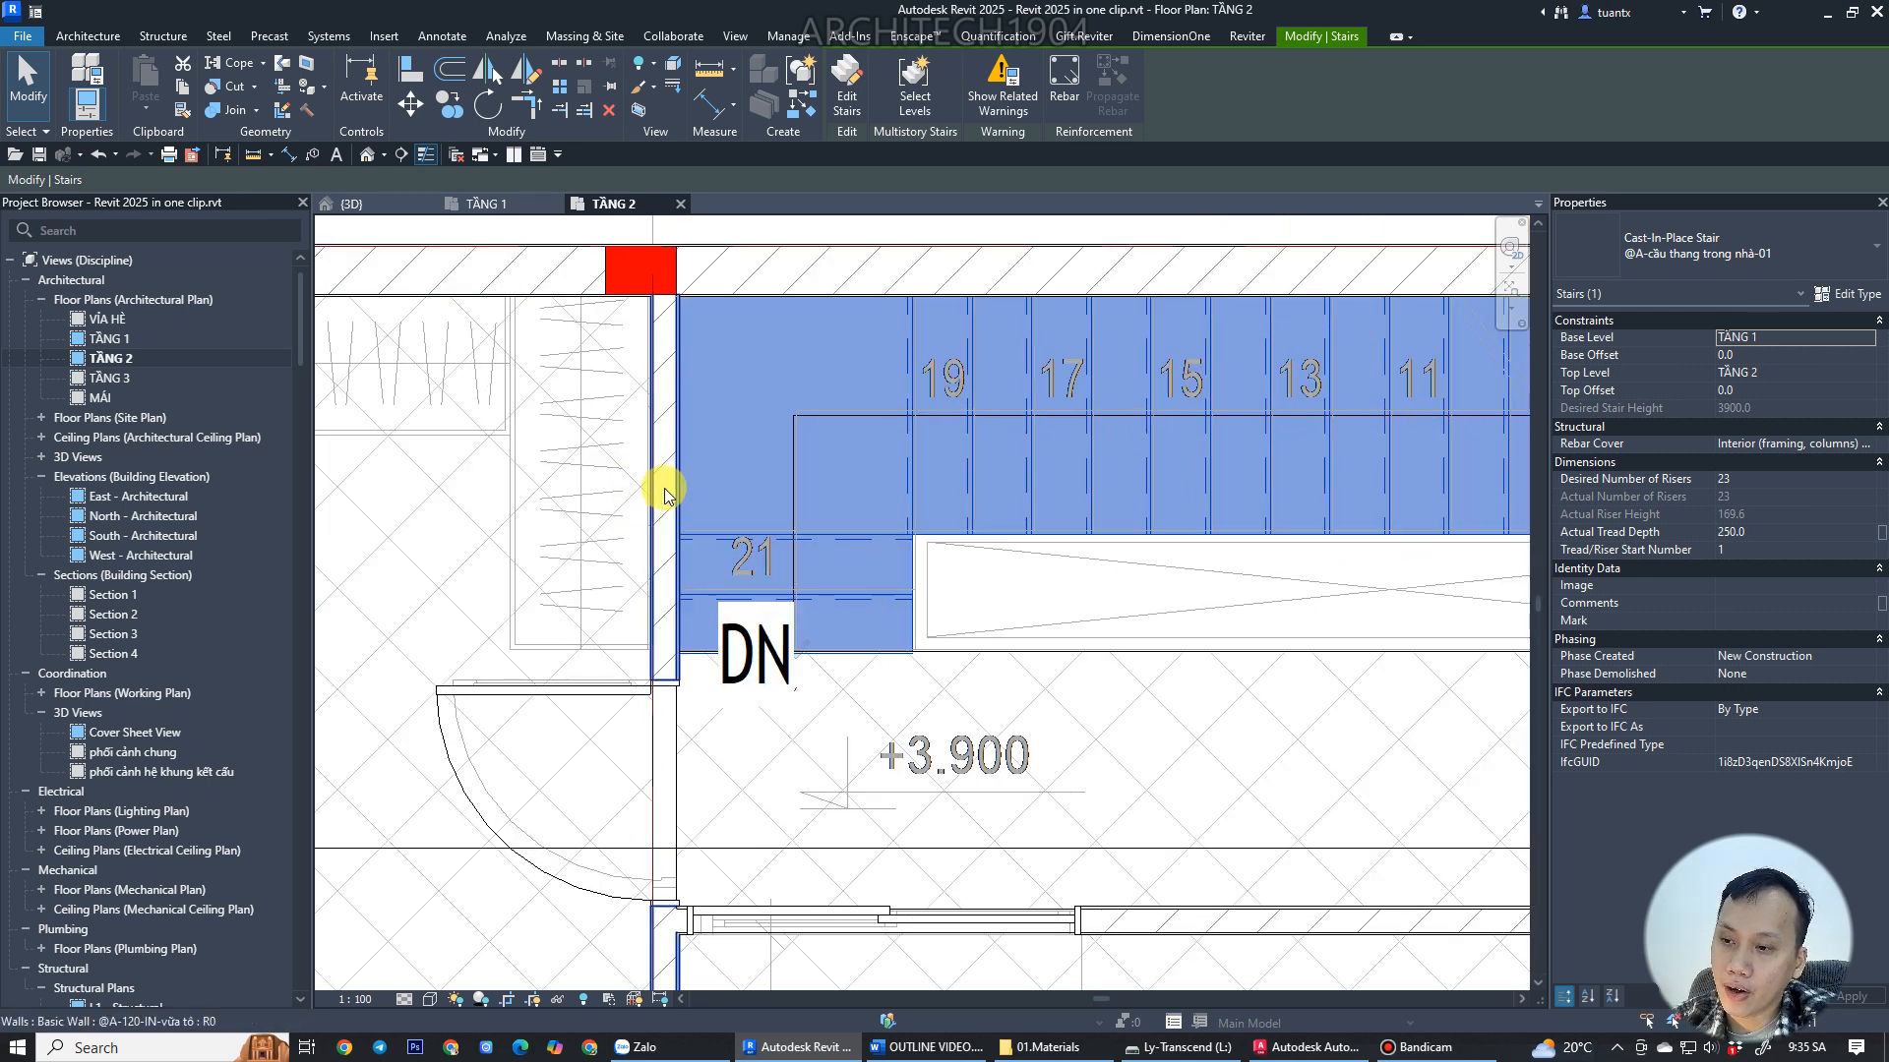
{"action": "left_click", "coordinate": [664, 489]}
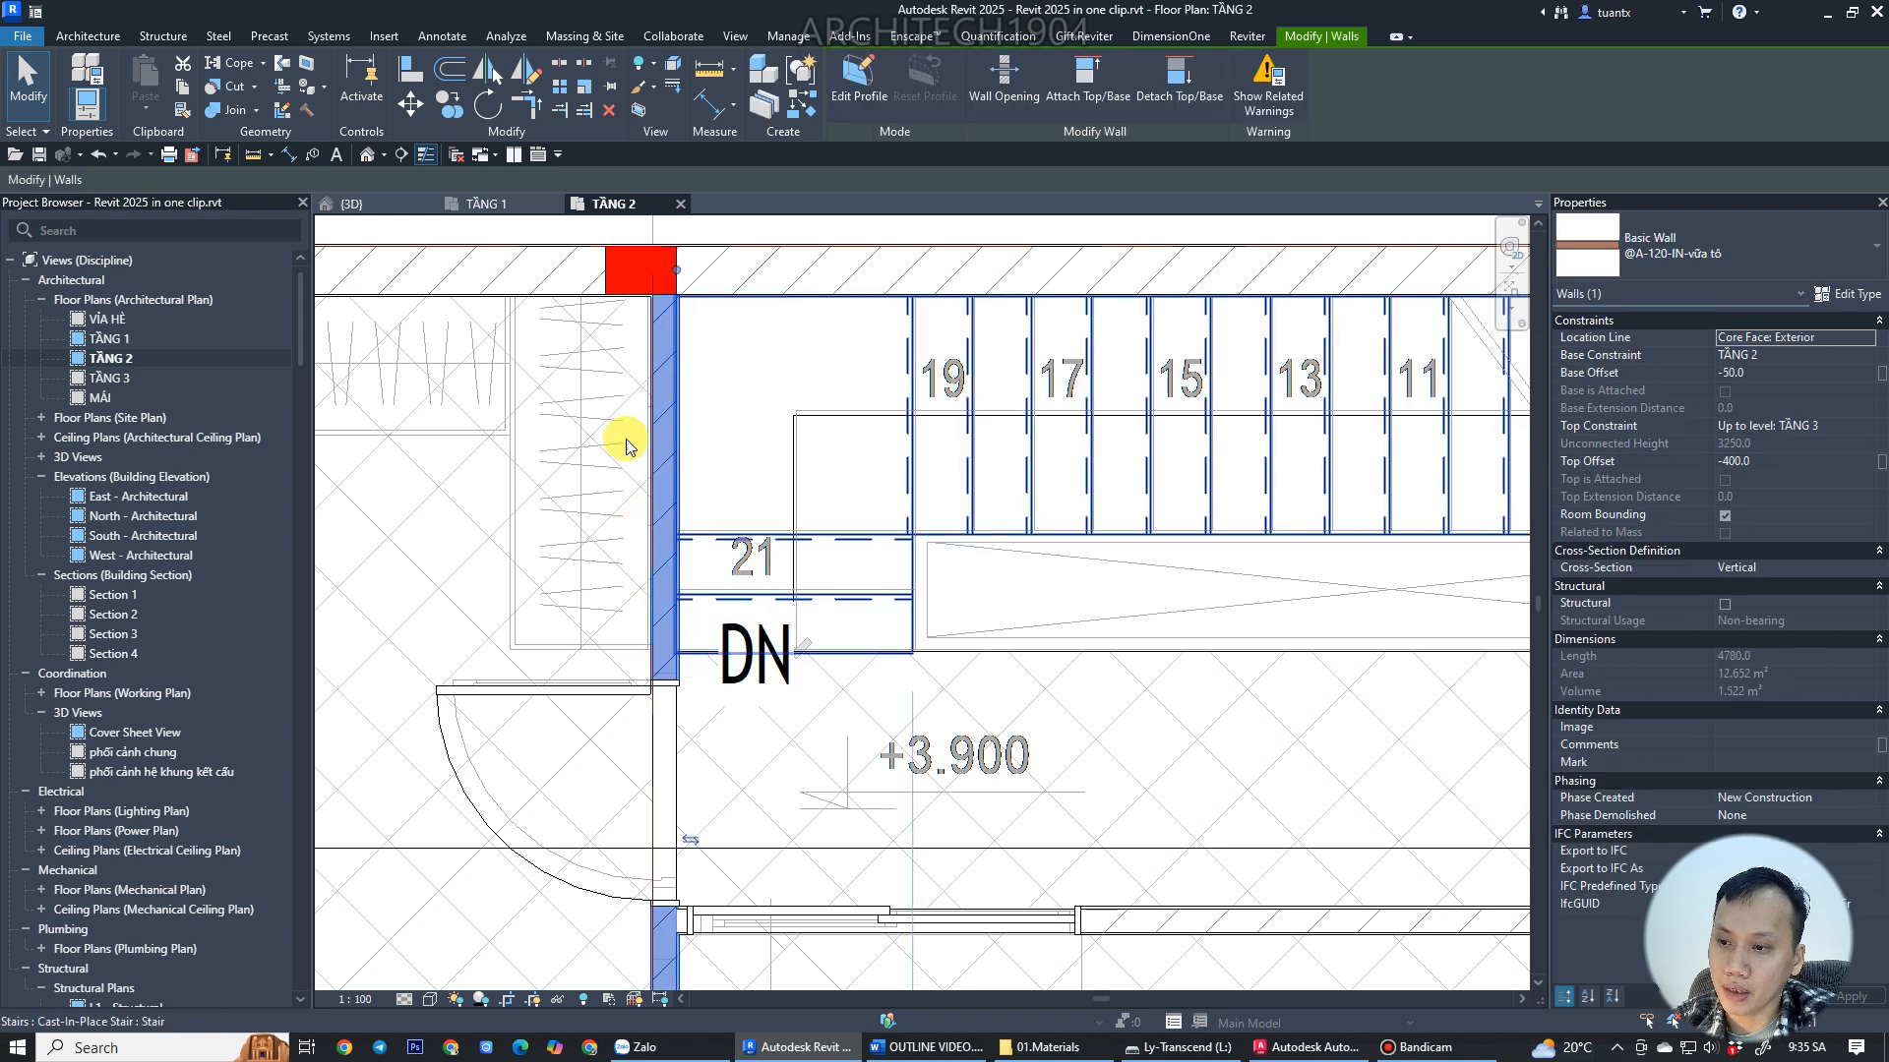
{"action": "left_click", "coordinate": [409, 105]}
{"action": "scroll", "coordinate": [474, 588], "scroll_direction": "up", "scroll_amount": 4}
{"action": "left_click", "coordinate": [587, 581]}
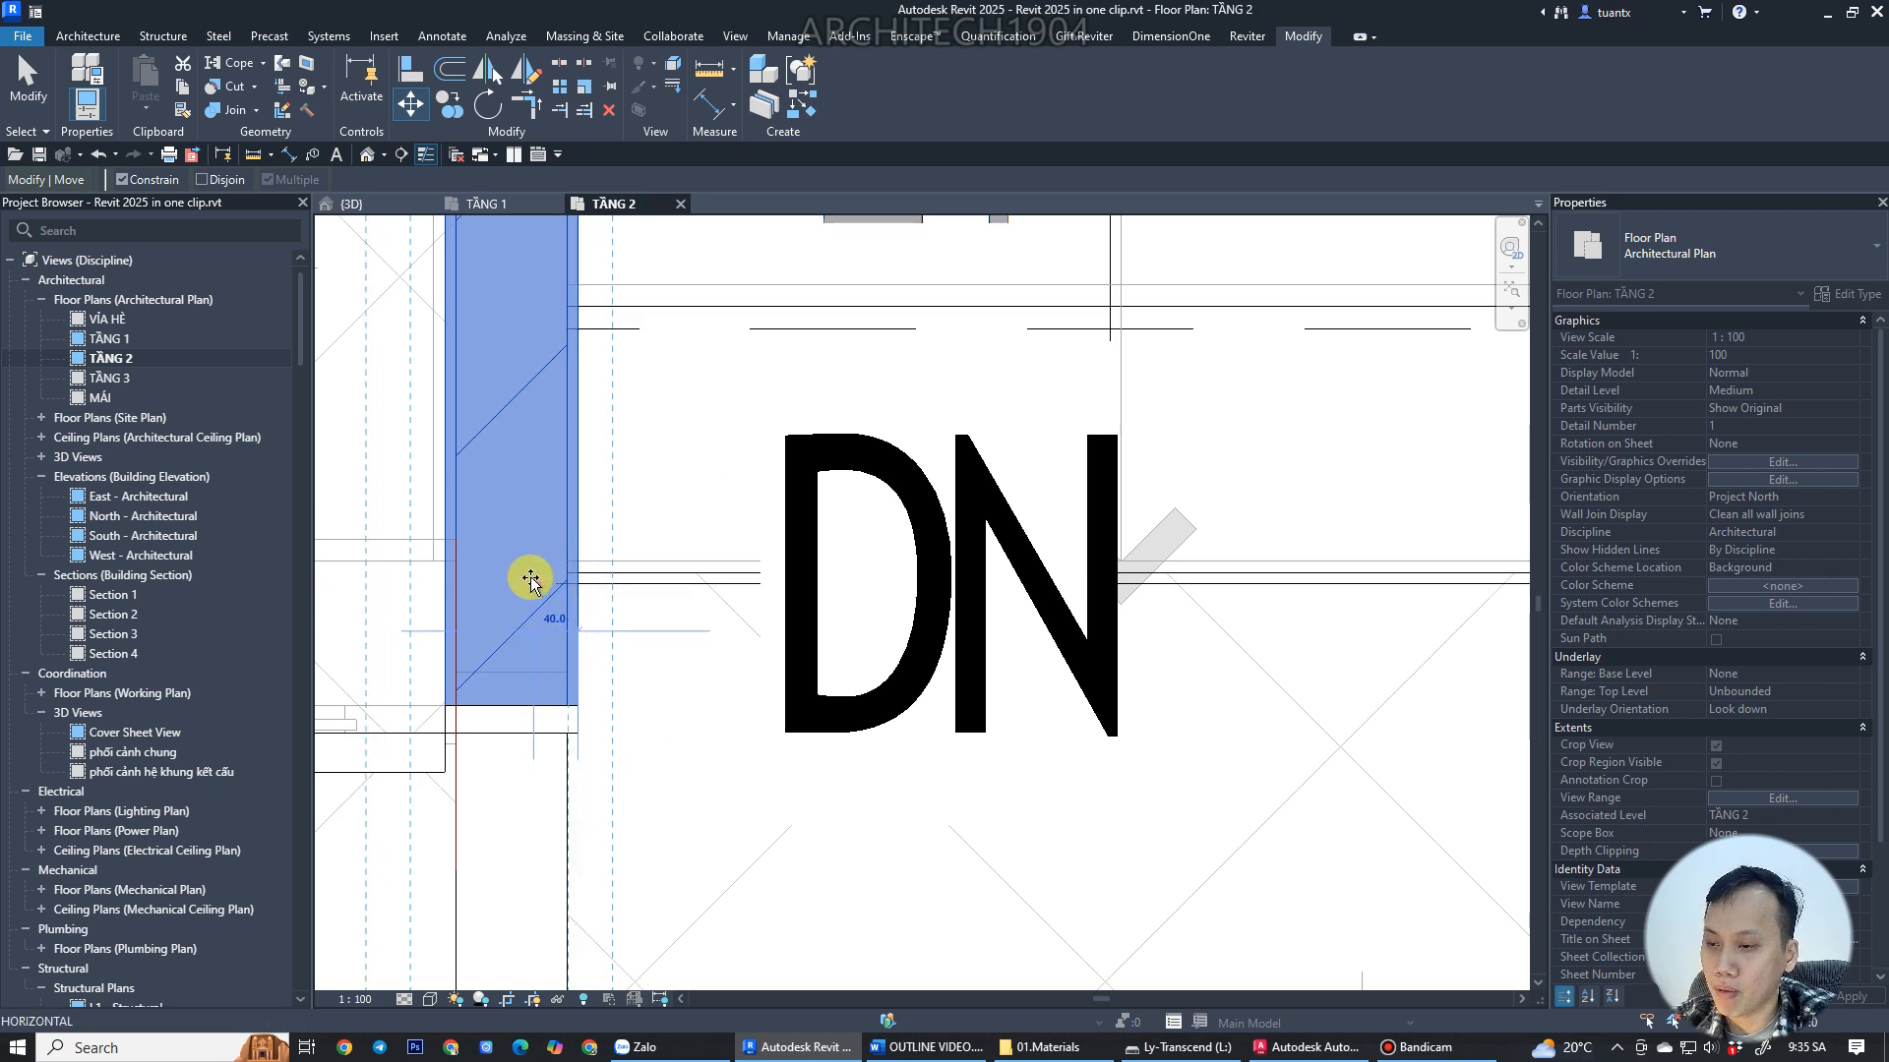
{"action": "left_click", "coordinate": [533, 581]}
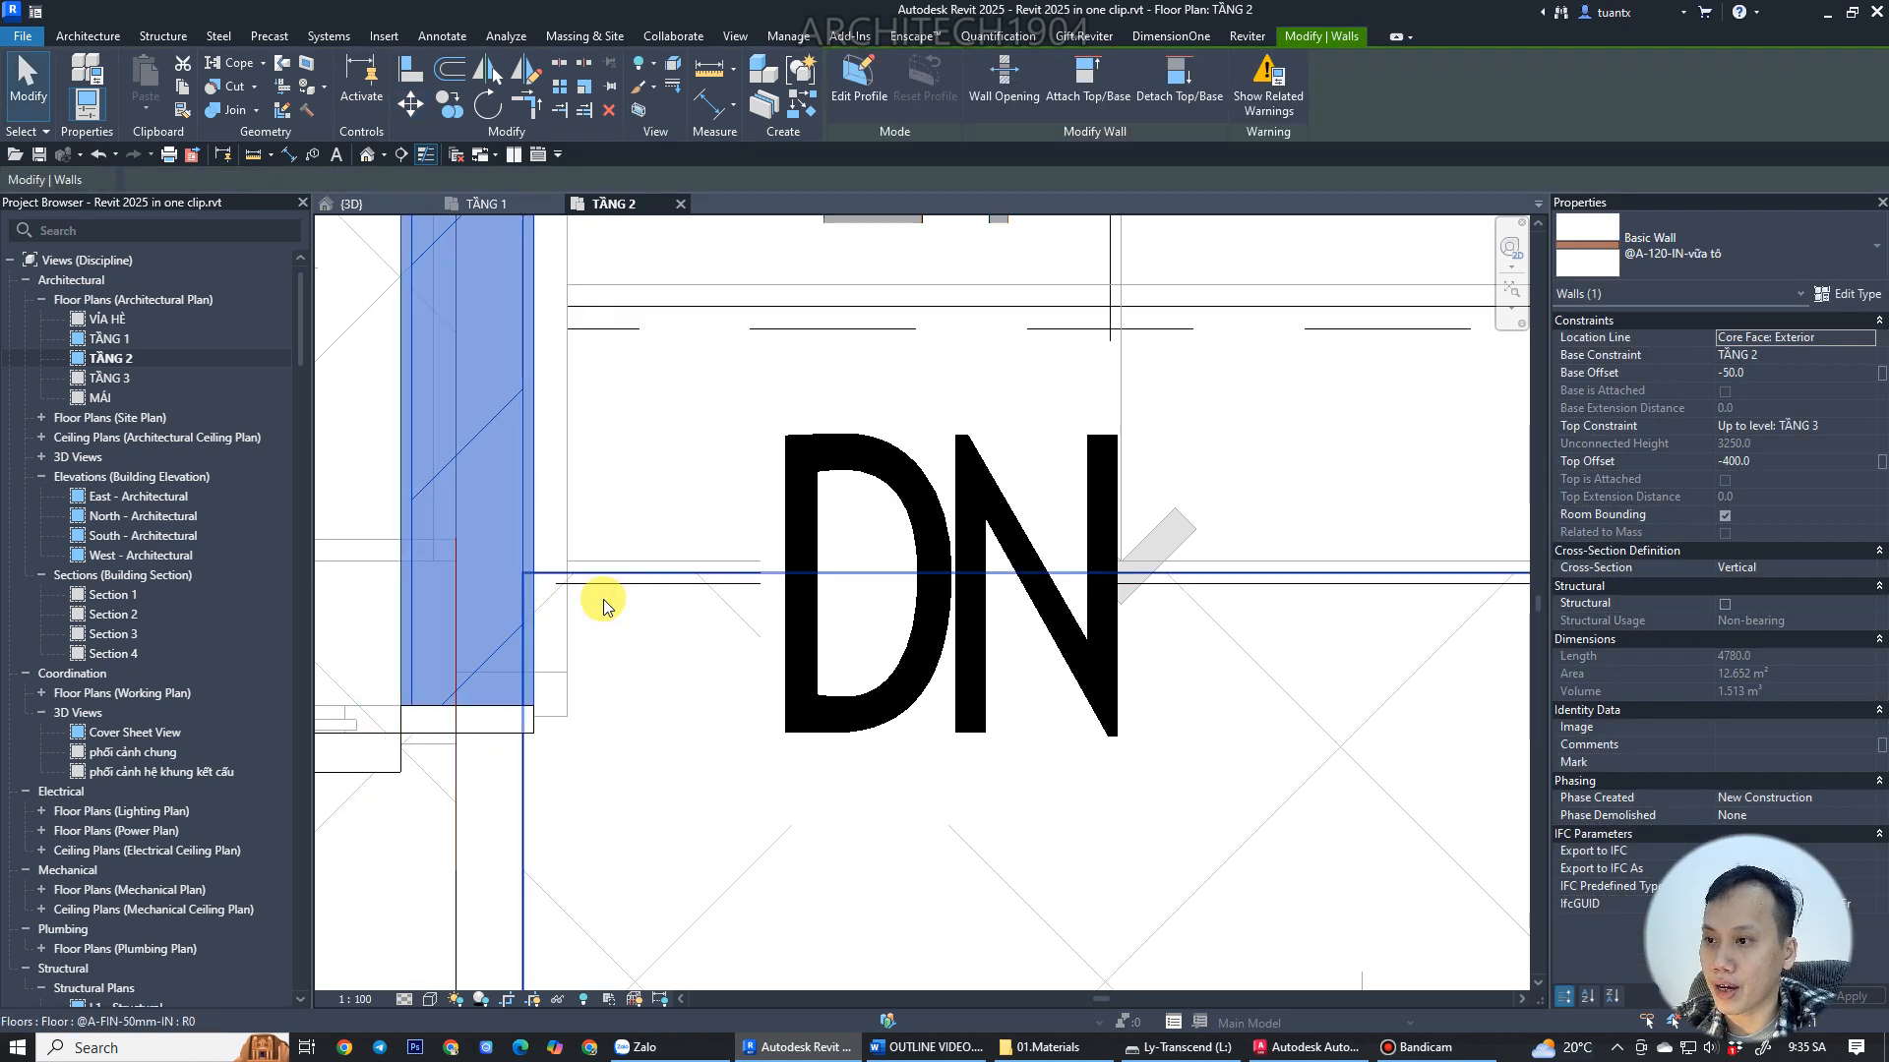
Align the stair landing's edge with the adjacent wall face in the TẦNG 2 plan.
{"action": "scroll", "coordinate": [620, 596], "scroll_direction": "down", "scroll_amount": 2}
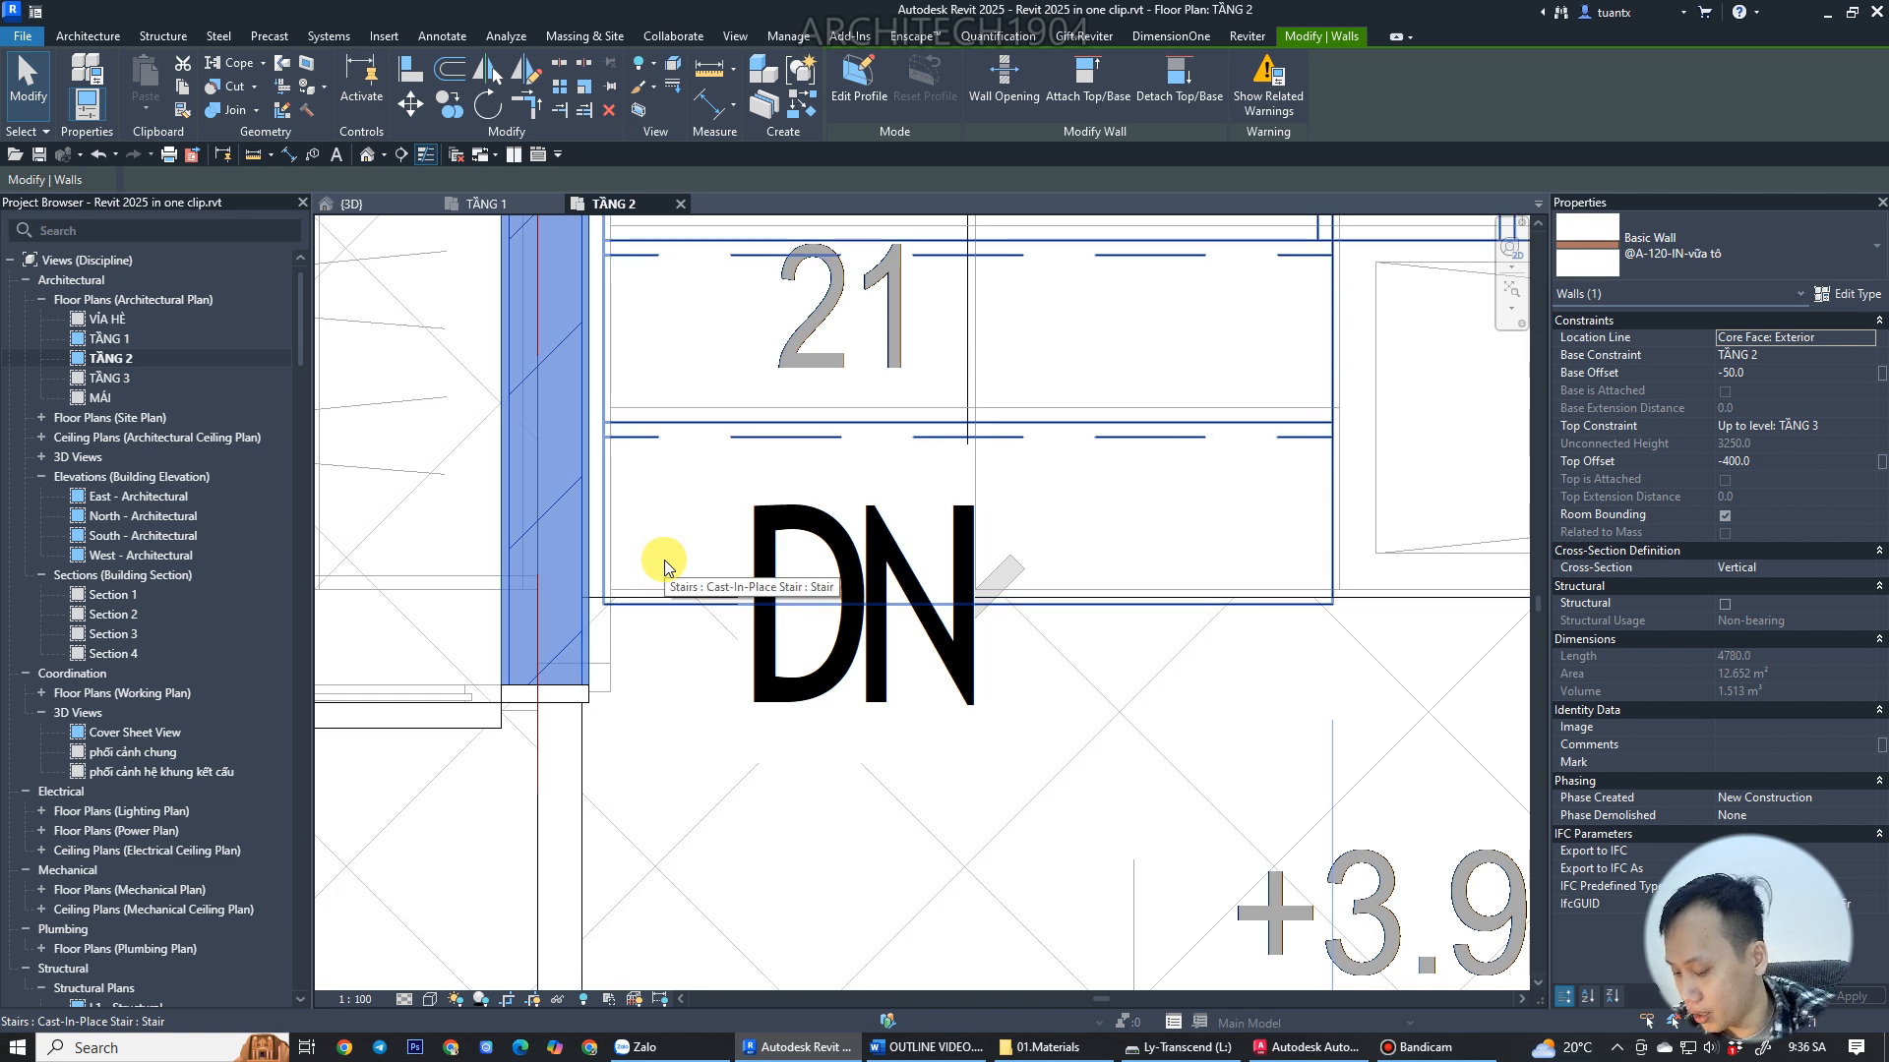
{"action": "key", "text": "l"}
{"action": "scroll", "coordinate": [605, 597], "scroll_direction": "up", "scroll_amount": 2}
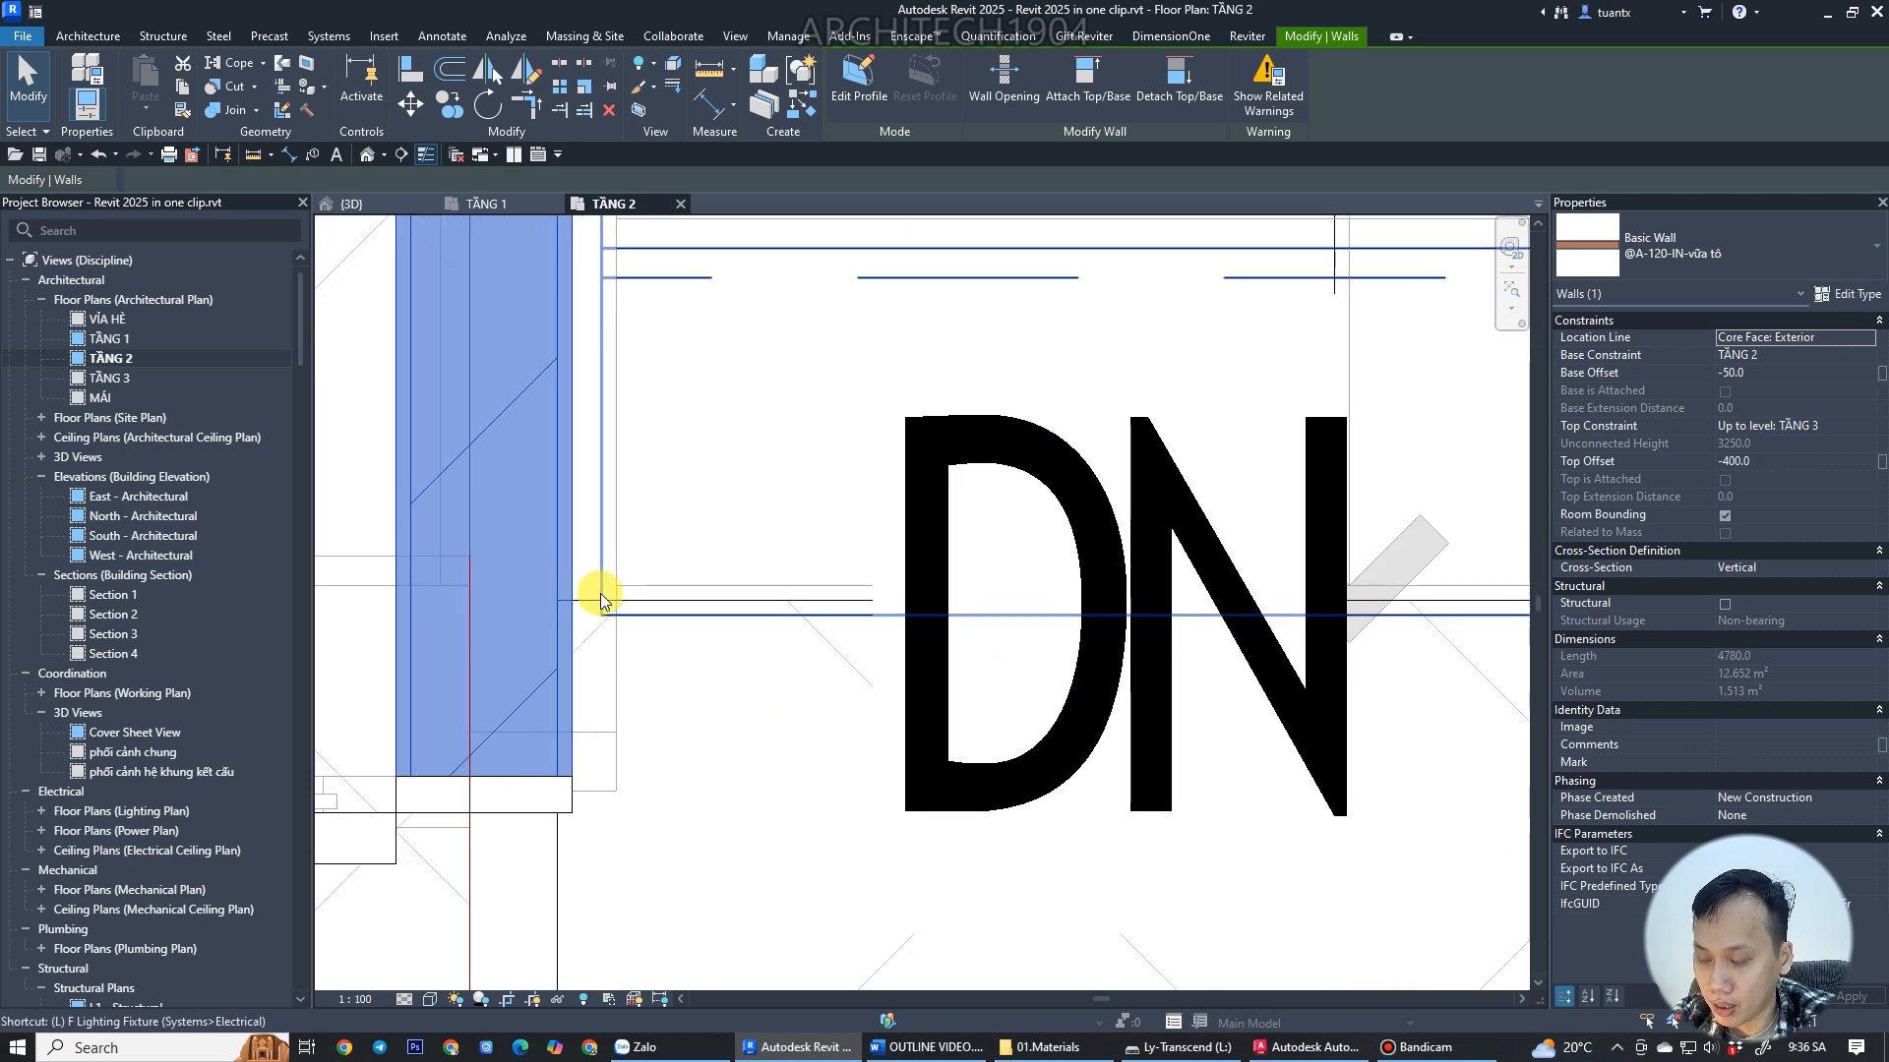
{"action": "key", "text": "Escape"}
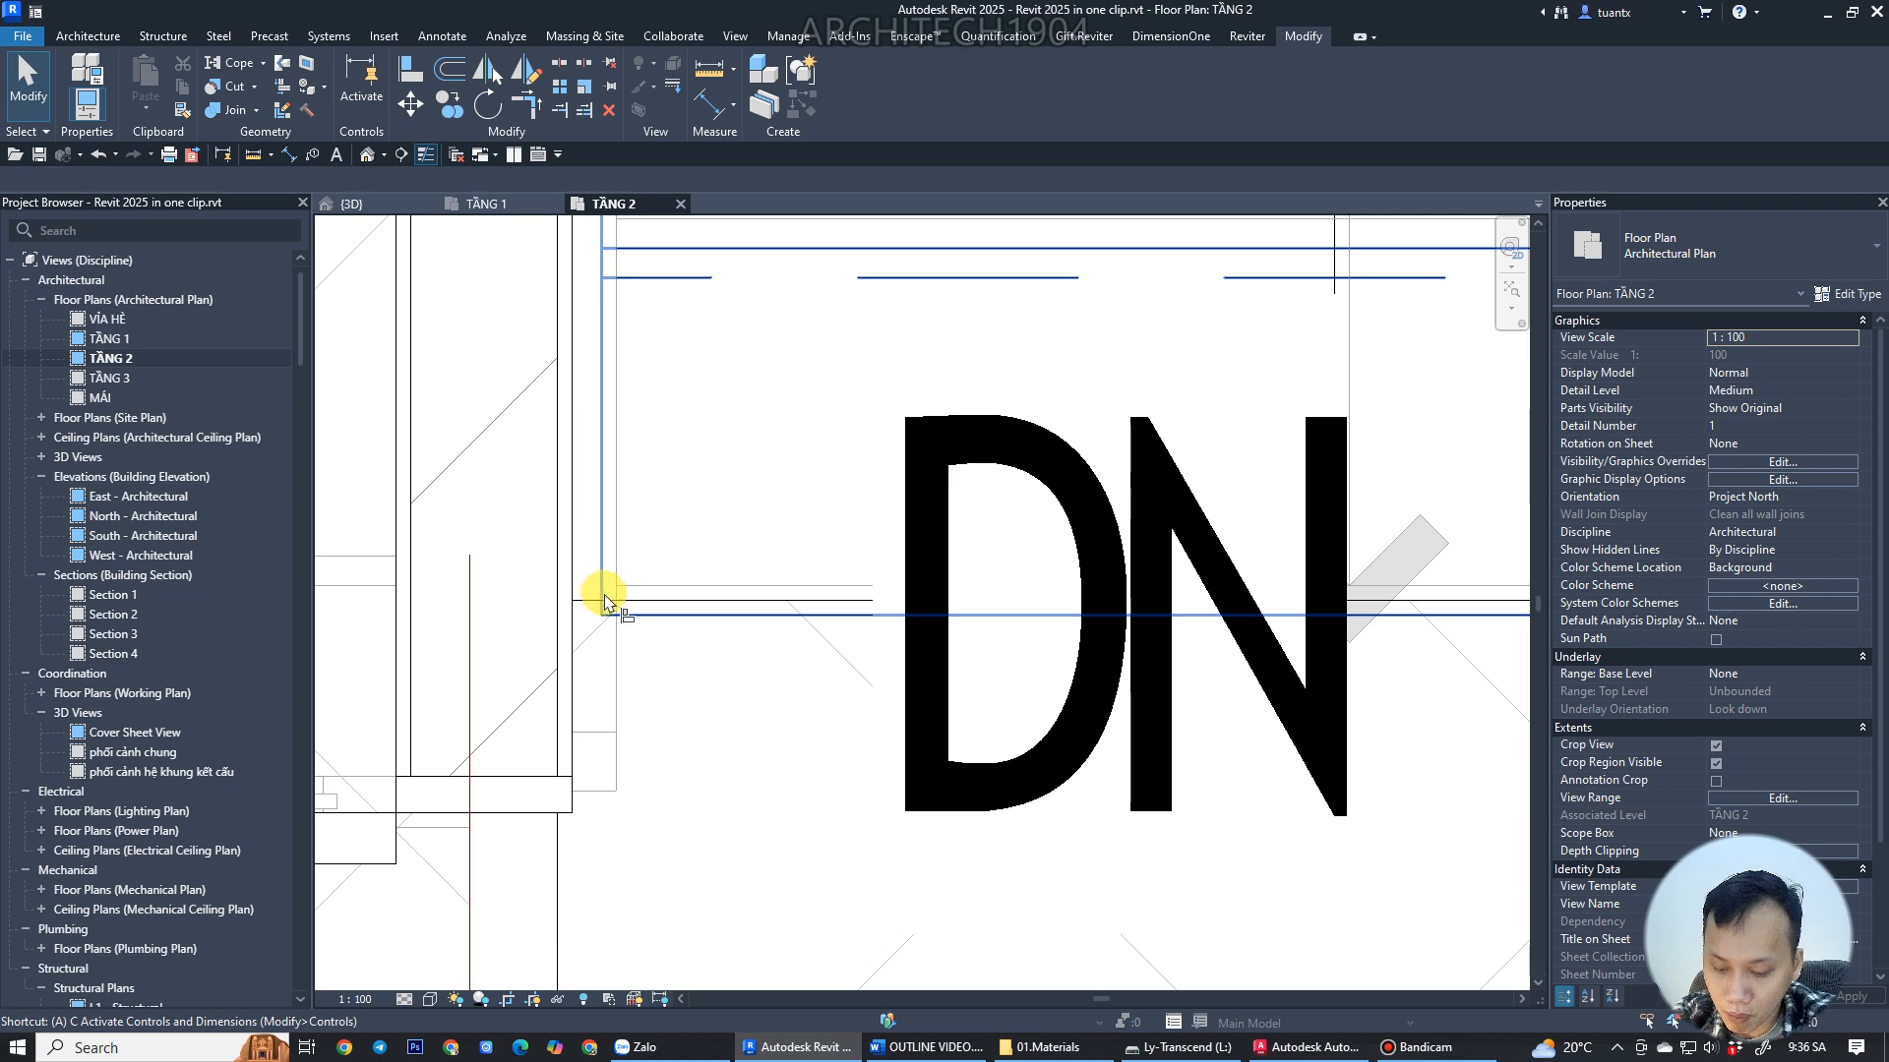
{"action": "key", "text": "a"}
{"action": "key", "text": "l"}
{"action": "left_click", "coordinate": [599, 587]}
{"action": "left_click", "coordinate": [577, 602]}
{"action": "scroll", "coordinate": [696, 595], "scroll_direction": "down", "scroll_amount": 5}
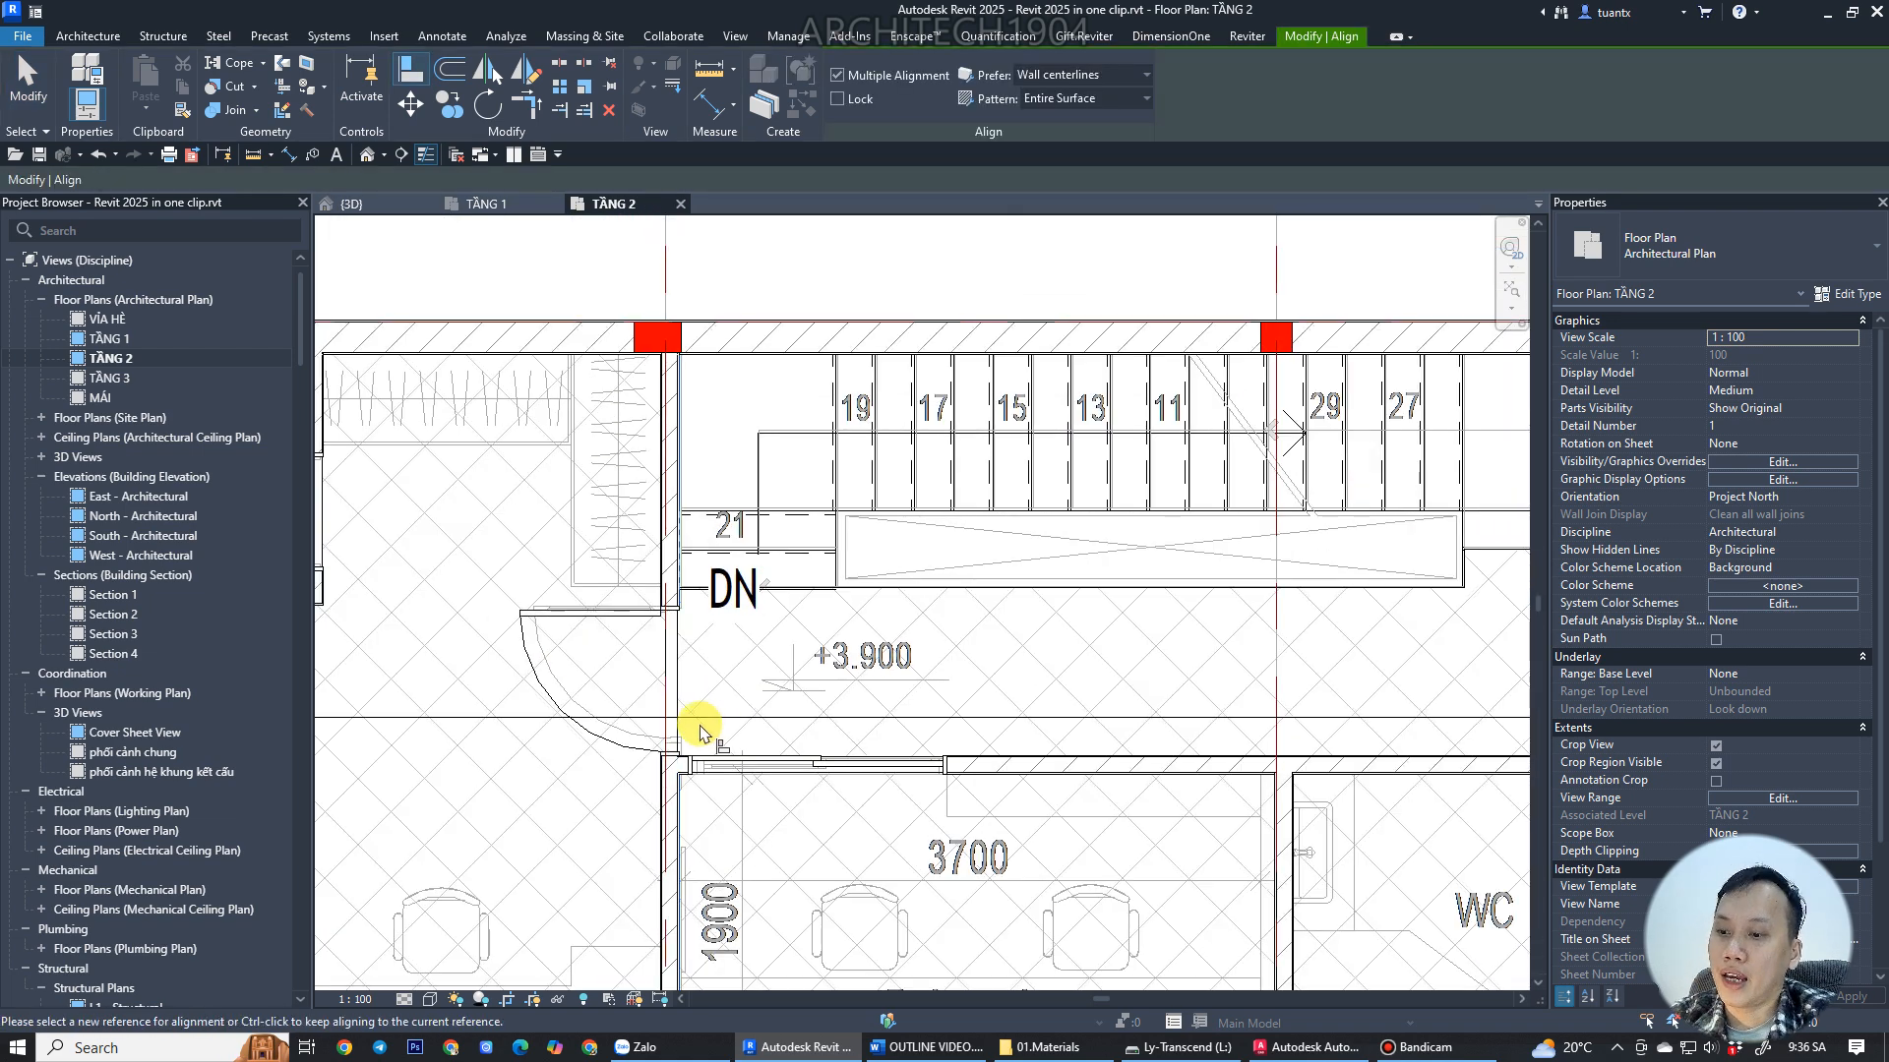
{"action": "scroll", "coordinate": [700, 732], "scroll_direction": "down", "scroll_amount": 1}
{"action": "scroll", "coordinate": [689, 423], "scroll_direction": "up", "scroll_amount": 4}
{"action": "scroll", "coordinate": [689, 462], "scroll_direction": "down", "scroll_amount": 1}
{"action": "middle_click_drag", "start_coordinate": [708, 485], "coordinate": [604, 491]}
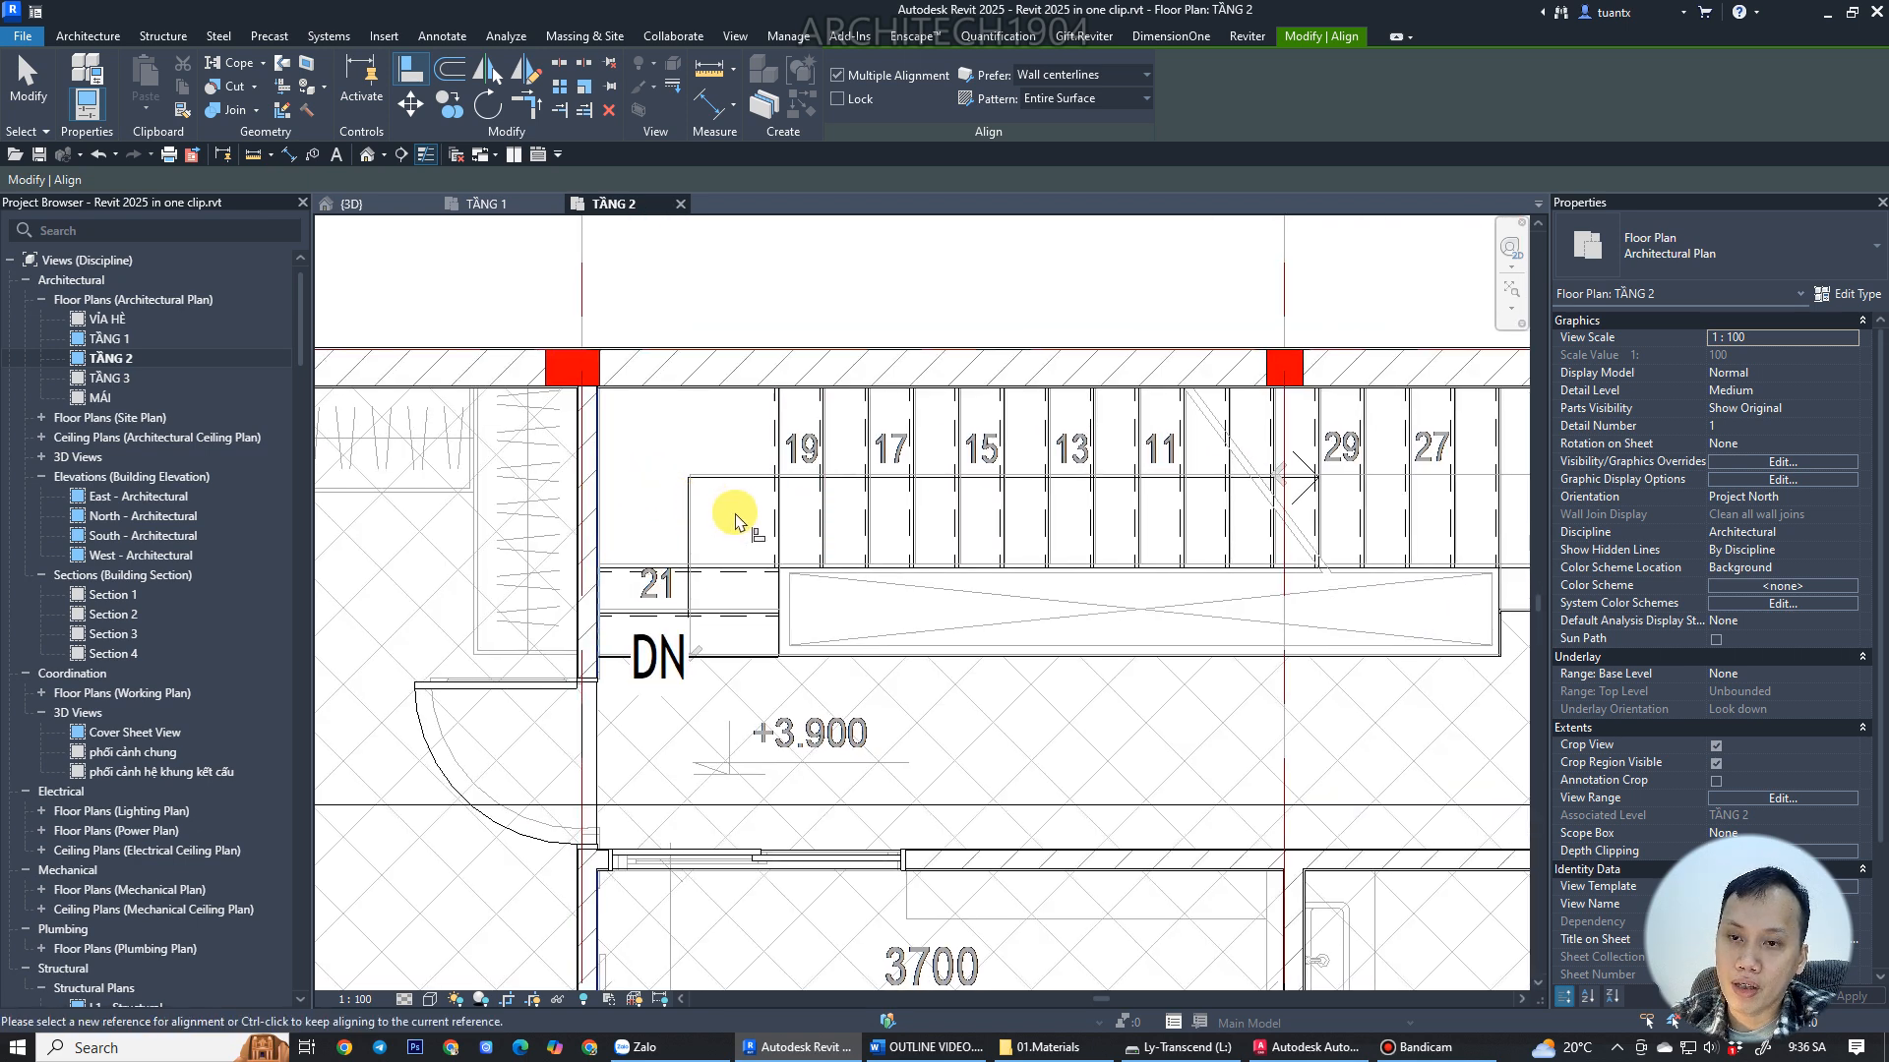
{"action": "middle_click_drag", "start_coordinate": [1230, 522], "coordinate": [841, 536]}
{"action": "scroll", "coordinate": [885, 530], "scroll_direction": "down", "scroll_amount": 1}
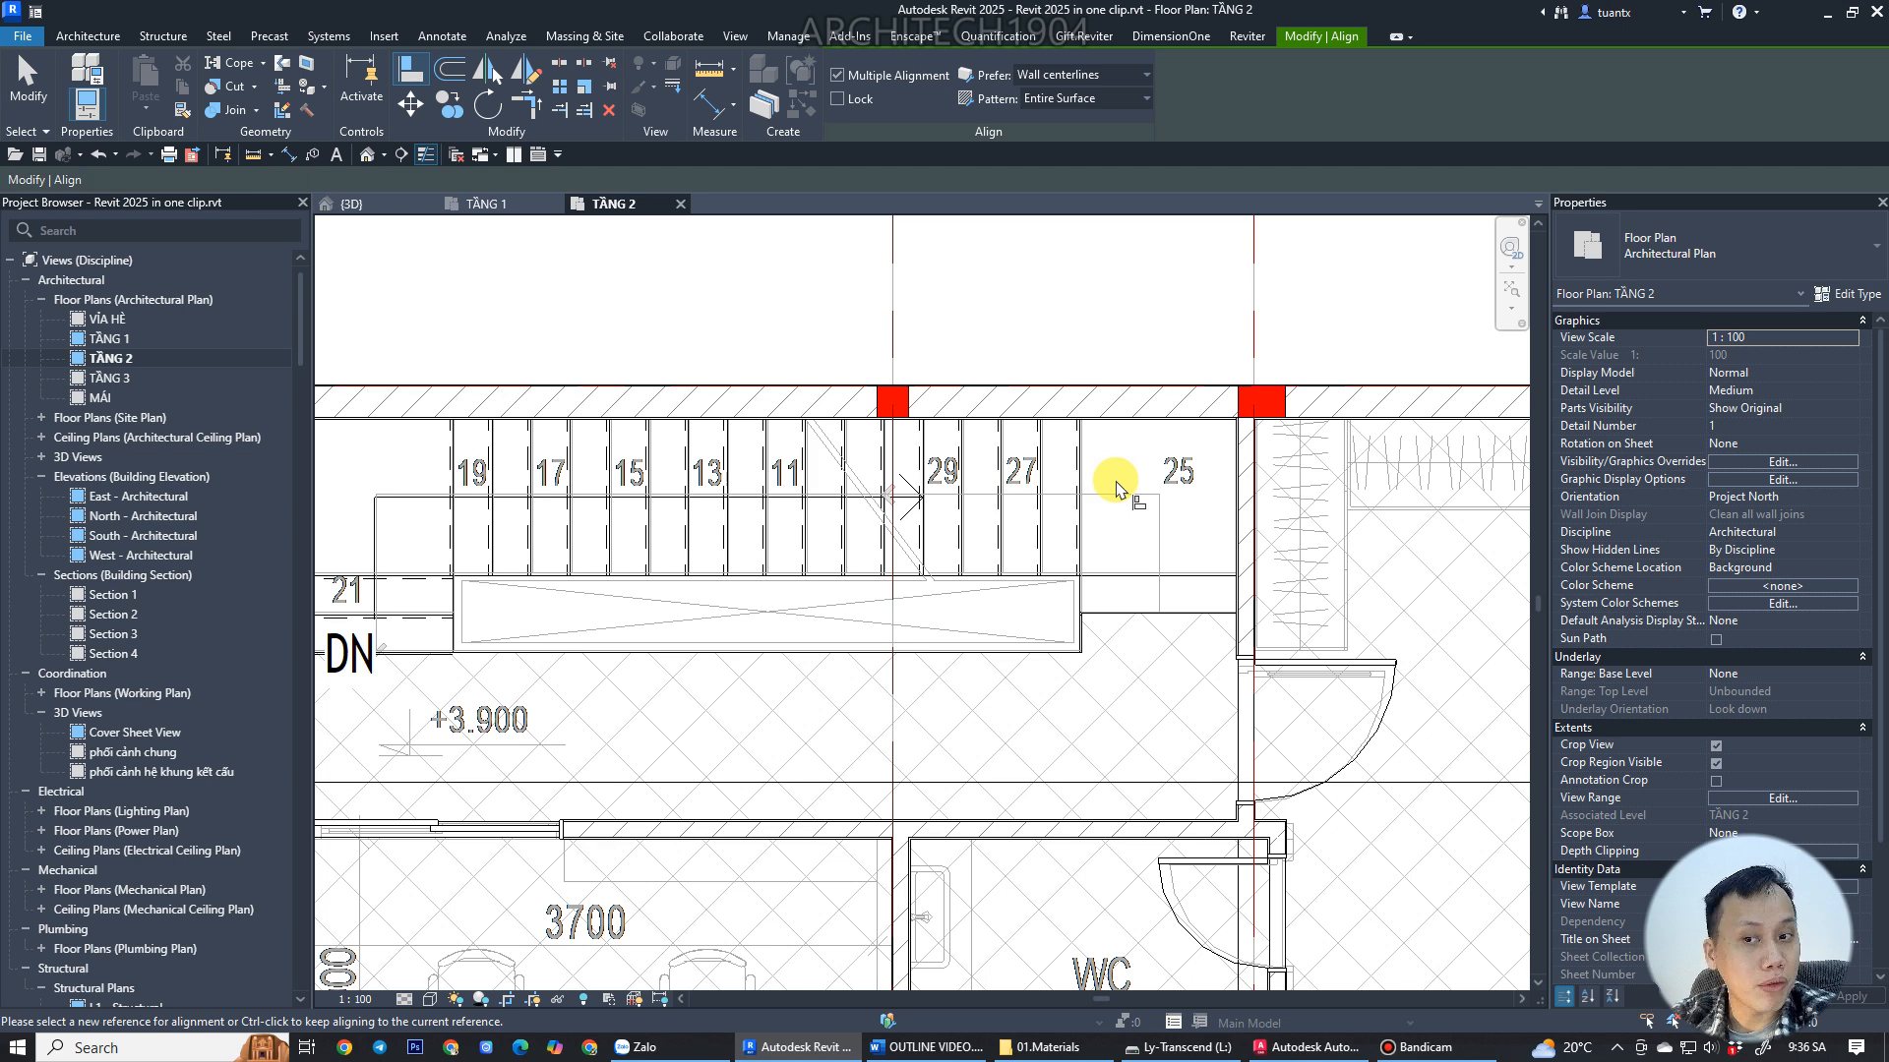
Open the TẦNG 1 plan and inspect the stair's runs and landing against the walls.
{"action": "left_click", "coordinate": [494, 203]}
{"action": "scroll", "coordinate": [689, 443], "scroll_direction": "down", "scroll_amount": 2}
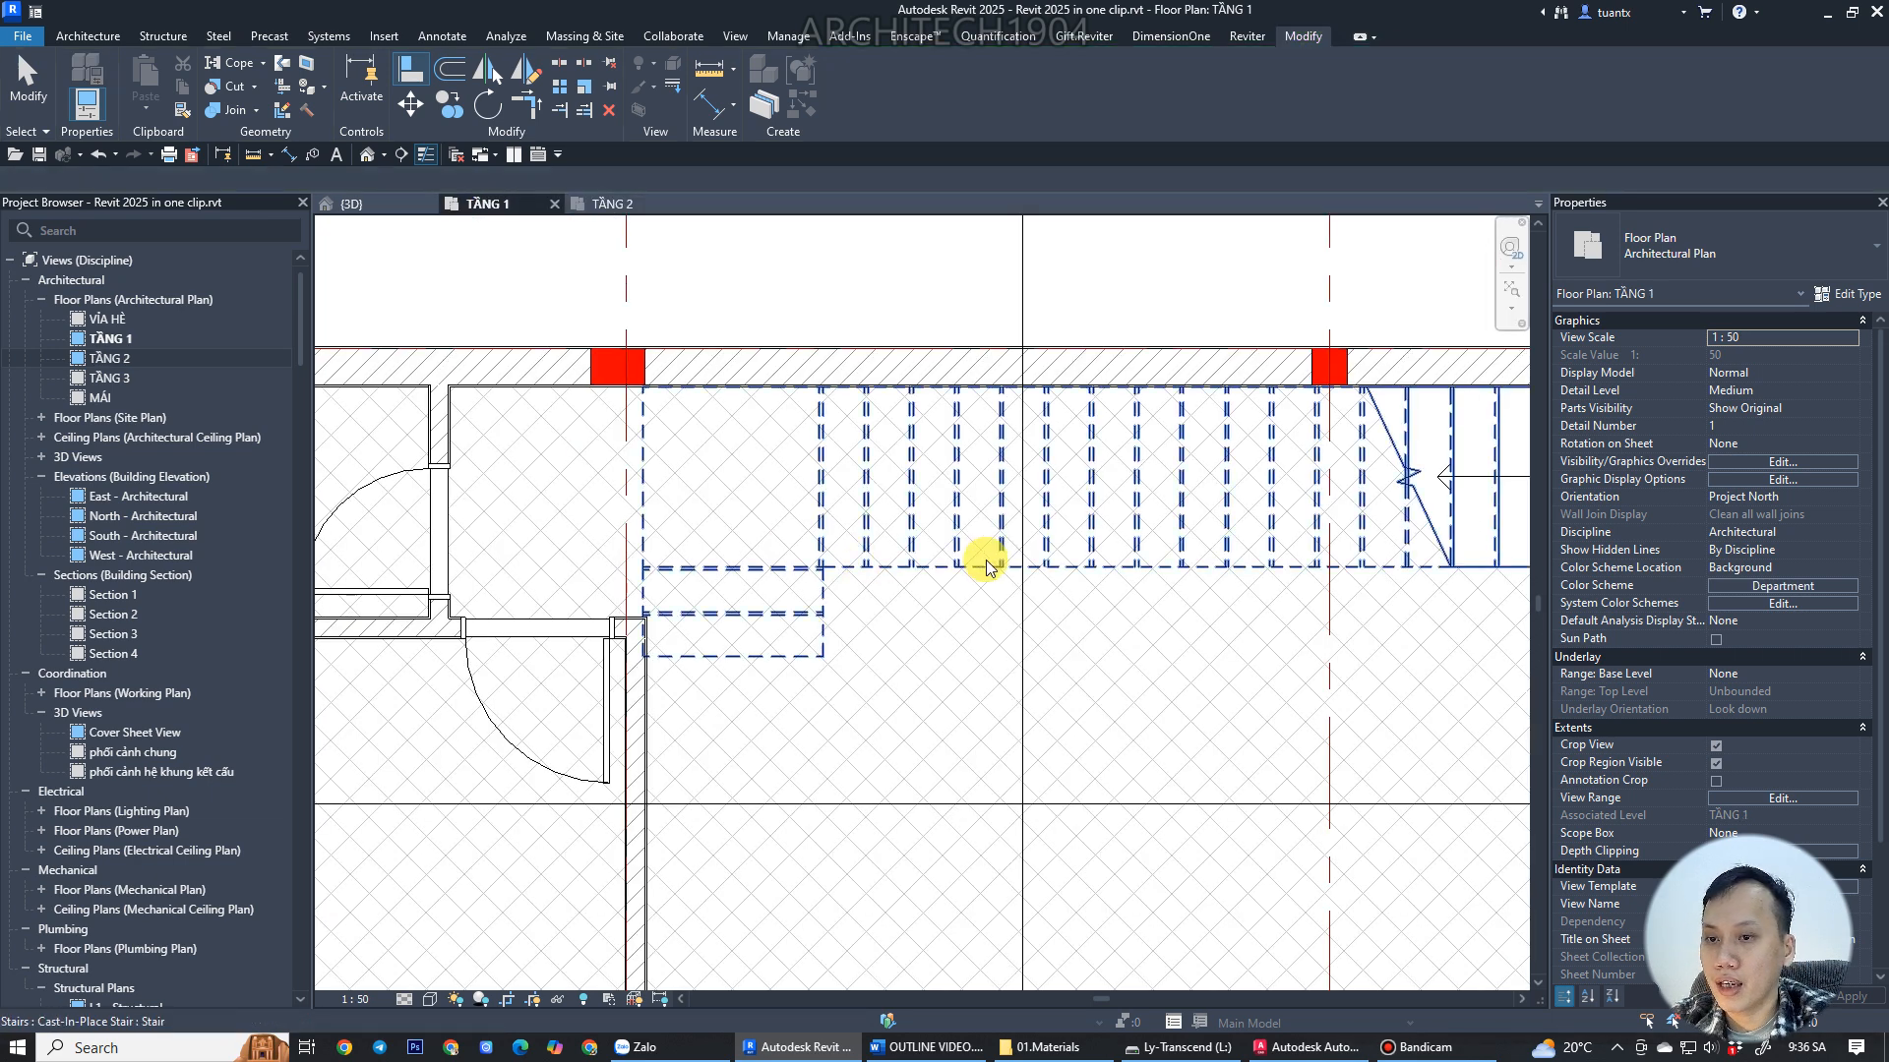
{"action": "key", "text": "Escape"}
{"action": "scroll", "coordinate": [830, 540], "scroll_direction": "down", "scroll_amount": 1}
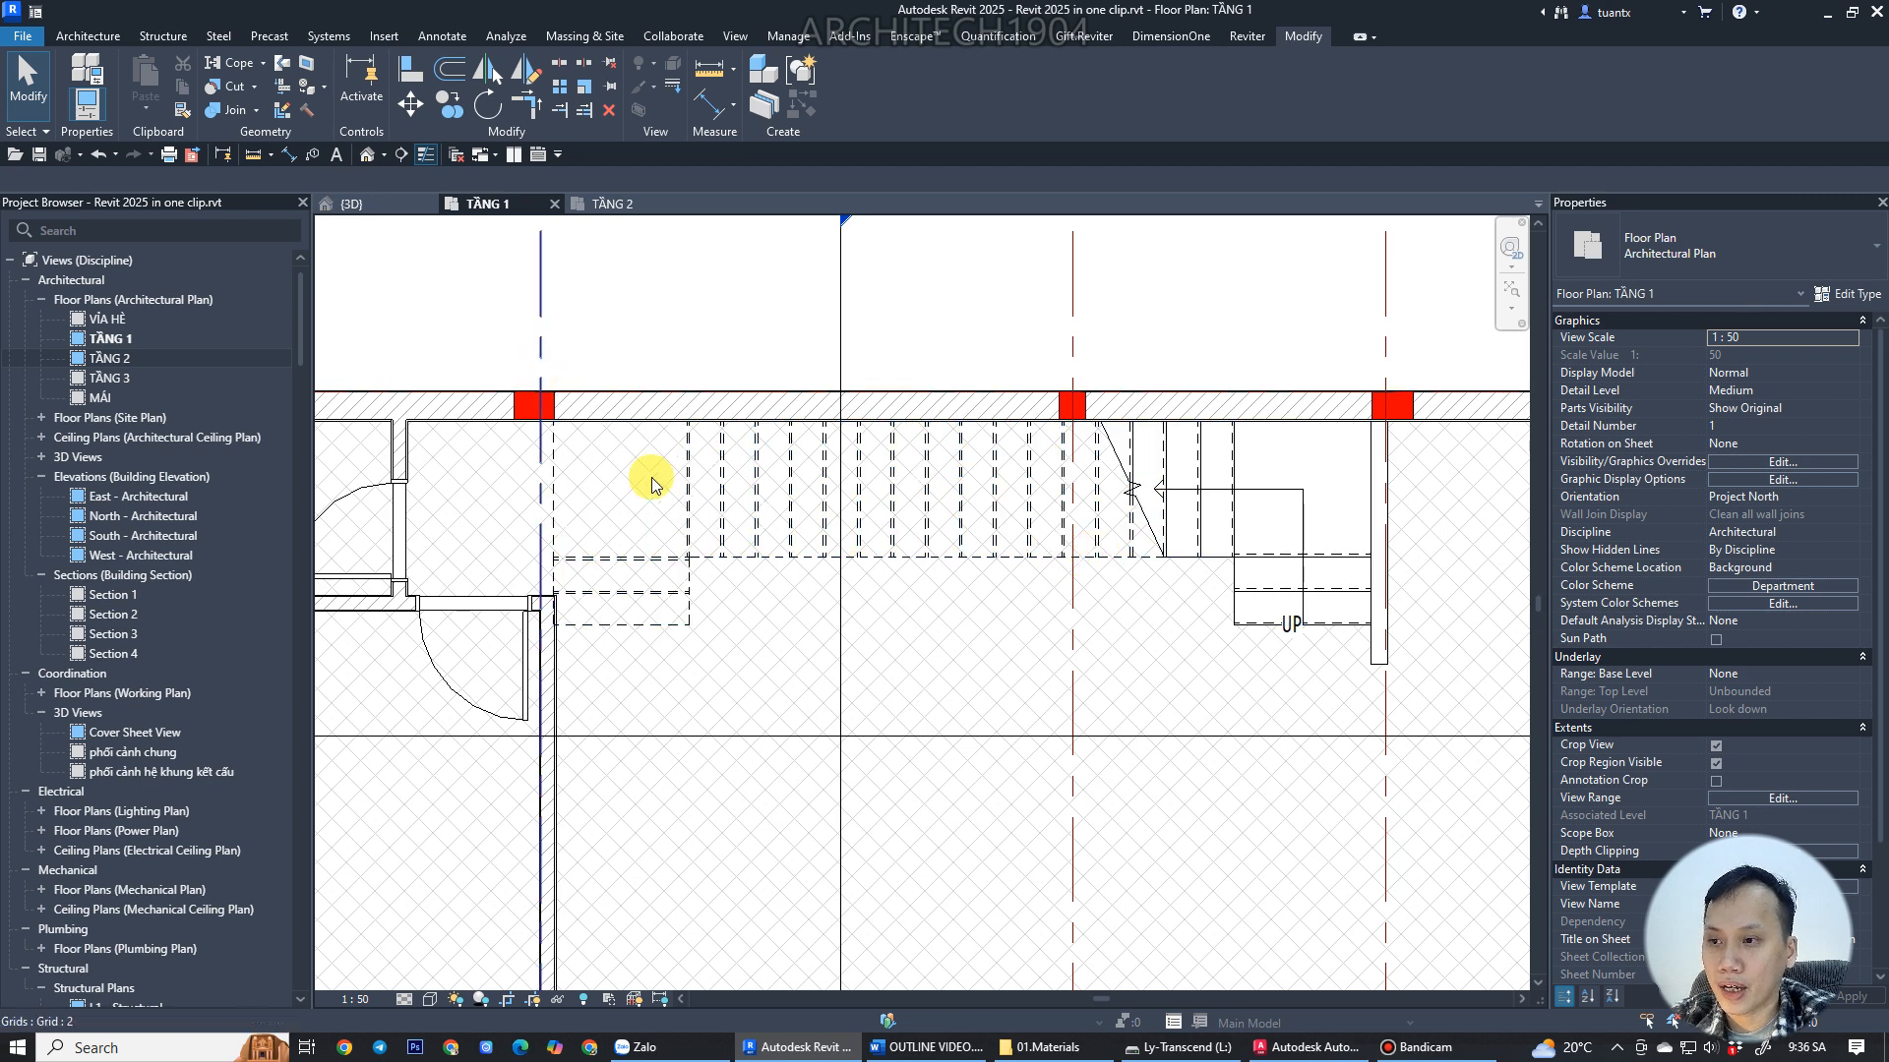
{"action": "scroll", "coordinate": [758, 503], "scroll_direction": "down", "scroll_amount": 1}
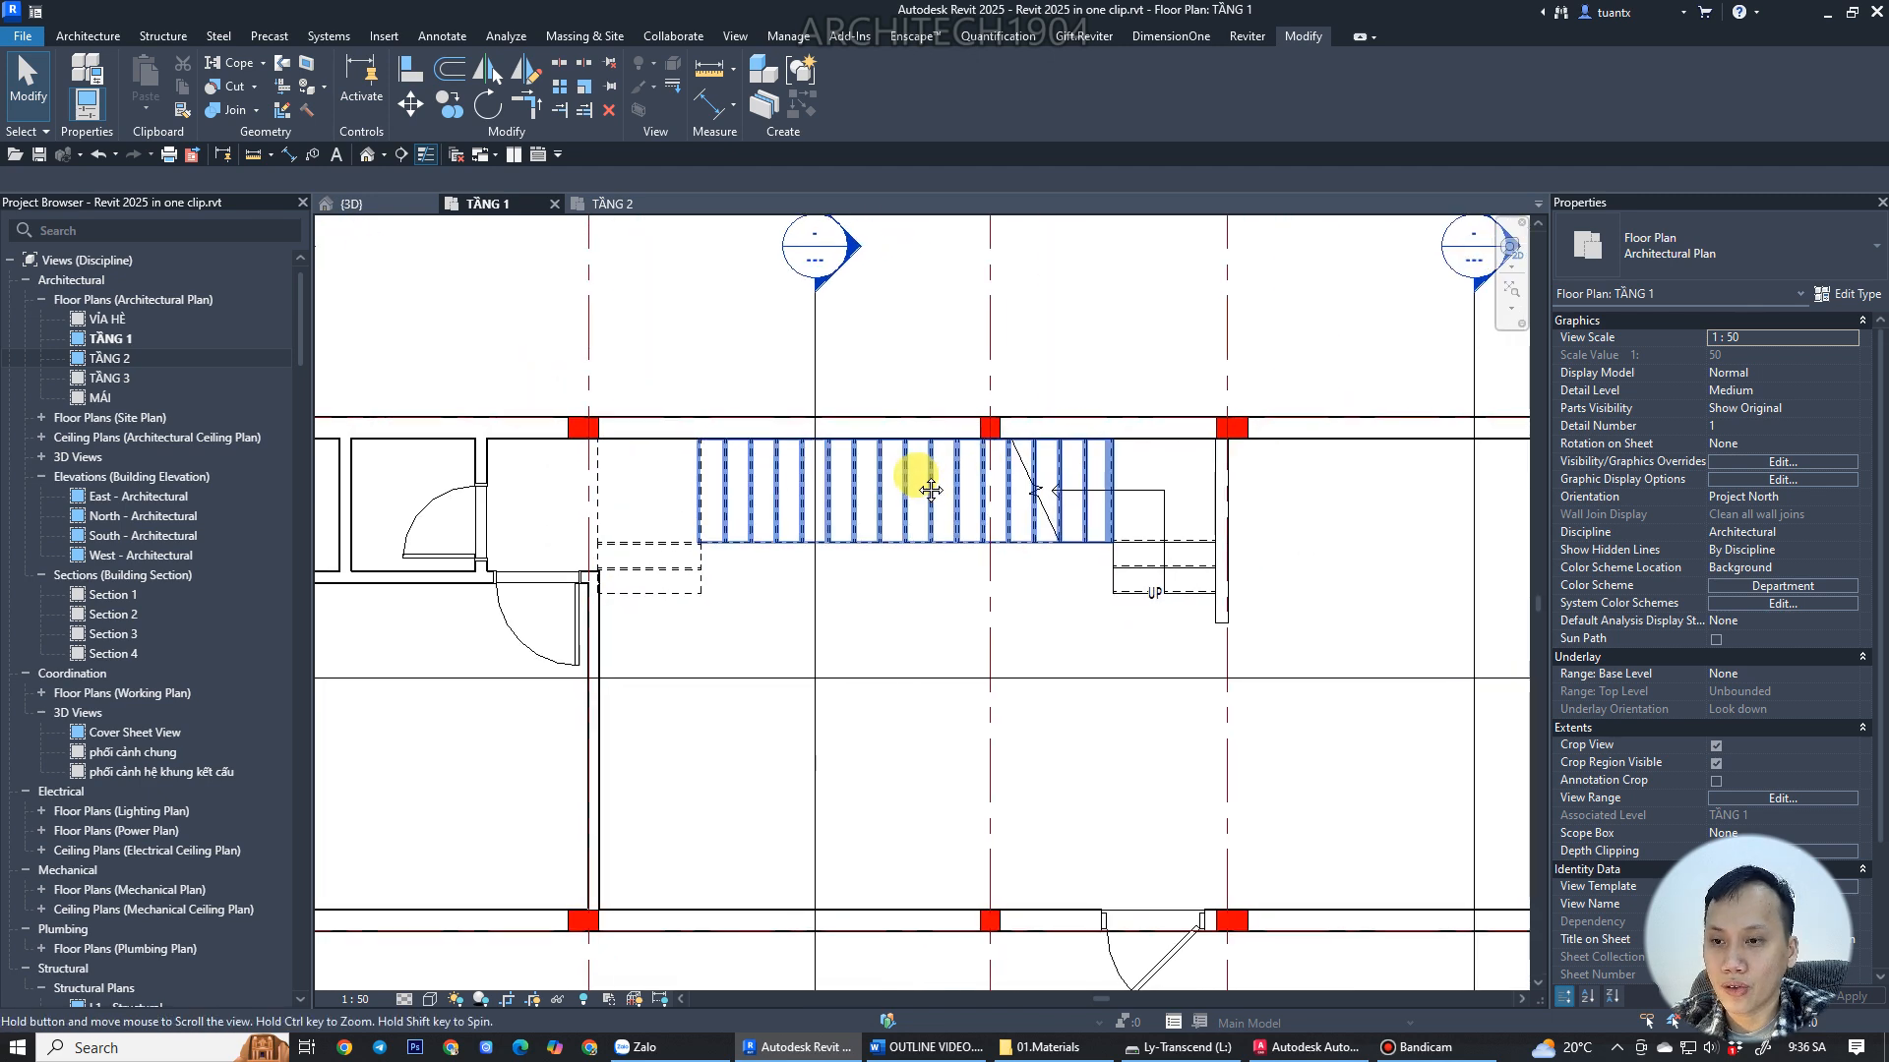
{"action": "left_click", "coordinate": [737, 504]}
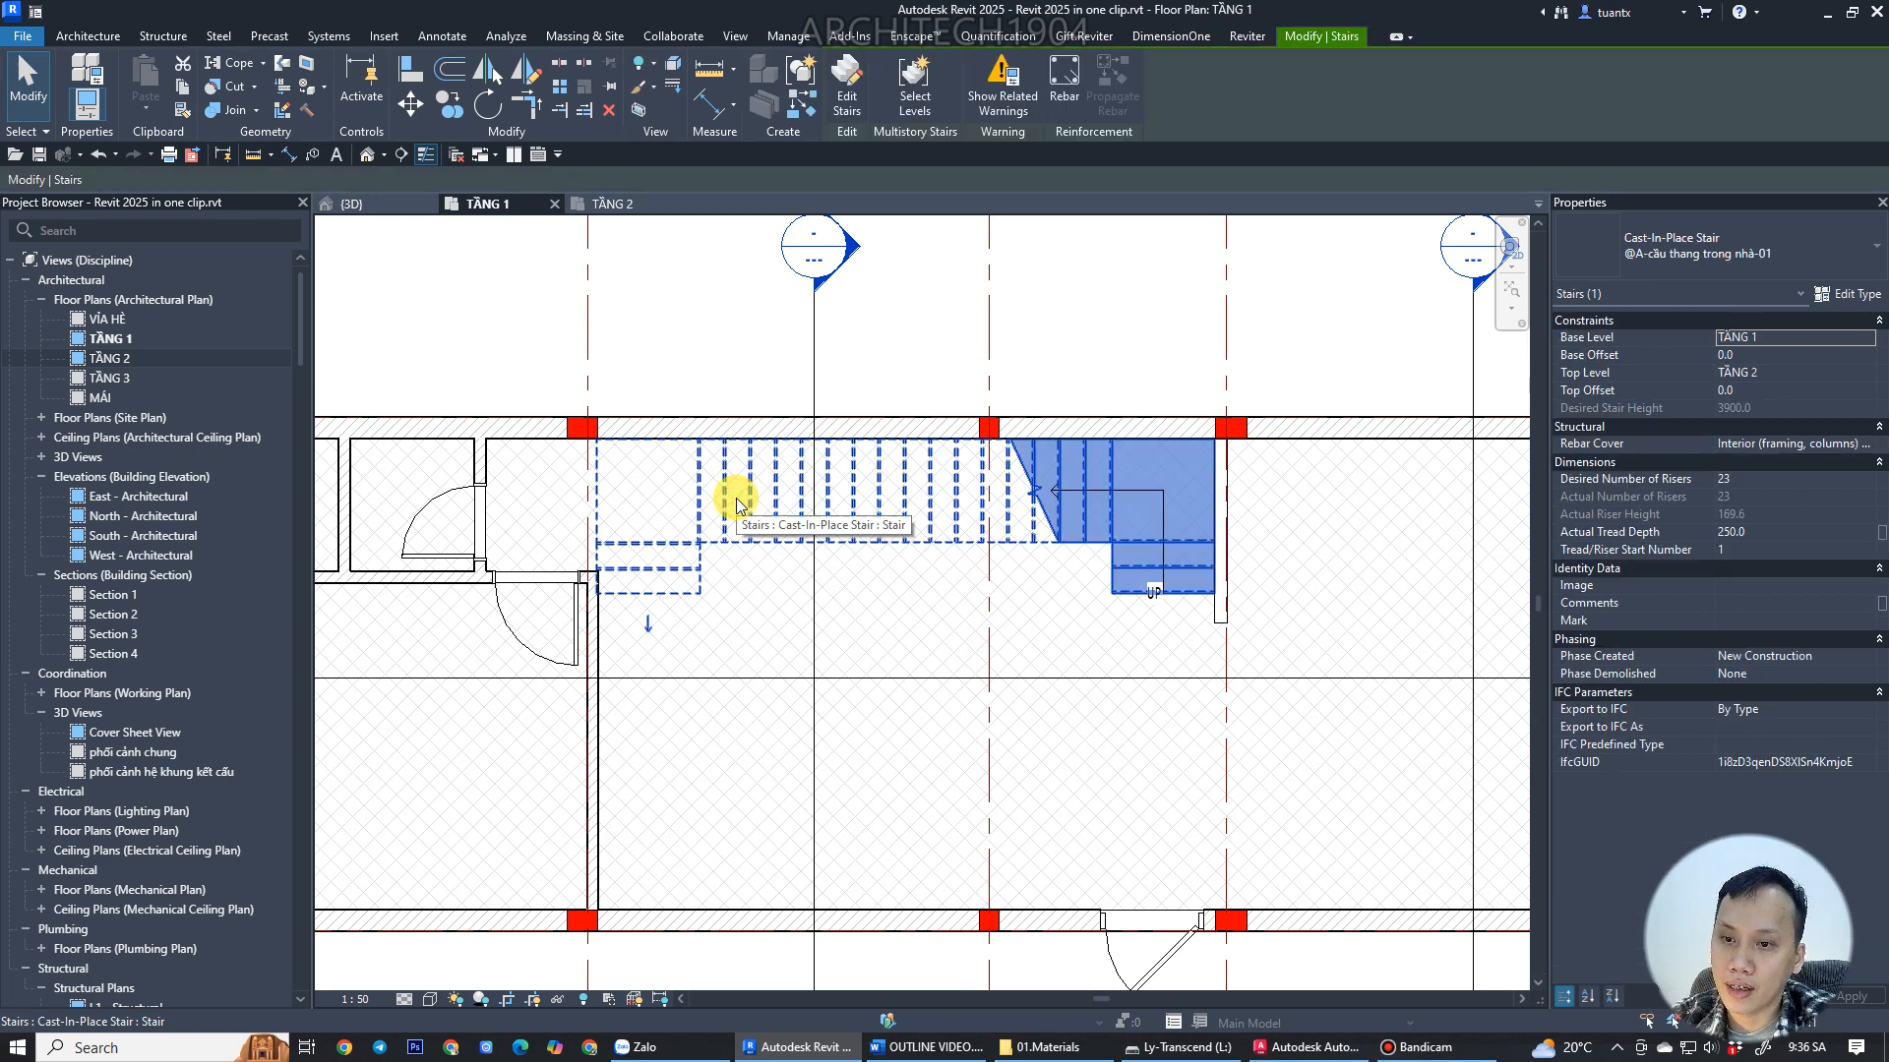
{"action": "scroll", "coordinate": [650, 526], "scroll_direction": "up", "scroll_amount": 2}
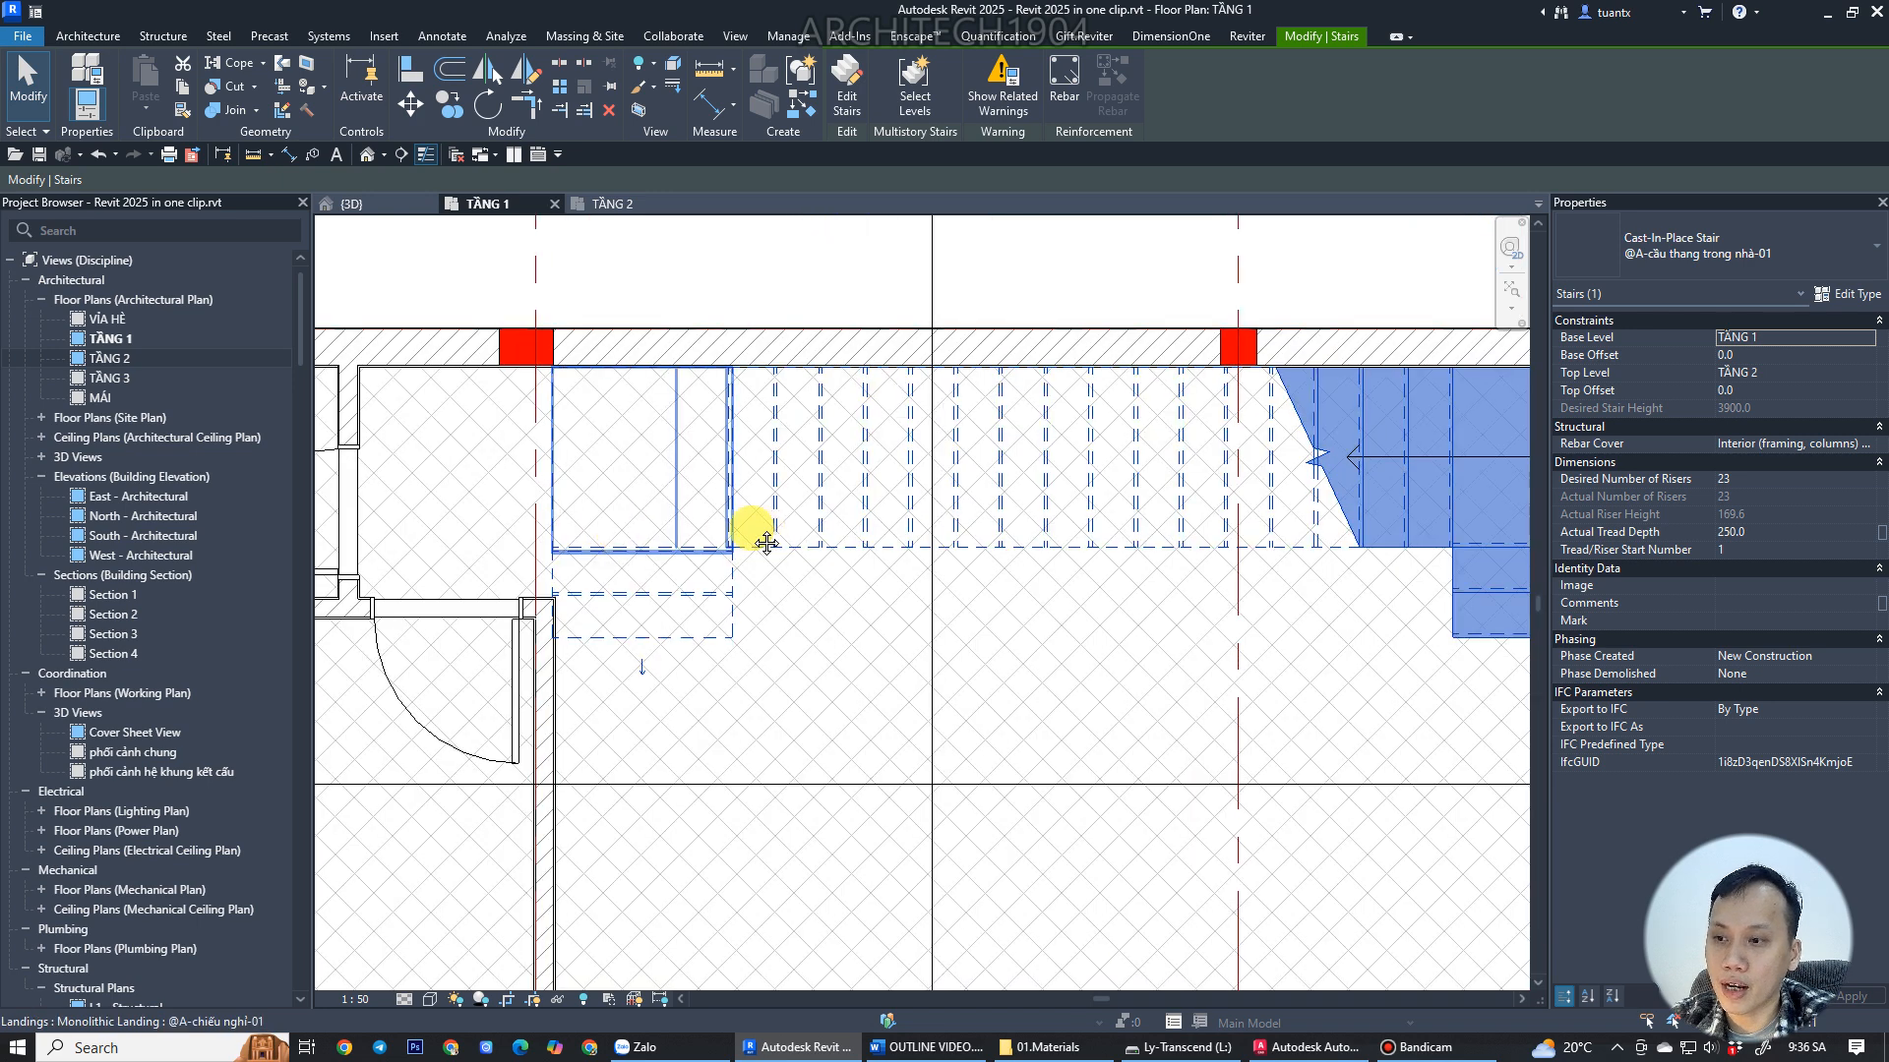
{"action": "scroll", "coordinate": [763, 531], "scroll_direction": "down", "scroll_amount": 1}
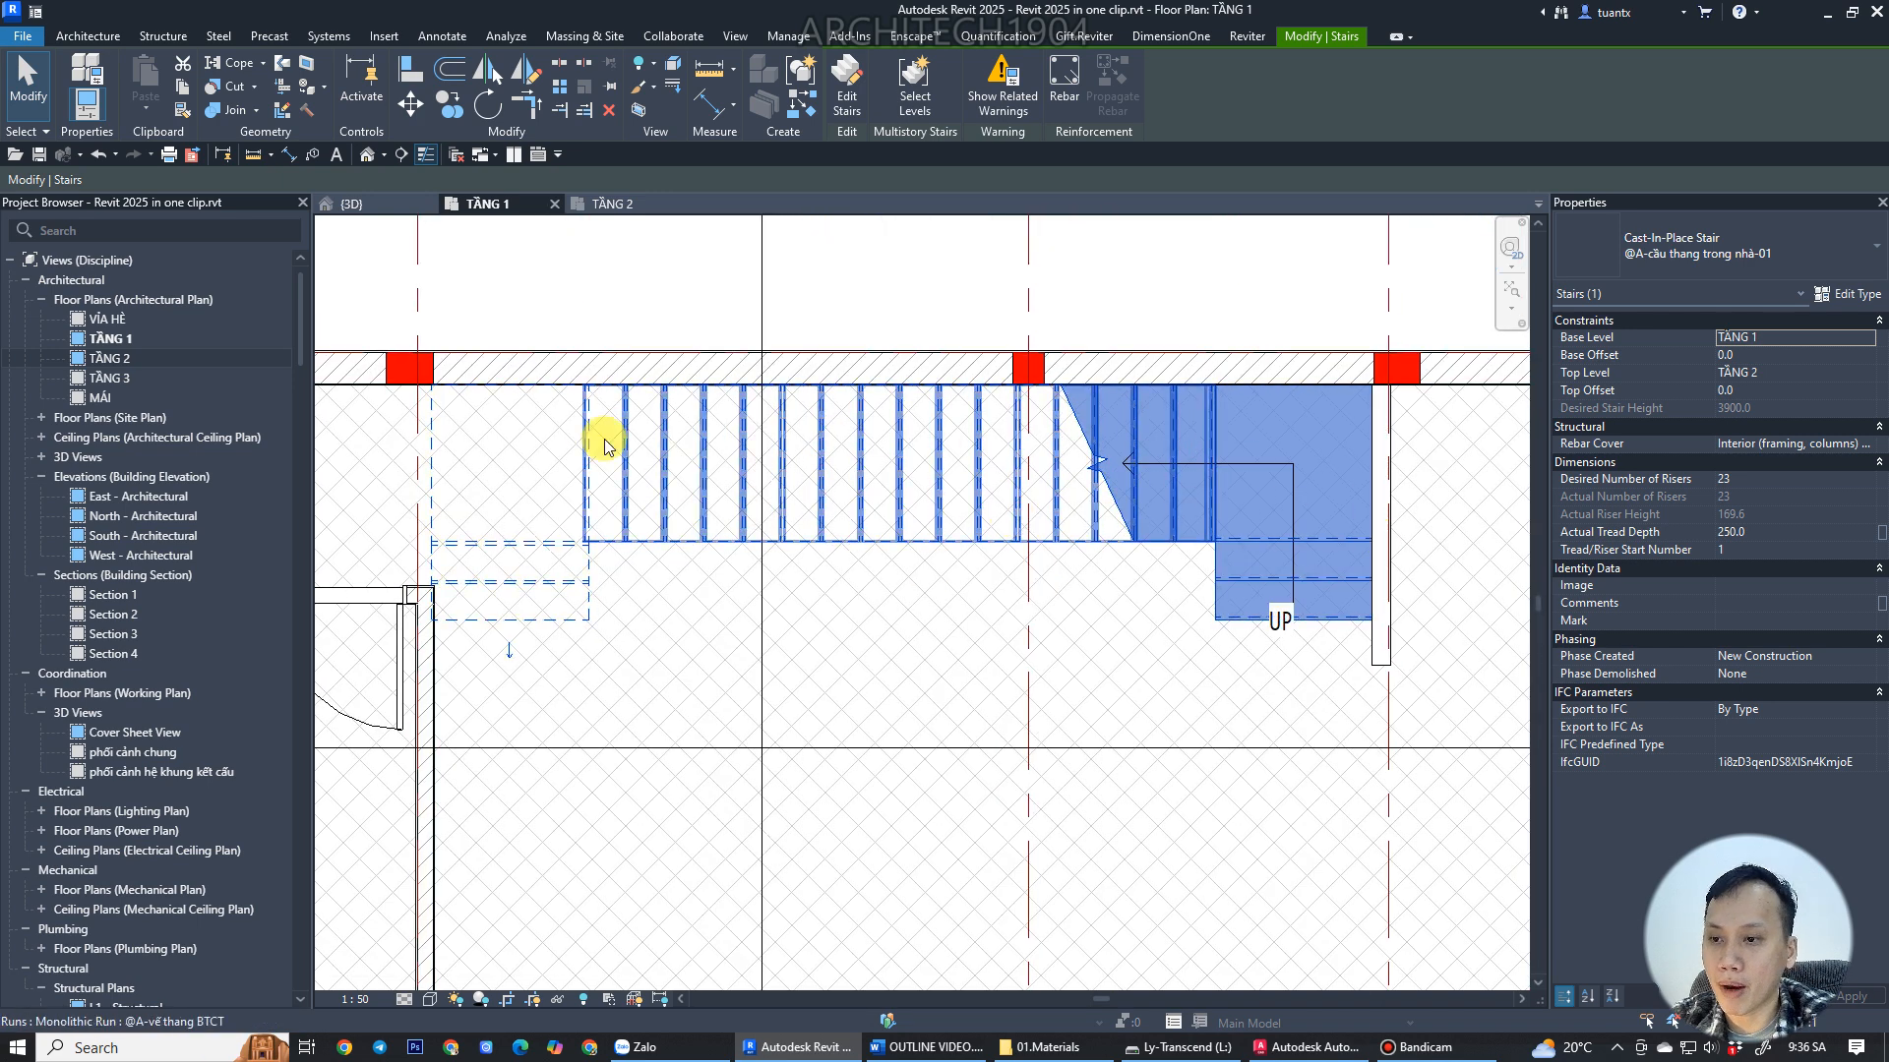
{"action": "scroll", "coordinate": [1392, 600], "scroll_direction": "up", "scroll_amount": 2}
{"action": "scroll", "coordinate": [1200, 588], "scroll_direction": "down", "scroll_amount": 1}
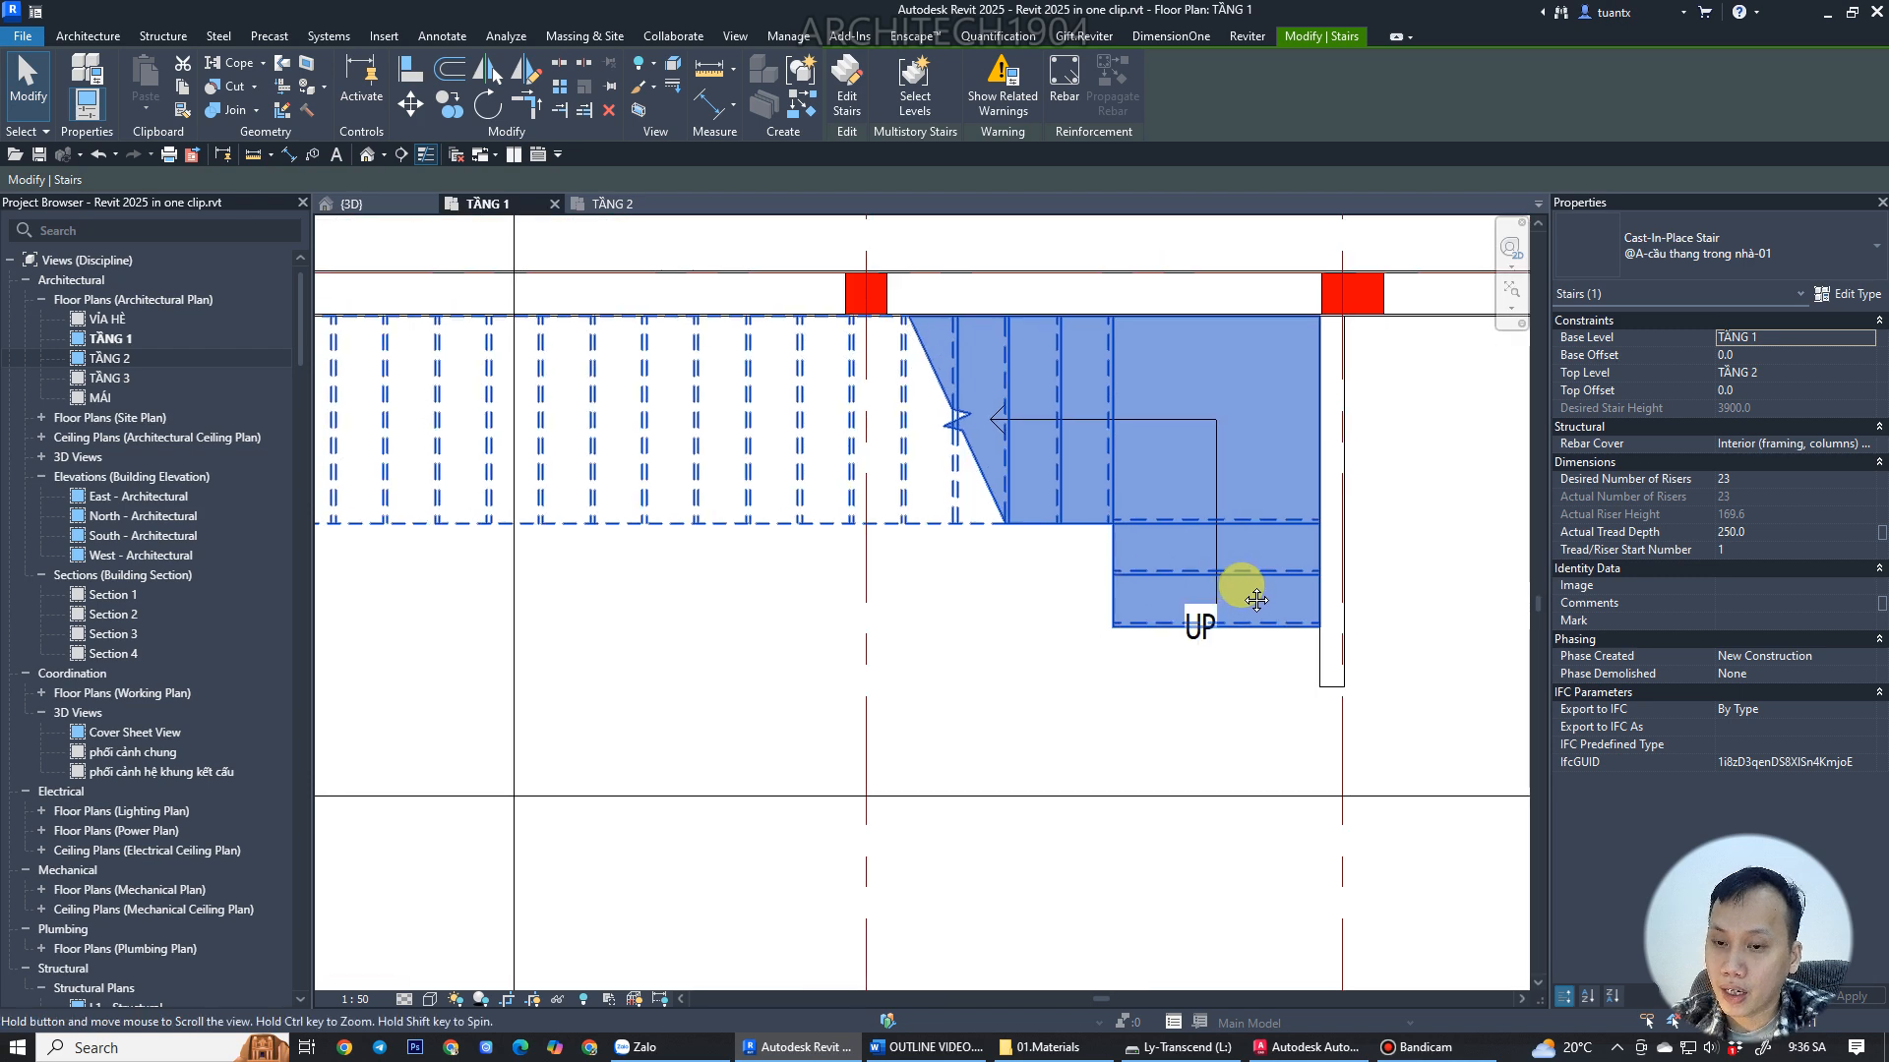
{"action": "middle_click_drag", "start_coordinate": [1239, 588], "coordinate": [1392, 575]}
{"action": "middle_click_drag", "start_coordinate": [557, 469], "coordinate": [746, 485]}
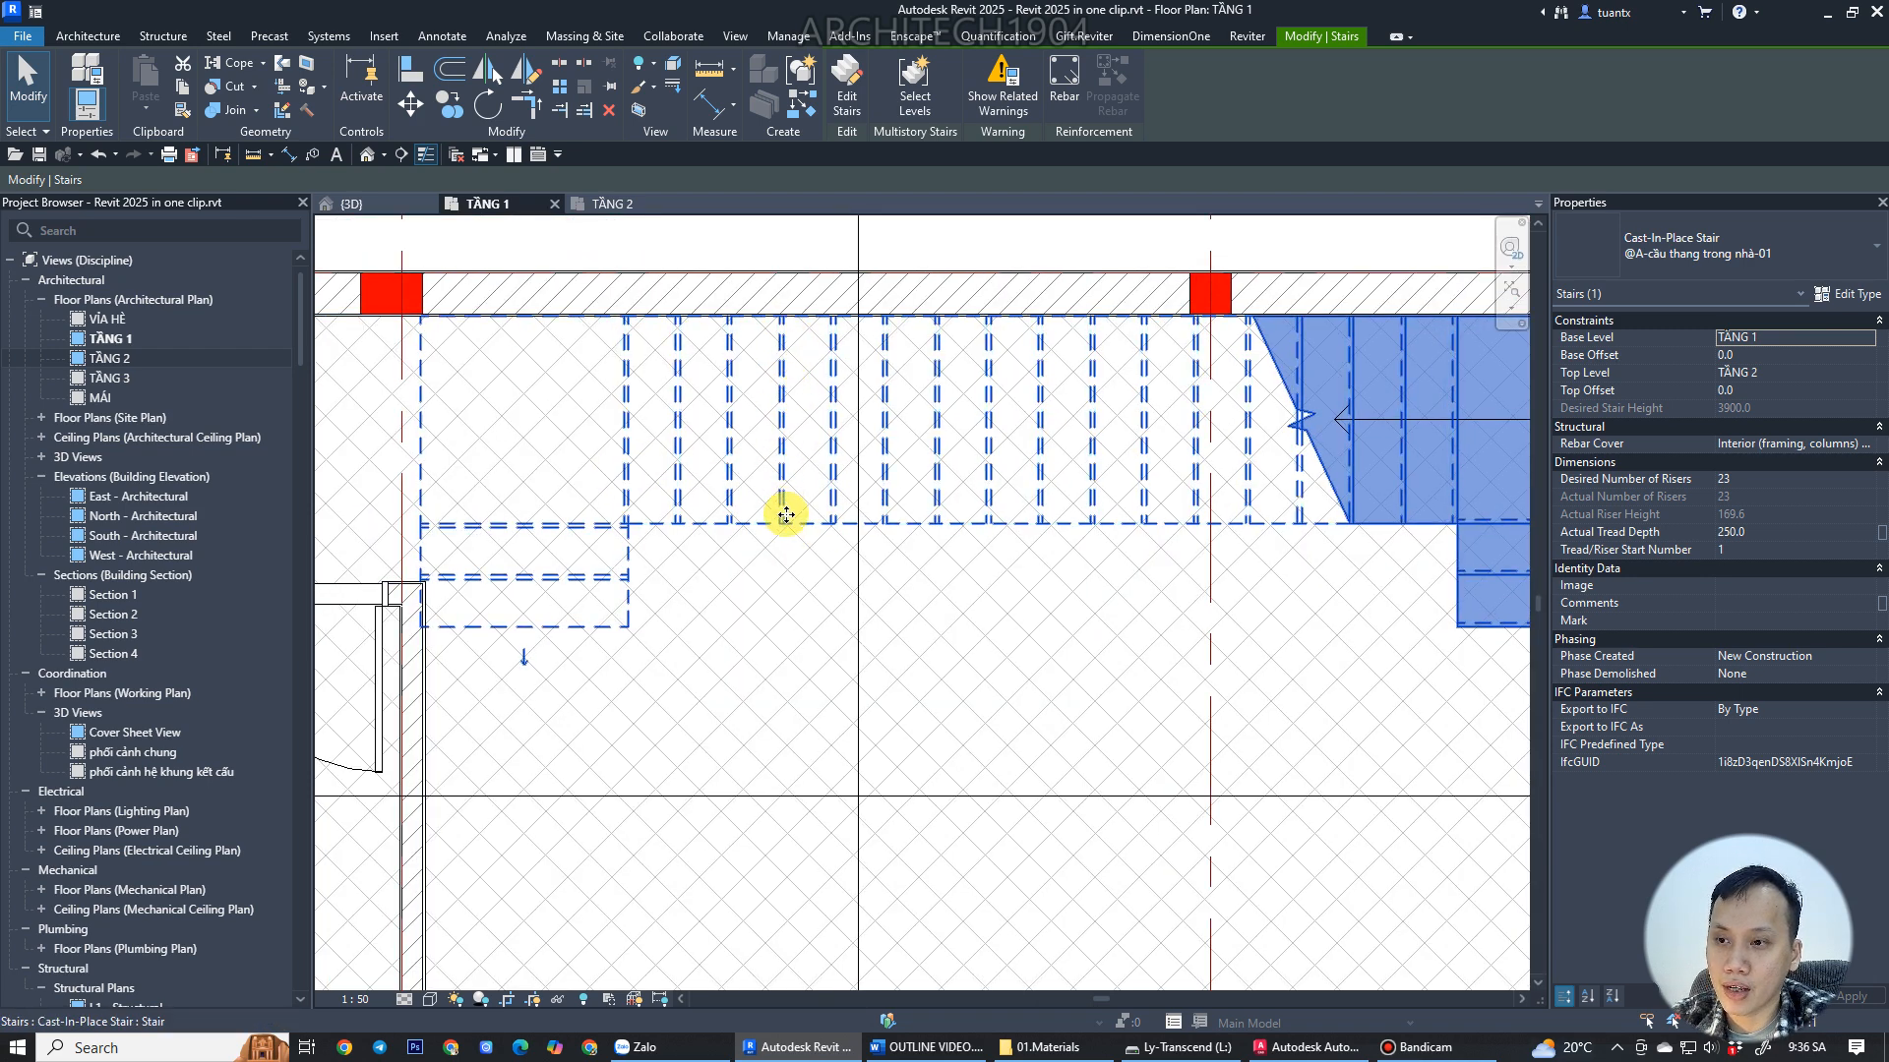
{"action": "middle_click_drag", "start_coordinate": [1082, 497], "coordinate": [696, 484]}
{"action": "scroll", "coordinate": [1245, 516], "scroll_direction": "up", "scroll_amount": 2}
{"action": "scroll", "coordinate": [1252, 520], "scroll_direction": "down", "scroll_amount": 2}
{"action": "middle_click_drag", "start_coordinate": [941, 534], "coordinate": [620, 485]}
{"action": "scroll", "coordinate": [620, 485], "scroll_direction": "up", "scroll_amount": 1}
{"action": "scroll", "coordinate": [619, 493], "scroll_direction": "down", "scroll_amount": 1}
{"action": "scroll", "coordinate": [662, 578], "scroll_direction": "up", "scroll_amount": 3}
{"action": "scroll", "coordinate": [651, 655], "scroll_direction": "up", "scroll_amount": 2}
{"action": "scroll", "coordinate": [651, 654], "scroll_direction": "down", "scroll_amount": 2}
{"action": "mouse_move", "coordinate": [717, 624]}
{"action": "middle_mouse_down"}
{"action": "mouse_move", "coordinate": [422, 590]}
{"action": "mouse_move", "coordinate": [561, 593]}
{"action": "middle_mouse_up"}
{"action": "scroll", "coordinate": [610, 580], "scroll_direction": "down", "scroll_amount": 3}
{"action": "scroll", "coordinate": [1282, 434], "scroll_direction": "up", "scroll_amount": 2}
{"action": "scroll", "coordinate": [1476, 506], "scroll_direction": "down", "scroll_amount": 2}
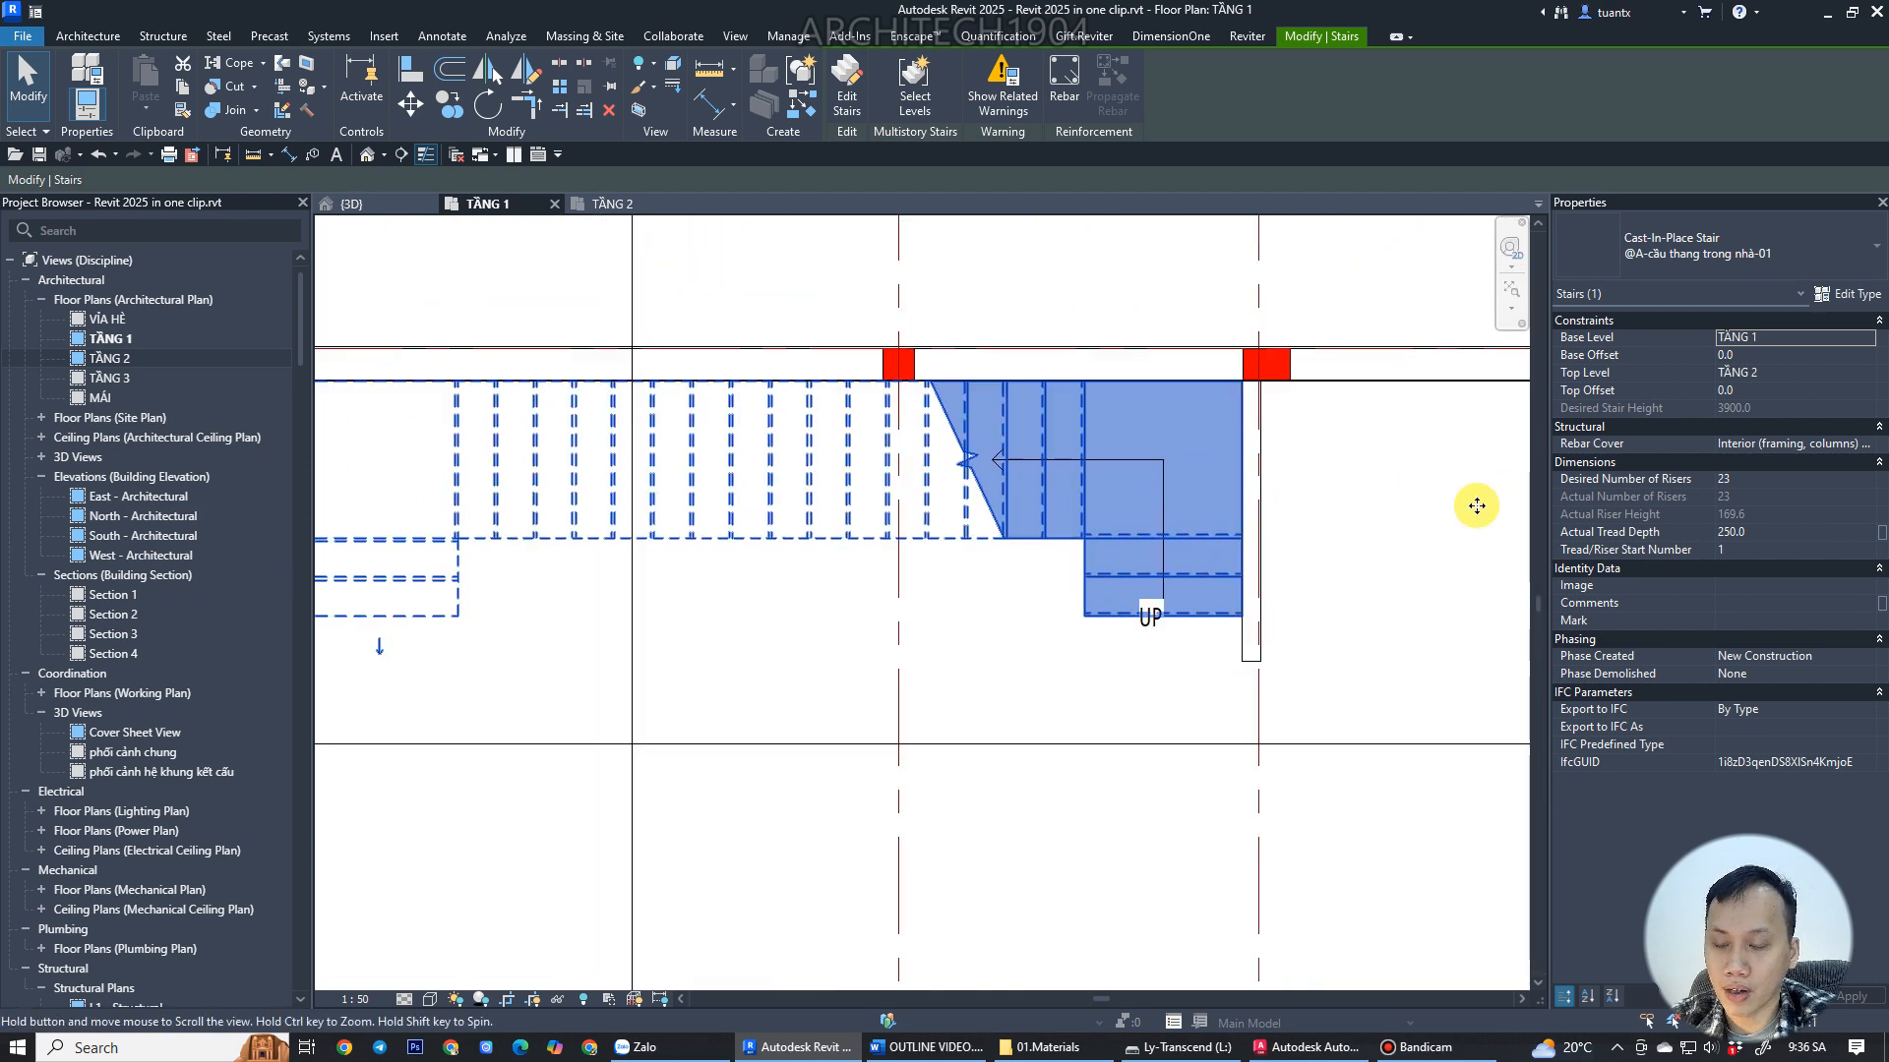
{"action": "scroll", "coordinate": [1052, 536], "scroll_direction": "up", "scroll_amount": 4}
{"action": "scroll", "coordinate": [1052, 536], "scroll_direction": "up", "scroll_amount": 5}
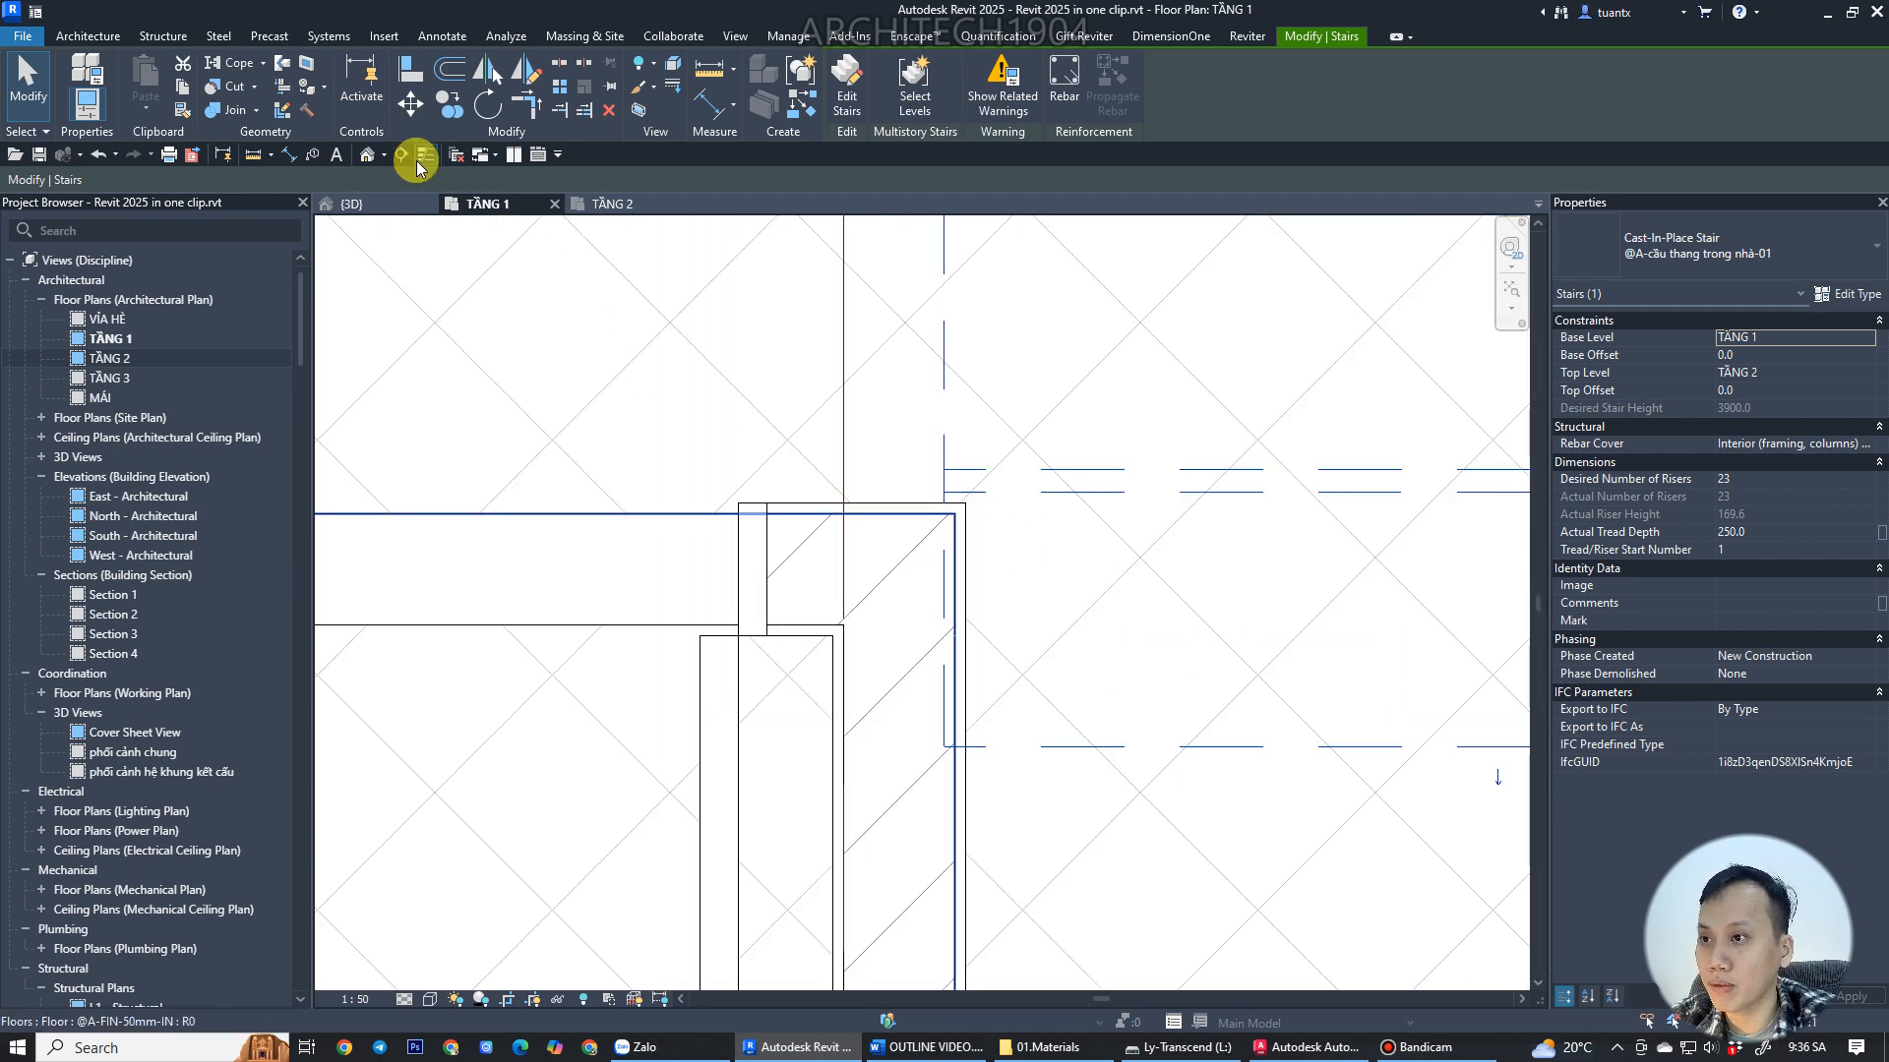
Measure the gap between the stair's lower run edge and the wall.
{"action": "left_click", "coordinate": [708, 69]}
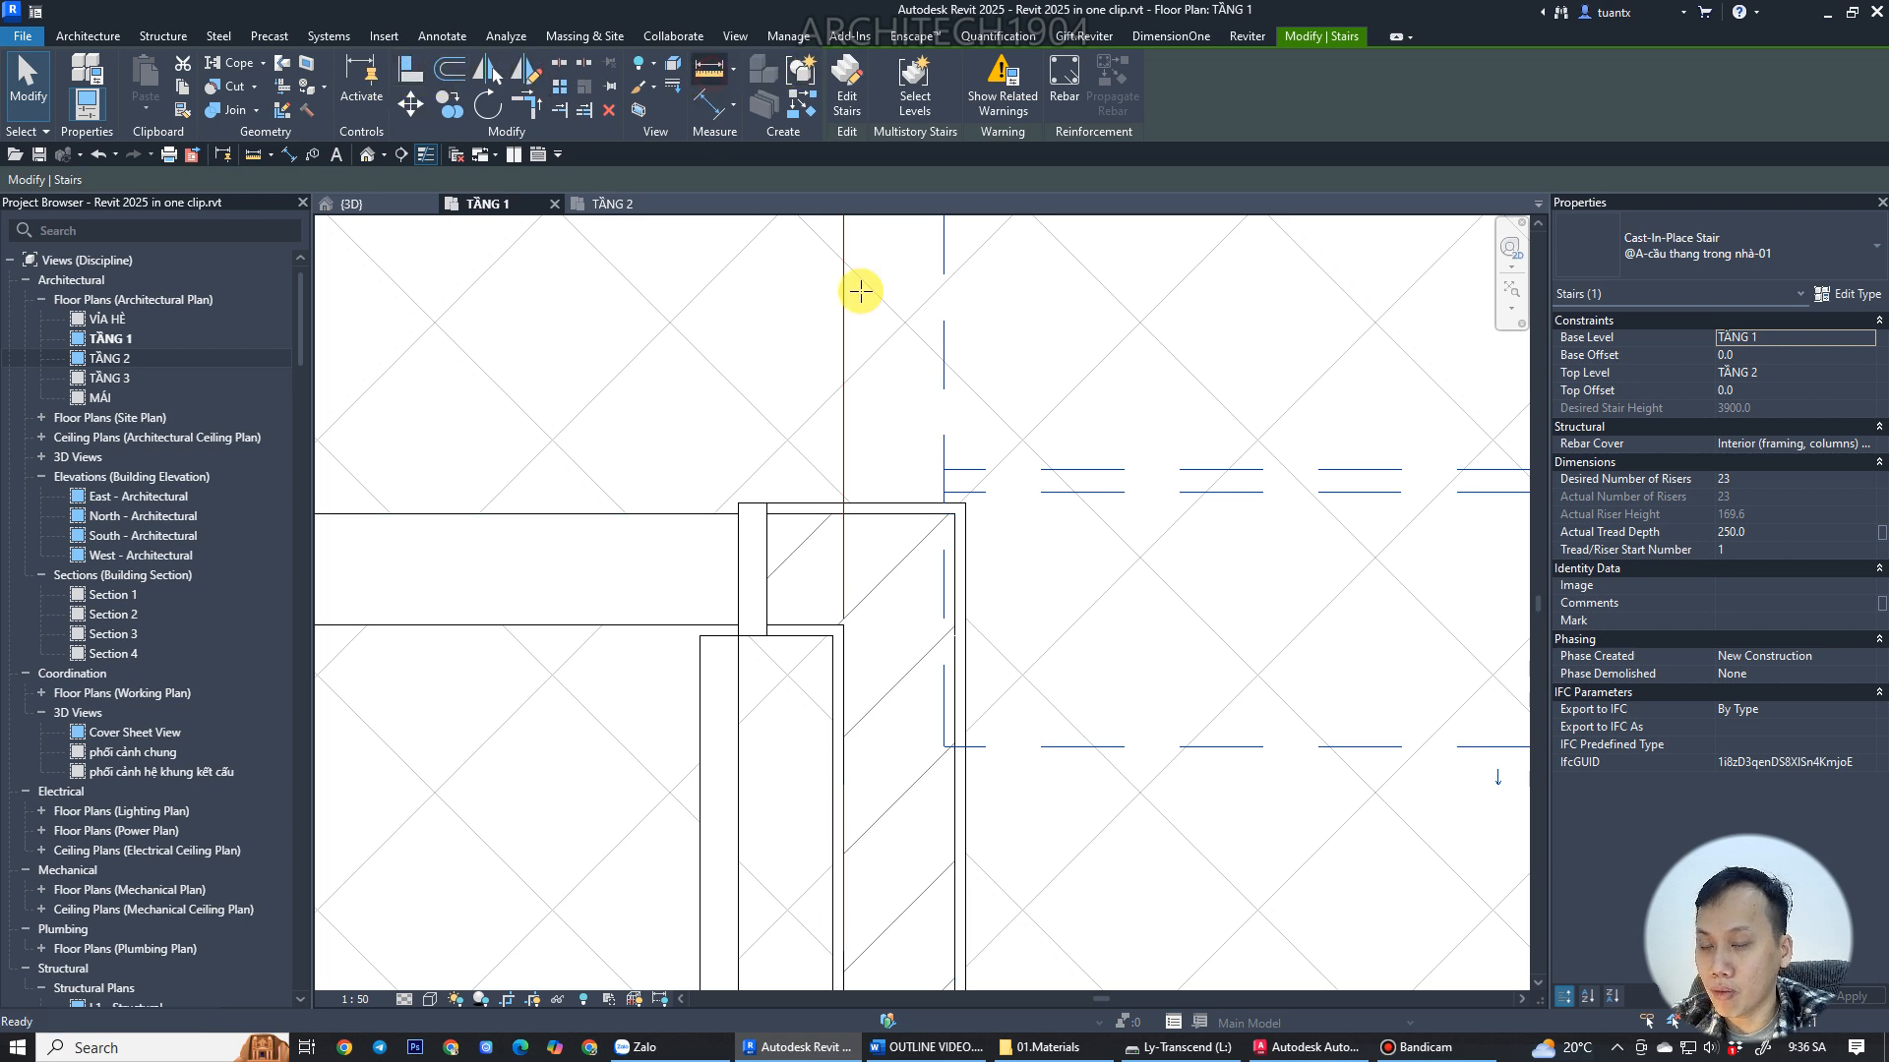
{"action": "scroll", "coordinate": [984, 745], "scroll_direction": "up", "scroll_amount": 3}
{"action": "left_click", "coordinate": [944, 740]}
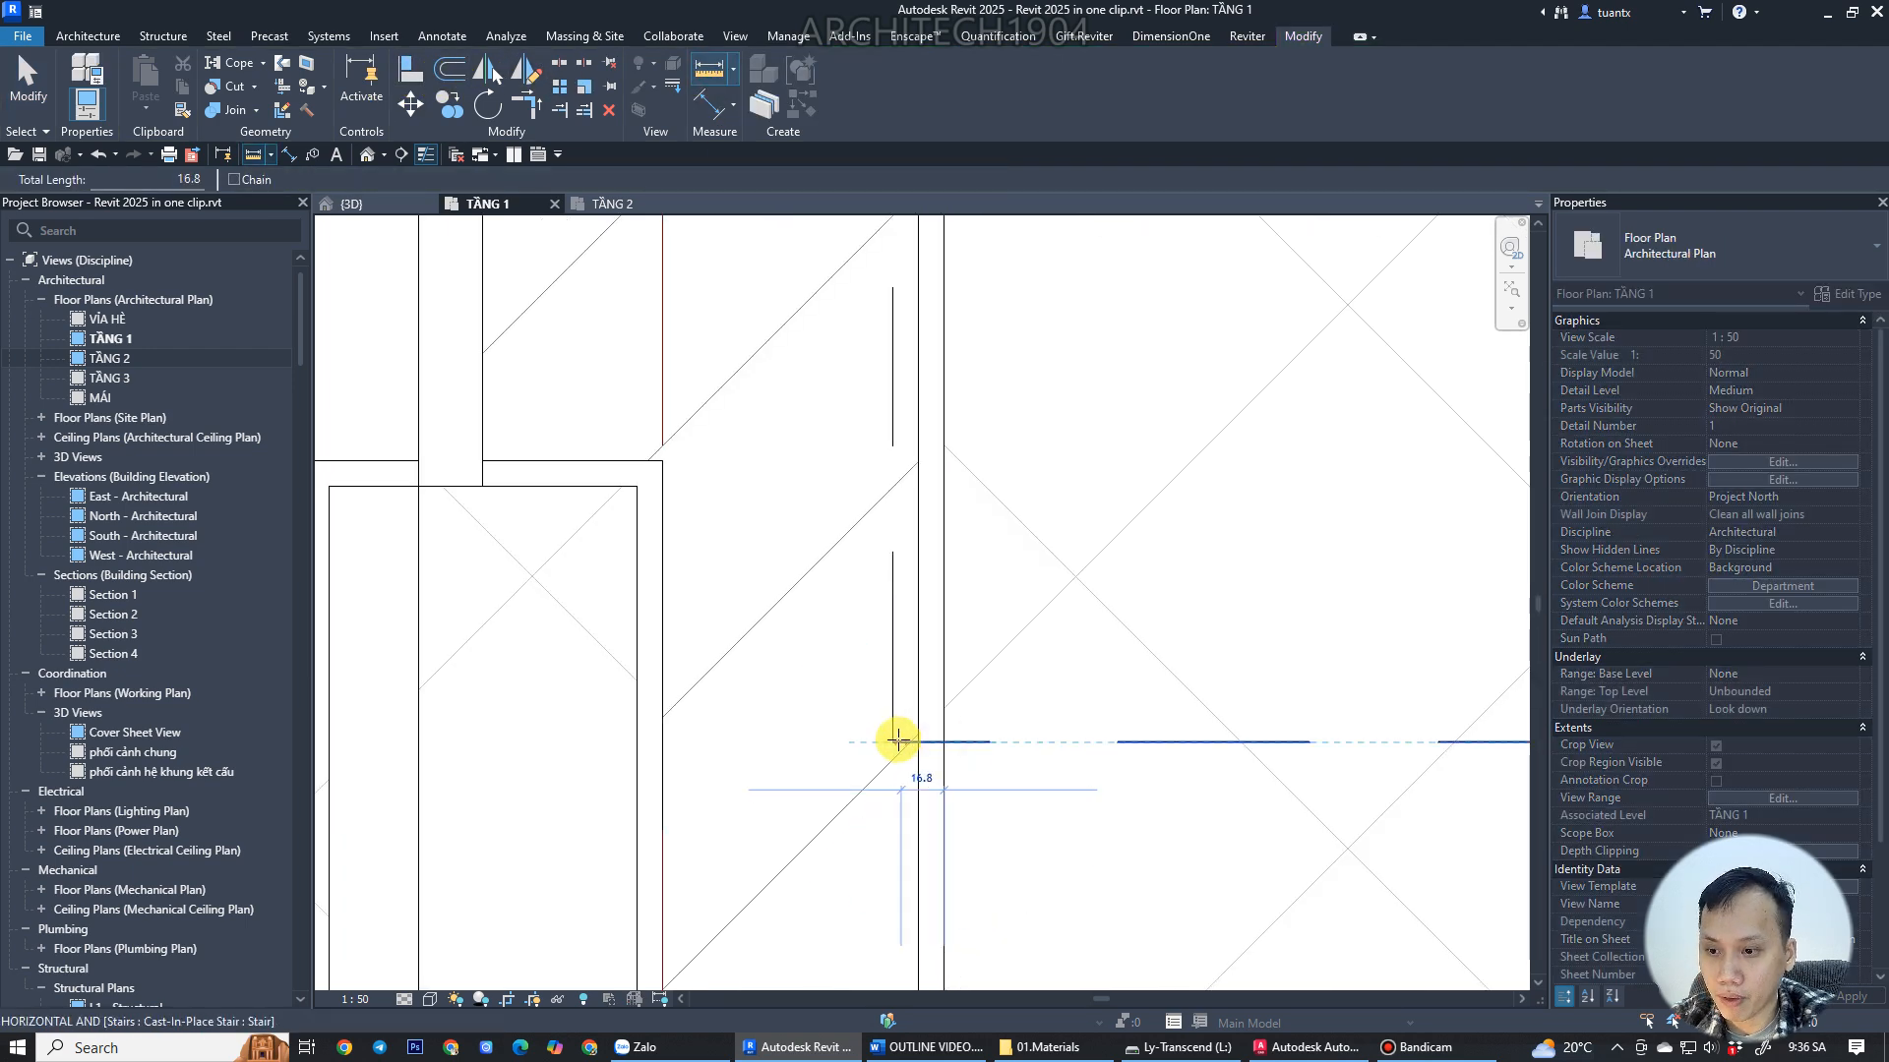
{"action": "key", "text": "Escape"}
Edit the stair and set the lower short run's width to 990 mm.
{"action": "scroll", "coordinate": [893, 741], "scroll_direction": "down", "scroll_amount": 5}
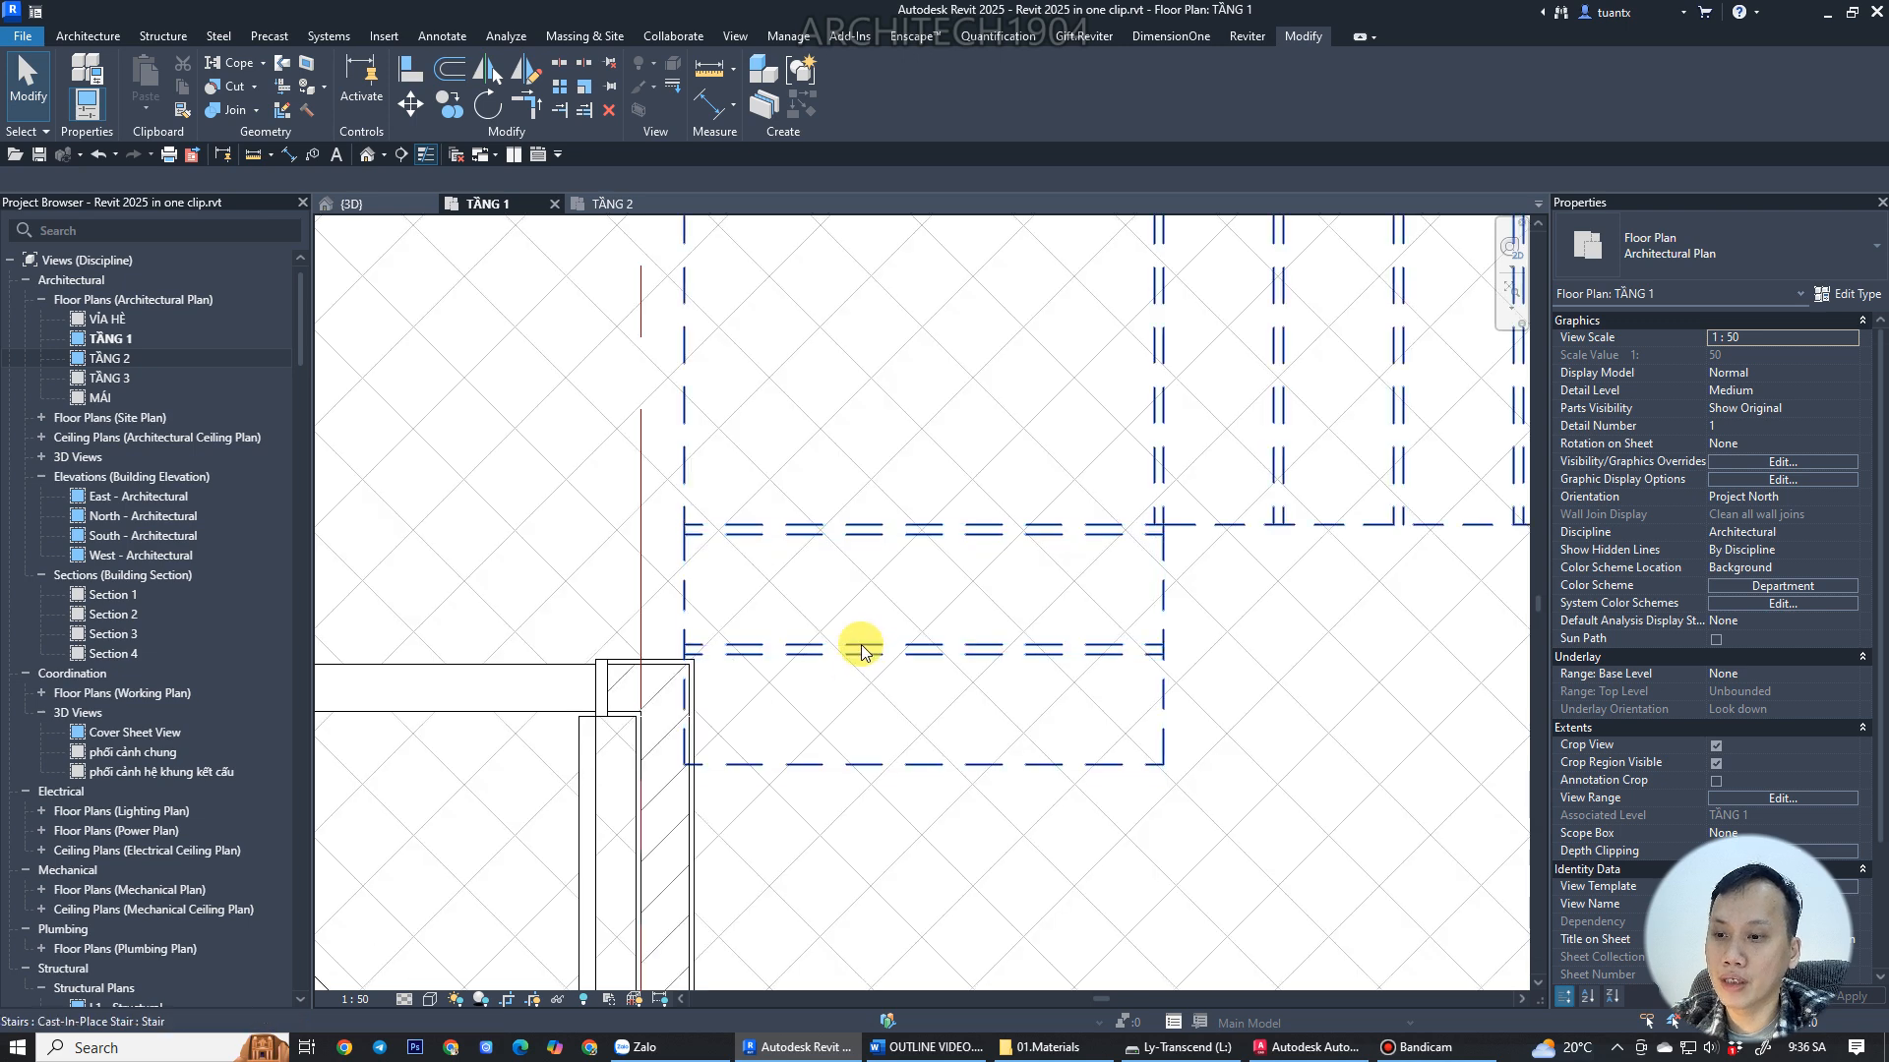
{"action": "left_click", "coordinate": [860, 644]}
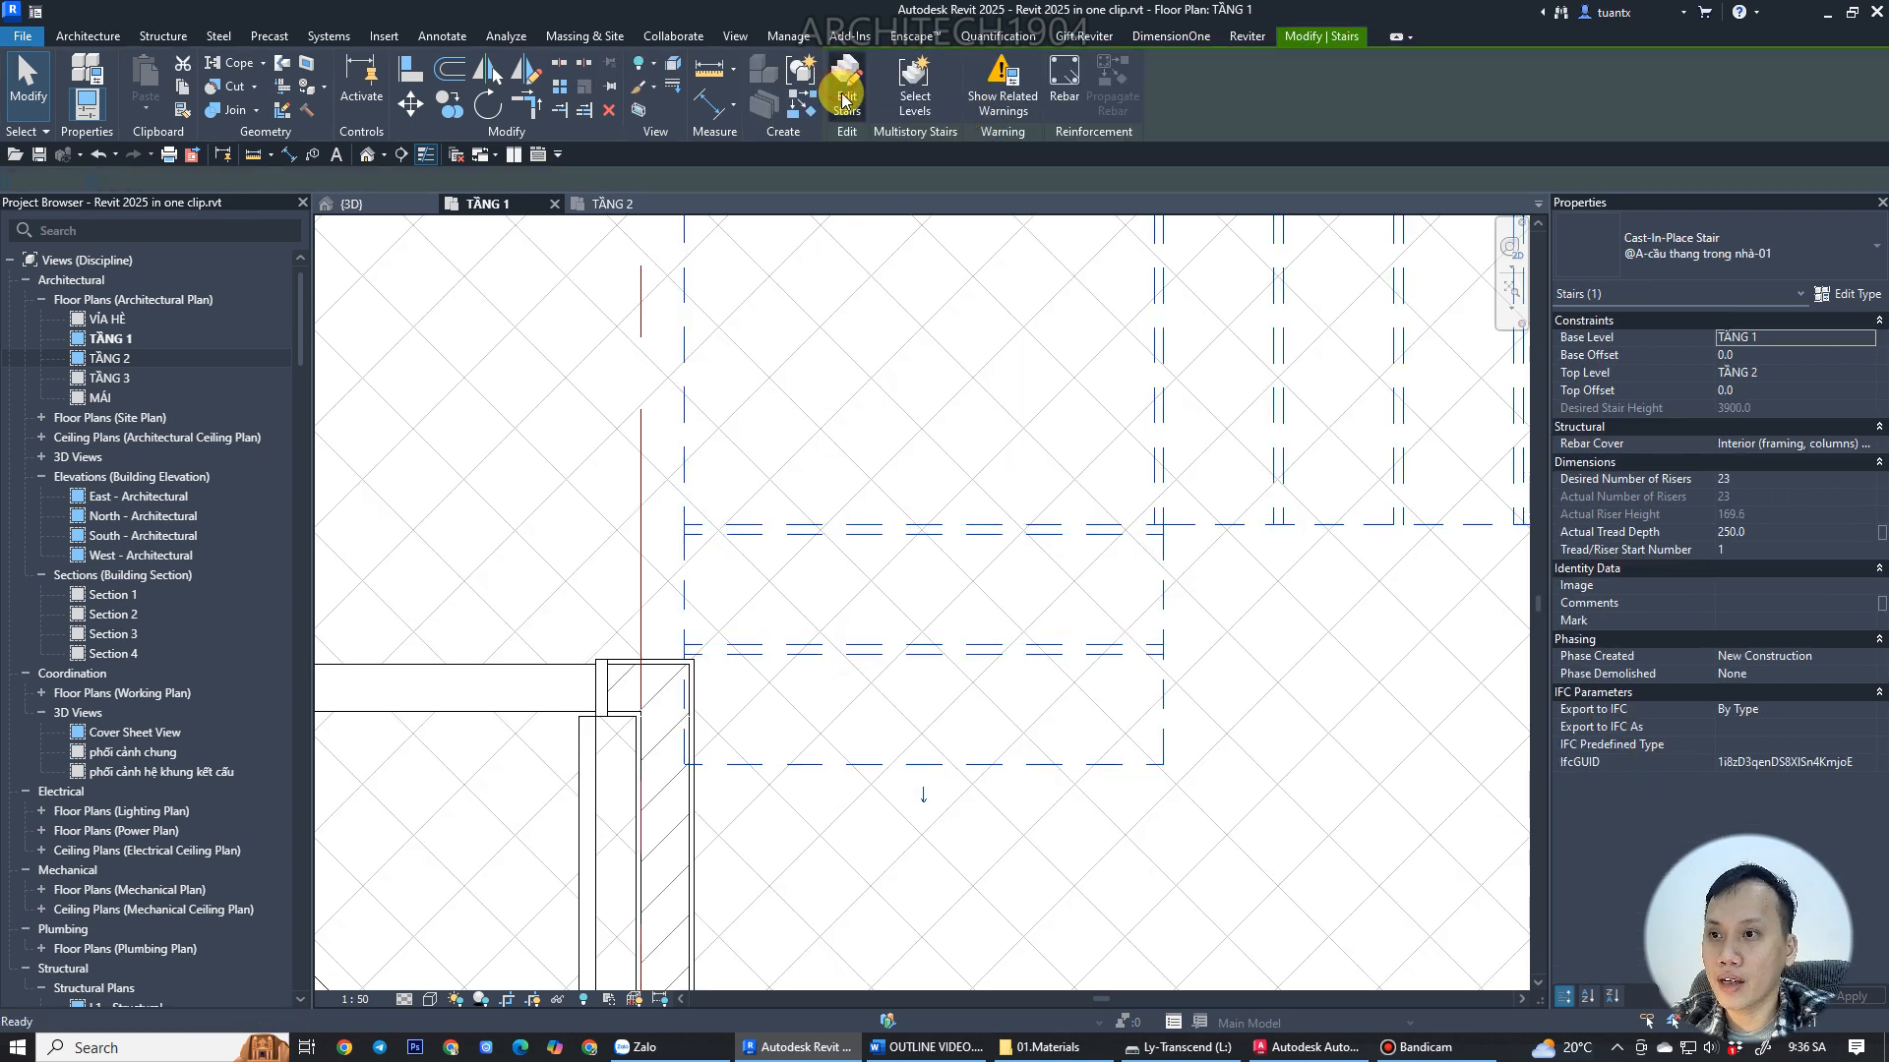
{"action": "left_click", "coordinate": [836, 88]}
{"action": "scroll", "coordinate": [905, 433], "scroll_direction": "up", "scroll_amount": 5}
{"action": "scroll", "coordinate": [1082, 500], "scroll_direction": "up", "scroll_amount": 3}
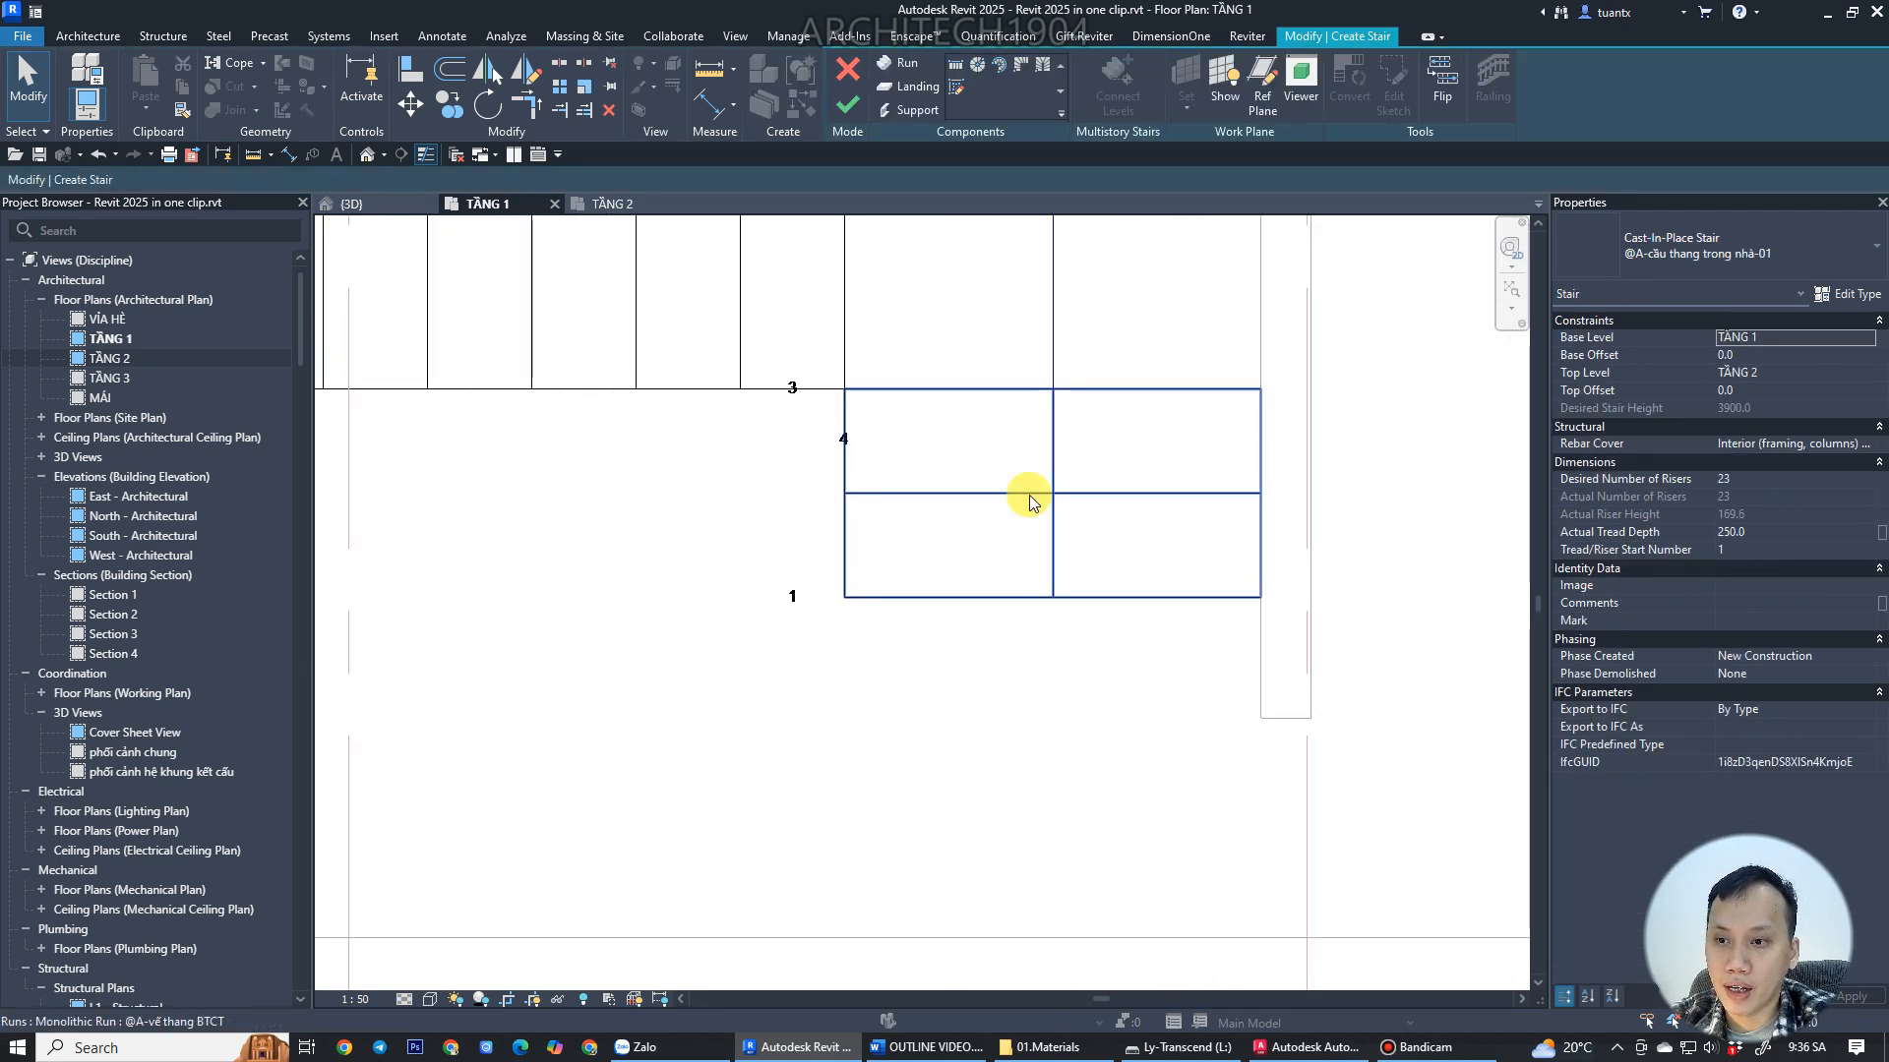
{"action": "left_click", "coordinate": [1029, 491]}
{"action": "scroll", "coordinate": [1169, 536], "scroll_direction": "up", "scroll_amount": 3}
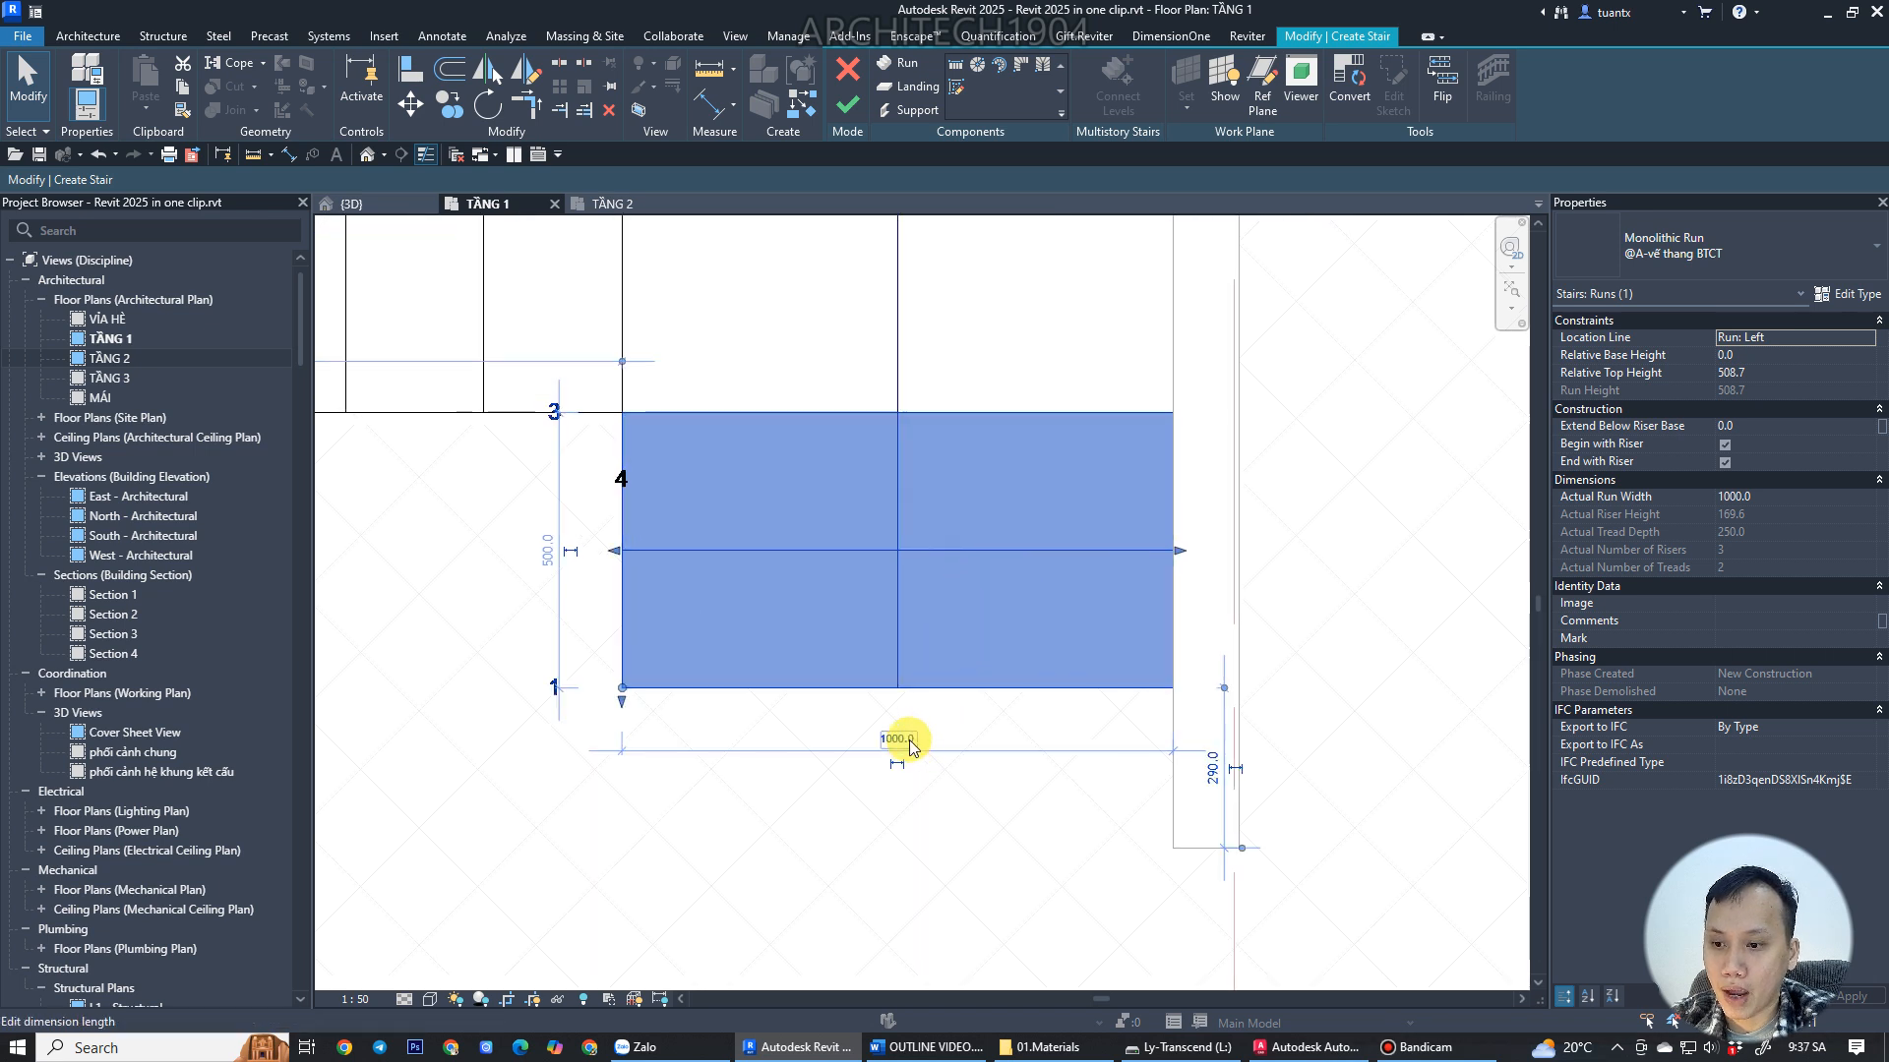
{"action": "left_click", "coordinate": [907, 740]}
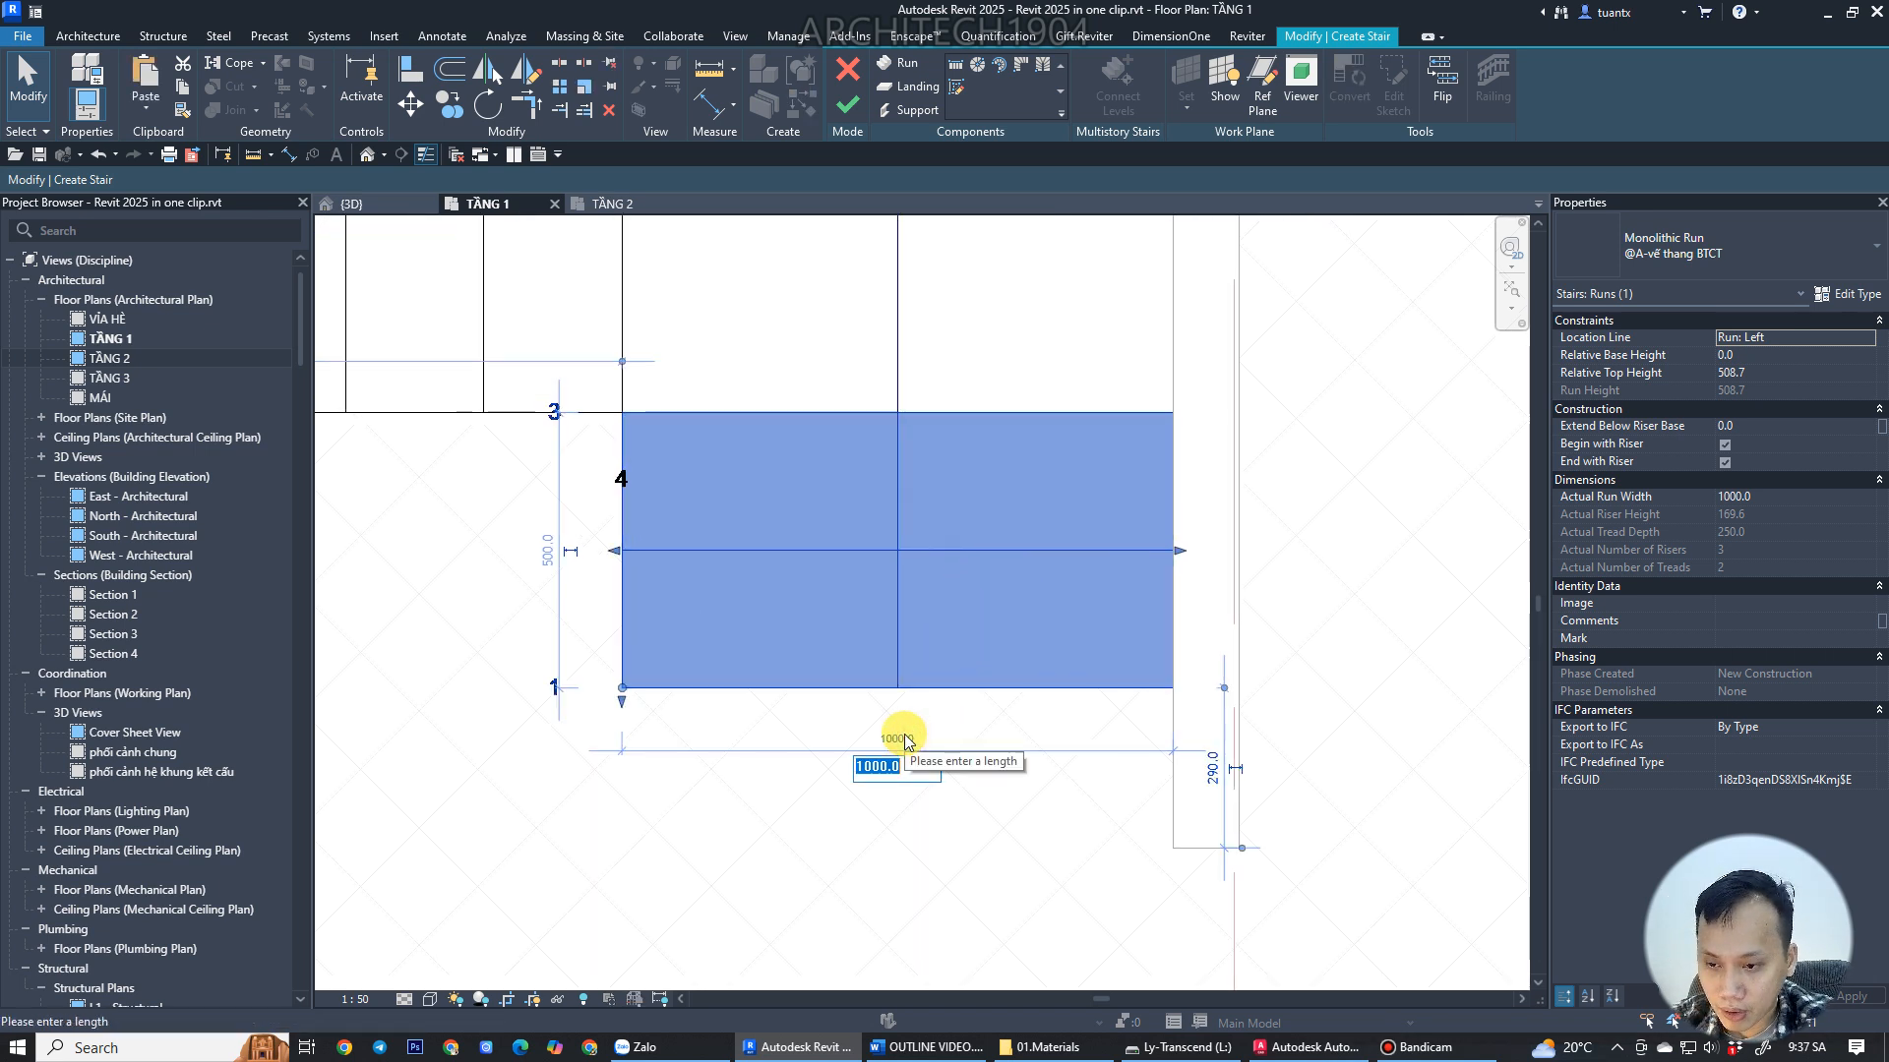
{"action": "type", "text": "990"}
{"action": "key", "text": "Return"}
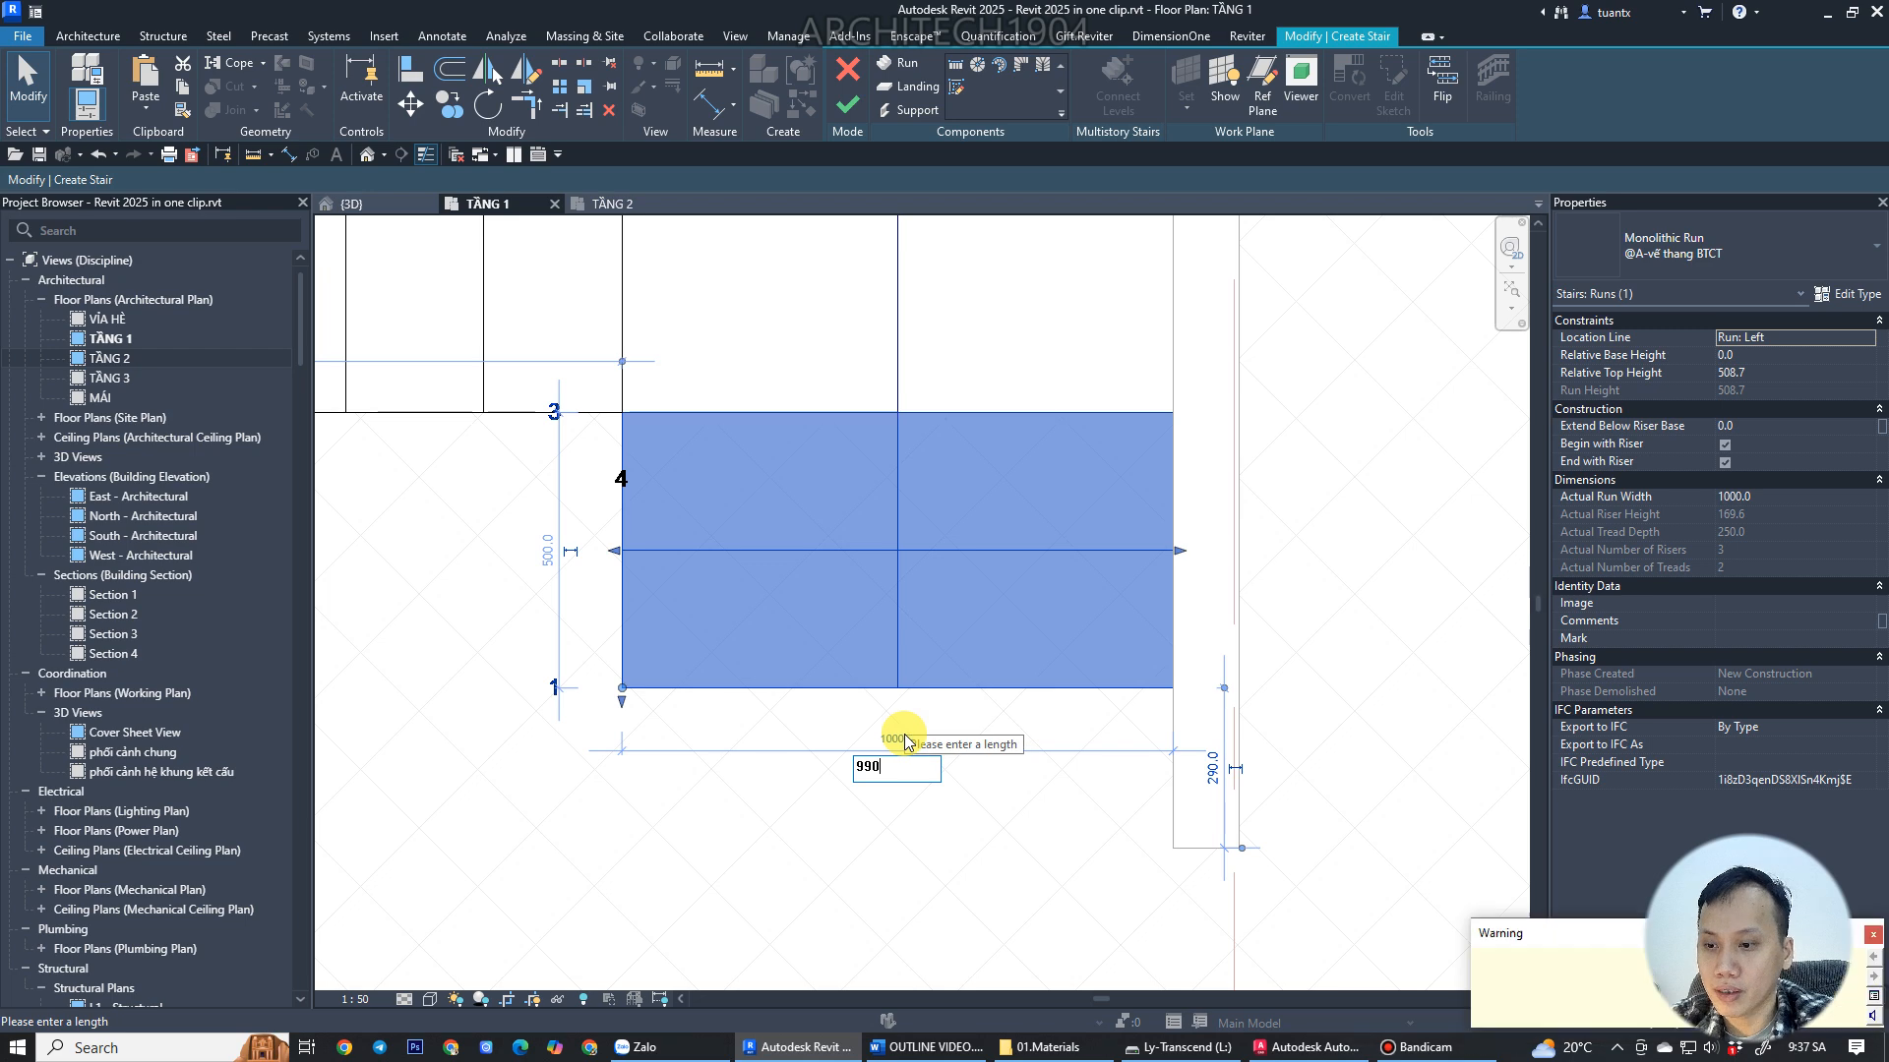
Set the upper short run's width to 990 mm, then undo the change.
{"action": "scroll", "coordinate": [964, 677], "scroll_direction": "down", "scroll_amount": 2}
{"action": "middle_click_drag", "start_coordinate": [645, 644], "coordinate": [1606, 600]}
{"action": "scroll", "coordinate": [775, 581], "scroll_direction": "up", "scroll_amount": 2}
{"action": "left_click", "coordinate": [546, 575]}
{"action": "middle_click_drag", "start_coordinate": [547, 574], "coordinate": [902, 583]}
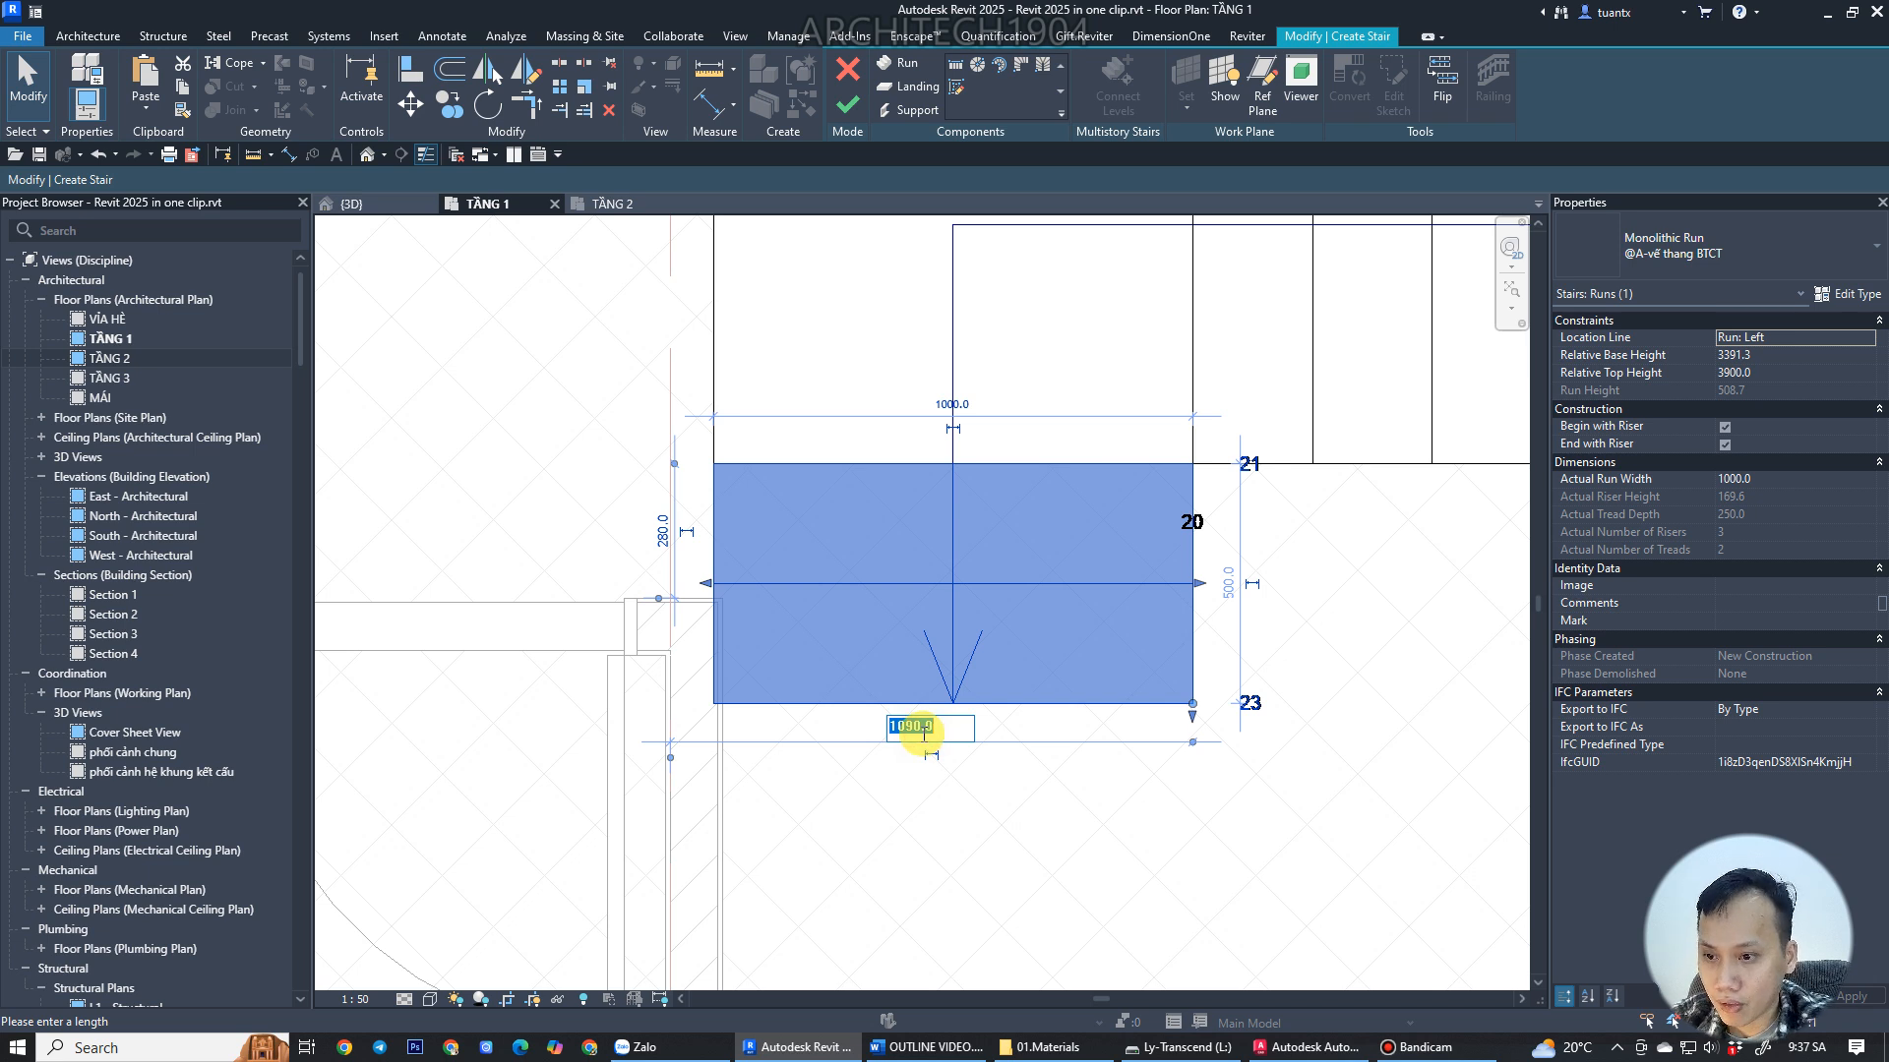
{"action": "key", "text": "Return"}
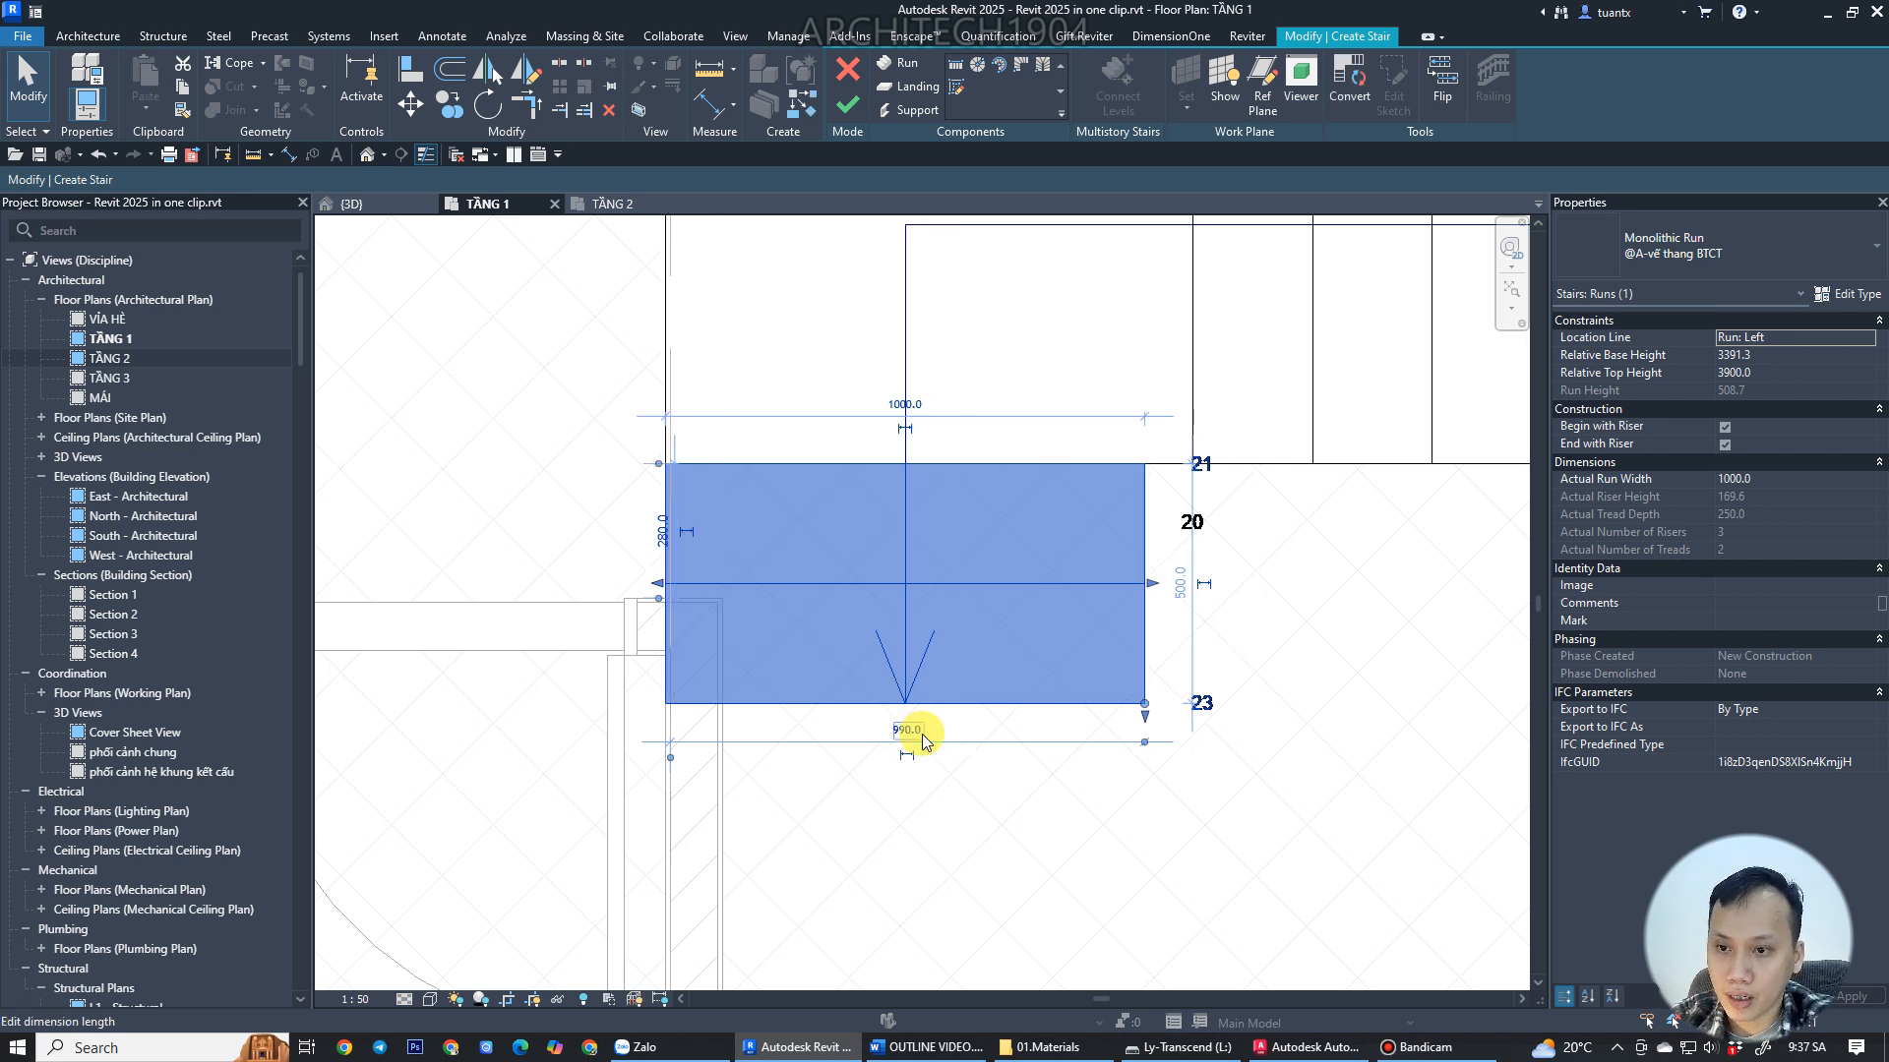
{"action": "key", "text": "ctrl+z"}
Pan around the plan to check both short runs' positions against the wall.
{"action": "scroll", "coordinate": [1011, 734], "scroll_direction": "down", "scroll_amount": 3}
{"action": "middle_click_drag", "start_coordinate": [1011, 734], "coordinate": [472, 629]}
{"action": "scroll", "coordinate": [1097, 617], "scroll_direction": "up", "scroll_amount": 2}
{"action": "left_click", "coordinate": [1071, 608]}
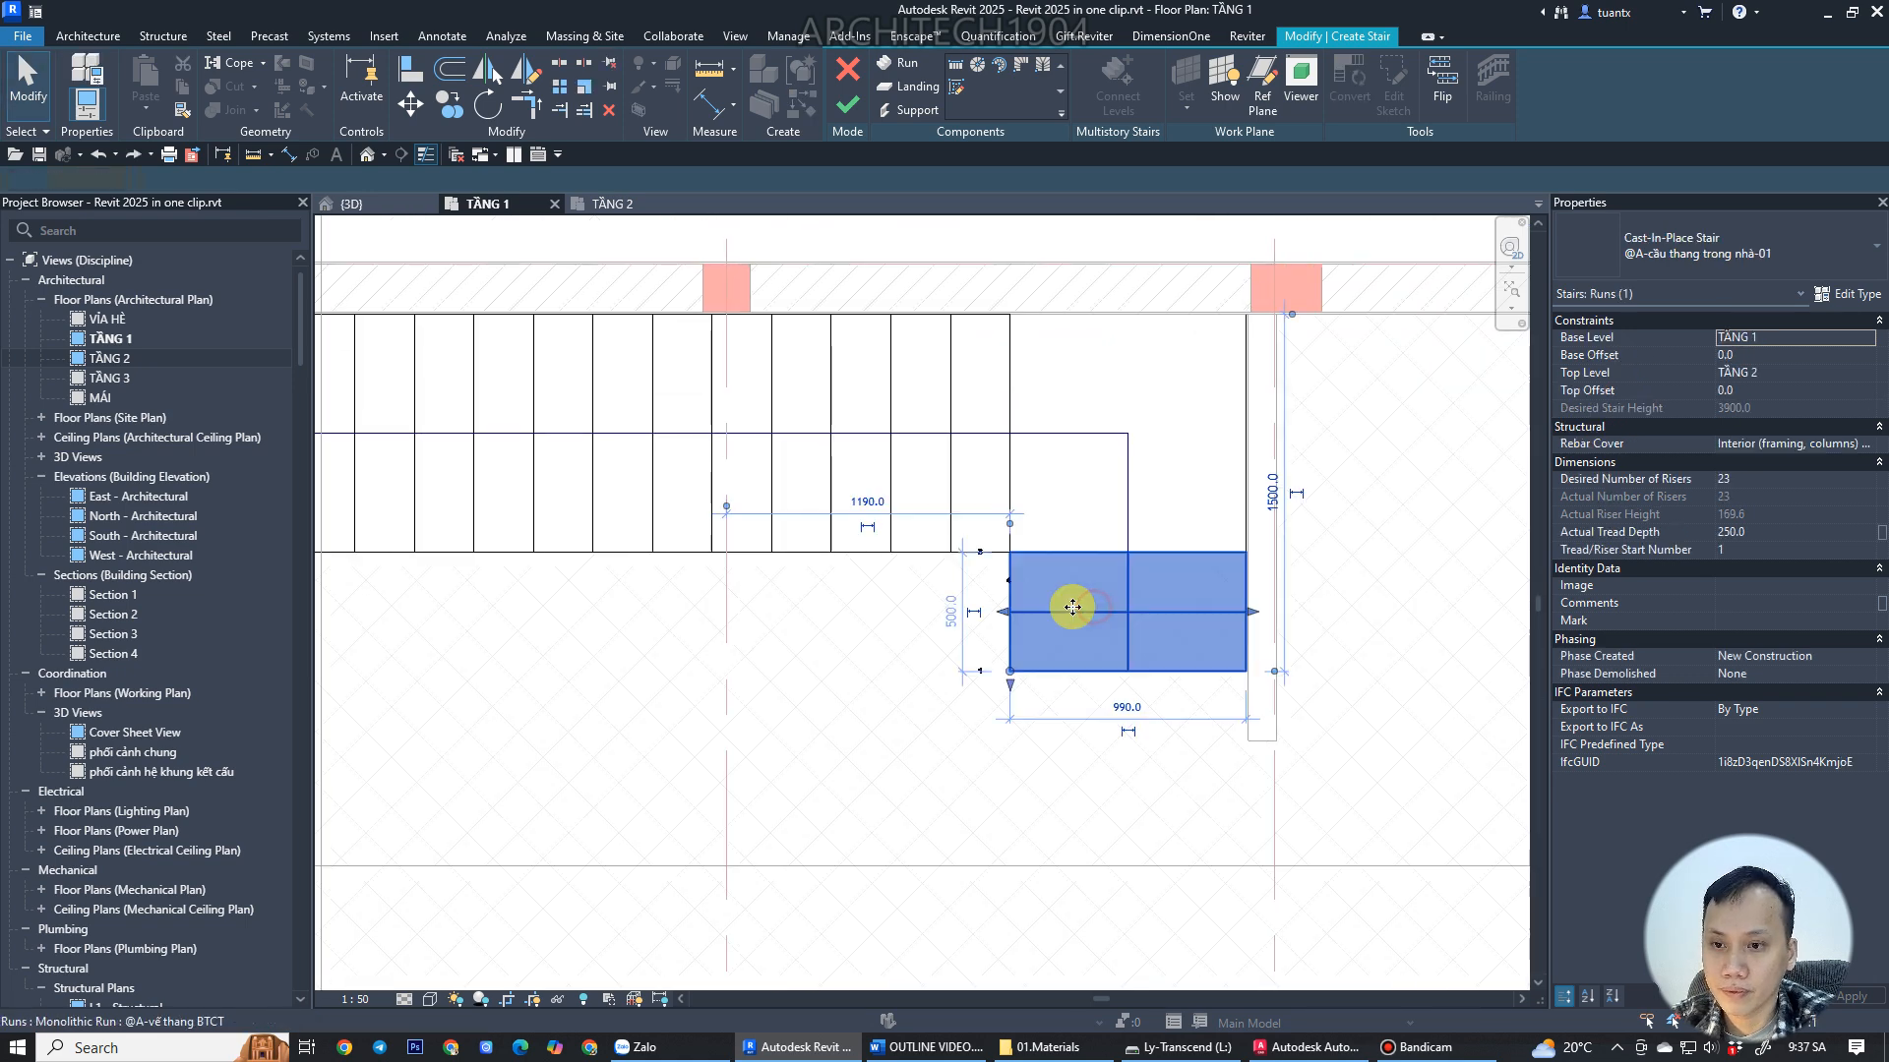
{"action": "scroll", "coordinate": [968, 686], "scroll_direction": "down", "scroll_amount": 3}
{"action": "middle_click_drag", "start_coordinate": [591, 692], "coordinate": [1136, 704]}
{"action": "scroll", "coordinate": [695, 641], "scroll_direction": "up", "scroll_amount": 2}
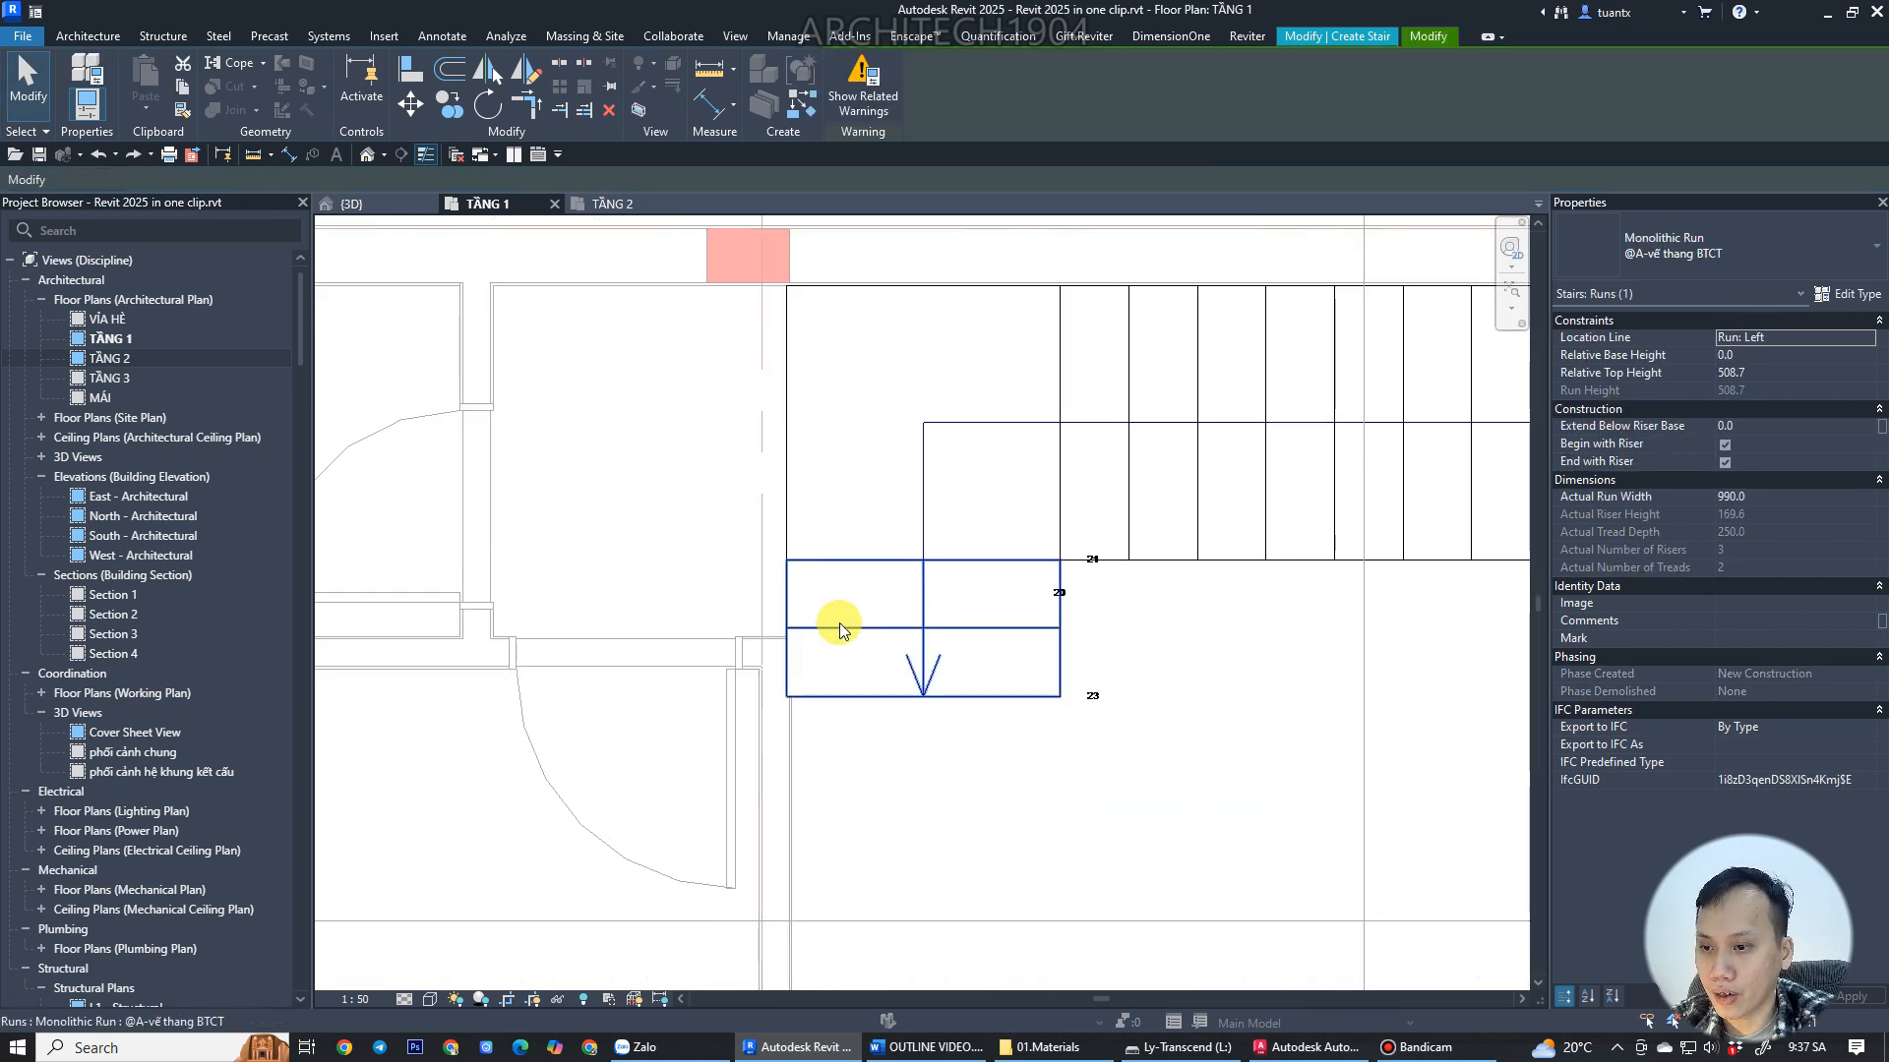
Drag the upper short run's edge to the wall, narrowing its width to about 926 mm.
{"action": "left_click", "coordinate": [814, 625]}
{"action": "scroll", "coordinate": [815, 624], "scroll_direction": "up", "scroll_amount": 2}
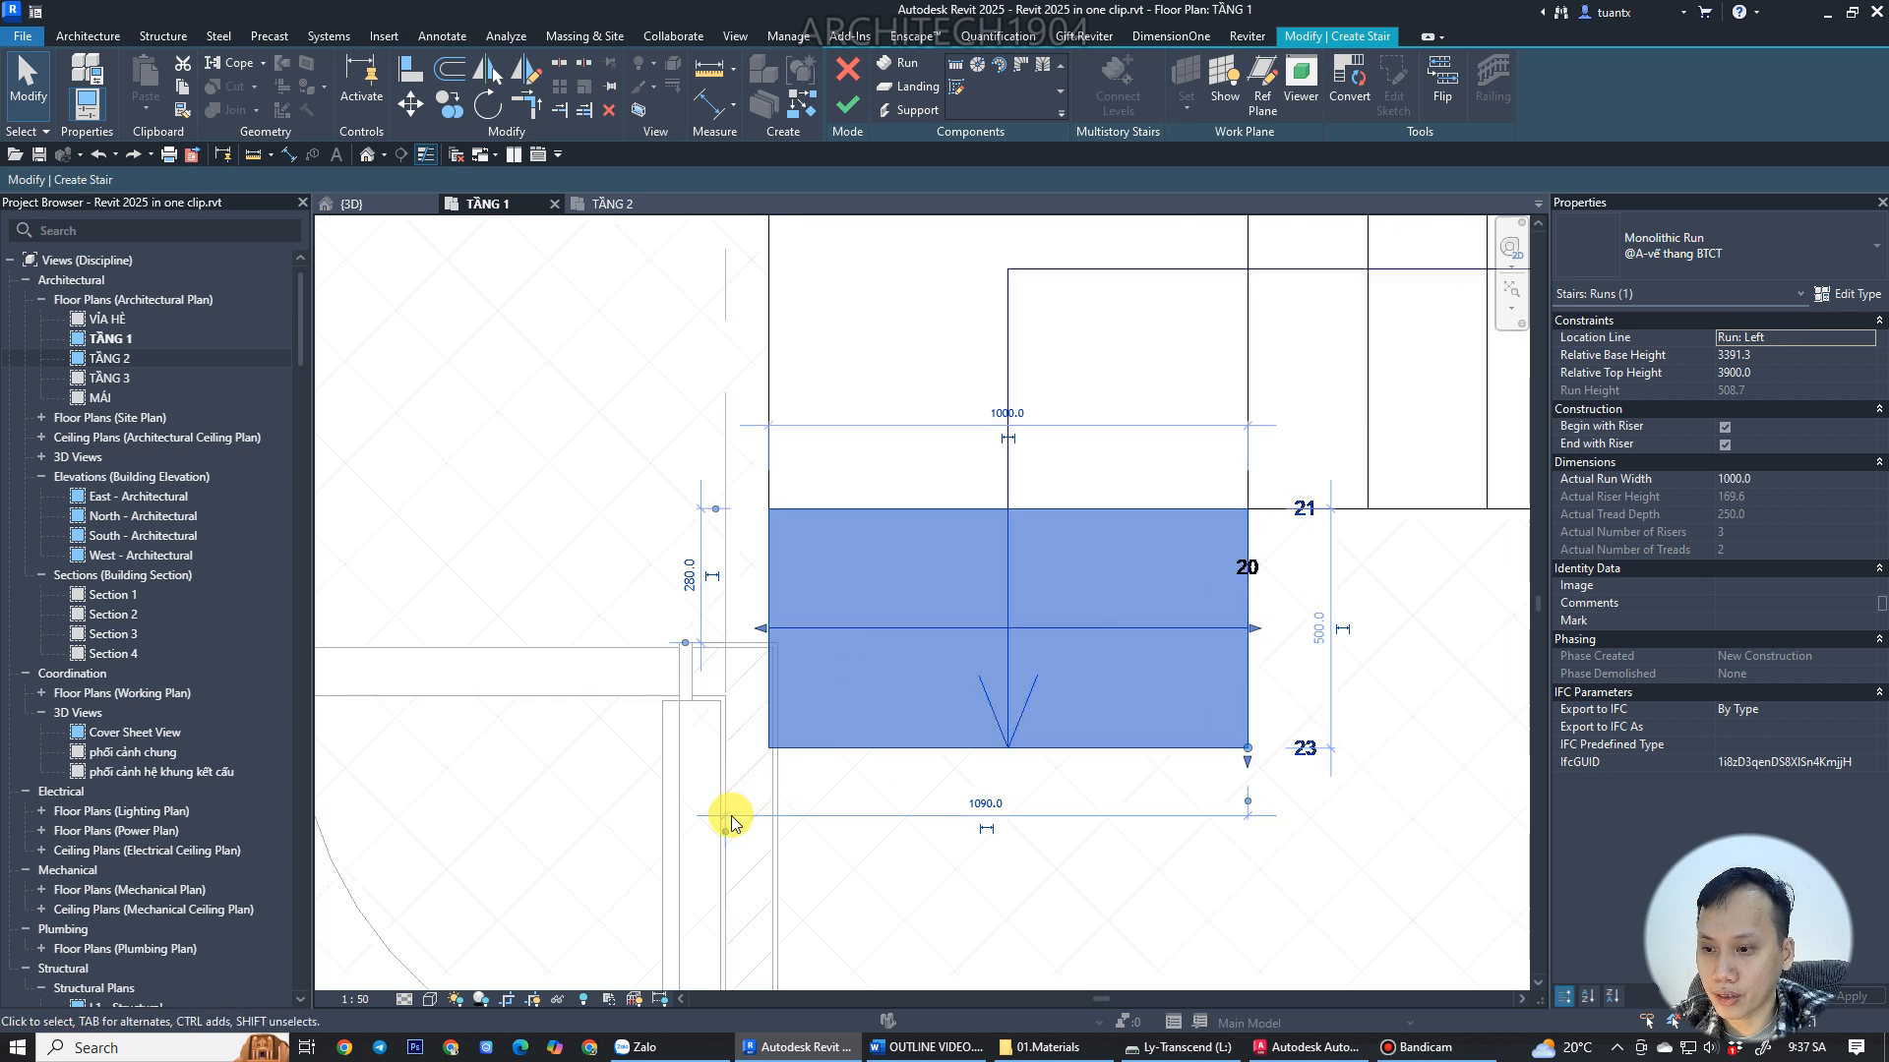
{"action": "left_click_drag", "start_coordinate": [730, 806], "coordinate": [774, 723]}
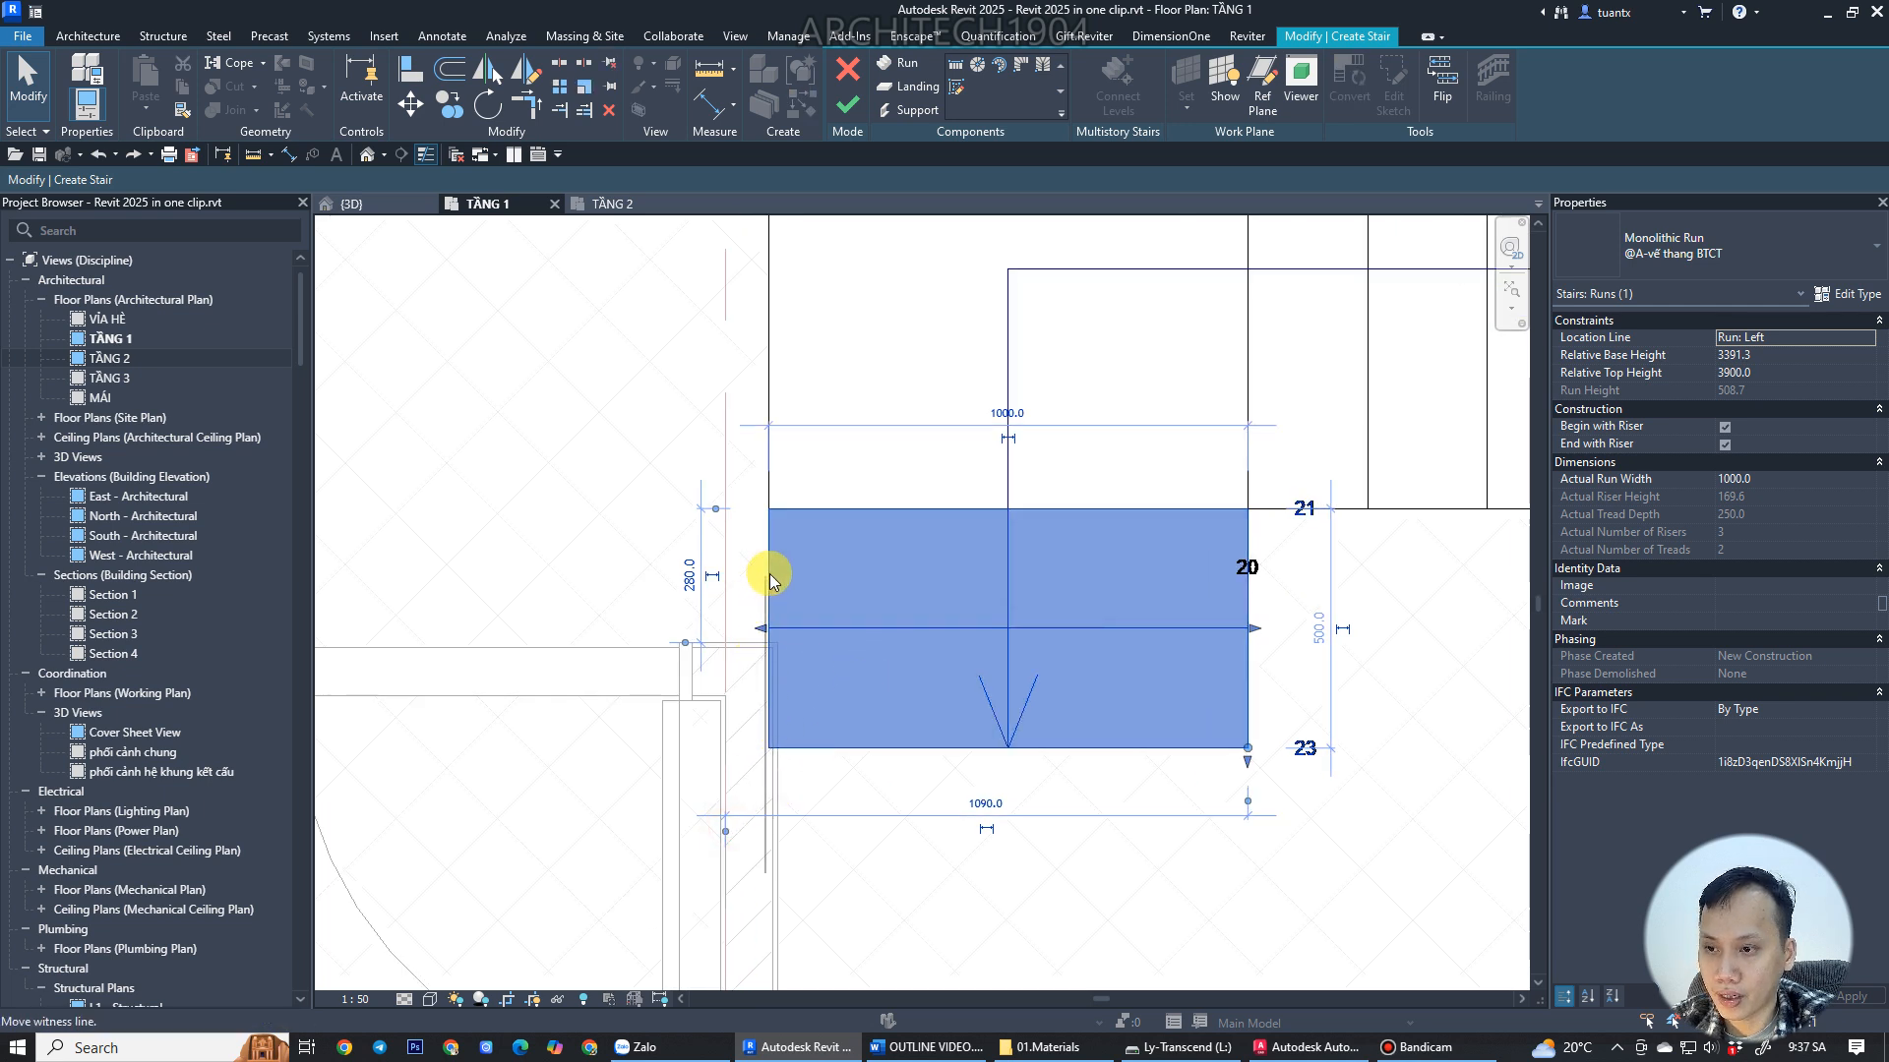
{"action": "left_click_drag", "start_coordinate": [762, 631], "coordinate": [804, 630]}
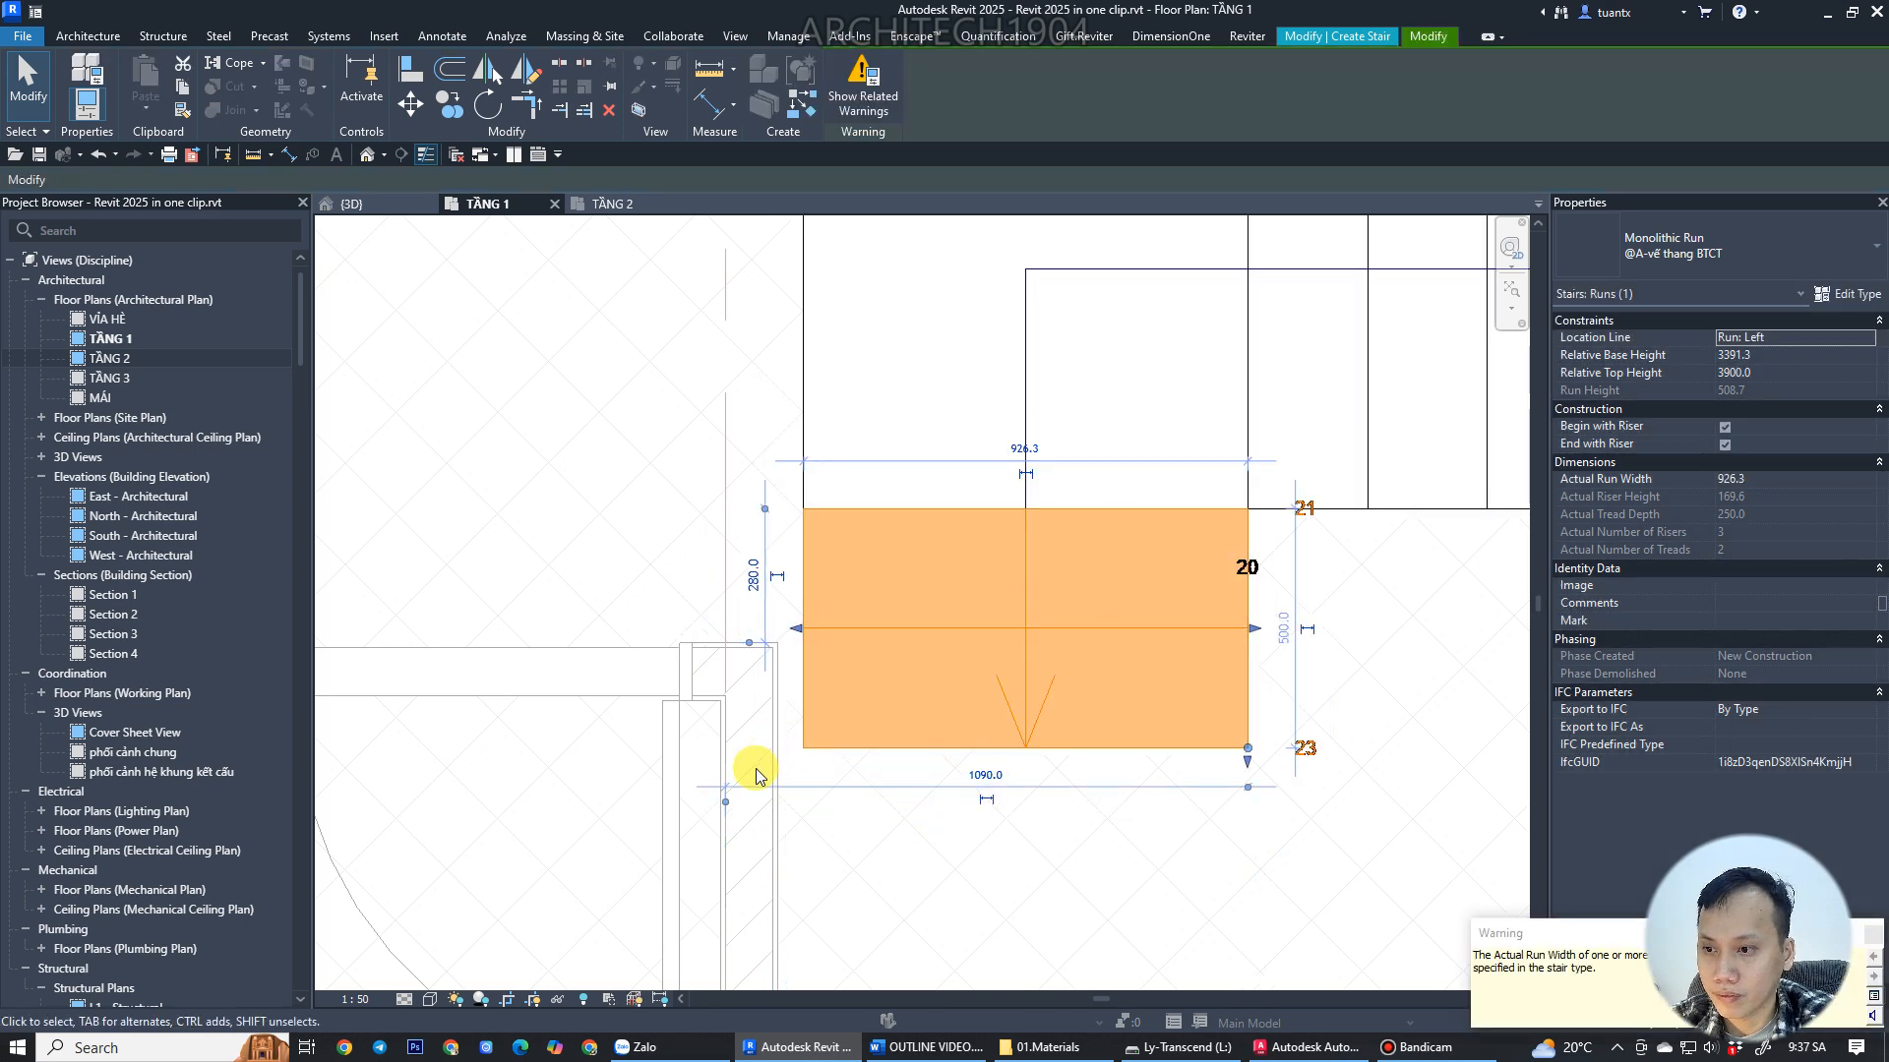
Try to set the upper short run's width to 990 mm with its temporary dimension.
{"action": "scroll", "coordinate": [758, 775], "scroll_direction": "up", "scroll_amount": 2}
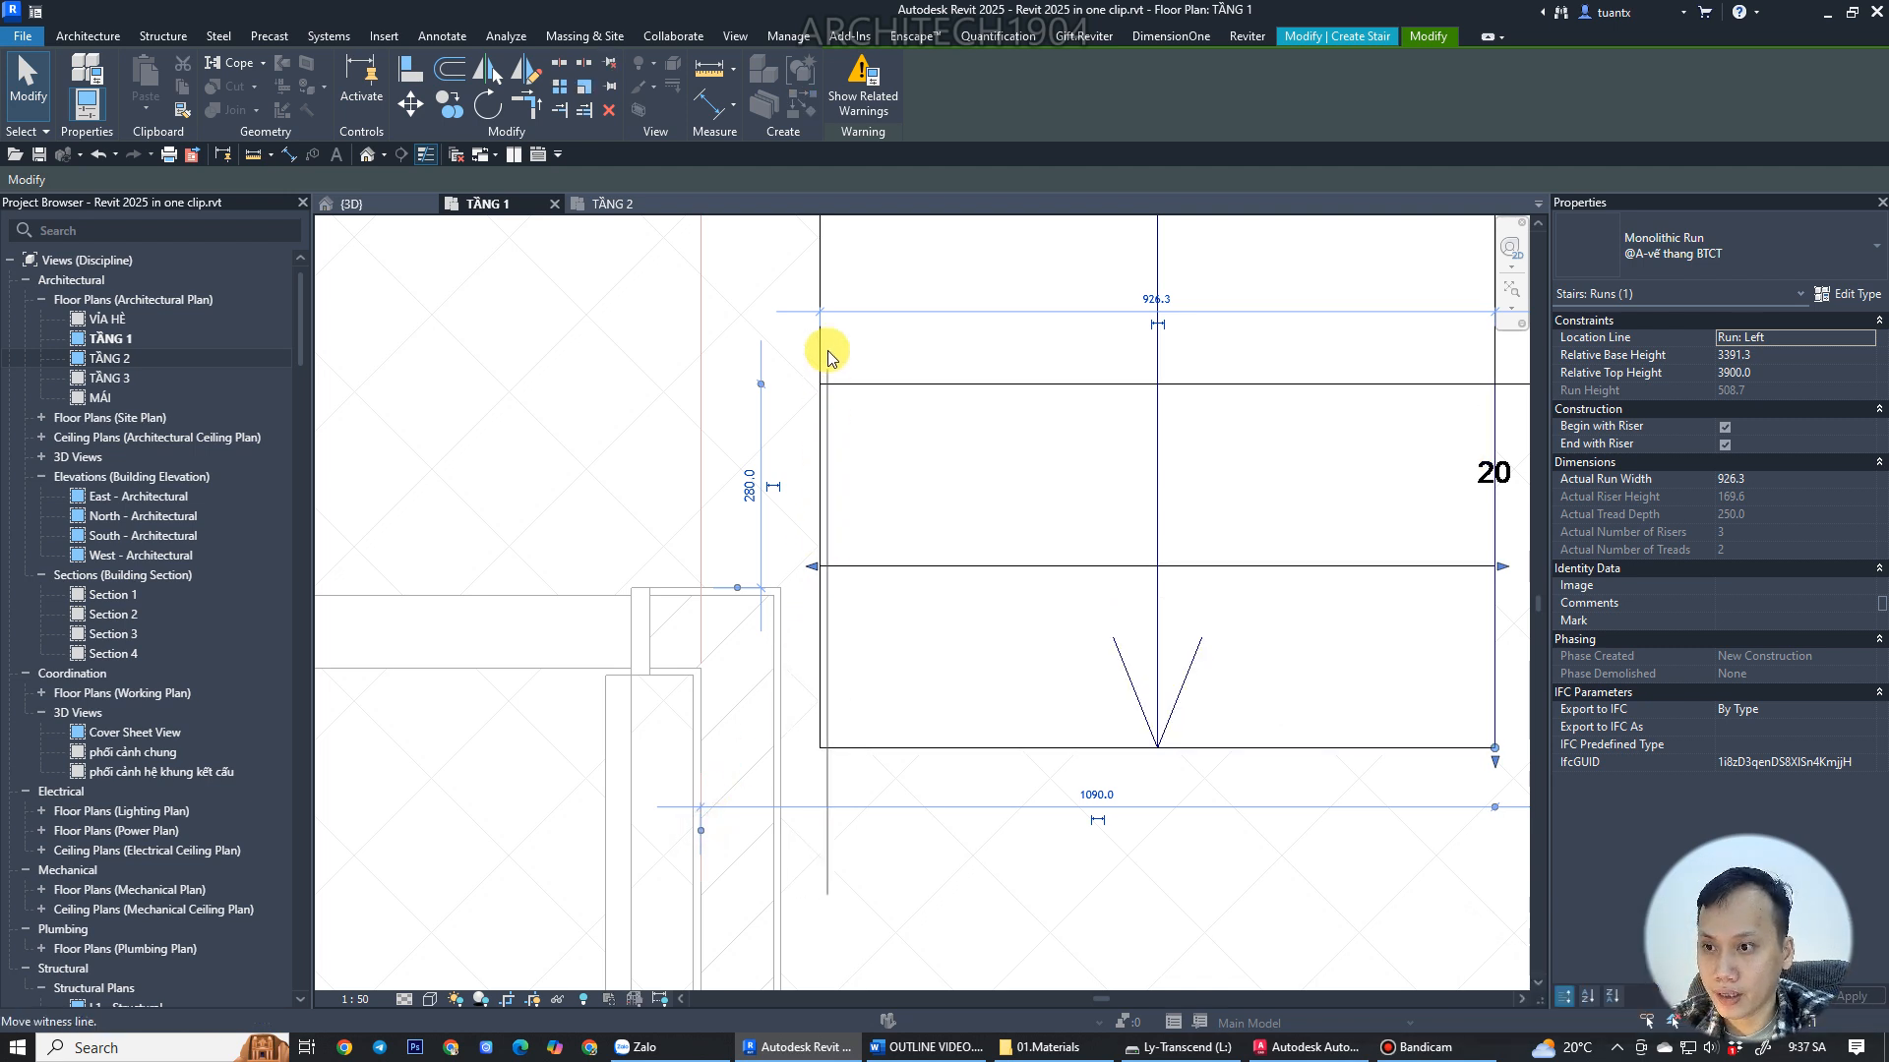
{"action": "left_click_drag", "start_coordinate": [818, 338], "coordinate": [818, 340]}
{"action": "middle_click_drag", "start_coordinate": [1184, 838], "coordinate": [1017, 766]}
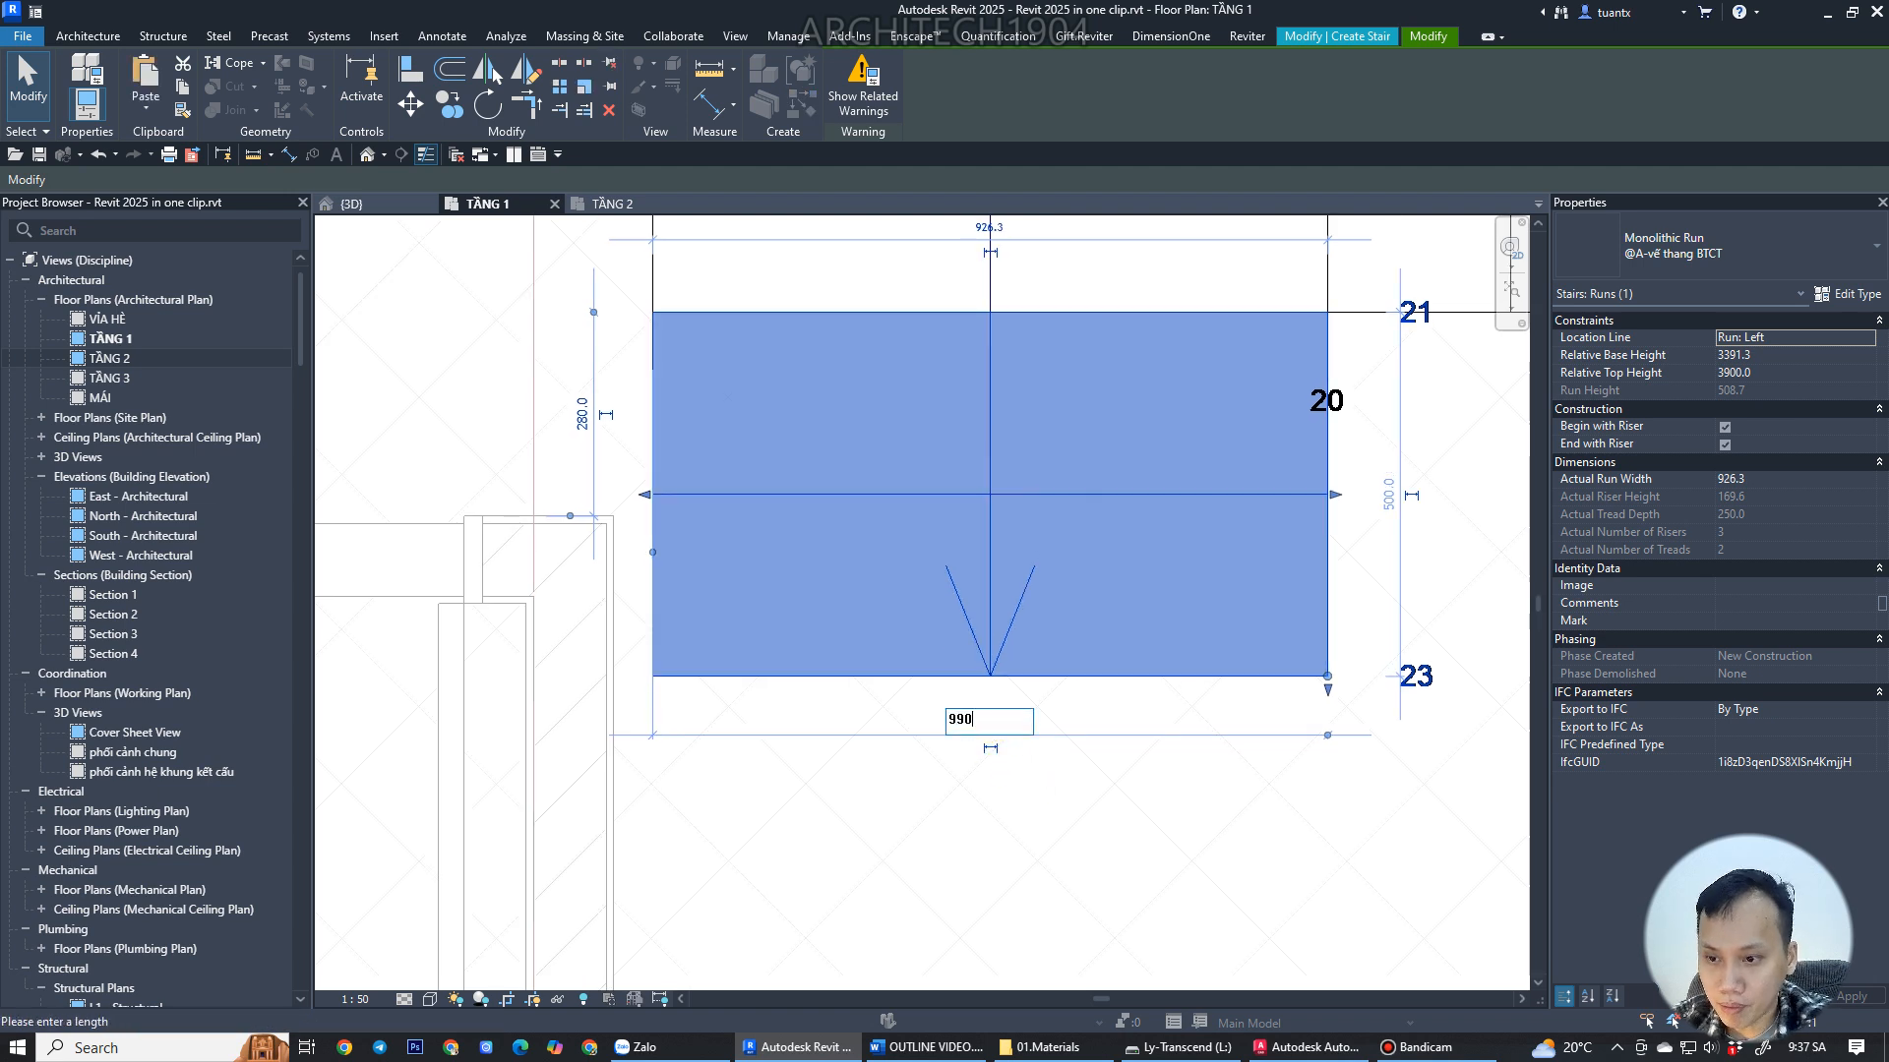
{"action": "key", "text": "Return"}
{"action": "scroll", "coordinate": [868, 738], "scroll_direction": "down", "scroll_amount": 2}
{"action": "middle_click_drag", "start_coordinate": [1118, 813], "coordinate": [1124, 814]}
{"action": "left_click", "coordinate": [412, 106]}
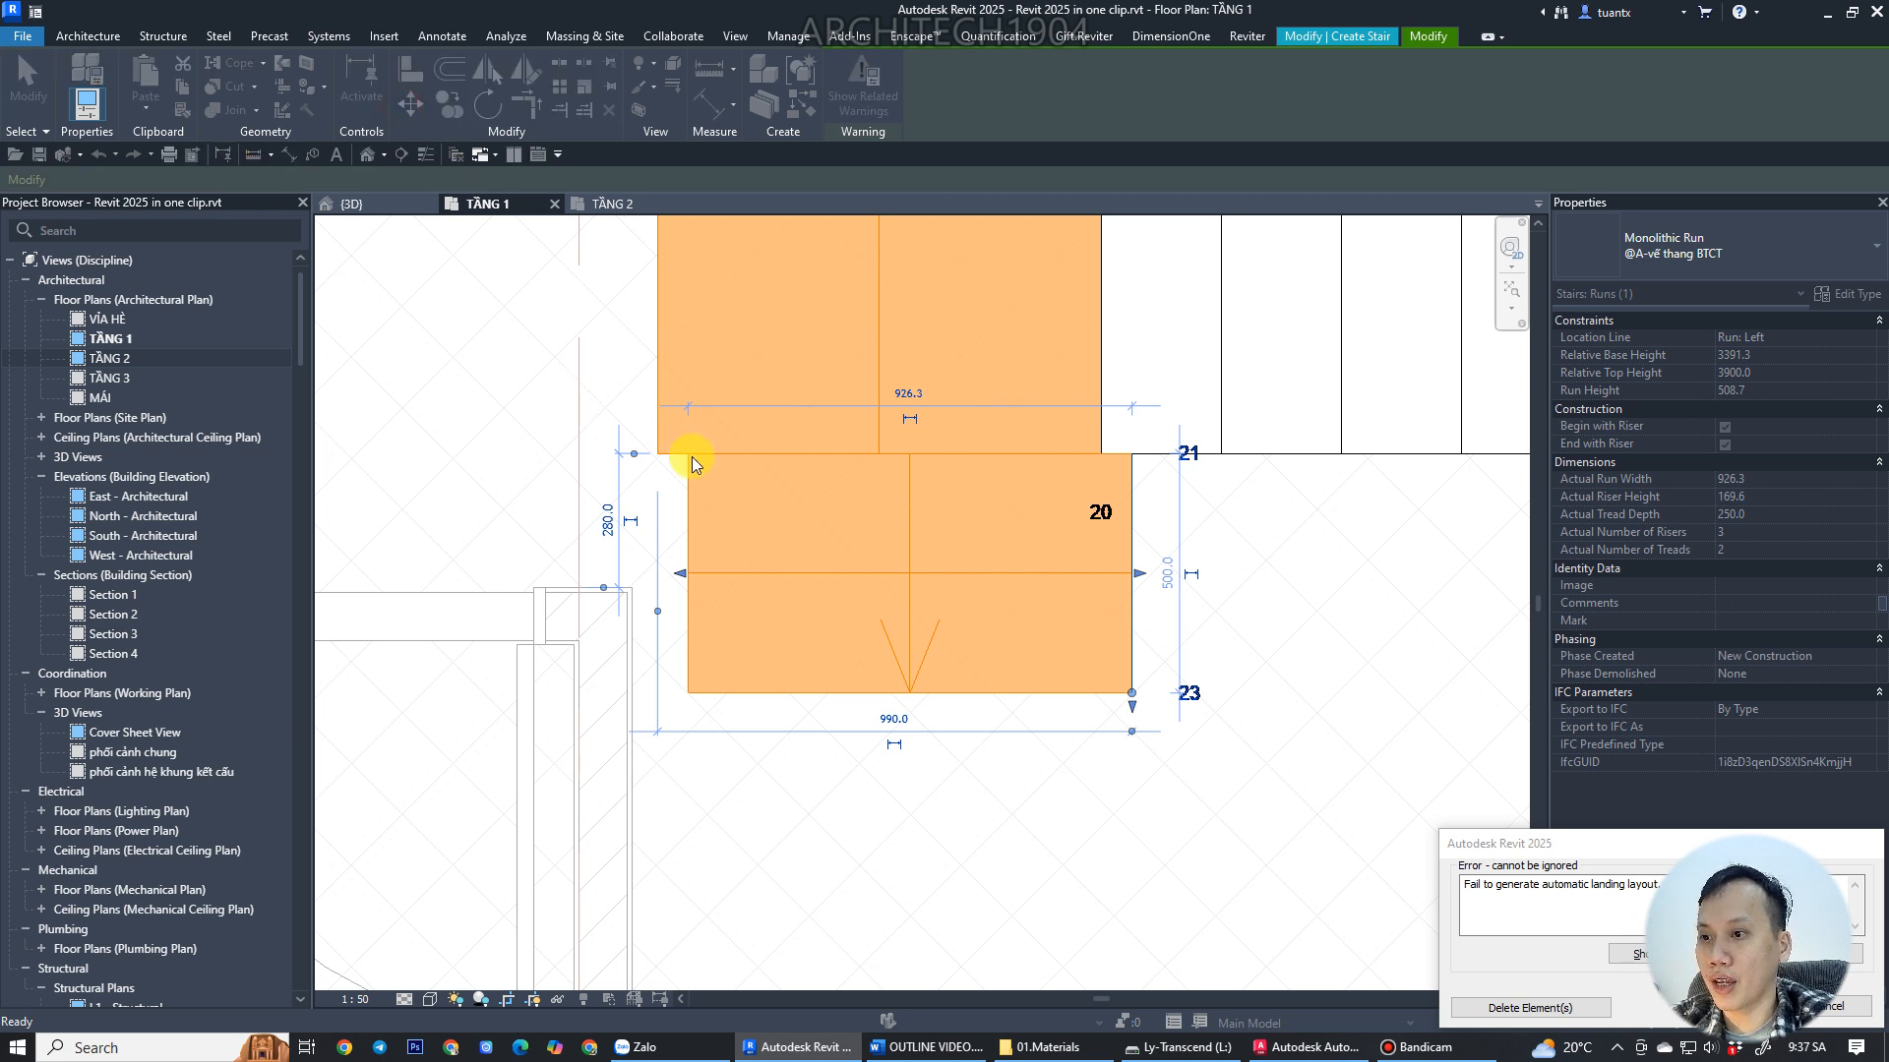
{"action": "left_click_drag", "start_coordinate": [1593, 854], "coordinate": [925, 727]}
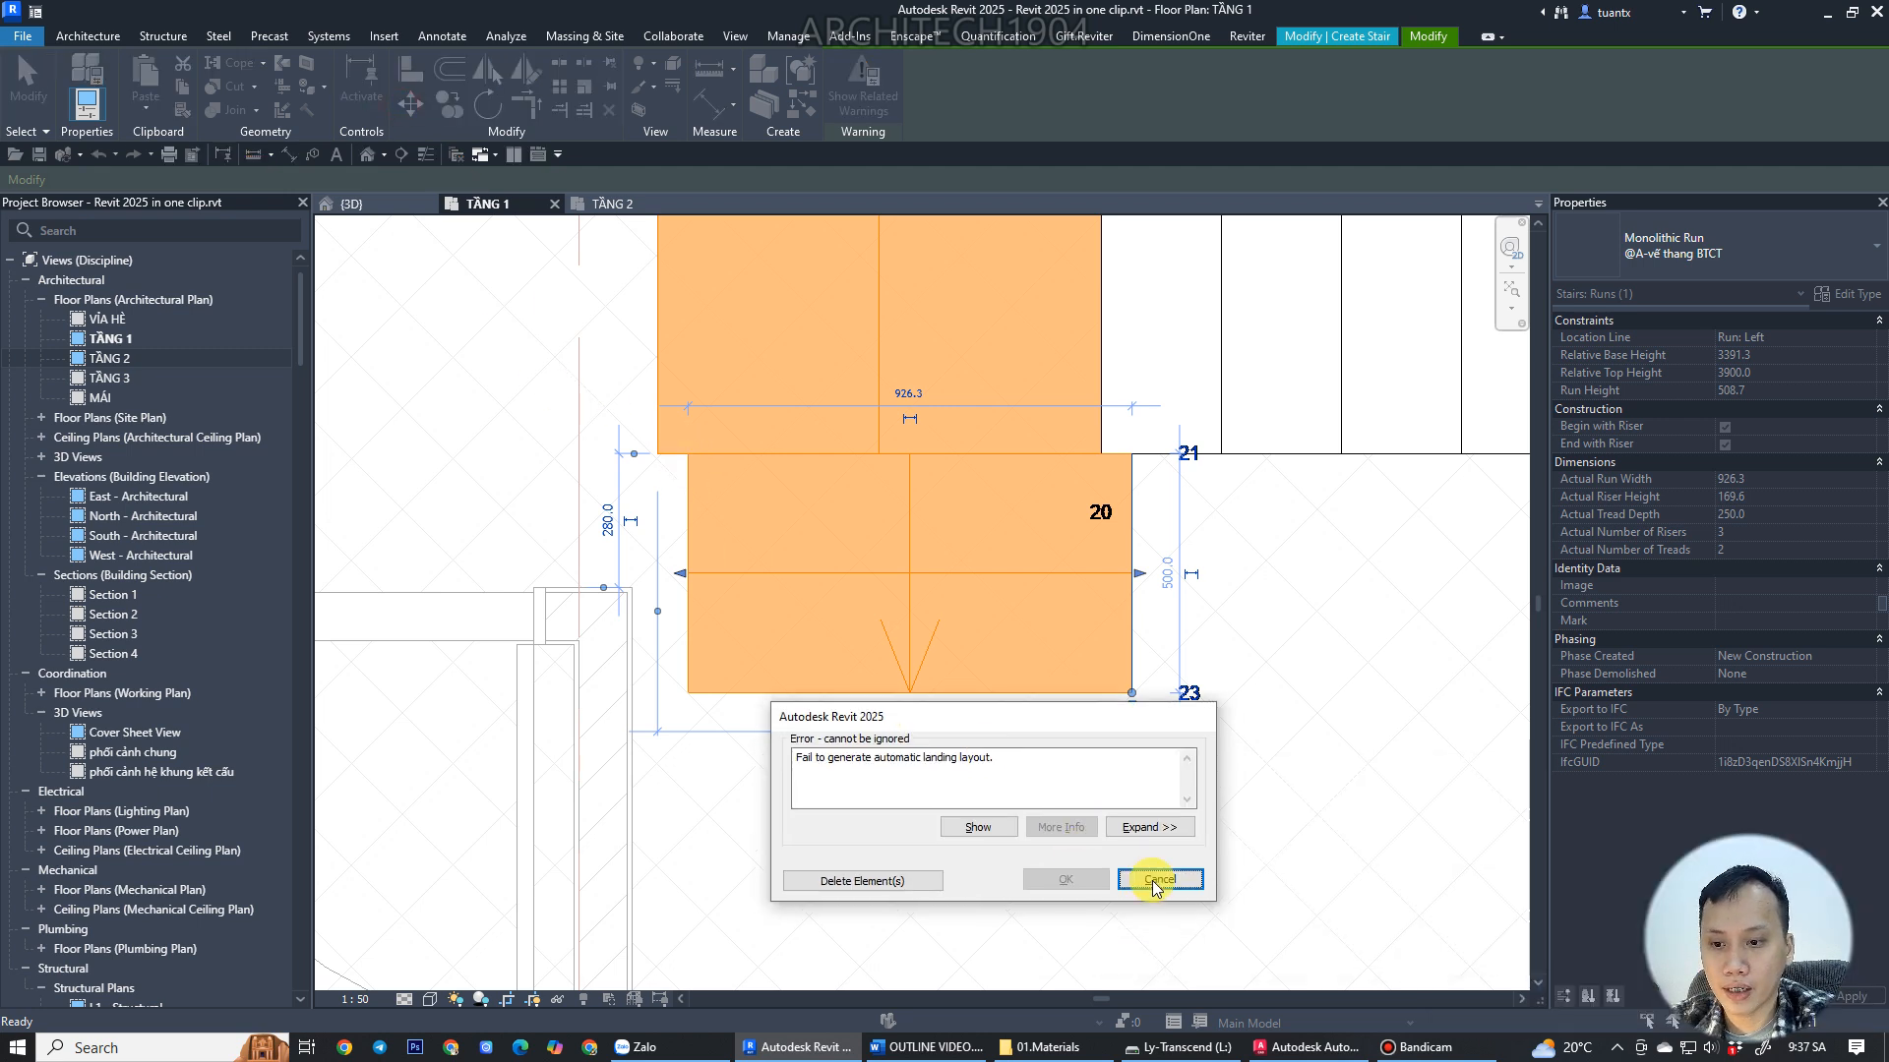
{"action": "scroll", "coordinate": [793, 725], "scroll_direction": "up", "scroll_amount": 2}
{"action": "left_click", "coordinate": [818, 675]}
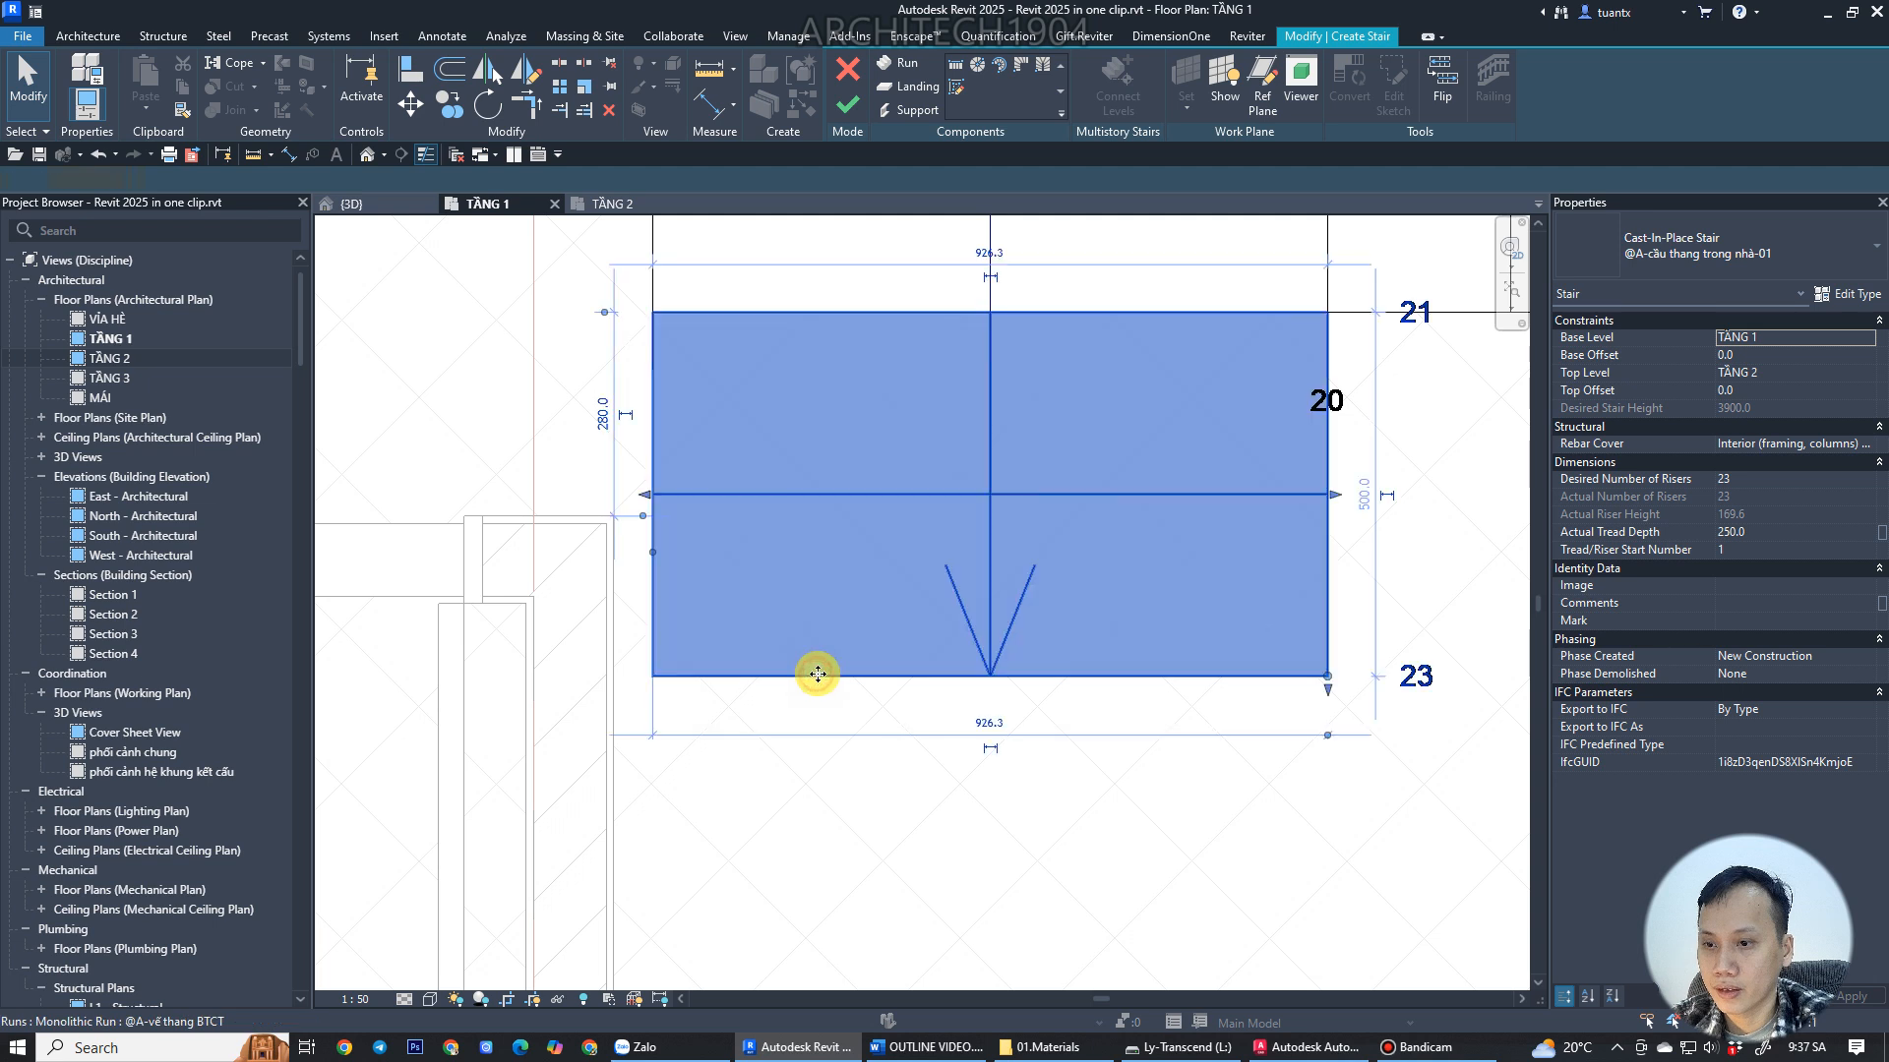
Set the upper short run's actual run width to 990 mm in its properties.
{"action": "left_click", "coordinate": [1765, 480]}
{"action": "type", "text": "9"}
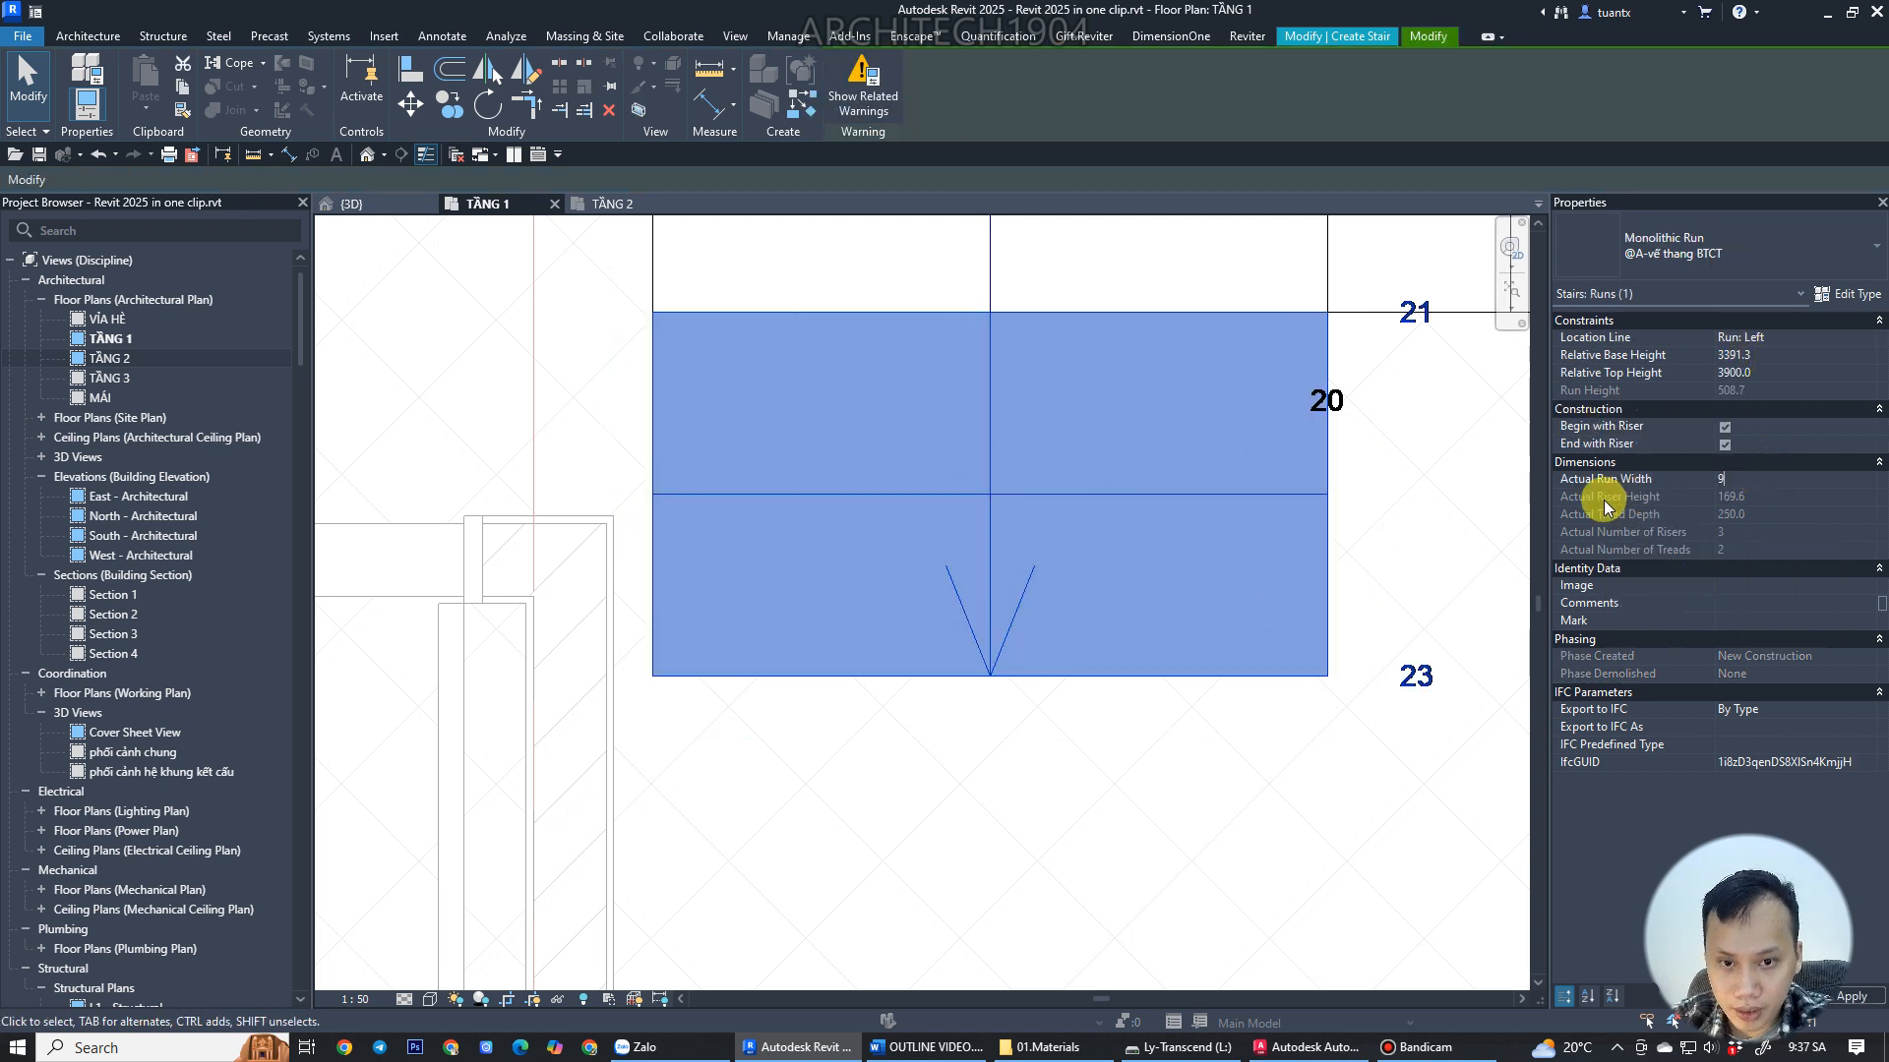
{"action": "key", "text": "Return"}
{"action": "scroll", "coordinate": [498, 493], "scroll_direction": "down", "scroll_amount": 3}
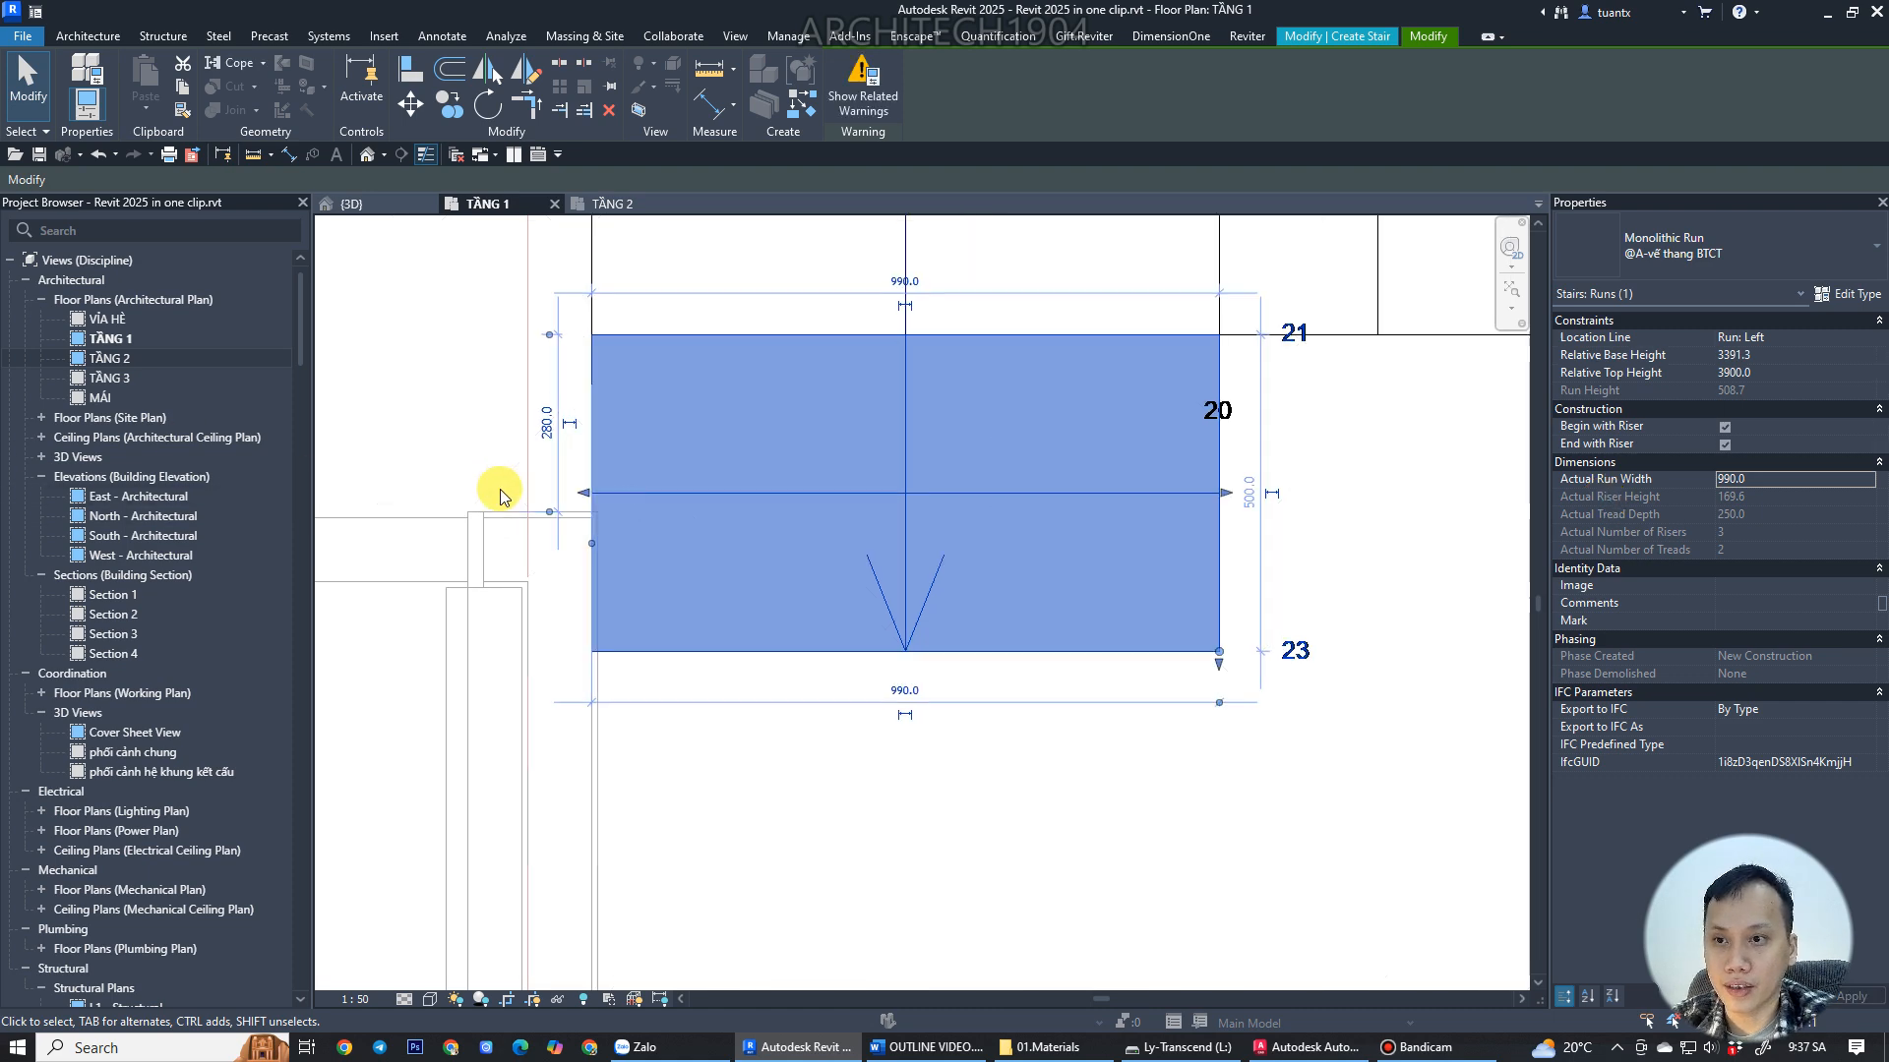
Move the whole stair sketch about 10 mm so its edge meets the wall corner.
{"action": "middle_click_drag", "start_coordinate": [498, 493], "coordinate": [529, 551]}
{"action": "scroll", "coordinate": [530, 551], "scroll_direction": "down", "scroll_amount": 3}
{"action": "left_click", "coordinate": [447, 499]}
{"action": "scroll", "coordinate": [446, 500], "scroll_direction": "down", "scroll_amount": 4}
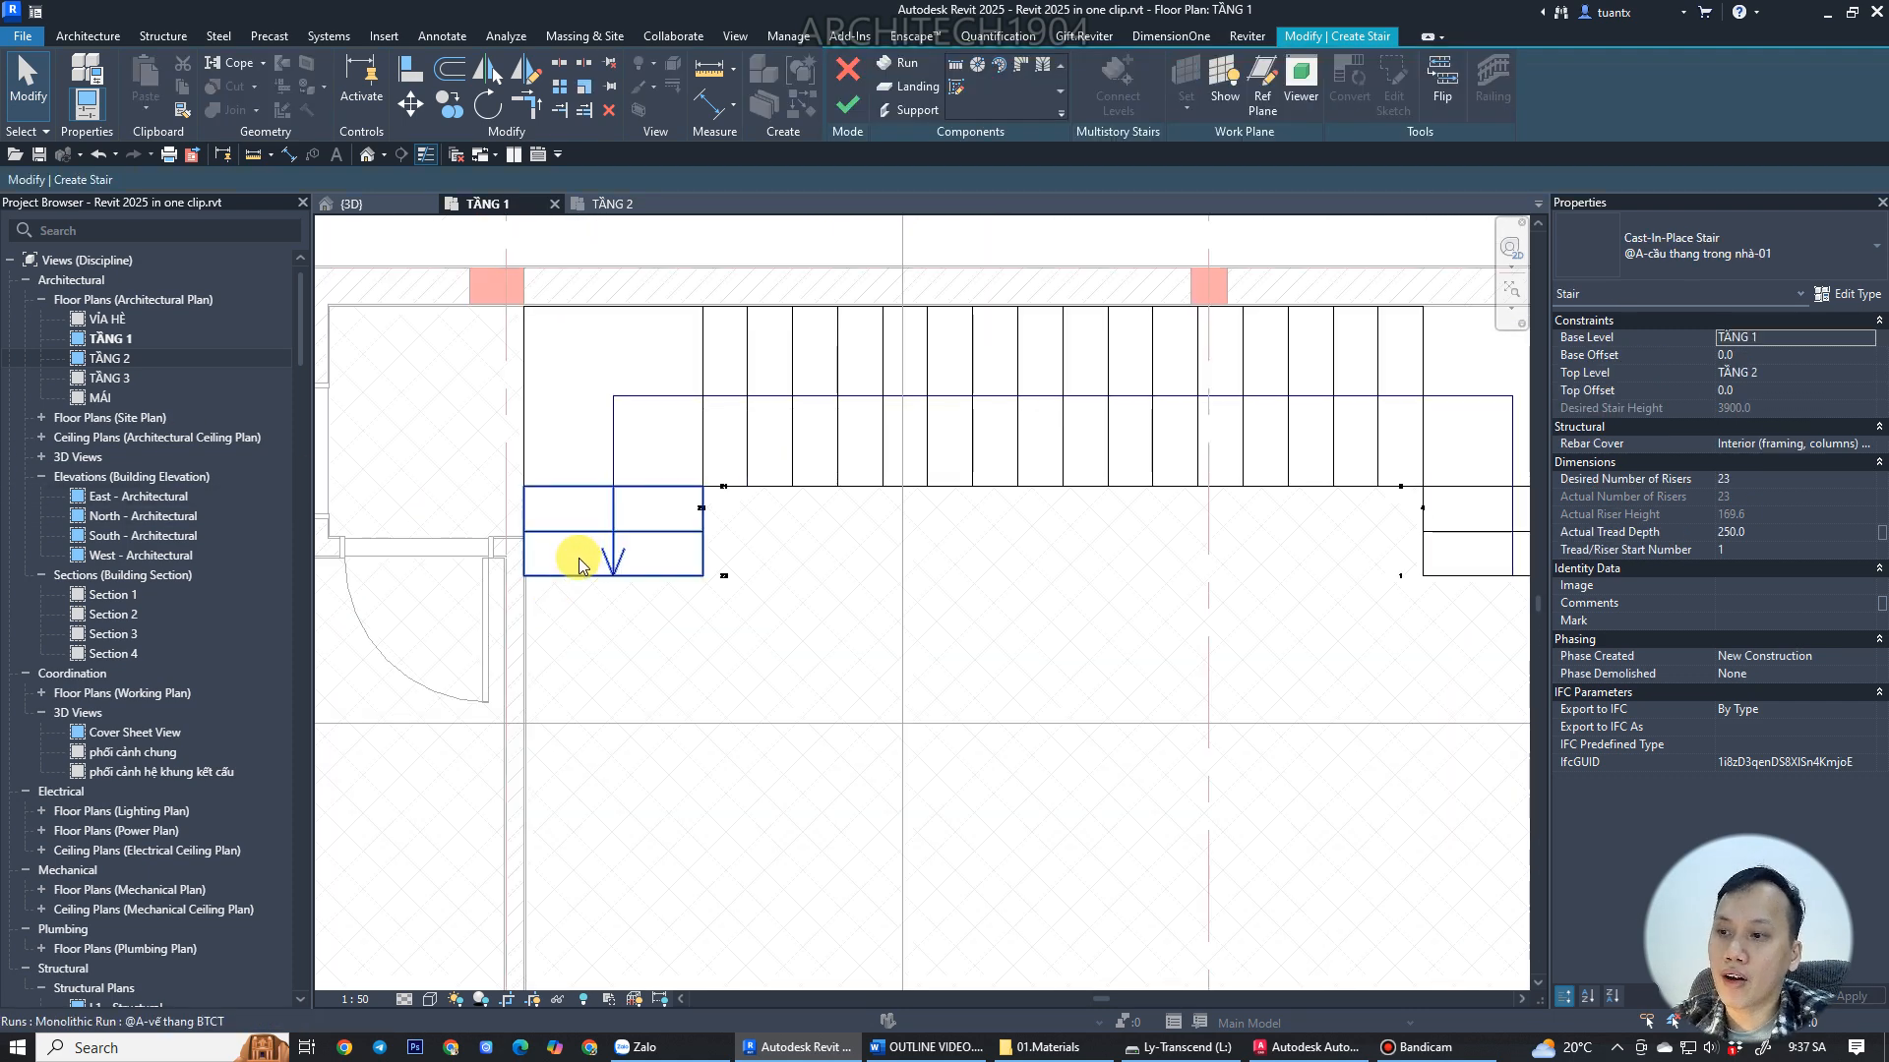
{"action": "scroll", "coordinate": [664, 570], "scroll_direction": "up", "scroll_amount": 2}
{"action": "middle_click_drag", "start_coordinate": [664, 569], "coordinate": [500, 624]}
{"action": "middle_click_drag", "start_coordinate": [905, 631], "coordinate": [477, 636]}
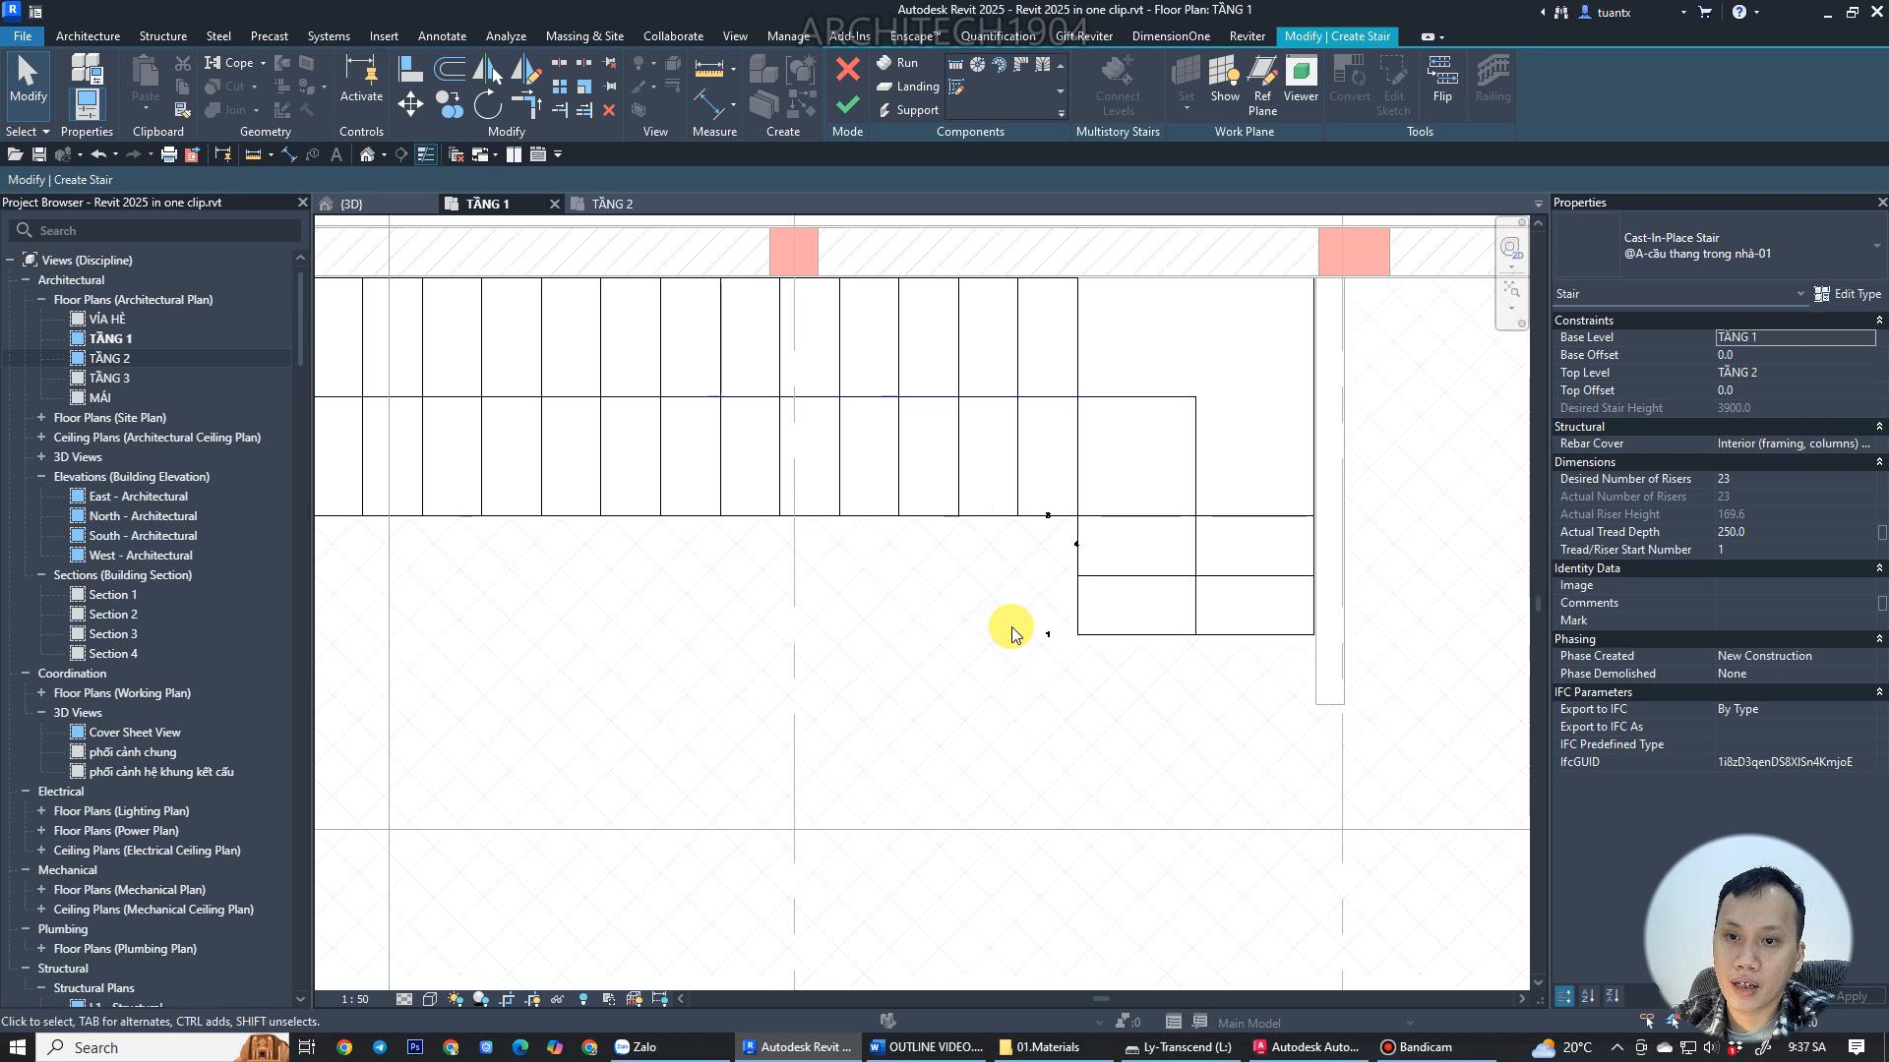
{"action": "scroll", "coordinate": [1037, 631], "scroll_direction": "up", "scroll_amount": 2}
{"action": "scroll", "coordinate": [987, 603], "scroll_direction": "down", "scroll_amount": 3}
{"action": "scroll", "coordinate": [1278, 688], "scroll_direction": "down", "scroll_amount": 1}
{"action": "left_click", "coordinate": [647, 478]}
{"action": "left_click_drag", "start_coordinate": [647, 477], "coordinate": [644, 473]}
{"action": "scroll", "coordinate": [1319, 482], "scroll_direction": "up", "scroll_amount": 10}
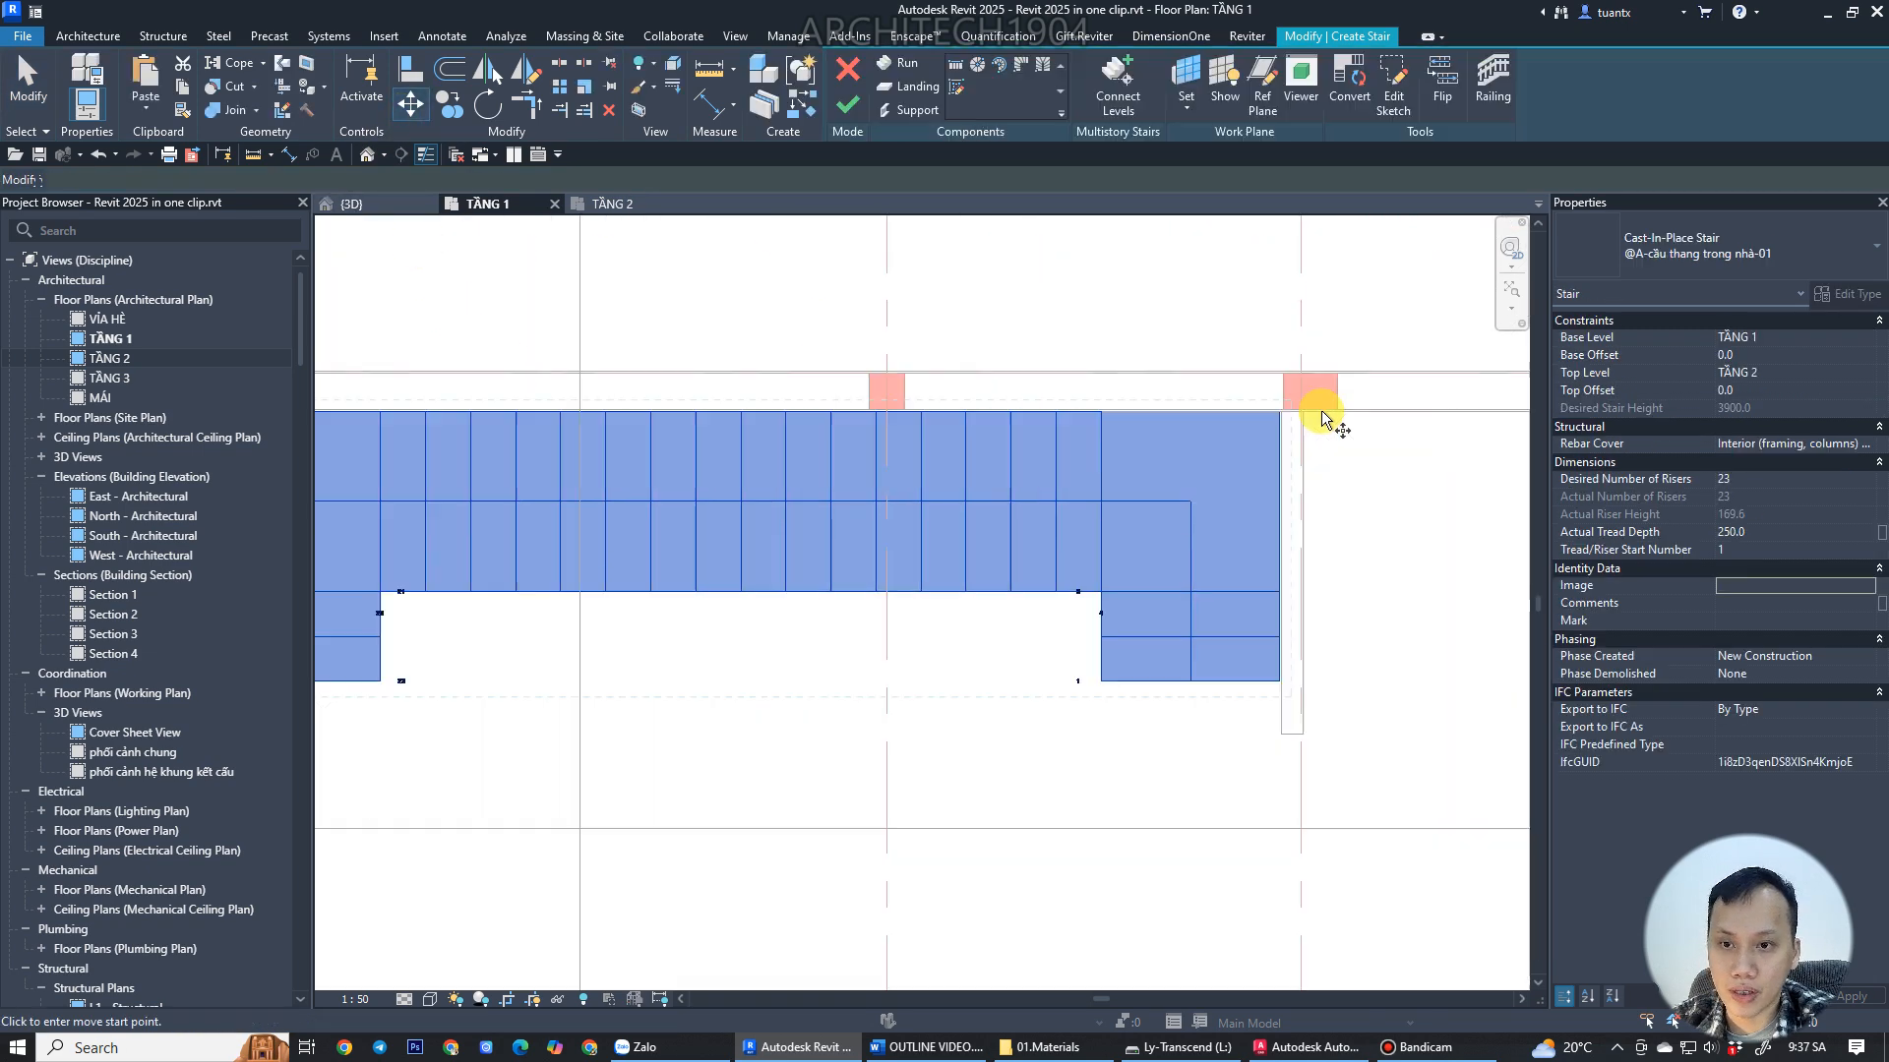
{"action": "left_click", "coordinate": [1253, 452]}
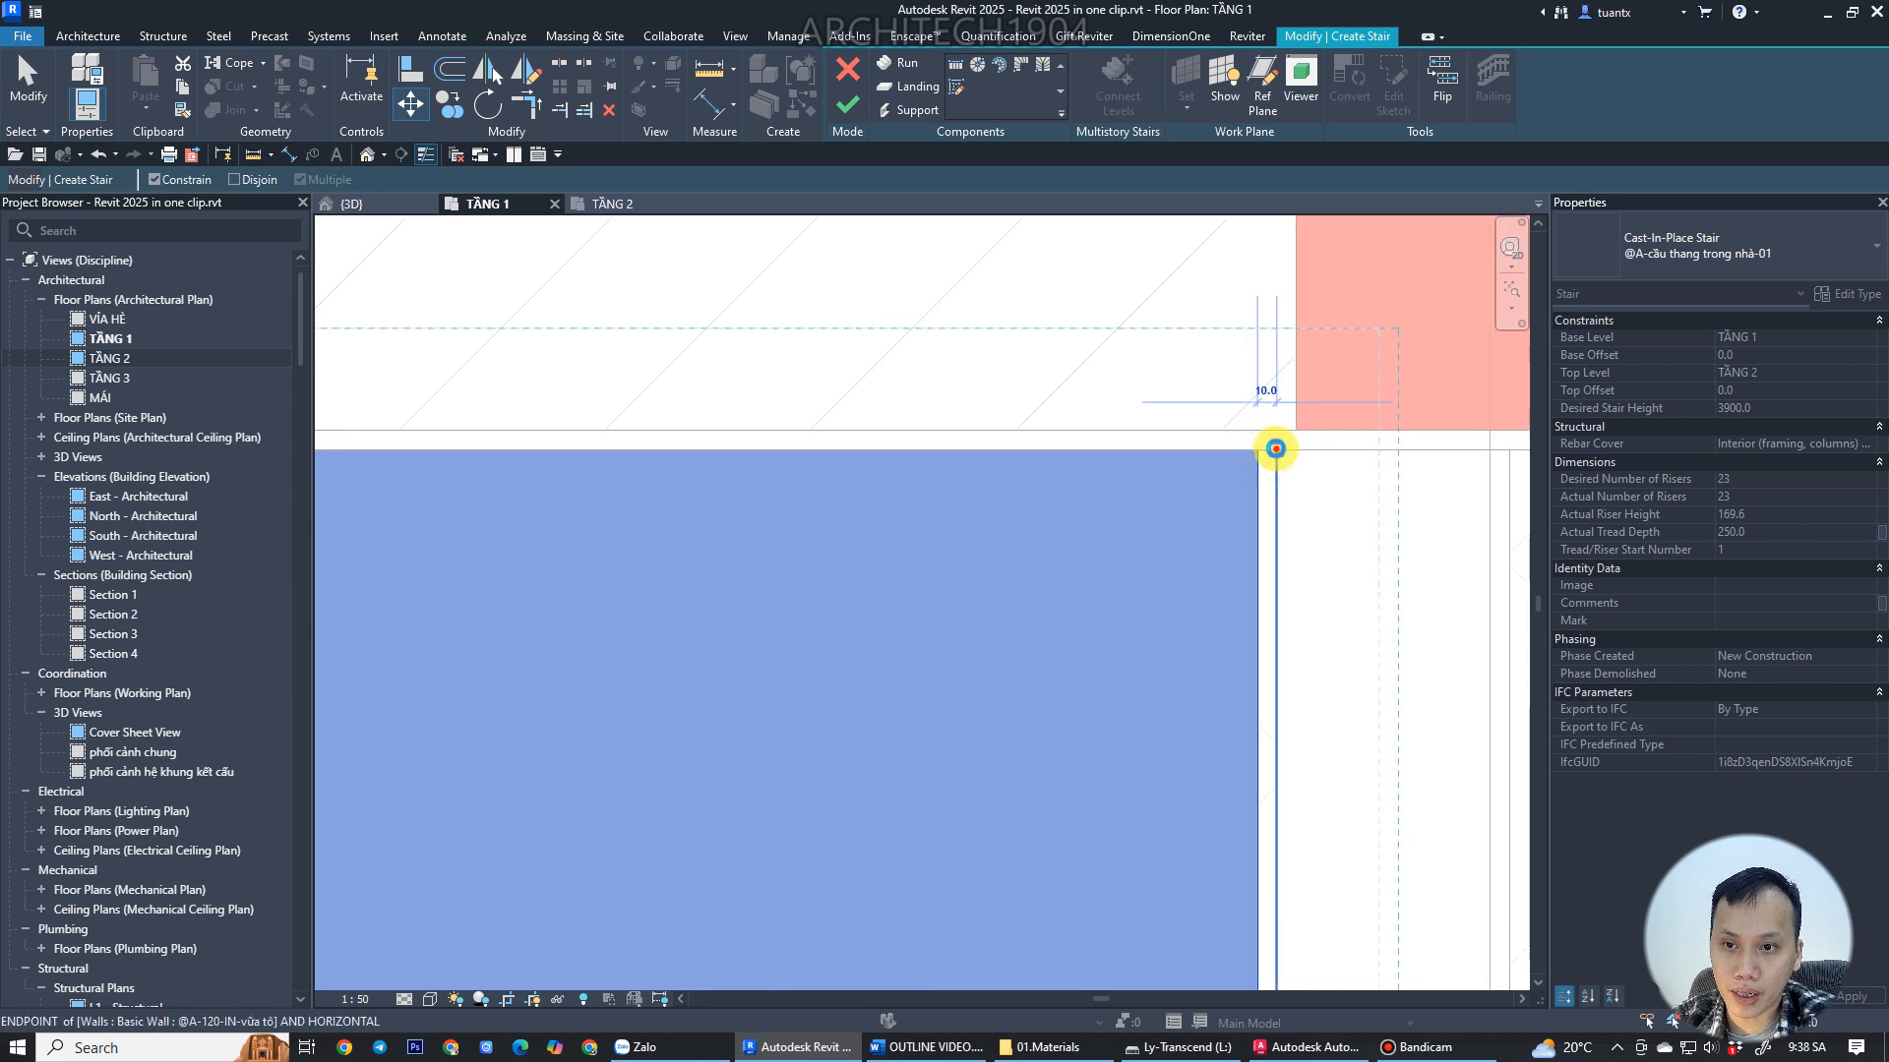
{"action": "left_click", "coordinate": [1276, 449]}
Finish editing the stair.
{"action": "scroll", "coordinate": [1058, 569], "scroll_direction": "down", "scroll_amount": 11}
{"action": "middle_click_drag", "start_coordinate": [1202, 556], "coordinate": [1551, 514]}
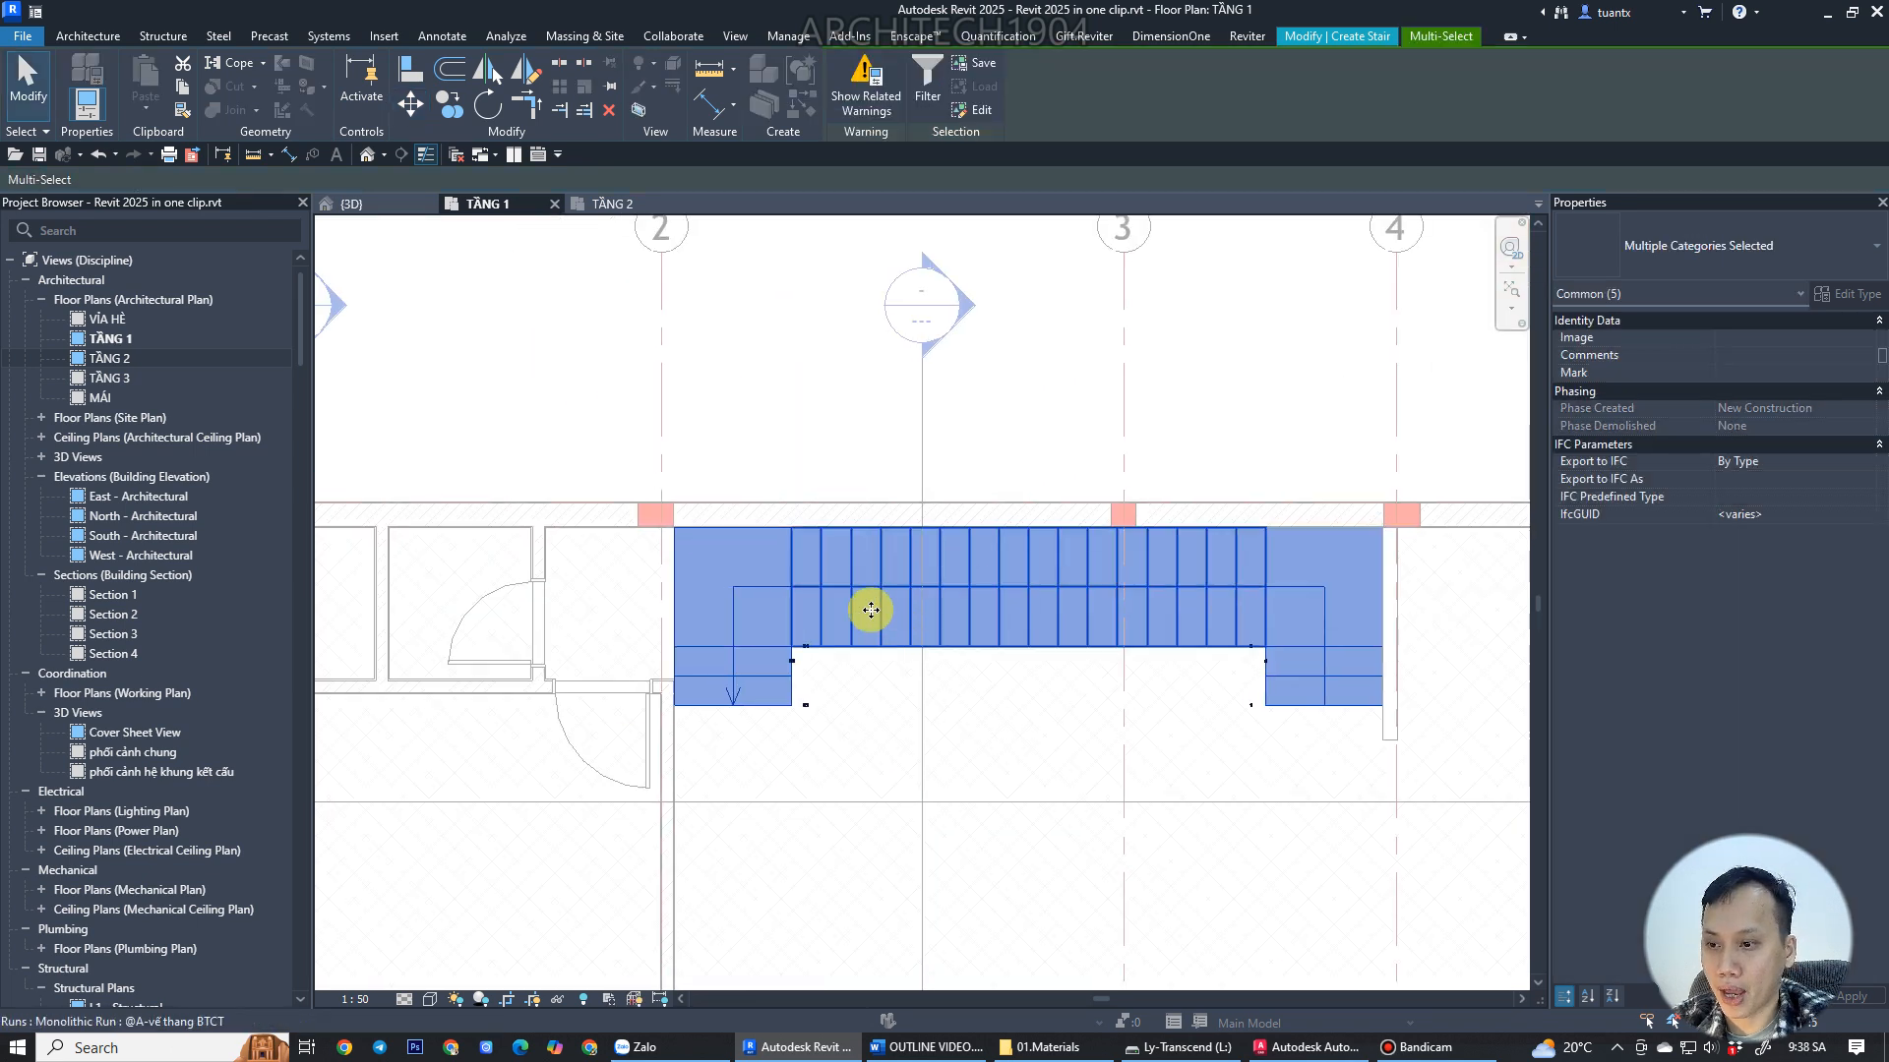
{"action": "left_click", "coordinate": [797, 351]}
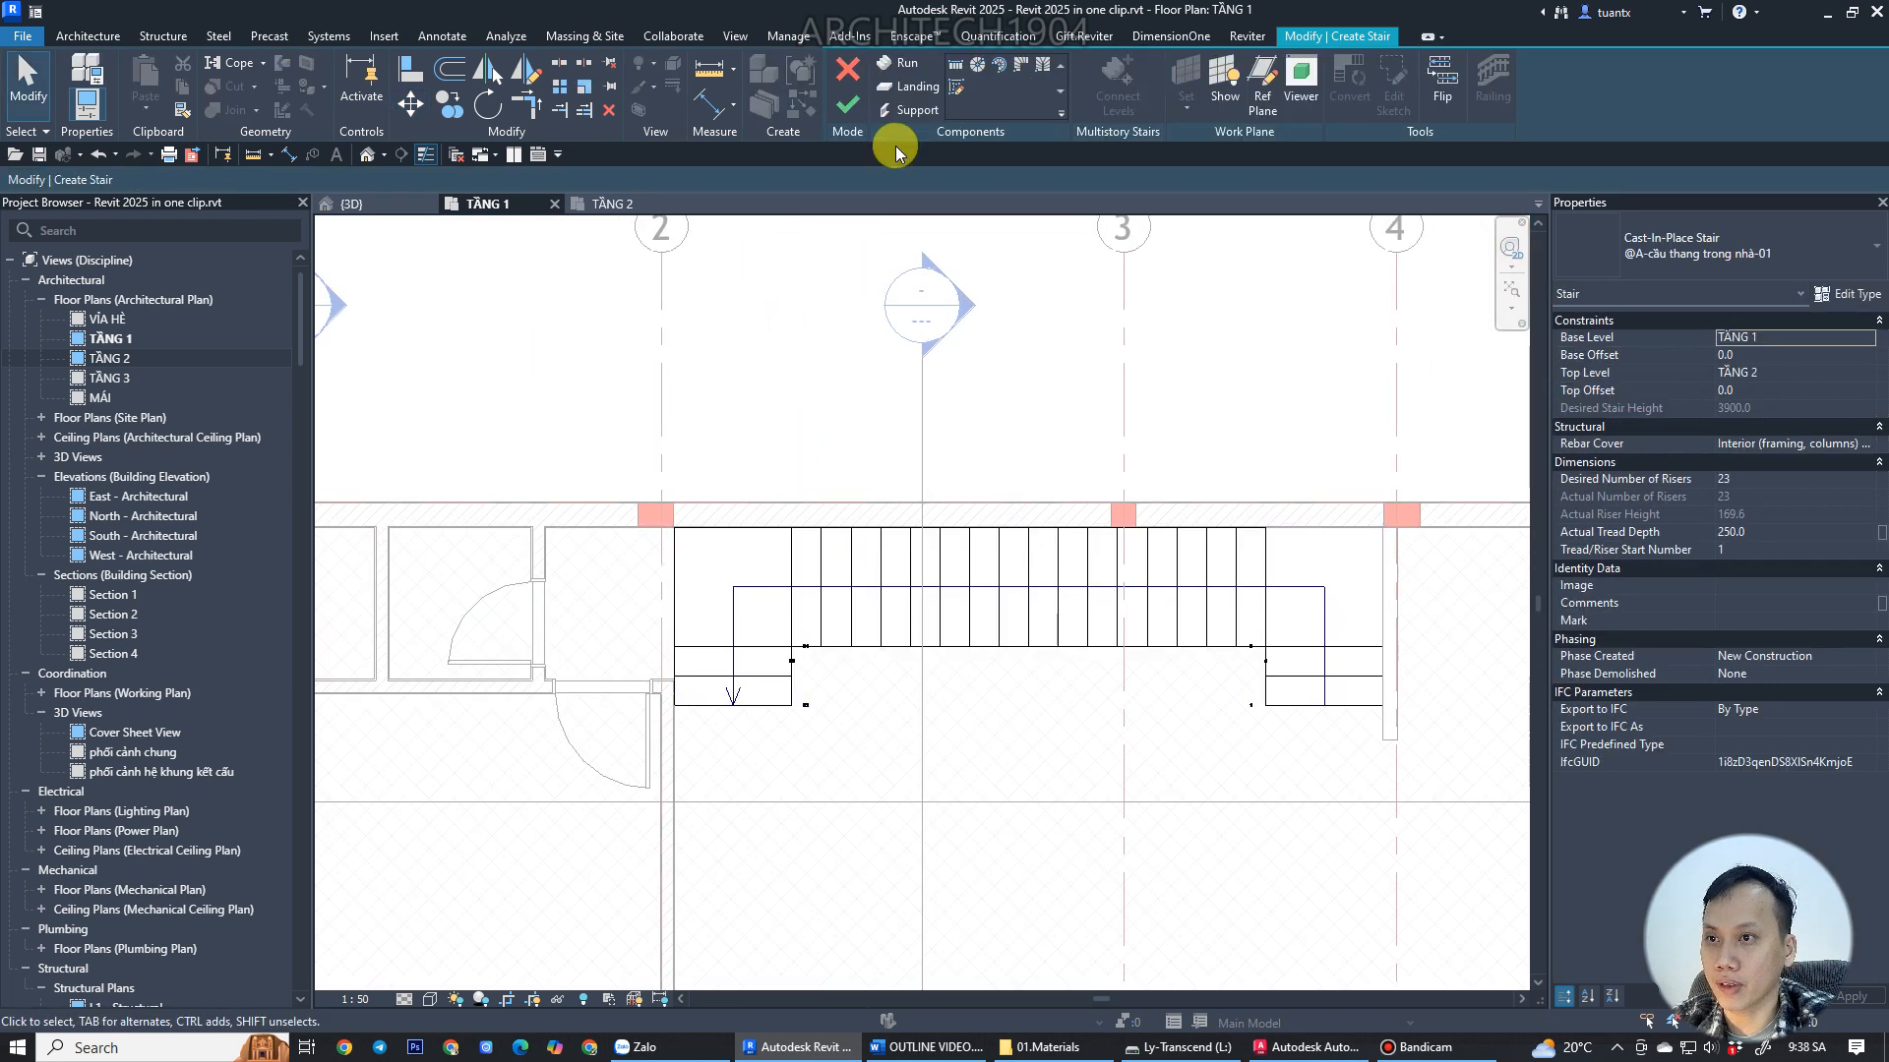
{"action": "left_click", "coordinate": [848, 98]}
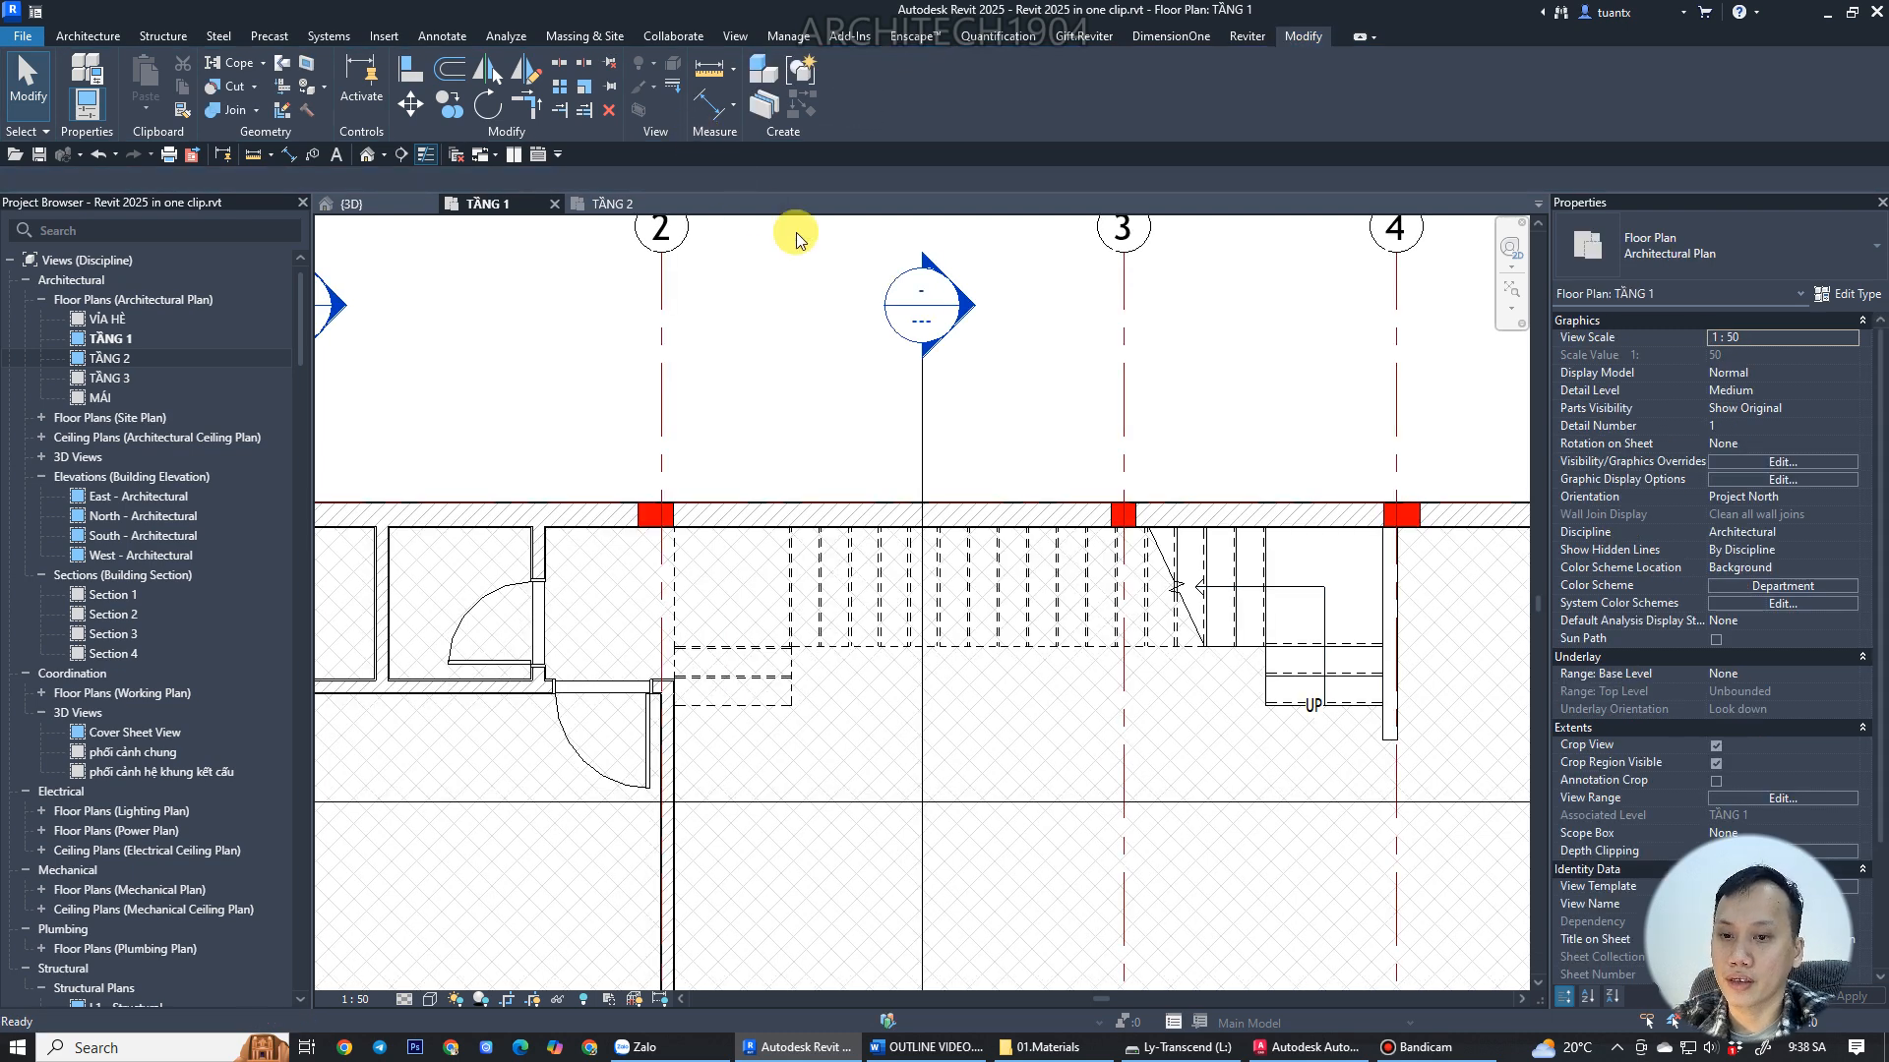
Open the TẦNG 2 plan and align the wall there with the stair's edge.
{"action": "left_click", "coordinate": [605, 207]}
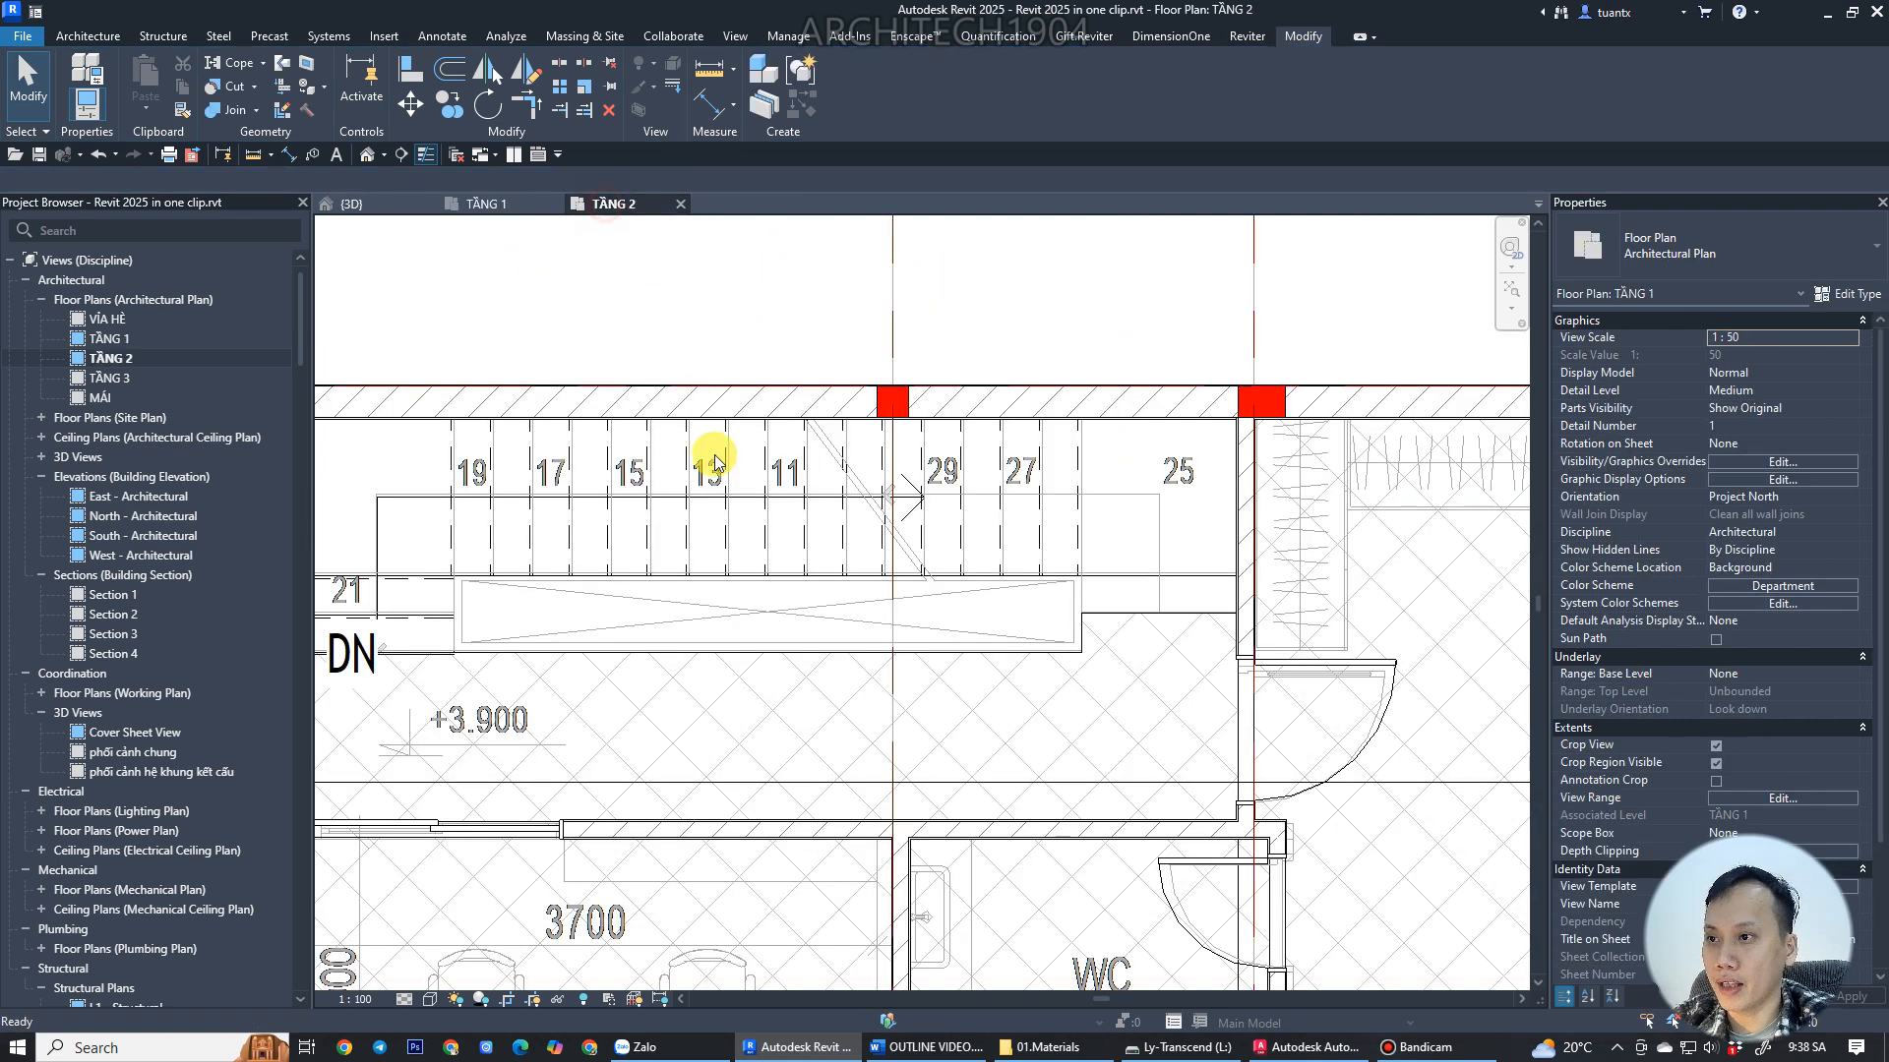
{"action": "scroll", "coordinate": [836, 629], "scroll_direction": "up", "scroll_amount": 4}
{"action": "scroll", "coordinate": [879, 641], "scroll_direction": "up", "scroll_amount": 2}
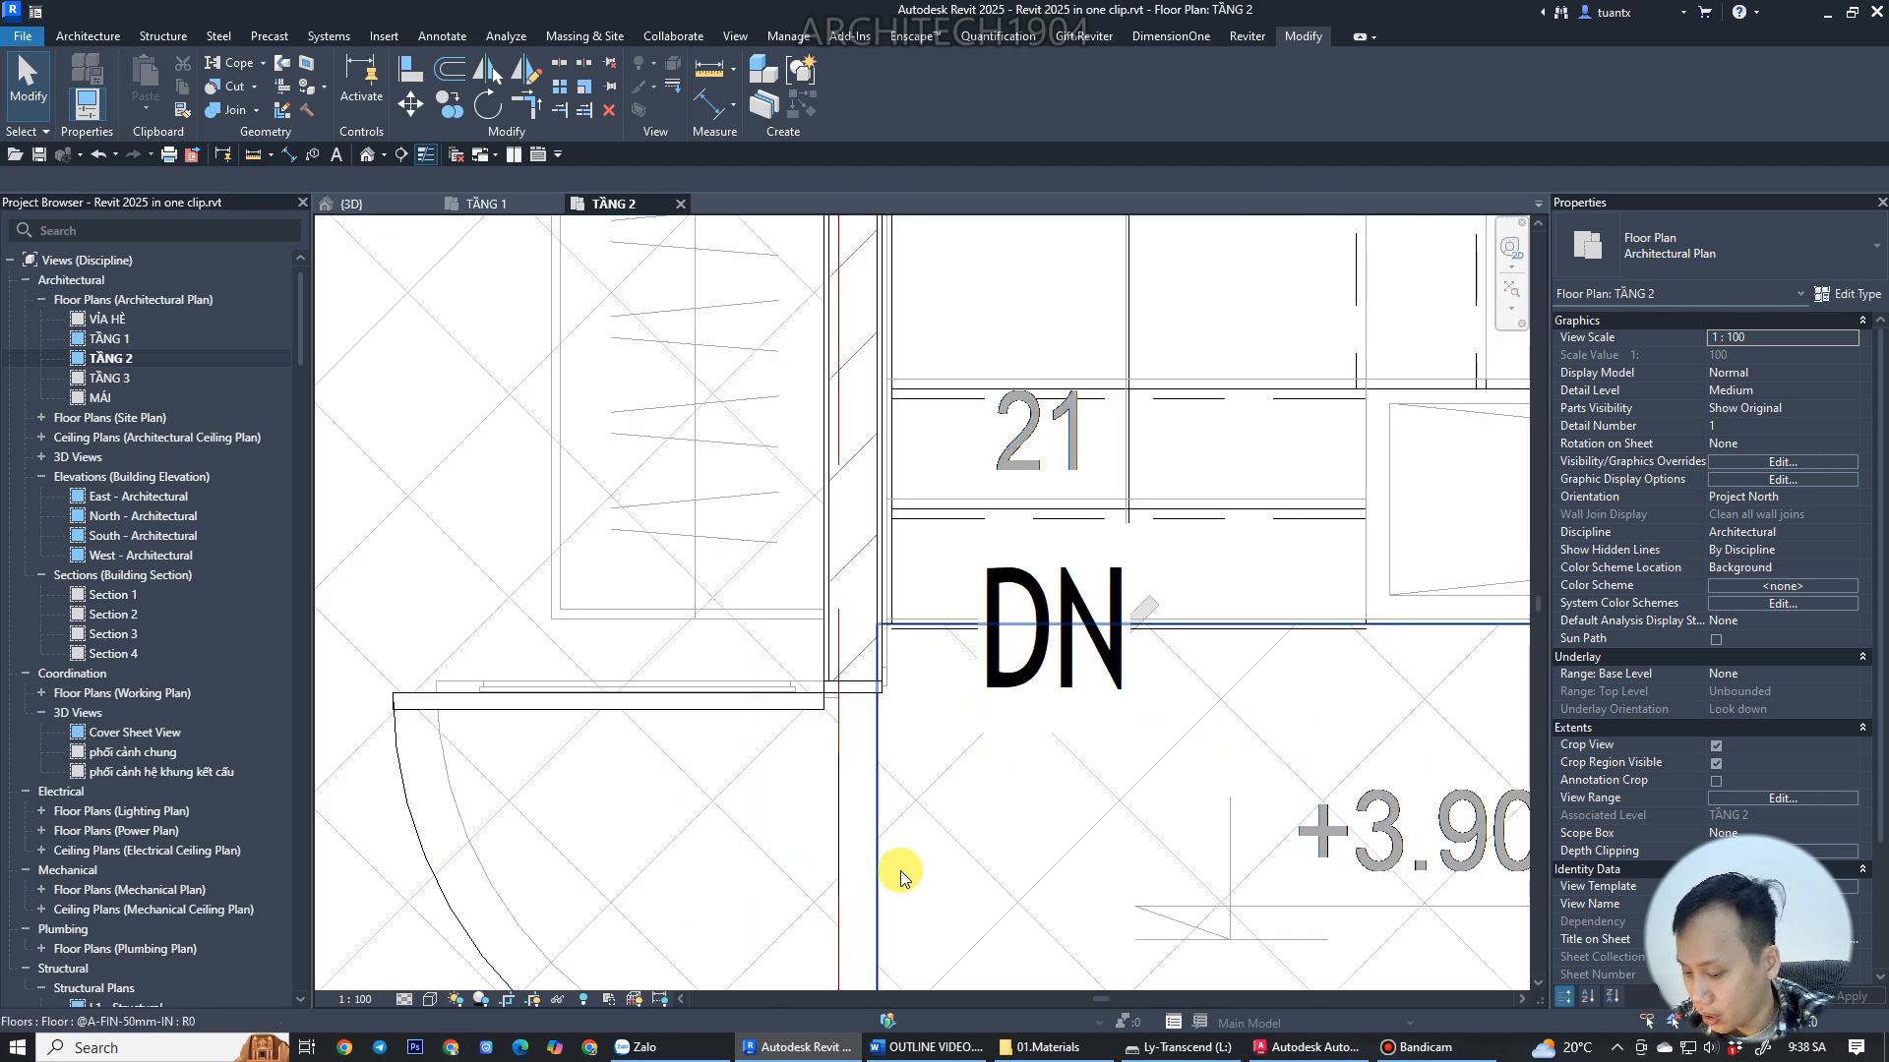
{"action": "key", "text": "a"}
{"action": "key", "text": "l"}
{"action": "scroll", "coordinate": [906, 615], "scroll_direction": "up", "scroll_amount": 2}
{"action": "left_click", "coordinate": [876, 543]}
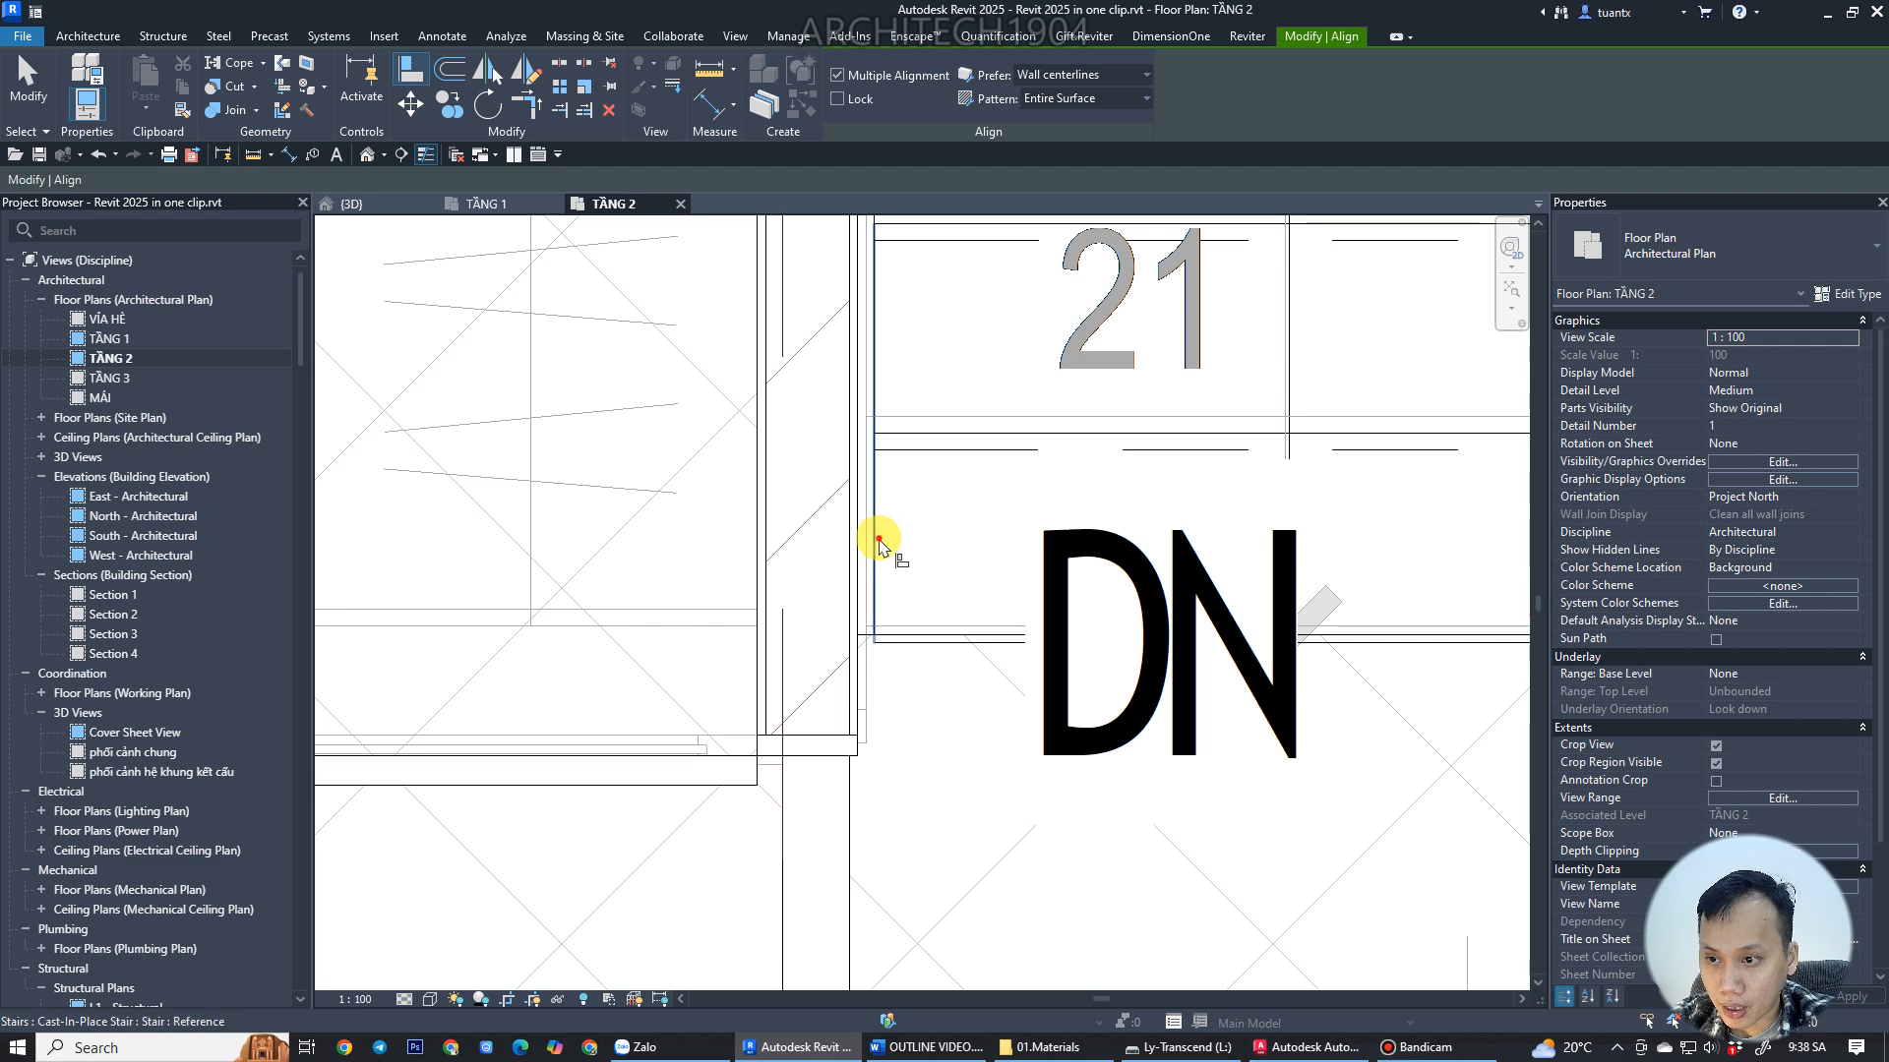
{"action": "left_click", "coordinate": [864, 577]}
{"action": "scroll", "coordinate": [864, 590], "scroll_direction": "down", "scroll_amount": 6}
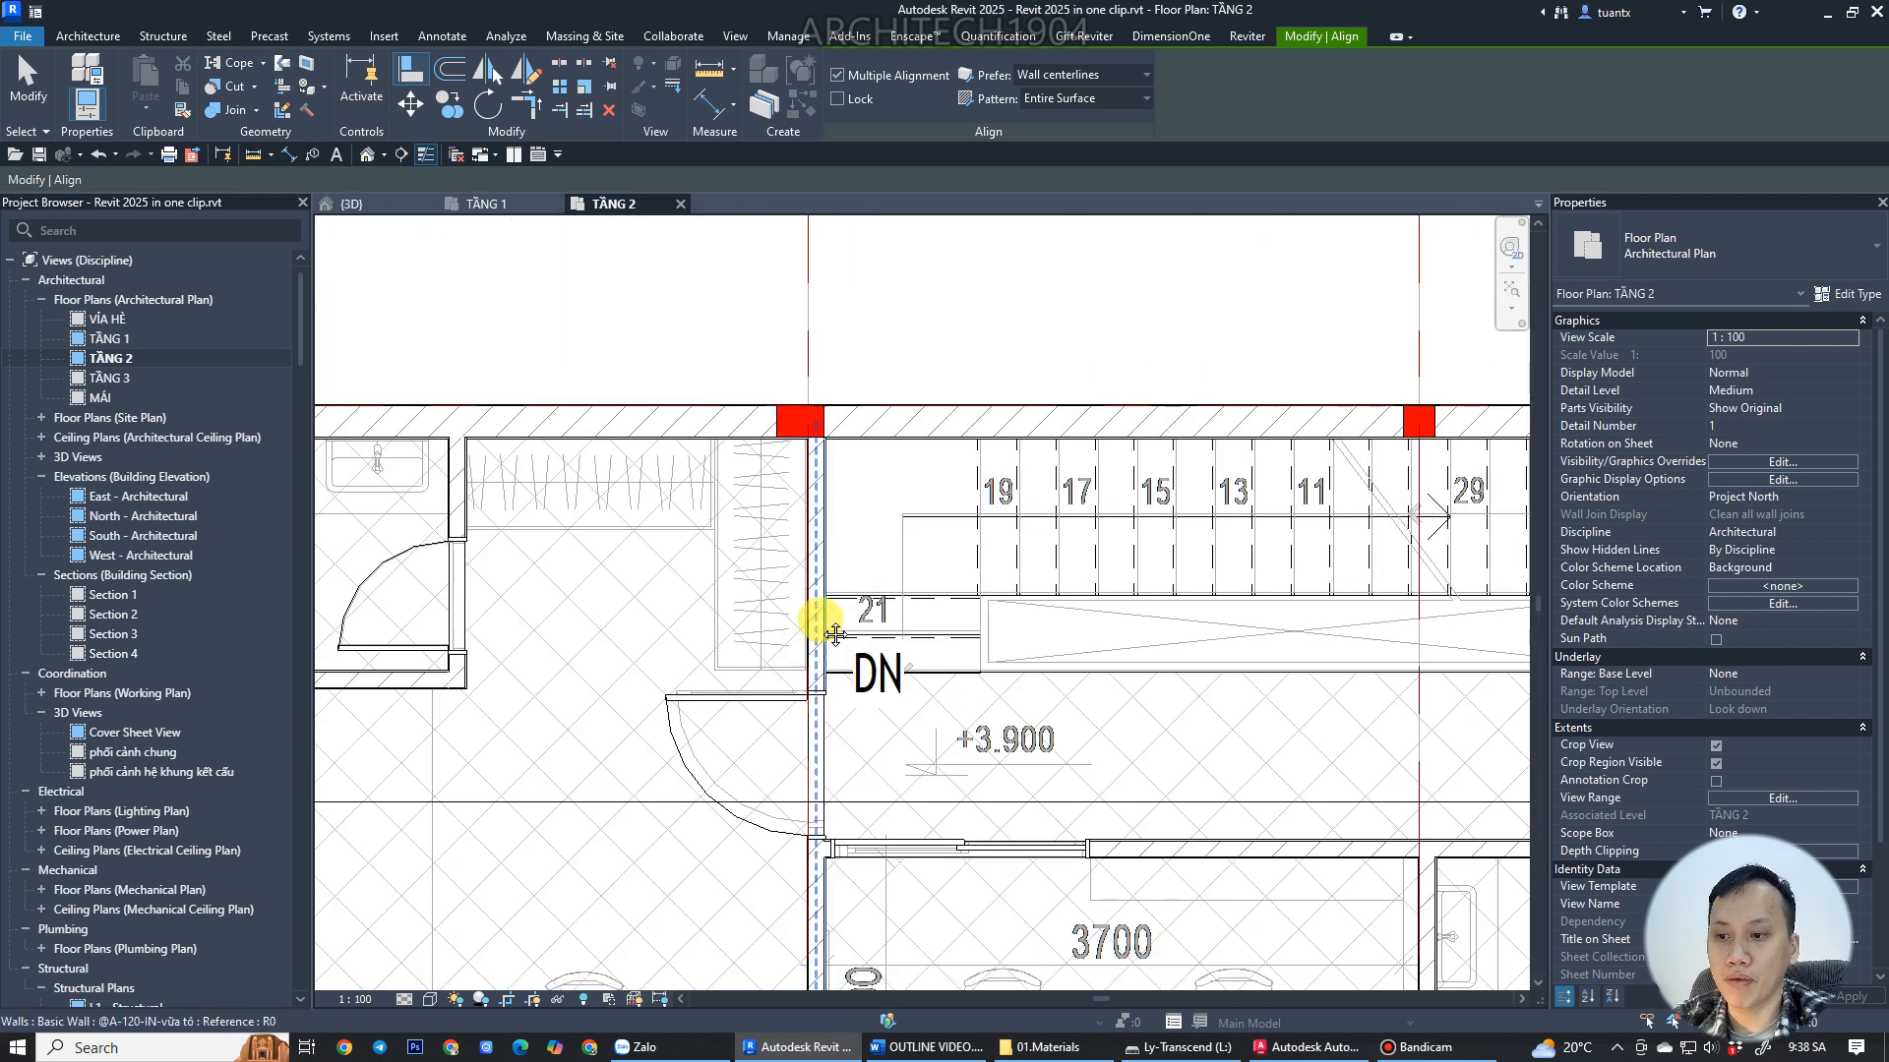
{"action": "scroll", "coordinate": [824, 622], "scroll_direction": "down", "scroll_amount": 3}
{"action": "scroll", "coordinate": [1015, 607], "scroll_direction": "up", "scroll_amount": 2}
{"action": "middle_click_drag", "start_coordinate": [1016, 607], "coordinate": [871, 603]}
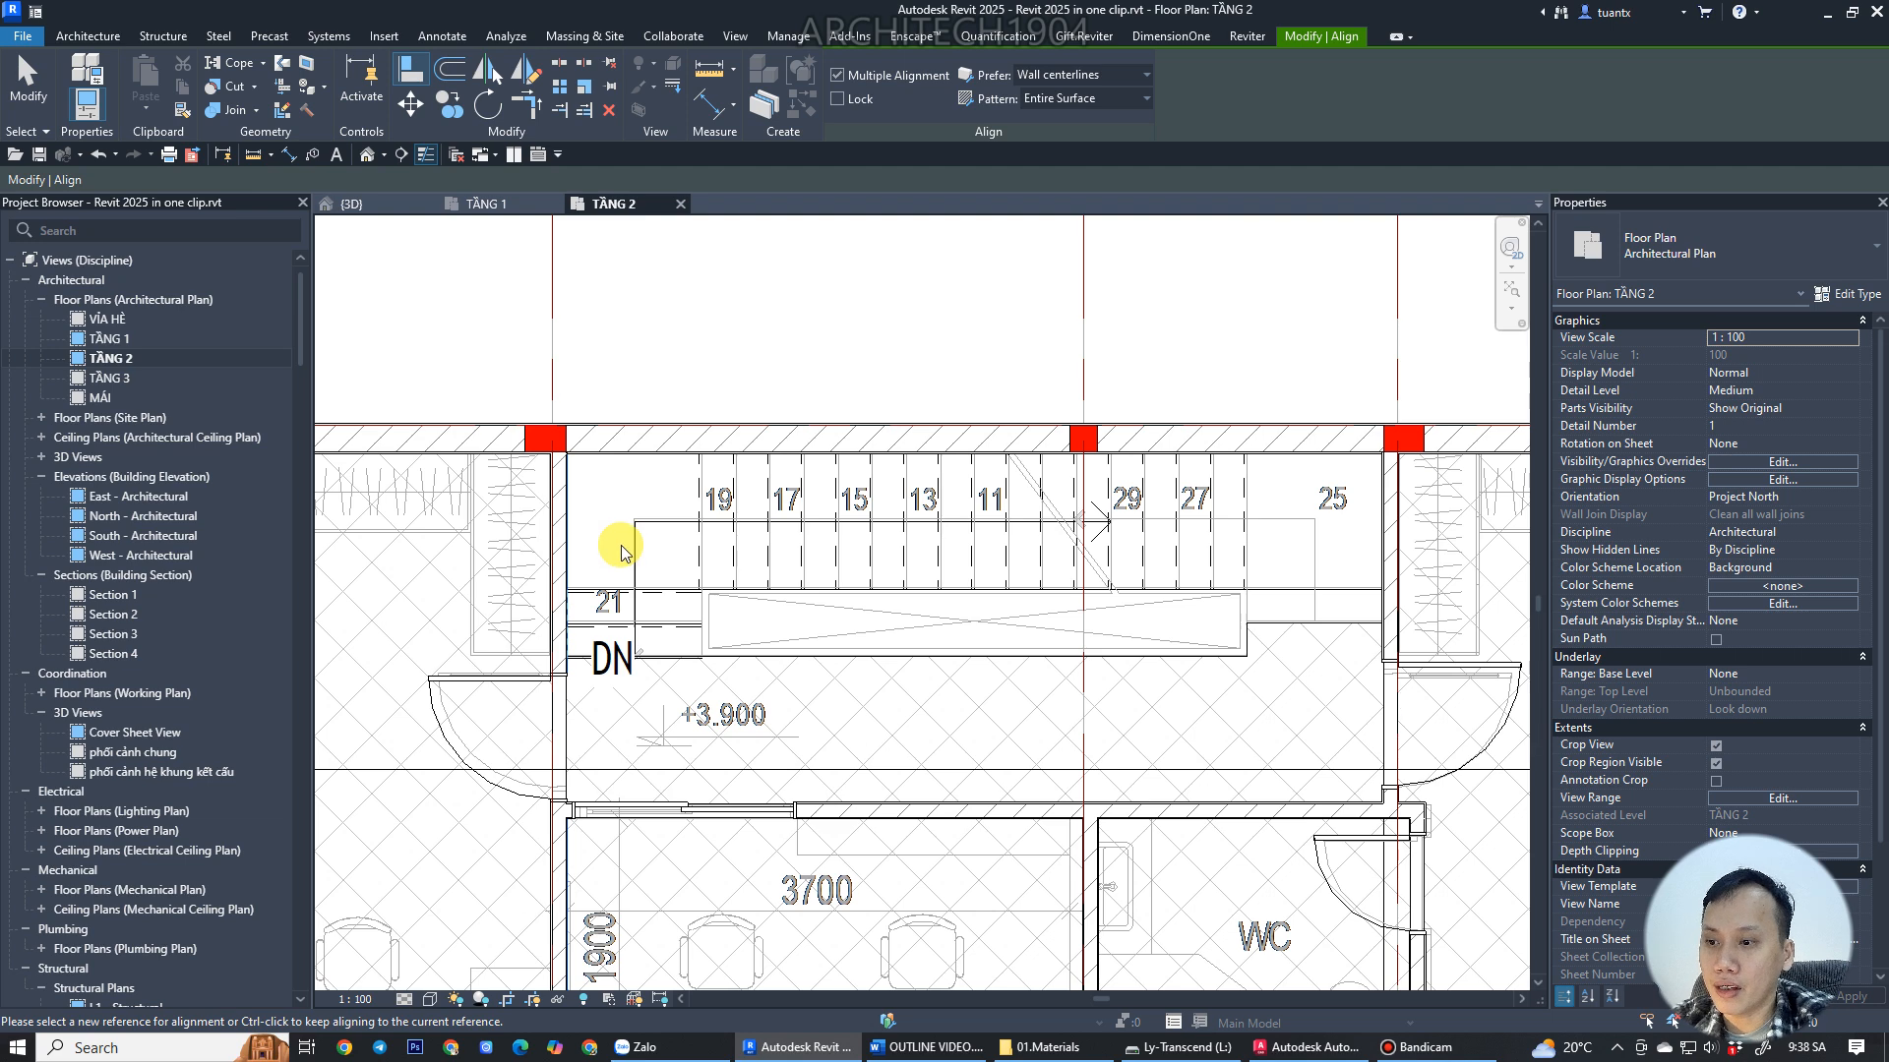
{"action": "key", "text": "Escape"}
{"action": "key", "text": "Escape"}
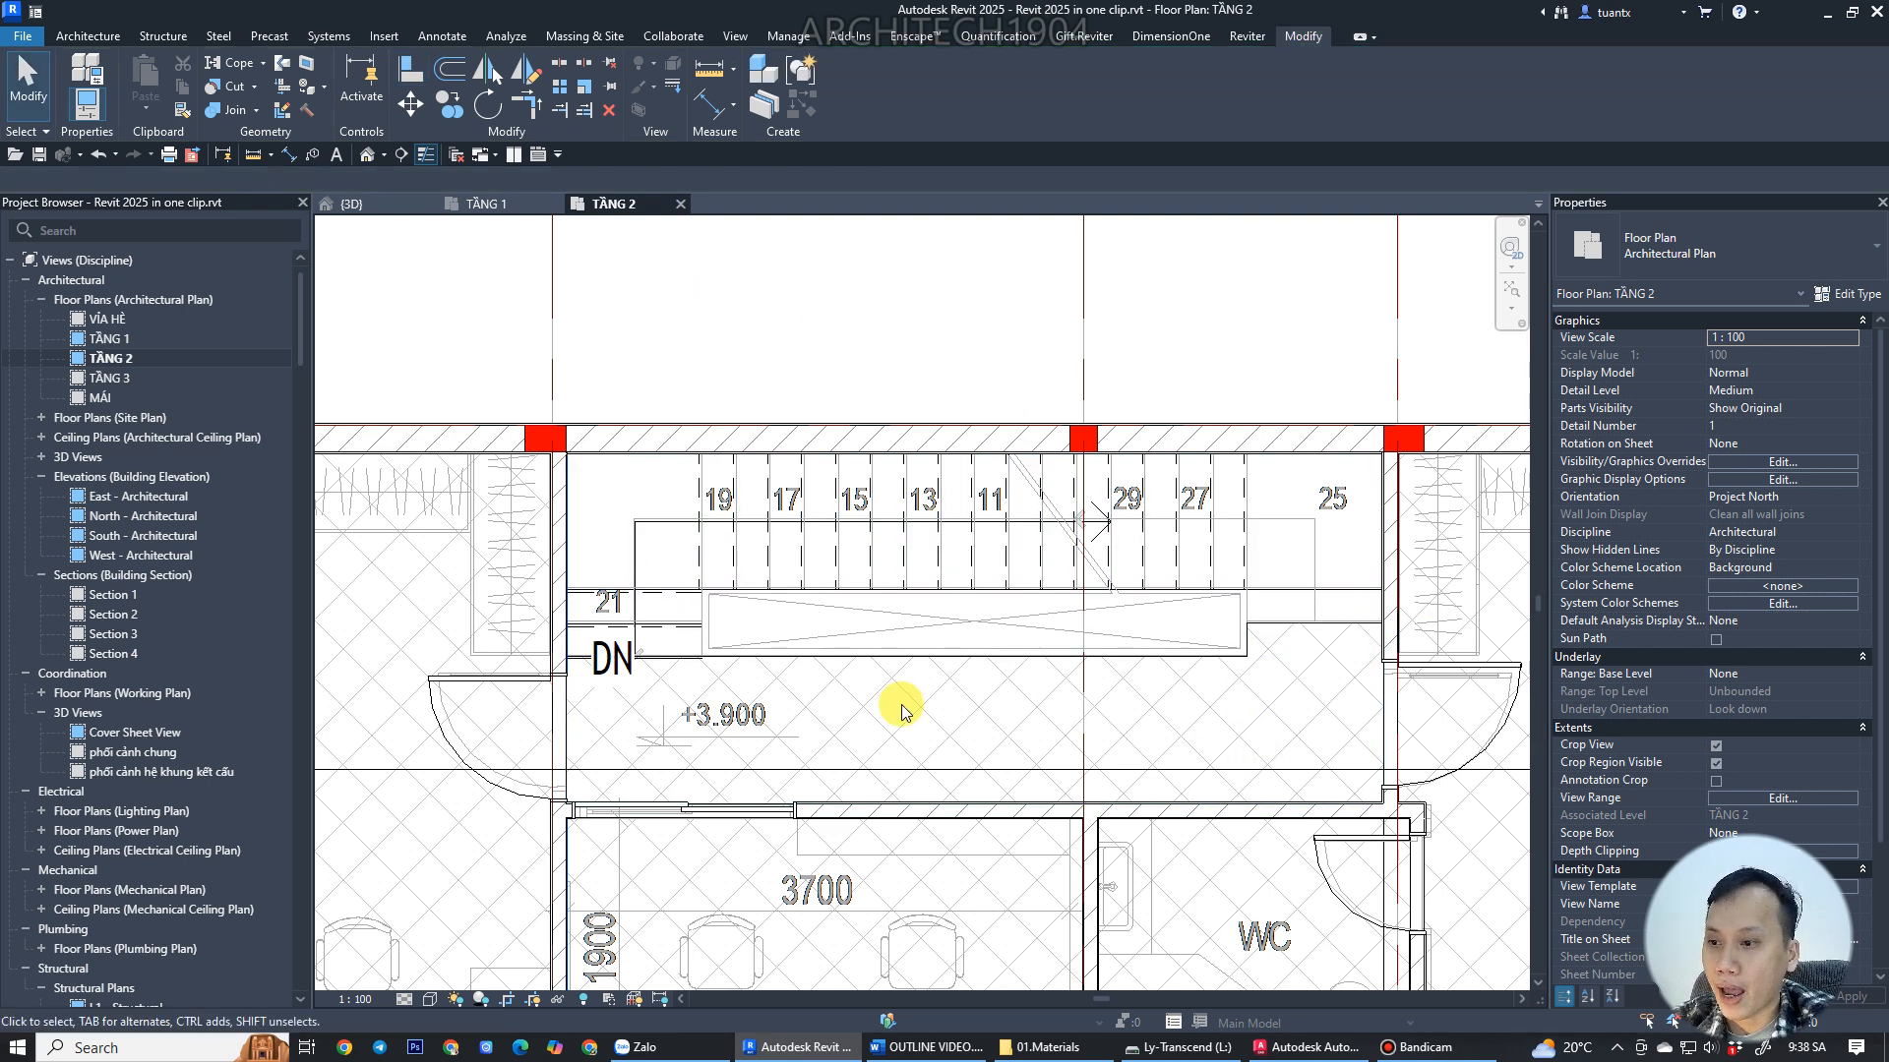
Start a new stair on TẦNG 2 and switch to AutoCAD to examine the upper-floor stair layout.
{"action": "left_click", "coordinate": [90, 37]}
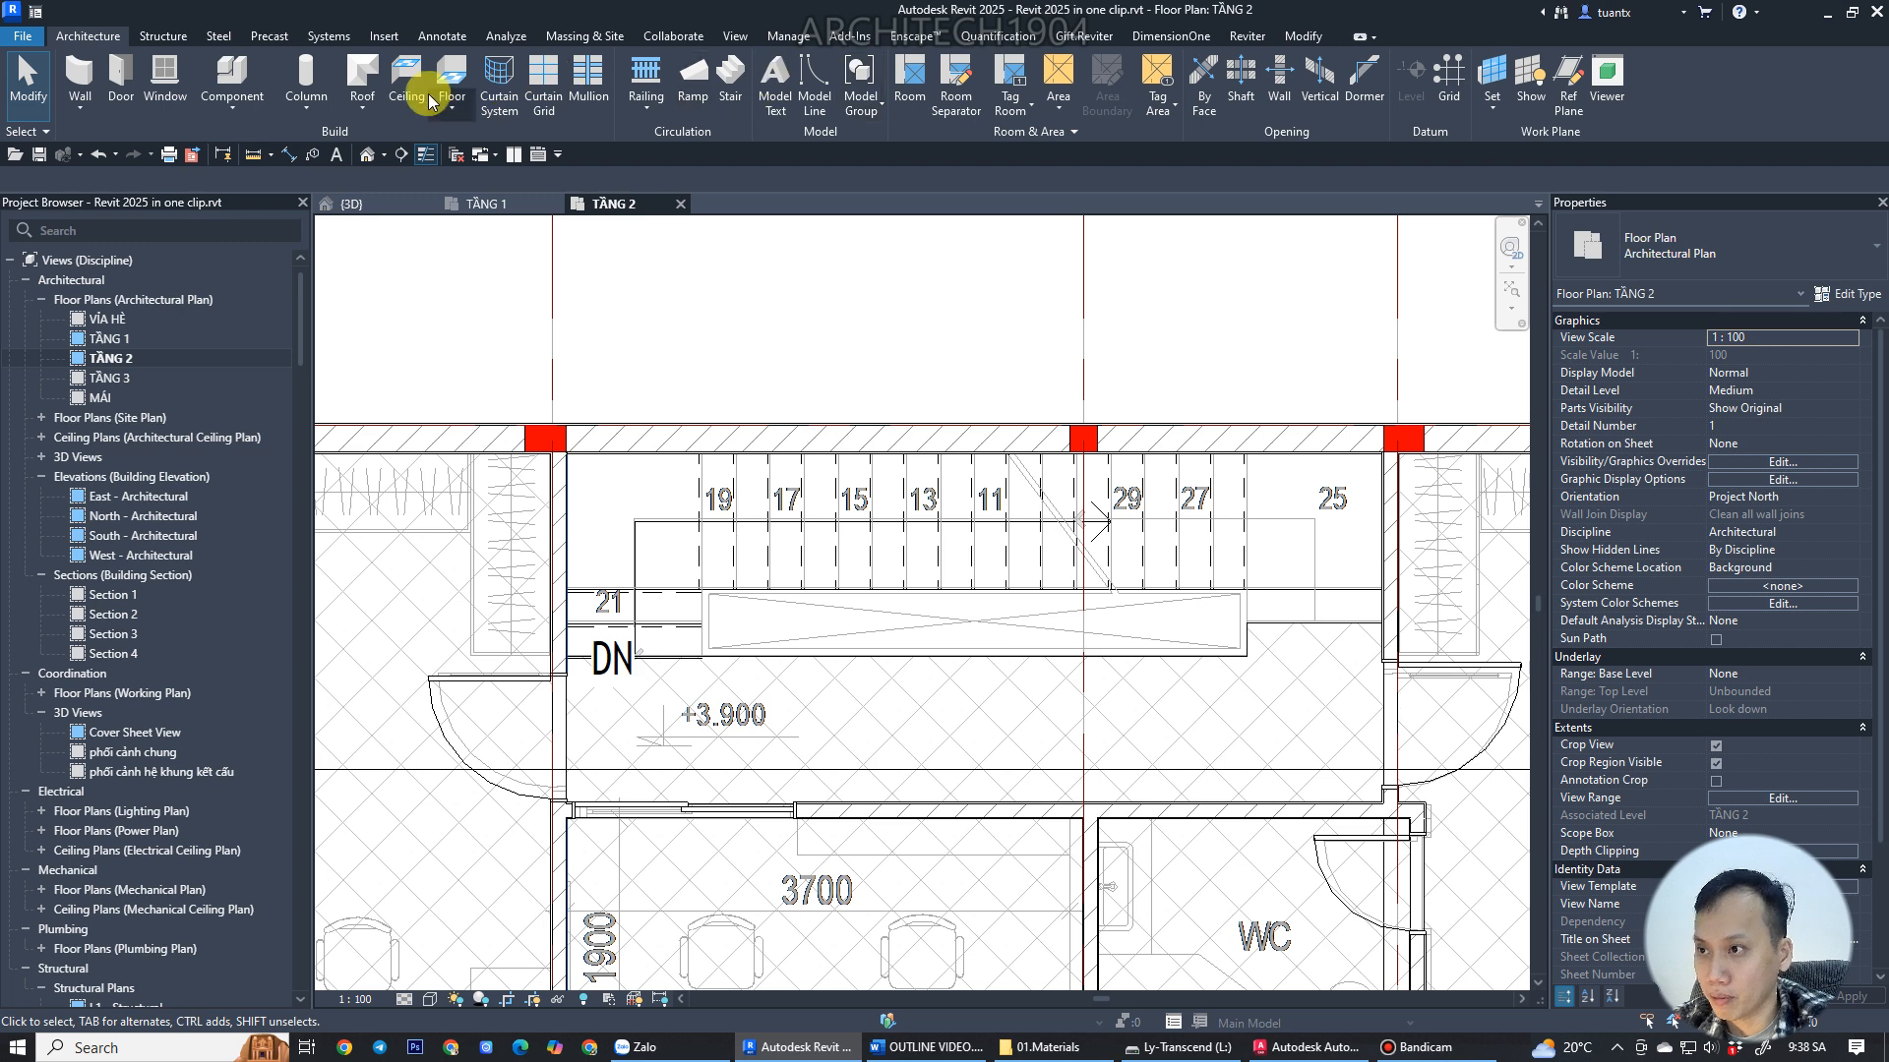
{"action": "left_click", "coordinate": [730, 71]}
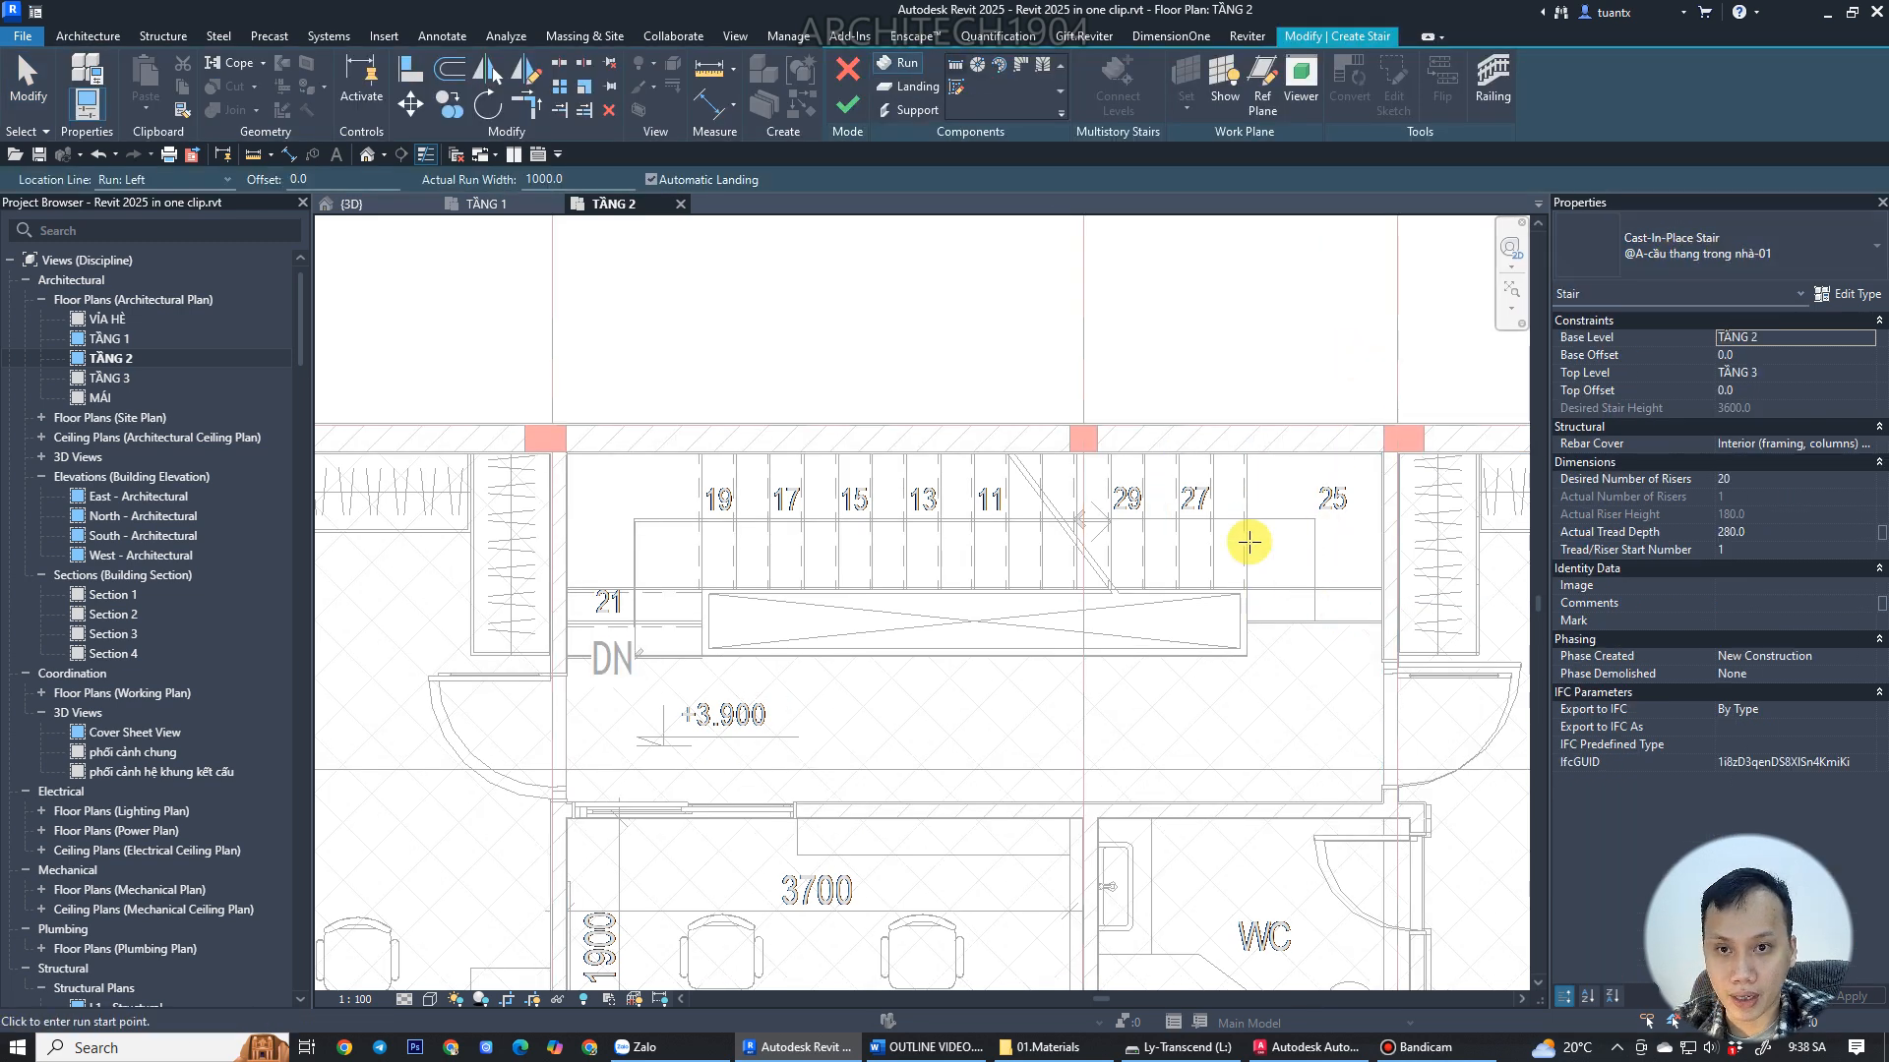
{"action": "left_click", "coordinate": [1304, 1047]}
{"action": "scroll", "coordinate": [994, 768], "scroll_direction": "down", "scroll_amount": 5}
{"action": "scroll", "coordinate": [954, 765], "scroll_direction": "up", "scroll_amount": 7}
{"action": "scroll", "coordinate": [940, 763], "scroll_direction": "down", "scroll_amount": 2}
{"action": "mouse_move", "coordinate": [915, 742]}
{"action": "middle_mouse_down"}
{"action": "mouse_move", "coordinate": [711, 660]}
{"action": "mouse_move", "coordinate": [736, 443]}
{"action": "middle_mouse_up"}
{"action": "scroll", "coordinate": [716, 661], "scroll_direction": "down", "scroll_amount": 4}
{"action": "scroll", "coordinate": [760, 870], "scroll_direction": "up", "scroll_amount": 8}
{"action": "mouse_move", "coordinate": [551, 795]}
{"action": "middle_mouse_down"}
{"action": "mouse_move", "coordinate": [749, 864]}
{"action": "mouse_move", "coordinate": [732, 937]}
{"action": "middle_mouse_up"}
{"action": "scroll", "coordinate": [749, 866], "scroll_direction": "down", "scroll_amount": 5}
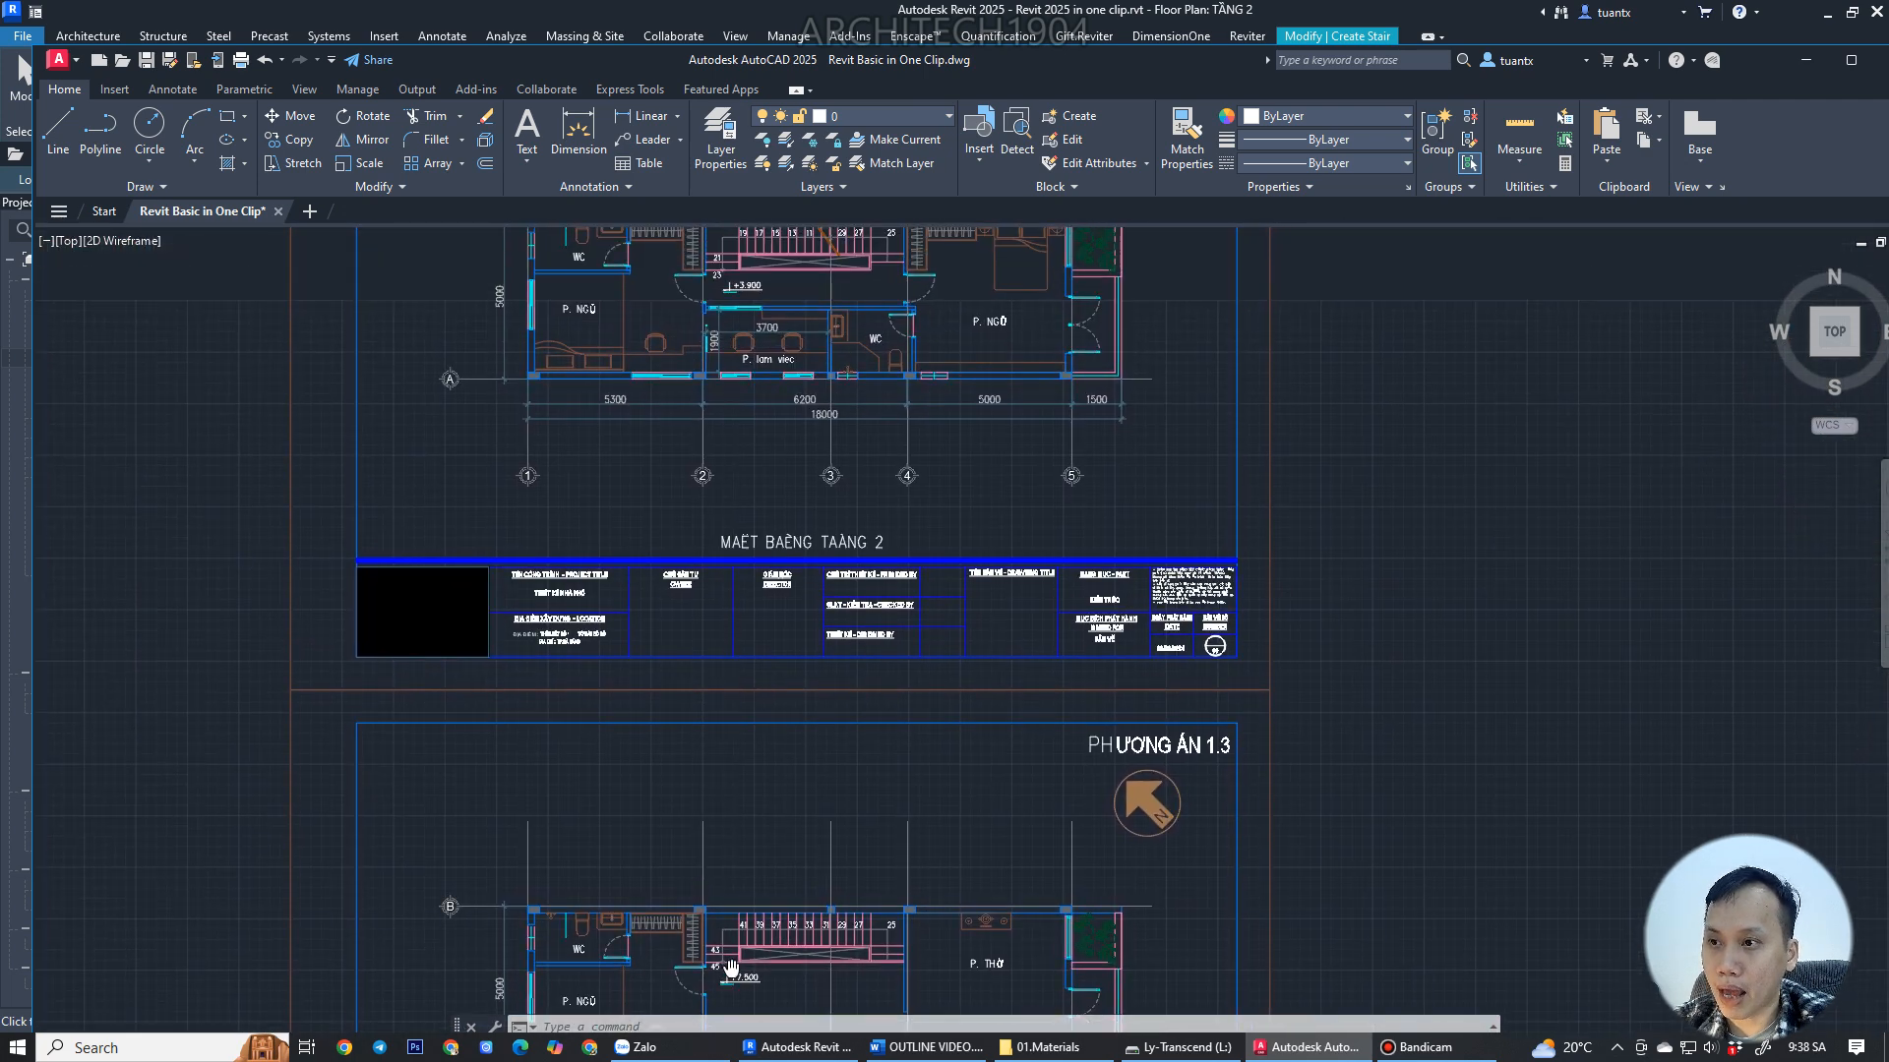
{"action": "scroll", "coordinate": [727, 927], "scroll_direction": "up", "scroll_amount": 8}
{"action": "scroll", "coordinate": [717, 893], "scroll_direction": "down", "scroll_amount": 4}
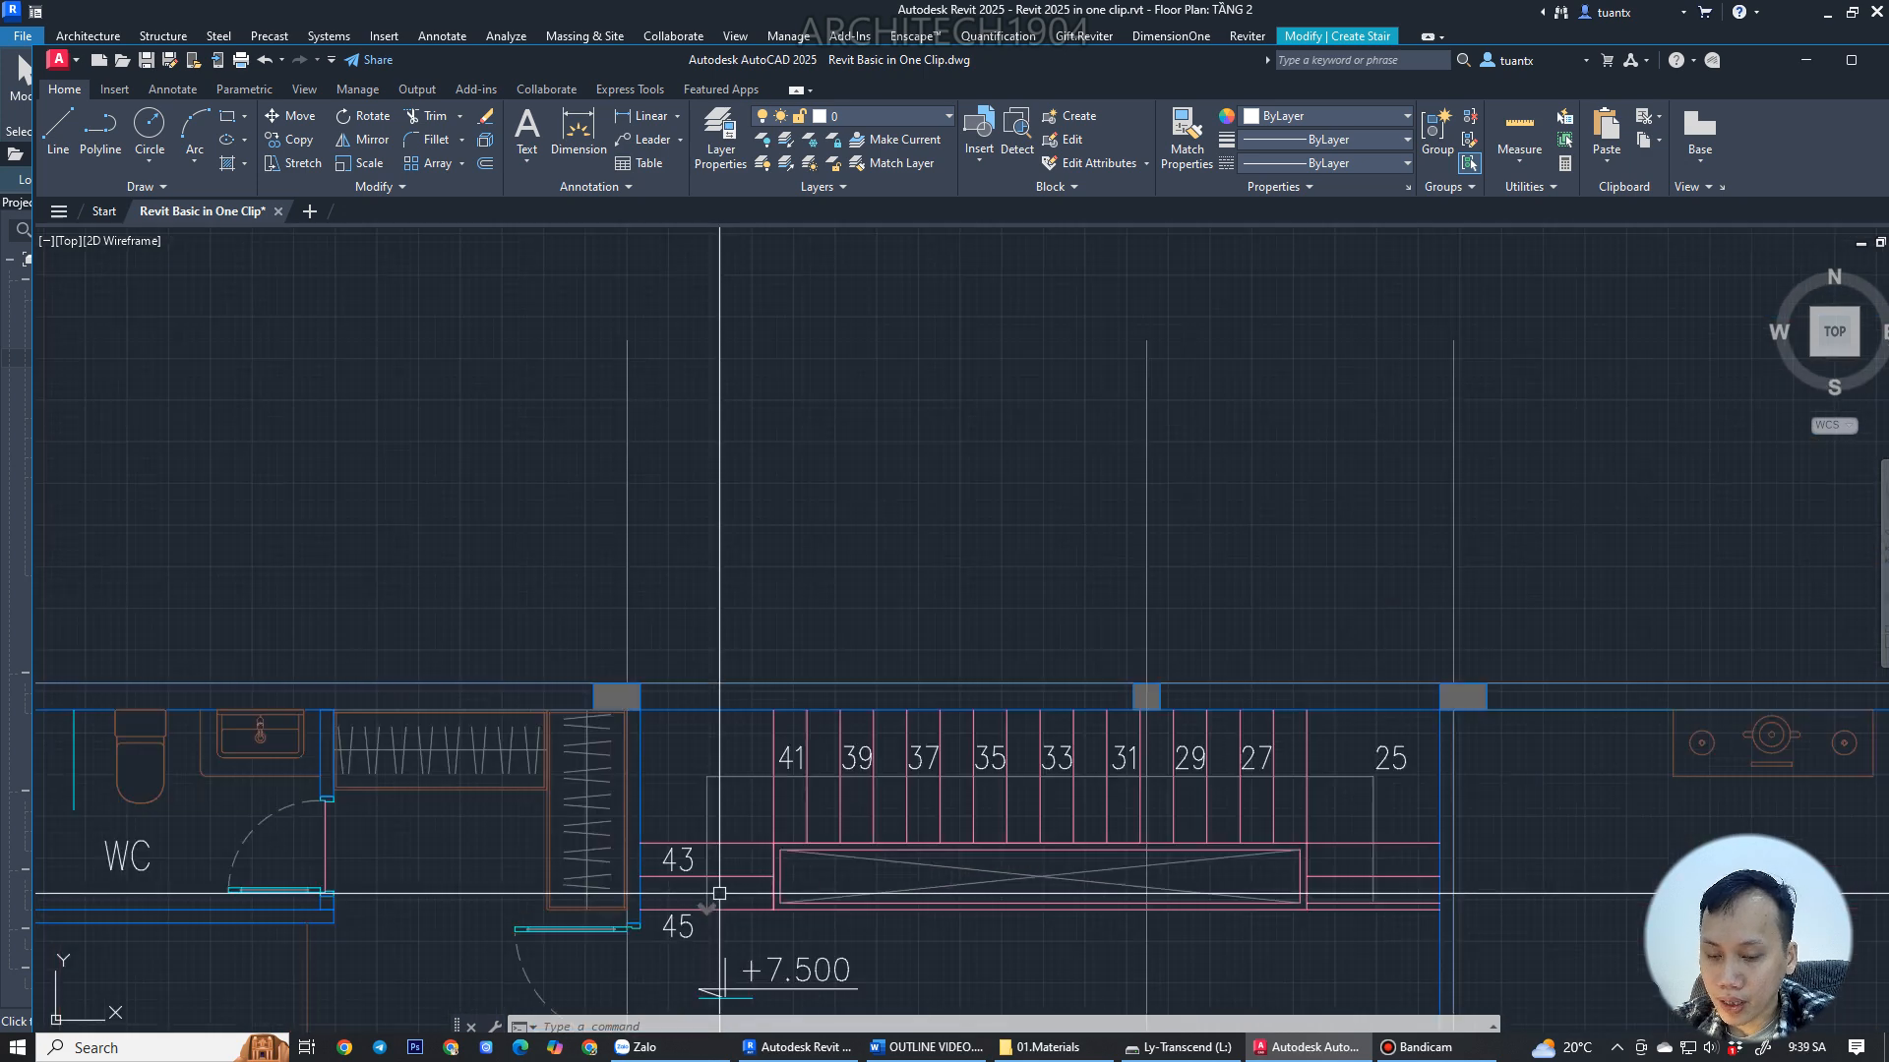
{"action": "middle_click_drag", "start_coordinate": [737, 860], "coordinate": [745, 864]}
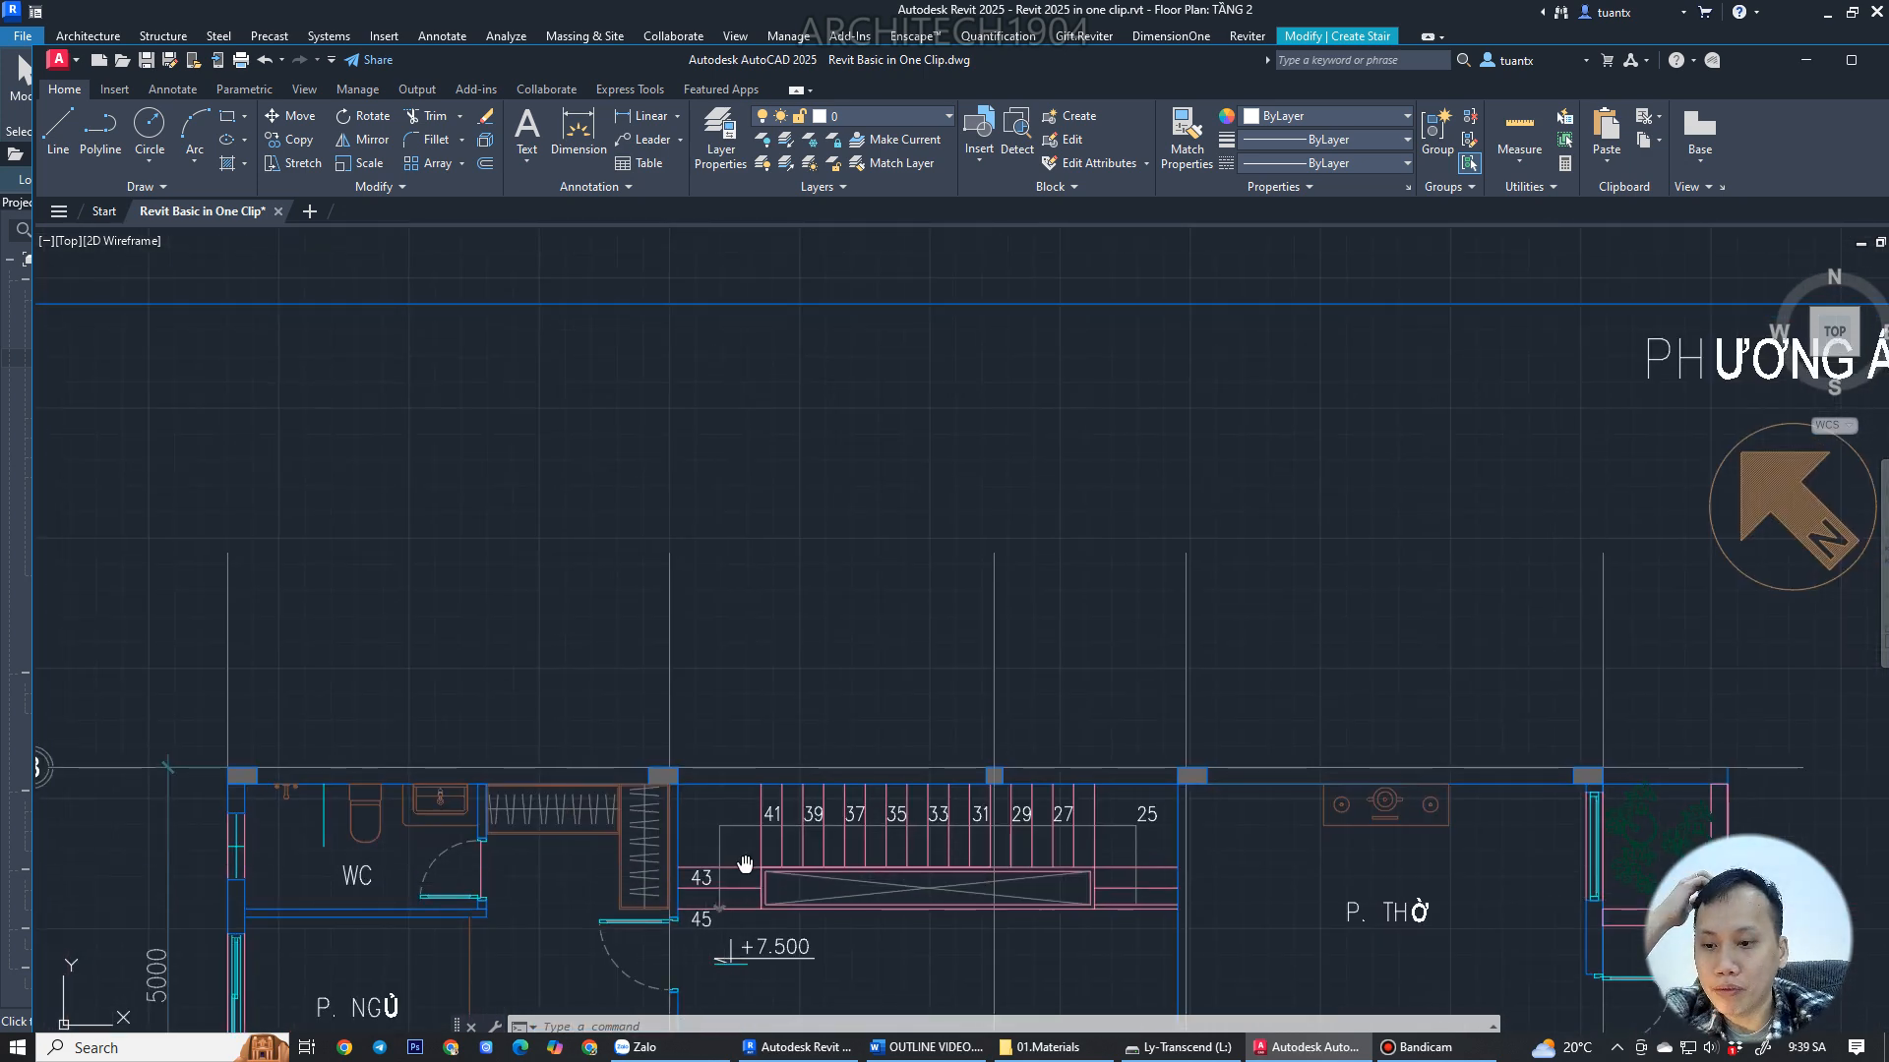
{"action": "middle_click_drag", "start_coordinate": [745, 864], "coordinate": [738, 1013]}
{"action": "middle_click_drag", "start_coordinate": [776, 557], "coordinate": [744, 466]}
{"action": "scroll", "coordinate": [793, 574], "scroll_direction": "down", "scroll_amount": 4}
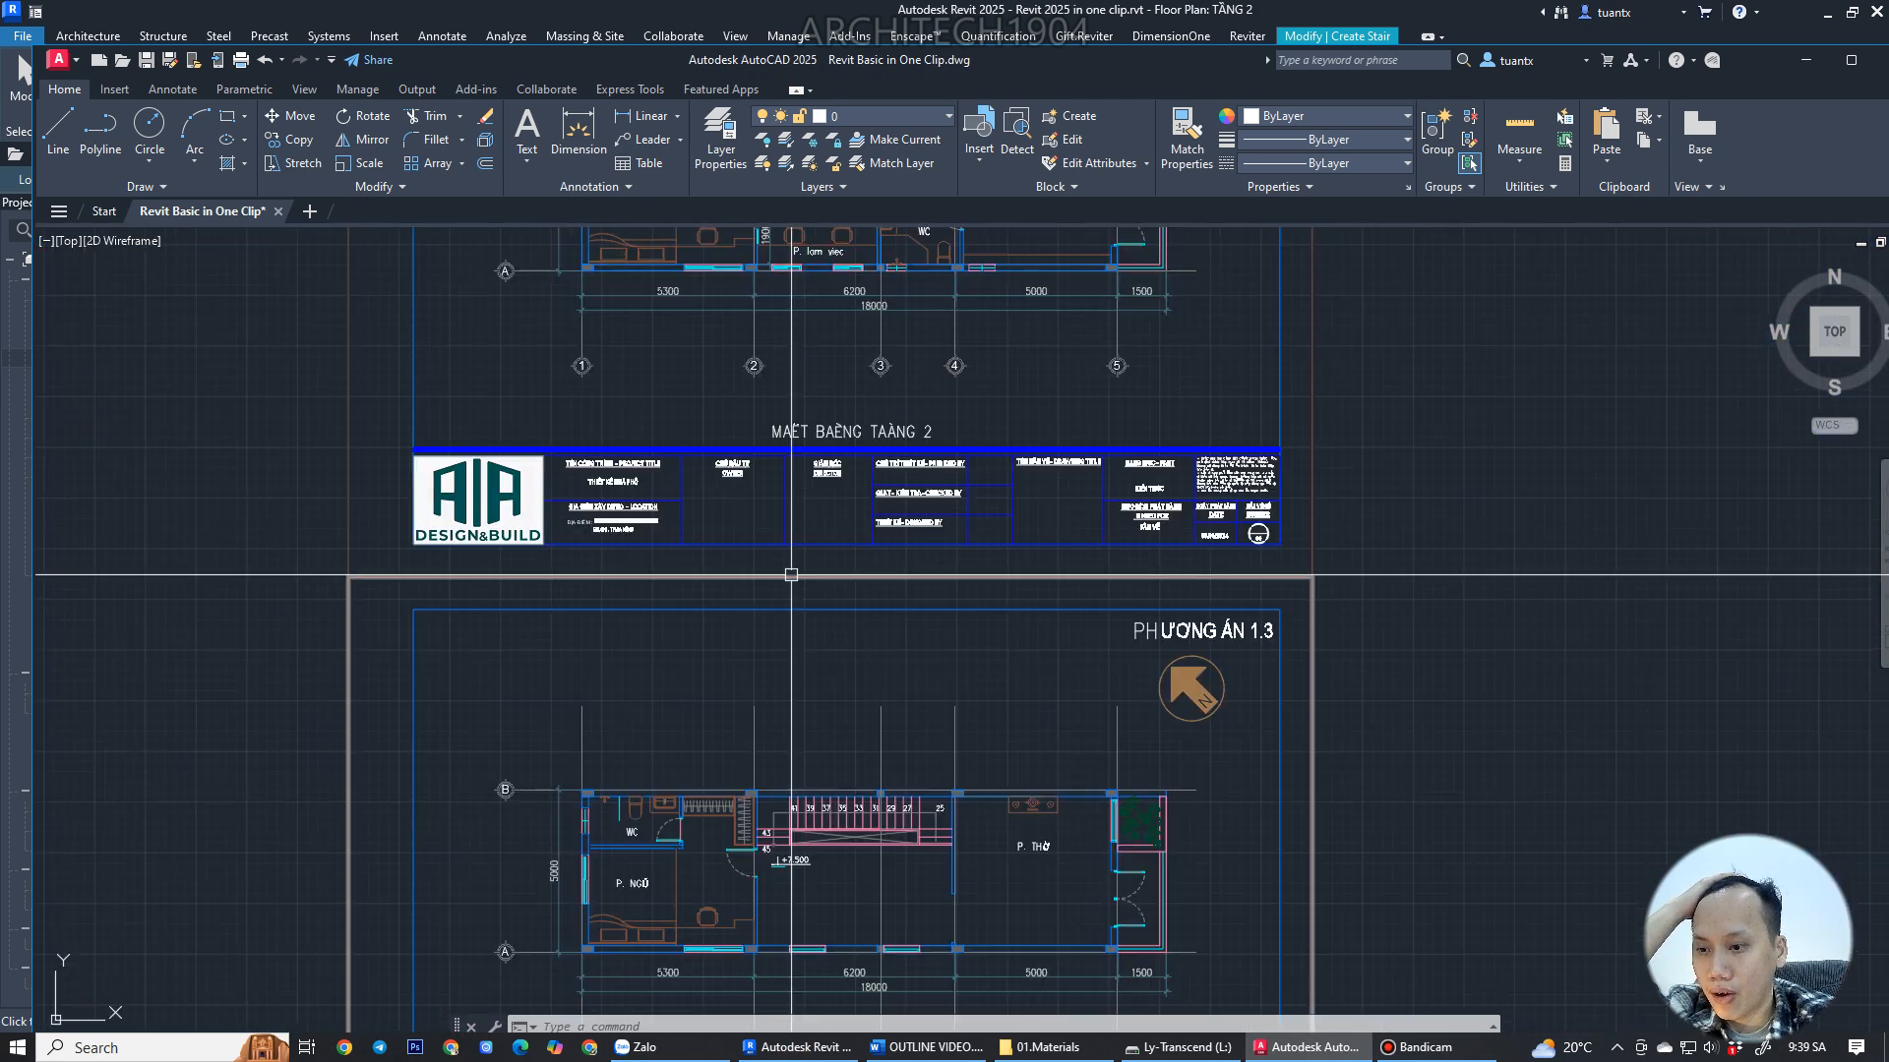
{"action": "scroll", "coordinate": [791, 838], "scroll_direction": "up", "scroll_amount": 2}
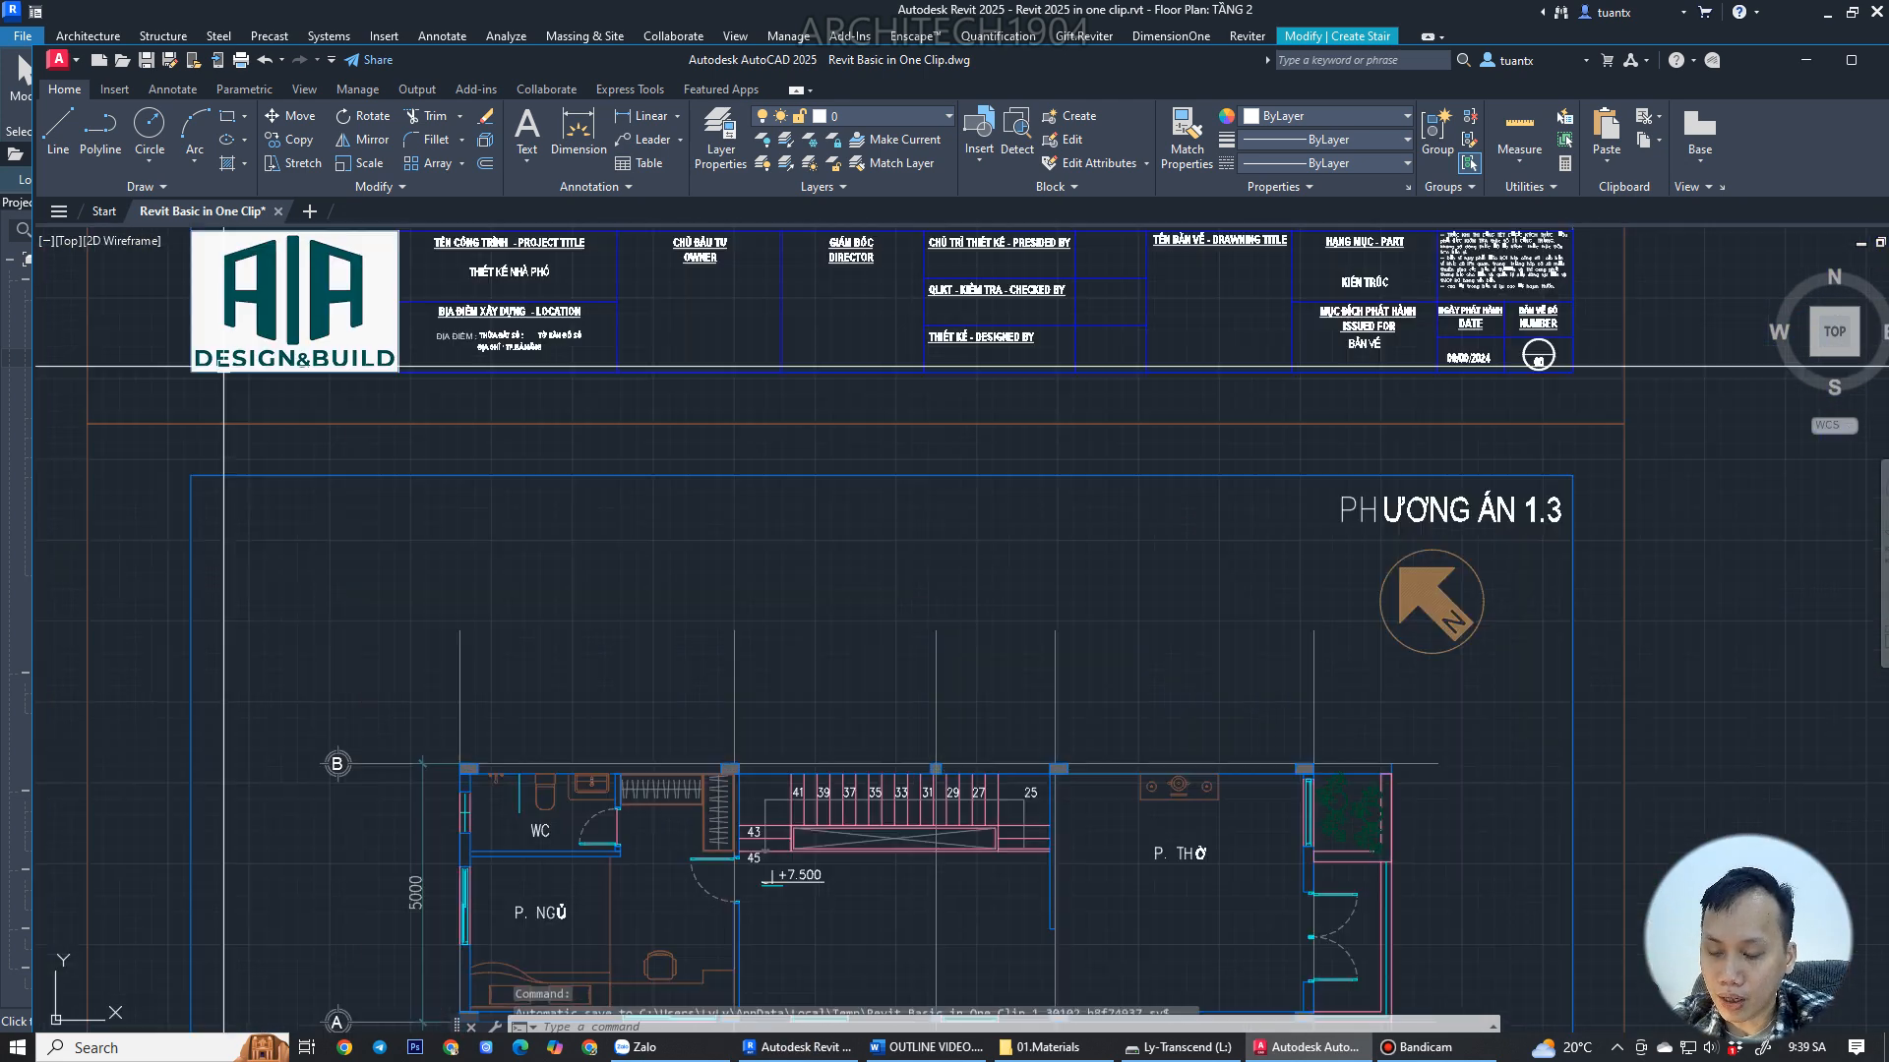
{"action": "scroll", "coordinate": [1054, 555], "scroll_direction": "down", "scroll_amount": 4}
{"action": "middle_click_drag", "start_coordinate": [1027, 553], "coordinate": [989, 646]}
{"action": "scroll", "coordinate": [982, 382], "scroll_direction": "up", "scroll_amount": 8}
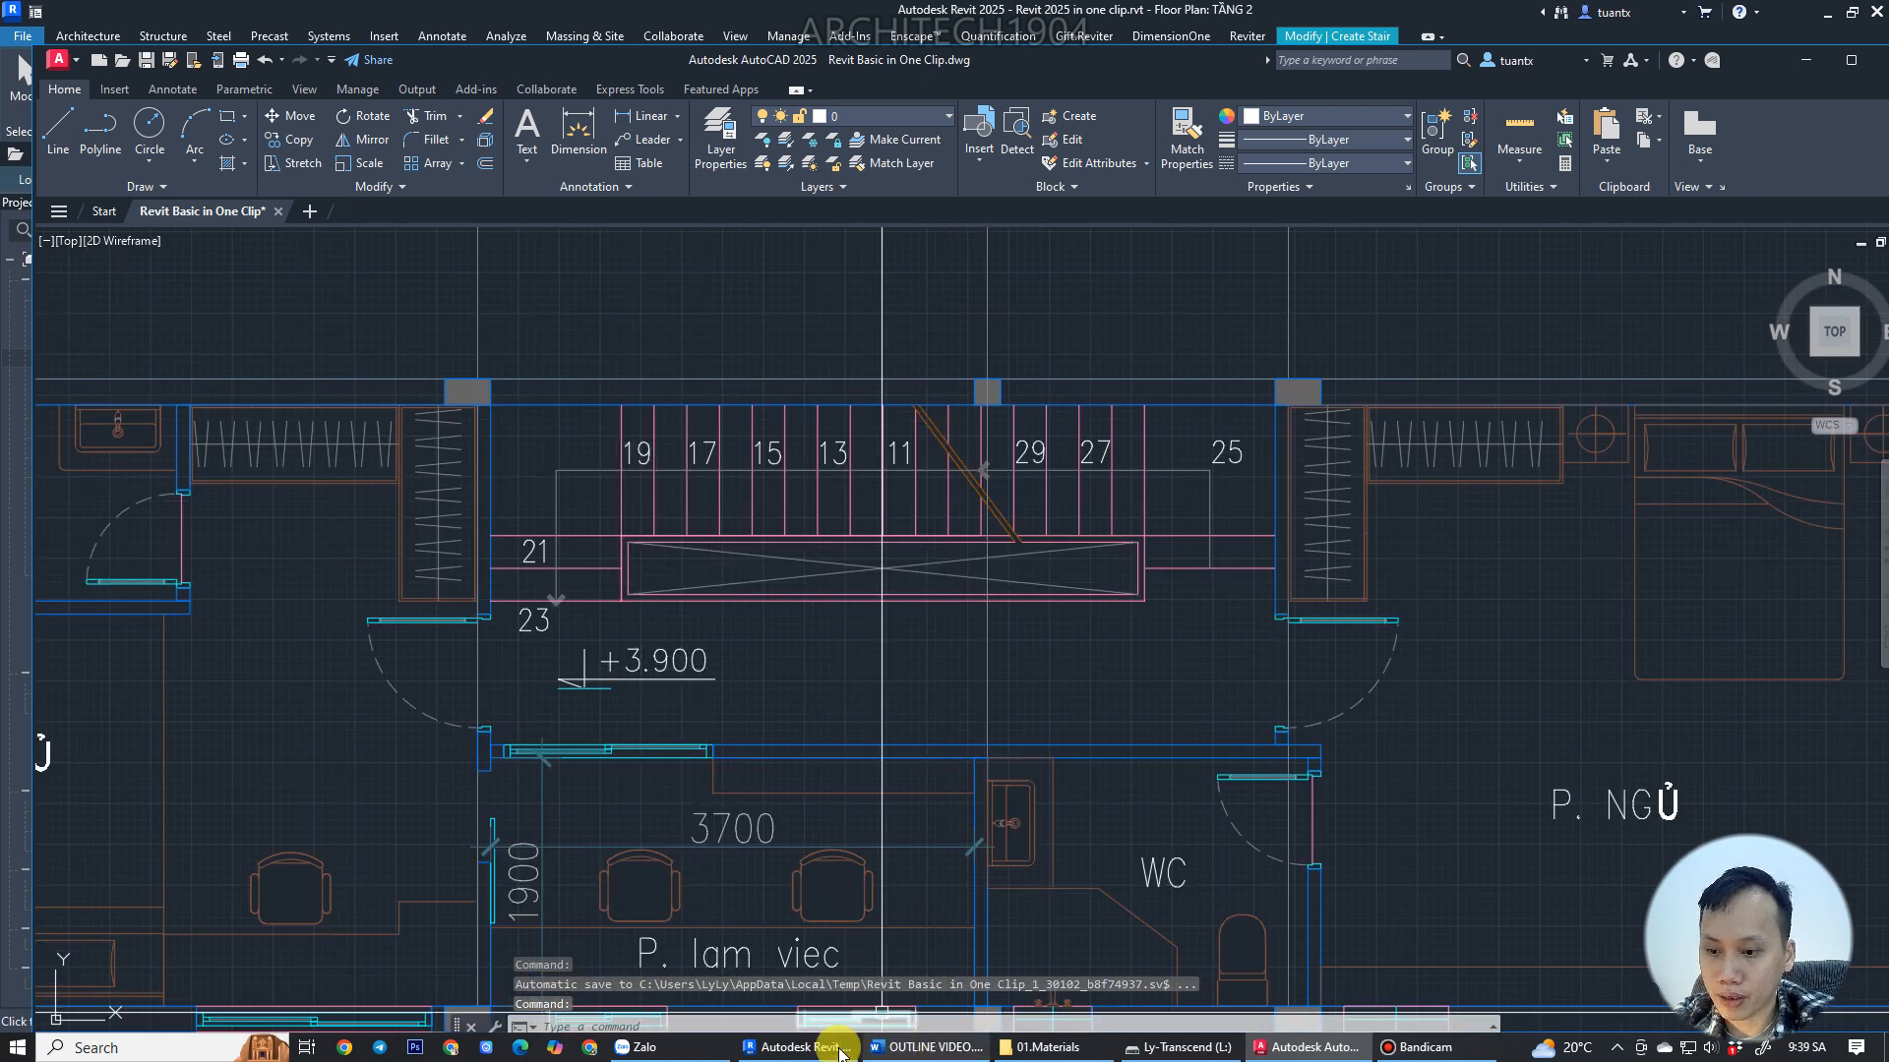
{"action": "left_click", "coordinate": [797, 1047]}
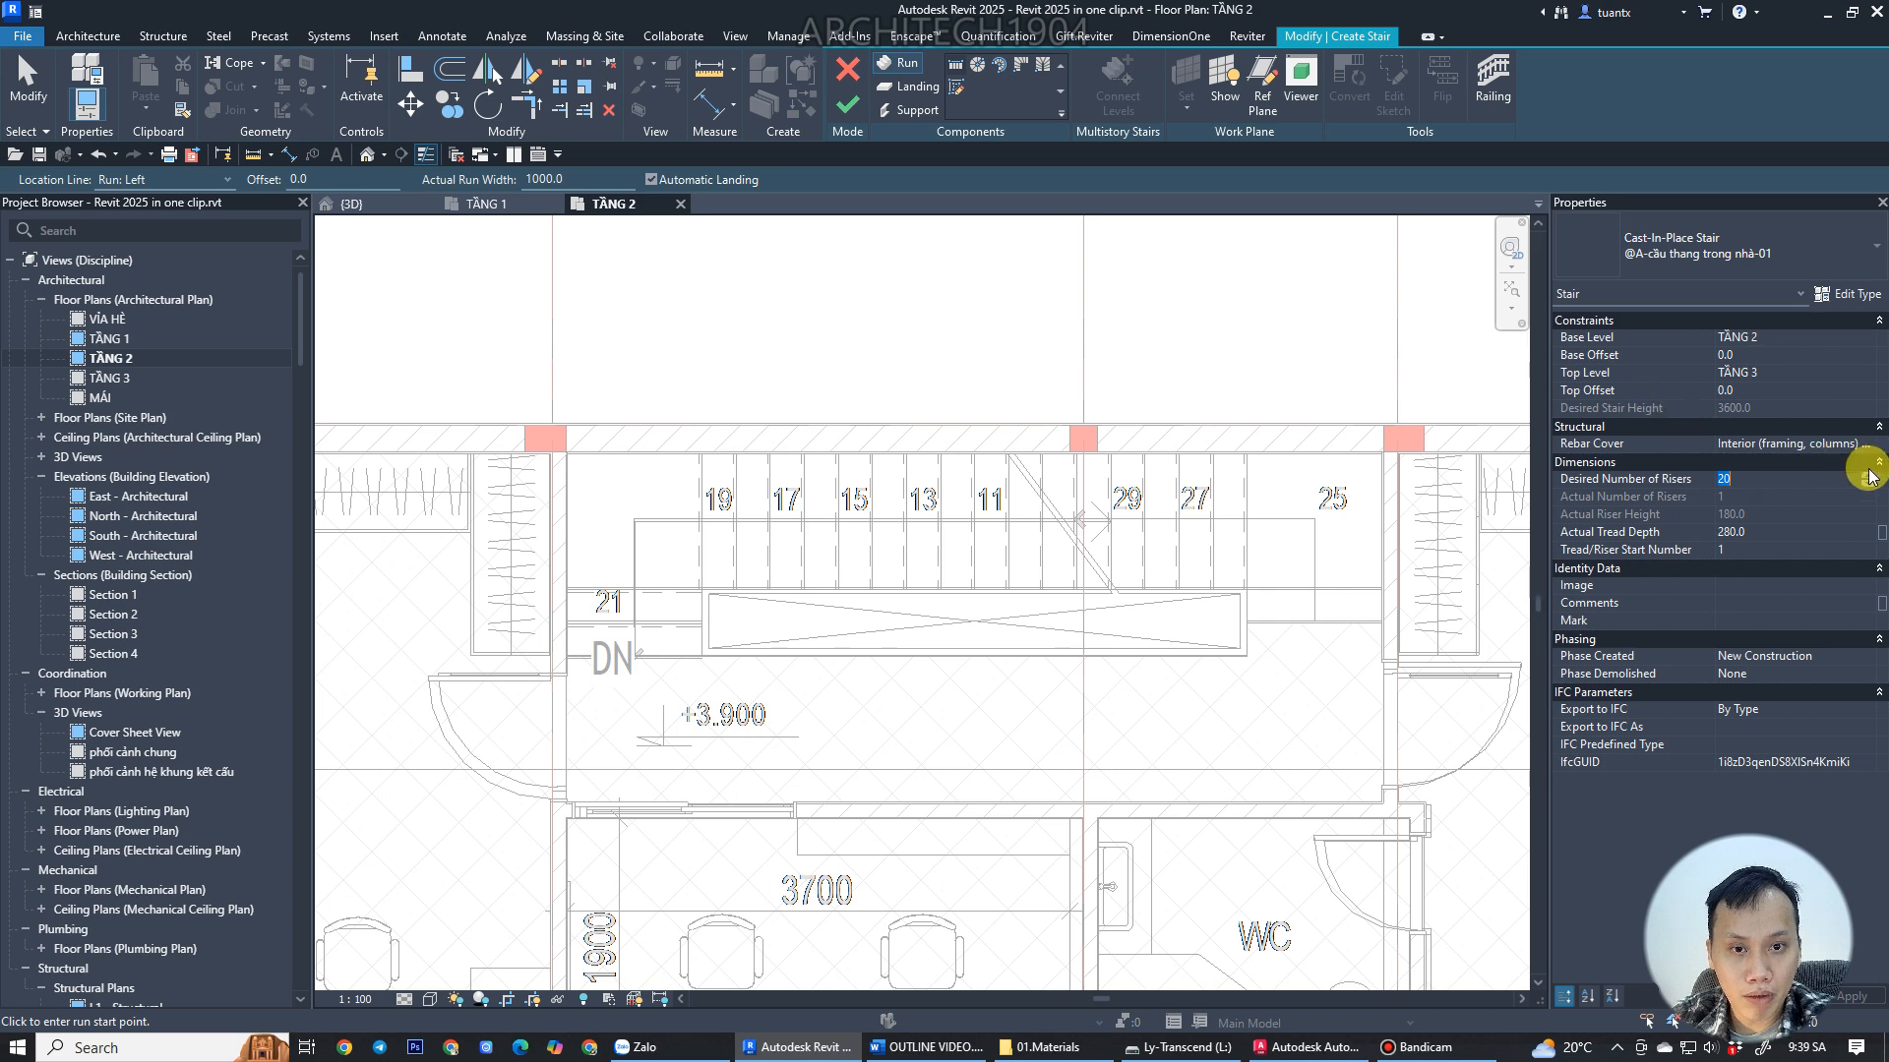
Set the stair to 22 risers with 250 mm tread depth and sketch a first short run of two risers from the wall corner.
{"action": "left_click", "coordinate": [1783, 532]}
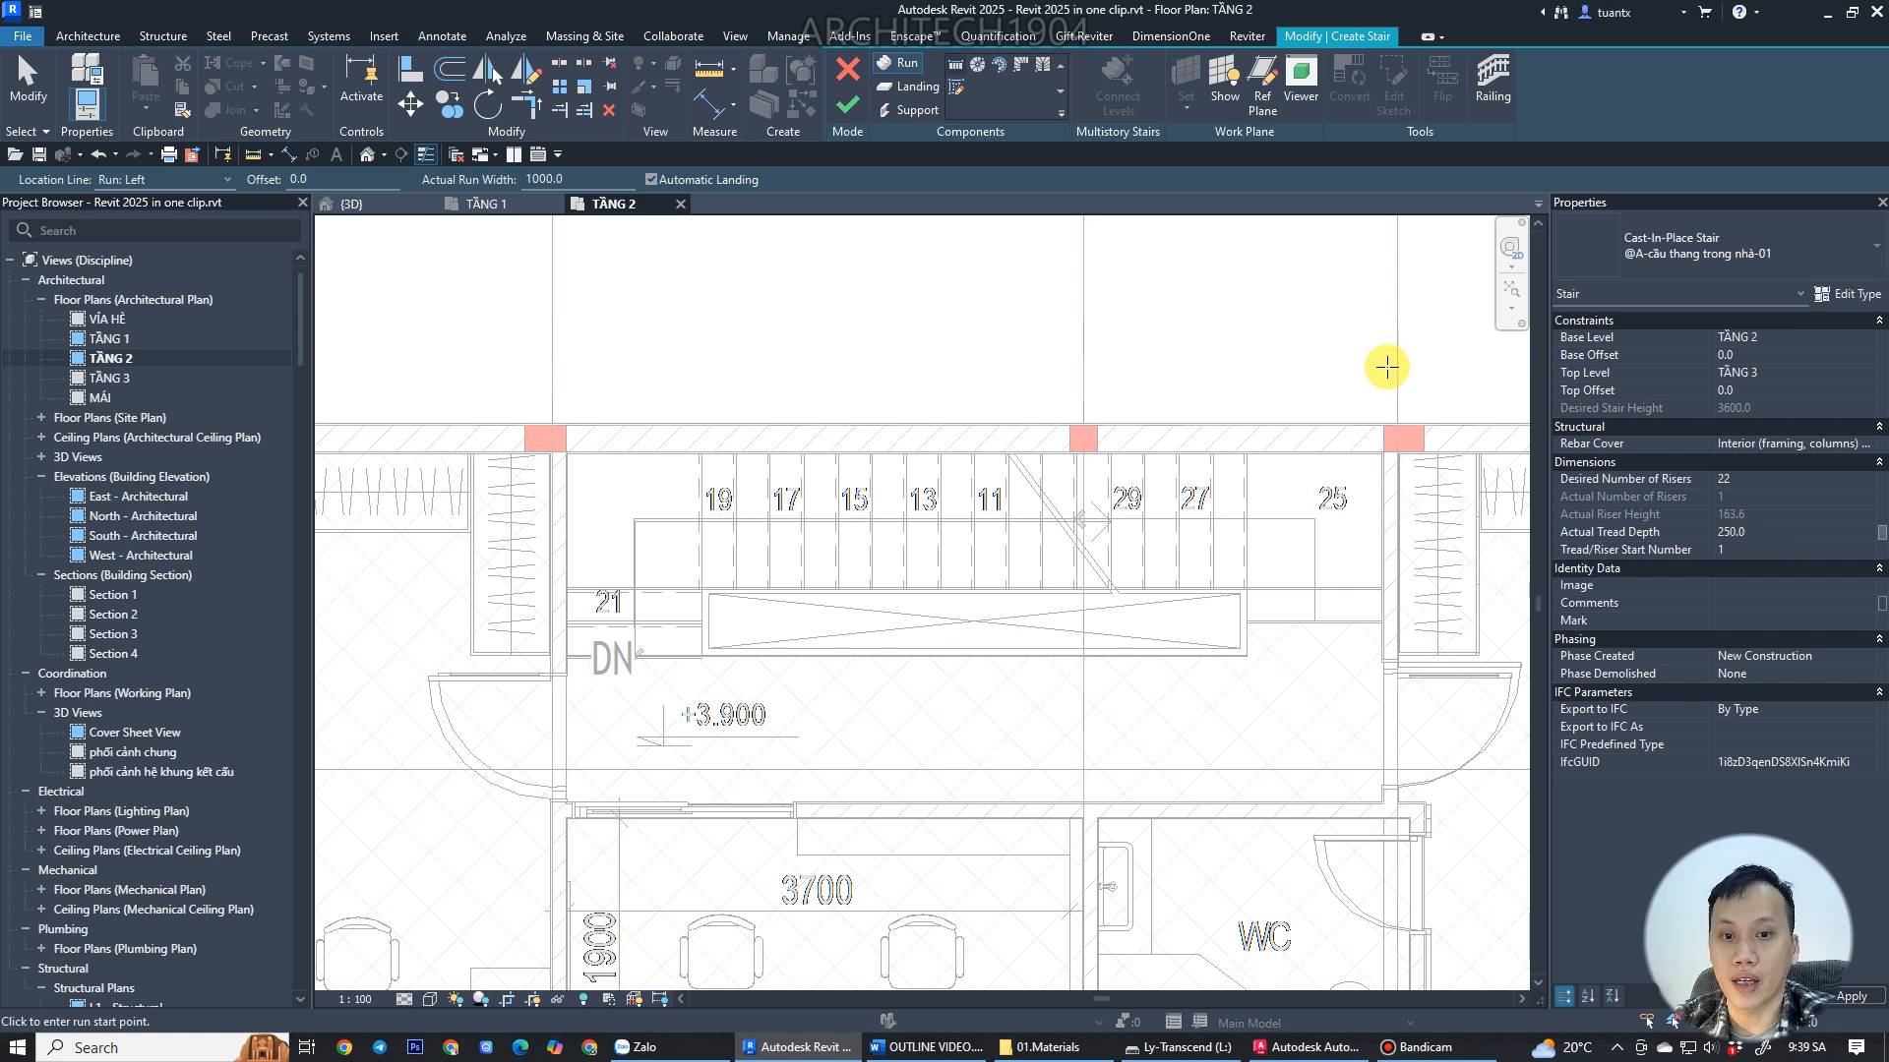
{"action": "scroll", "coordinate": [1279, 581], "scroll_direction": "up", "scroll_amount": 3}
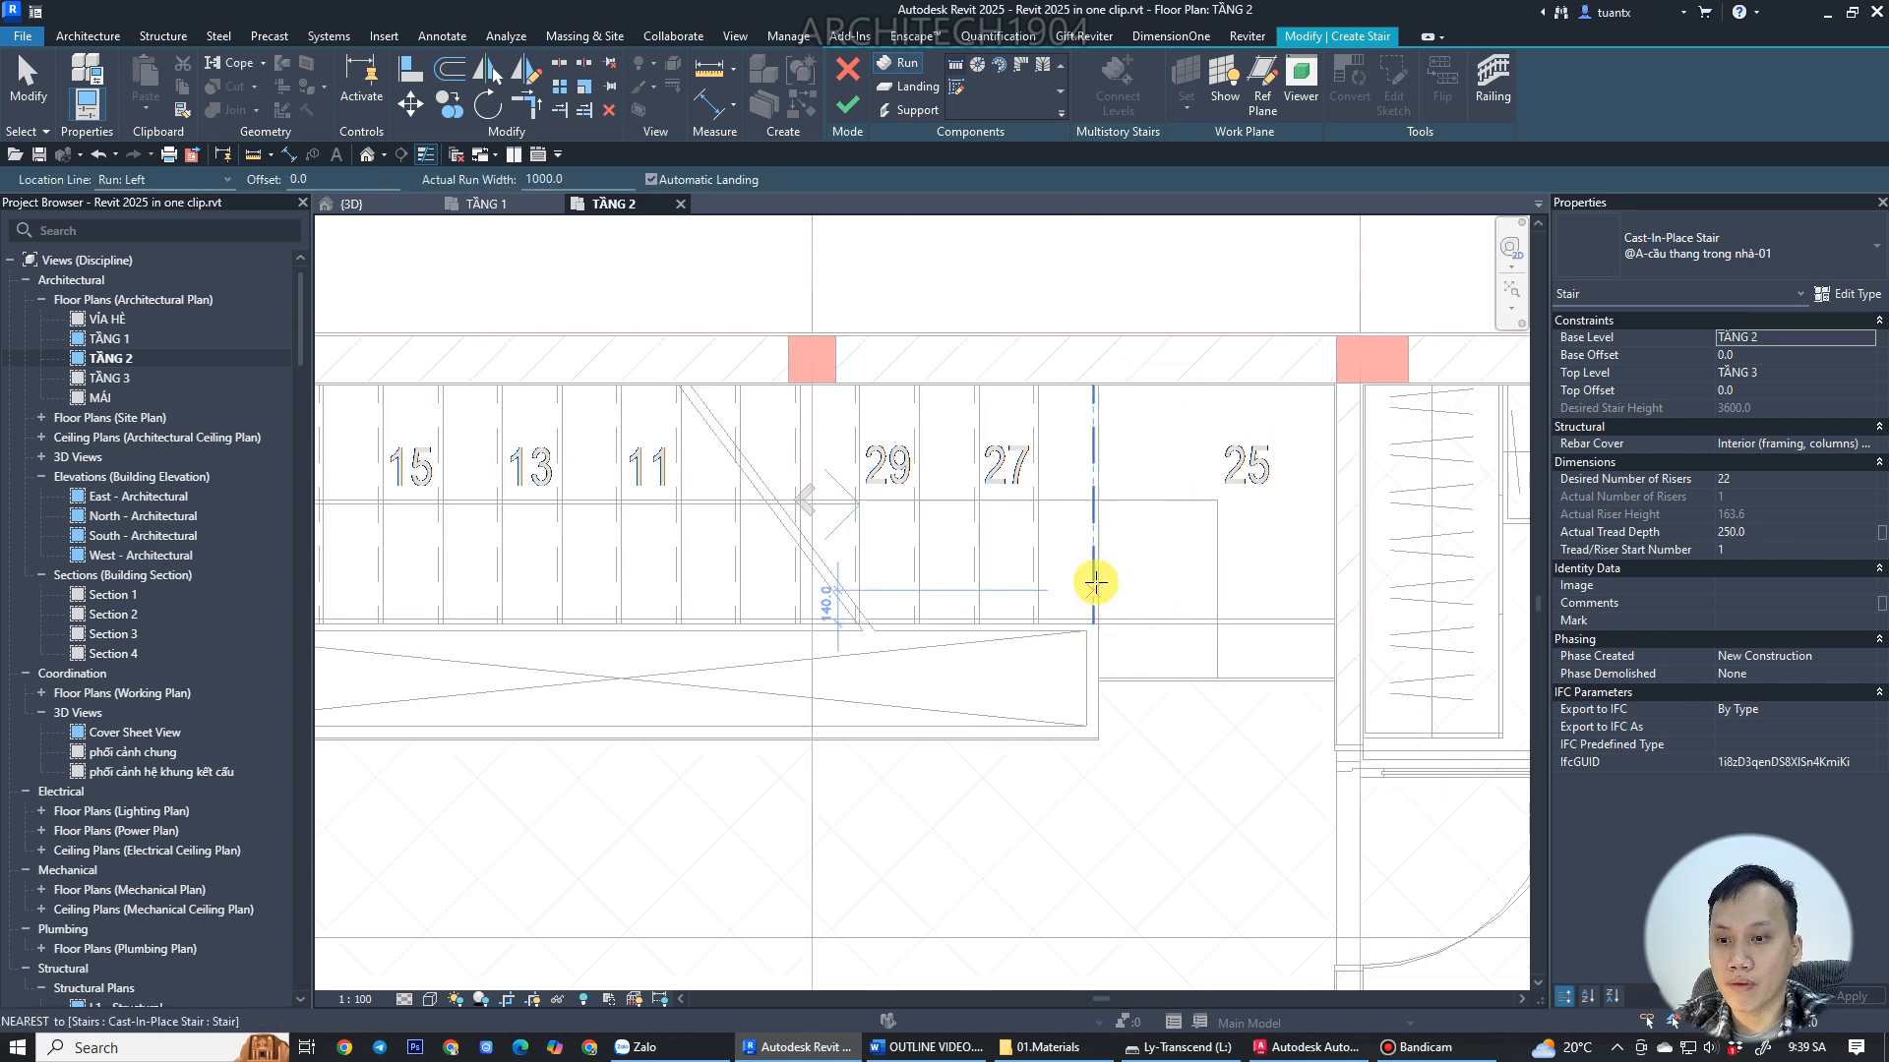
{"action": "scroll", "coordinate": [1120, 711], "scroll_direction": "up", "scroll_amount": 3}
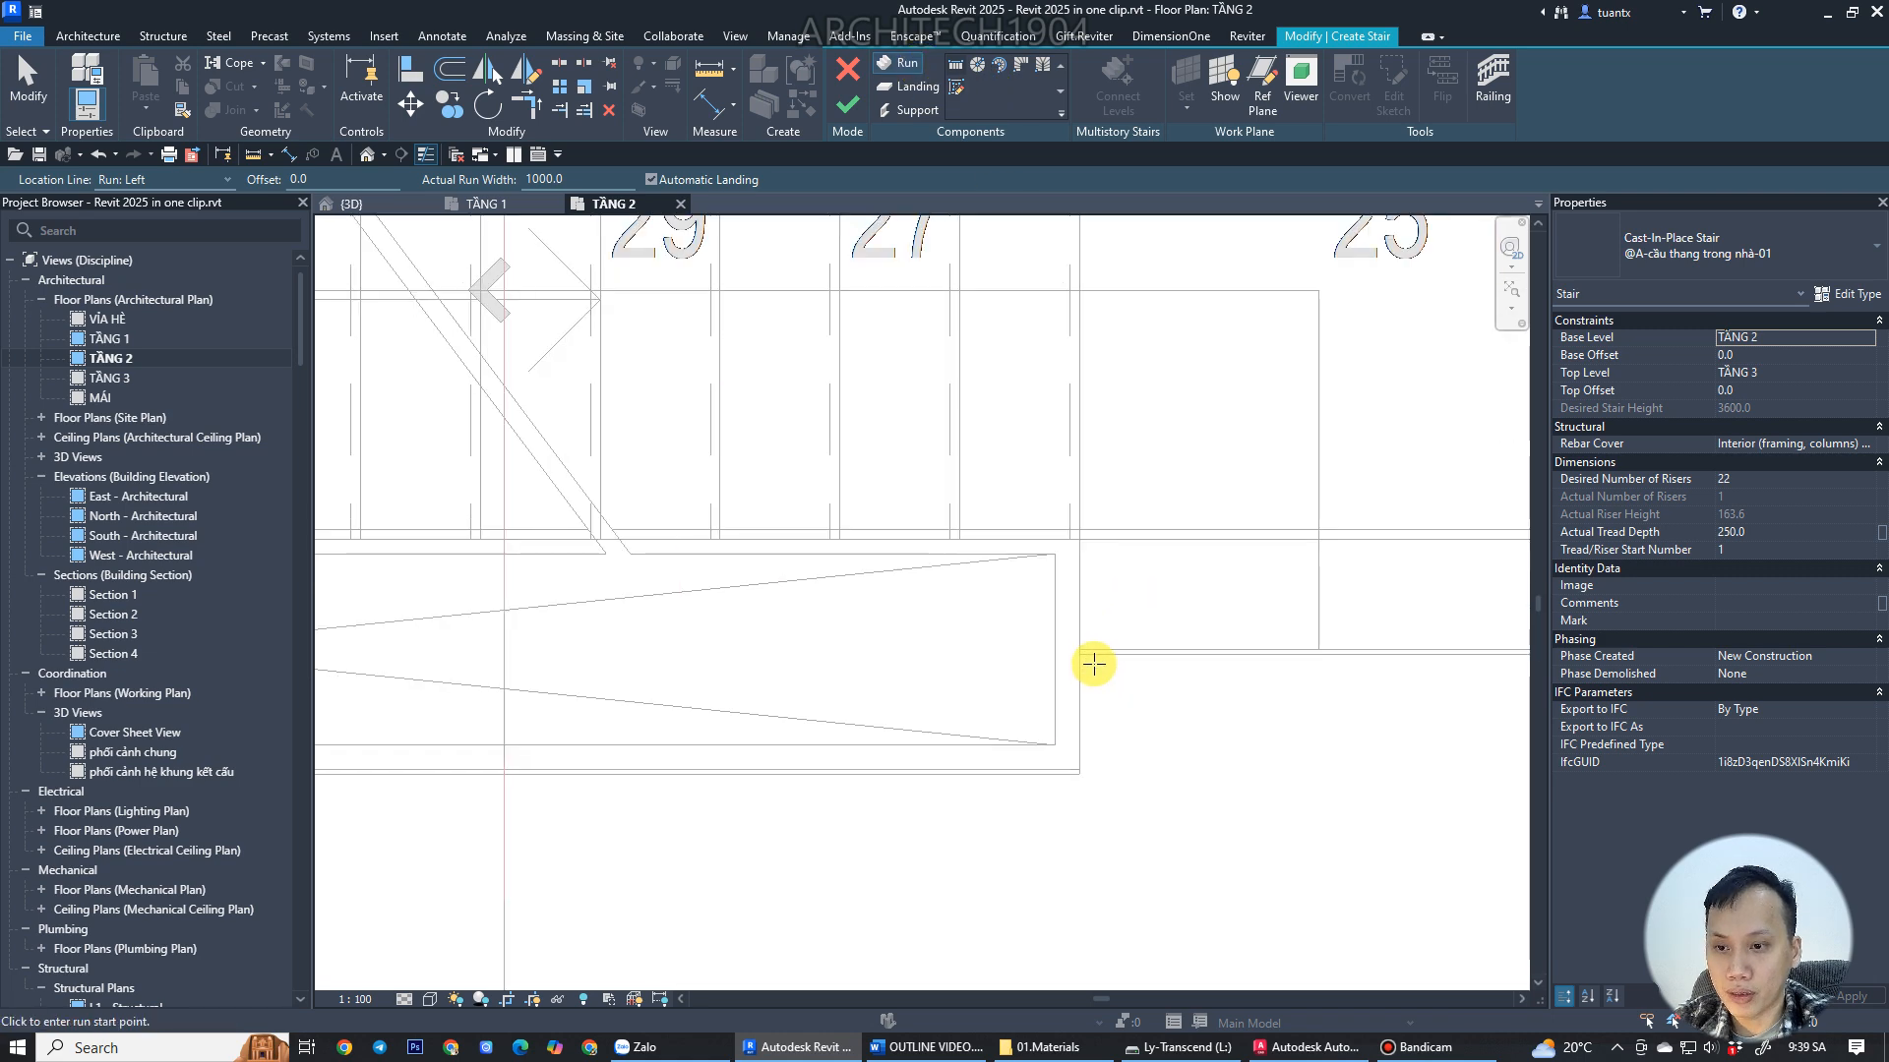
{"action": "scroll", "coordinate": [1087, 640], "scroll_direction": "down", "scroll_amount": 2}
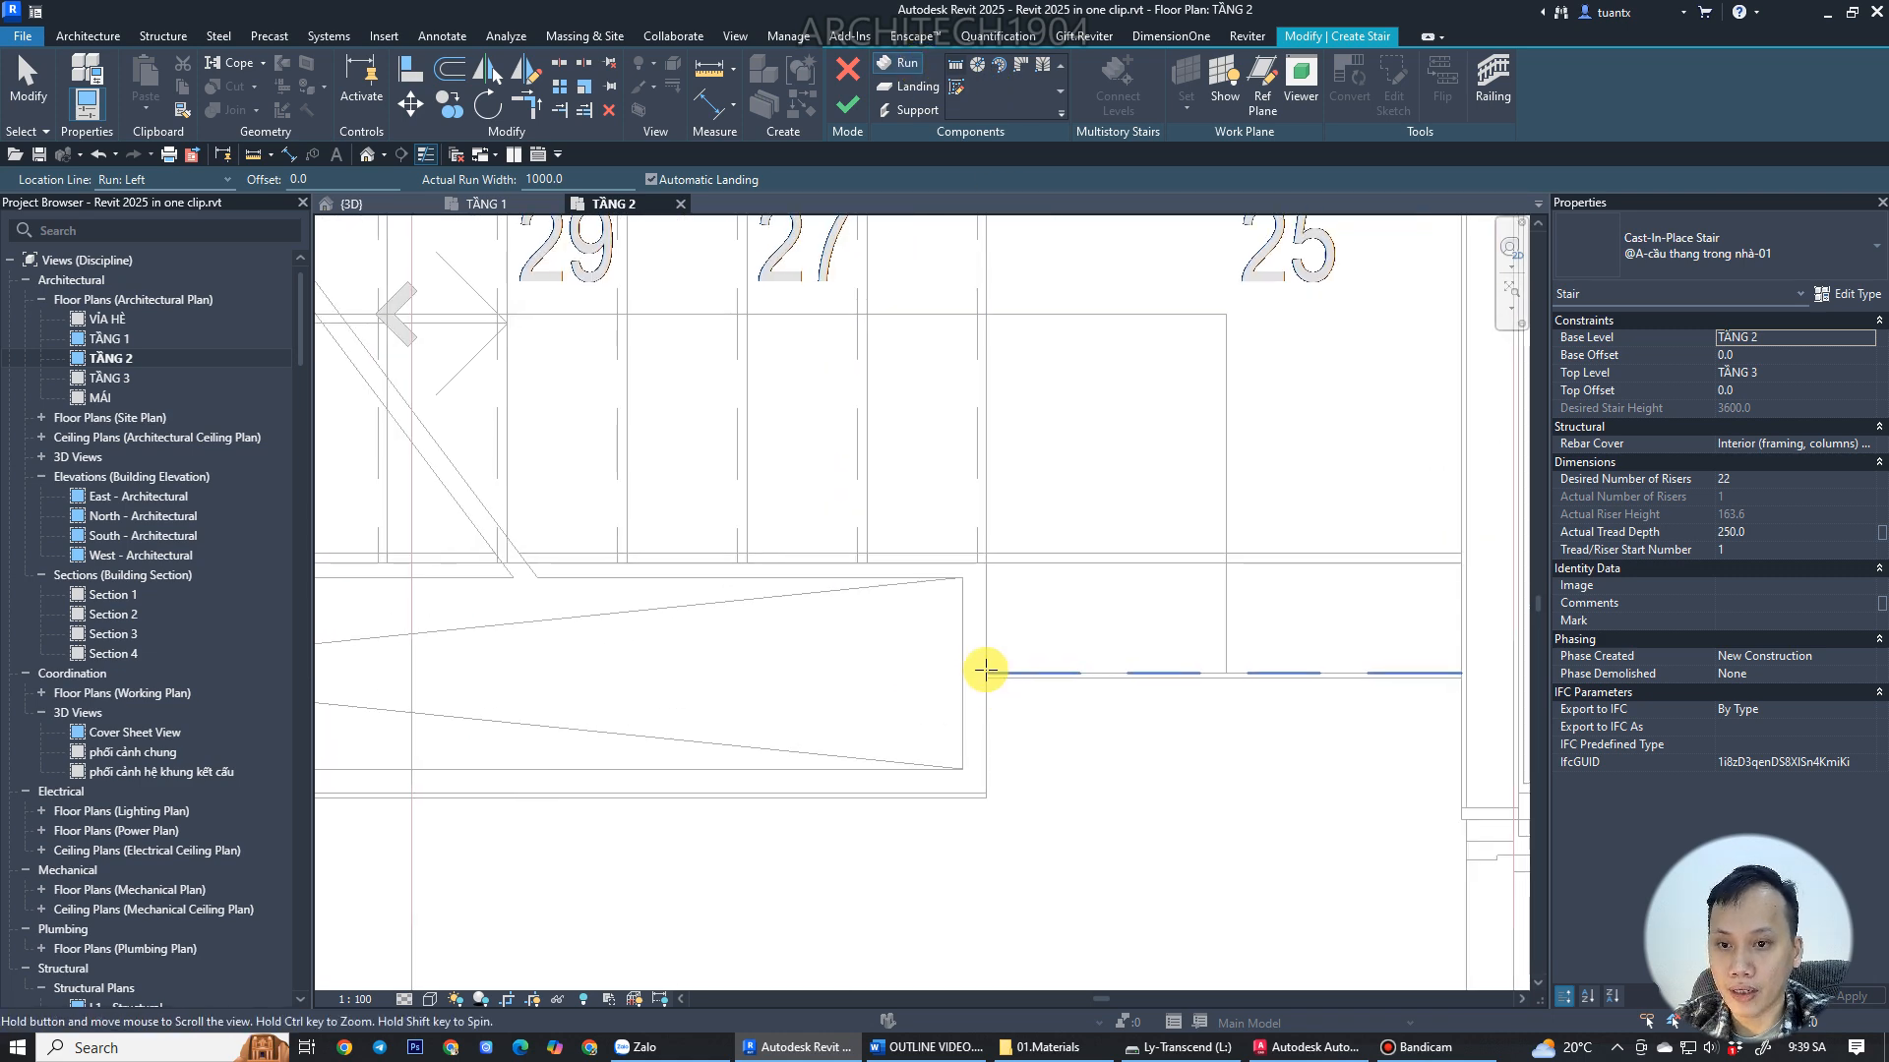
{"action": "left_click", "coordinate": [984, 669]}
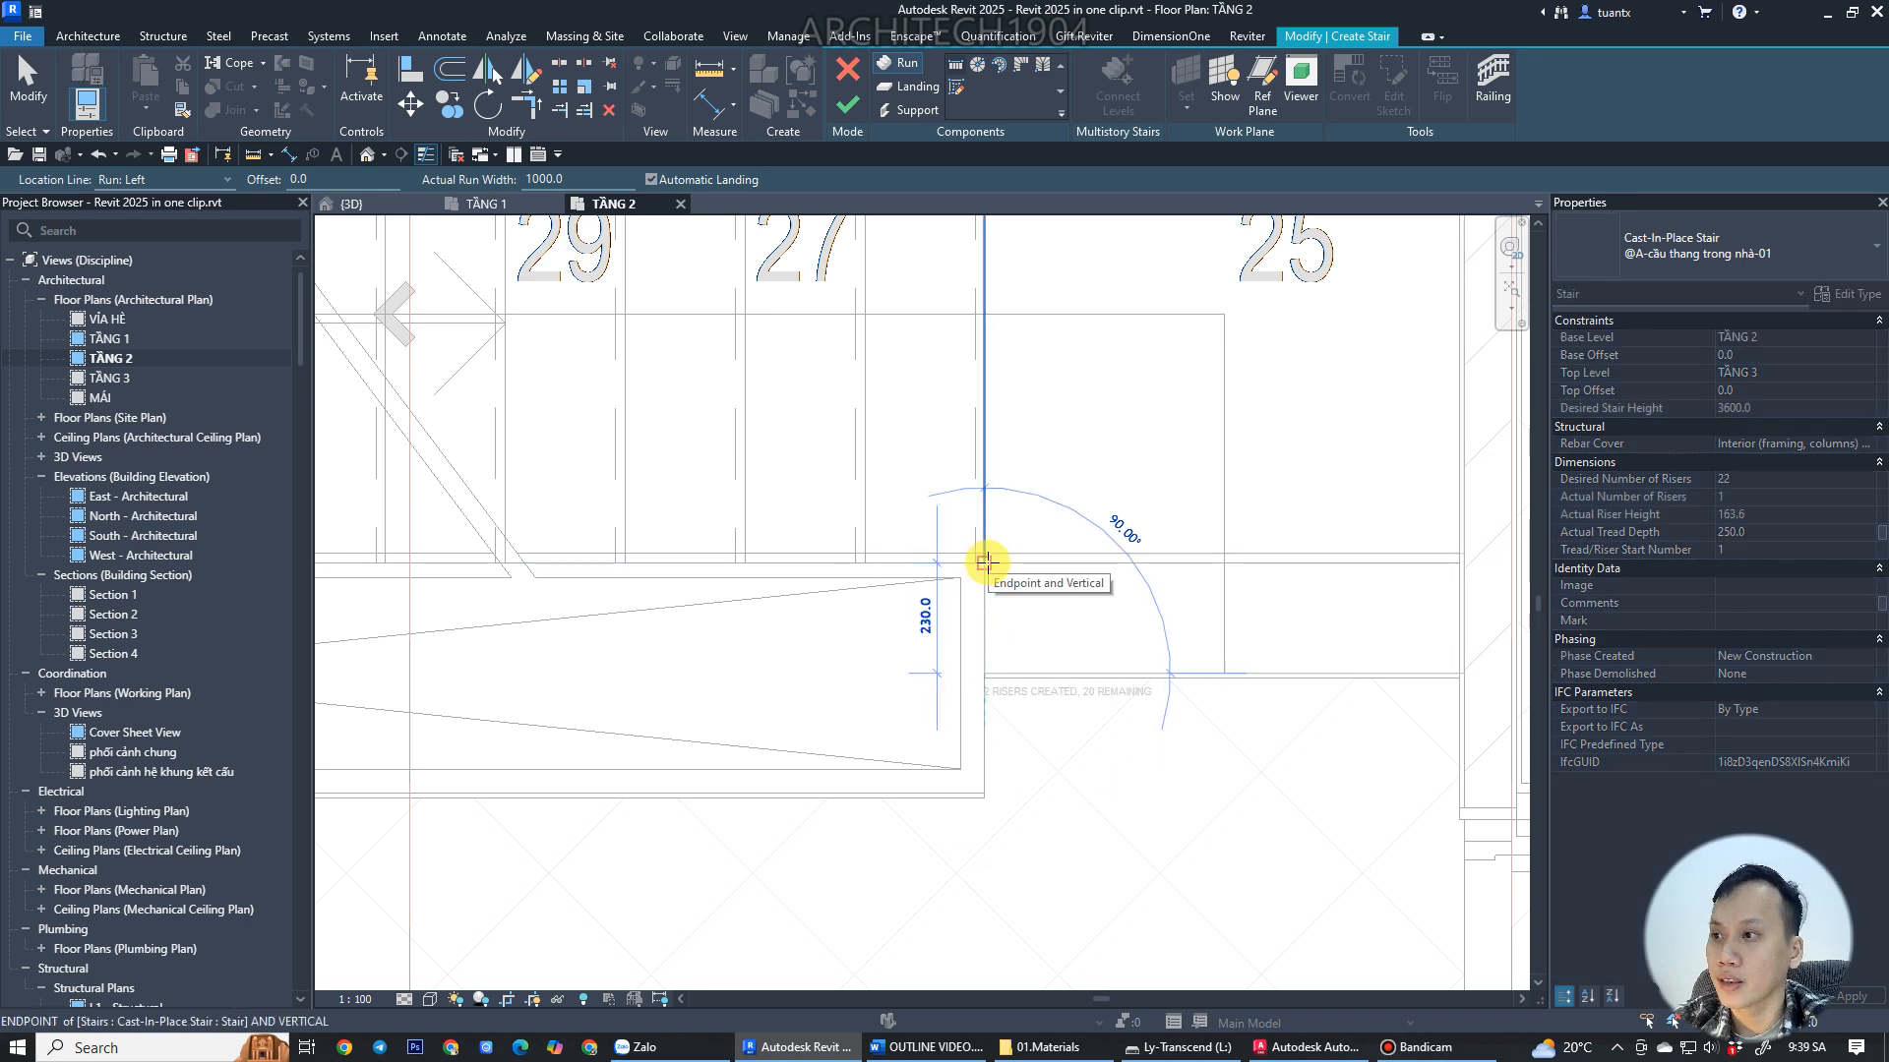
{"action": "left_click", "coordinate": [988, 564]}
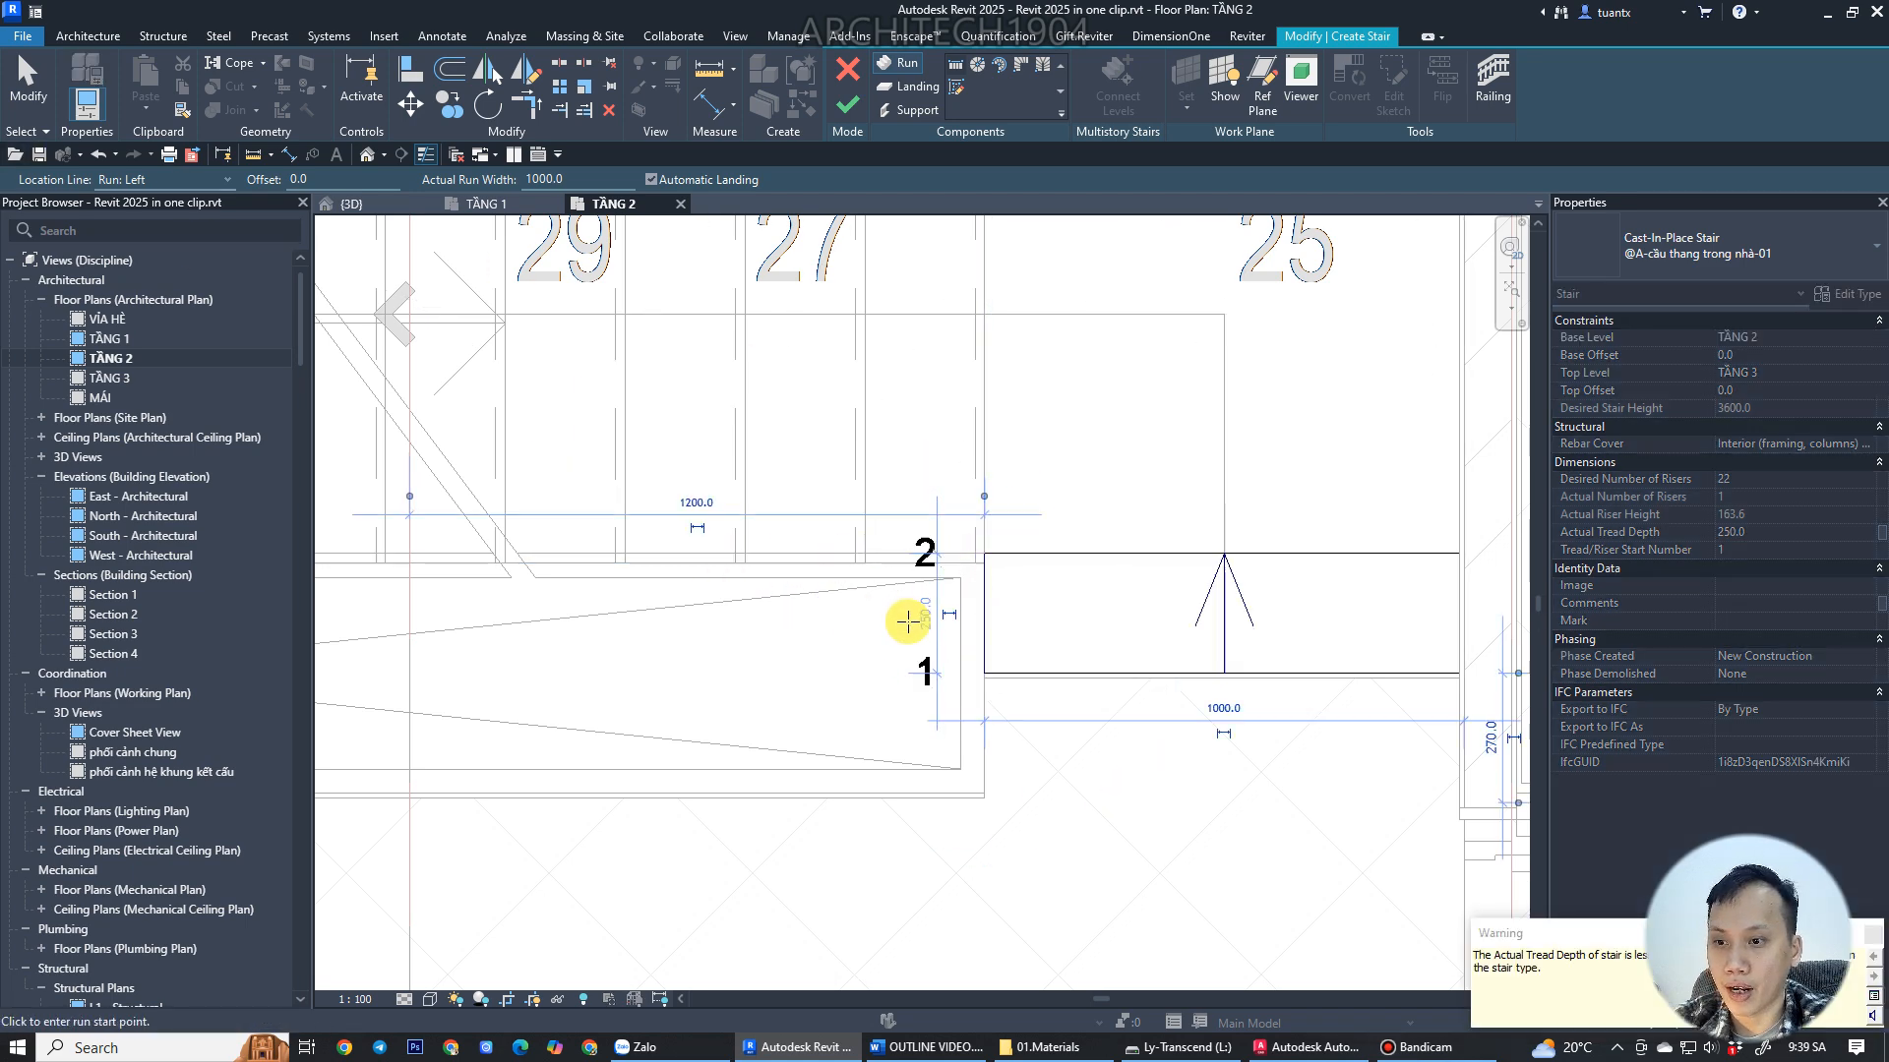
Sketch the remaining runs of the TẦNG 2 stair along the wall, ending at the last riser beside the DN mark.
{"action": "scroll", "coordinate": [1102, 635], "scroll_direction": "down", "scroll_amount": 2}
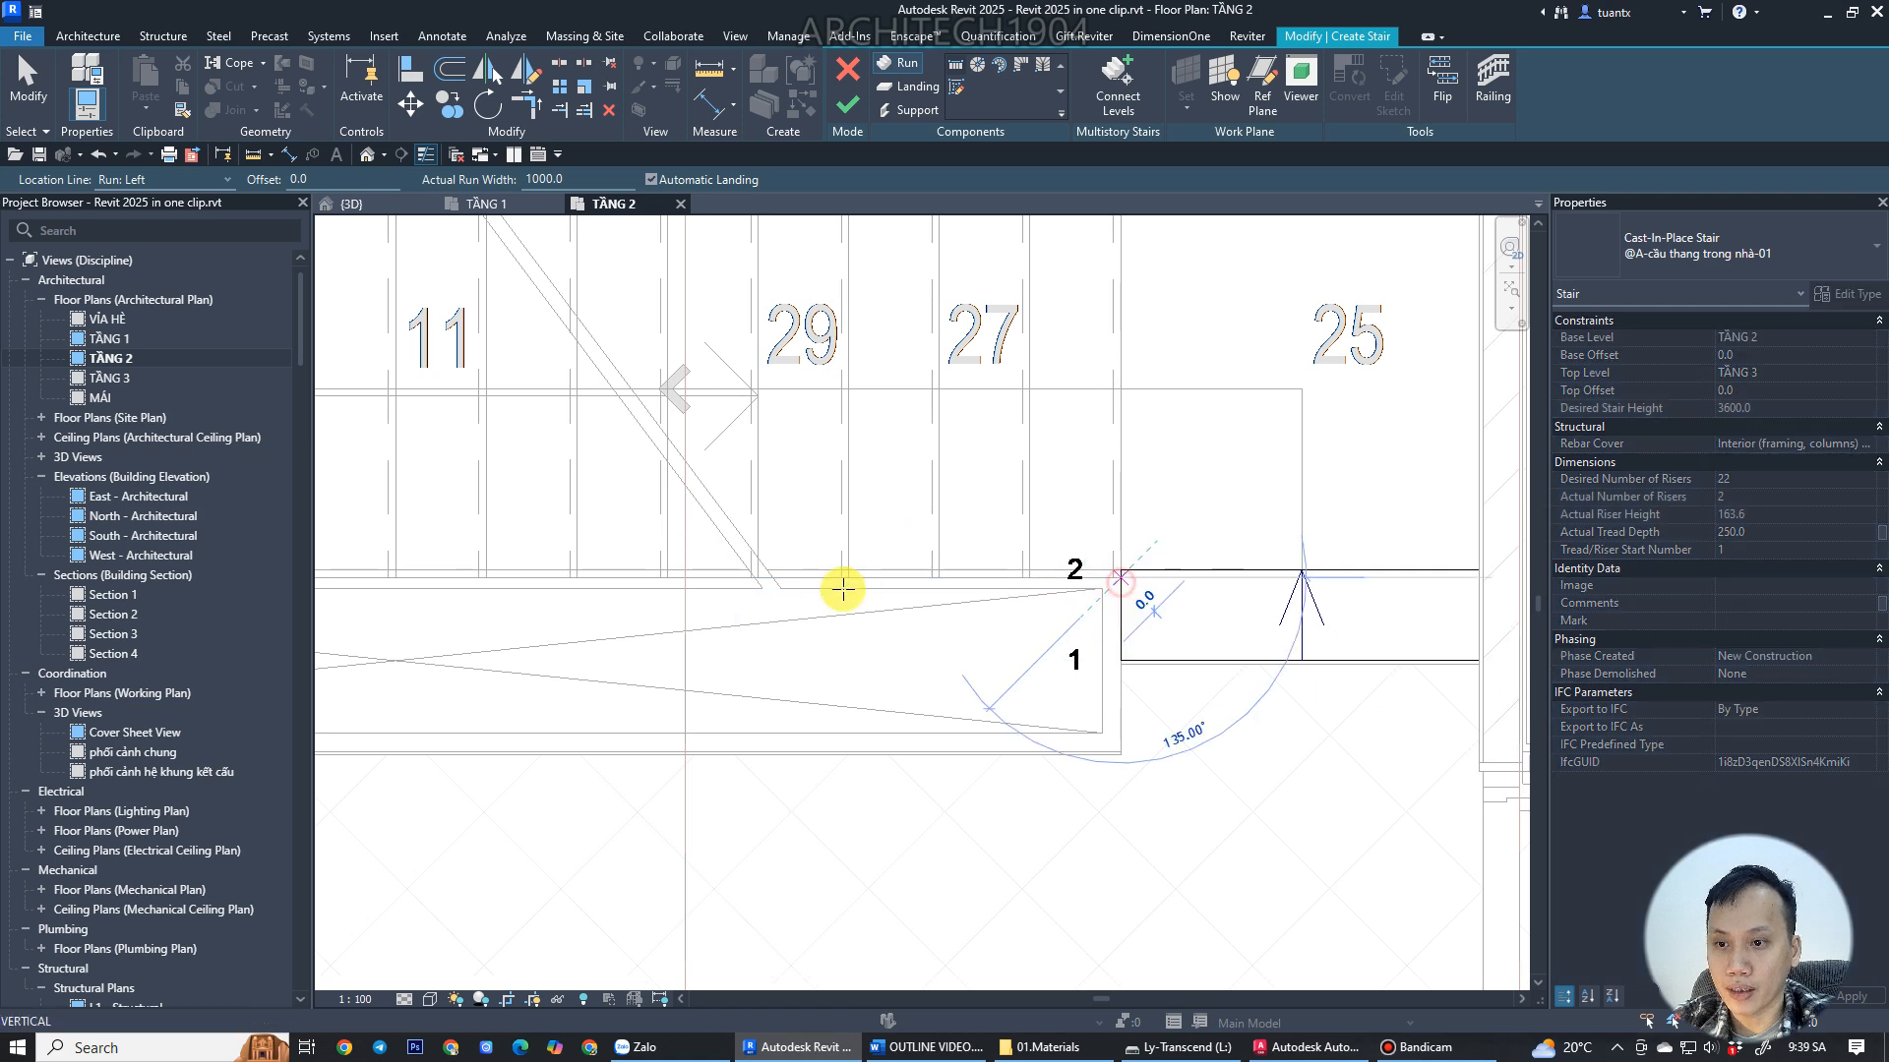
{"action": "scroll", "coordinate": [843, 590], "scroll_direction": "down", "scroll_amount": 2}
{"action": "middle_click_drag", "start_coordinate": [886, 595], "coordinate": [947, 598]}
{"action": "scroll", "coordinate": [1058, 571], "scroll_direction": "up", "scroll_amount": 2}
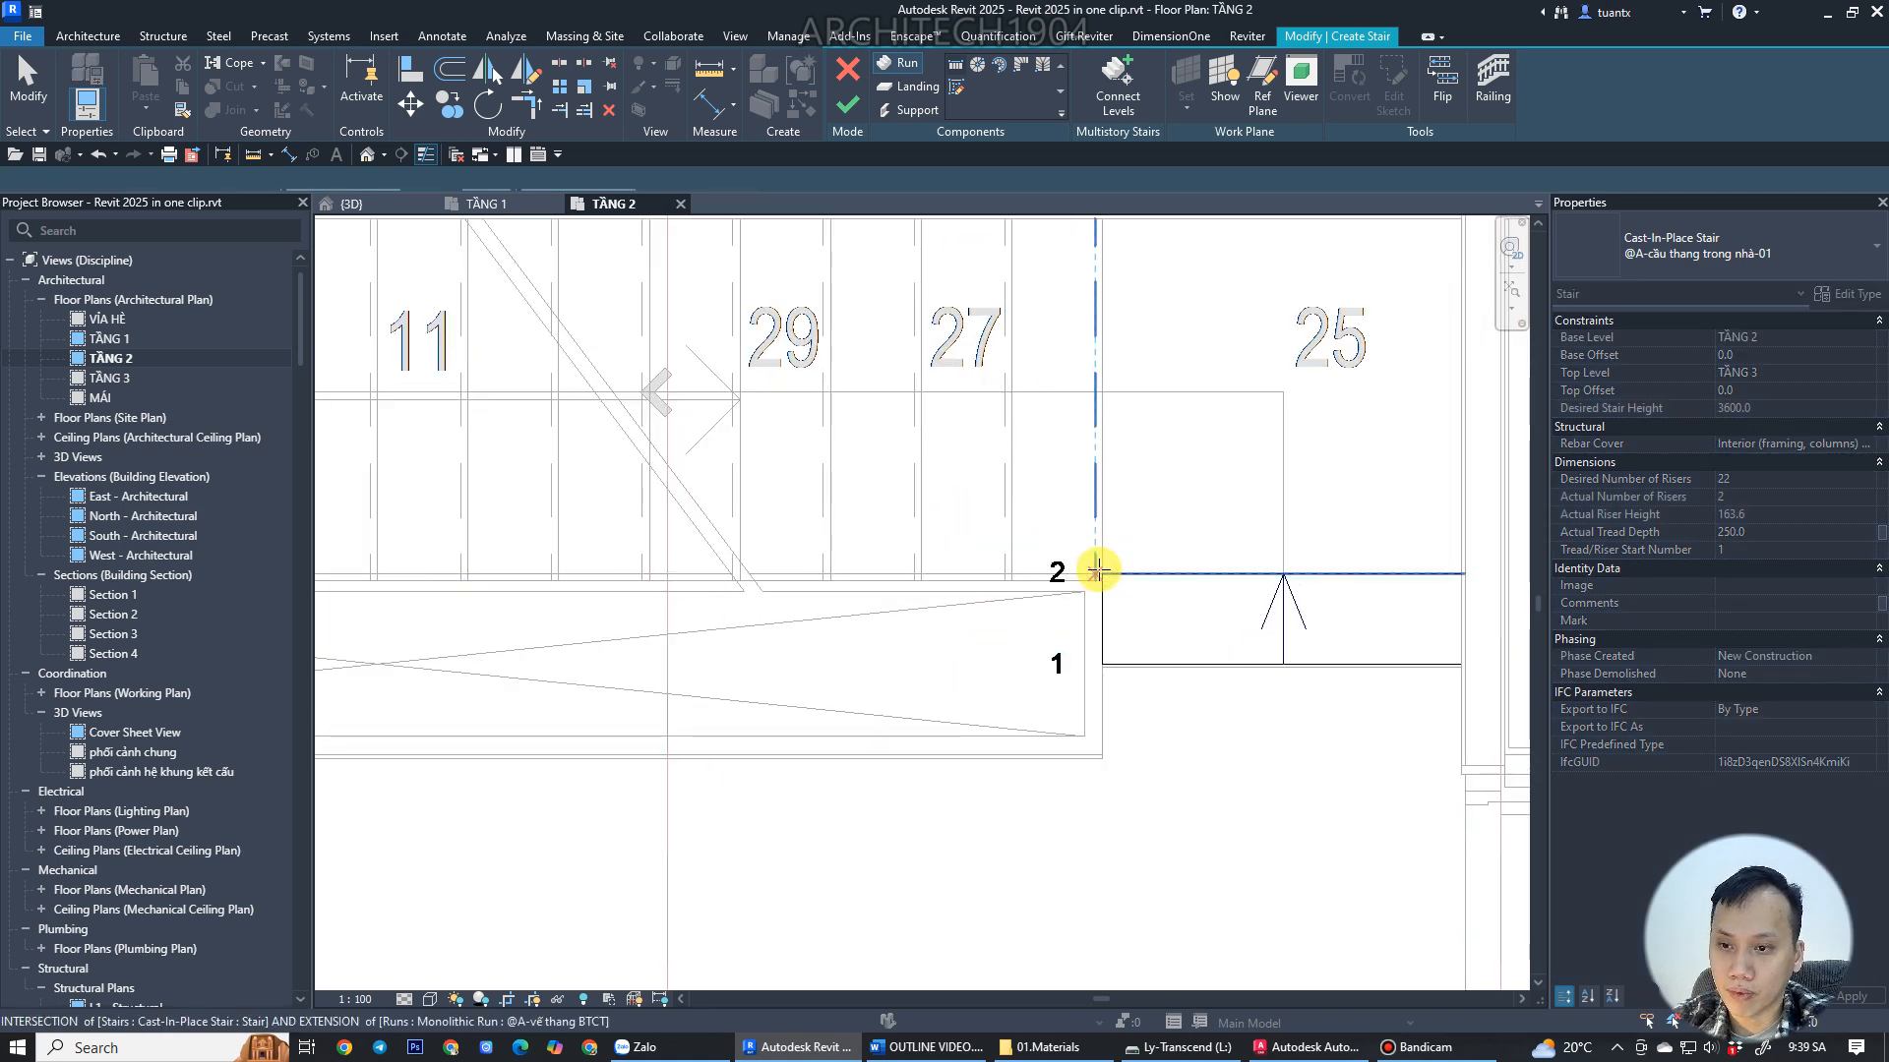
{"action": "scroll", "coordinate": [944, 560], "scroll_direction": "down", "scroll_amount": 2}
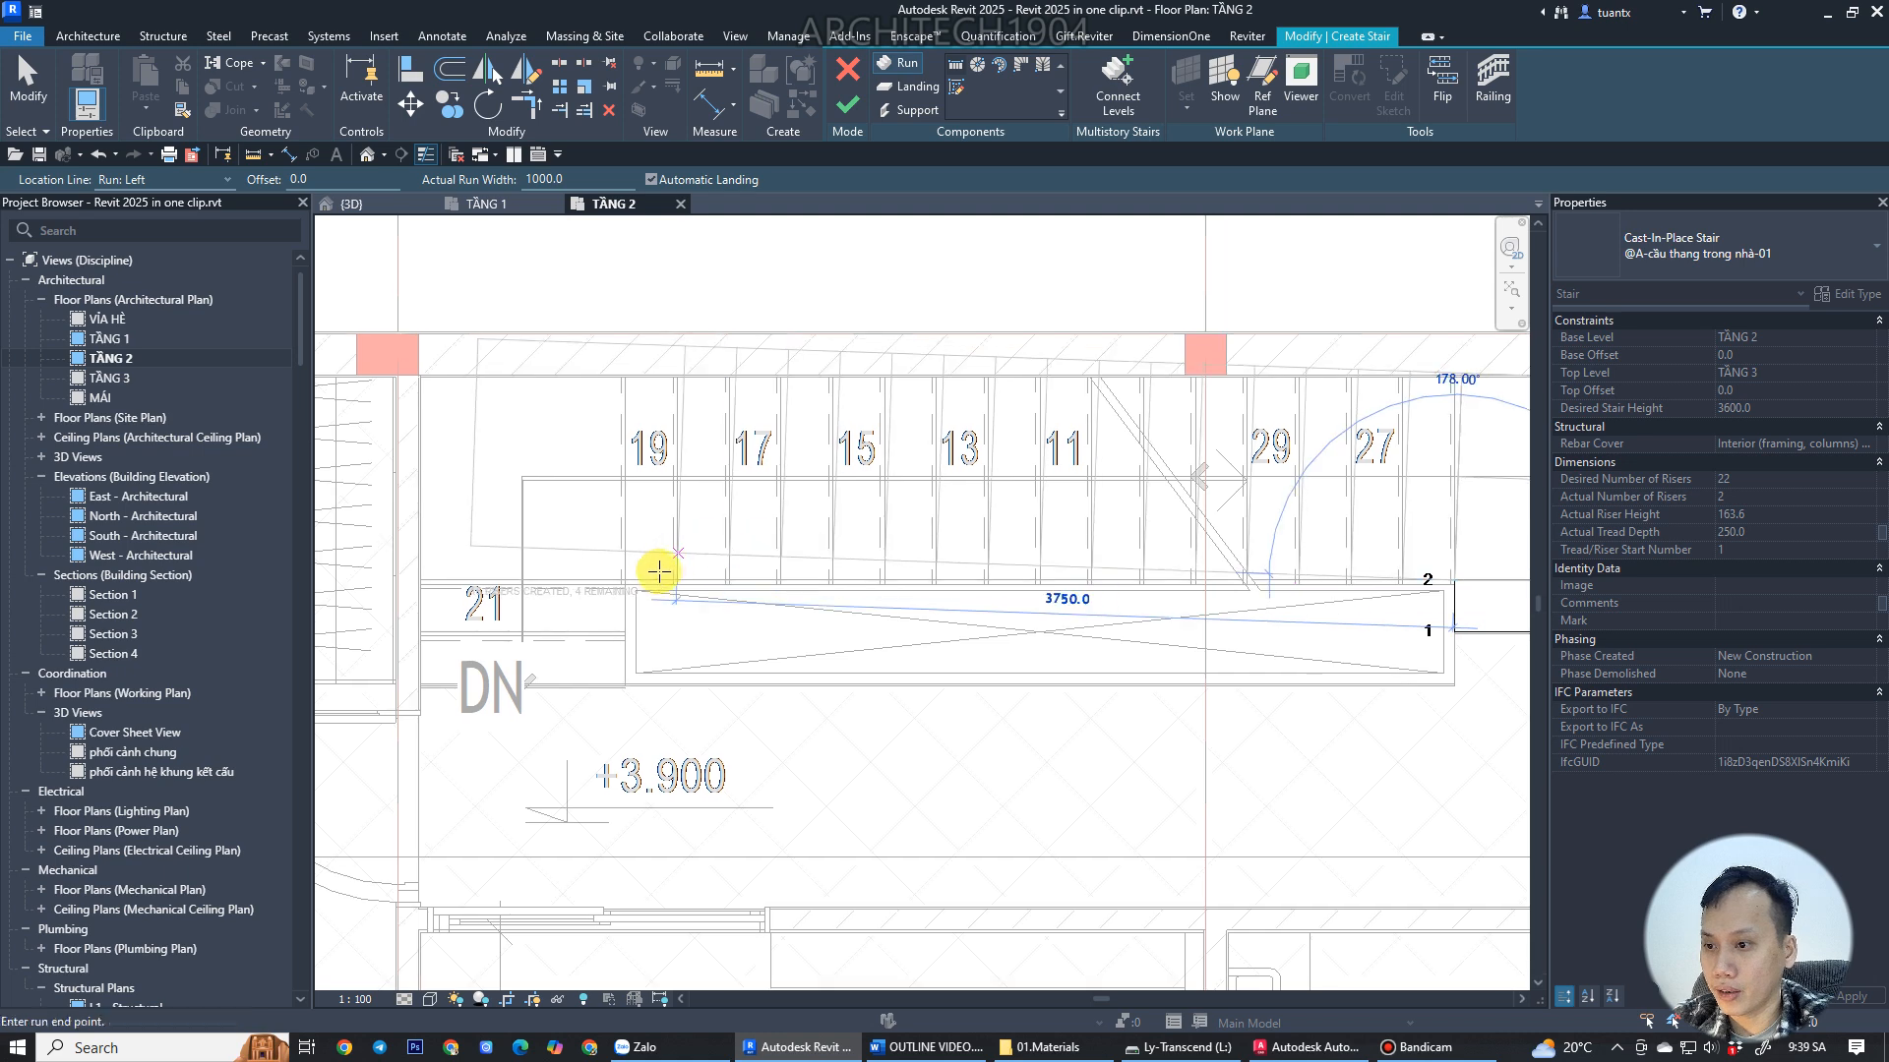
{"action": "scroll", "coordinate": [620, 588], "scroll_direction": "up", "scroll_amount": 4}
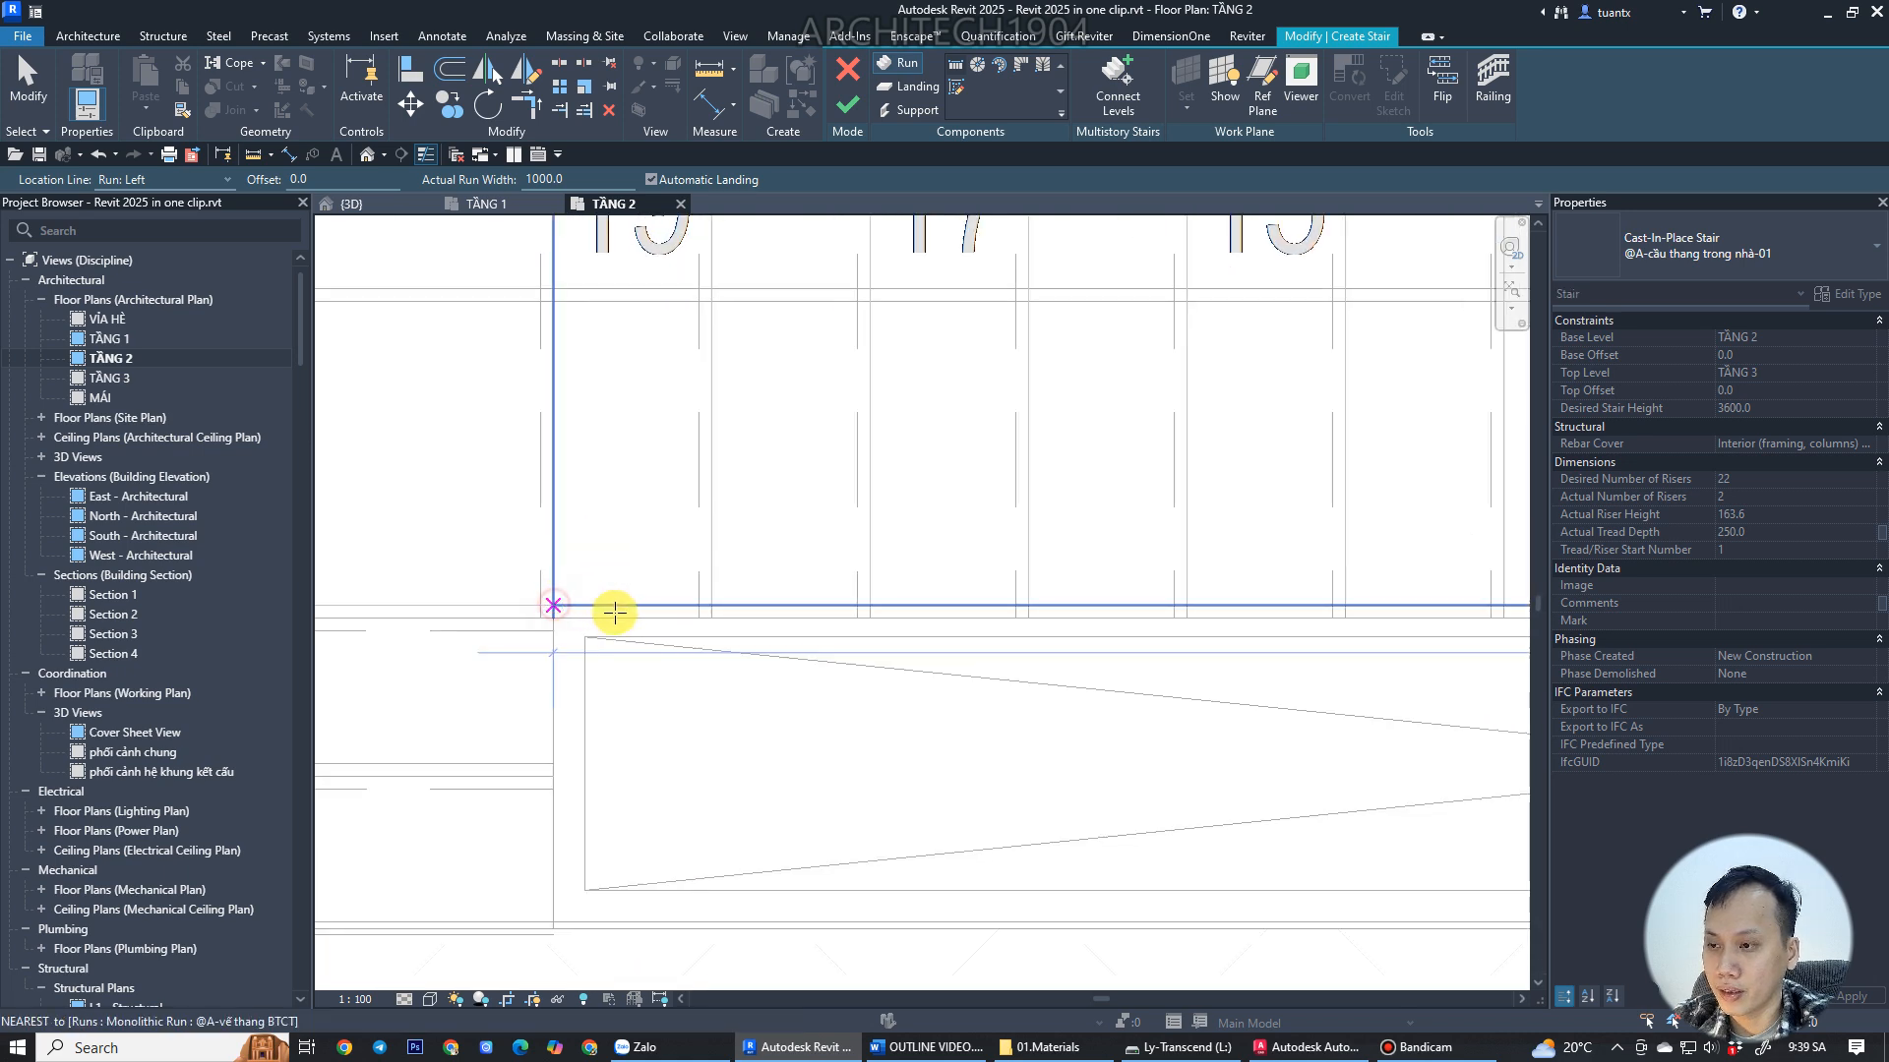
{"action": "left_click", "coordinate": [624, 610]}
{"action": "scroll", "coordinate": [624, 610], "scroll_direction": "down", "scroll_amount": 2}
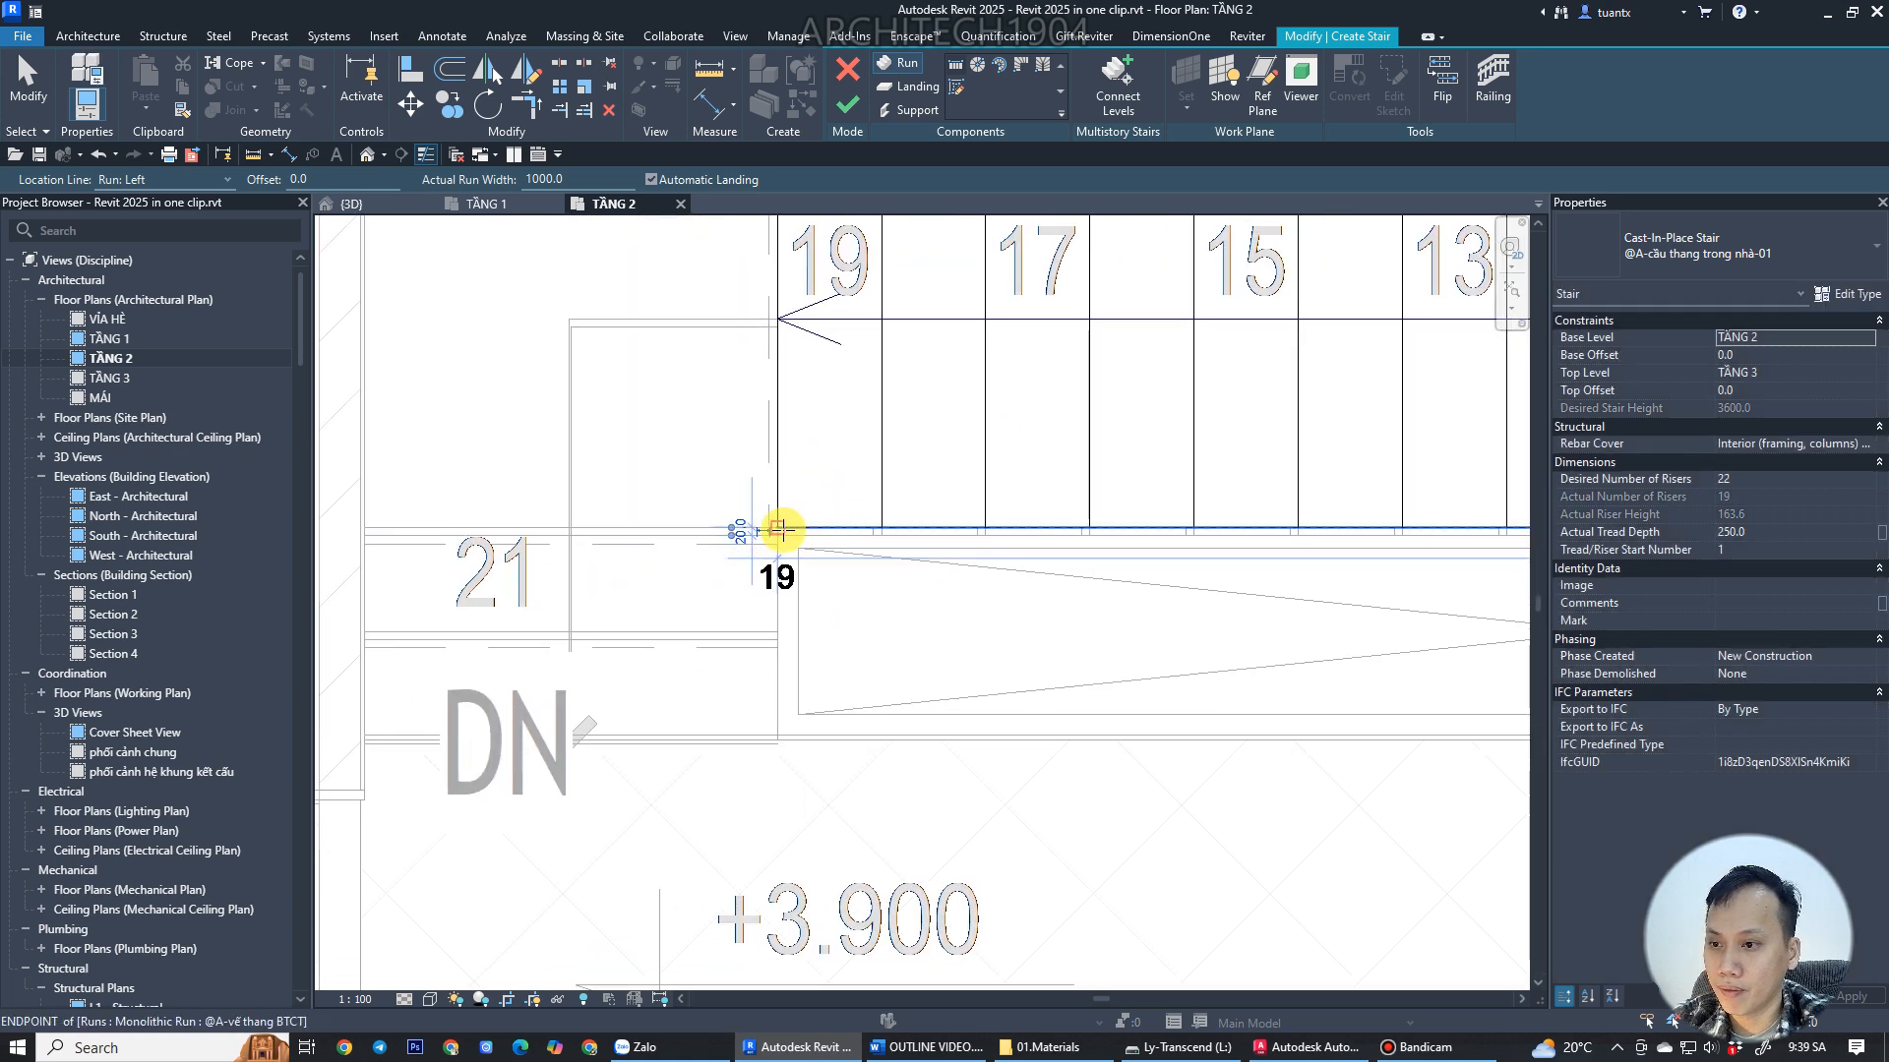
{"action": "left_click", "coordinate": [776, 532]}
{"action": "left_click", "coordinate": [778, 730]}
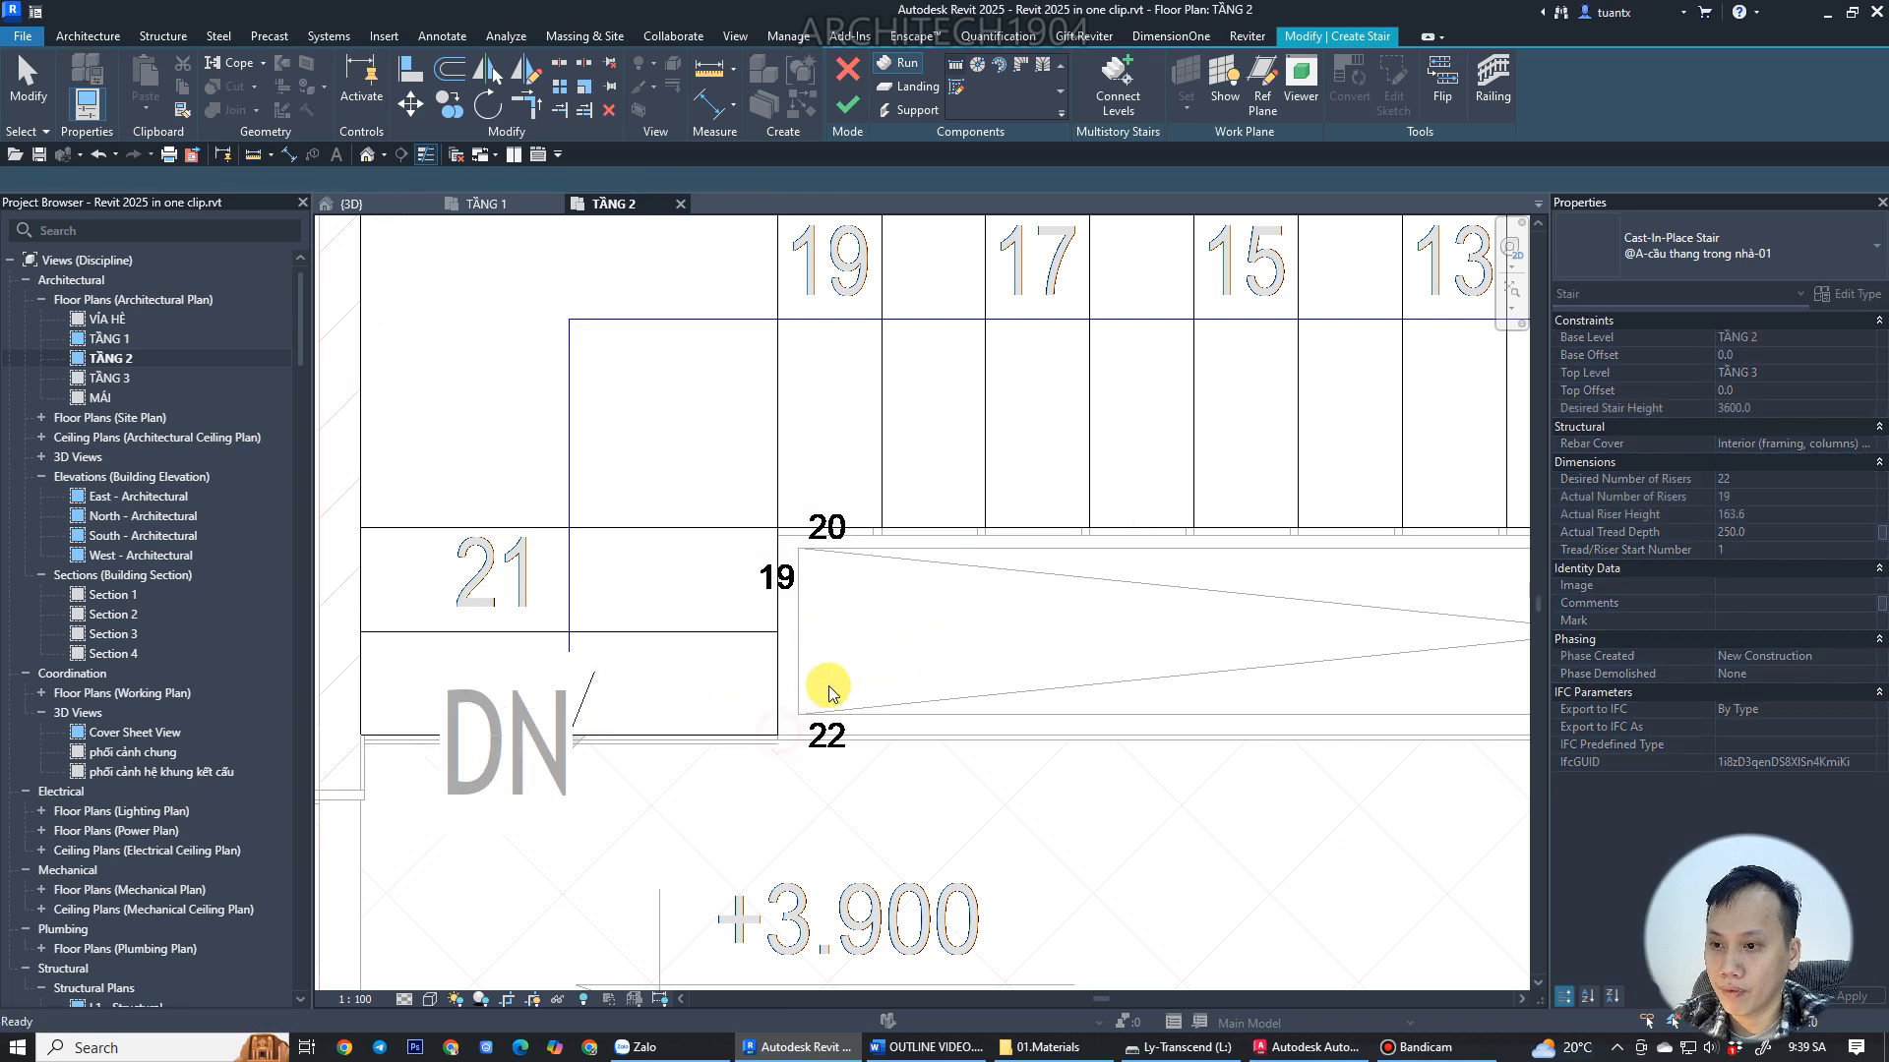
{"action": "scroll", "coordinate": [902, 653], "scroll_direction": "down", "scroll_amount": 3}
{"action": "scroll", "coordinate": [989, 686], "scroll_direction": "up", "scroll_amount": 3}
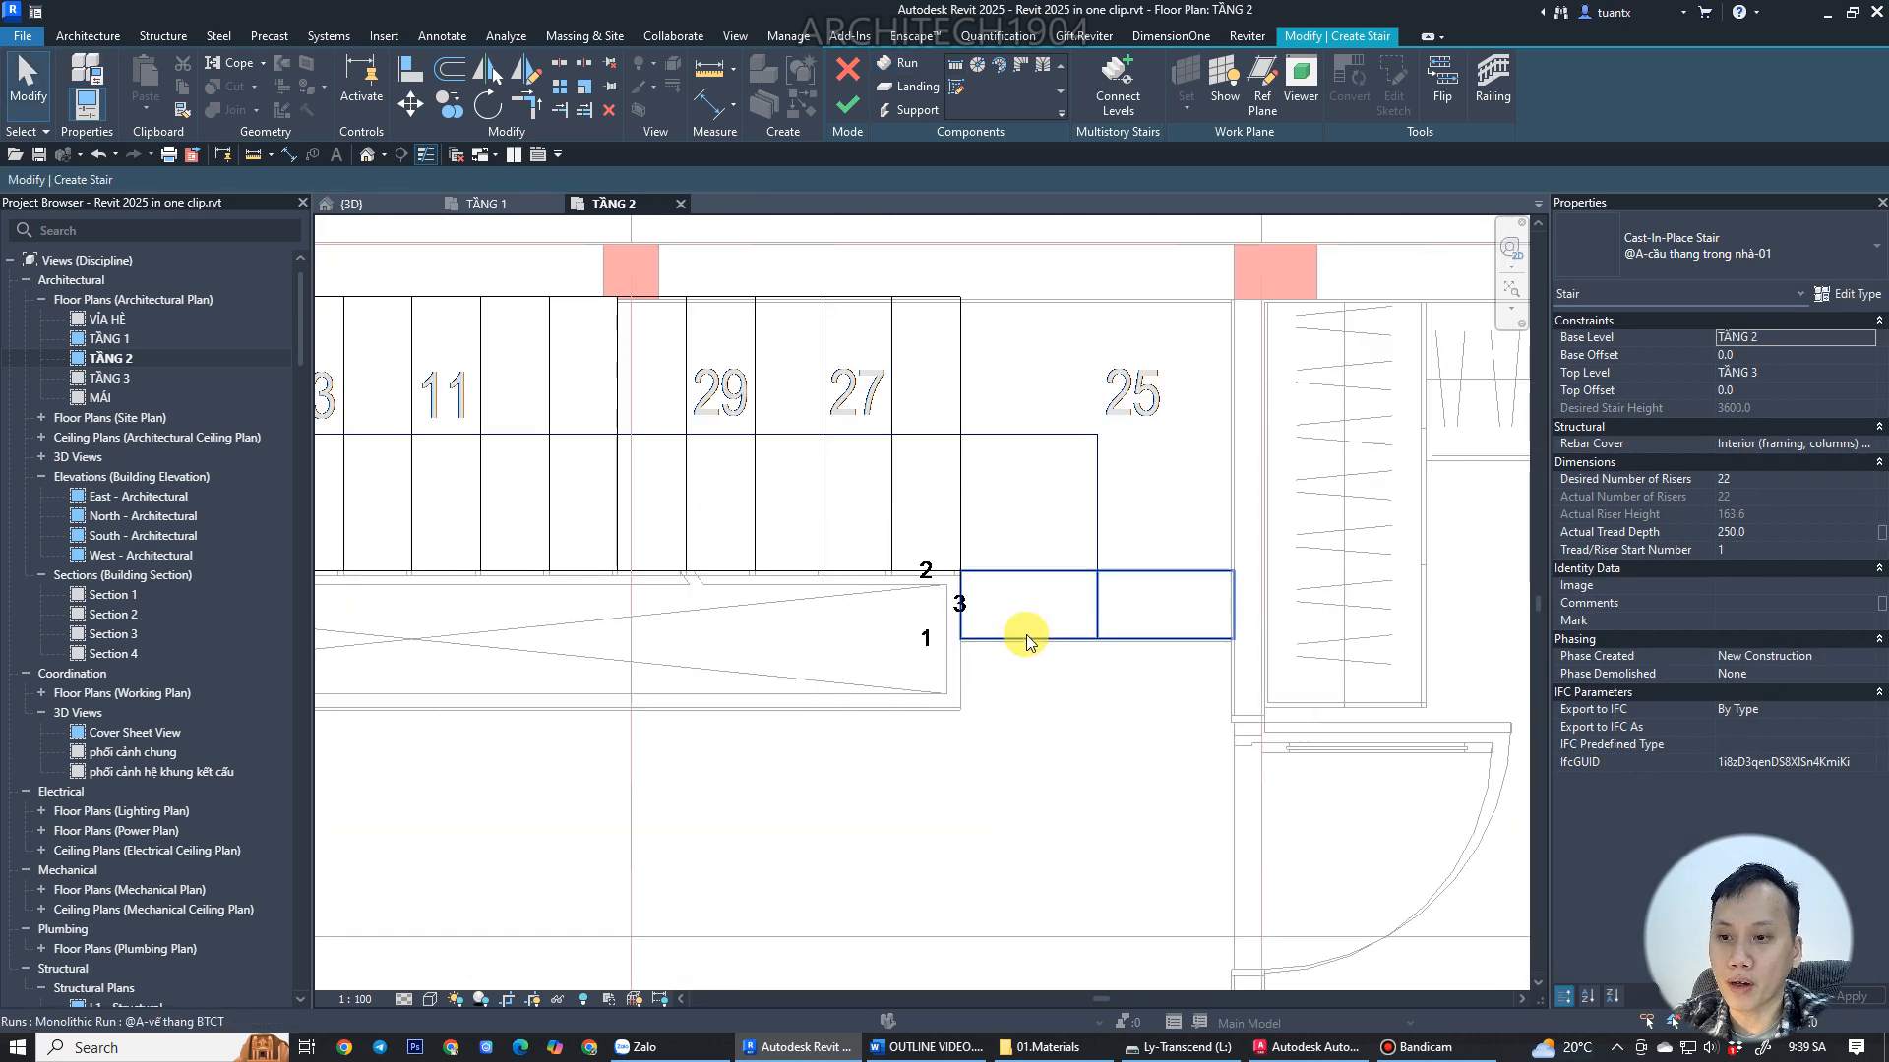
Set the width of the first short run to 990 mm and accept the width warning.
{"action": "left_click", "coordinate": [1005, 655]}
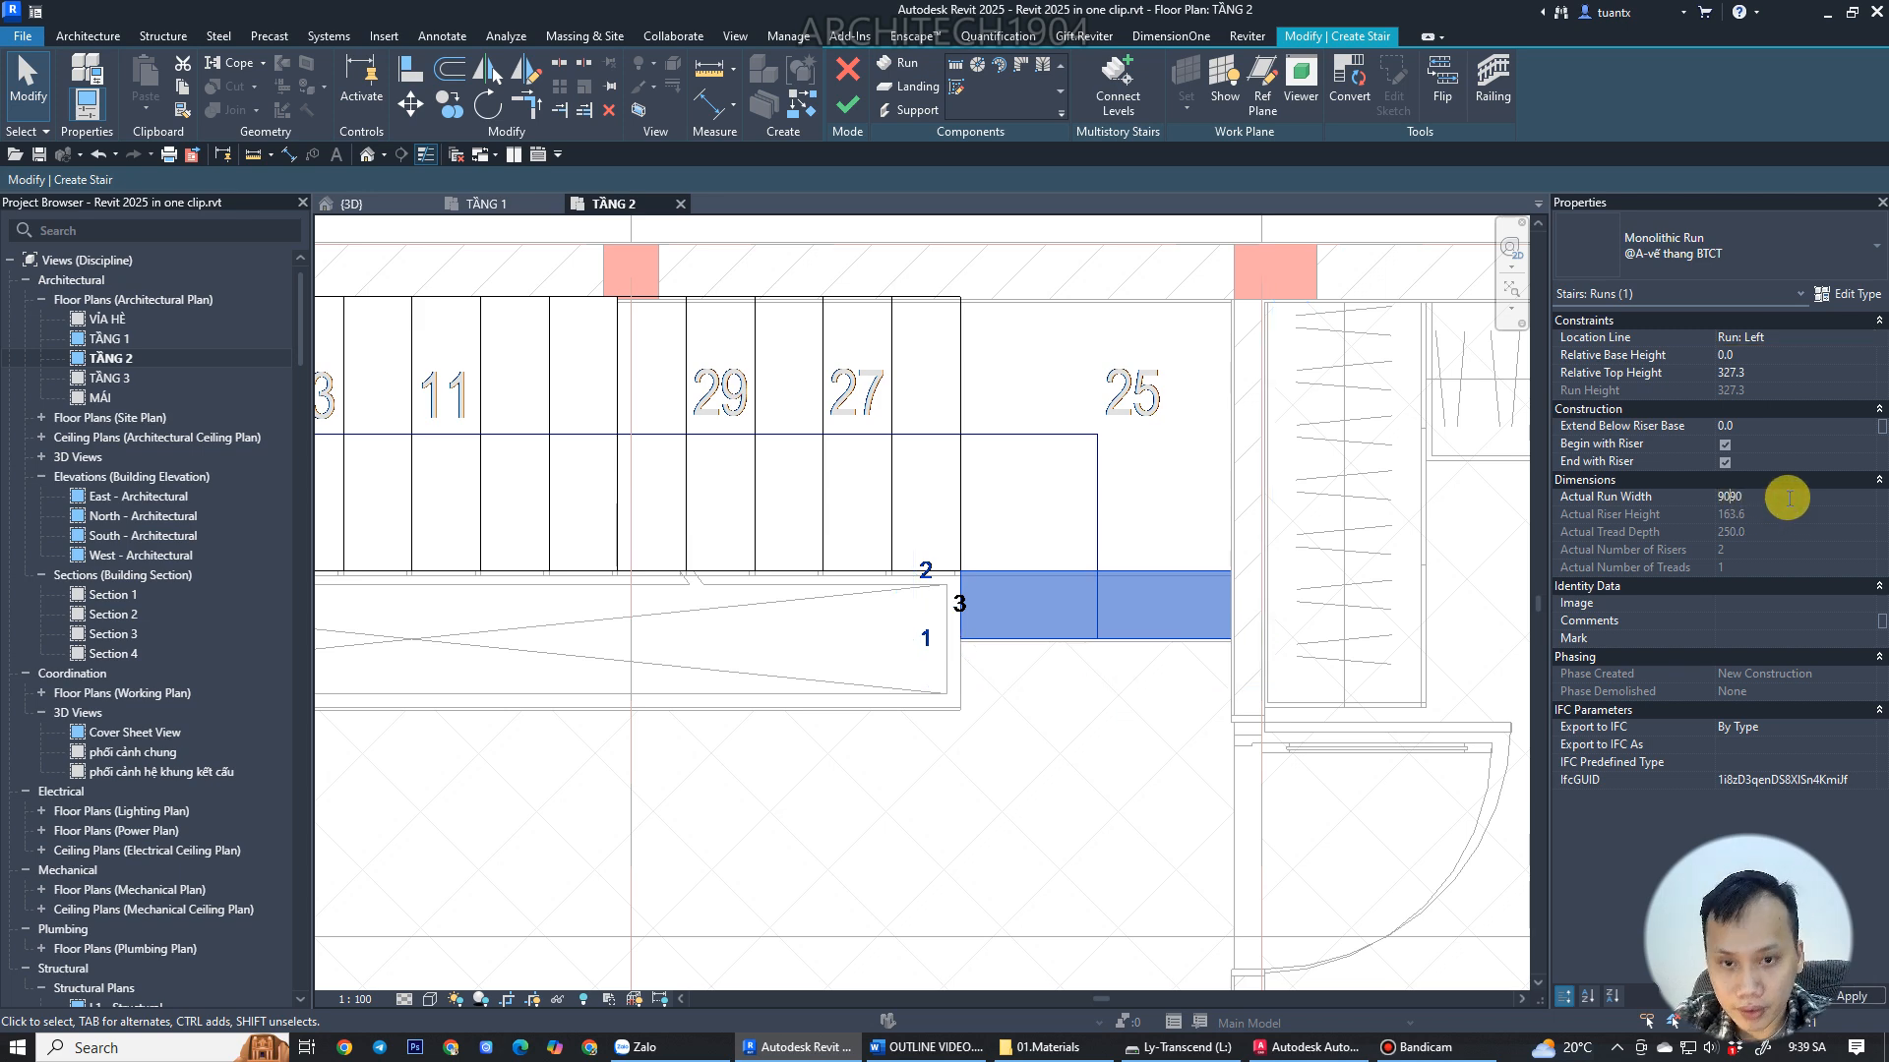
{"action": "left_click", "coordinate": [1789, 498]}
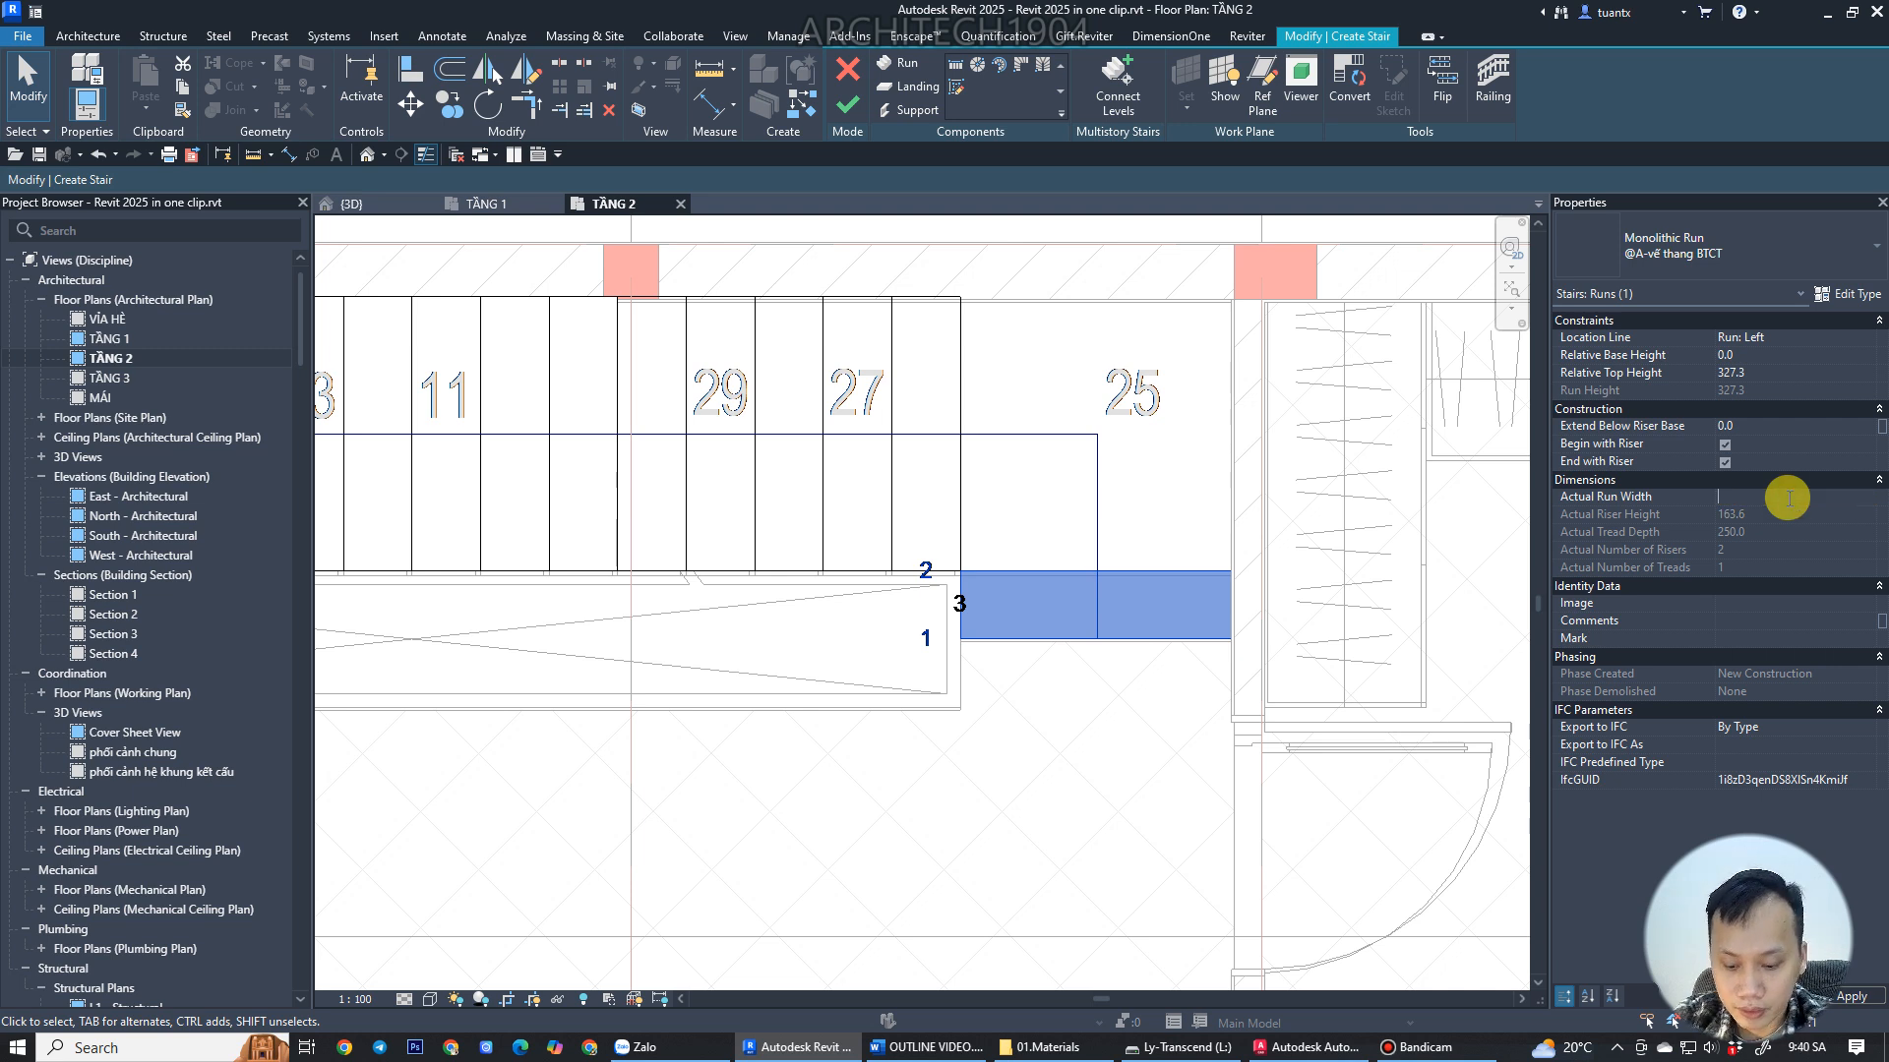
{"action": "left_click", "coordinate": [1011, 763]}
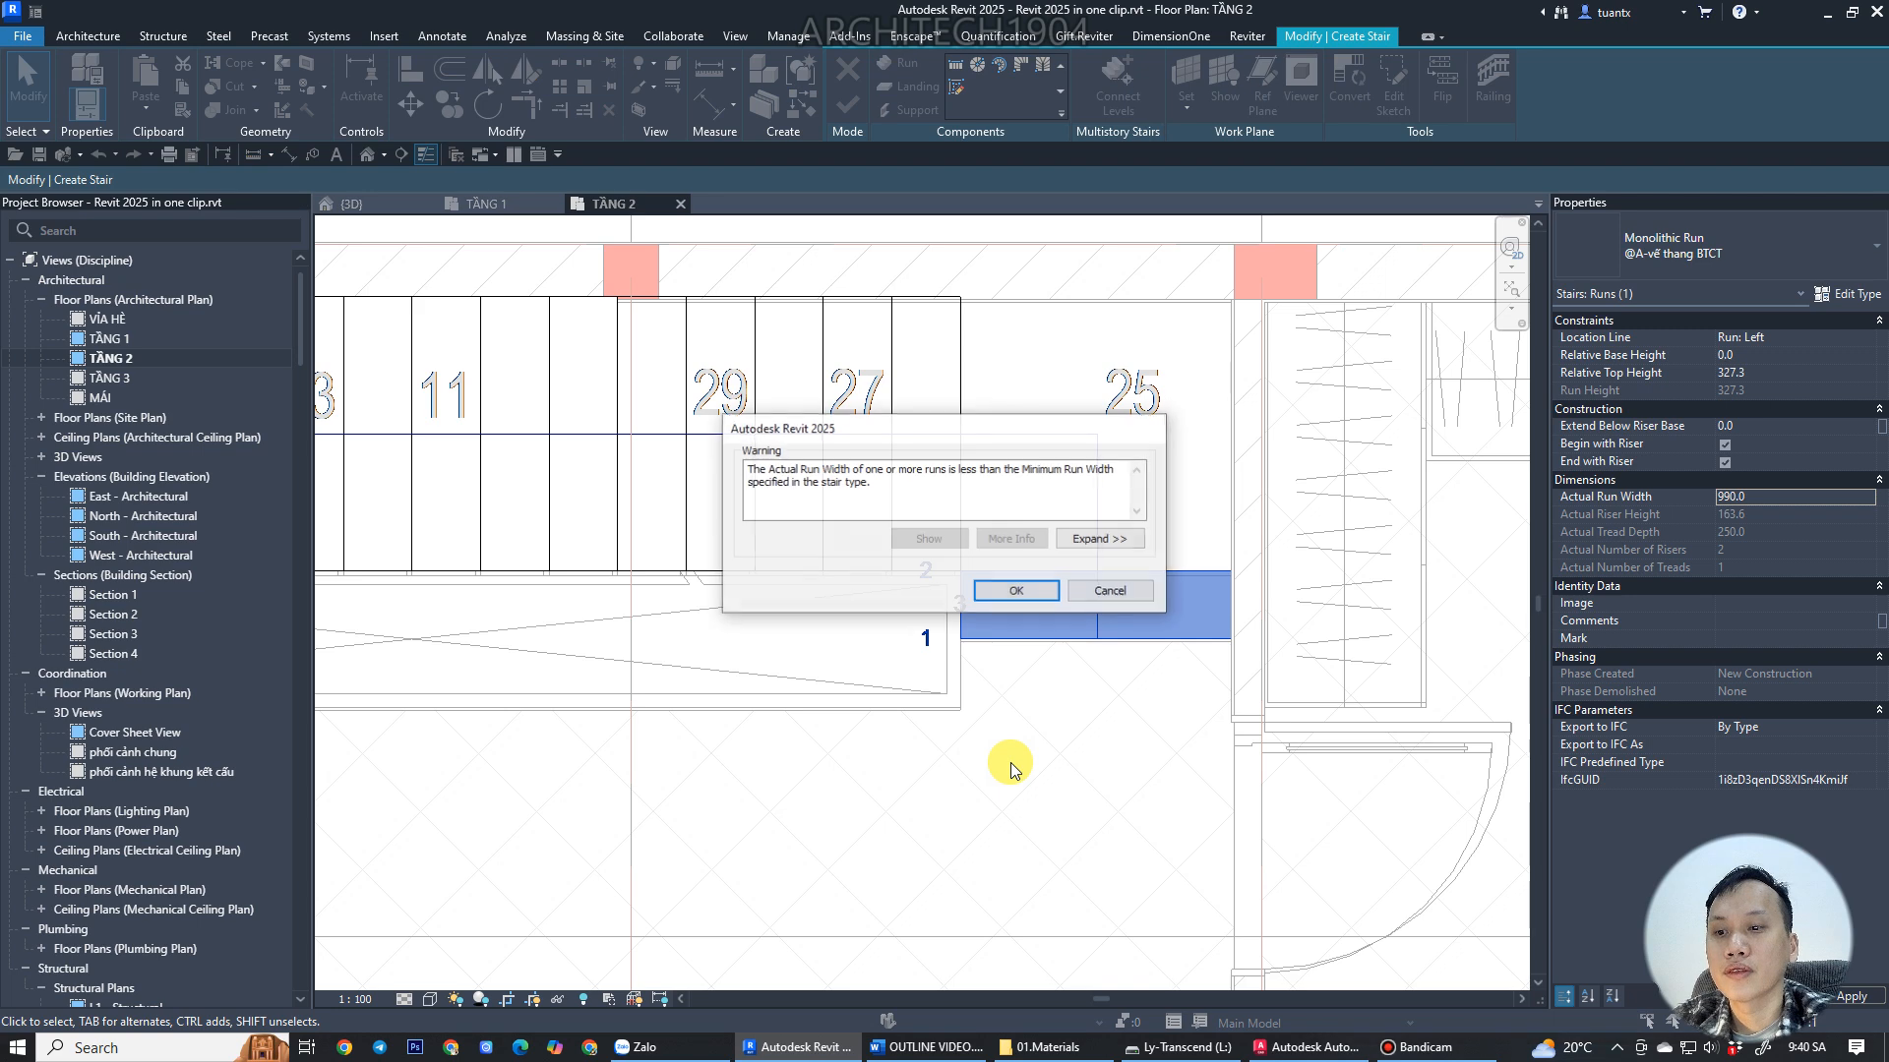
{"action": "left_click", "coordinate": [1013, 591]}
Set the width of the last run near the DN mark to 990 mm and accept the warning.
{"action": "scroll", "coordinate": [1024, 675], "scroll_direction": "down", "scroll_amount": 3}
{"action": "scroll", "coordinate": [1184, 641], "scroll_direction": "up", "scroll_amount": 5}
{"action": "left_click", "coordinate": [1227, 587]}
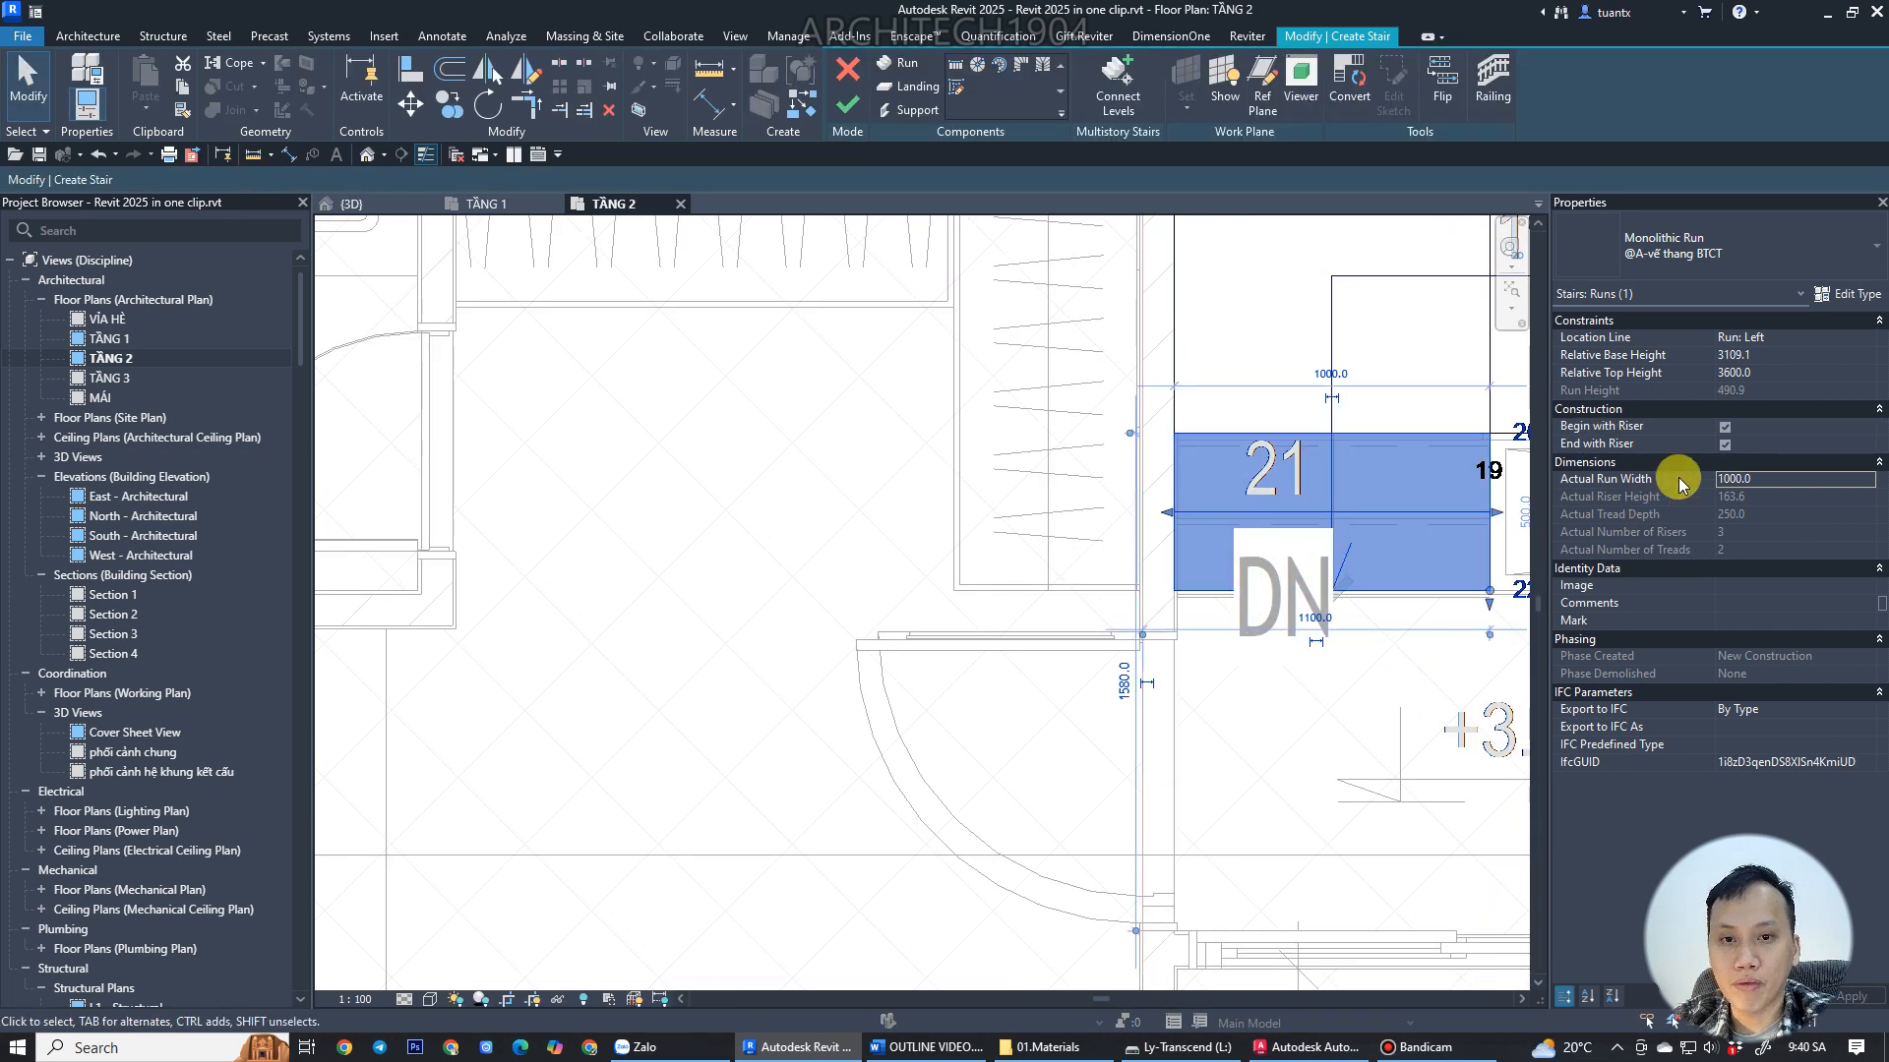
{"action": "left_click", "coordinate": [1780, 480]}
{"action": "key", "text": "Return"}
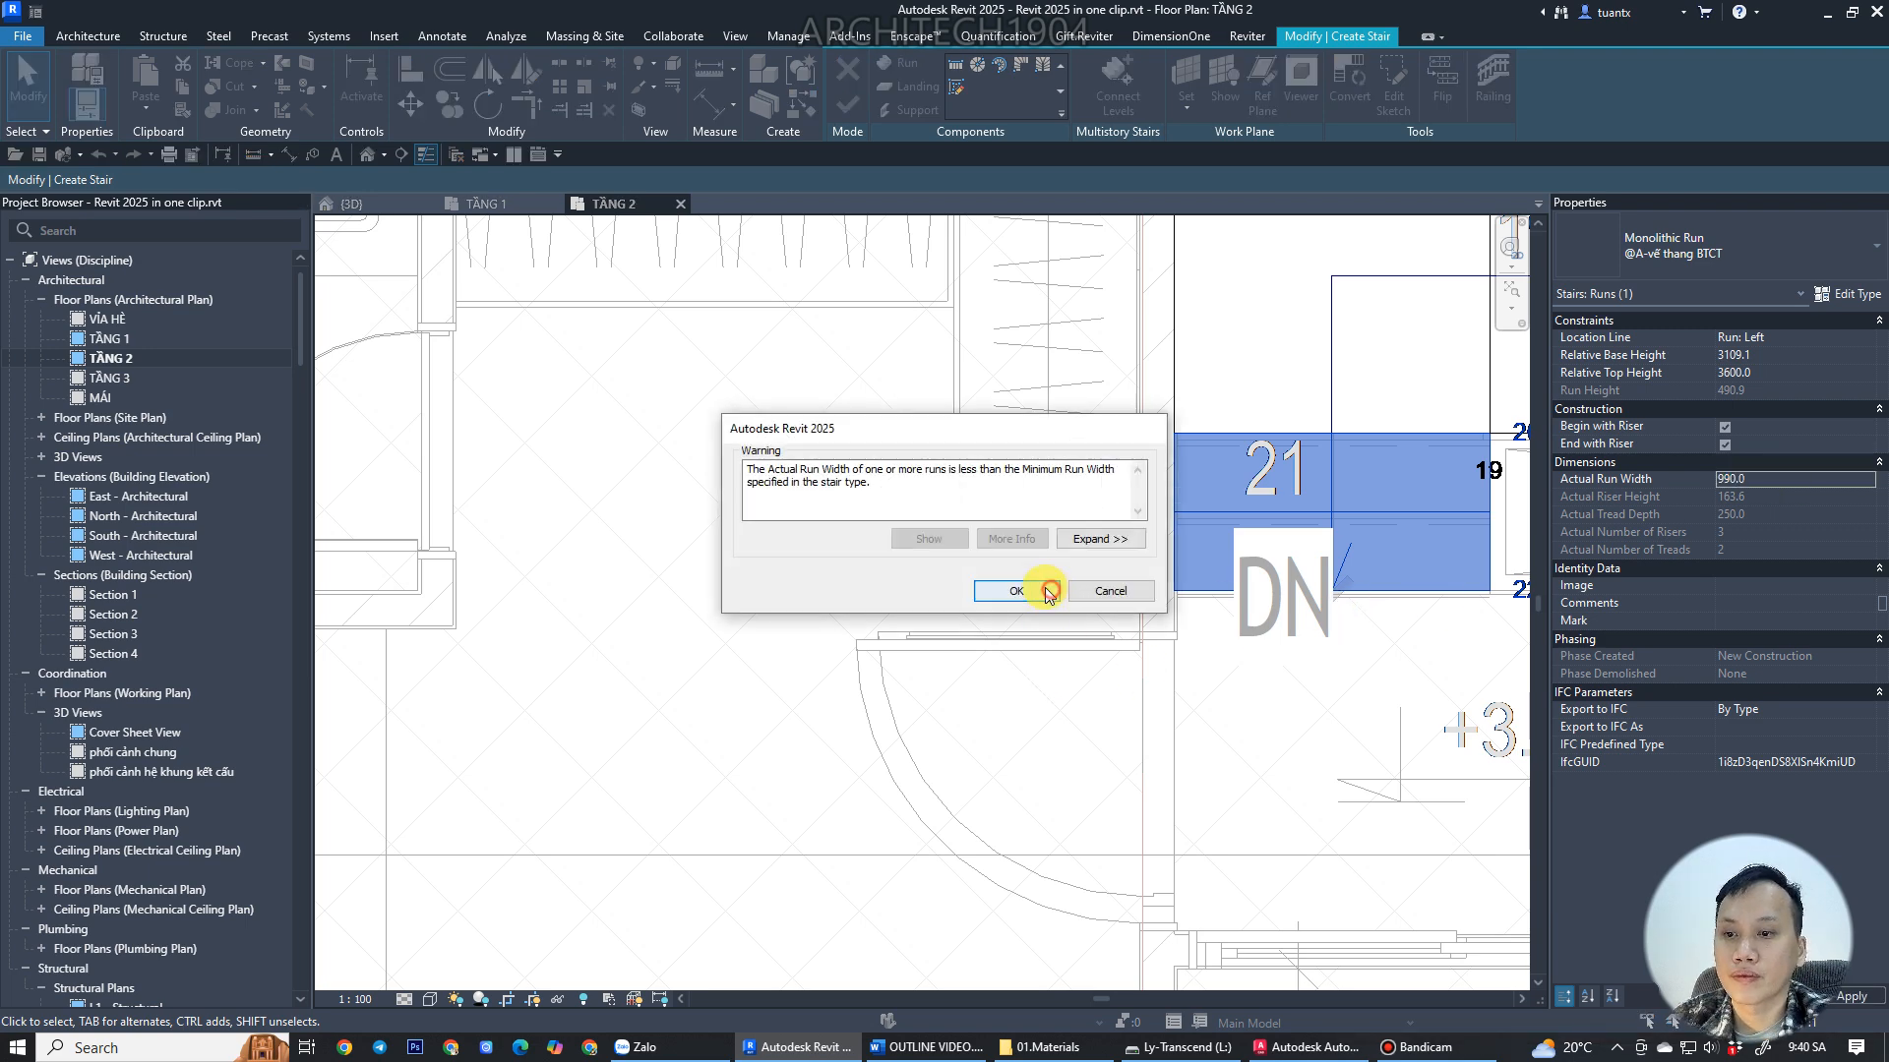
{"action": "left_click", "coordinate": [1049, 594]}
Select all runs and landings of the stair and move them 40 mm to align with the wall edge.
{"action": "scroll", "coordinate": [1200, 610], "scroll_direction": "down", "scroll_amount": 2}
{"action": "middle_click_drag", "start_coordinate": [1200, 610], "coordinate": [924, 603]}
{"action": "scroll", "coordinate": [1101, 622], "scroll_direction": "down", "scroll_amount": 1}
{"action": "mouse_move", "coordinate": [1102, 621]}
{"action": "middle_mouse_down"}
{"action": "mouse_move", "coordinate": [936, 624]}
{"action": "mouse_move", "coordinate": [642, 746]}
{"action": "middle_mouse_up"}
{"action": "scroll", "coordinate": [932, 573], "scroll_direction": "up", "scroll_amount": 2}
{"action": "middle_click_drag", "start_coordinate": [1299, 649], "coordinate": [679, 578]}
{"action": "middle_click_drag", "start_coordinate": [1236, 552], "coordinate": [1104, 552]}
{"action": "scroll", "coordinate": [1100, 550], "scroll_direction": "up", "scroll_amount": 2}
{"action": "scroll", "coordinate": [1078, 563], "scroll_direction": "down", "scroll_amount": 3}
{"action": "middle_click_drag", "start_coordinate": [974, 477], "coordinate": [1142, 612]}
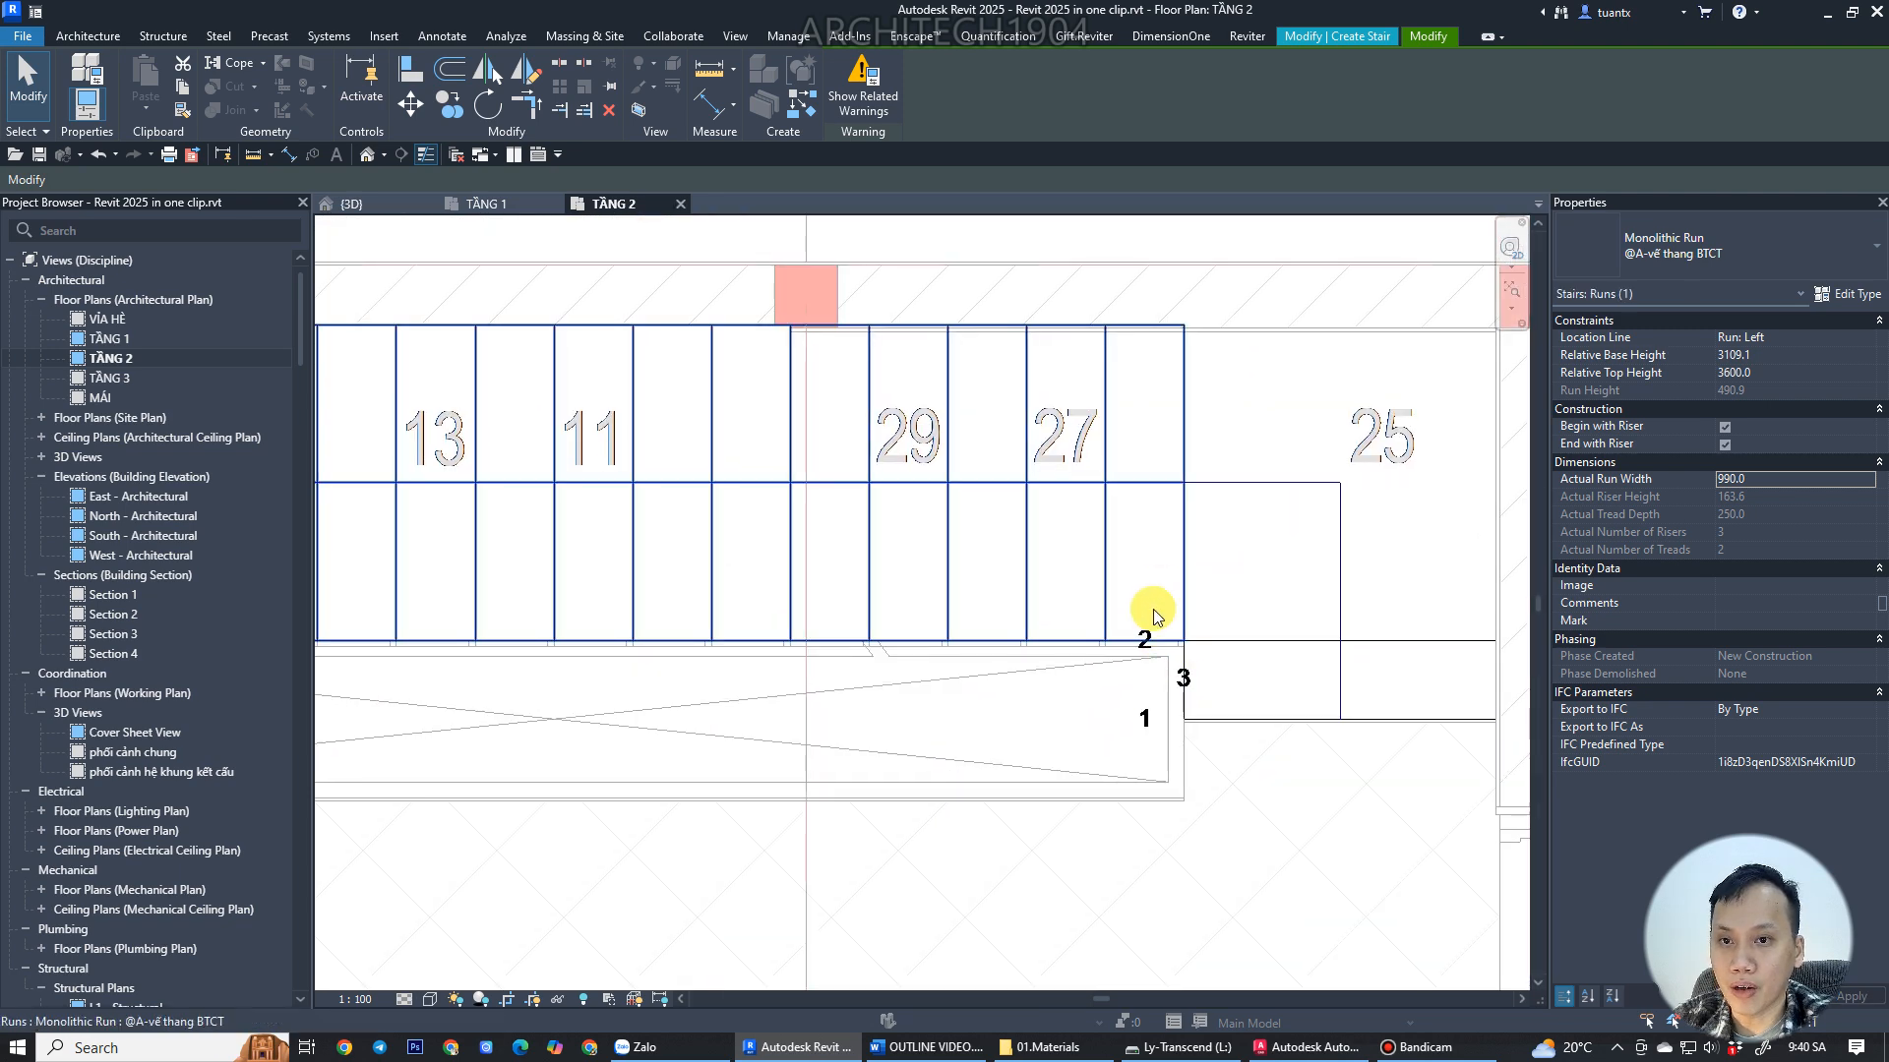
{"action": "left_click", "coordinate": [1182, 561]}
{"action": "scroll", "coordinate": [1315, 728], "scroll_direction": "down", "scroll_amount": 3}
{"action": "left_click_drag", "start_coordinate": [1300, 772], "coordinate": [684, 541]}
{"action": "left_click", "coordinate": [410, 104]}
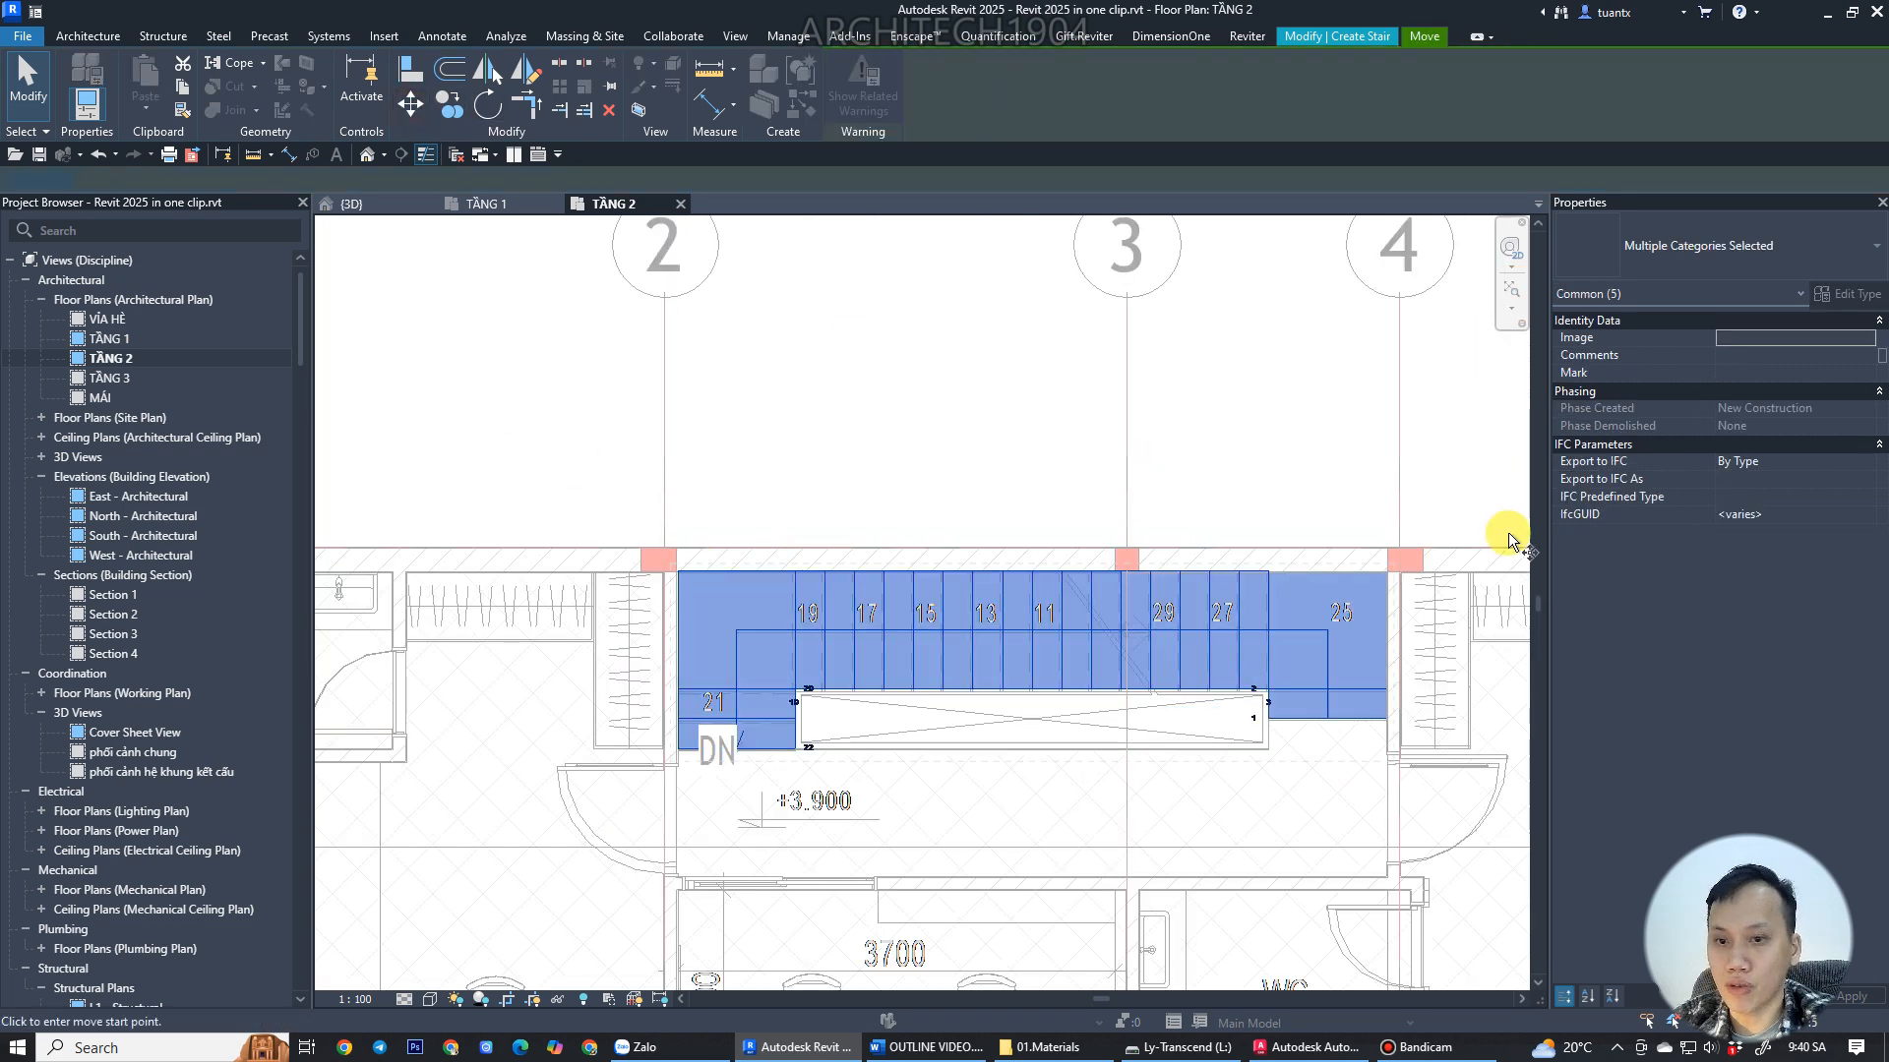
{"action": "scroll", "coordinate": [1441, 561], "scroll_direction": "up", "scroll_amount": 2}
{"action": "scroll", "coordinate": [1383, 571], "scroll_direction": "up", "scroll_amount": 3}
{"action": "scroll", "coordinate": [1189, 605], "scroll_direction": "down", "scroll_amount": 2}
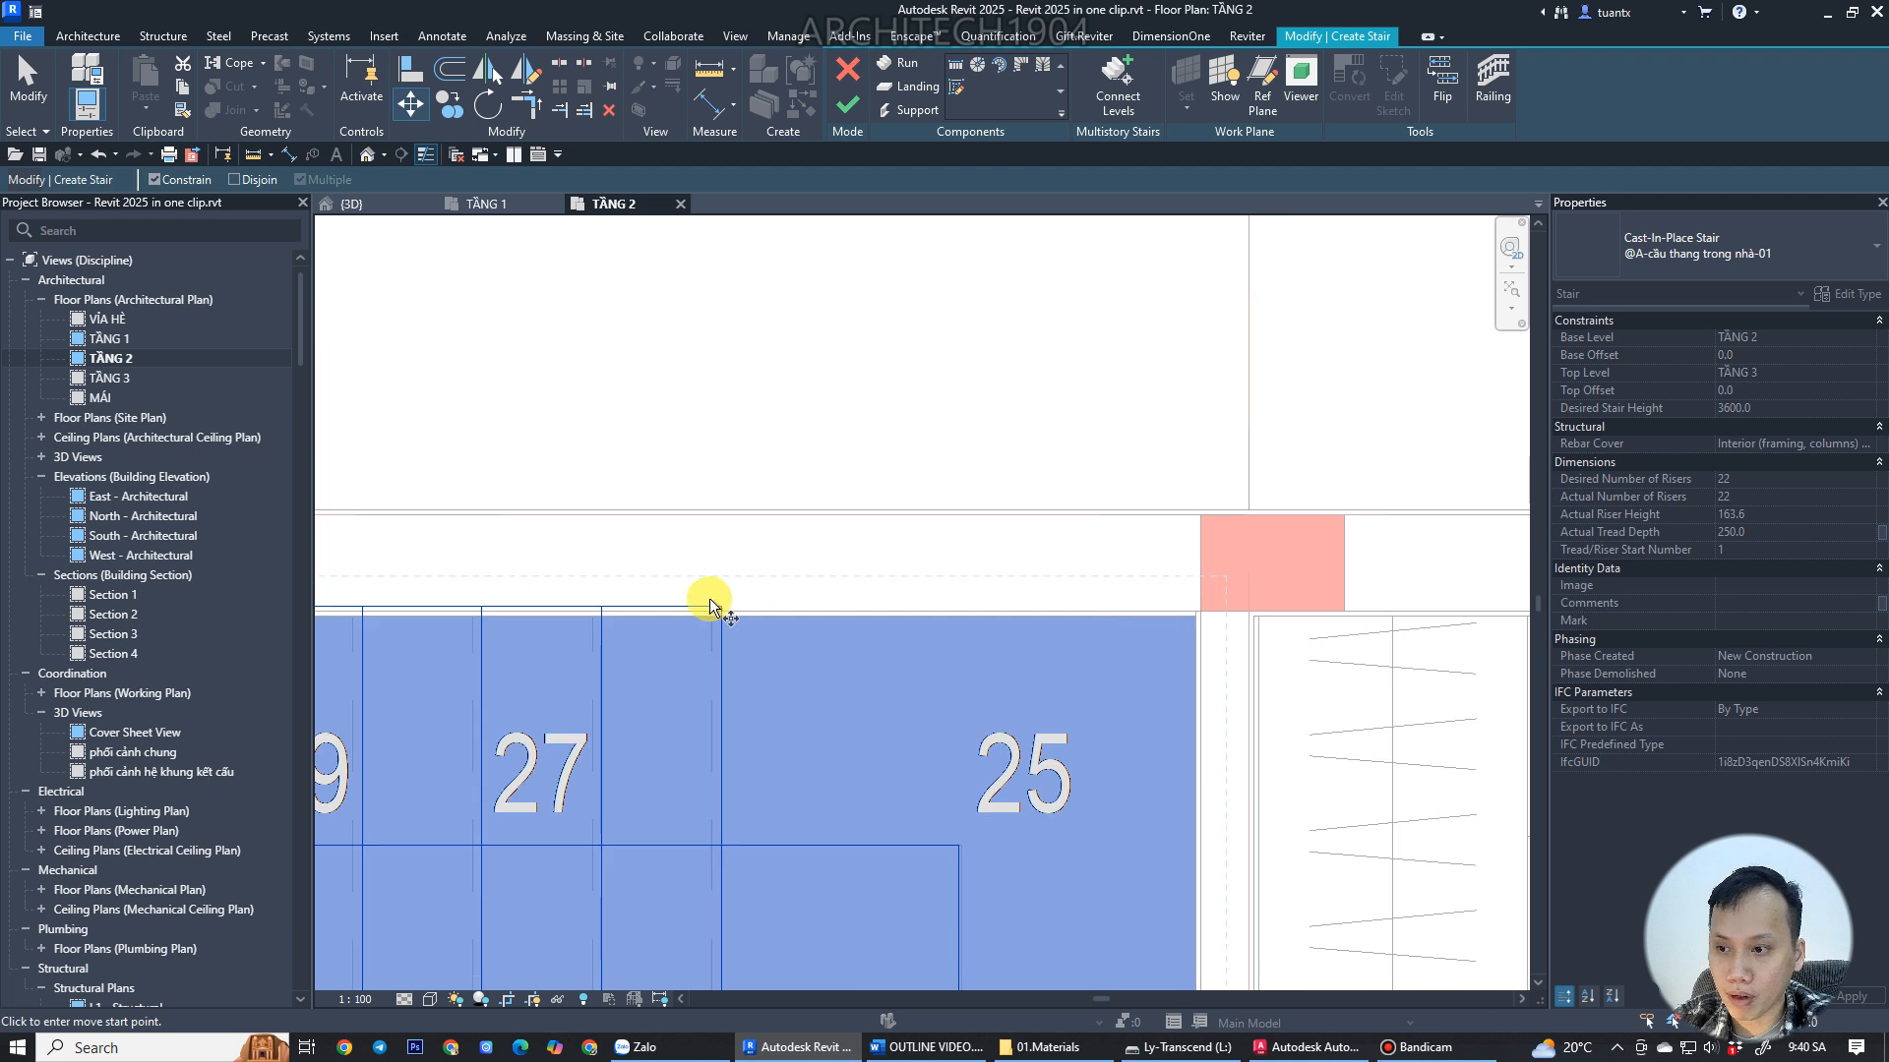
{"action": "left_click", "coordinate": [723, 608]}
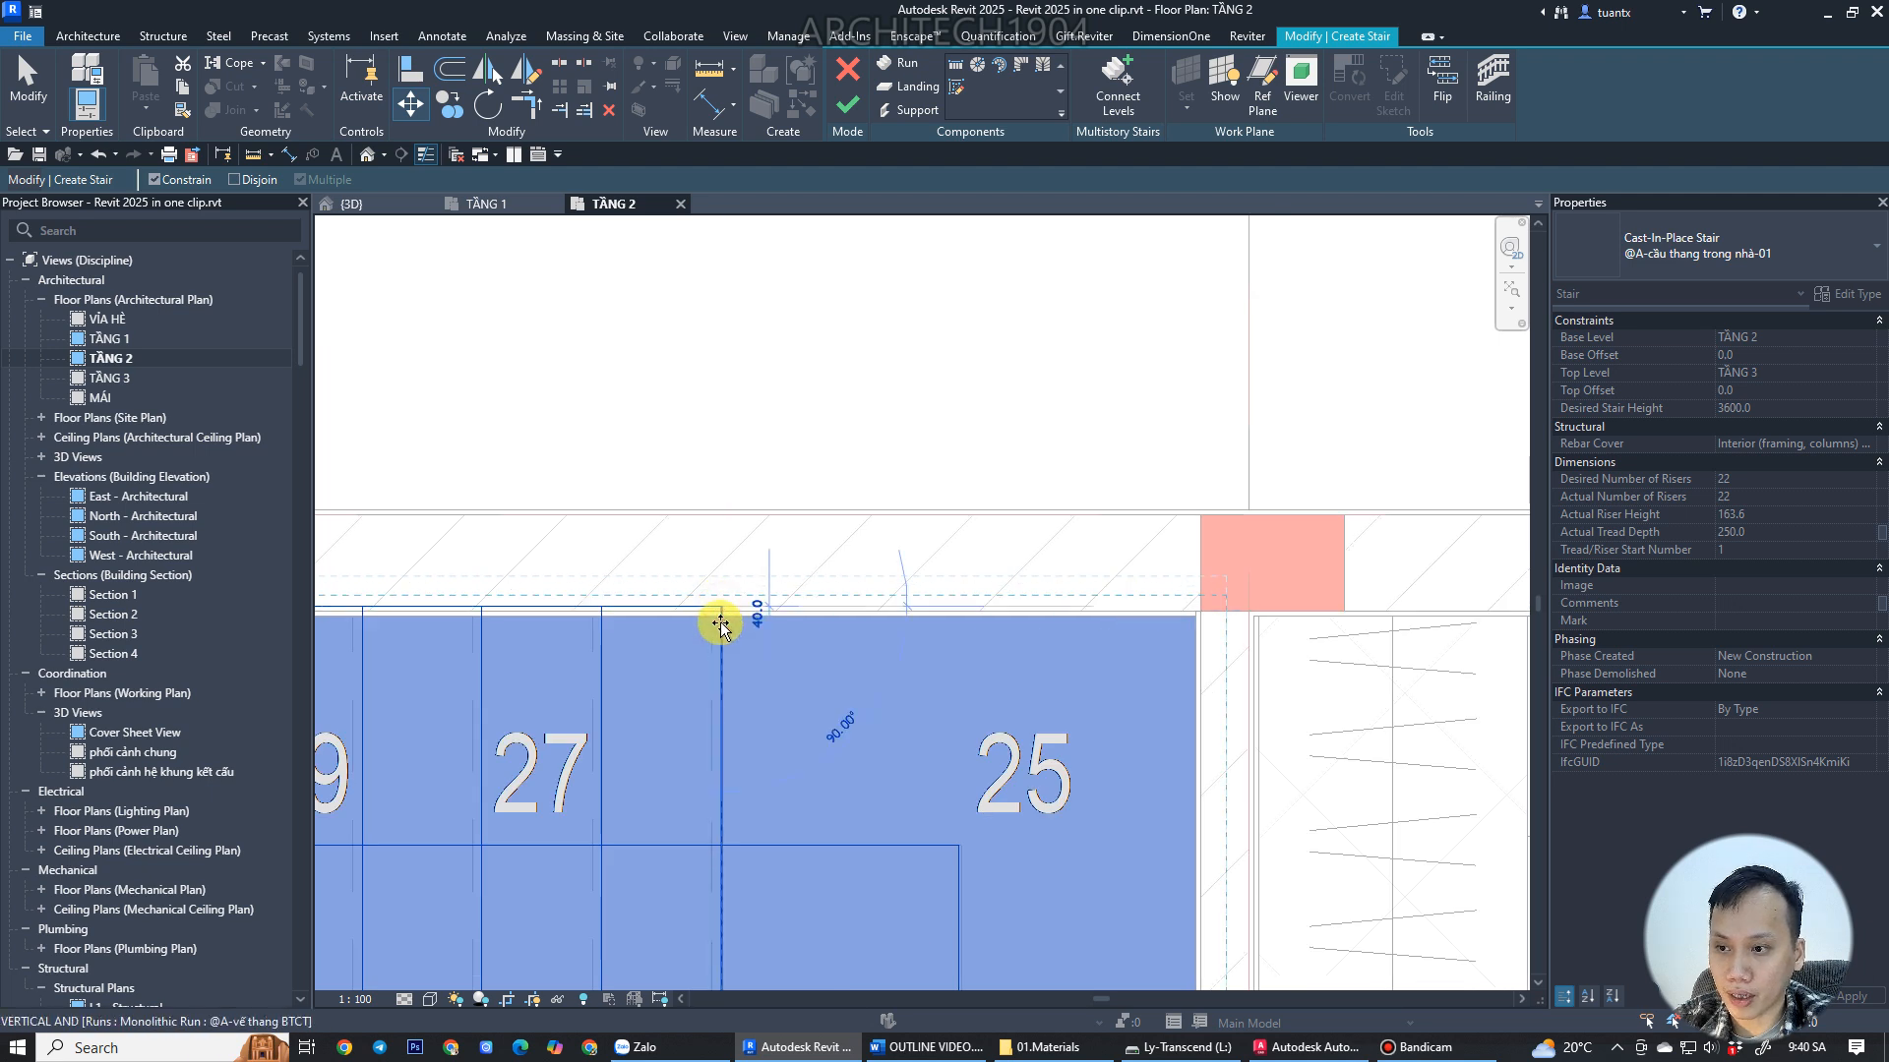
{"action": "left_click", "coordinate": [721, 620]}
{"action": "scroll", "coordinate": [1097, 664], "scroll_direction": "down", "scroll_amount": 1}
{"action": "middle_click_drag", "start_coordinate": [1097, 664], "coordinate": [1119, 373]}
{"action": "middle_click_drag", "start_coordinate": [955, 587], "coordinate": [1125, 506]}
{"action": "scroll", "coordinate": [1125, 505], "scroll_direction": "down", "scroll_amount": 1}
{"action": "middle_click_drag", "start_coordinate": [894, 516], "coordinate": [1137, 549]}
{"action": "middle_click_drag", "start_coordinate": [629, 557], "coordinate": [1185, 535]}
{"action": "scroll", "coordinate": [925, 553], "scroll_direction": "up", "scroll_amount": 1}
{"action": "middle_click_drag", "start_coordinate": [553, 552], "coordinate": [908, 503]}
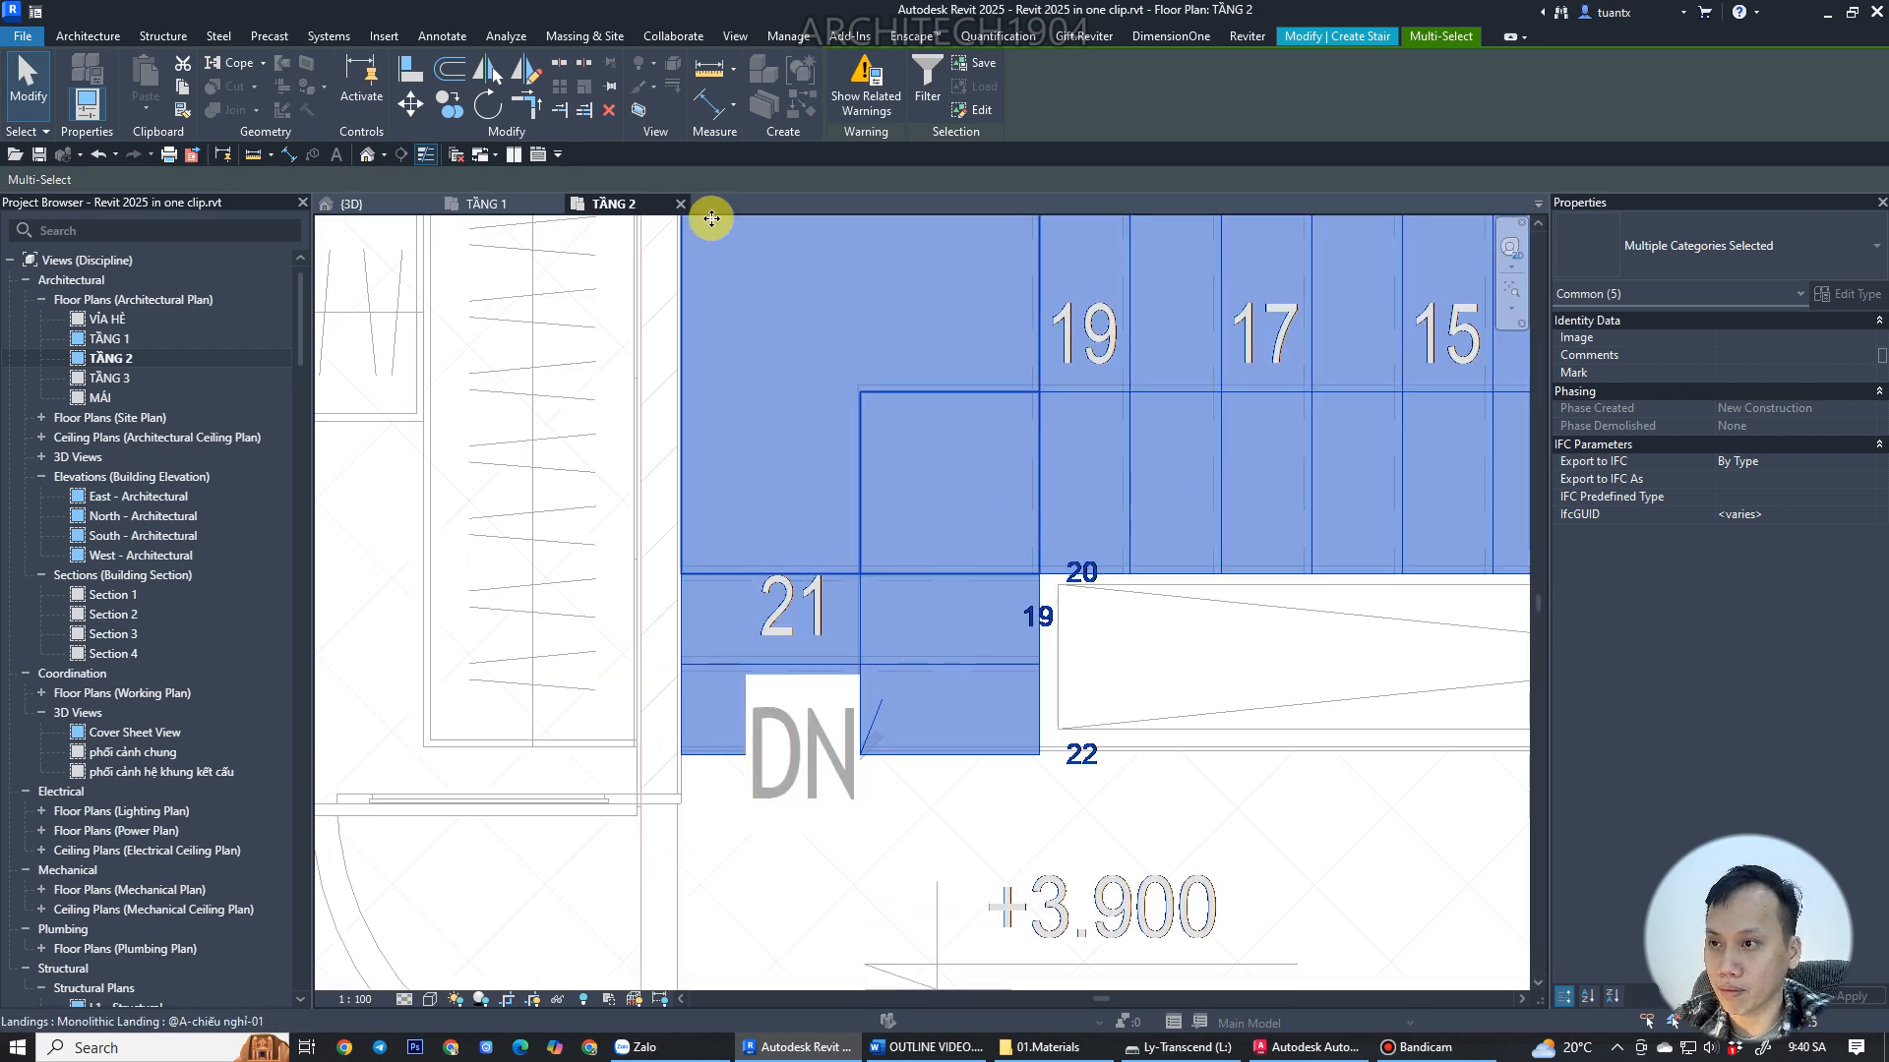
{"action": "left_click", "coordinate": [1220, 638]}
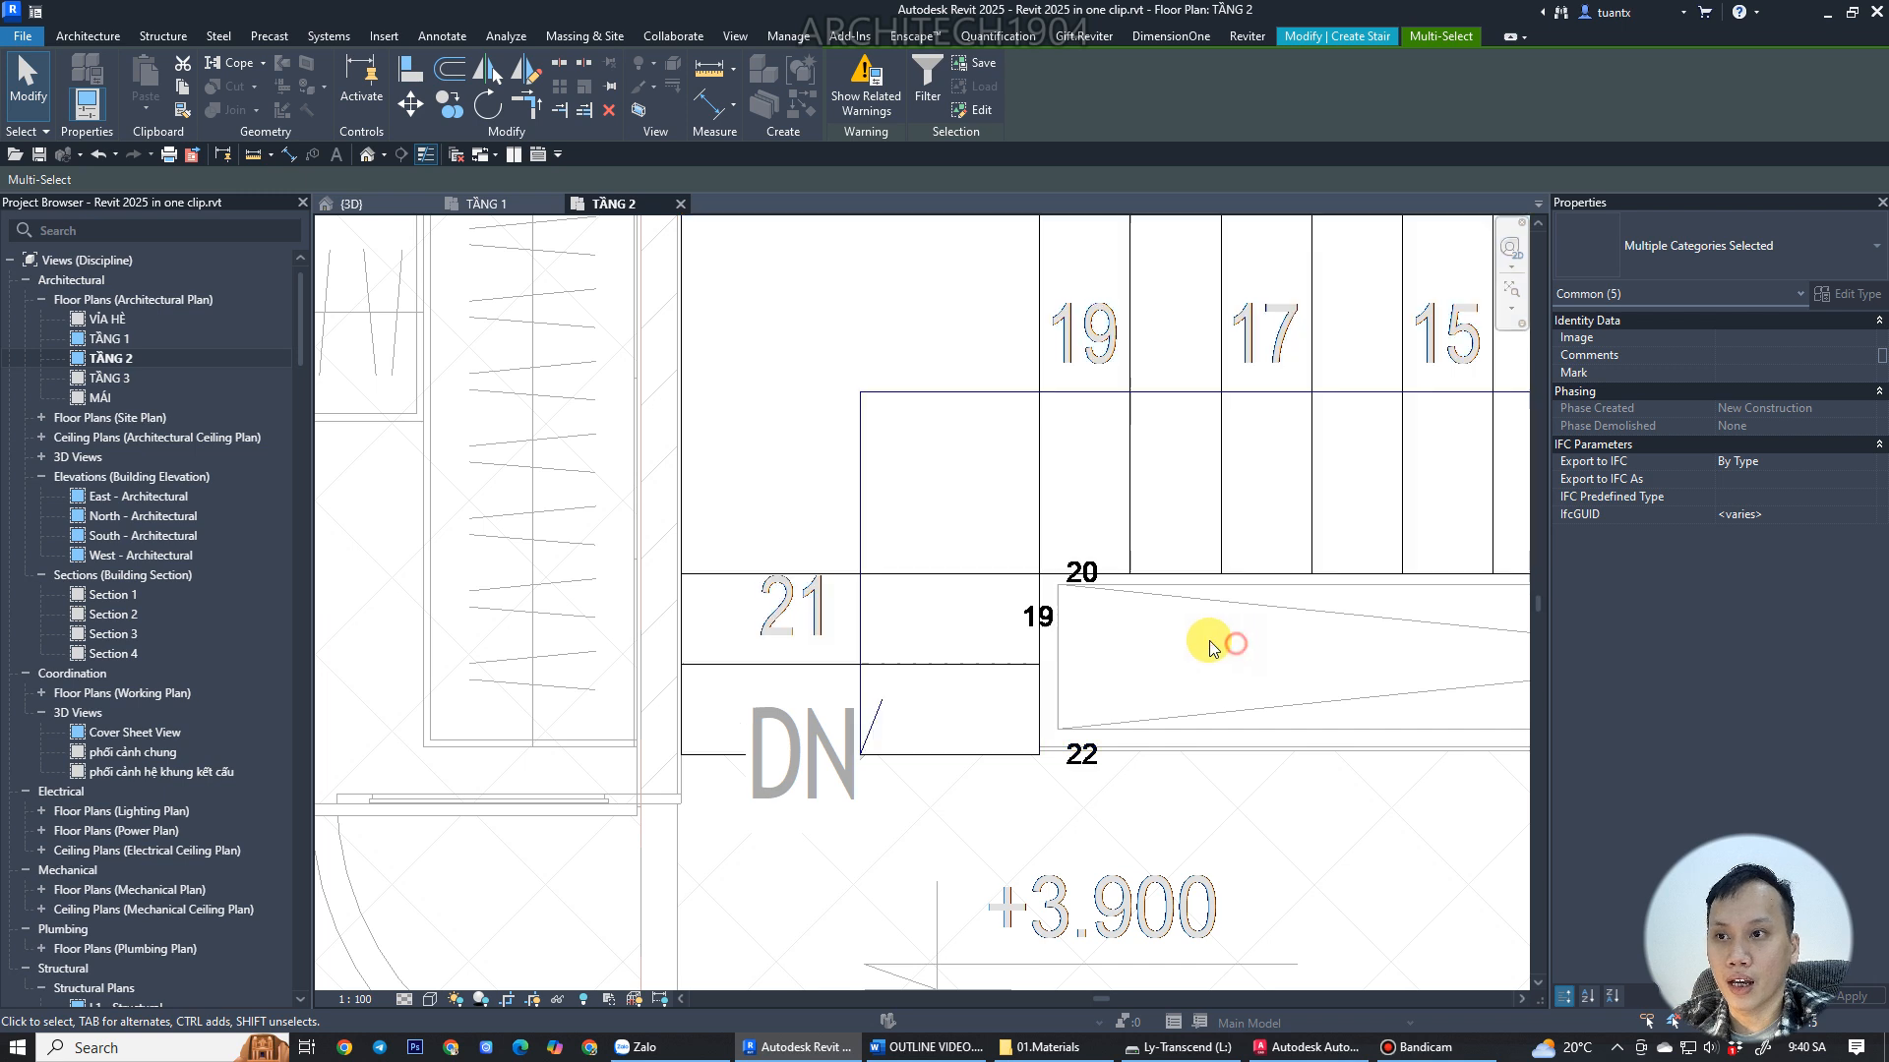
Choose the railing type for the stair, placed on treads, and finish editing the stair.
{"action": "left_click", "coordinate": [1255, 470]}
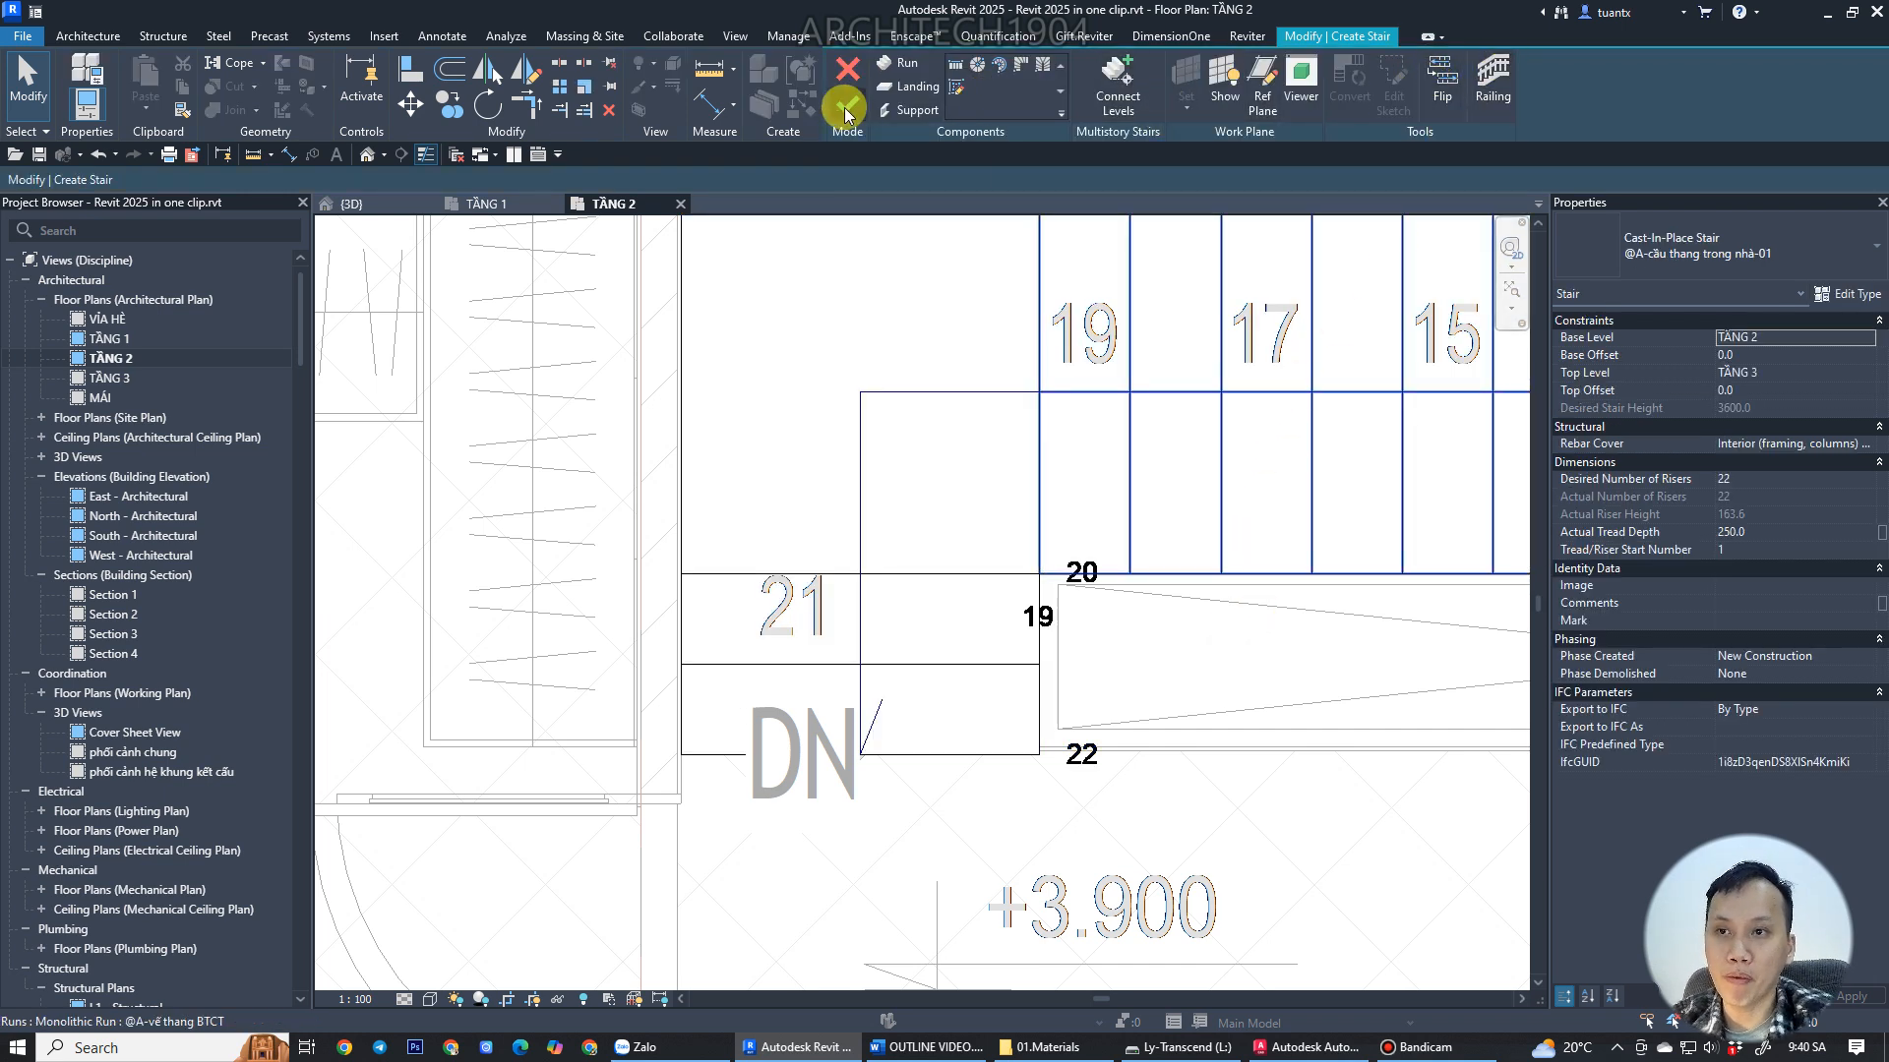
{"action": "left_click", "coordinate": [1498, 89]}
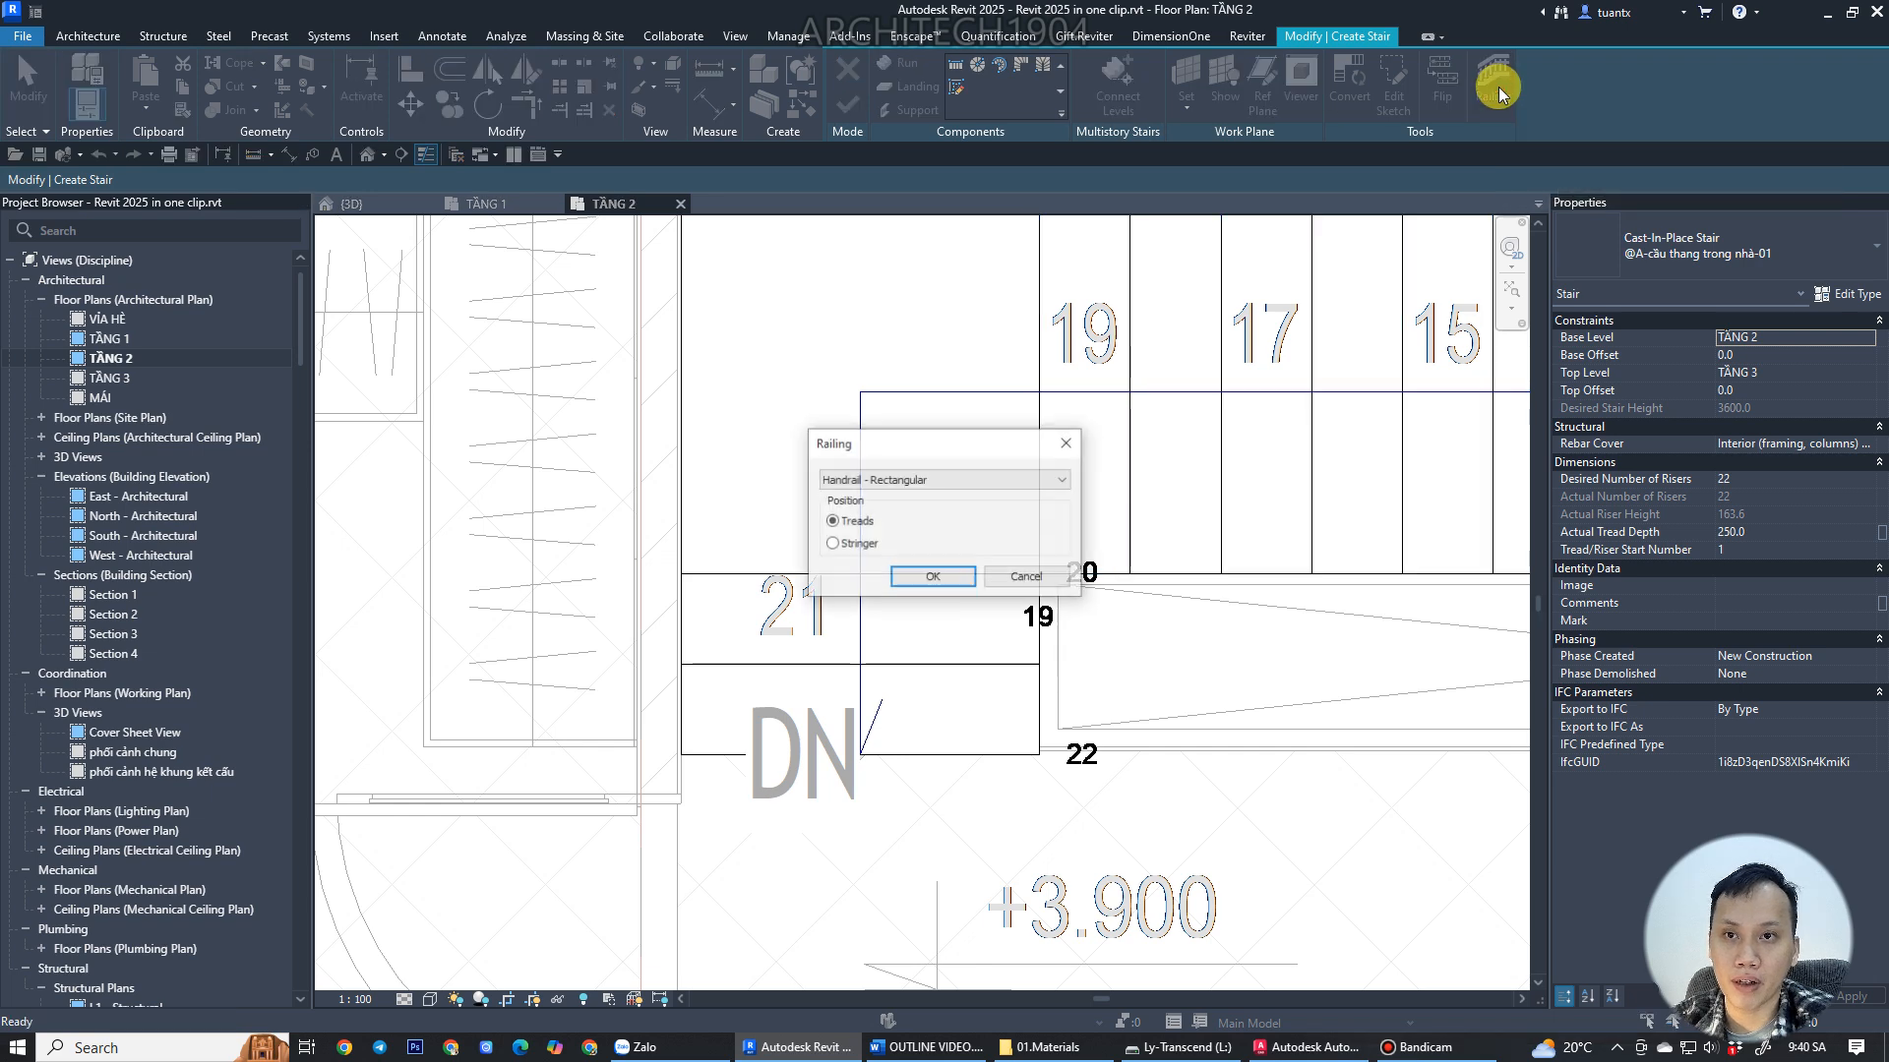
{"action": "left_click", "coordinate": [895, 479]}
{"action": "left_click", "coordinate": [841, 587]}
{"action": "left_click", "coordinate": [915, 582]}
{"action": "left_click", "coordinate": [847, 104]}
Open the 3D view and extend the section box upward so the TẦNG 2 stair is shown.
{"action": "left_click", "coordinate": [354, 205]}
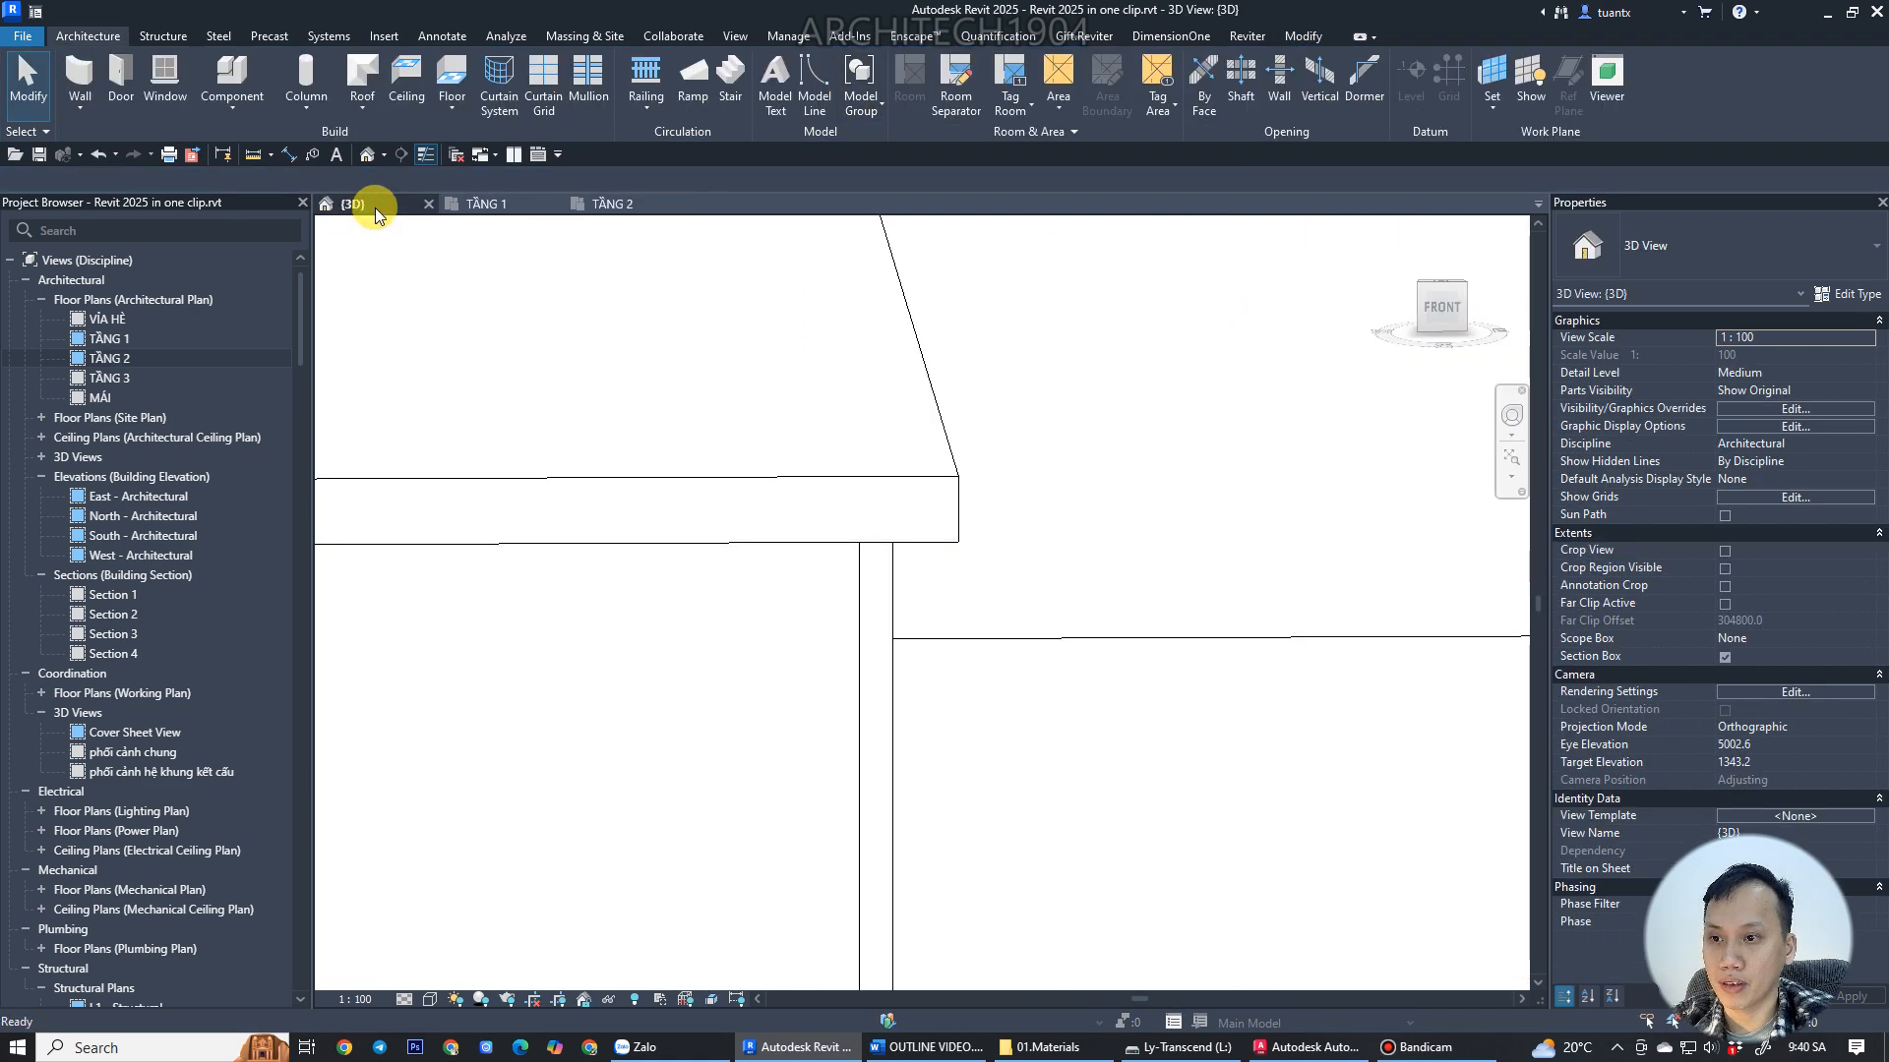
{"action": "scroll", "coordinate": [905, 432], "scroll_direction": "up", "scroll_amount": 2}
{"action": "scroll", "coordinate": [905, 437], "scroll_direction": "down", "scroll_amount": 6}
{"action": "middle_click_drag", "start_coordinate": [876, 565], "coordinate": [982, 800], "text": "shift"}
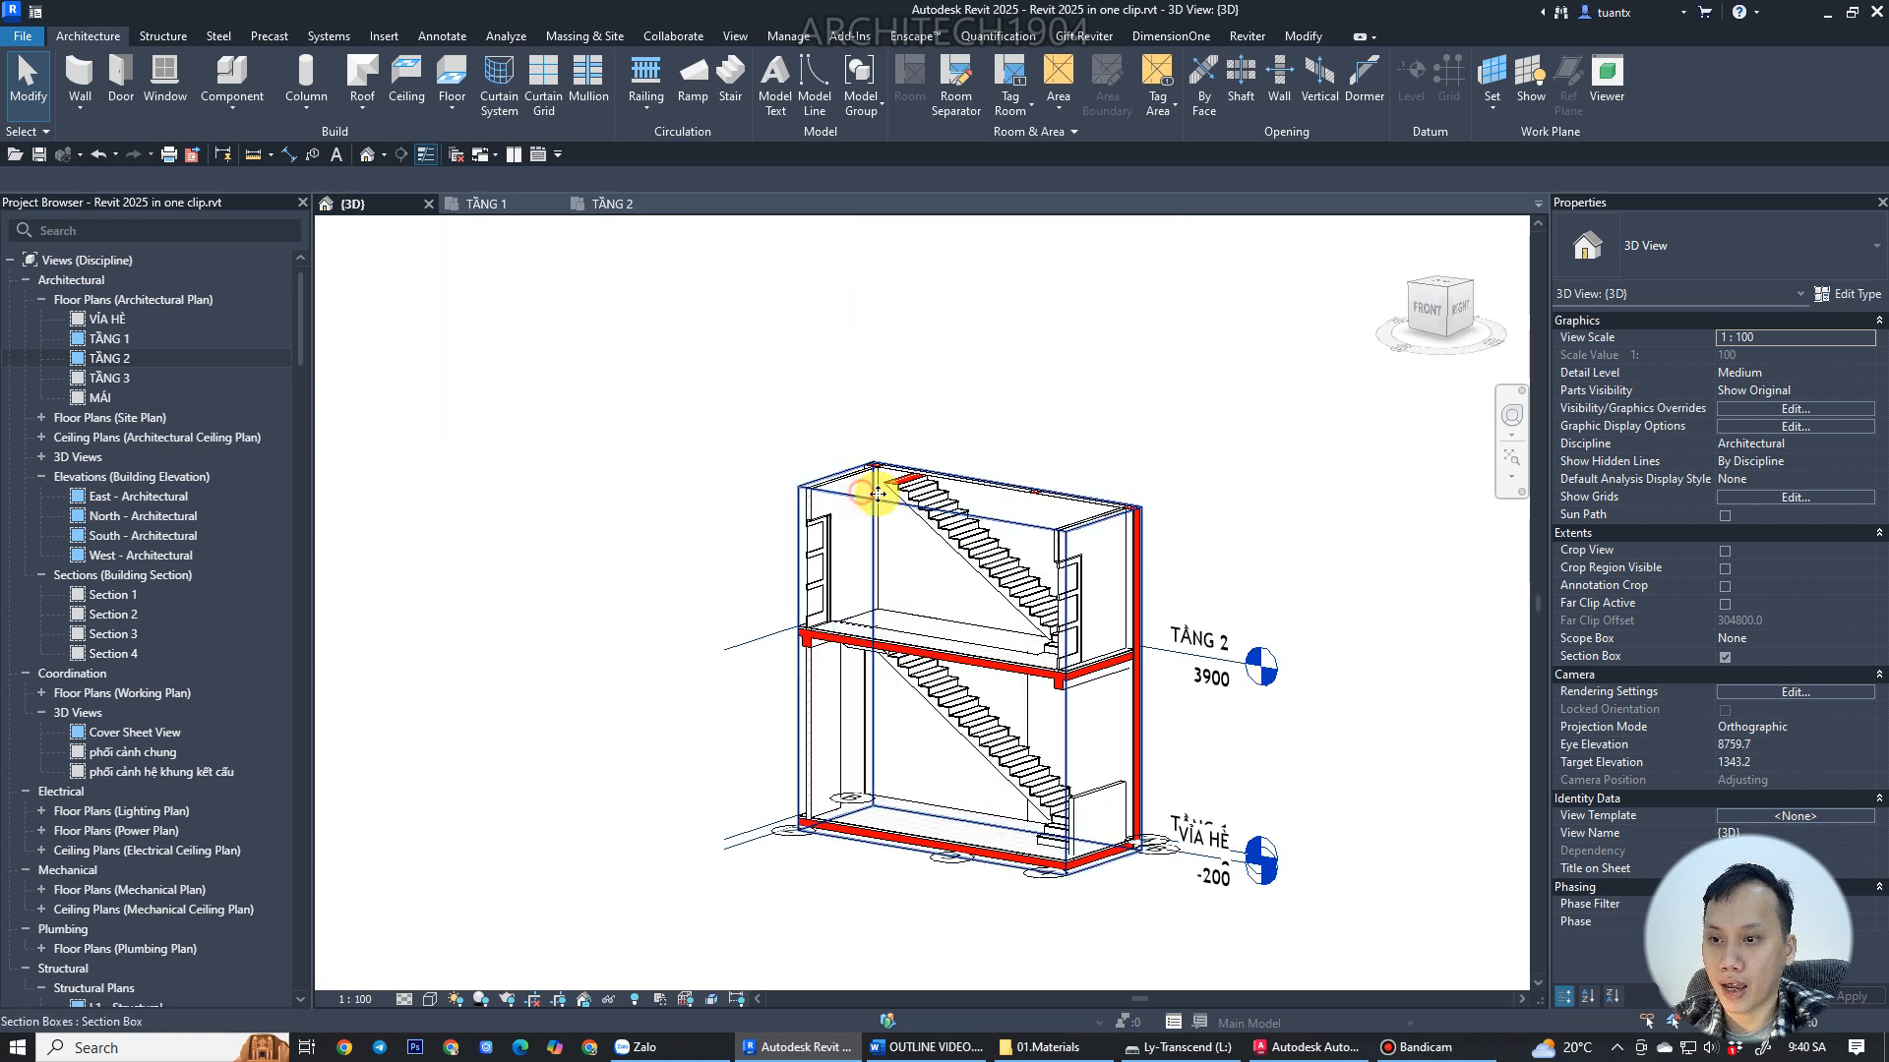
{"action": "left_click", "coordinate": [962, 489]}
{"action": "left_click_drag", "start_coordinate": [962, 492], "coordinate": [947, 426]}
{"action": "scroll", "coordinate": [905, 481], "scroll_direction": "up", "scroll_amount": 2}
{"action": "middle_click_drag", "start_coordinate": [907, 484], "coordinate": [1142, 704], "text": "shift"}
{"action": "scroll", "coordinate": [1161, 704], "scroll_direction": "up", "scroll_amount": 6}
{"action": "scroll", "coordinate": [1187, 703], "scroll_direction": "down", "scroll_amount": 5}
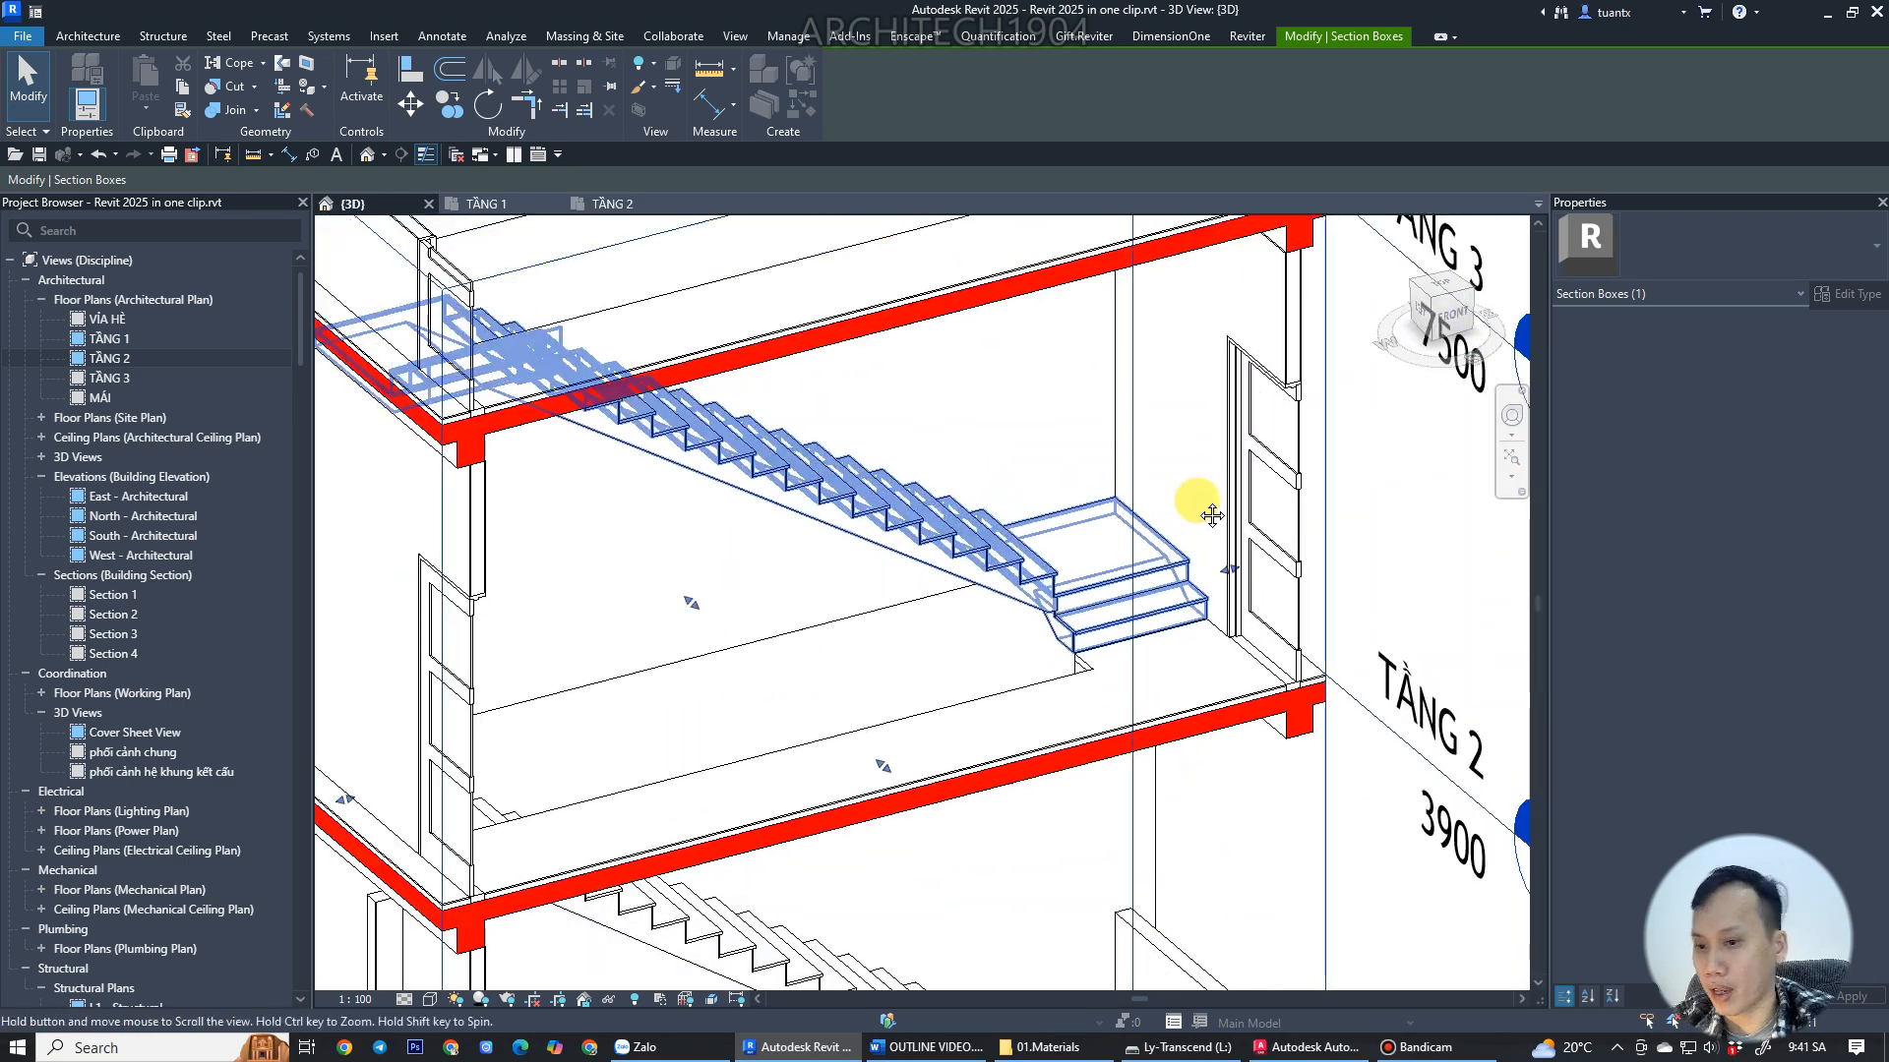
{"action": "scroll", "coordinate": [1108, 493], "scroll_direction": "down", "scroll_amount": 3}
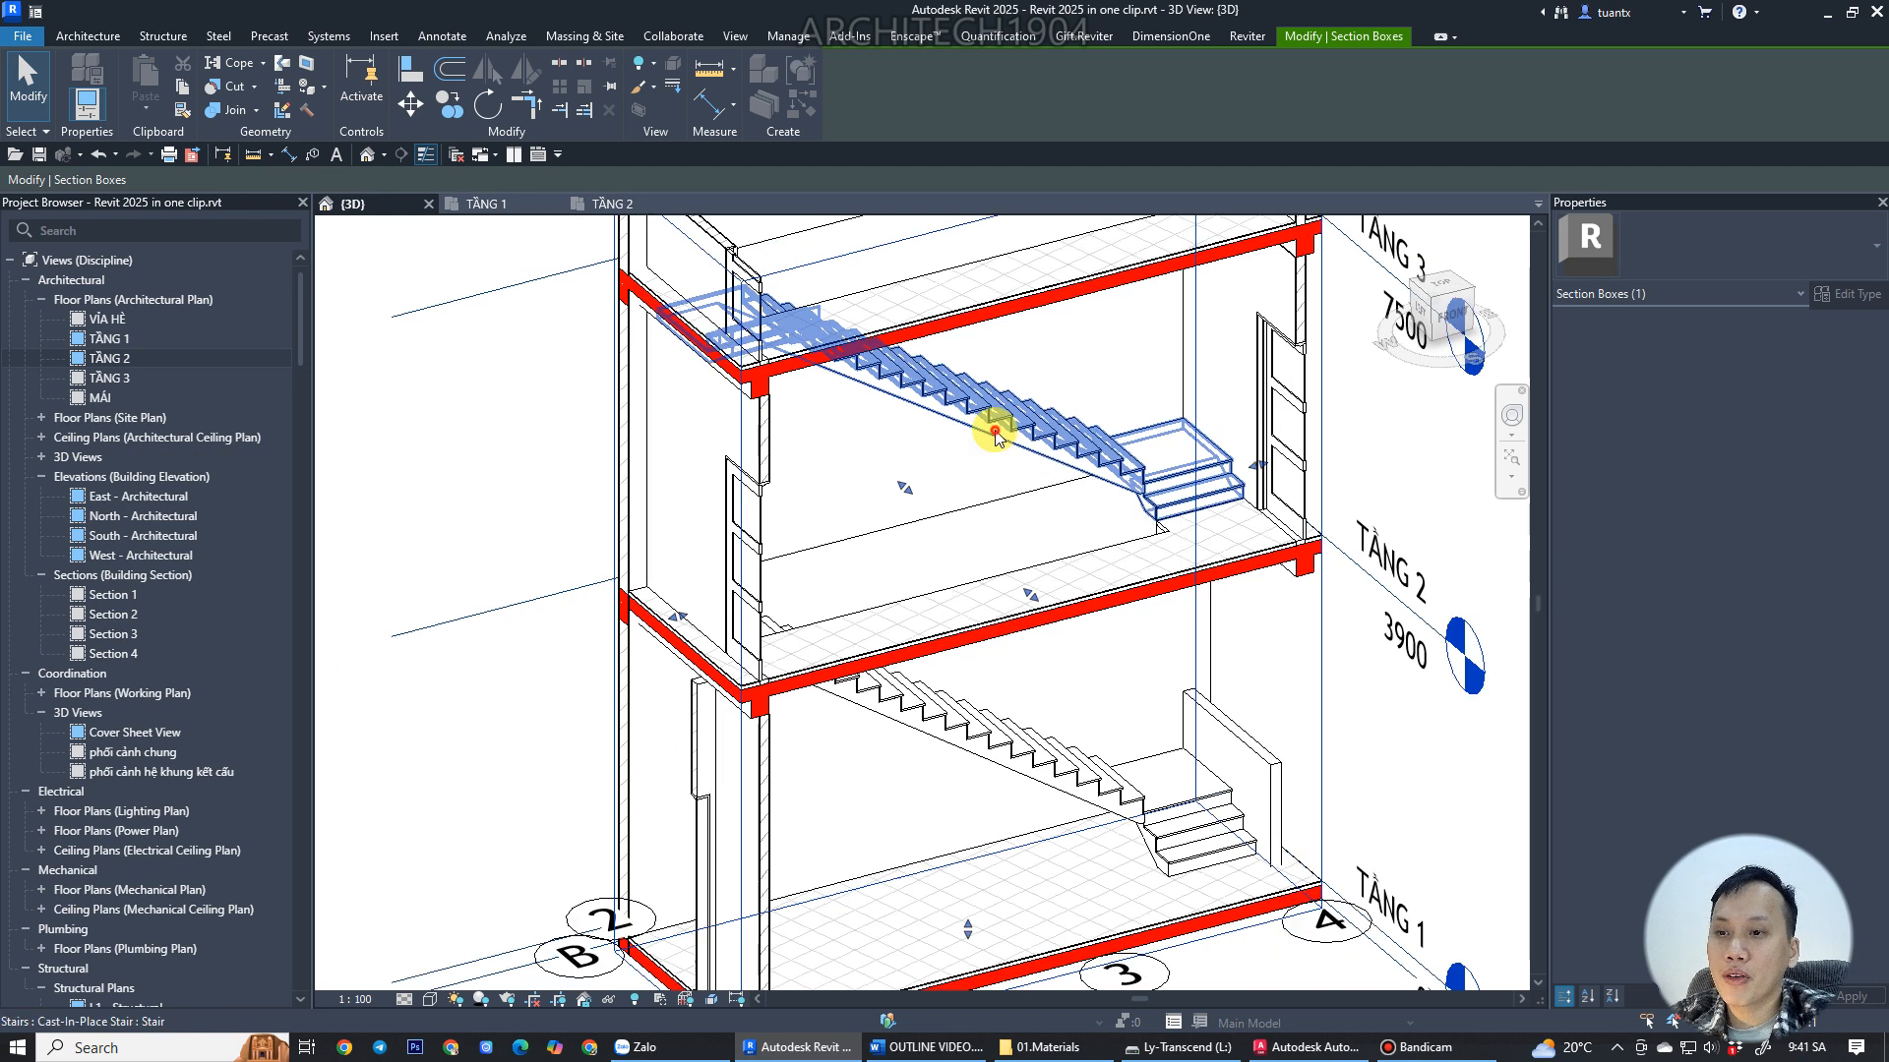
Select the new upper stair in 3D and inspect its properties from different angles.
{"action": "left_click", "coordinate": [991, 422]}
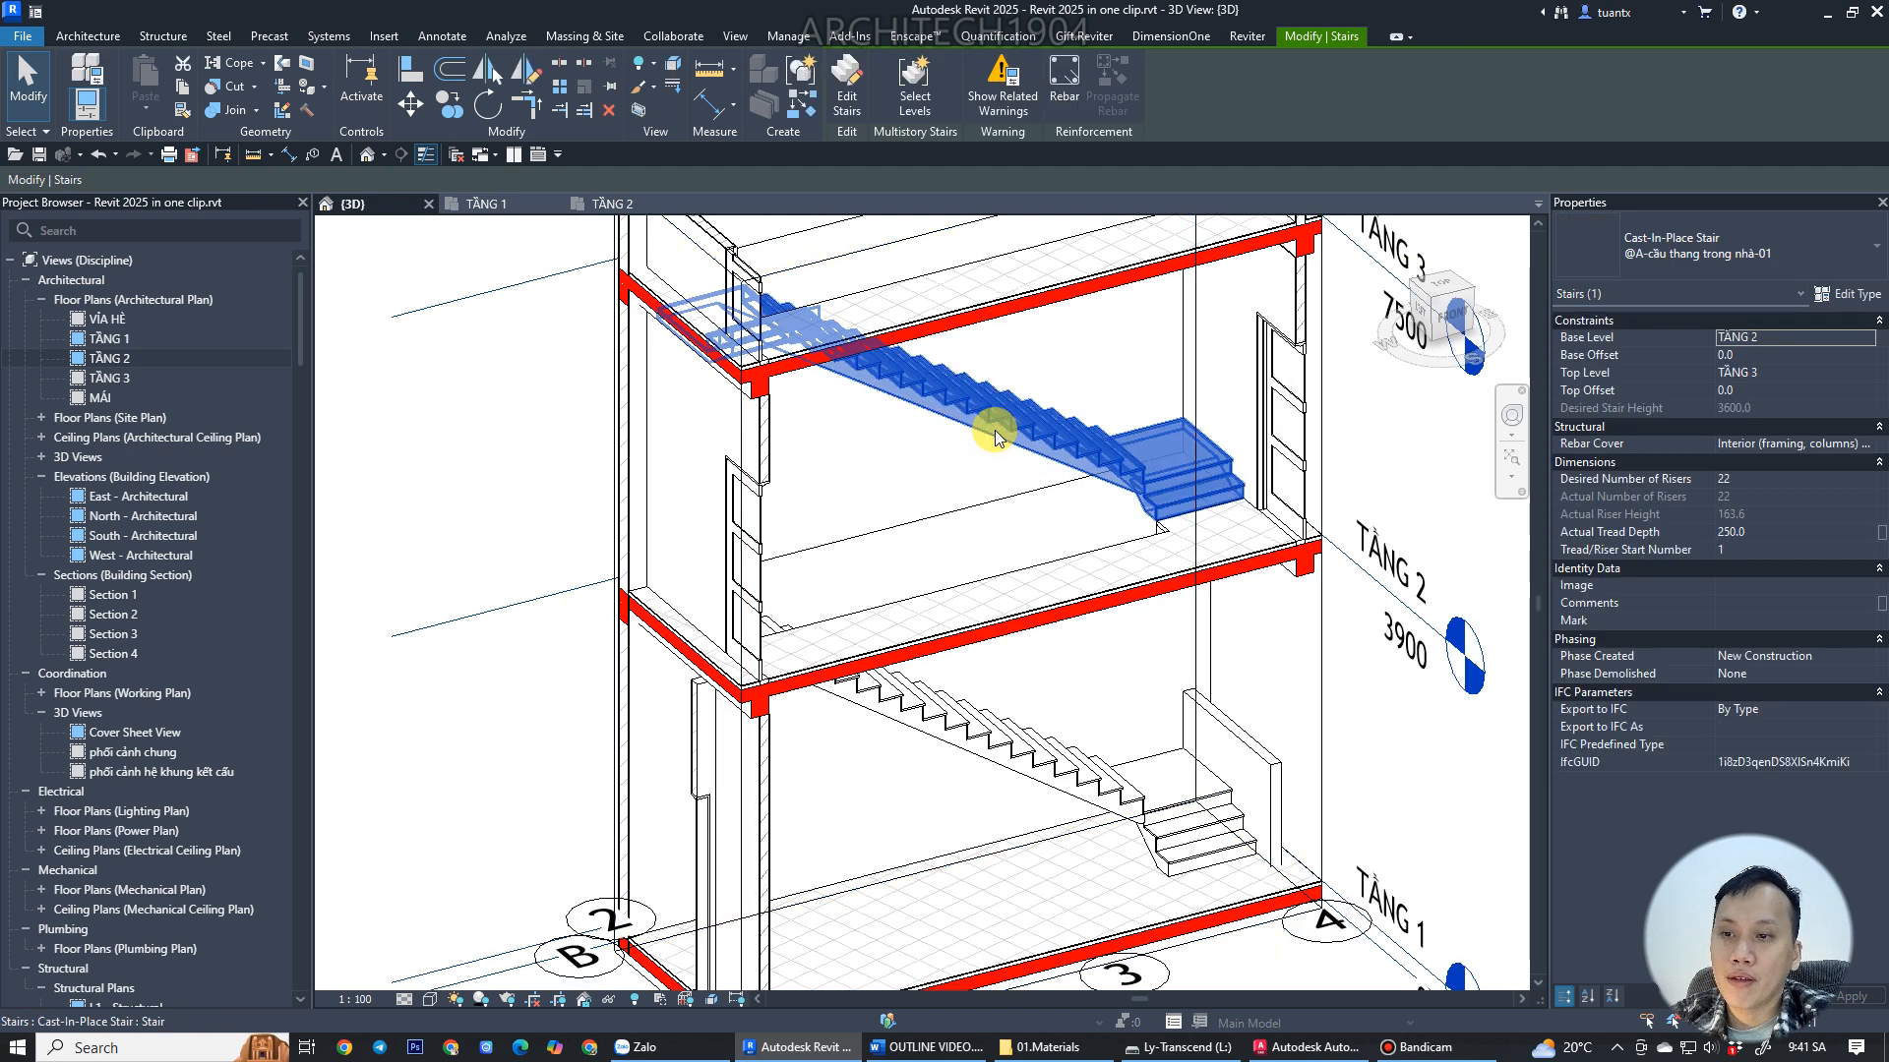
{"action": "left_click", "coordinate": [1844, 296]}
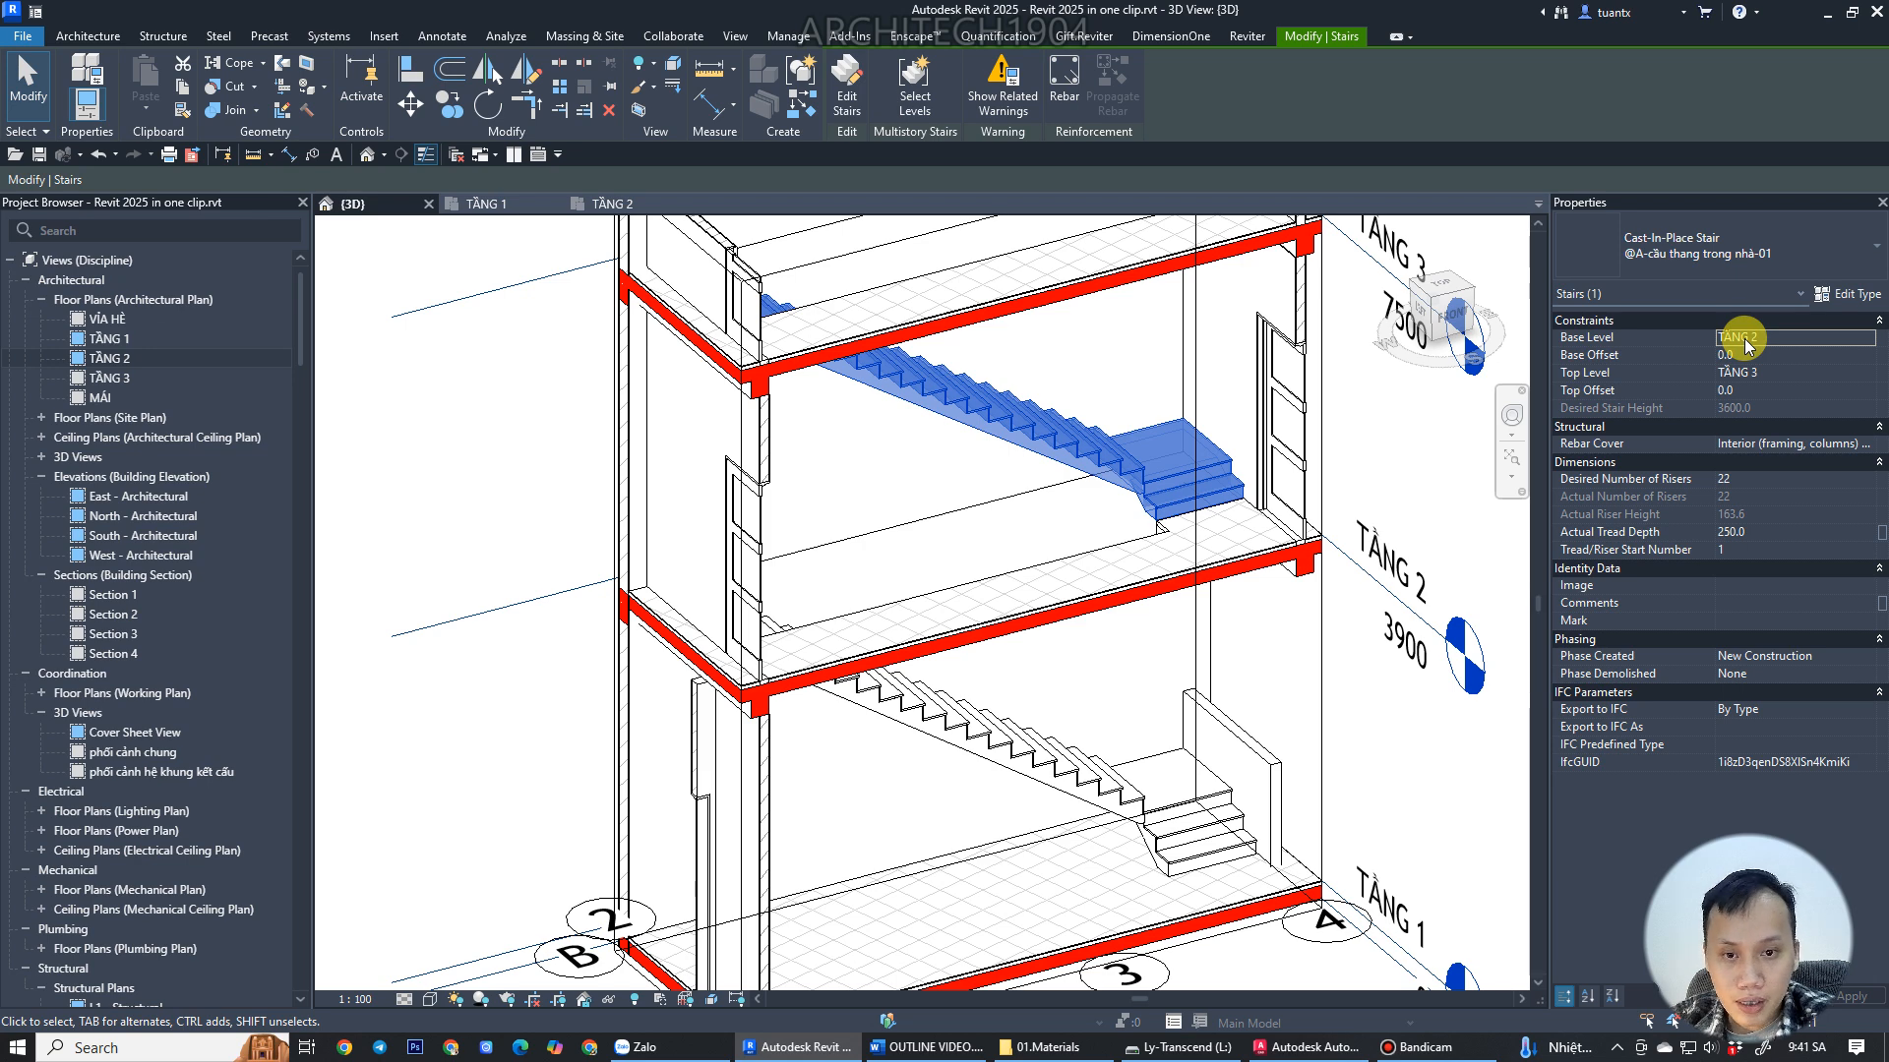
{"action": "middle_click_drag", "start_coordinate": [935, 393], "coordinate": [725, 295], "text": "shift"}
{"action": "middle_click_drag", "start_coordinate": [751, 780], "coordinate": [1000, 830], "text": "shift"}
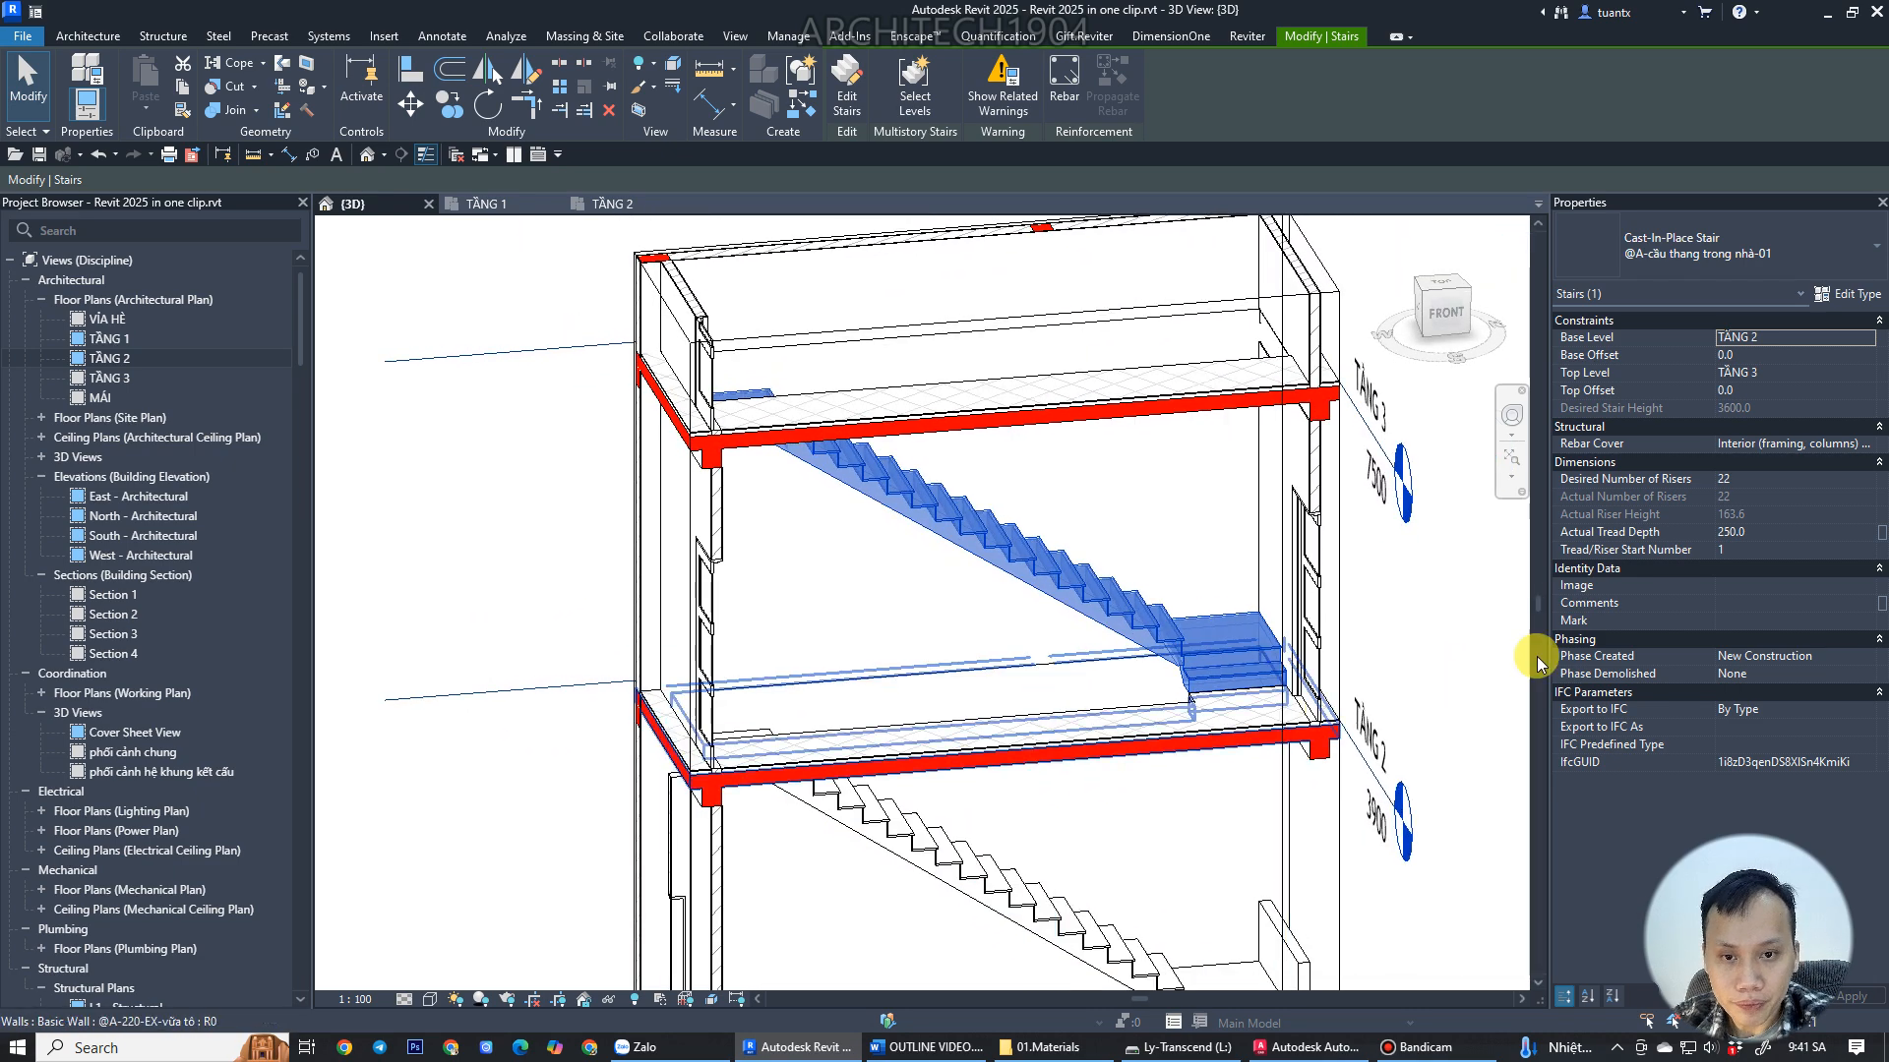
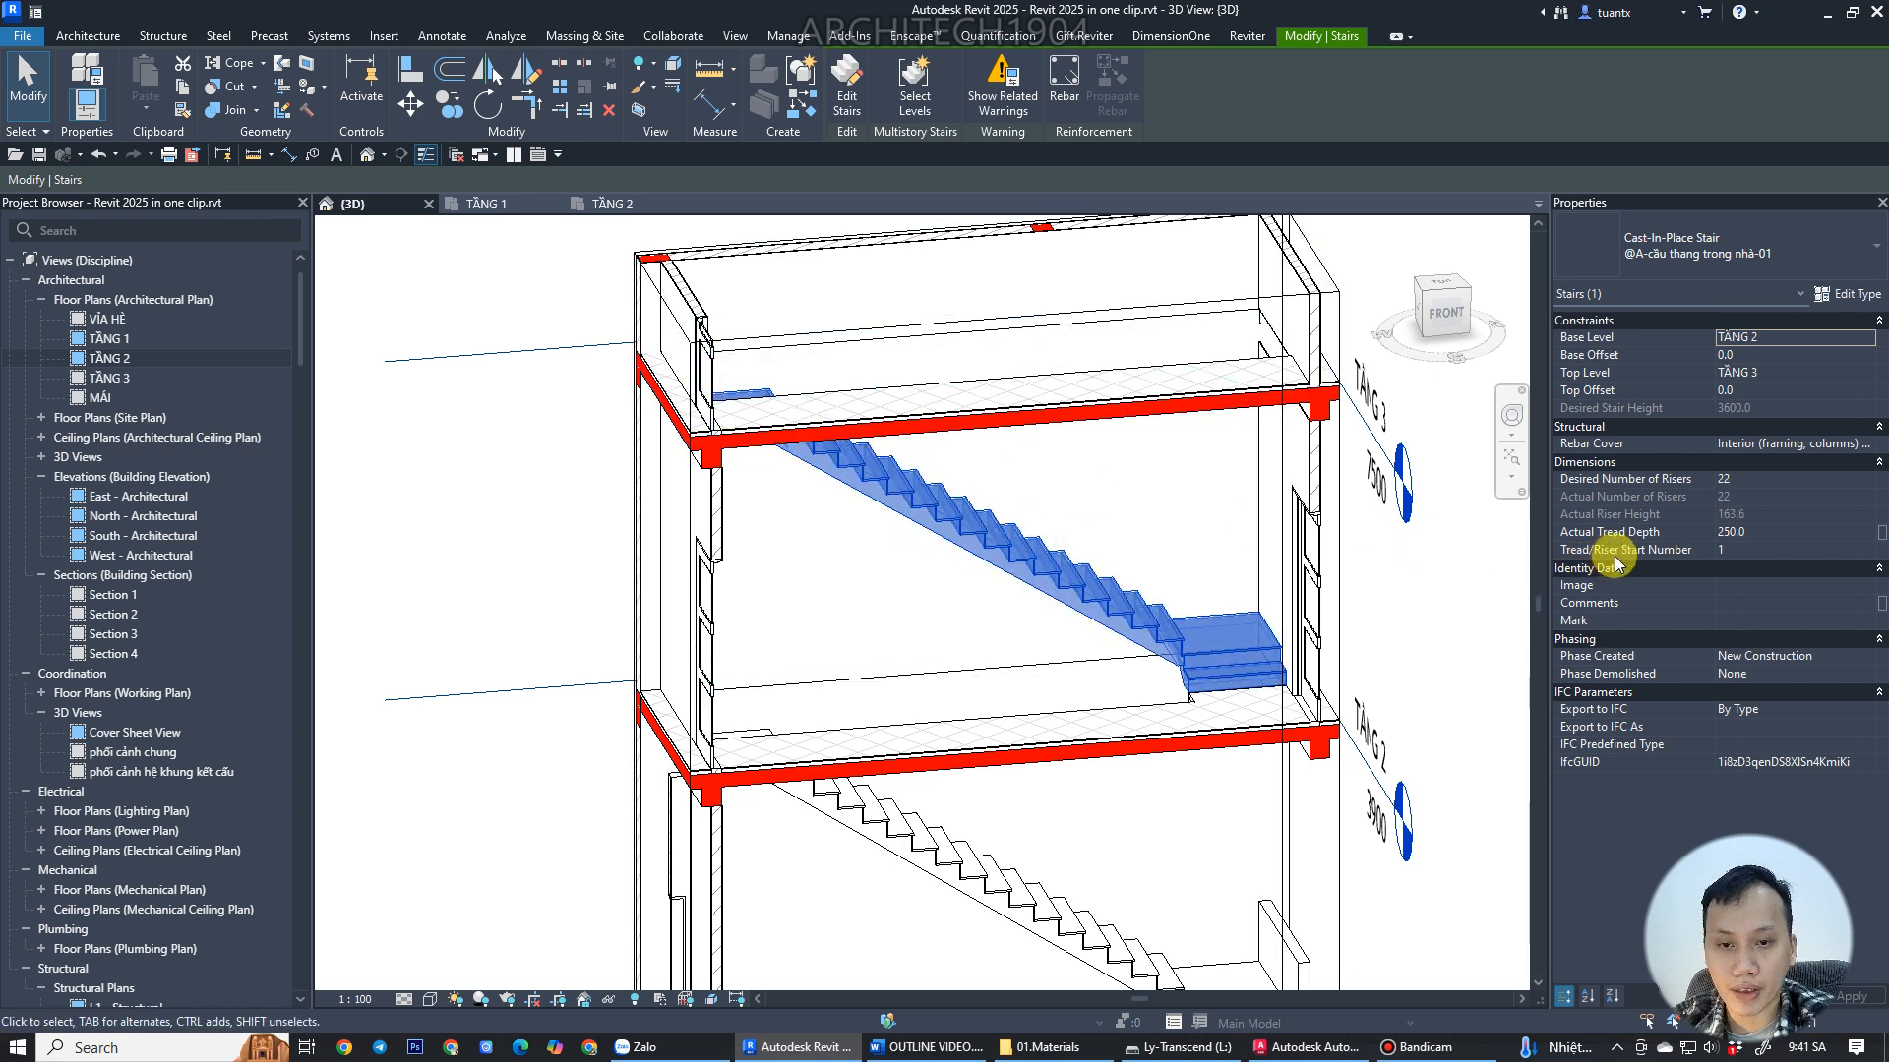
Try to set the upper stair's desired number of risers to 23 and accept the warning.
{"action": "left_click", "coordinate": [1744, 481]}
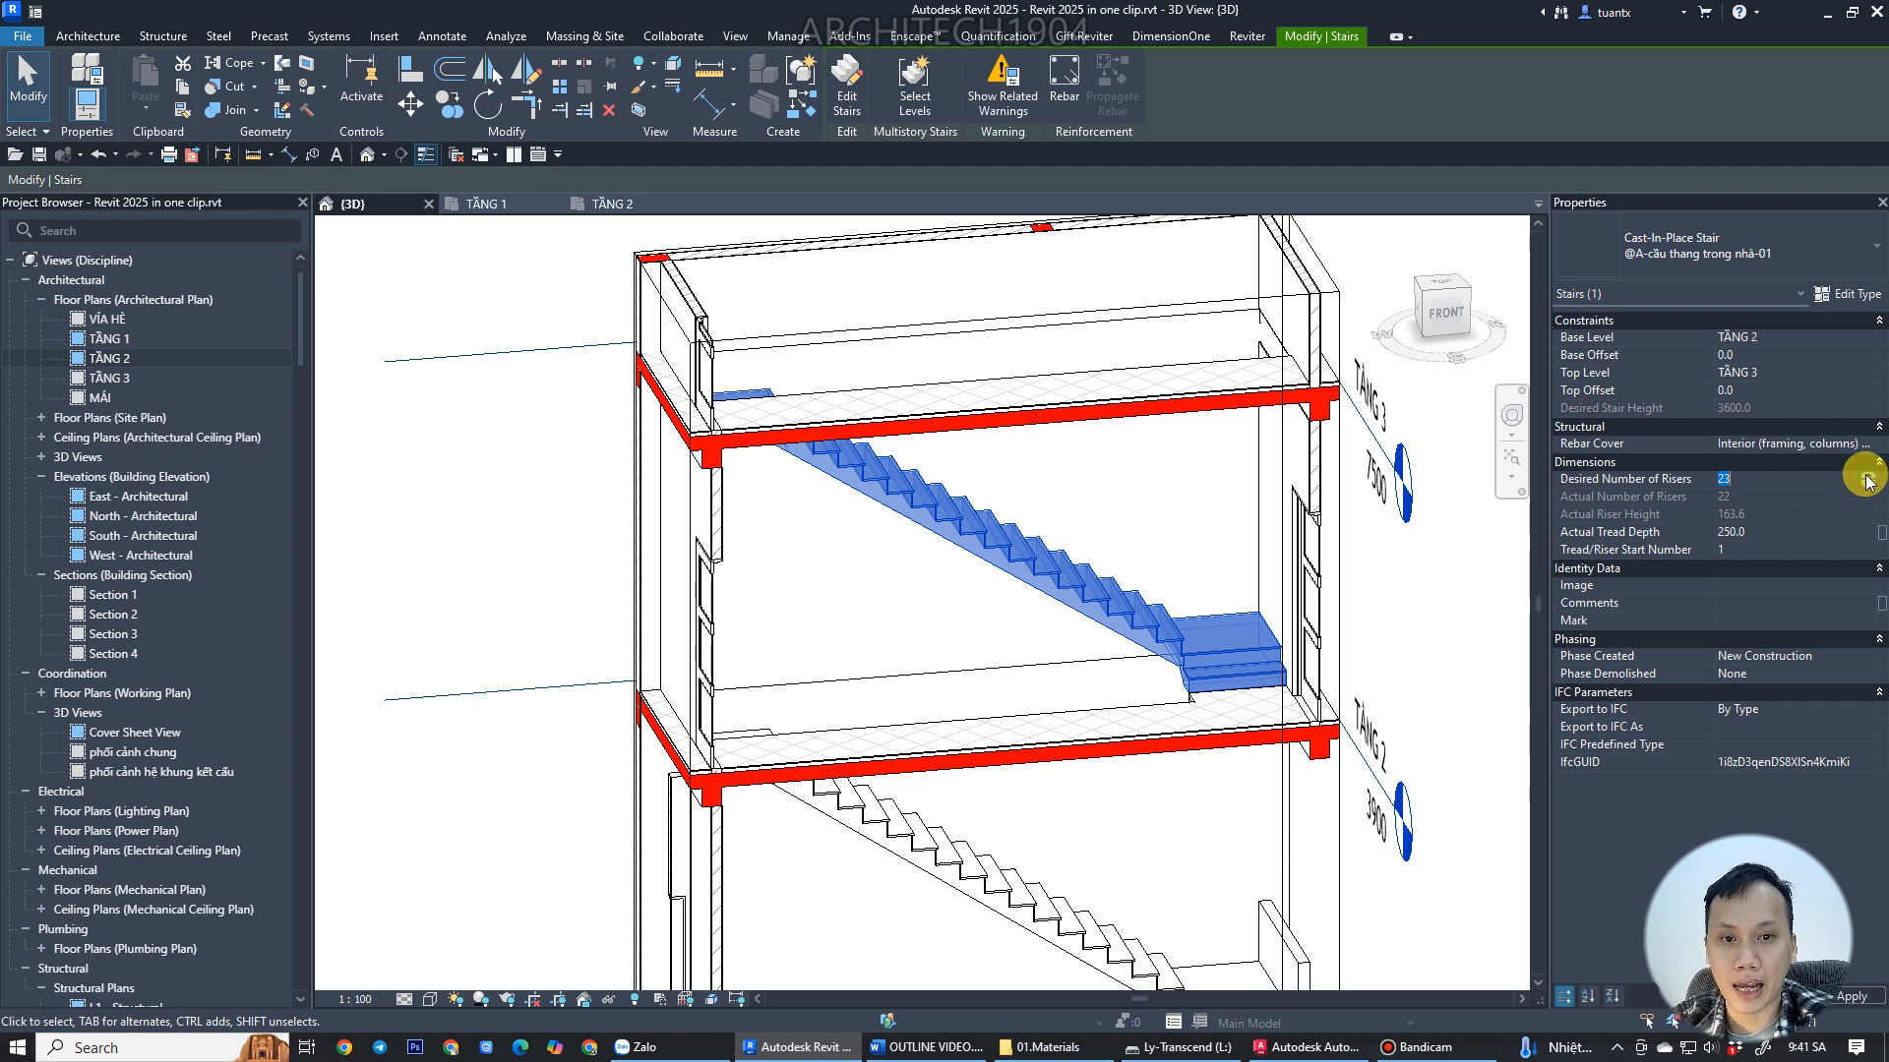
{"action": "key", "text": "Return"}
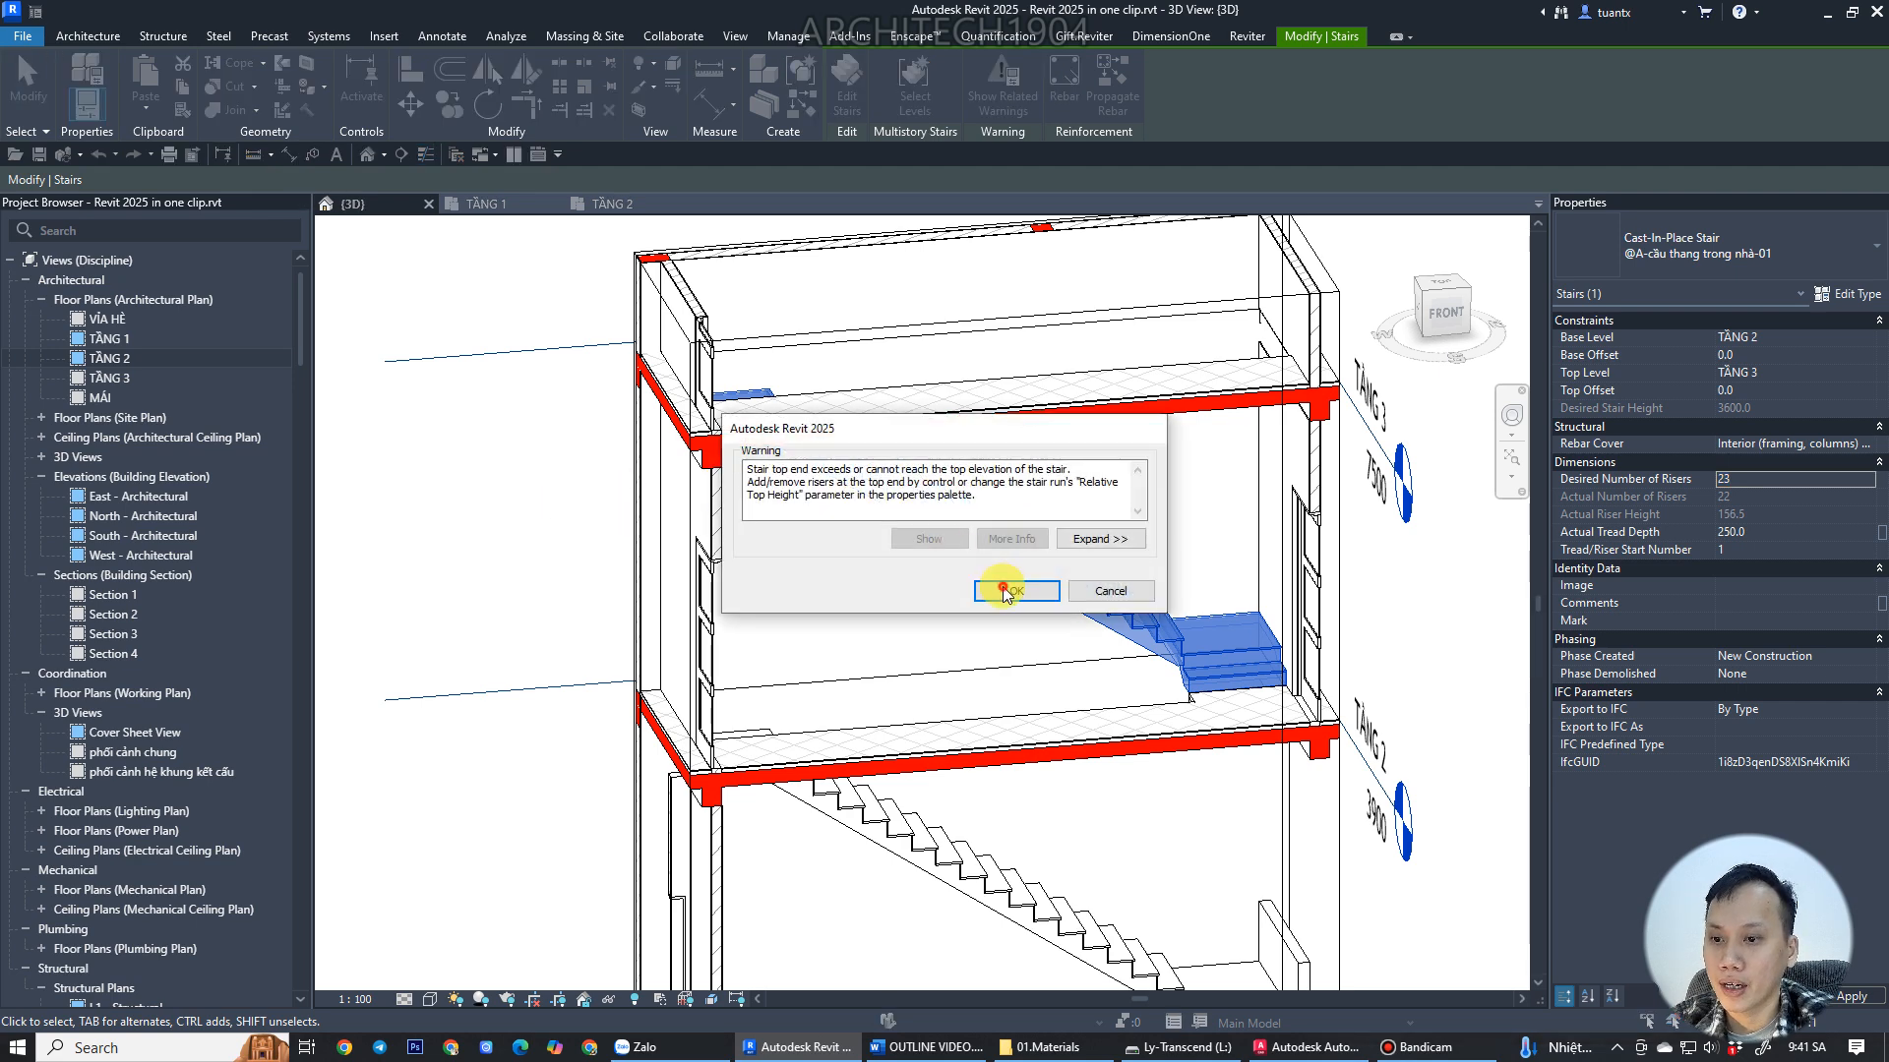
{"action": "left_click", "coordinate": [1006, 590]}
Edit the stair's run type @A-vế thang BTCT to enable slanted risers and confirm.
{"action": "middle_click_drag", "start_coordinate": [907, 569], "coordinate": [591, 409], "text": "shift"}
{"action": "scroll", "coordinate": [822, 381], "scroll_direction": "up", "scroll_amount": 6}
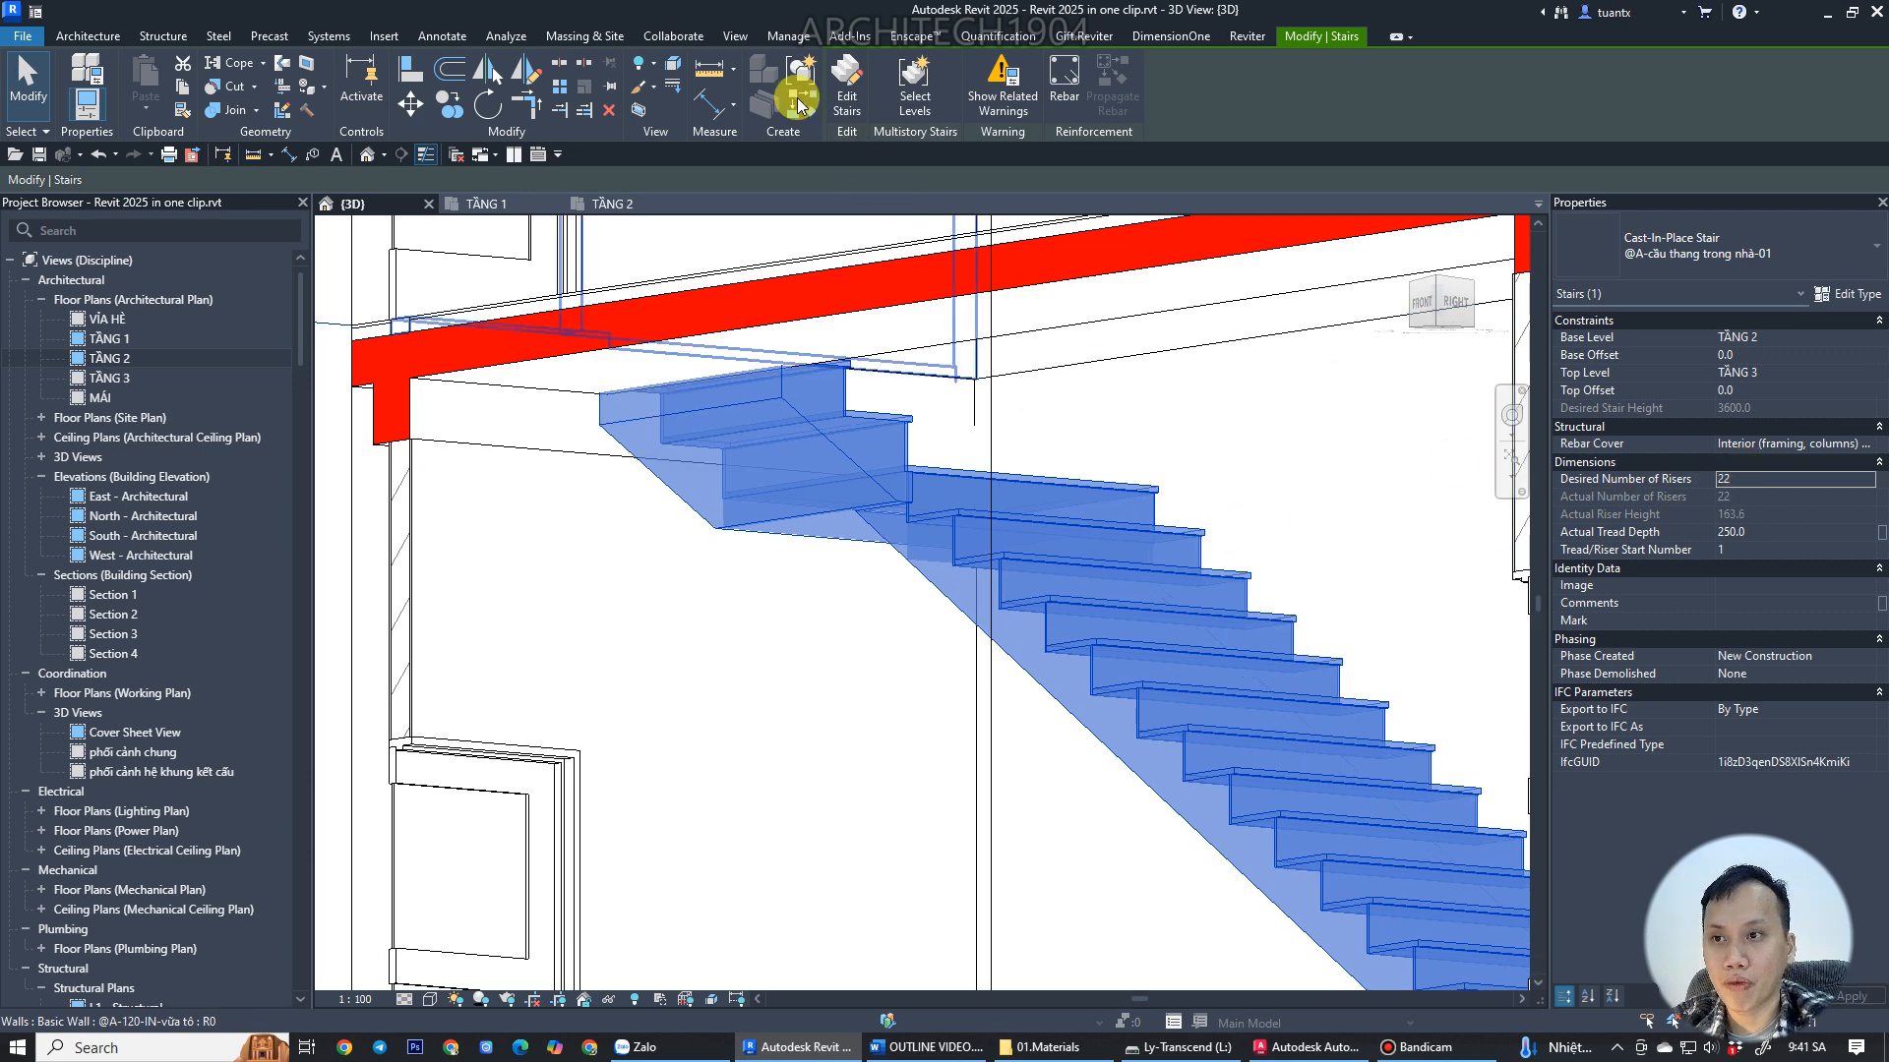
{"action": "middle_click_drag", "start_coordinate": [1056, 522], "coordinate": [1349, 898], "text": "shift"}
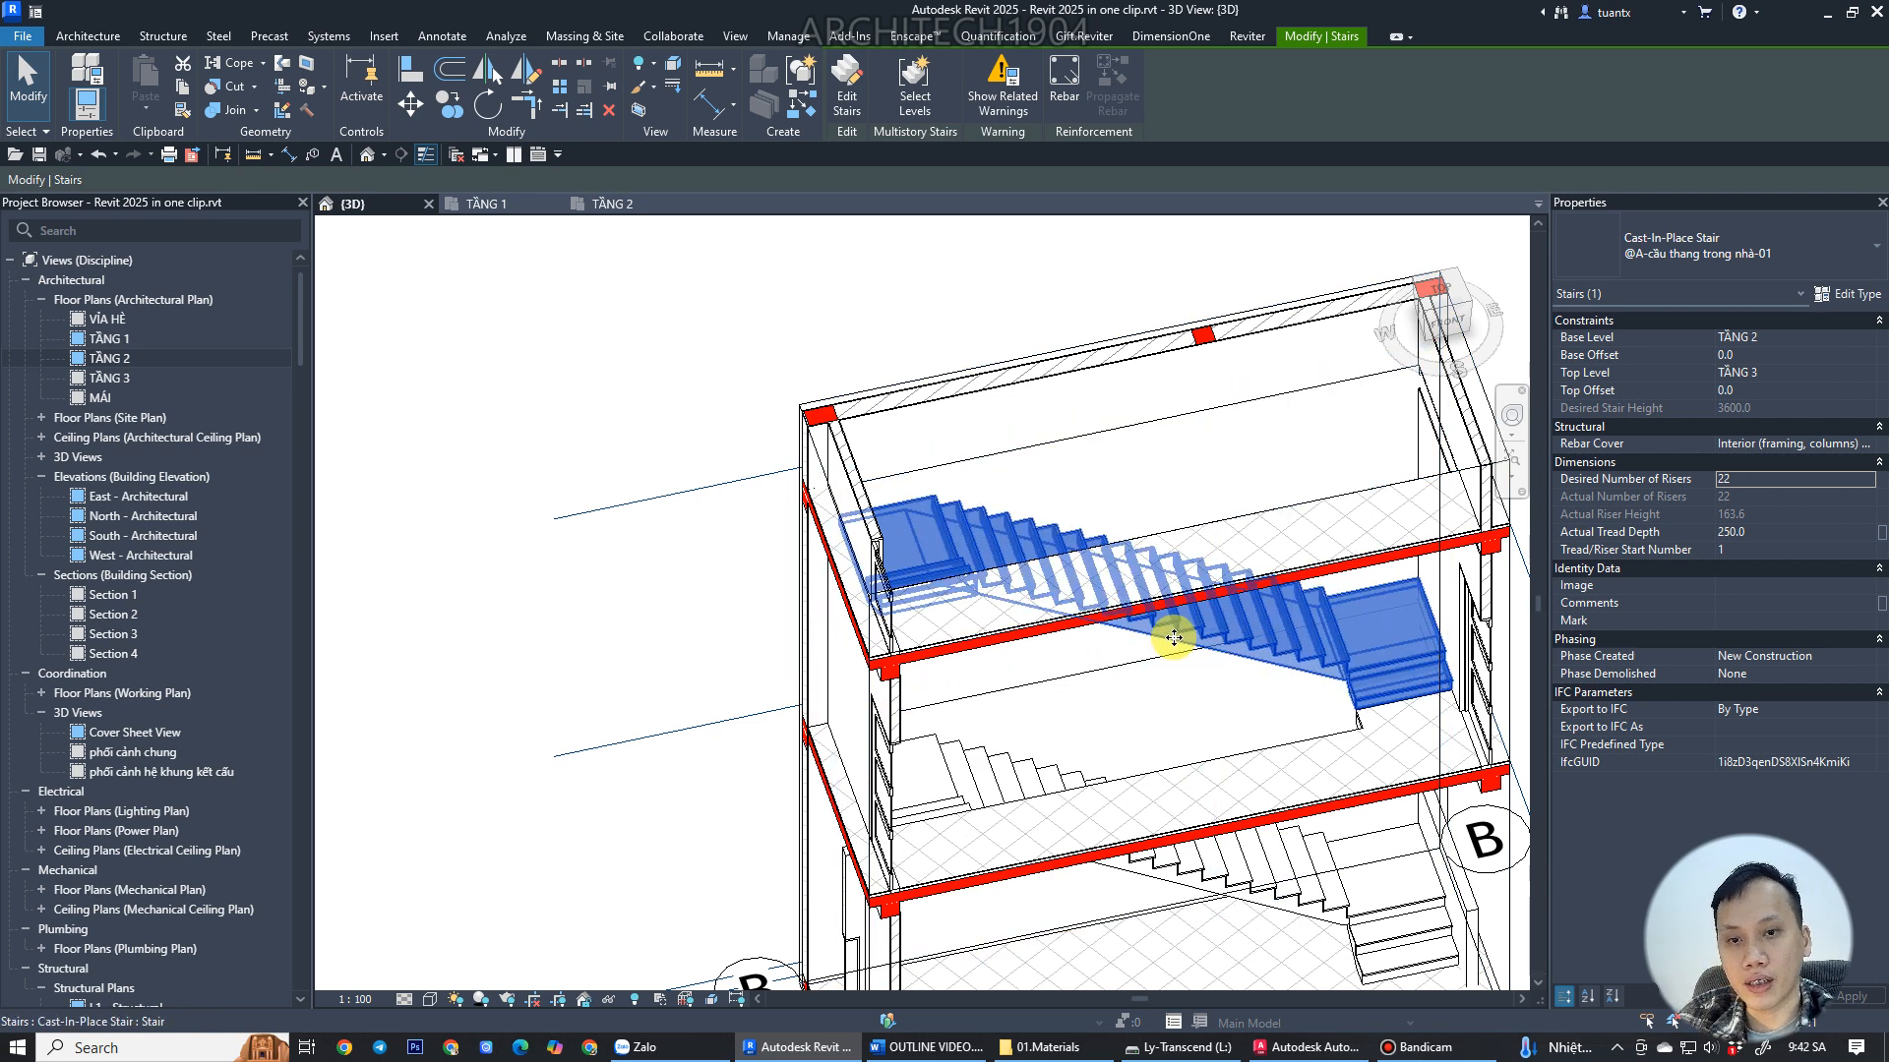
{"action": "left_click", "coordinate": [1845, 294]}
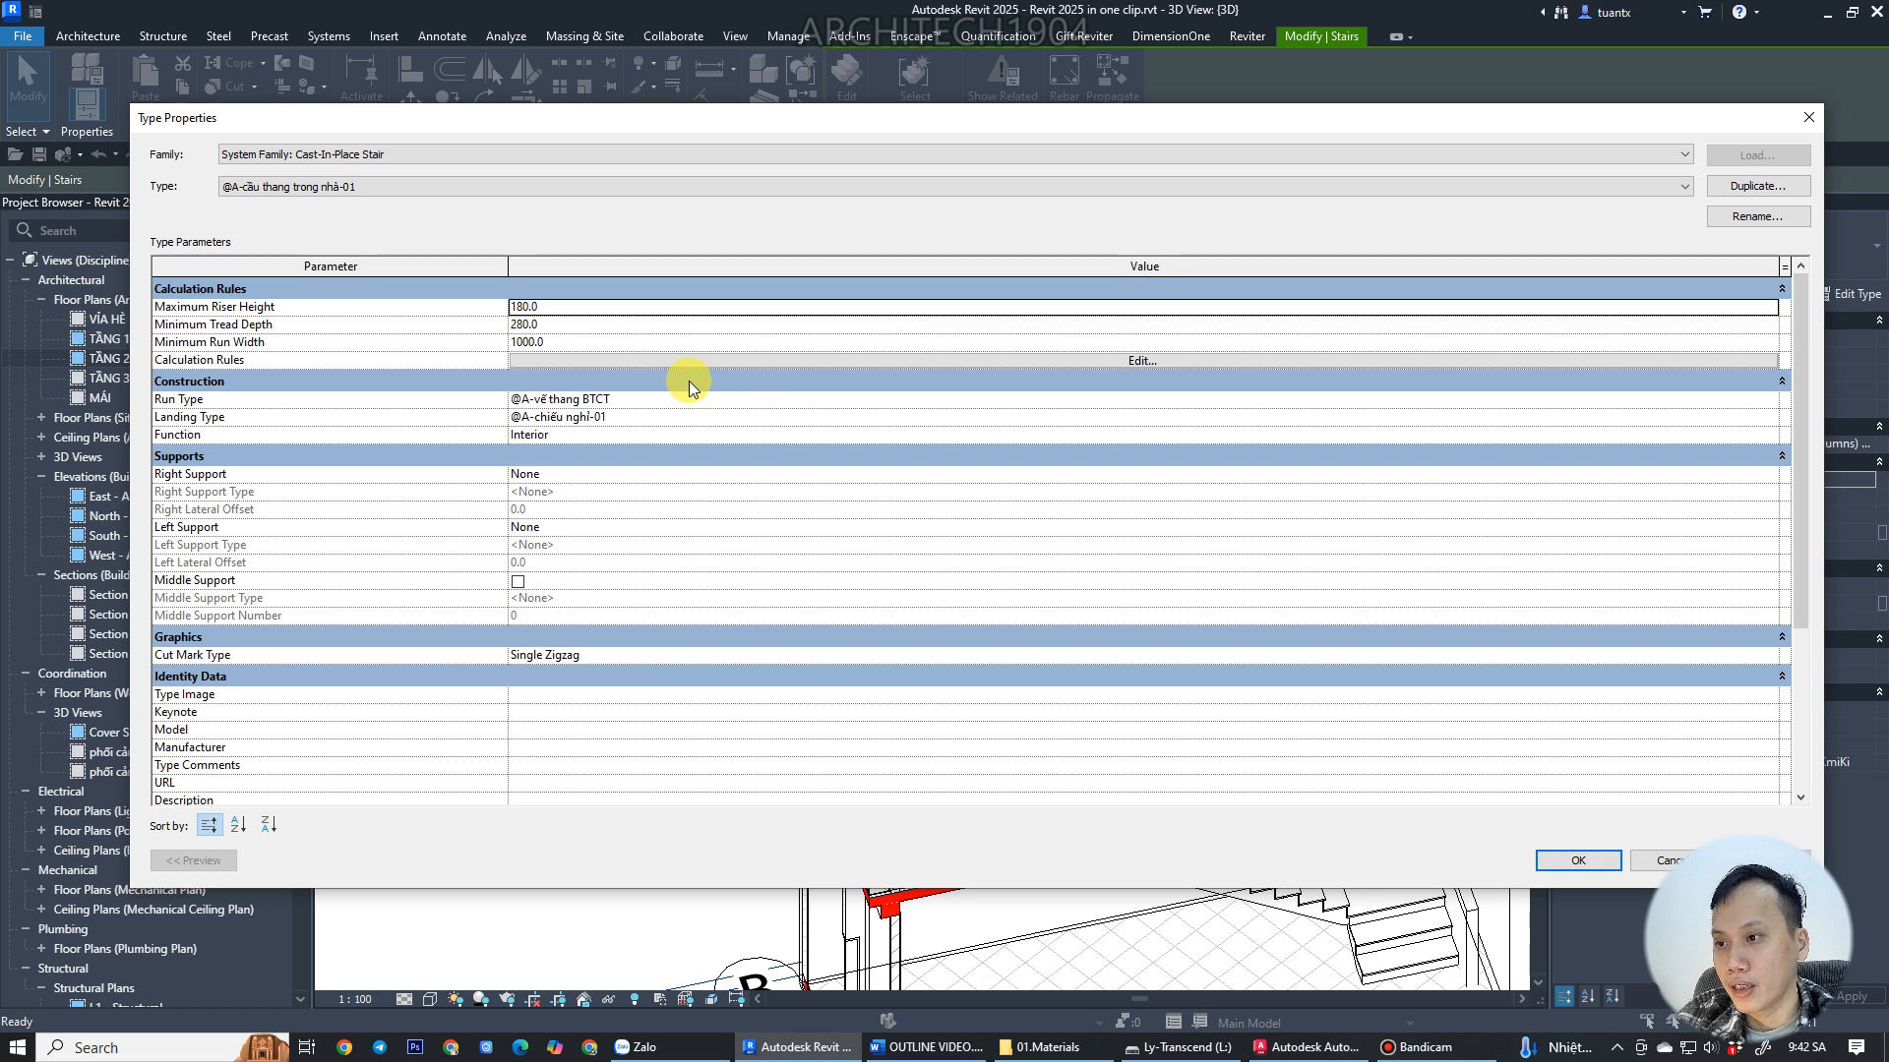
{"action": "left_click", "coordinate": [905, 399]}
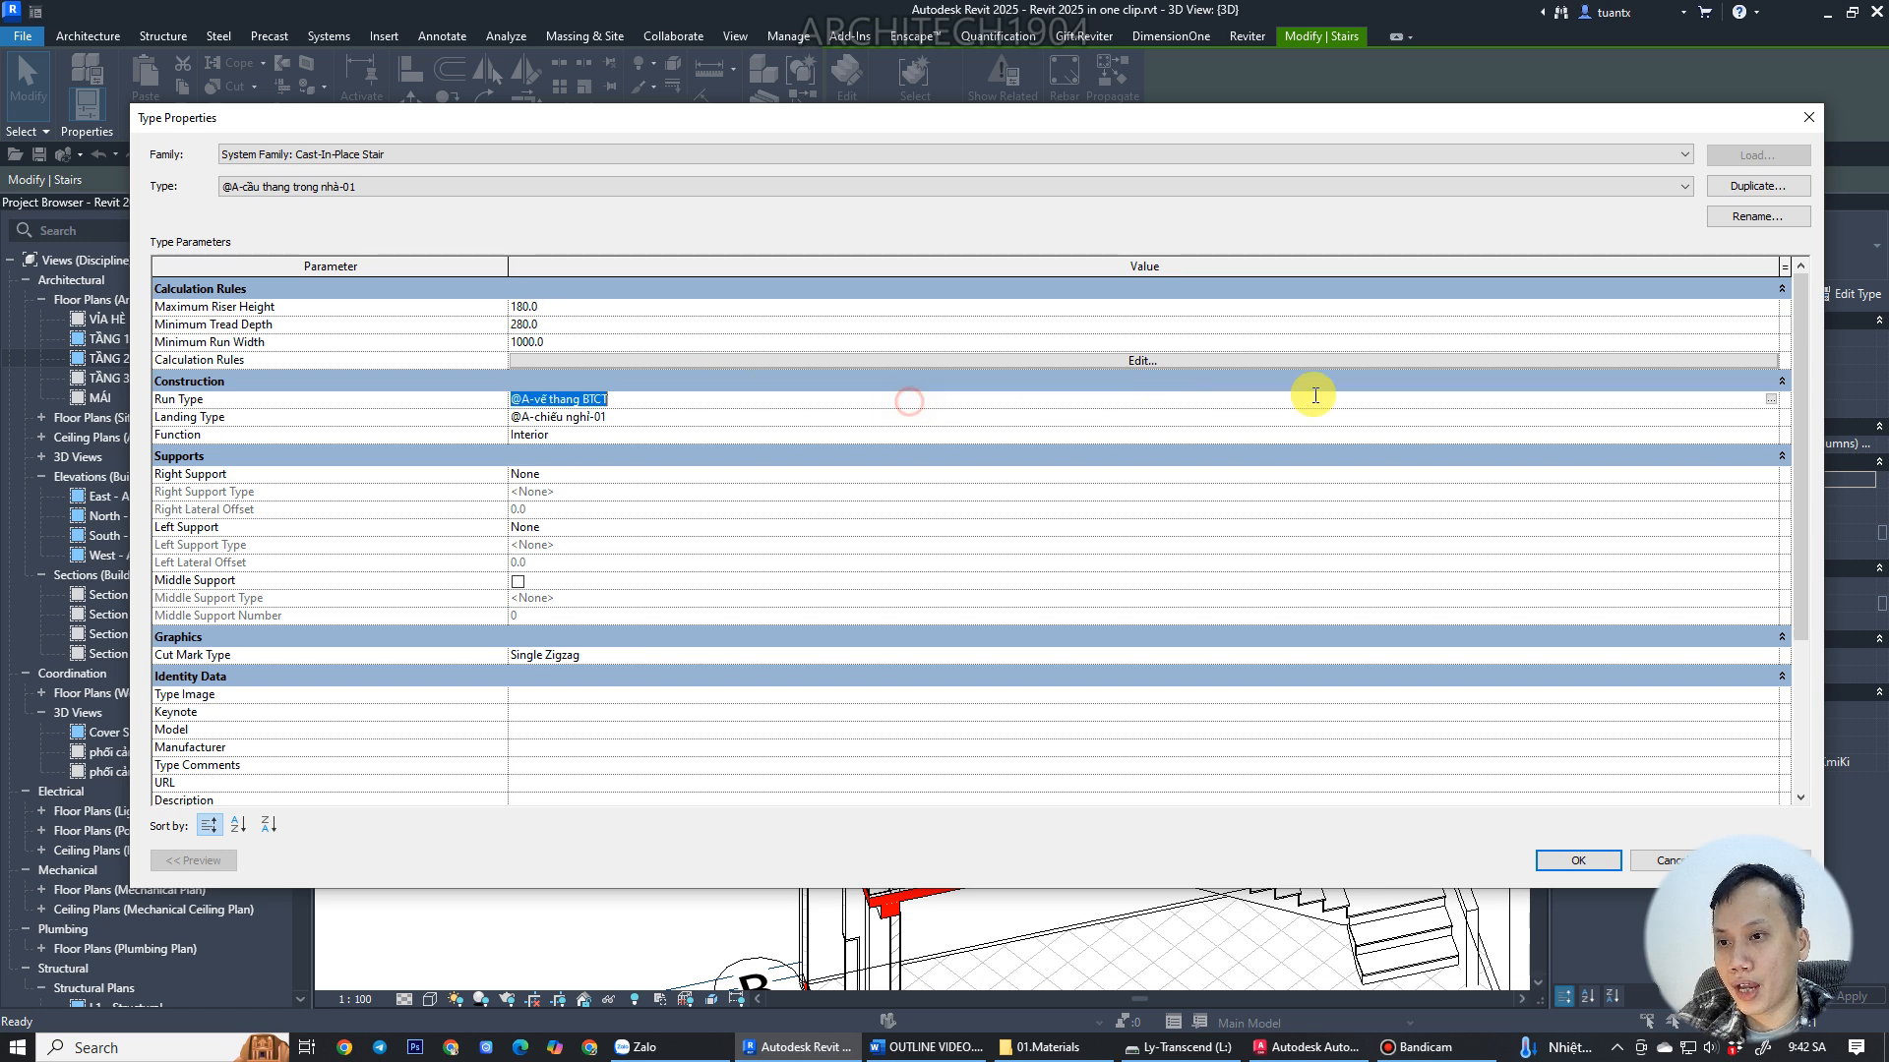
{"action": "left_click", "coordinate": [1770, 401]}
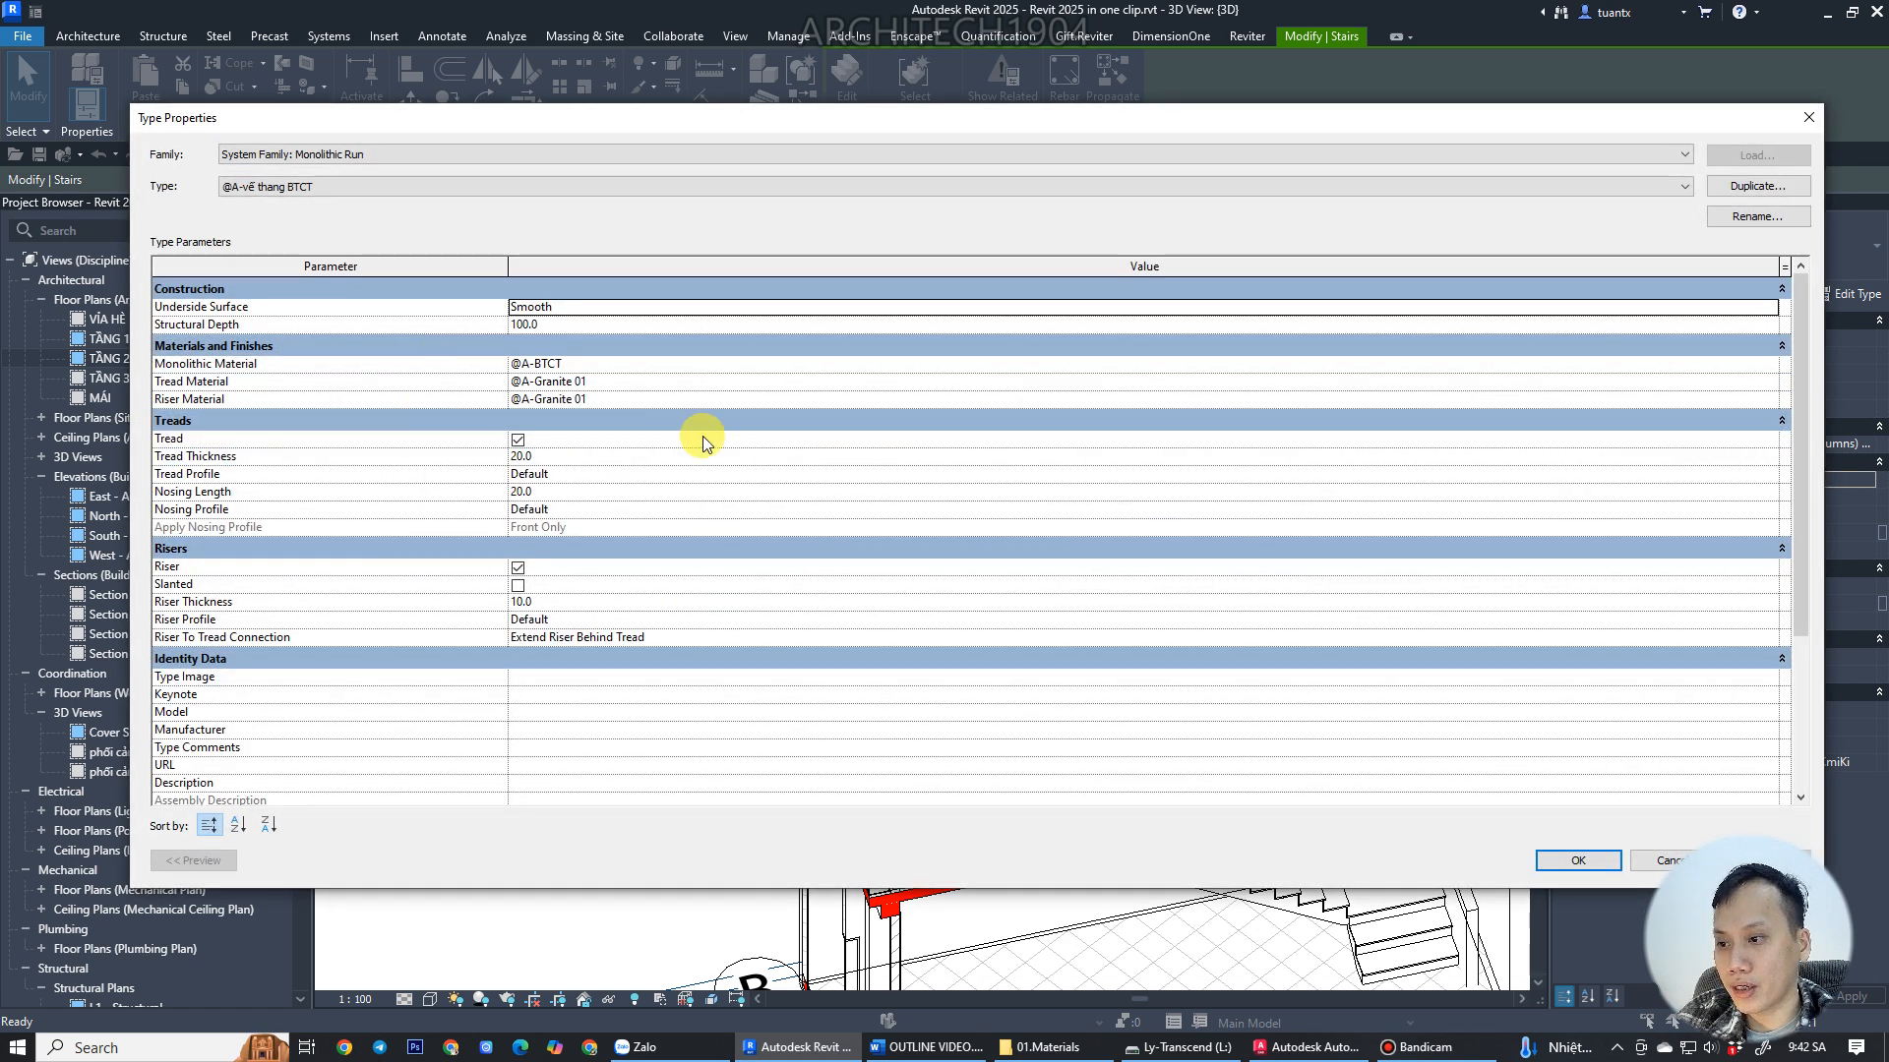
{"action": "scroll", "coordinate": [555, 464], "scroll_direction": "down", "scroll_amount": 3}
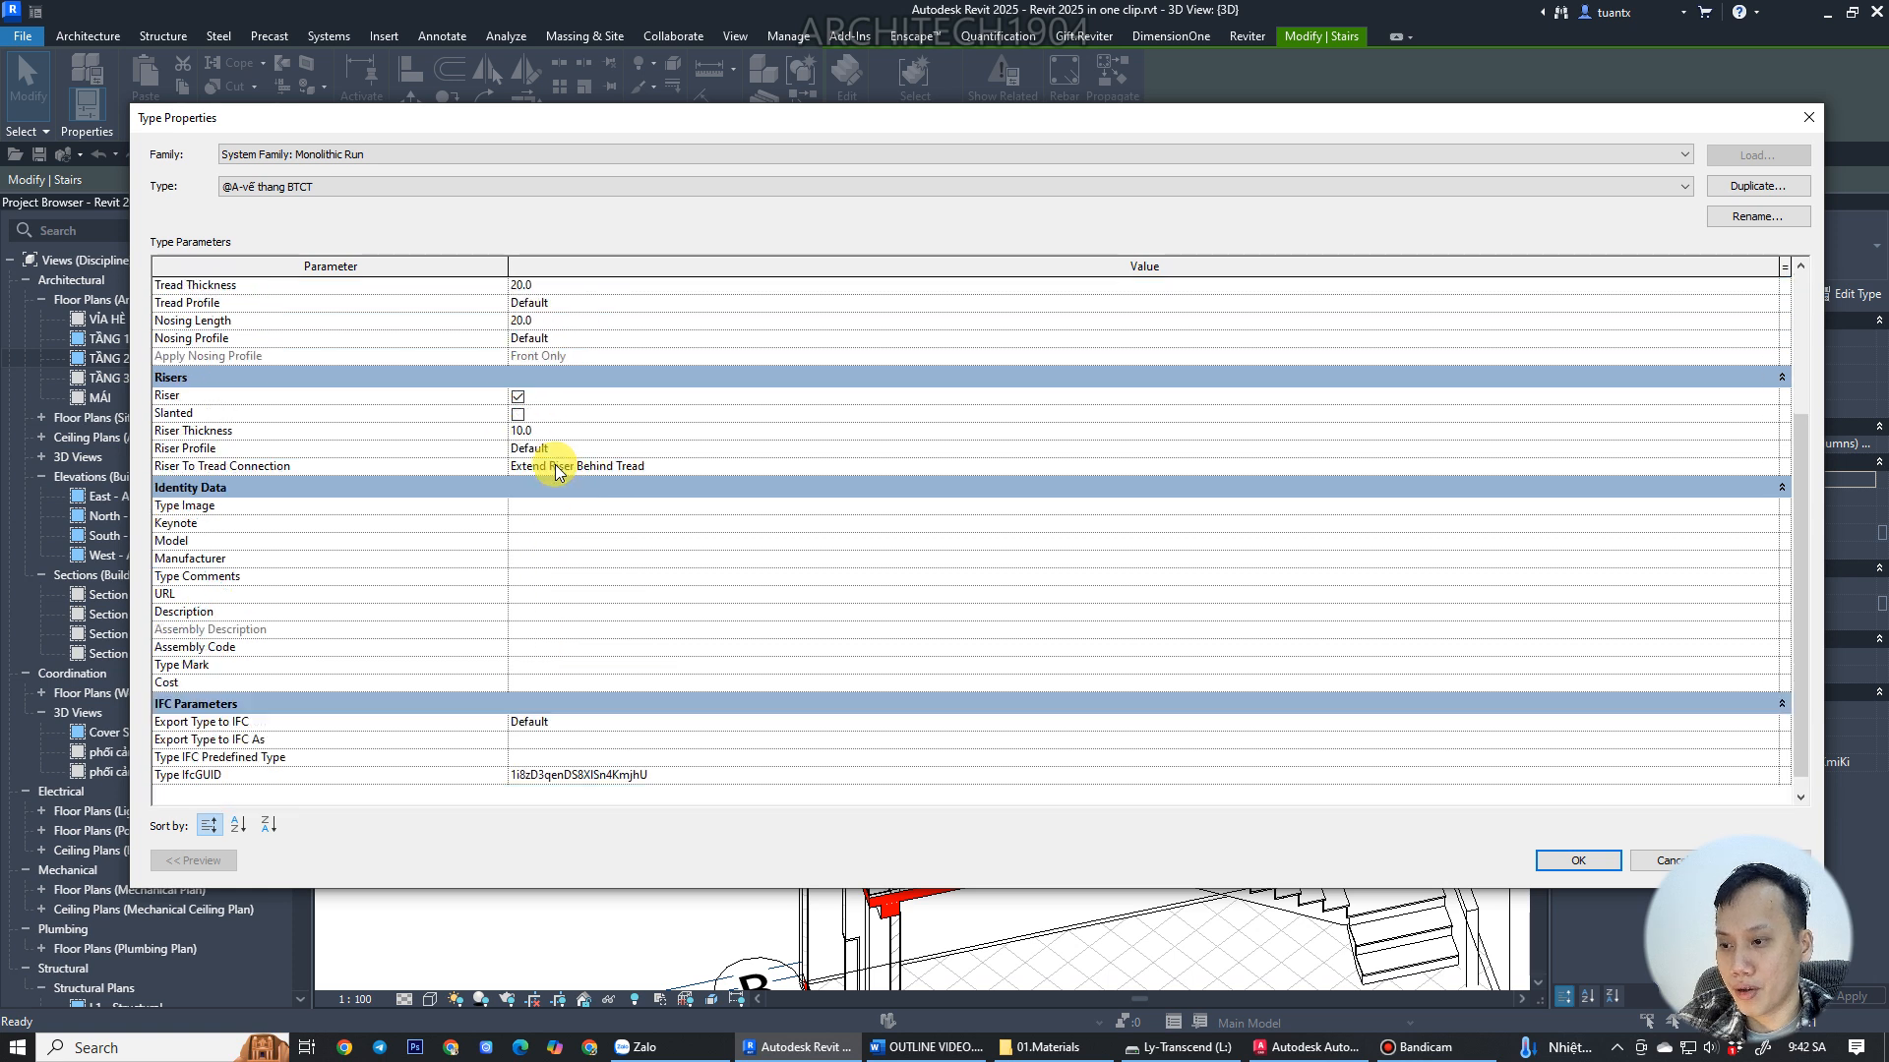
{"action": "scroll", "coordinate": [555, 470], "scroll_direction": "up", "scroll_amount": 3}
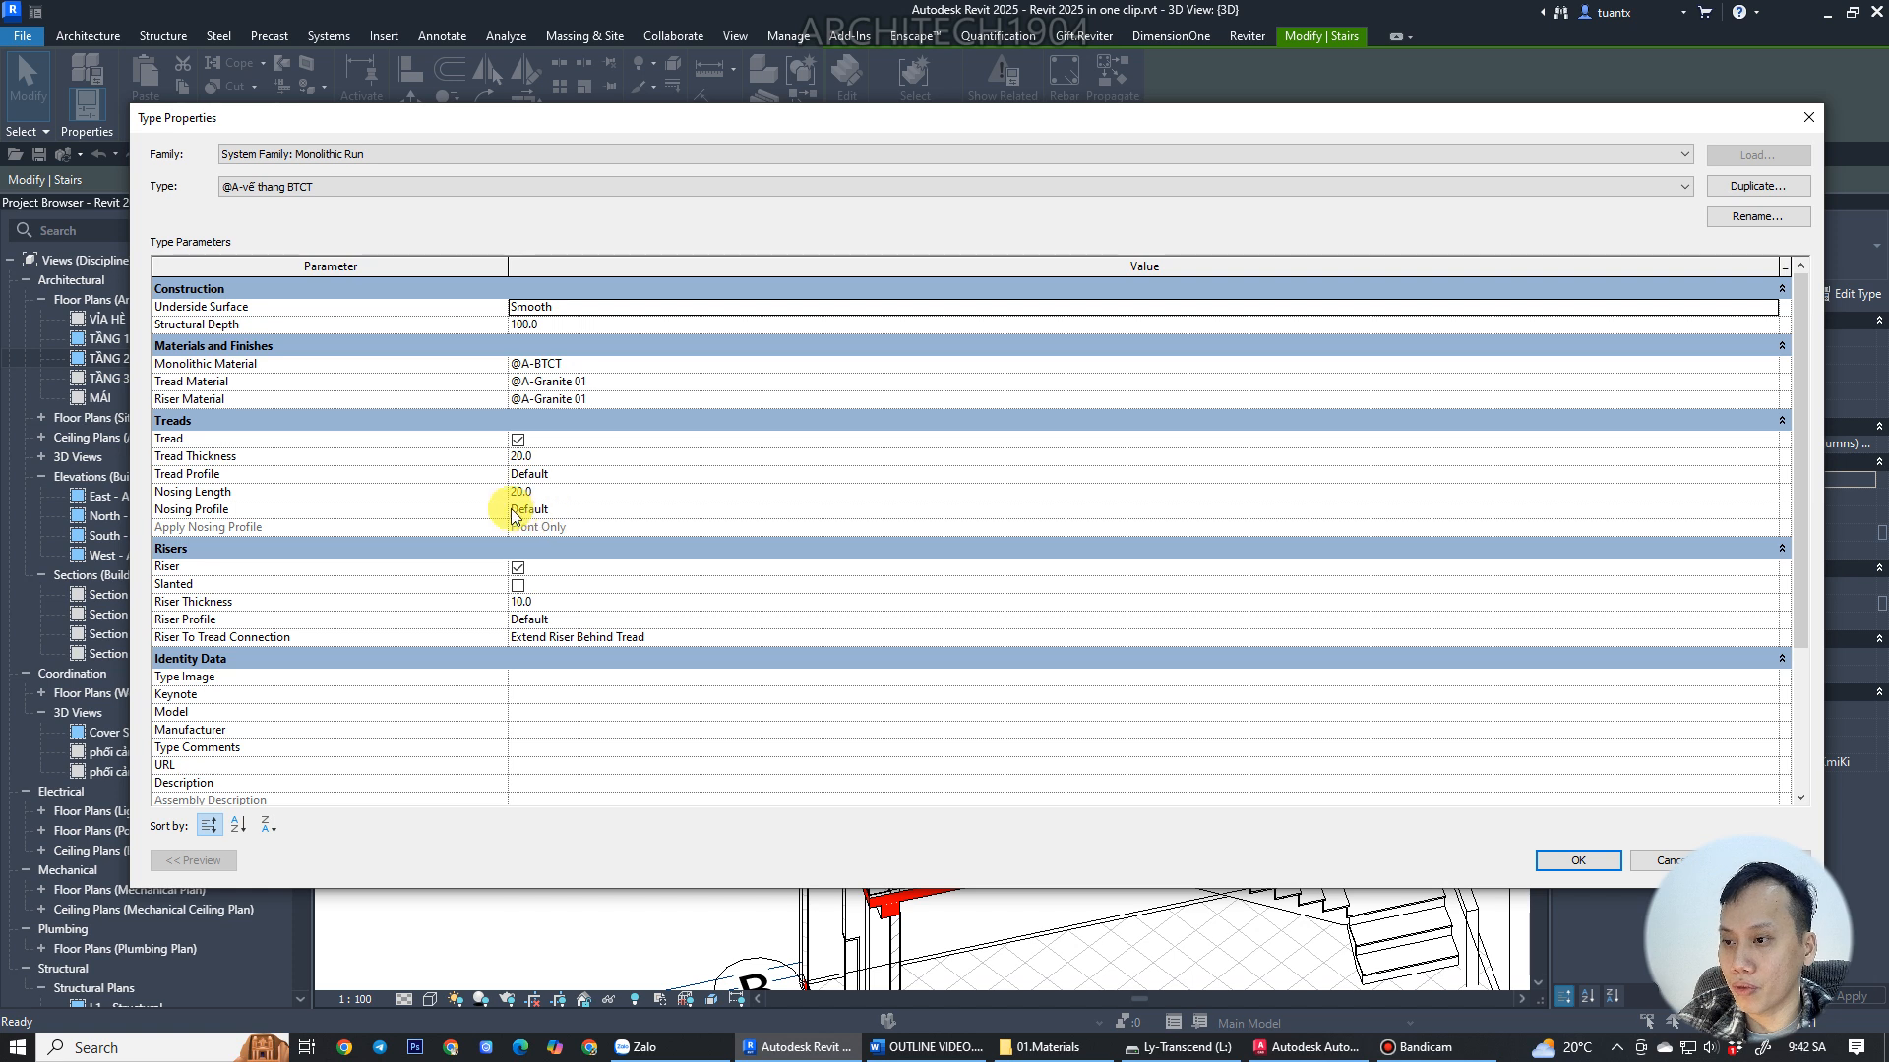
{"action": "left_click", "coordinate": [518, 587]}
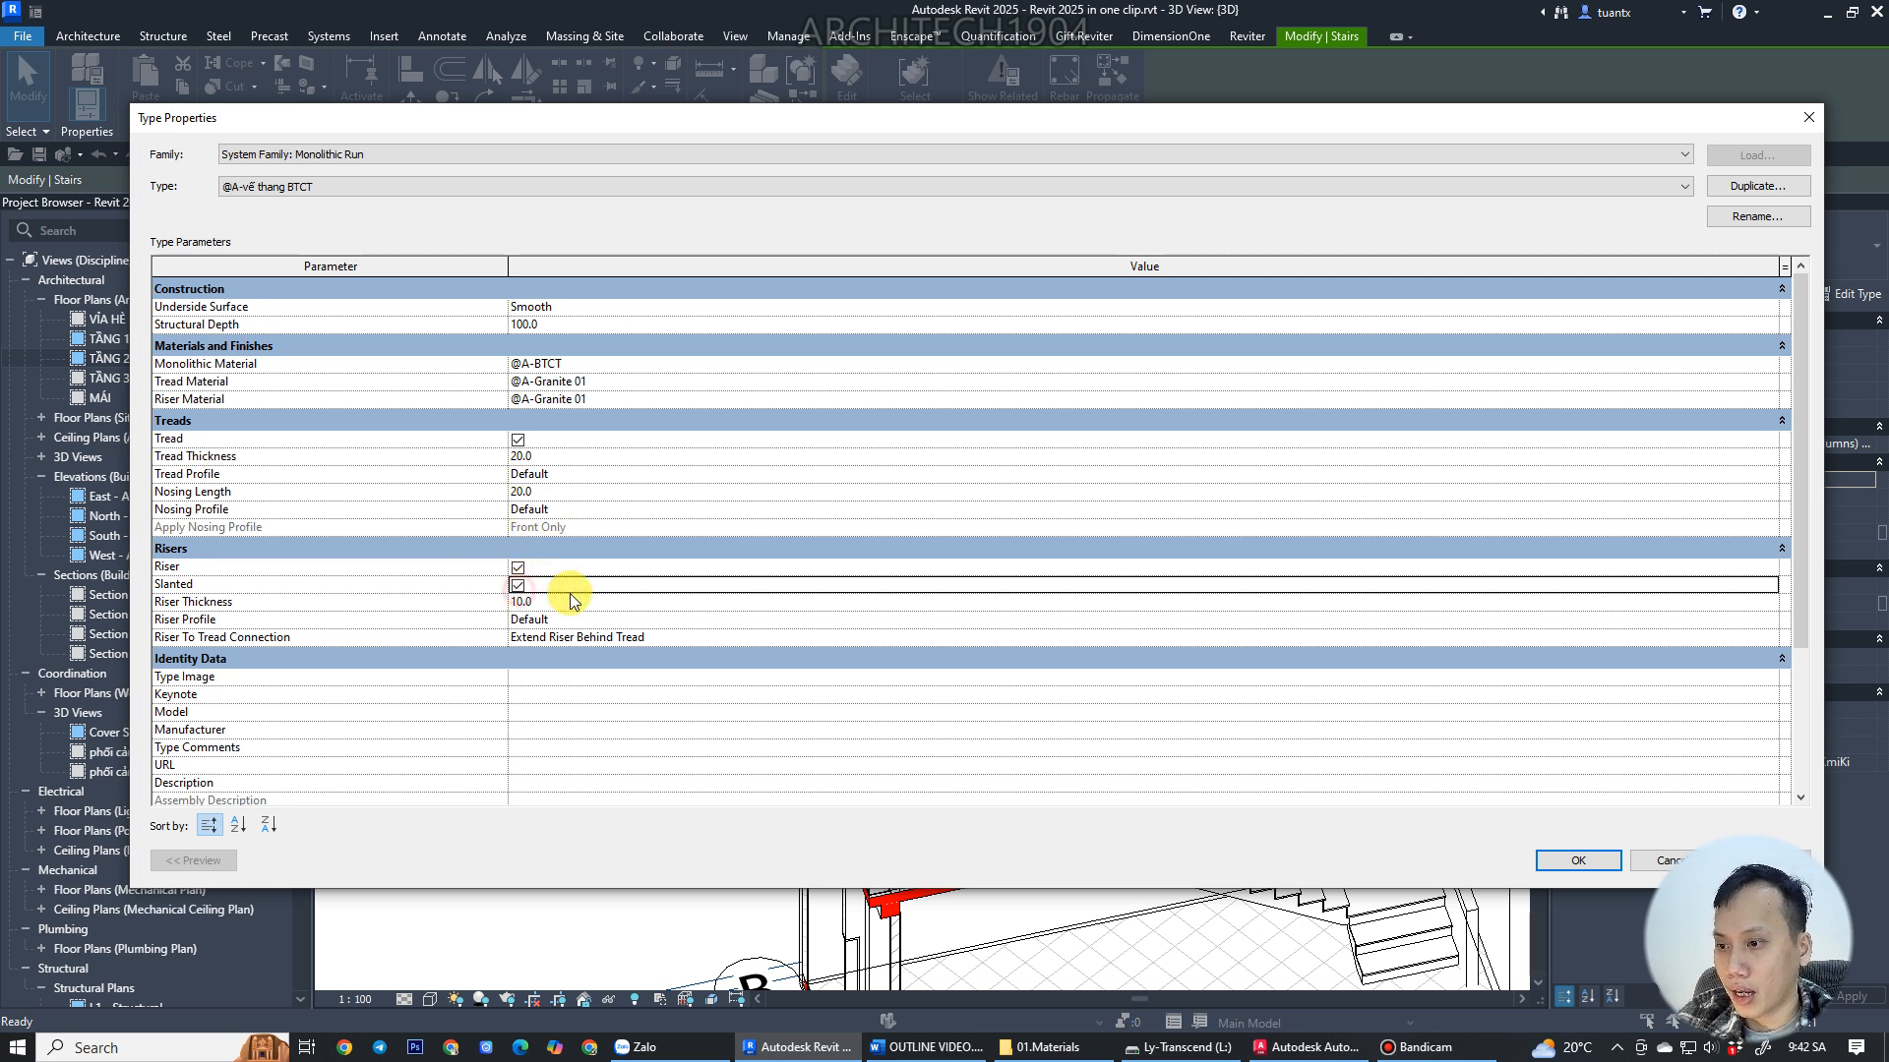
{"action": "left_click", "coordinate": [1594, 863]}
{"action": "left_click", "coordinate": [1574, 862]}
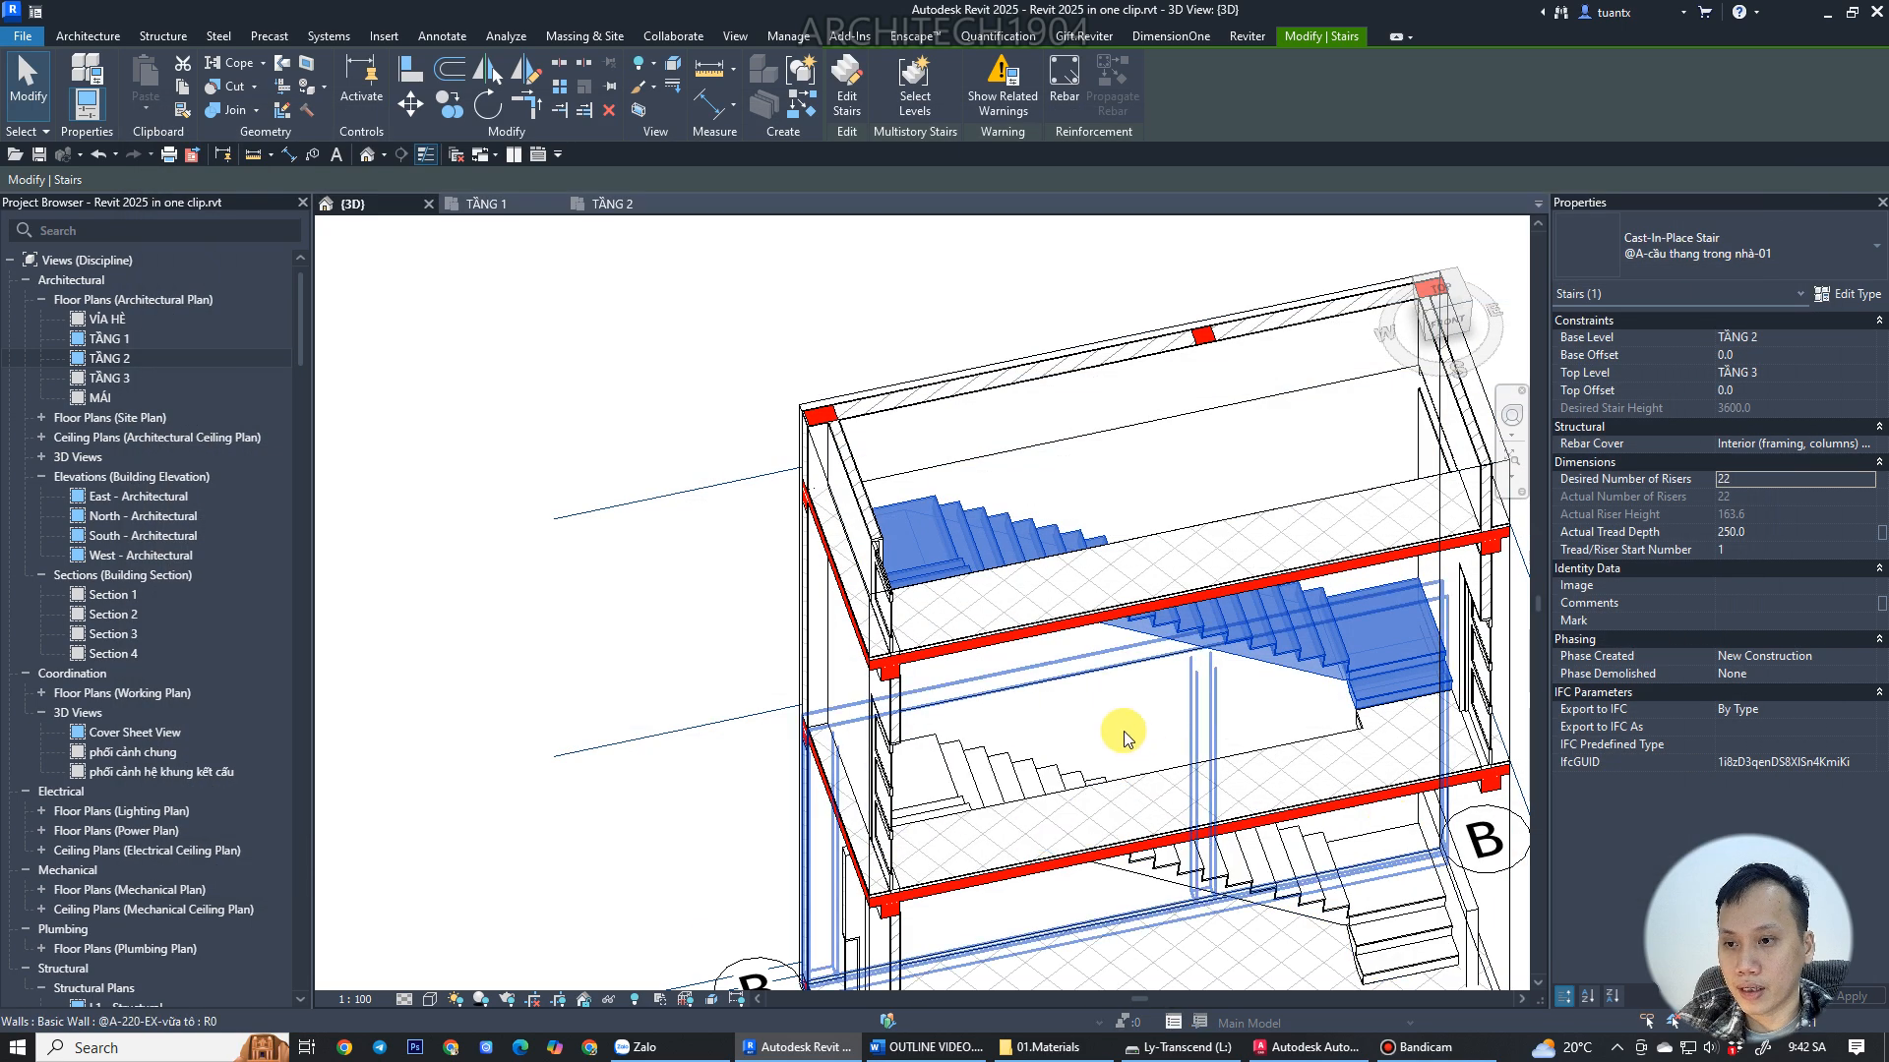
Select the TẦNG 1 stair, open its run type @A-vế thang BTCT and clear the Slanted riser option.
{"action": "scroll", "coordinate": [1198, 686], "scroll_direction": "up", "scroll_amount": 3}
{"action": "scroll", "coordinate": [1198, 687], "scroll_direction": "up", "scroll_amount": 5}
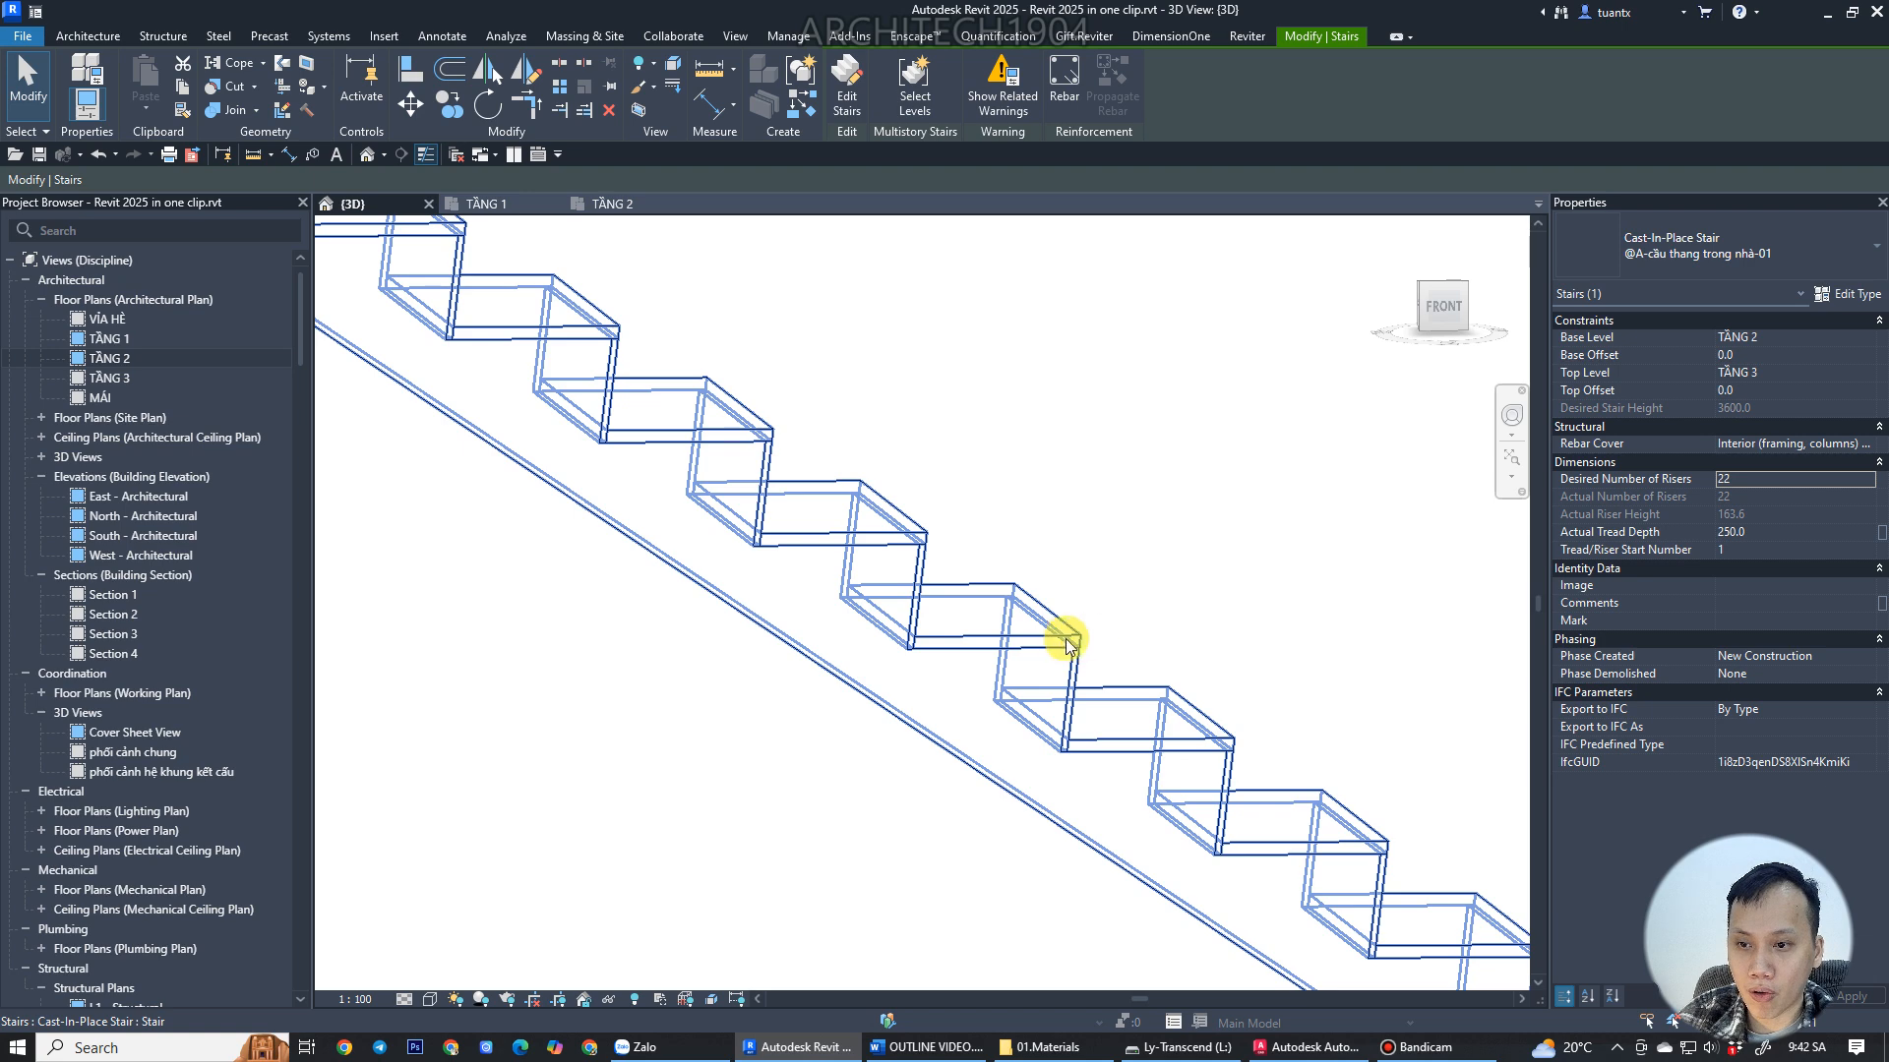
{"action": "scroll", "coordinate": [1073, 669], "scroll_direction": "up", "scroll_amount": 2}
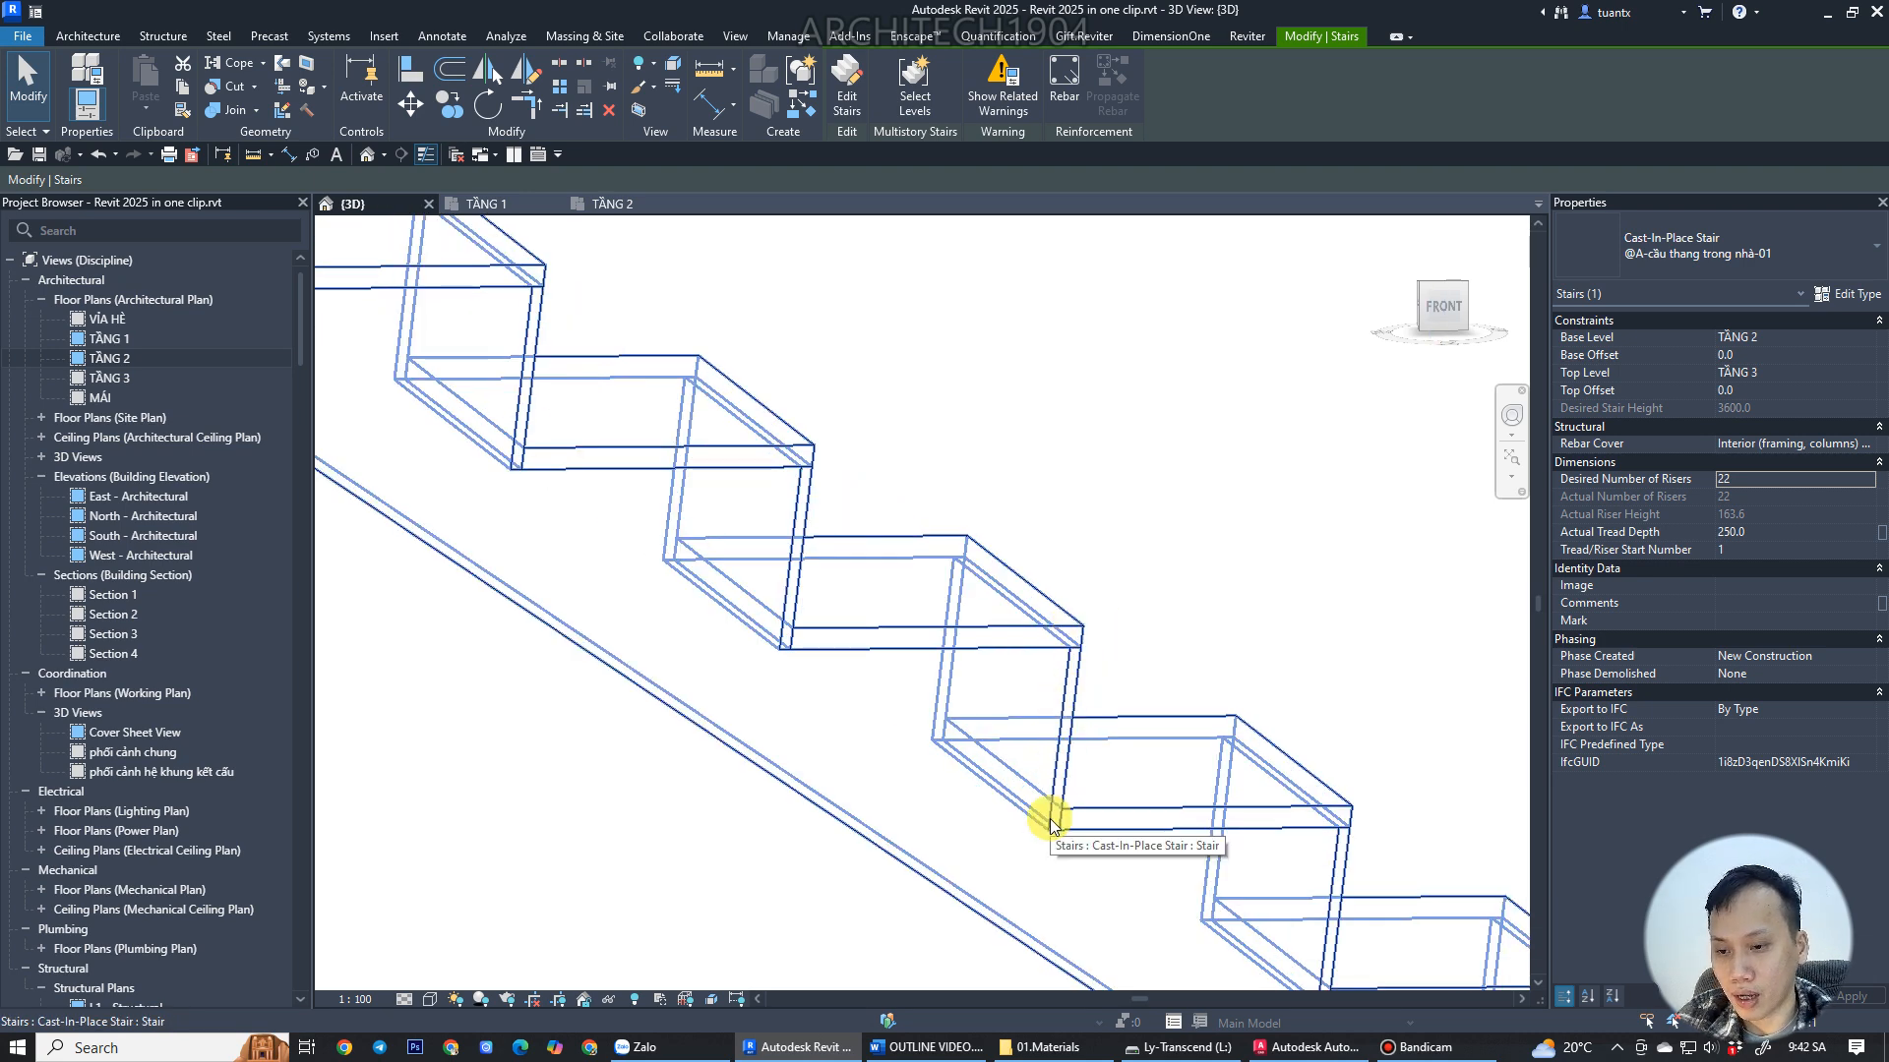
{"action": "left_click", "coordinate": [1067, 640]}
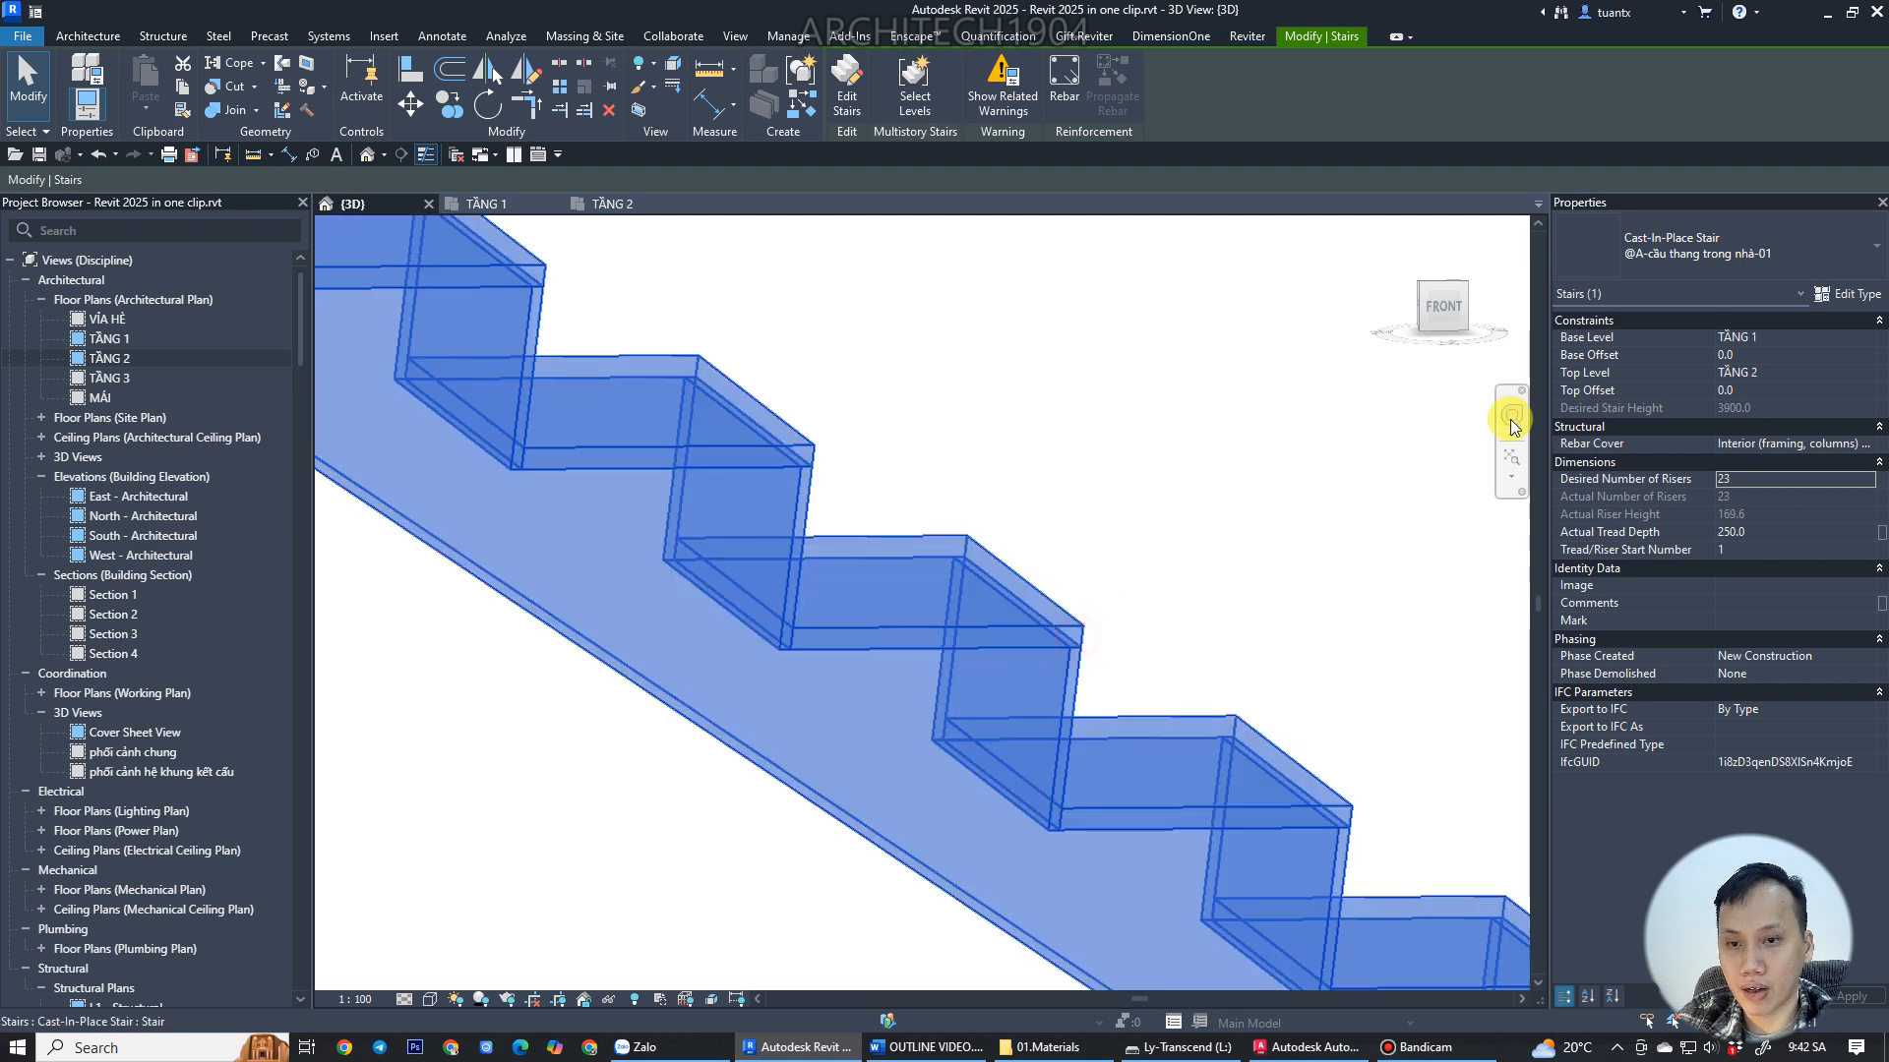
{"action": "left_click", "coordinate": [1852, 294]}
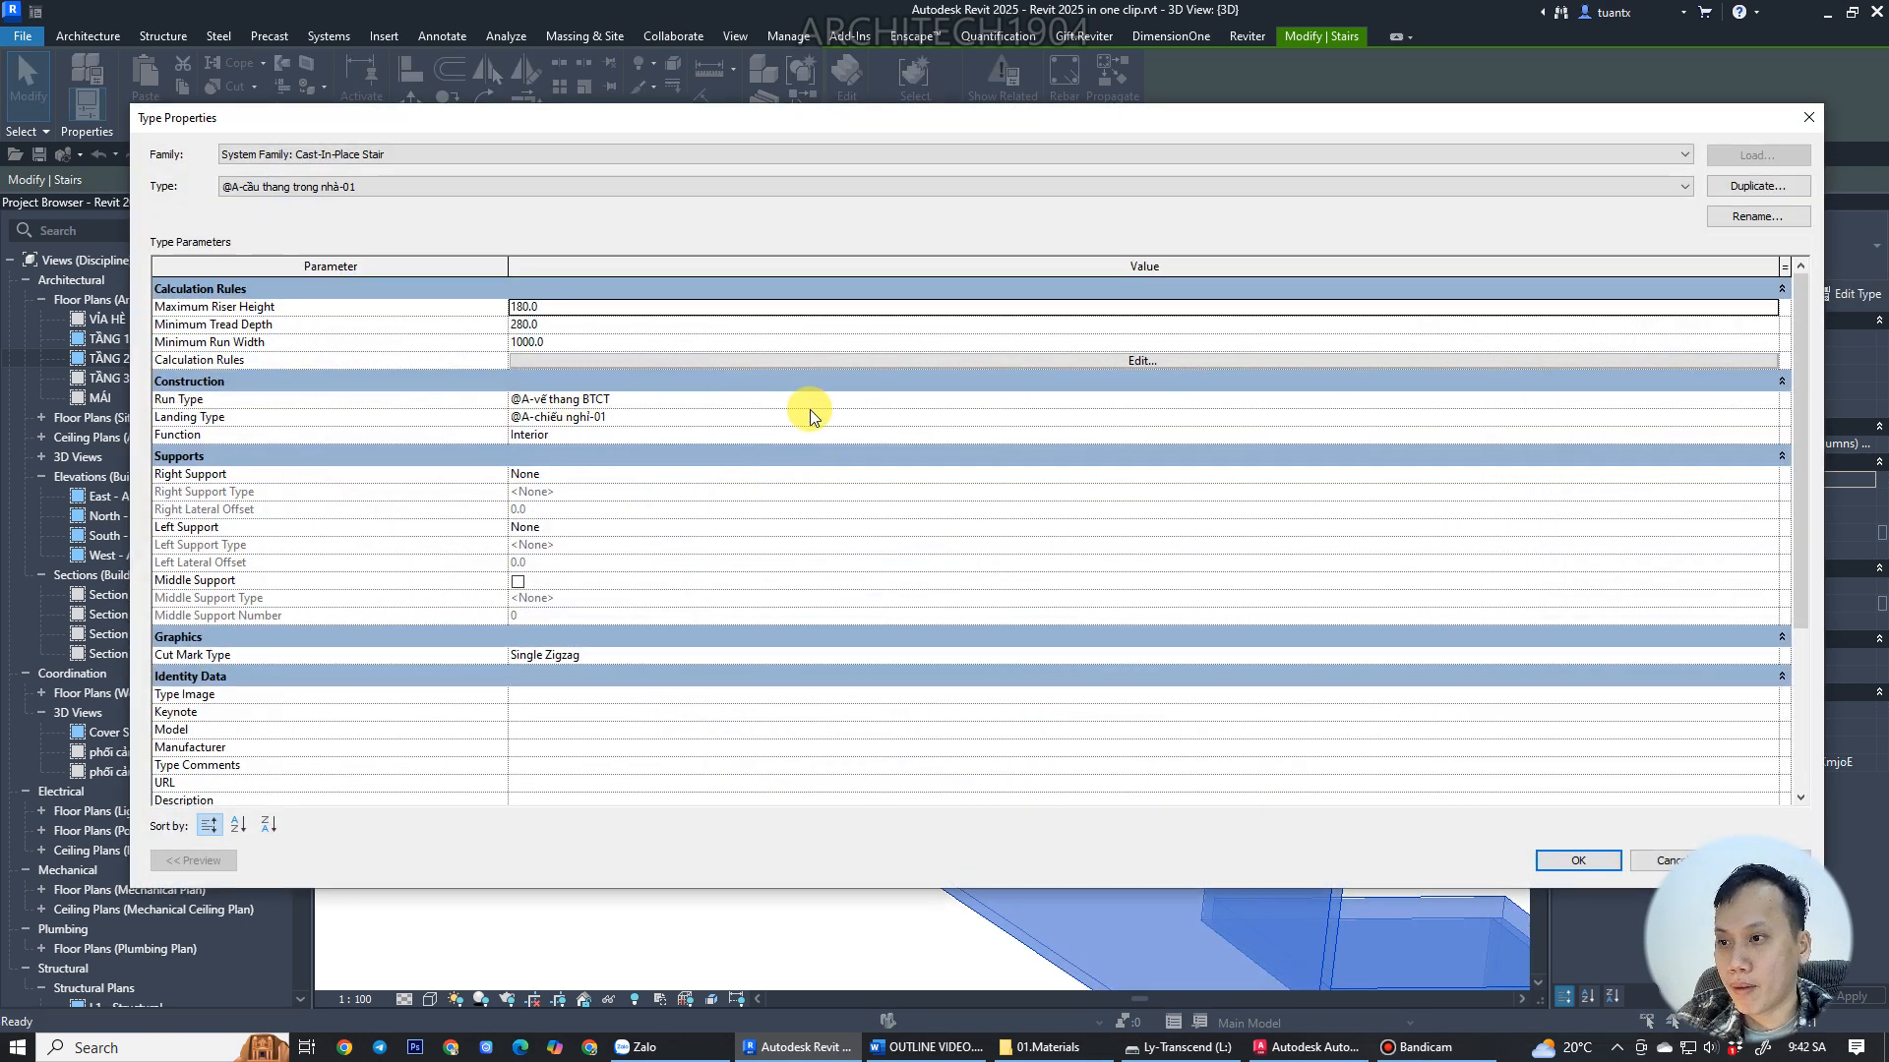
{"action": "left_click", "coordinate": [857, 401]}
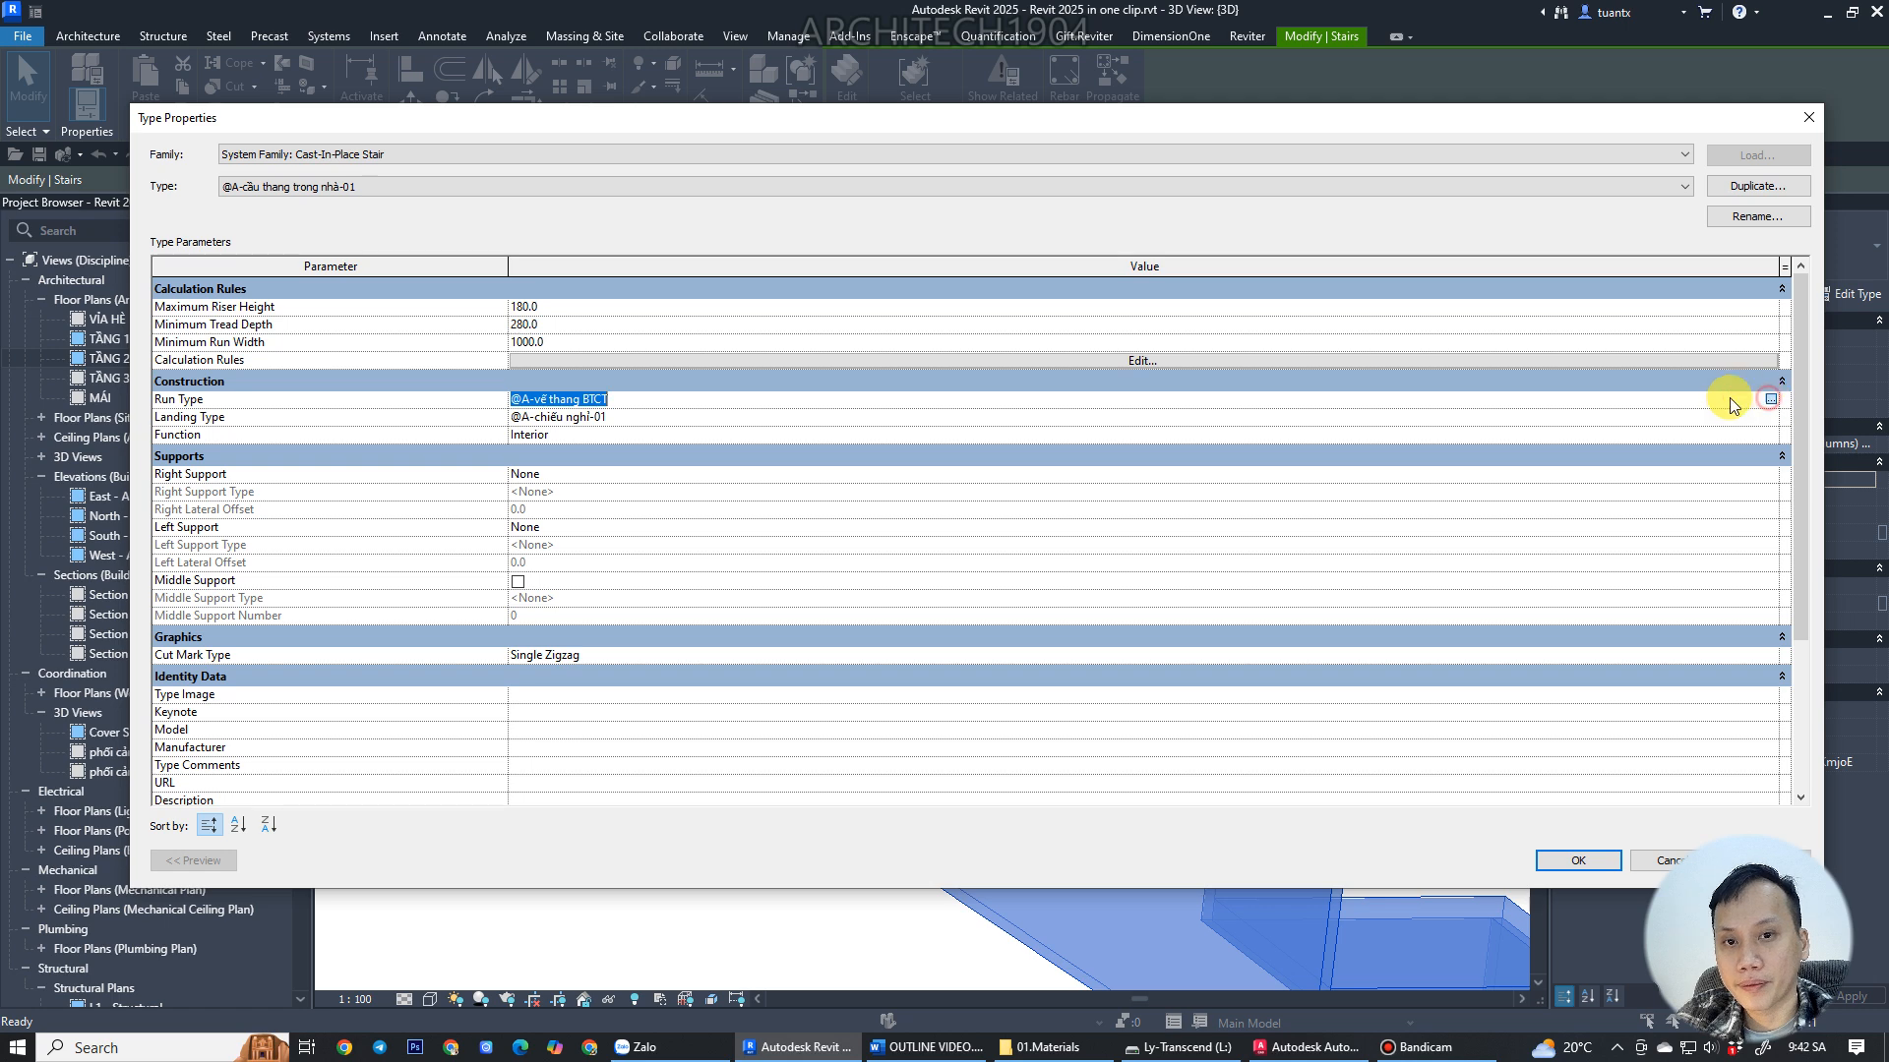
{"action": "left_click", "coordinate": [1769, 400]}
{"action": "left_click", "coordinate": [518, 586]}
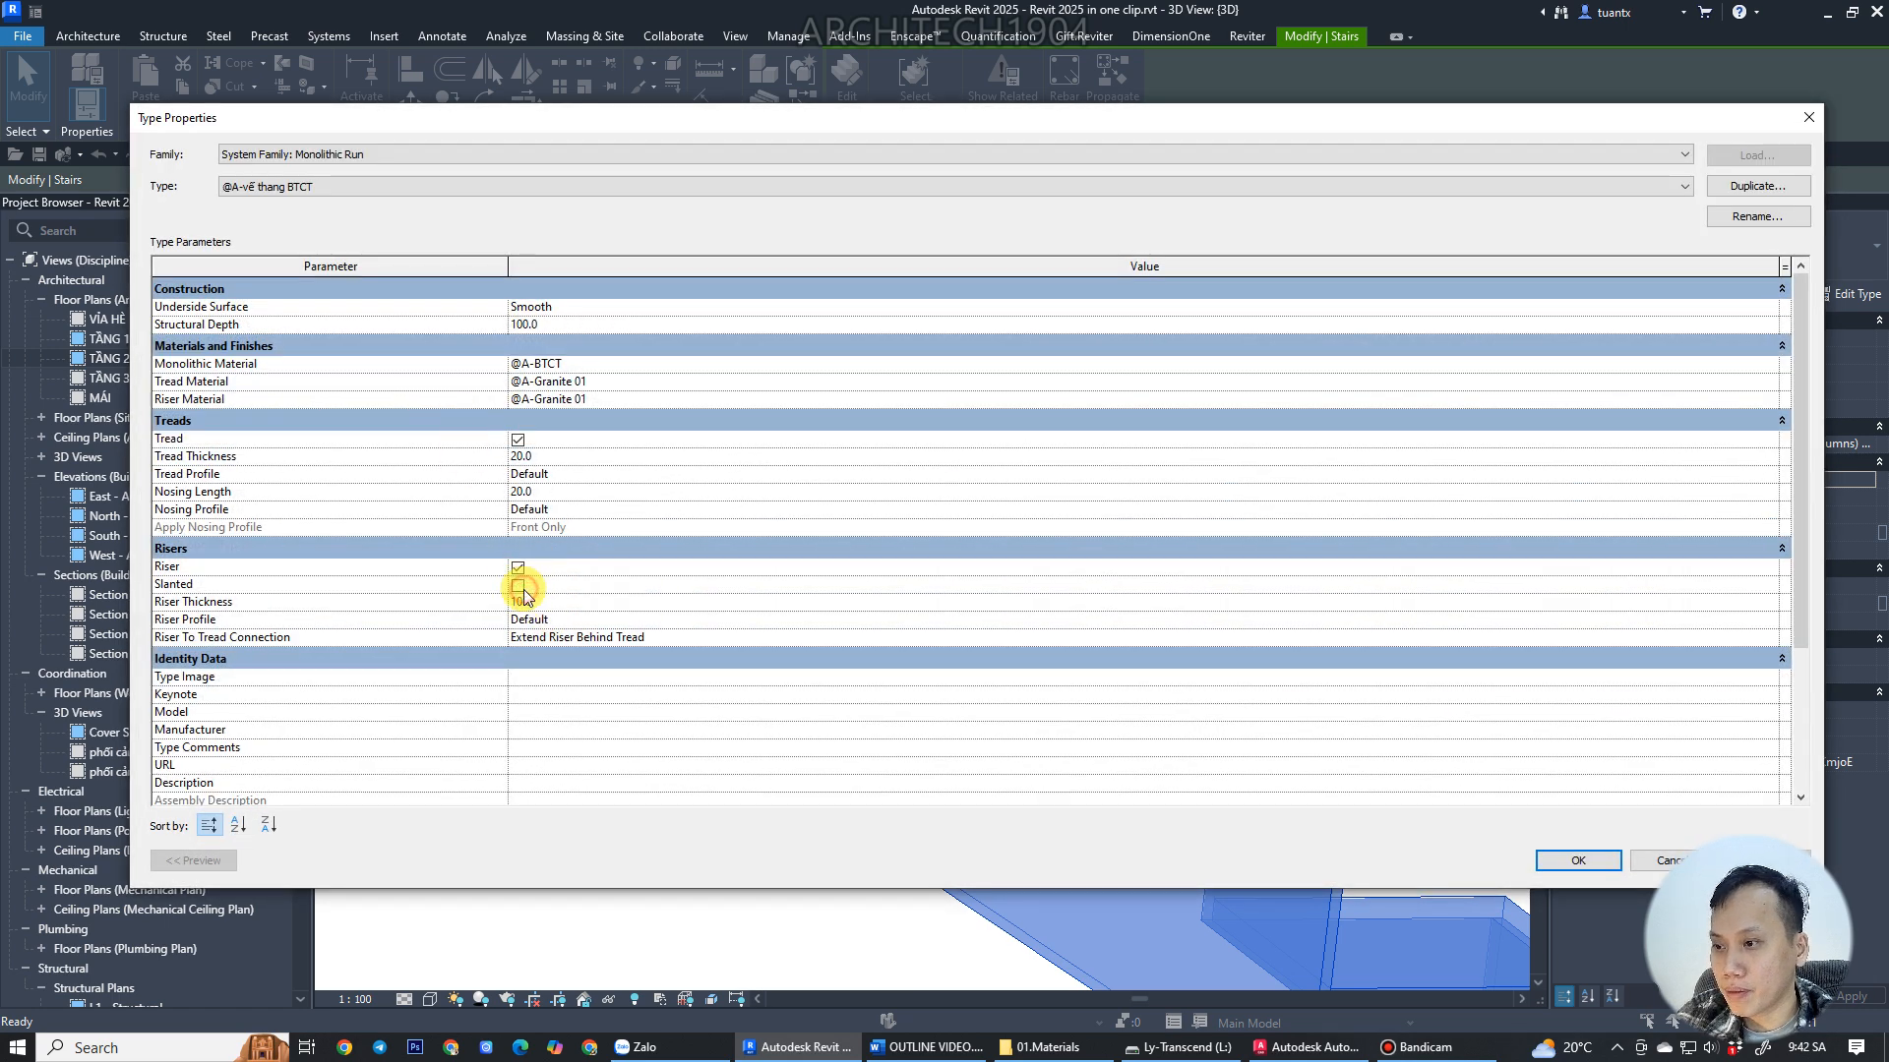
Set the run type's Riser To Tread Connection to Extend Tread Under Riser and close the type dialogs.
{"action": "left_click", "coordinate": [730, 637]}
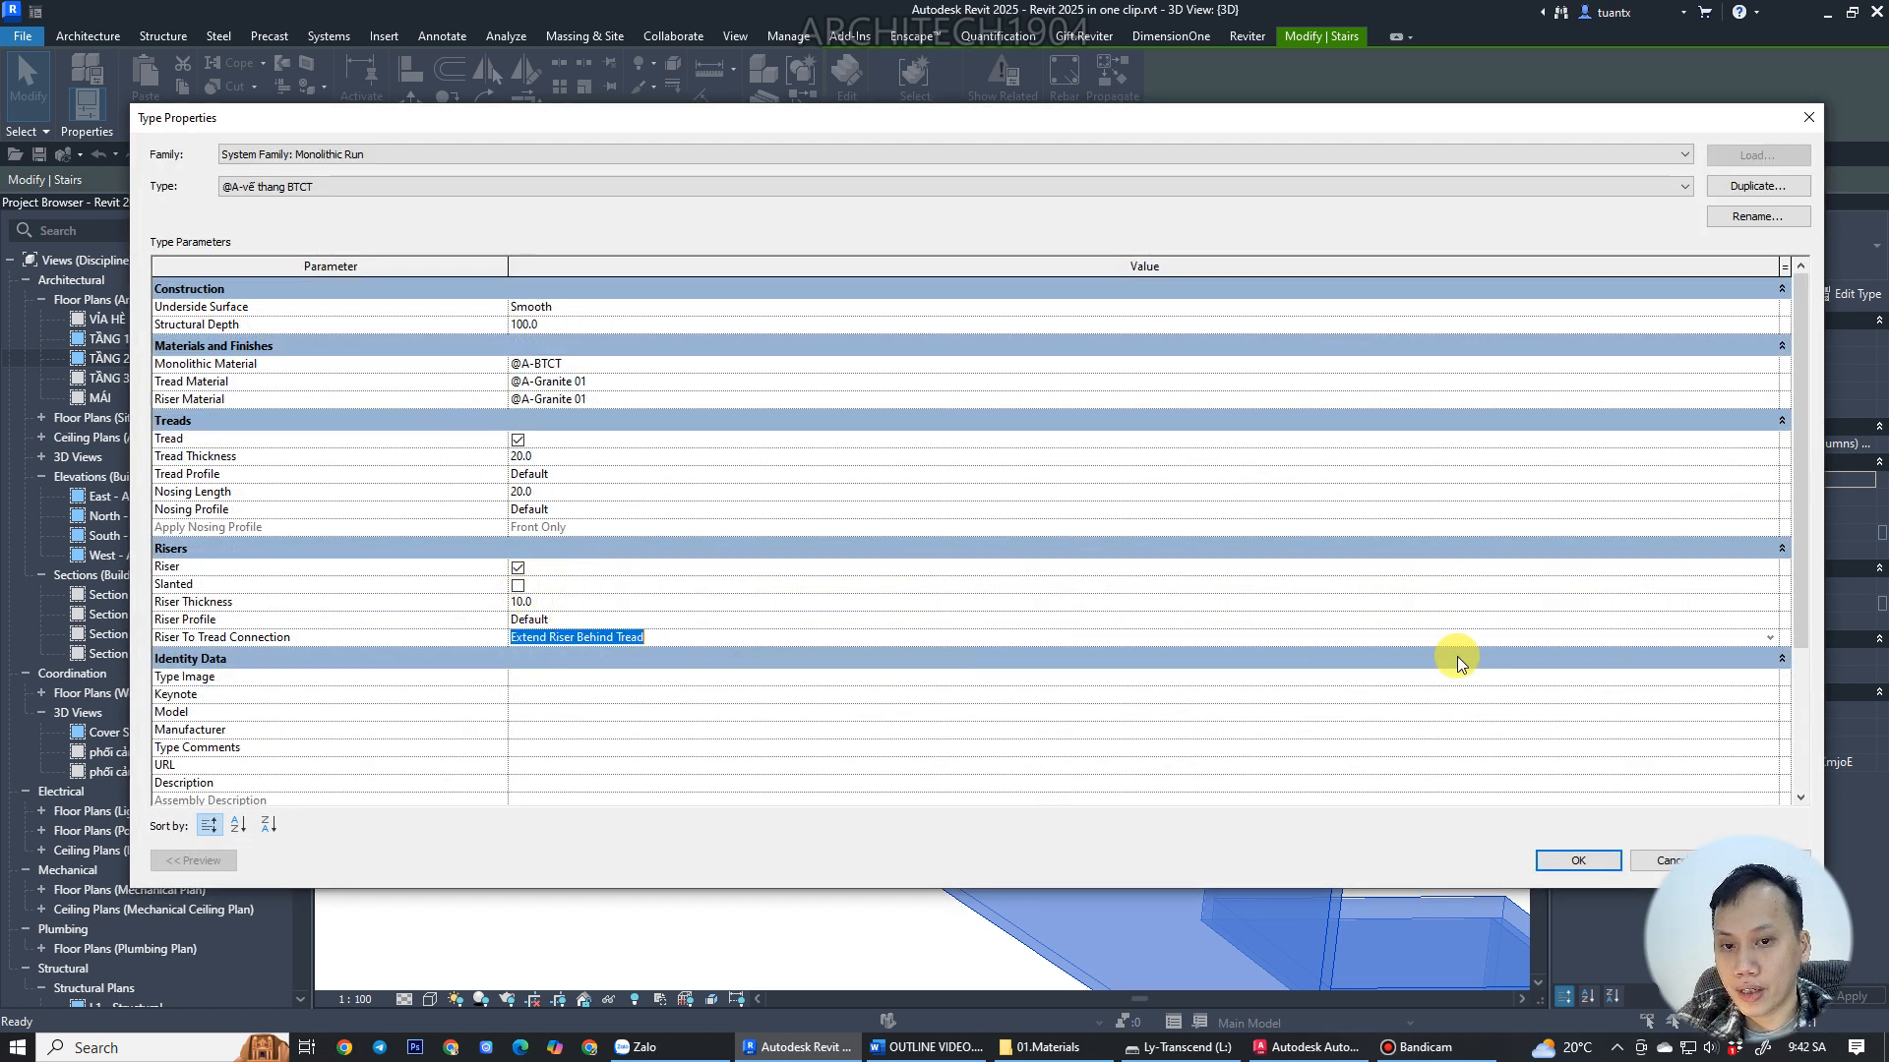
{"action": "left_click_drag", "start_coordinate": [512, 637], "coordinate": [639, 639]}
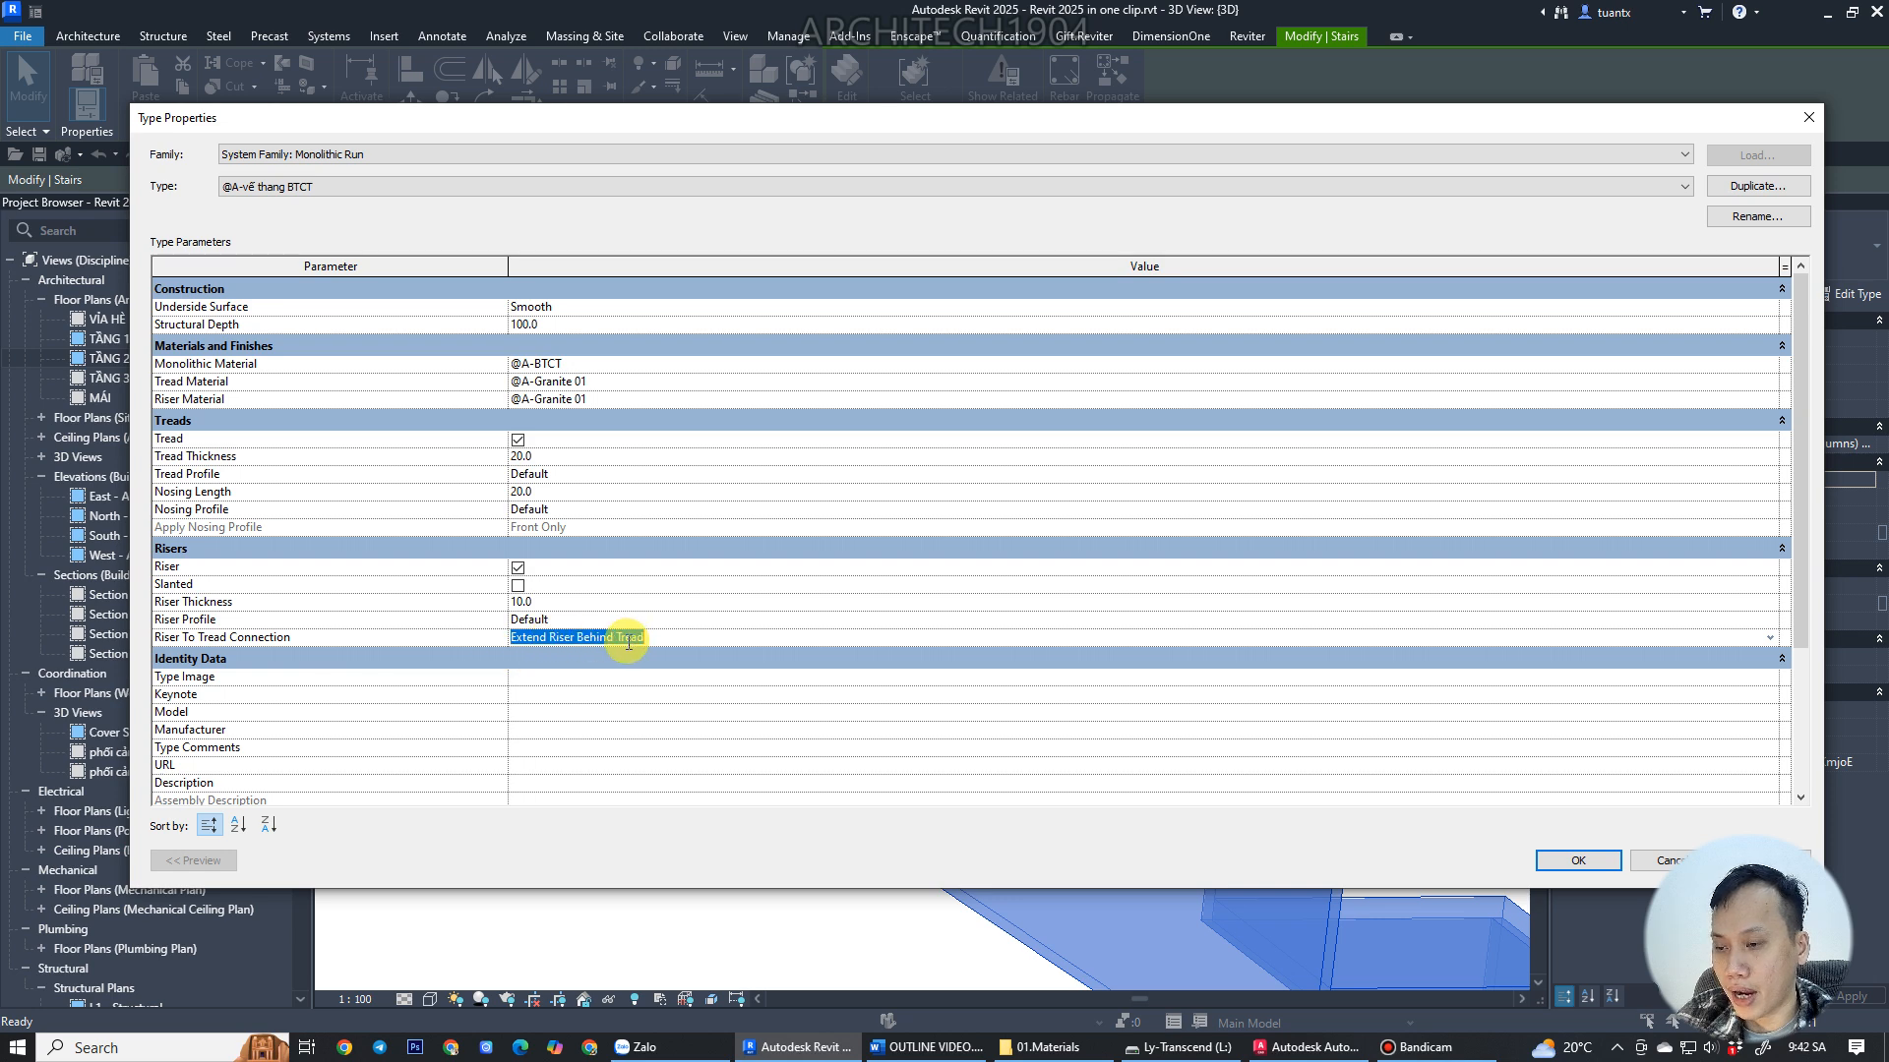
{"action": "left_click_drag", "start_coordinate": [1013, 119], "coordinate": [935, 28]}
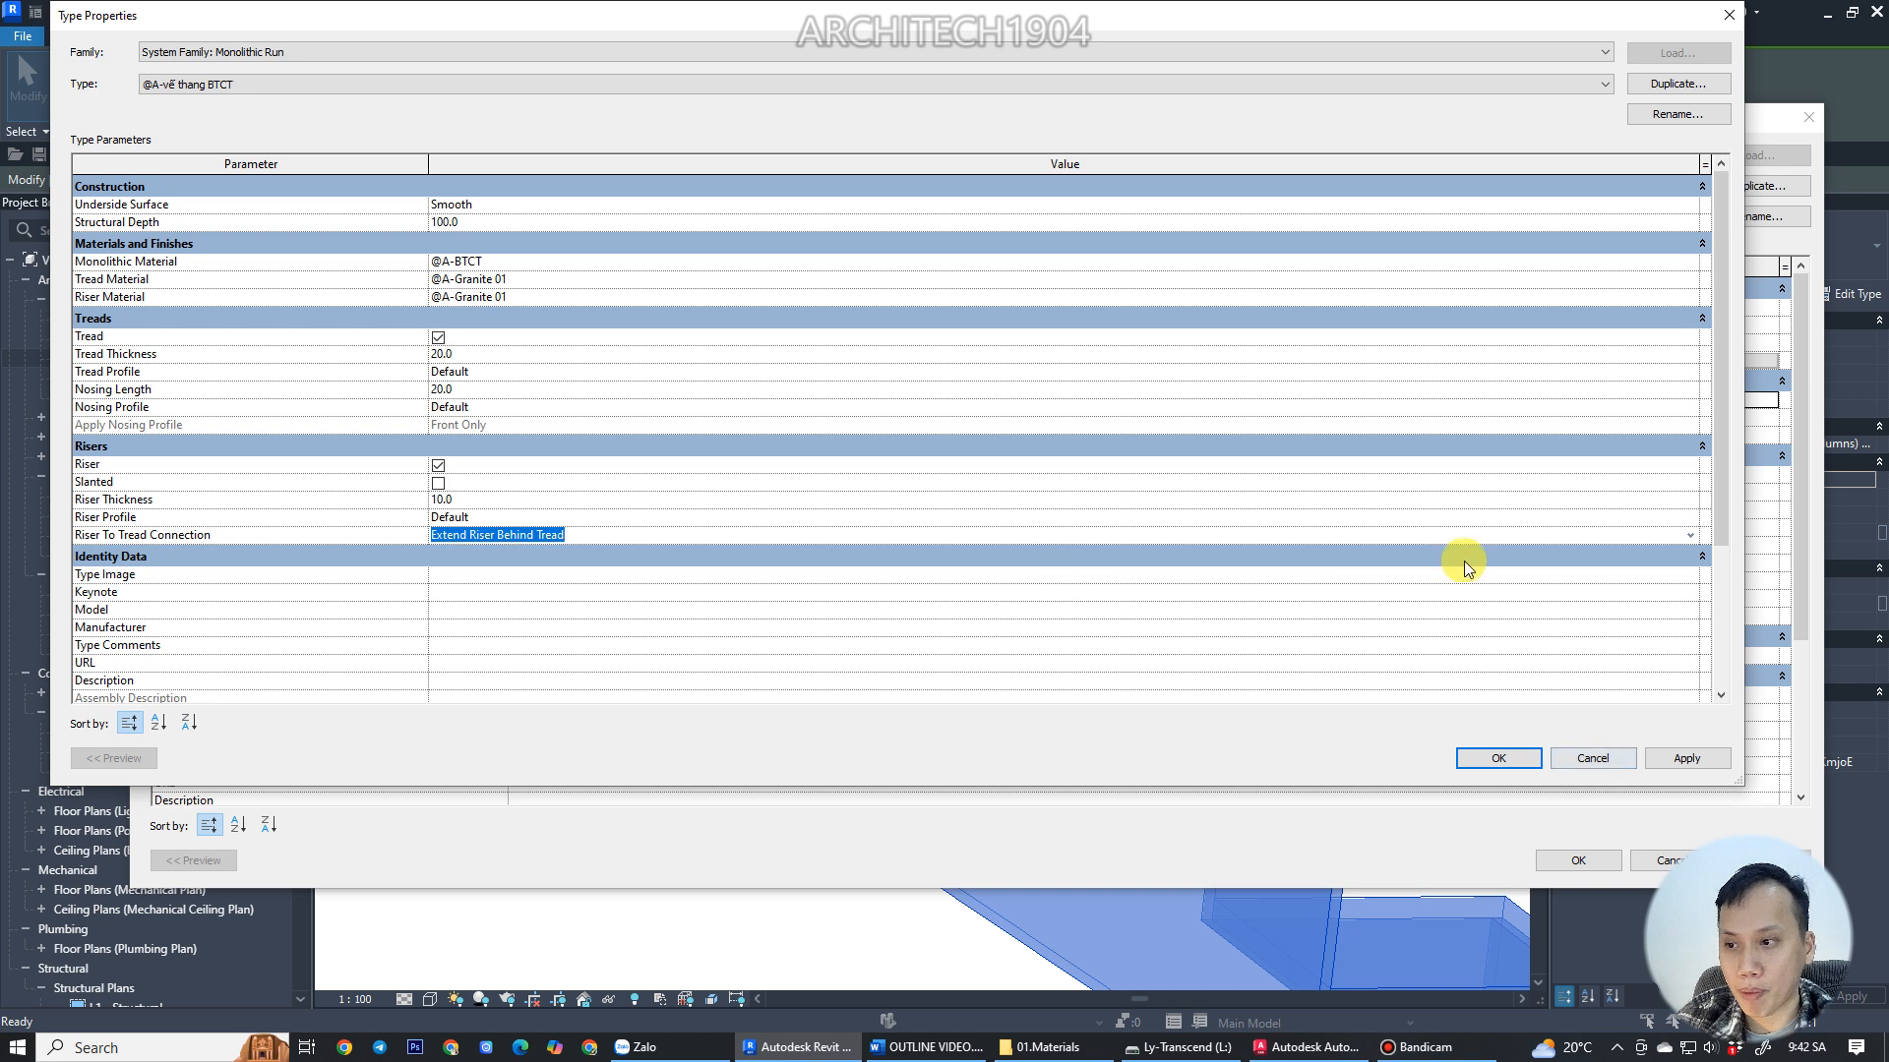
{"action": "left_click", "coordinate": [1691, 533]}
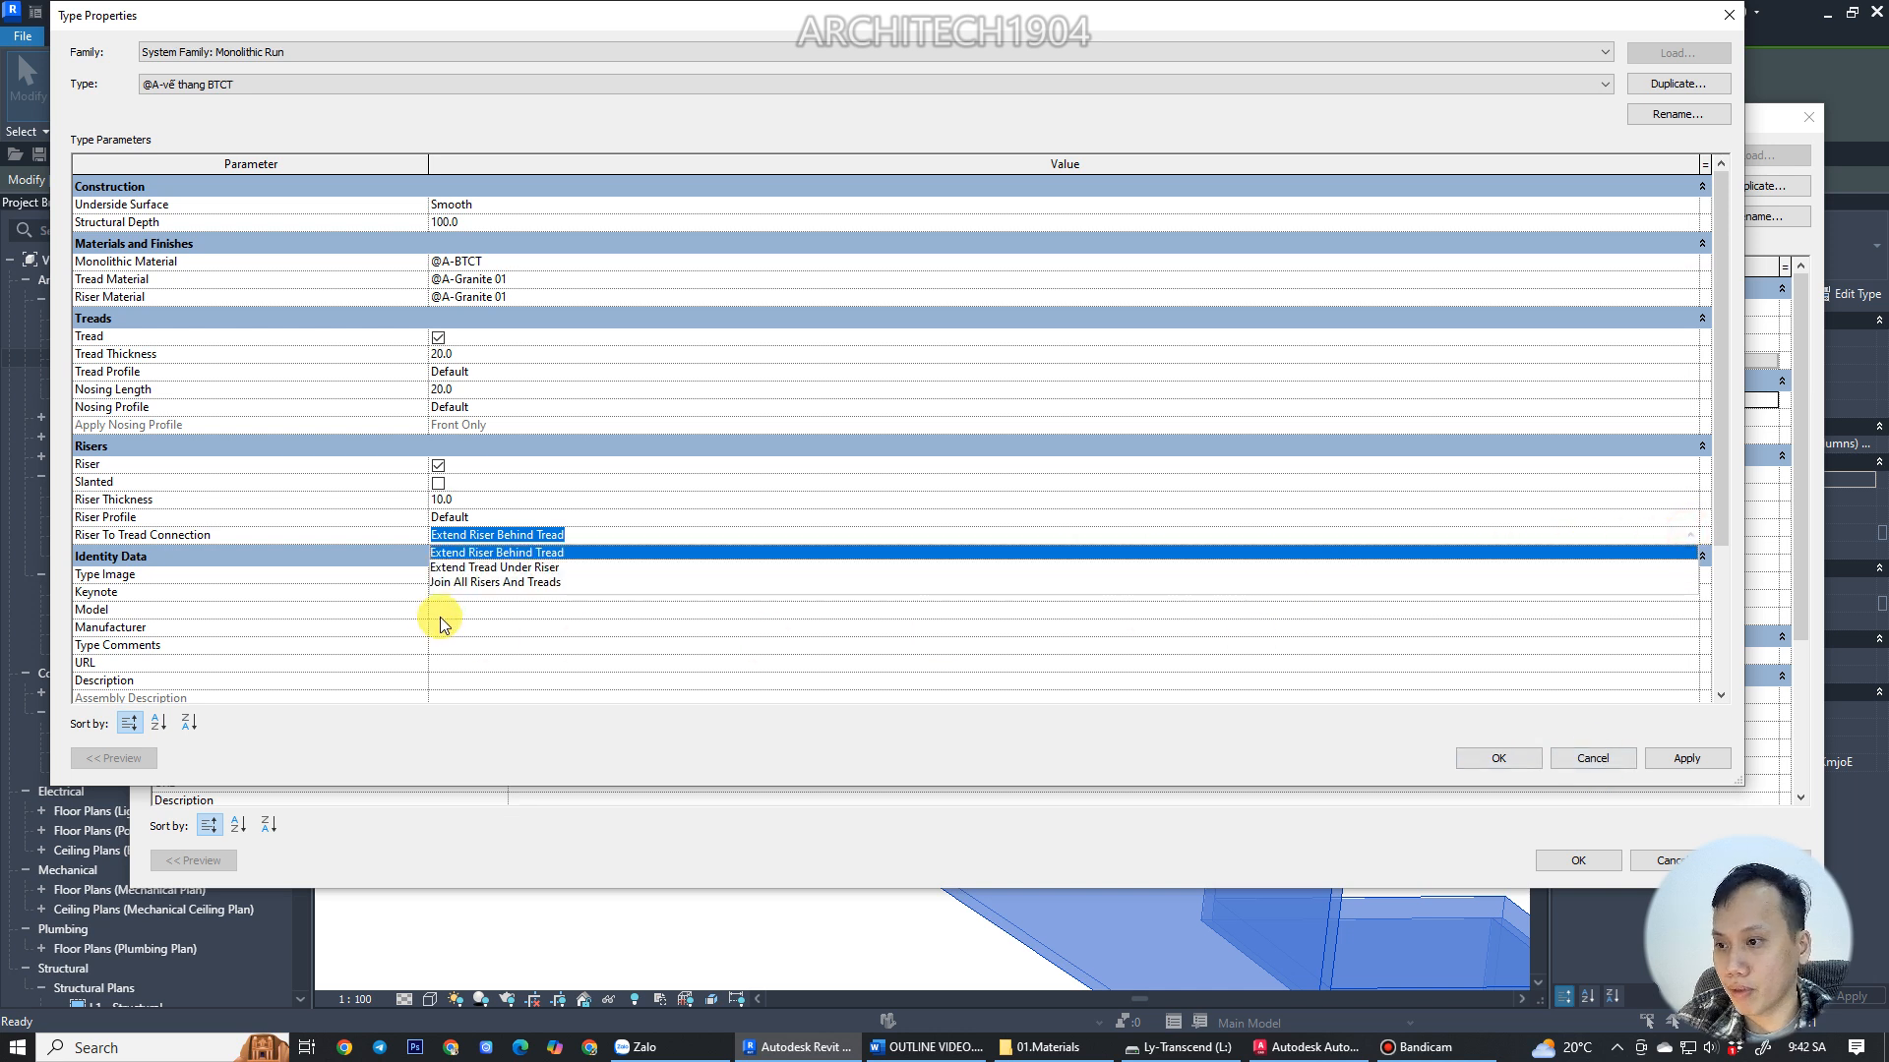
{"action": "left_click", "coordinate": [467, 568]}
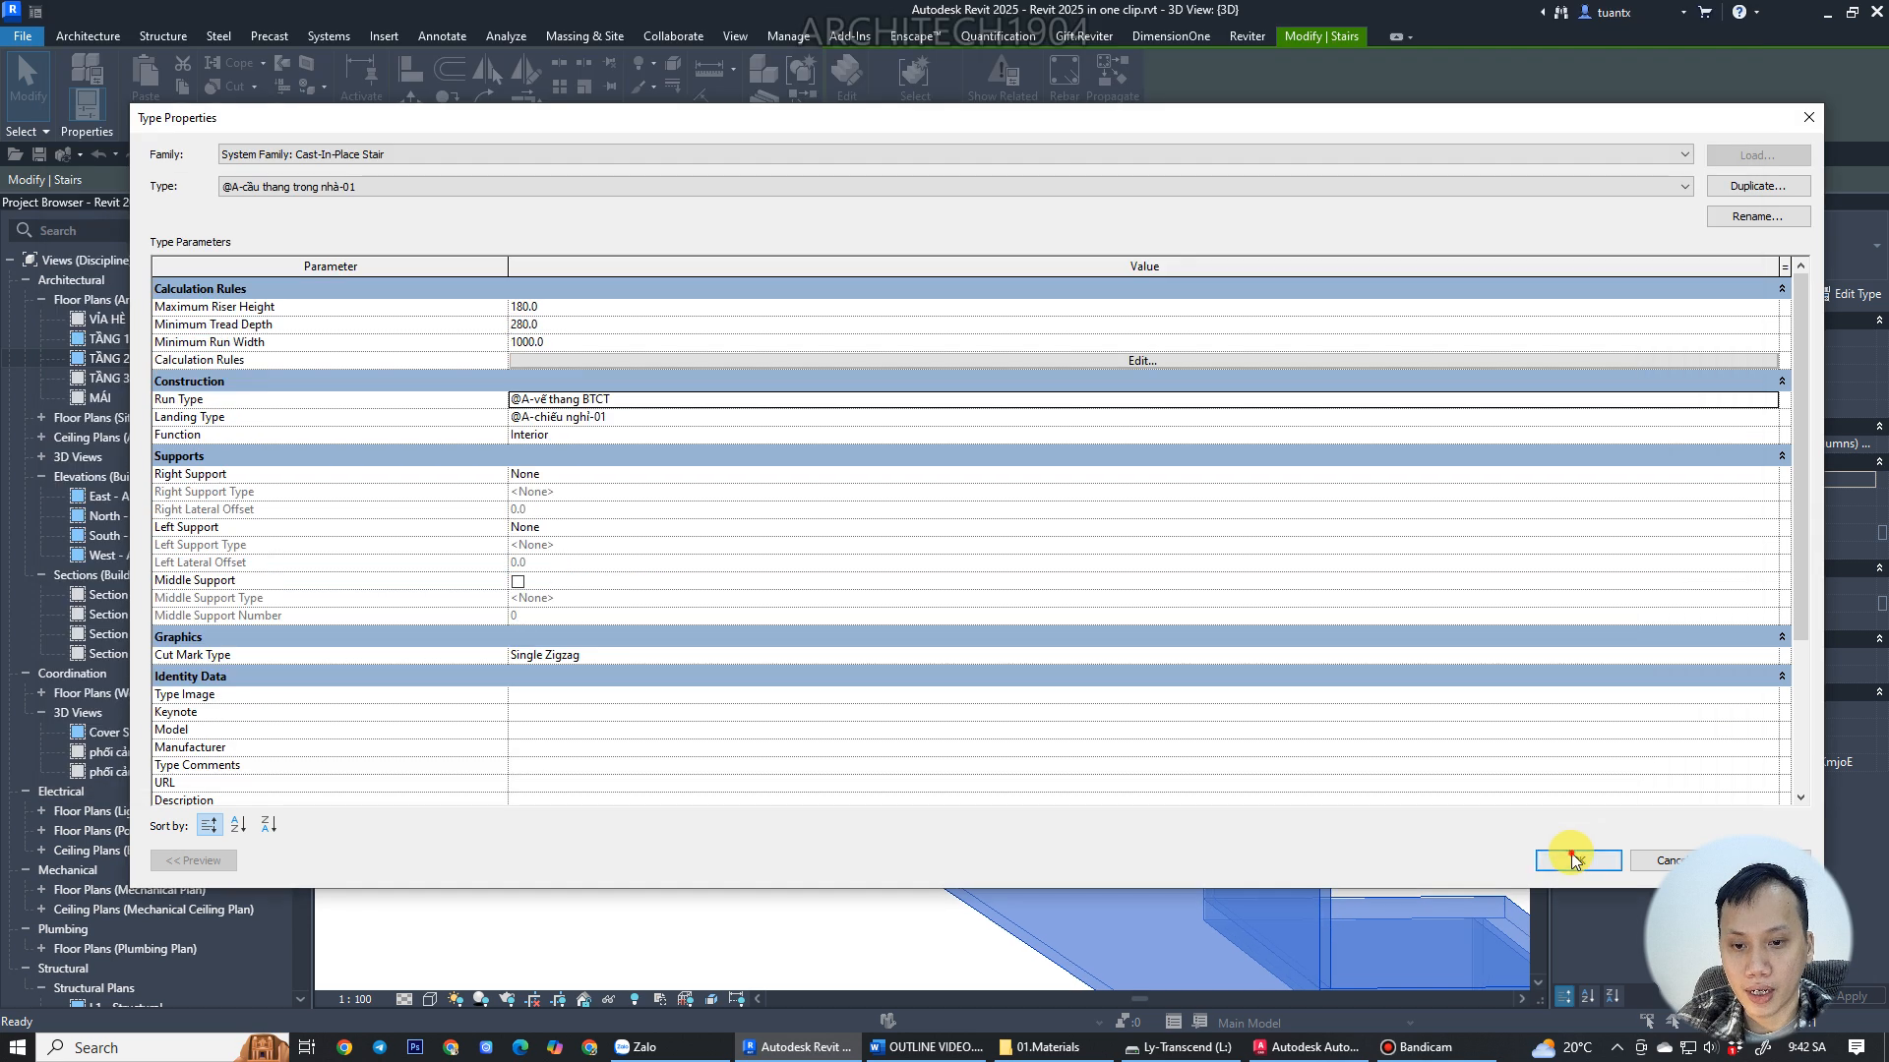
{"action": "left_click", "coordinate": [1572, 858]}
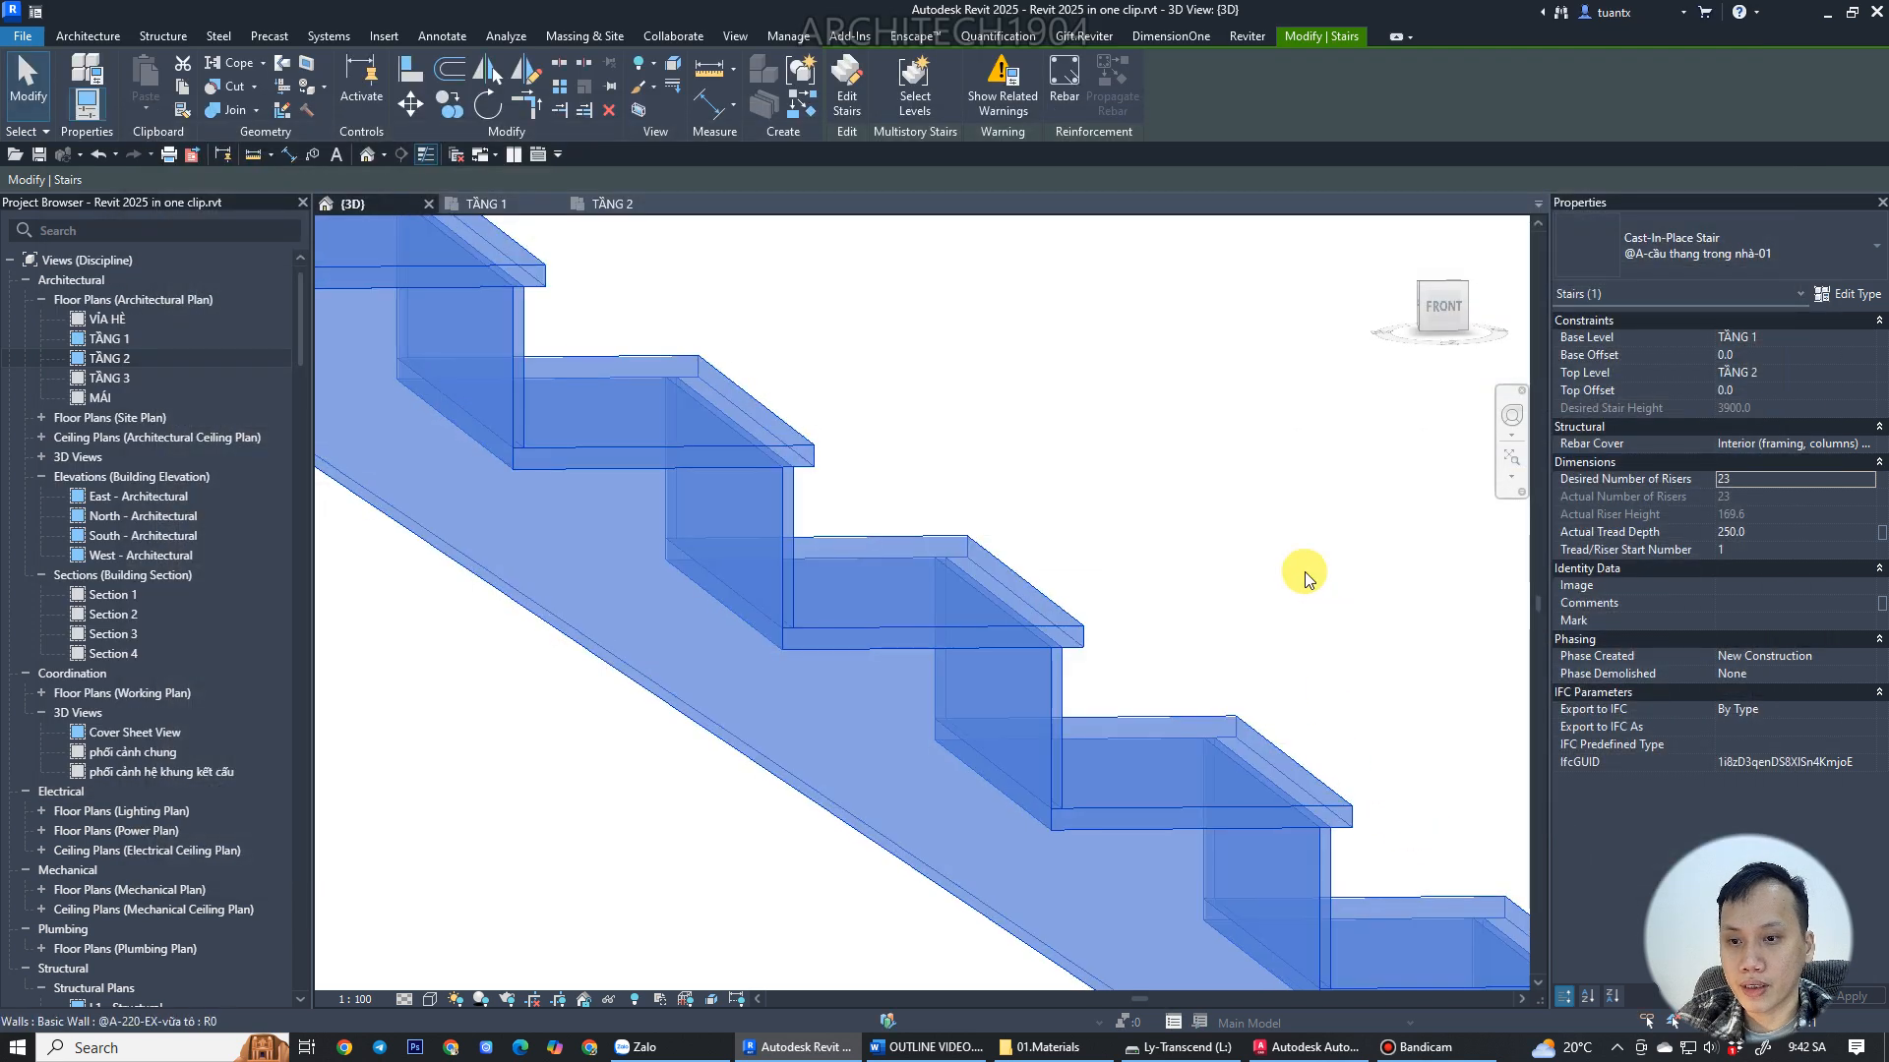
Open the Section 1 building section view to examine the stairs.
{"action": "left_click", "coordinate": [1304, 570]}
{"action": "middle_click_drag", "start_coordinate": [1229, 615], "coordinate": [1075, 552]}
{"action": "scroll", "coordinate": [1075, 552], "scroll_direction": "down", "scroll_amount": 1}
{"action": "scroll", "coordinate": [978, 602], "scroll_direction": "up", "scroll_amount": 2}
{"action": "middle_click_drag", "start_coordinate": [1003, 624], "coordinate": [561, 653], "text": "shift"}
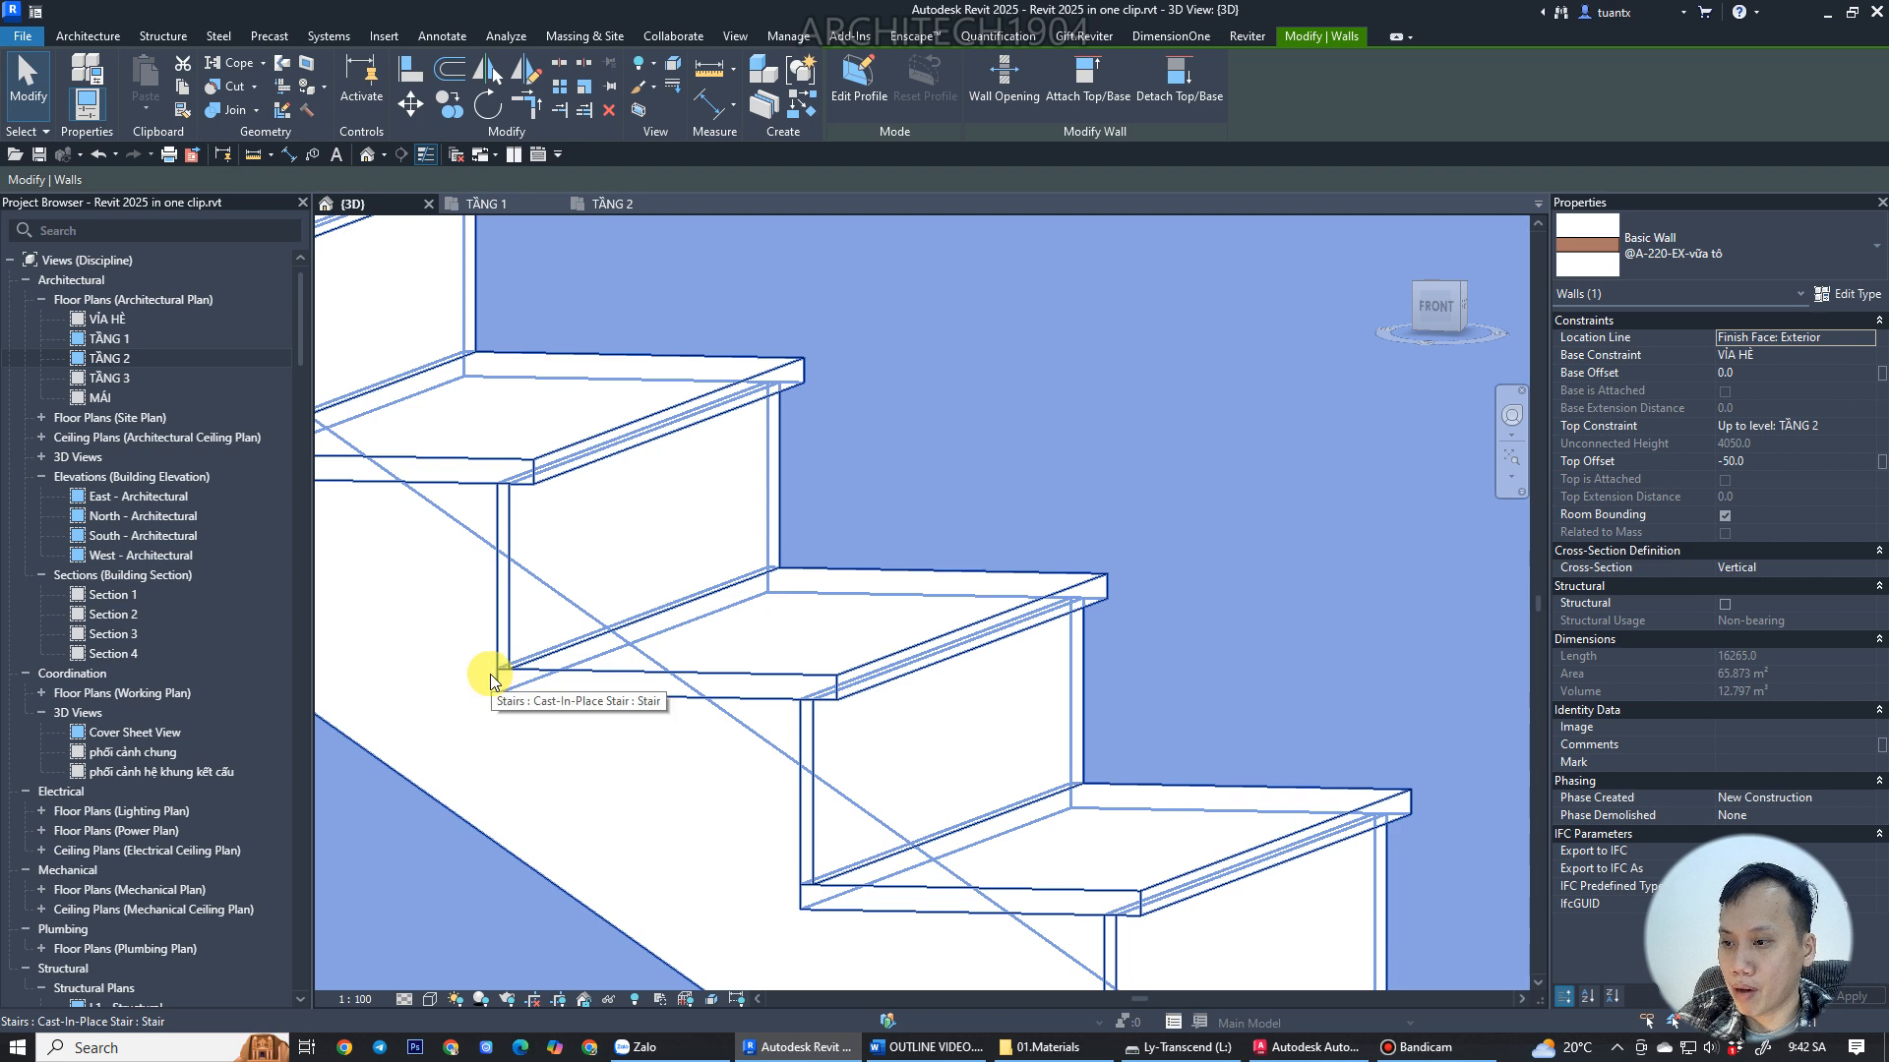
{"action": "scroll", "coordinate": [515, 533], "scroll_direction": "down", "scroll_amount": 4}
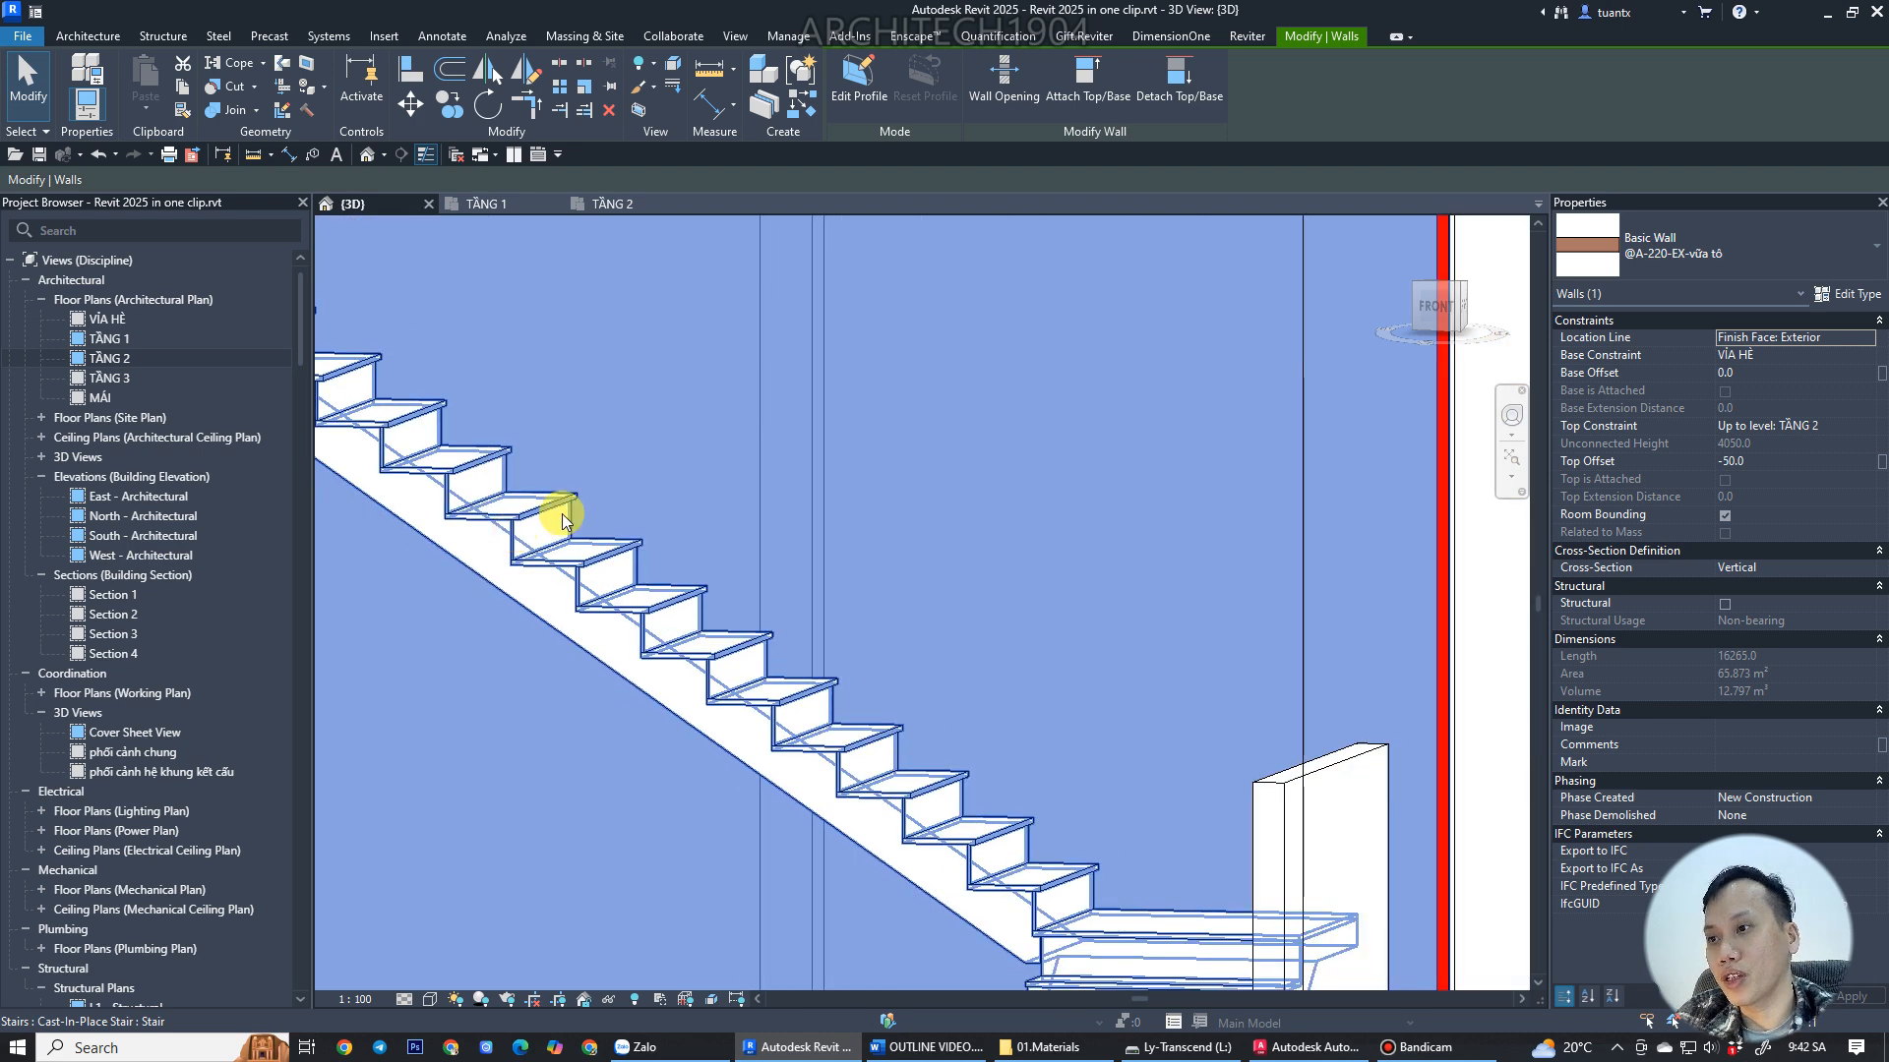
{"action": "left_click", "coordinate": [106, 379]}
{"action": "left_click", "coordinate": [128, 555]}
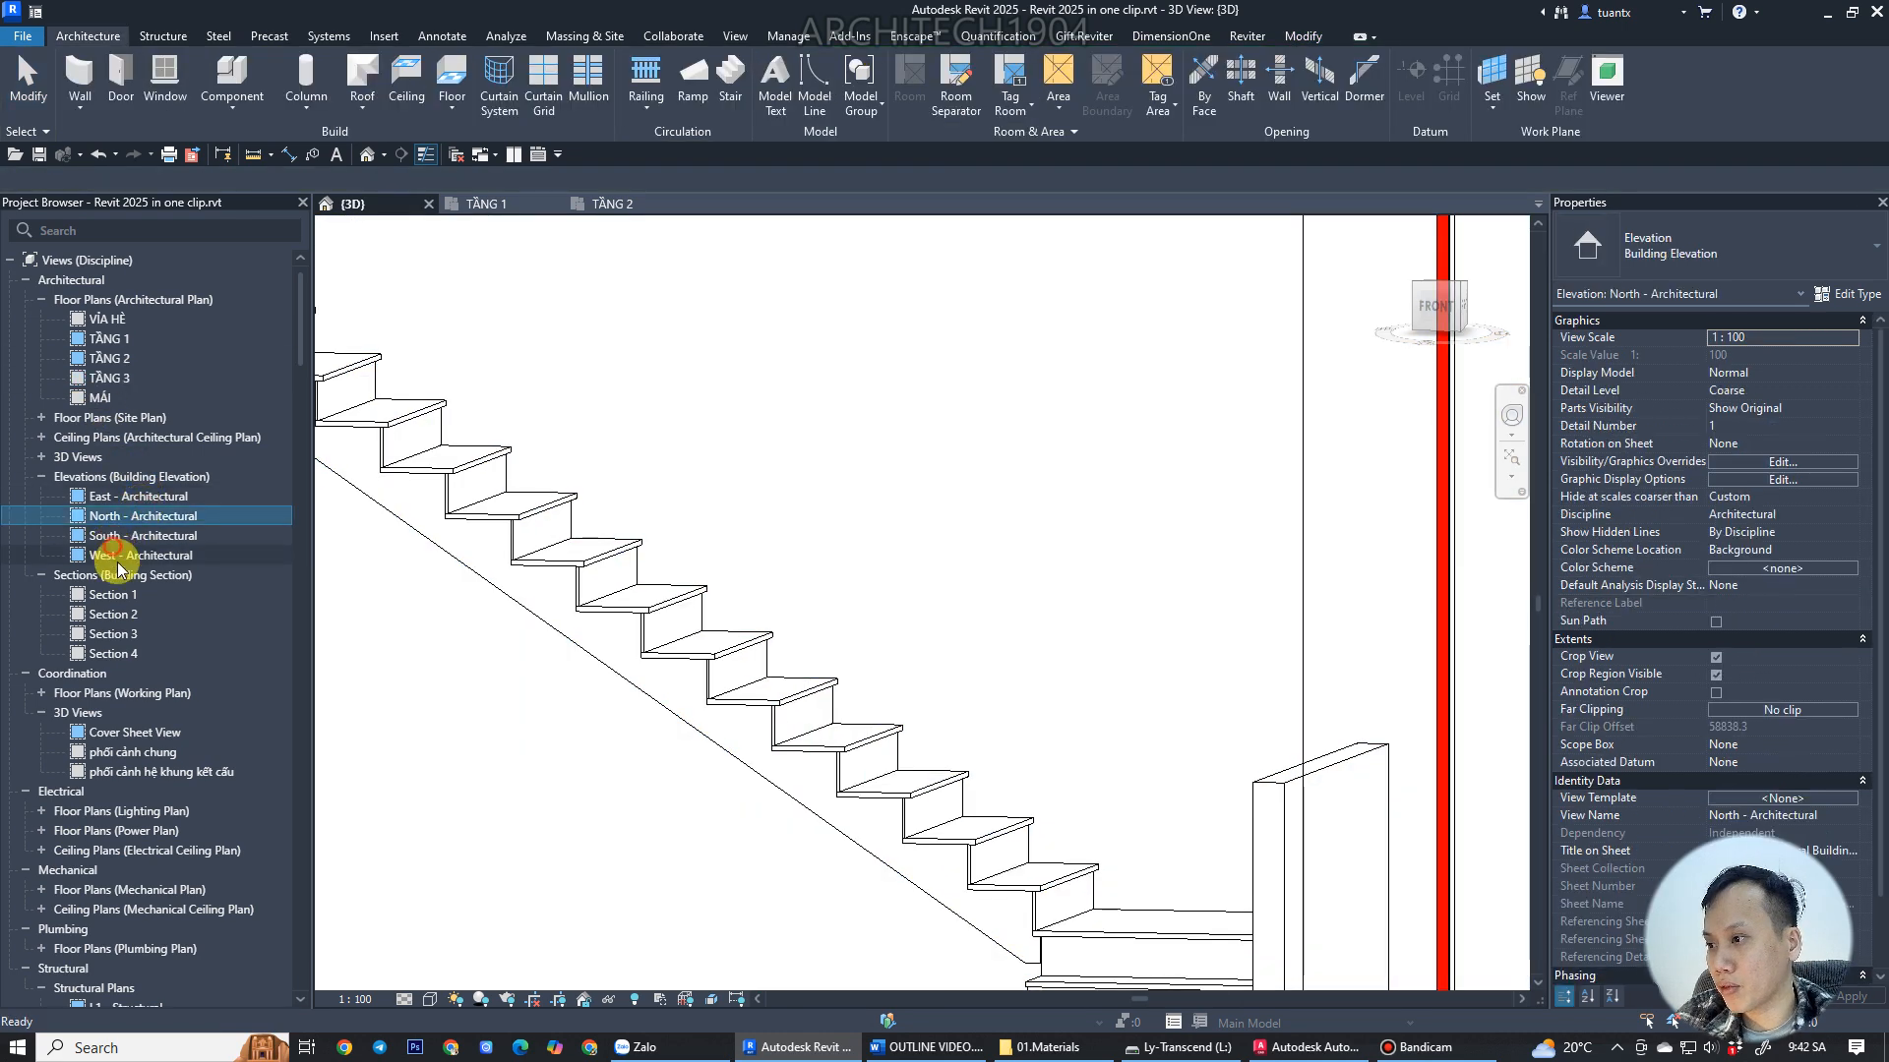
{"action": "double_click", "coordinate": [103, 598]}
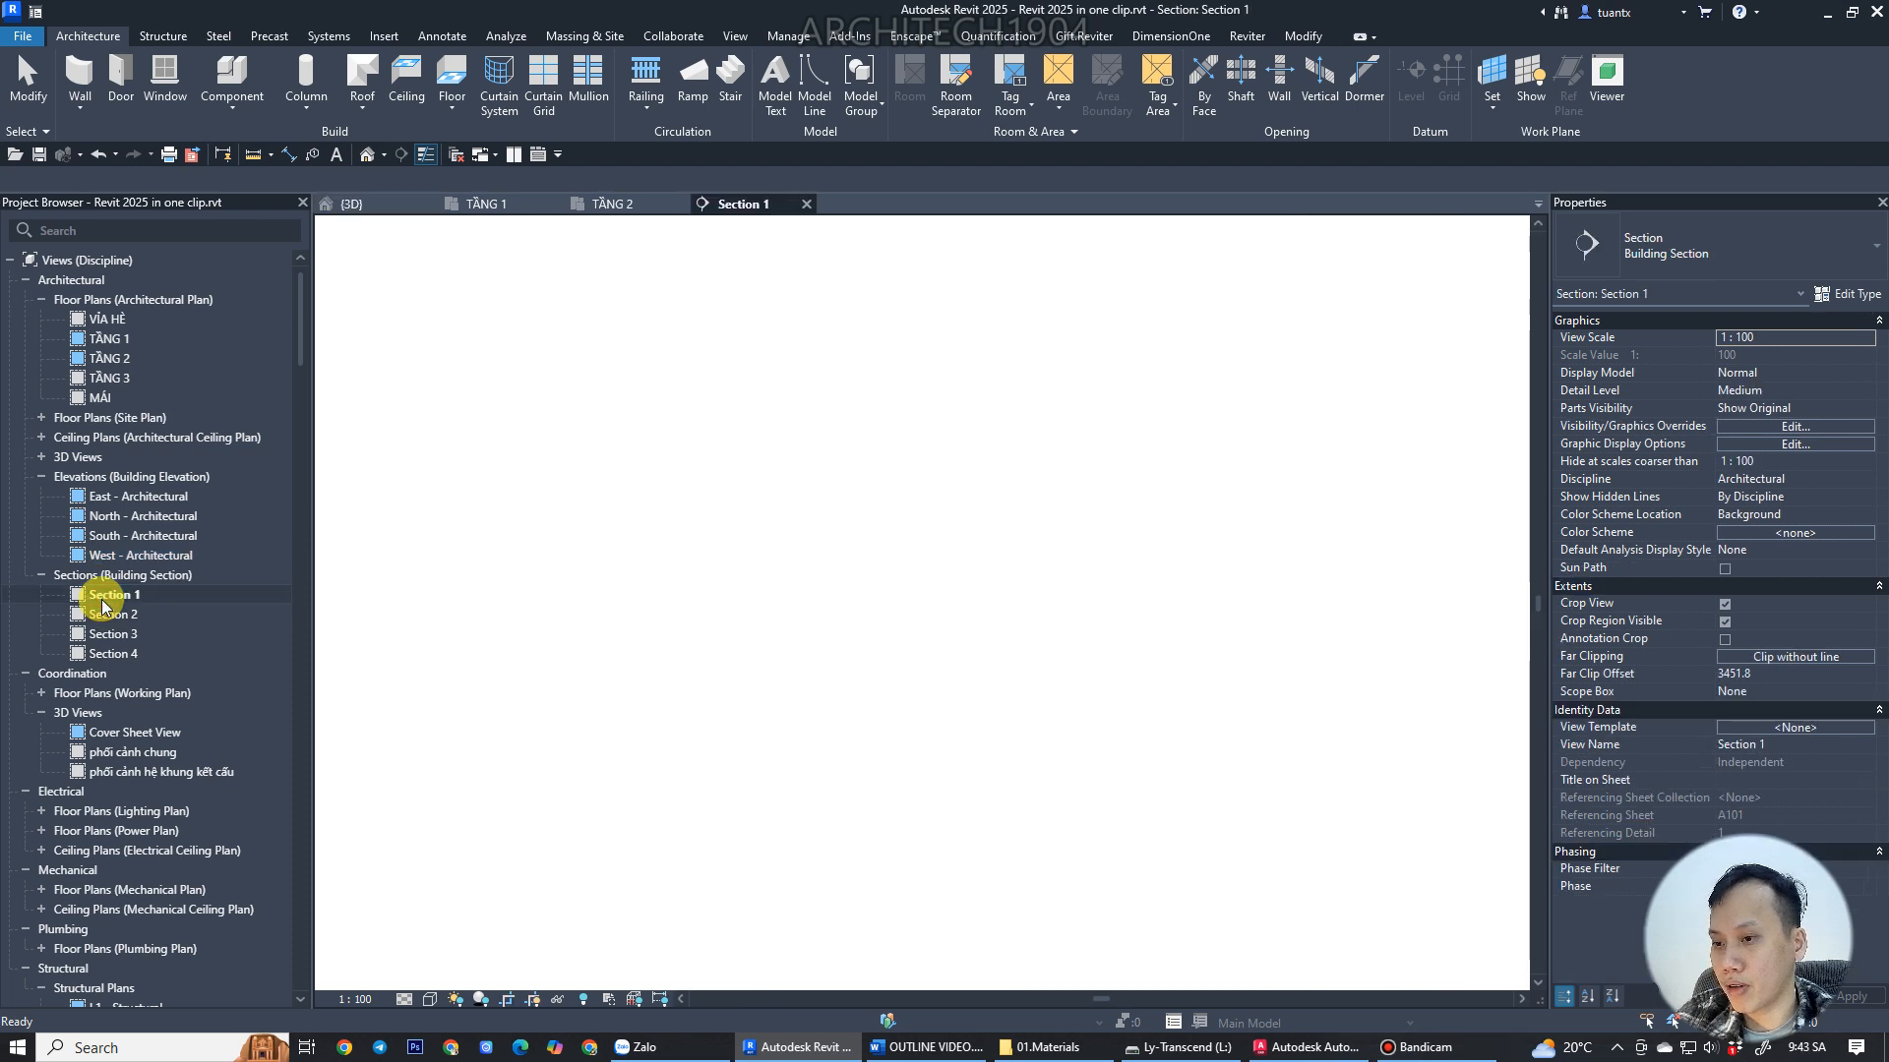
Change the TẦNG 2 stair's type to Assembled Stair 190mm max riser 250mm going.
{"action": "left_click", "coordinate": [801, 602]}
{"action": "middle_click_drag", "start_coordinate": [908, 737], "coordinate": [821, 578]}
{"action": "scroll", "coordinate": [900, 619], "scroll_direction": "down", "scroll_amount": 1}
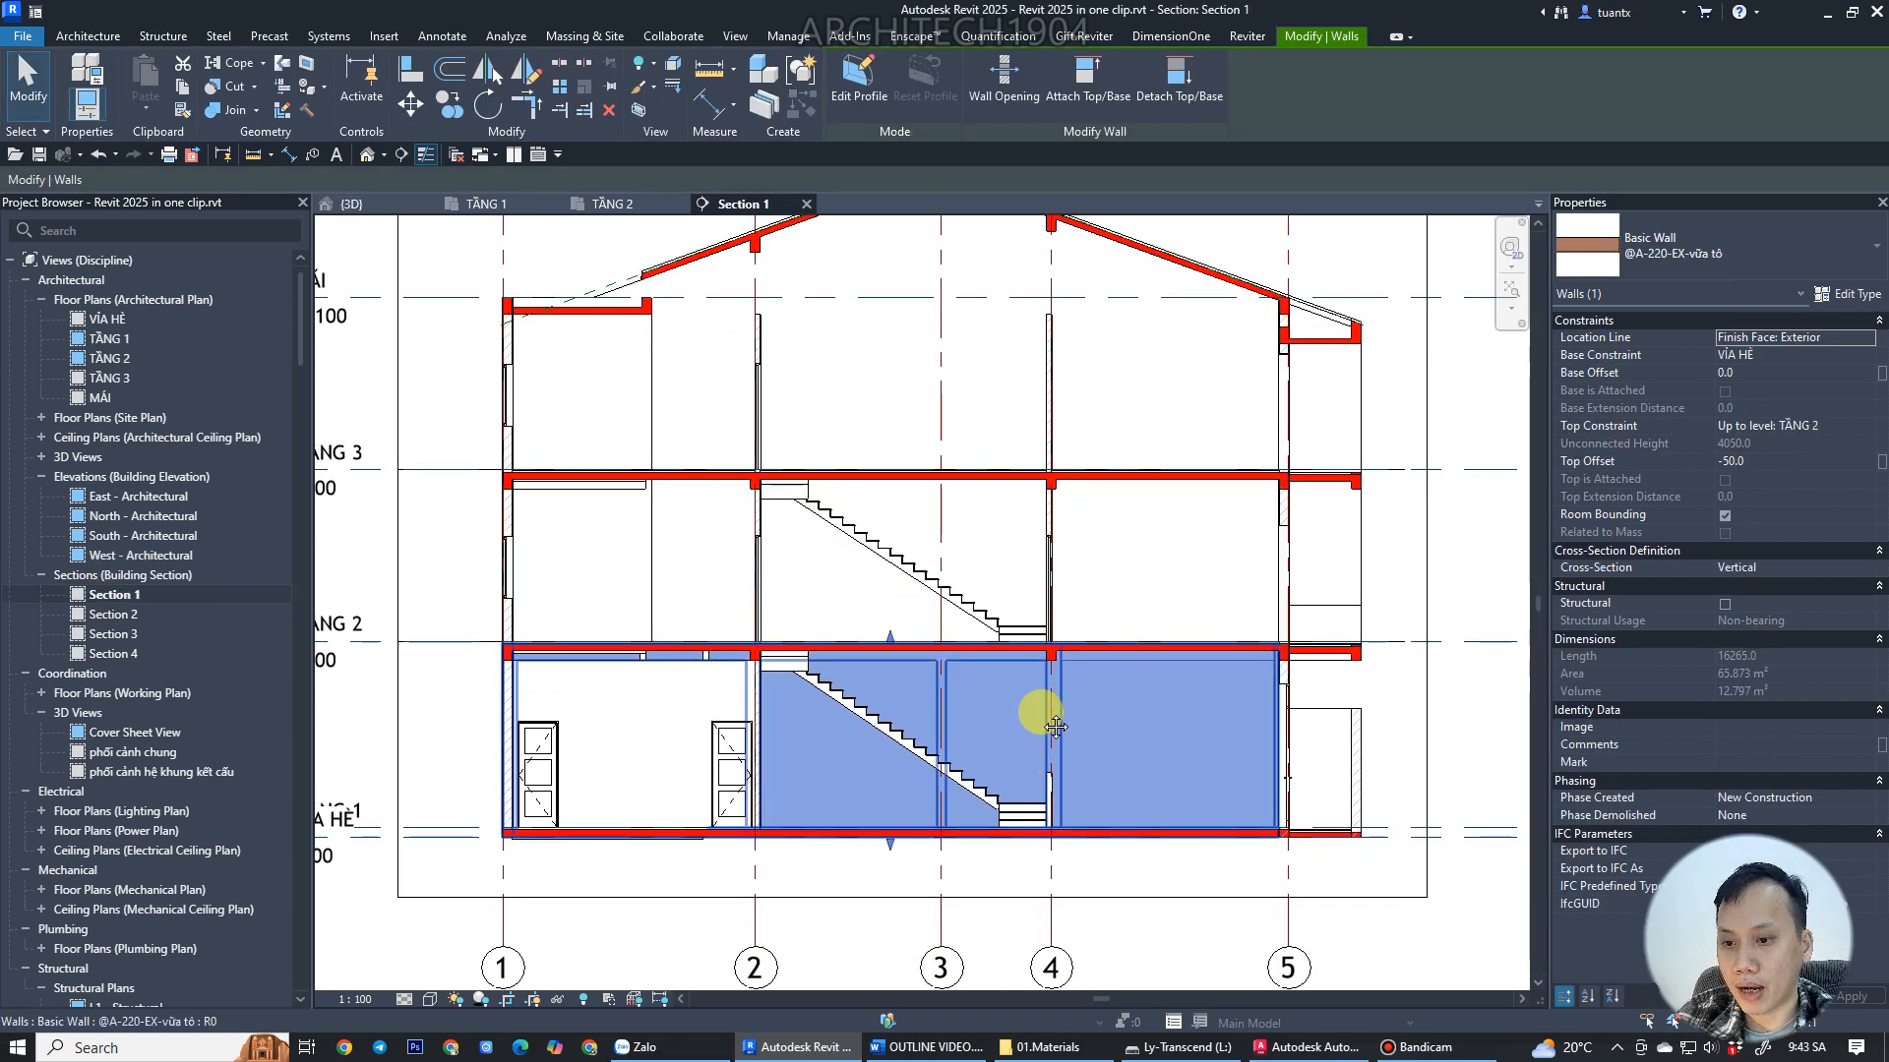
{"action": "middle_click_drag", "start_coordinate": [1080, 737], "coordinate": [961, 662]}
{"action": "left_click", "coordinate": [1423, 654]}
{"action": "scroll", "coordinate": [655, 487], "scroll_direction": "up", "scroll_amount": 2}
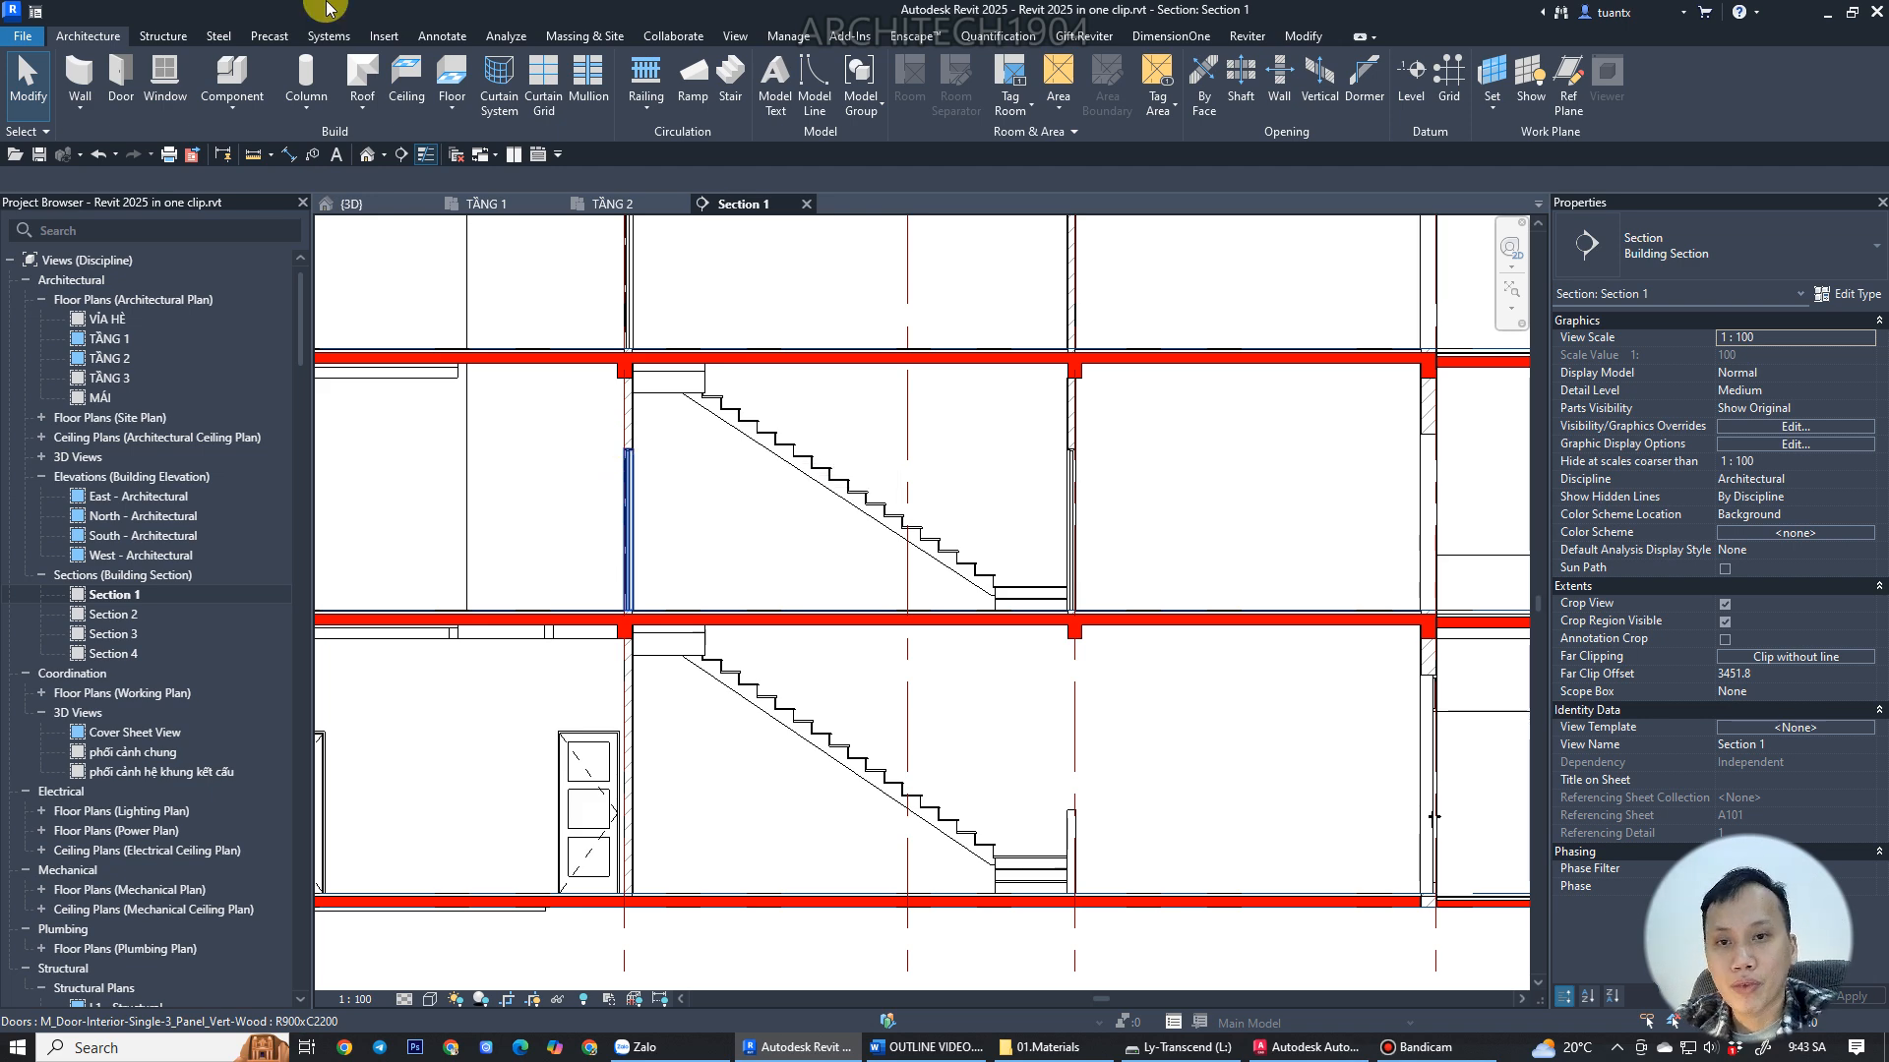
{"action": "left_click", "coordinate": [780, 431]}
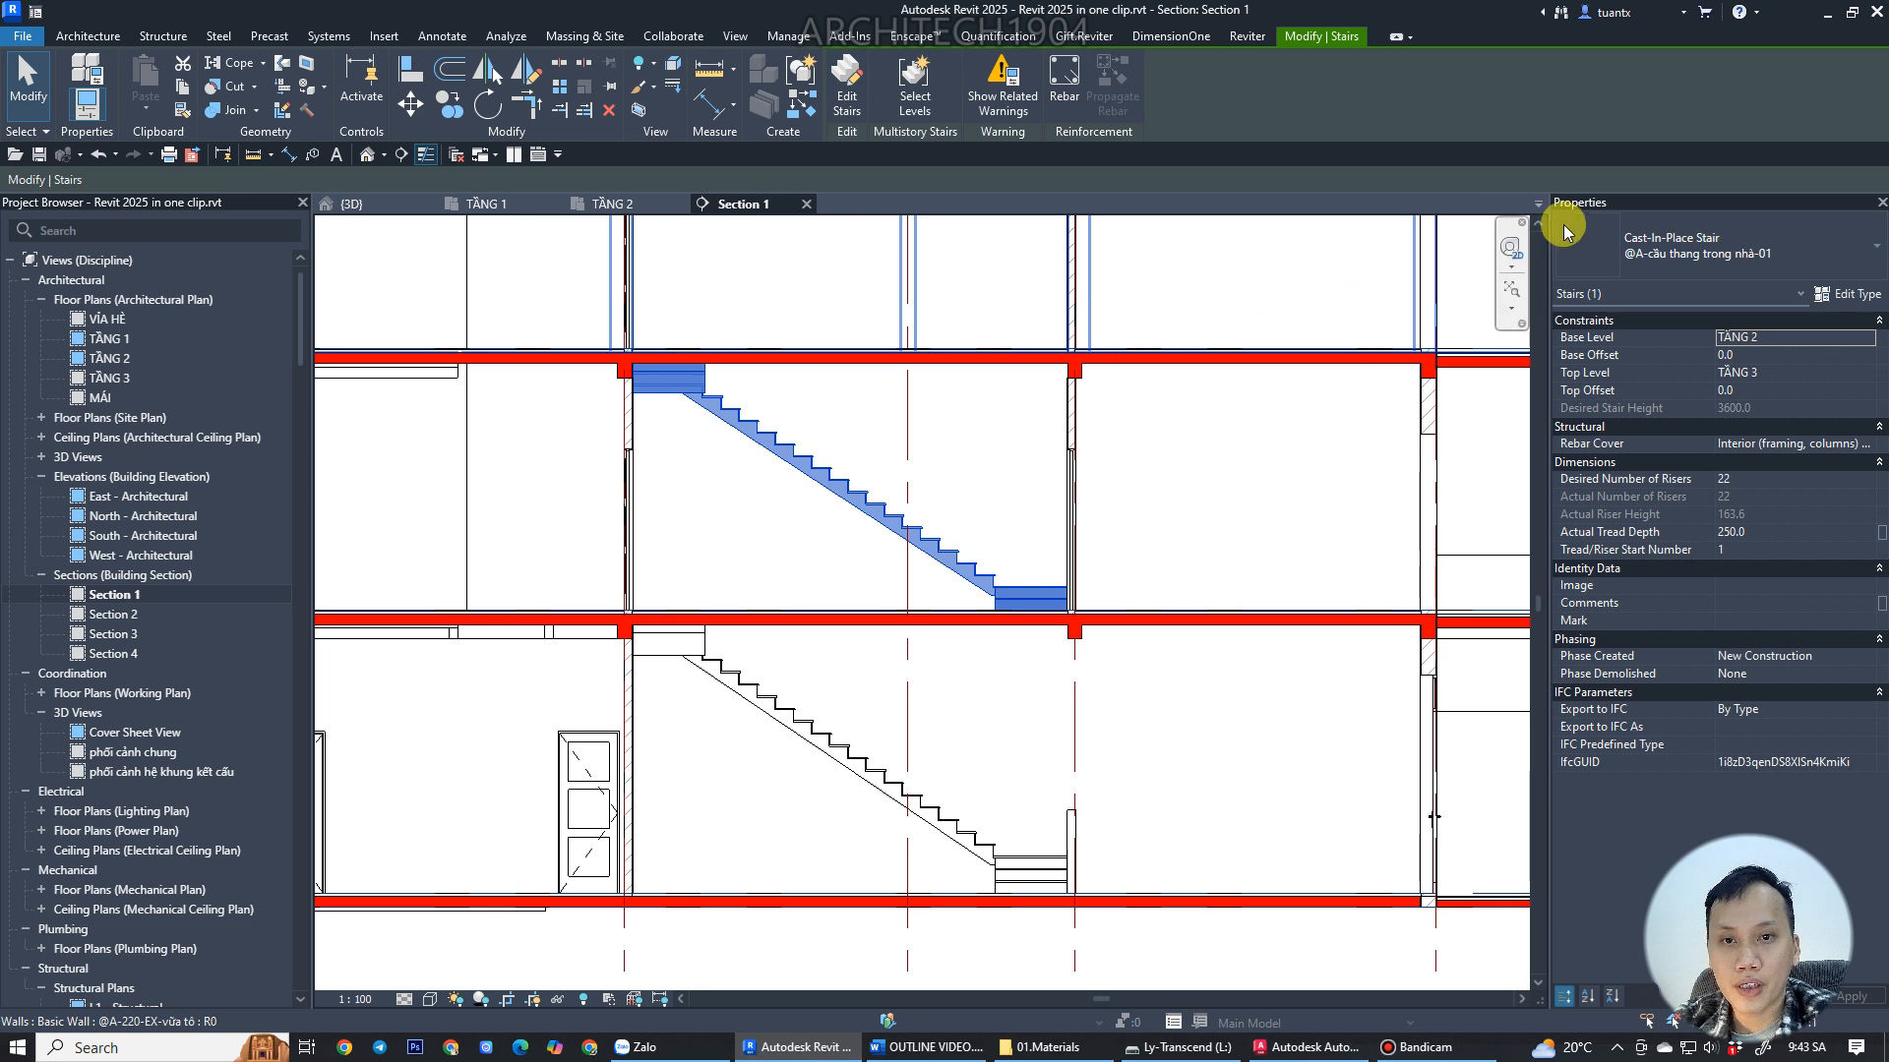
{"action": "left_click", "coordinate": [1685, 251]}
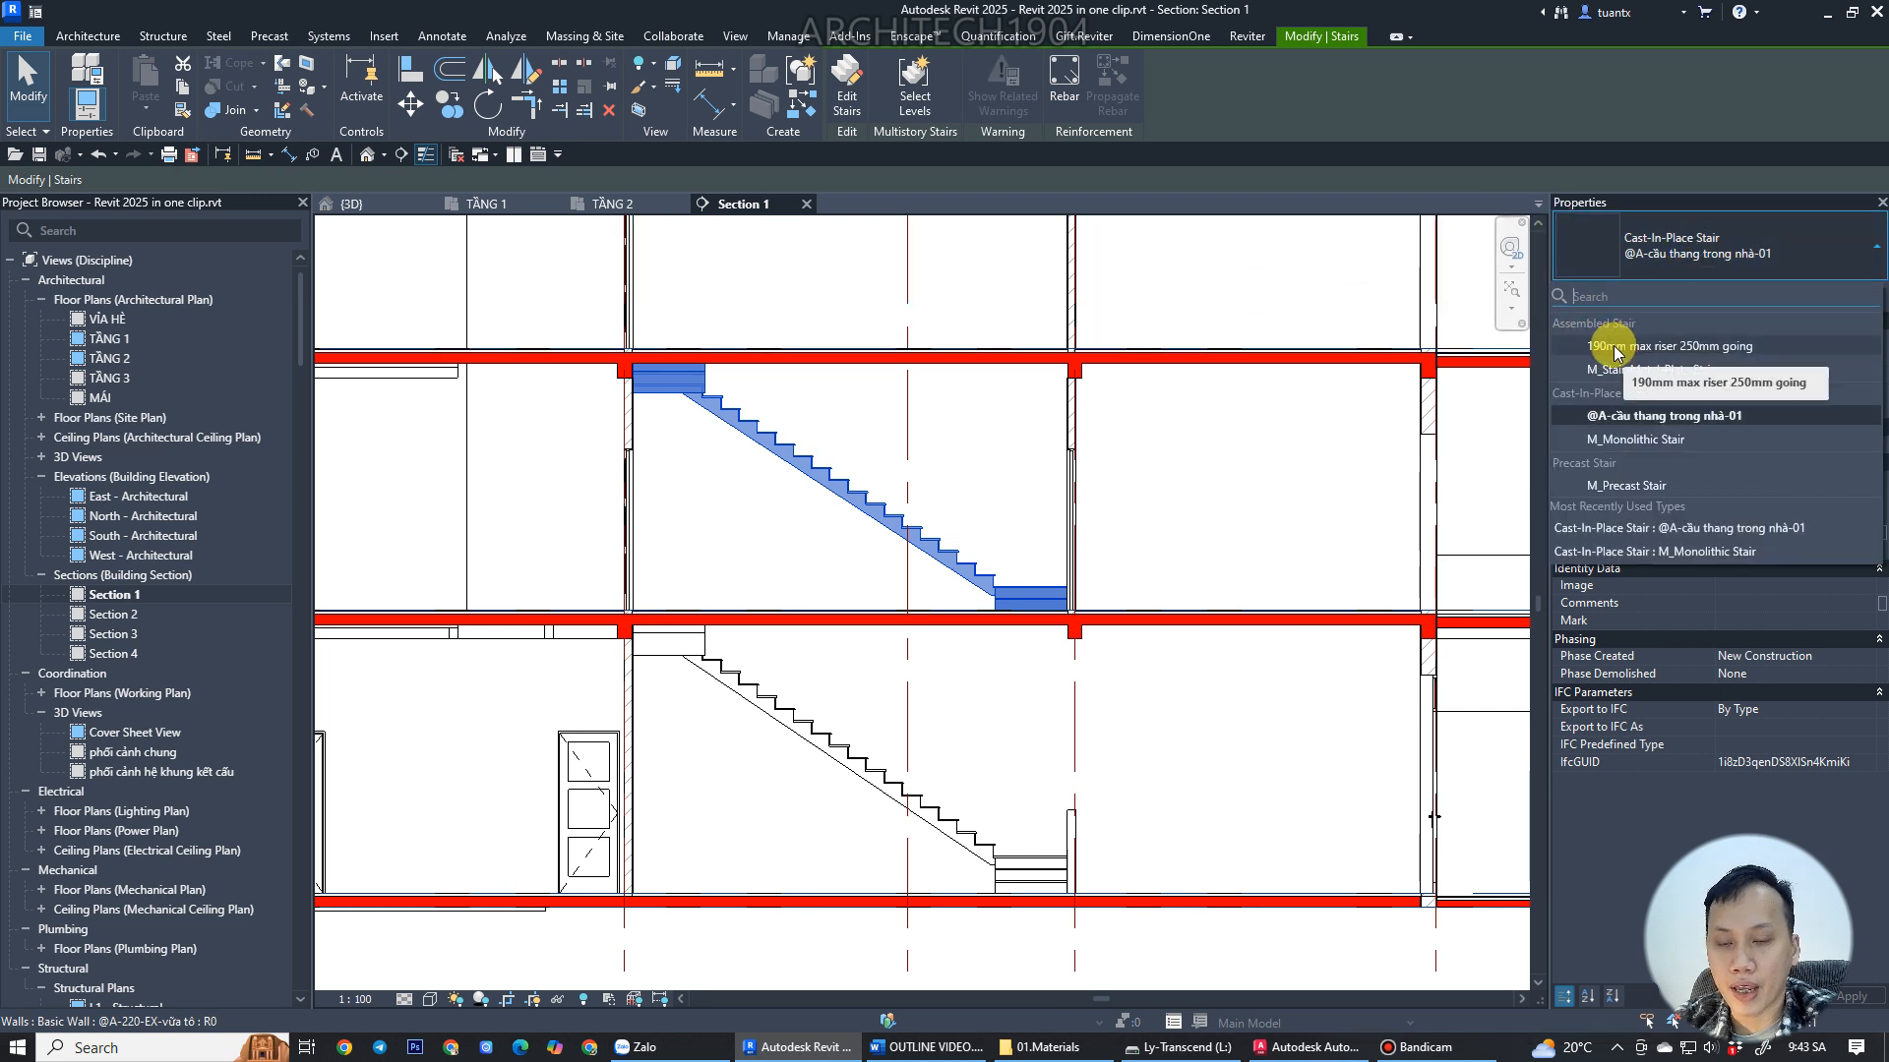
{"action": "left_click", "coordinate": [1657, 347]}
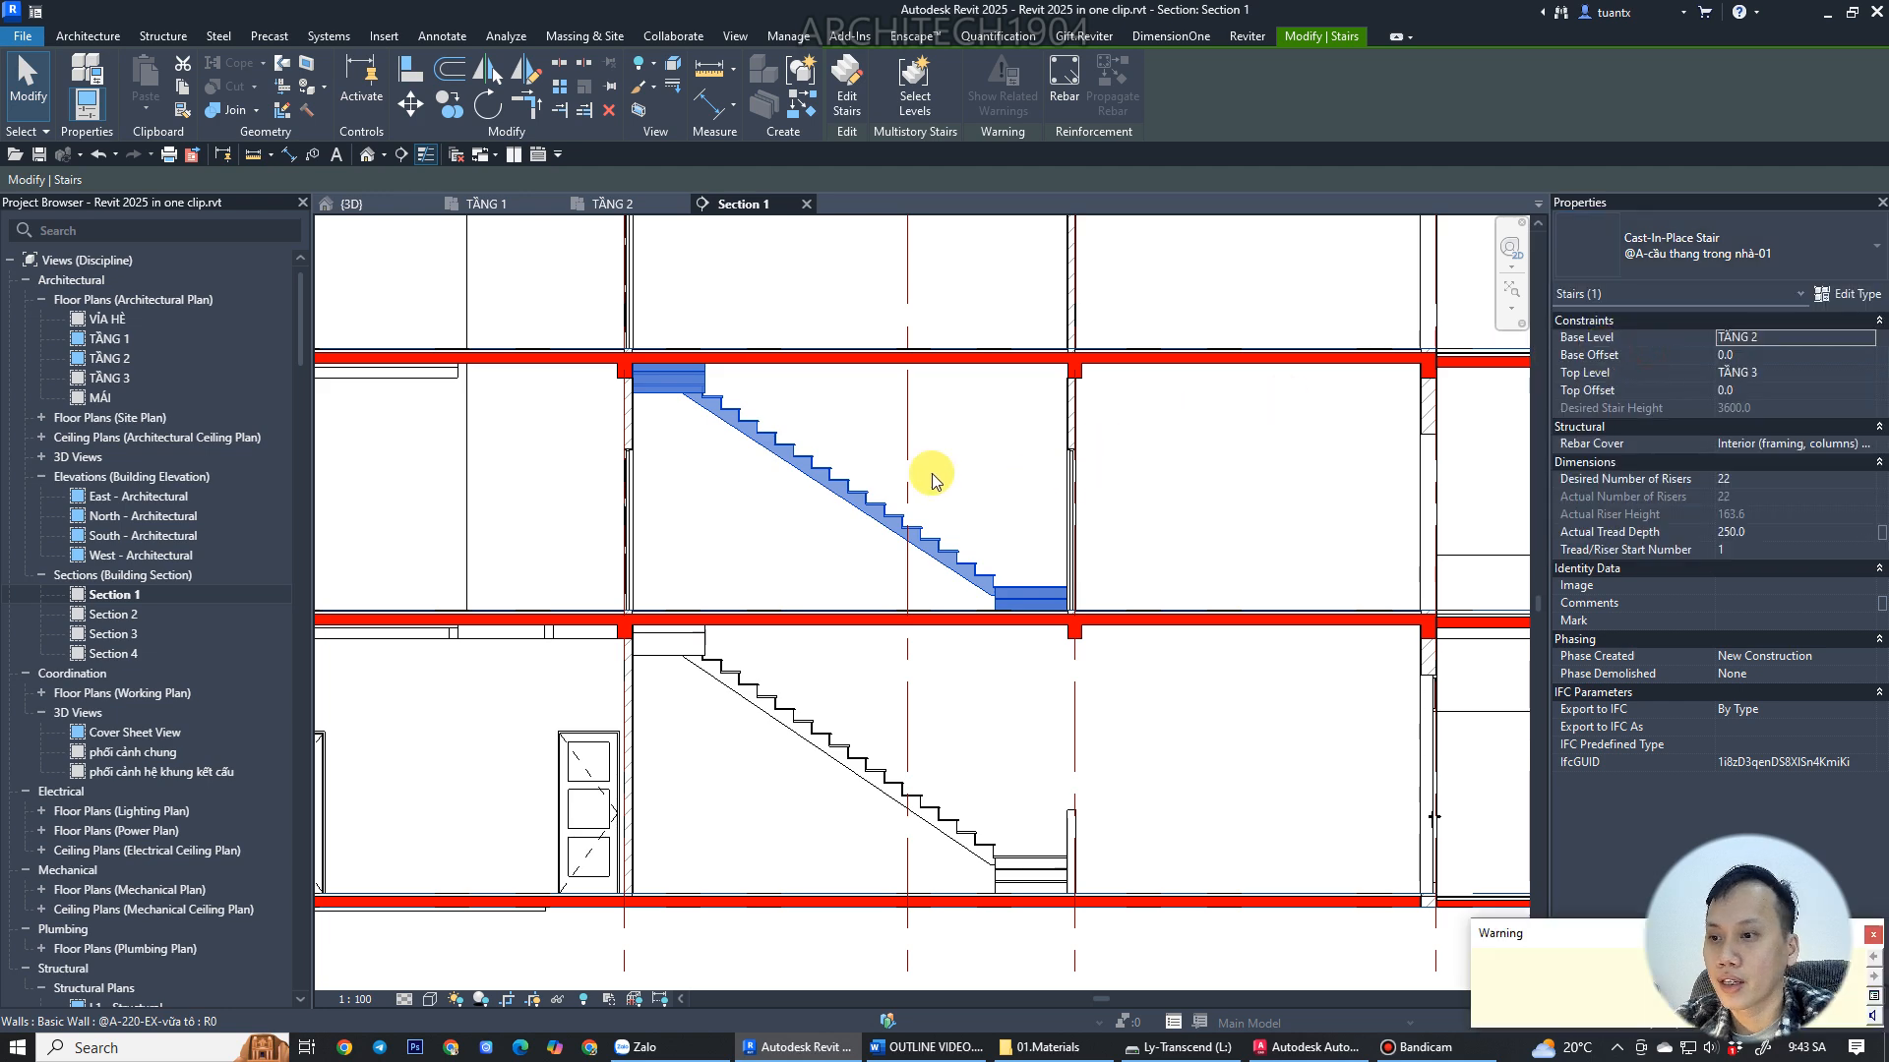
Inspect the retyped upper stair in the section view.
{"action": "scroll", "coordinate": [735, 412], "scroll_direction": "up", "scroll_amount": 5}
{"action": "scroll", "coordinate": [674, 363], "scroll_direction": "down", "scroll_amount": 3}
{"action": "middle_click_drag", "start_coordinate": [675, 363], "coordinate": [690, 403]}
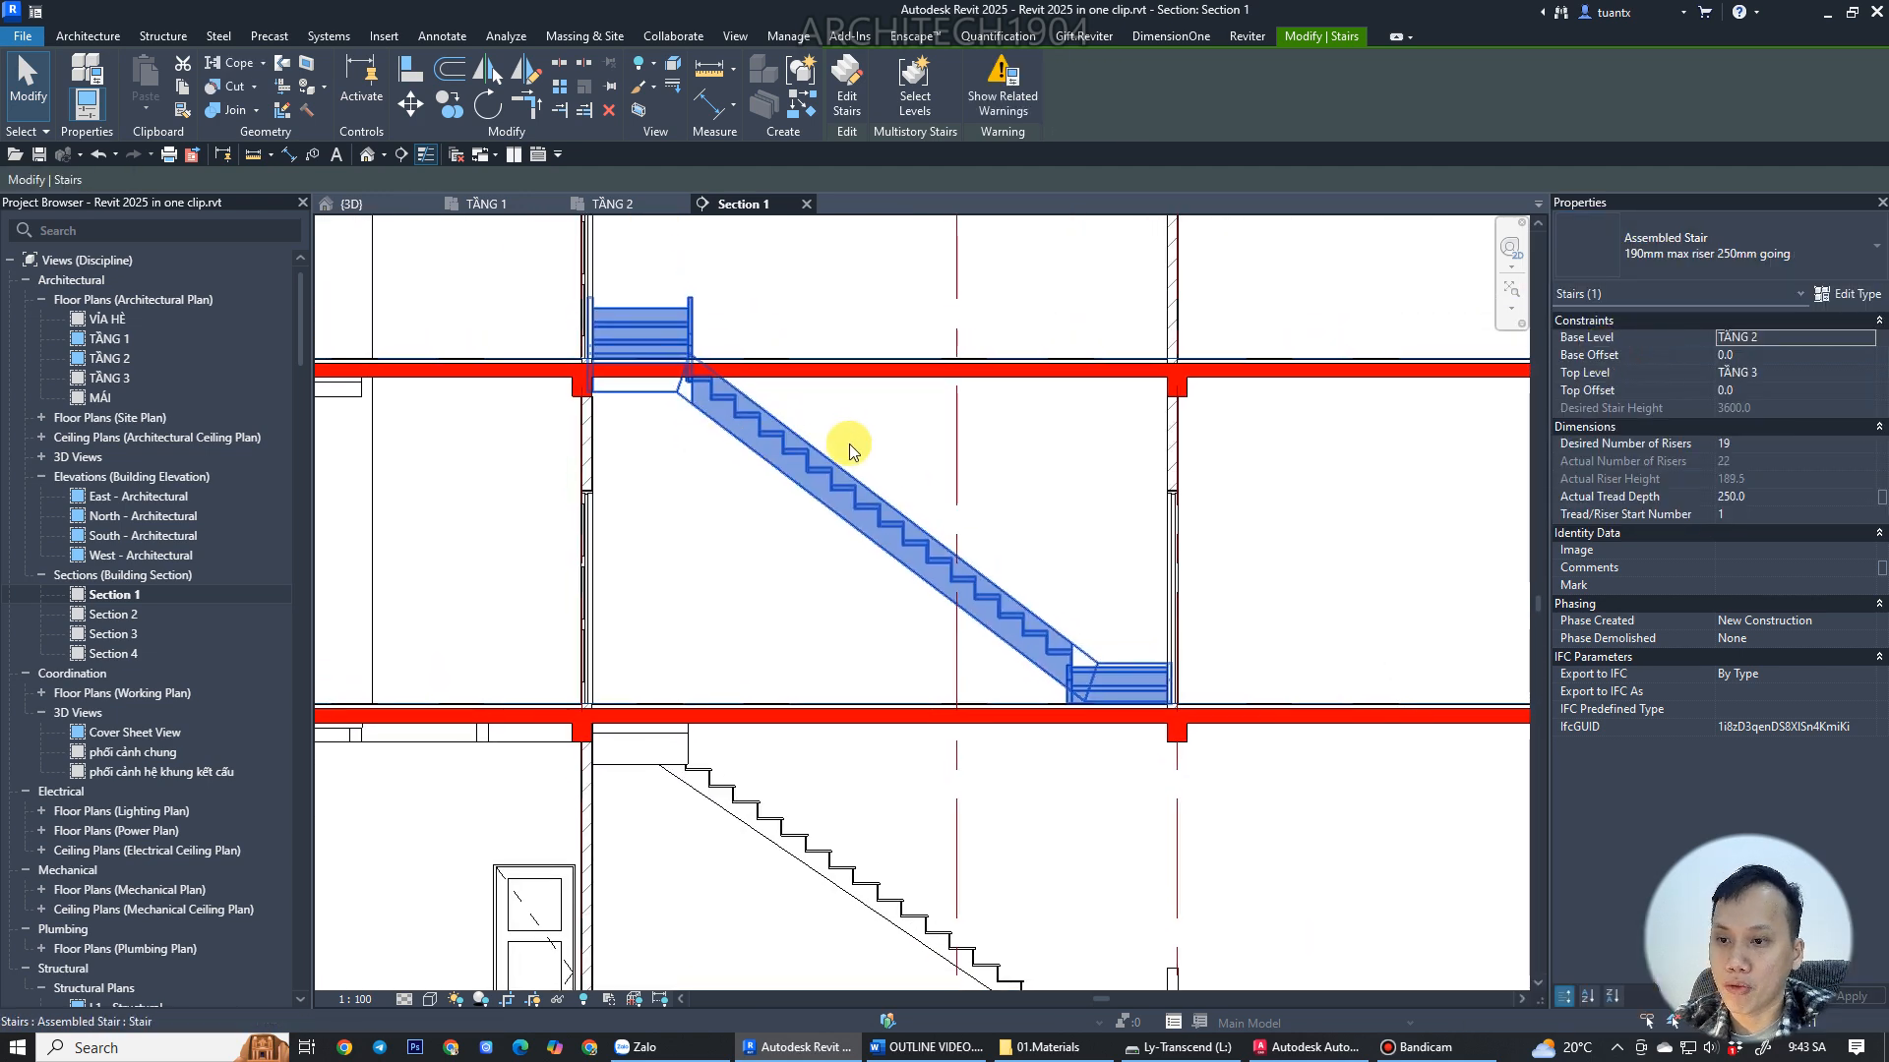
{"action": "scroll", "coordinate": [855, 453], "scroll_direction": "down", "scroll_amount": 1}
{"action": "mouse_move", "coordinate": [854, 522]}
{"action": "middle_mouse_down"}
{"action": "mouse_move", "coordinate": [839, 548]}
{"action": "mouse_move", "coordinate": [868, 510]}
{"action": "mouse_move", "coordinate": [882, 523]}
{"action": "middle_mouse_up"}
{"action": "scroll", "coordinate": [775, 422], "scroll_direction": "up", "scroll_amount": 2}
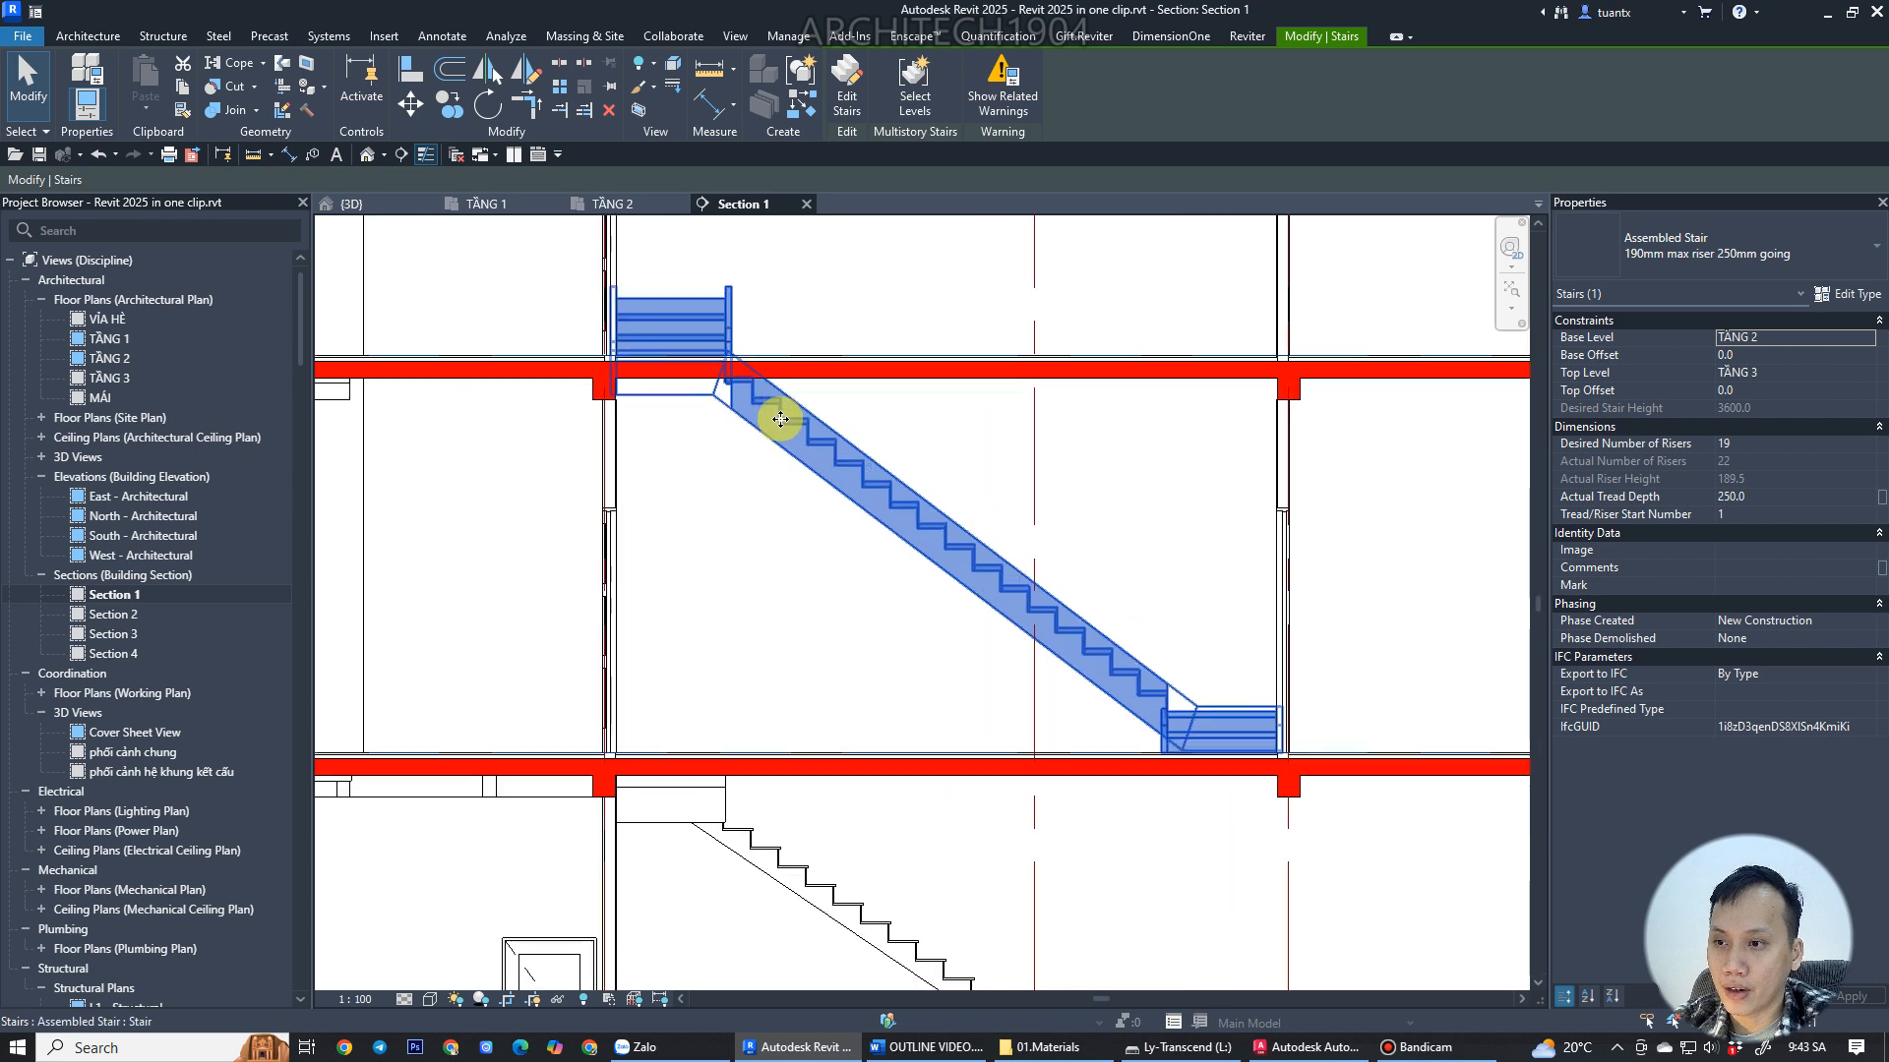
{"action": "left_click", "coordinate": [771, 493]}
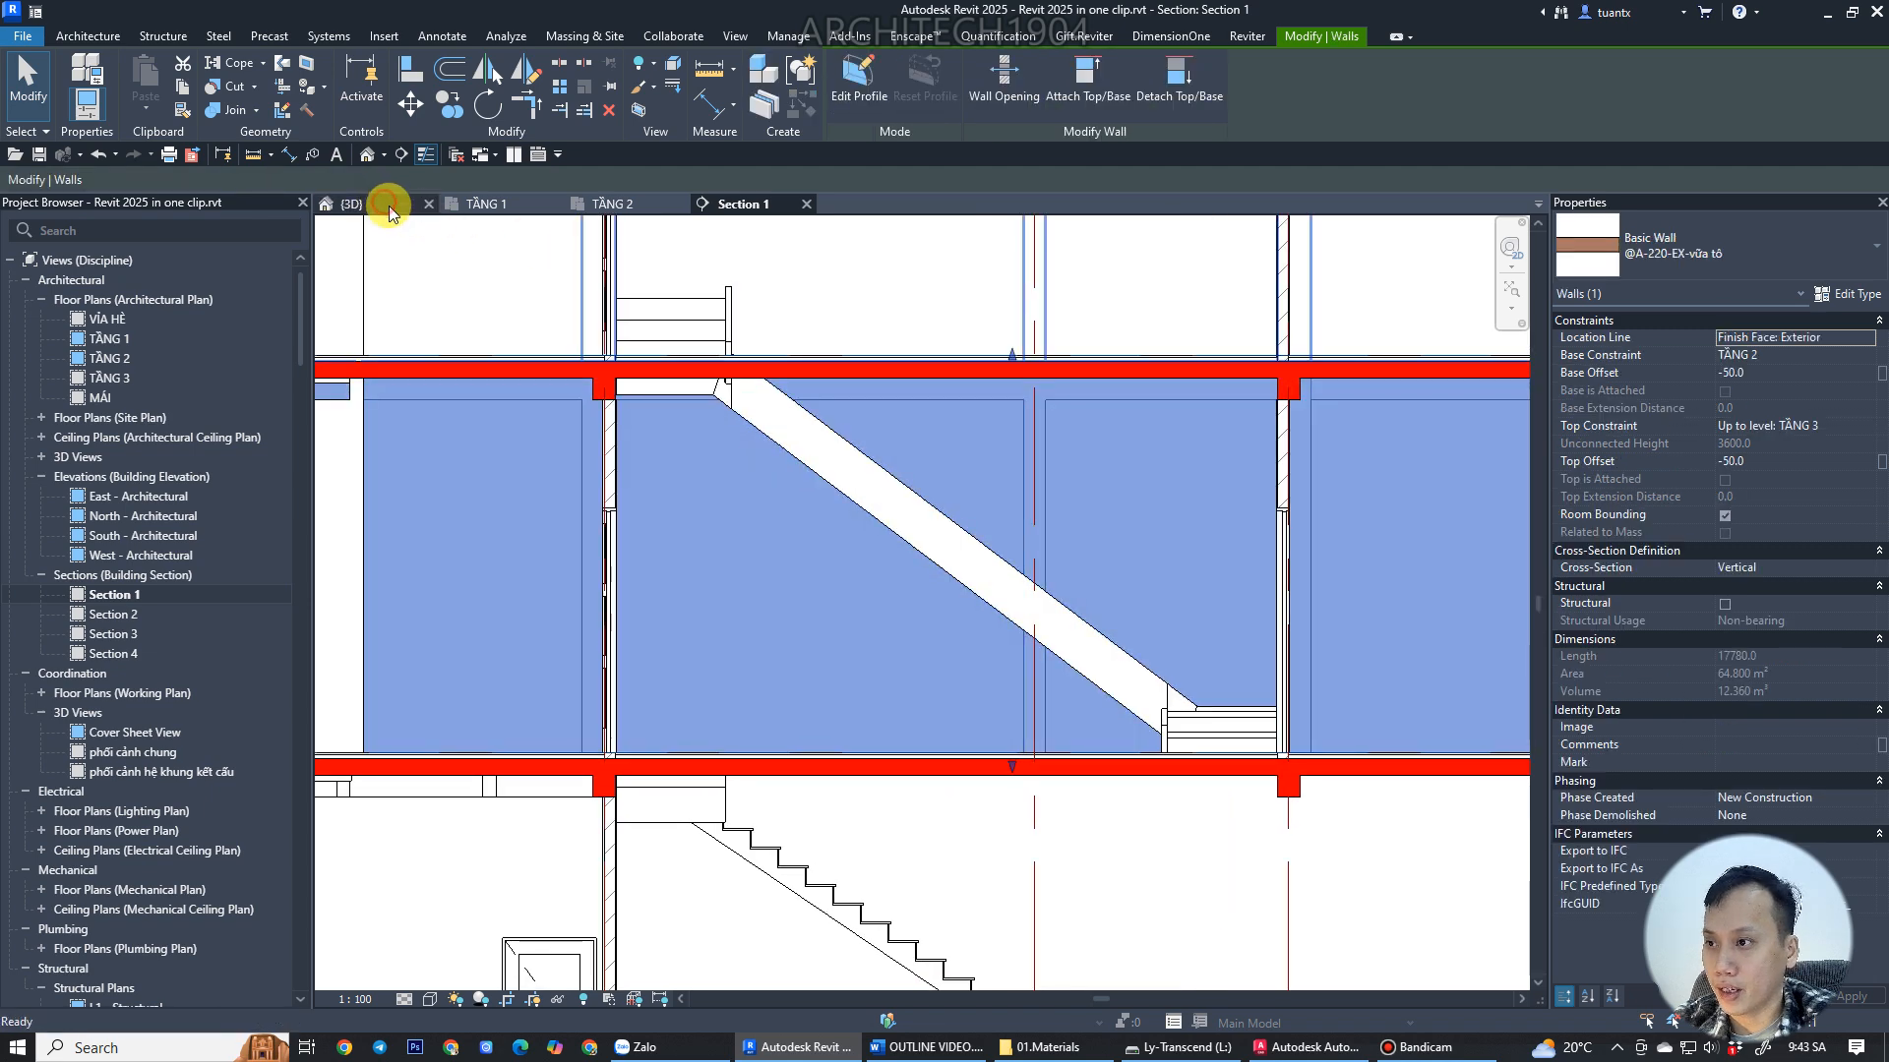
Switch to the 3D view, select the TẦNG 2 stair and set its desired number of risers to 22.
{"action": "left_click", "coordinate": [389, 211]}
{"action": "scroll", "coordinate": [784, 581], "scroll_direction": "down", "scroll_amount": 5}
{"action": "middle_click_drag", "start_coordinate": [861, 757], "coordinate": [906, 506], "text": "shift"}
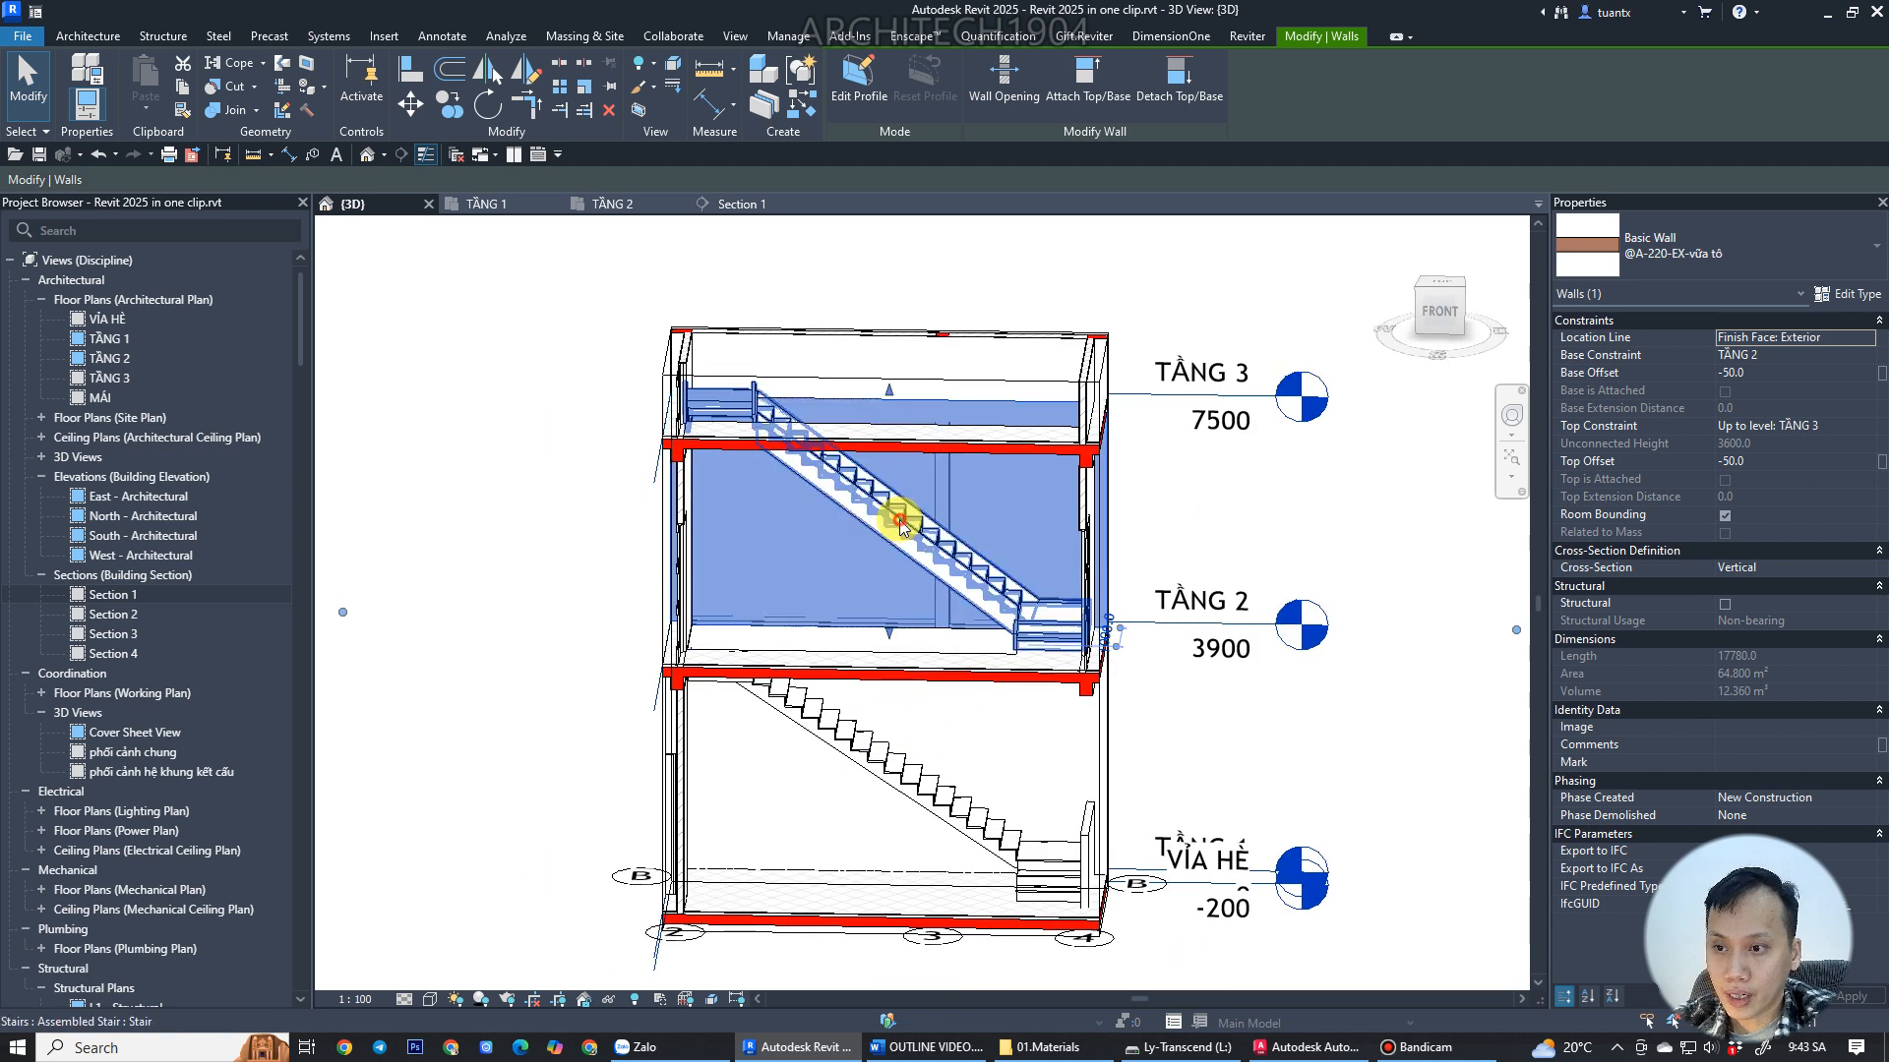
{"action": "left_click", "coordinate": [901, 527]}
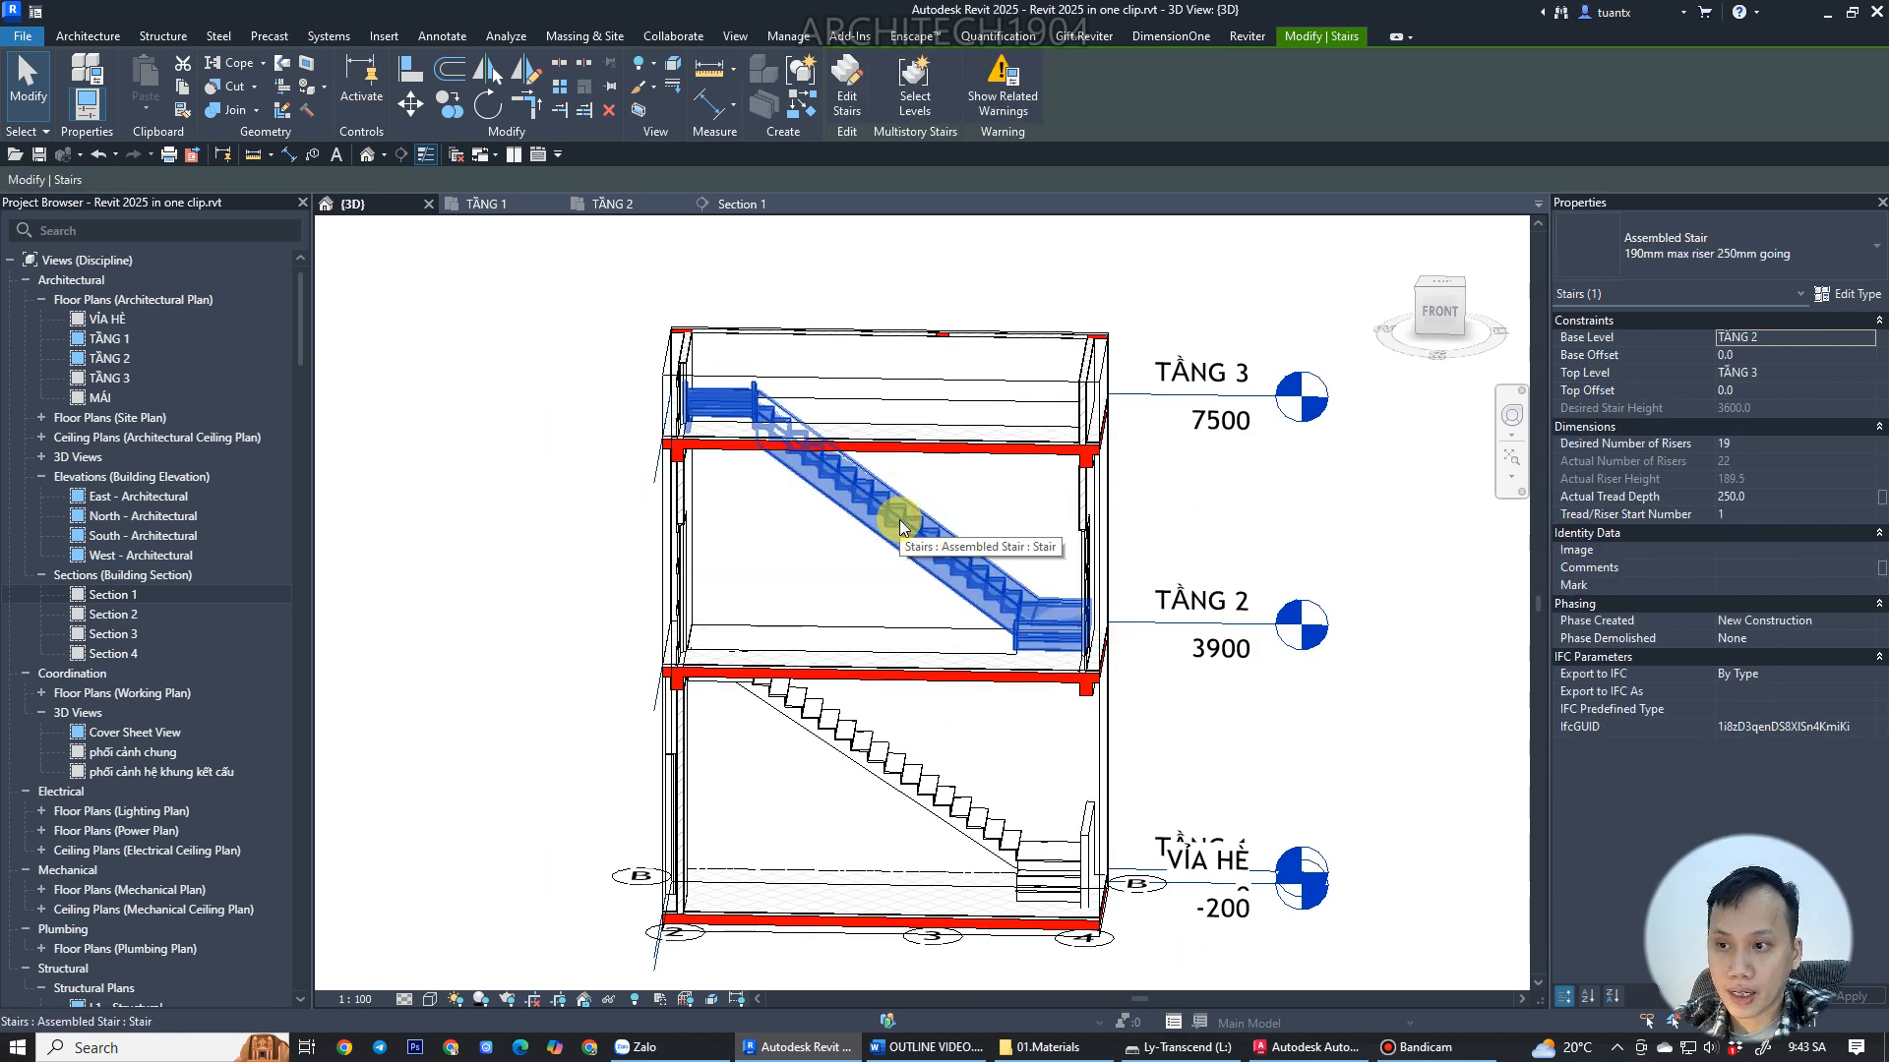
{"action": "left_click", "coordinate": [1768, 444]}
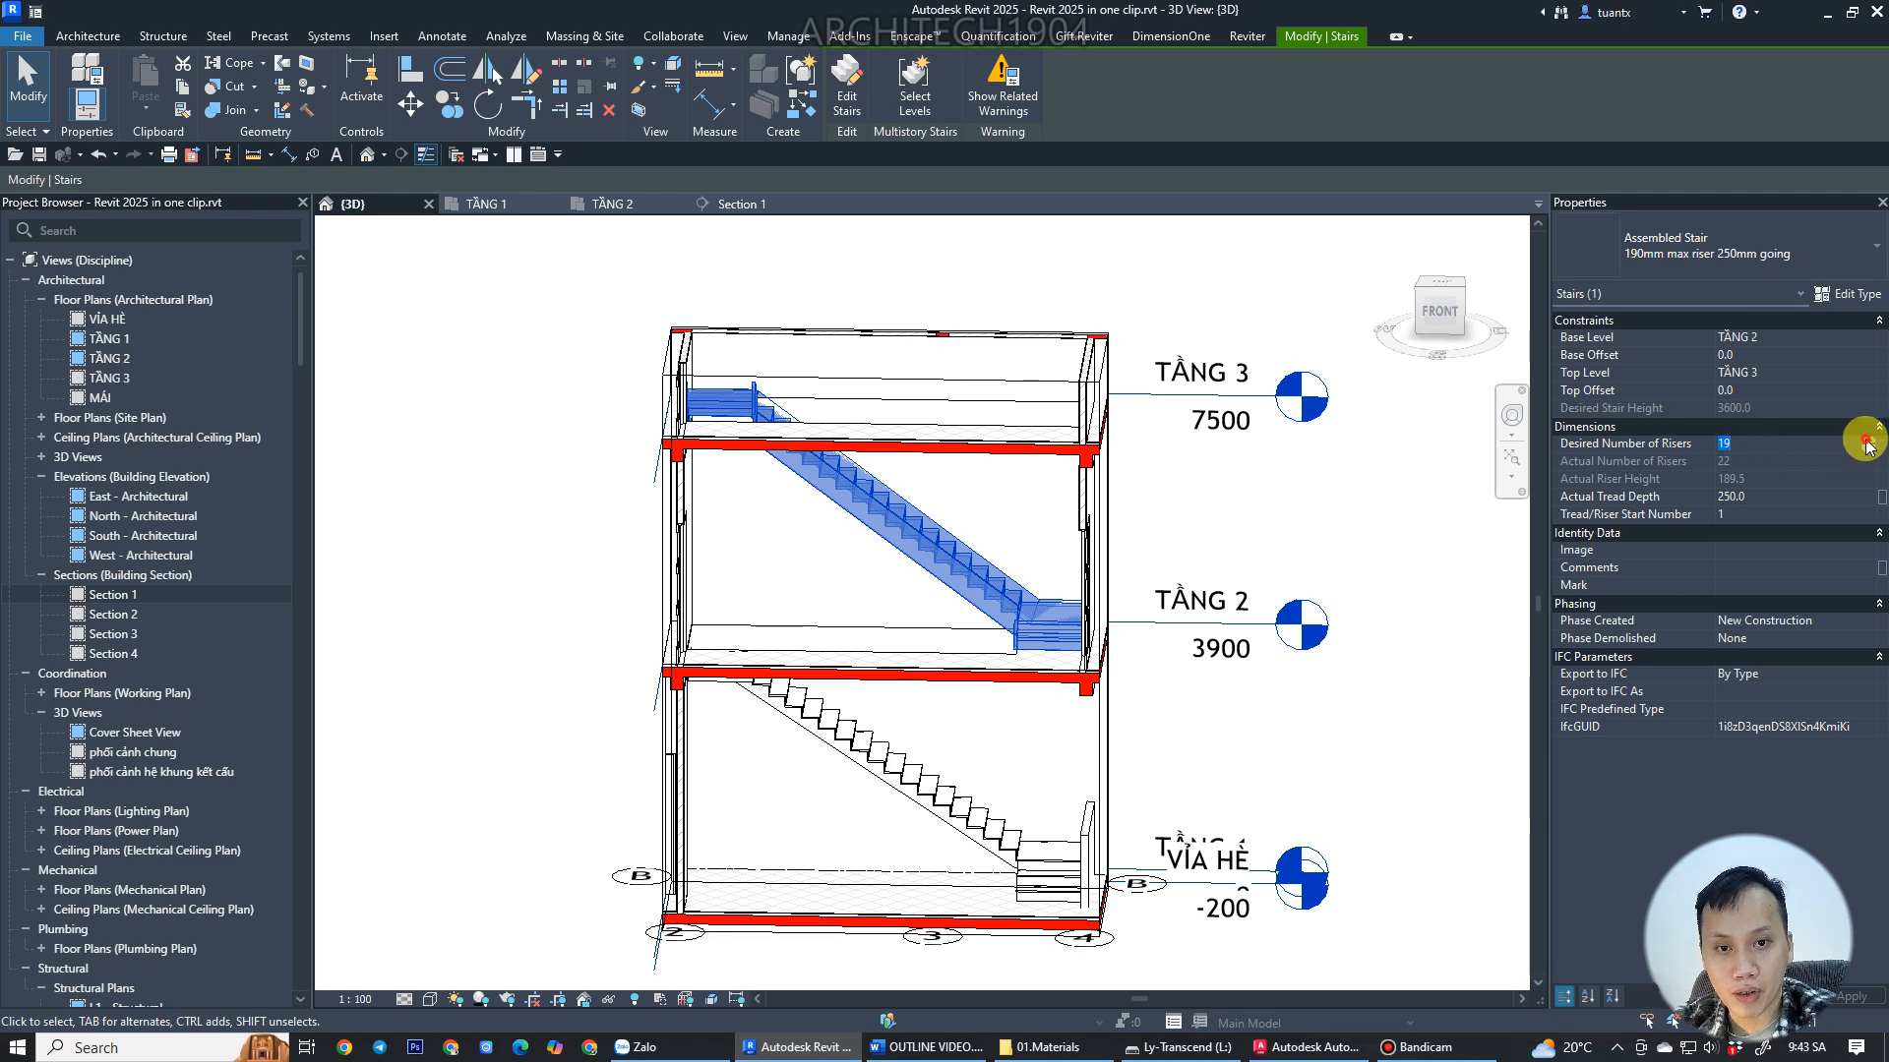
{"action": "left_click", "coordinate": [527, 527]}
Open the upper stair's type properties and inspect its right support stringer type settings.
{"action": "middle_click_drag", "start_coordinate": [514, 451], "coordinate": [978, 497], "text": "shift"}
{"action": "scroll", "coordinate": [822, 528], "scroll_direction": "up", "scroll_amount": 5}
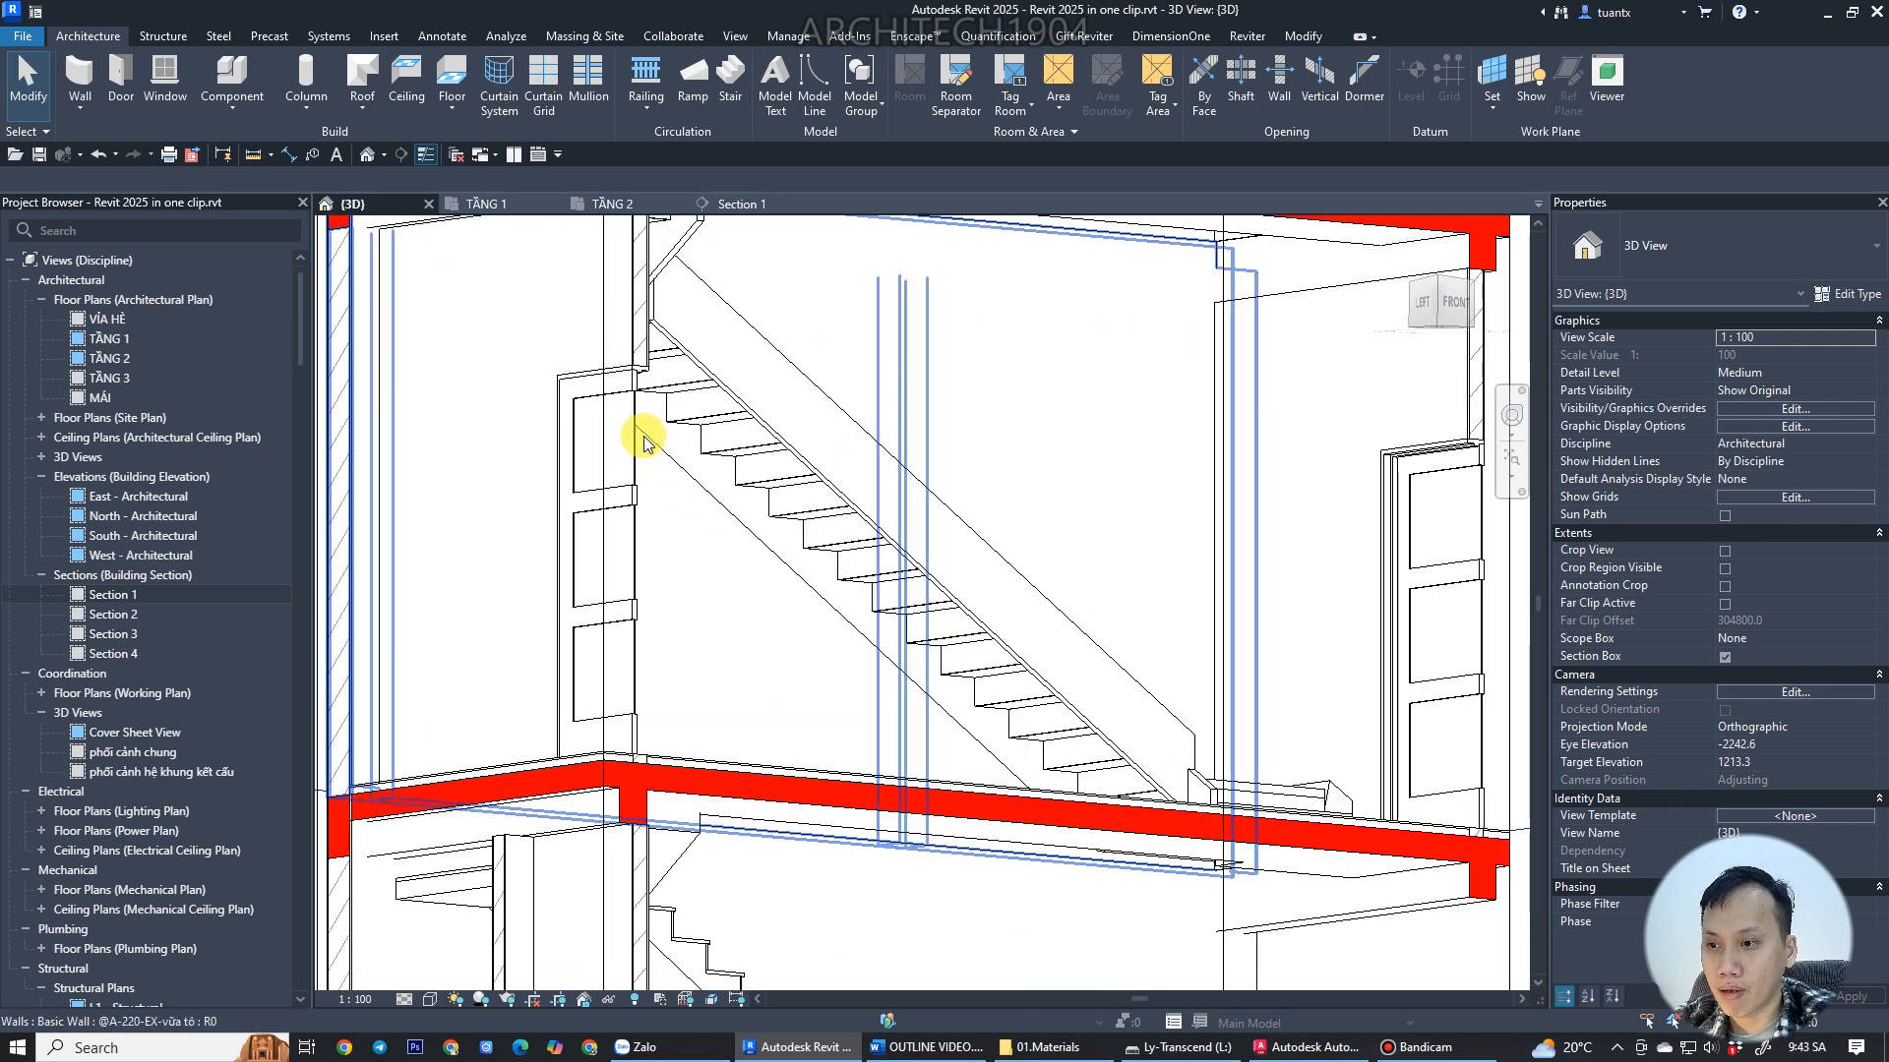
{"action": "scroll", "coordinate": [734, 413], "scroll_direction": "down", "scroll_amount": 3}
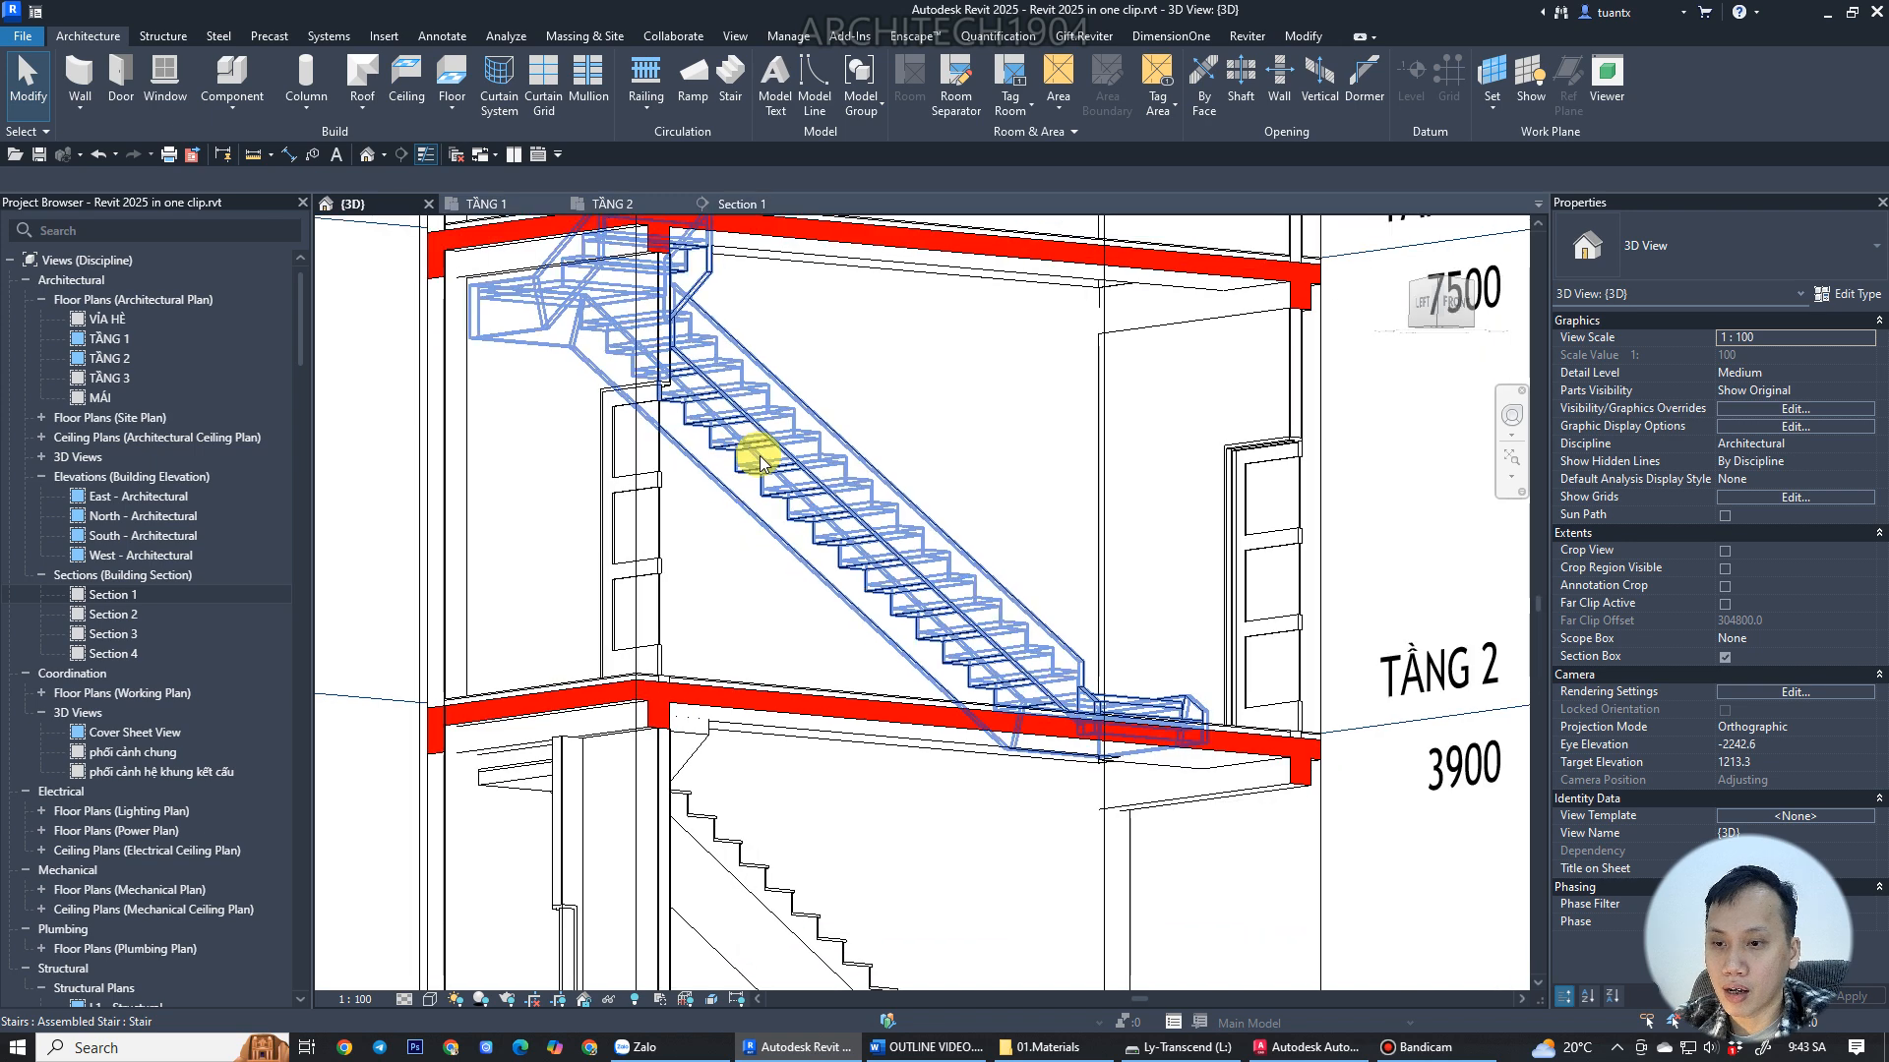
{"action": "middle_click_drag", "start_coordinate": [741, 565], "coordinate": [788, 472], "text": "shift"}
{"action": "left_click", "coordinate": [792, 471]}
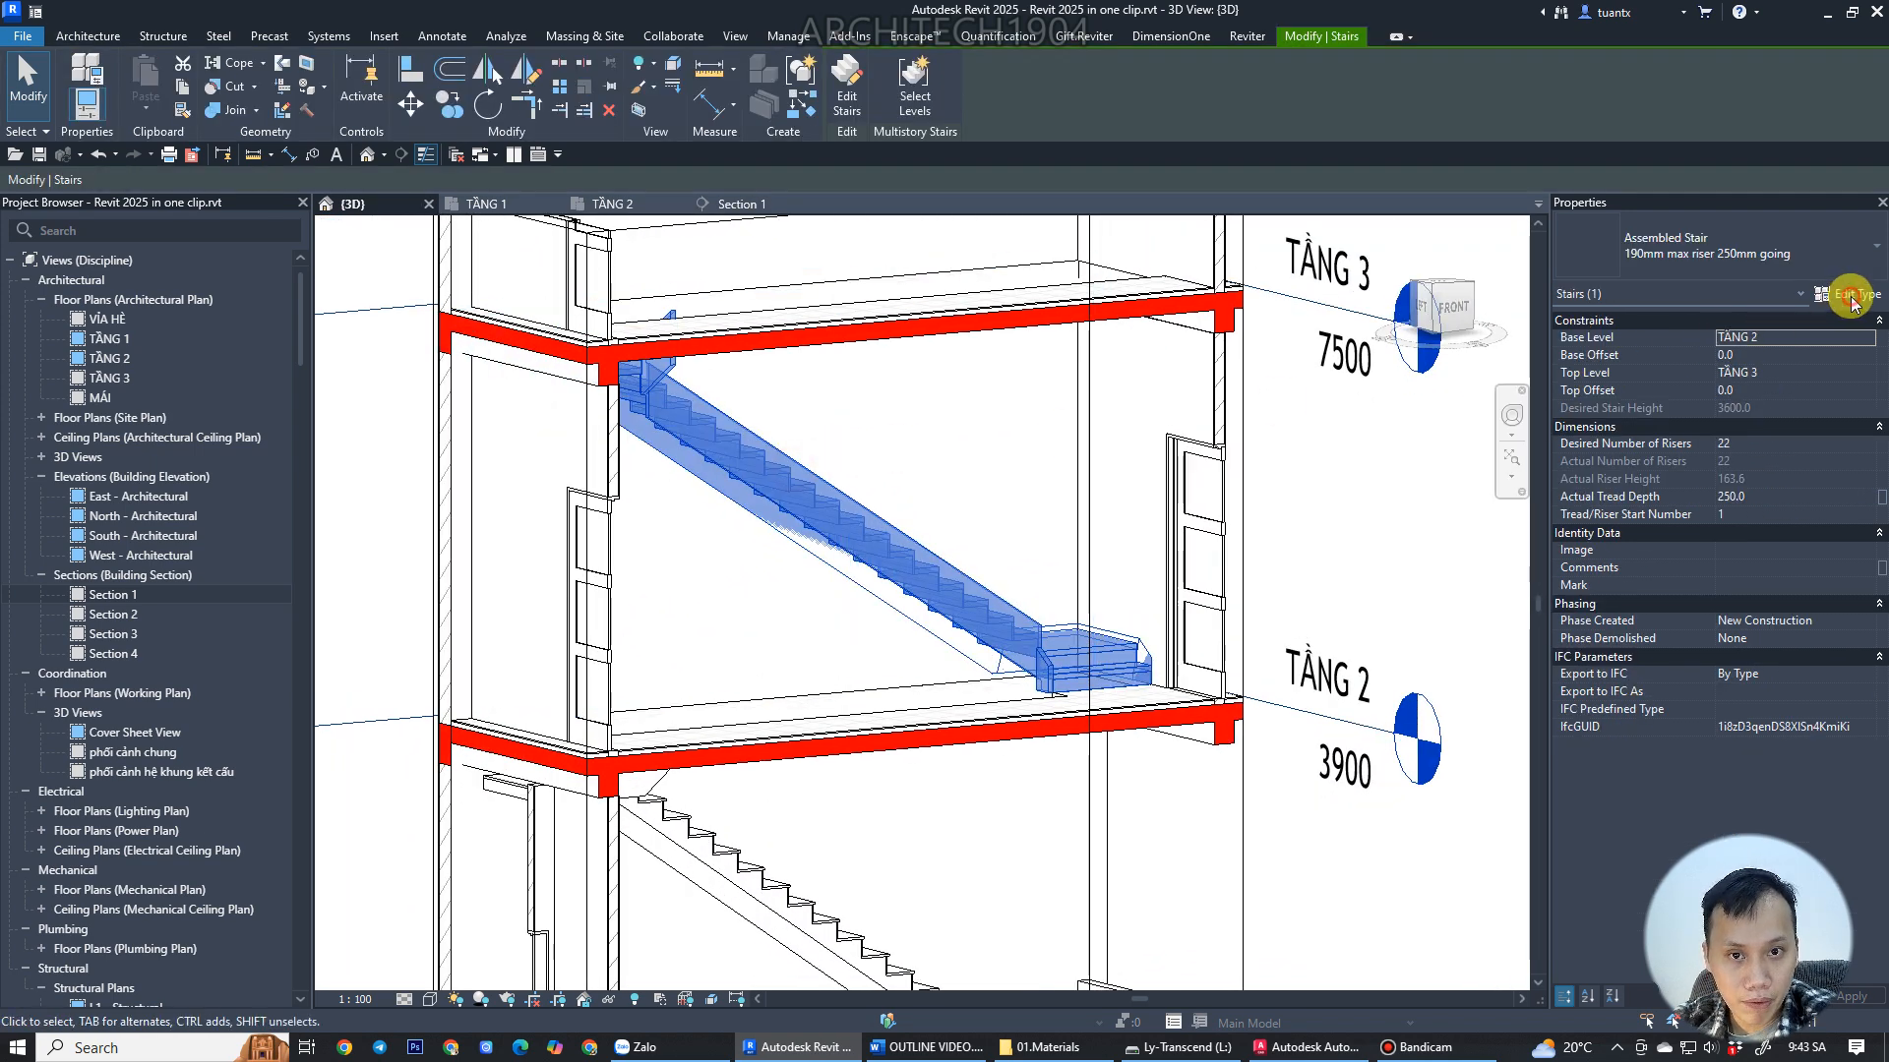
{"action": "left_click", "coordinate": [1852, 297]}
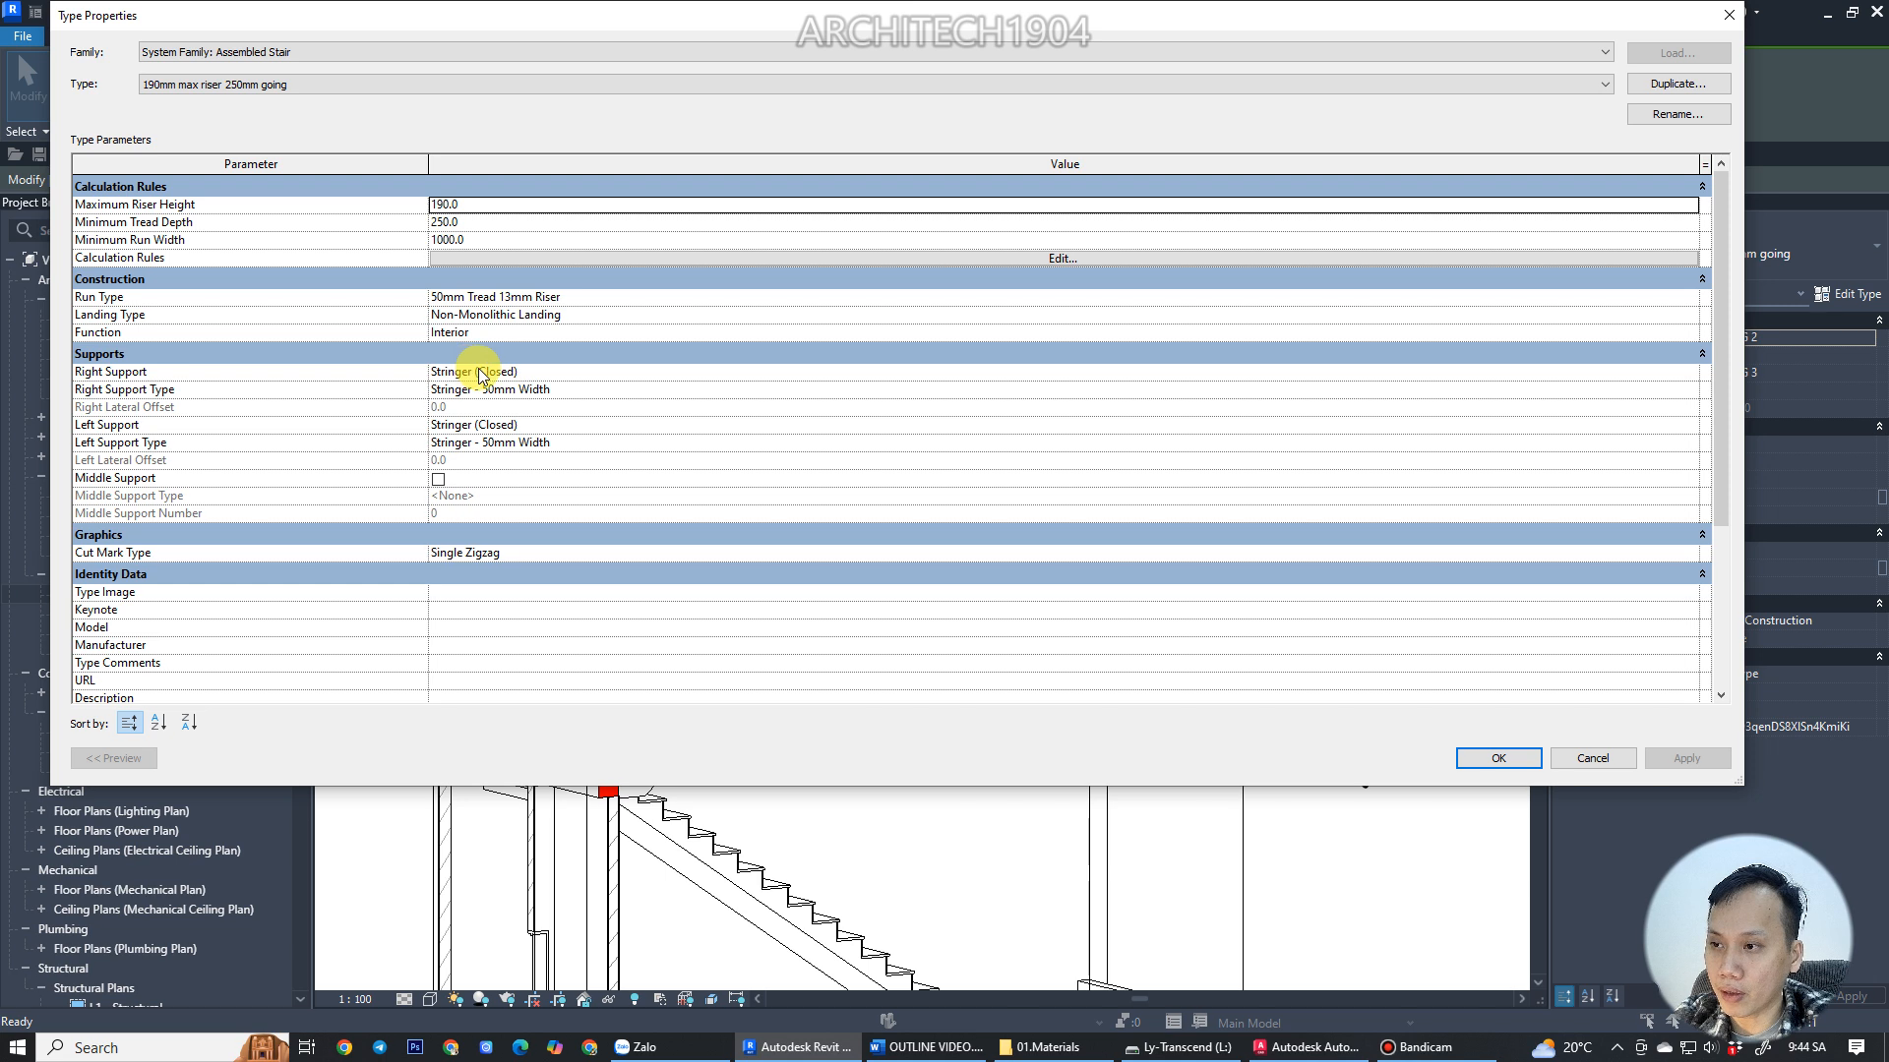
{"action": "left_click", "coordinate": [614, 377]}
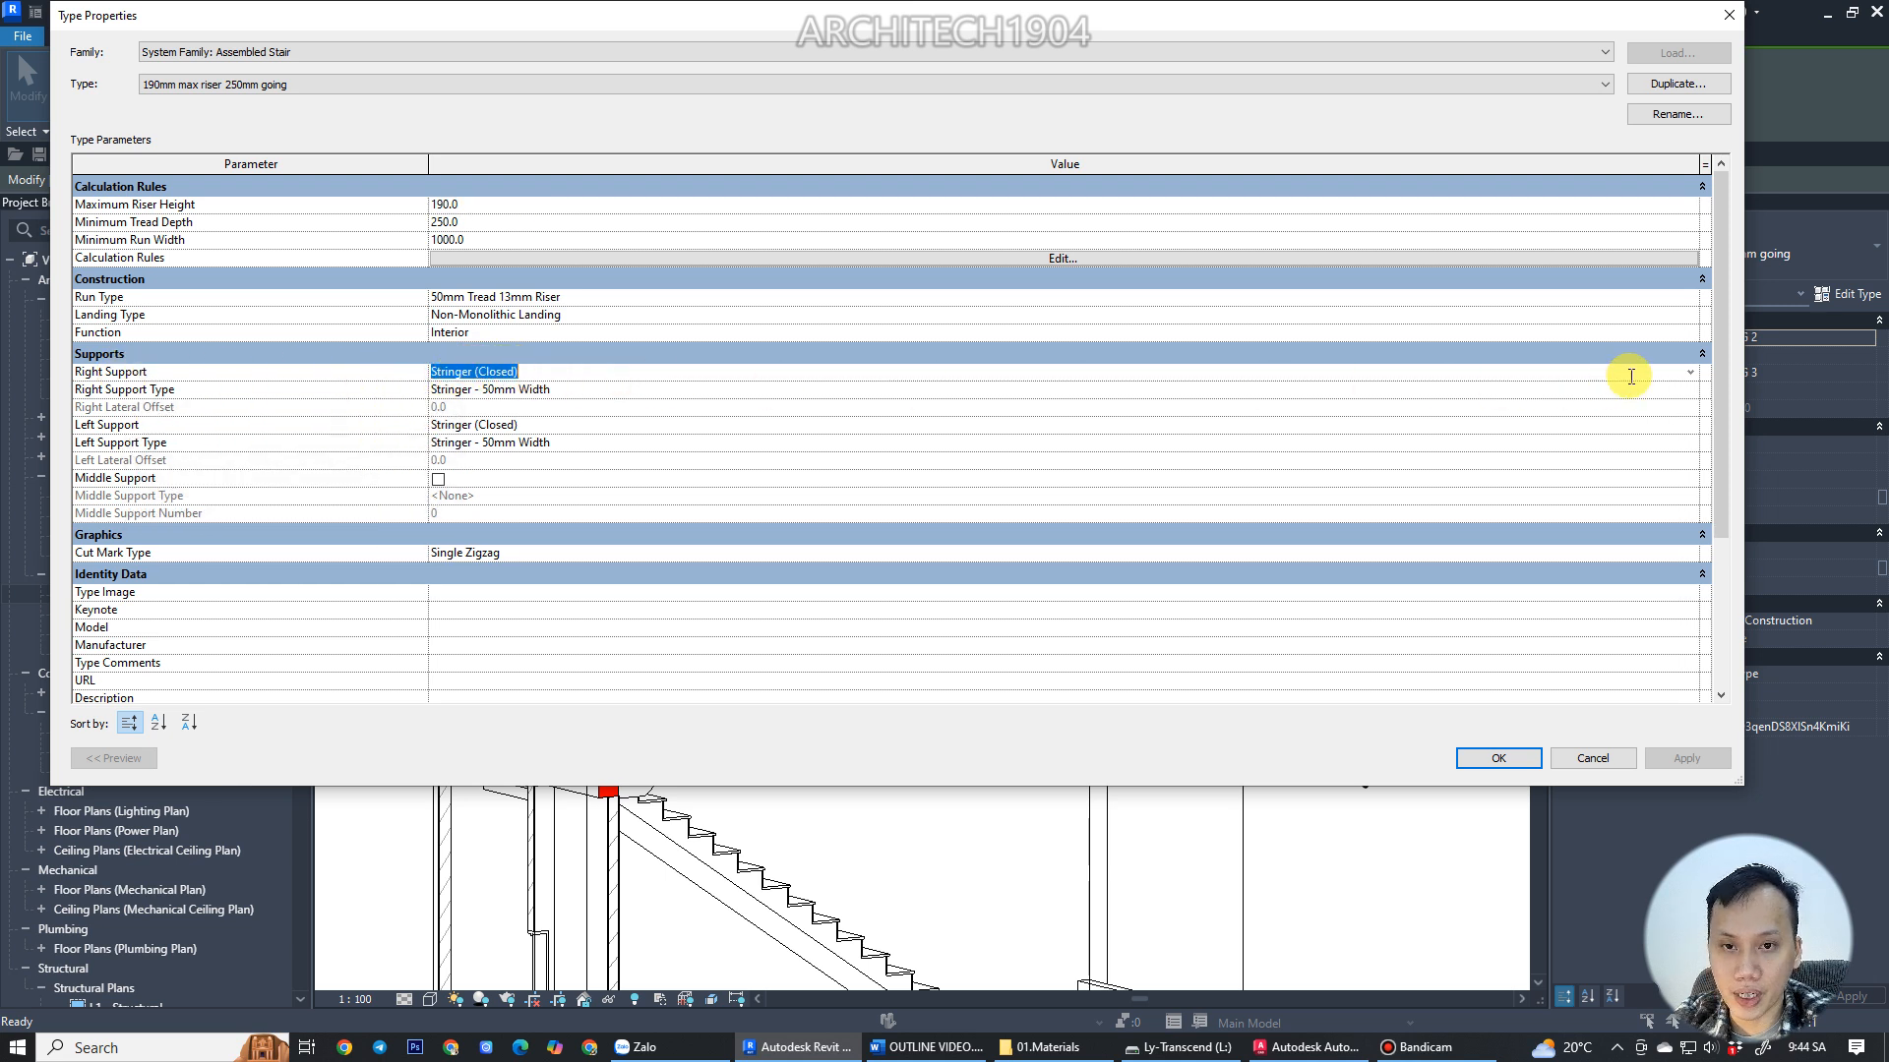
{"action": "left_click", "coordinate": [634, 392]}
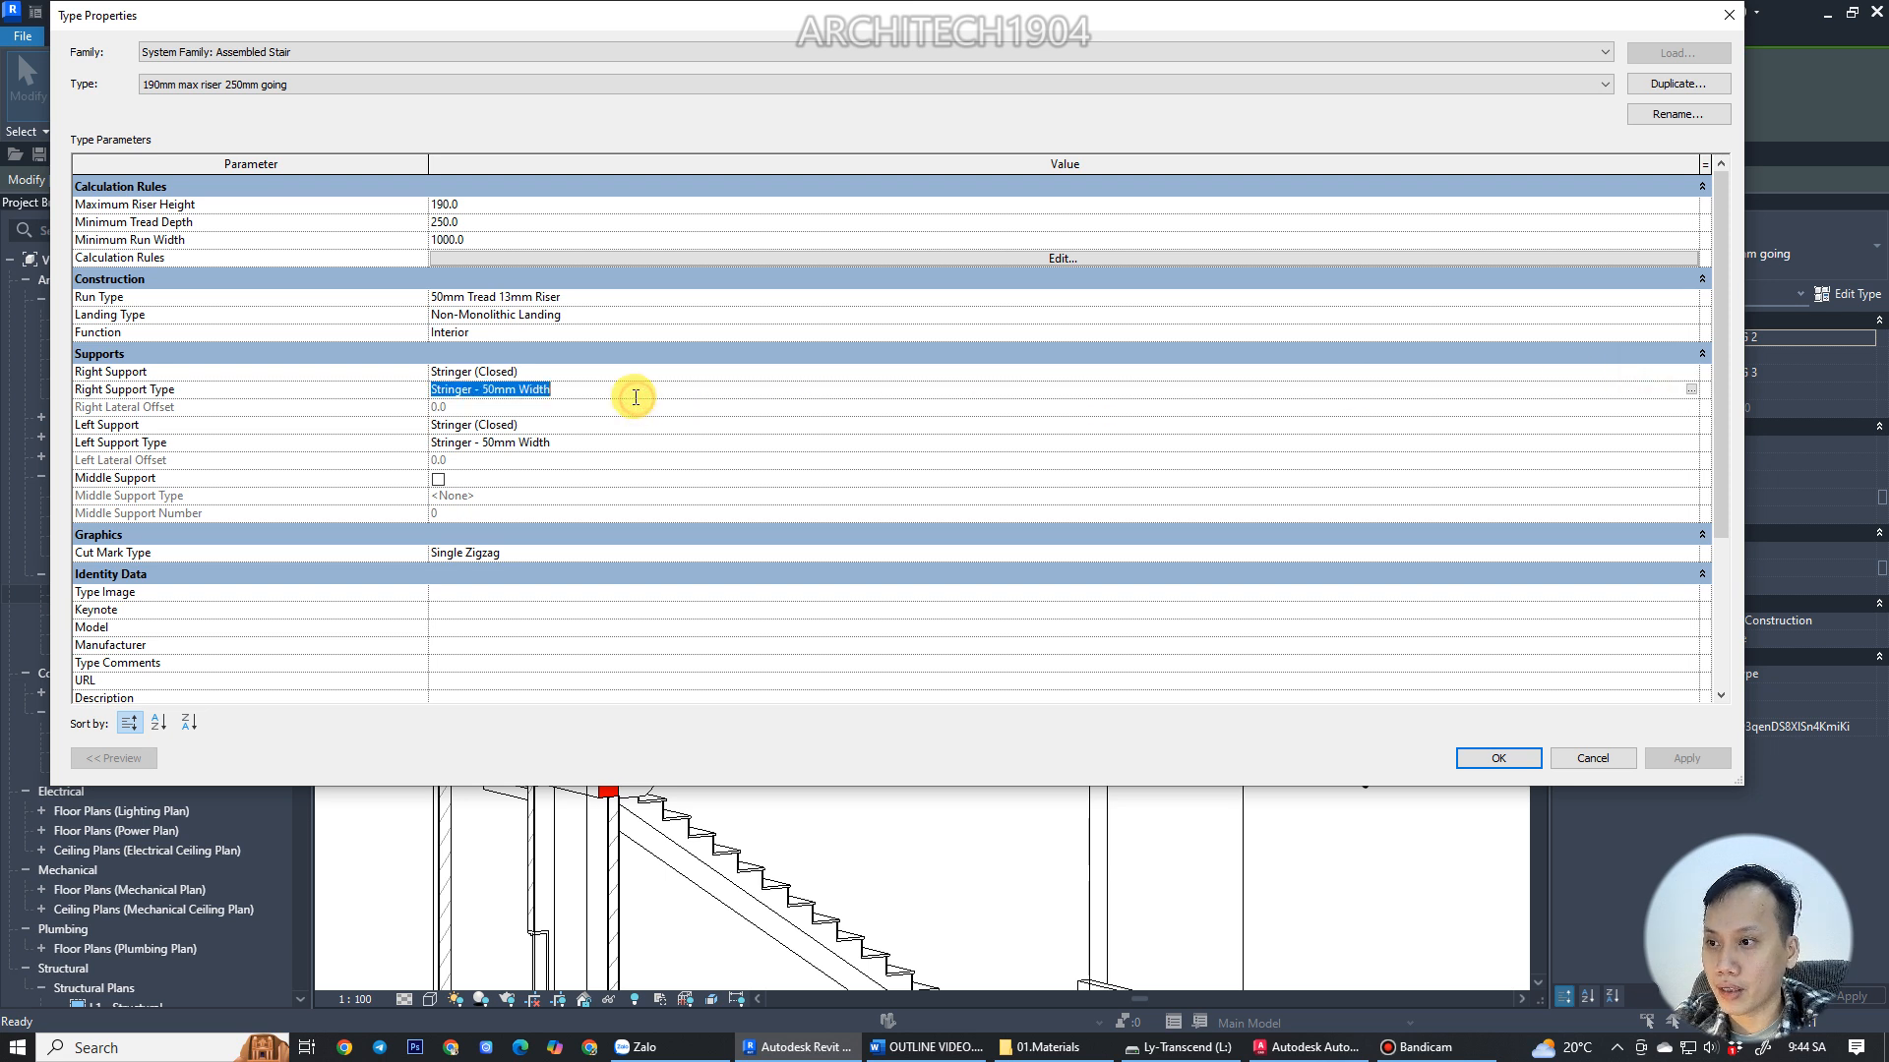
{"action": "left_click", "coordinate": [1691, 392]}
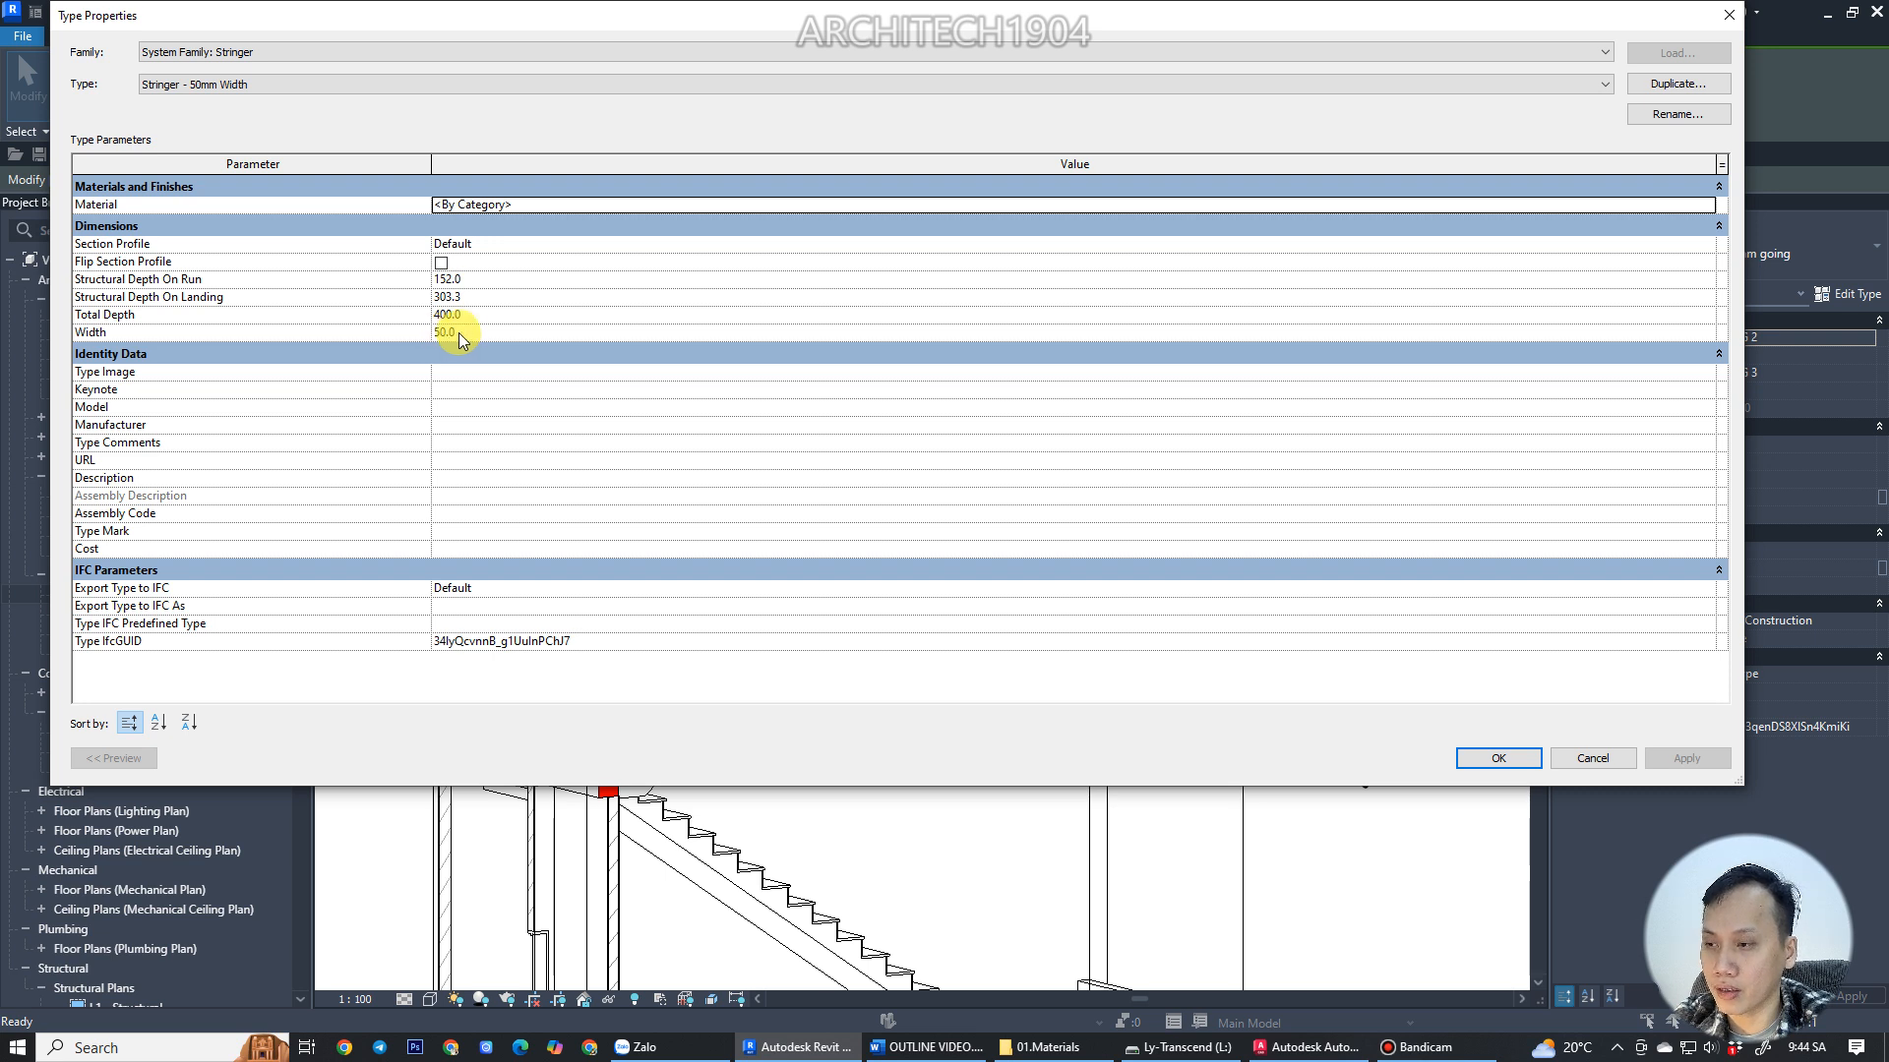
{"action": "left_click", "coordinate": [1465, 760]}
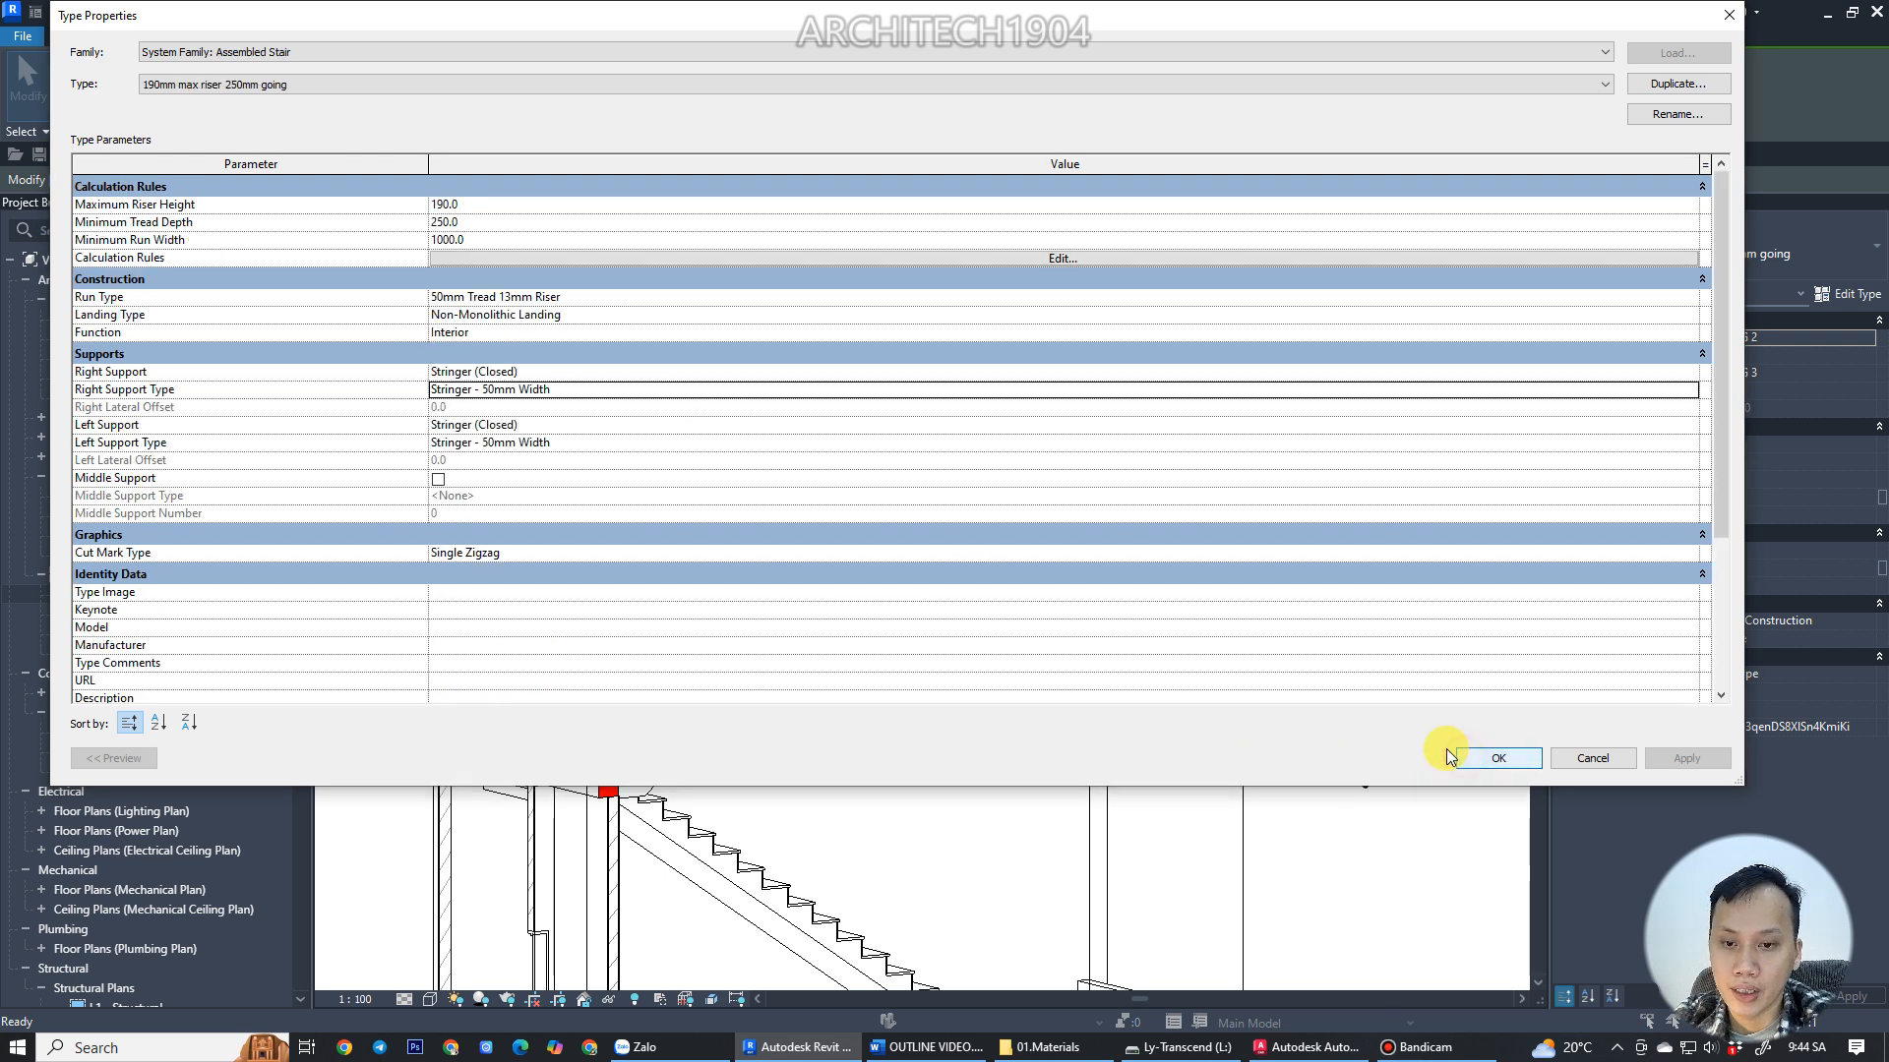
{"action": "left_click", "coordinate": [1497, 759]}
View the upper stair from the front and examine its stringer depth along the run and landing.
{"action": "middle_click_drag", "start_coordinate": [593, 644], "coordinate": [486, 658], "text": "shift"}
{"action": "left_click", "coordinate": [1444, 312]}
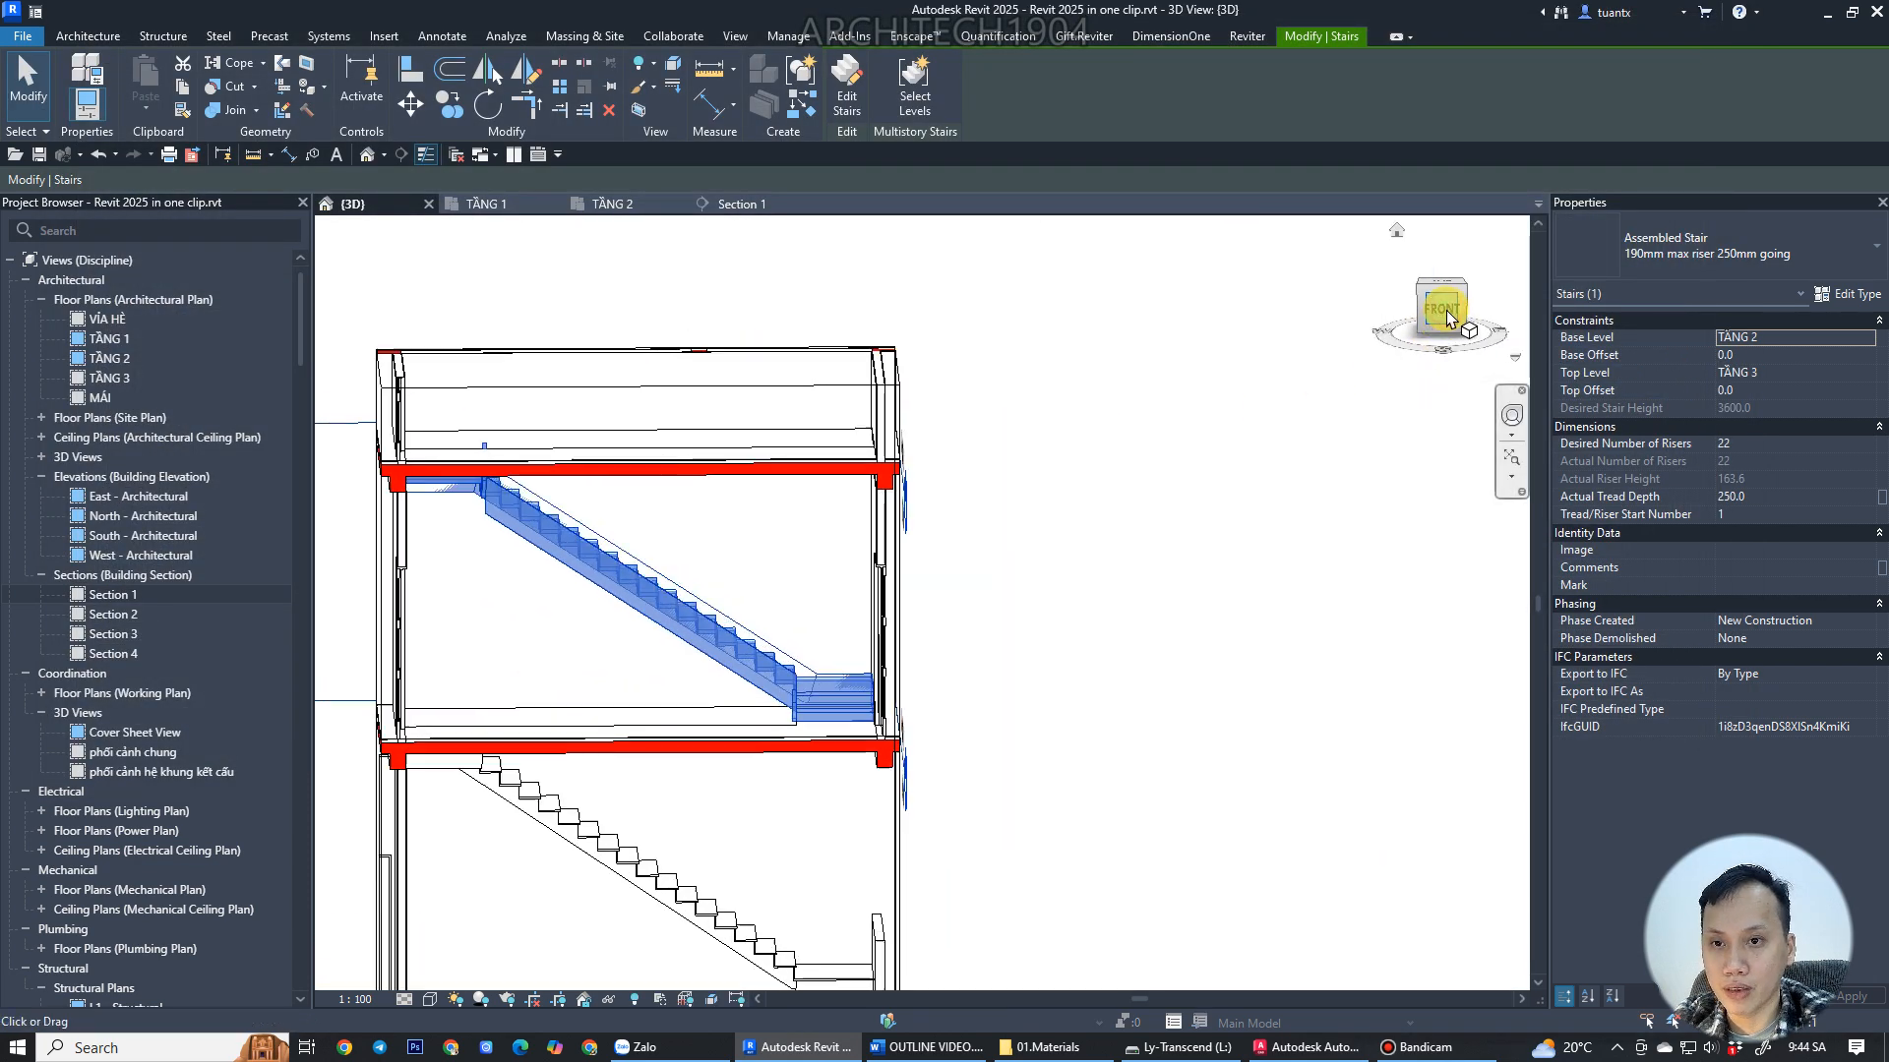
{"action": "scroll", "coordinate": [850, 559], "scroll_direction": "up", "scroll_amount": 2}
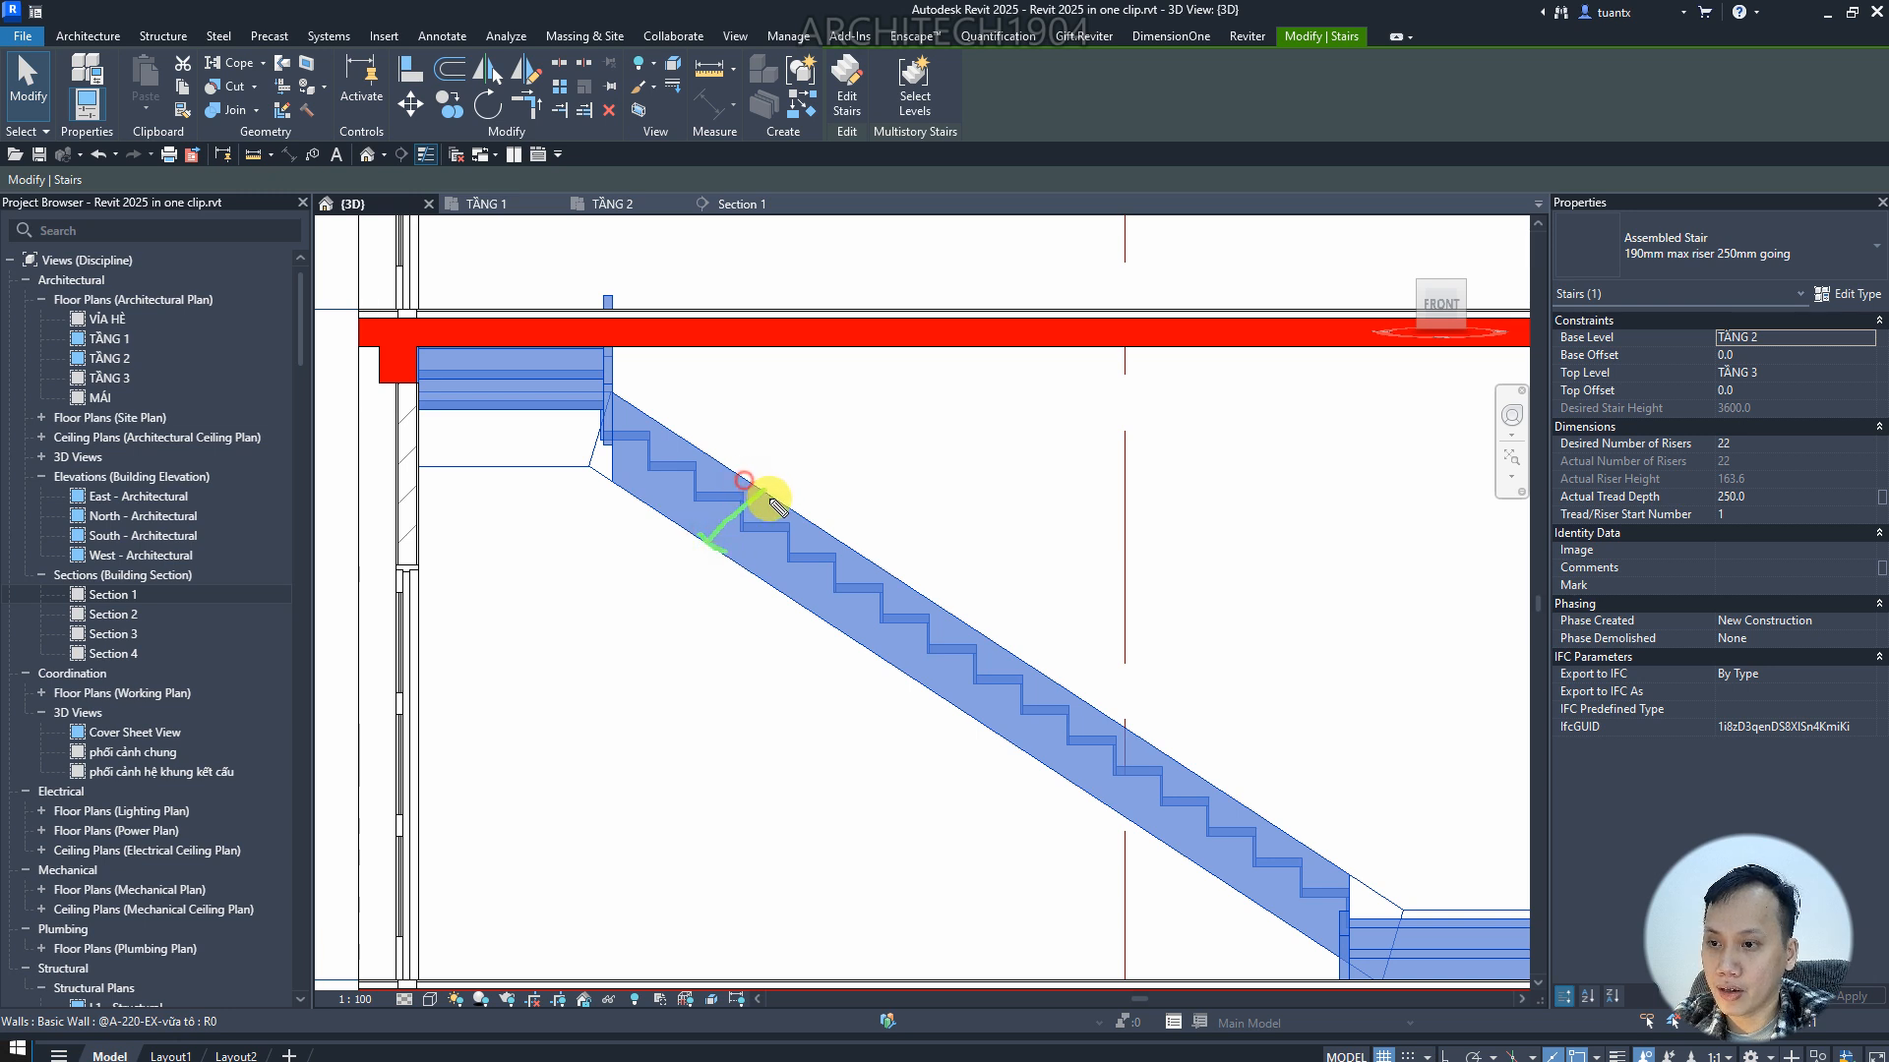
{"action": "mouse_move", "coordinate": [783, 399]}
{"action": "left_mouse_down"}
{"action": "mouse_move", "coordinate": [771, 421]}
{"action": "mouse_move", "coordinate": [856, 451]}
{"action": "mouse_move", "coordinate": [885, 438]}
{"action": "left_mouse_up"}
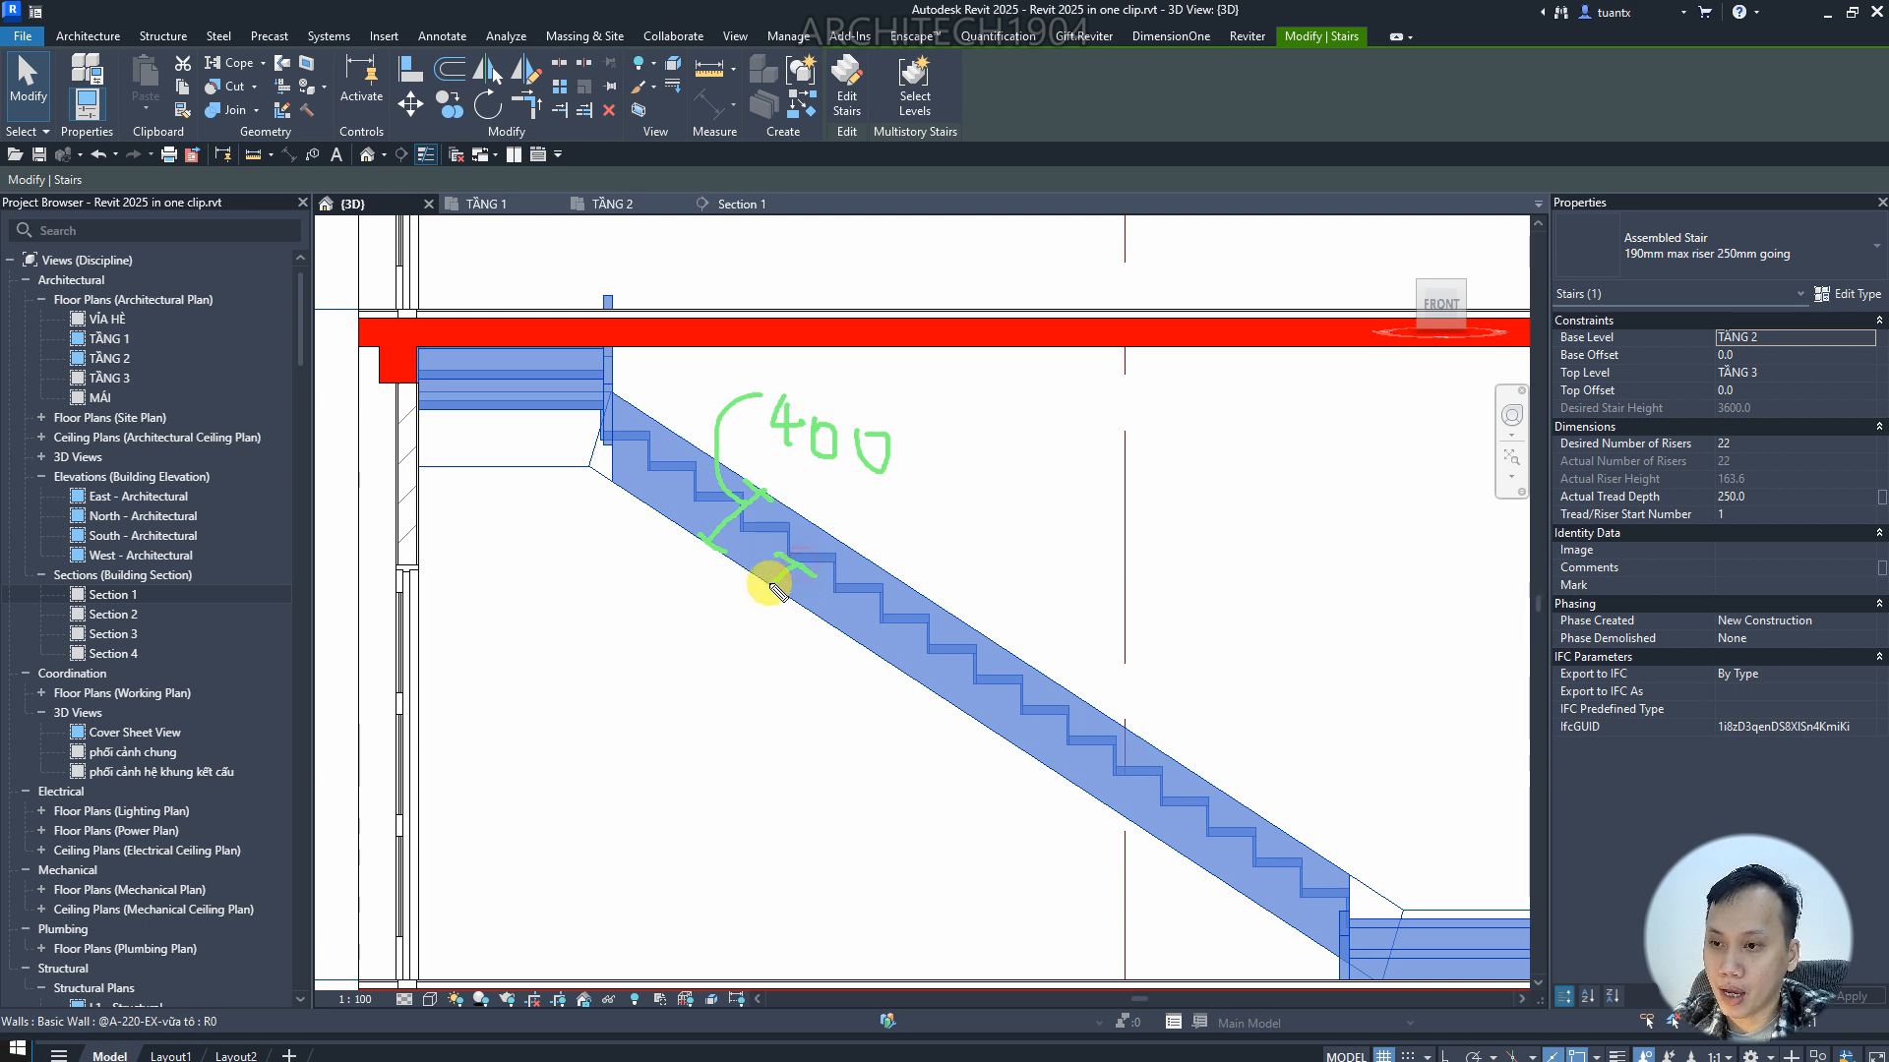
{"action": "mouse_move", "coordinate": [753, 571]}
{"action": "left_mouse_down"}
{"action": "mouse_move", "coordinate": [775, 589]}
{"action": "mouse_move", "coordinate": [784, 735]}
{"action": "mouse_move", "coordinate": [836, 728]}
{"action": "mouse_move", "coordinate": [835, 689]}
{"action": "left_mouse_up"}
{"action": "left_click_drag", "start_coordinate": [870, 691], "coordinate": [864, 696]}
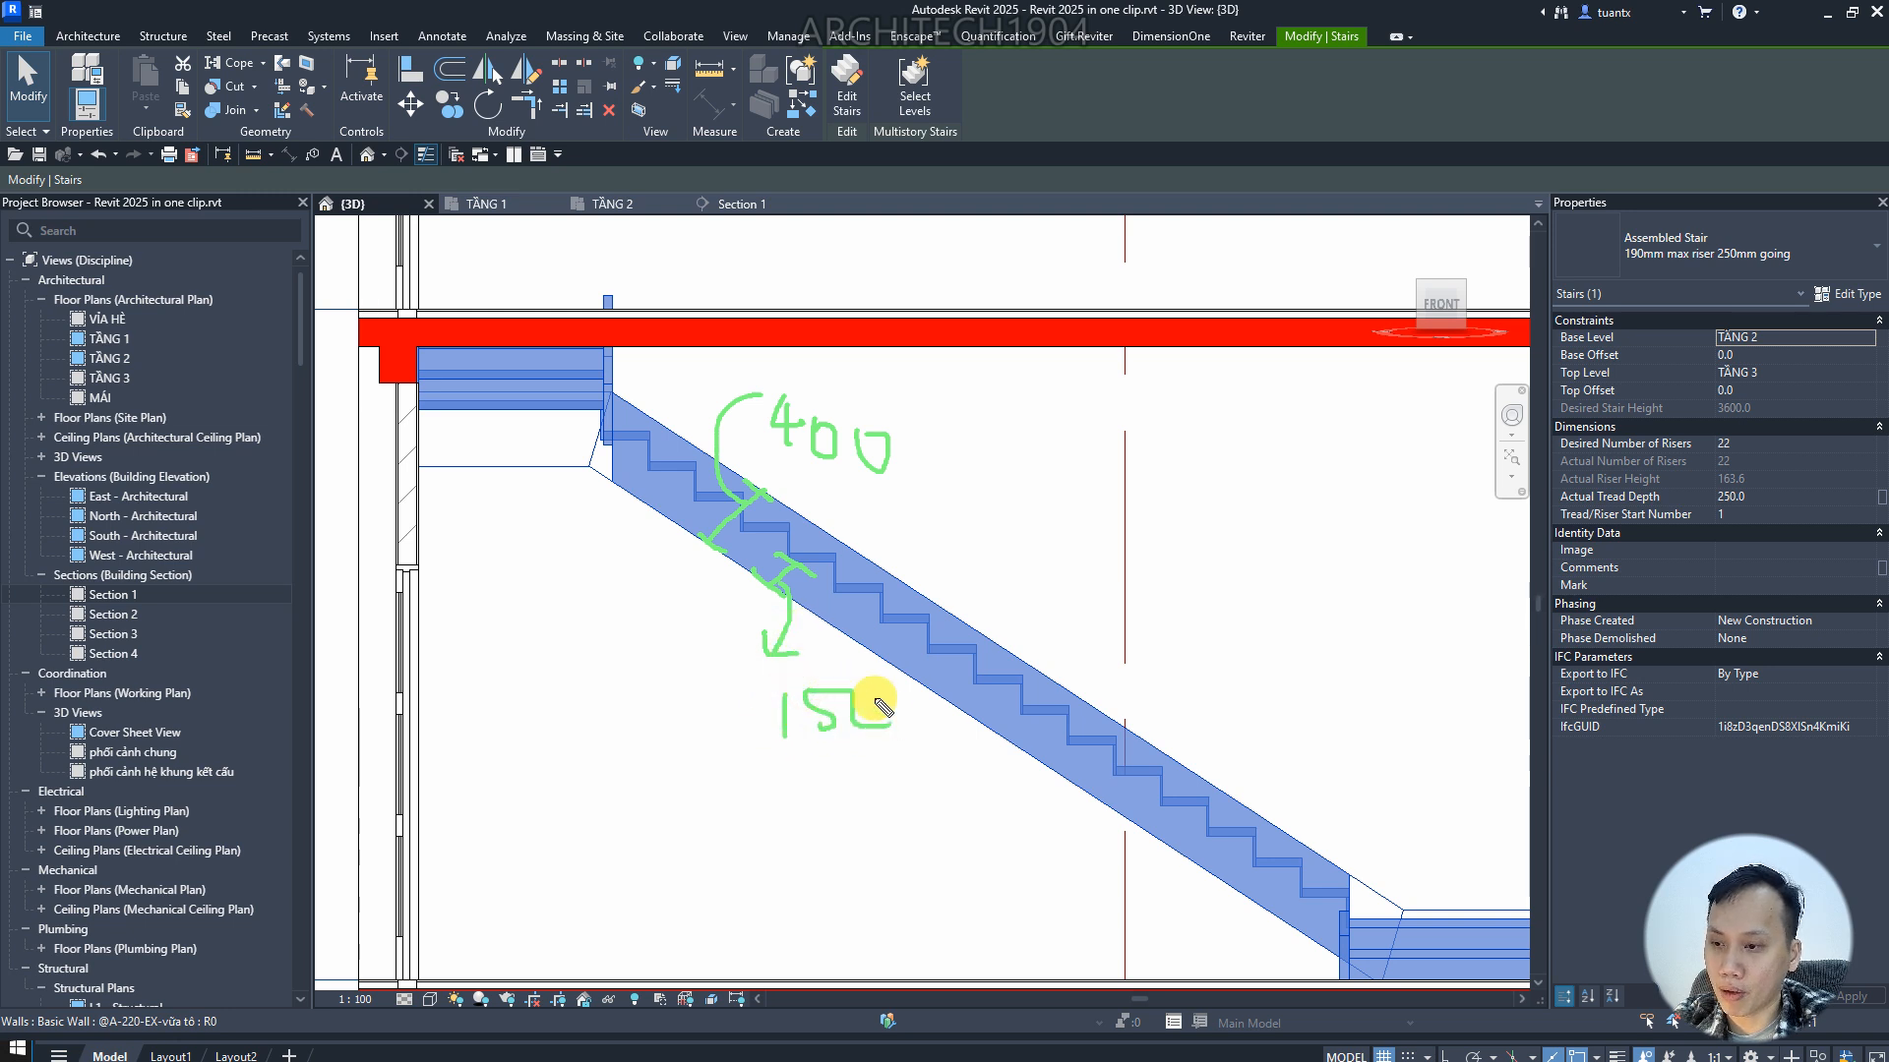
{"action": "mouse_move", "coordinate": [418, 411]}
{"action": "left_mouse_down"}
{"action": "mouse_move", "coordinate": [569, 423]}
{"action": "mouse_move", "coordinate": [466, 466]}
{"action": "left_mouse_up"}
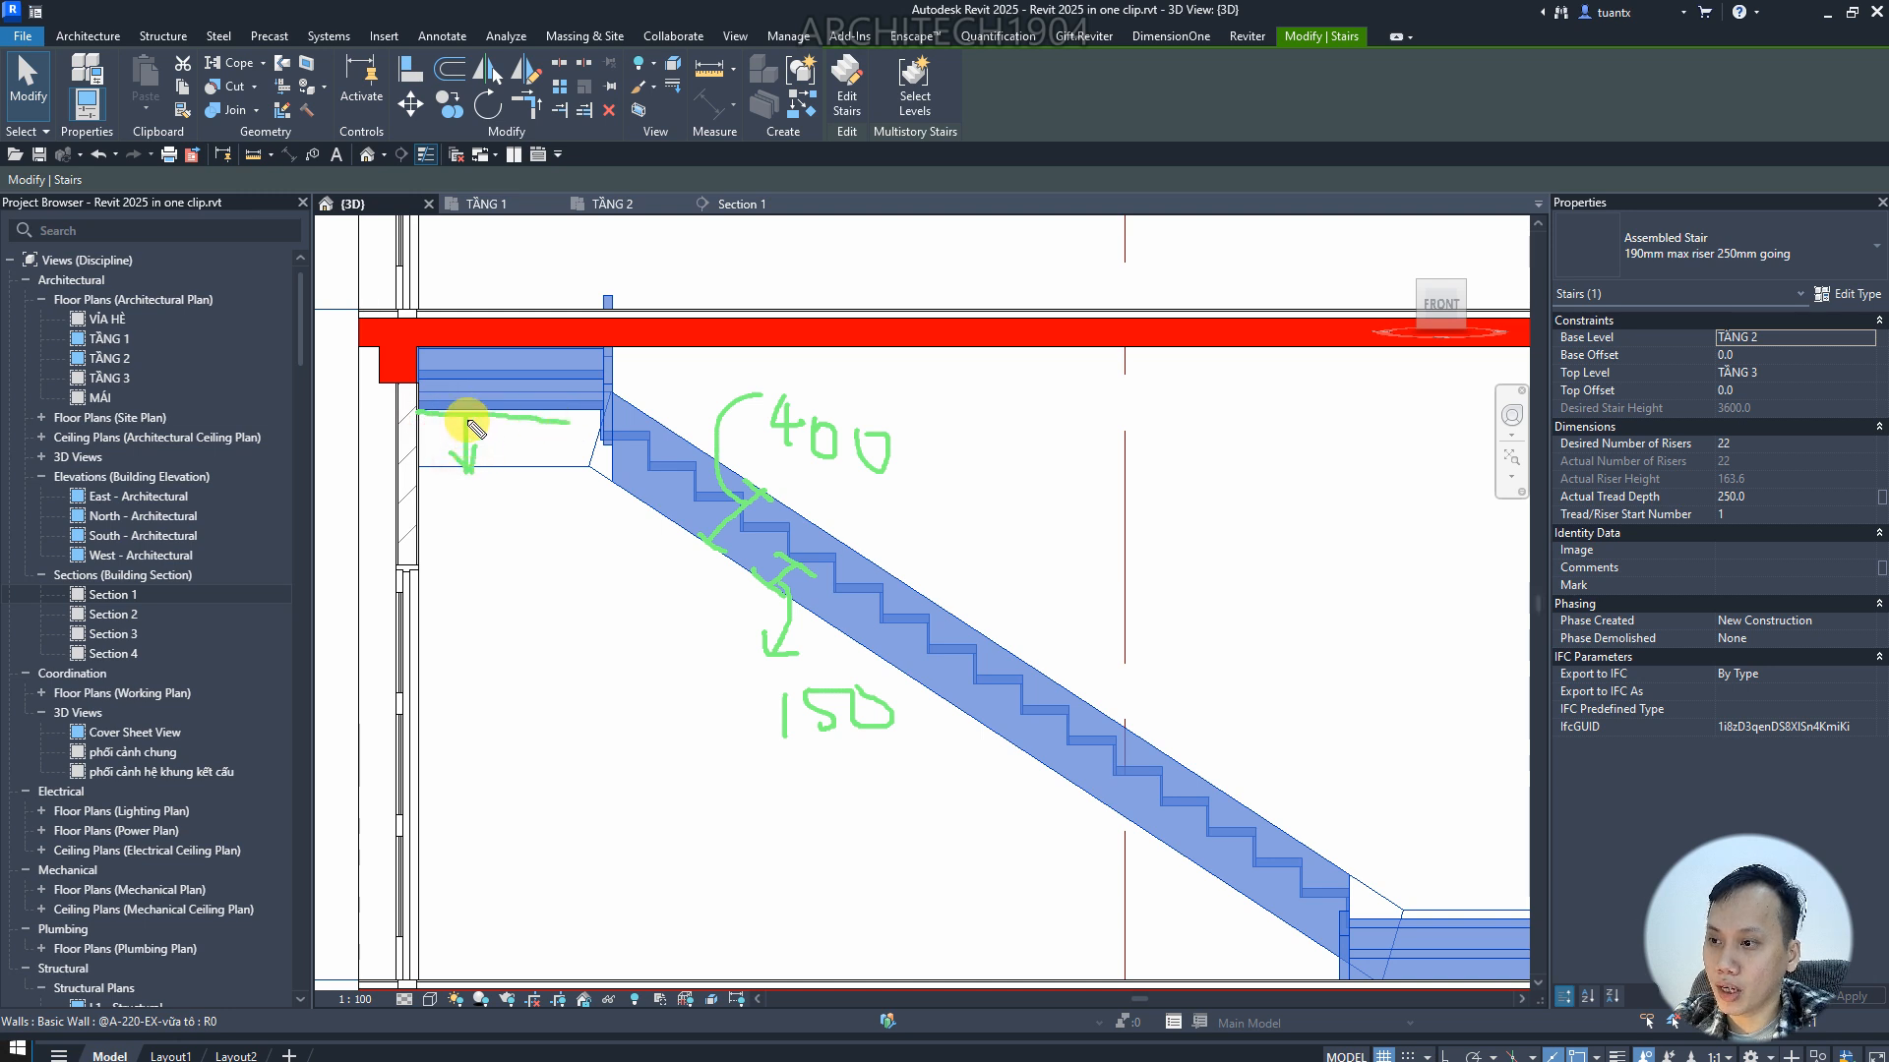
{"action": "mouse_move", "coordinate": [503, 455]}
{"action": "left_mouse_down"}
{"action": "mouse_move", "coordinate": [507, 546]}
{"action": "mouse_move", "coordinate": [528, 524]}
{"action": "mouse_move", "coordinate": [498, 629]}
{"action": "mouse_move", "coordinate": [564, 585]}
{"action": "left_mouse_up"}
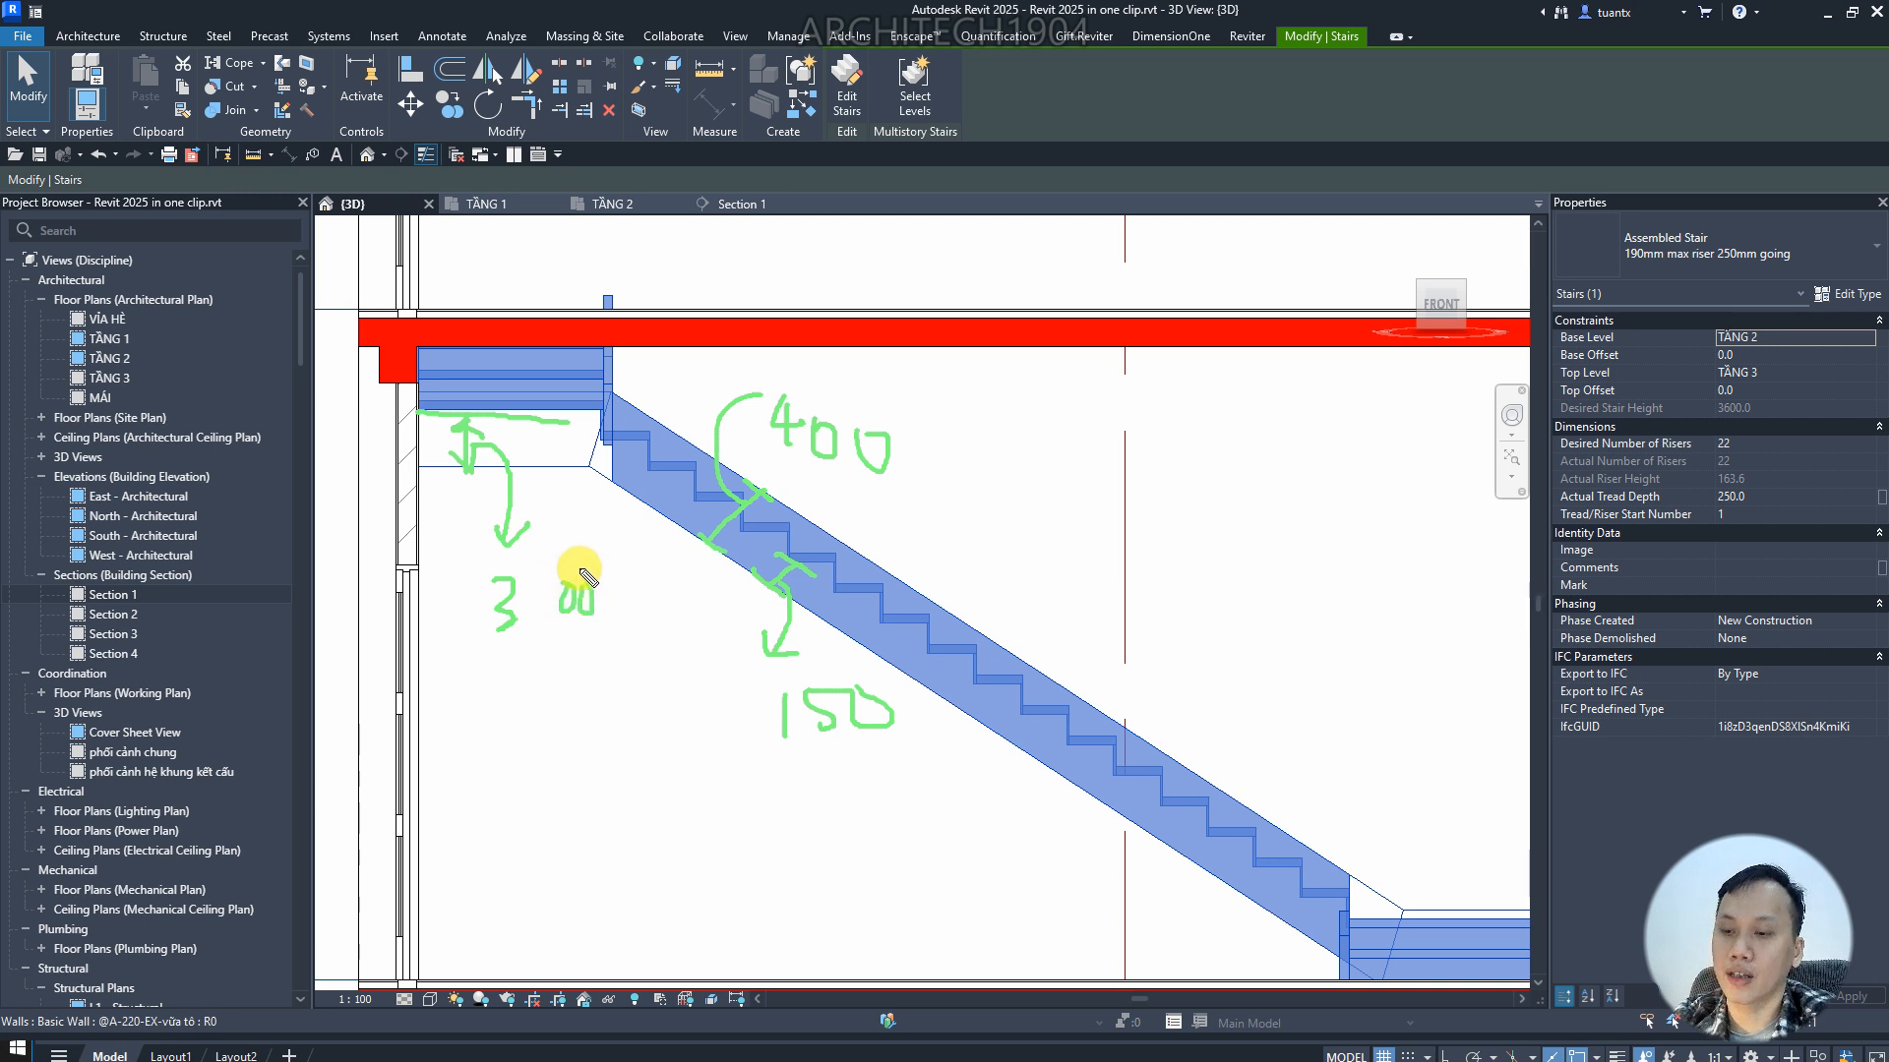
{"action": "left_click_drag", "start_coordinate": [1334, 954], "coordinate": [1363, 954]}
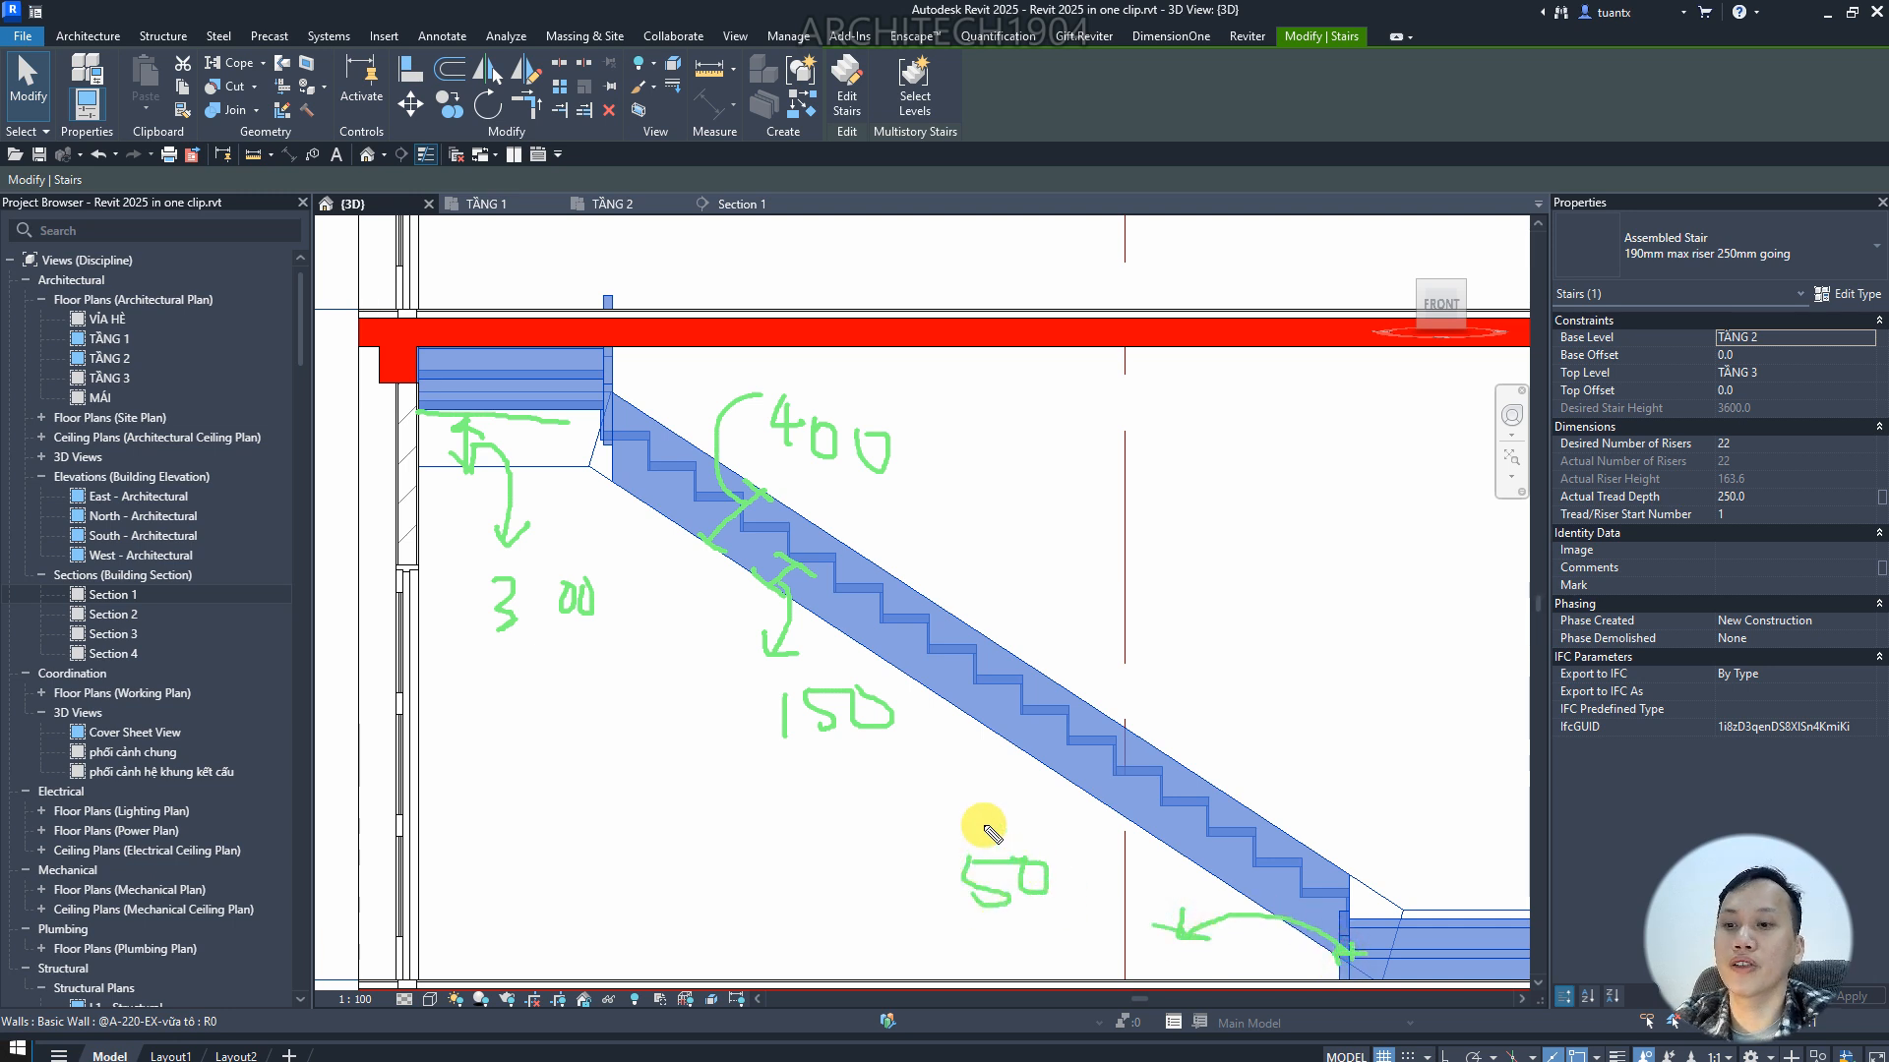
{"action": "key", "text": "Escape"}
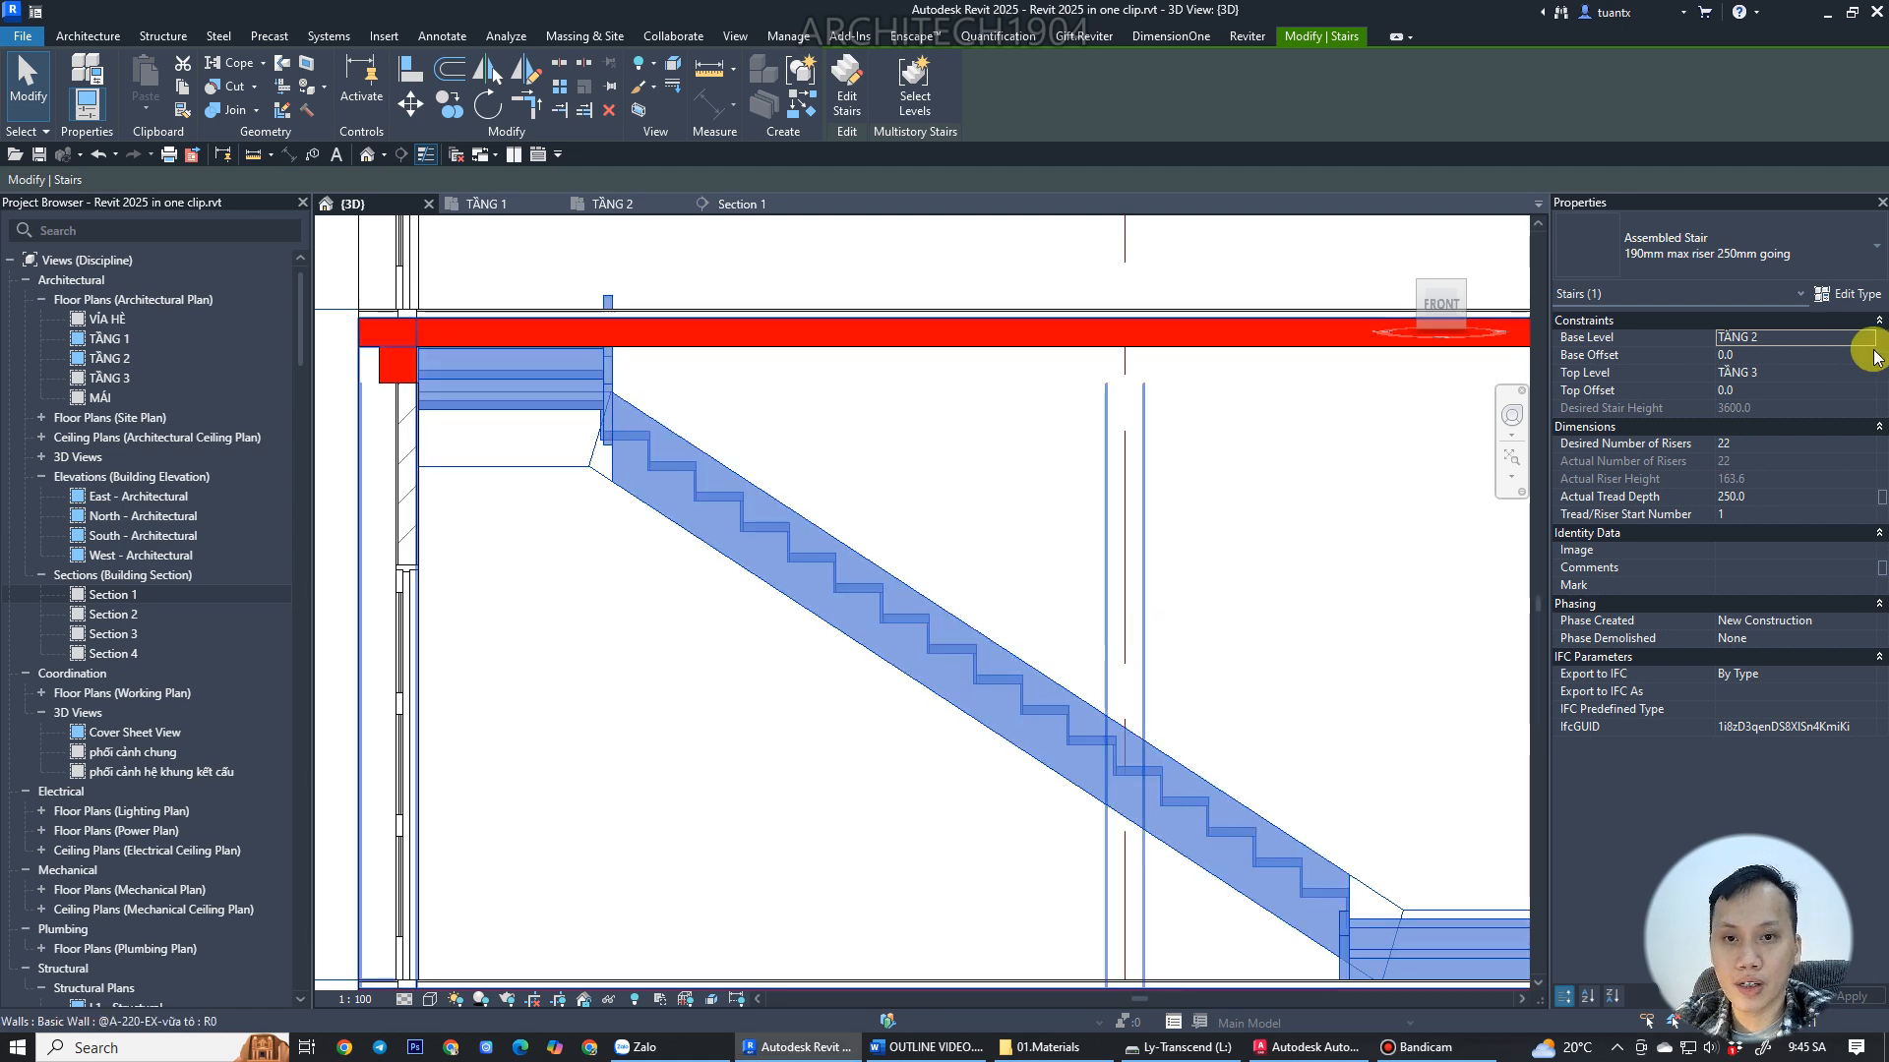
Set the stair's stringer type Structural Depth On Landing to 152 and close the type dialogs.
{"action": "left_click", "coordinate": [1845, 307]}
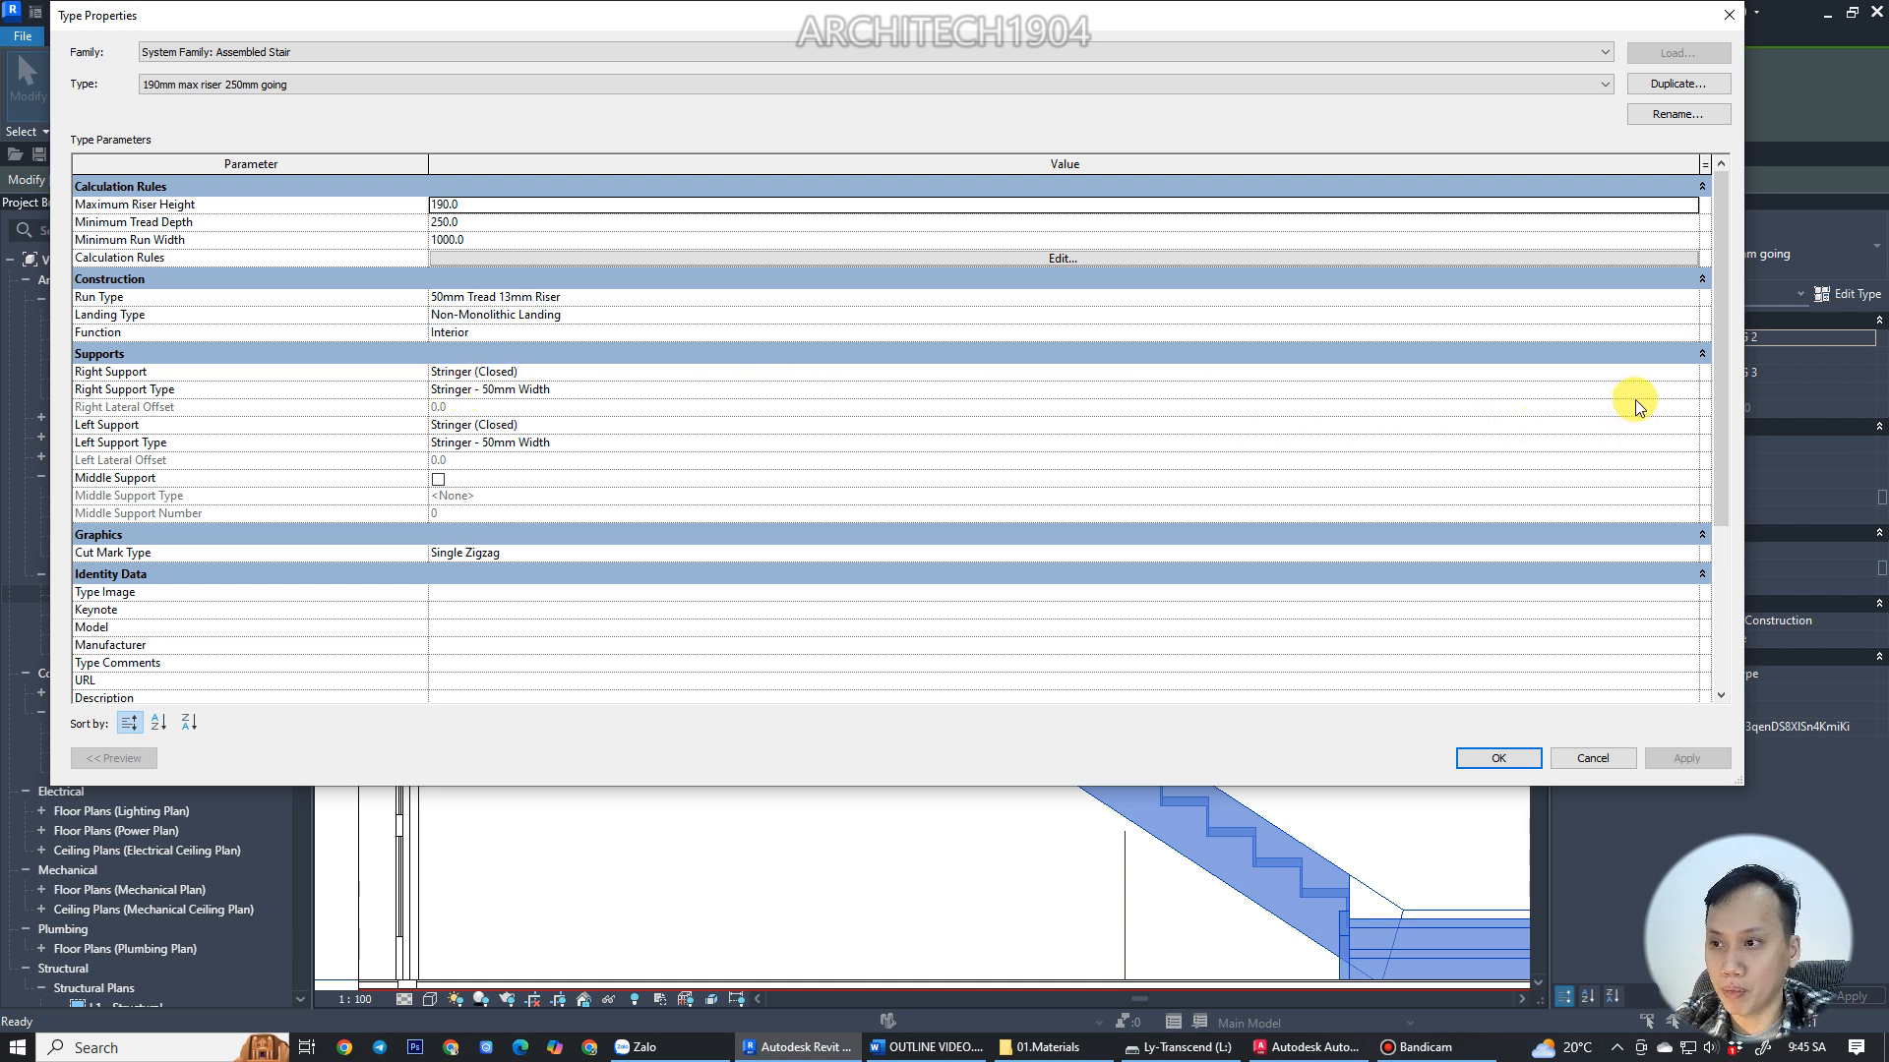
{"action": "left_click", "coordinate": [1672, 390]}
{"action": "left_click", "coordinate": [1692, 390]}
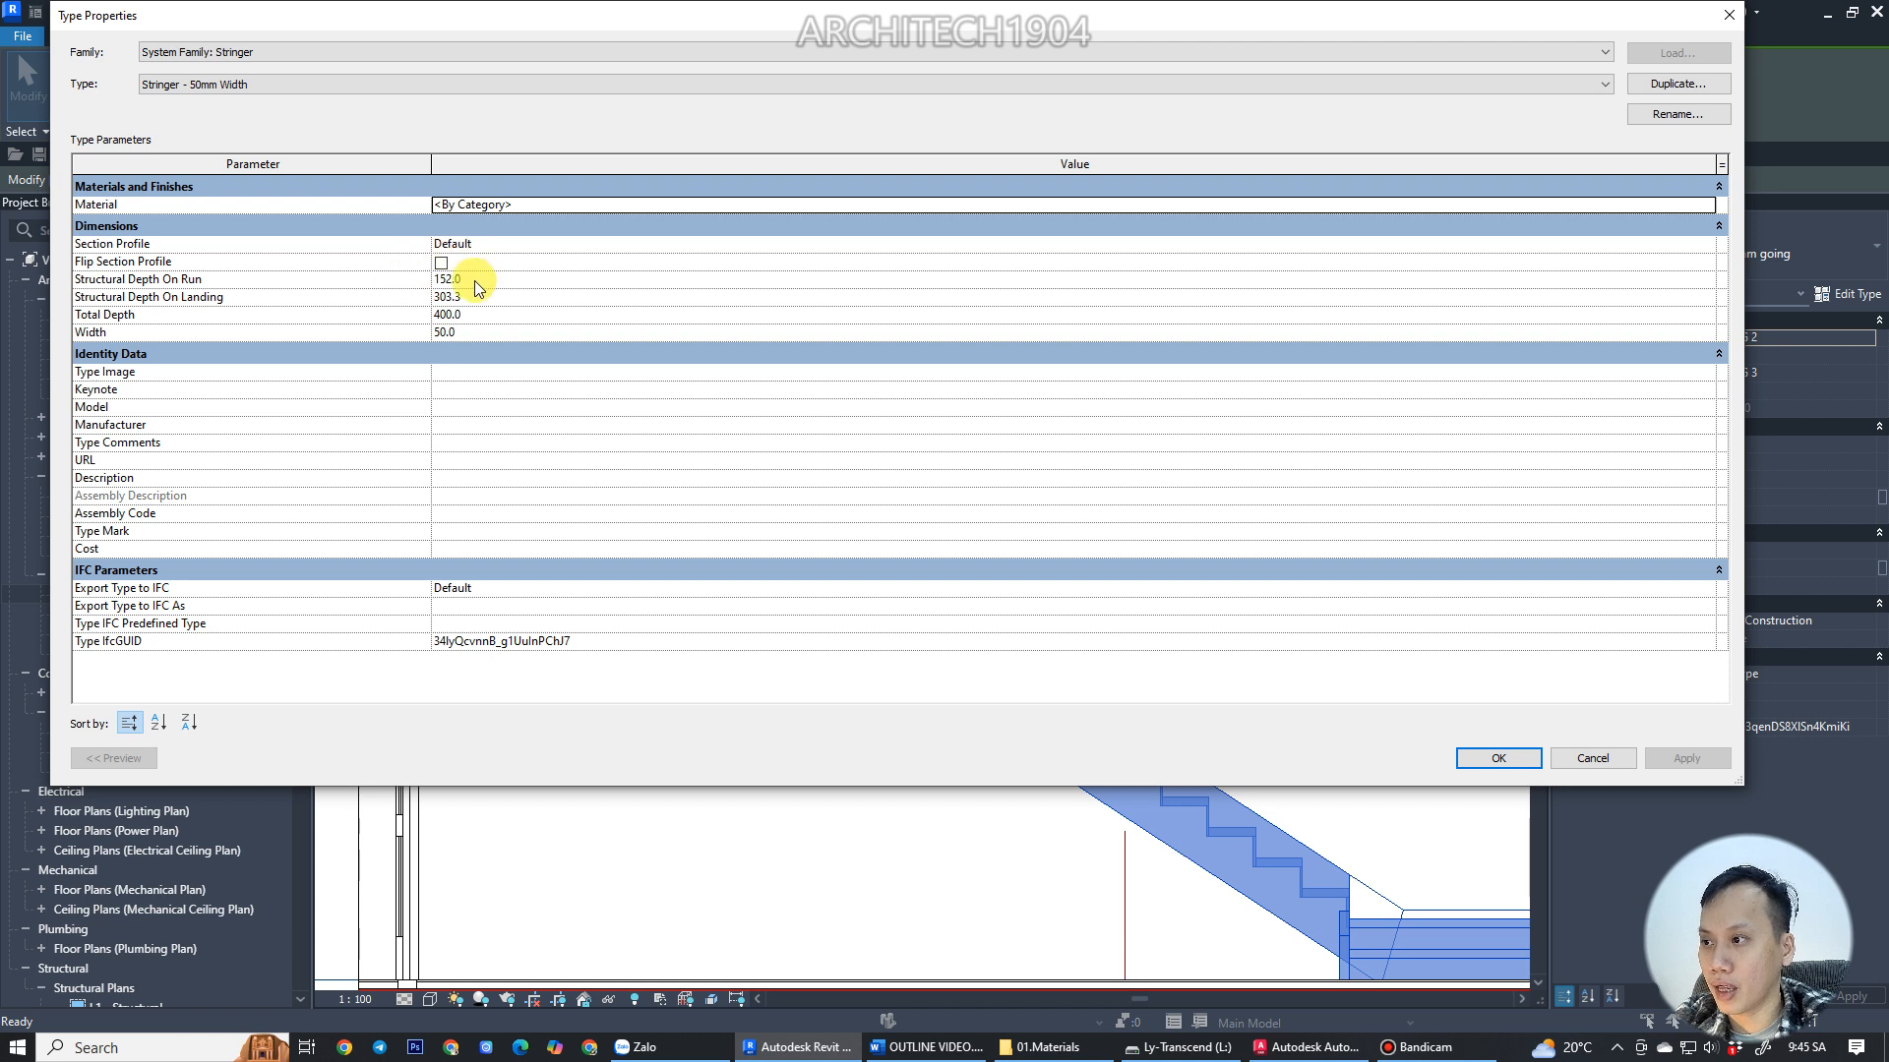
{"action": "left_click", "coordinate": [479, 296]}
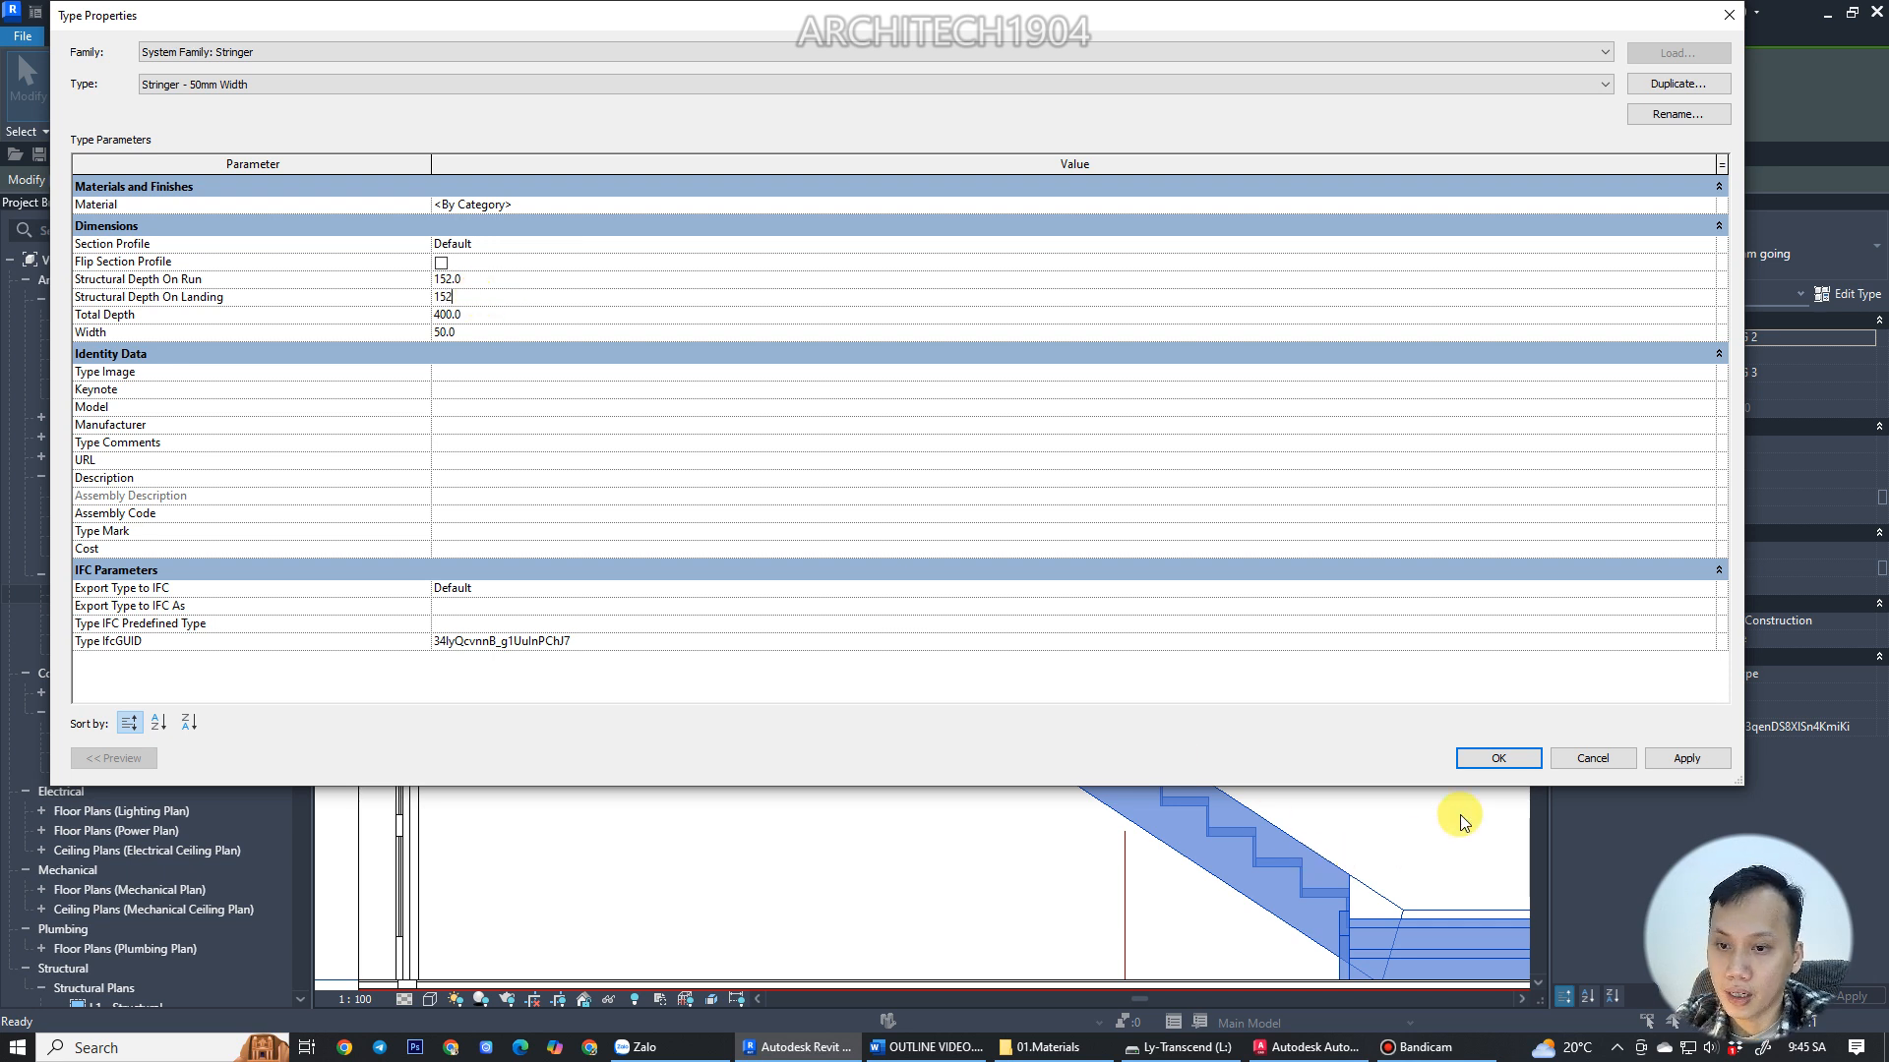
{"action": "left_click", "coordinate": [1485, 770]}
{"action": "left_click", "coordinate": [1481, 767]}
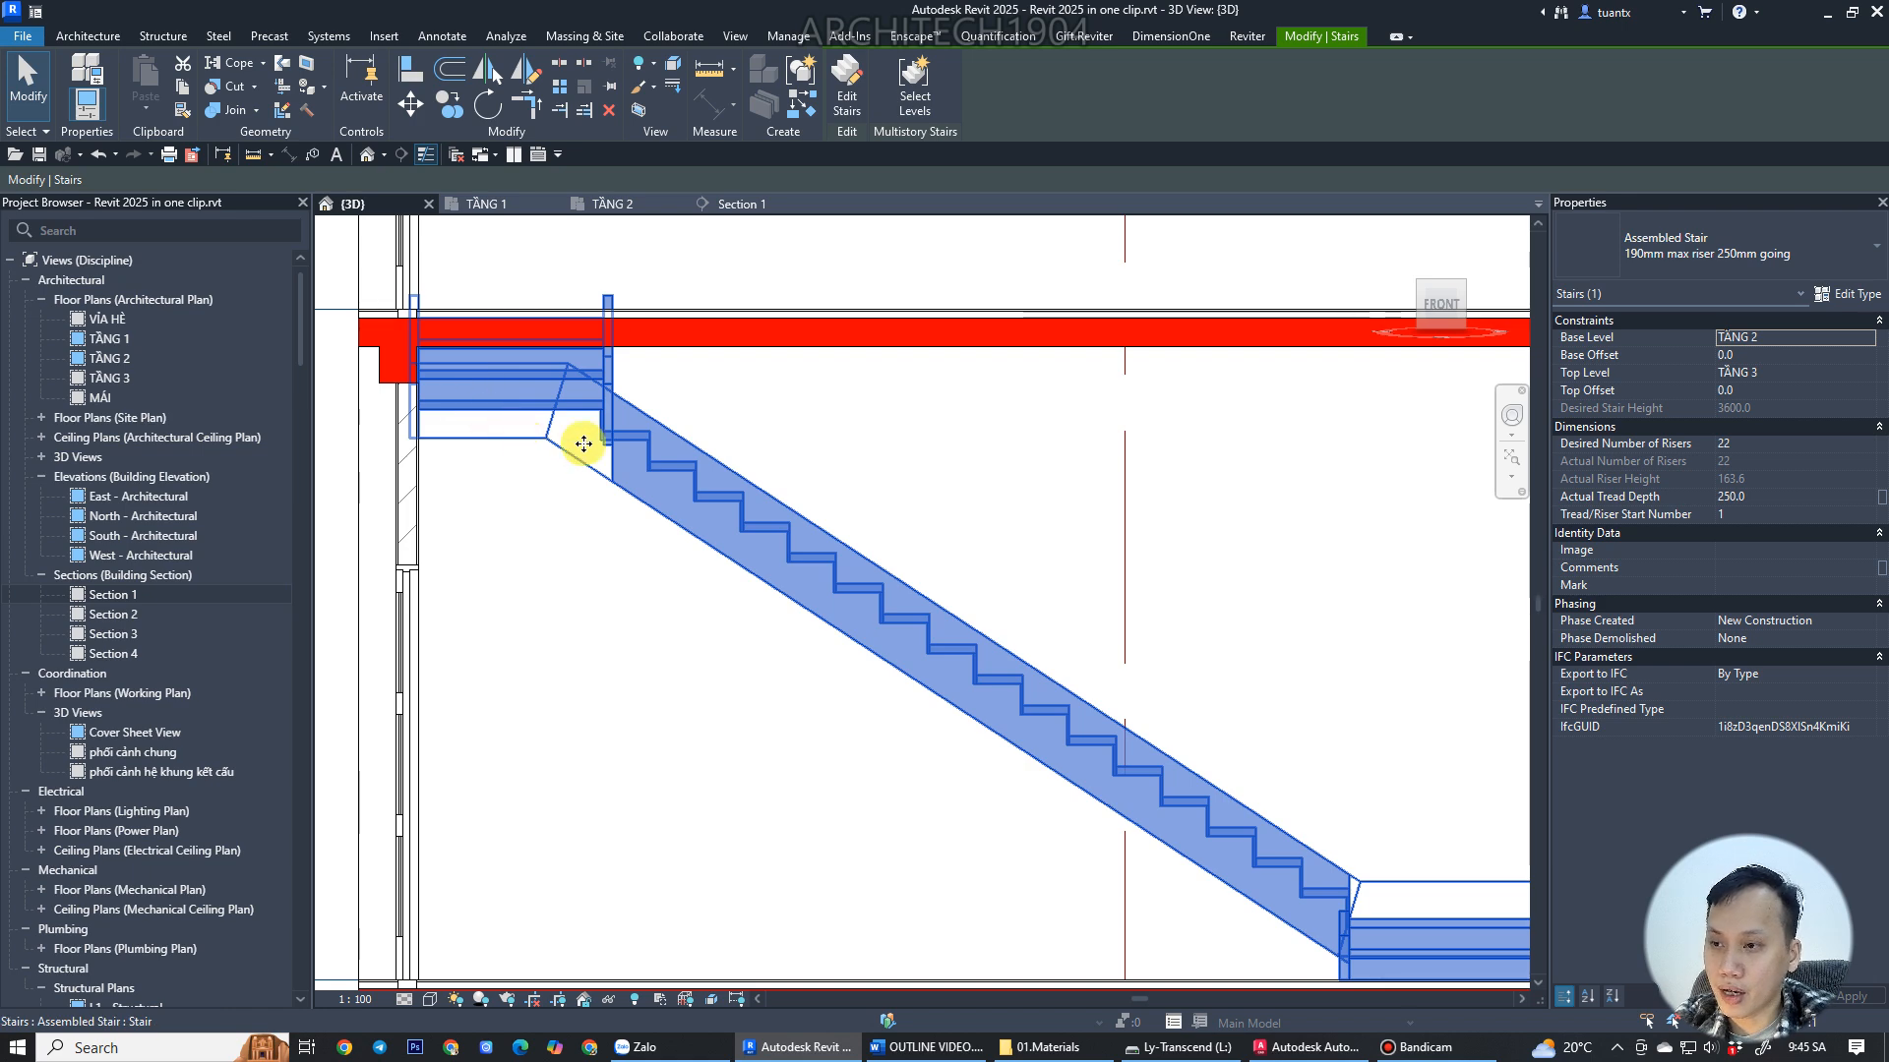
Change the TẦNG 2 stair's type to Cast-In-Place Stair @A-cầu thang trong nhà-01.
{"action": "scroll", "coordinate": [584, 444], "scroll_direction": "down", "scroll_amount": 5}
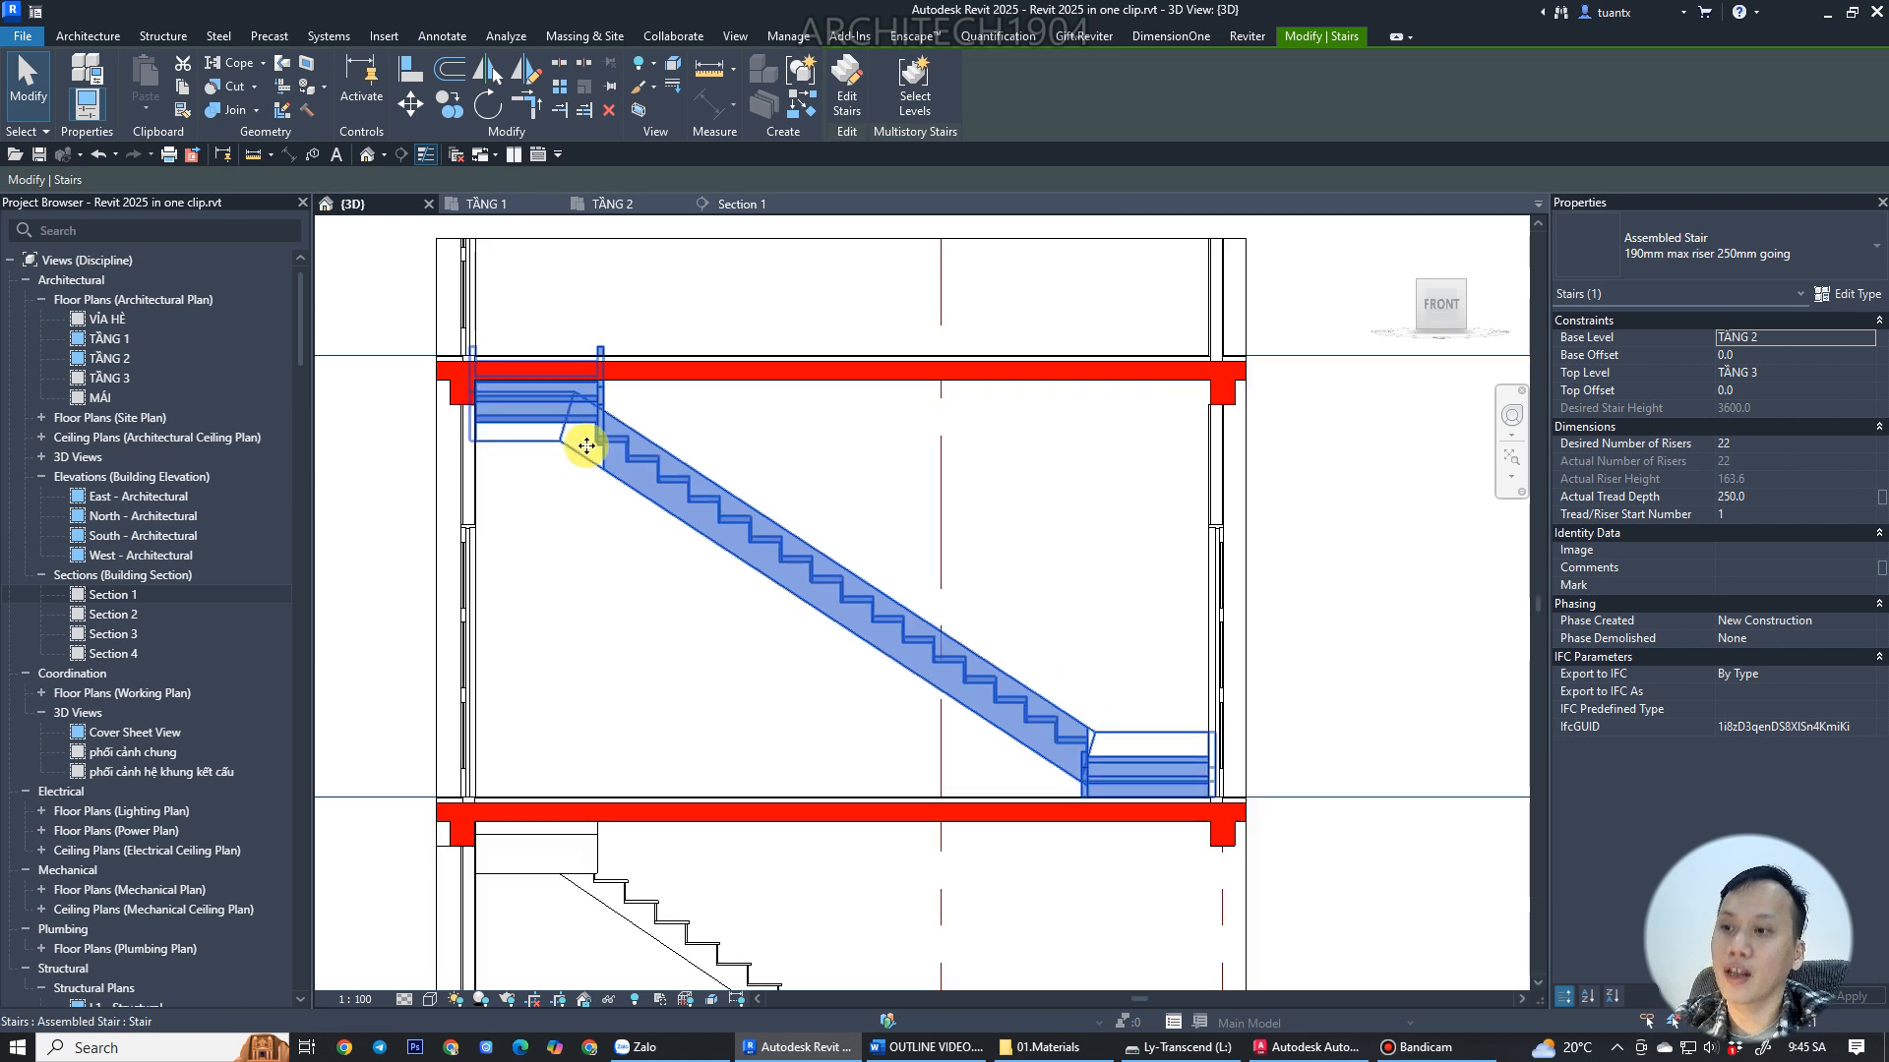
{"action": "left_click", "coordinate": [1806, 248]}
{"action": "left_click", "coordinate": [1633, 421]}
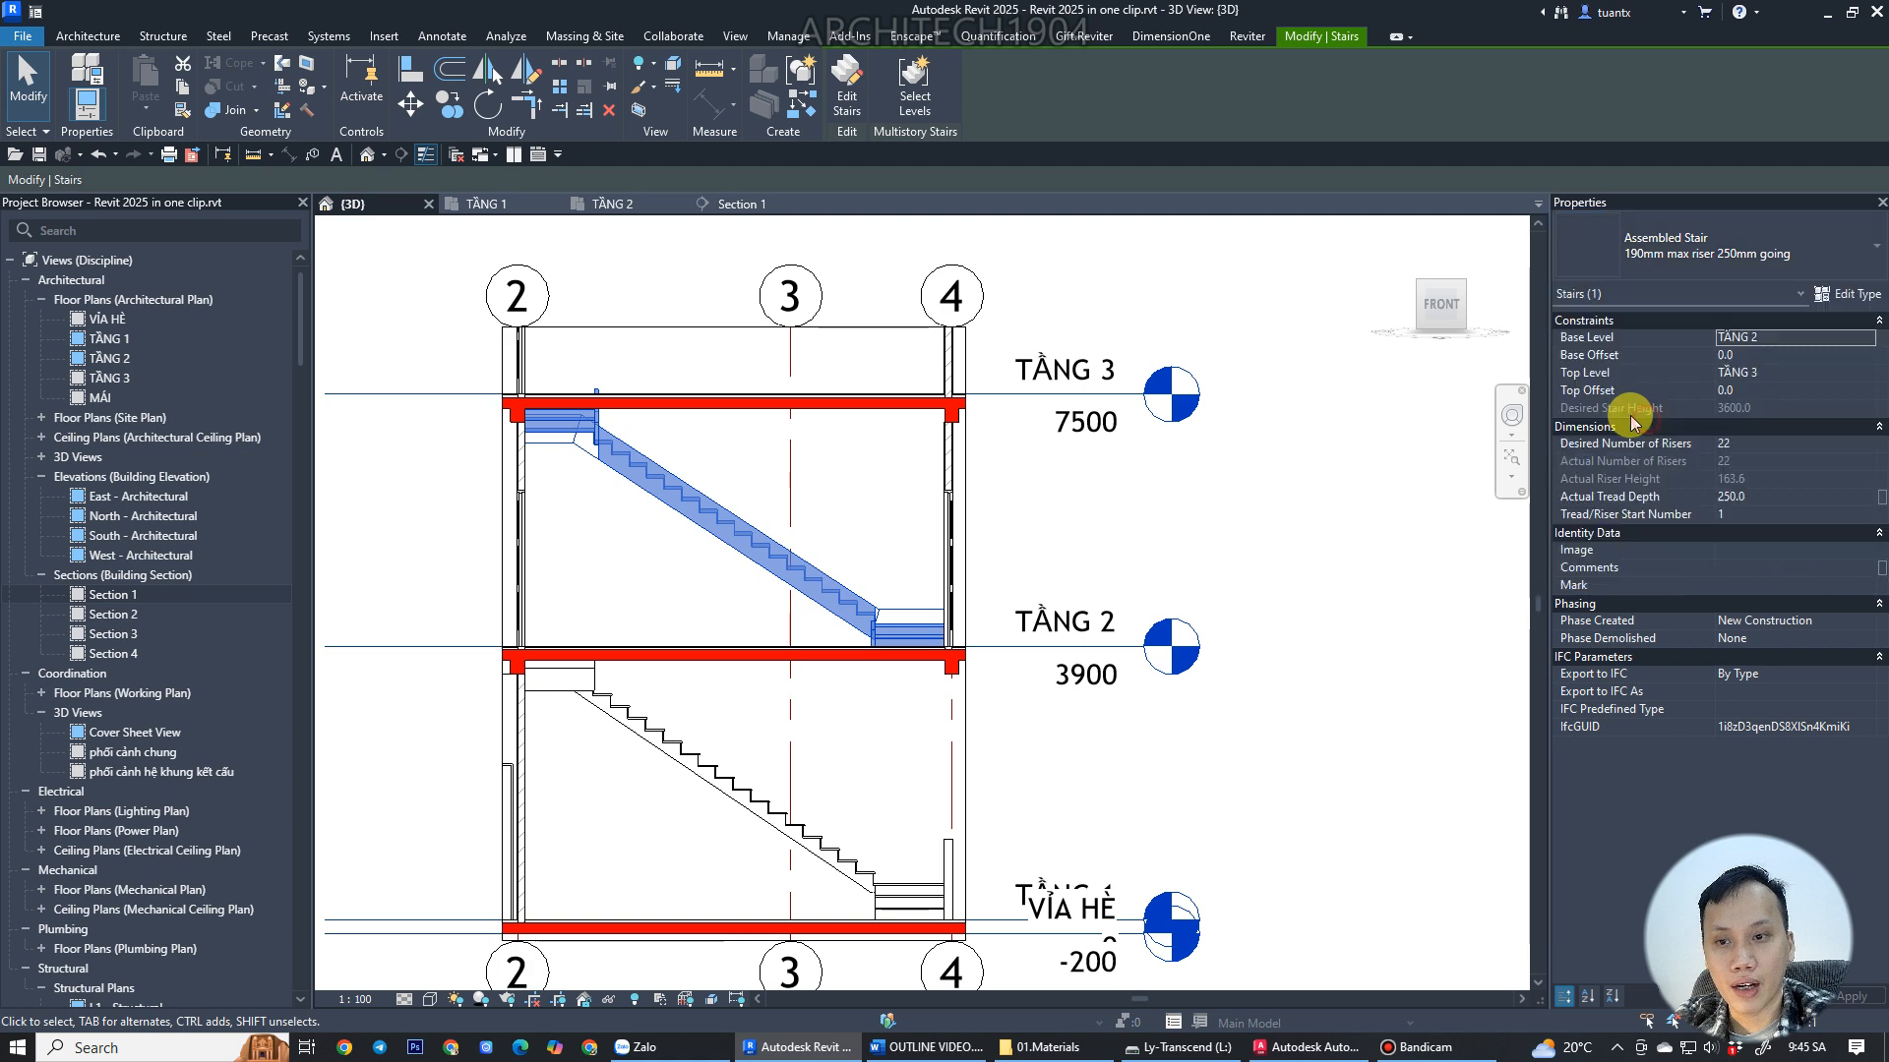
{"action": "left_click", "coordinate": [1813, 474]}
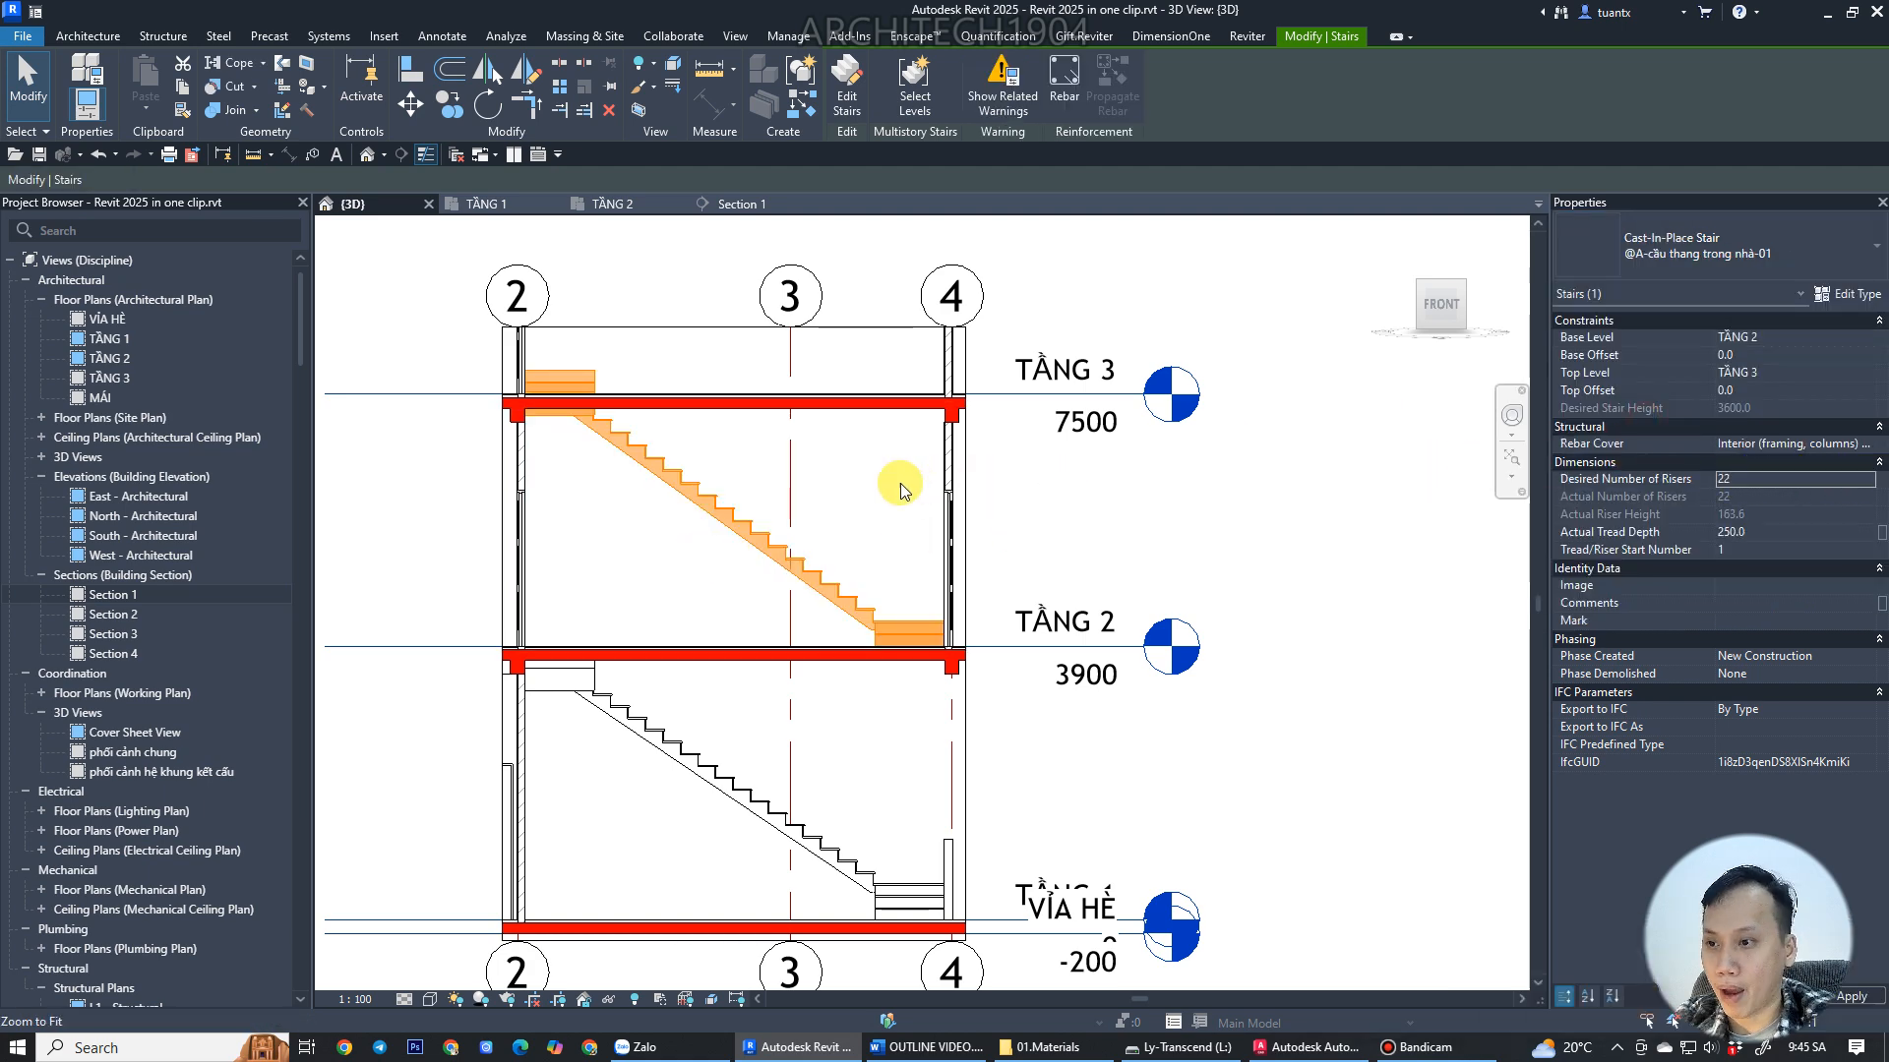
Orbit and zoom around the 3D view to inspect the retyped upper cast-in-place stair.
{"action": "scroll", "coordinate": [781, 495], "scroll_direction": "down", "scroll_amount": 2}
{"action": "left_click", "coordinate": [1214, 594]}
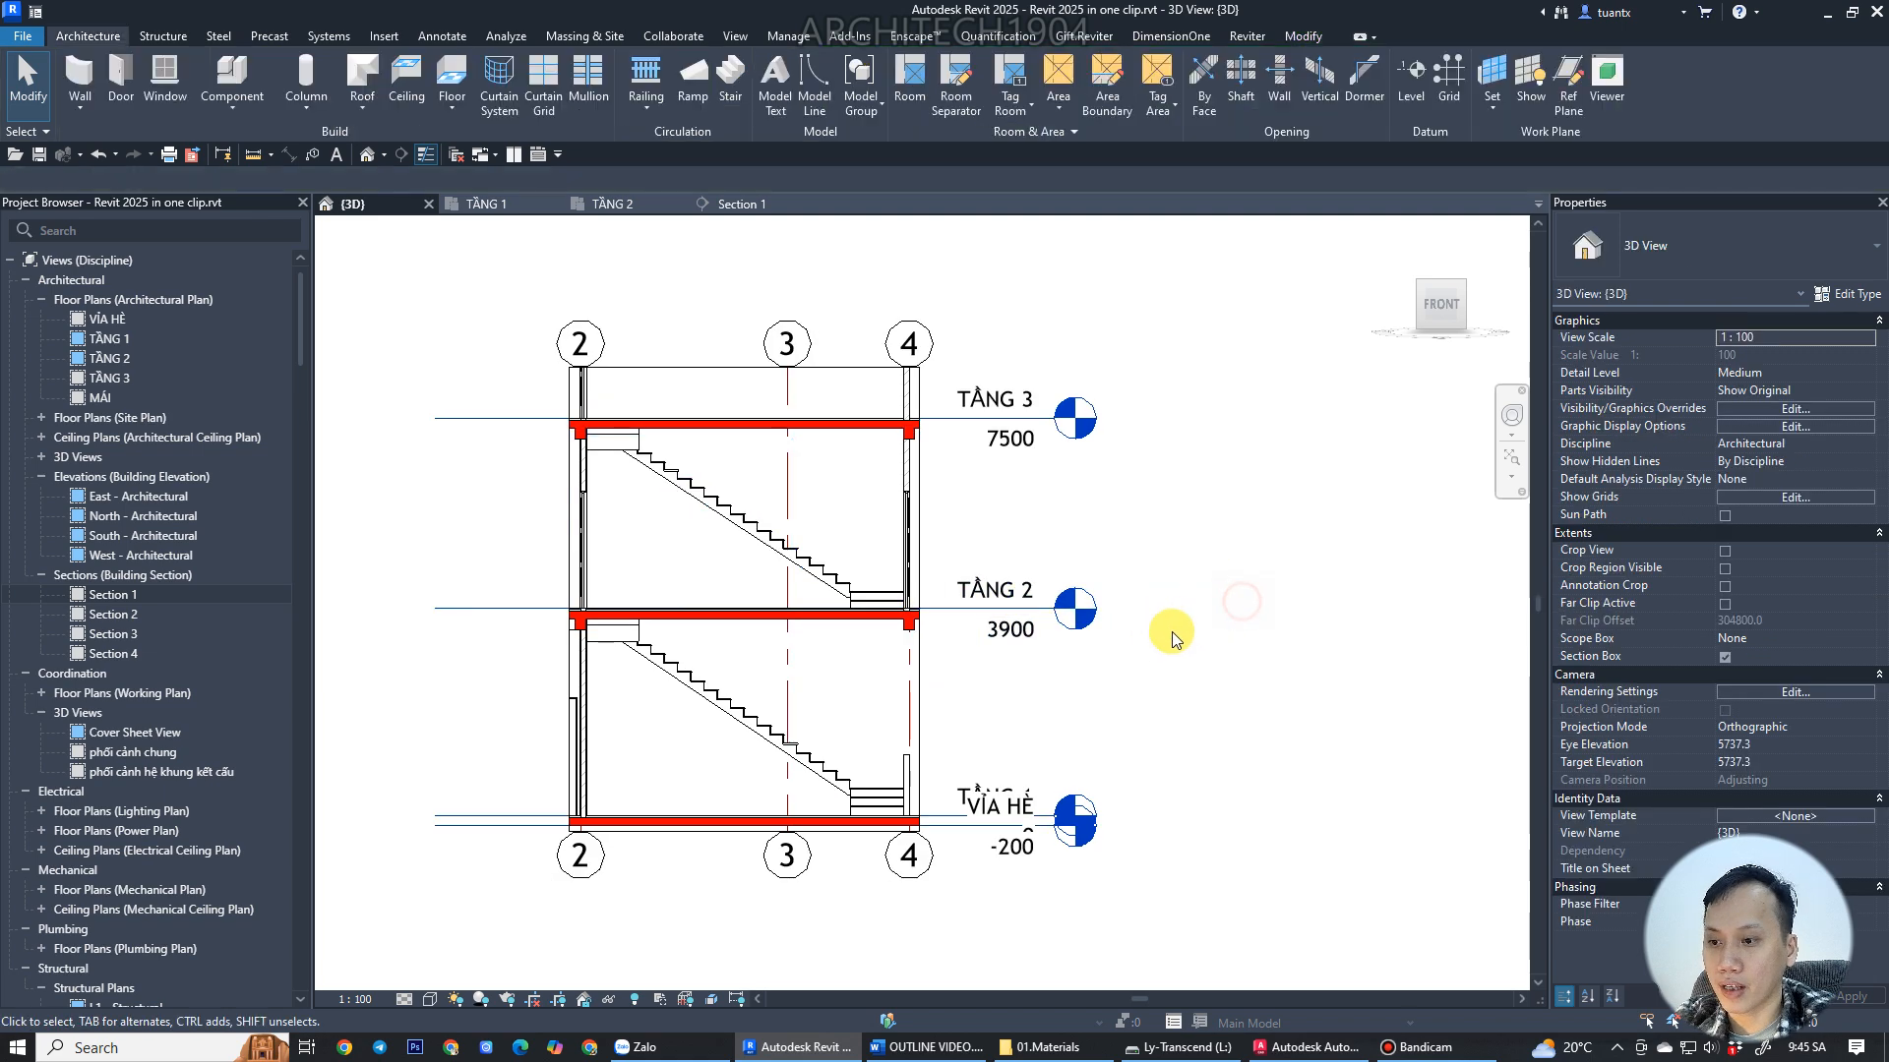
{"action": "middle_click_drag", "start_coordinate": [889, 627], "coordinate": [750, 767], "text": "shift"}
{"action": "scroll", "coordinate": [717, 346], "scroll_direction": "up", "scroll_amount": 3}
{"action": "scroll", "coordinate": [448, 482], "scroll_direction": "up", "scroll_amount": 3}
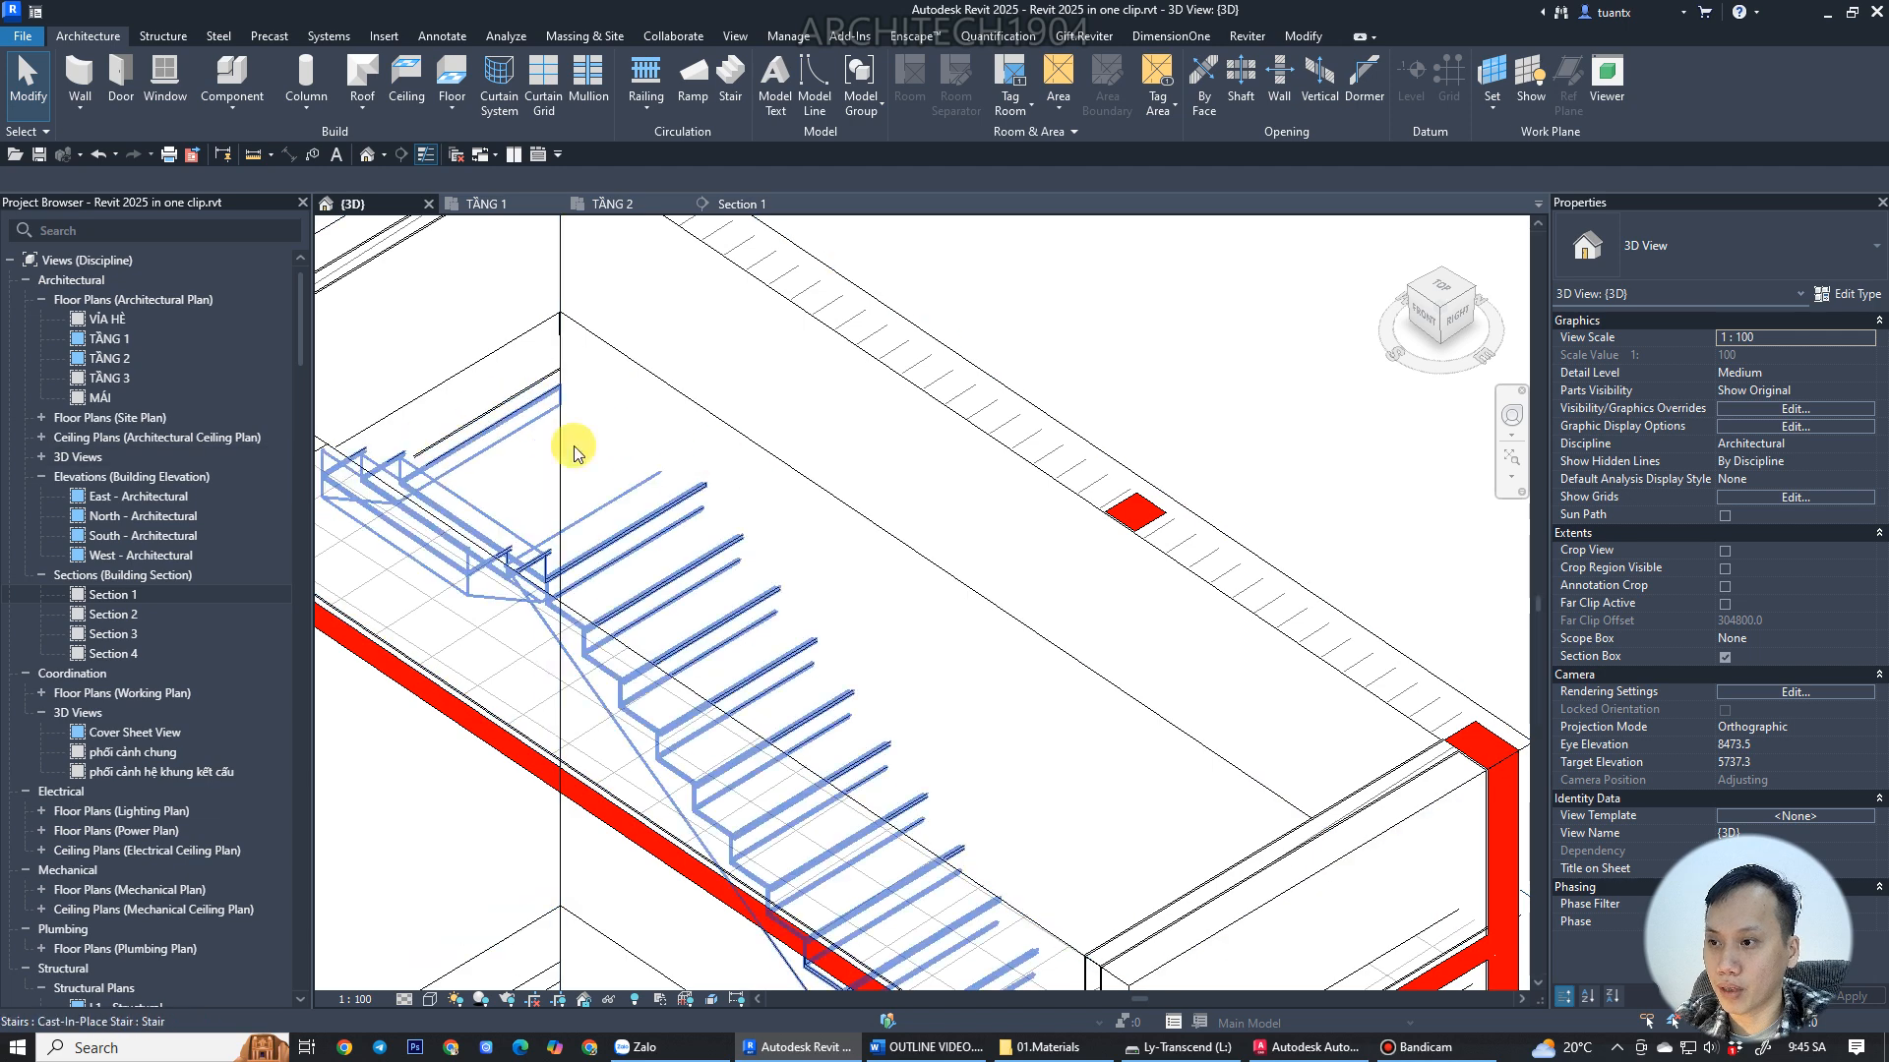
{"action": "scroll", "coordinate": [737, 421], "scroll_direction": "down", "scroll_amount": 4}
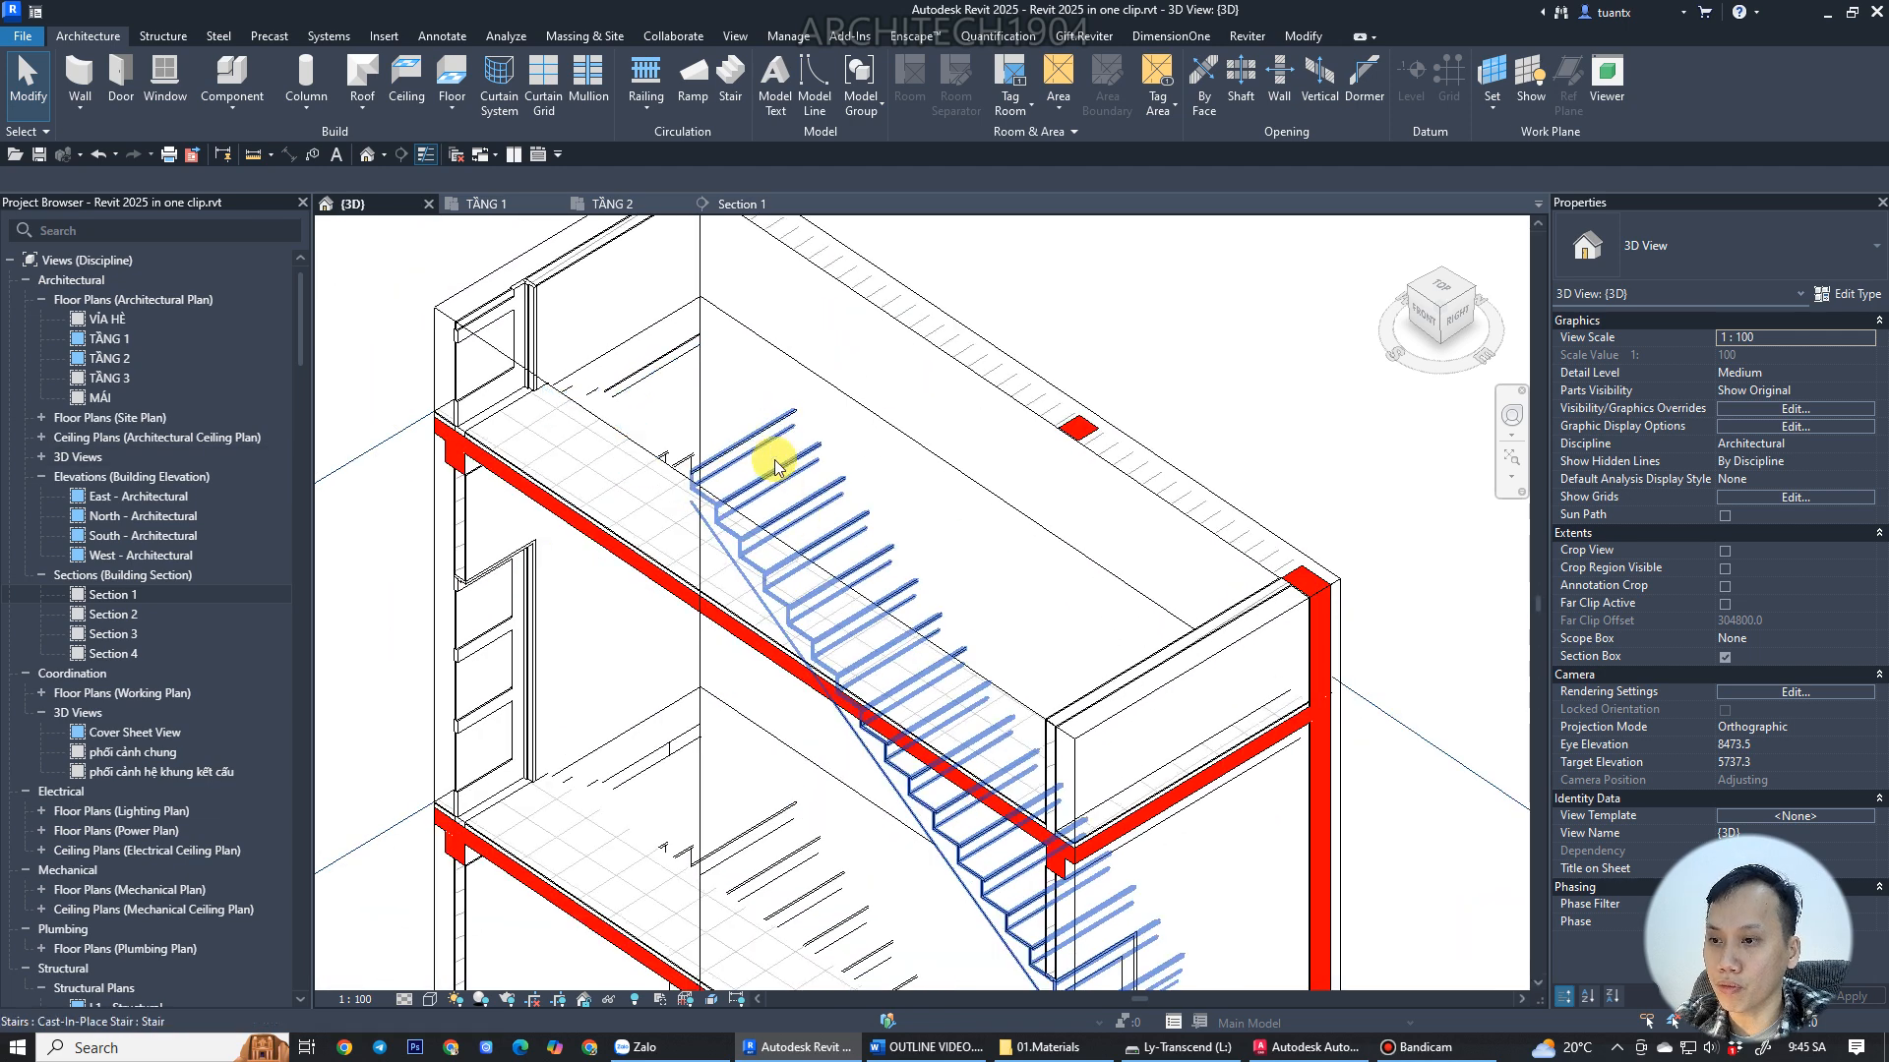
{"action": "left_click", "coordinate": [839, 503]}
{"action": "scroll", "coordinate": [522, 253], "scroll_direction": "down", "scroll_amount": 2}
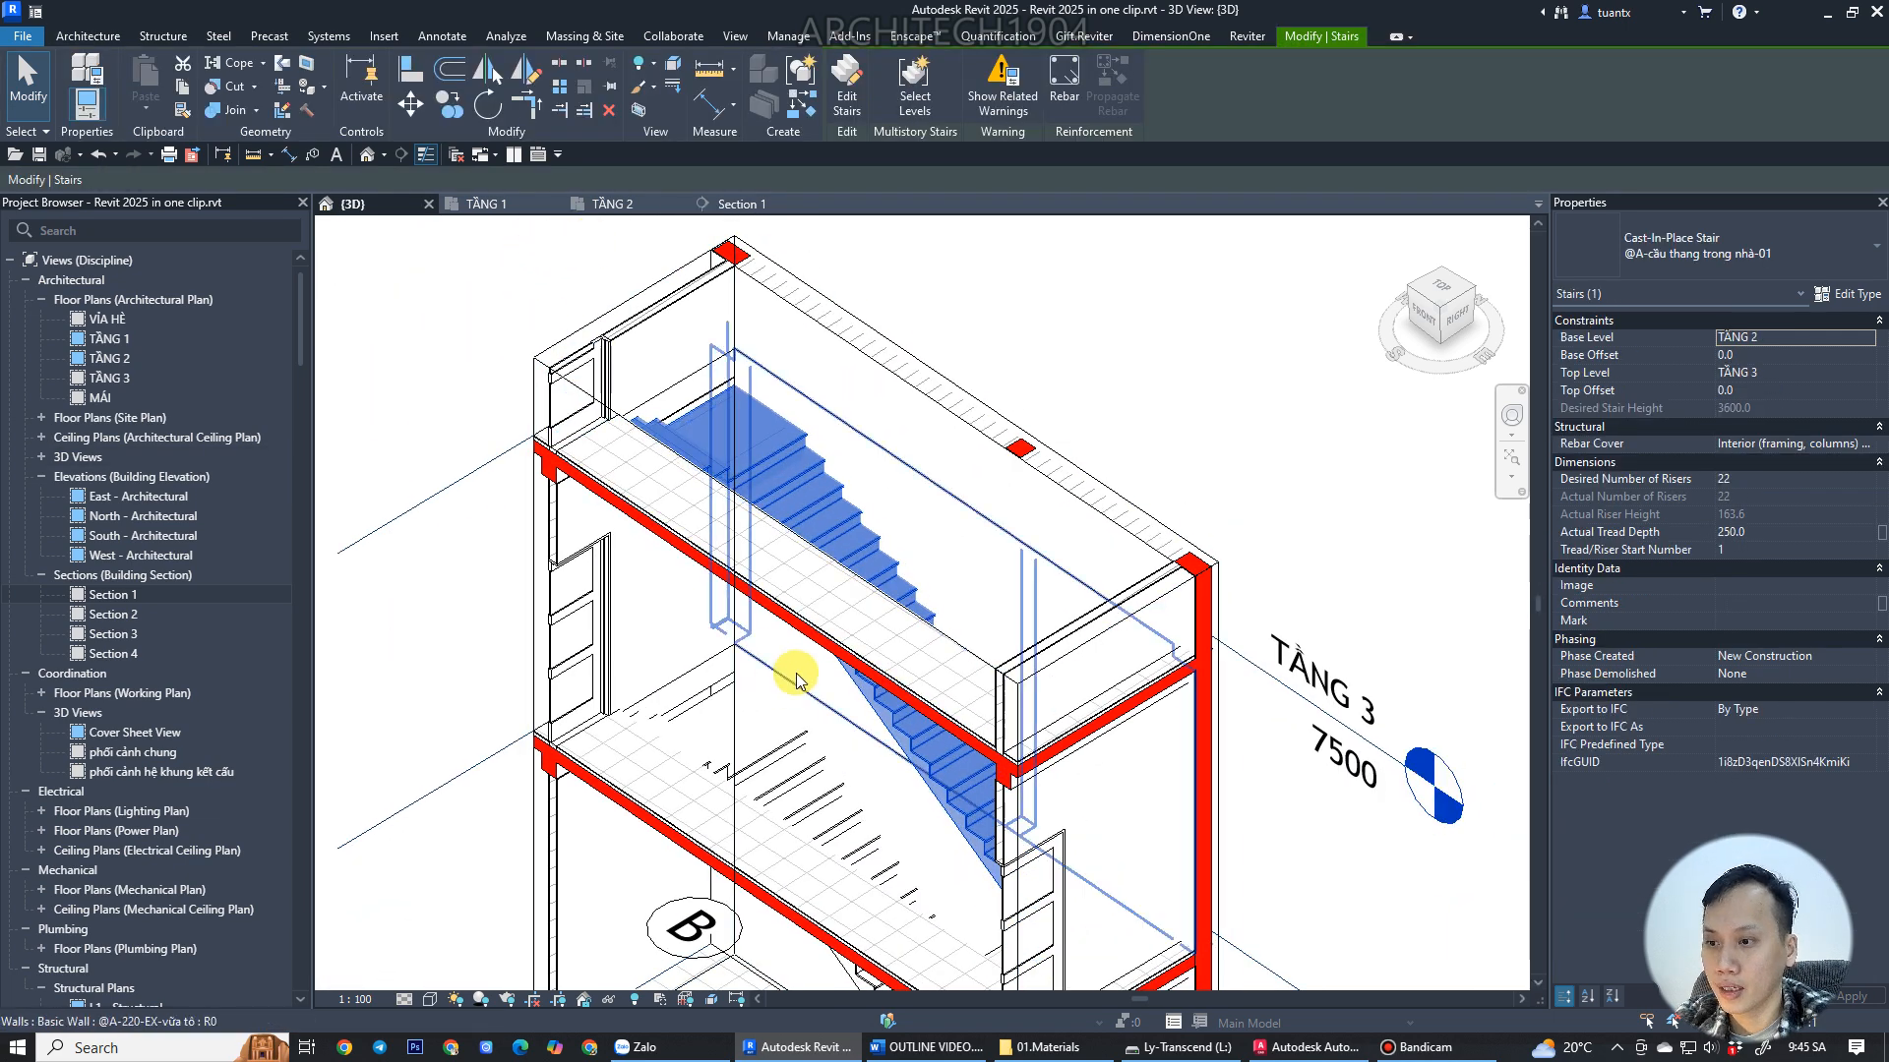
{"action": "scroll", "coordinate": [832, 606], "scroll_direction": "up", "scroll_amount": 5}
{"action": "key", "text": "Escape"}
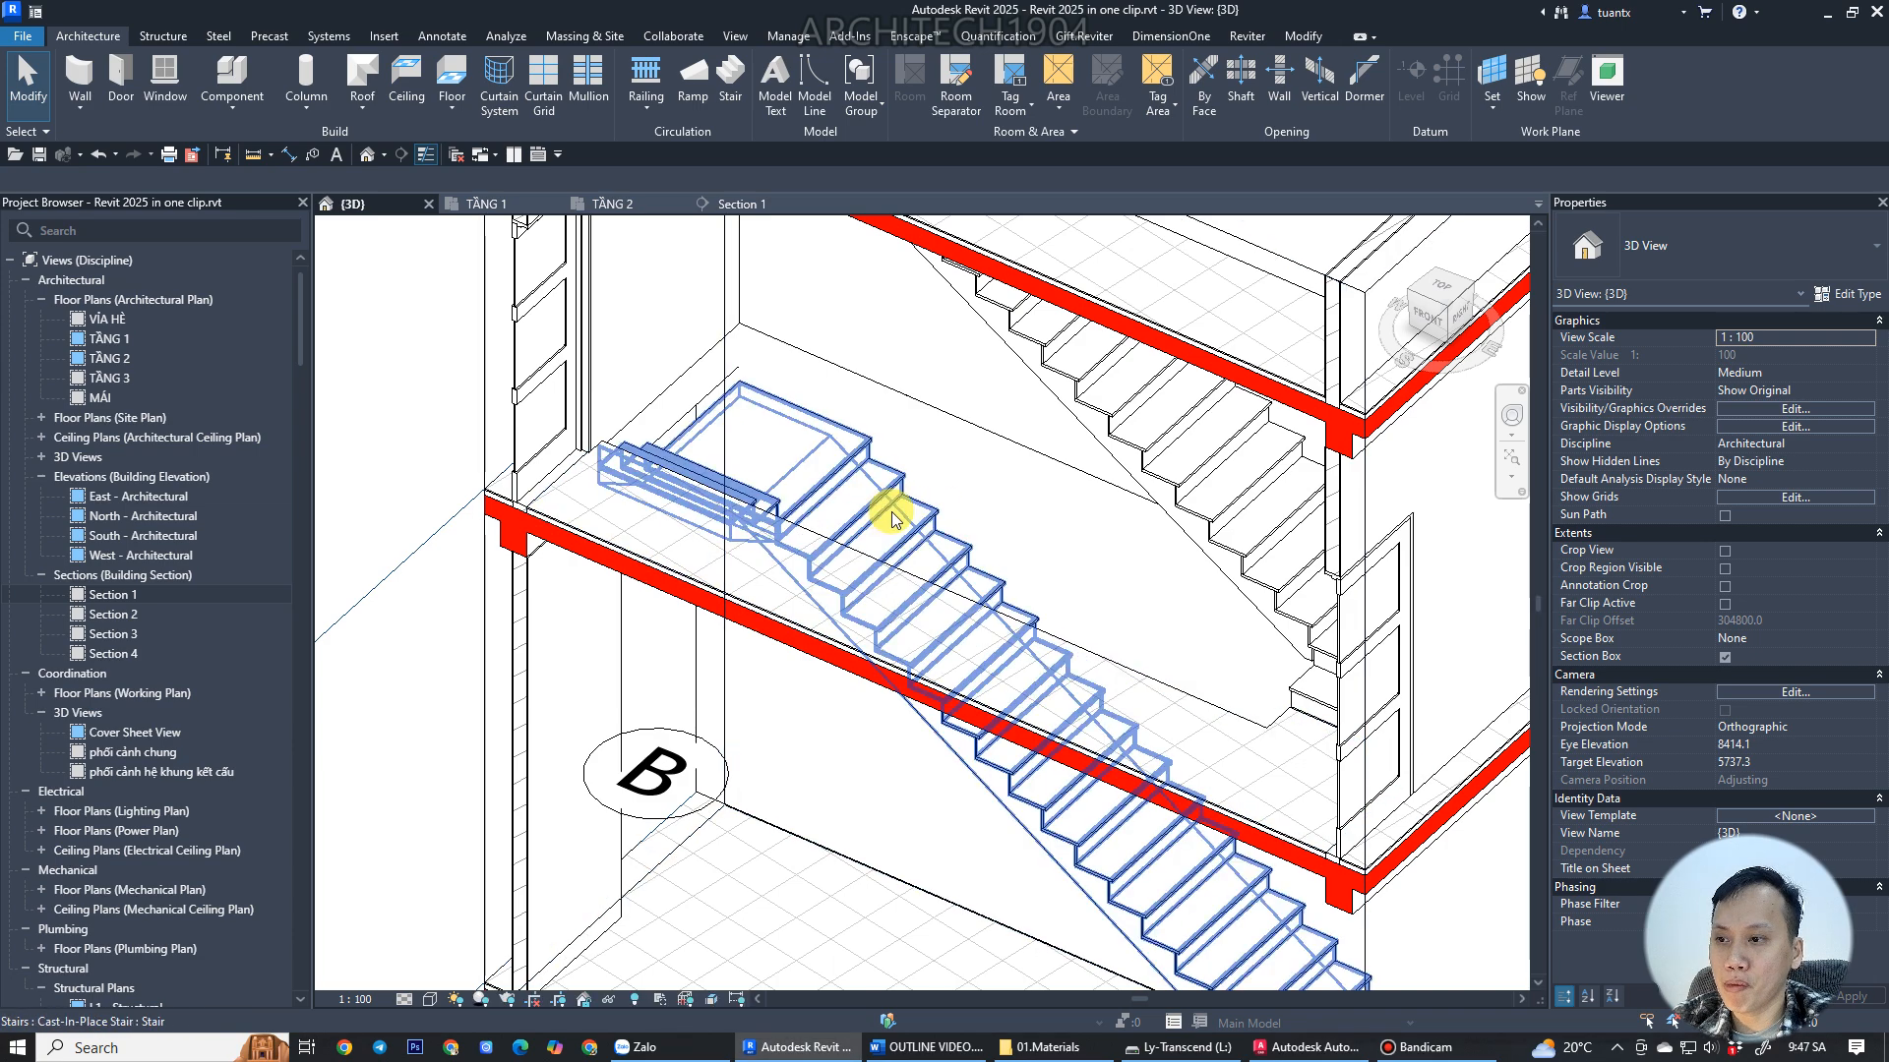
Examine where the TẦNG 1 stair meets the TẦNG 2 floor slab up close in 3D.
{"action": "middle_click_drag", "start_coordinate": [839, 499], "coordinate": [696, 489], "text": "shift"}
{"action": "scroll", "coordinate": [694, 435], "scroll_direction": "up", "scroll_amount": 3}
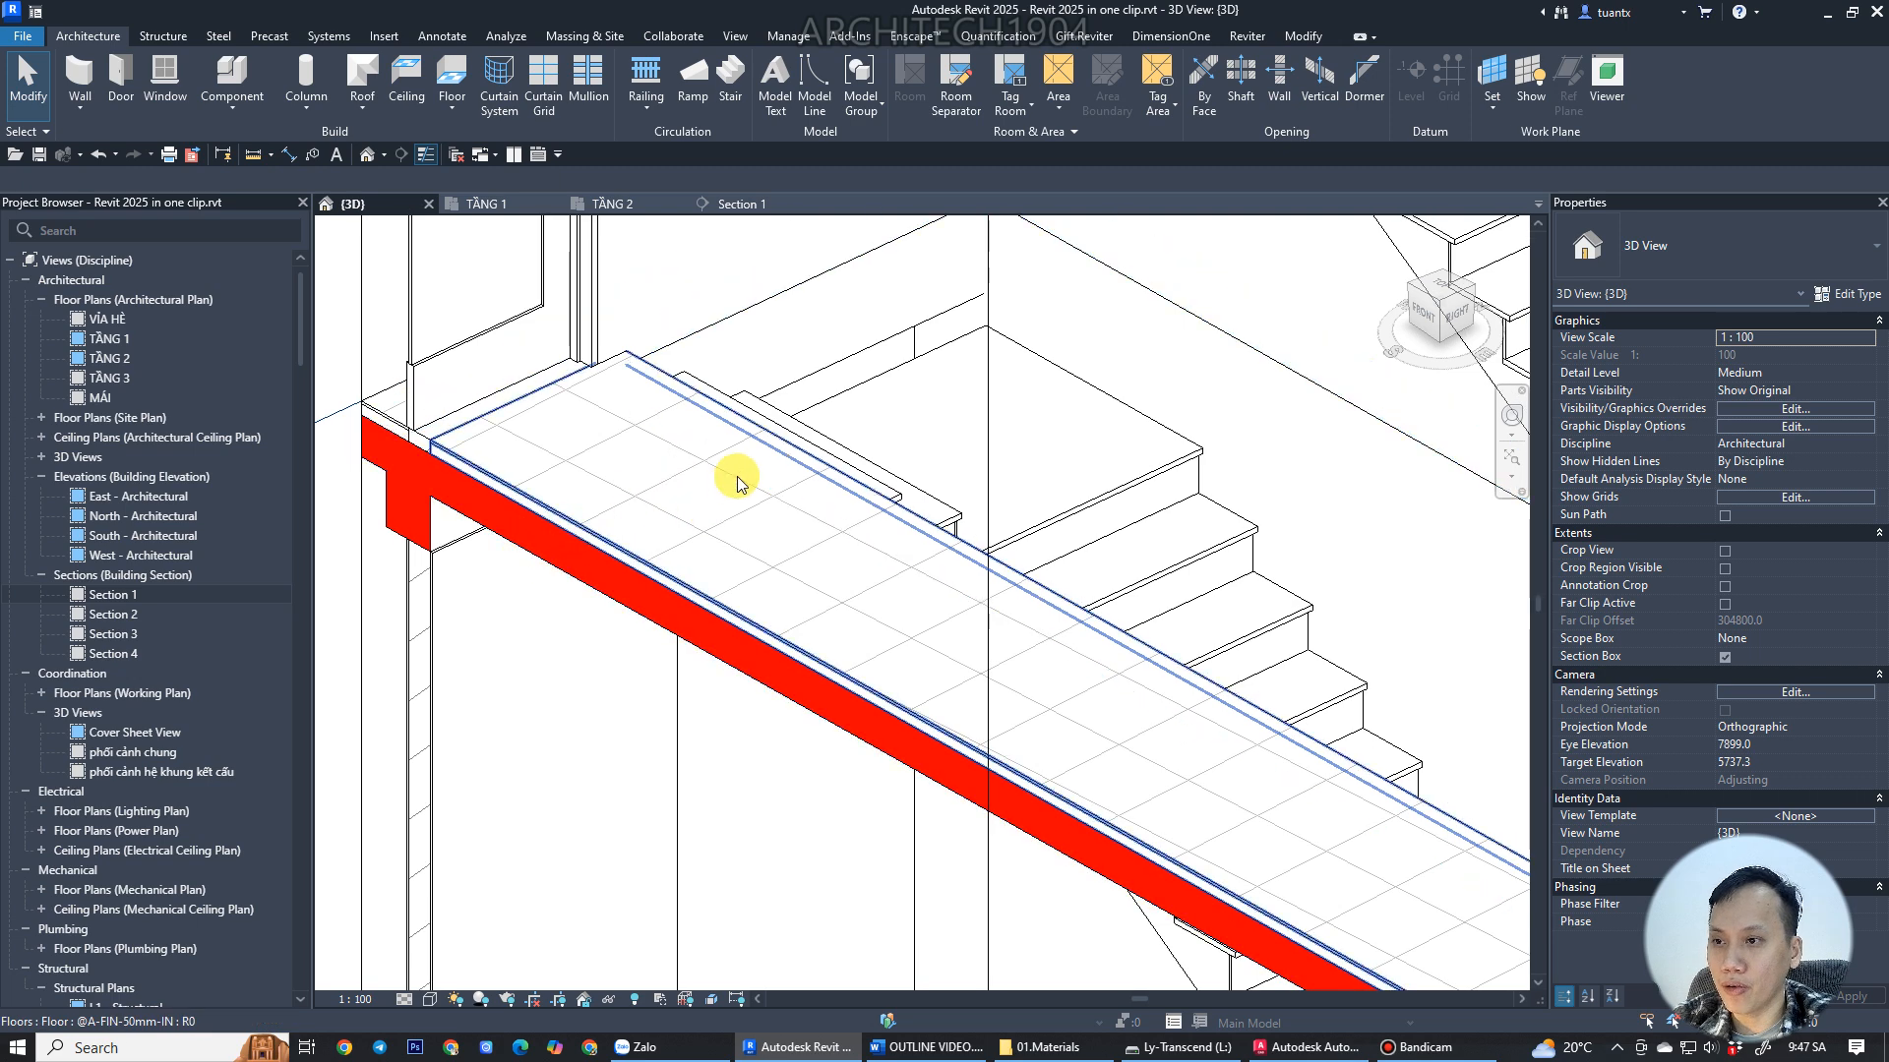
{"action": "scroll", "coordinate": [911, 495], "scroll_direction": "down", "scroll_amount": 8}
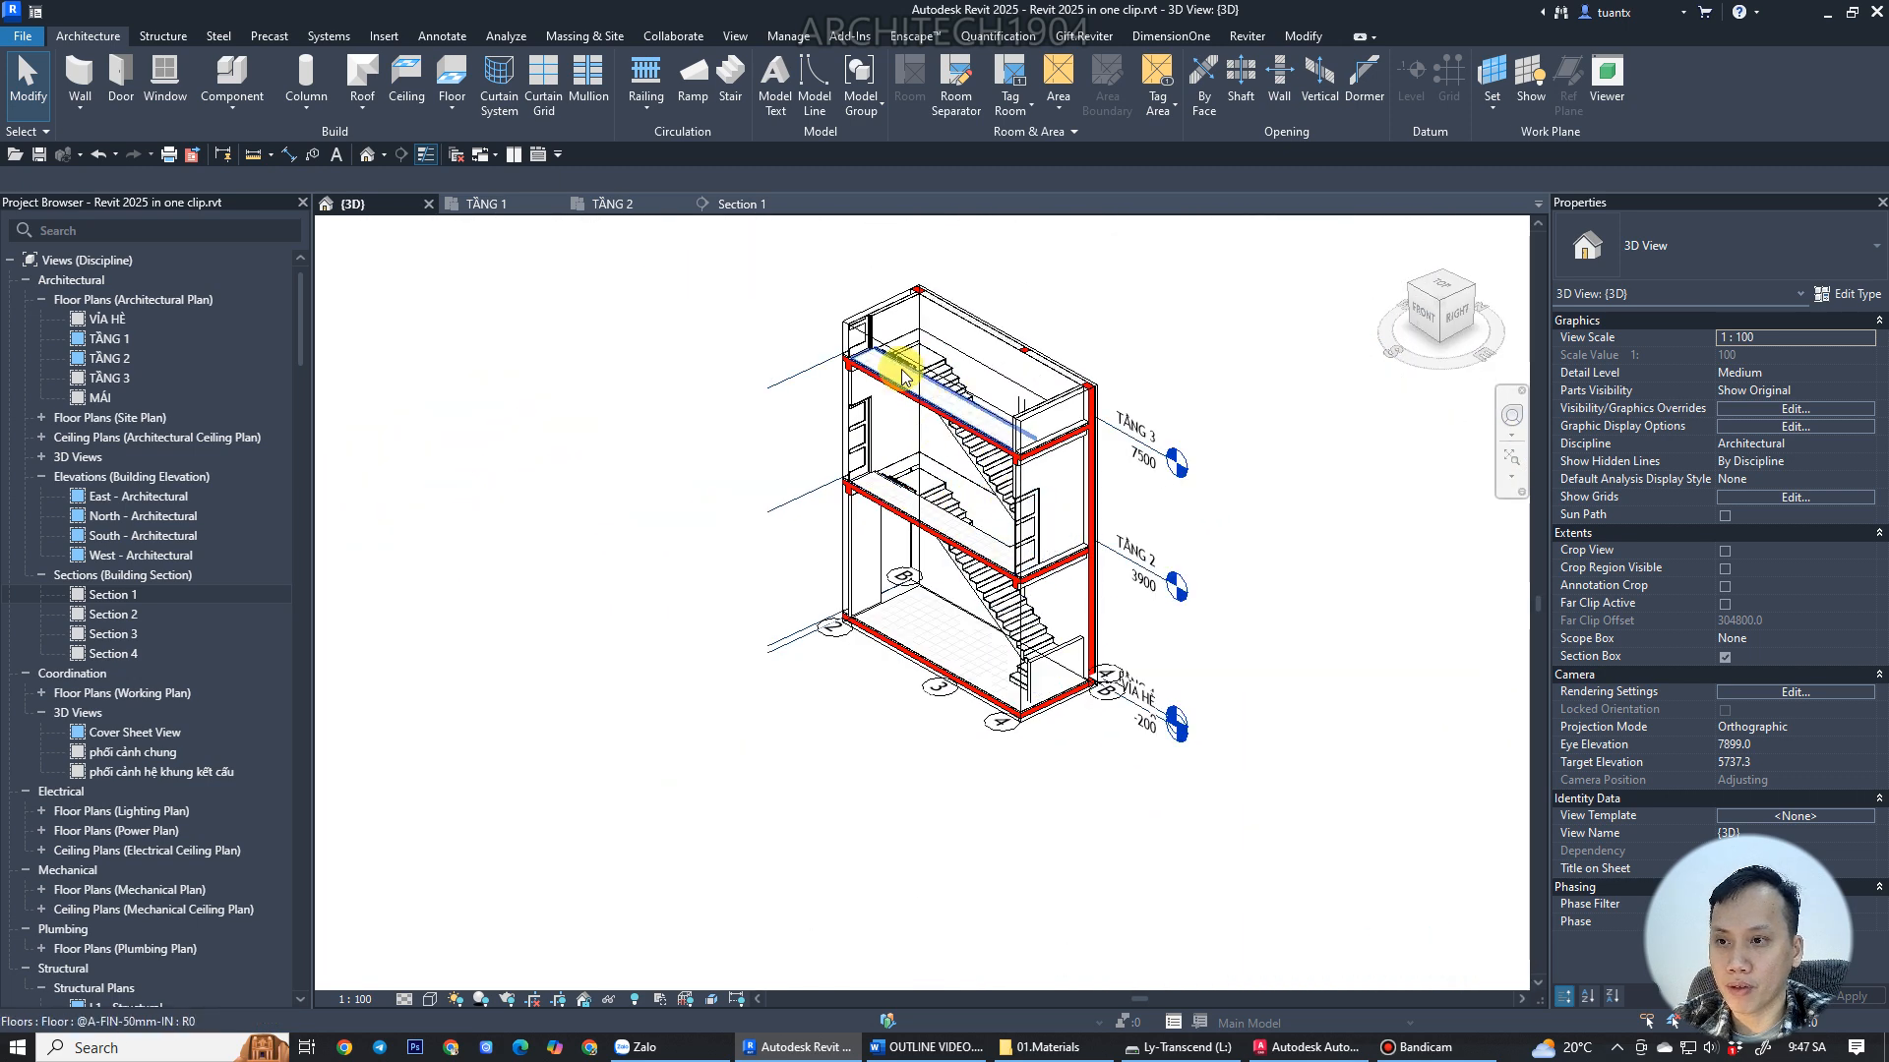
{"action": "left_click", "coordinate": [915, 364]}
{"action": "left_click_drag", "start_coordinate": [1053, 540], "coordinate": [962, 491]}
{"action": "scroll", "coordinate": [939, 510], "scroll_direction": "up", "scroll_amount": 3}
{"action": "middle_click_drag", "start_coordinate": [930, 508], "coordinate": [717, 427], "text": "shift"}
{"action": "scroll", "coordinate": [777, 484], "scroll_direction": "up", "scroll_amount": 4}
{"action": "scroll", "coordinate": [934, 512], "scroll_direction": "up", "scroll_amount": 2}
{"action": "left_click", "coordinate": [938, 514]}
{"action": "left_click", "coordinate": [1005, 447]}
{"action": "scroll", "coordinate": [1003, 446], "scroll_direction": "up", "scroll_amount": 3}
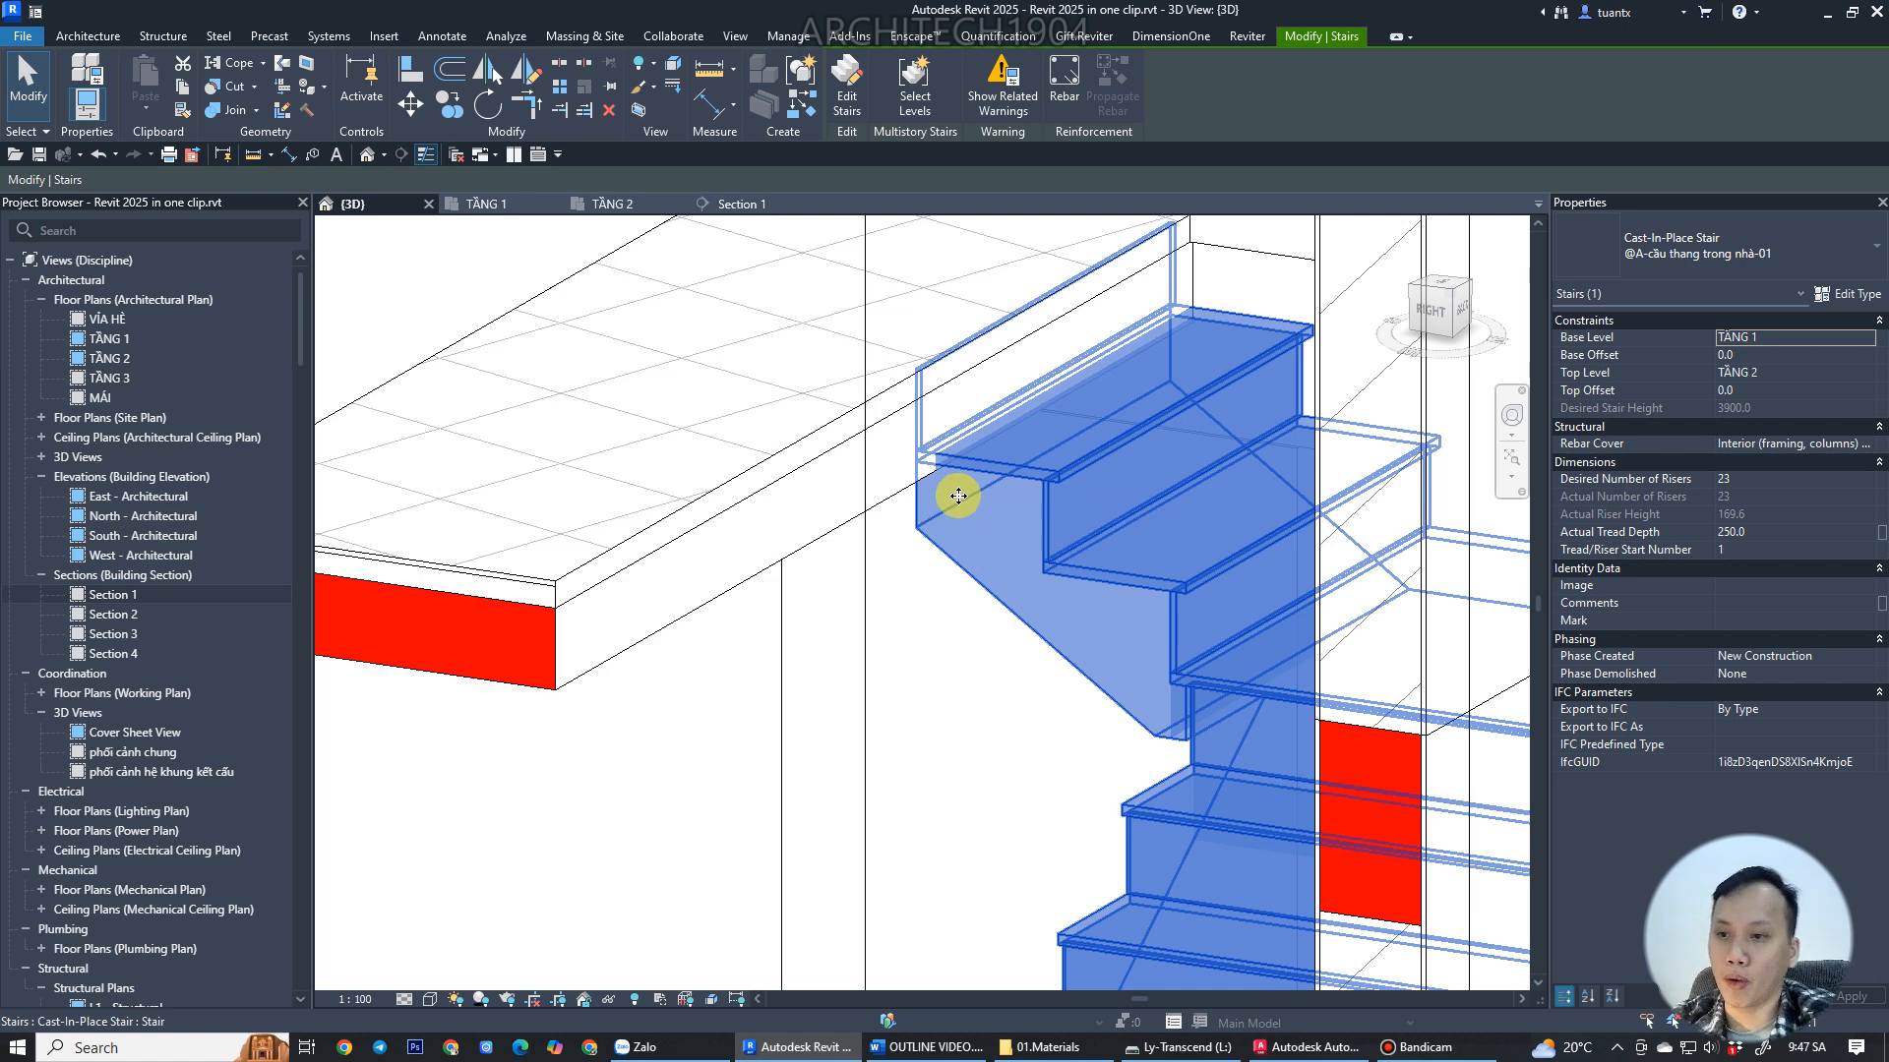
{"action": "scroll", "coordinate": [1073, 465], "scroll_direction": "up", "scroll_amount": 2}
{"action": "scroll", "coordinate": [1074, 465], "scroll_direction": "up", "scroll_amount": 1}
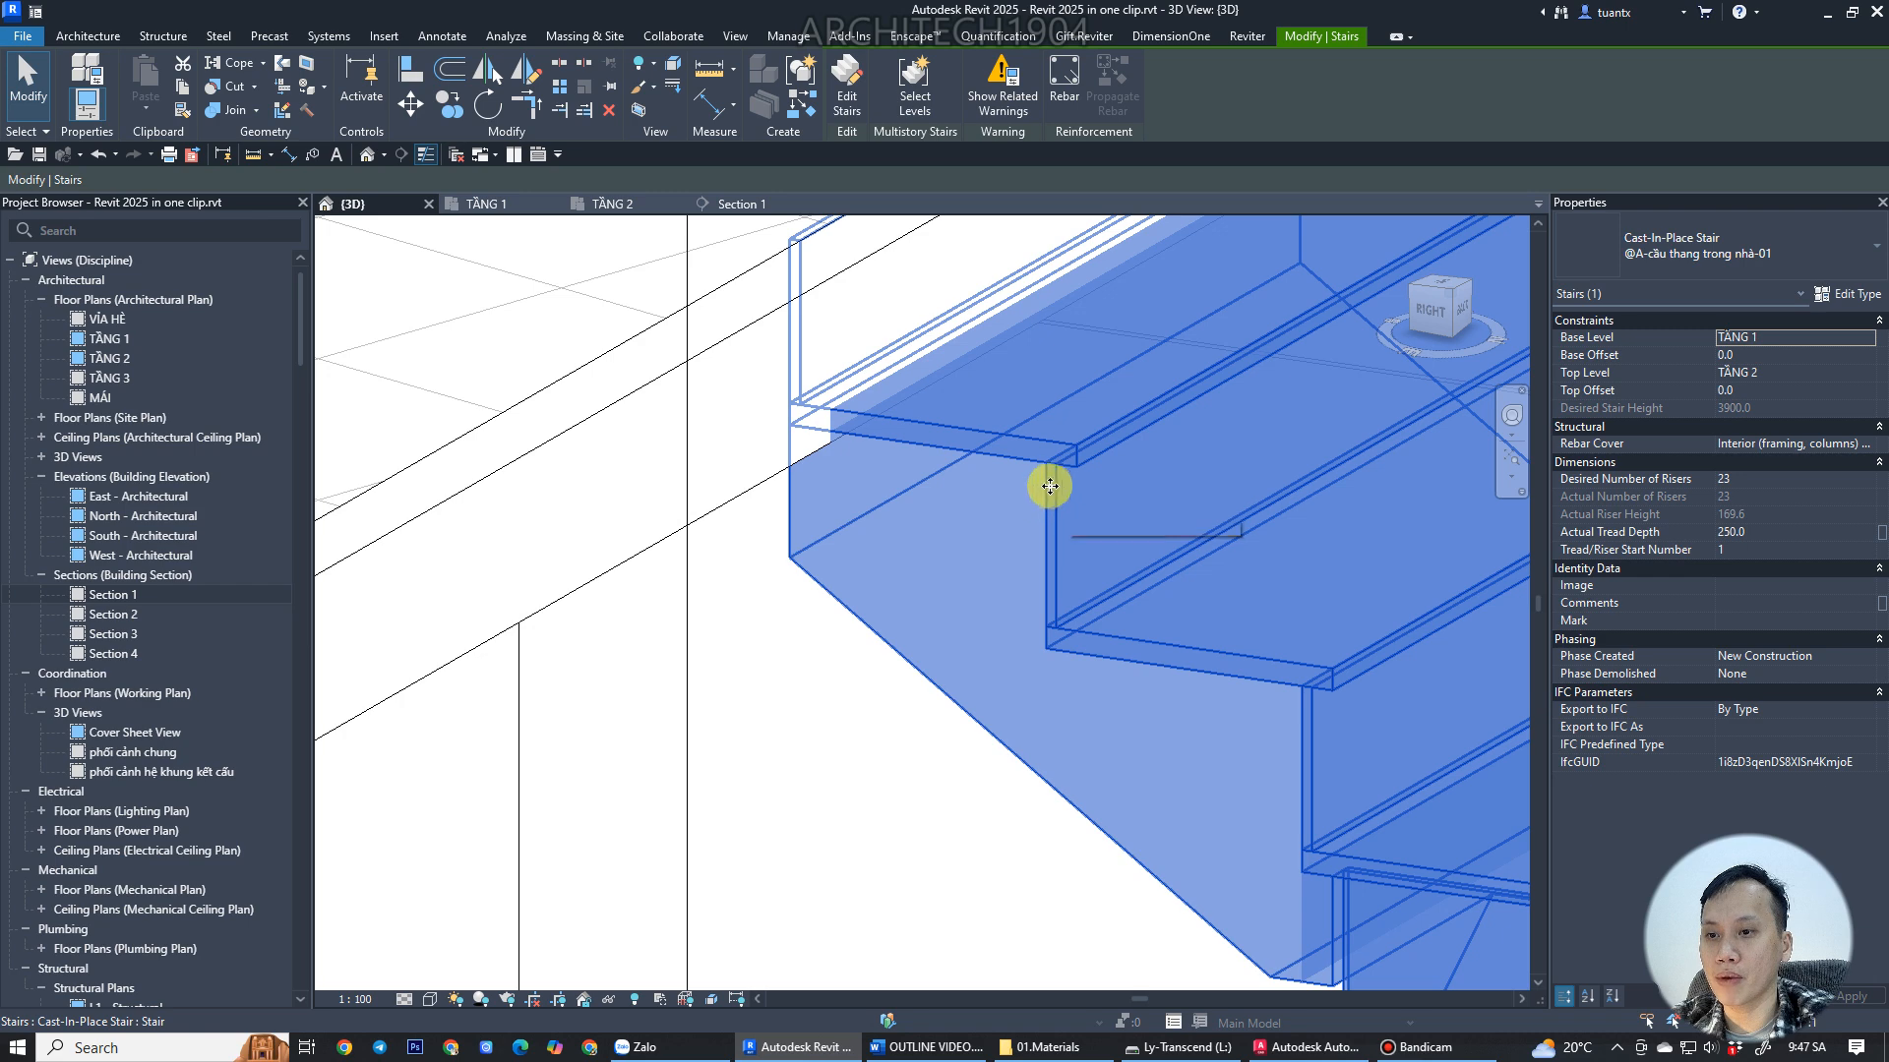
Align the TẦNG 2 floor slab's boundary edge with the top edge of the TẦNG 1 stair and finish the boundary edit.
{"action": "scroll", "coordinate": [1053, 497], "scroll_direction": "down", "scroll_amount": 2}
{"action": "scroll", "coordinate": [861, 413], "scroll_direction": "down", "scroll_amount": 2}
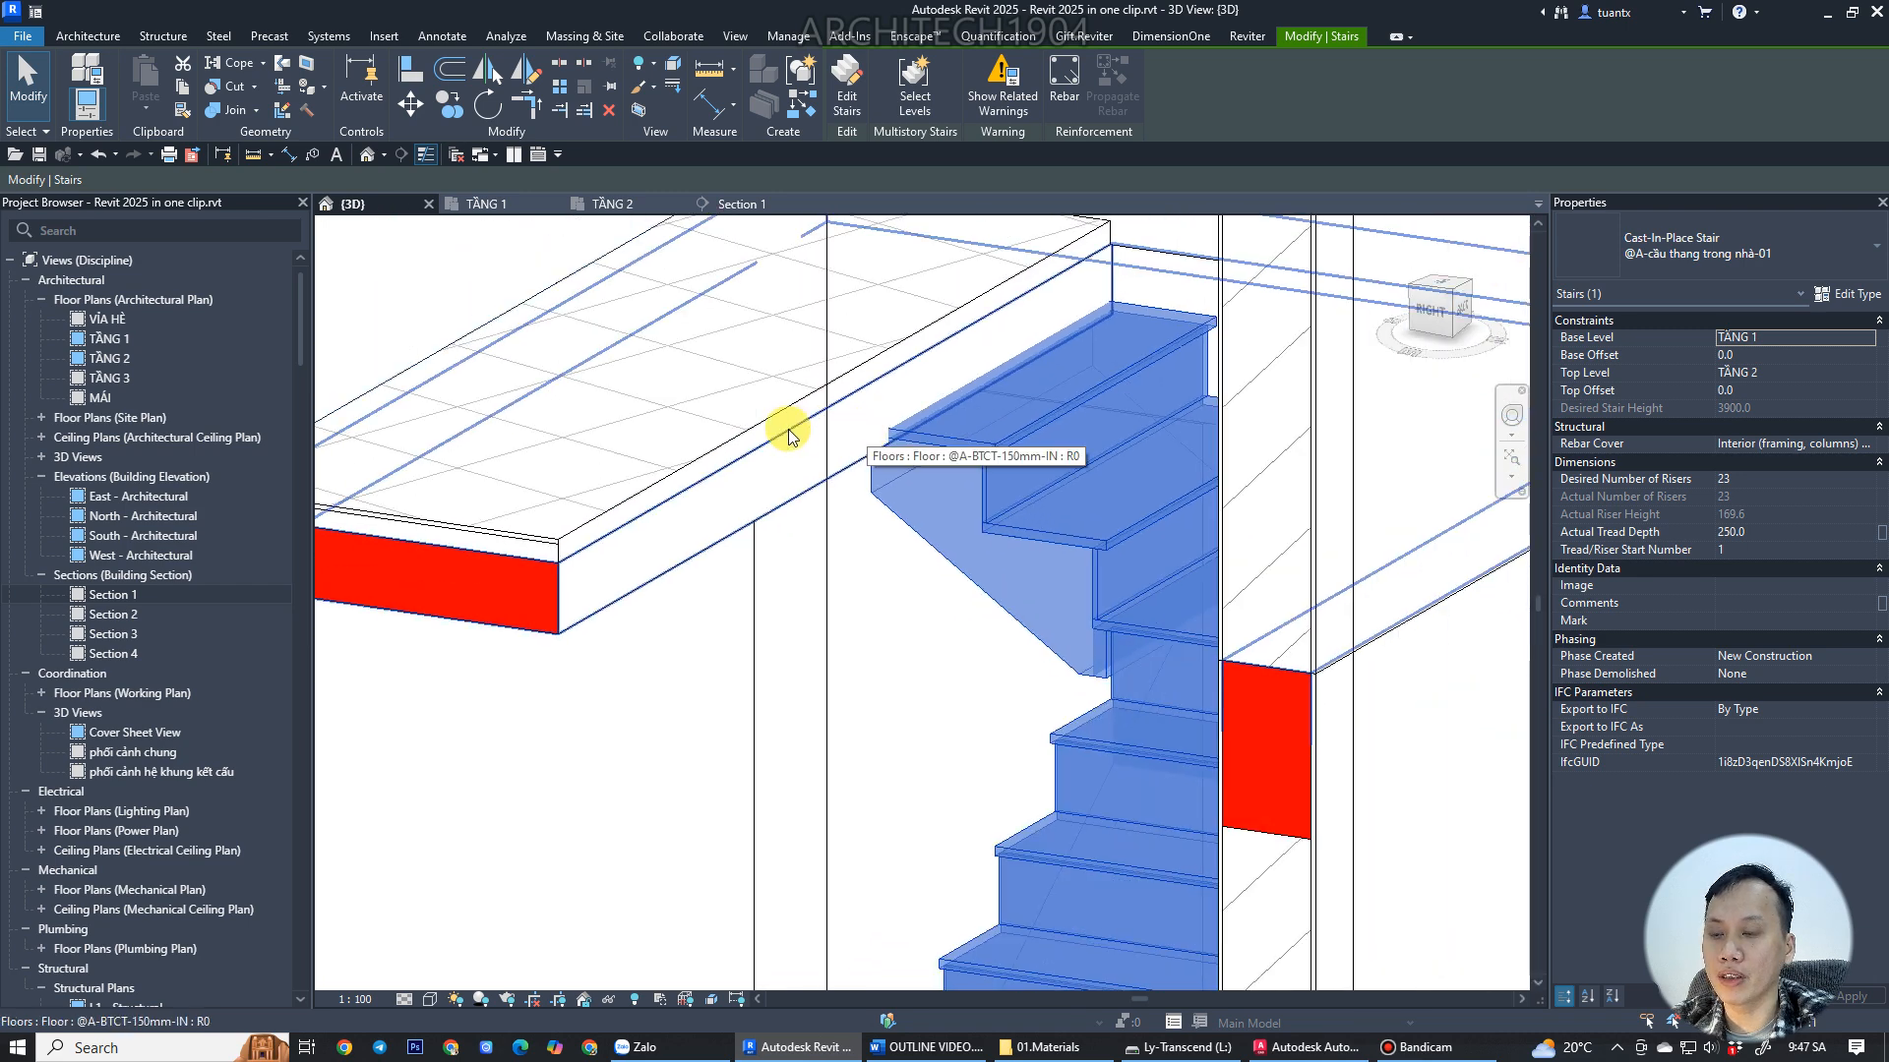
{"action": "scroll", "coordinate": [974, 453], "scroll_direction": "up", "scroll_amount": 3}
{"action": "scroll", "coordinate": [983, 448], "scroll_direction": "down", "scroll_amount": 2}
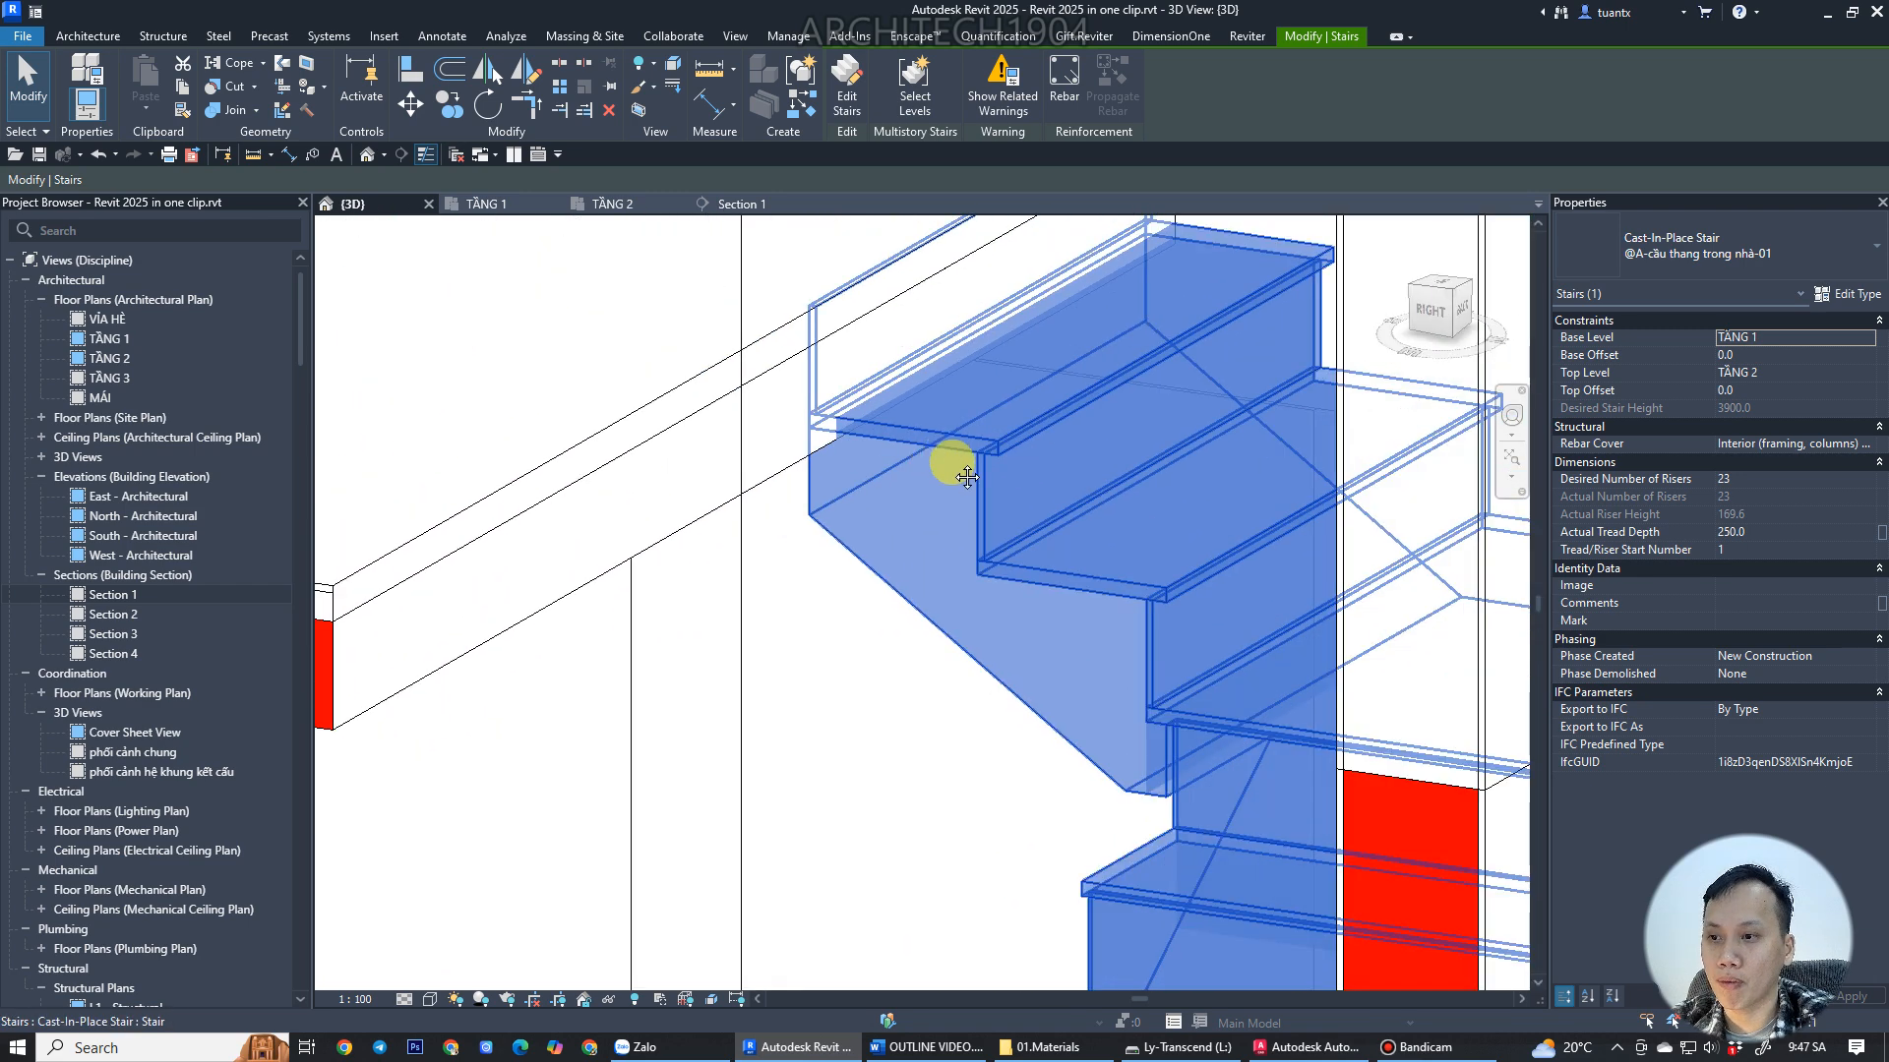
{"action": "left_click", "coordinate": [874, 573]}
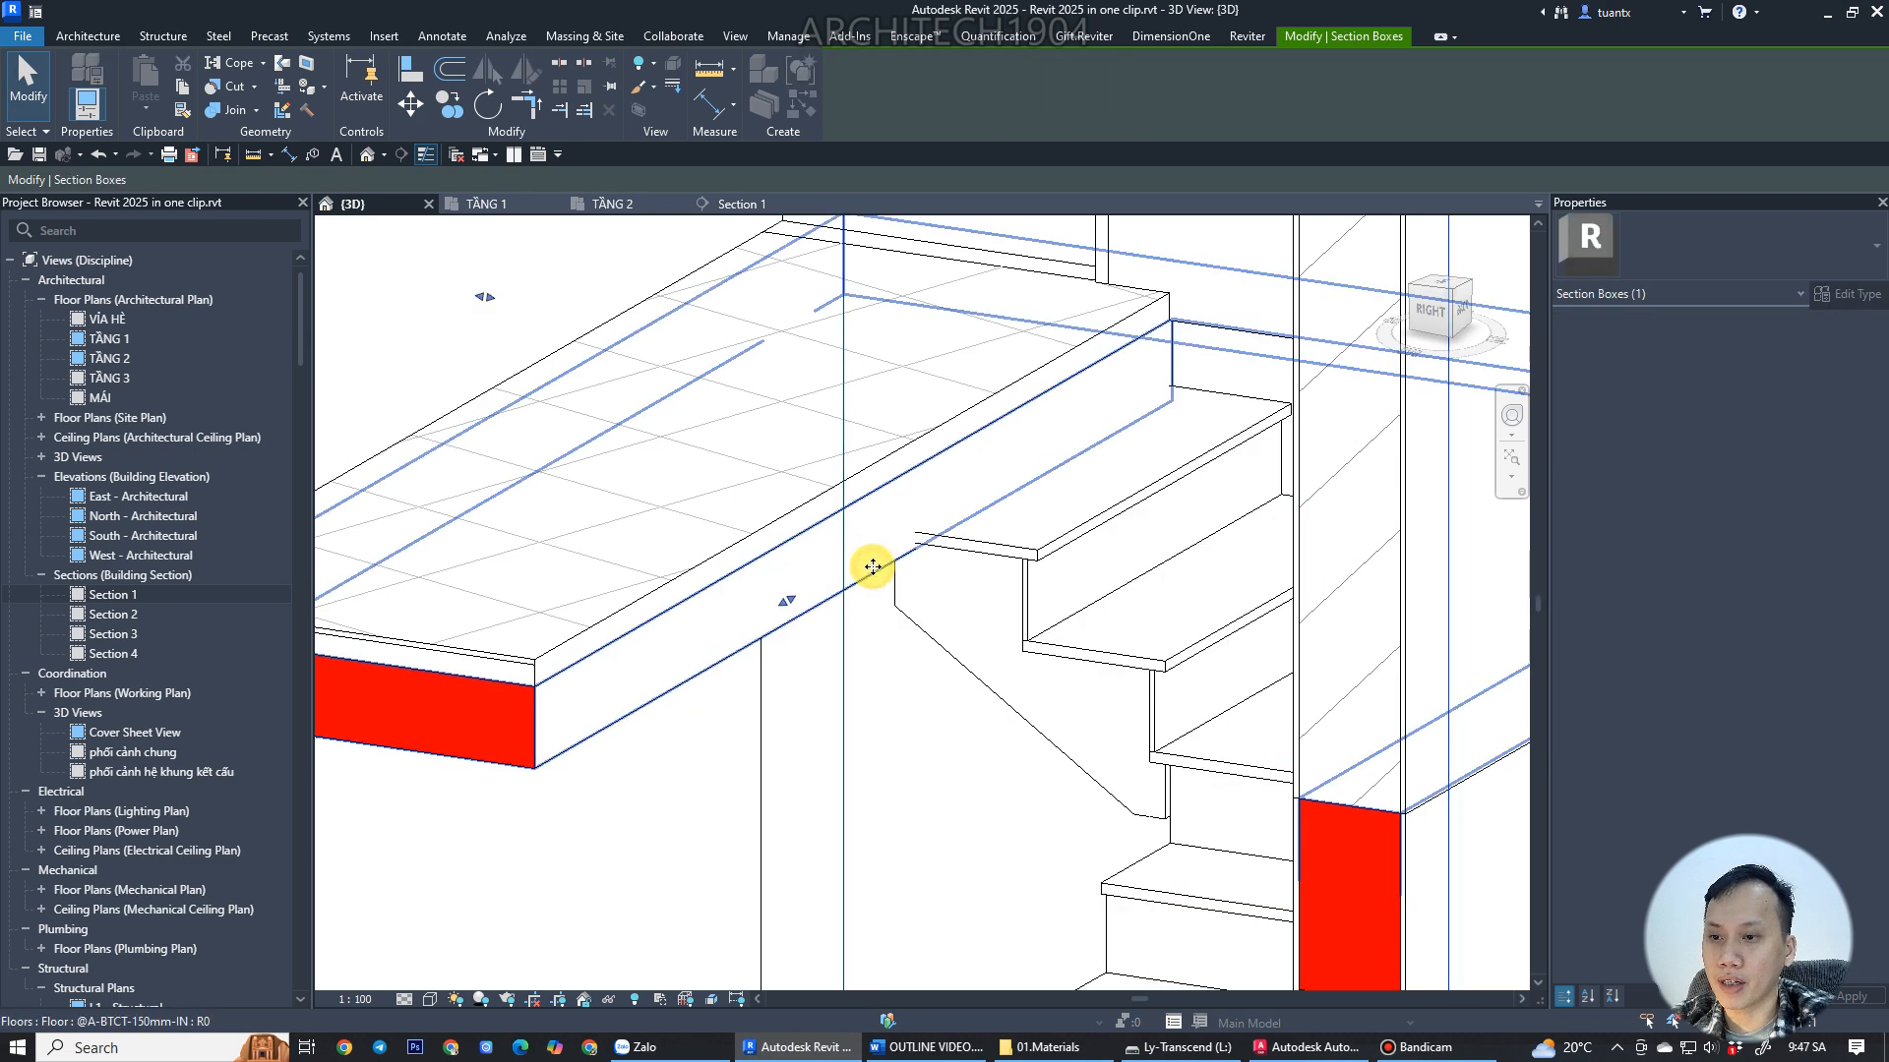
{"action": "left_click", "coordinate": [872, 568]}
{"action": "left_click", "coordinate": [854, 90]}
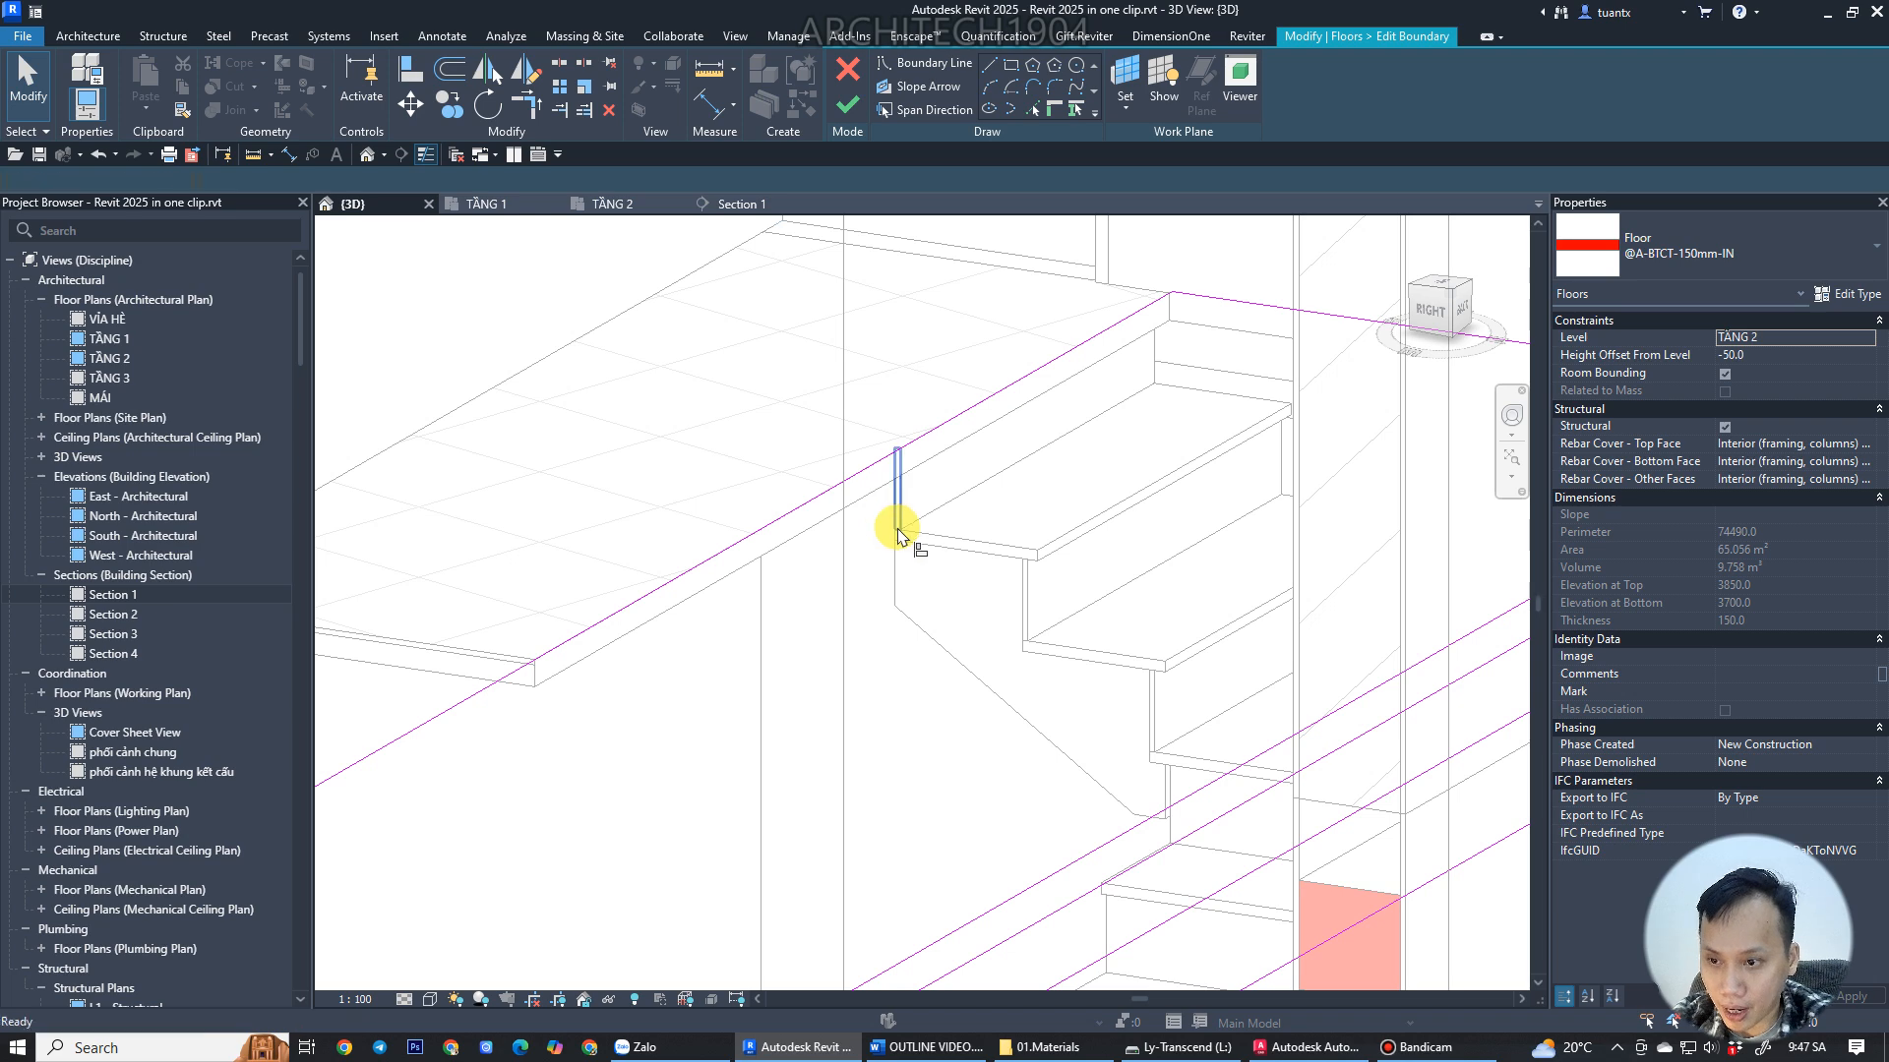
{"action": "key", "text": "l"}
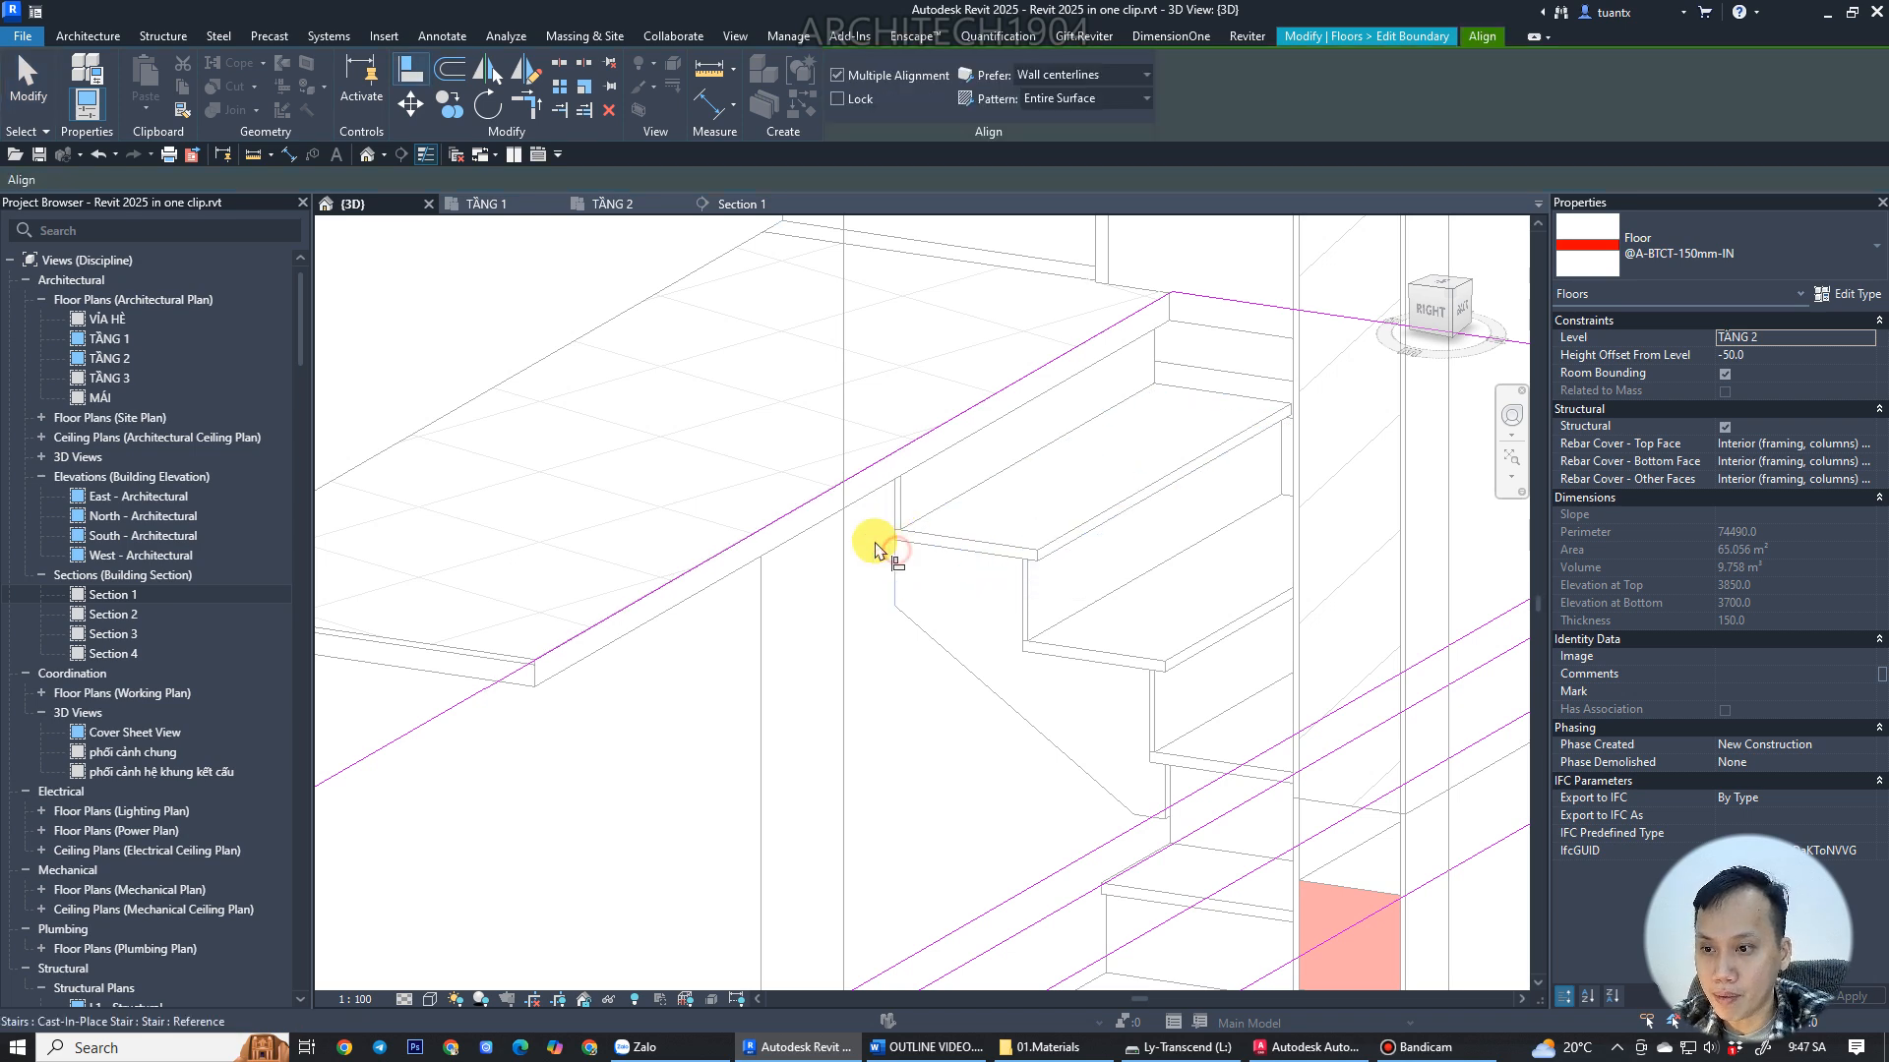
{"action": "left_click", "coordinate": [862, 492]}
{"action": "middle_click_drag", "start_coordinate": [873, 493], "coordinate": [1117, 442]}
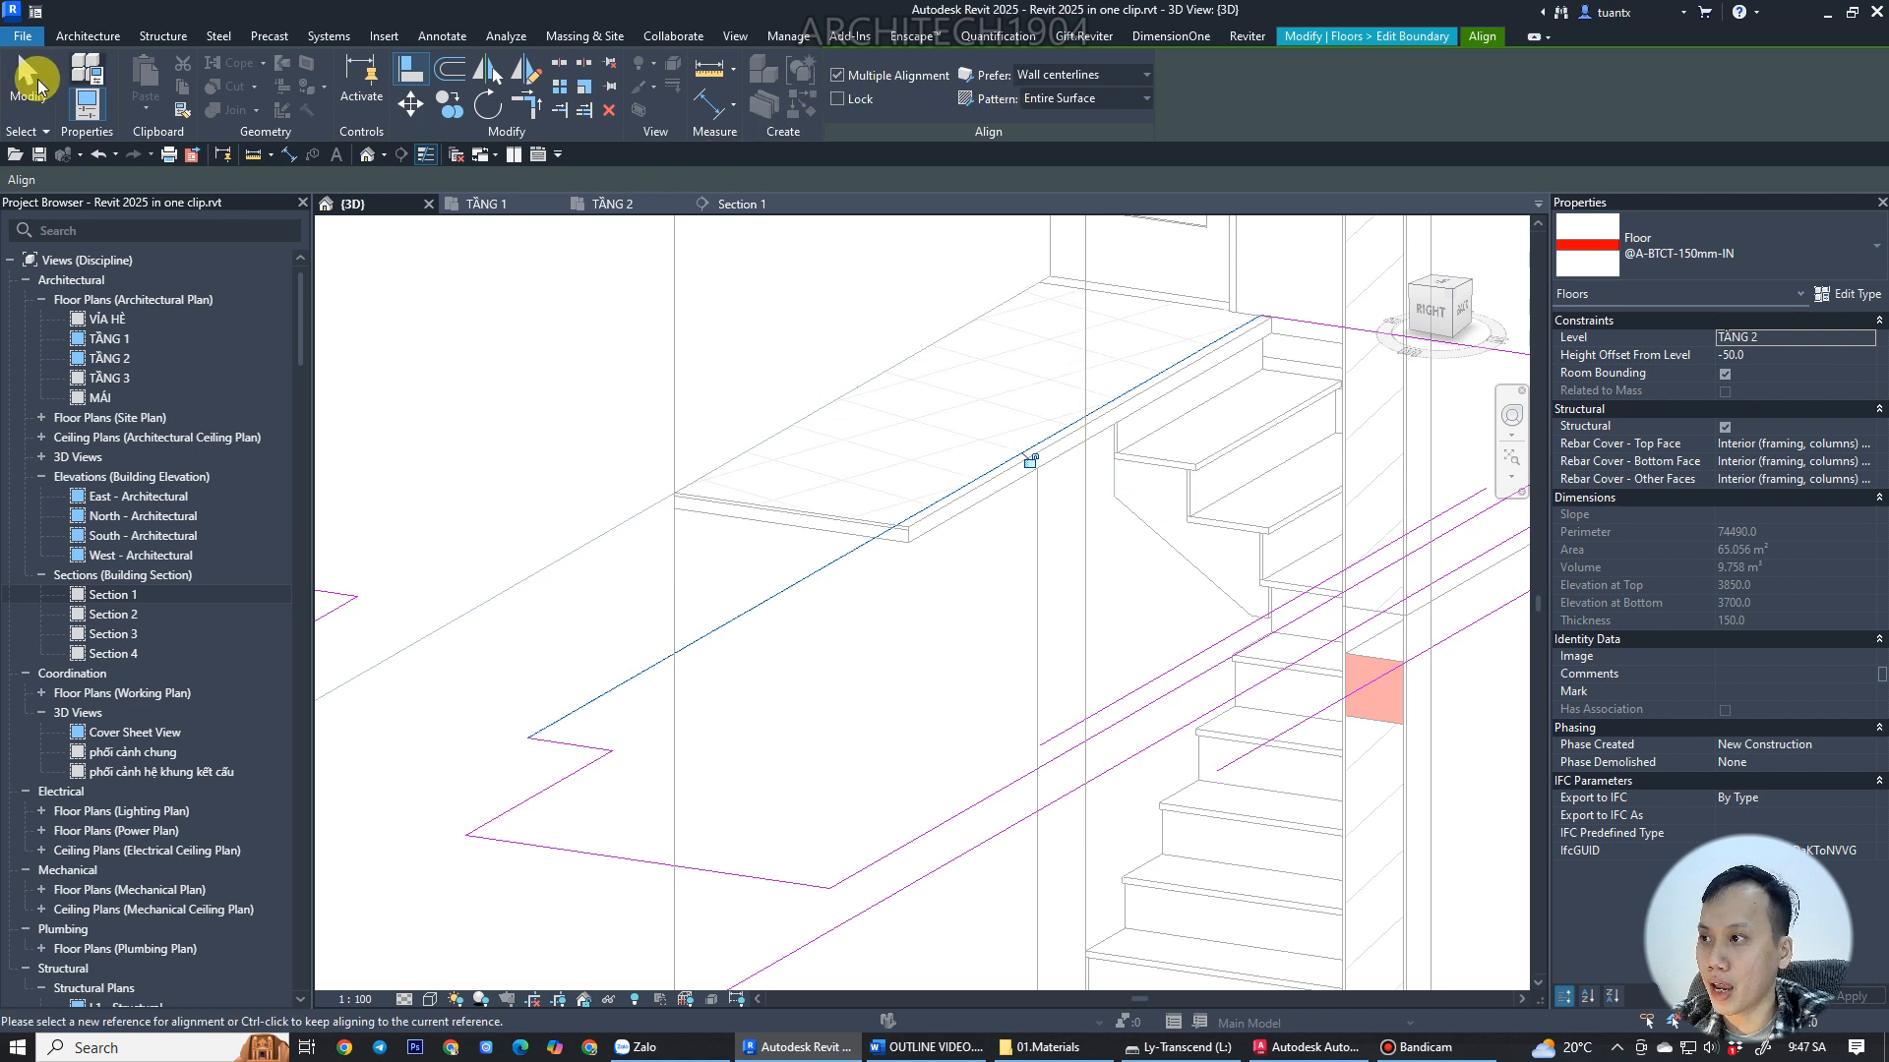
{"action": "left_click", "coordinate": [27, 89]}
{"action": "scroll", "coordinate": [1042, 524], "scroll_direction": "down", "scroll_amount": 2}
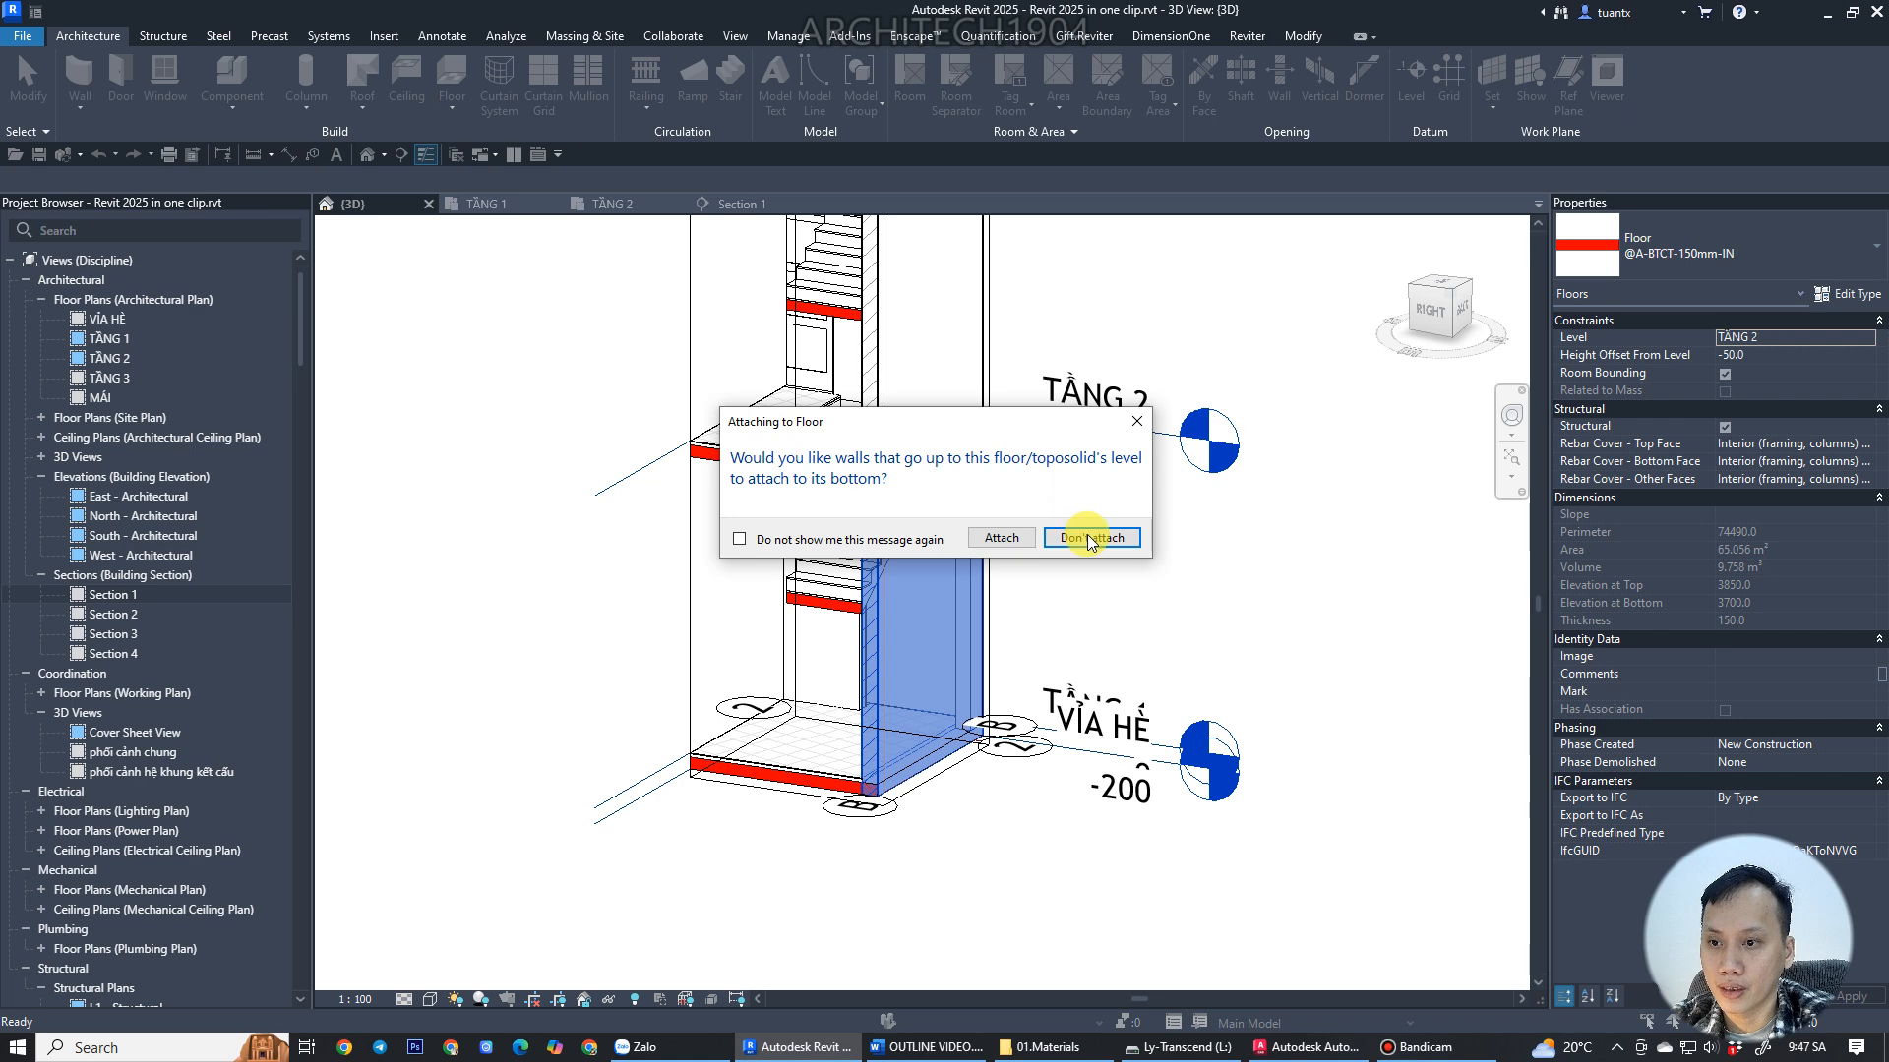
{"action": "left_click", "coordinate": [1002, 539]}
Orbit and zoom around the 3D view to inspect the slab edge where the stair lands.
{"action": "scroll", "coordinate": [949, 434], "scroll_direction": "up", "scroll_amount": 4}
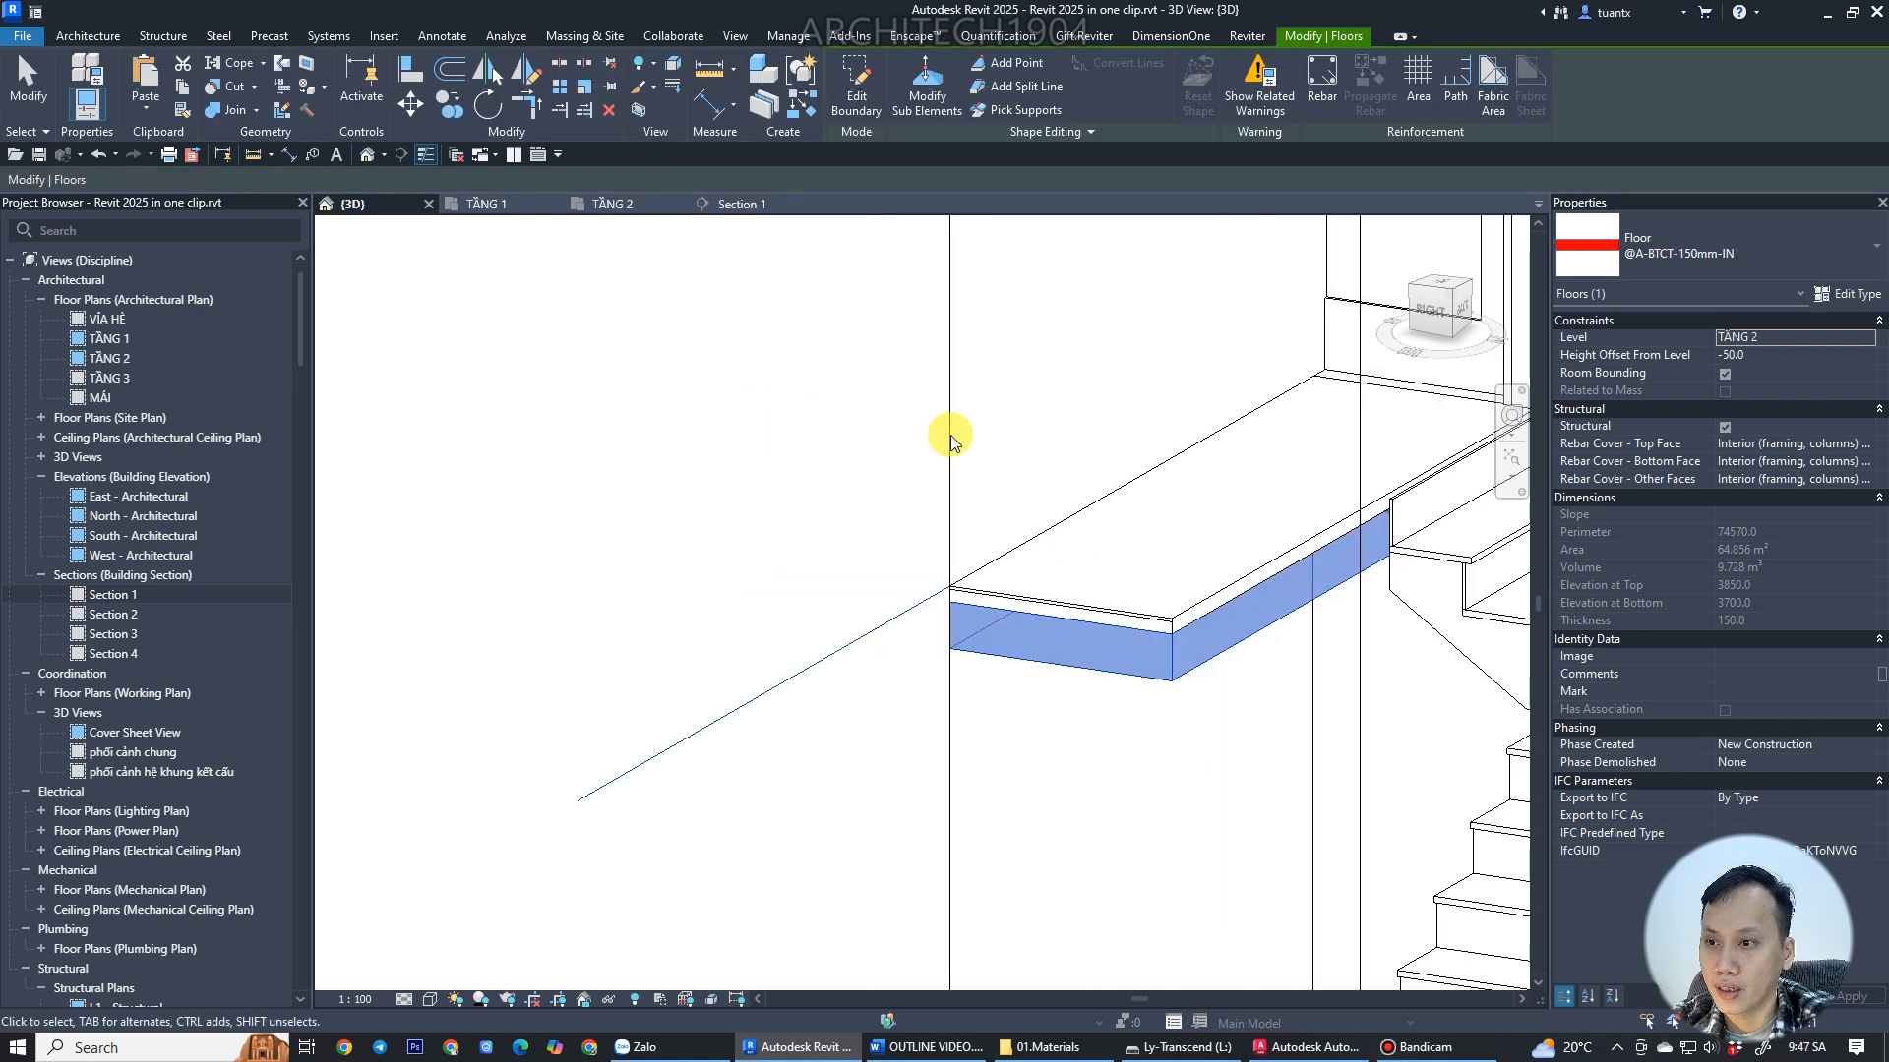
{"action": "middle_click_drag", "start_coordinate": [948, 434], "coordinate": [693, 482]}
{"action": "scroll", "coordinate": [1003, 477], "scroll_direction": "up", "scroll_amount": 3}
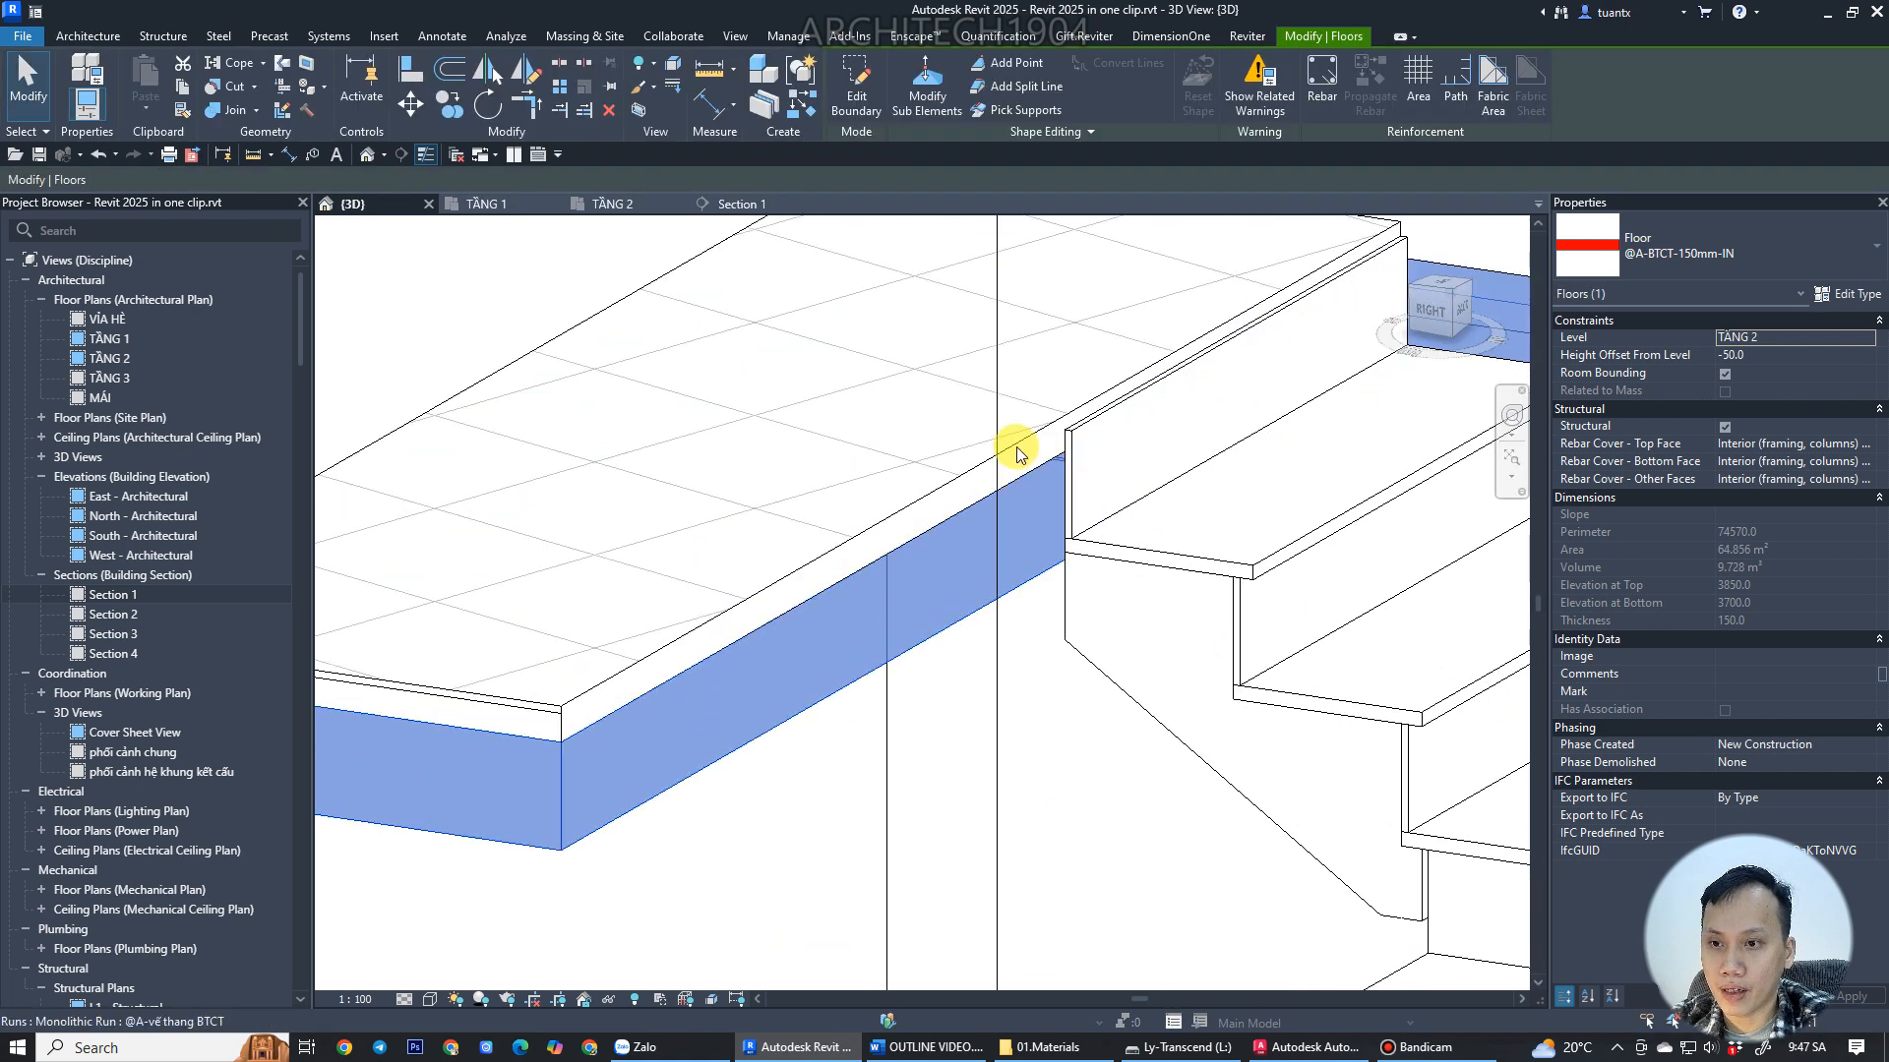
{"action": "scroll", "coordinate": [1019, 453], "scroll_direction": "down", "scroll_amount": 4}
{"action": "key", "text": "Escape"}
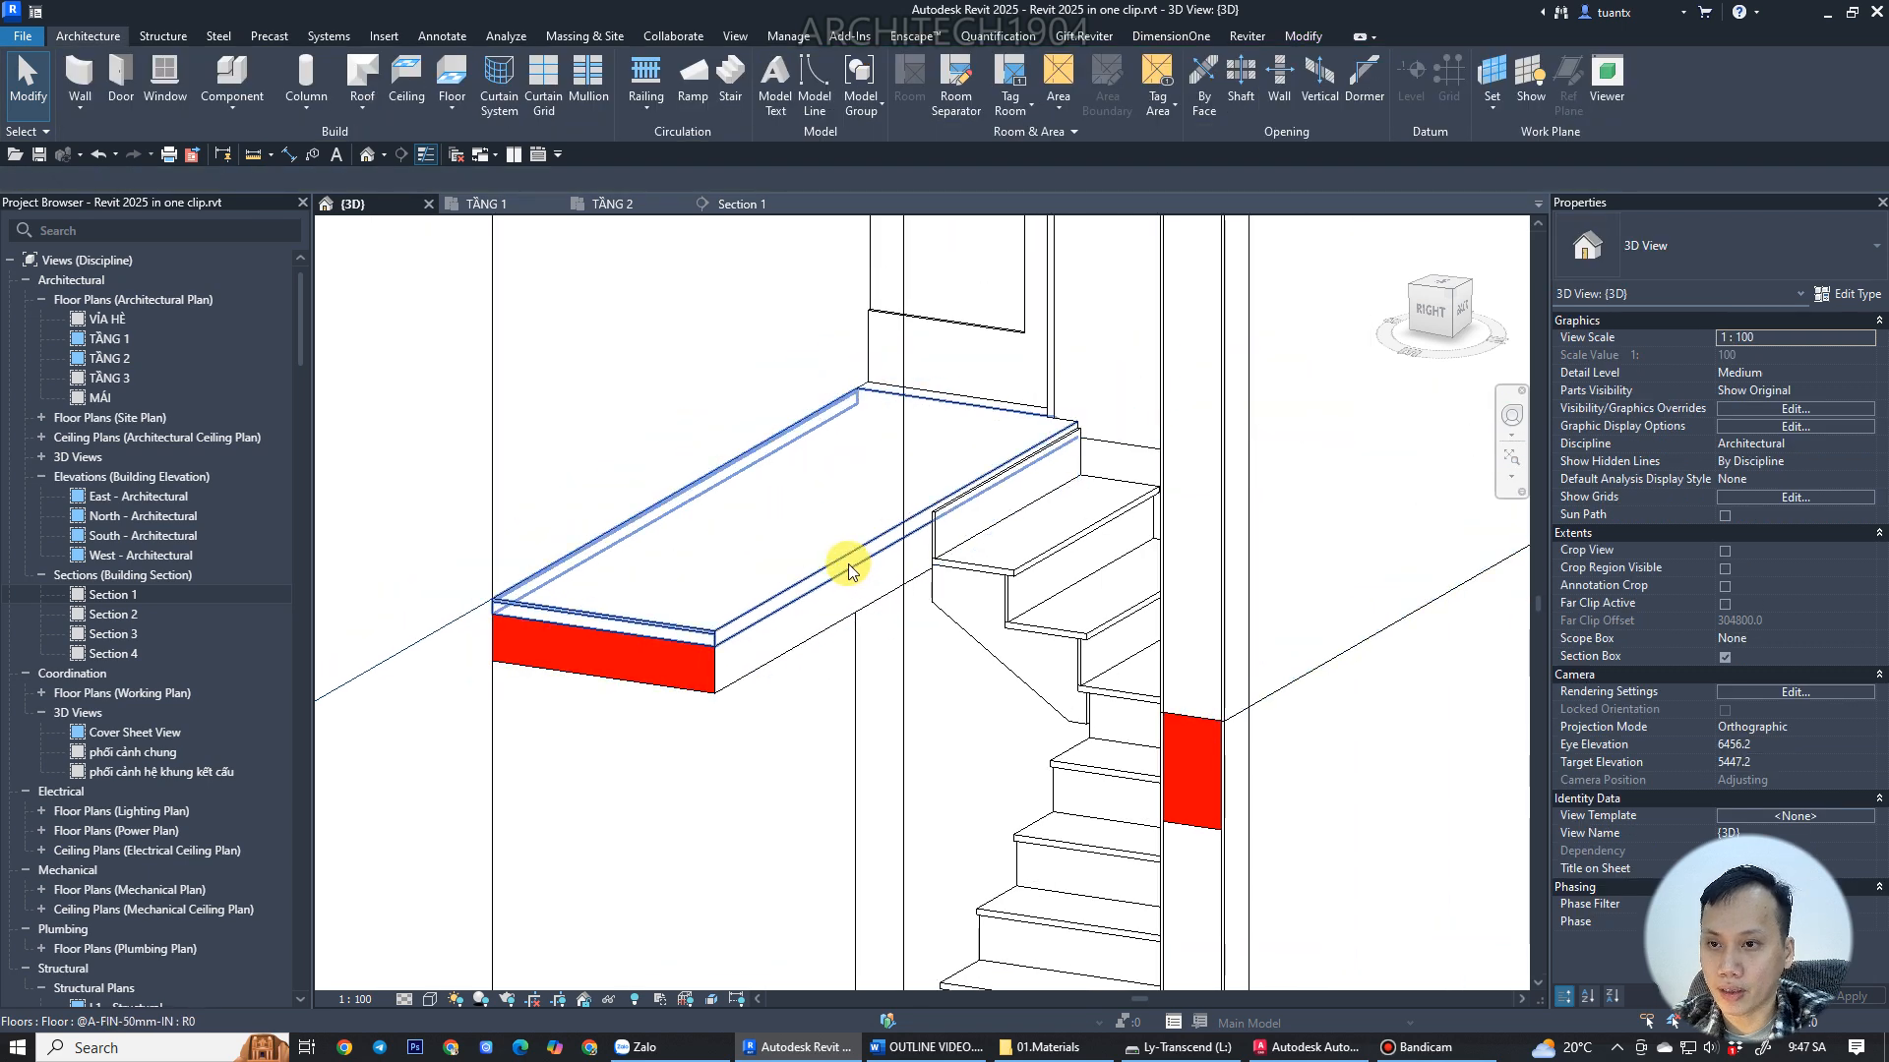
{"action": "middle_click_drag", "start_coordinate": [852, 571], "coordinate": [961, 593], "text": "shift"}
{"action": "scroll", "coordinate": [898, 603], "scroll_direction": "up", "scroll_amount": 4}
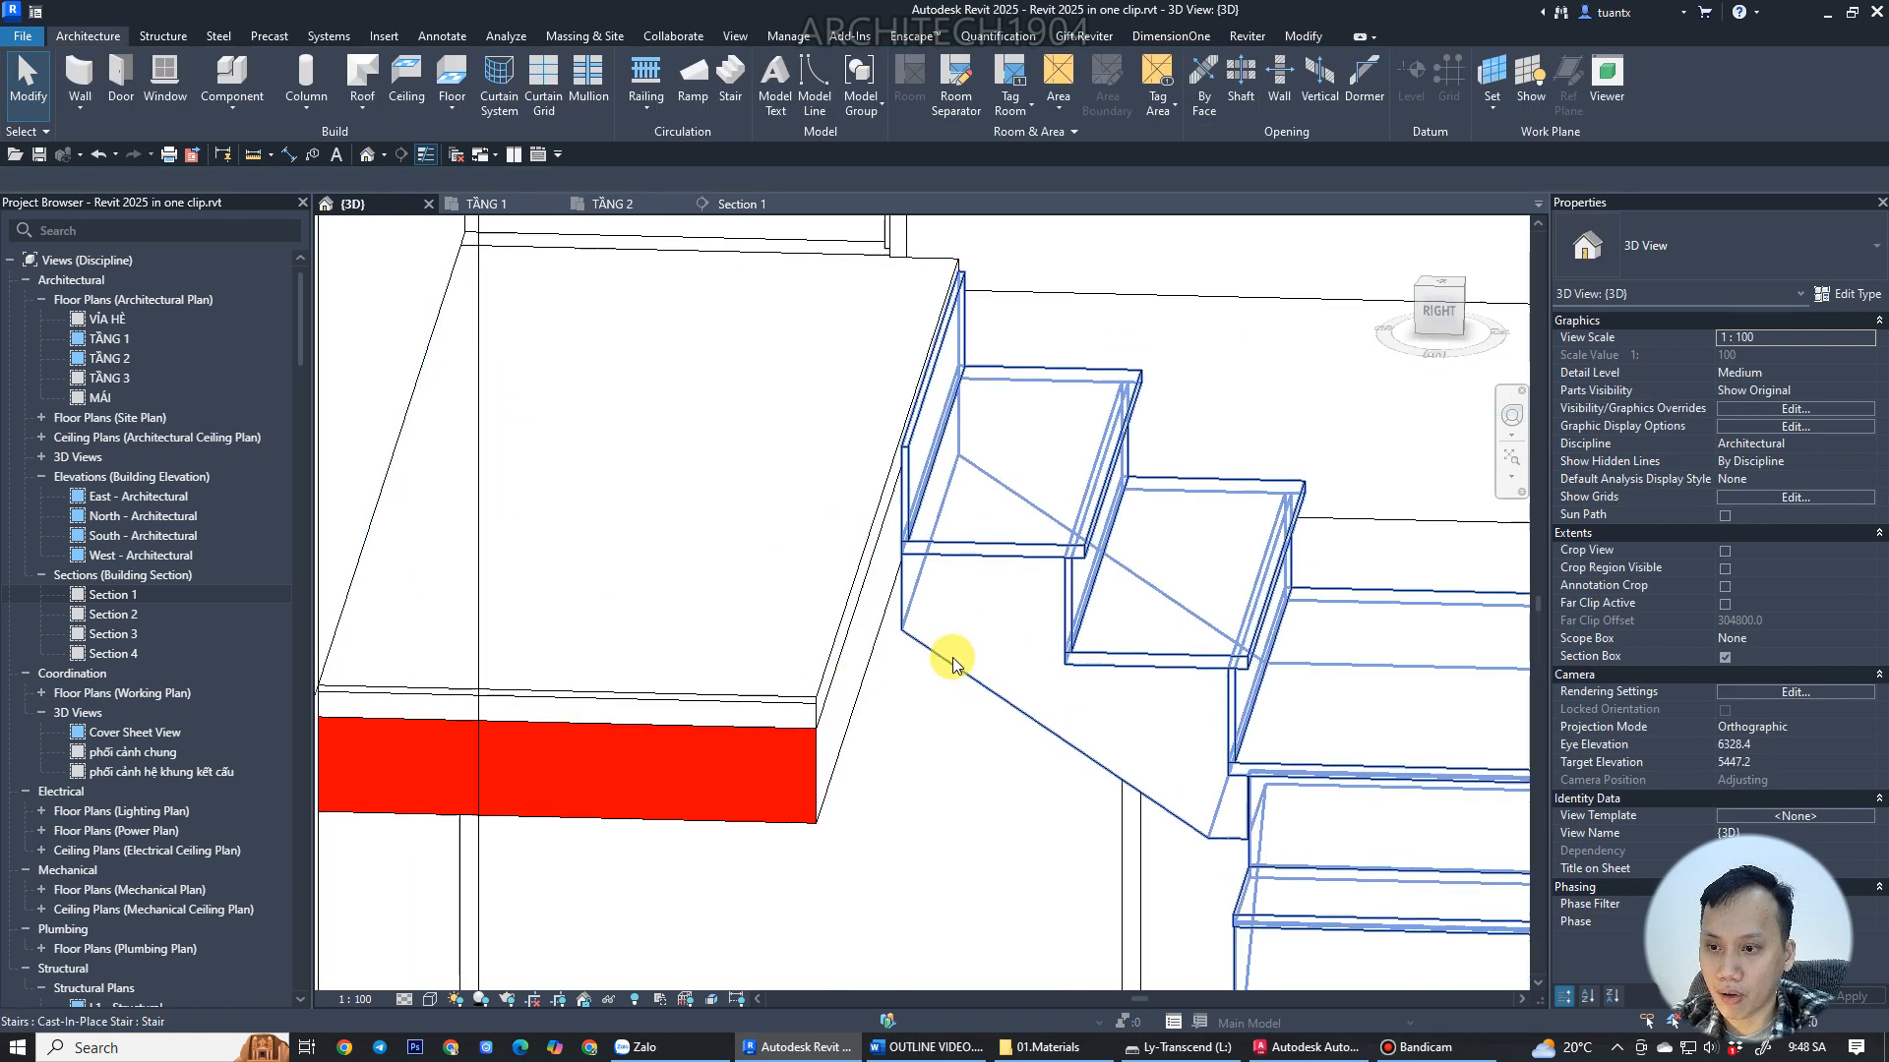
{"action": "scroll", "coordinate": [952, 665], "scroll_direction": "up", "scroll_amount": 2}
{"action": "scroll", "coordinate": [864, 455], "scroll_direction": "down", "scroll_amount": 4}
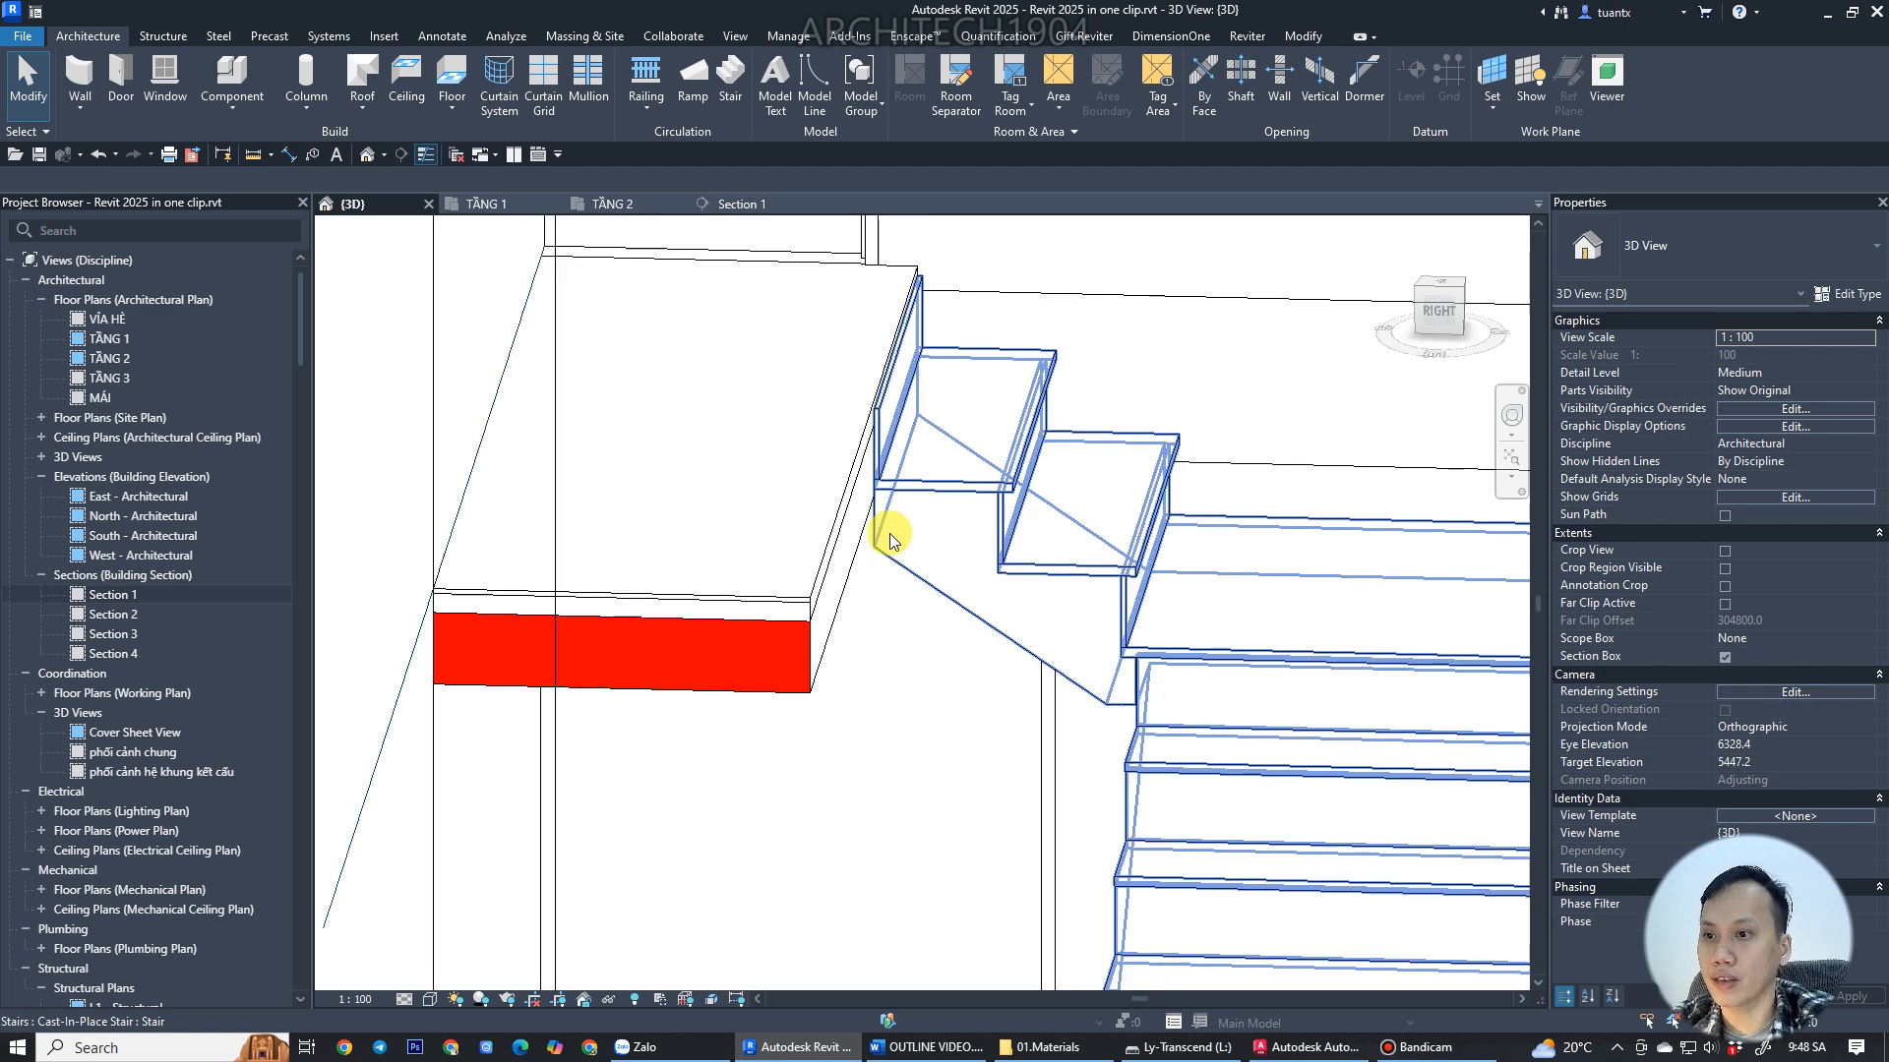
{"action": "scroll", "coordinate": [885, 472], "scroll_direction": "up", "scroll_amount": 3}
{"action": "scroll", "coordinate": [886, 473], "scroll_direction": "up", "scroll_amount": 2}
{"action": "middle_click_drag", "start_coordinate": [893, 498], "coordinate": [890, 394], "text": "shift"}
{"action": "middle_click_drag", "start_coordinate": [823, 532], "coordinate": [961, 603], "text": "shift"}
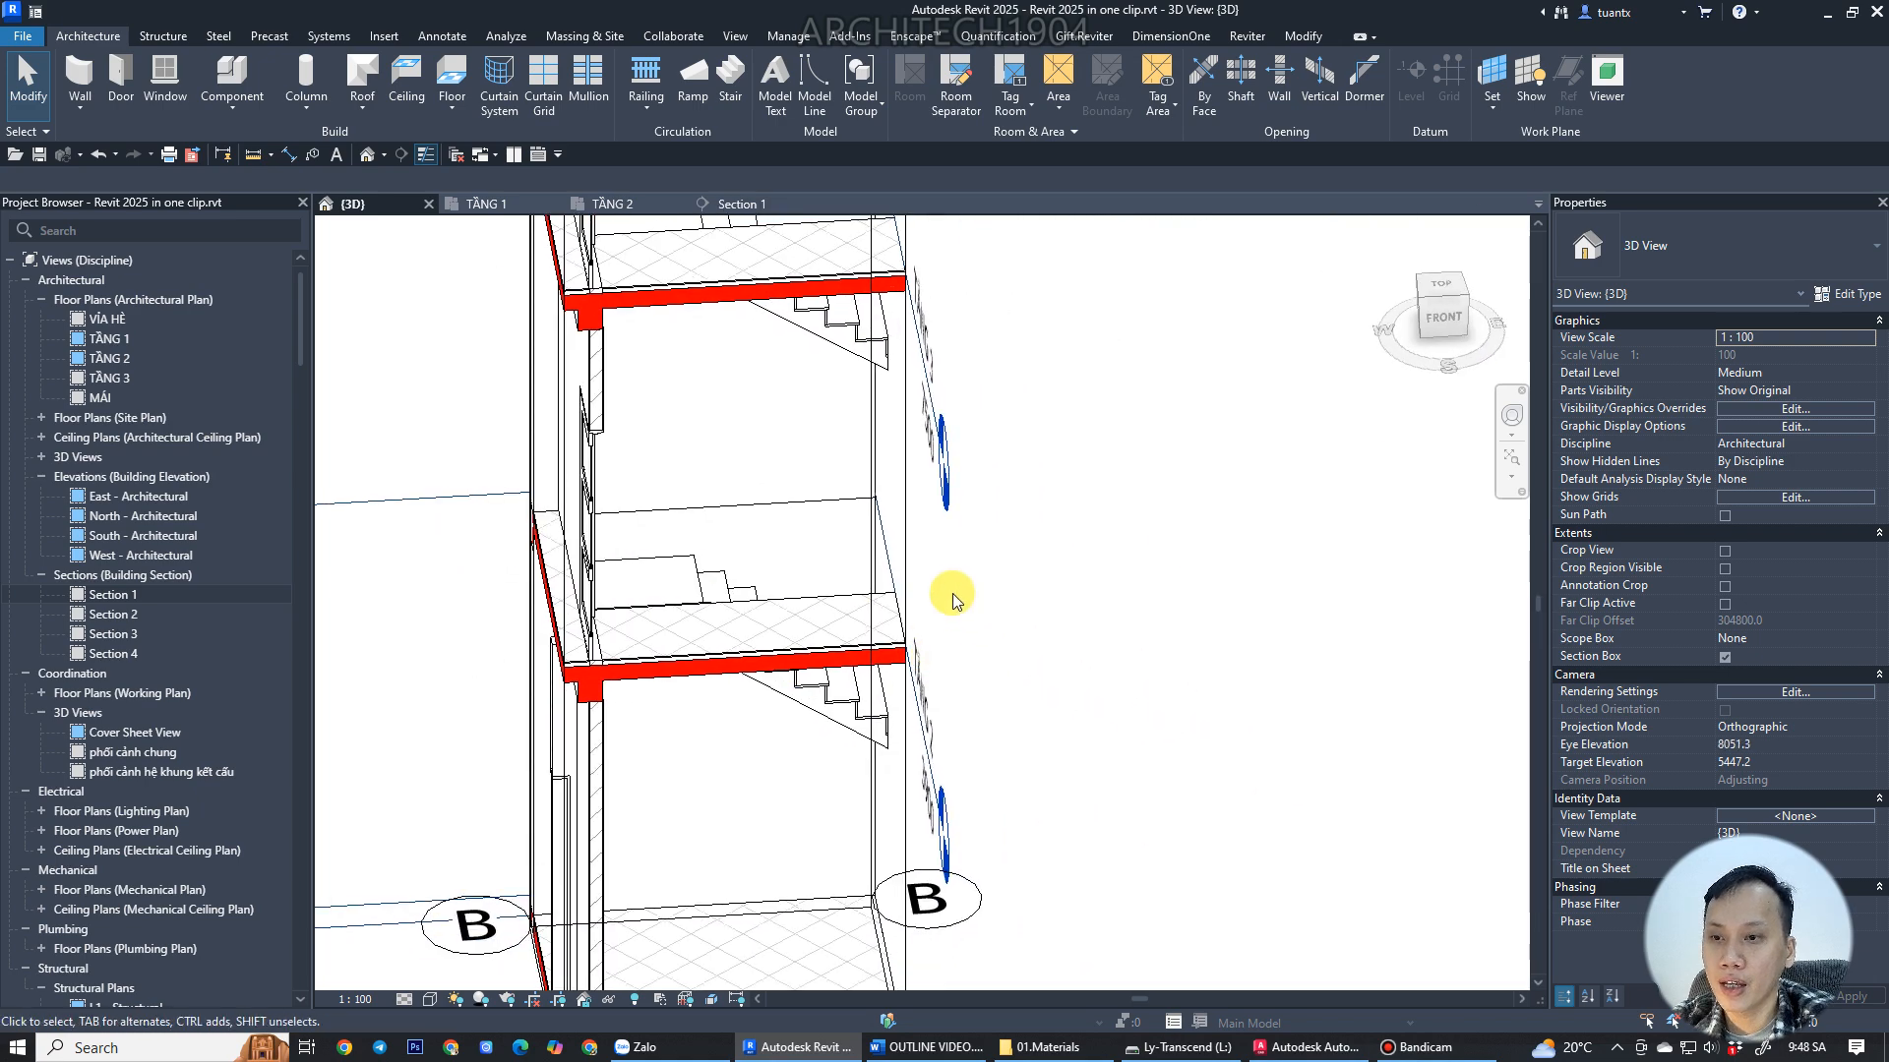
Align the TẦNG 3 floor slab's boundary edge with the top of the TẦNG 2 stair and finish without attaching walls.
{"action": "left_click", "coordinate": [905, 529]}
{"action": "middle_click_drag", "start_coordinate": [905, 528], "coordinate": [645, 406], "text": "shift"}
{"action": "scroll", "coordinate": [780, 473], "scroll_direction": "up", "scroll_amount": 5}
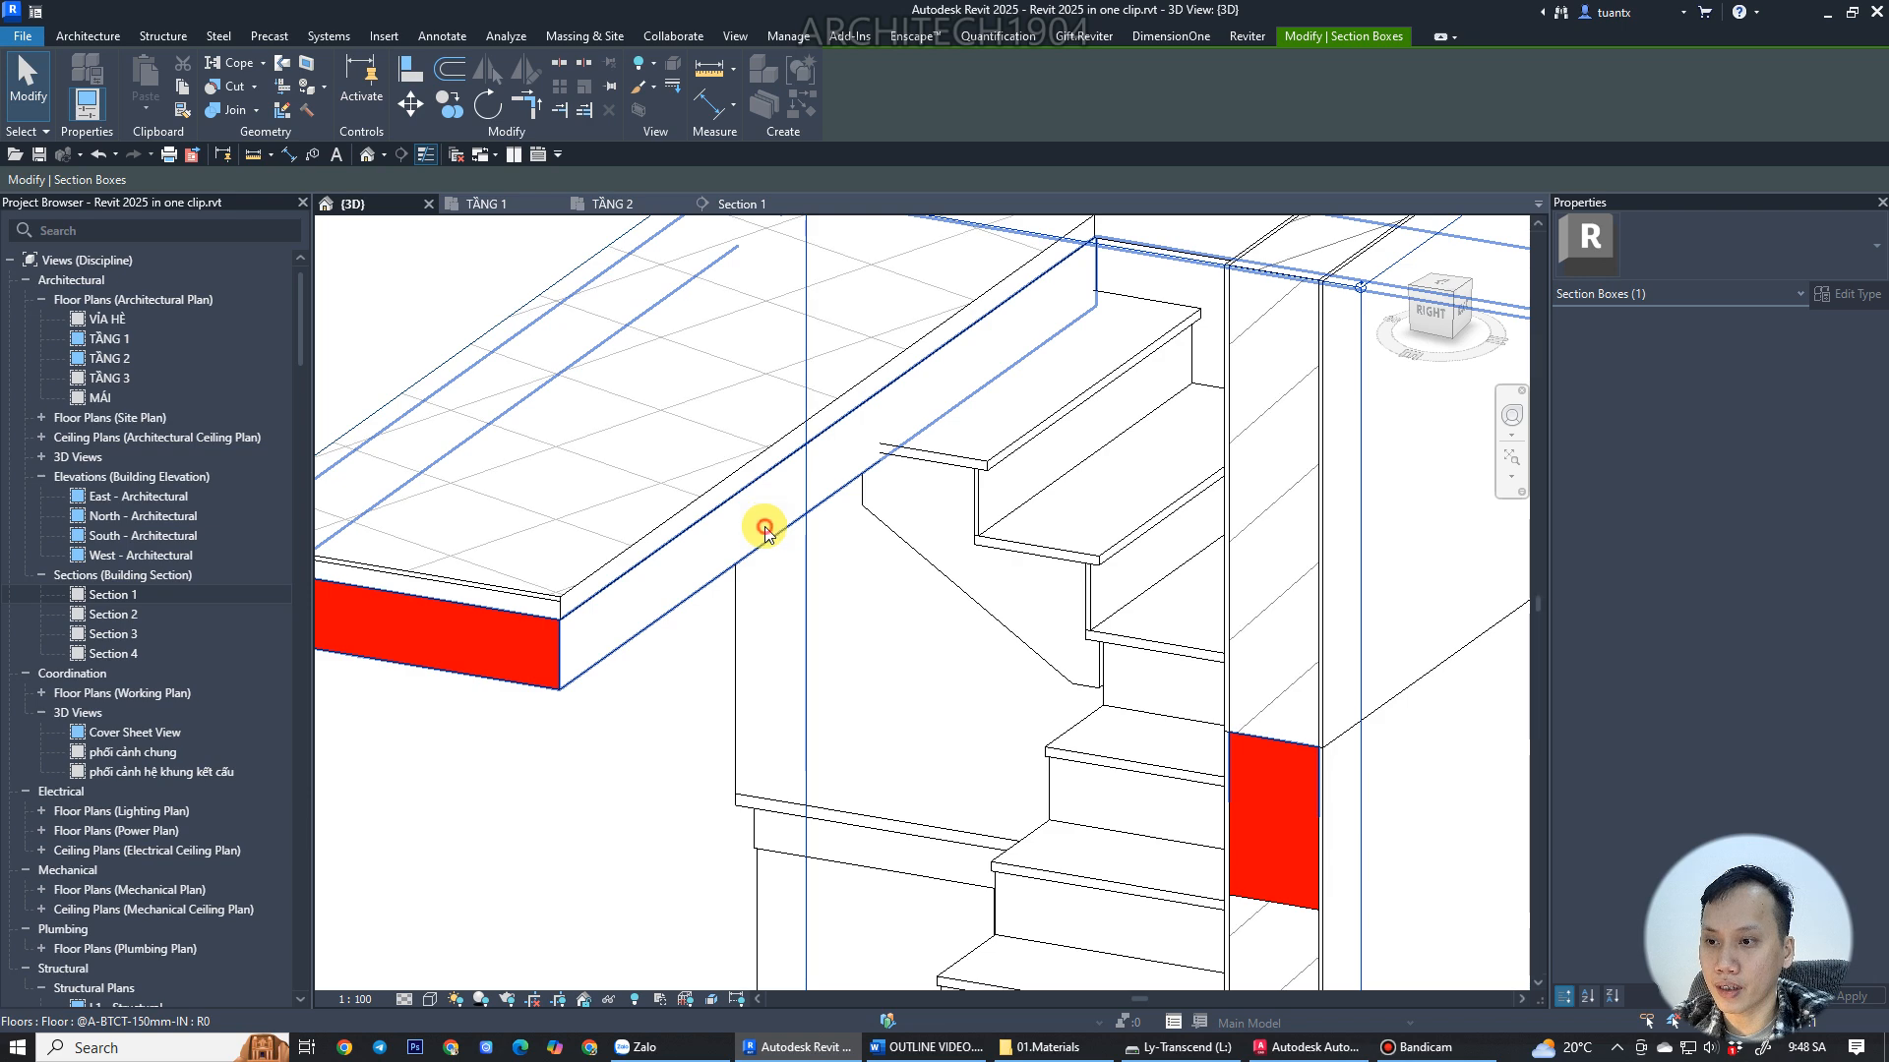
{"action": "left_click", "coordinate": [763, 528]}
{"action": "left_click", "coordinate": [871, 113]}
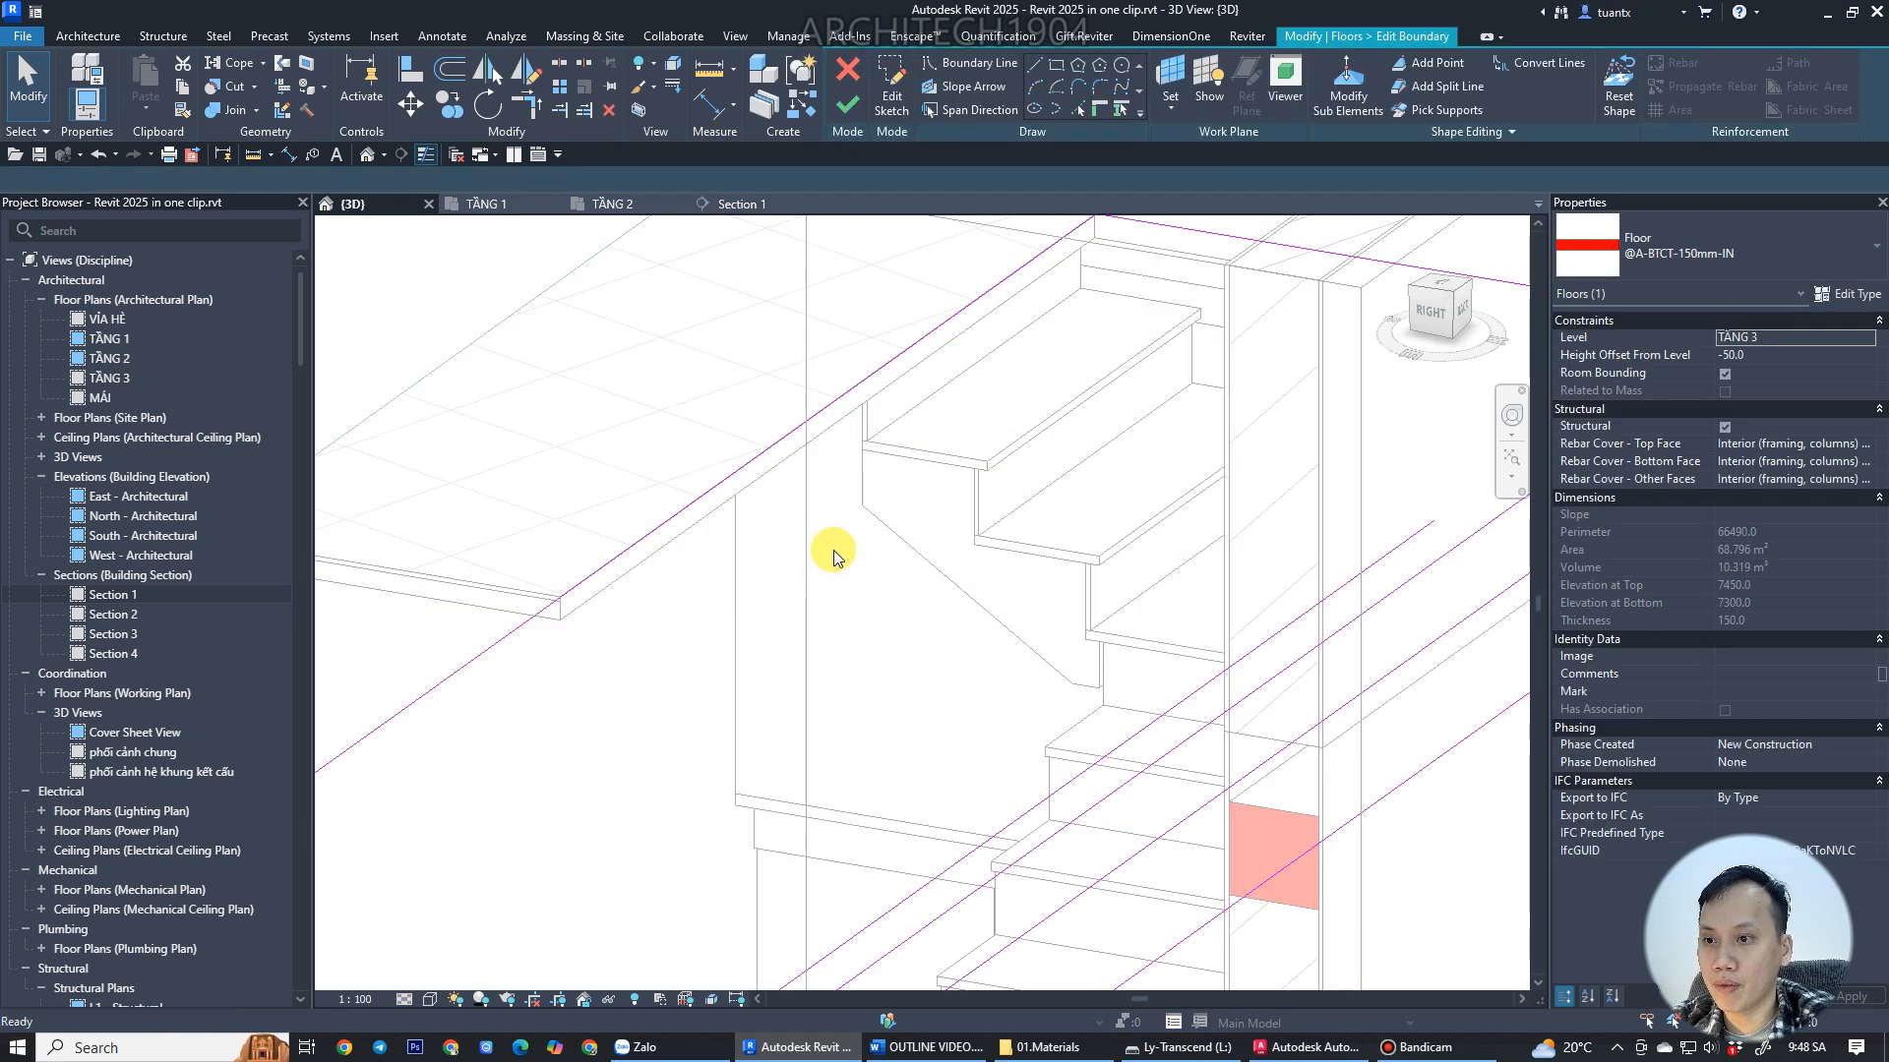
{"action": "key", "text": "l"}
{"action": "left_click", "coordinate": [864, 486]}
{"action": "left_click", "coordinate": [790, 432]}
{"action": "scroll", "coordinate": [792, 374], "scroll_direction": "down", "scroll_amount": 3}
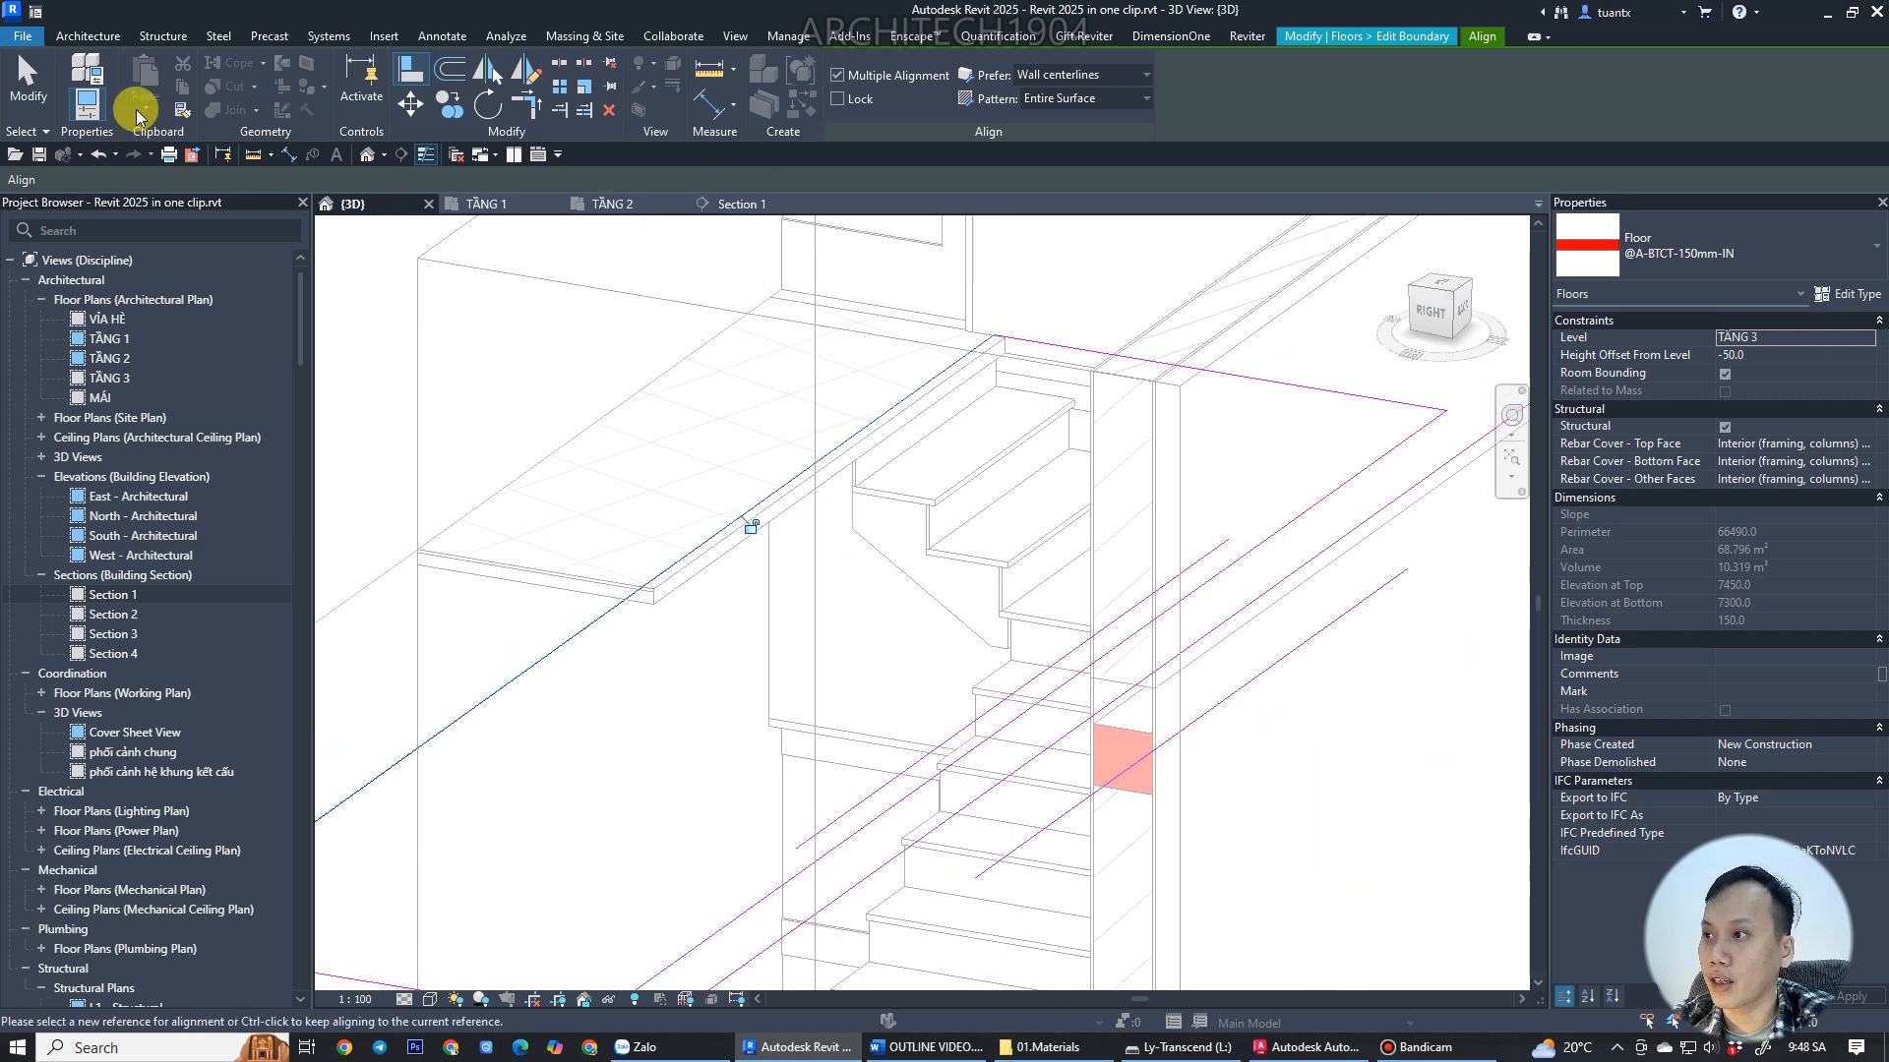
{"action": "key", "text": "Escape"}
{"action": "key", "text": "Escape"}
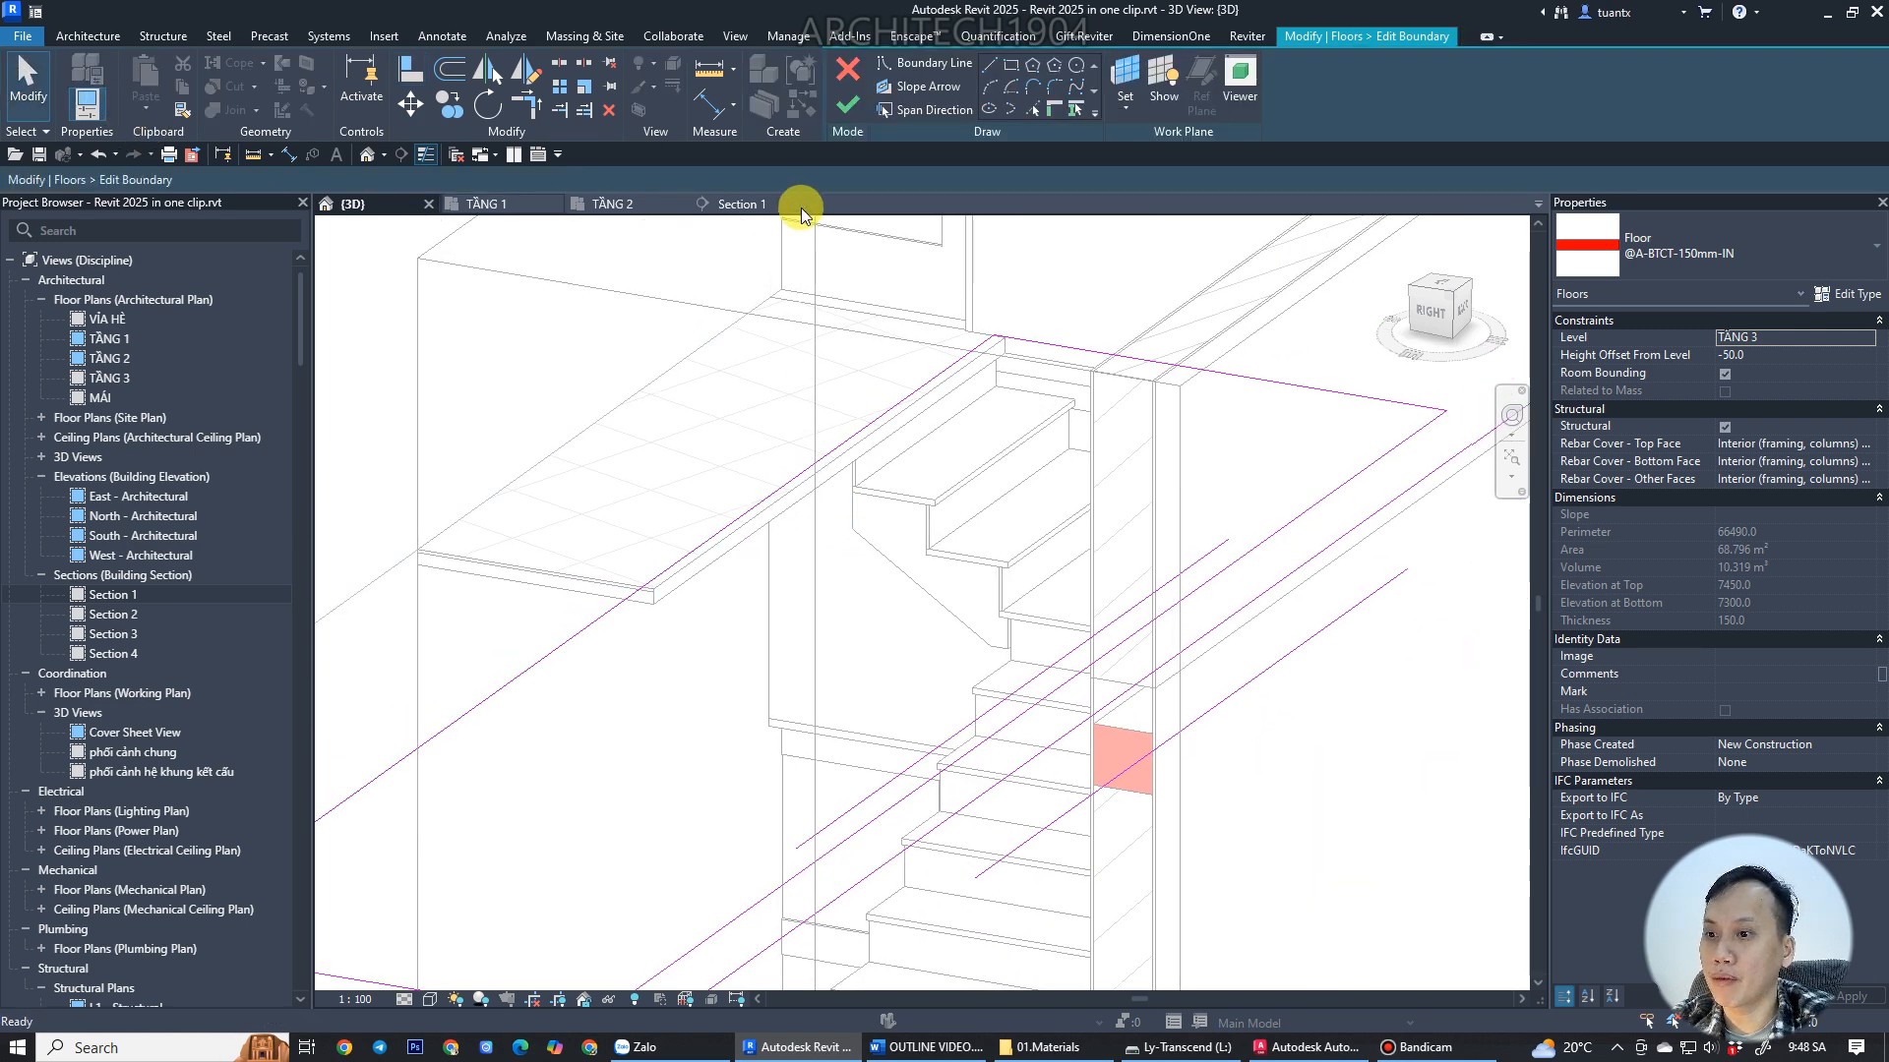
{"action": "left_click", "coordinate": [846, 114]}
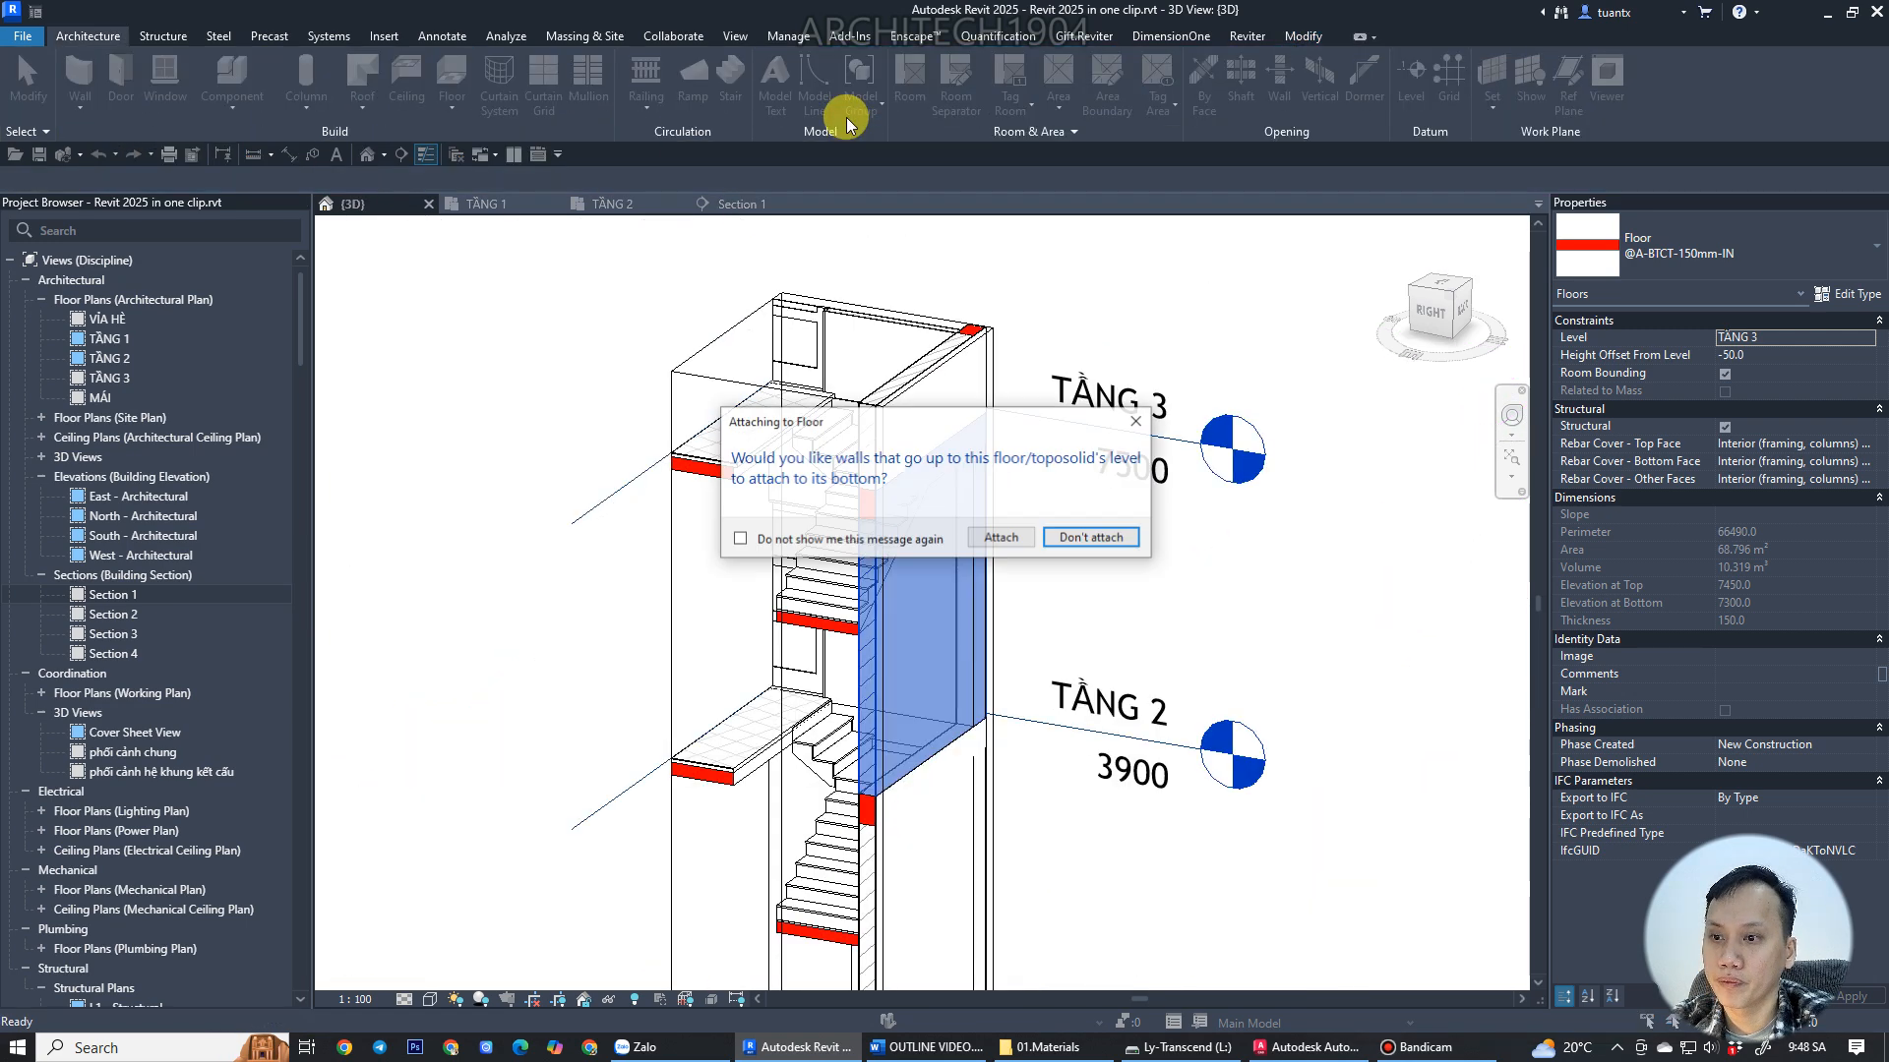
{"action": "left_click", "coordinate": [1093, 539]}
Align the TẦNG 3 50 mm finish floor's boundary edge with the slab edge at the stair and finish without attaching walls.
{"action": "scroll", "coordinate": [965, 540], "scroll_direction": "up", "scroll_amount": 5}
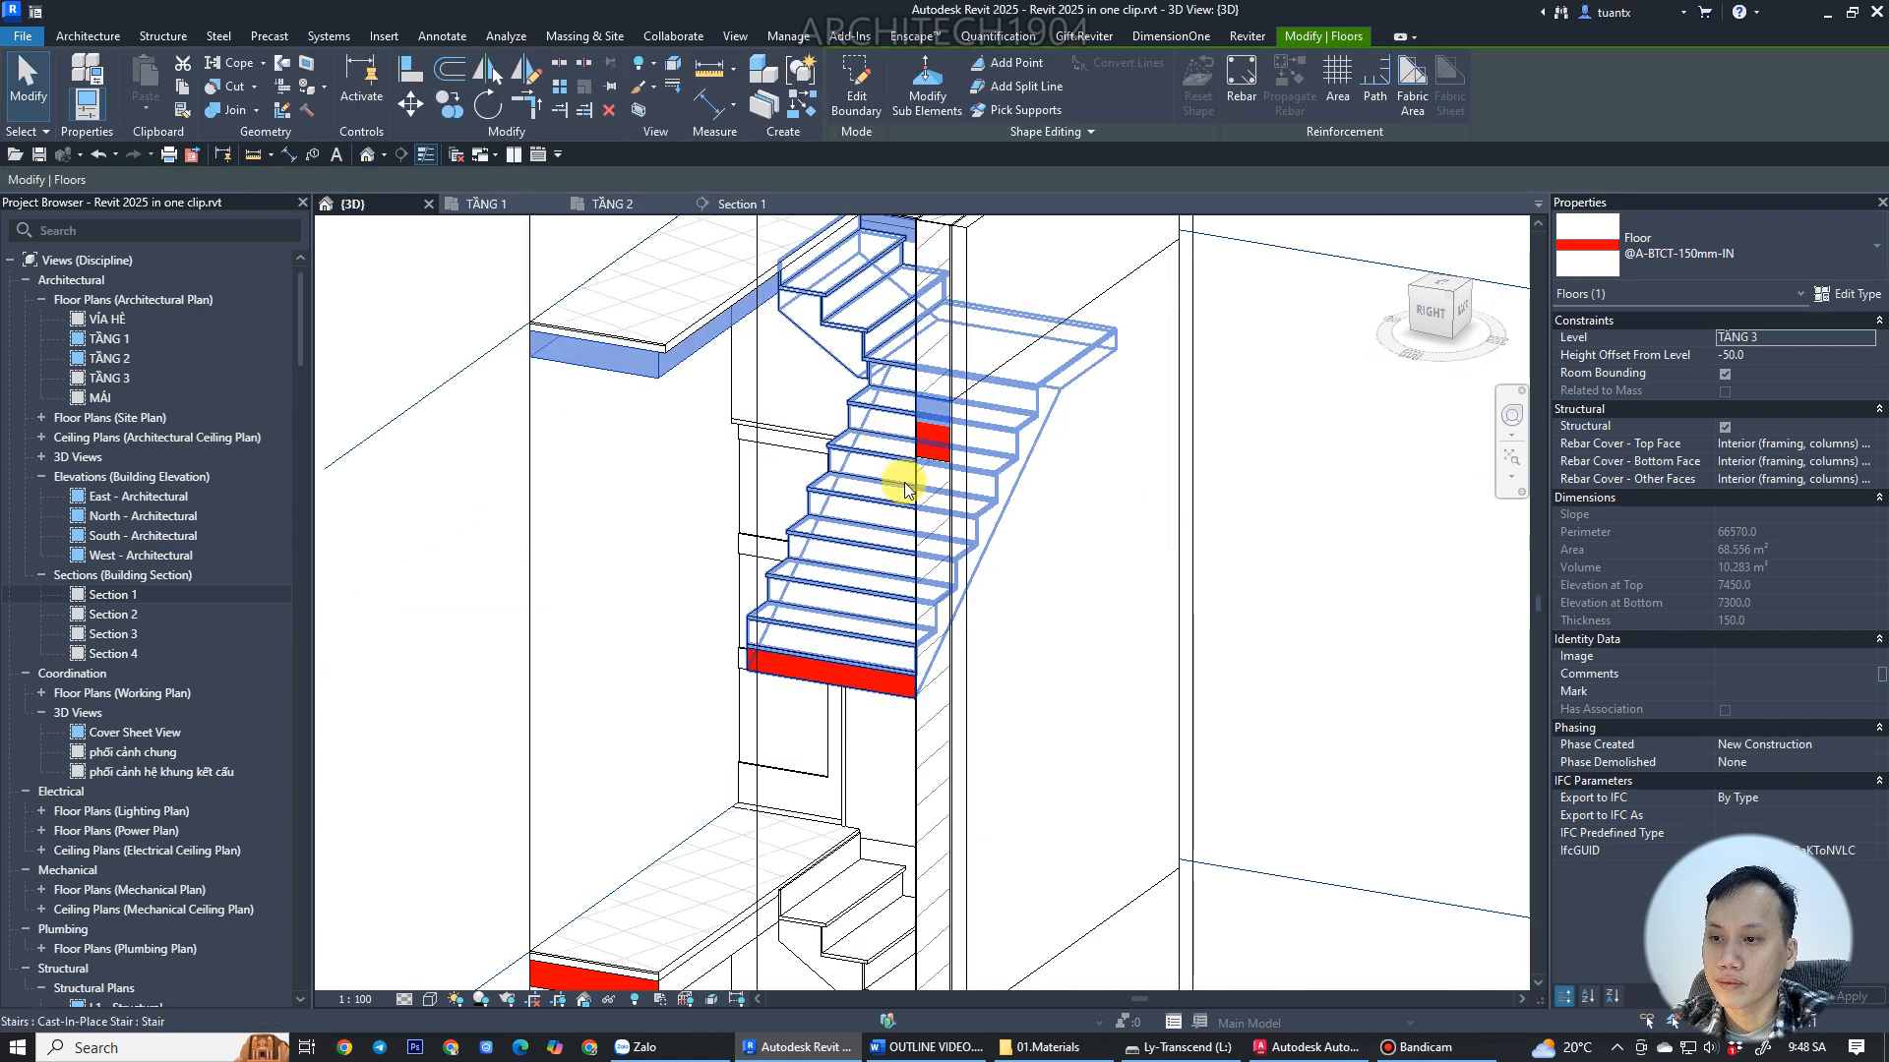
{"action": "scroll", "coordinate": [742, 245], "scroll_direction": "up", "scroll_amount": 5}
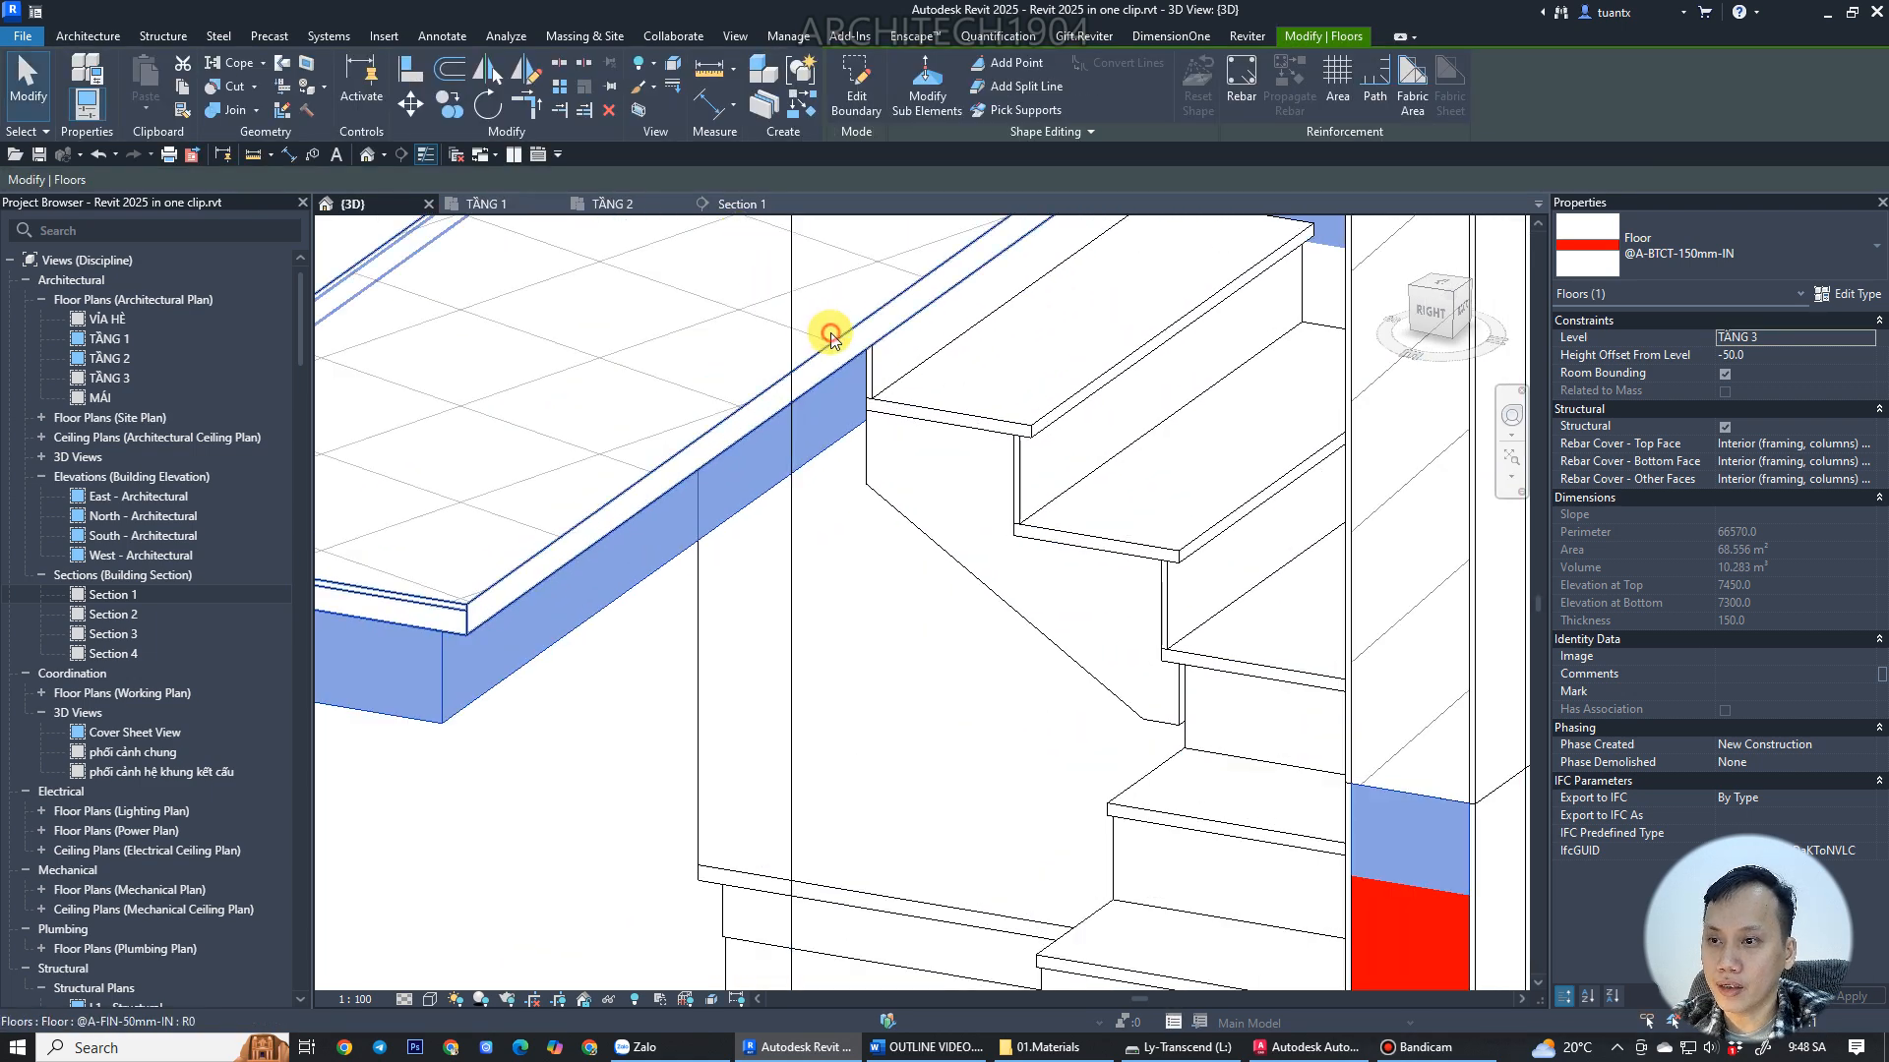
{"action": "left_click", "coordinate": [831, 339]}
{"action": "left_click", "coordinate": [856, 95]}
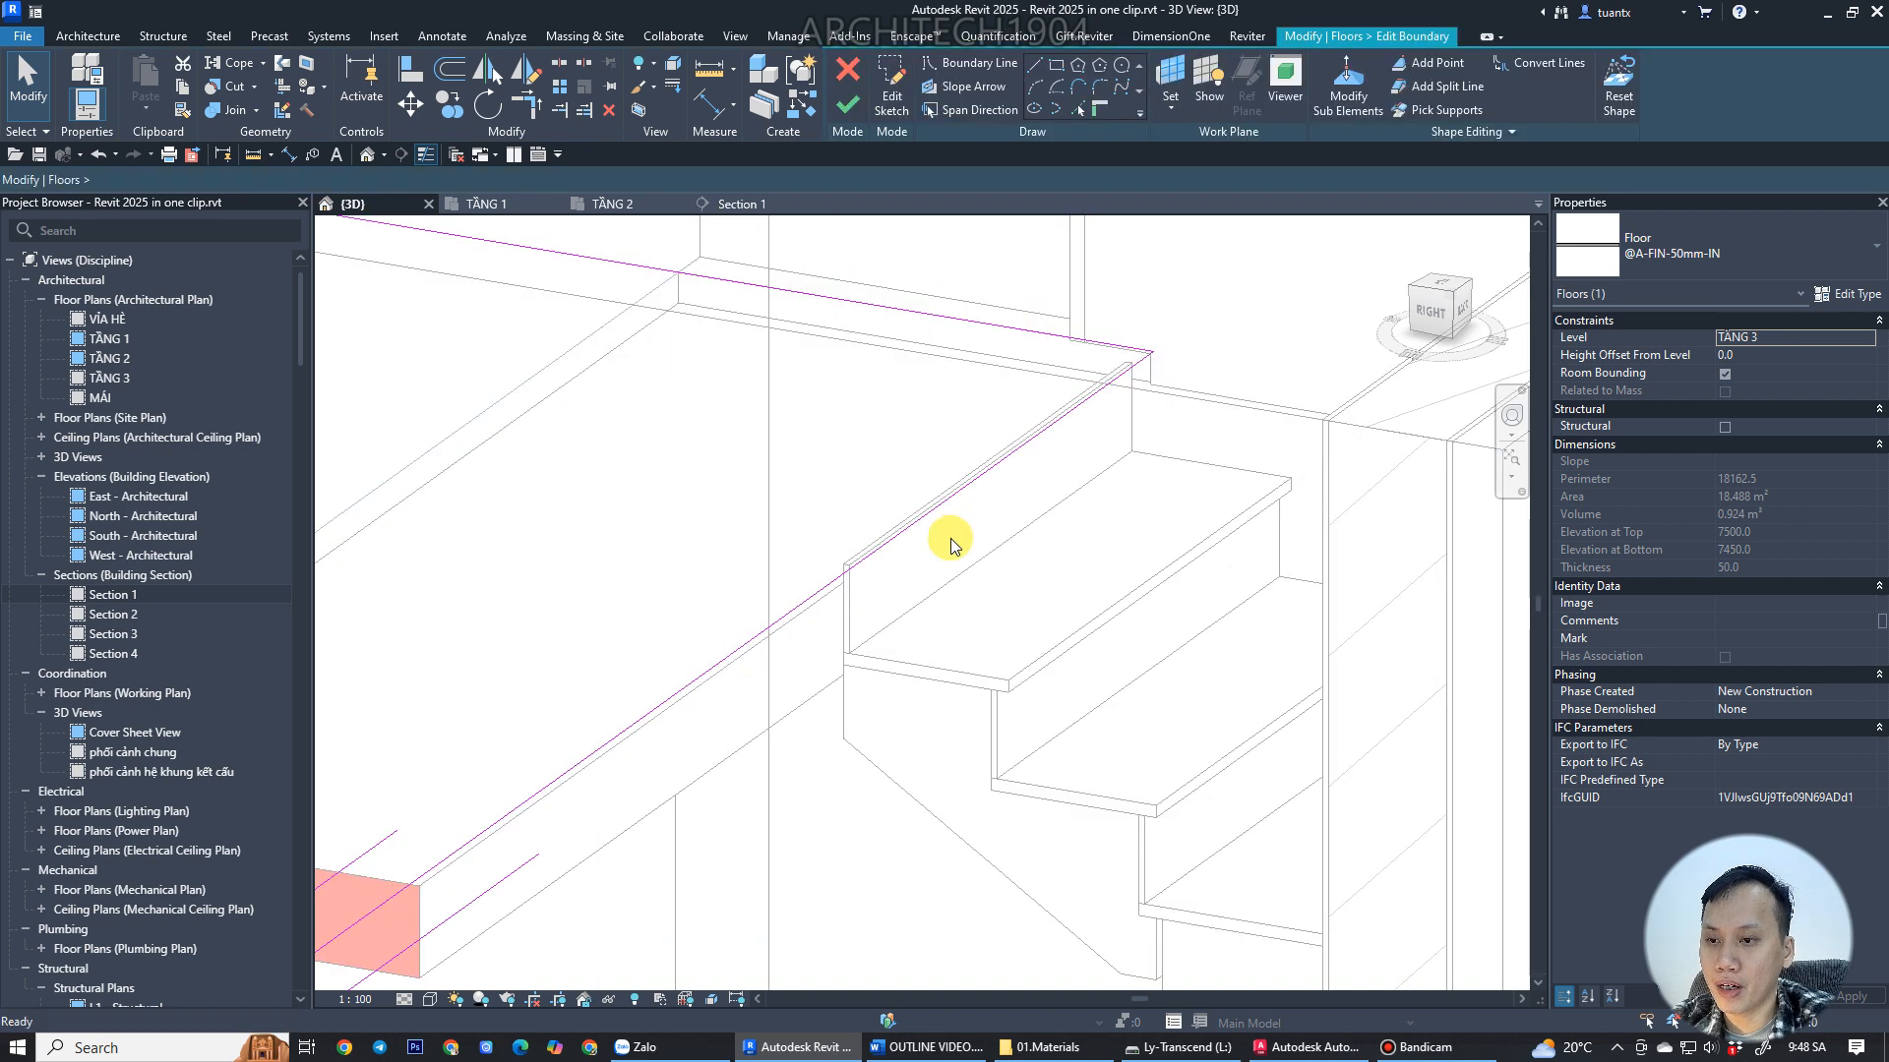
{"action": "key", "text": "a"}
{"action": "key", "text": "l"}
{"action": "left_click", "coordinate": [773, 725]}
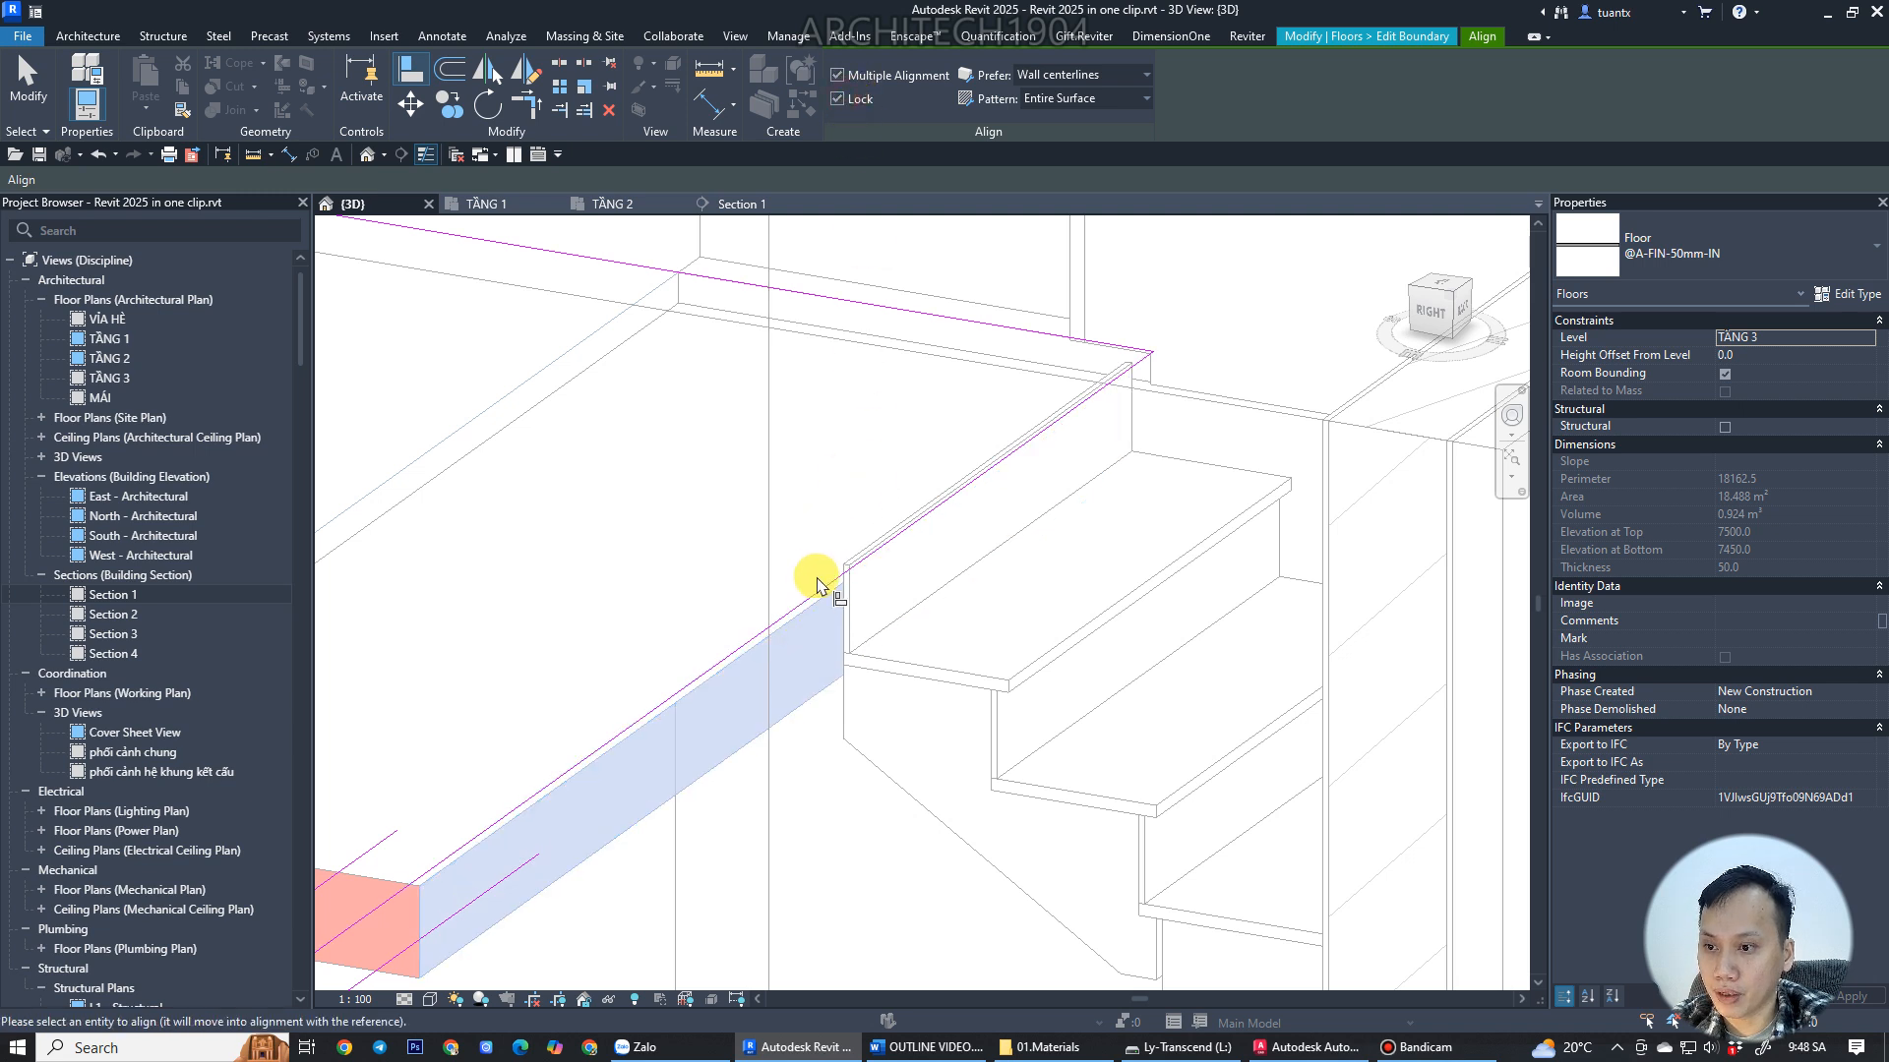
{"action": "left_click", "coordinate": [822, 597]}
{"action": "key", "text": "Escape"}
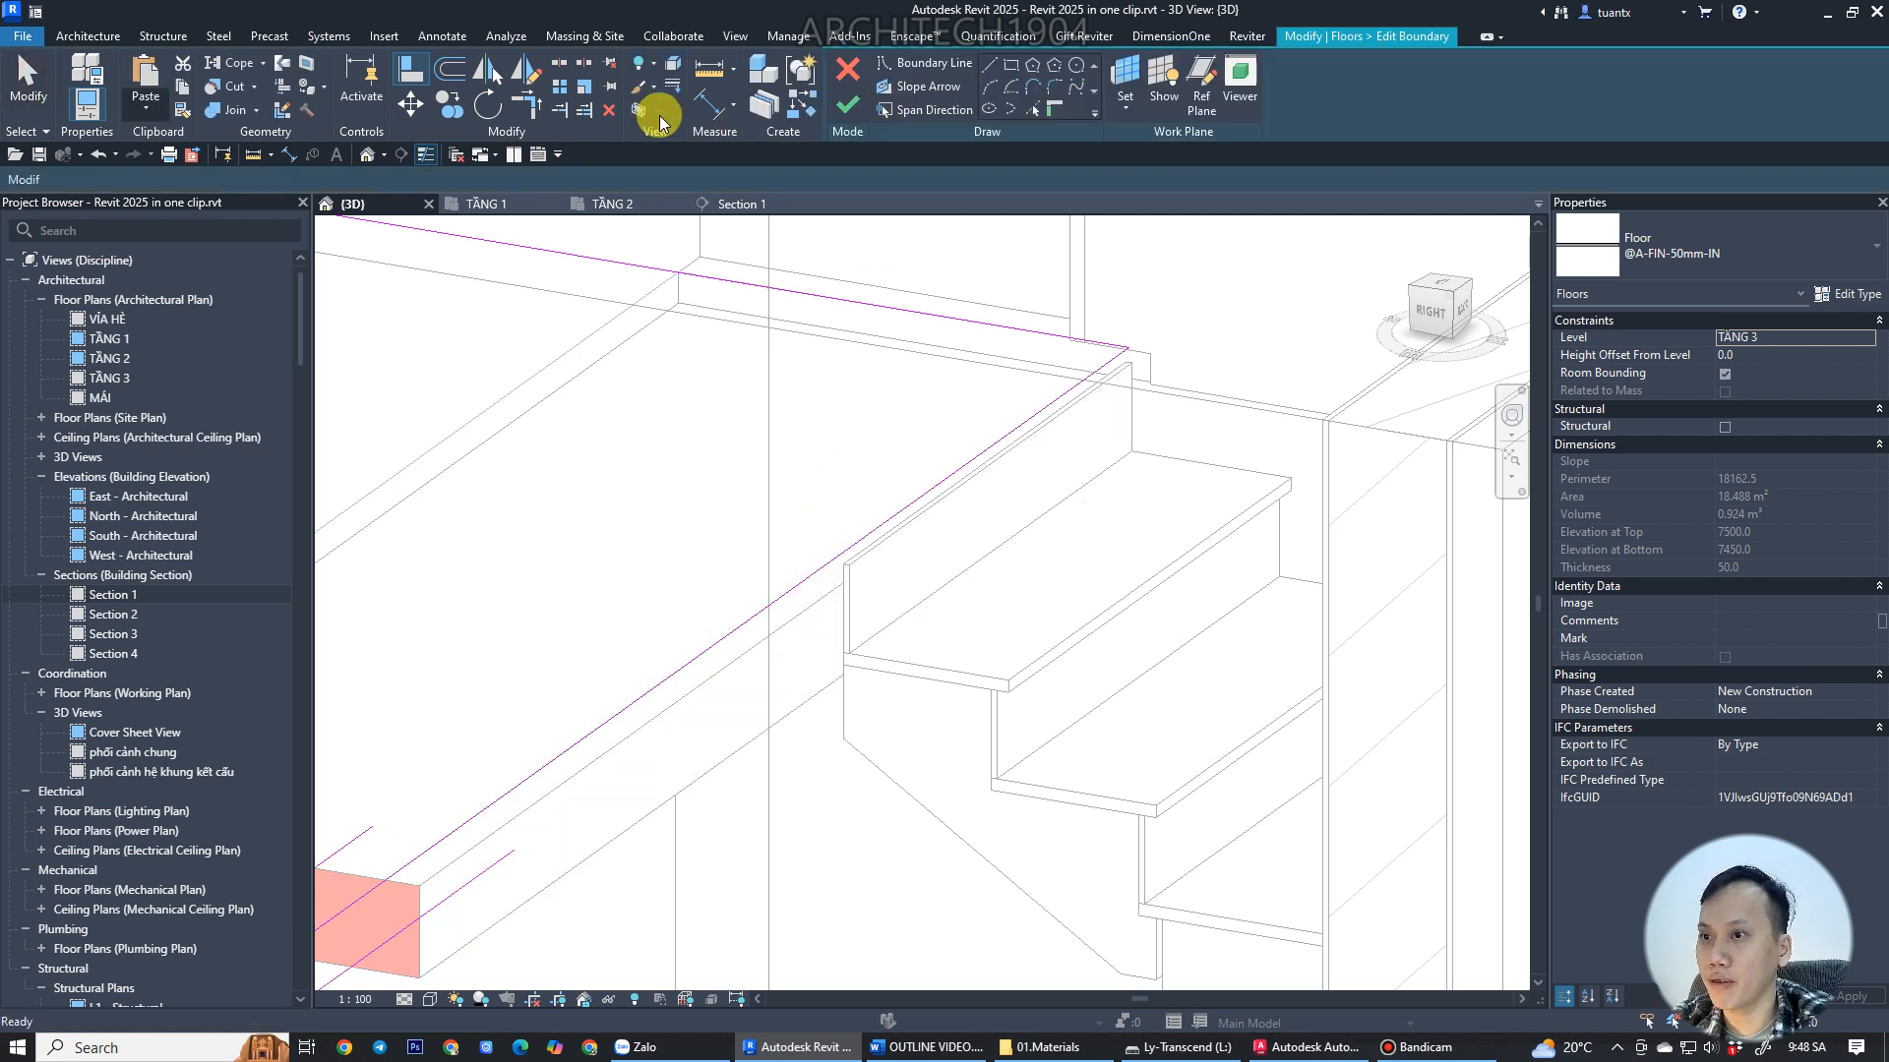
{"action": "left_click", "coordinate": [852, 105]}
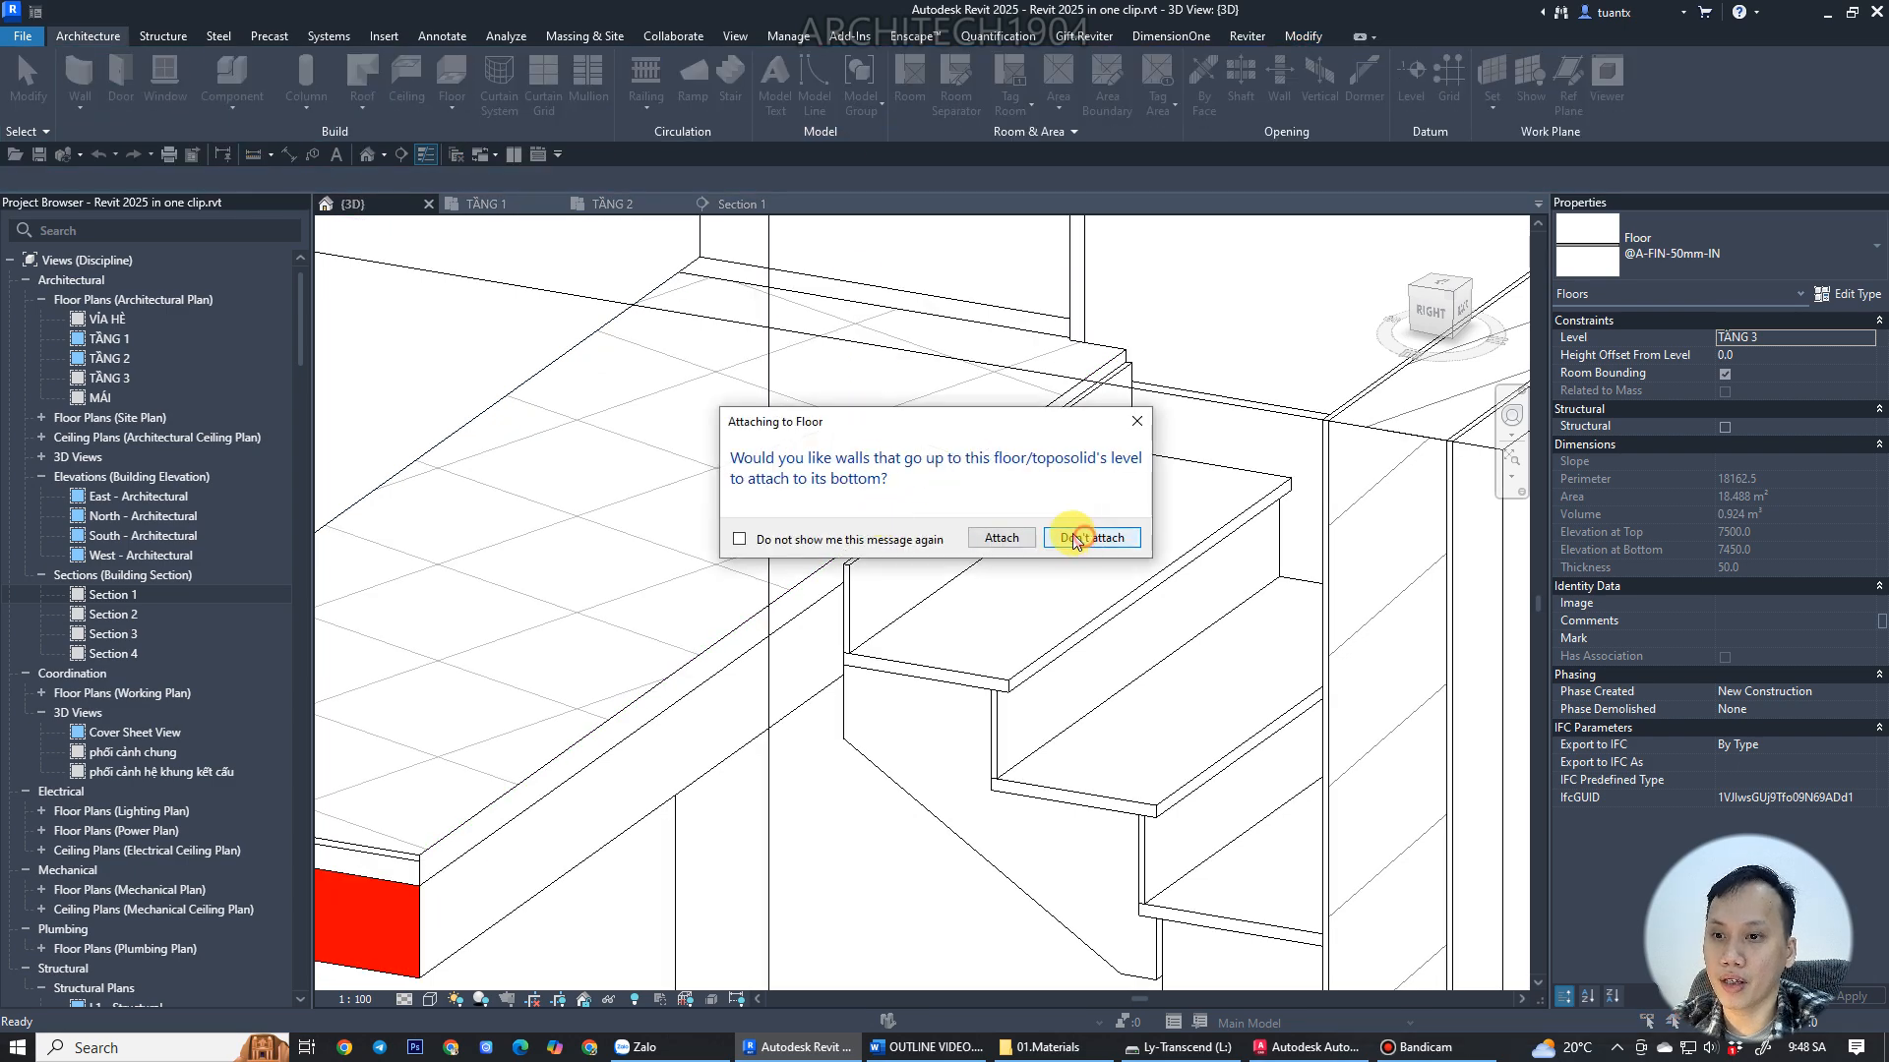
{"action": "left_click", "coordinate": [1085, 540]}
Orbit and zoom around the 3D model to inspect the stairs across all floors.
{"action": "scroll", "coordinate": [1063, 541], "scroll_direction": "down", "scroll_amount": 2}
{"action": "left_click", "coordinate": [793, 362]}
{"action": "scroll", "coordinate": [793, 362], "scroll_direction": "down", "scroll_amount": 2}
{"action": "middle_click_drag", "start_coordinate": [928, 502], "coordinate": [685, 352]}
{"action": "scroll", "coordinate": [866, 544], "scroll_direction": "down", "scroll_amount": 1}
{"action": "middle_click_drag", "start_coordinate": [866, 544], "coordinate": [1139, 515], "text": "shift"}
{"action": "middle_click_drag", "start_coordinate": [1013, 615], "coordinate": [1090, 554]}
{"action": "scroll", "coordinate": [1090, 555], "scroll_direction": "down", "scroll_amount": 3}
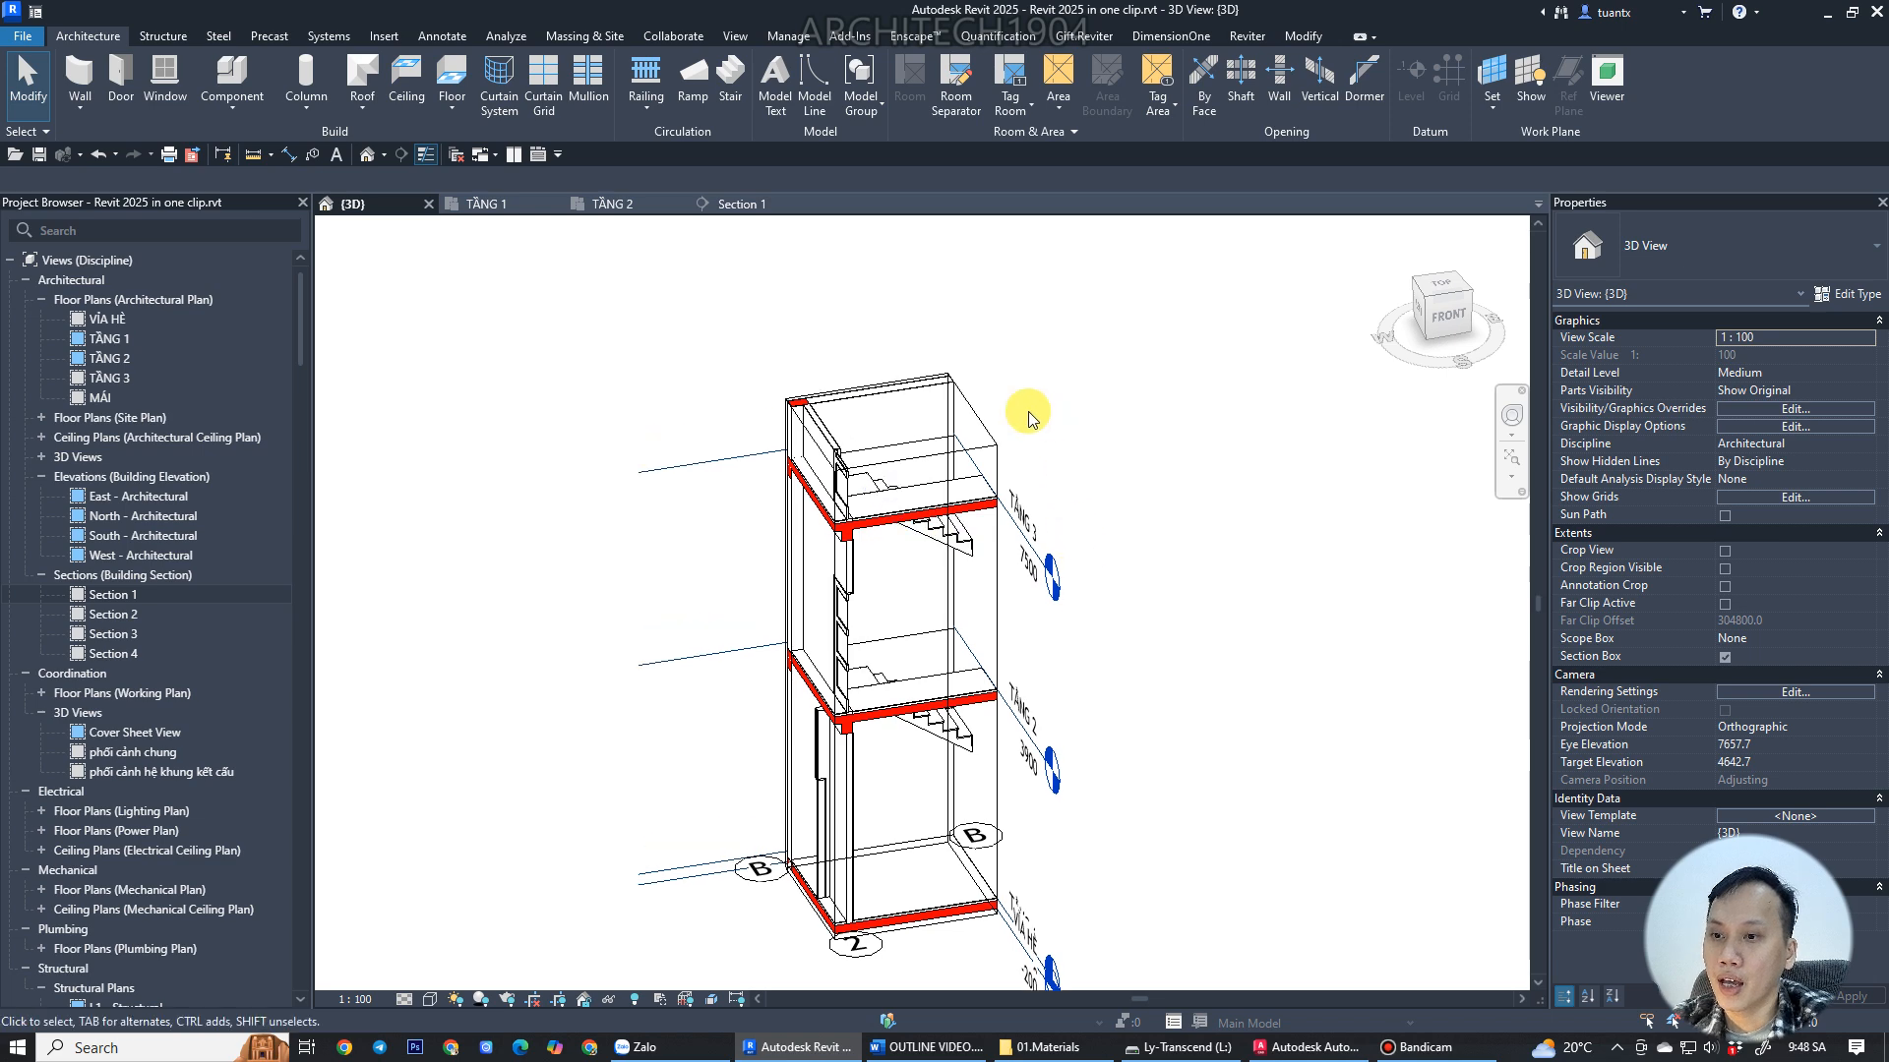
Align the TẦNG 2 floor slab's boundary notch with the face at the base of the upper stair and finish without attaching walls.
{"action": "left_click", "coordinate": [984, 641]}
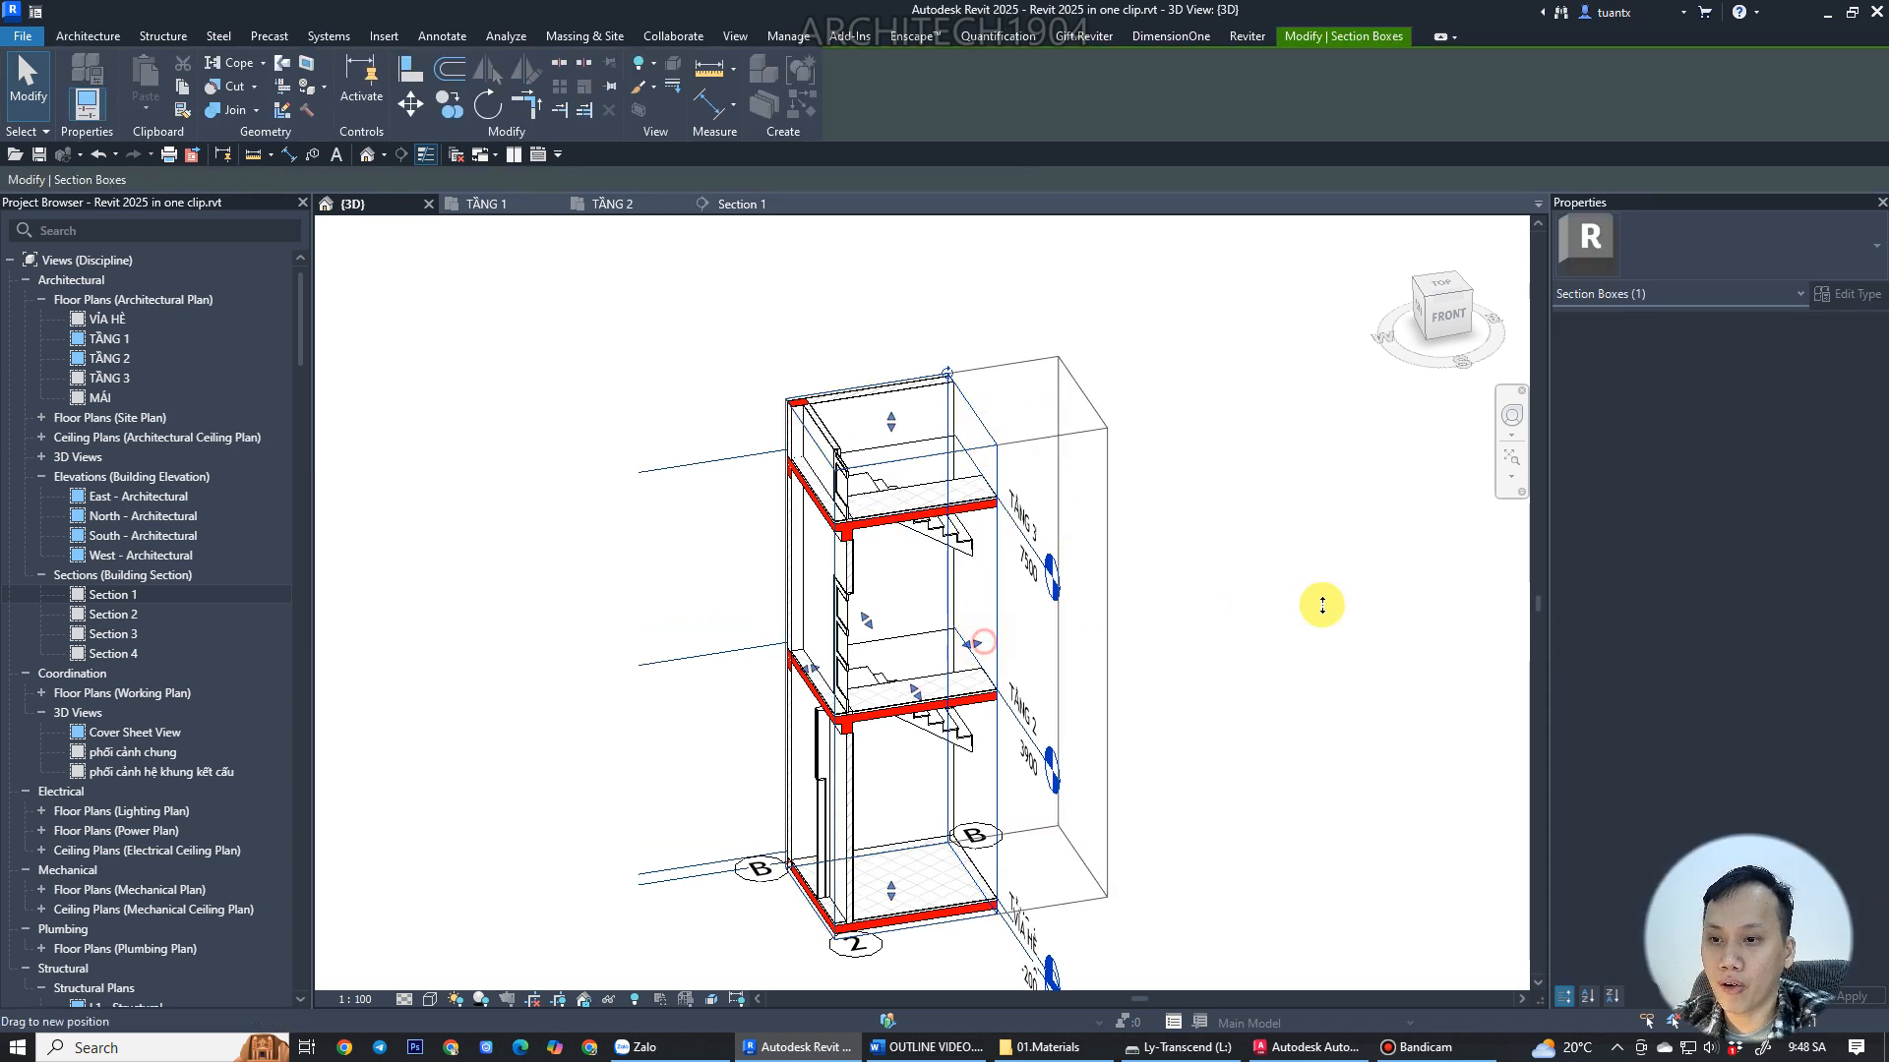
{"action": "middle_click_drag", "start_coordinate": [1306, 497], "coordinate": [1193, 645], "text": "shift"}
{"action": "scroll", "coordinate": [1160, 645], "scroll_direction": "up", "scroll_amount": 3}
{"action": "scroll", "coordinate": [1340, 639], "scroll_direction": "up", "scroll_amount": 2}
{"action": "scroll", "coordinate": [1042, 599], "scroll_direction": "up", "scroll_amount": 3}
{"action": "scroll", "coordinate": [994, 527], "scroll_direction": "up", "scroll_amount": 3}
{"action": "scroll", "coordinate": [978, 551], "scroll_direction": "up", "scroll_amount": 2}
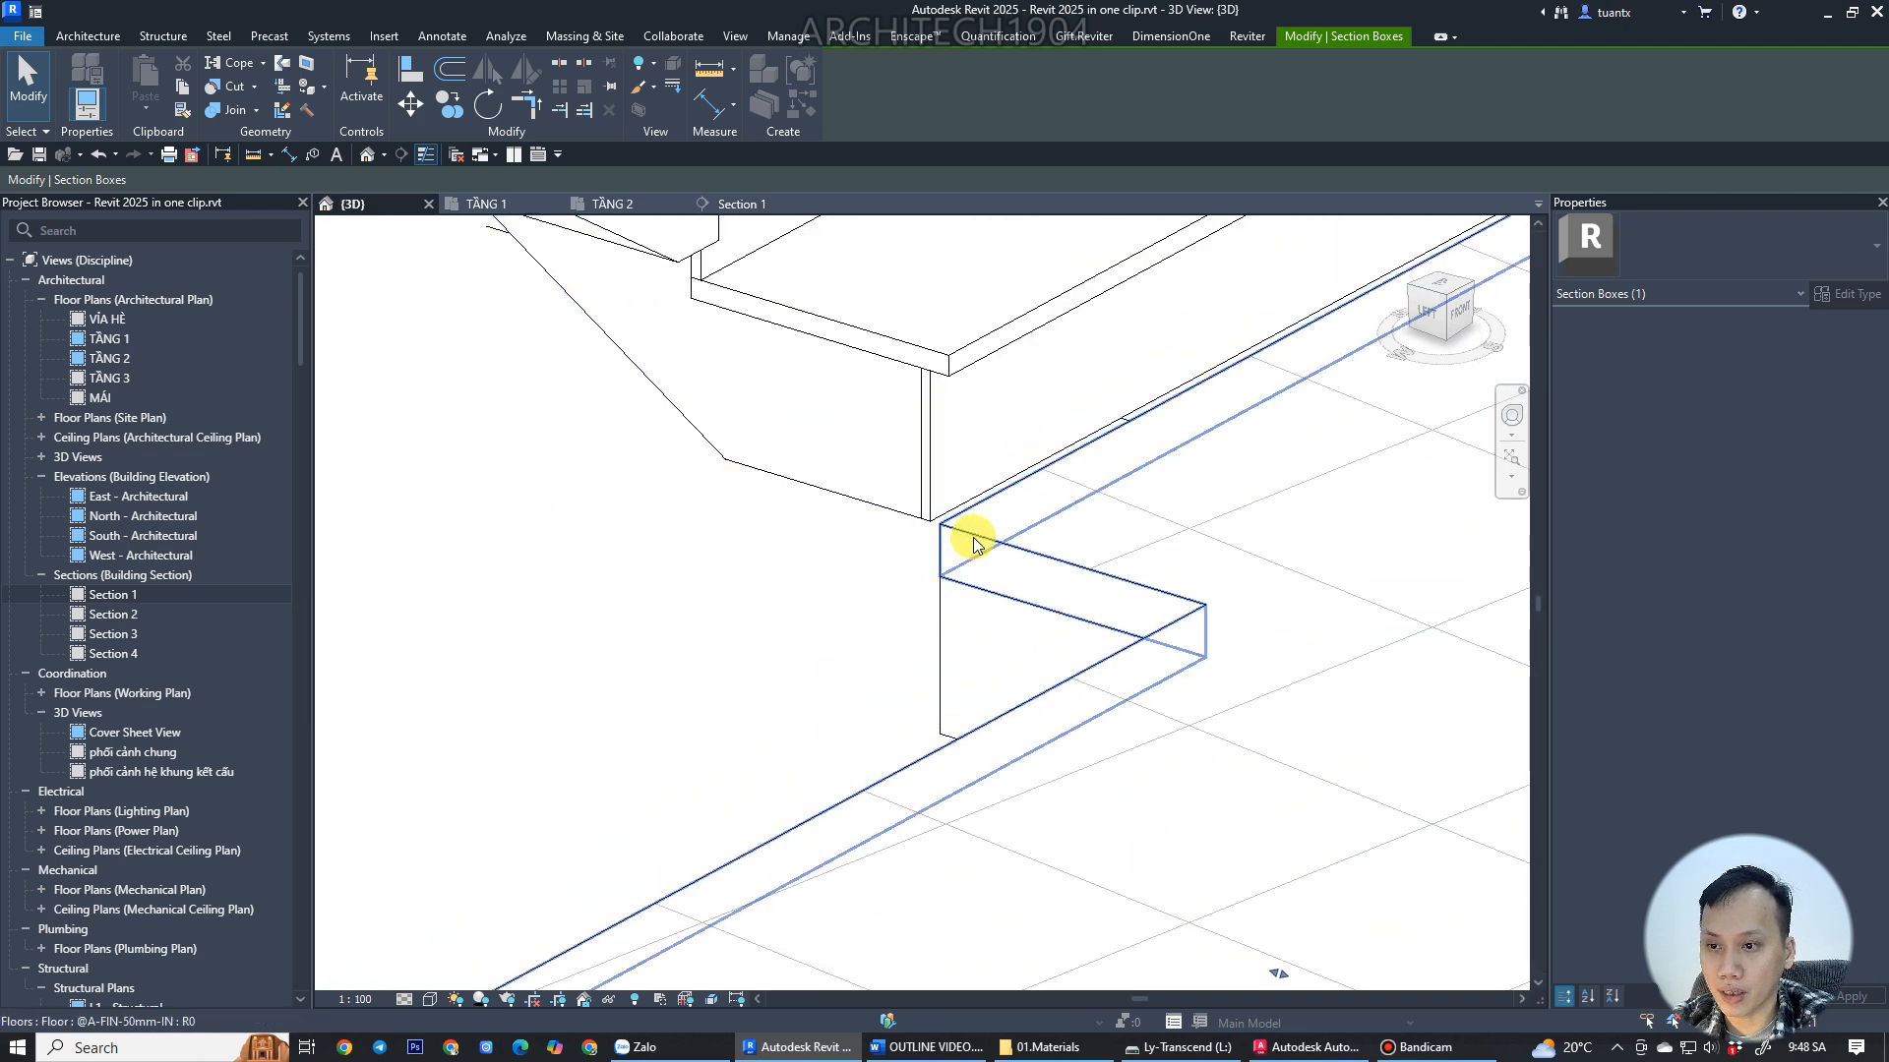
{"action": "left_click", "coordinate": [938, 593]}
{"action": "left_click", "coordinate": [852, 93]}
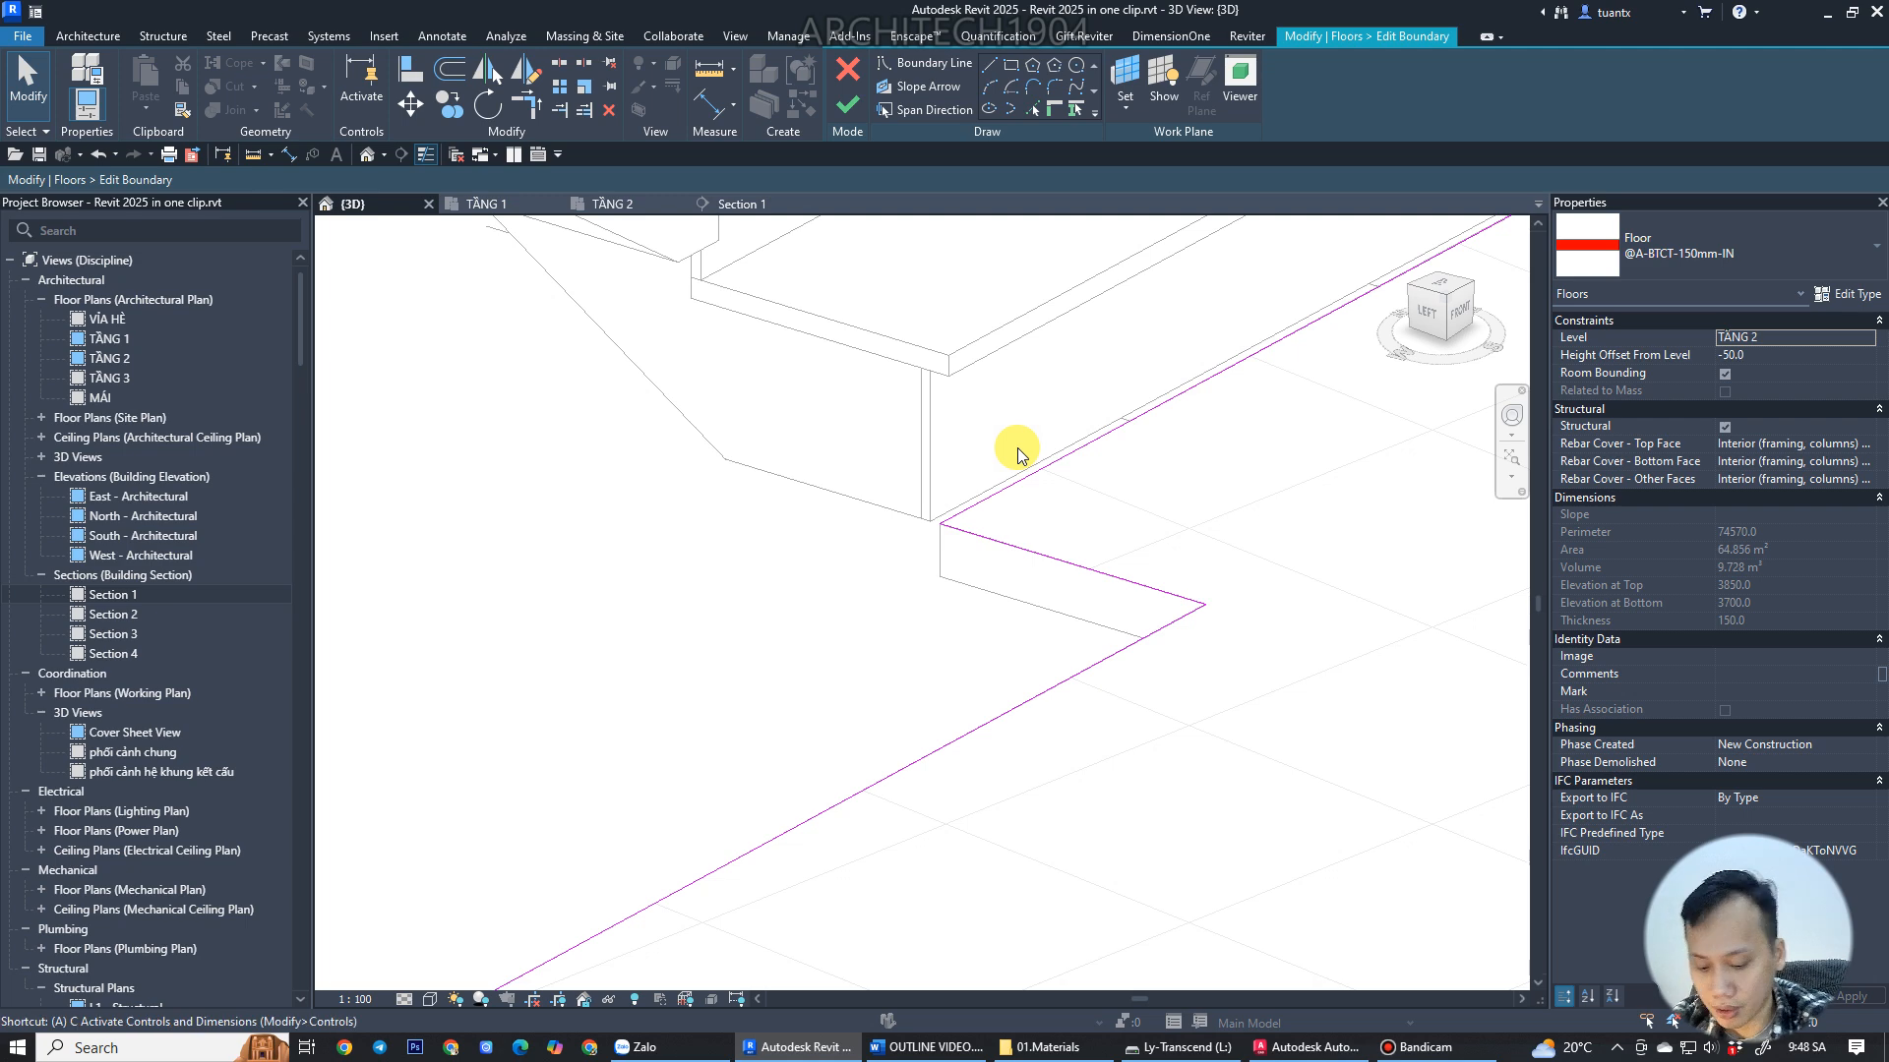
{"action": "key", "text": "l"}
{"action": "left_click", "coordinate": [944, 438]}
{"action": "left_click", "coordinate": [952, 519]}
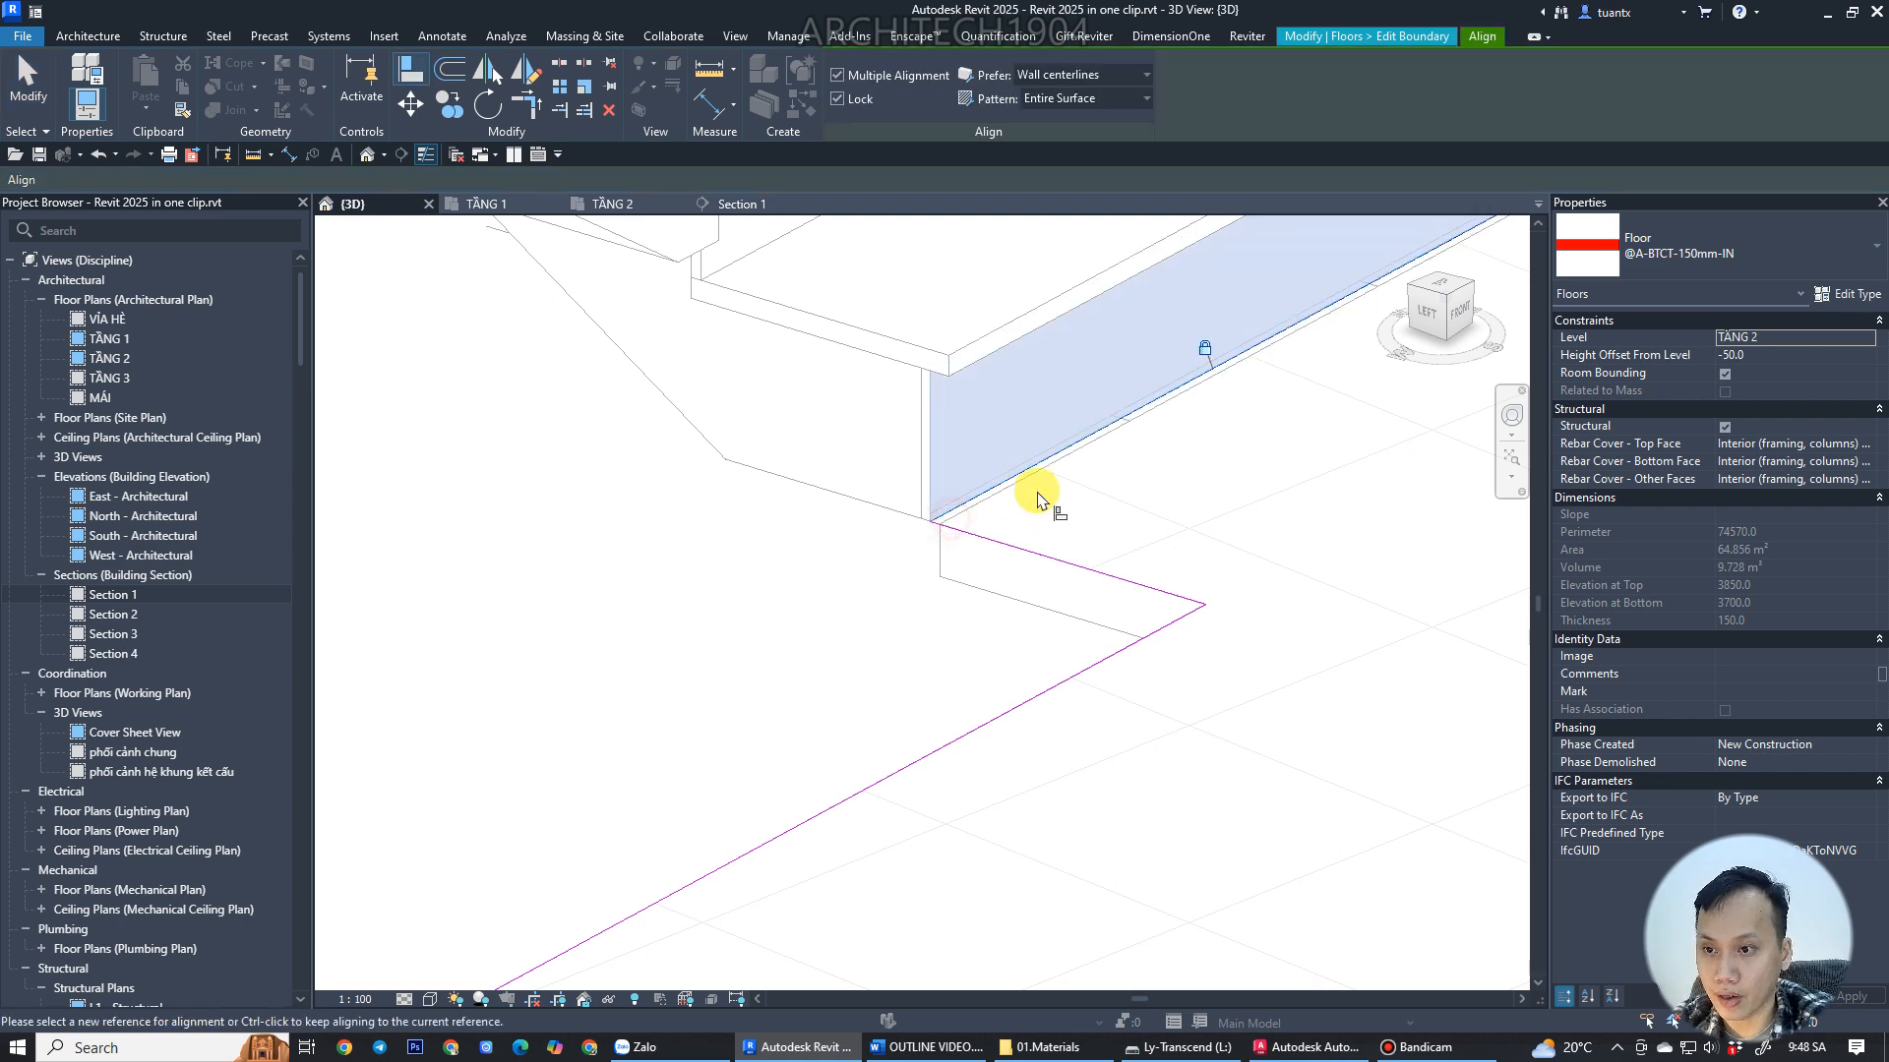
{"action": "scroll", "coordinate": [1037, 492], "scroll_direction": "down", "scroll_amount": 2}
{"action": "left_click", "coordinate": [21, 77]}
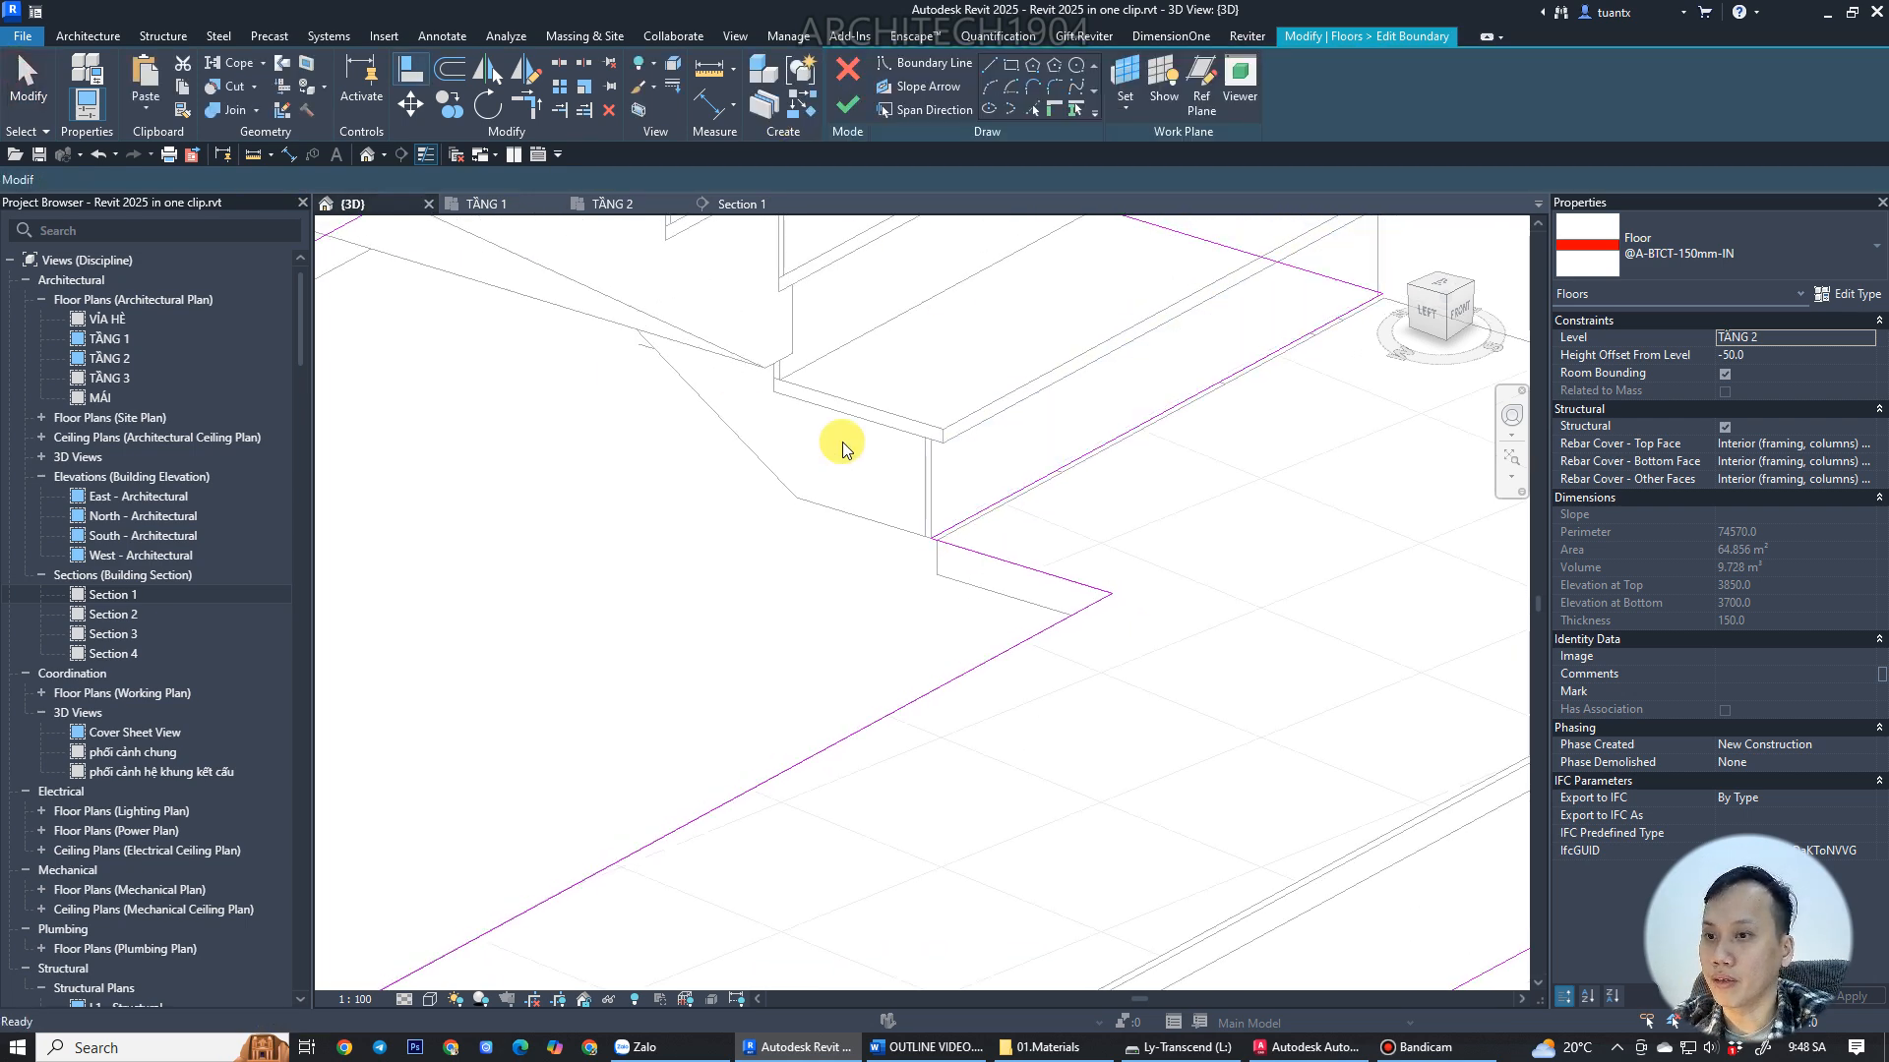
{"action": "scroll", "coordinate": [949, 583], "scroll_direction": "down", "scroll_amount": 6}
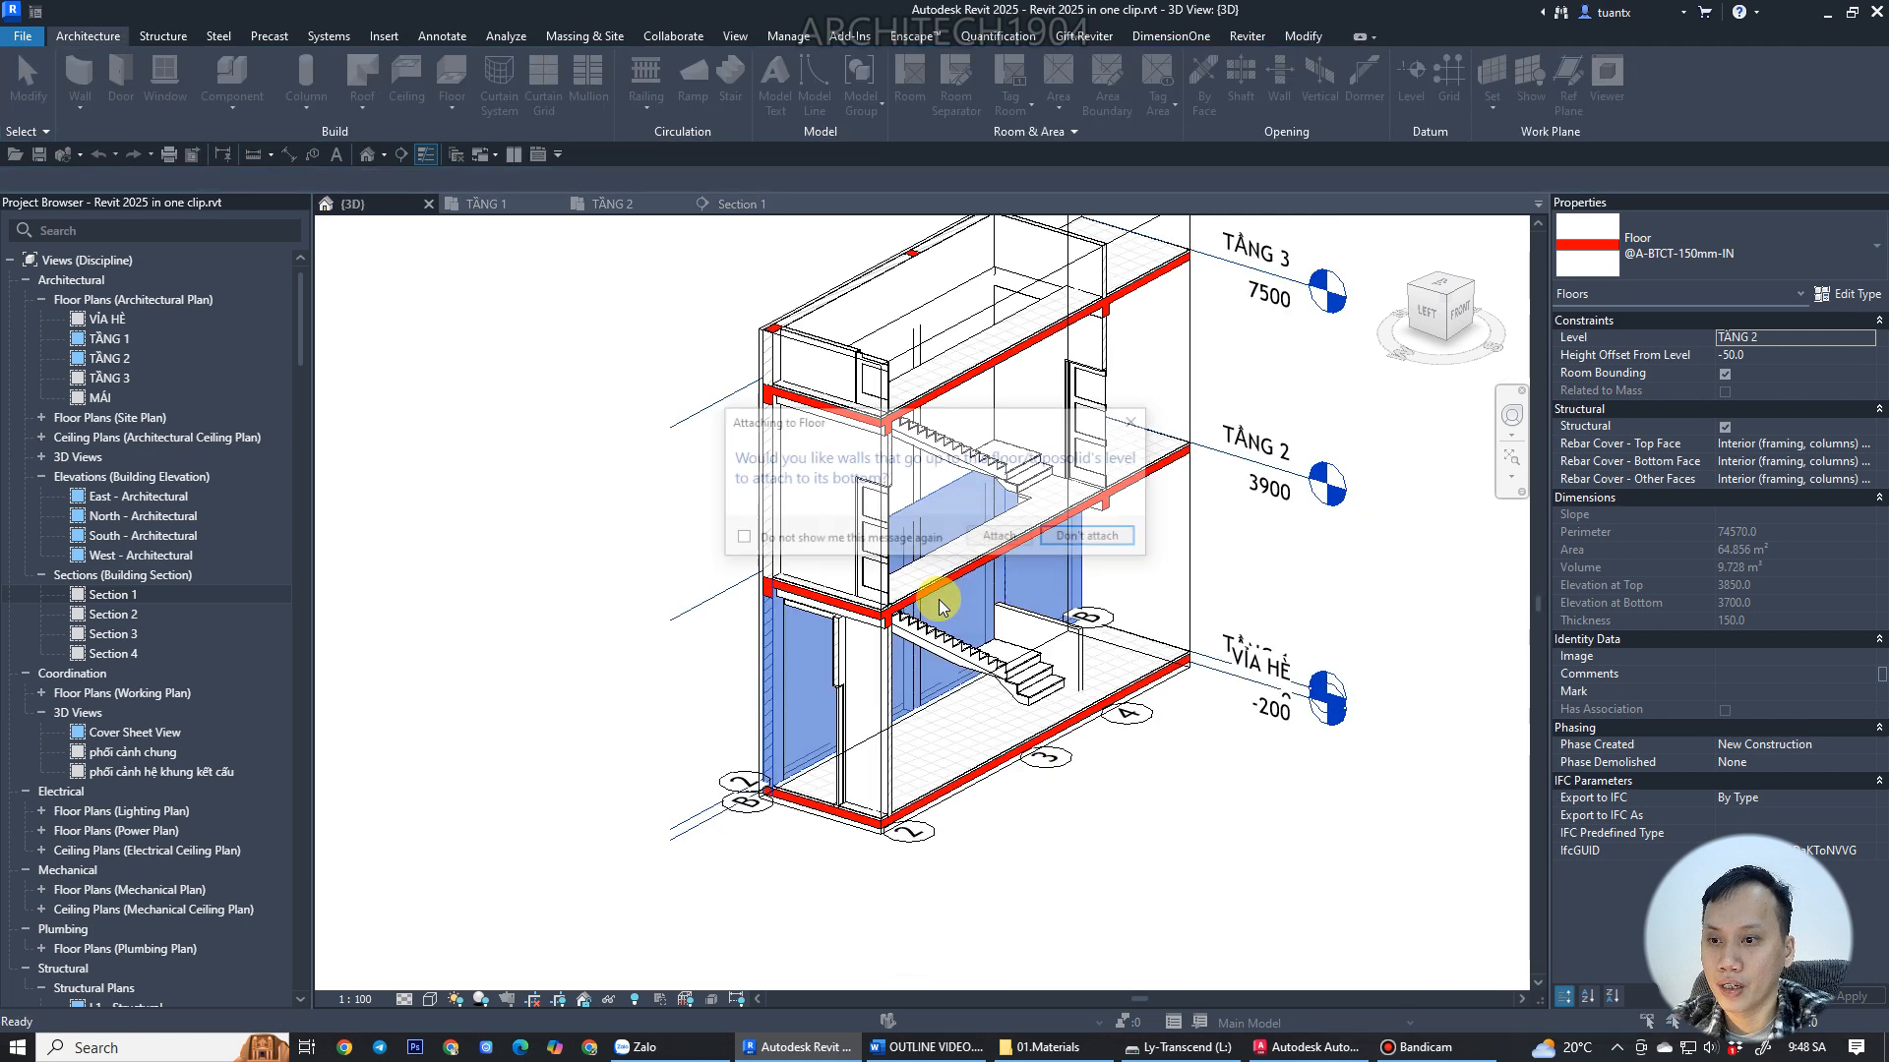
{"action": "left_click", "coordinate": [1074, 538]}
Orbit around the 3D view to review both stairs and slabs between the floor levels.
{"action": "scroll", "coordinate": [1017, 506], "scroll_direction": "up", "scroll_amount": 6}
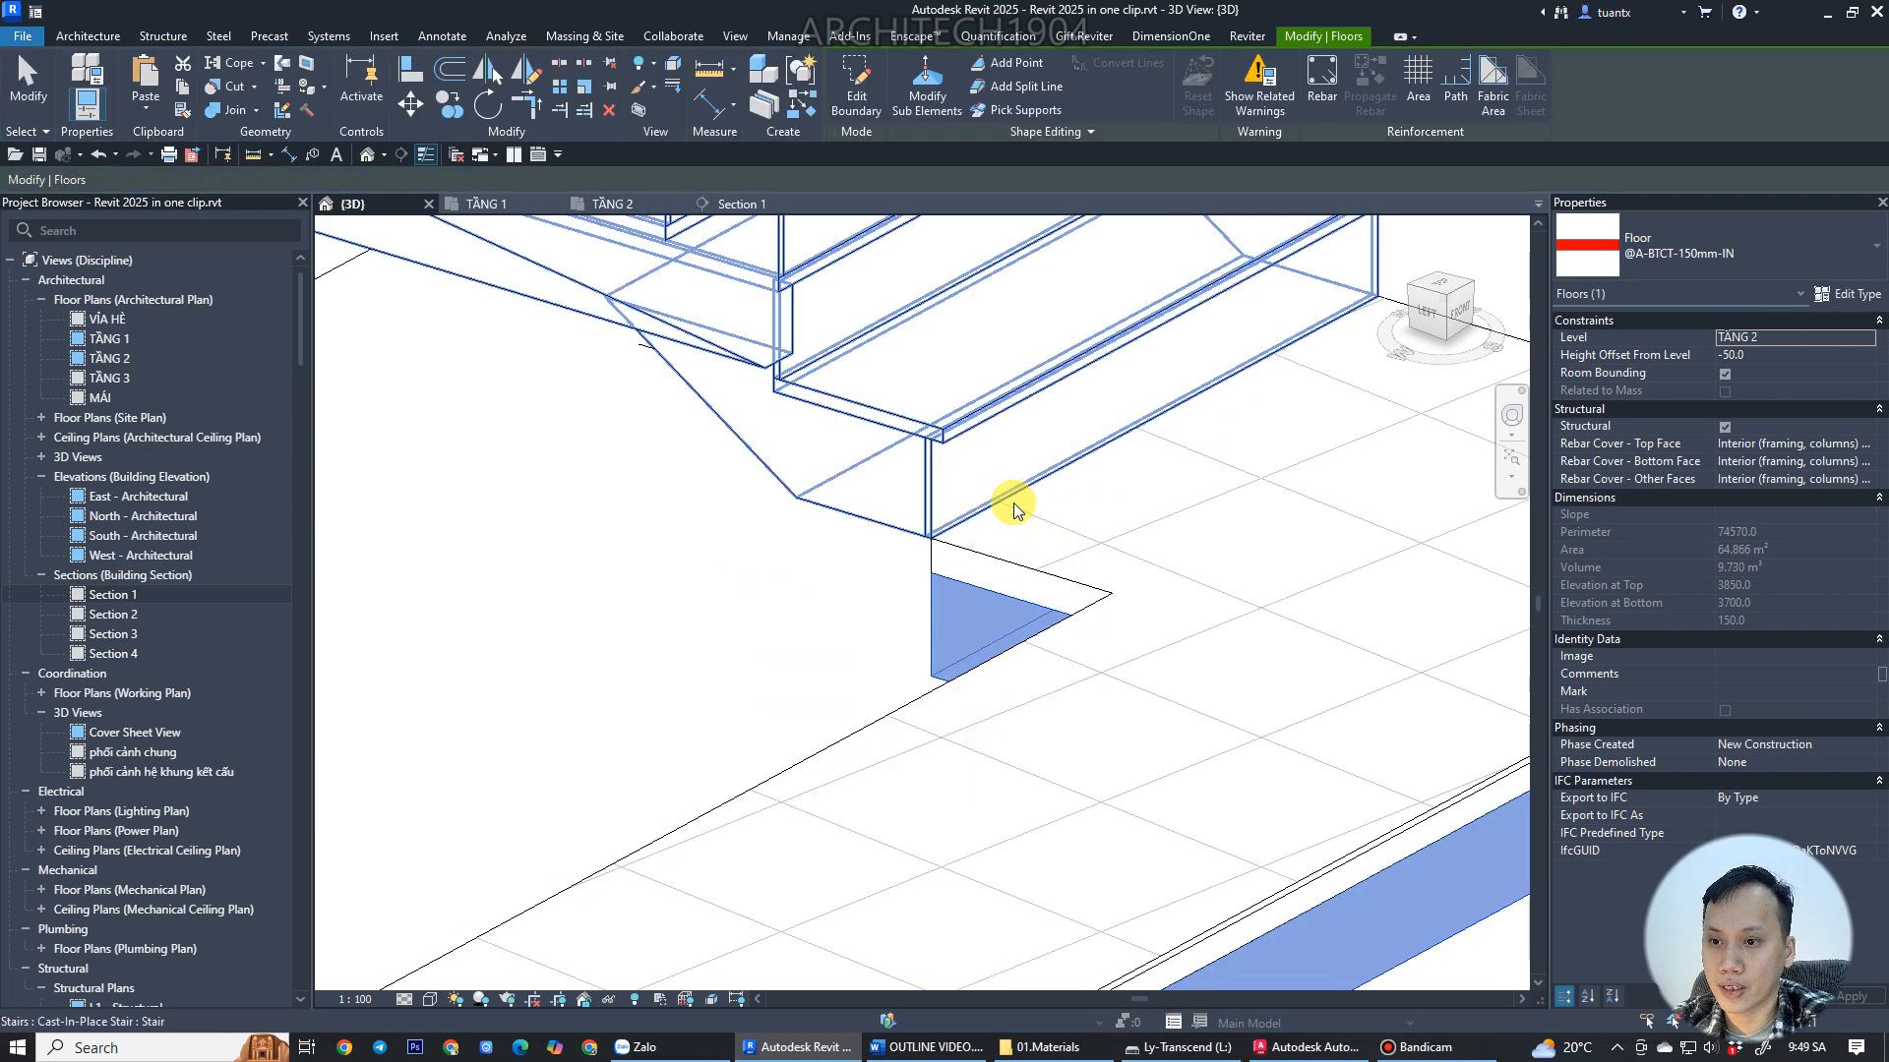
{"action": "scroll", "coordinate": [901, 602], "scroll_direction": "down", "scroll_amount": 4}
{"action": "middle_click_drag", "start_coordinate": [1057, 819], "coordinate": [962, 401]}
{"action": "scroll", "coordinate": [961, 393], "scroll_direction": "down", "scroll_amount": 3}
{"action": "middle_click_drag", "start_coordinate": [1049, 715], "coordinate": [957, 489]}
{"action": "scroll", "coordinate": [959, 492], "scroll_direction": "down", "scroll_amount": 5}
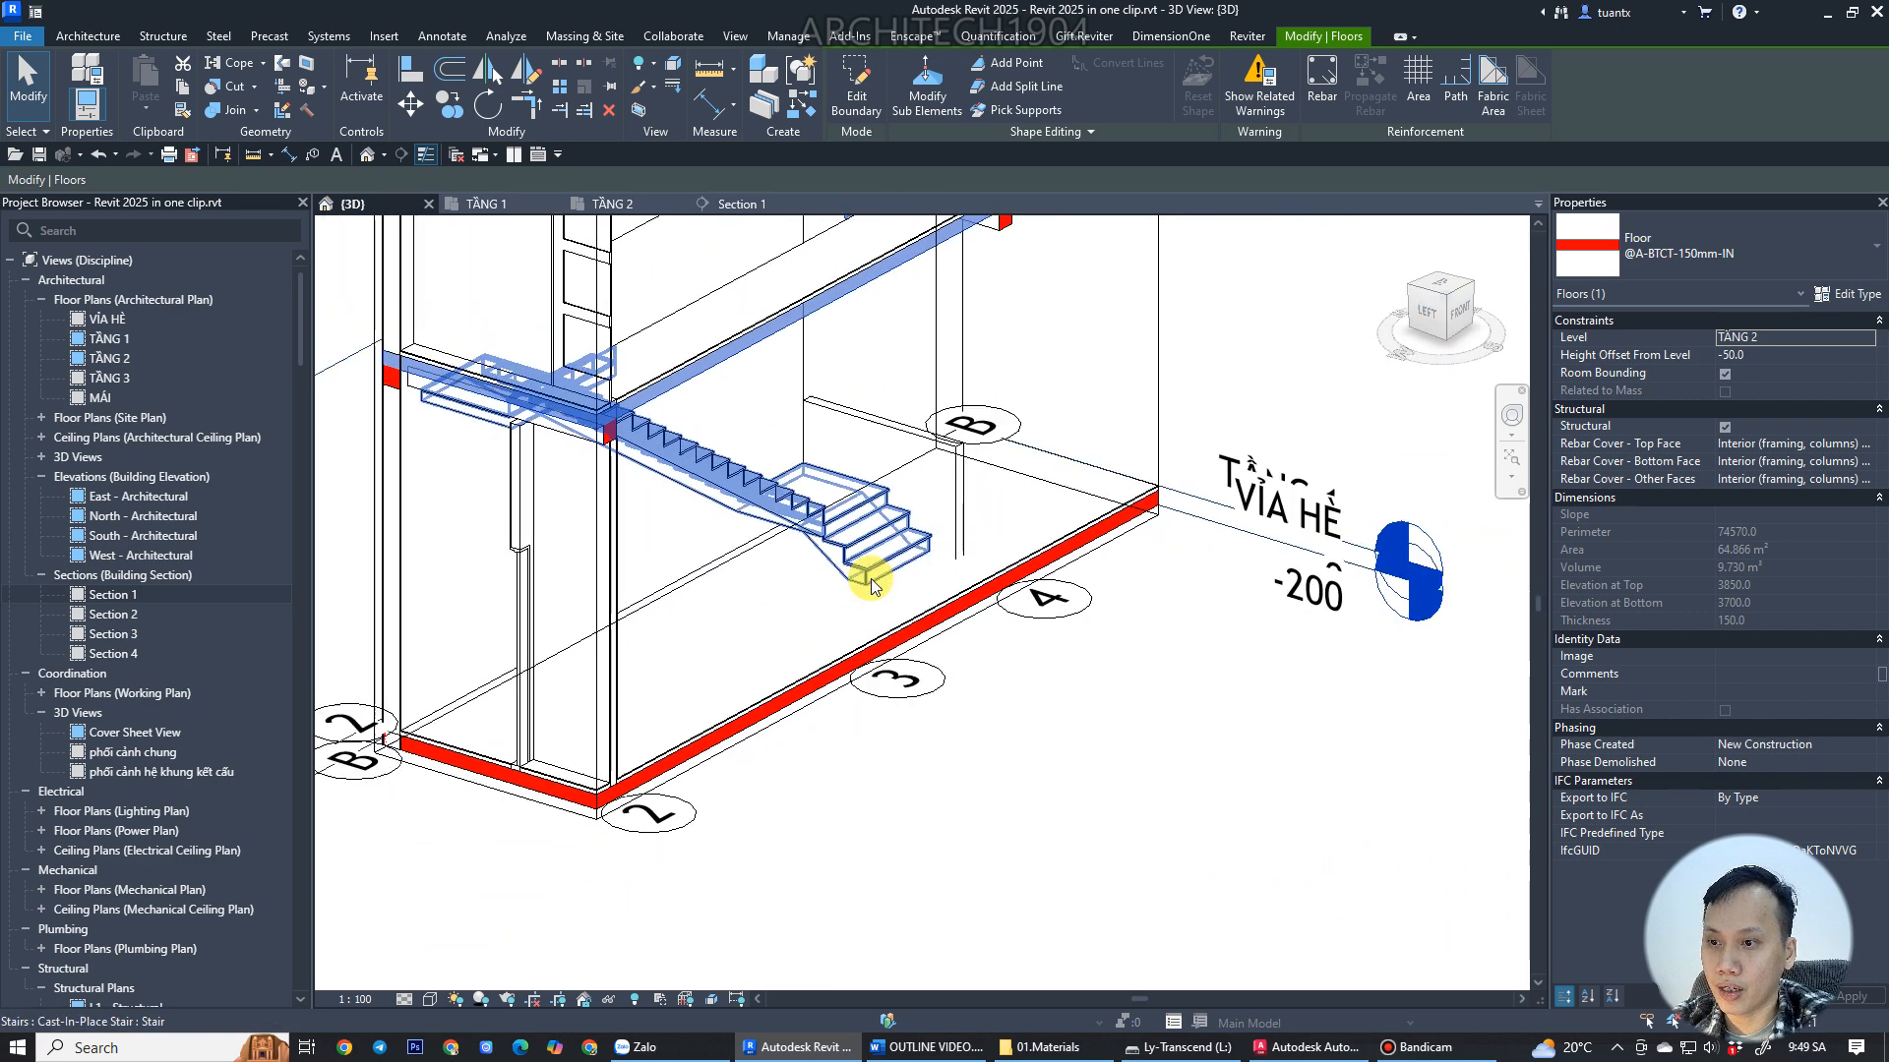
{"action": "middle_click_drag", "start_coordinate": [898, 653], "coordinate": [519, 657], "text": "shift"}
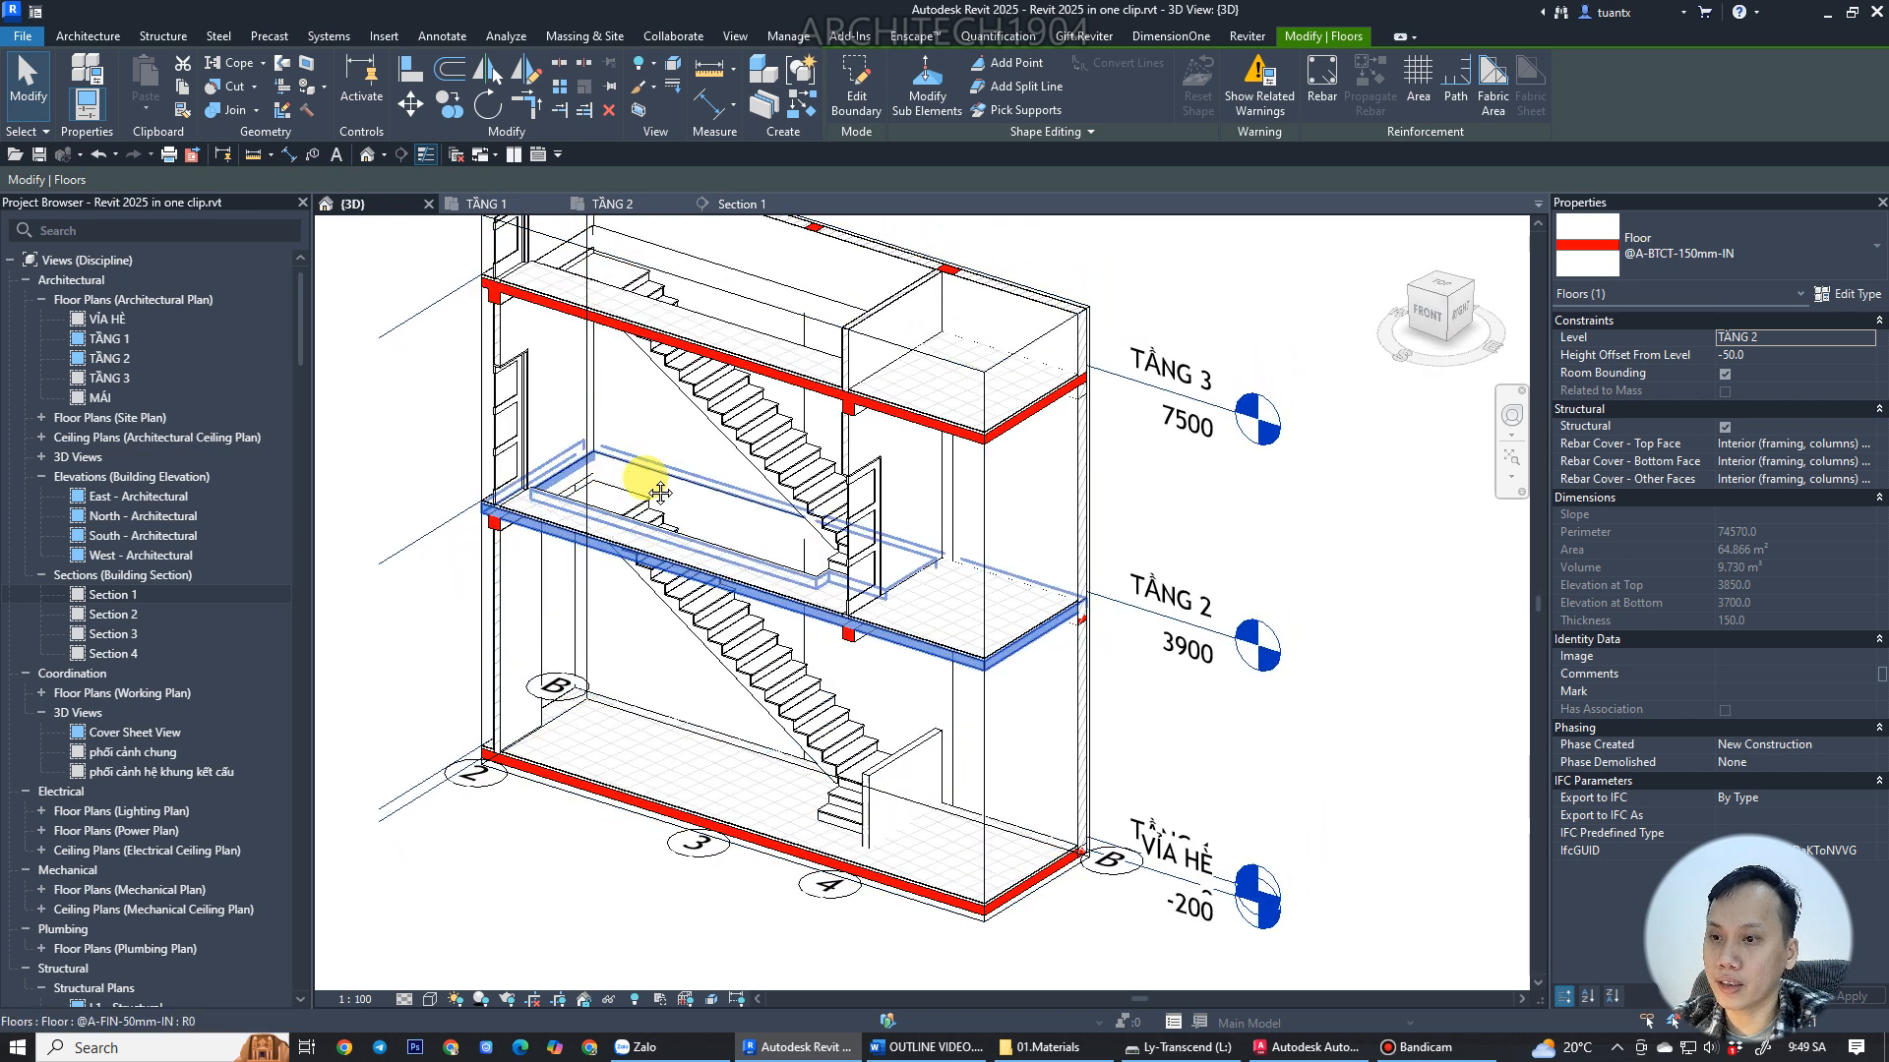
{"action": "middle_click_drag", "start_coordinate": [657, 492], "coordinate": [646, 435]}
{"action": "middle_click_drag", "start_coordinate": [876, 541], "coordinate": [1004, 535], "text": "shift"}
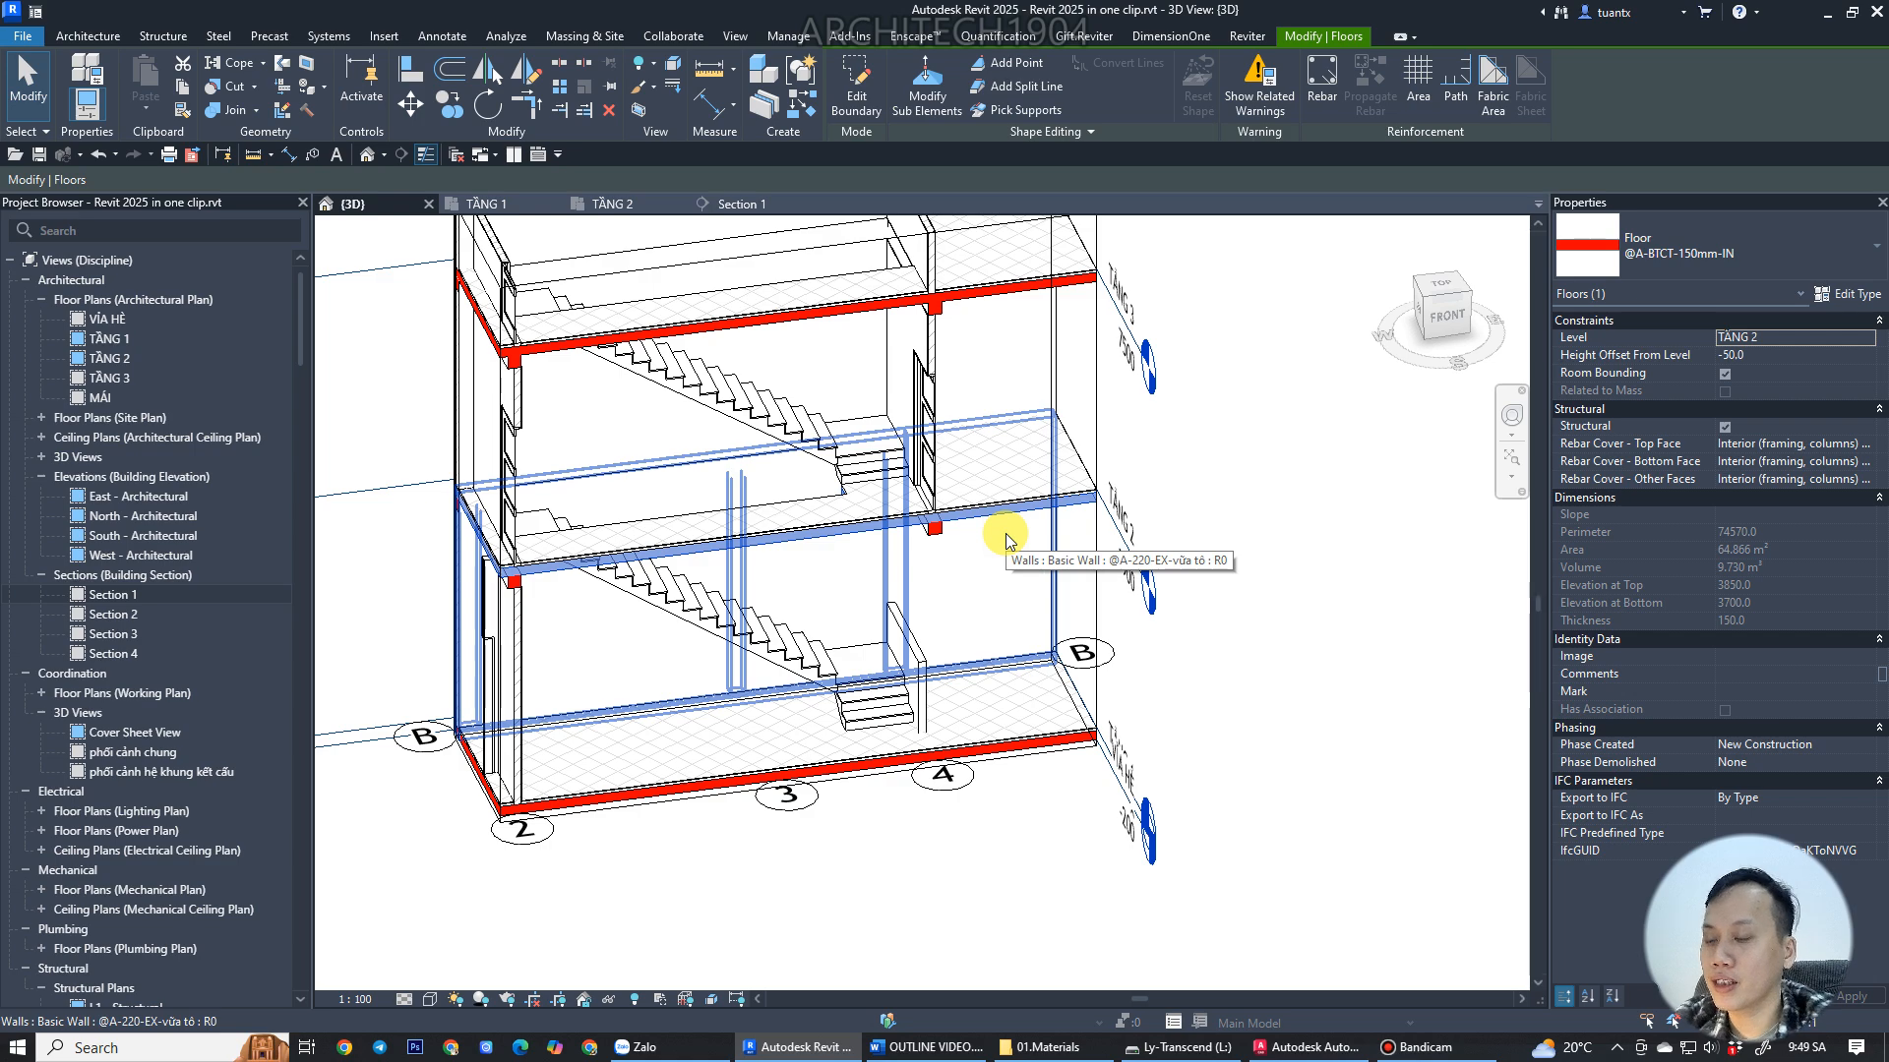
Zoom and orbit closely to examine where the upper stair meets the TẦNG 2 slab edge.
{"action": "scroll", "coordinate": [659, 350], "scroll_direction": "up", "scroll_amount": 1}
{"action": "middle_click_drag", "start_coordinate": [634, 328], "coordinate": [118, 482], "text": "shift"}
{"action": "middle_click_drag", "start_coordinate": [753, 413], "coordinate": [726, 890]}
{"action": "scroll", "coordinate": [735, 679], "scroll_direction": "up", "scroll_amount": 5}
{"action": "scroll", "coordinate": [688, 635], "scroll_direction": "up", "scroll_amount": 3}
{"action": "middle_click_drag", "start_coordinate": [485, 544], "coordinate": [344, 521], "text": "shift"}
{"action": "middle_click_drag", "start_coordinate": [1288, 683], "coordinate": [1039, 615]}
{"action": "scroll", "coordinate": [865, 569], "scroll_direction": "up", "scroll_amount": 4}
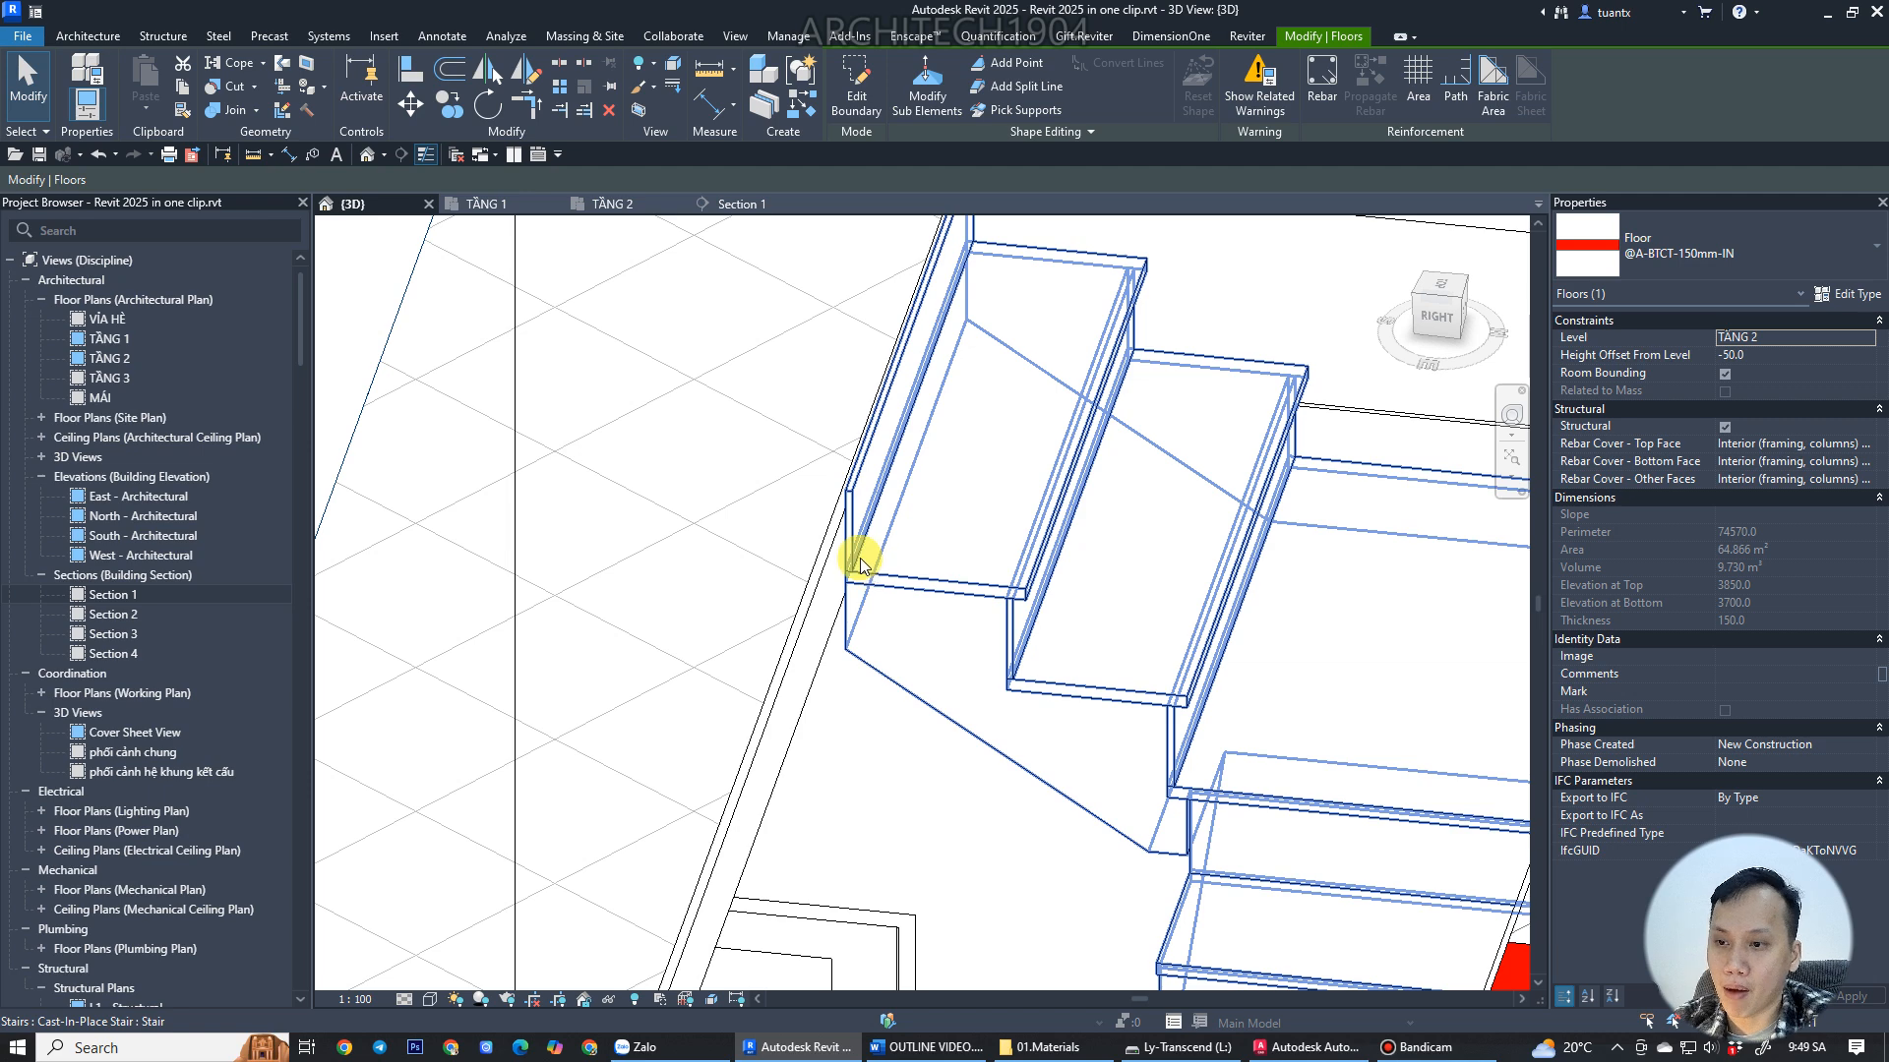
{"action": "scroll", "coordinate": [846, 561], "scroll_direction": "down", "scroll_amount": 3}
{"action": "scroll", "coordinate": [836, 546], "scroll_direction": "up", "scroll_amount": 2}
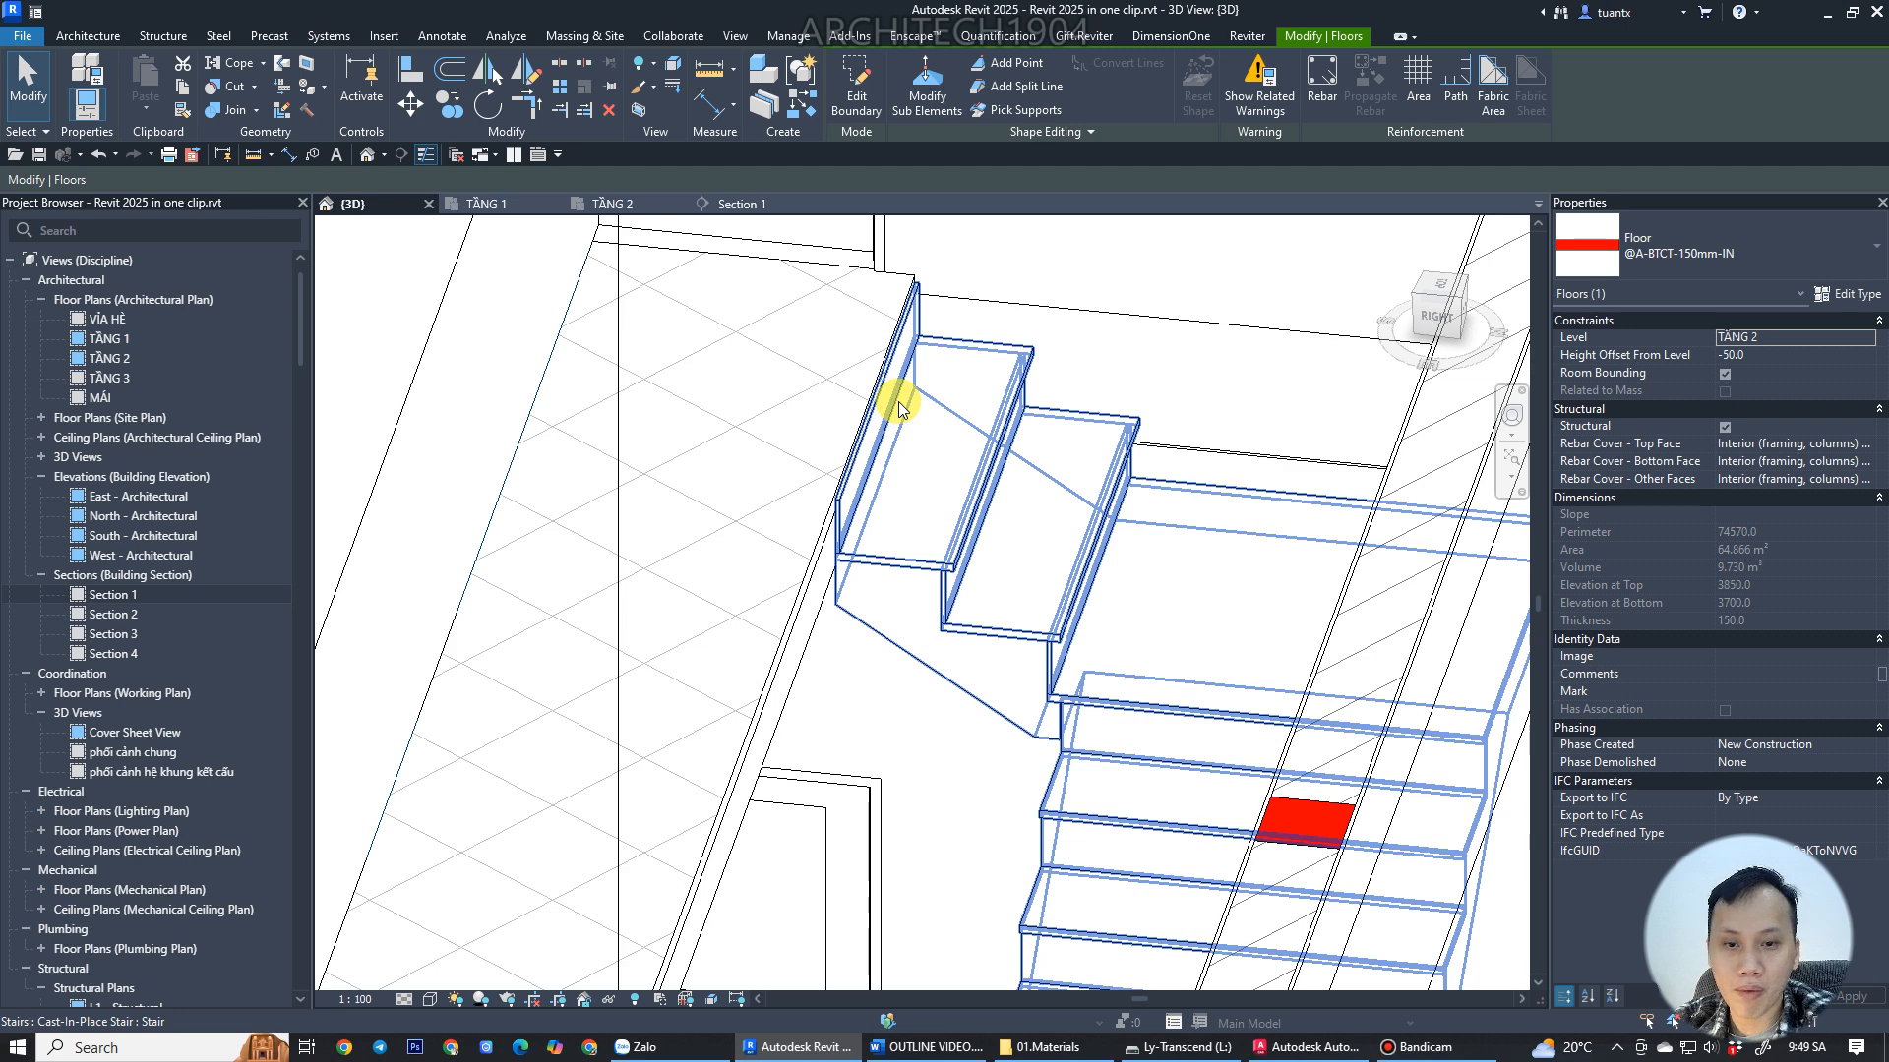
{"action": "scroll", "coordinate": [869, 459], "scroll_direction": "down", "scroll_amount": 2}
{"action": "middle_click_drag", "start_coordinate": [895, 544], "coordinate": [1166, 474], "text": "shift"}
{"action": "middle_click_drag", "start_coordinate": [653, 626], "coordinate": [833, 499]}
{"action": "middle_click_drag", "start_coordinate": [1004, 245], "coordinate": [810, 620]}
{"action": "scroll", "coordinate": [742, 423], "scroll_direction": "up", "scroll_amount": 1}
{"action": "middle_click_drag", "start_coordinate": [844, 574], "coordinate": [832, 654], "text": "shift"}
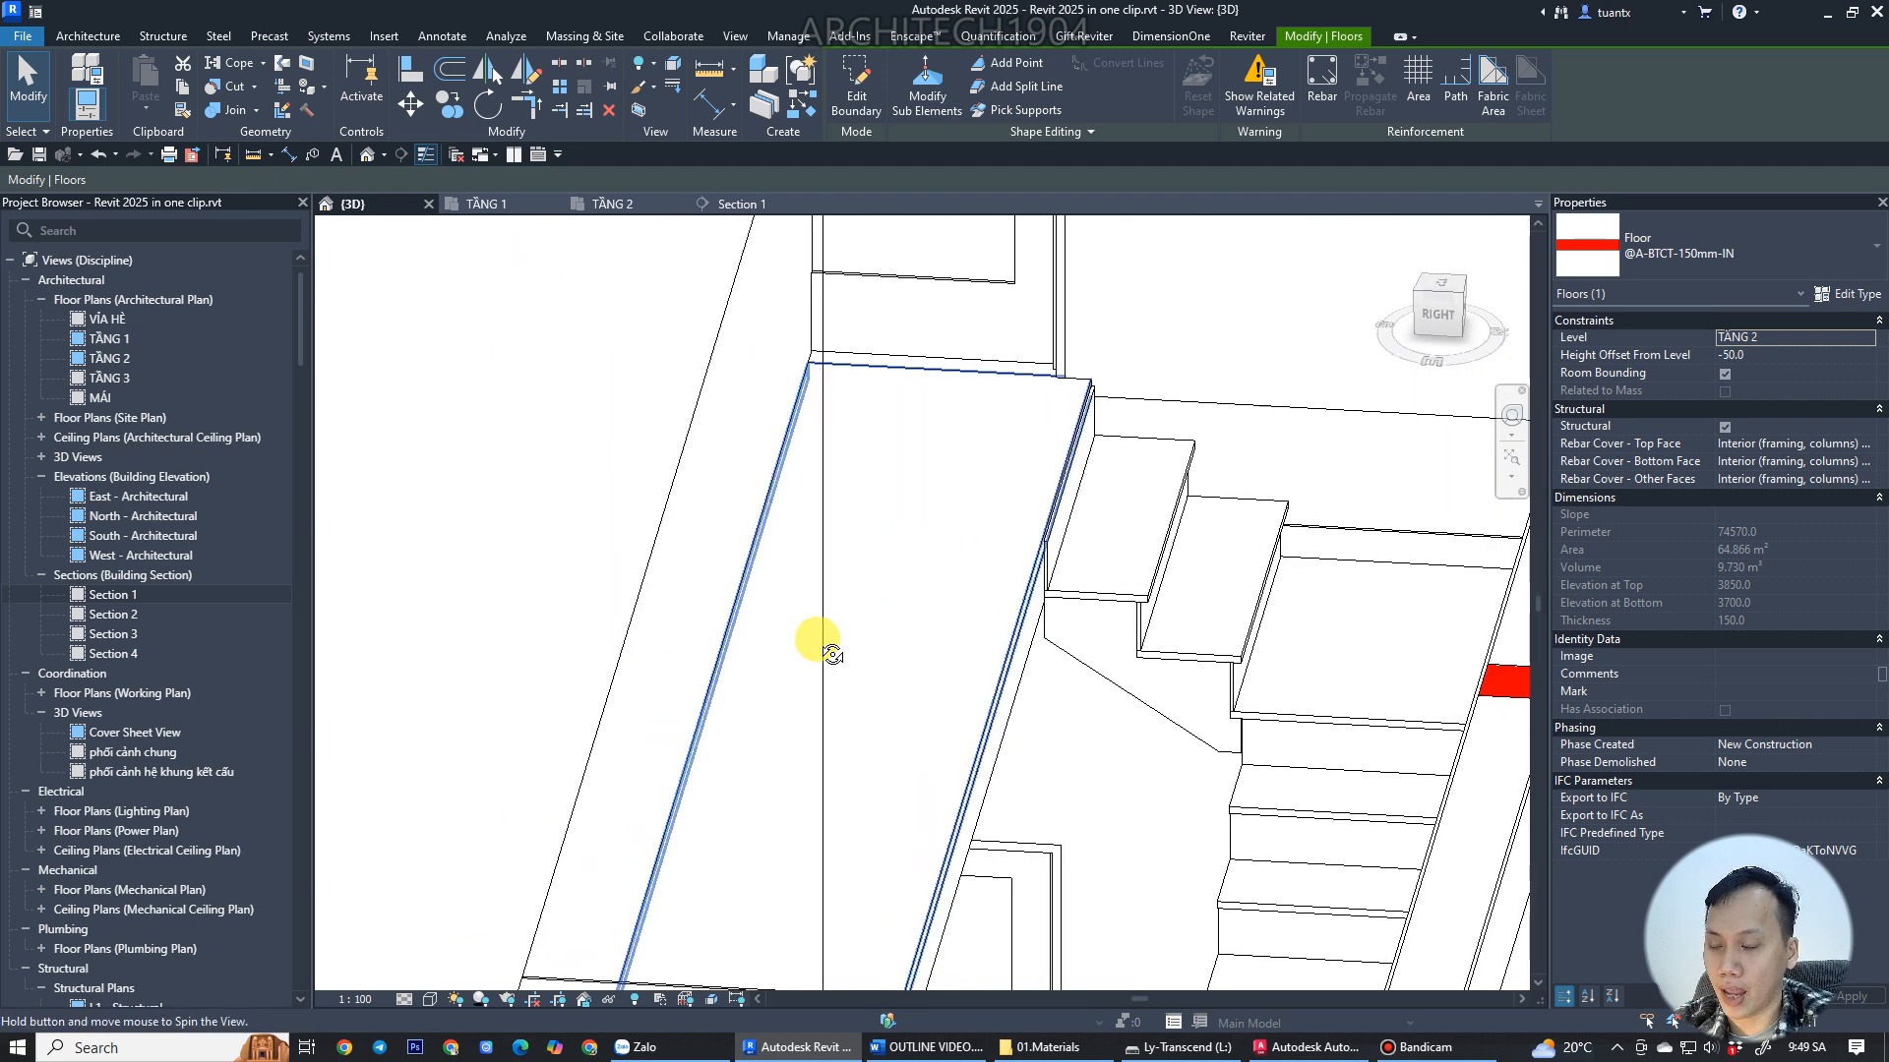